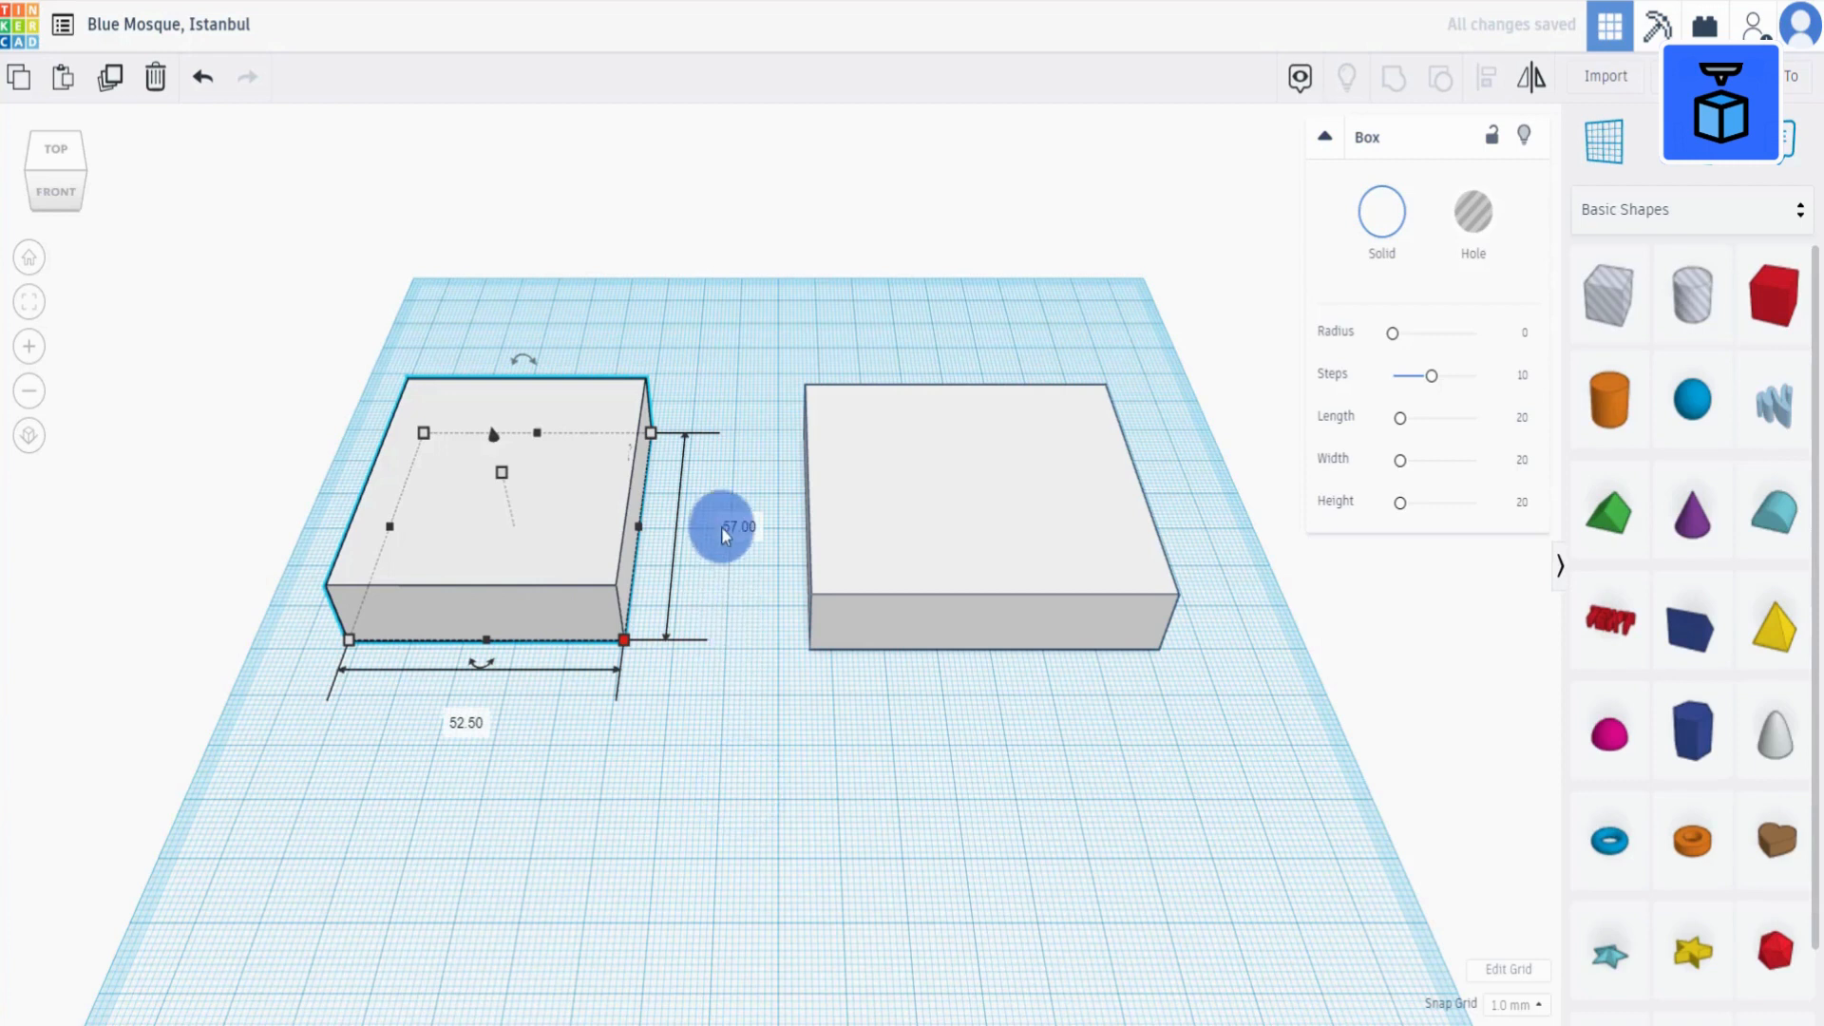
# Set the smaller box's depth to 49.5 mm and its height to 19 mm.
pyautogui.click(724, 527)
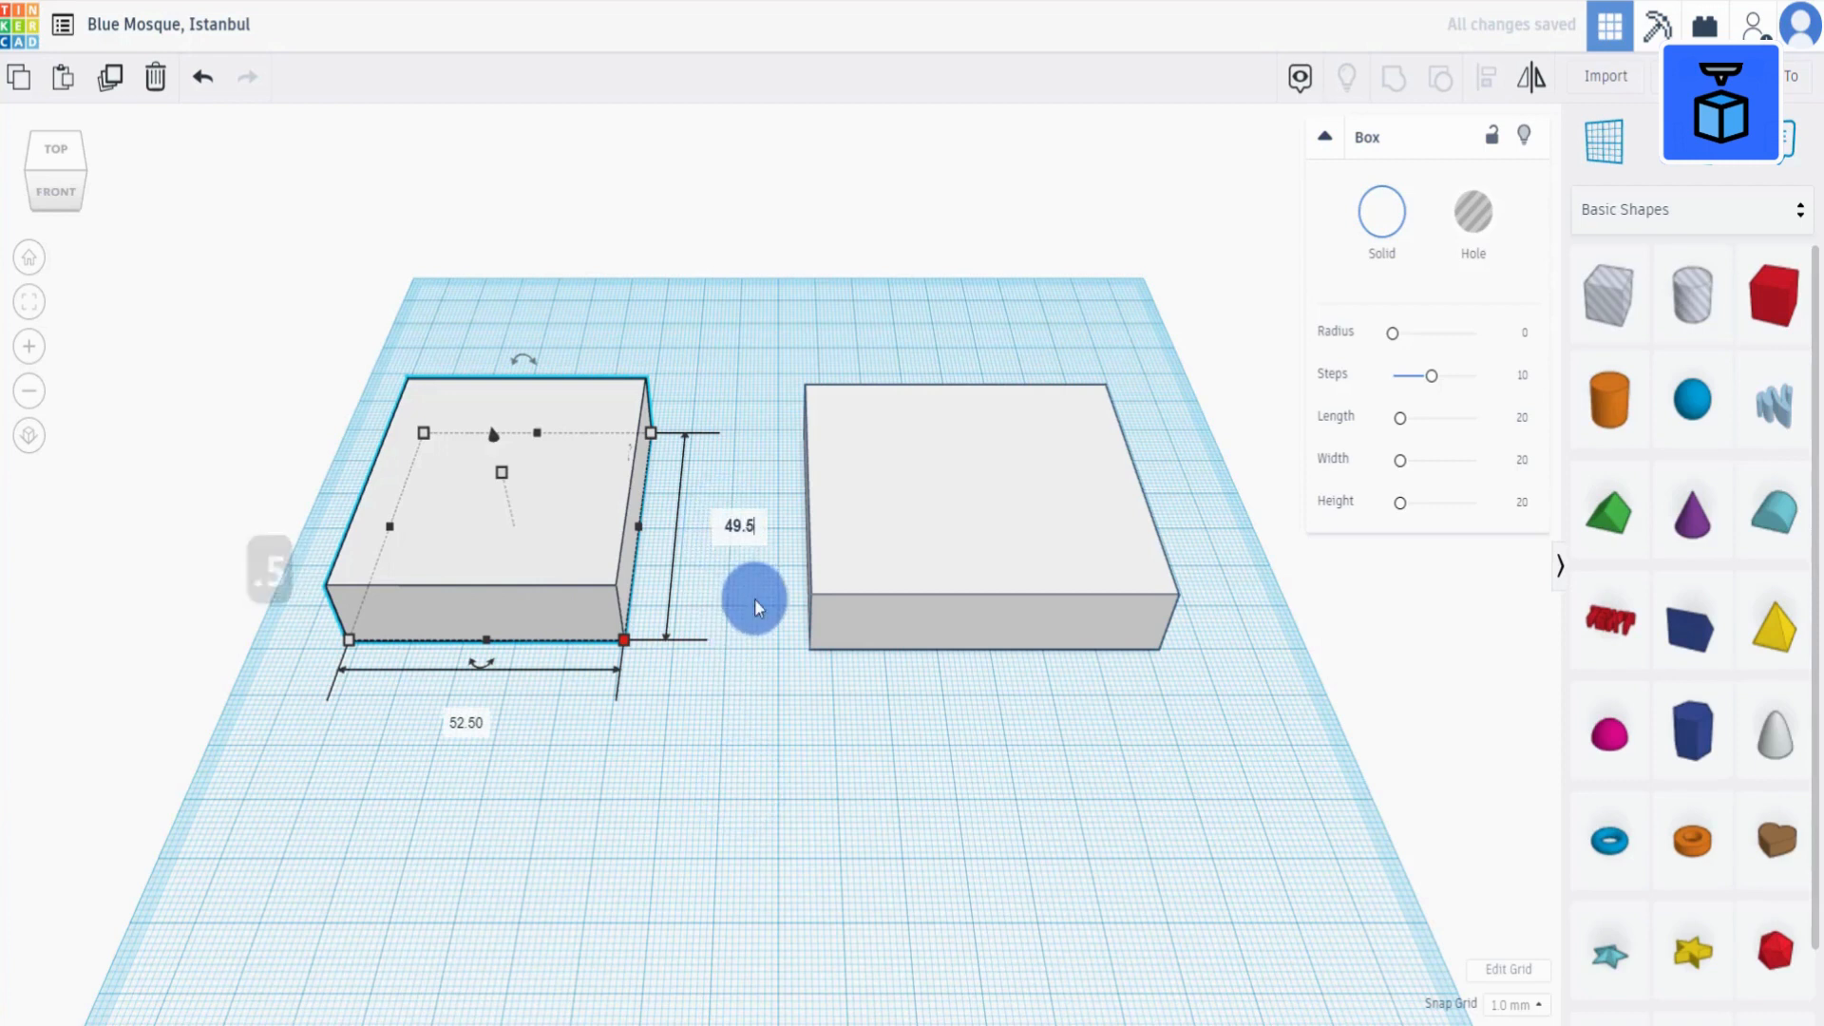
pyautogui.click(696, 810)
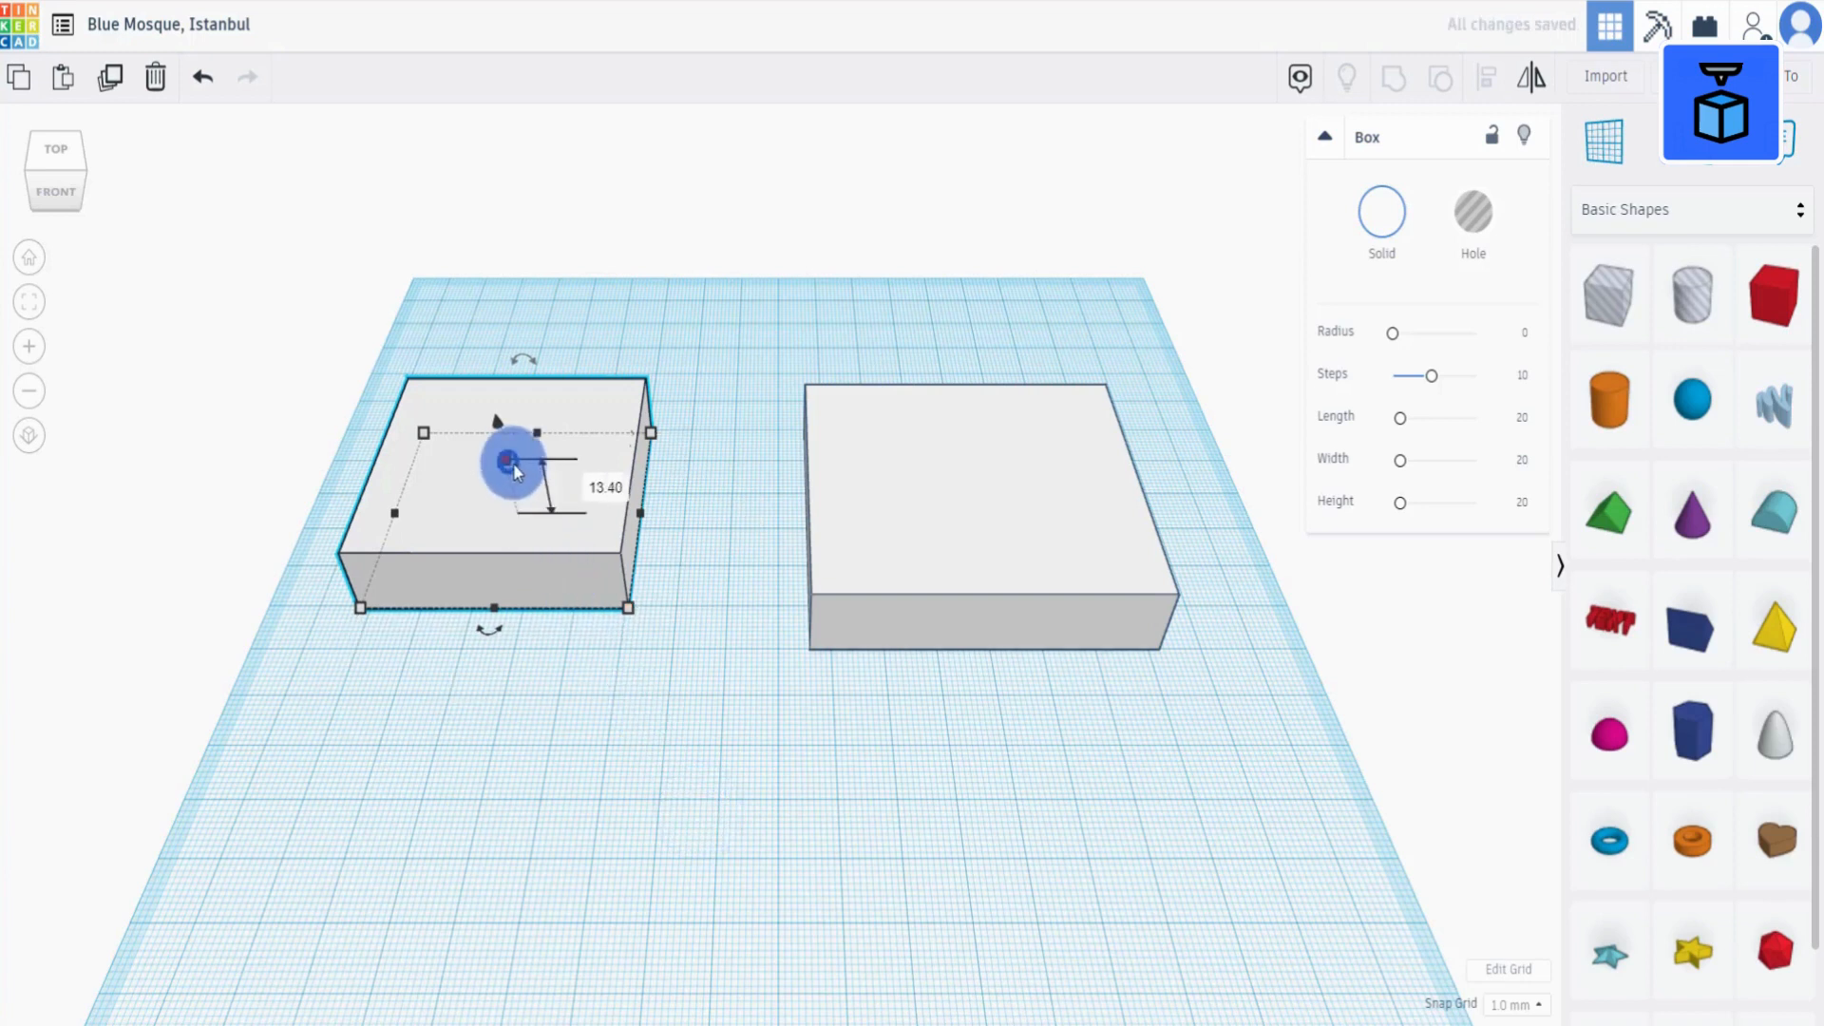
pyautogui.click(604, 489)
pyautogui.write('19')
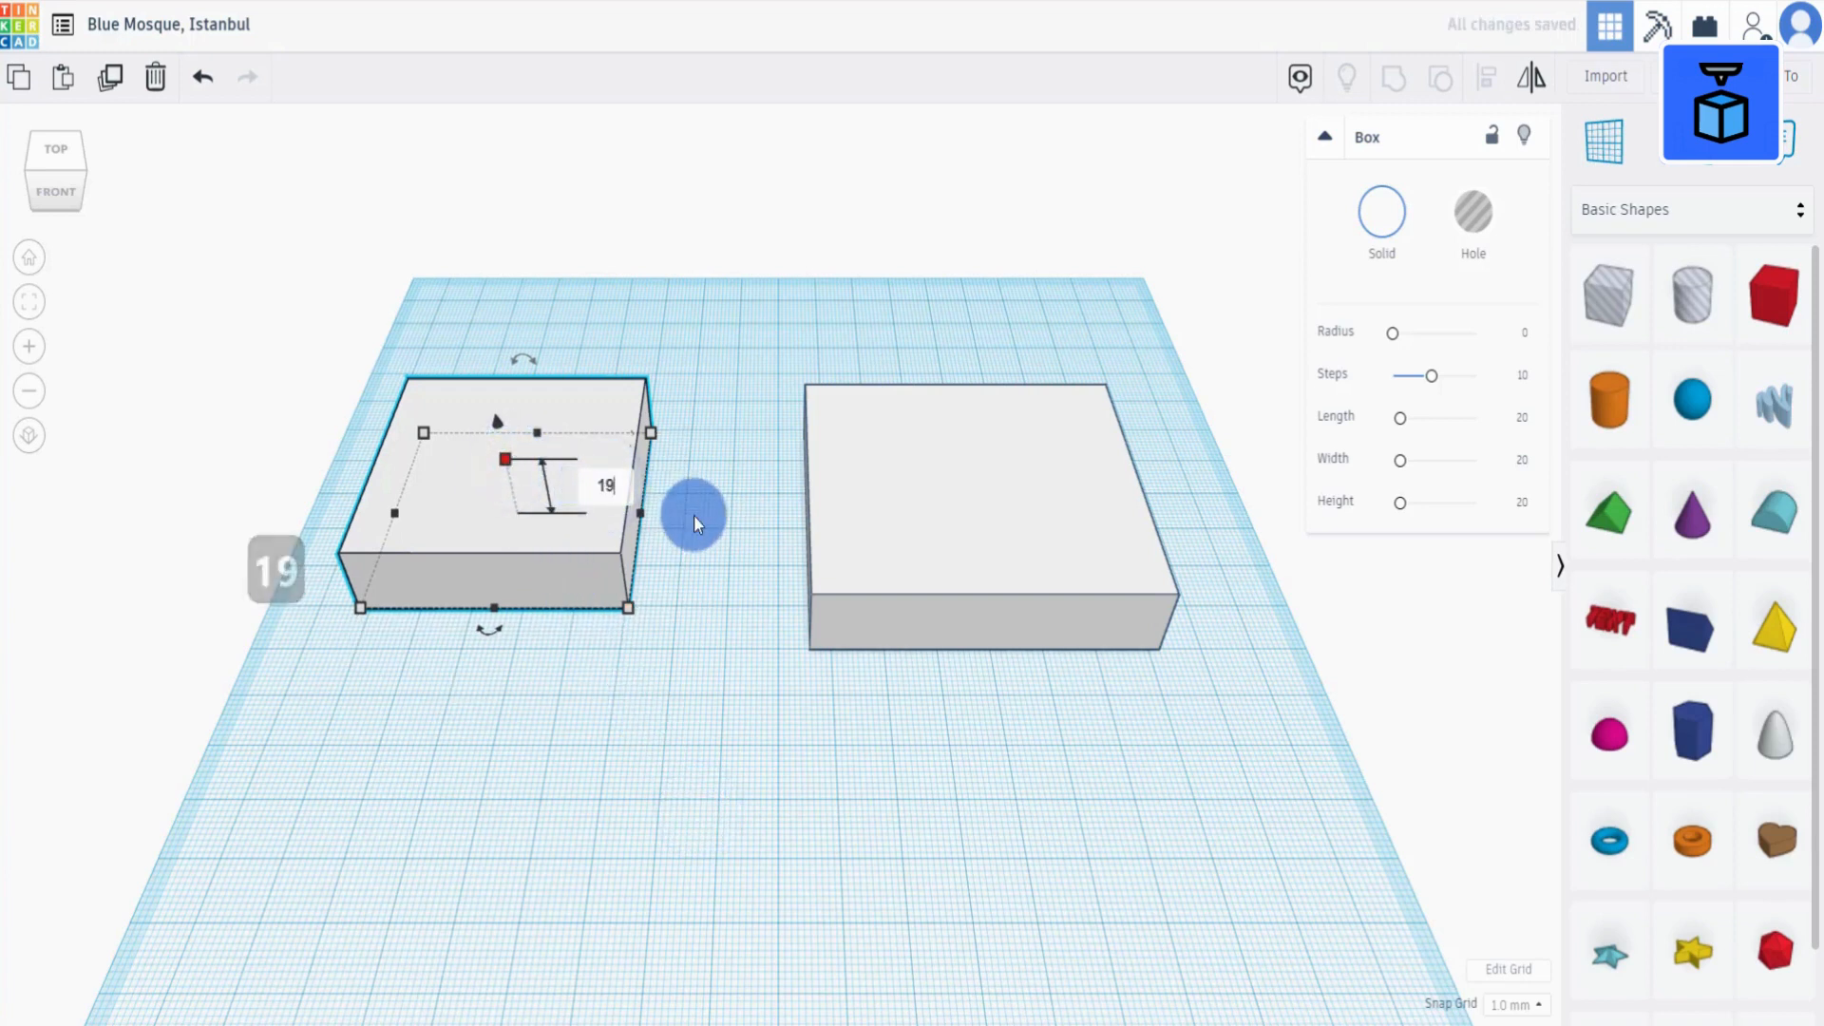
pyautogui.click(670, 682)
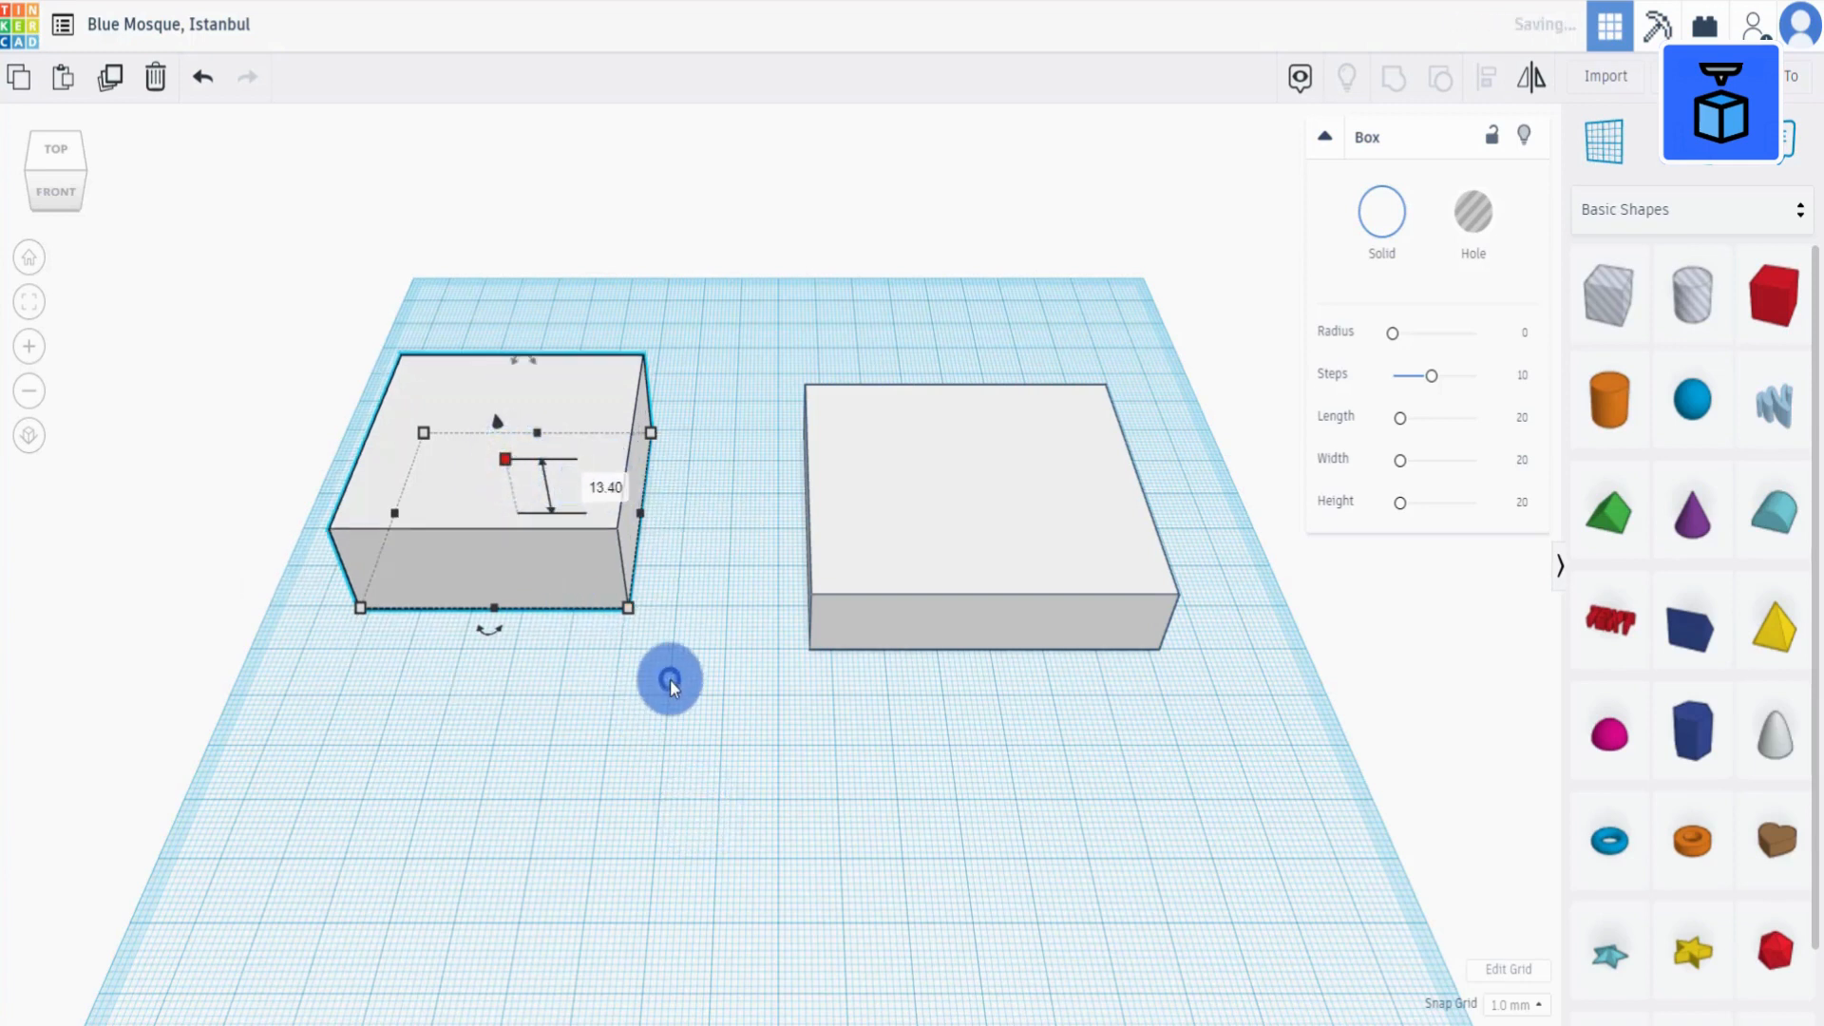
# Duplicate the smaller box and place the copy in front of the original.
pyautogui.click(585, 747)
pyautogui.moveTo(570, 549); pyautogui.dragTo(563, 703)
pyautogui.click(111, 81)
pyautogui.click(111, 78)
pyautogui.click(666, 771)
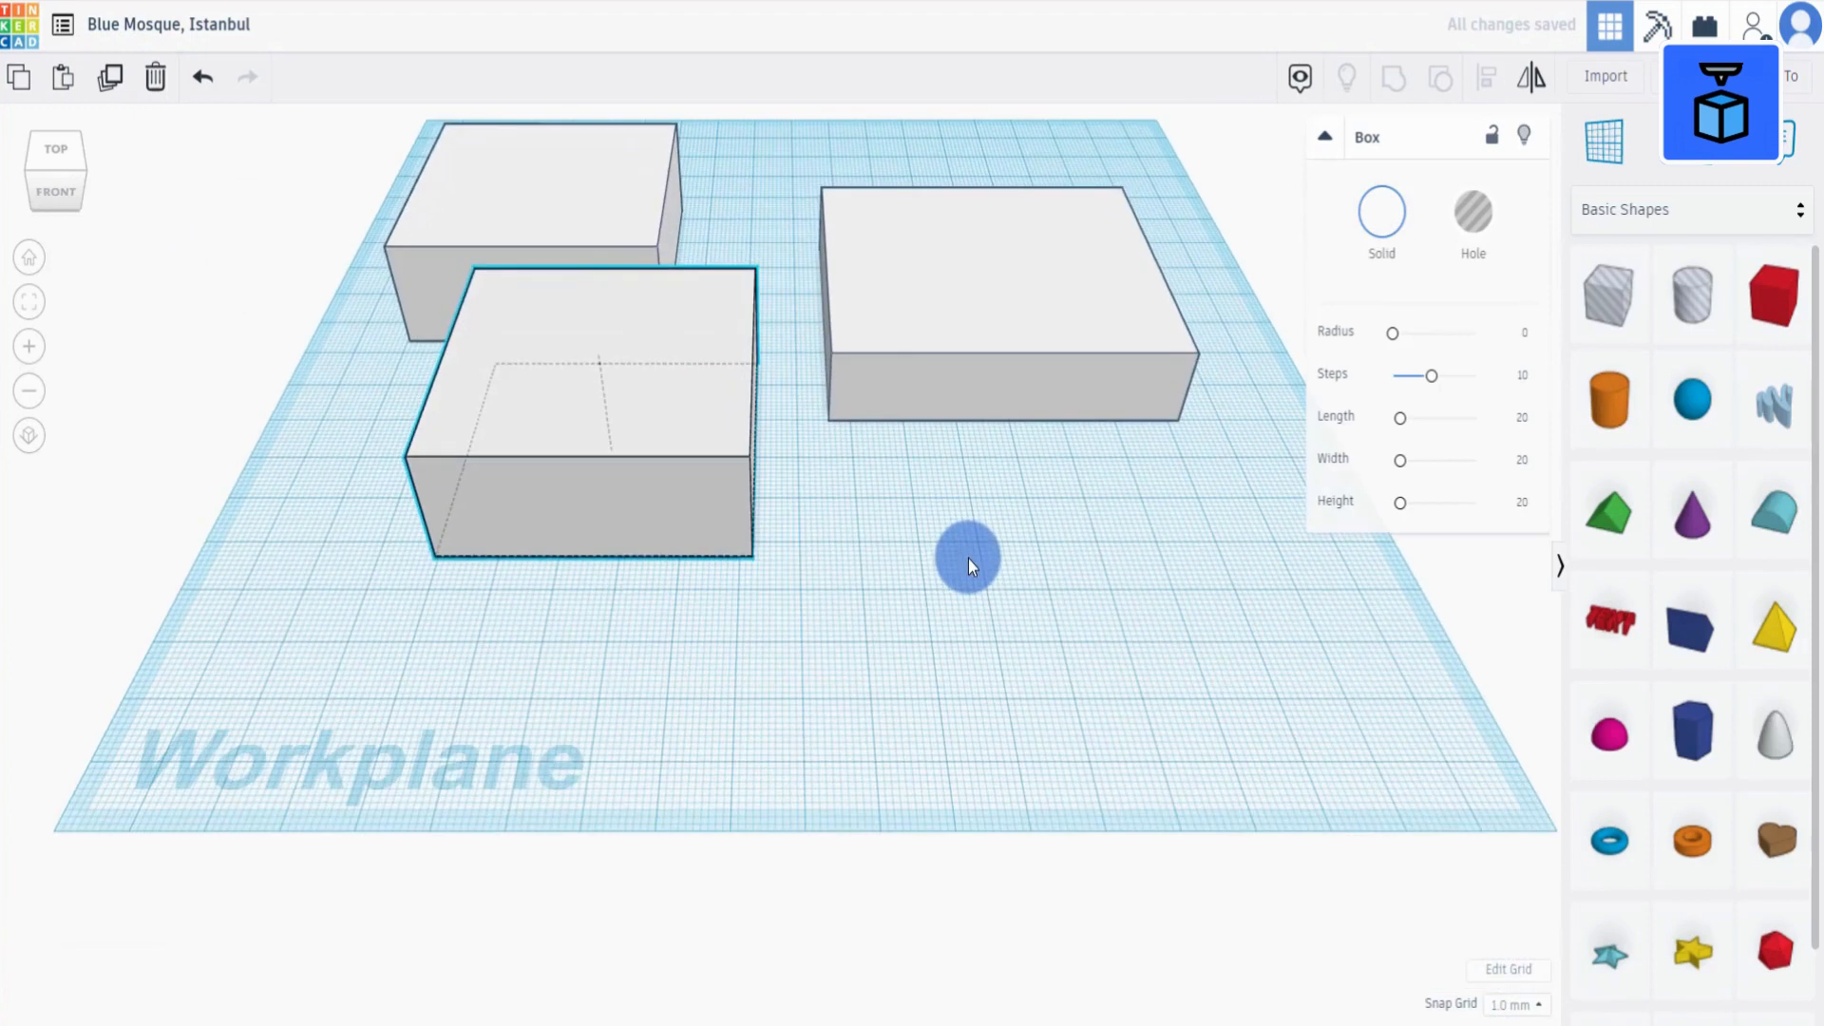
# Set the copied box's height and width to 29 mm and reduce its depth.
pyautogui.moveTo(802, 602); pyautogui.dragTo(841, 586, button='right')
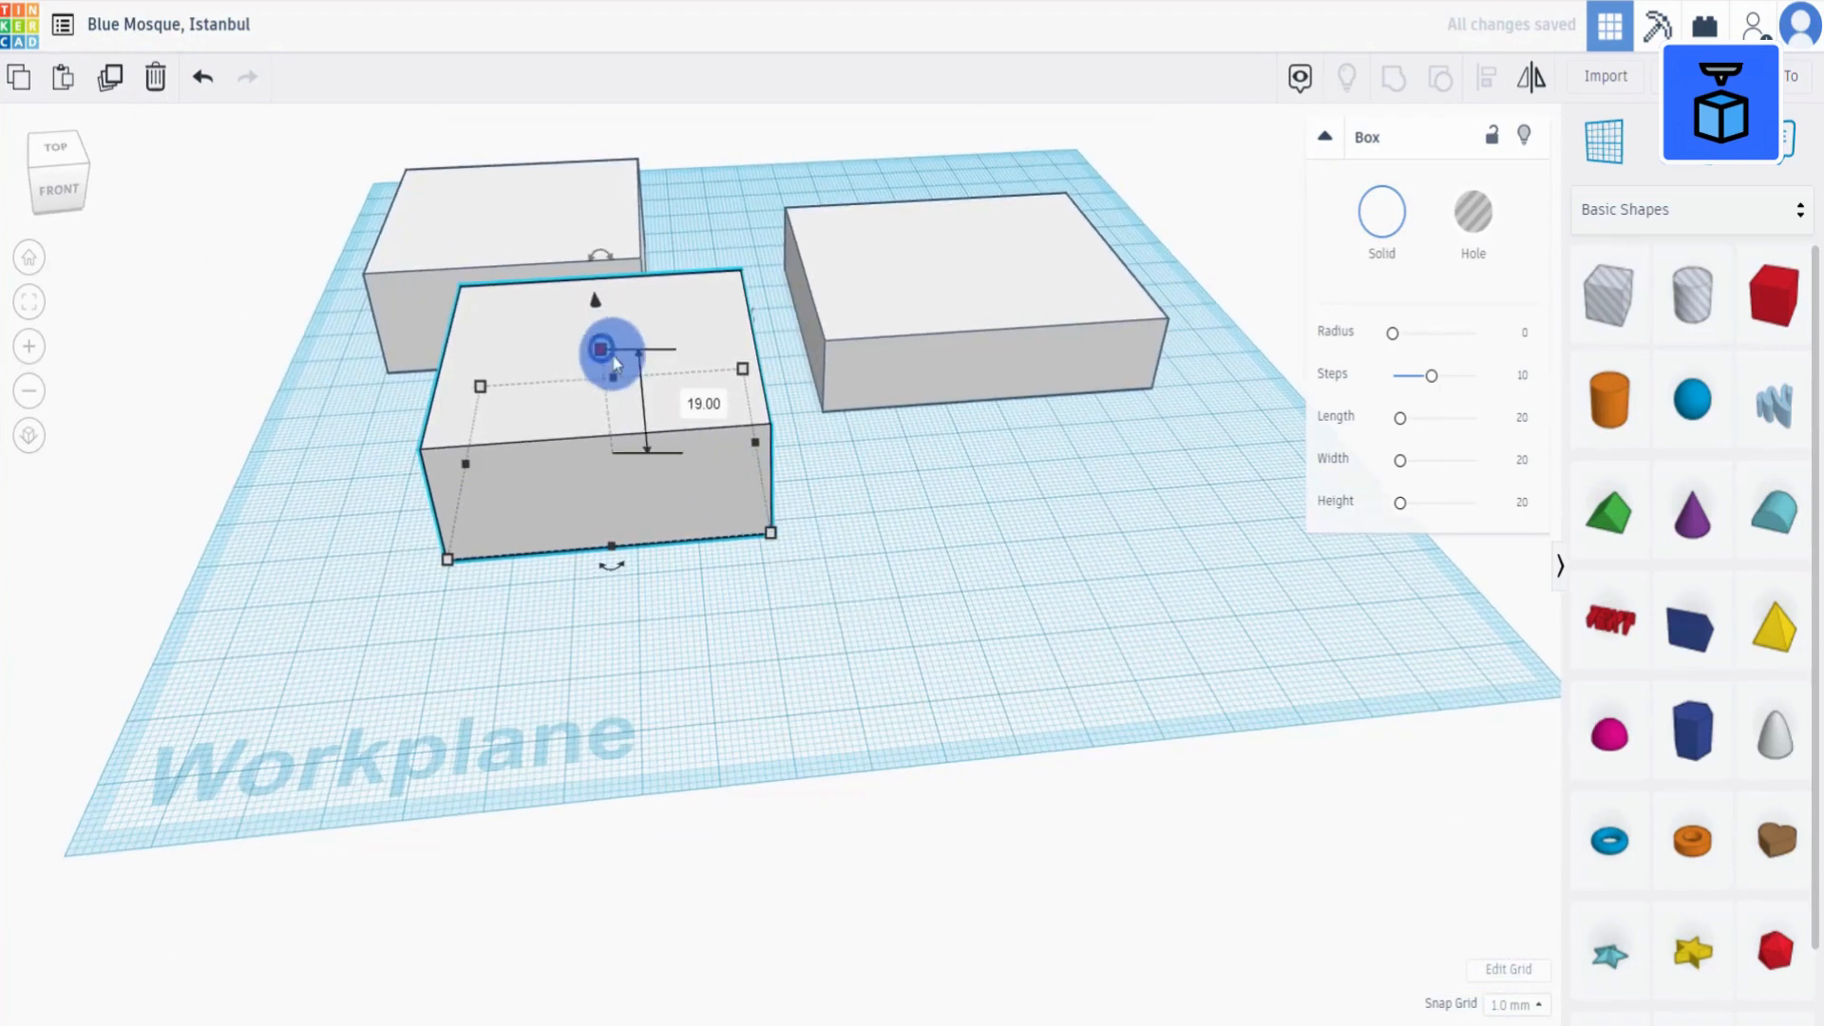
pyautogui.click(703, 401)
pyautogui.write('29')
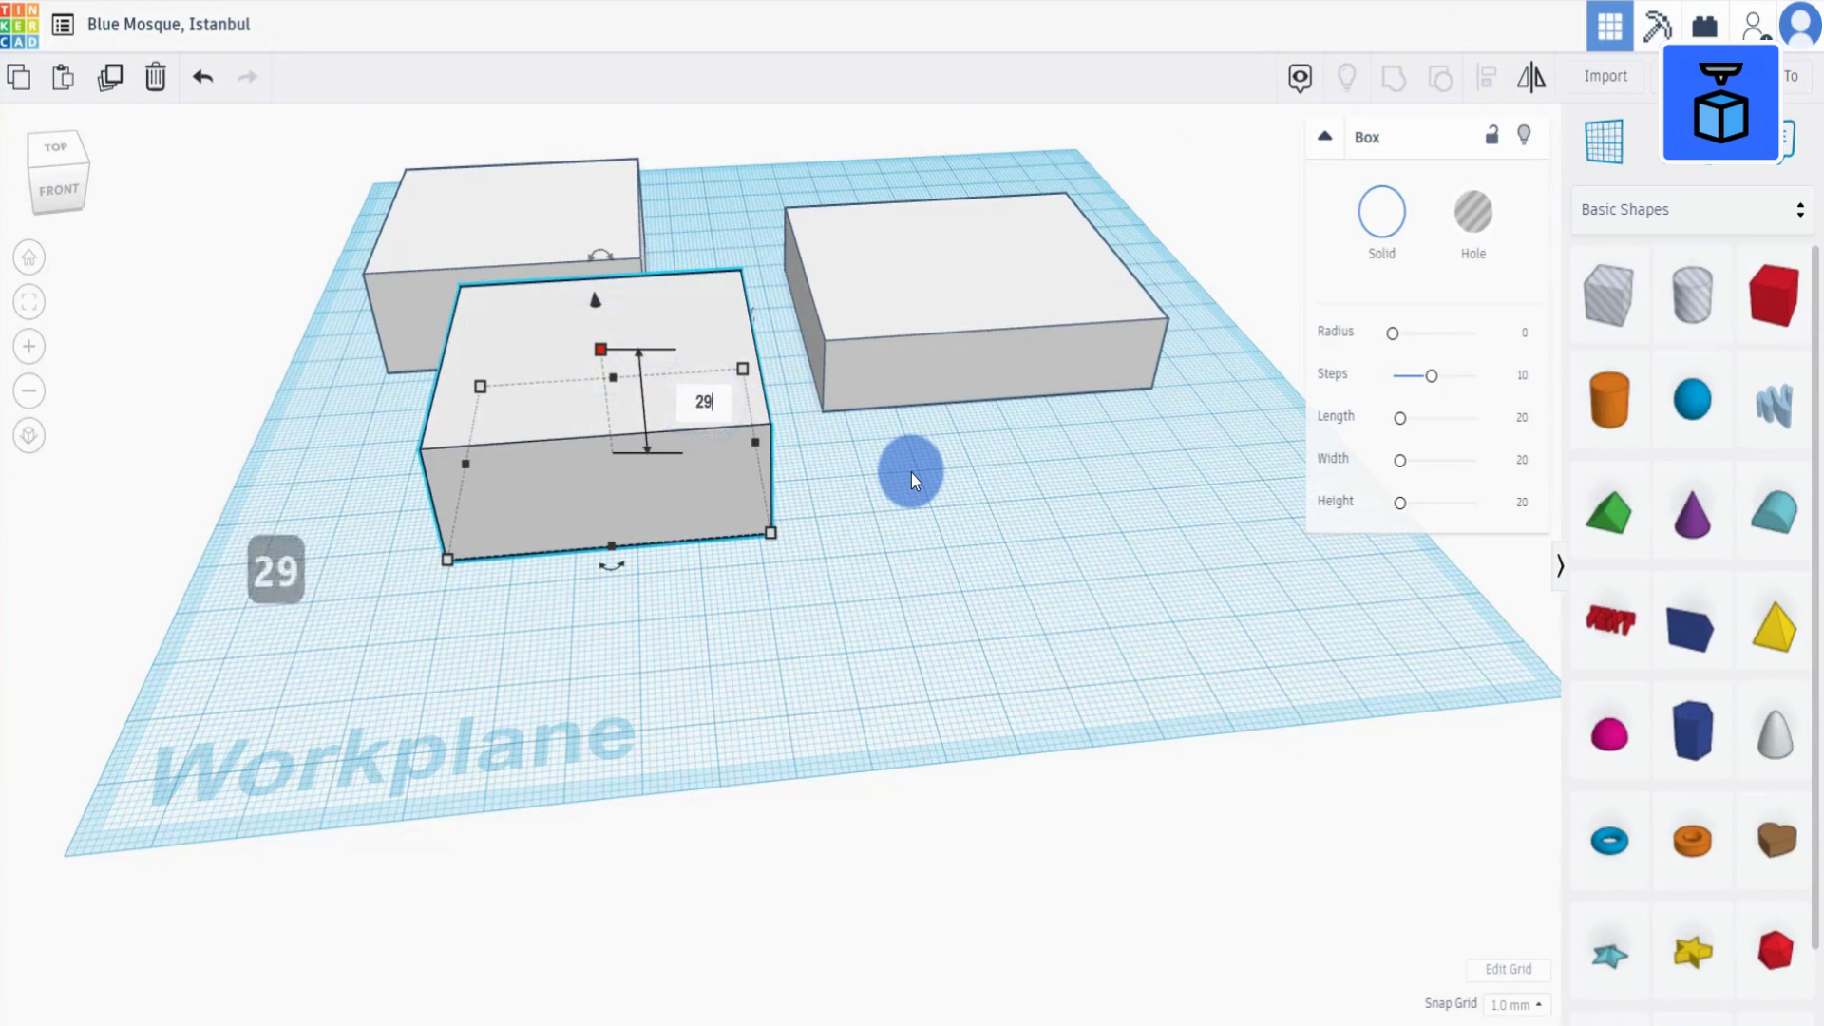
pyautogui.press('Return')
pyautogui.moveTo(771, 532)
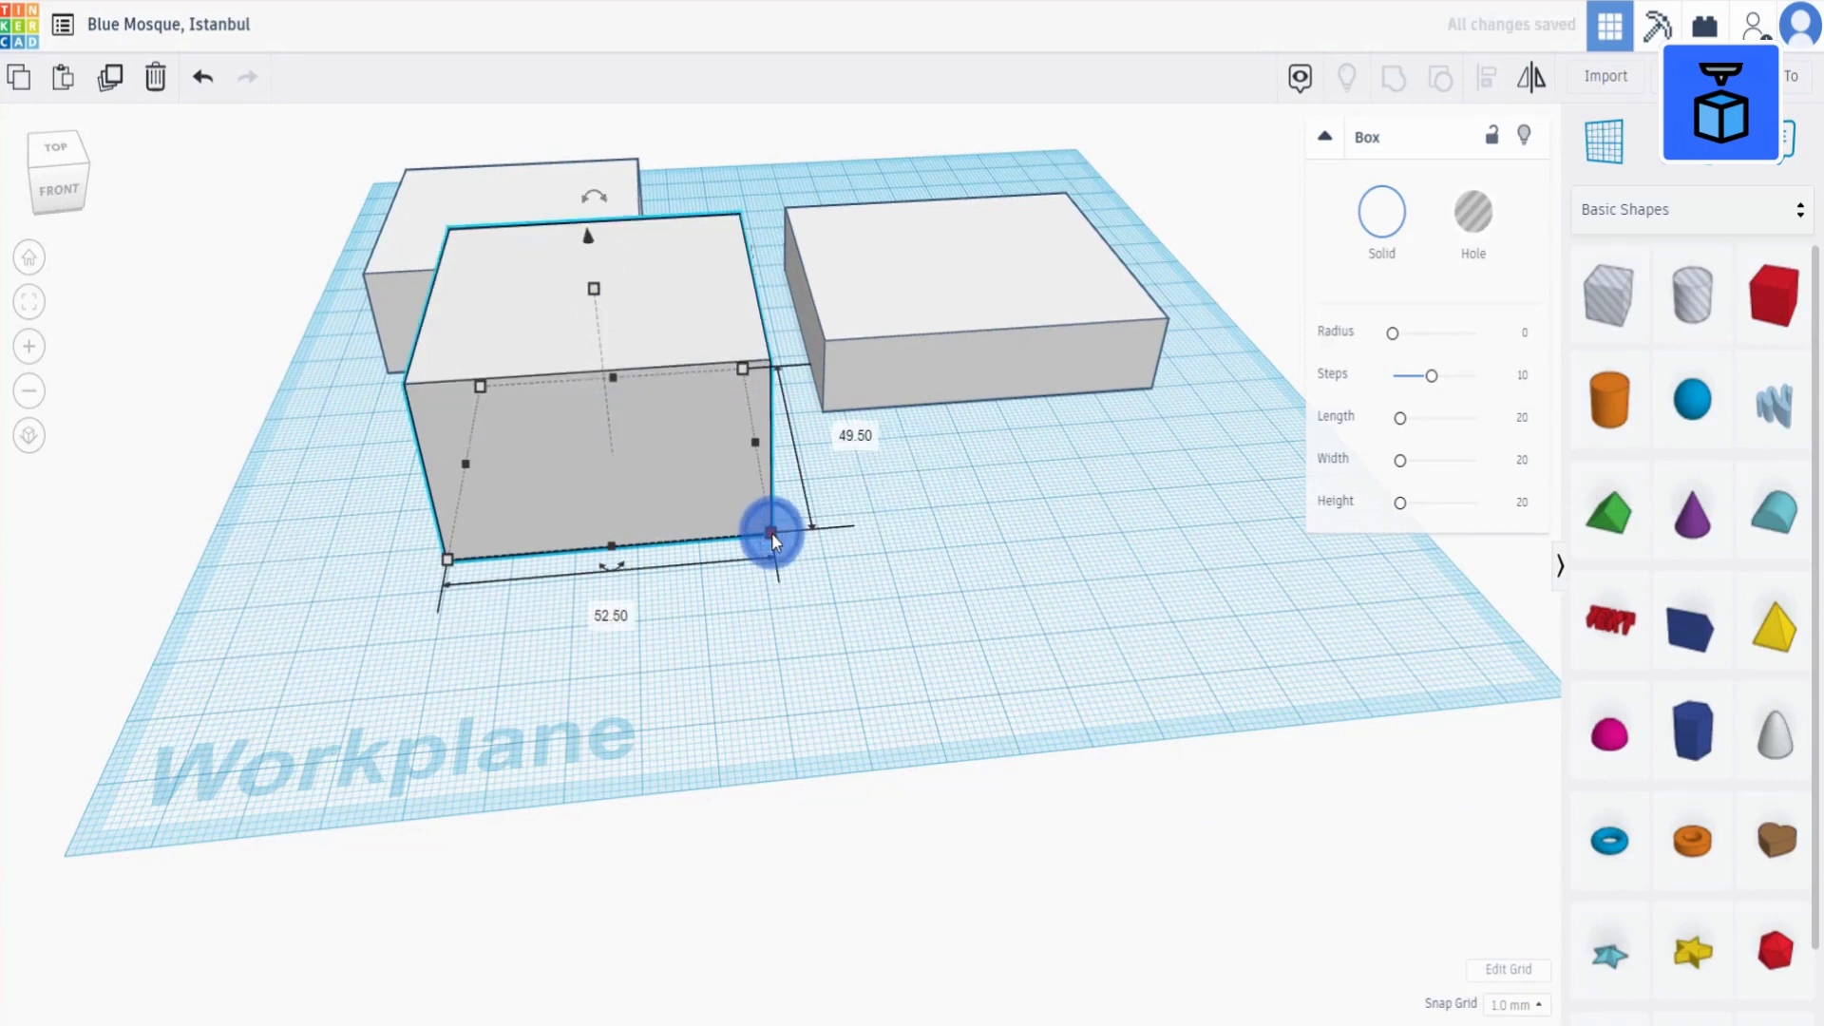
pyautogui.click(611, 614)
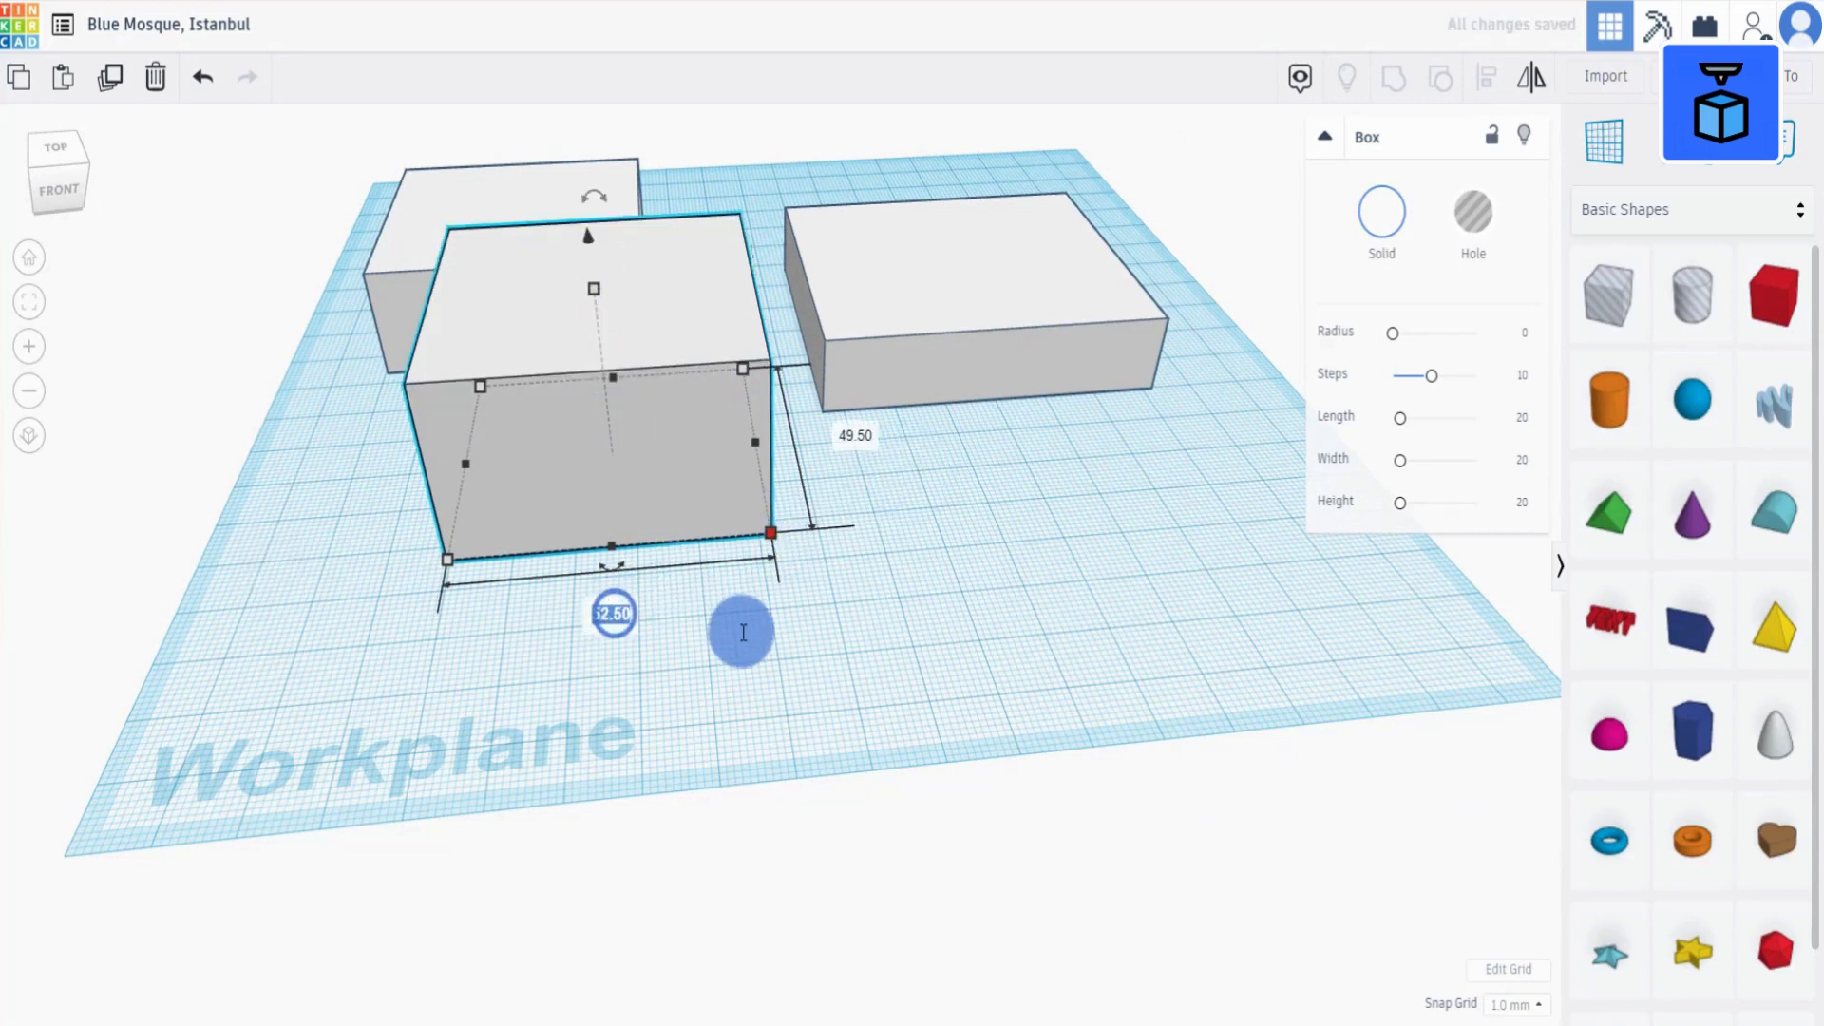
pyautogui.press('Return')
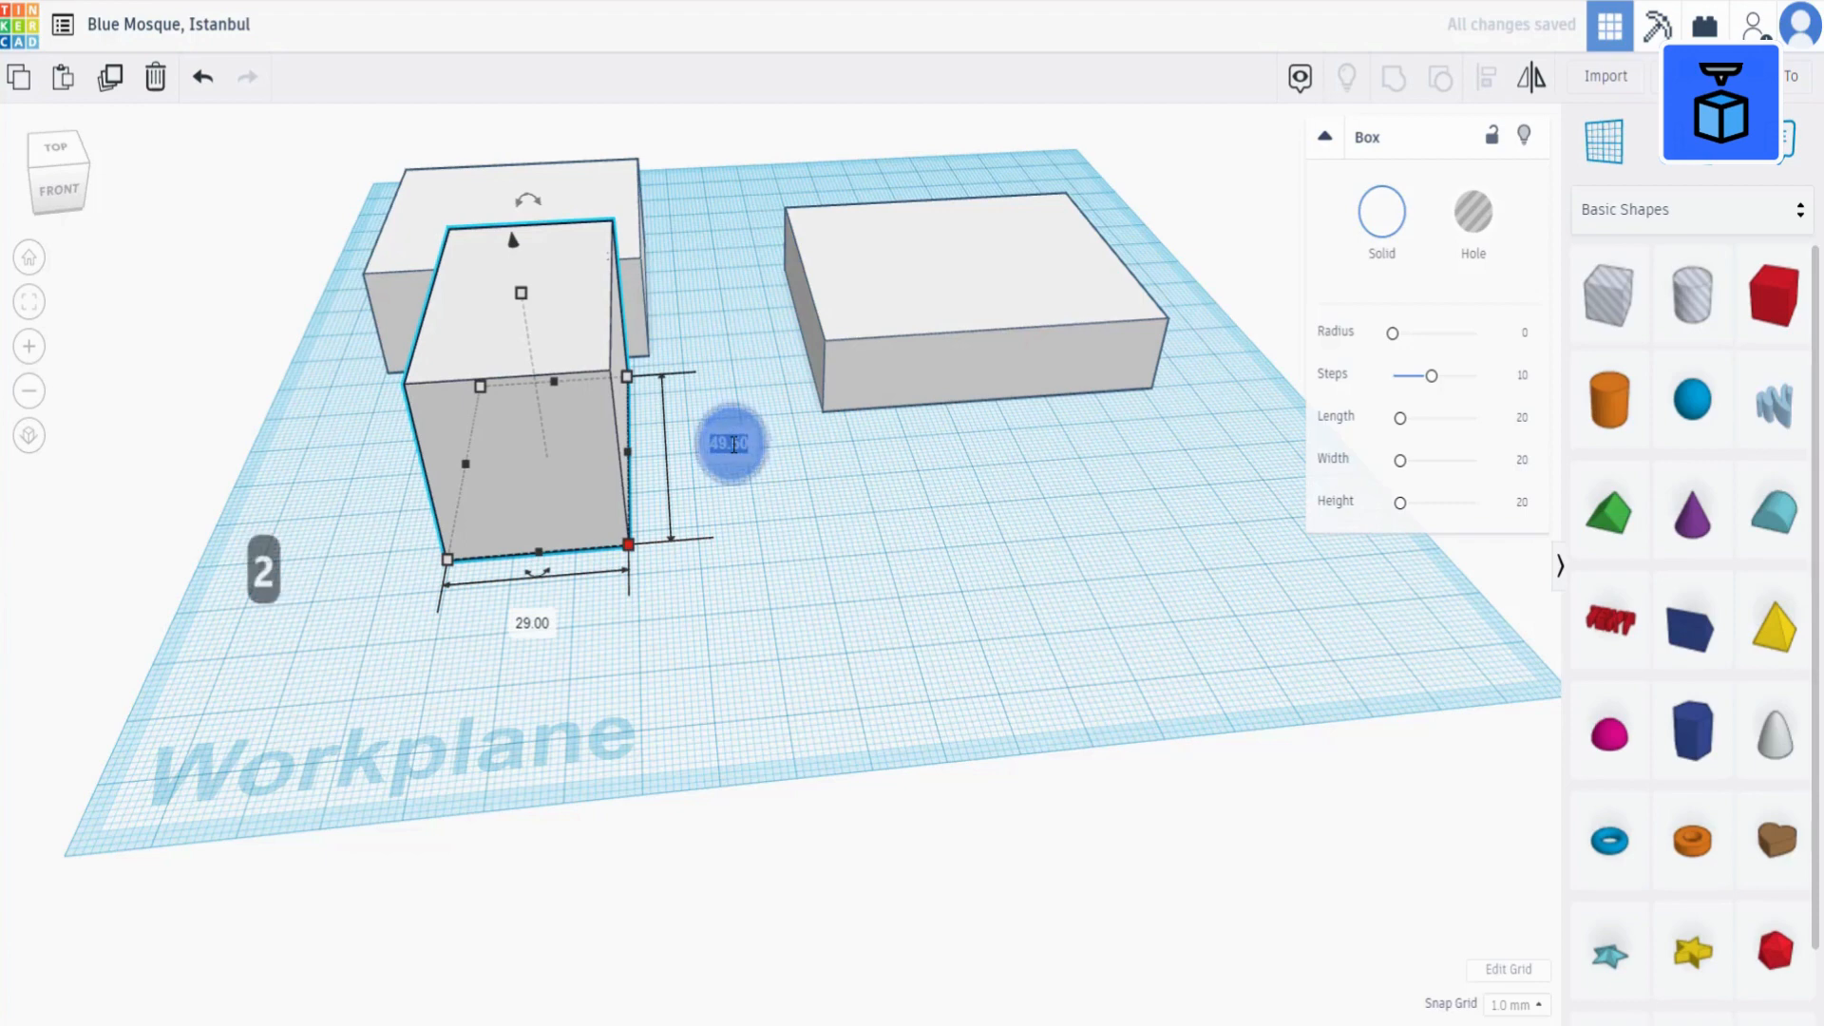
pyautogui.press('Return')
# Align all three boxes by their centres in both horizontal directions so they share one vertical axis.
pyautogui.moveTo(819, 521)
pyautogui.mouseDown(button='right')
pyautogui.moveTo(796, 464)
pyautogui.moveTo(807, 510)
pyautogui.mouseUp(button='right')
pyautogui.scroll(-3, 807, 510)
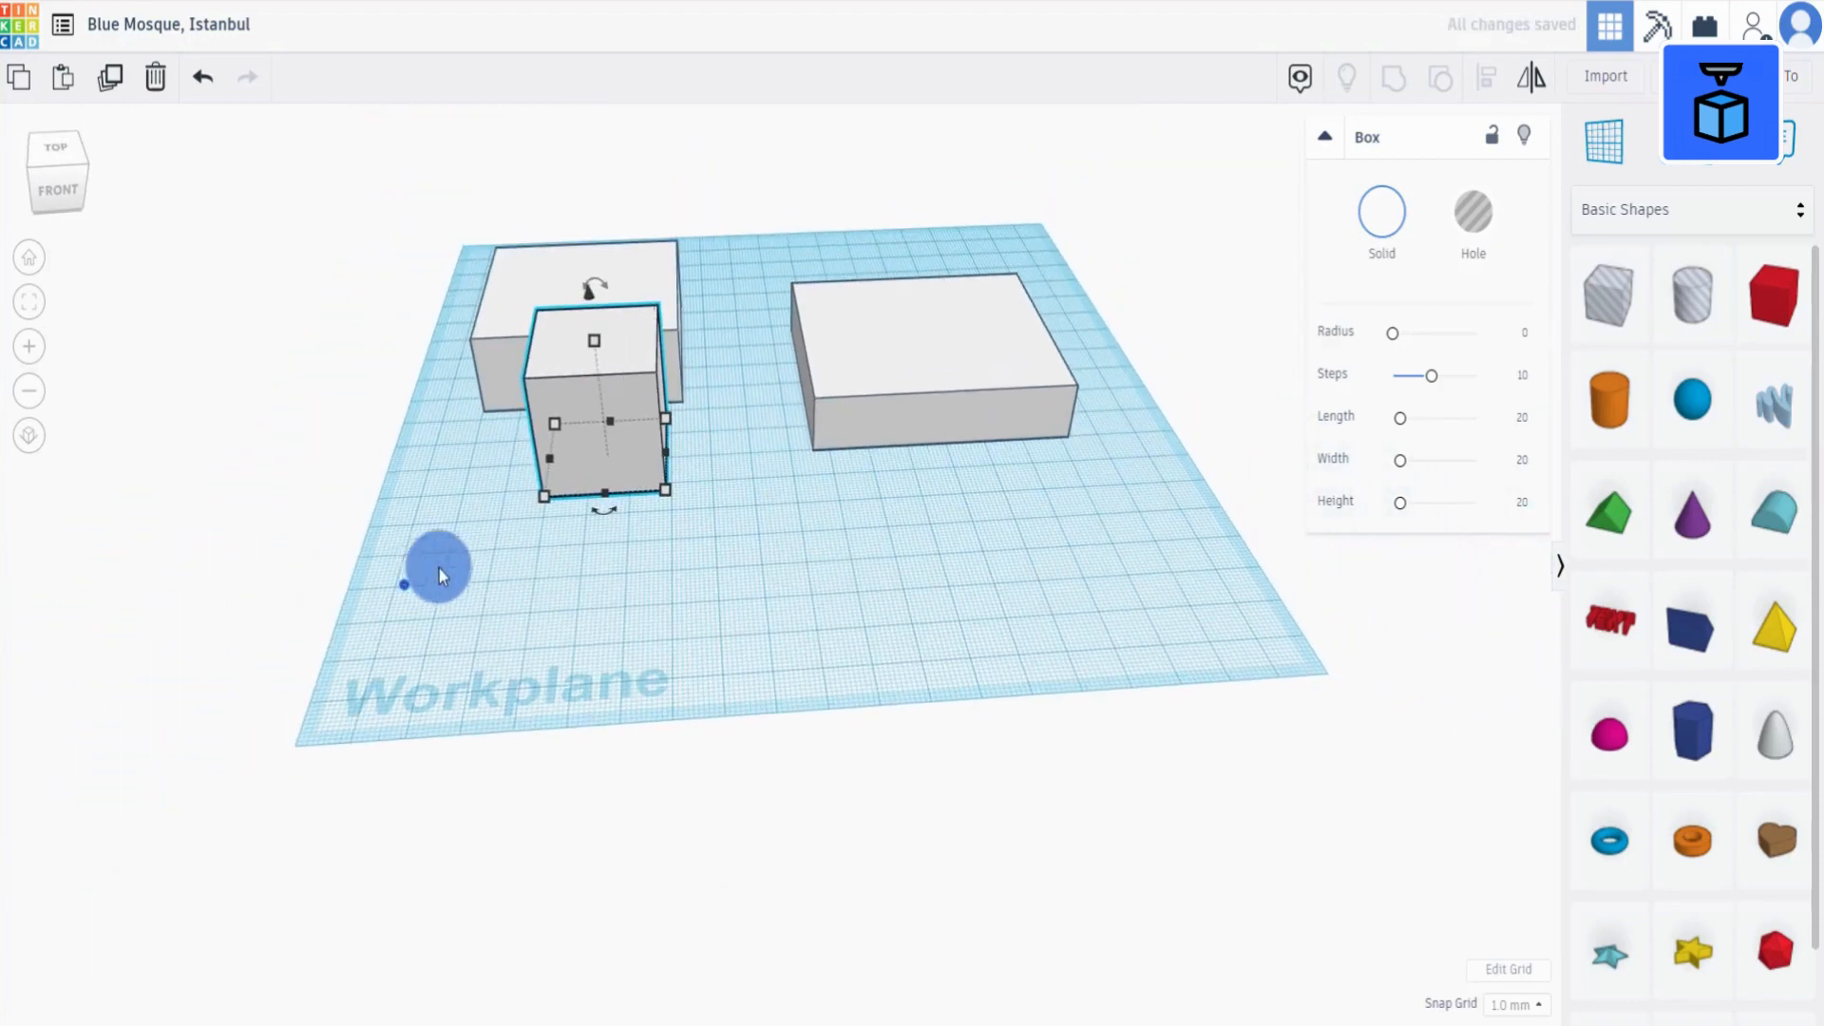
pyautogui.moveTo(404, 585); pyautogui.dragTo(1040, 194)
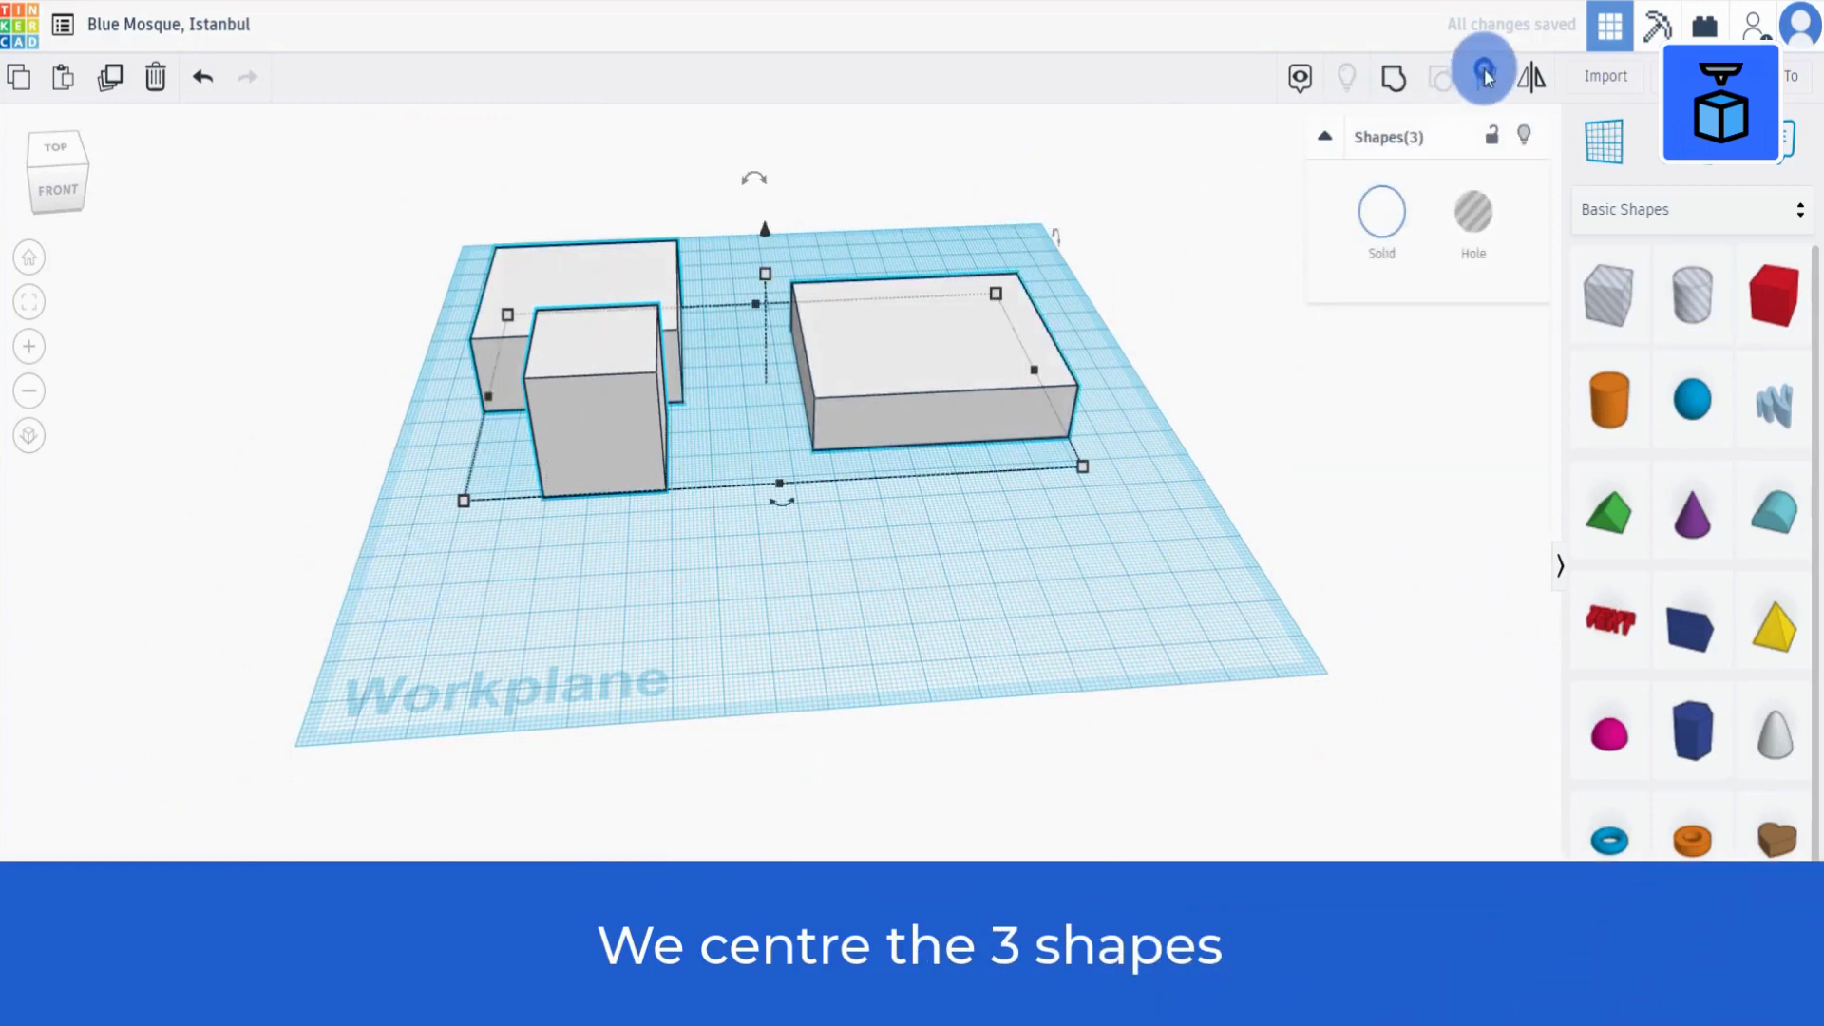
pyautogui.click(1486, 76)
pyautogui.click(779, 503)
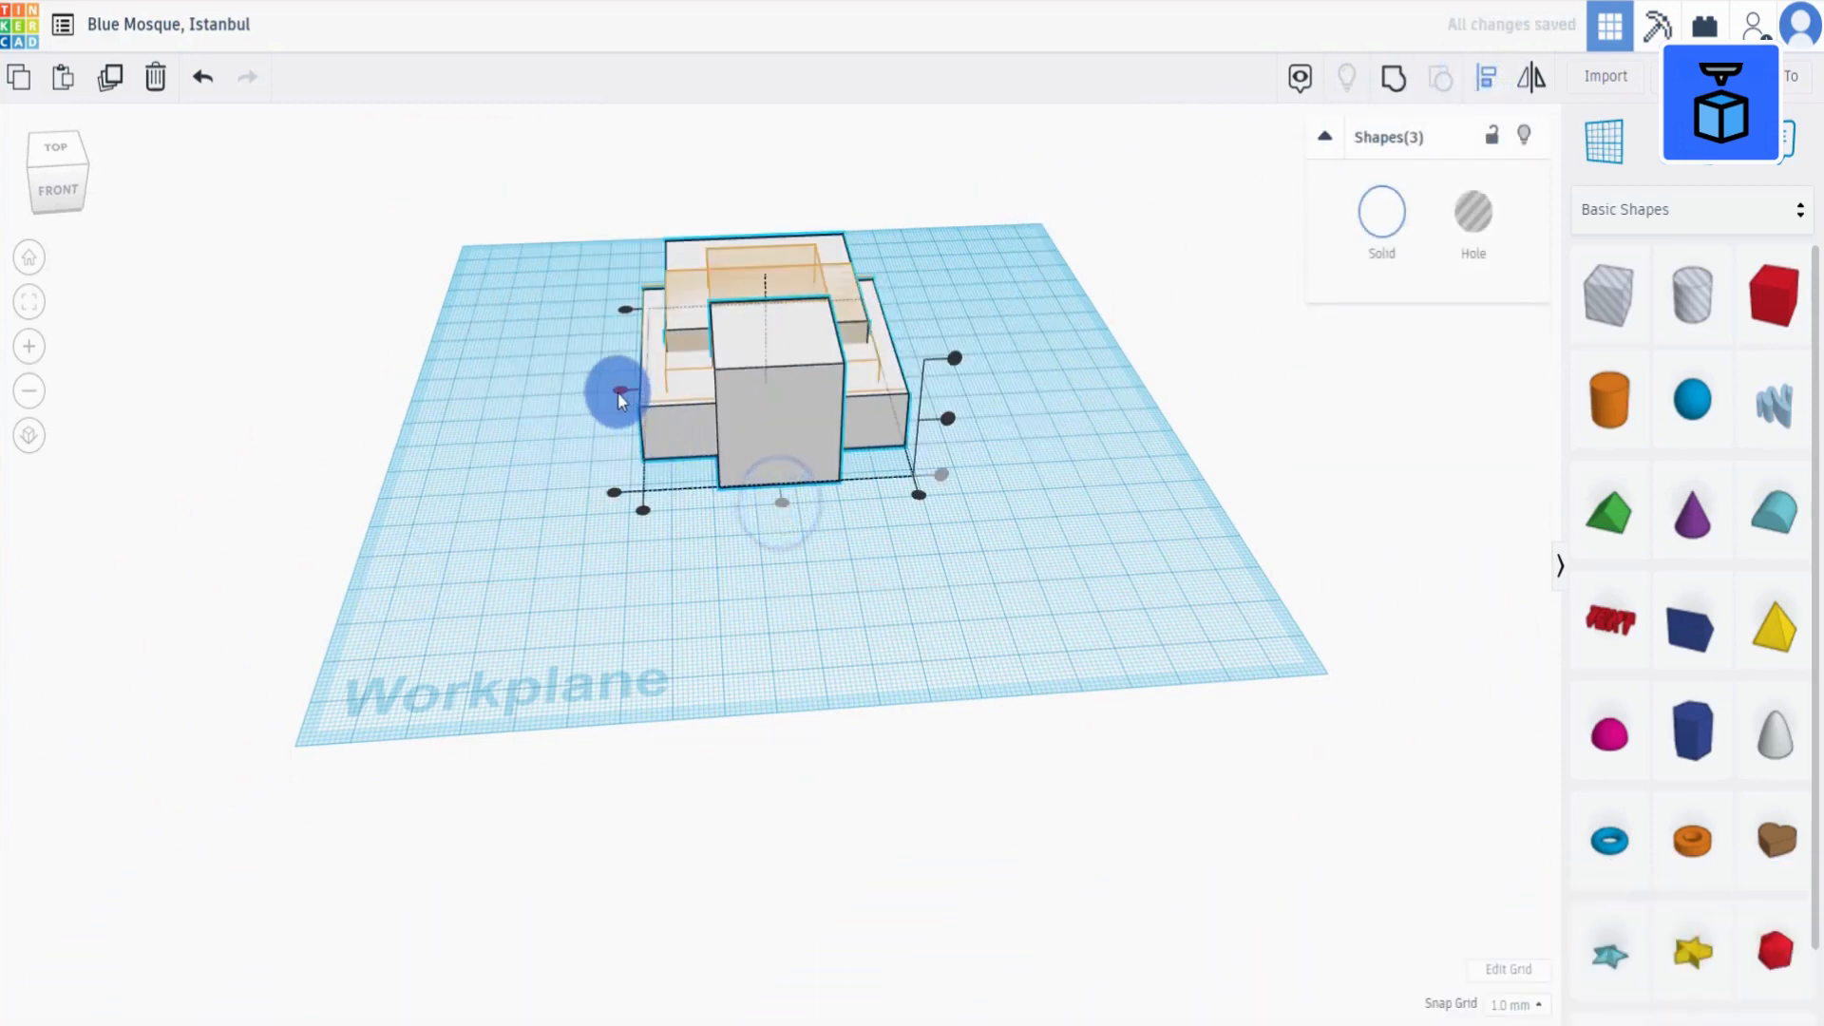
pyautogui.click(618, 392)
pyautogui.moveTo(773, 562); pyautogui.dragTo(705, 523, button='right')
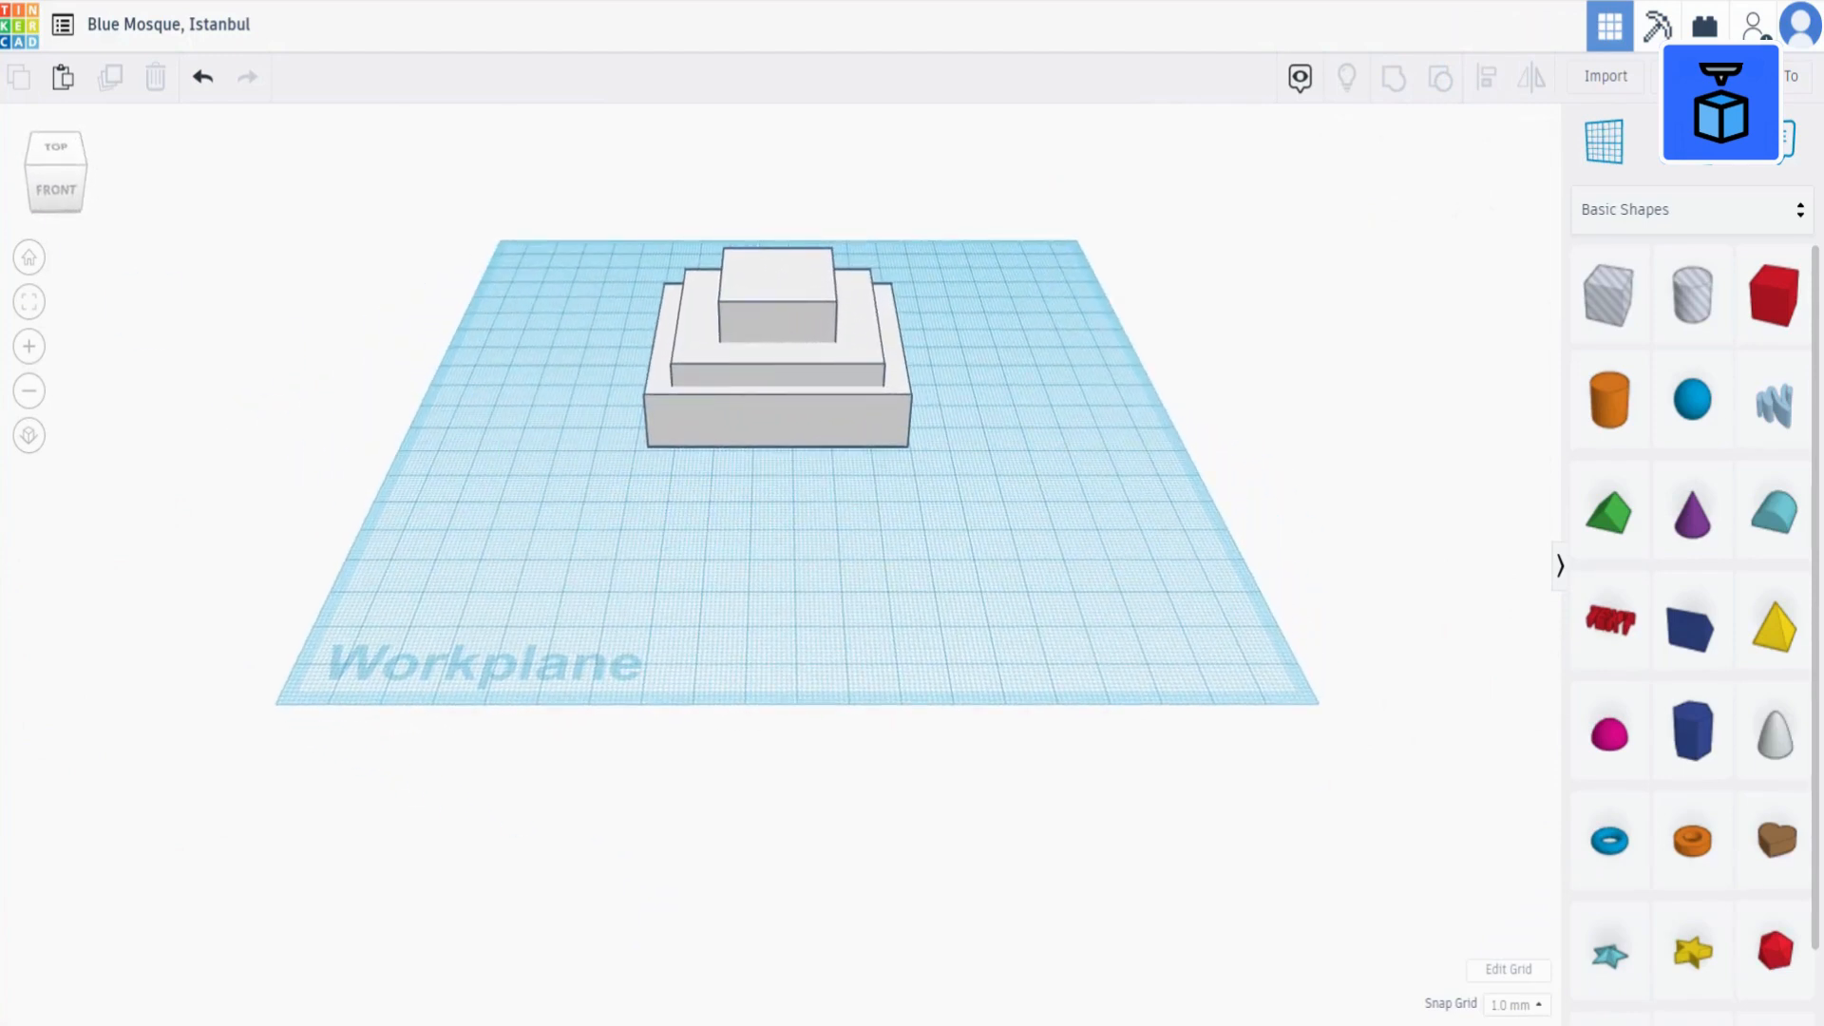
# Add a cylinder beside the stepped boxes, set its sides to 64 and colour it white.
pyautogui.moveTo(1613, 401); pyautogui.dragTo(1058, 449)
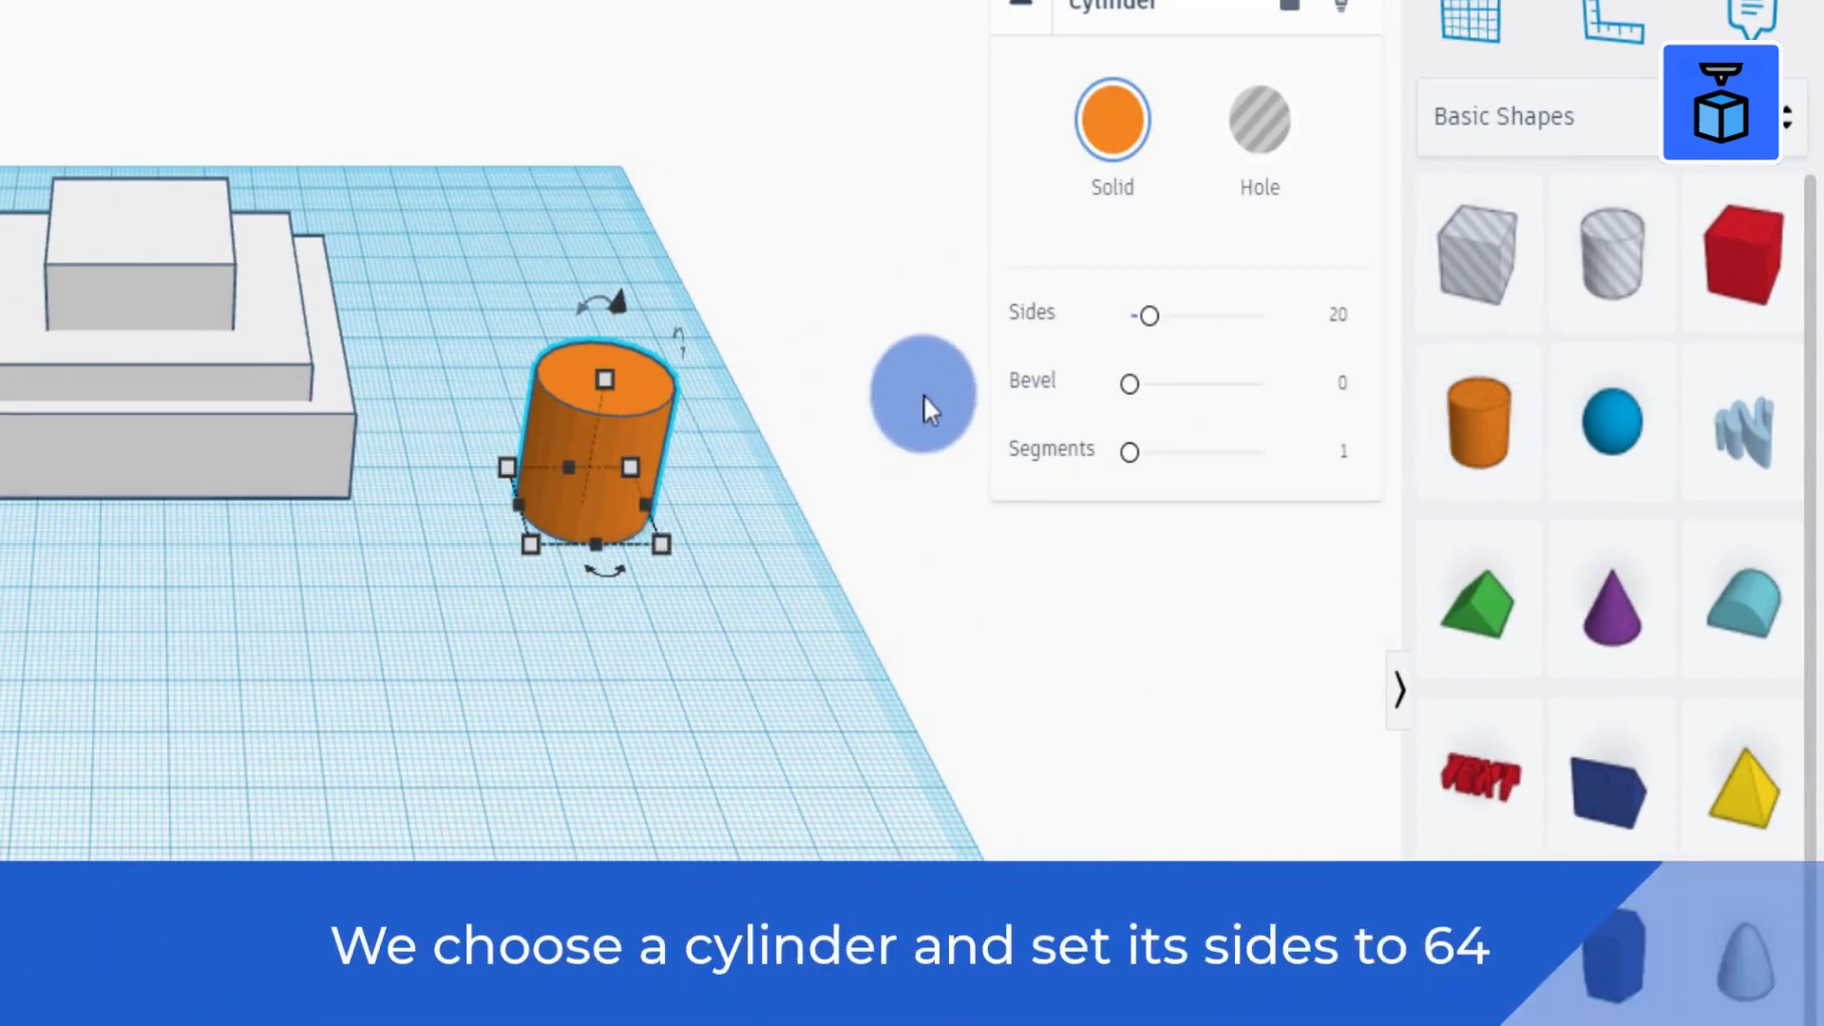
pyautogui.moveTo(1153, 328); pyautogui.dragTo(1396, 326)
pyautogui.click(1161, 147)
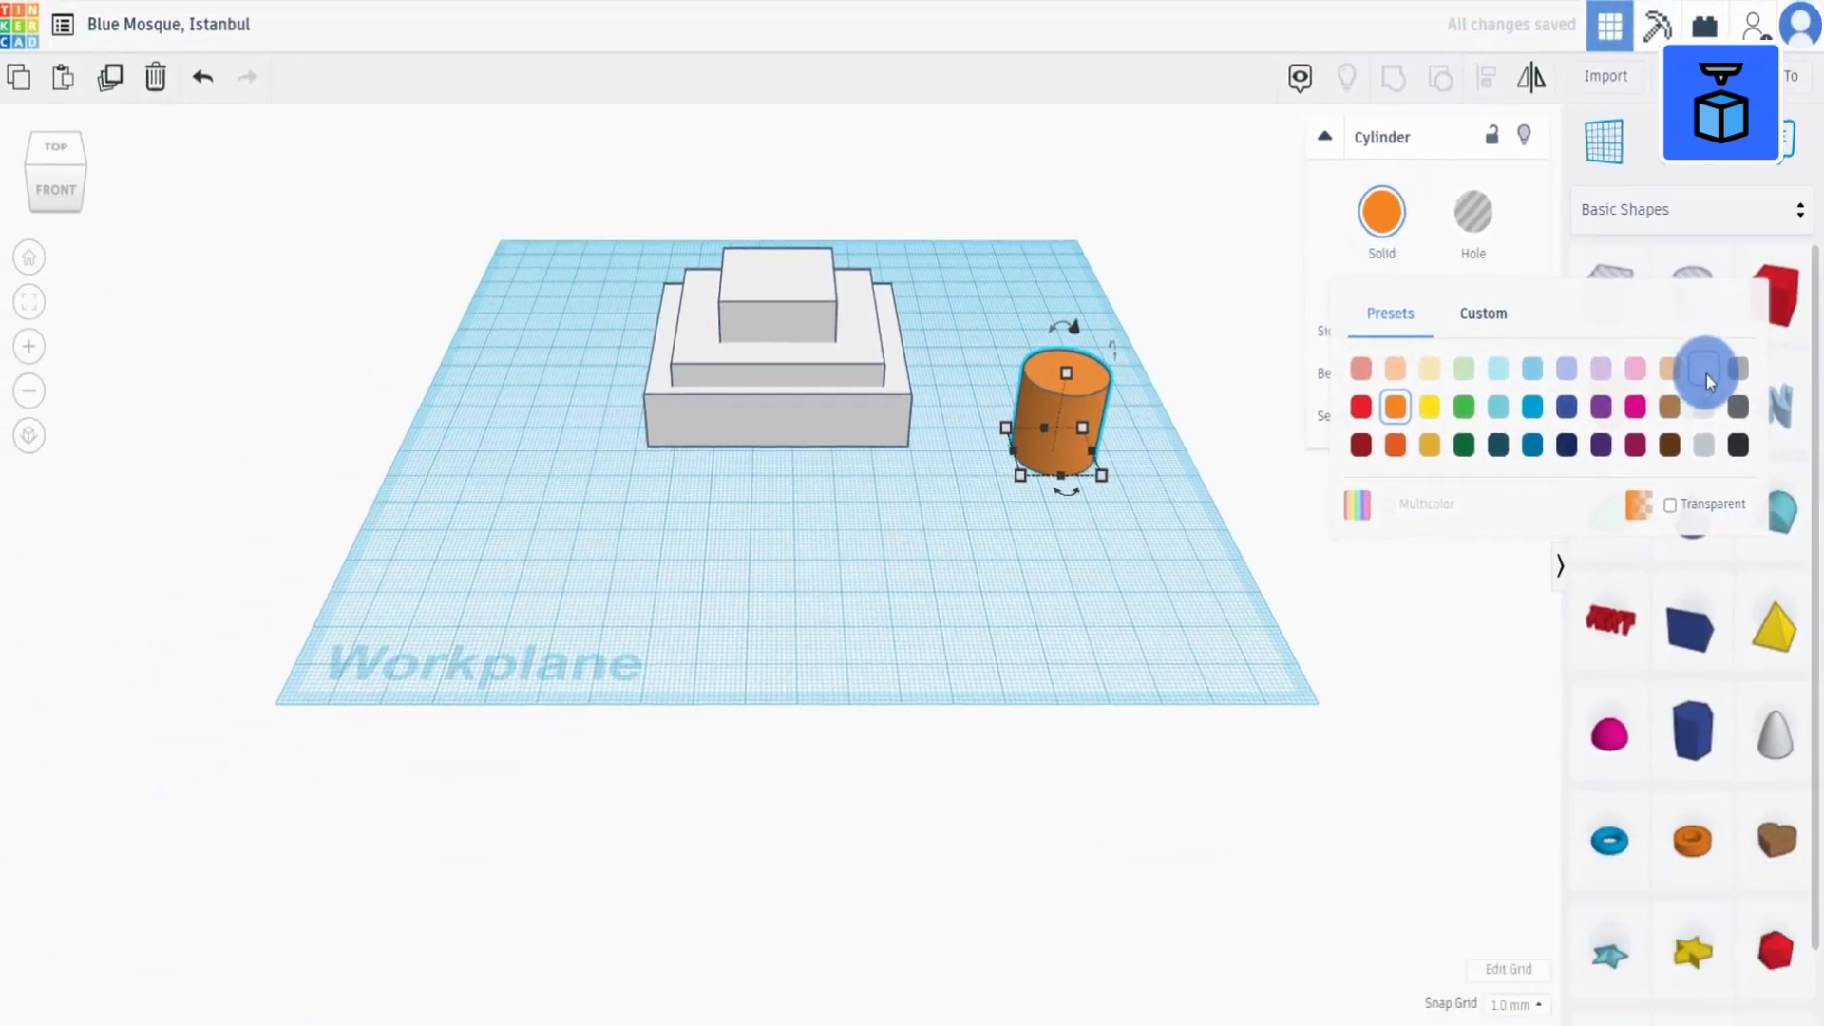
pyautogui.click(1634, 382)
# Set the cylinder's height to 36 mm and move it in front of the stepped boxes.
pyautogui.click(1066, 373)
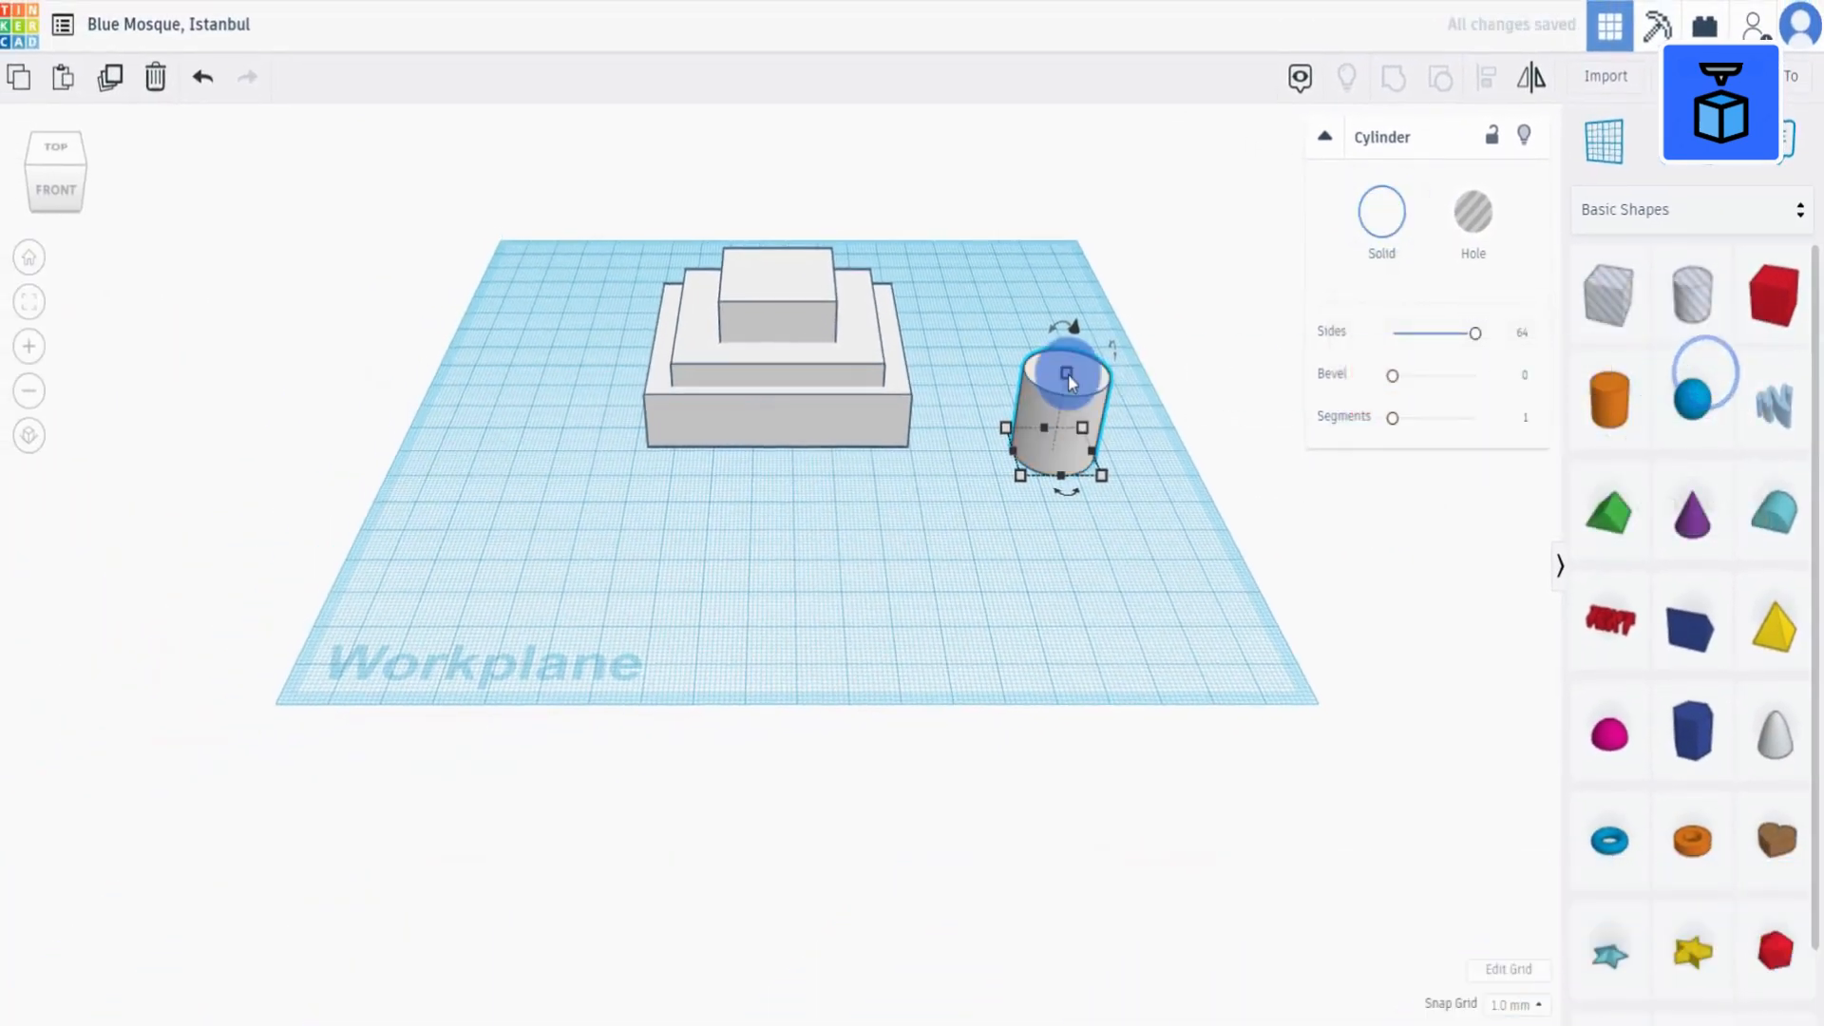
pyautogui.click(1151, 410)
pyautogui.write('36')
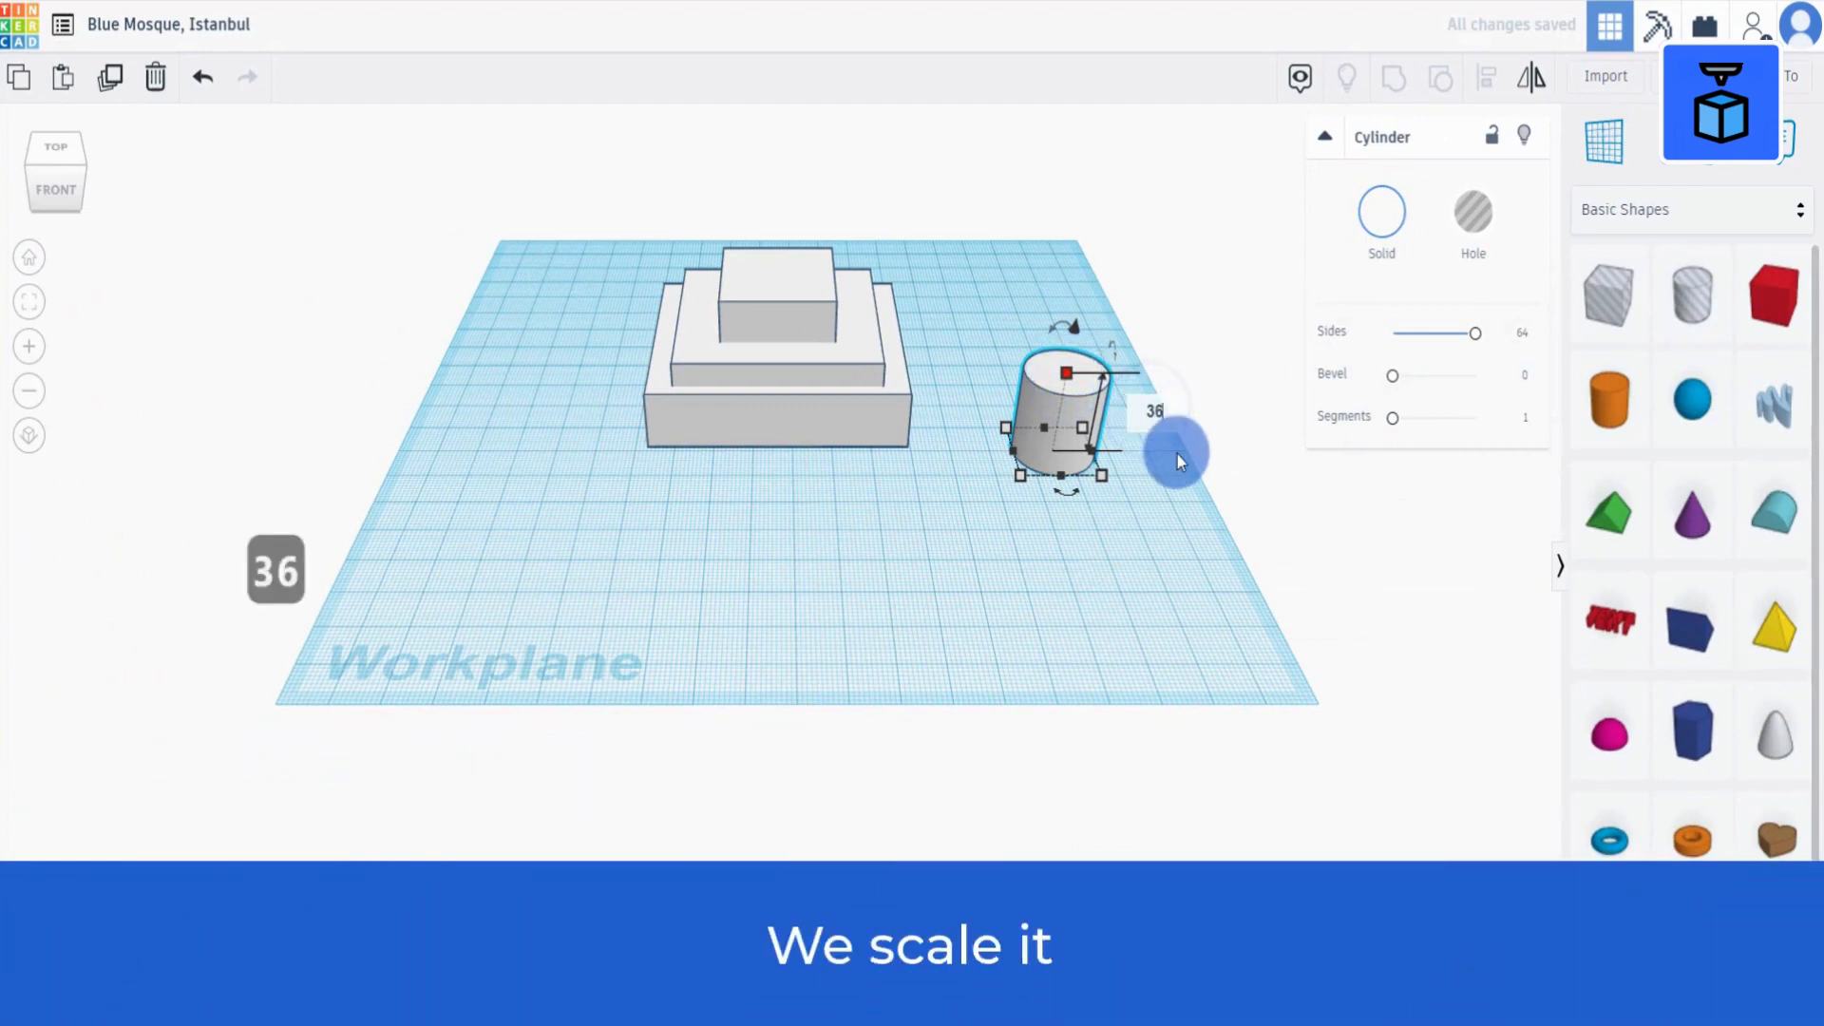
pyautogui.click(1164, 511)
pyautogui.click(1068, 385)
pyautogui.moveTo(1067, 379); pyautogui.dragTo(762, 428)
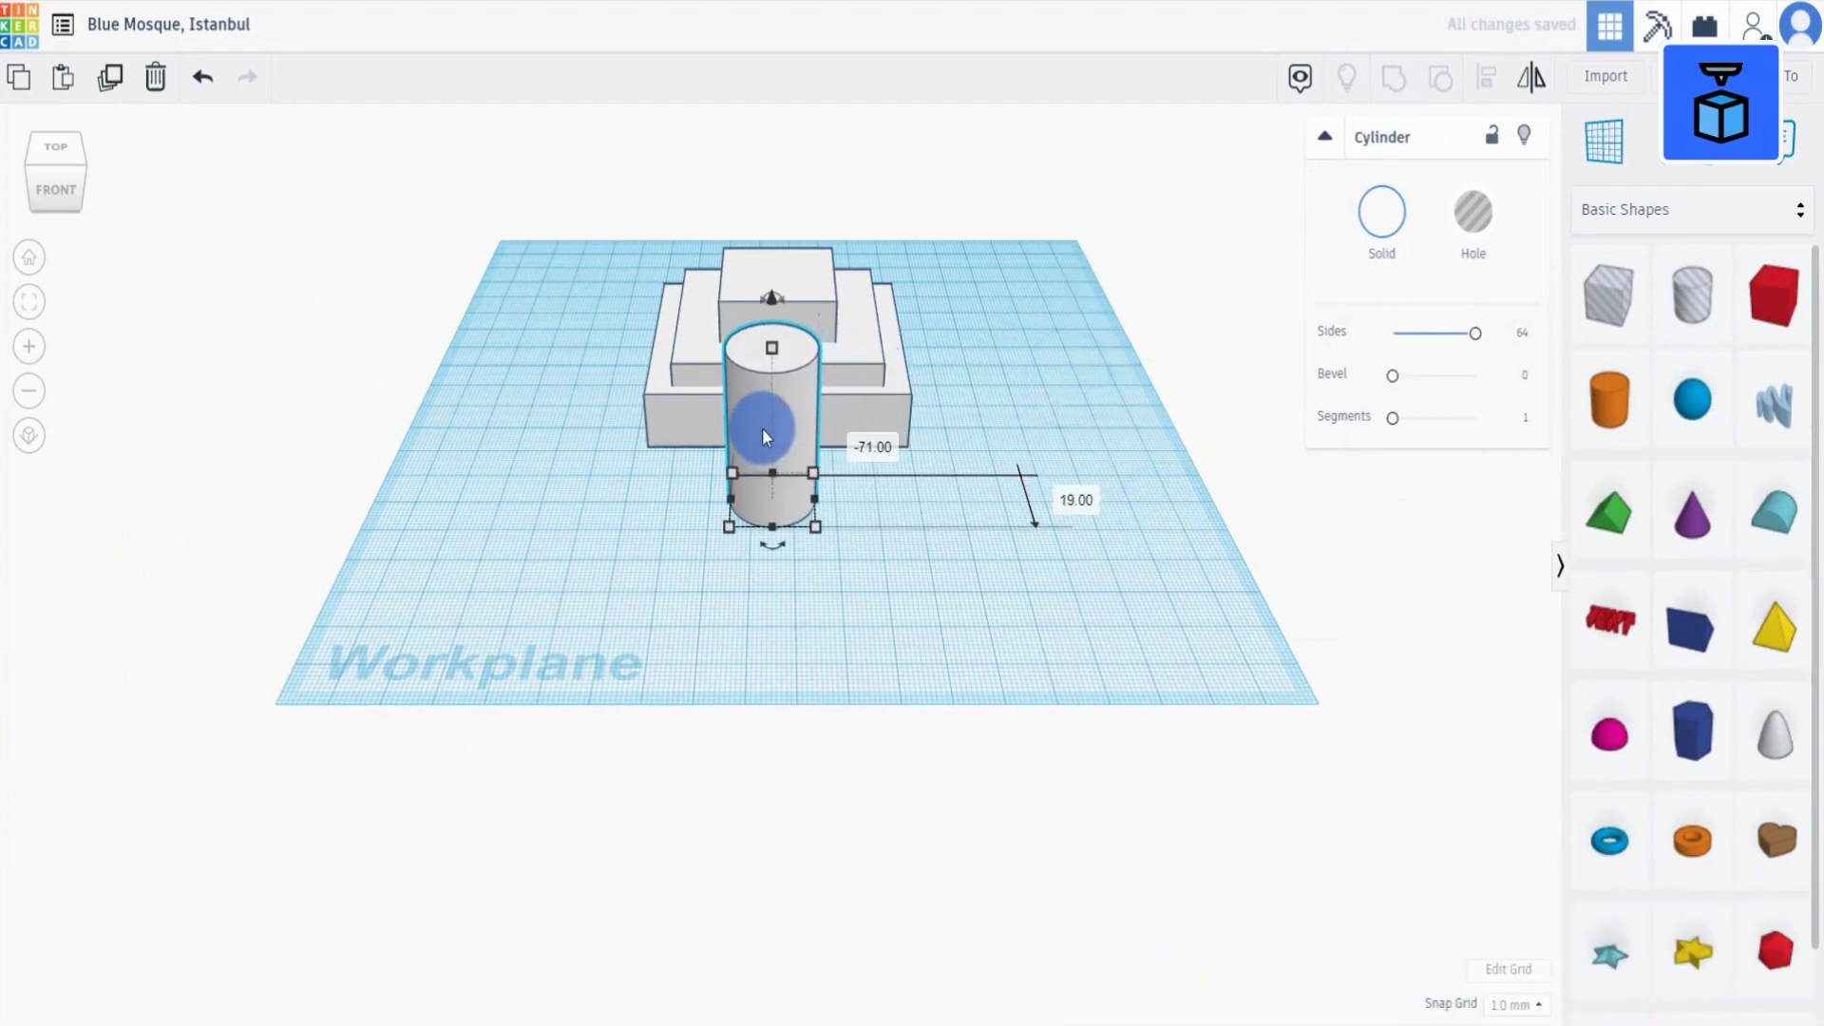
# Set the cylinder's width and depth to 25 mm each.
pyautogui.click(814, 528)
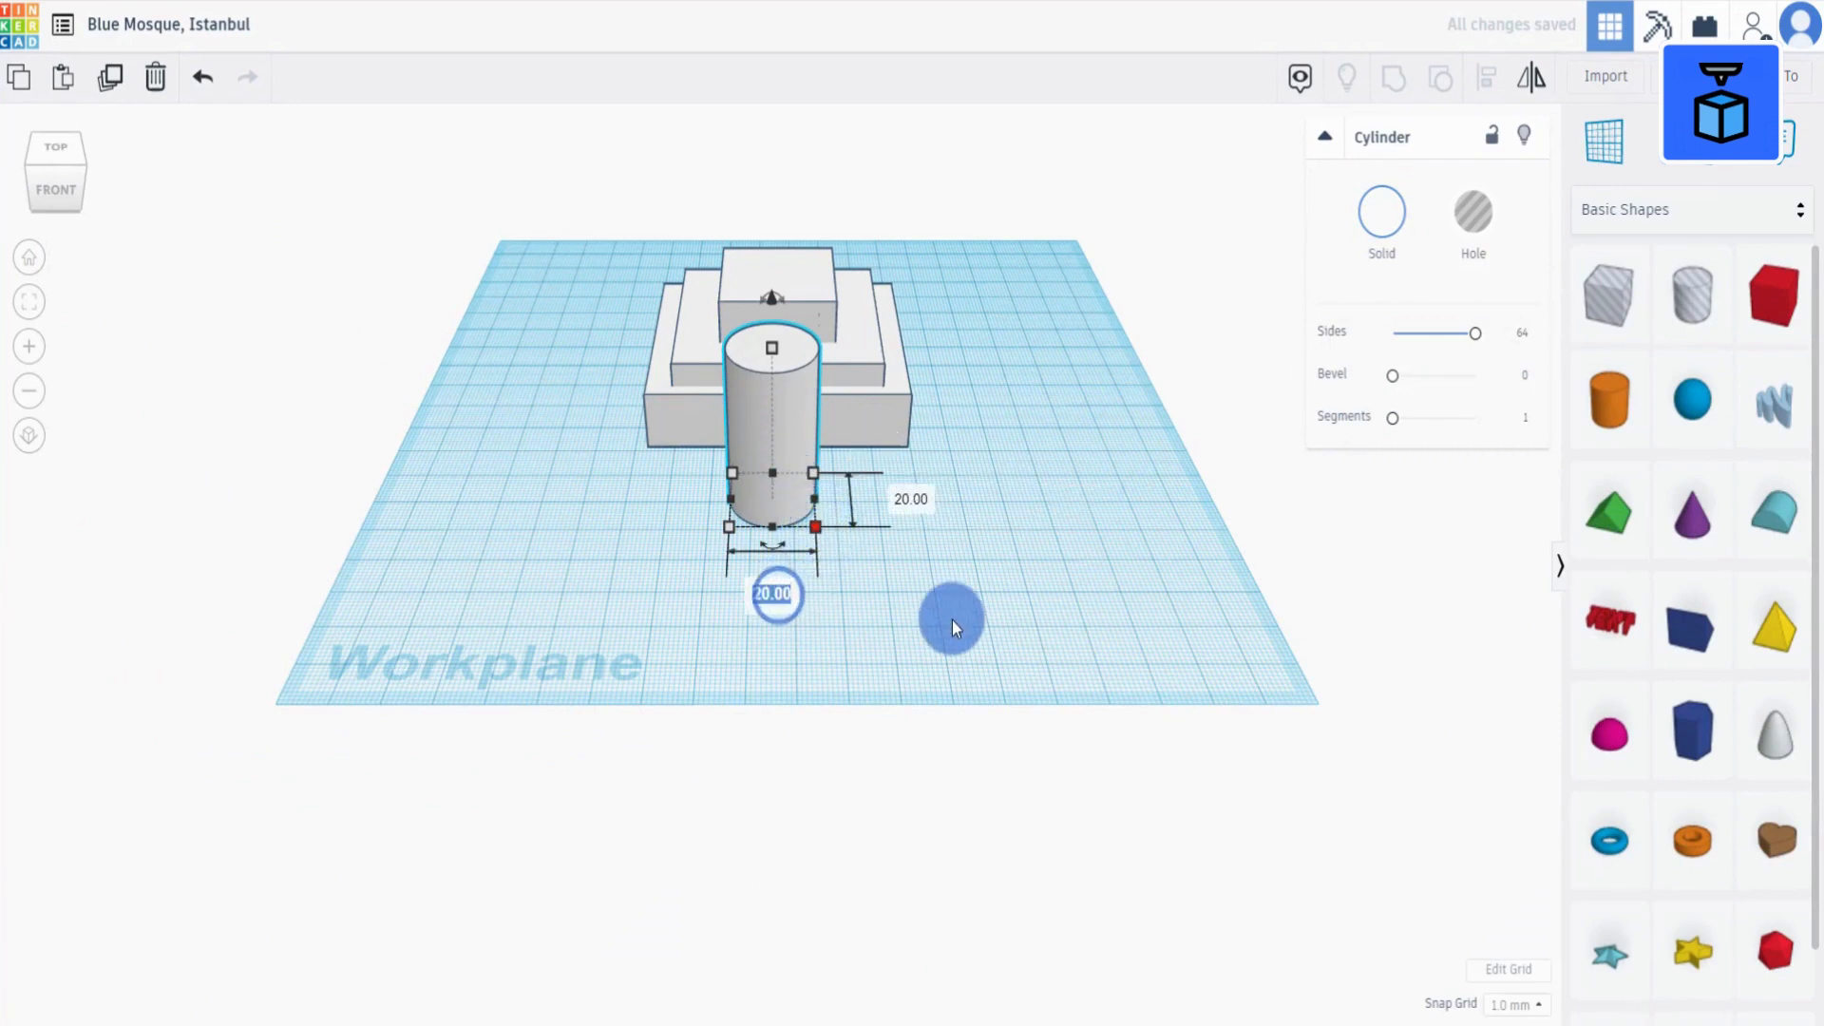
pyautogui.write('25')
pyautogui.press('Tab')
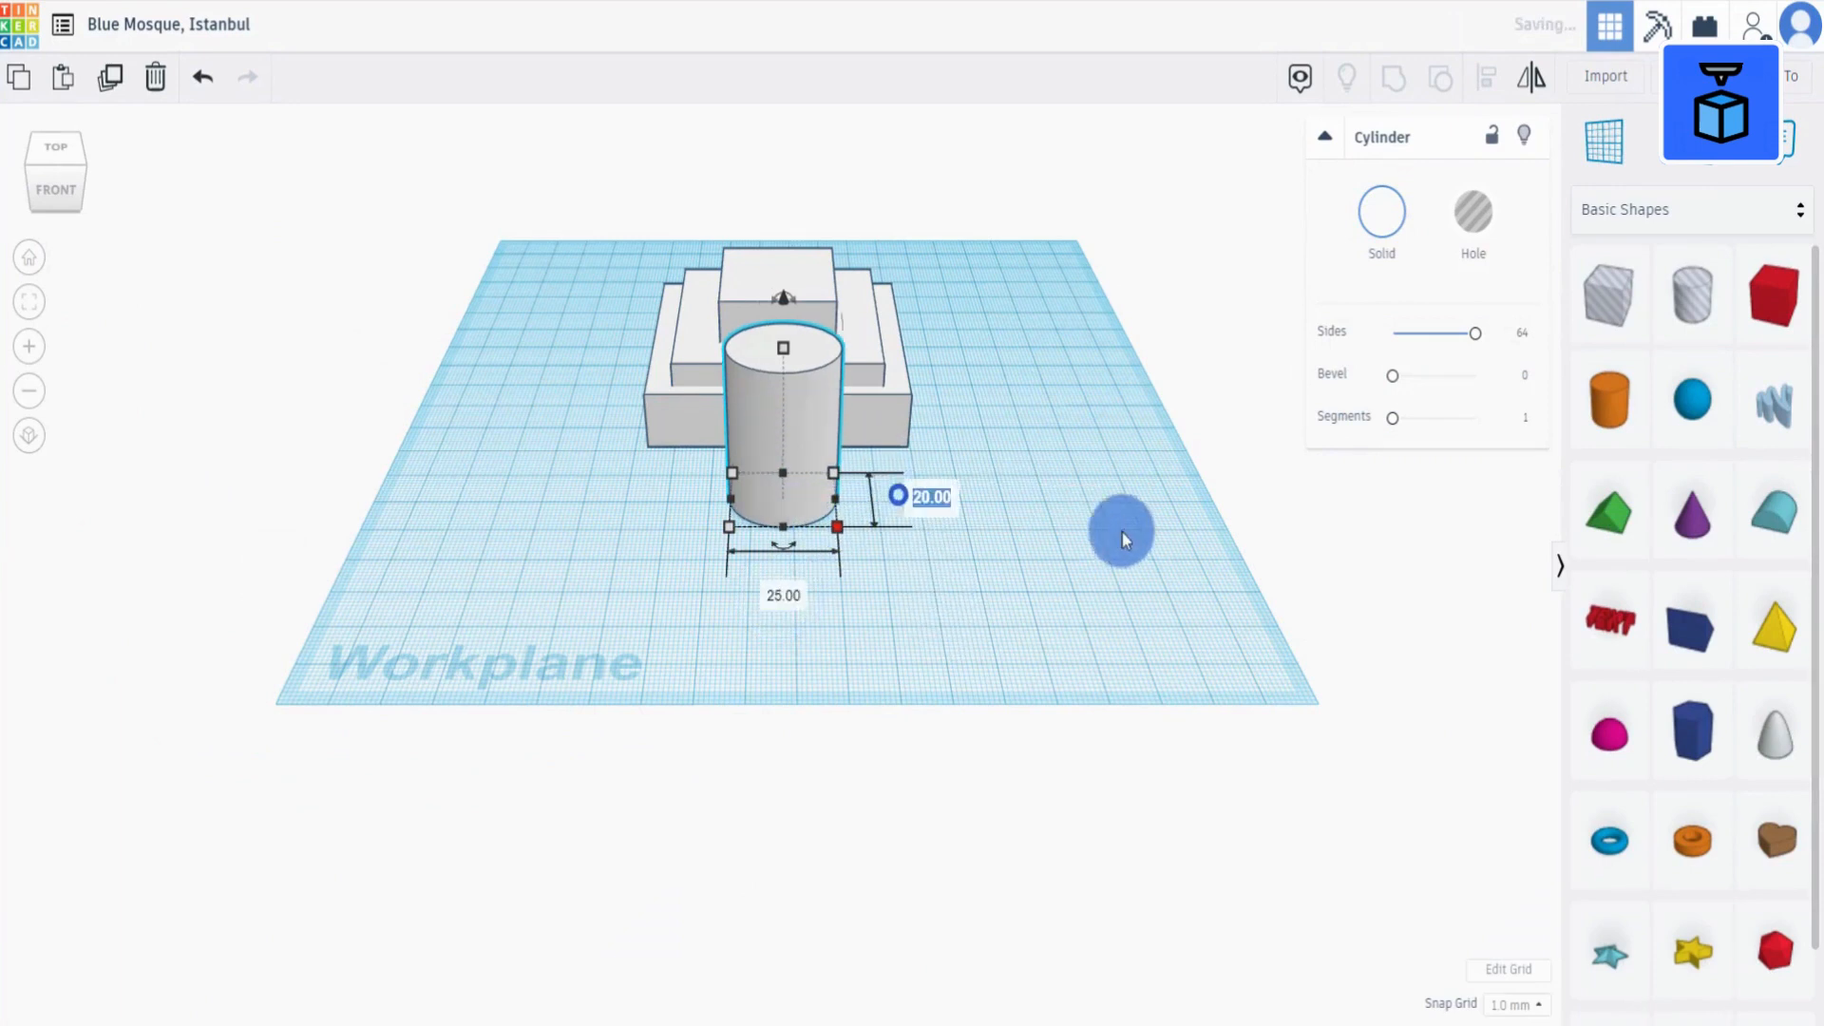
pyautogui.write('25')
pyautogui.click(1154, 538)
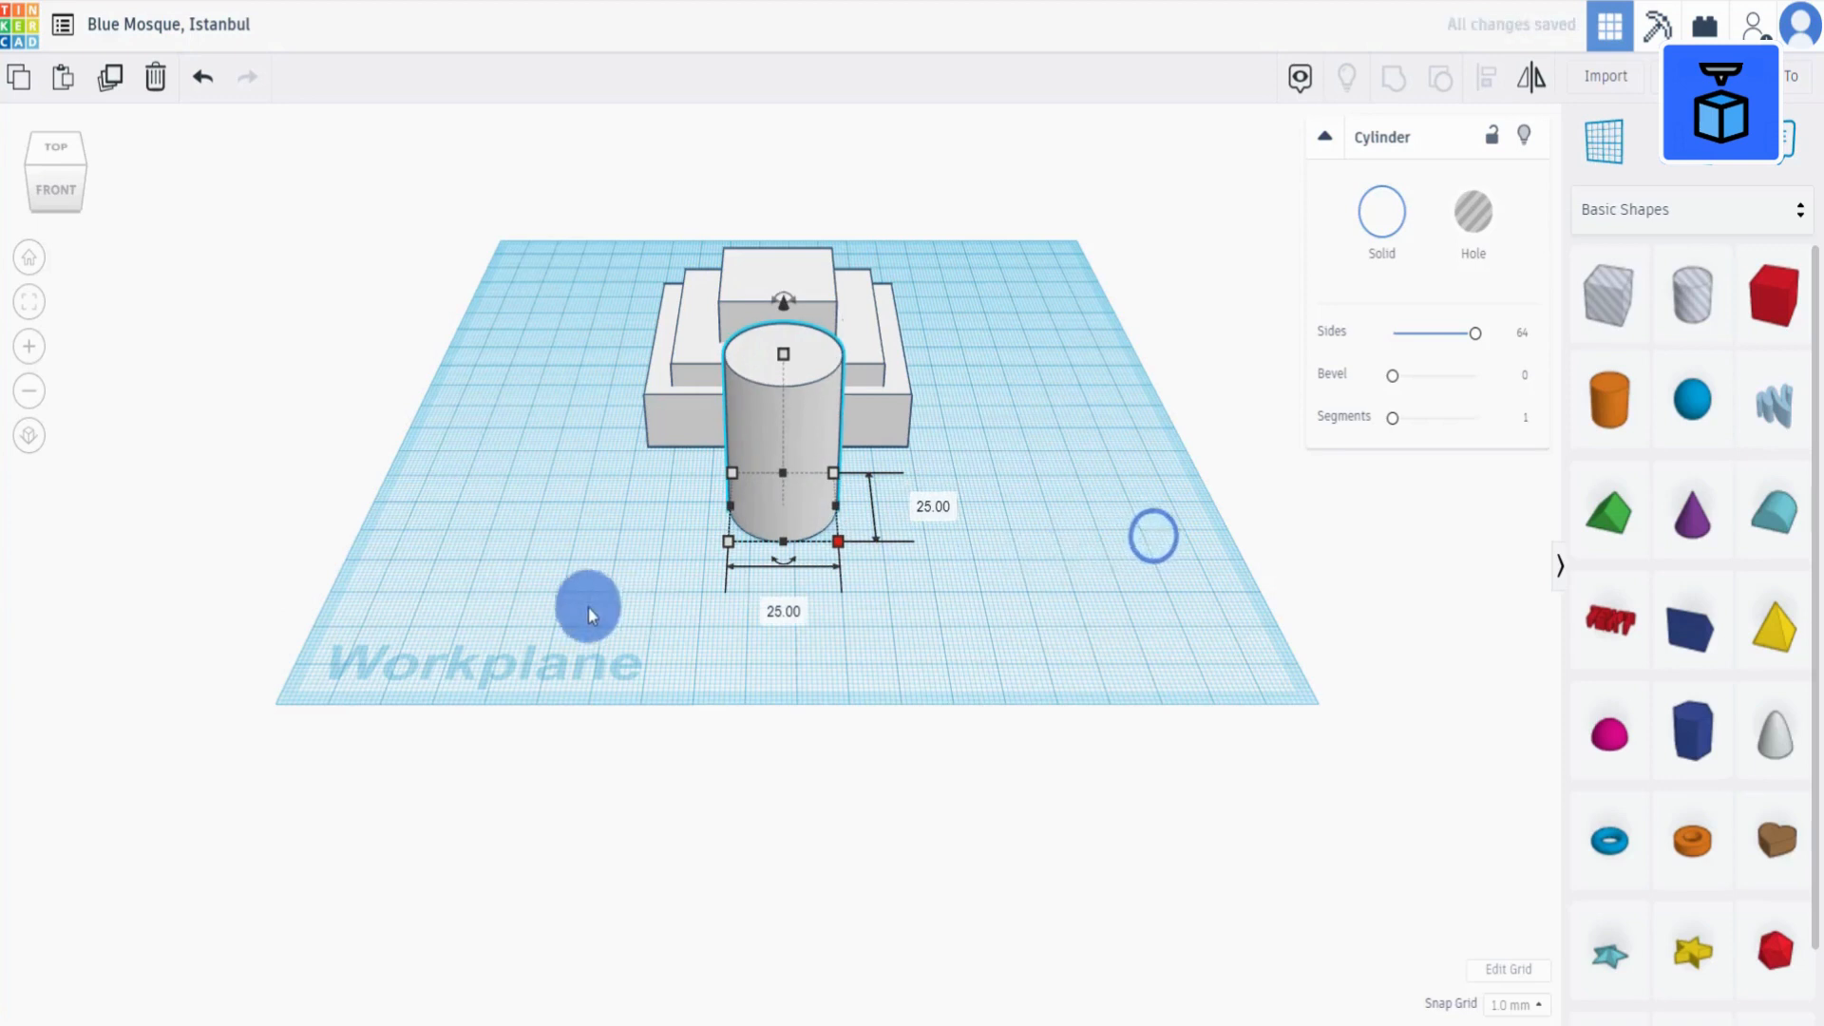
# Align the cylinder and the three boxes by their centres in both horizontal directions.
pyautogui.moveTo(614, 602); pyautogui.dragTo(1014, 180)
pyautogui.click(1489, 78)
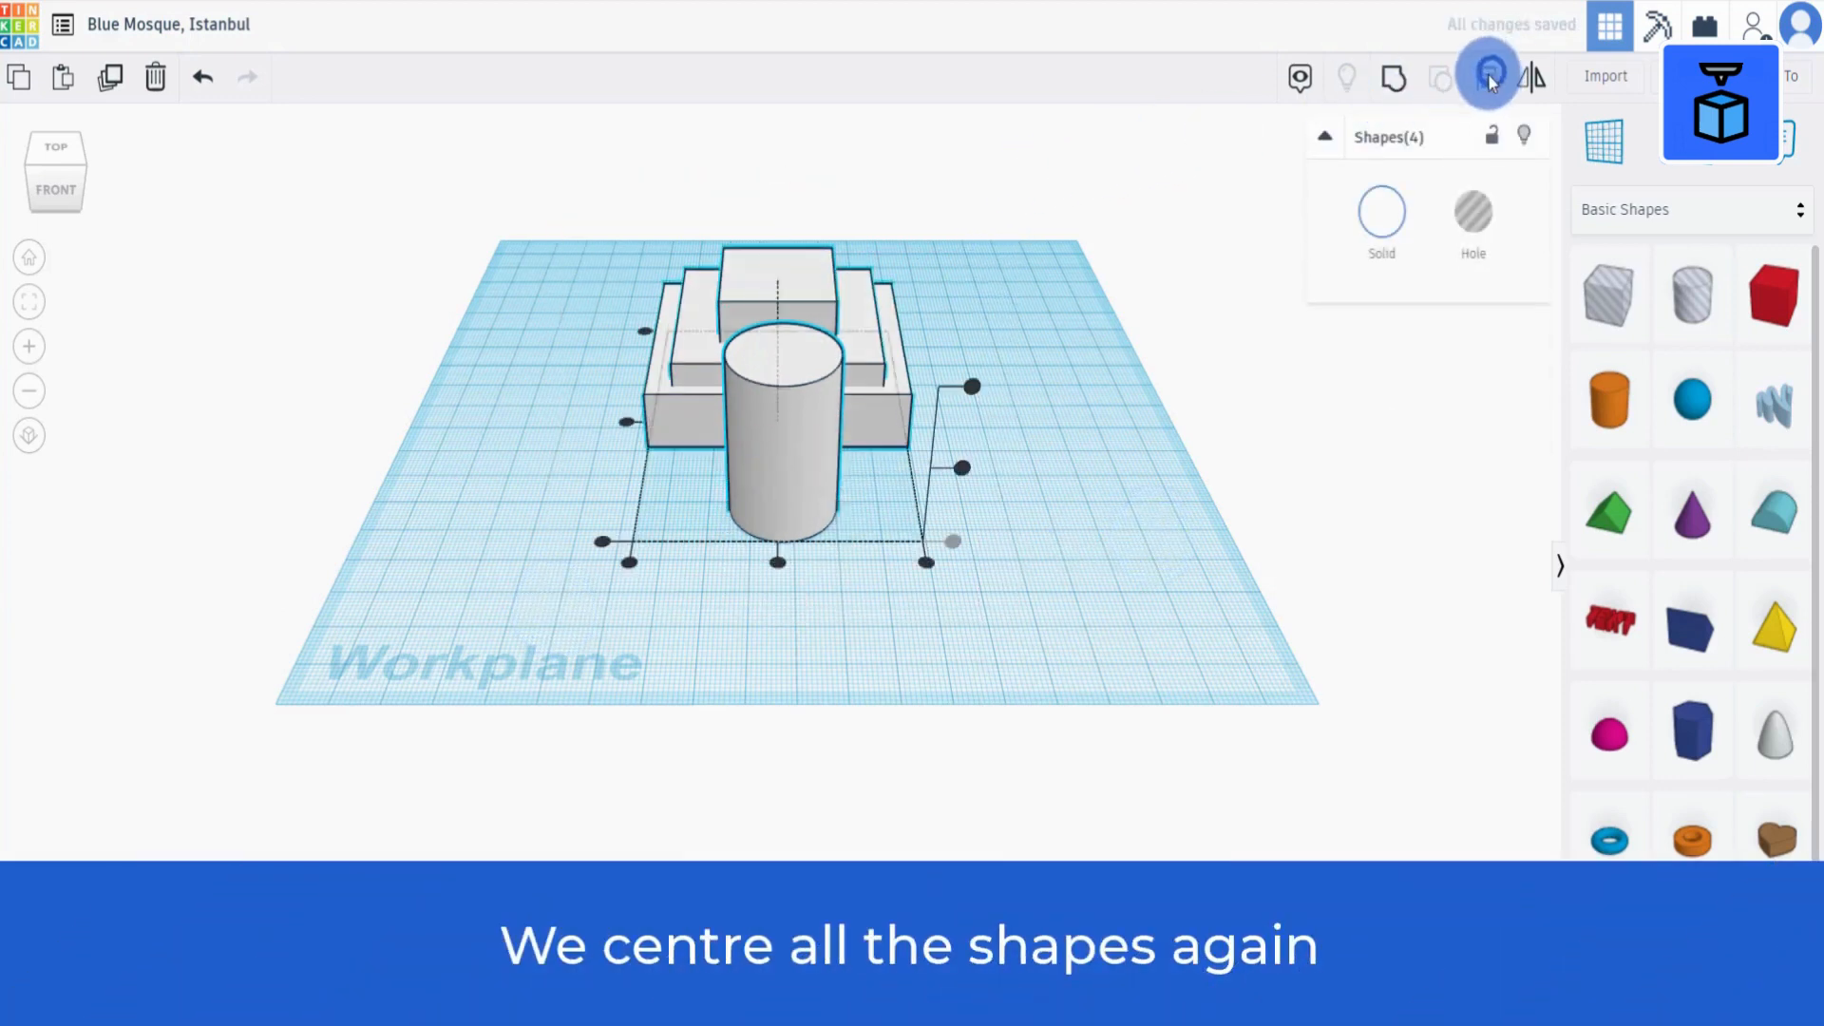
pyautogui.click(777, 562)
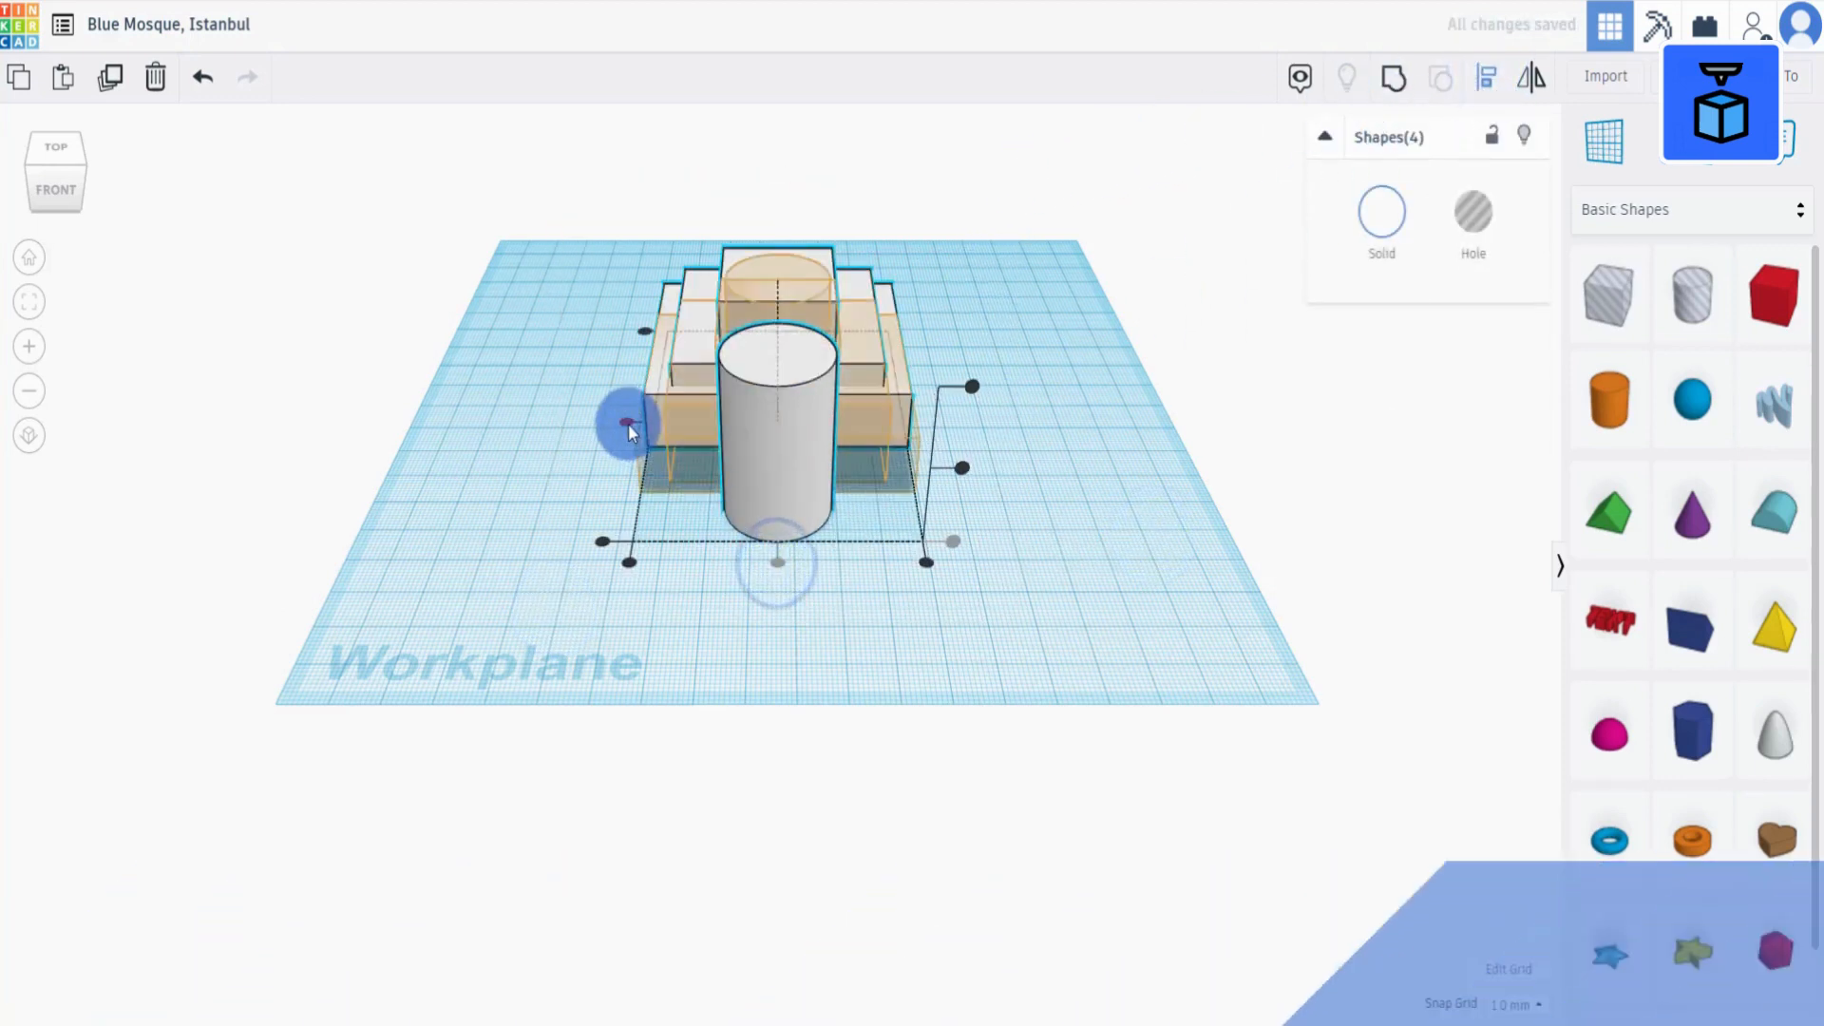
pyautogui.click(628, 424)
pyautogui.click(1064, 500)
# Group the three boxes and the cylinder into one shape.
pyautogui.moveTo(974, 492); pyautogui.dragTo(981, 479, button='right')
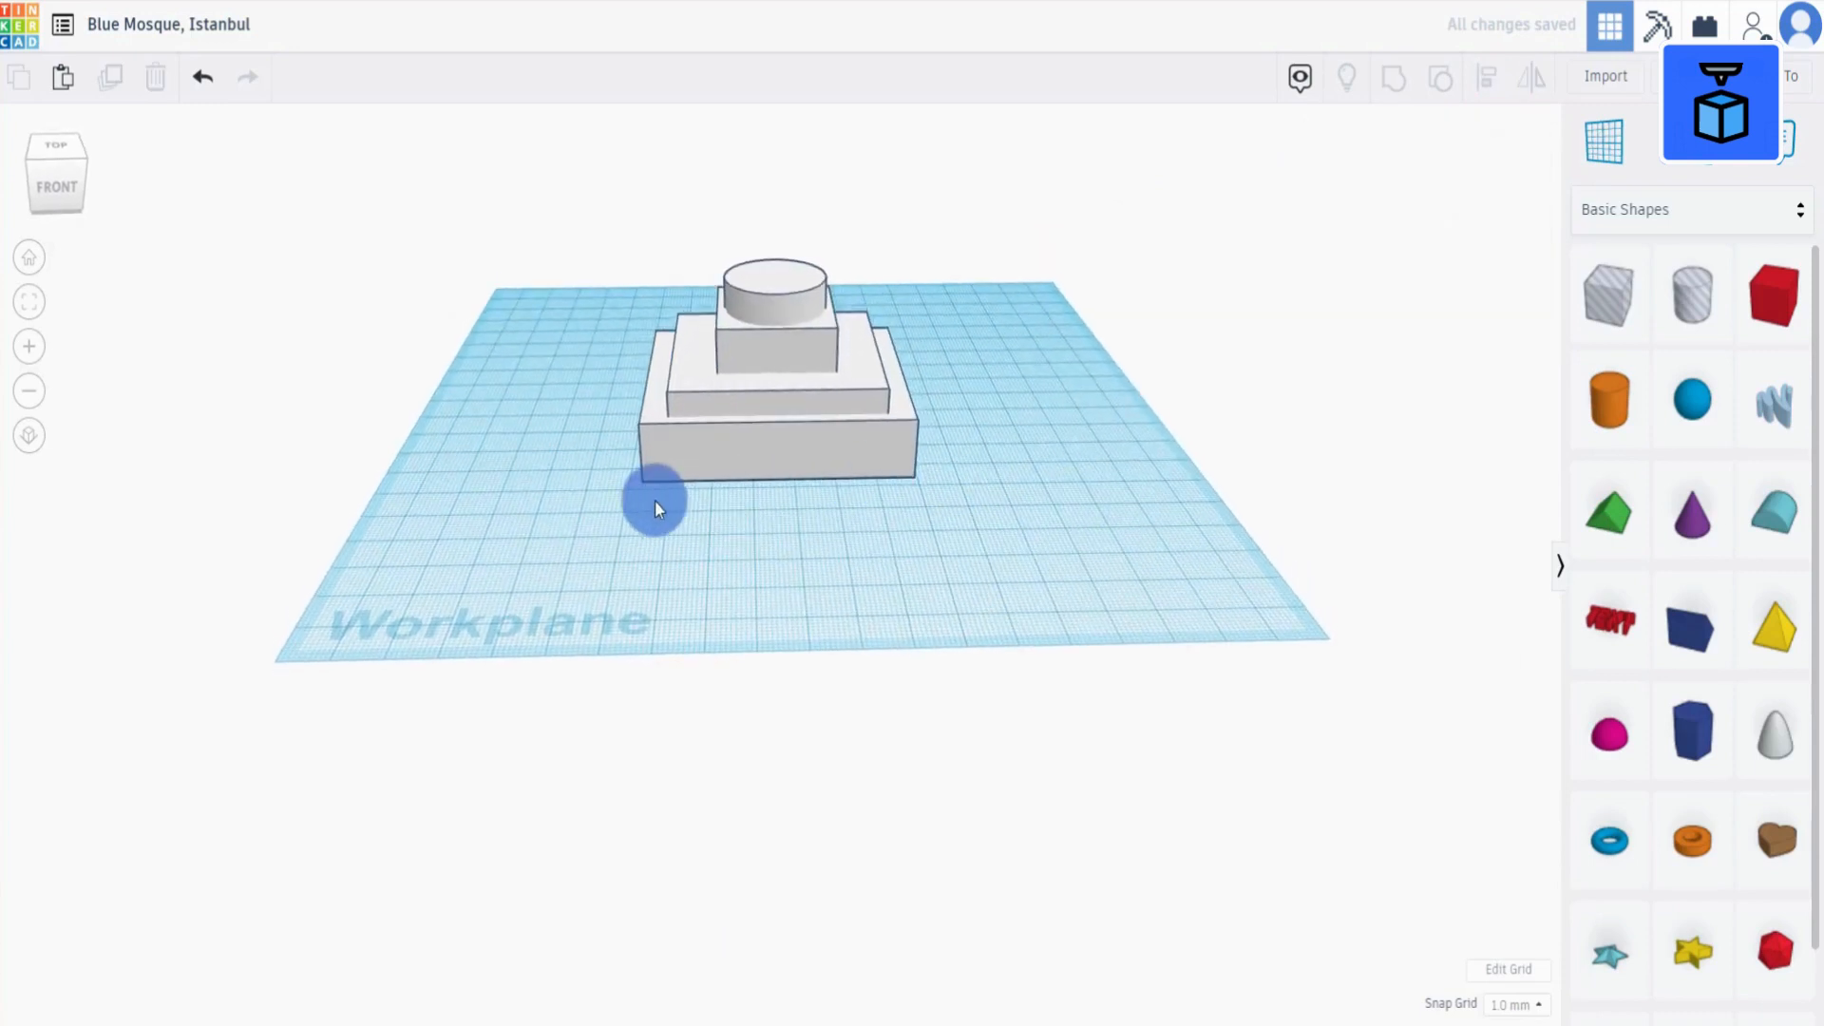
pyautogui.moveTo(536, 510); pyautogui.dragTo(916, 264)
pyautogui.moveTo(987, 312); pyautogui.dragTo(989, 316)
pyautogui.moveTo(990, 397); pyautogui.dragTo(975, 336, button='right')
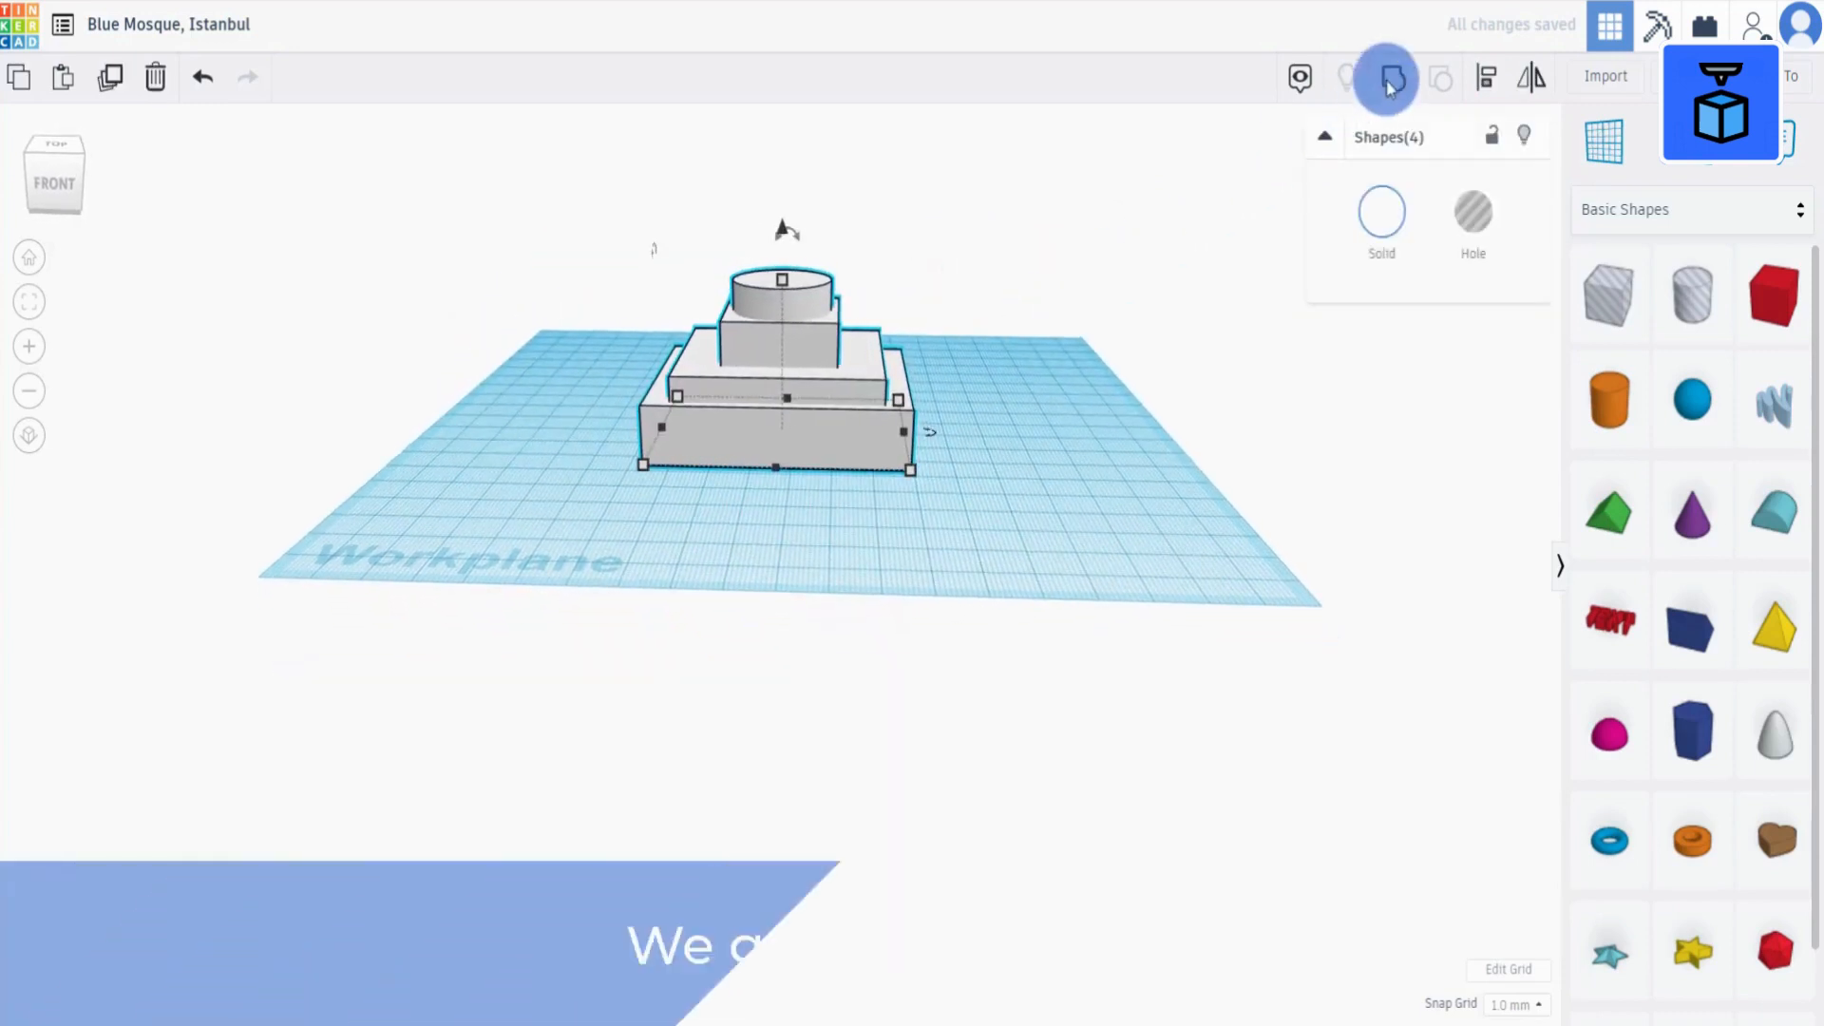
pyautogui.click(1392, 83)
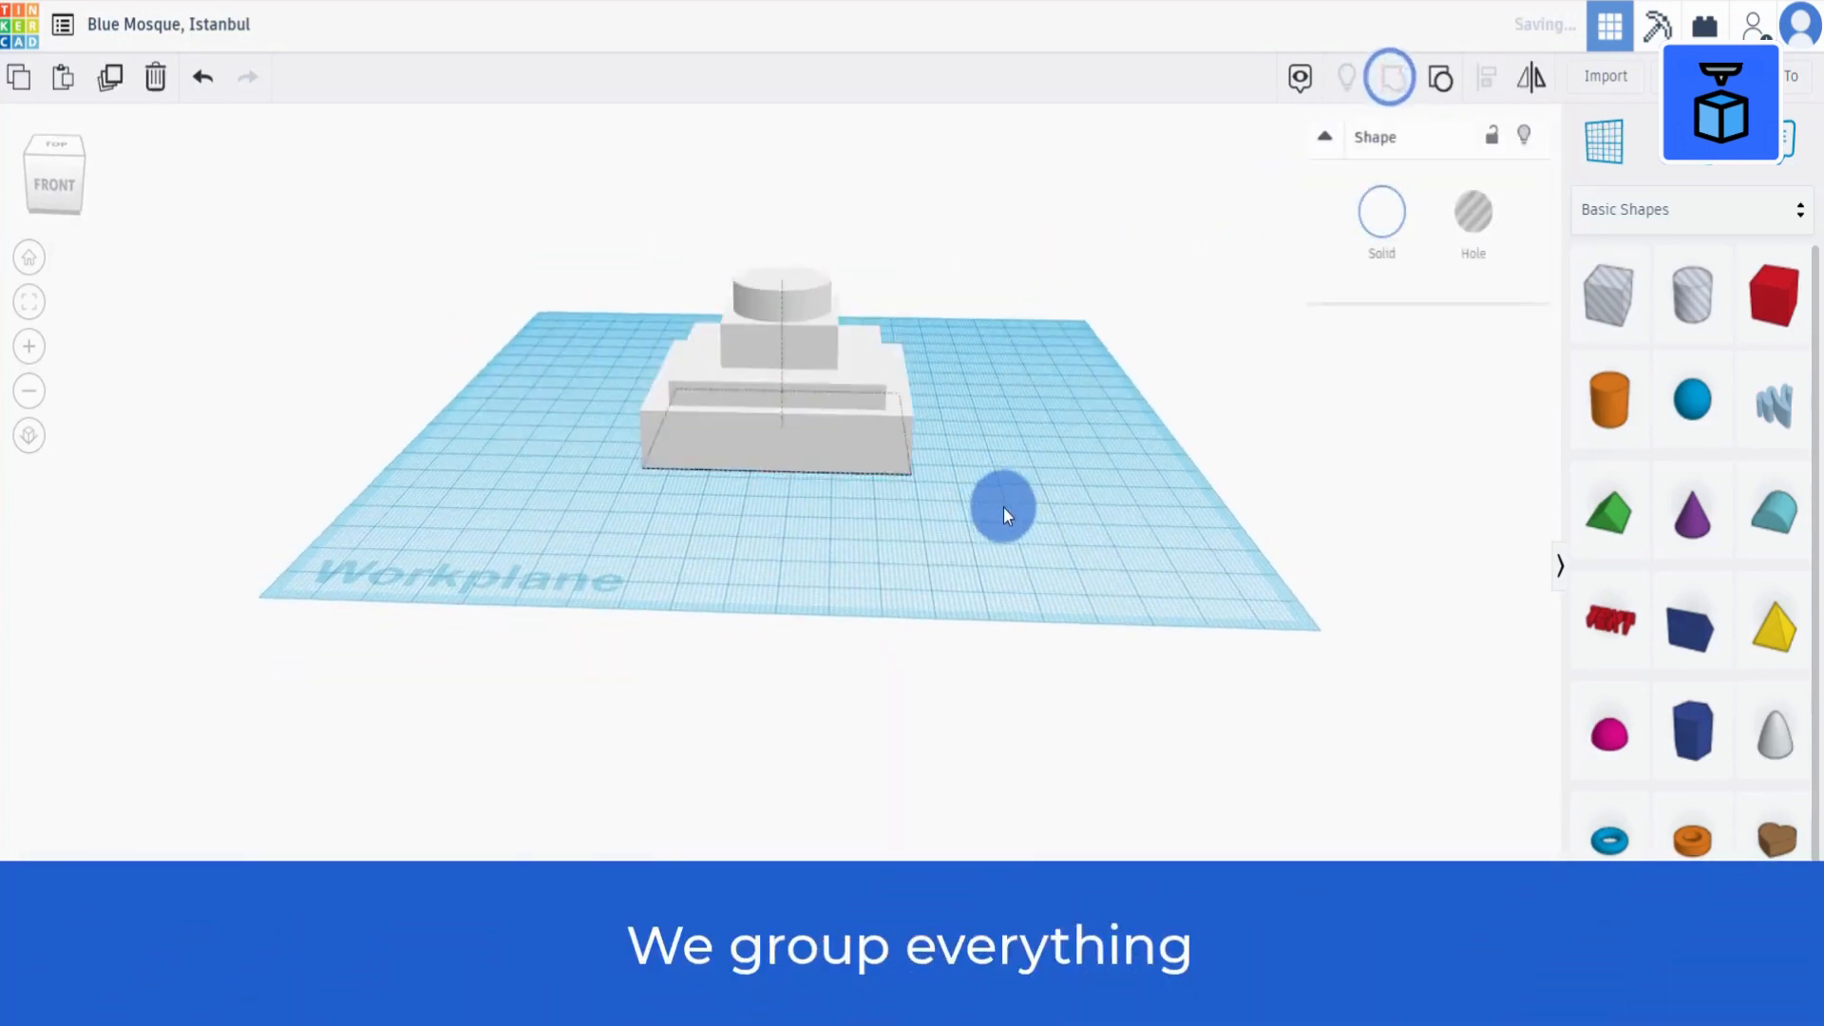
# Move the grouped building 14.25 mm to the left and 10 mm towards the back of the workplane.
pyautogui.scroll(3, 1012, 516)
pyautogui.scroll(2, 1013, 516)
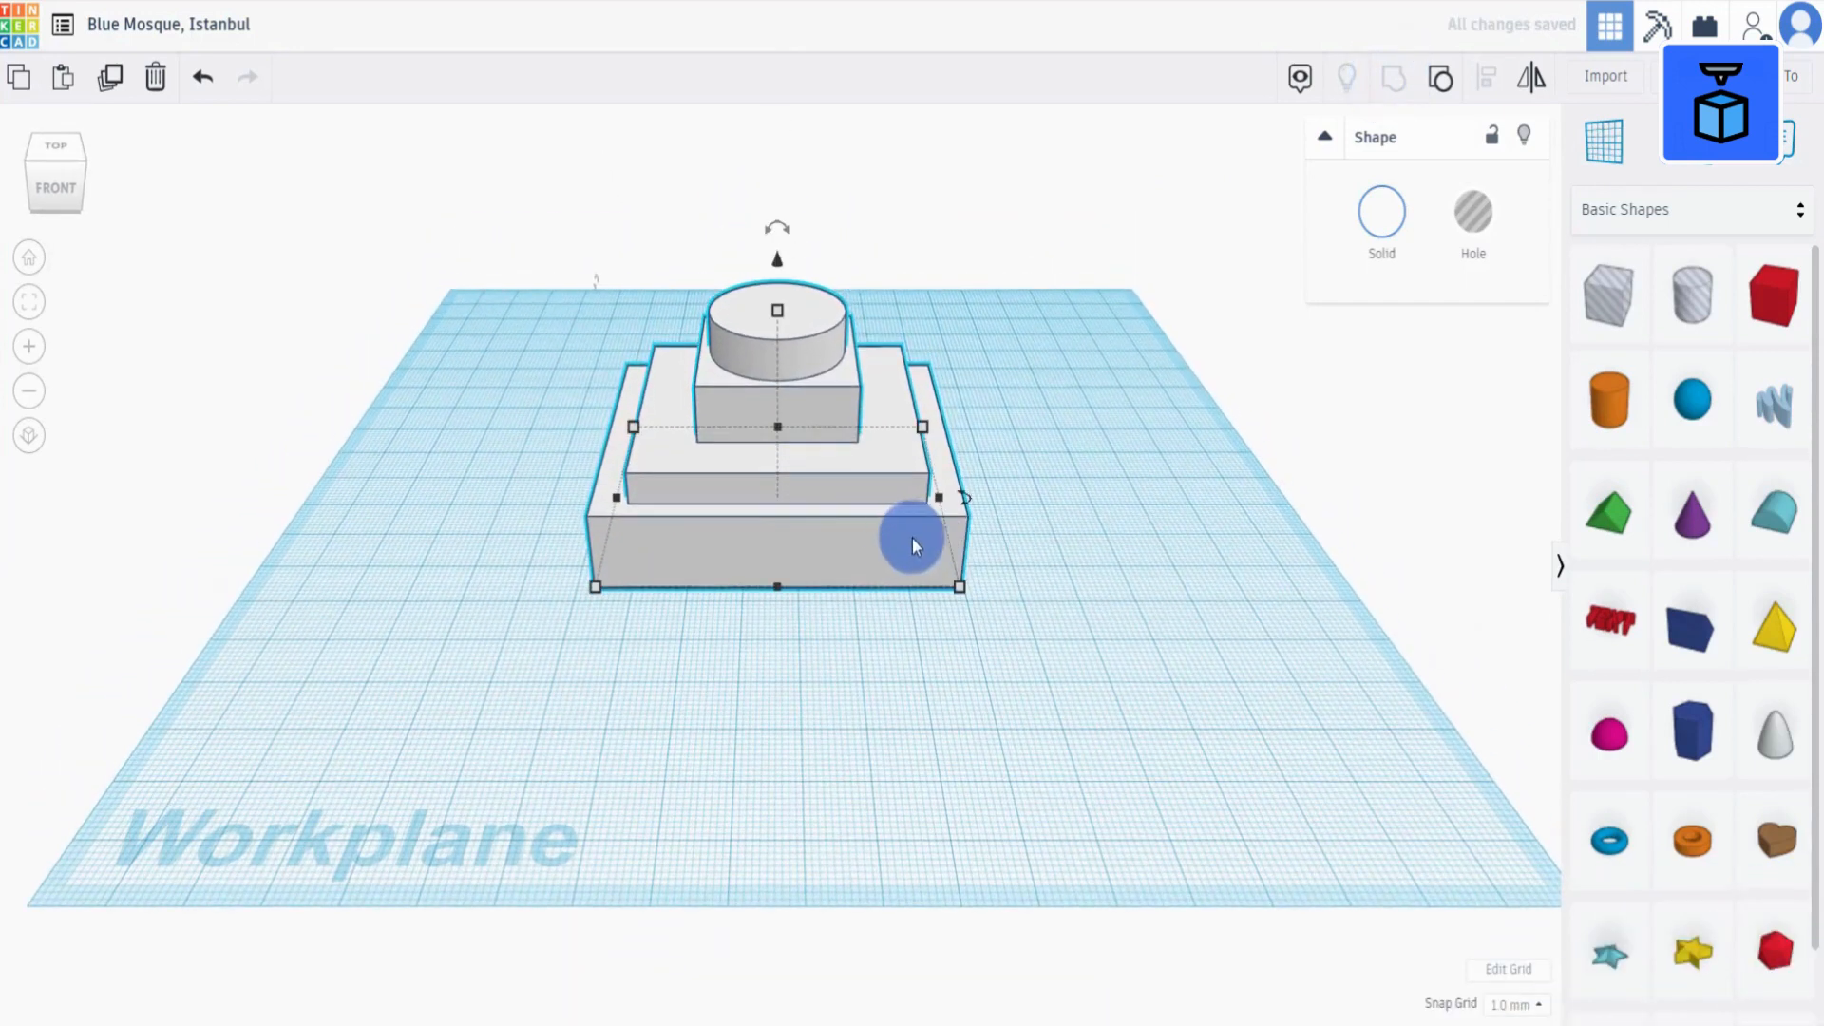
pyautogui.moveTo(875, 546); pyautogui.dragTo(795, 511)
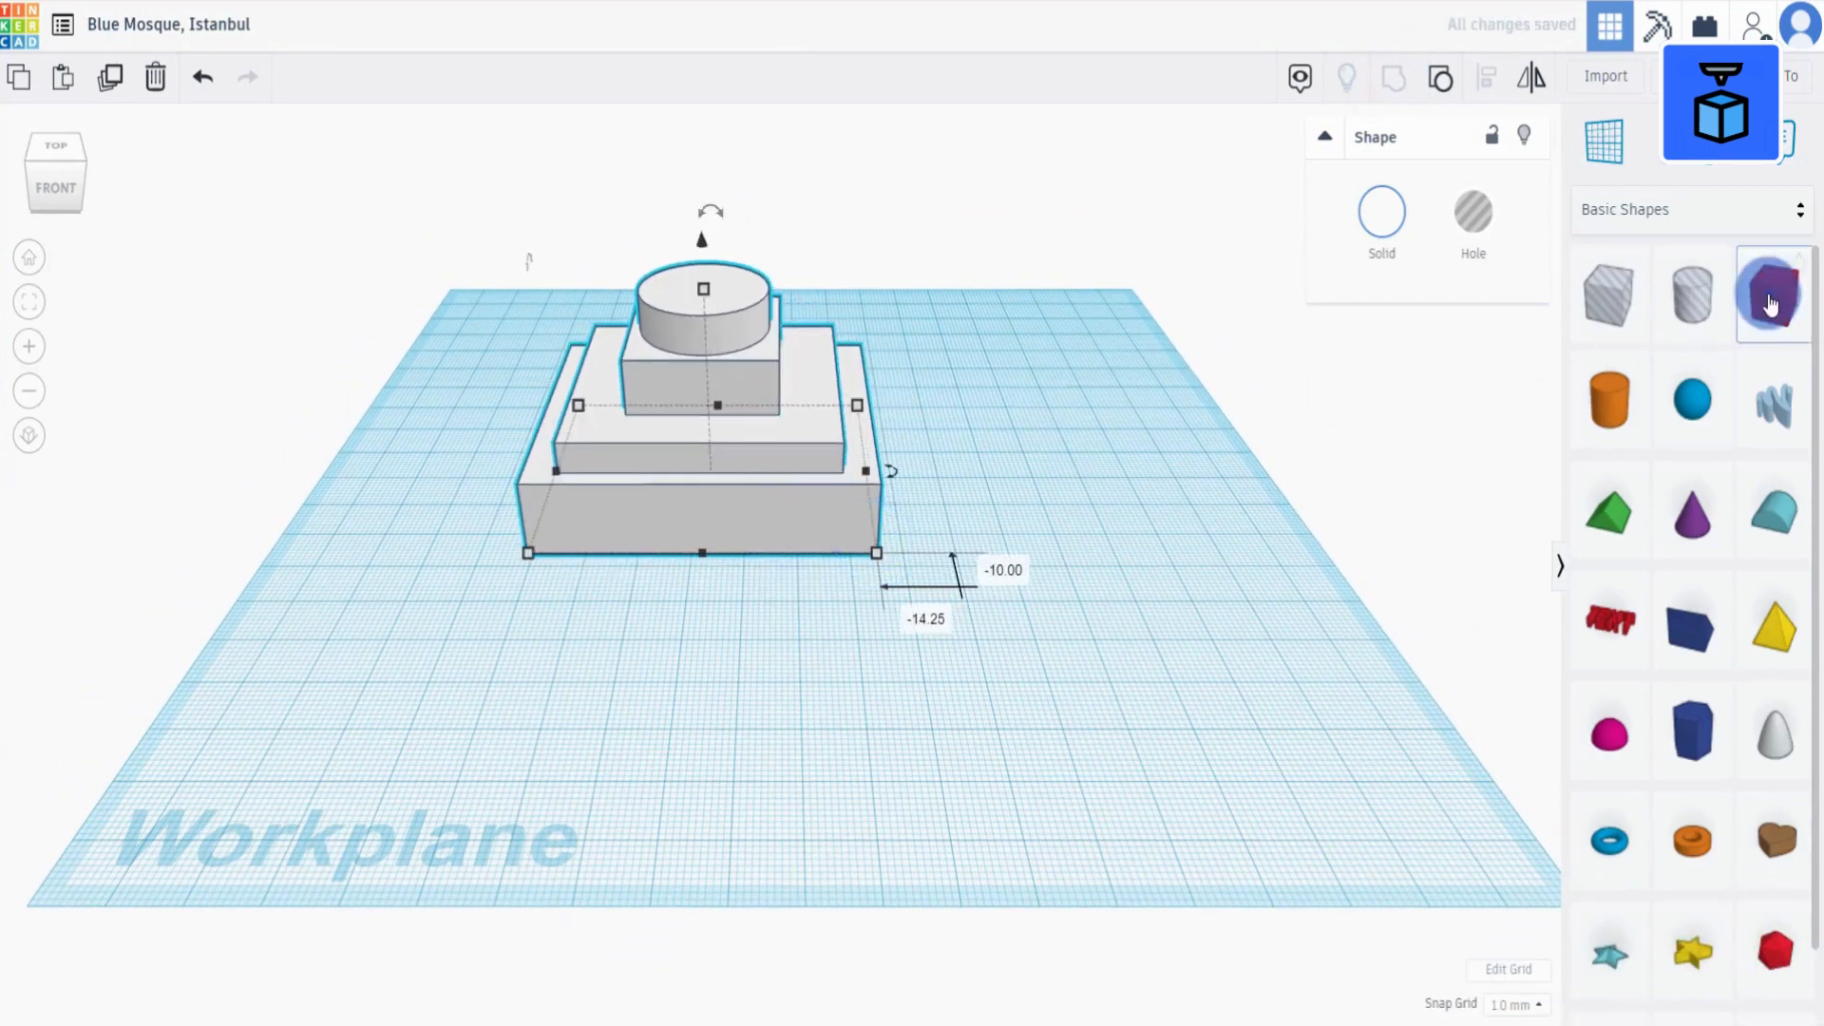
# Add a new box in front and to the right of the grouped building and colour it white.
pyautogui.moveTo(1772, 295); pyautogui.dragTo(1001, 617)
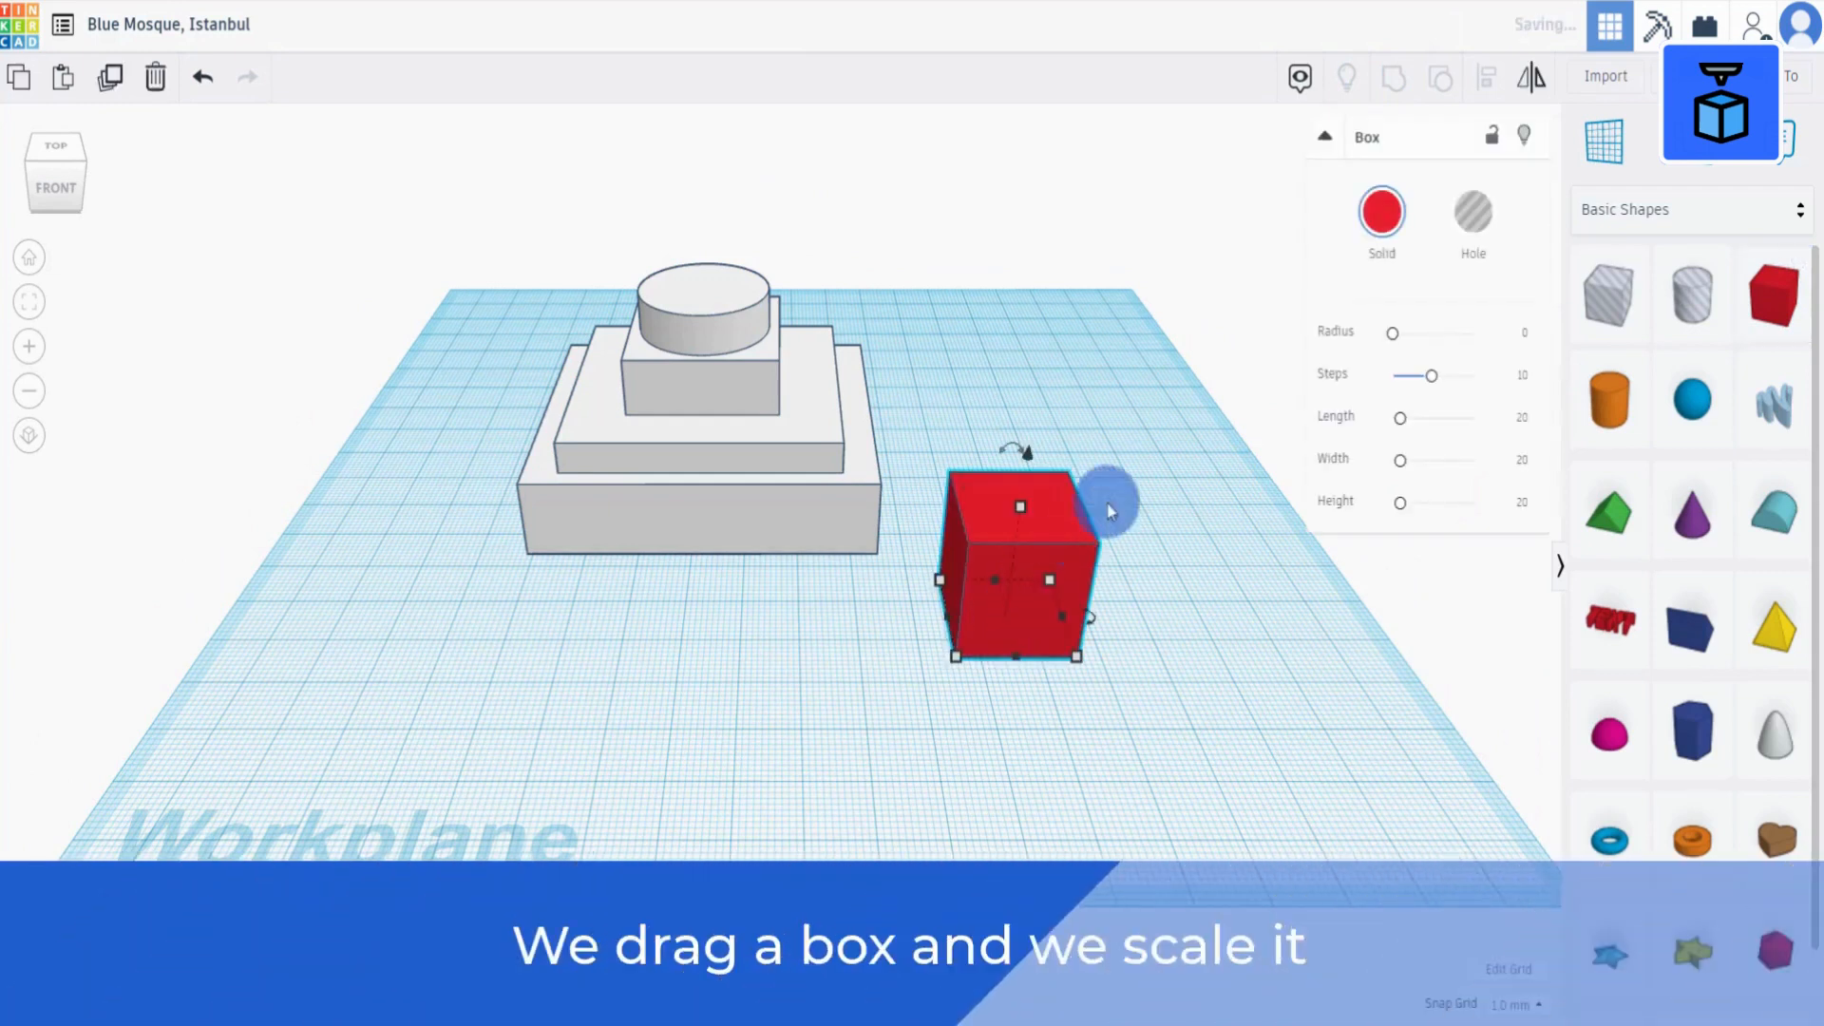
pyautogui.click(1385, 205)
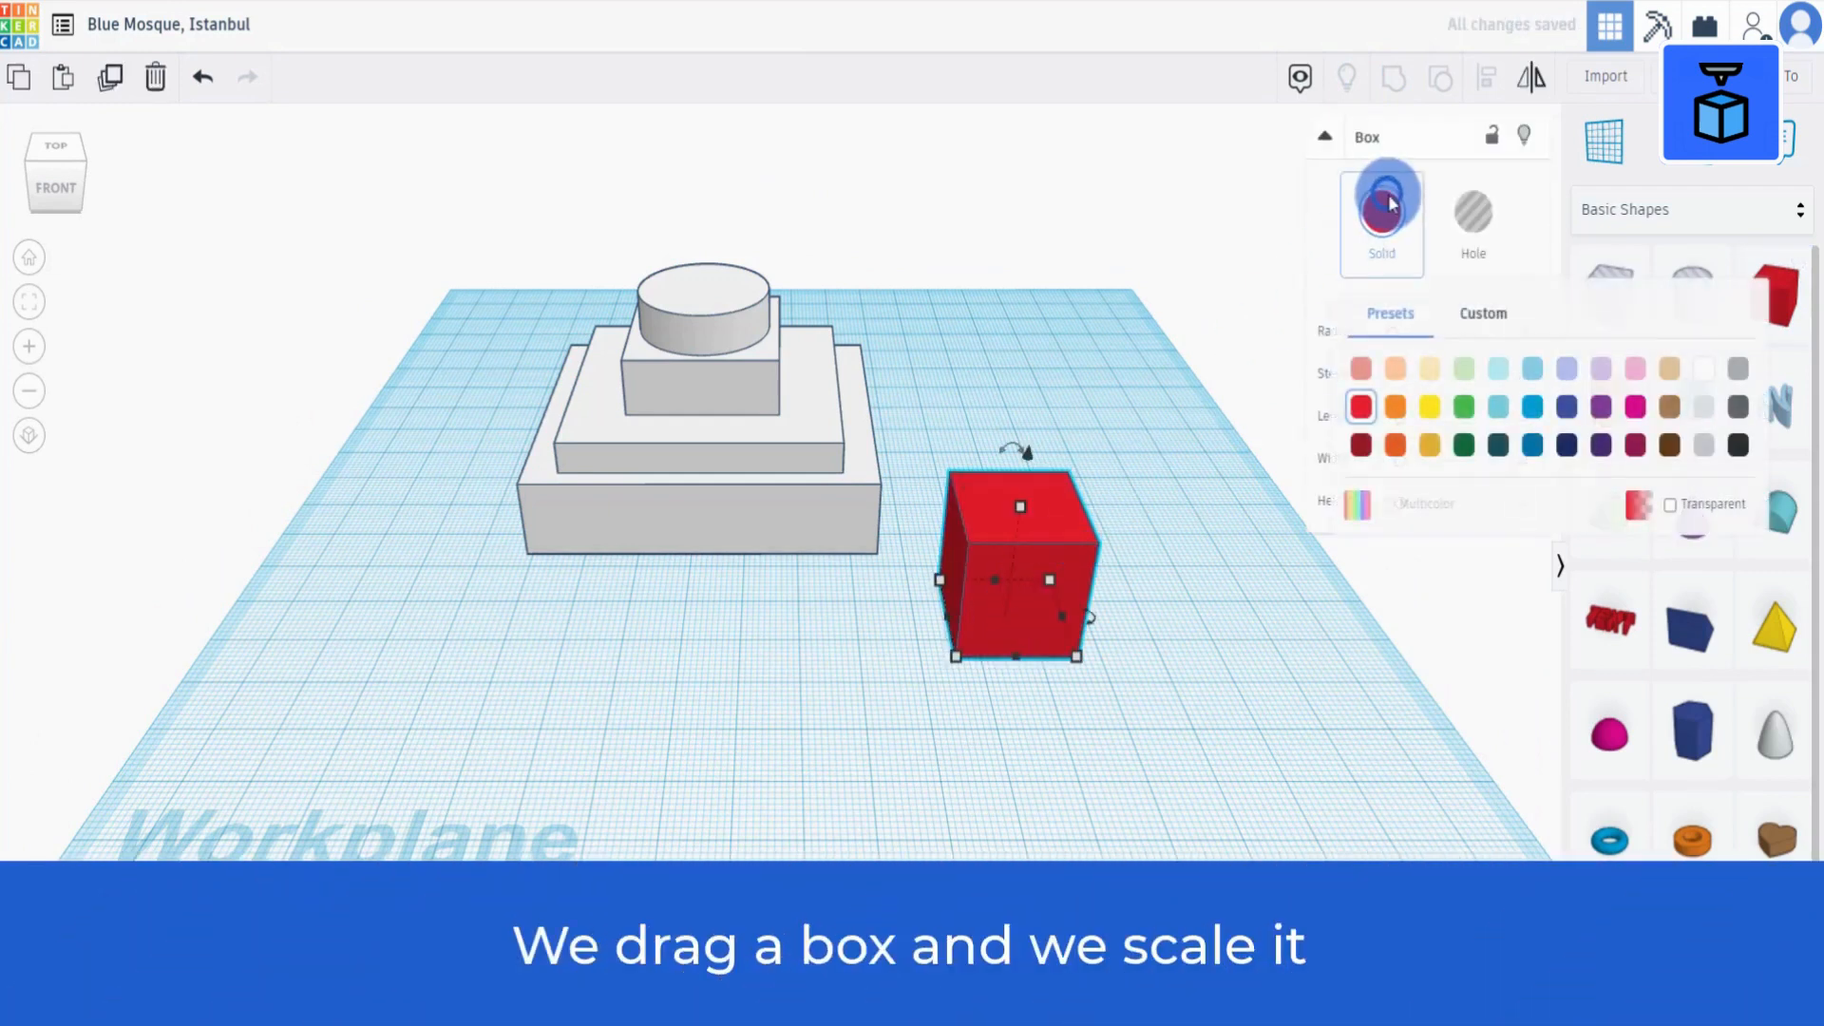
pyautogui.click(1701, 369)
# Set the new box's width to 69 mm.
pyautogui.moveTo(955, 659)
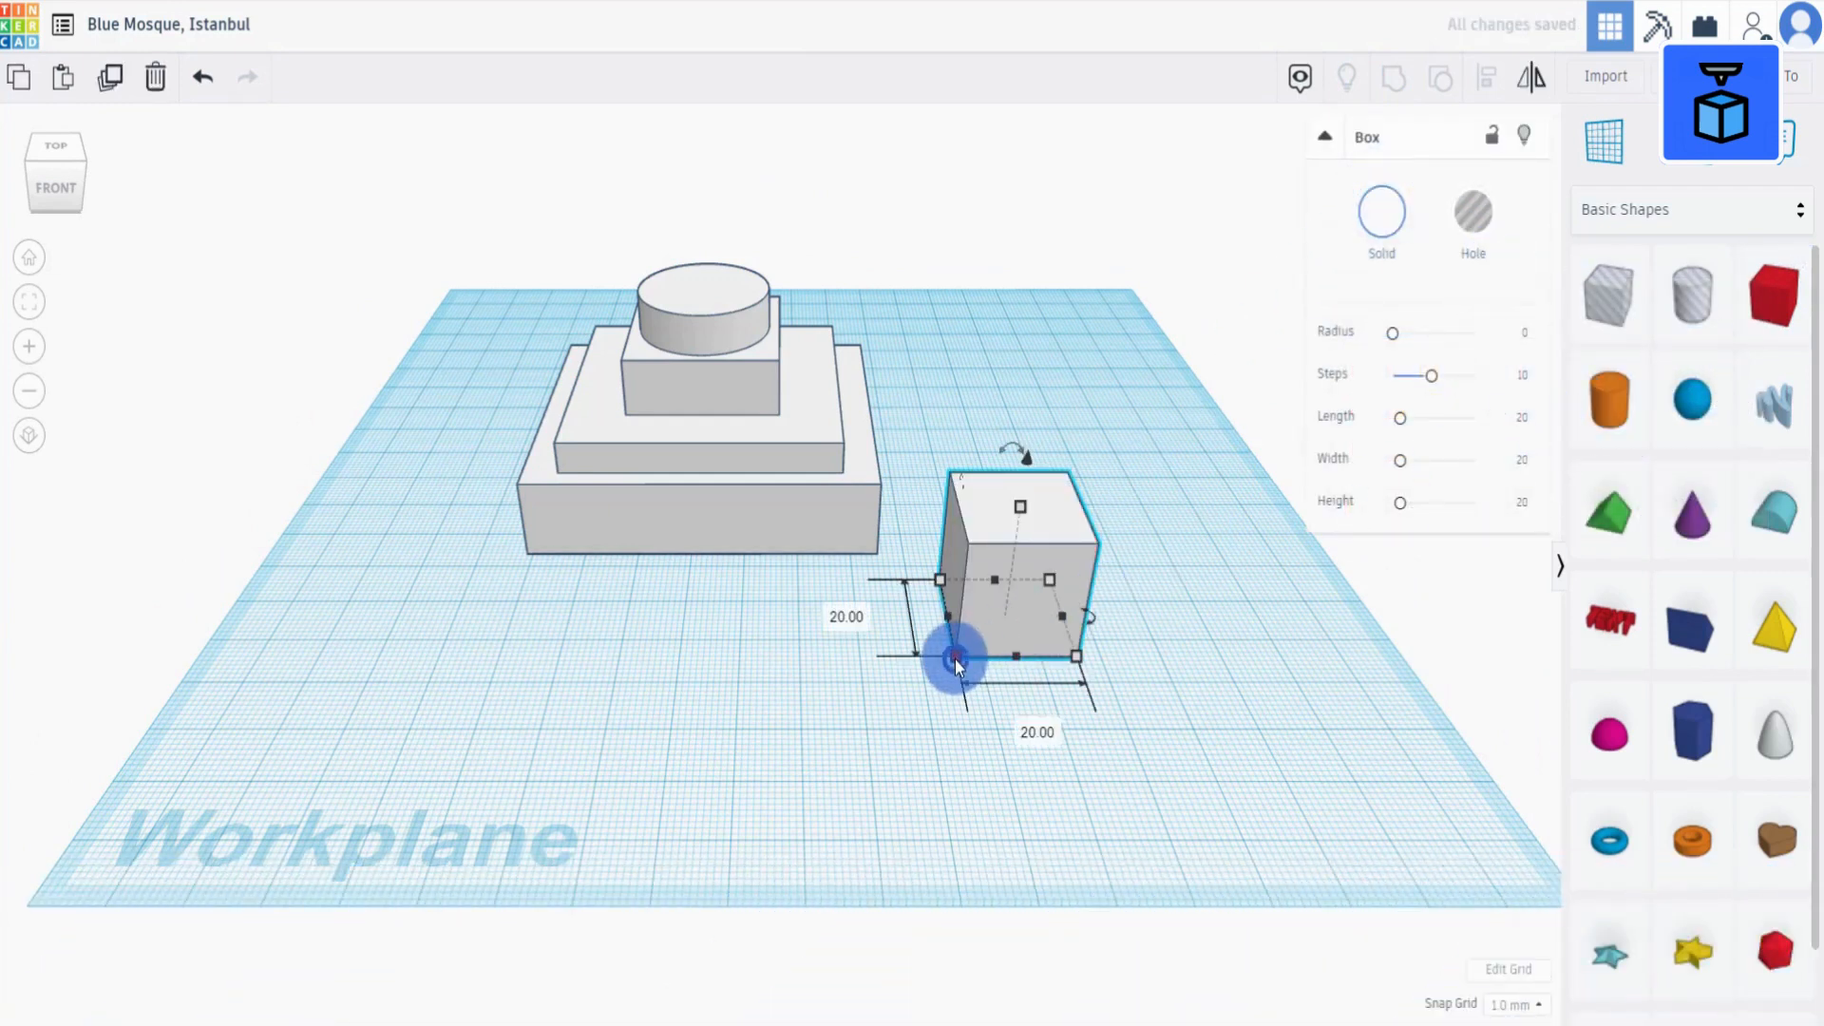
pyautogui.click(1036, 729)
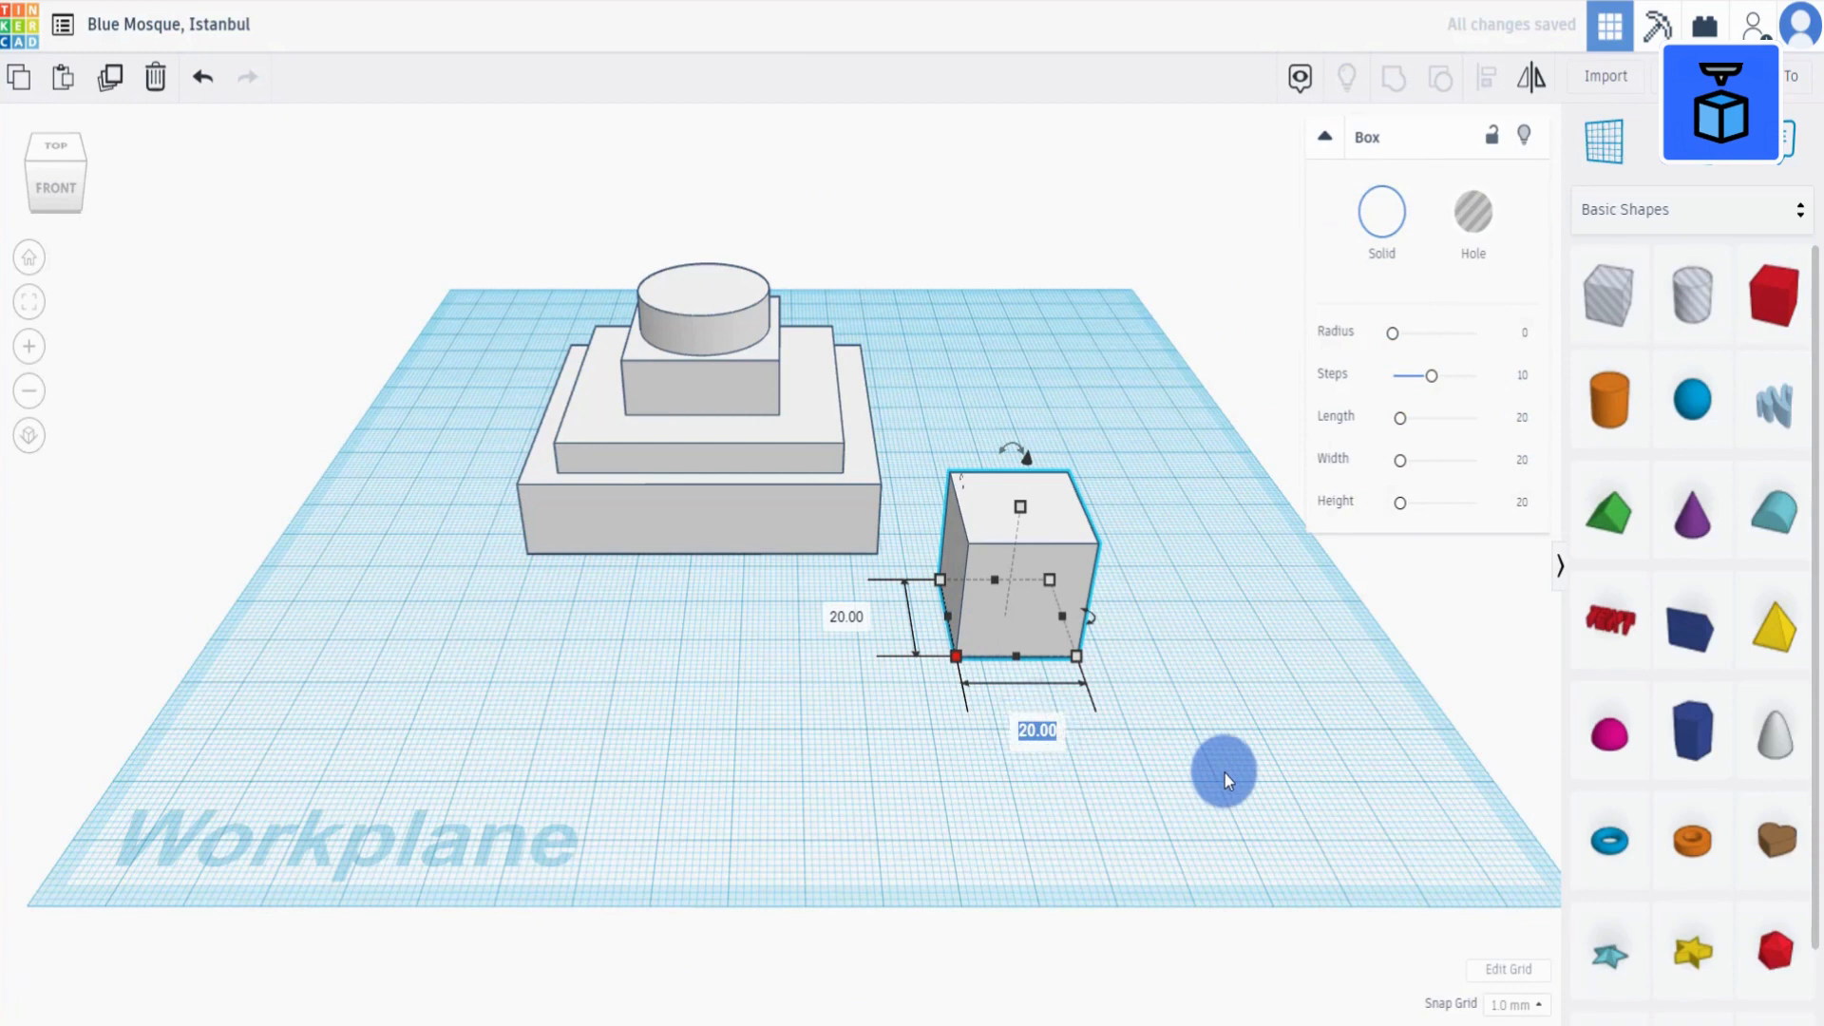
pyautogui.write('69')
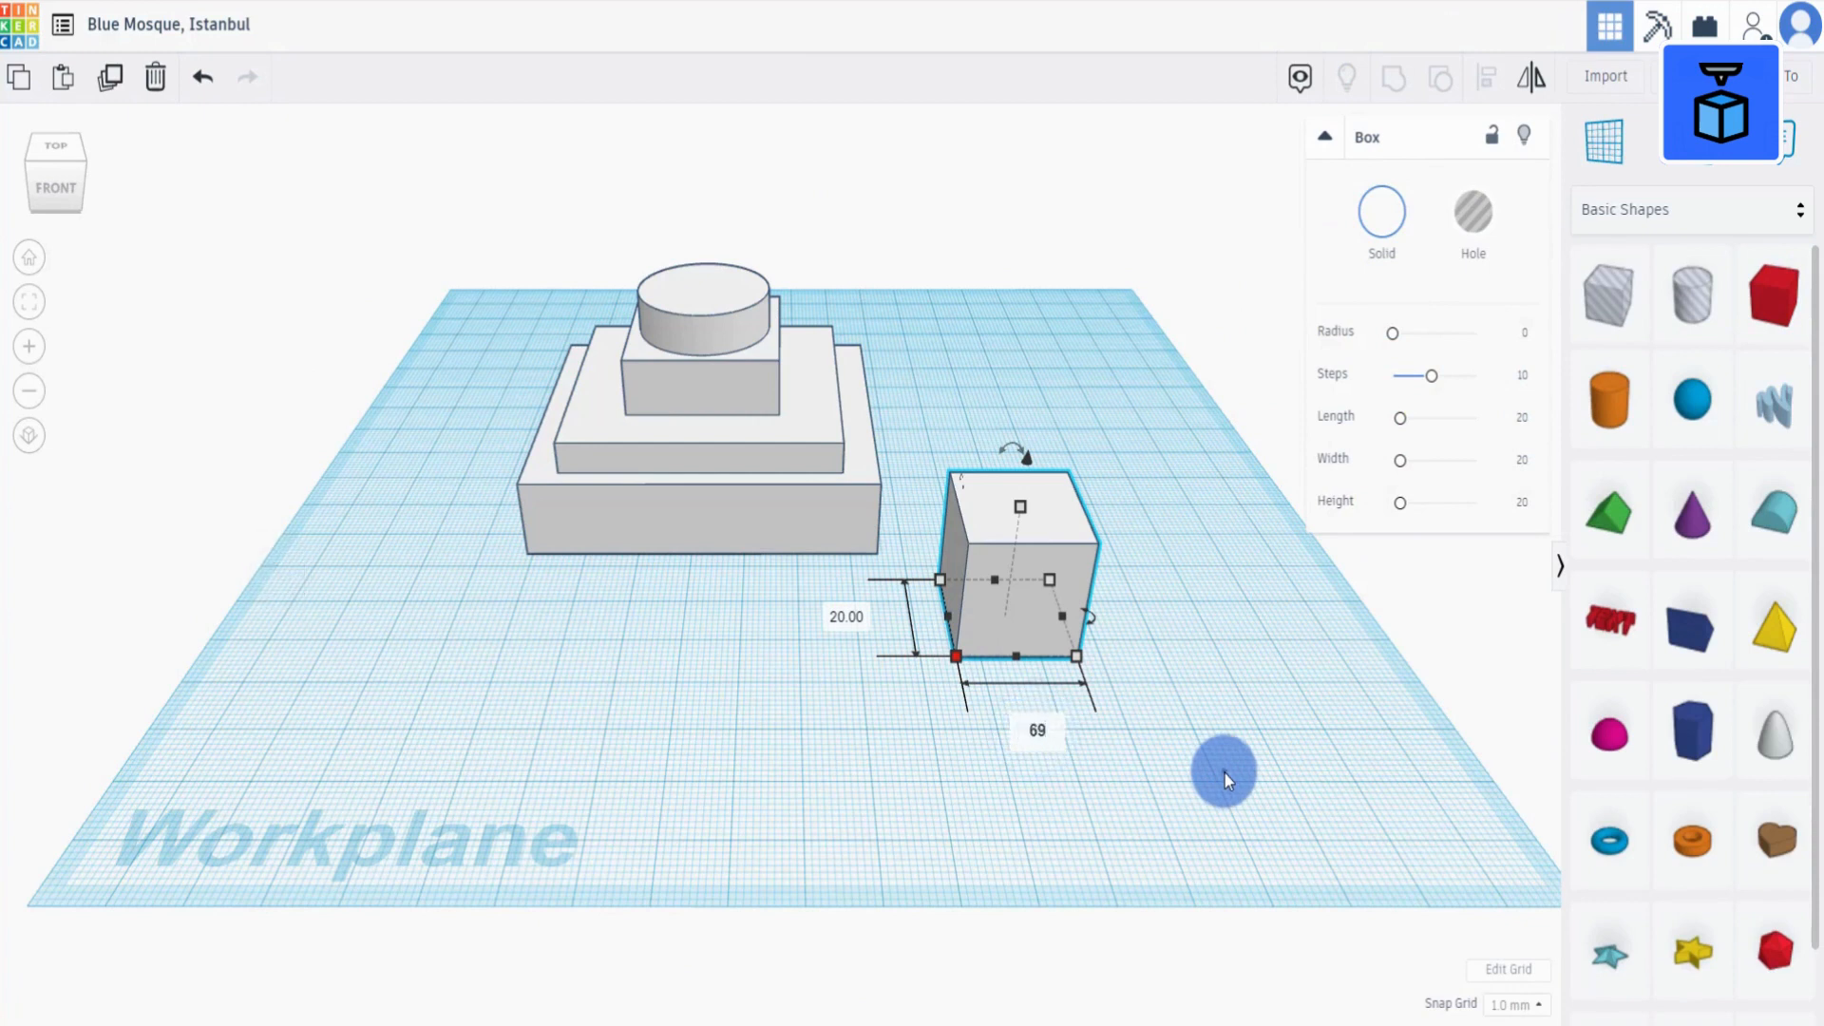
pyautogui.click(1223, 773)
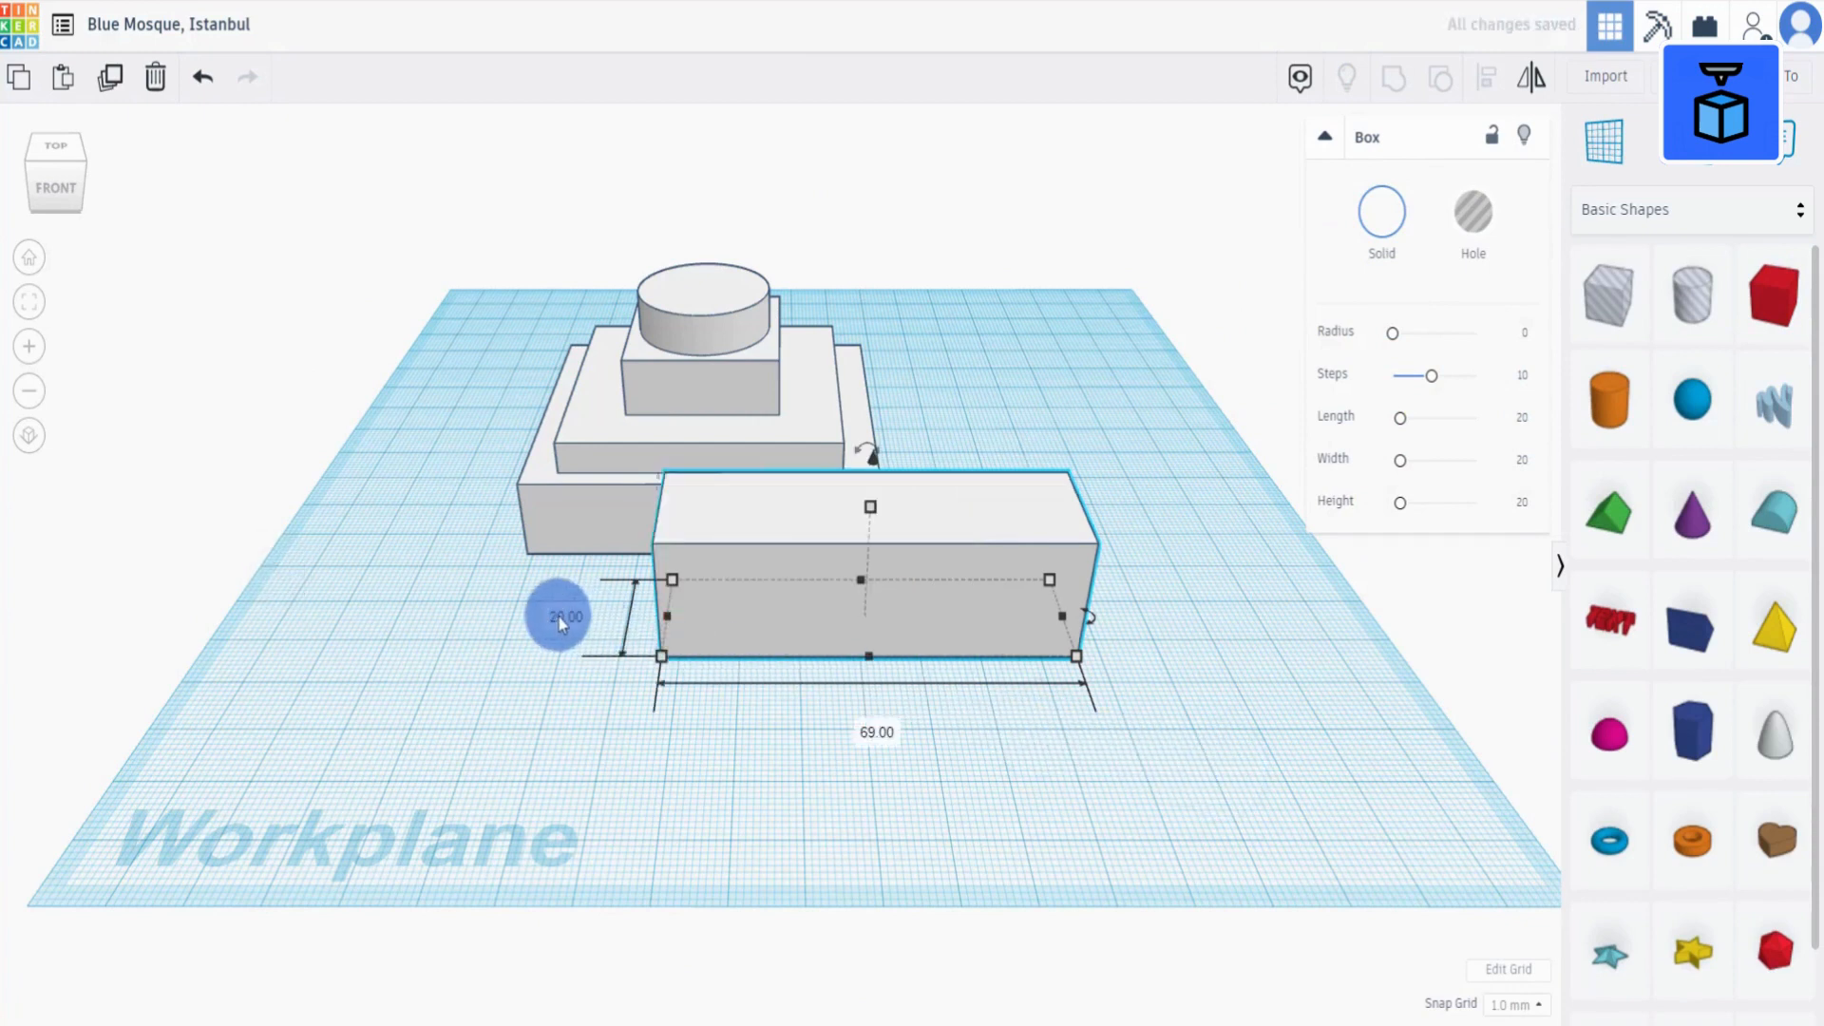
# Set the new box's depth to 4.5 mm and place it as a thin wall across the front part of the grouped building.
pyautogui.write('4.5')
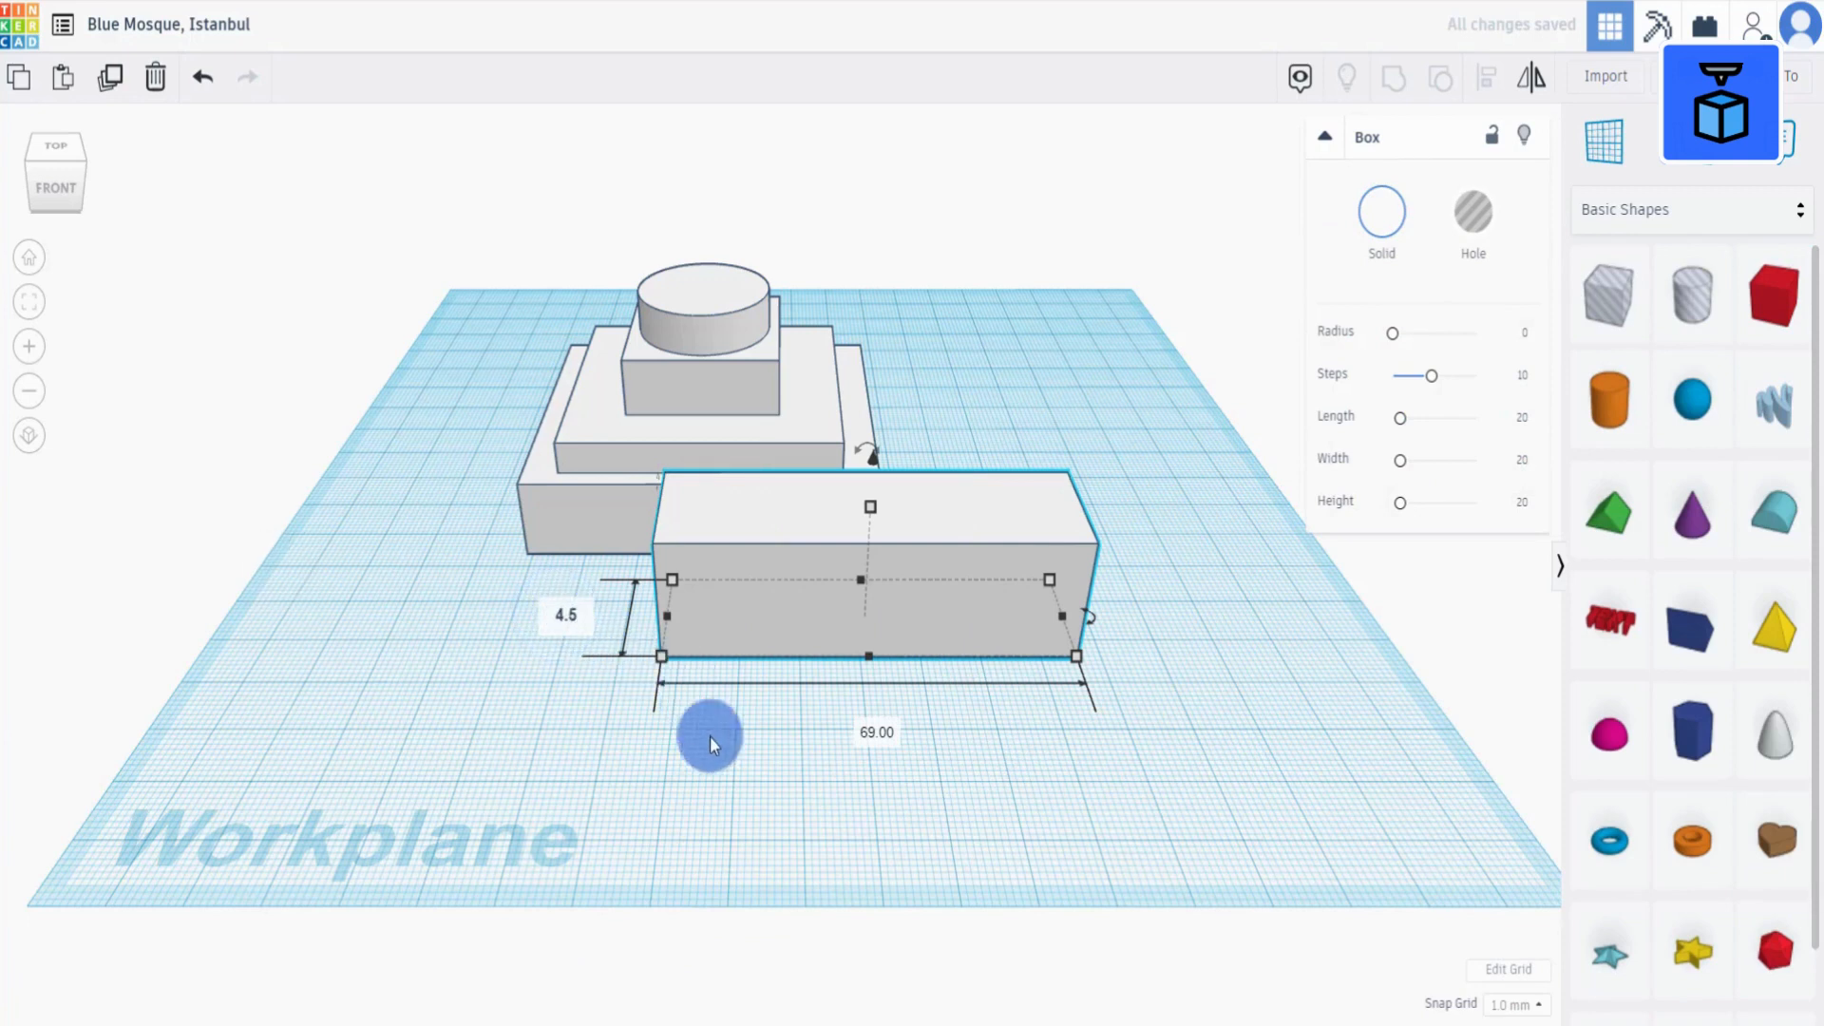
pyautogui.click(729, 782)
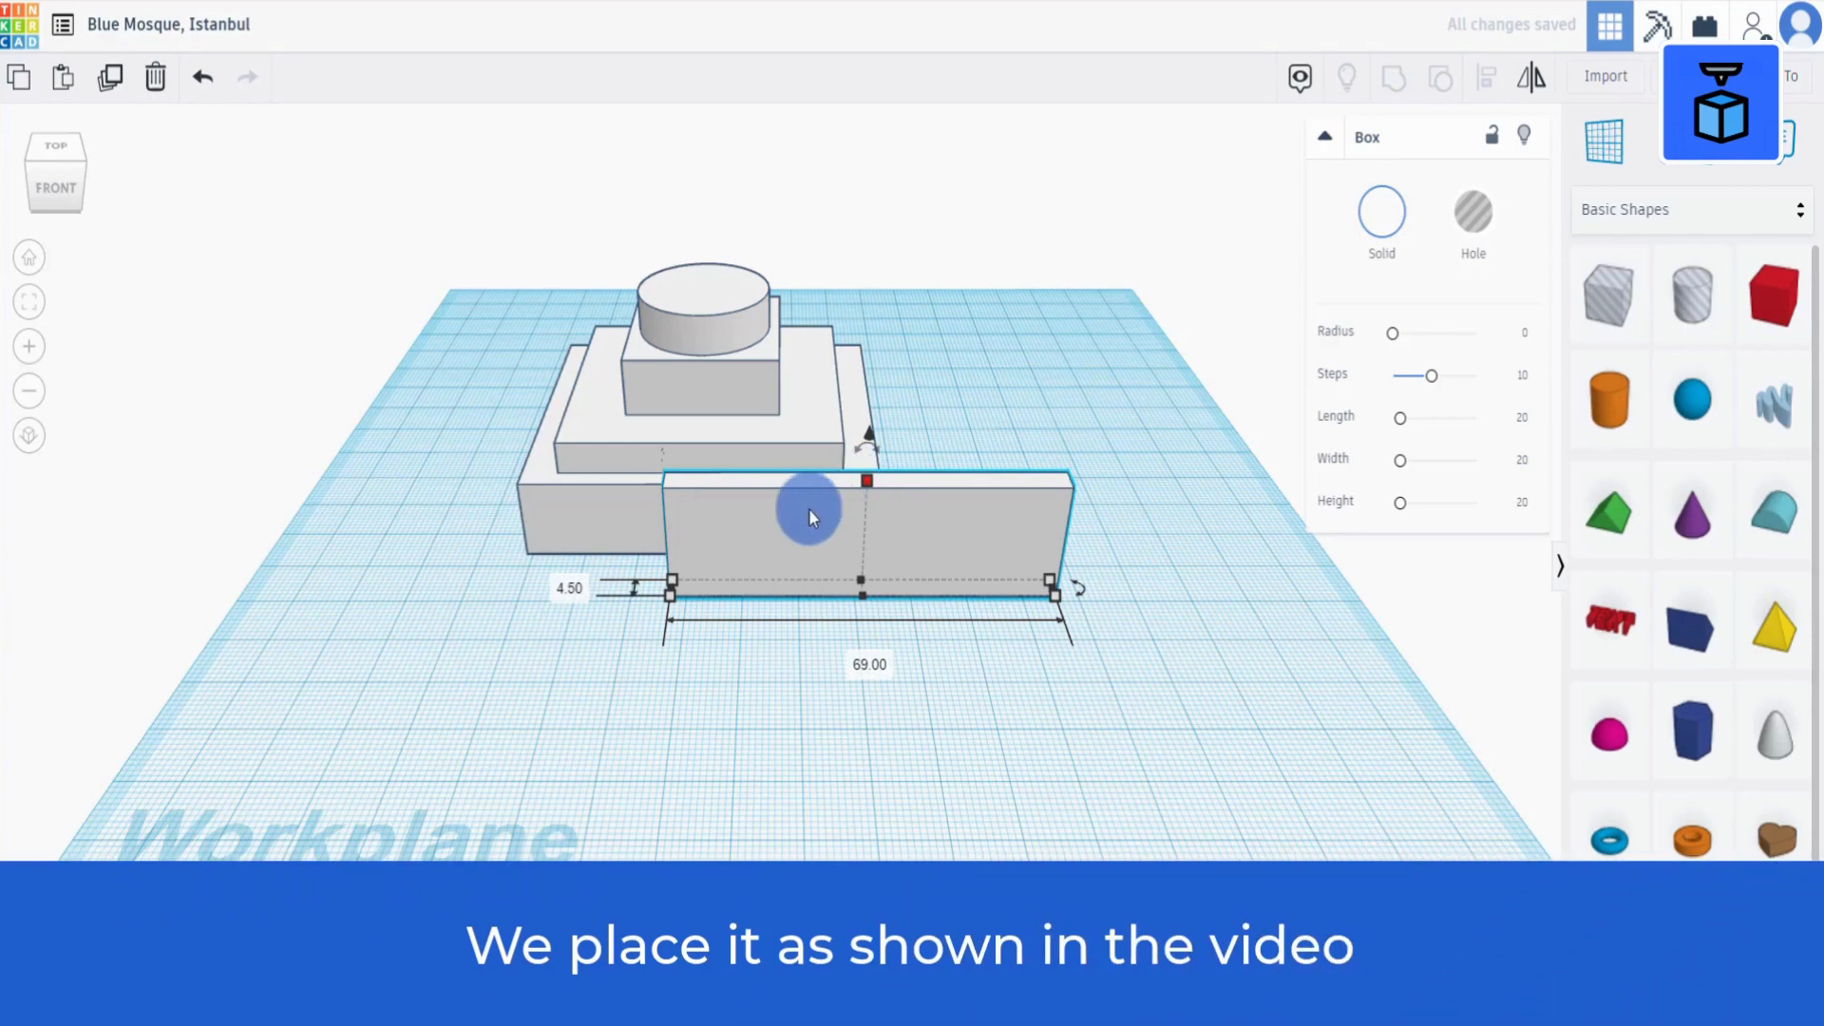
pyautogui.moveTo(808, 509); pyautogui.dragTo(623, 442)
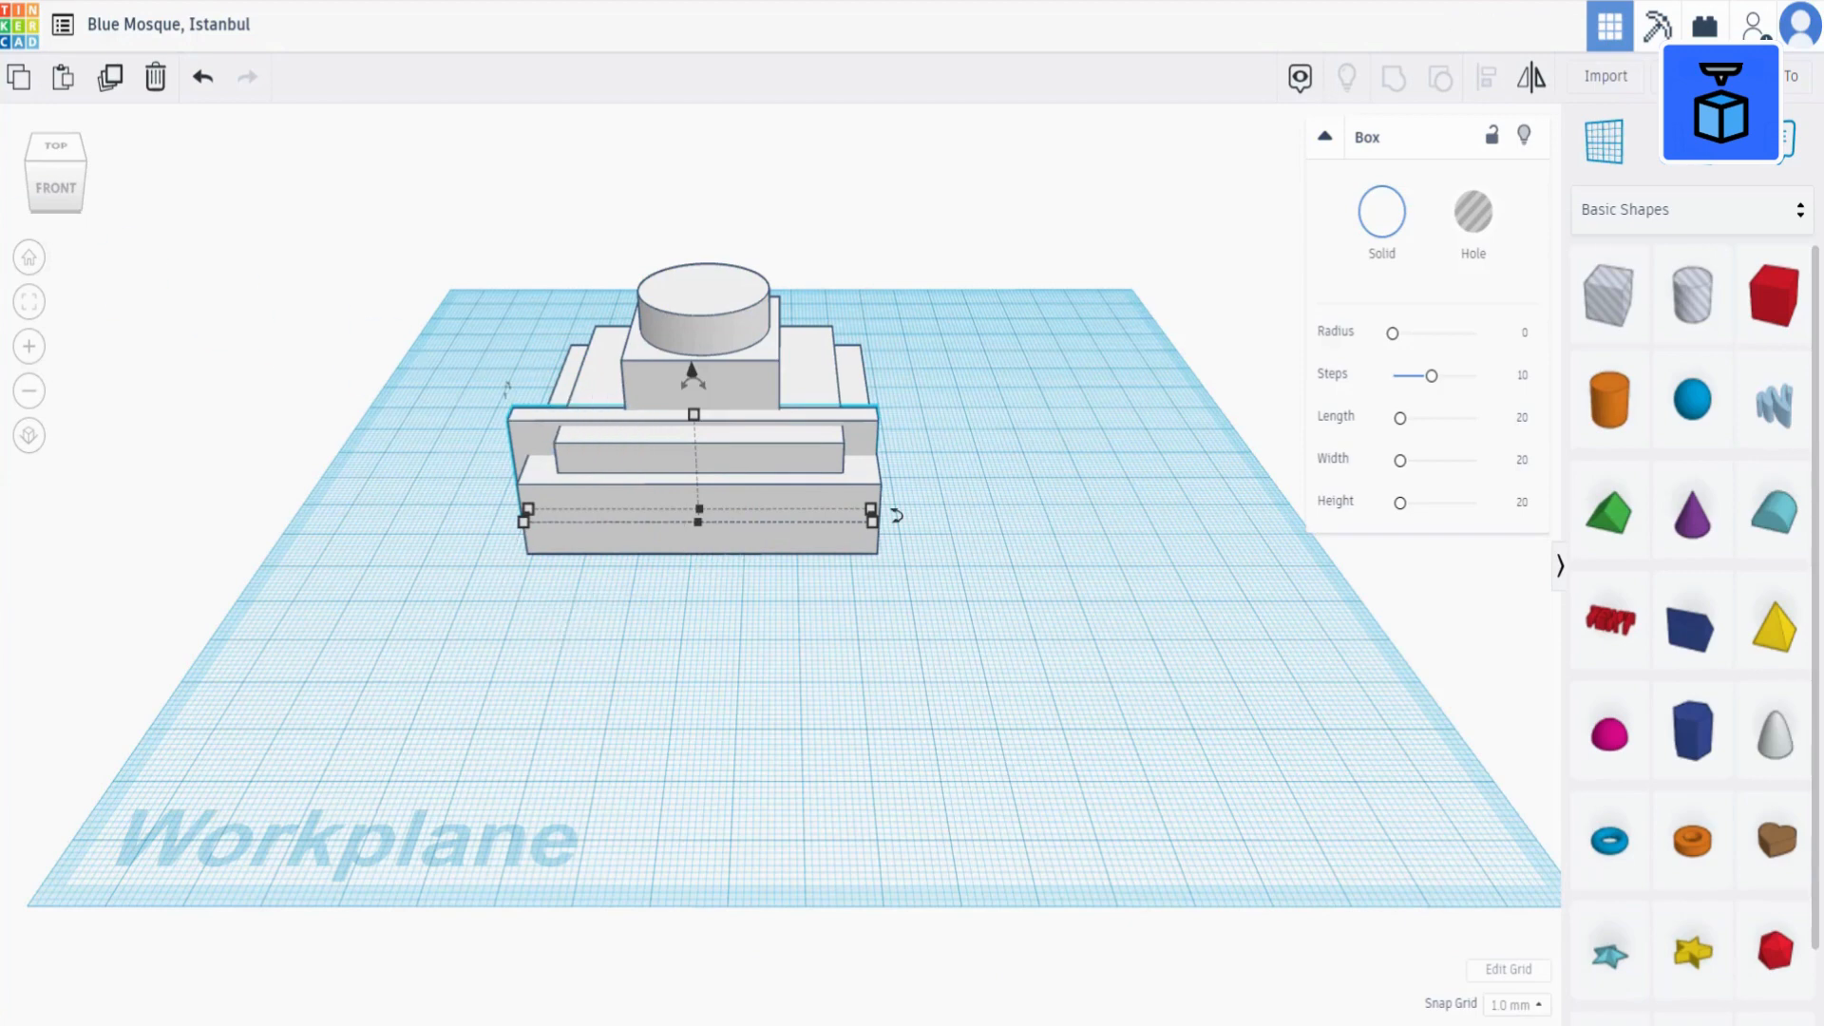
pyautogui.moveTo(527, 583); pyautogui.dragTo(841, 585, button='right')
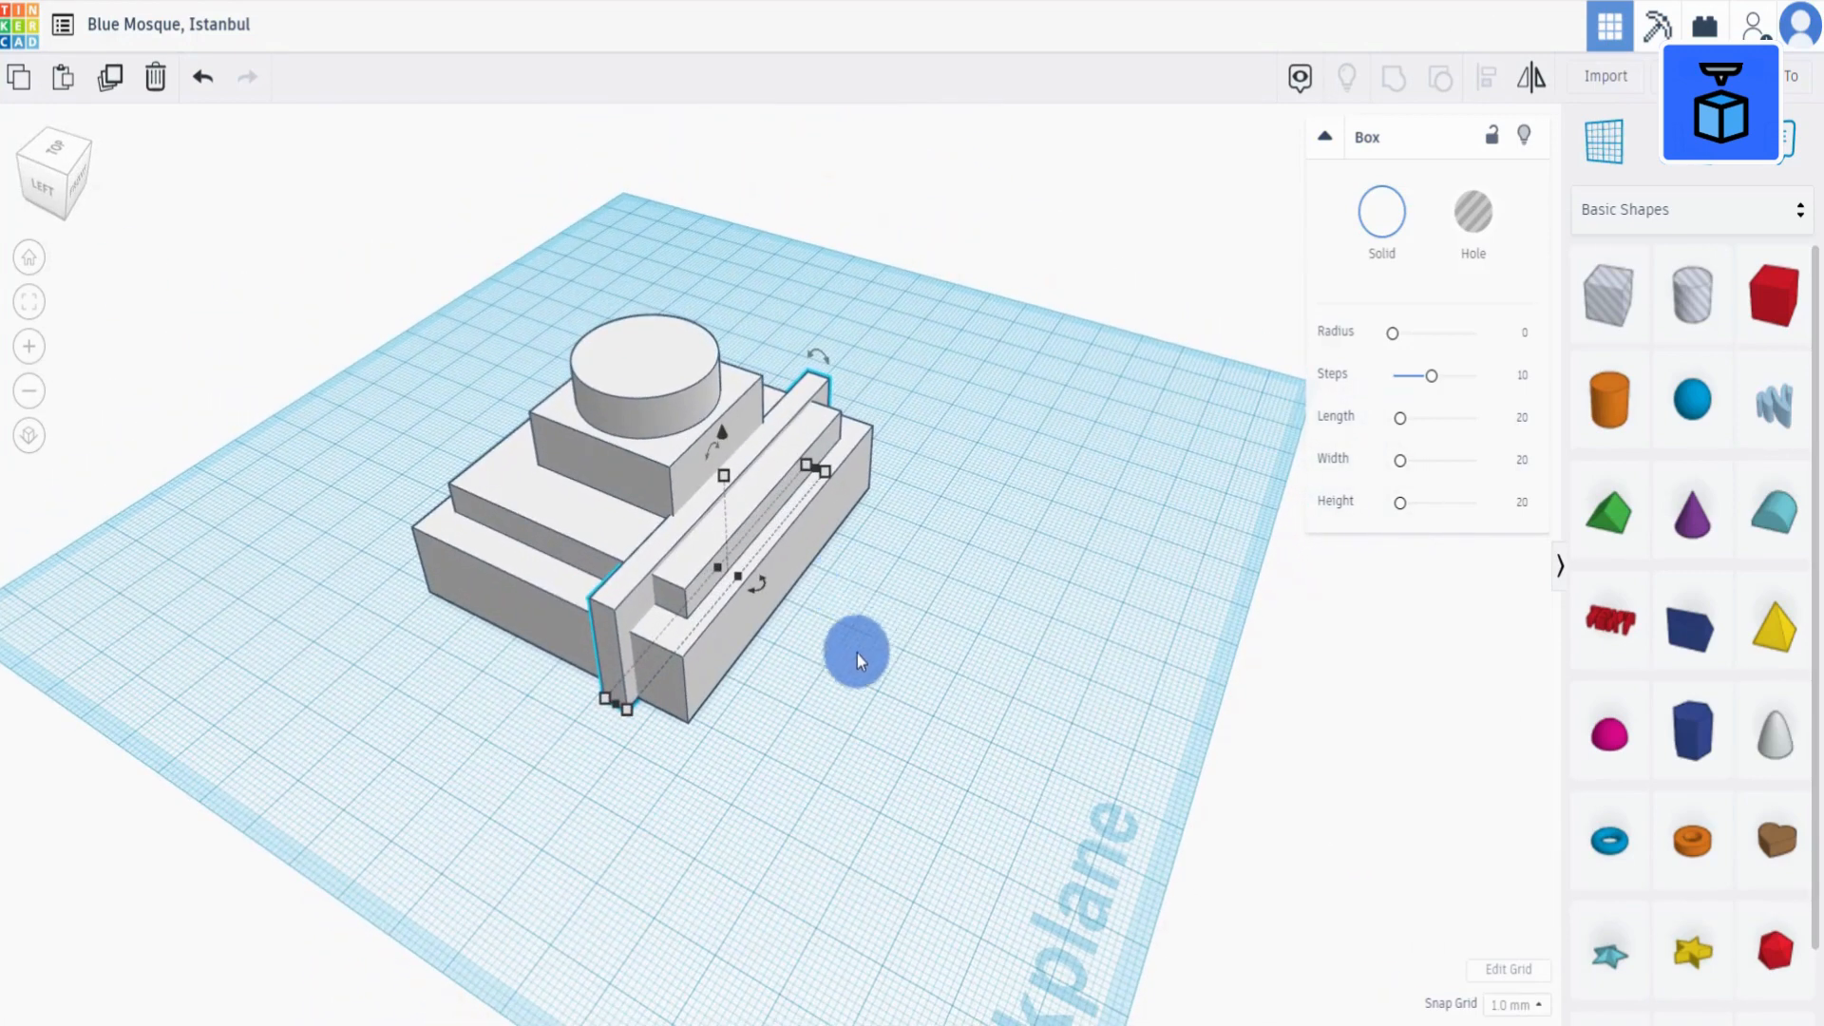
pyautogui.moveTo(857, 654); pyautogui.dragTo(598, 730, button='right')
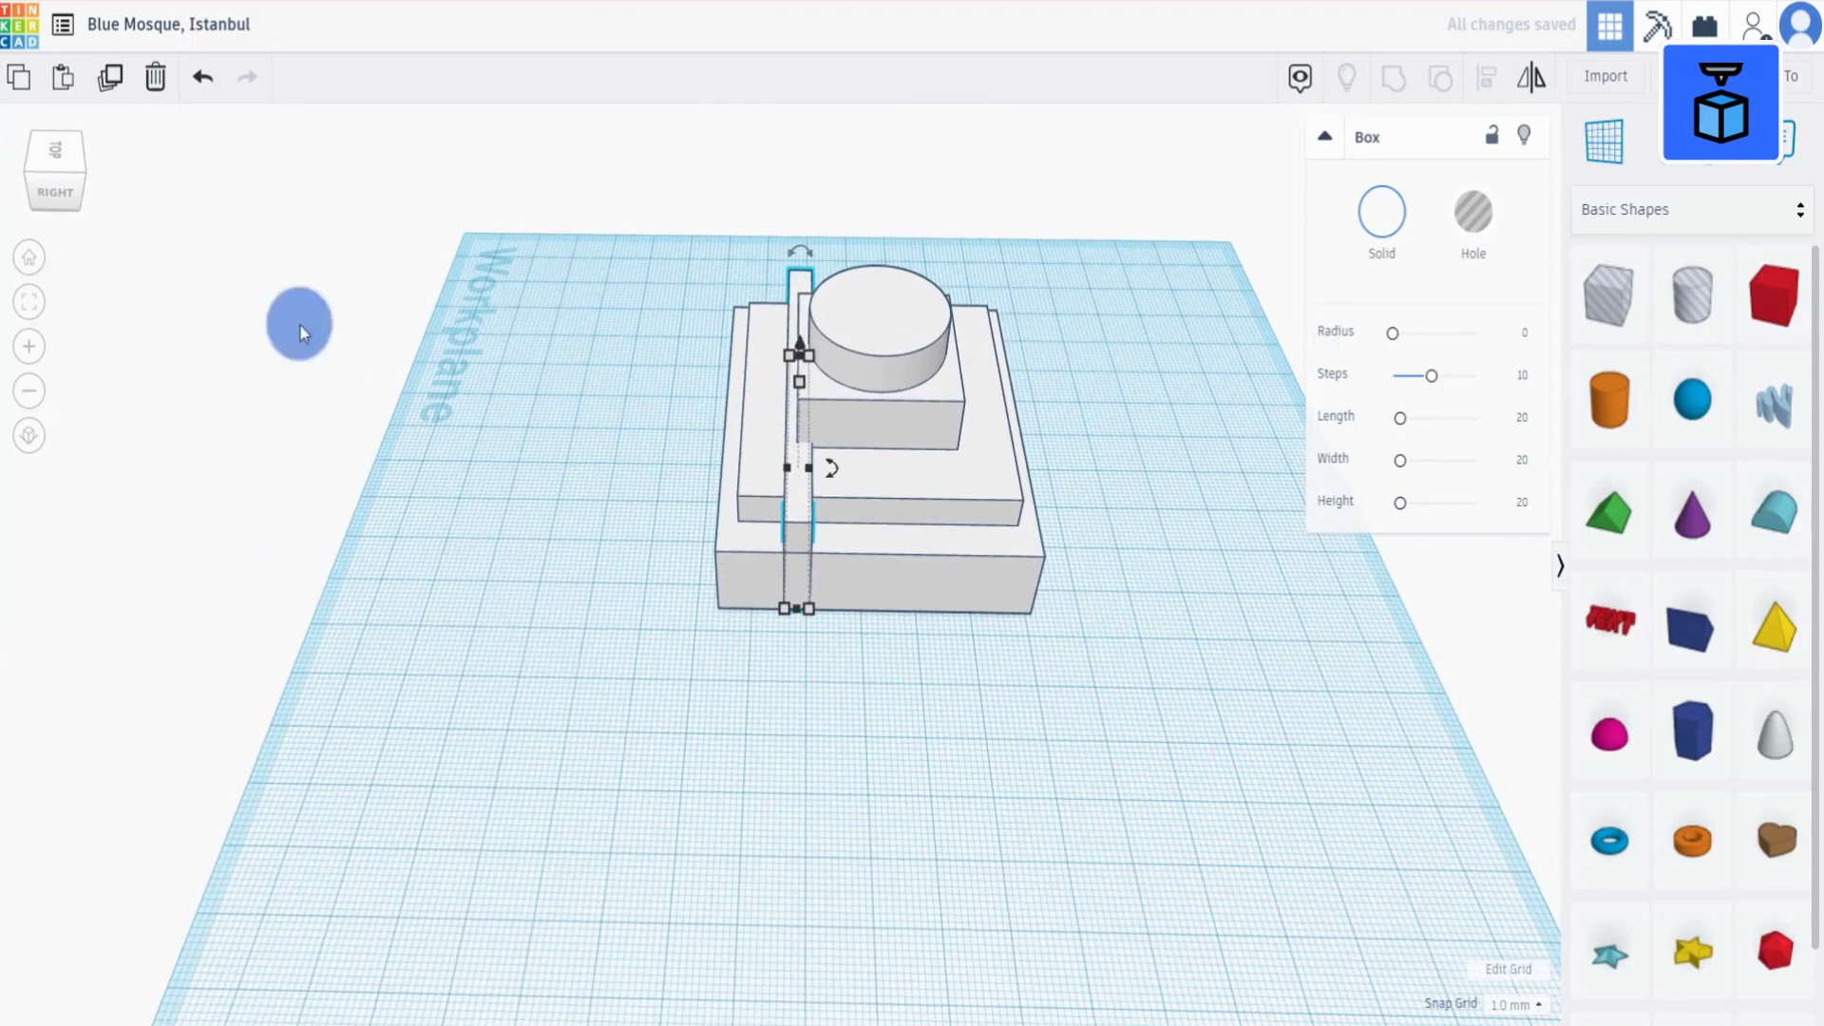
# Duplicate the thin wall and move the copy 28 mm back, behind the original on the building.
pyautogui.click(111, 76)
pyautogui.press('Up')
pyautogui.press('Up')
pyautogui.press('Right')
pyautogui.press('Right')
pyautogui.press('Right')
pyautogui.press('Right')
pyautogui.press('Right')
pyautogui.press('Right')
pyautogui.press('Right')
pyautogui.press('Right')
pyautogui.press('Right')
pyautogui.press('Right')
pyautogui.press('Right')
pyautogui.press('Right')
pyautogui.press('Right')
pyautogui.press('Right')
pyautogui.press('Right')
pyautogui.press('Right')
pyautogui.press('Right')
pyautogui.press('Right')
pyautogui.press('Right')
pyautogui.press('Right')
pyautogui.press('Right')
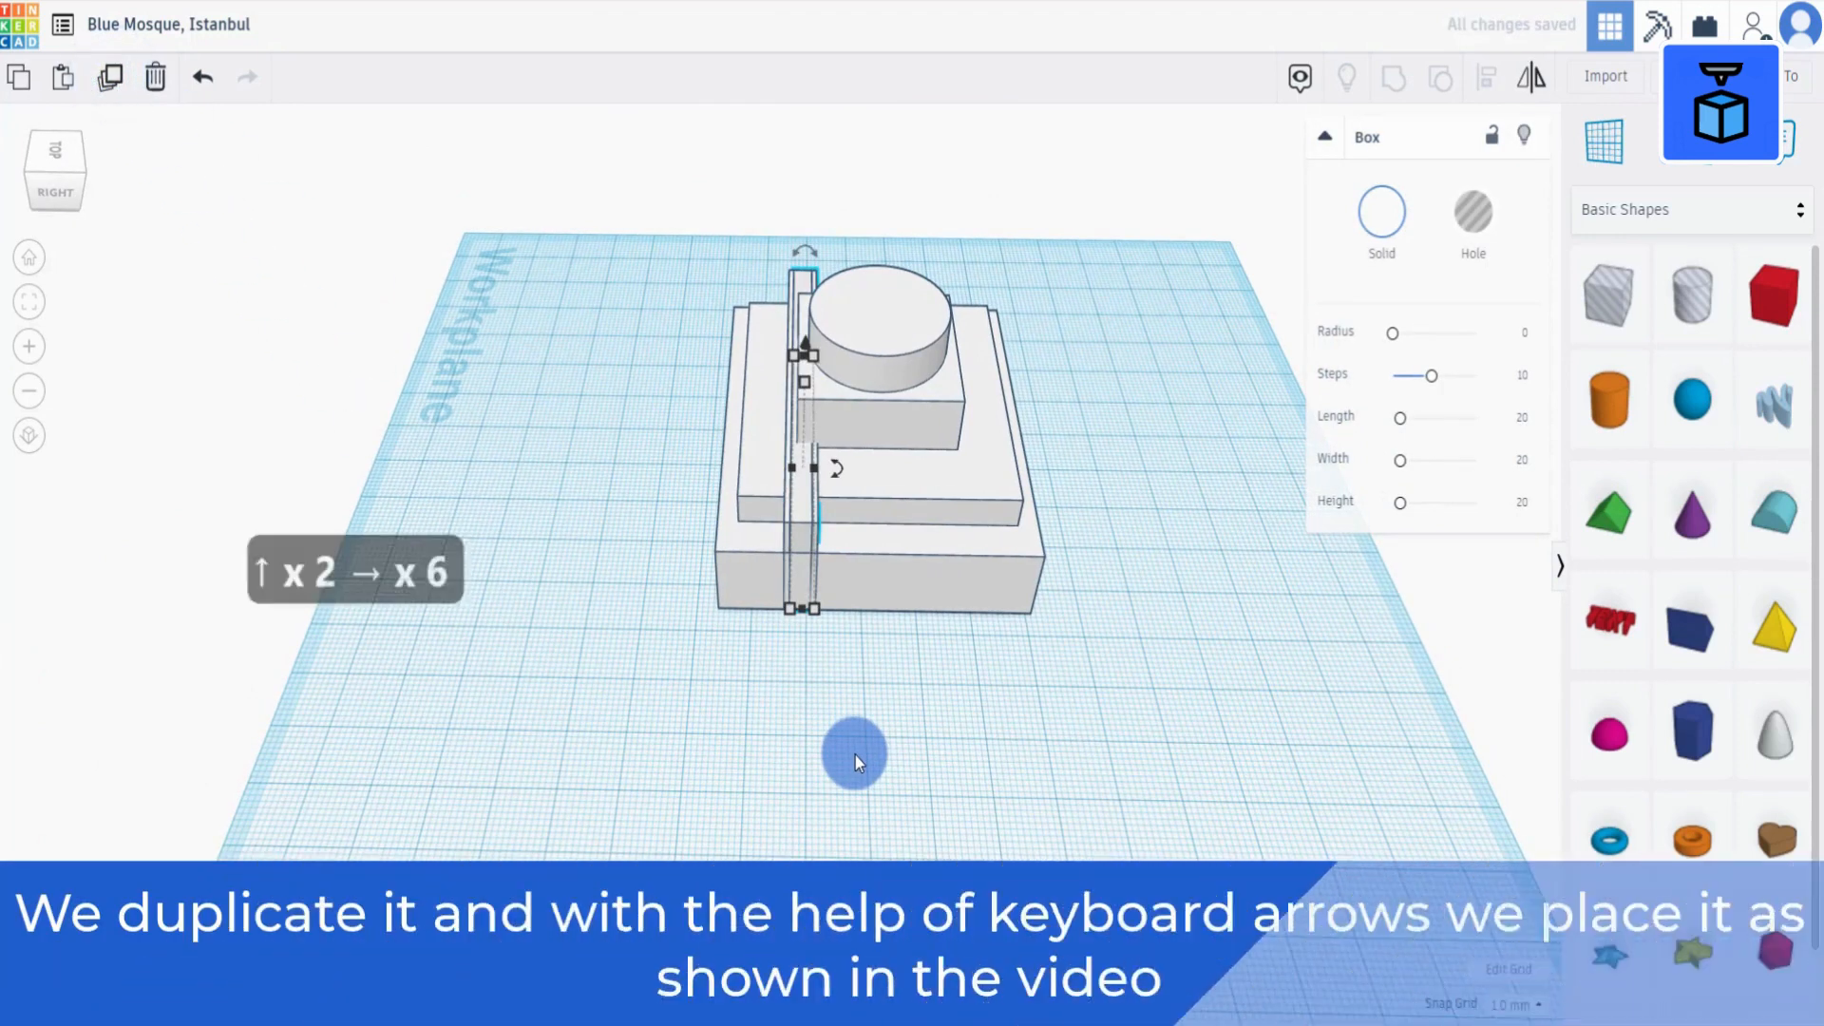
pyautogui.press('Right')
pyautogui.press('Right')
pyautogui.press('Right')
pyautogui.press('Right')
pyautogui.press('Right')
pyautogui.press('Right')
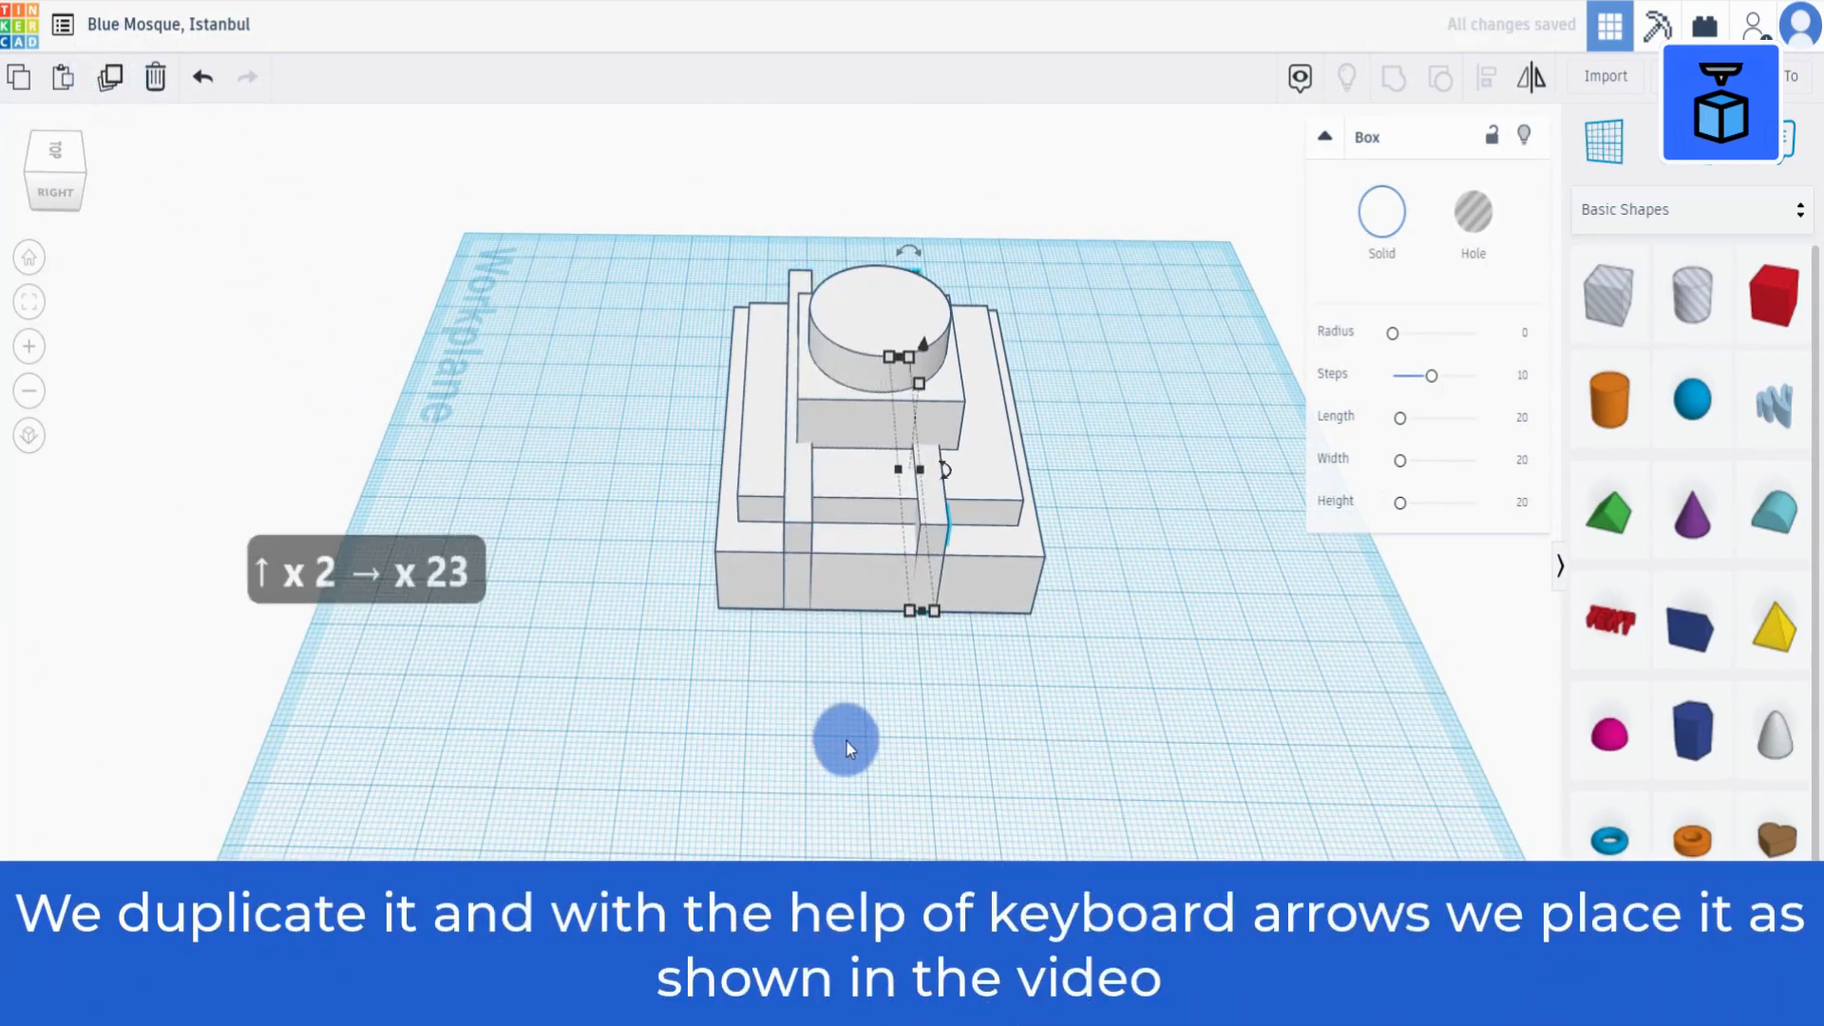
pyautogui.scroll(-3, 845, 739)
pyautogui.press('Right')
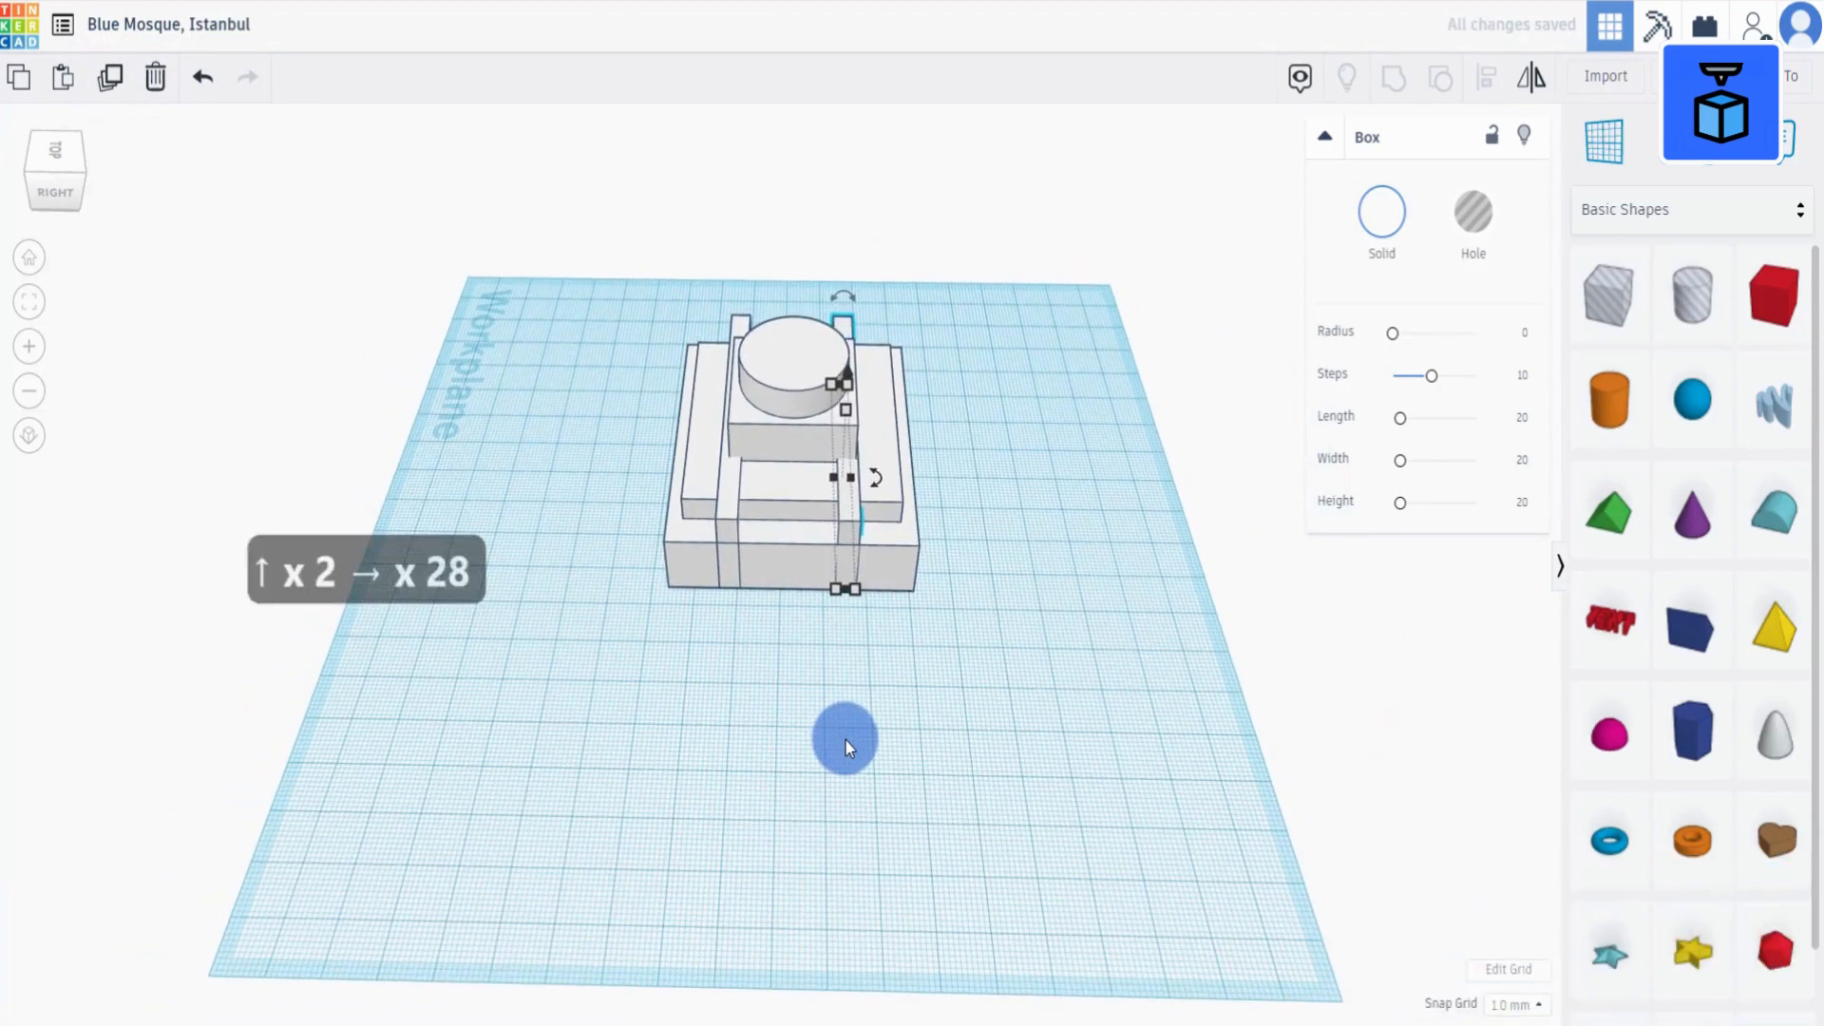
# Align the building and both thin walls so that they are centred along the length of the walls.
pyautogui.click(728, 752)
pyautogui.moveTo(727, 752); pyautogui.dragTo(950, 623, button='right')
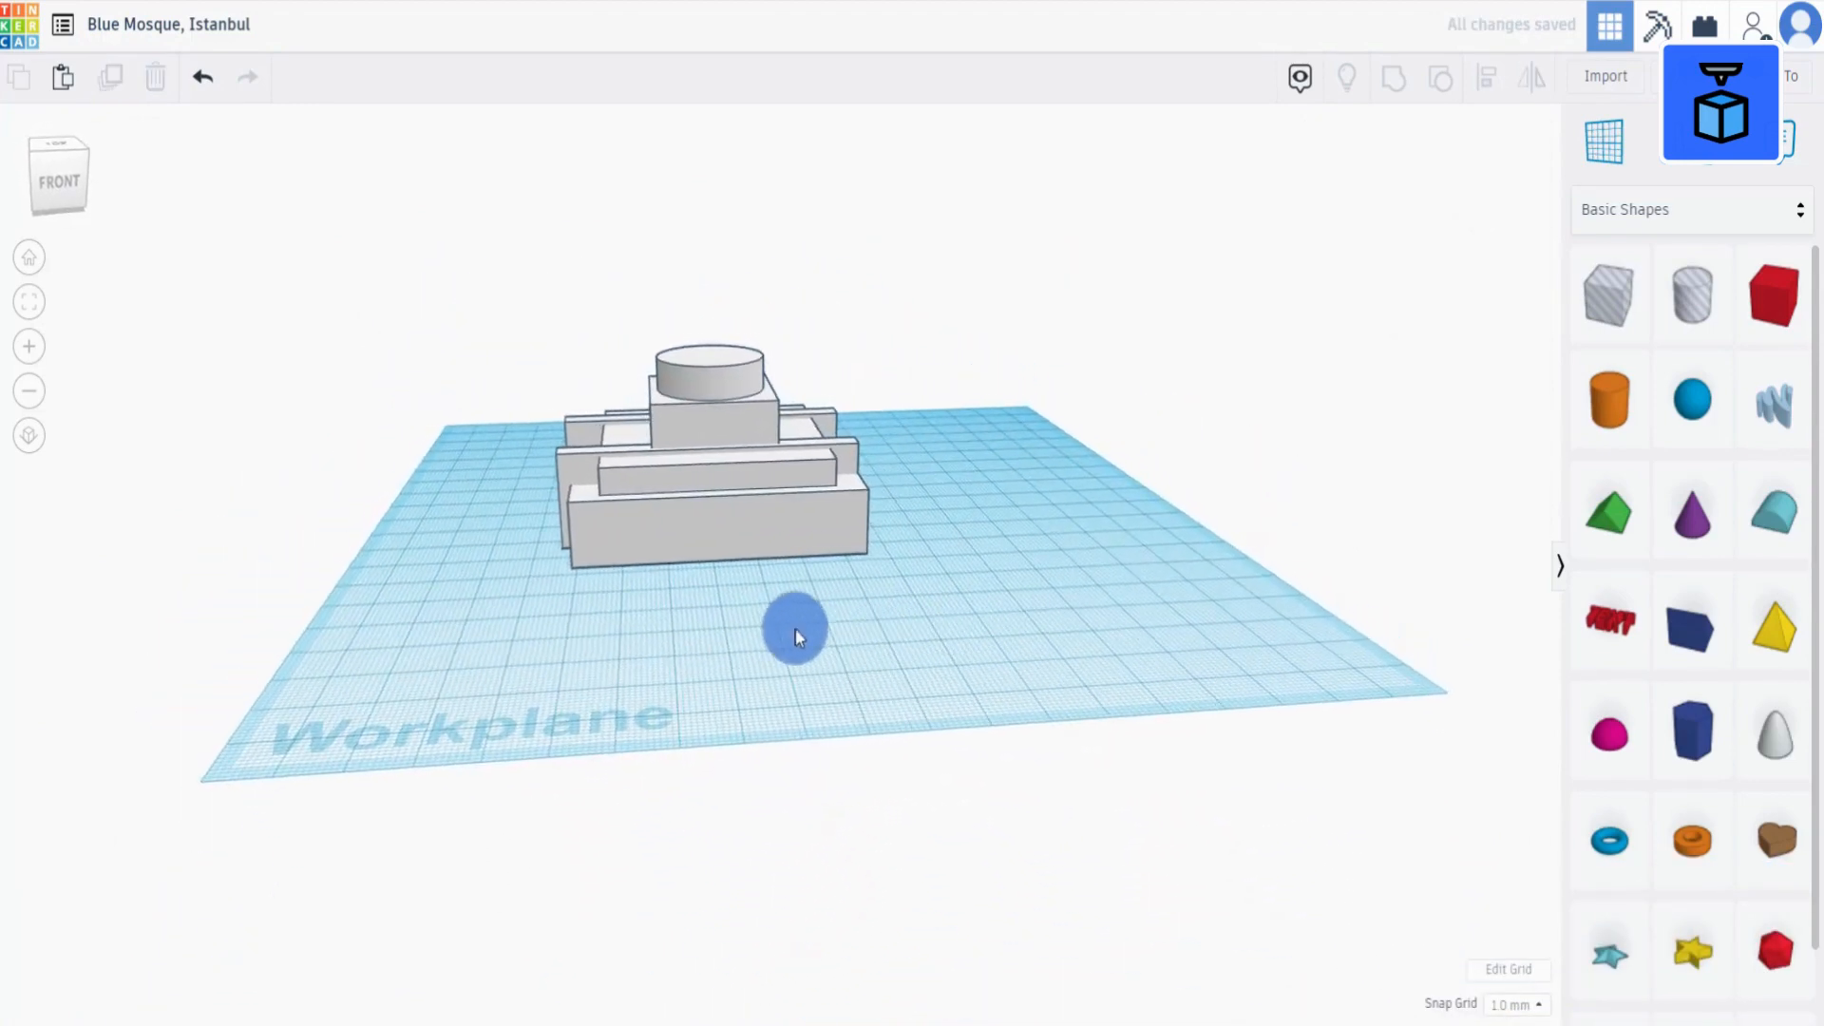
pyautogui.moveTo(476, 652); pyautogui.dragTo(936, 342)
pyautogui.click(1486, 76)
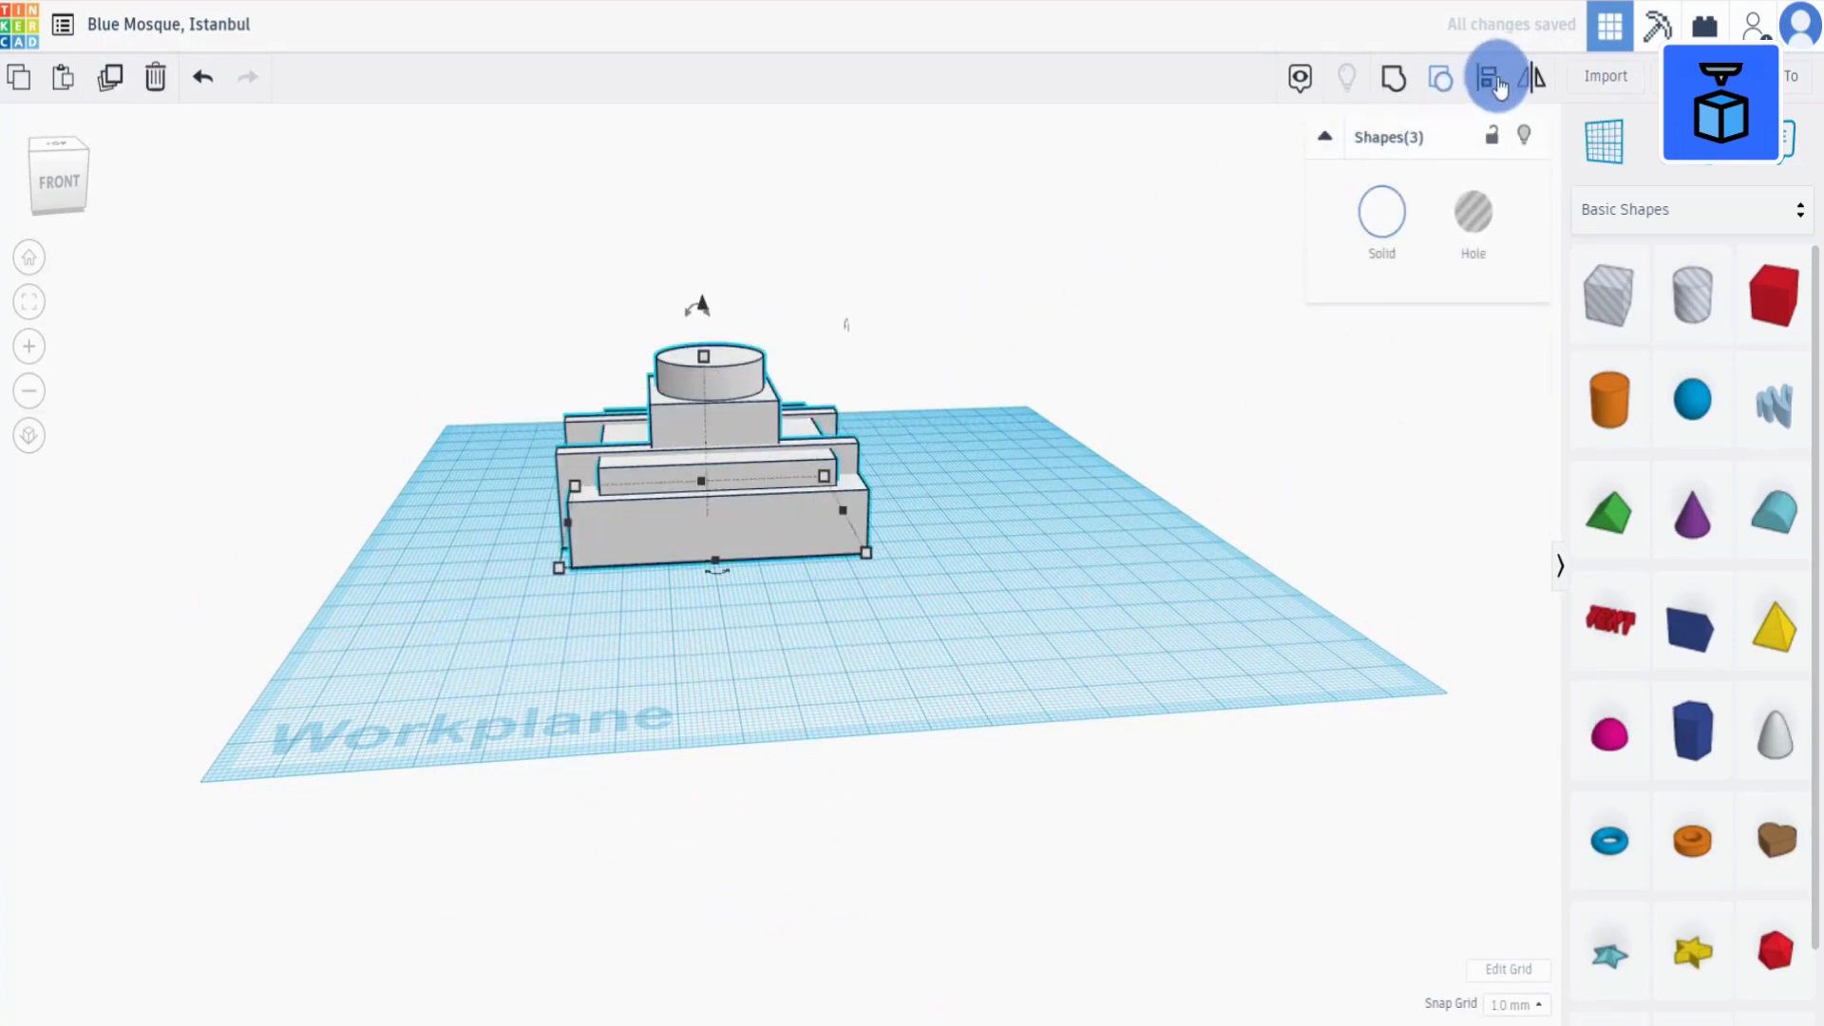
pyautogui.moveTo(846, 598); pyautogui.dragTo(836, 747, button='right')
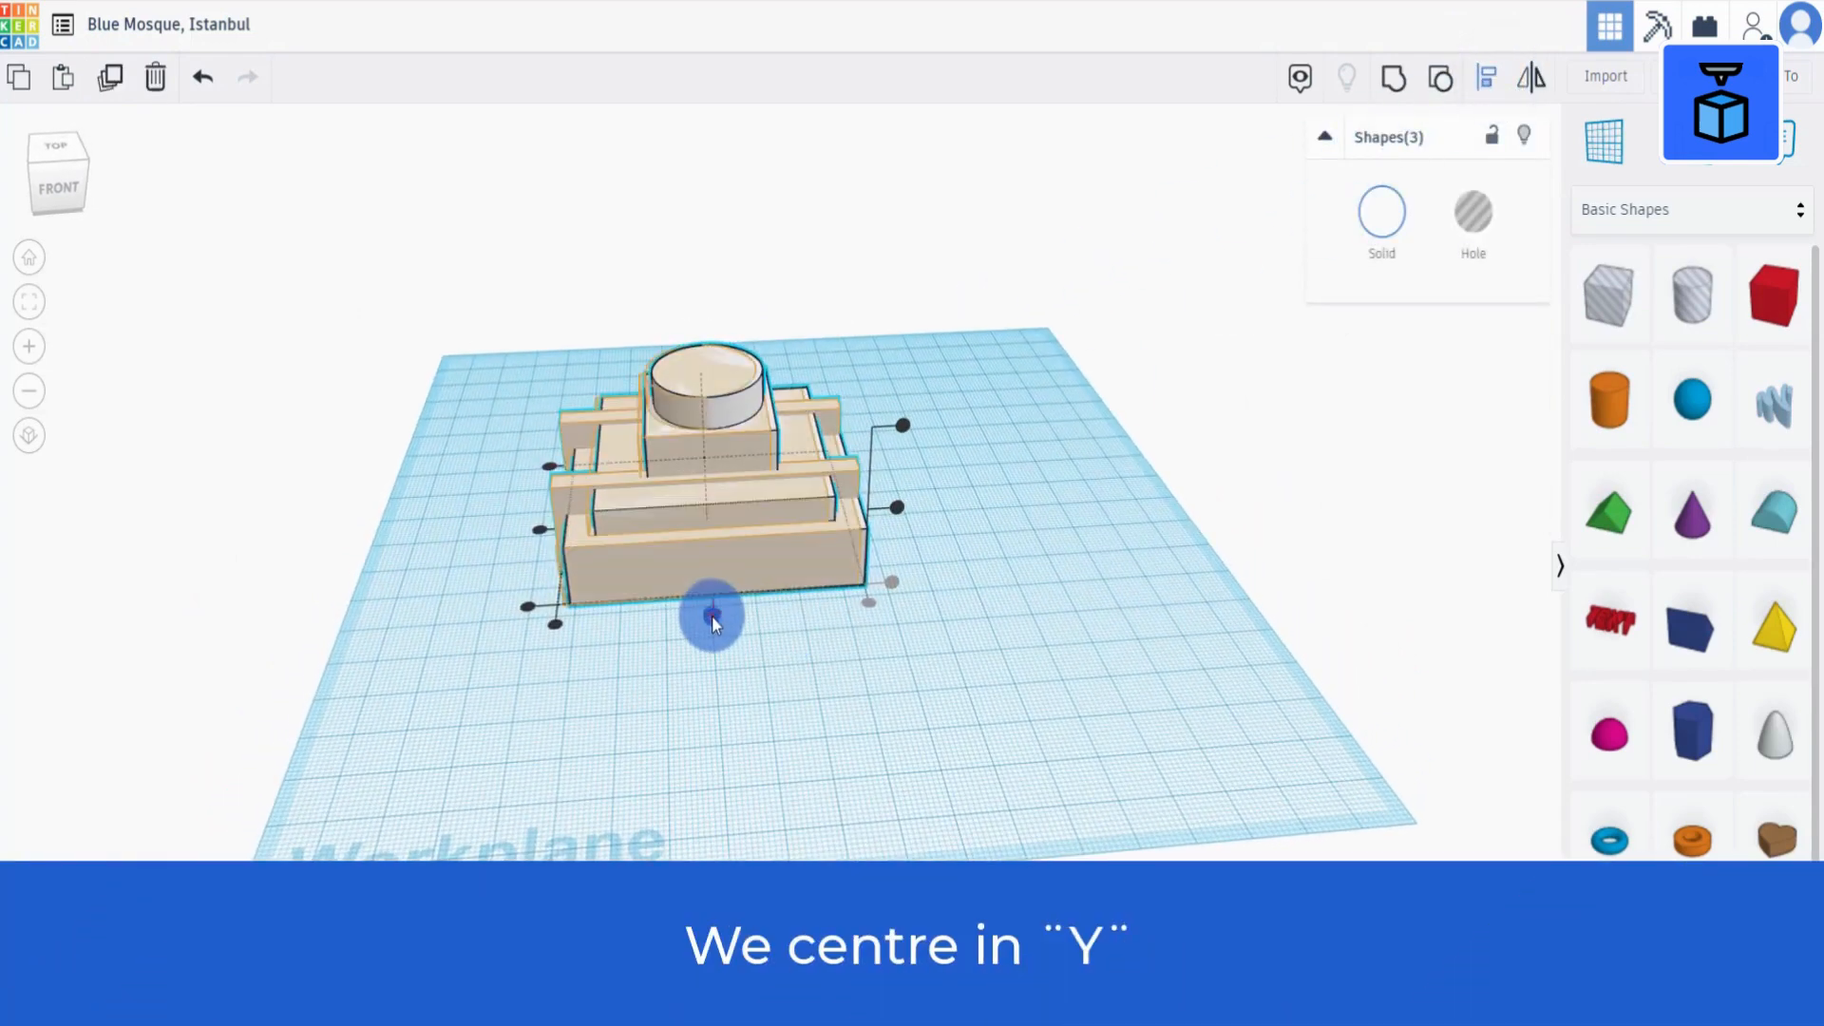
pyautogui.click(713, 614)
pyautogui.click(670, 732)
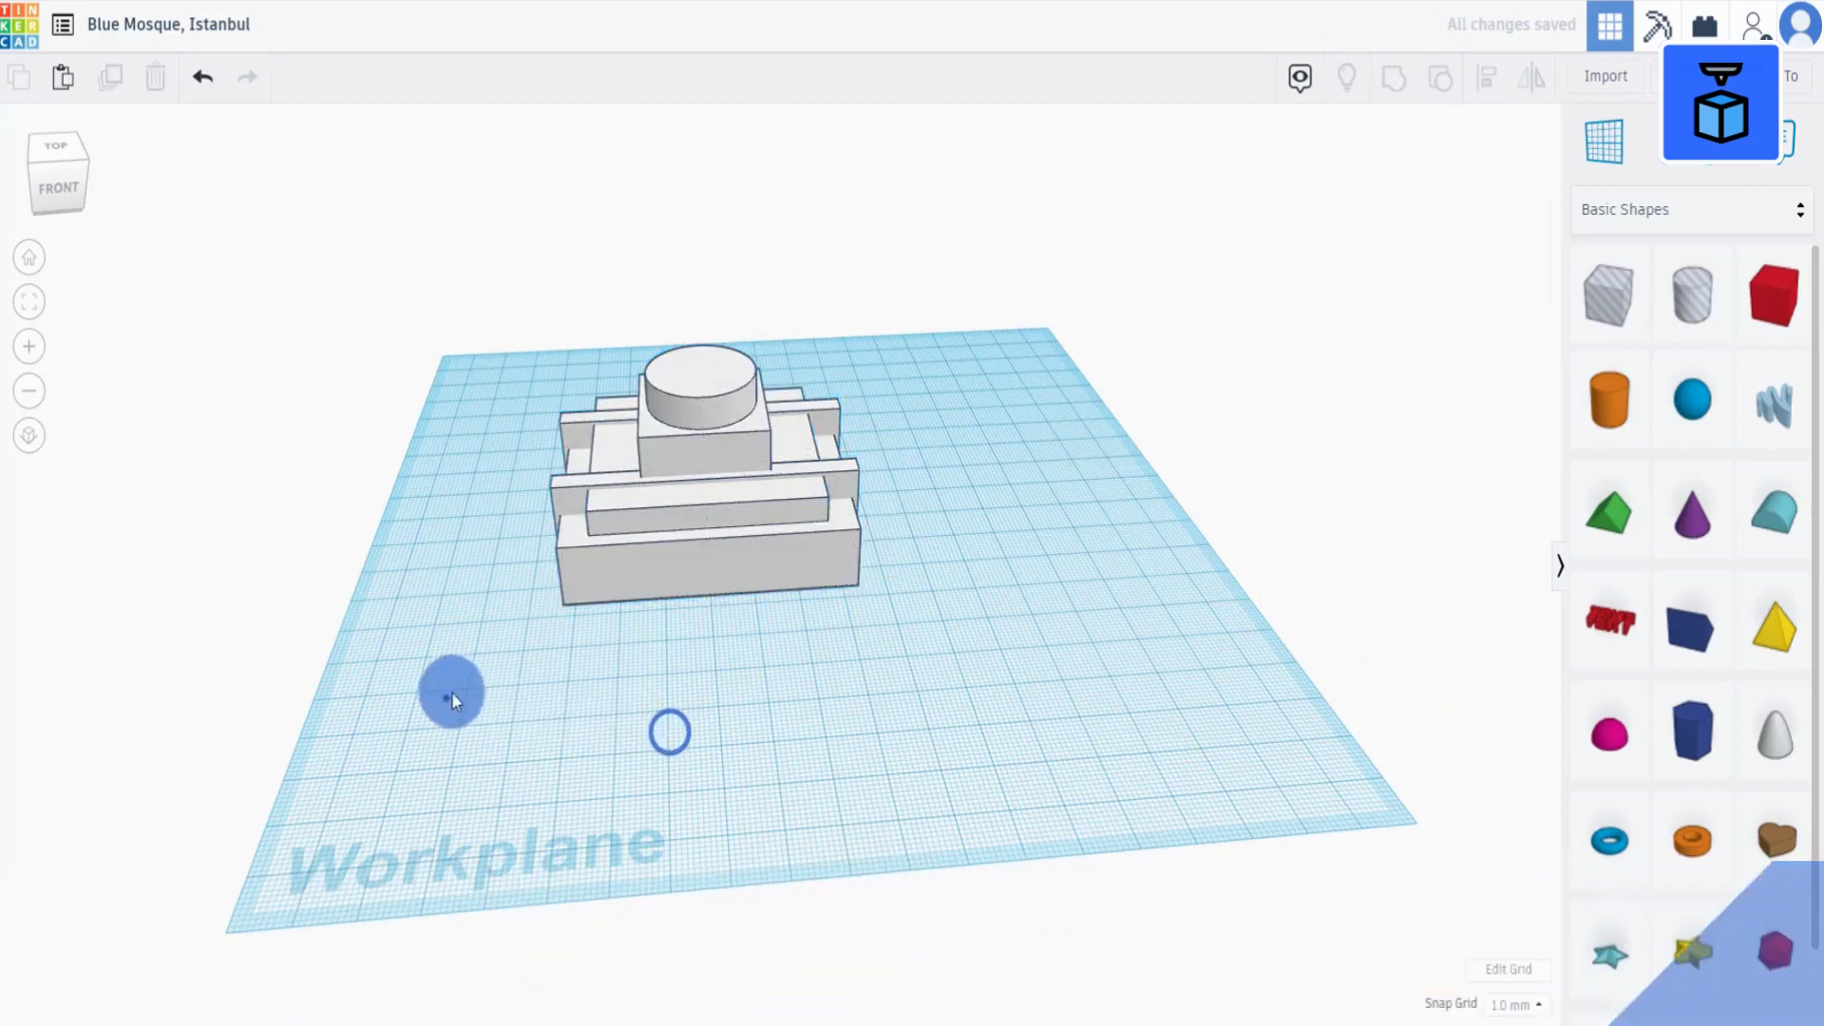
# Duplicate the two thin walls together and raise the copies by 1 mm.
pyautogui.moveTo(446, 696); pyautogui.dragTo(893, 353)
pyautogui.moveTo(893, 353); pyautogui.dragTo(901, 346)
pyautogui.keyDown('shift'); pyautogui.click(551, 509); pyautogui.keyUp('shift')
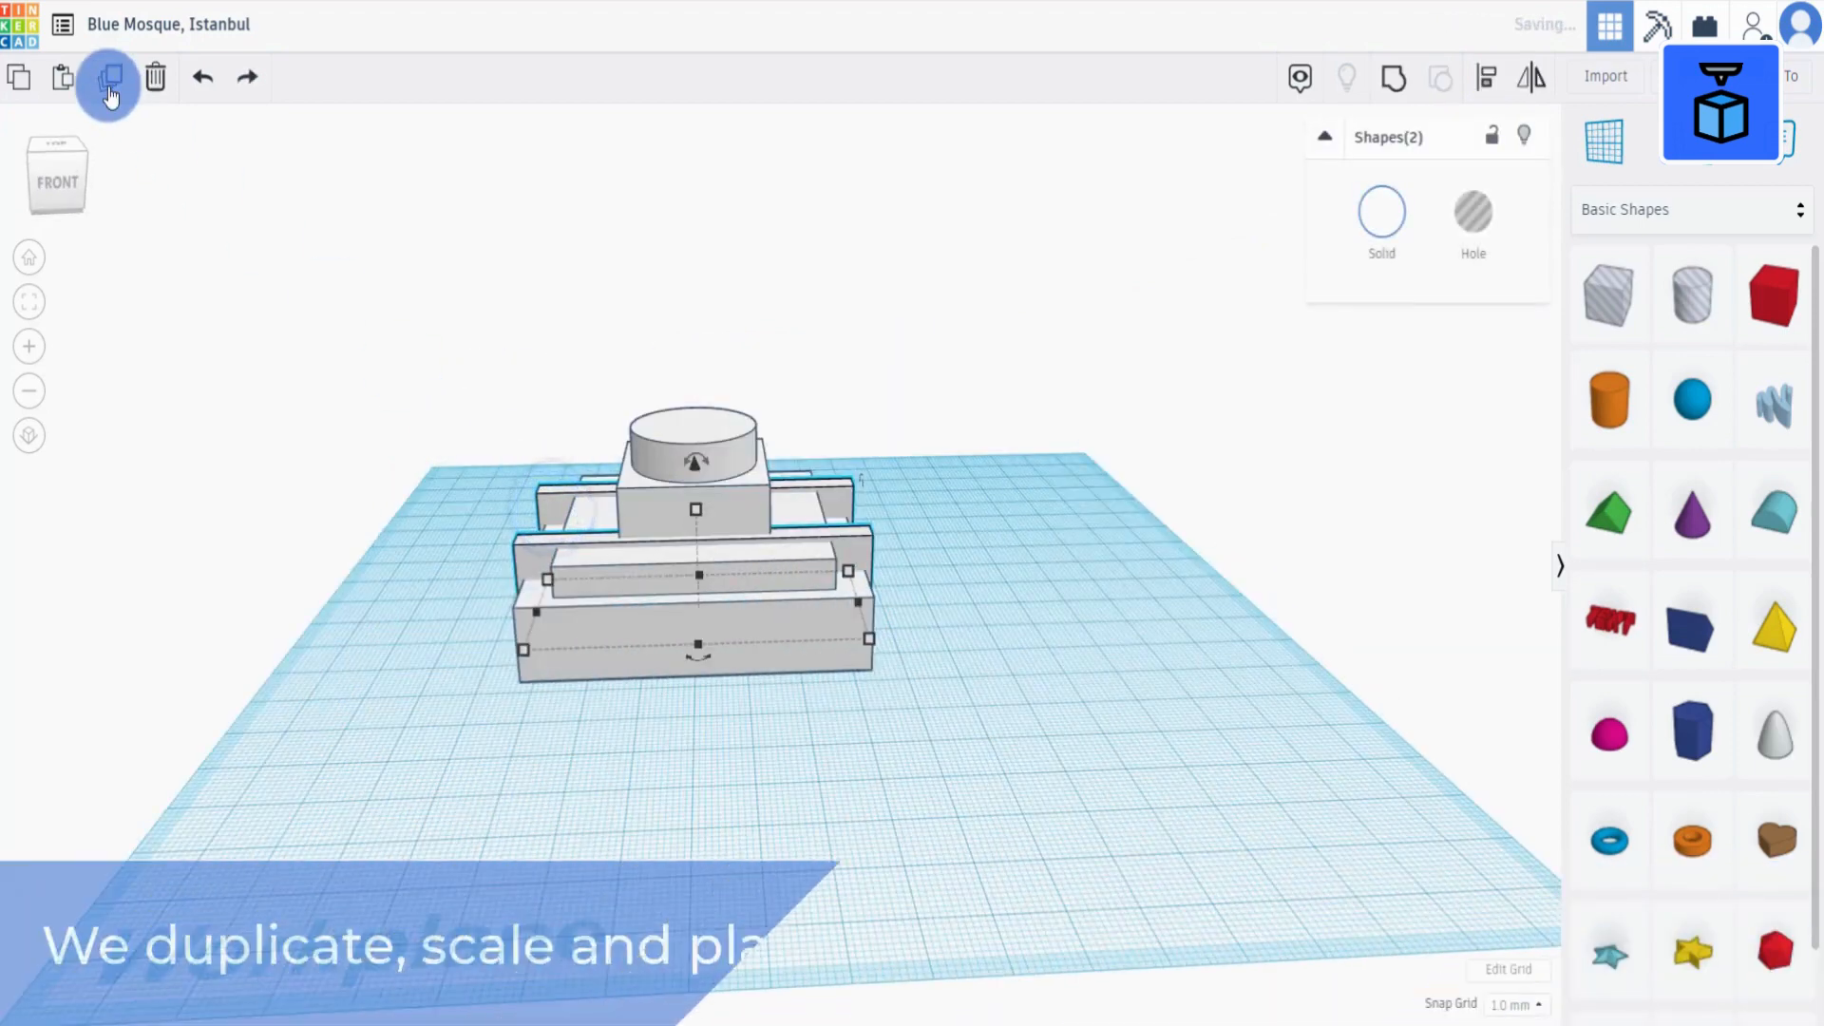
pyautogui.click(109, 87)
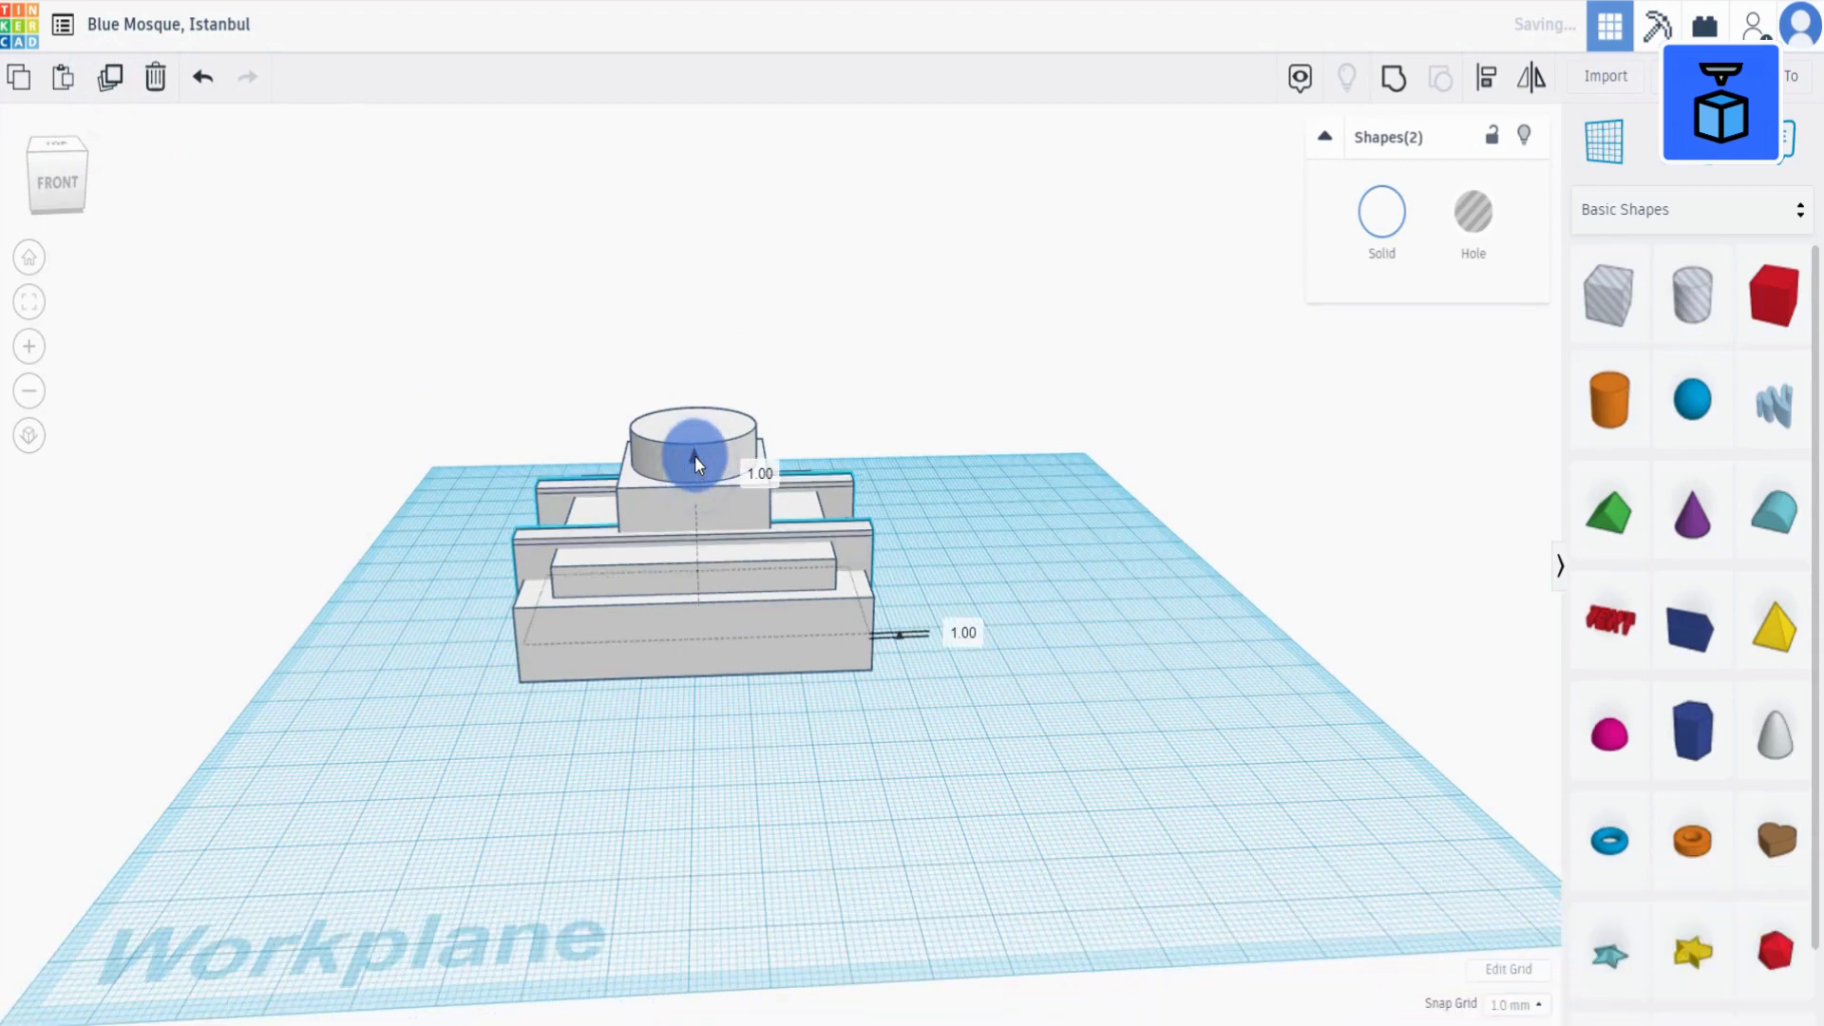
# Shorten the raised wall copies from both ends to a length of 54 mm.
pyautogui.moveTo(597, 783); pyautogui.dragTo(596, 834, button='right')
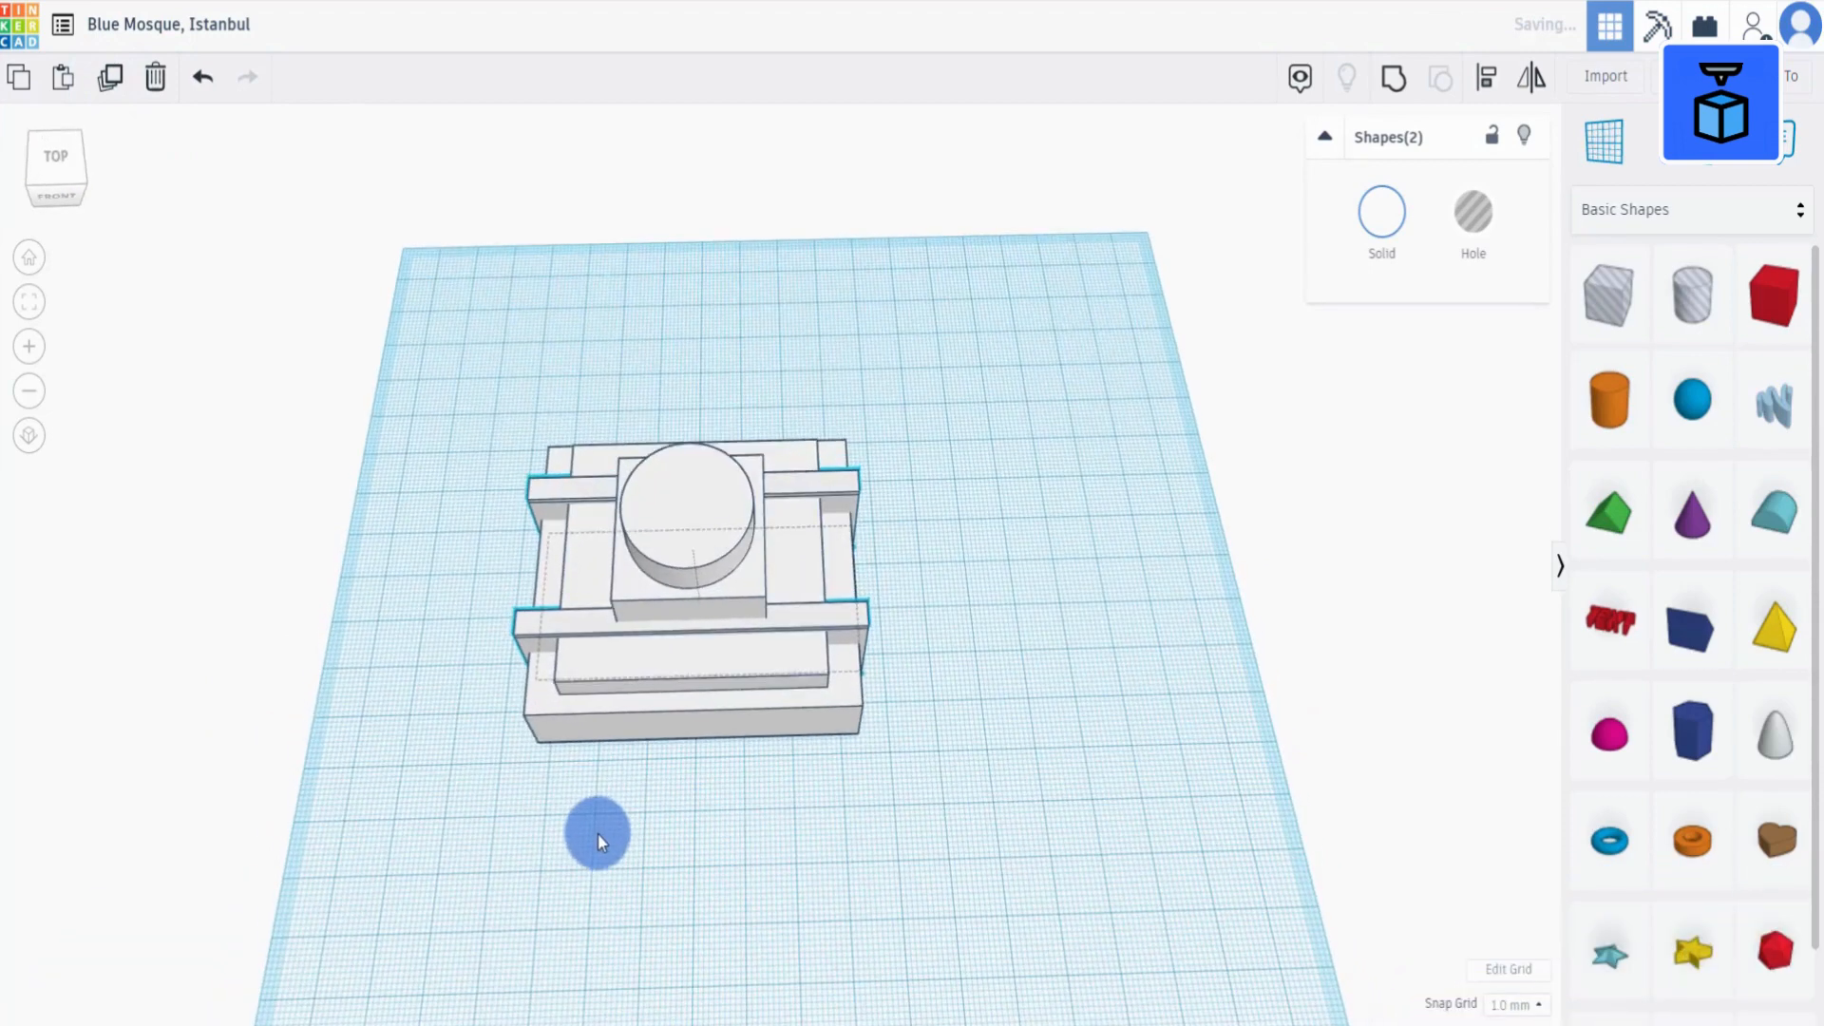
pyautogui.click(568, 609)
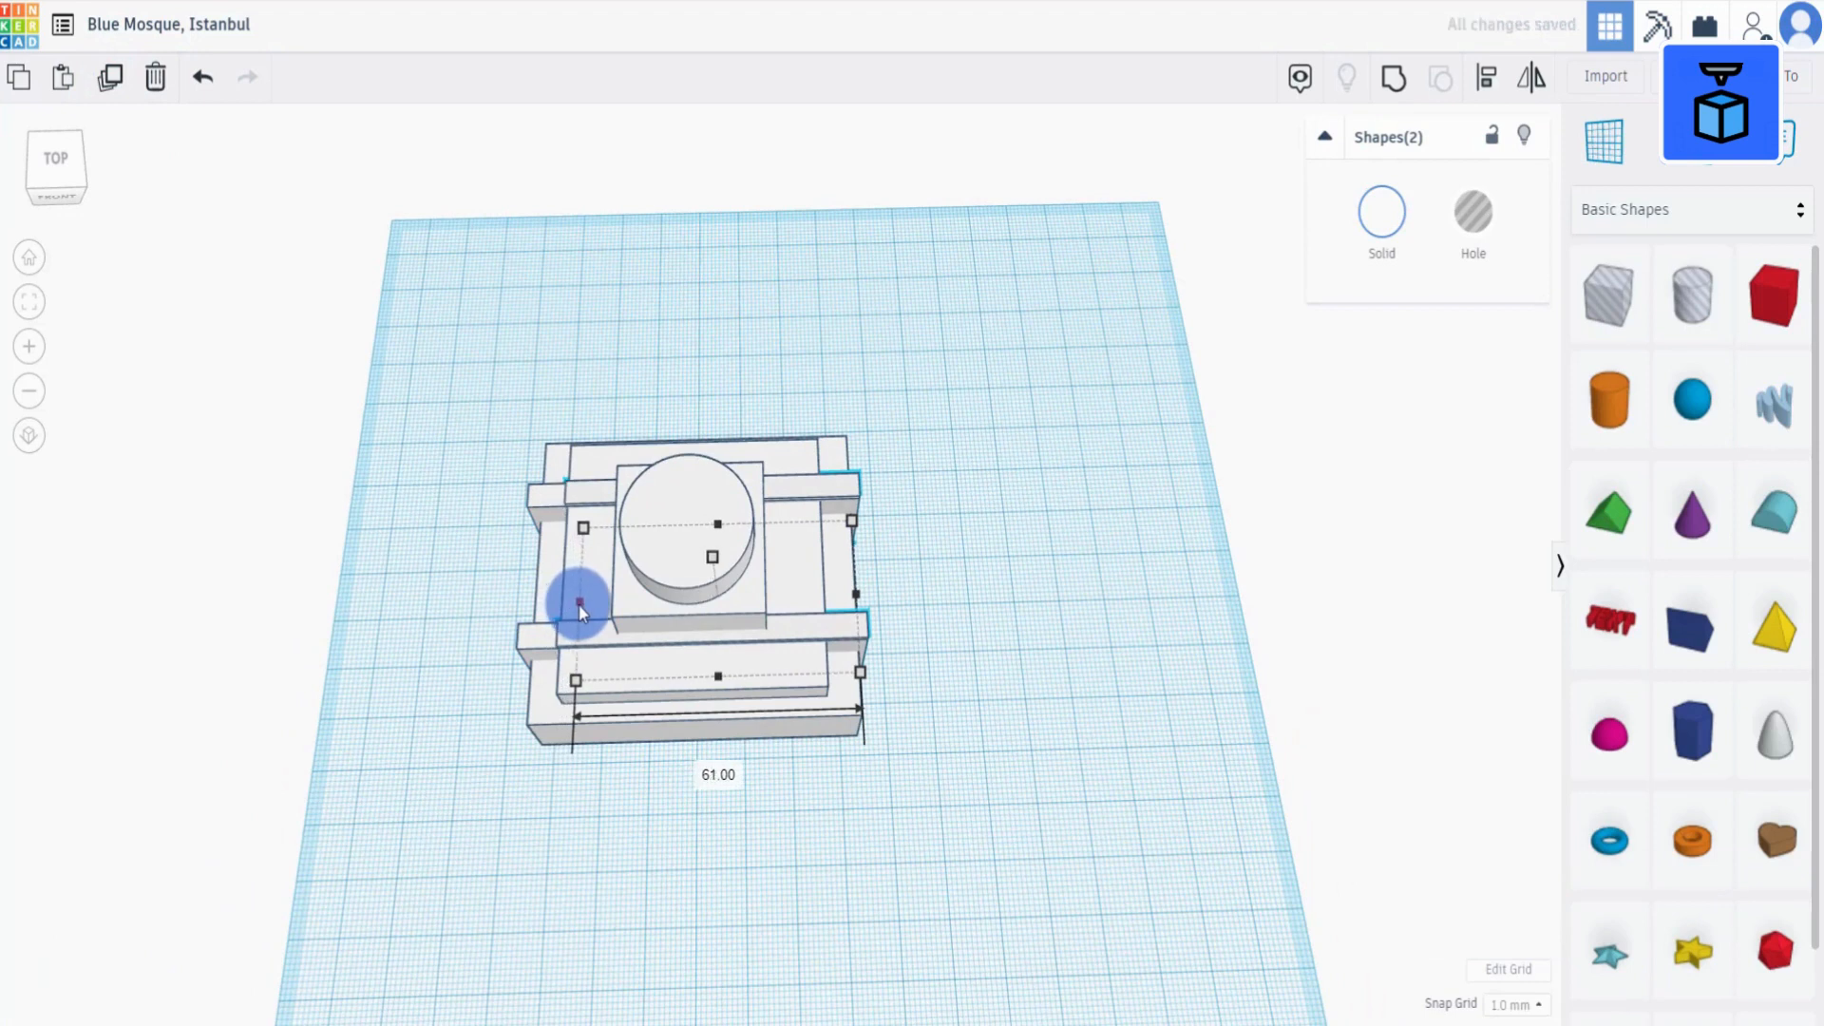
pyautogui.moveTo(653, 703); pyautogui.dragTo(657, 640, button='right')
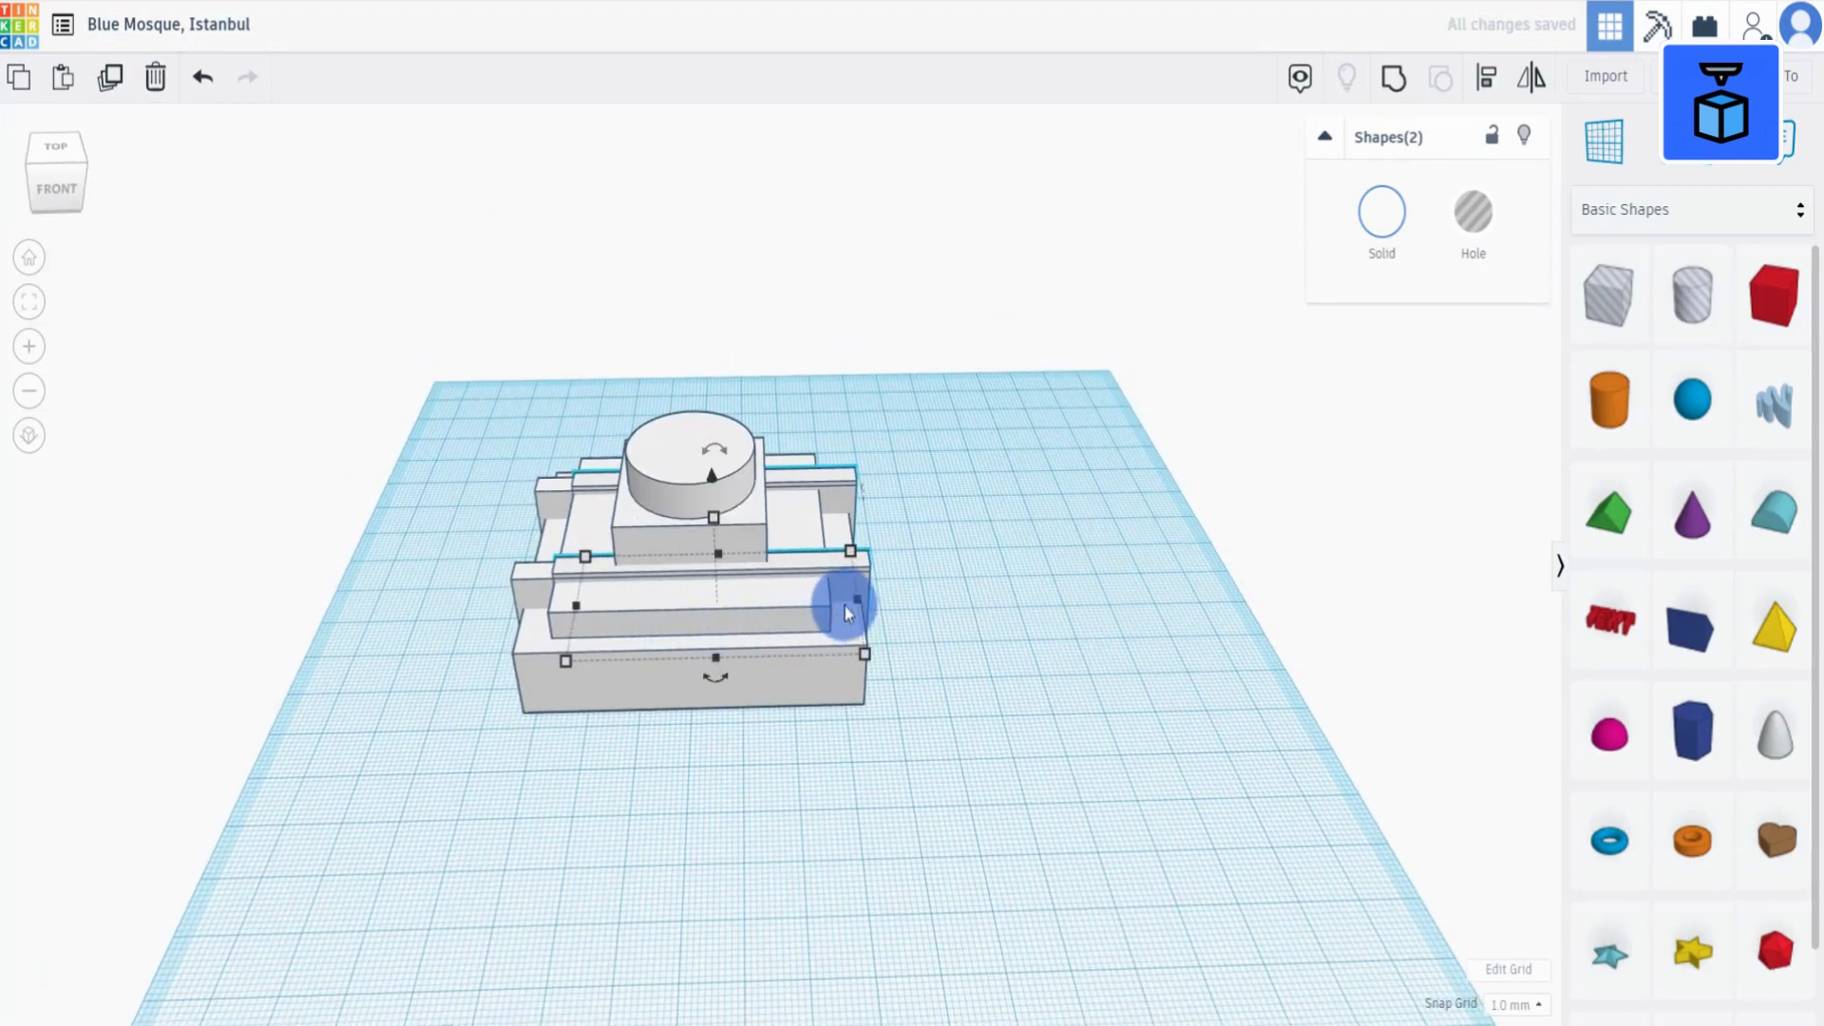
pyautogui.moveTo(856, 601); pyautogui.dragTo(823, 599)
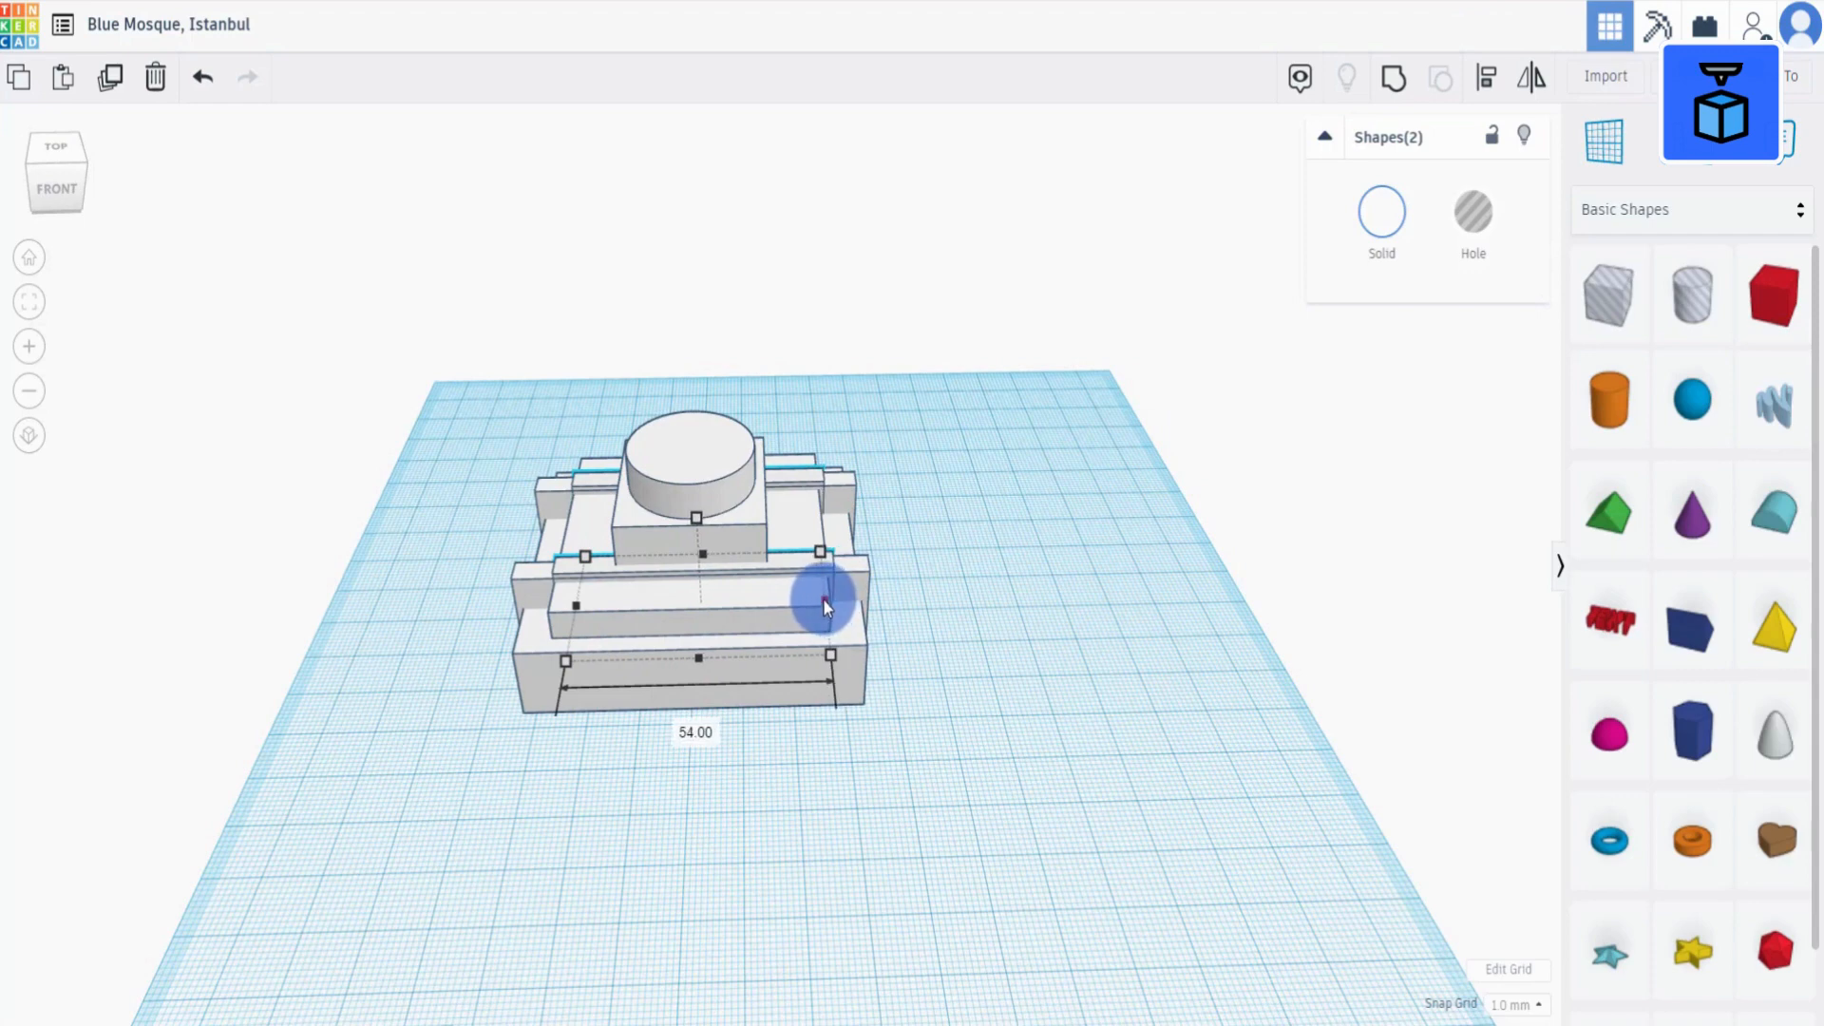
# Group the building with all its thin walls and move the group to the right, towards the middle of the workplane.
pyautogui.moveTo(822, 598); pyautogui.dragTo(937, 800, button='right')
pyautogui.moveTo(427, 761); pyautogui.dragTo(926, 397)
pyautogui.moveTo(969, 635); pyautogui.dragTo(907, 636, button='right')
pyautogui.click(1394, 78)
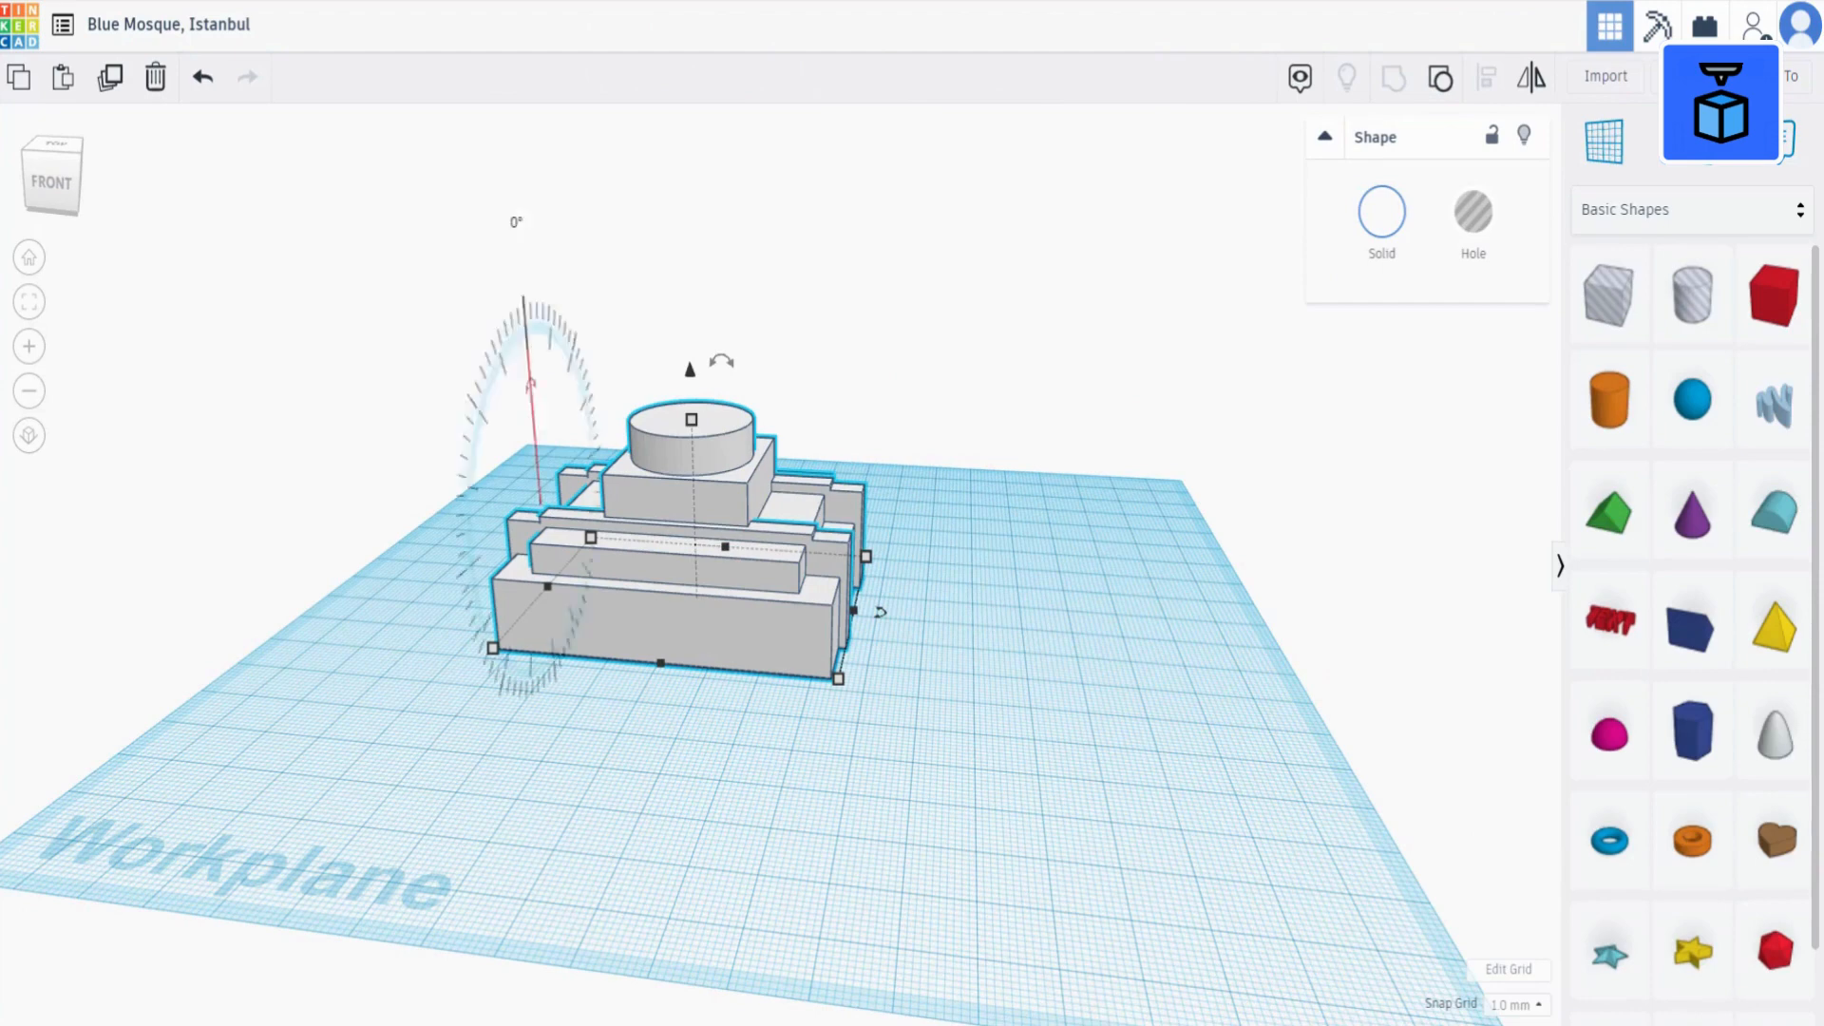
pyautogui.click(29, 257)
pyautogui.click(389, 623)
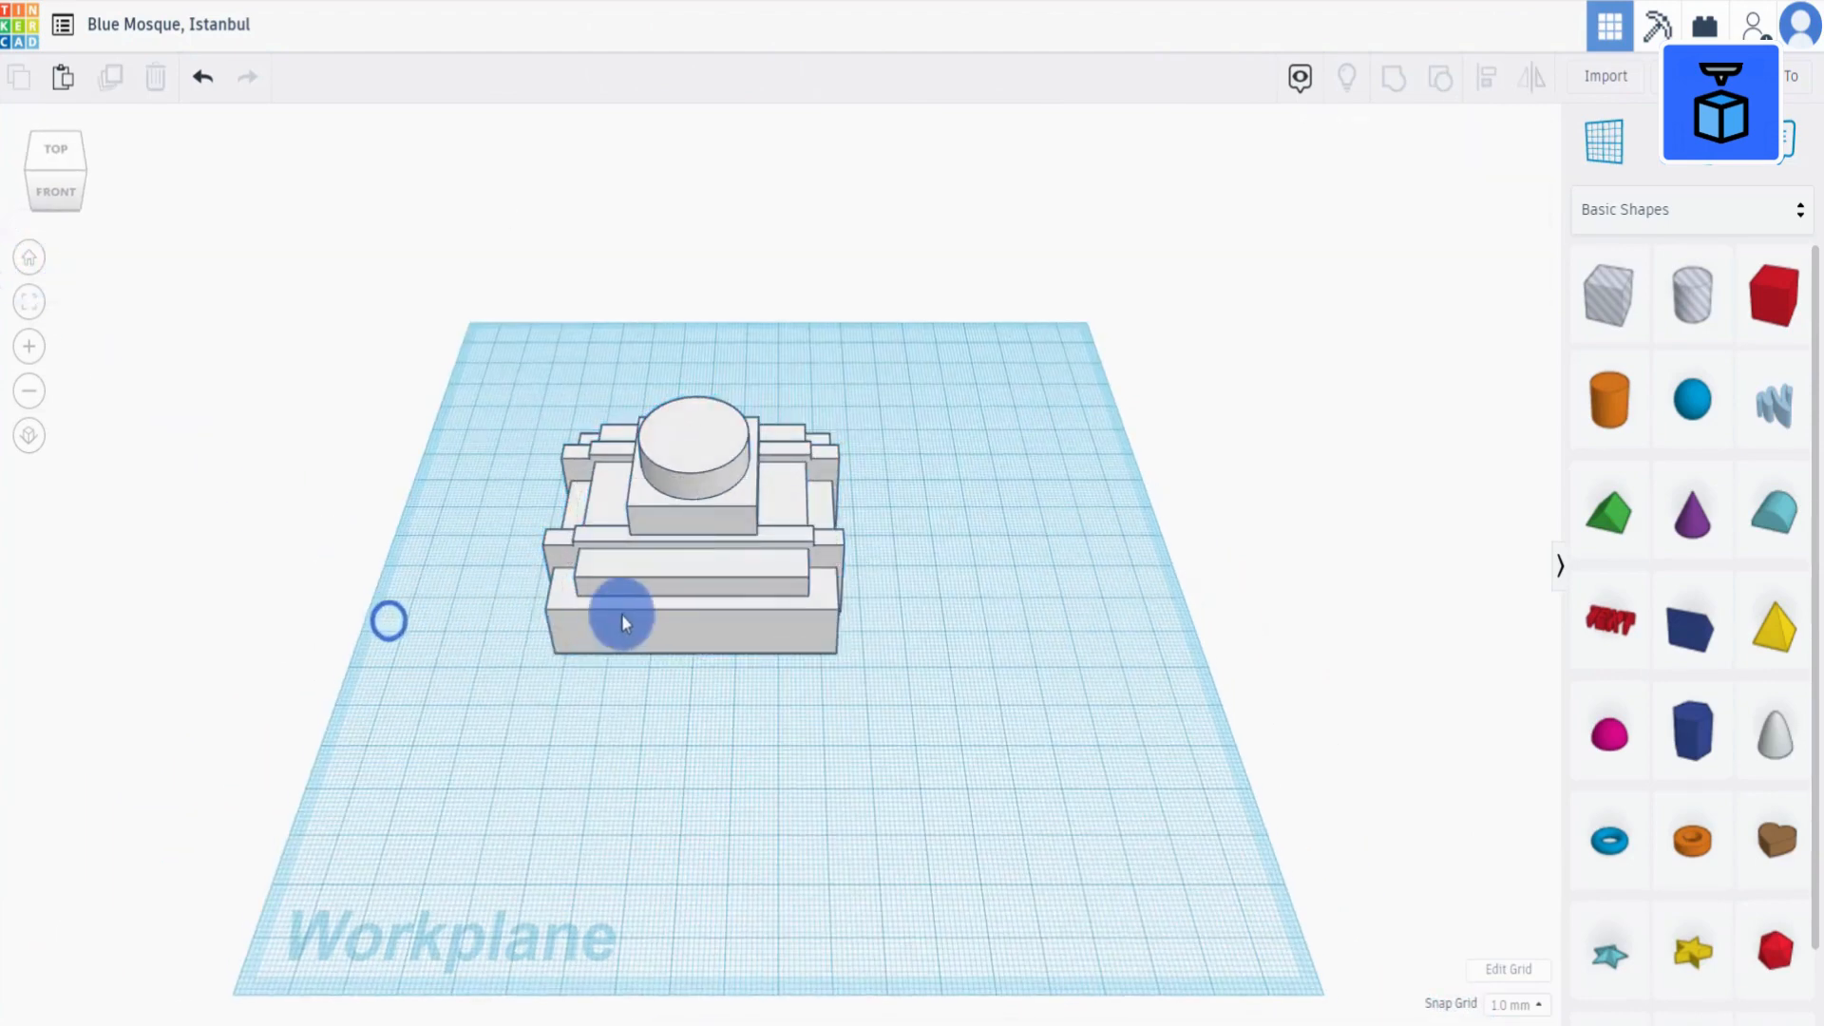
pyautogui.moveTo(623, 611); pyautogui.dragTo(699, 598)
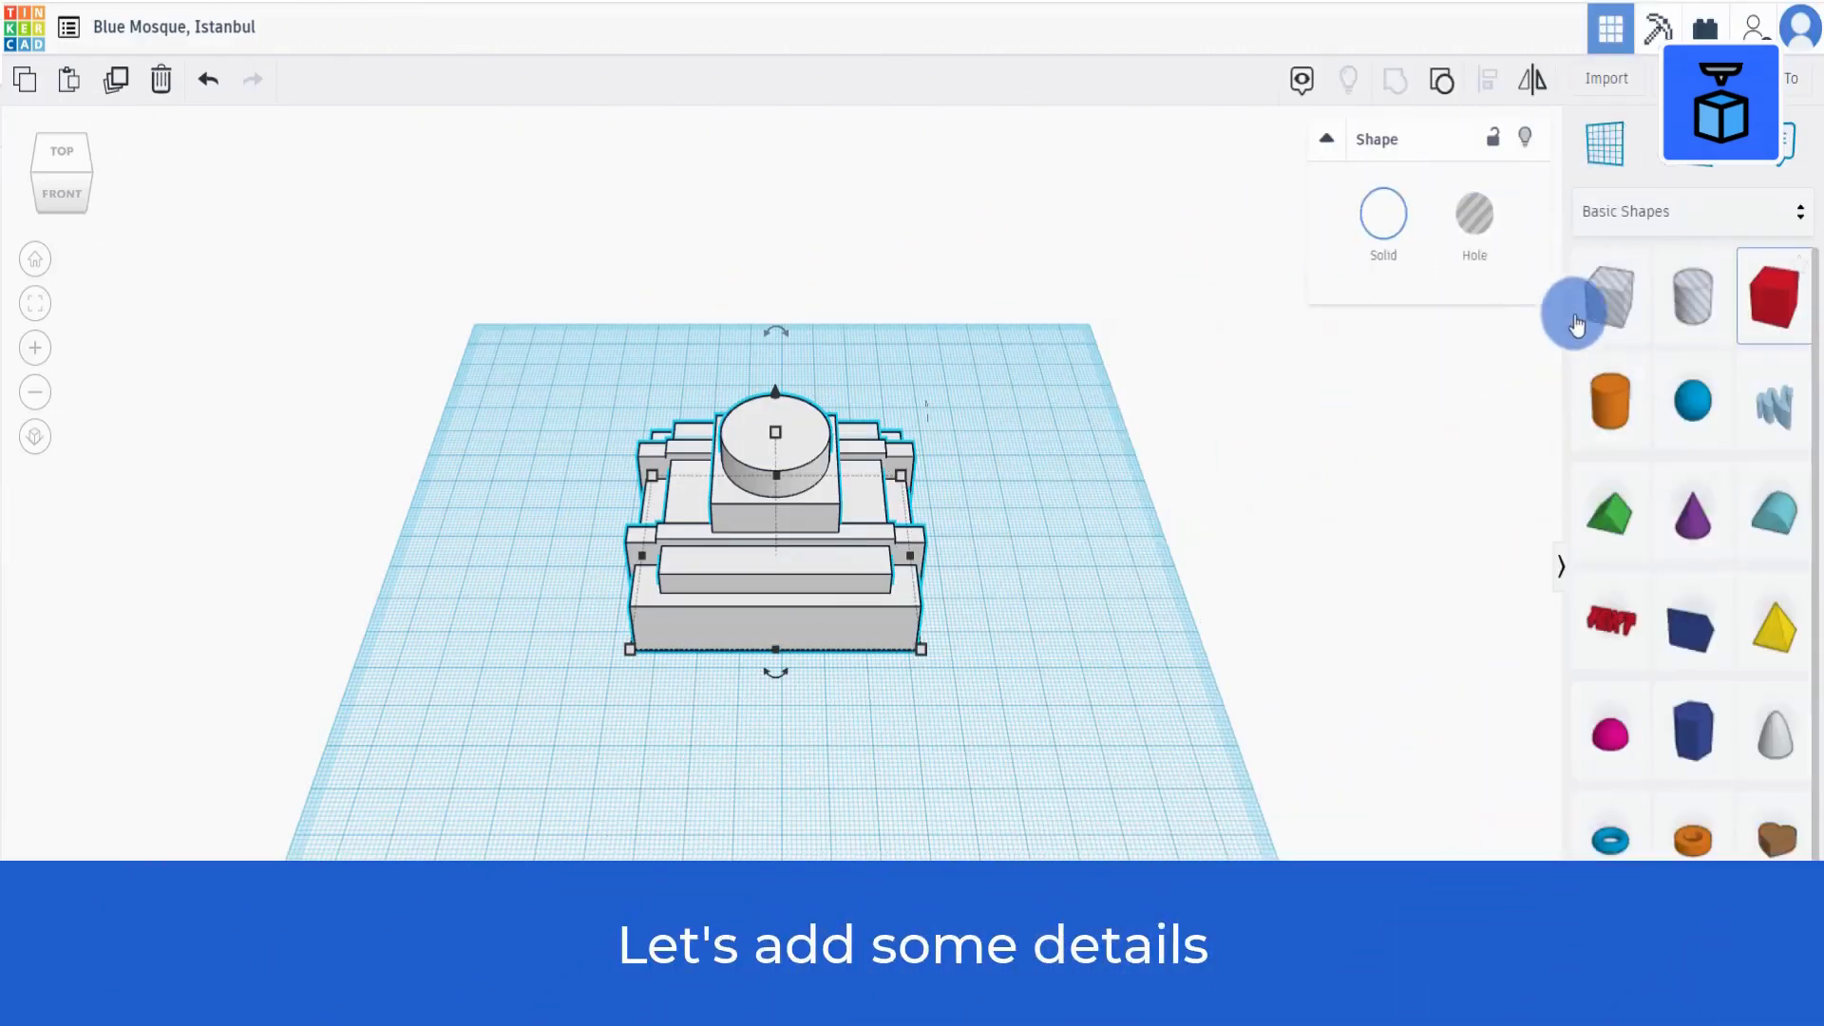
# Add a hole box in front and to the right of the building and shrink its base, with a width of 2.4 mm.
pyautogui.moveTo(1576, 325); pyautogui.dragTo(980, 688)
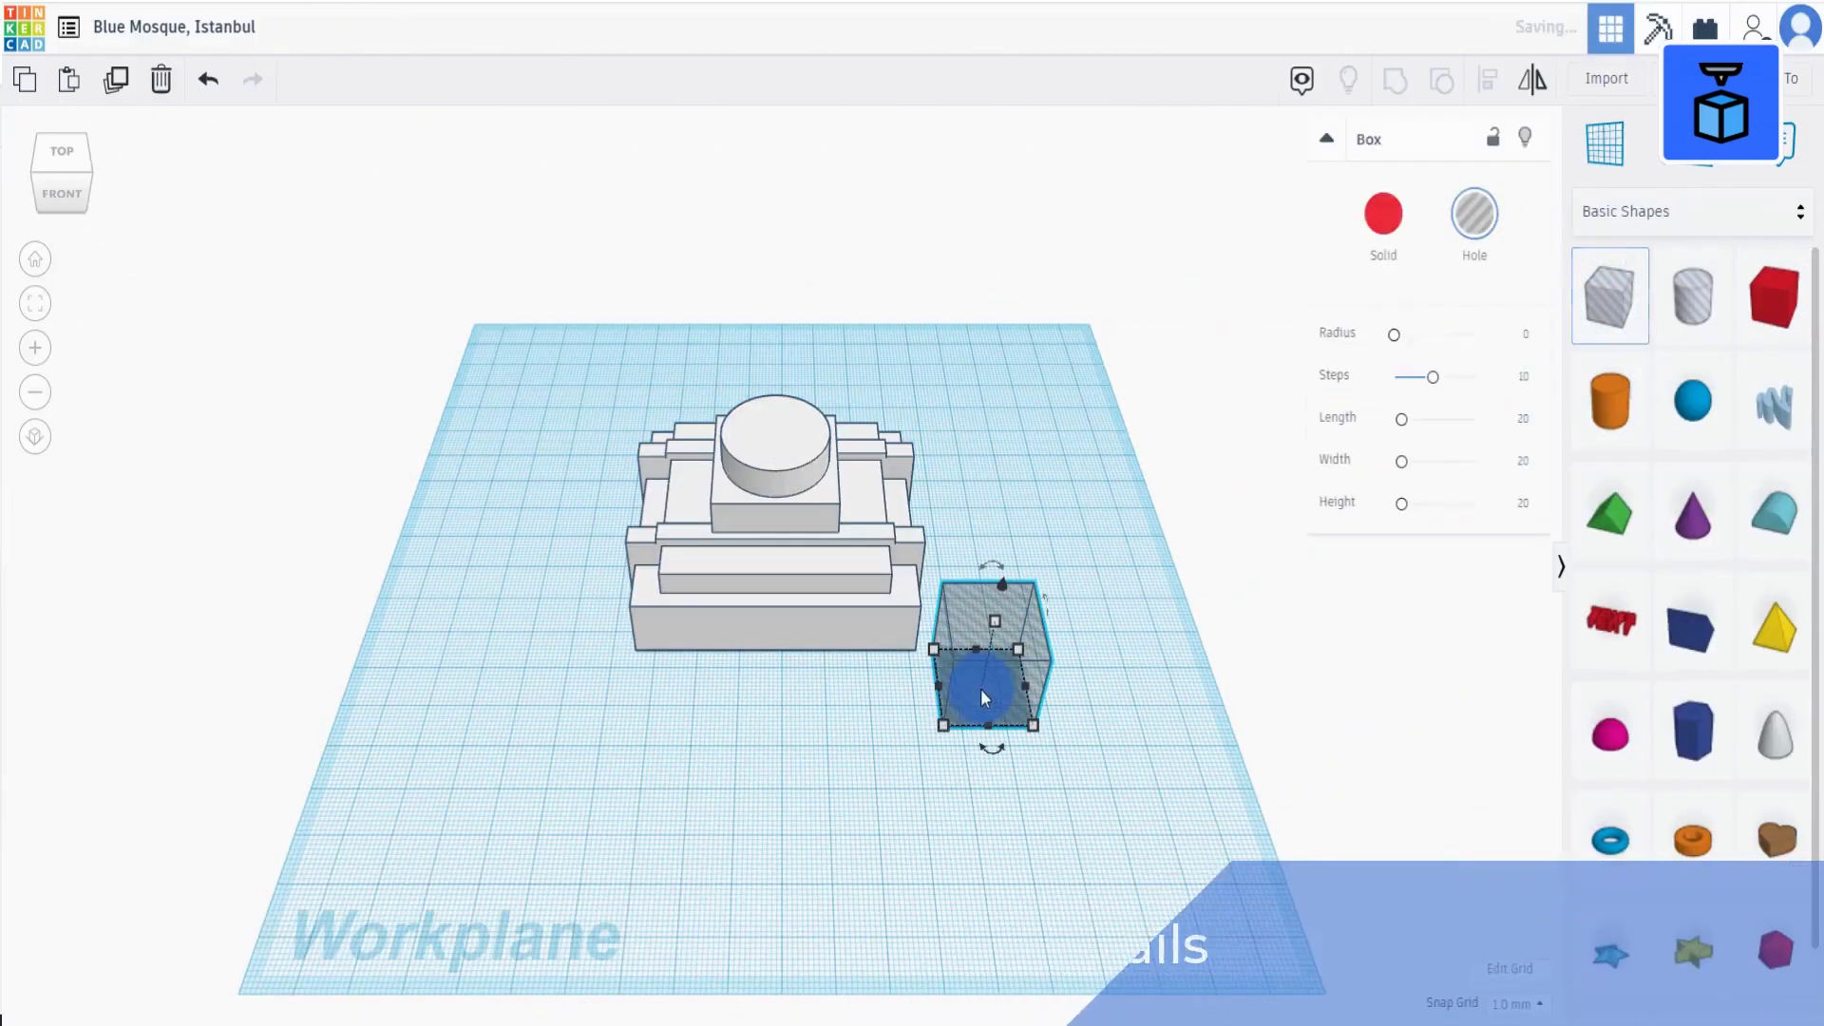
pyautogui.click(947, 728)
pyautogui.click(1007, 814)
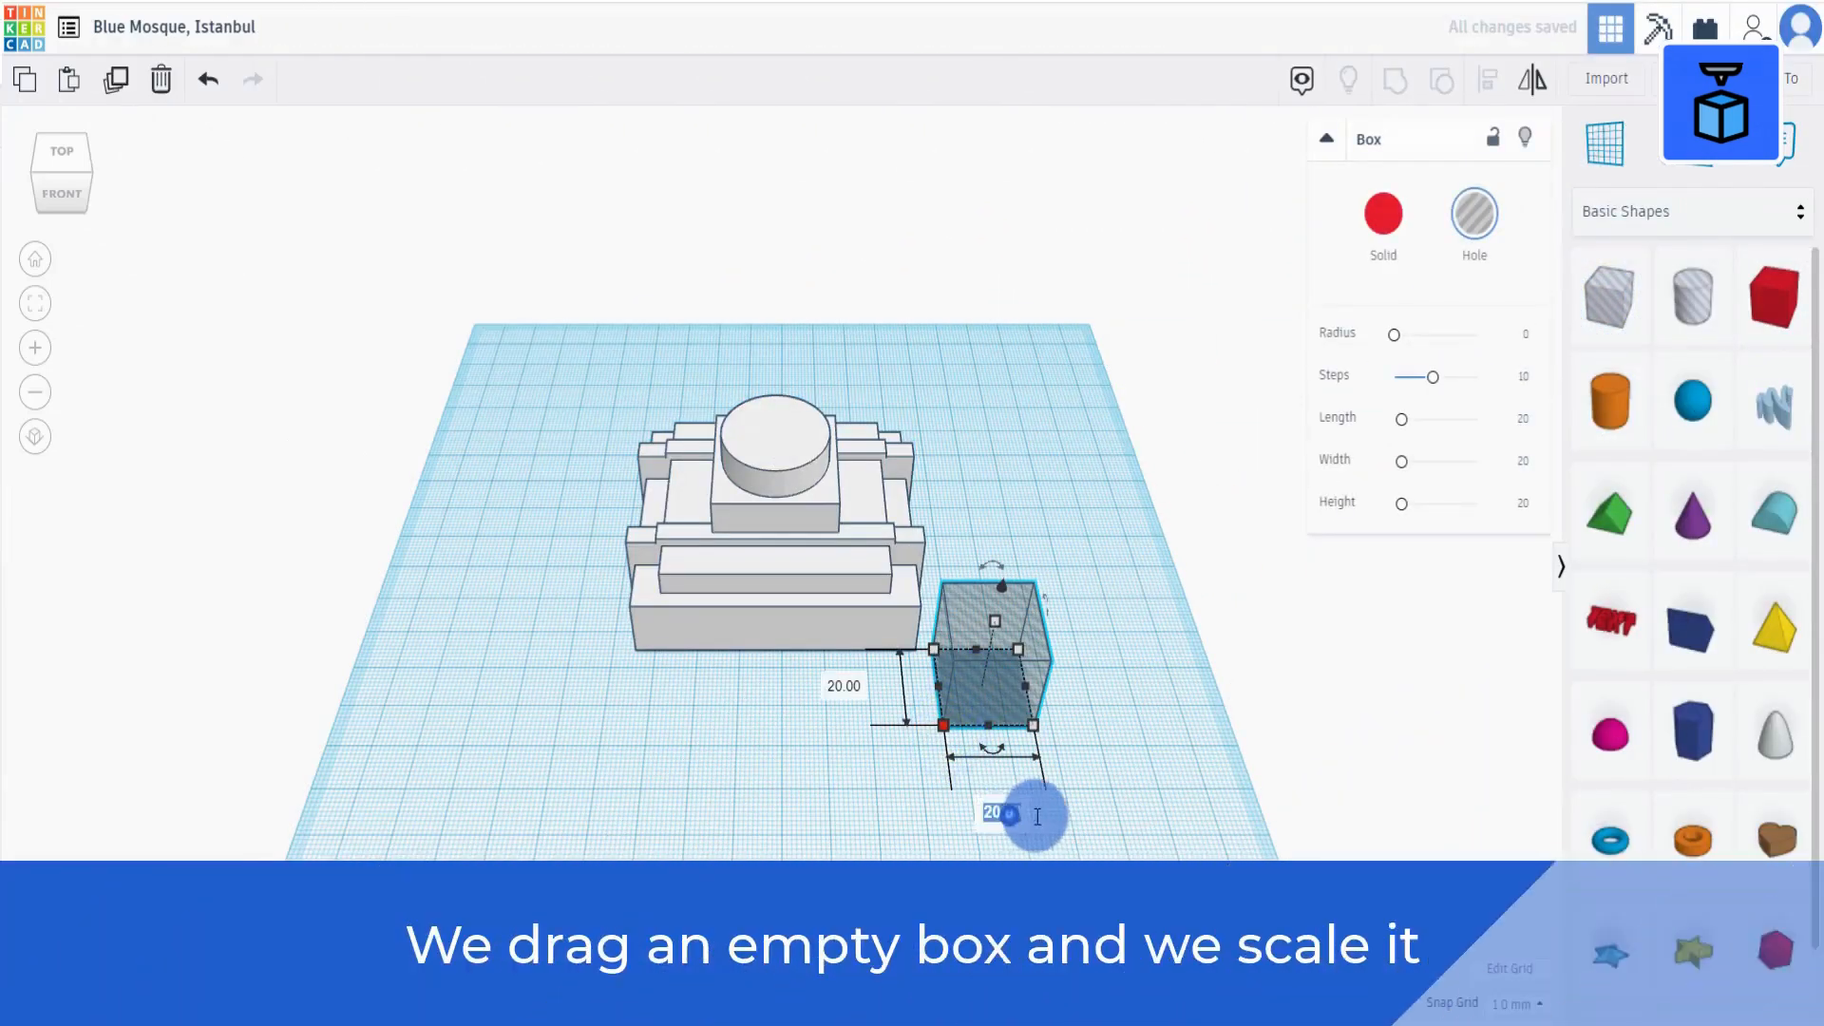
pyautogui.write('2.4')
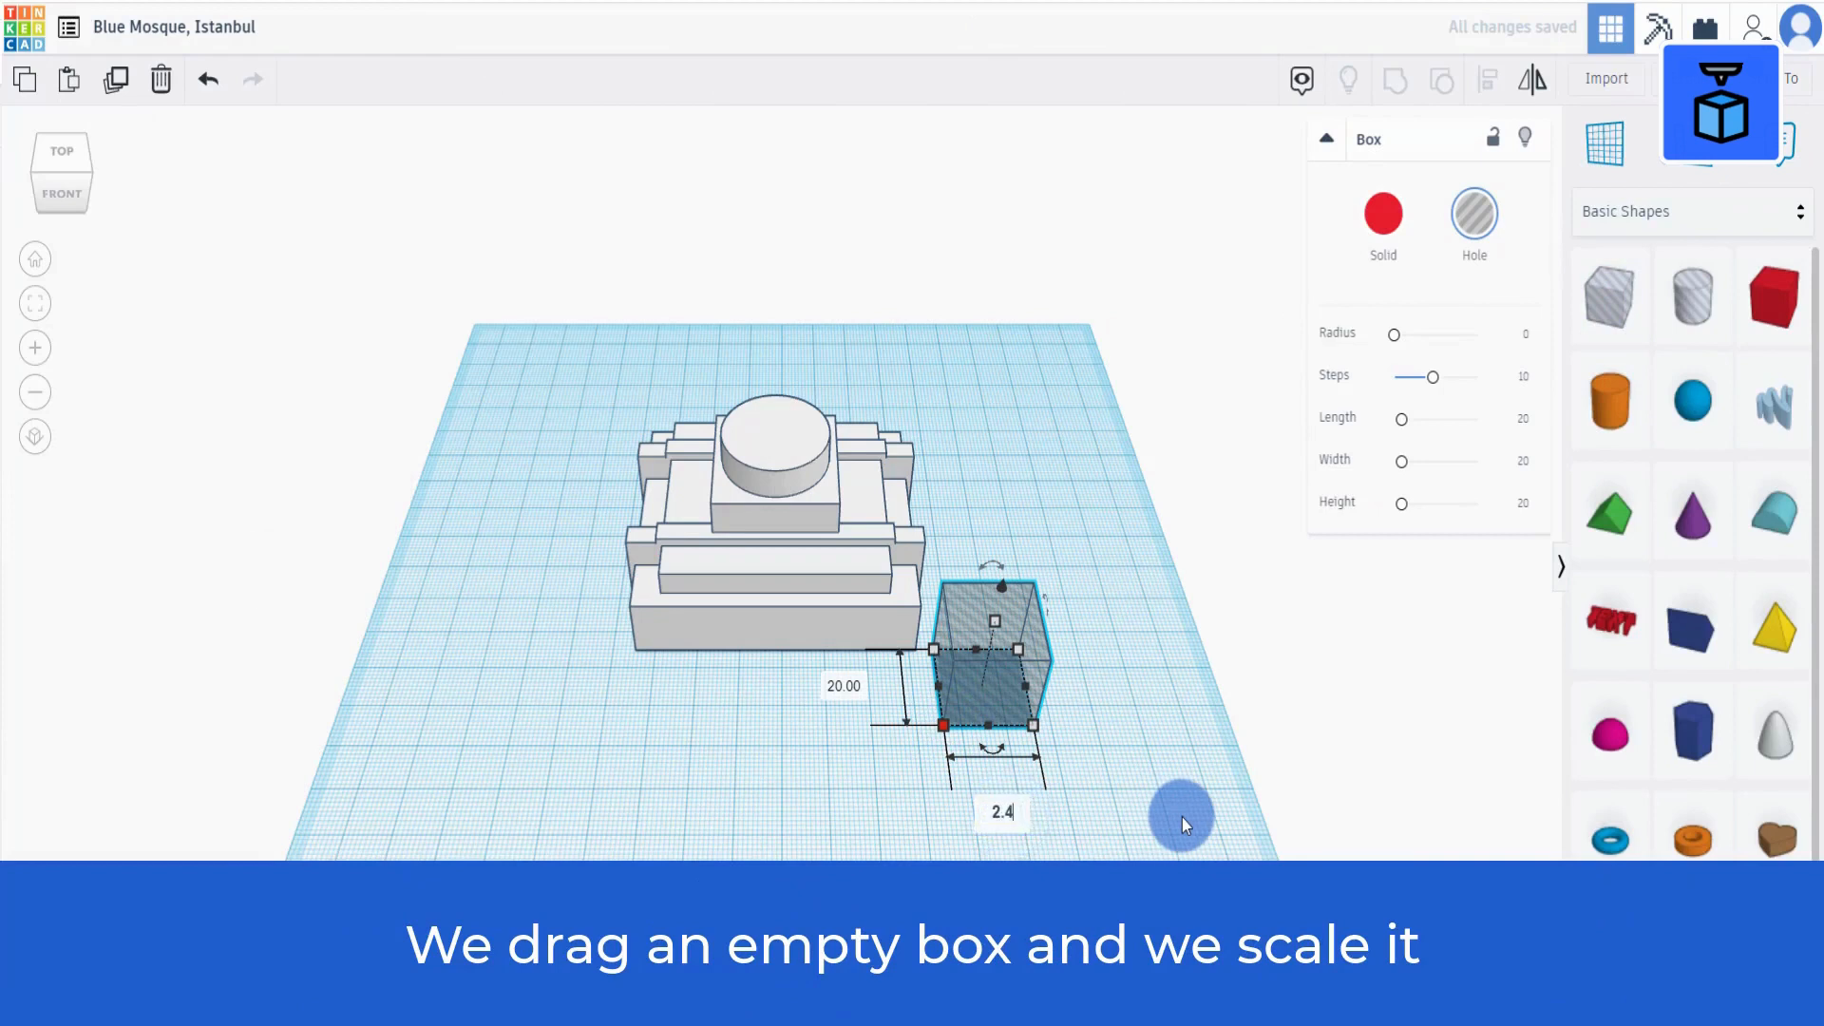
pyautogui.click(844, 688)
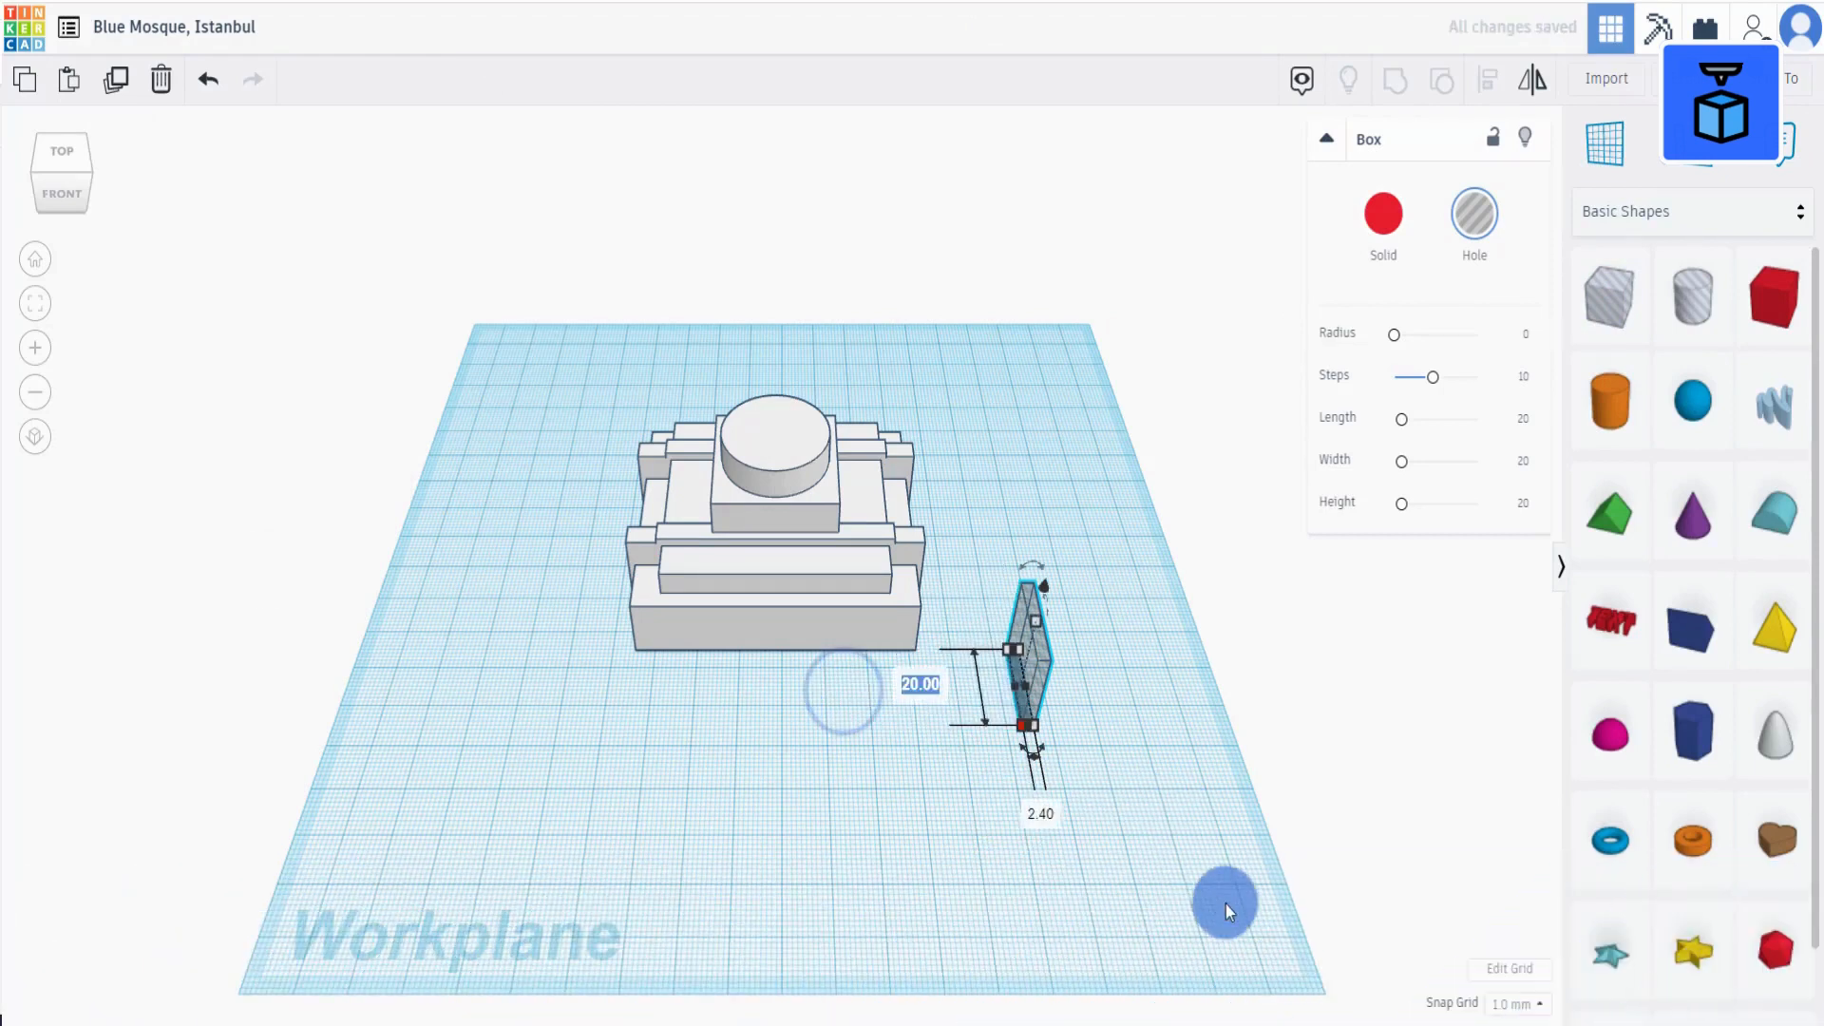
# Set the hole box's height to 3.6 mm.
pyautogui.moveTo(1149, 848); pyautogui.dragTo(1071, 743, button='right')
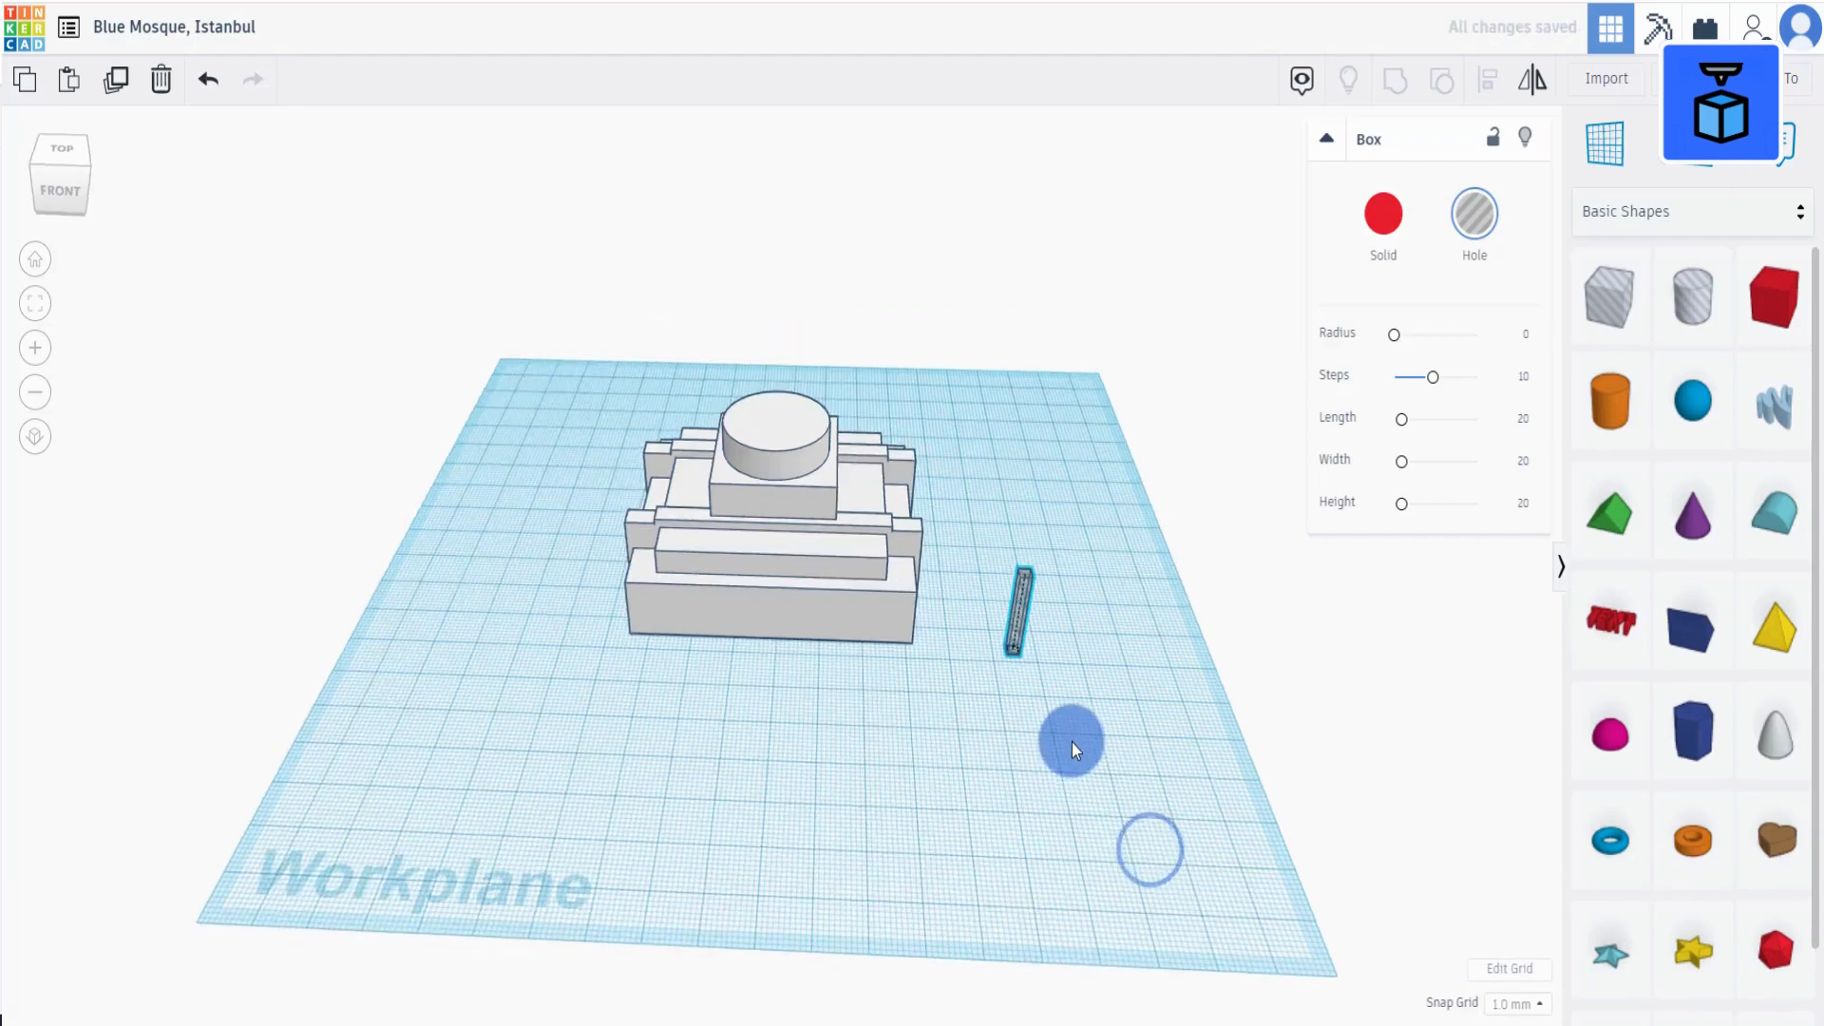
pyautogui.scroll(2, 1073, 741)
pyautogui.scroll(5, 1074, 741)
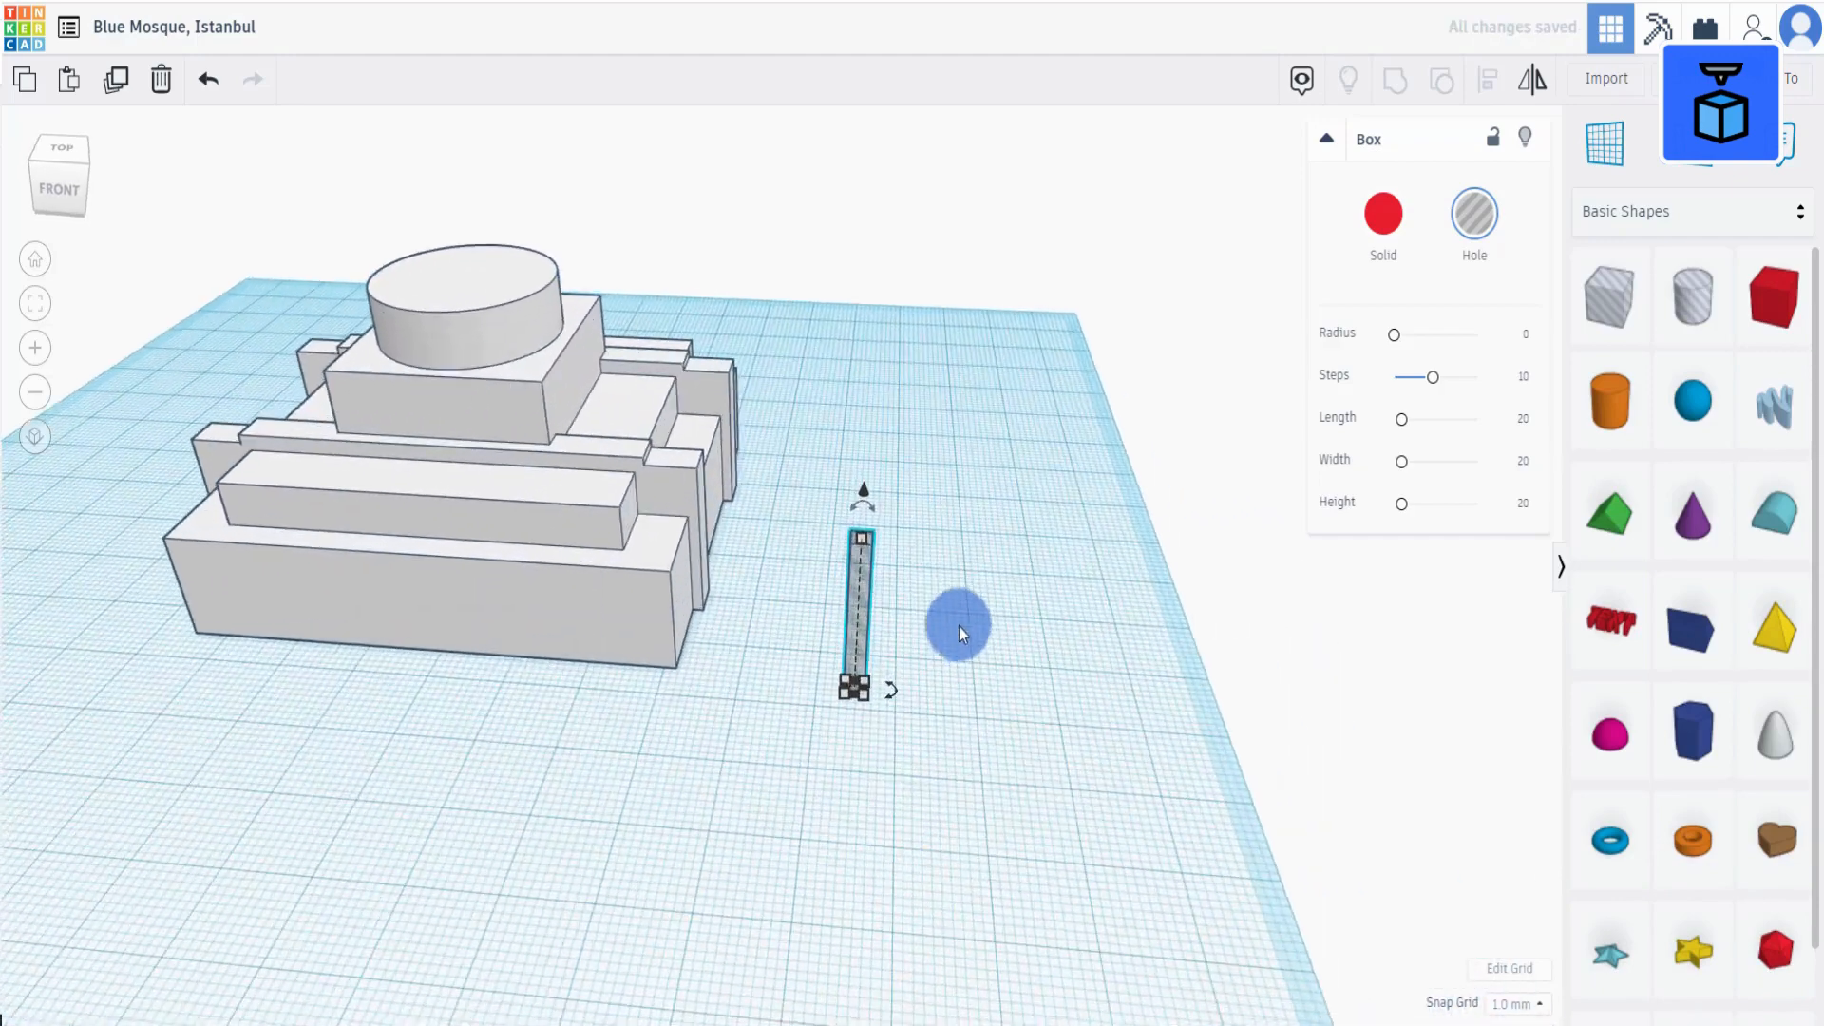
pyautogui.click(871, 536)
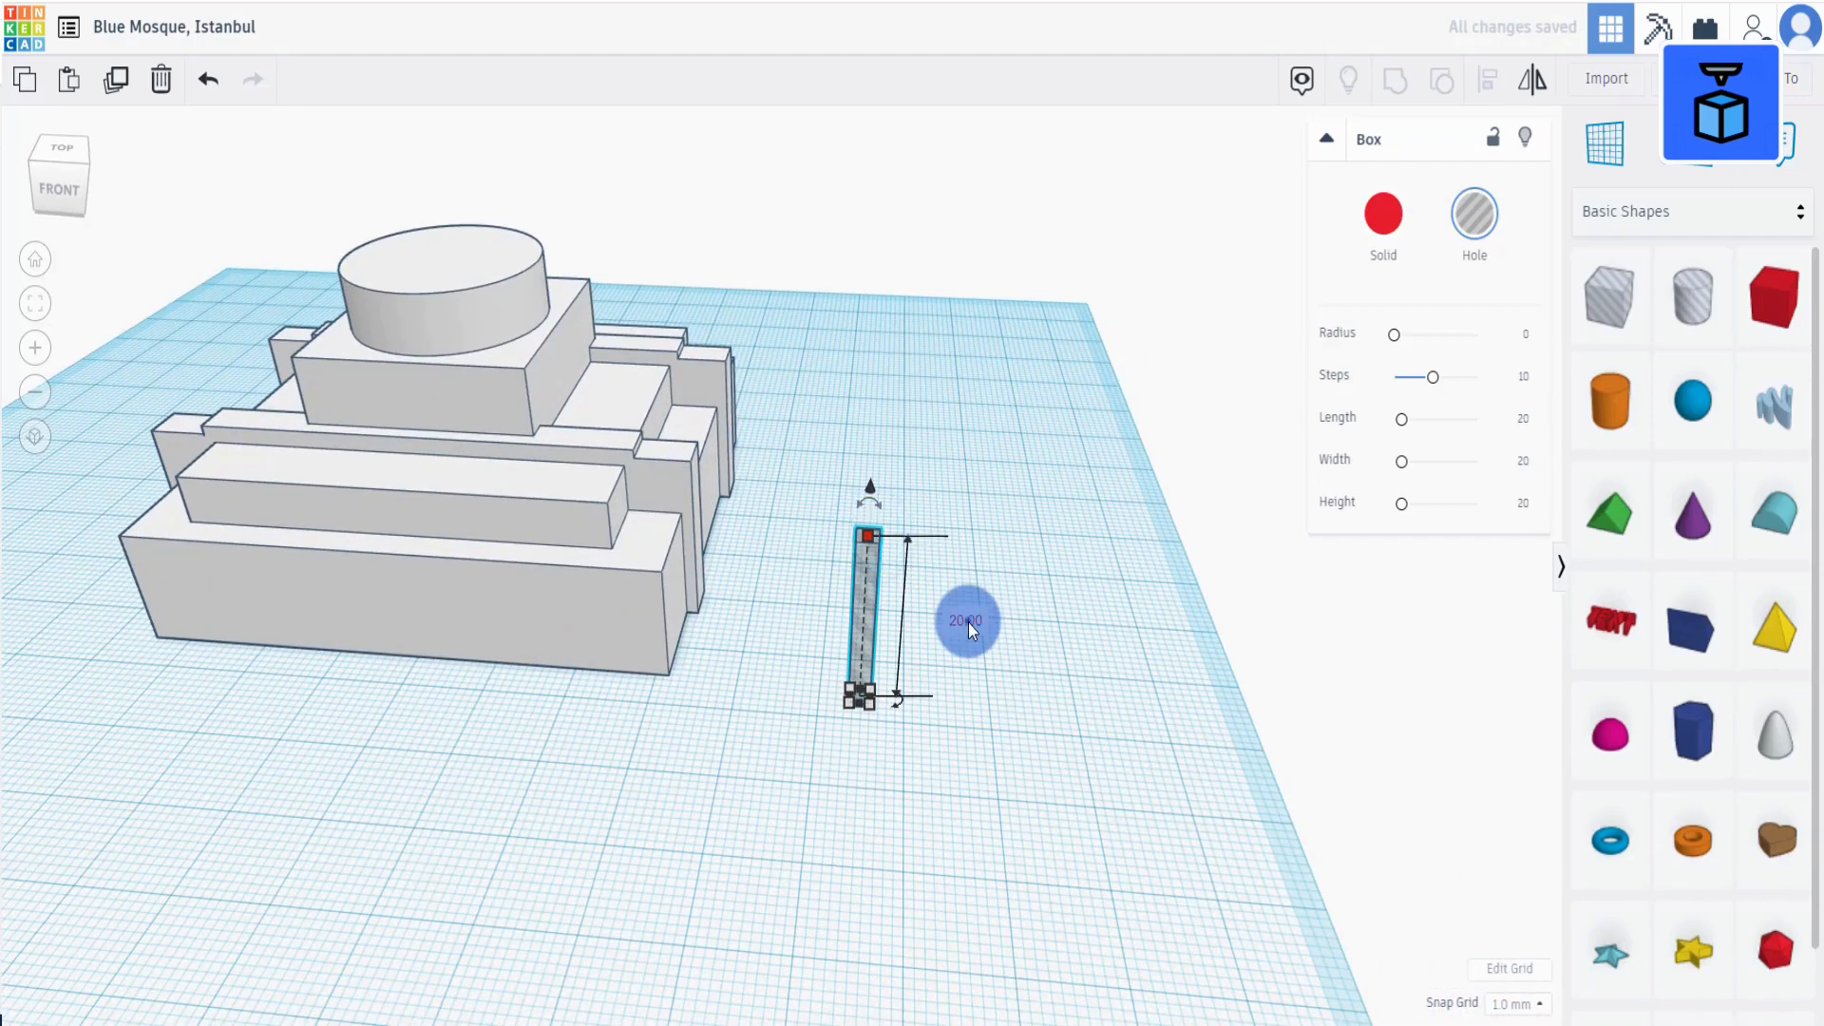
pyautogui.write('3.6')
pyautogui.press('Return')
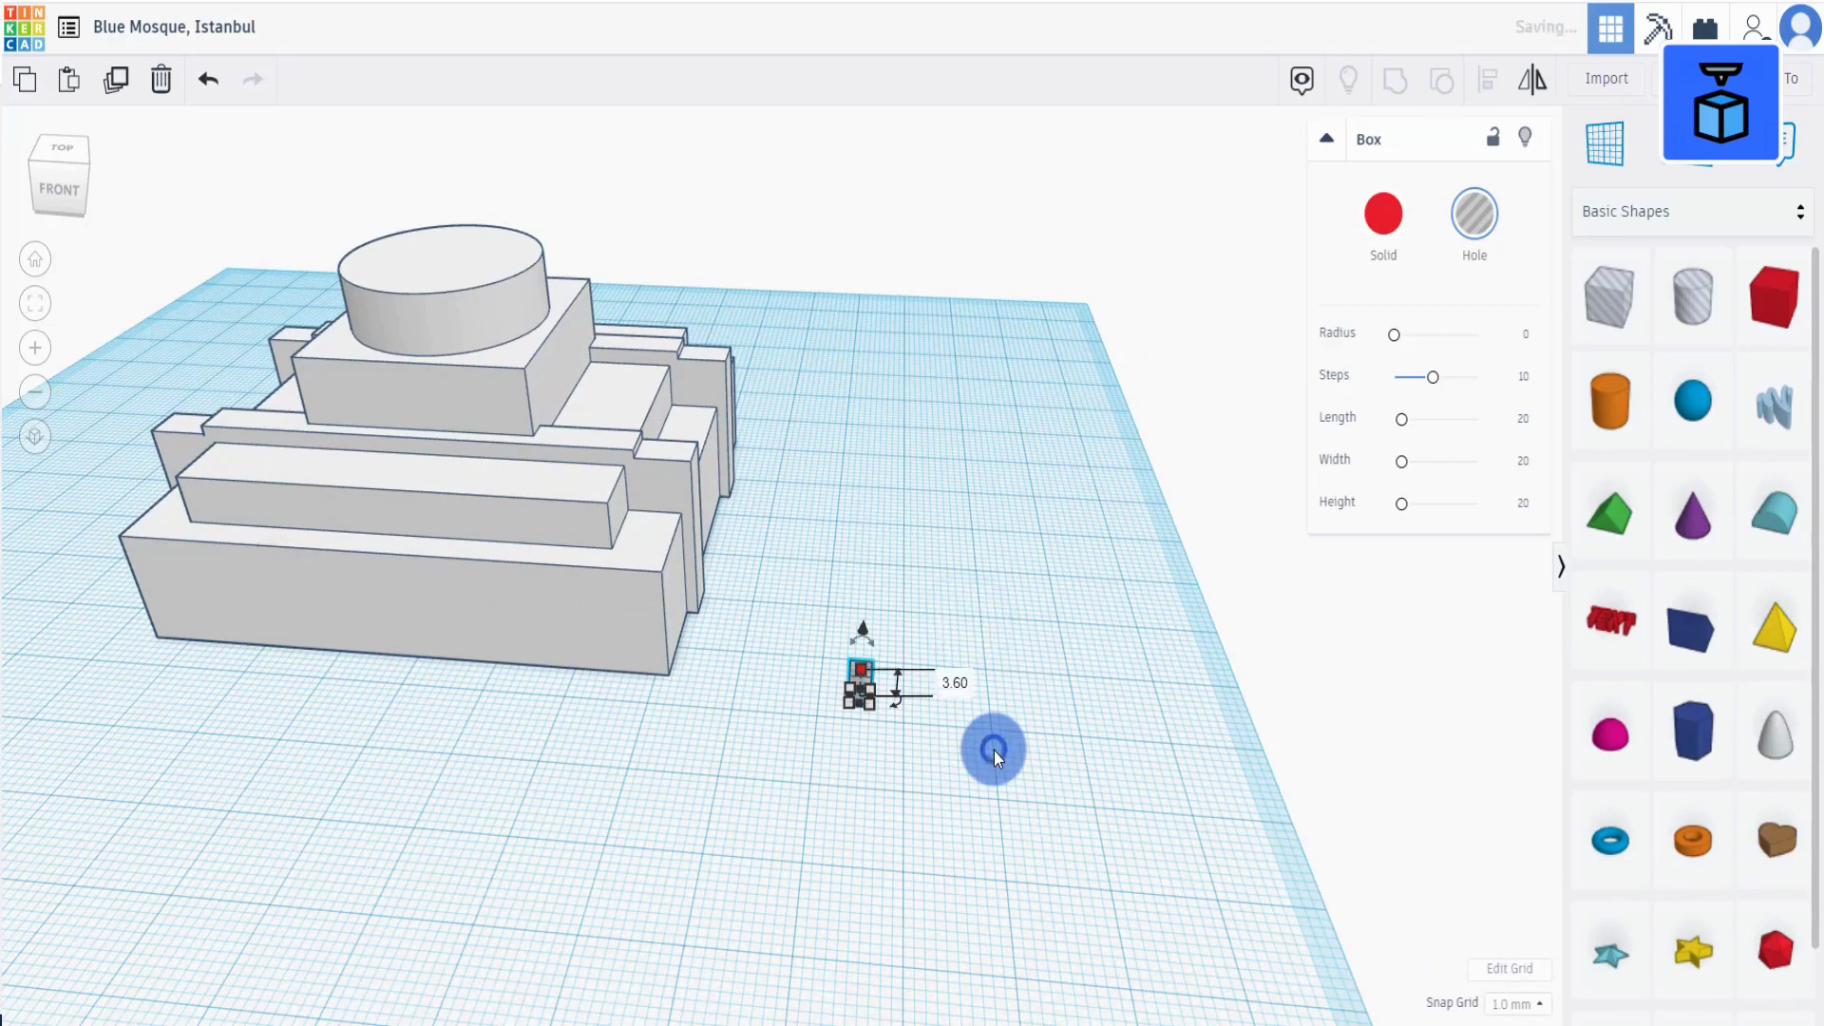
# Set a temporary workplane on the top face of the hole box and place a round roof there.
pyautogui.scroll(3, 1028, 753)
pyautogui.press('f')
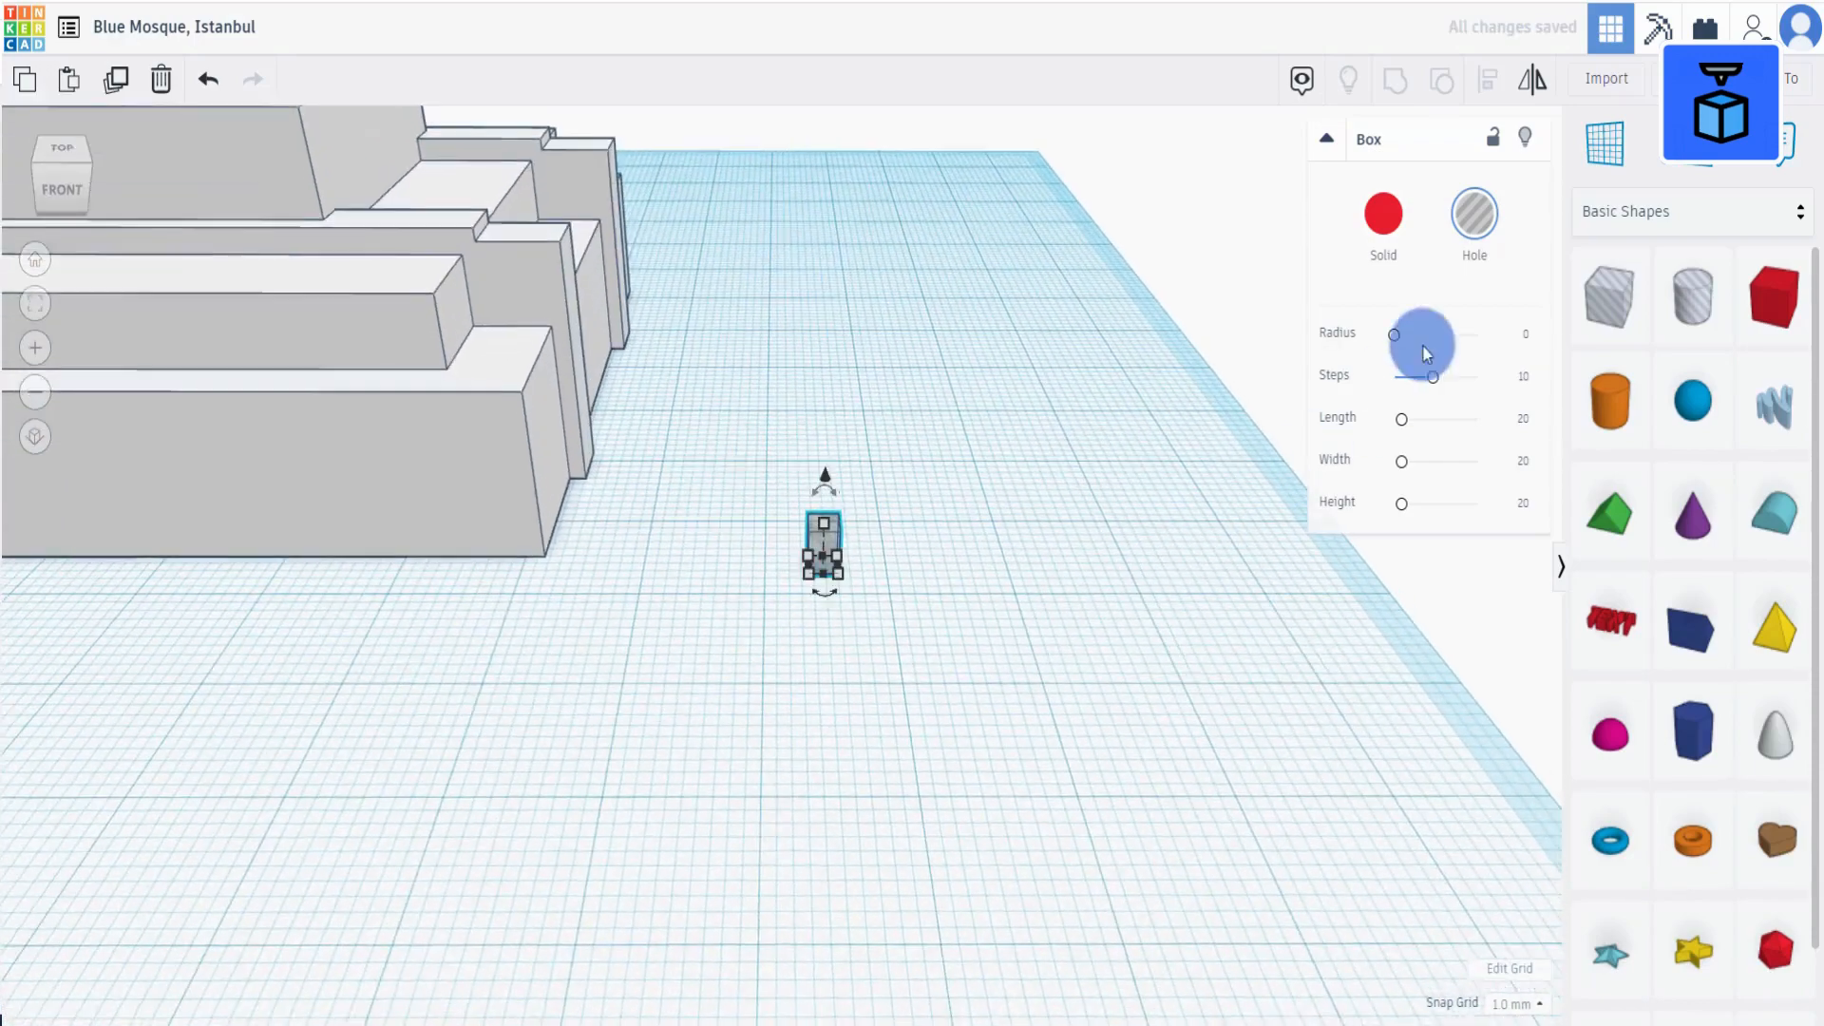
pyautogui.click(1605, 145)
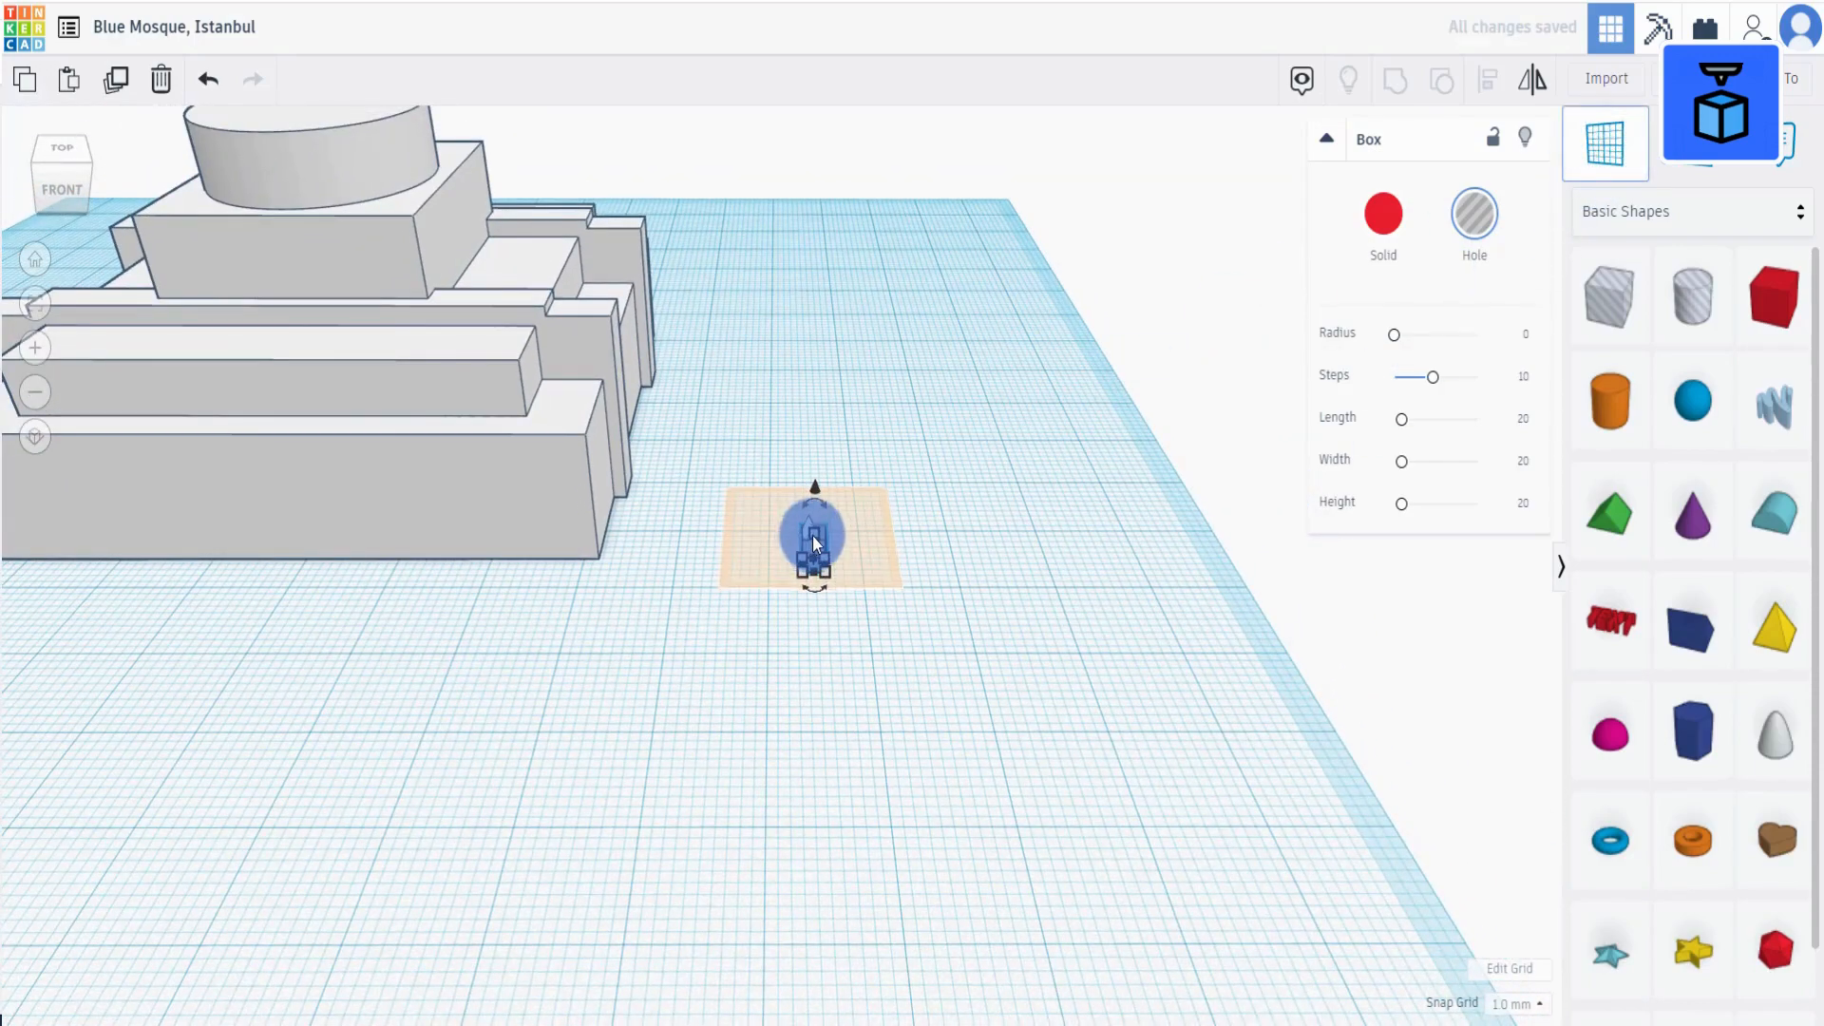
pyautogui.click(810, 537)
pyautogui.scroll(5, 813, 534)
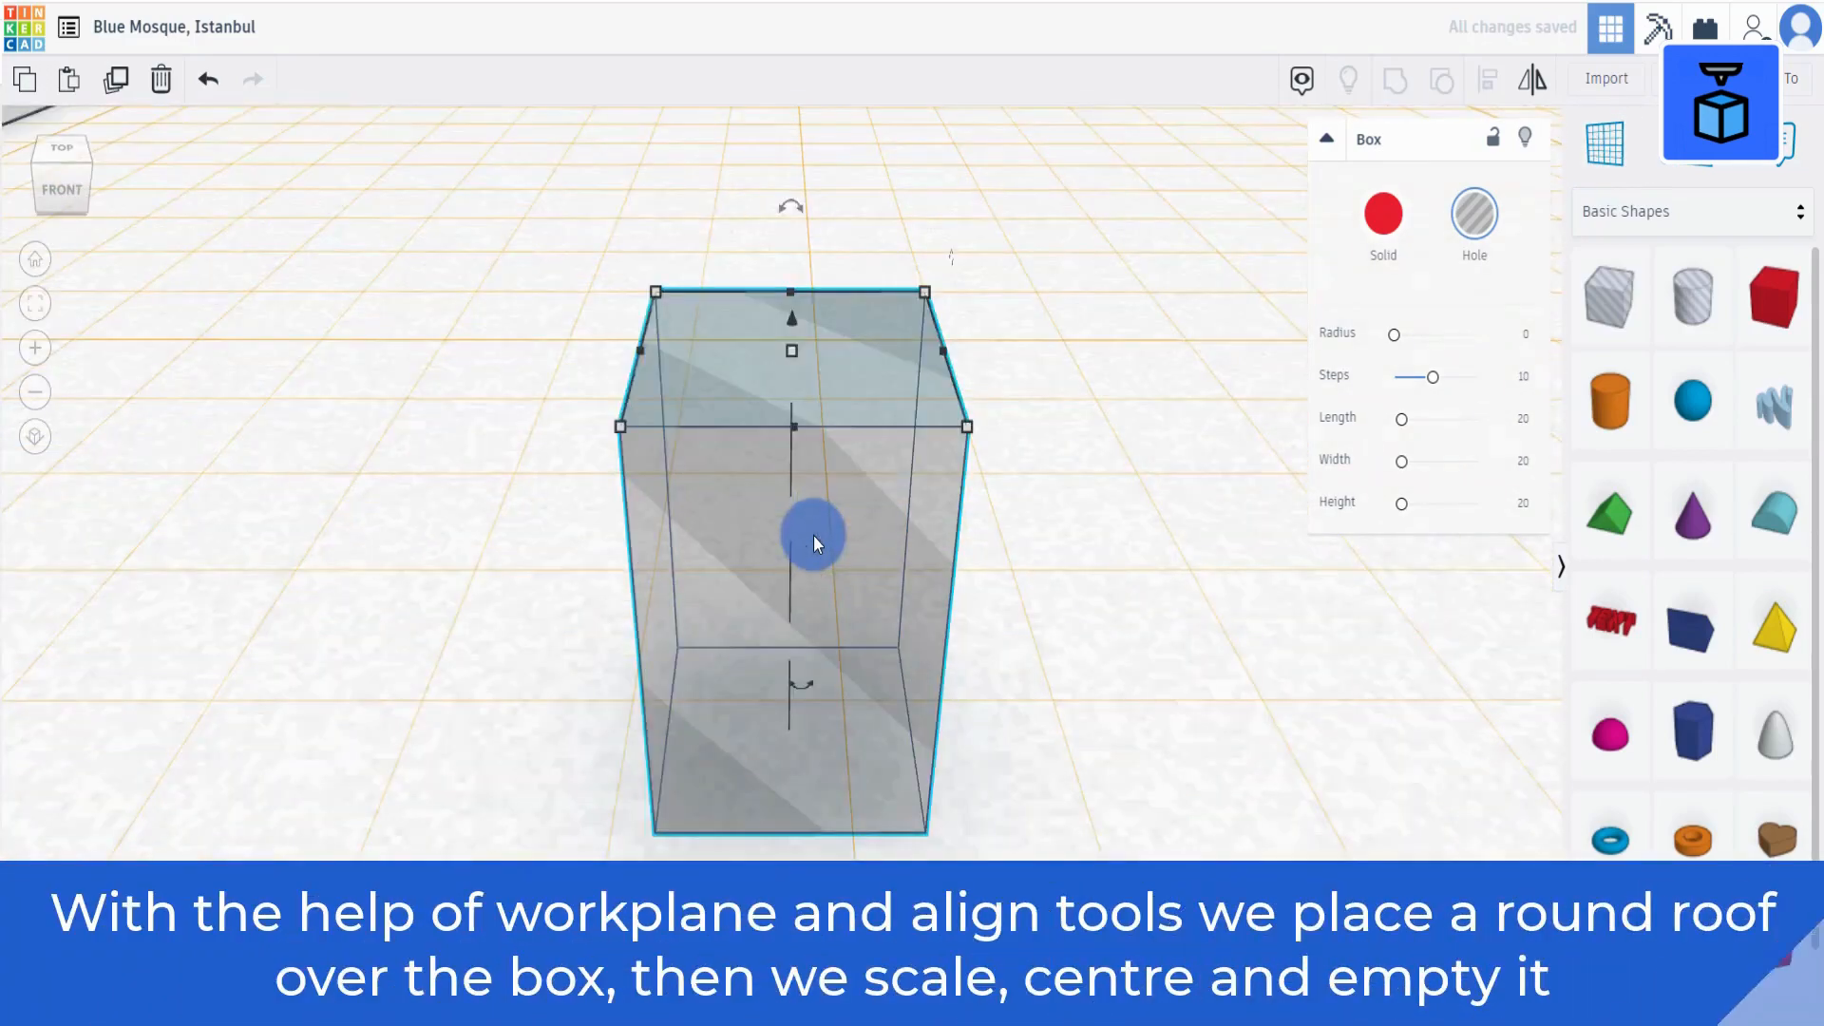
pyautogui.press('f')
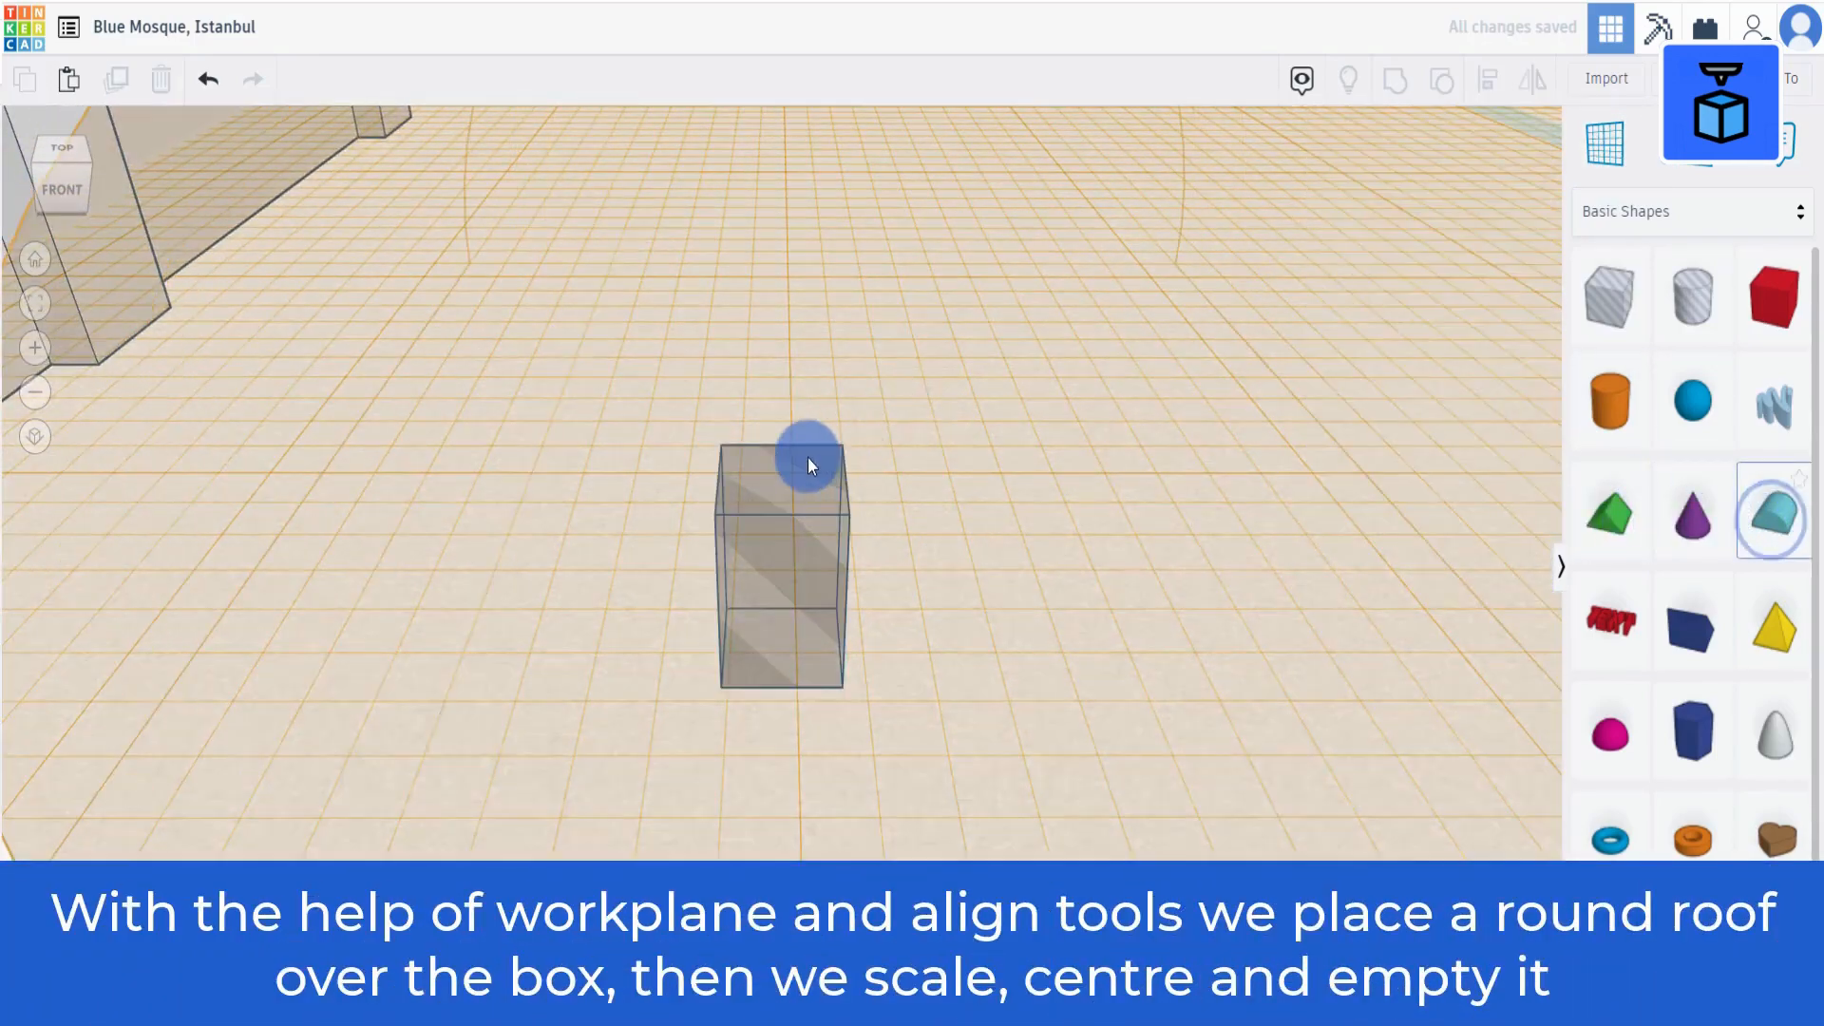
pyautogui.click(808, 458)
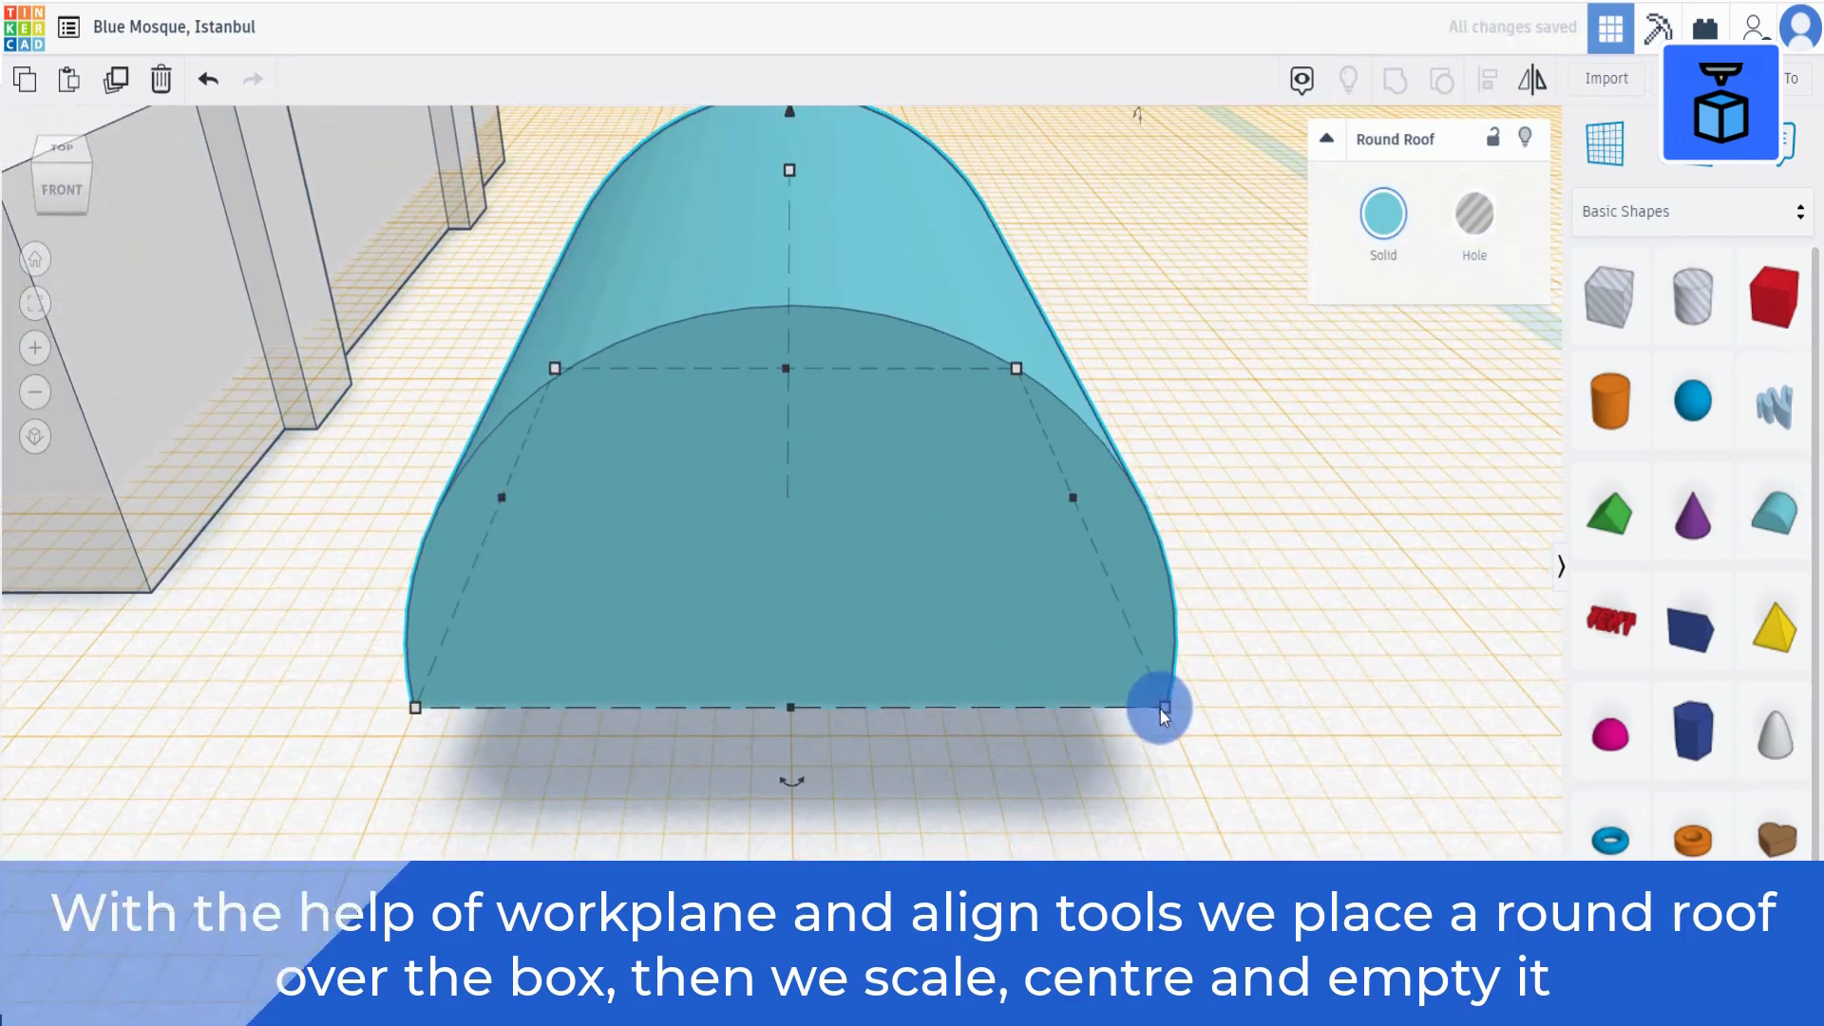
# Shrink the base of the round roof to 2.4 by 2.4 mm.
pyautogui.moveTo(1164, 707)
pyautogui.click(788, 862)
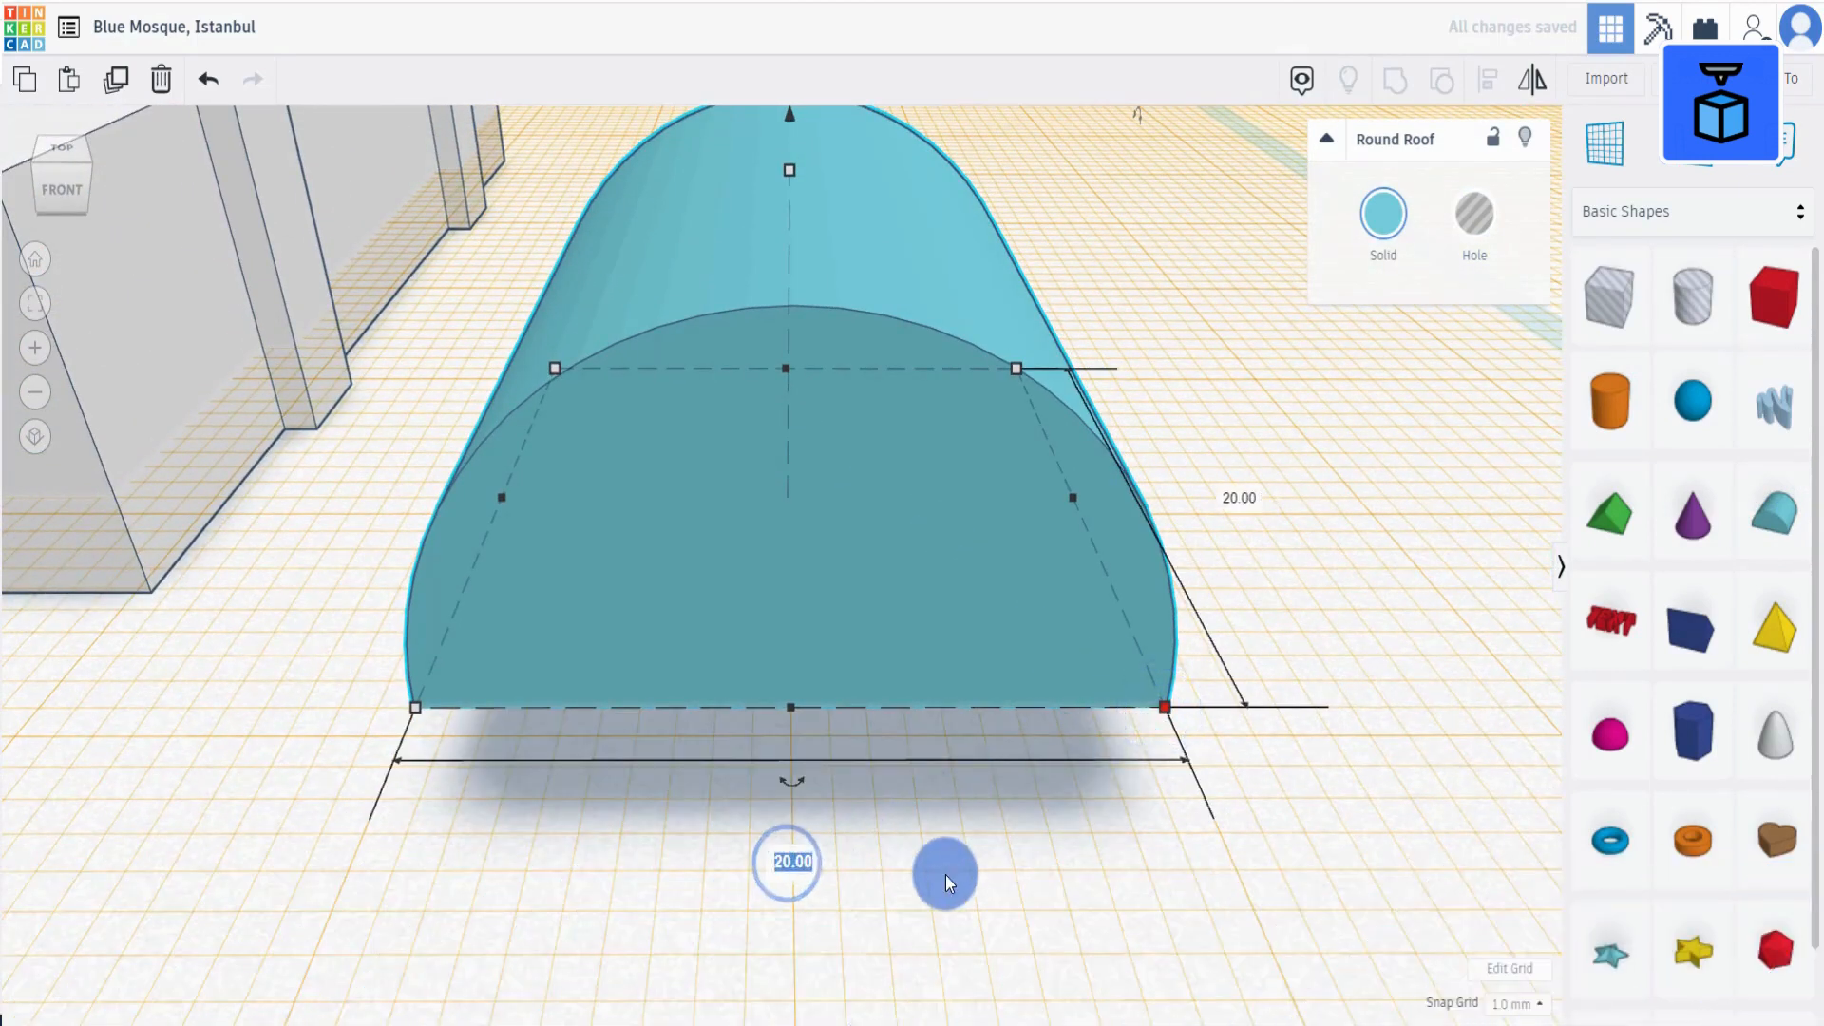
pyautogui.write('2.4')
pyautogui.press('Tab')
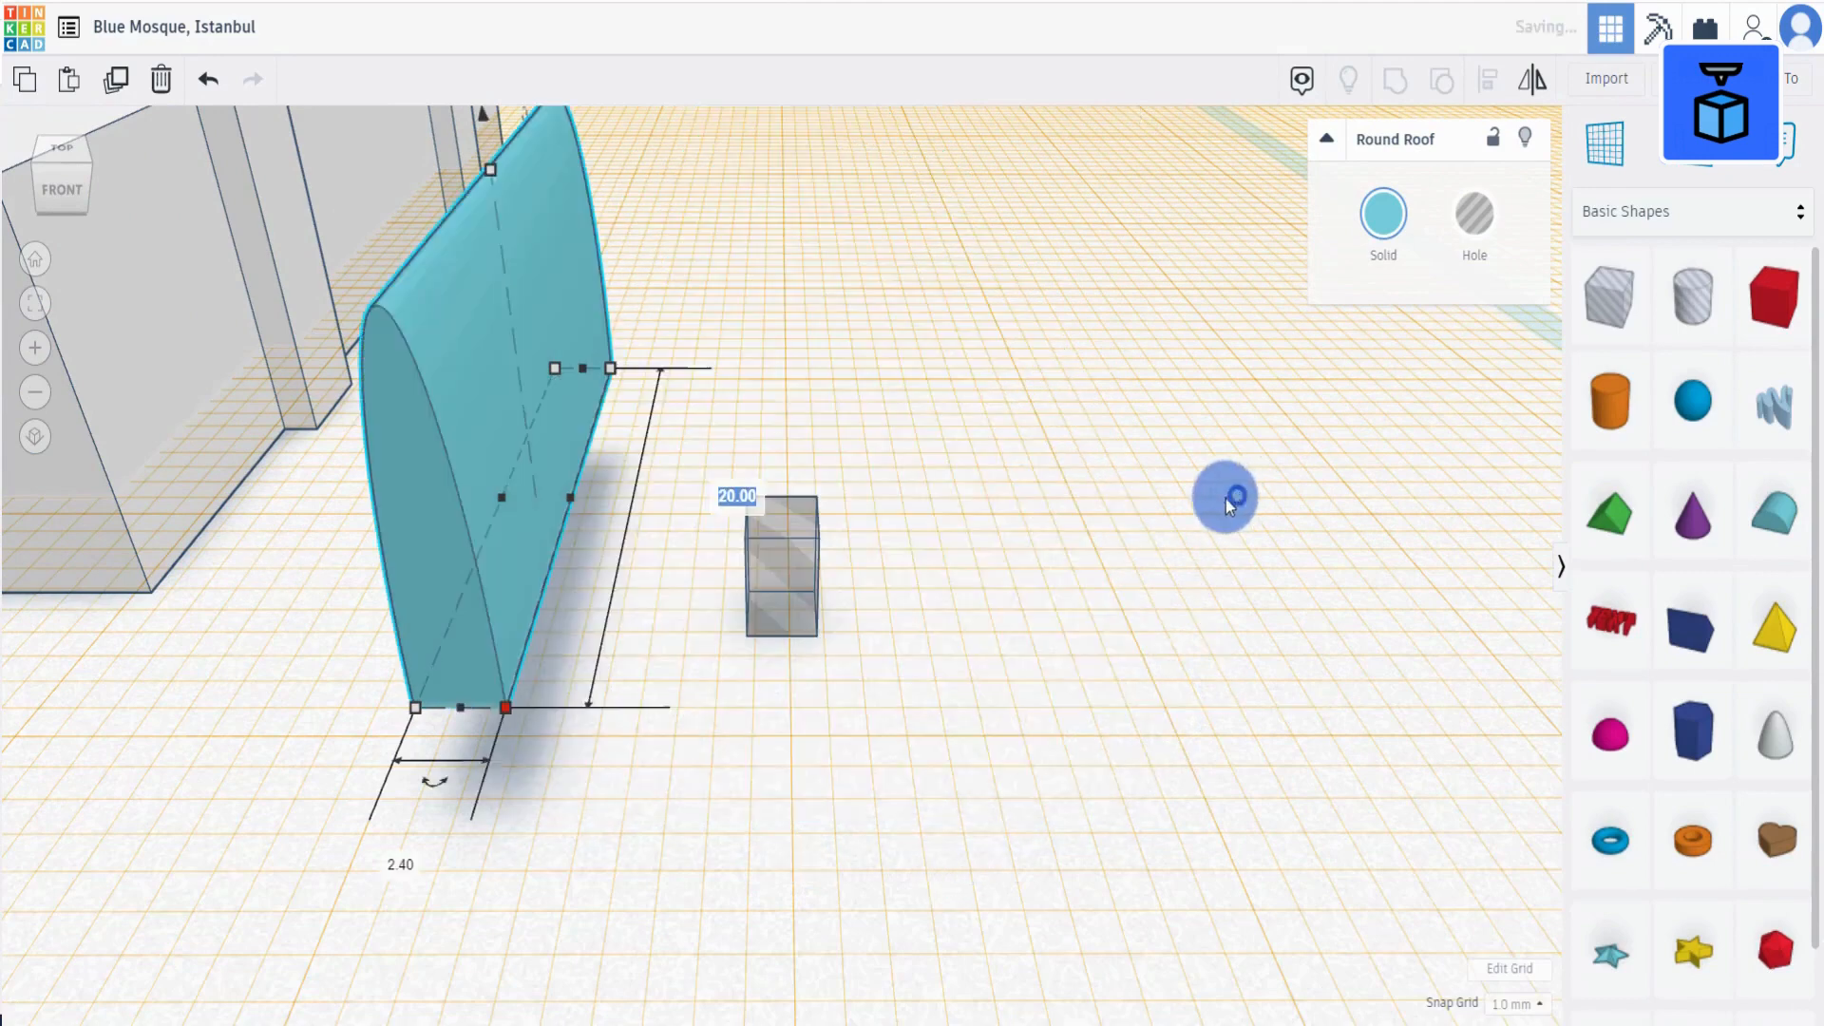
pyautogui.write('.4')
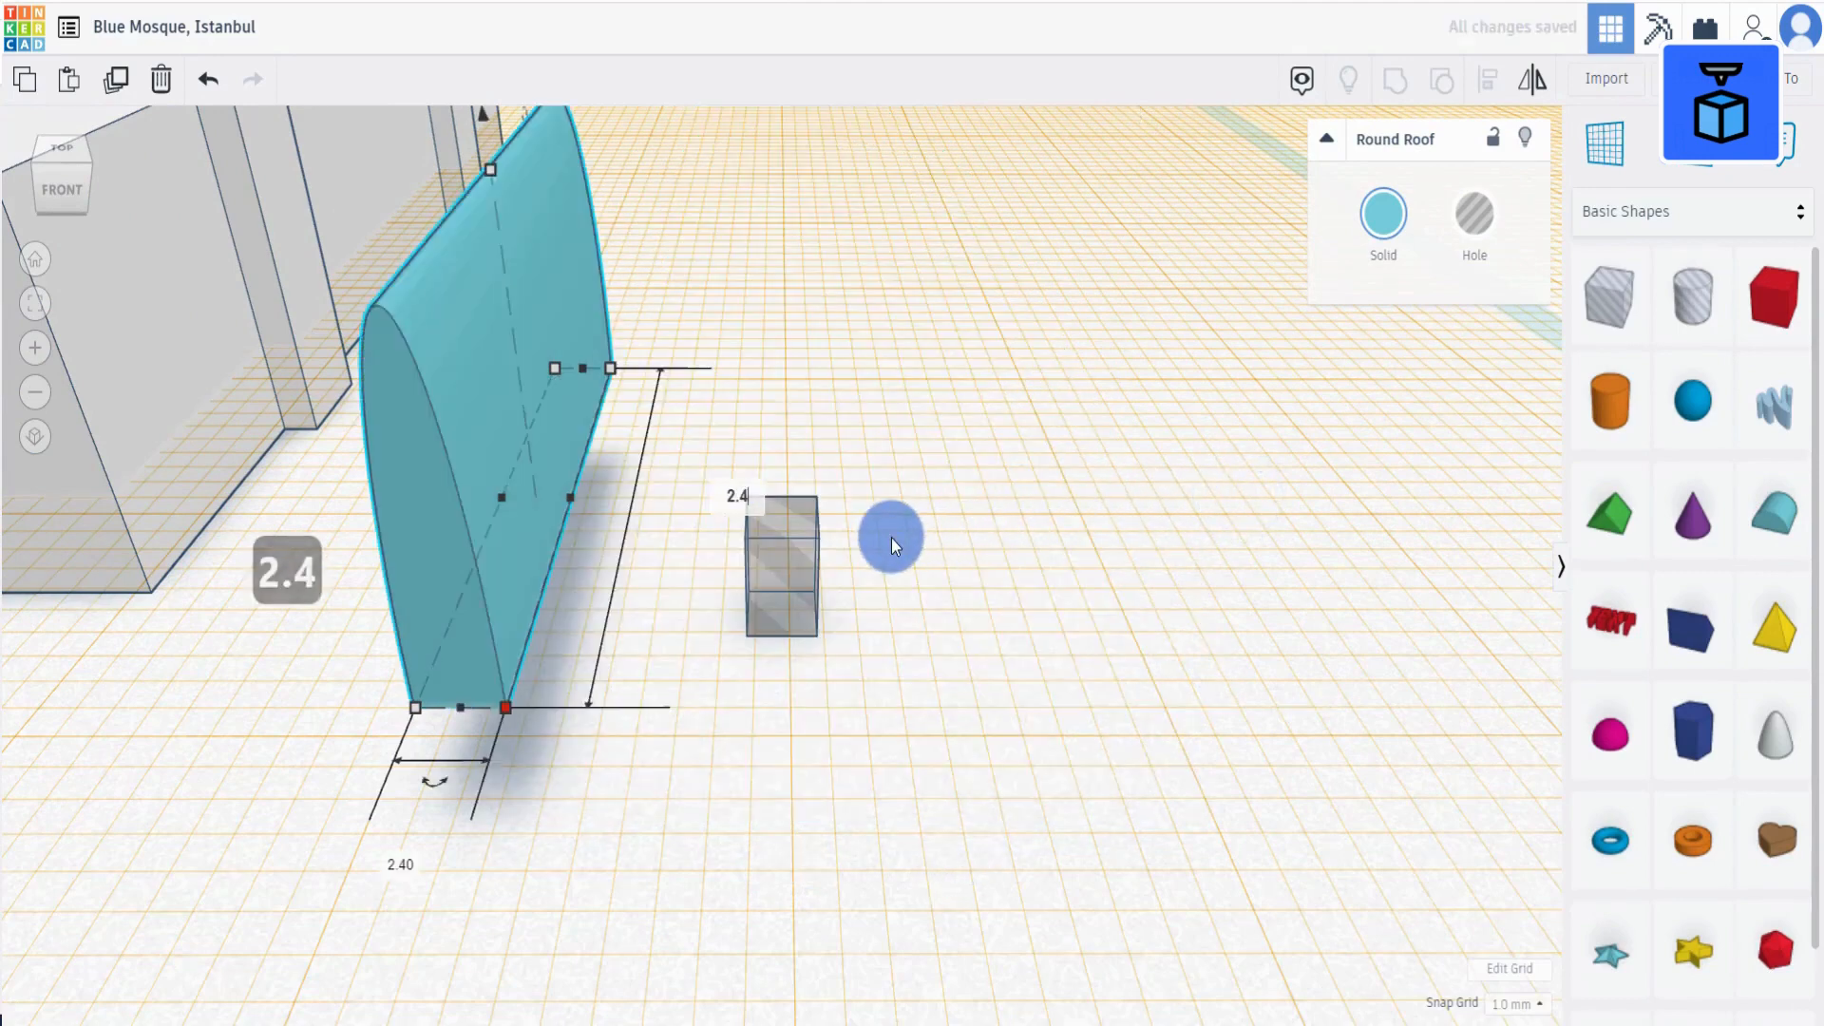
pyautogui.click(927, 562)
# Set the height of the round roof to 1.6 mm.
pyautogui.scroll(-2, 900, 534)
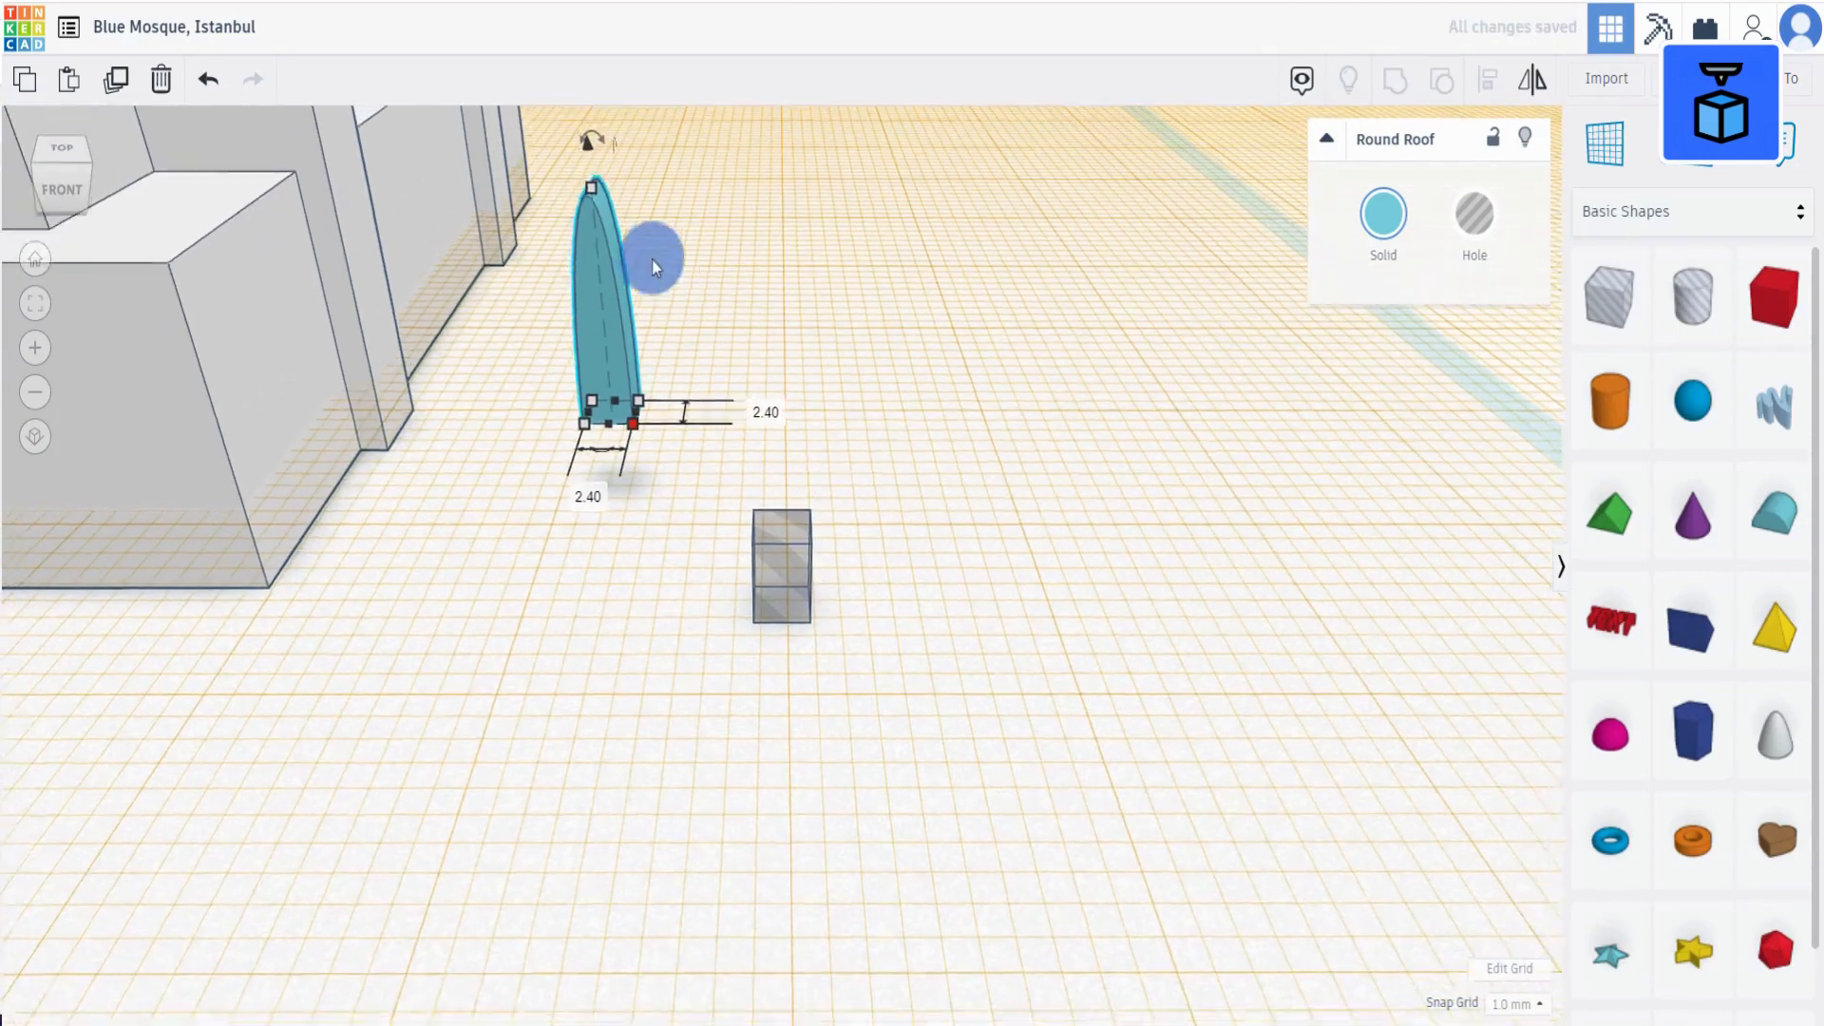
pyautogui.click(591, 191)
pyautogui.scroll(-3, 595, 195)
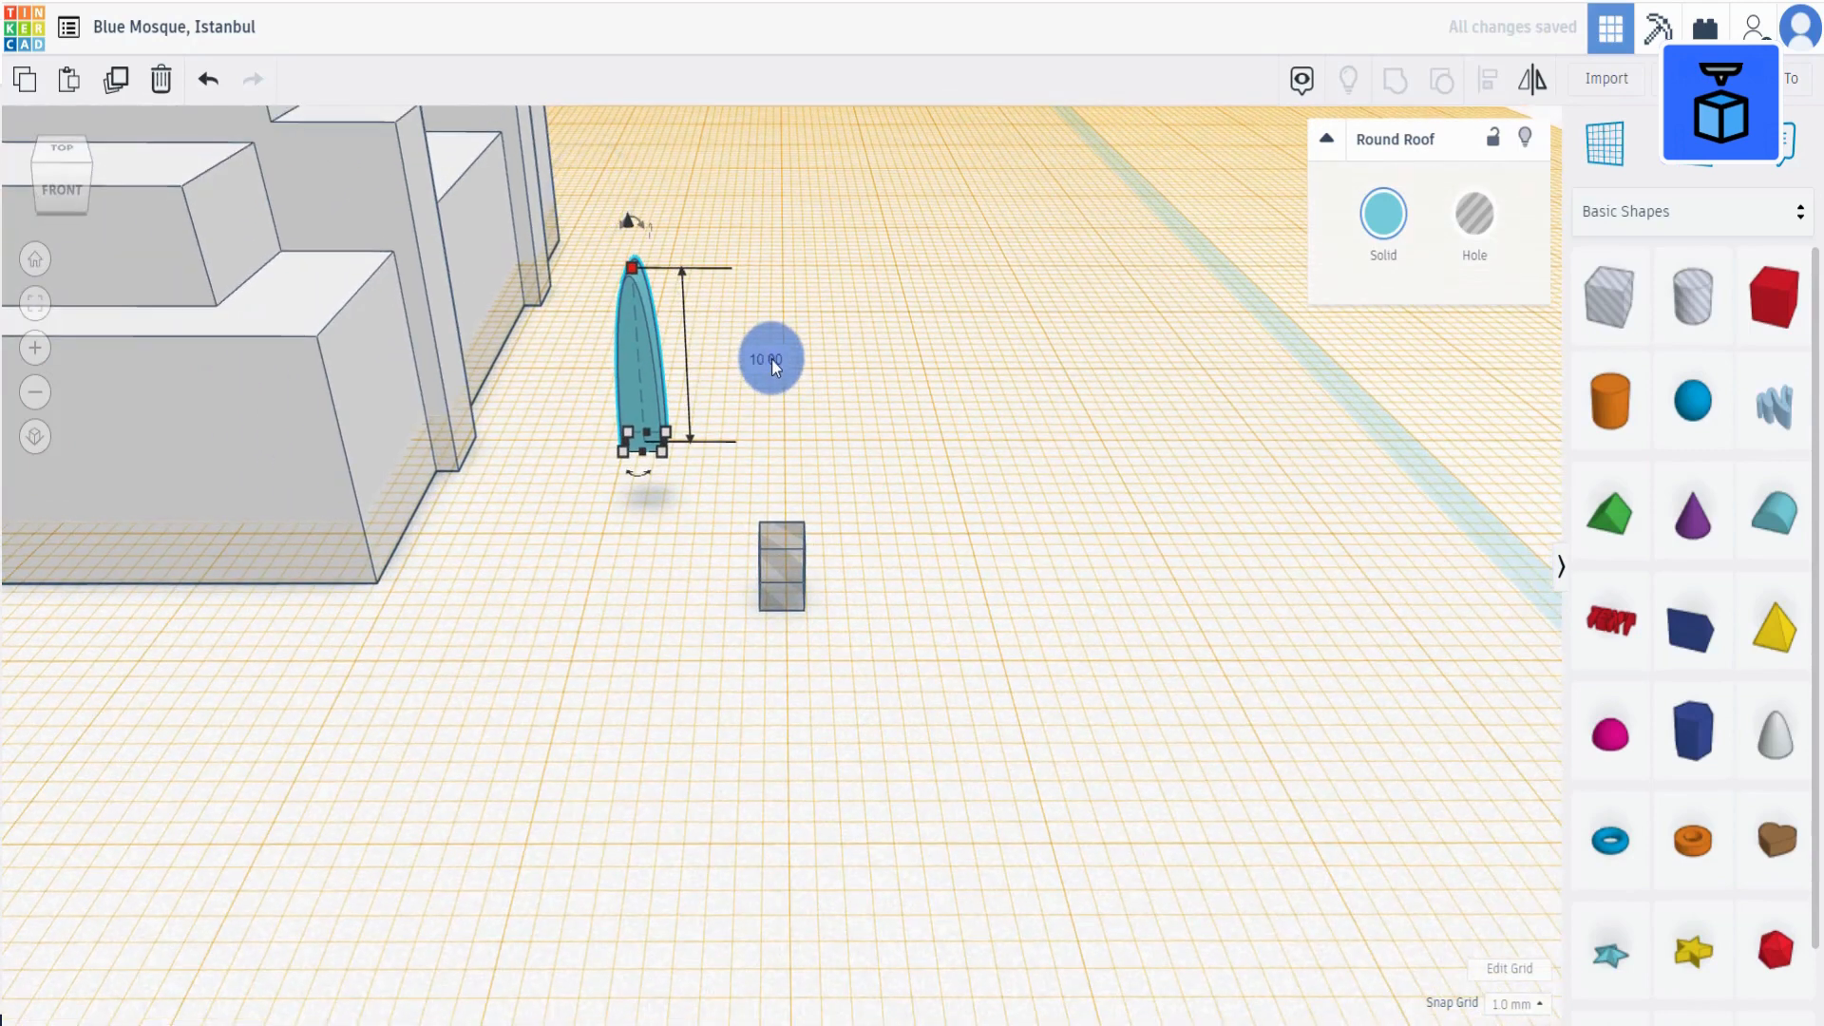
pyautogui.click(770, 359)
pyautogui.write('1.6')
pyautogui.click(1030, 457)
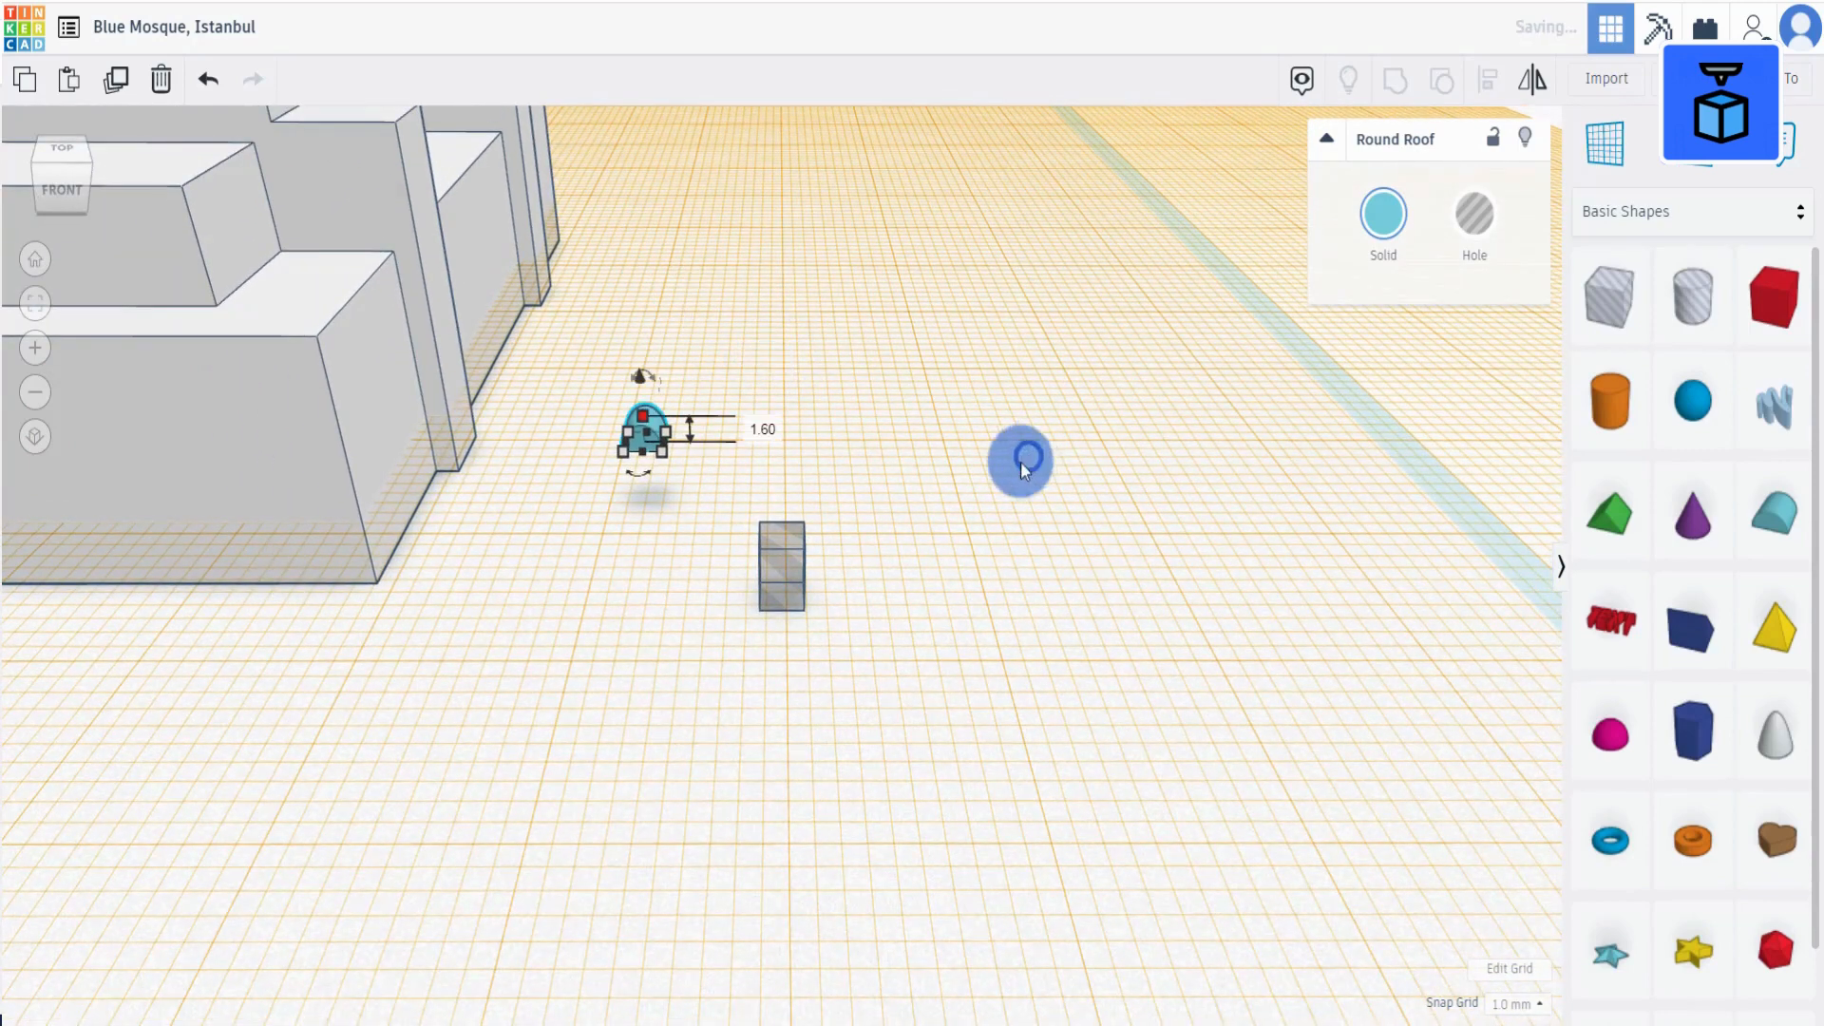
# Align the round roof with the hole box, centring the two in both horizontal directions so the roof caps the box.
pyautogui.moveTo(617, 701); pyautogui.dragTo(859, 361)
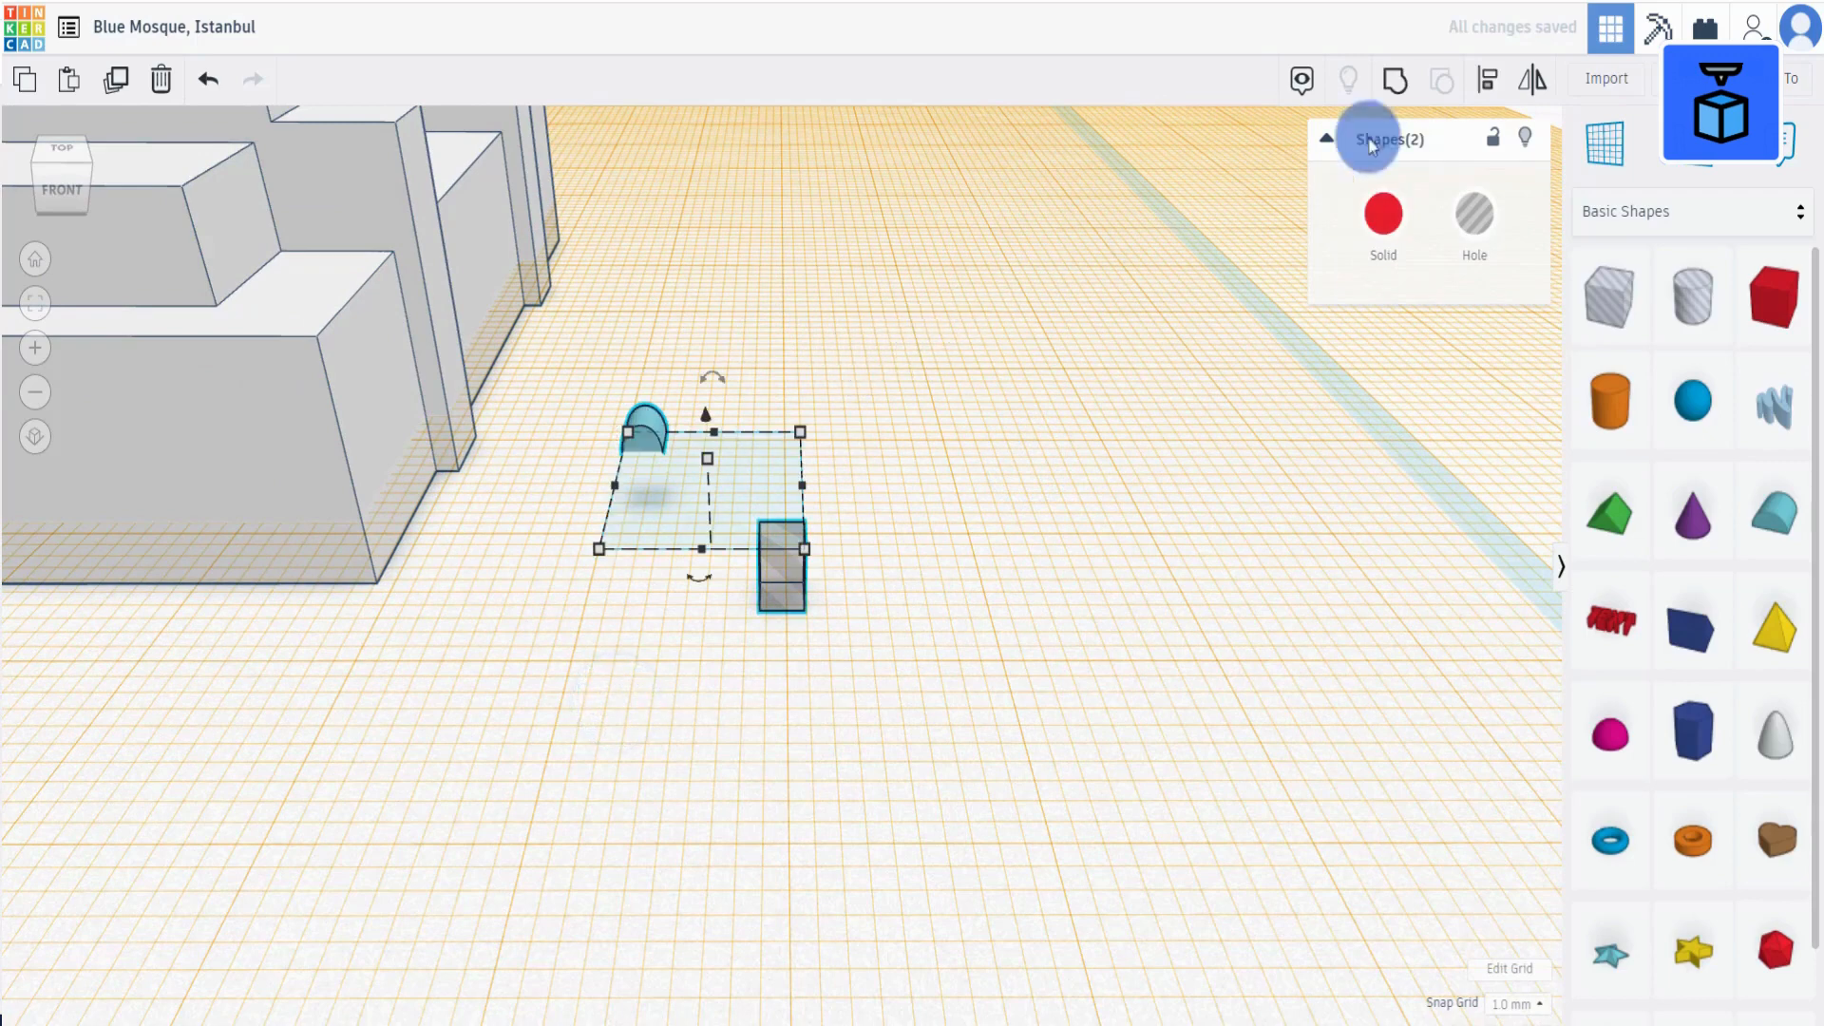
pyautogui.click(1487, 79)
pyautogui.click(700, 572)
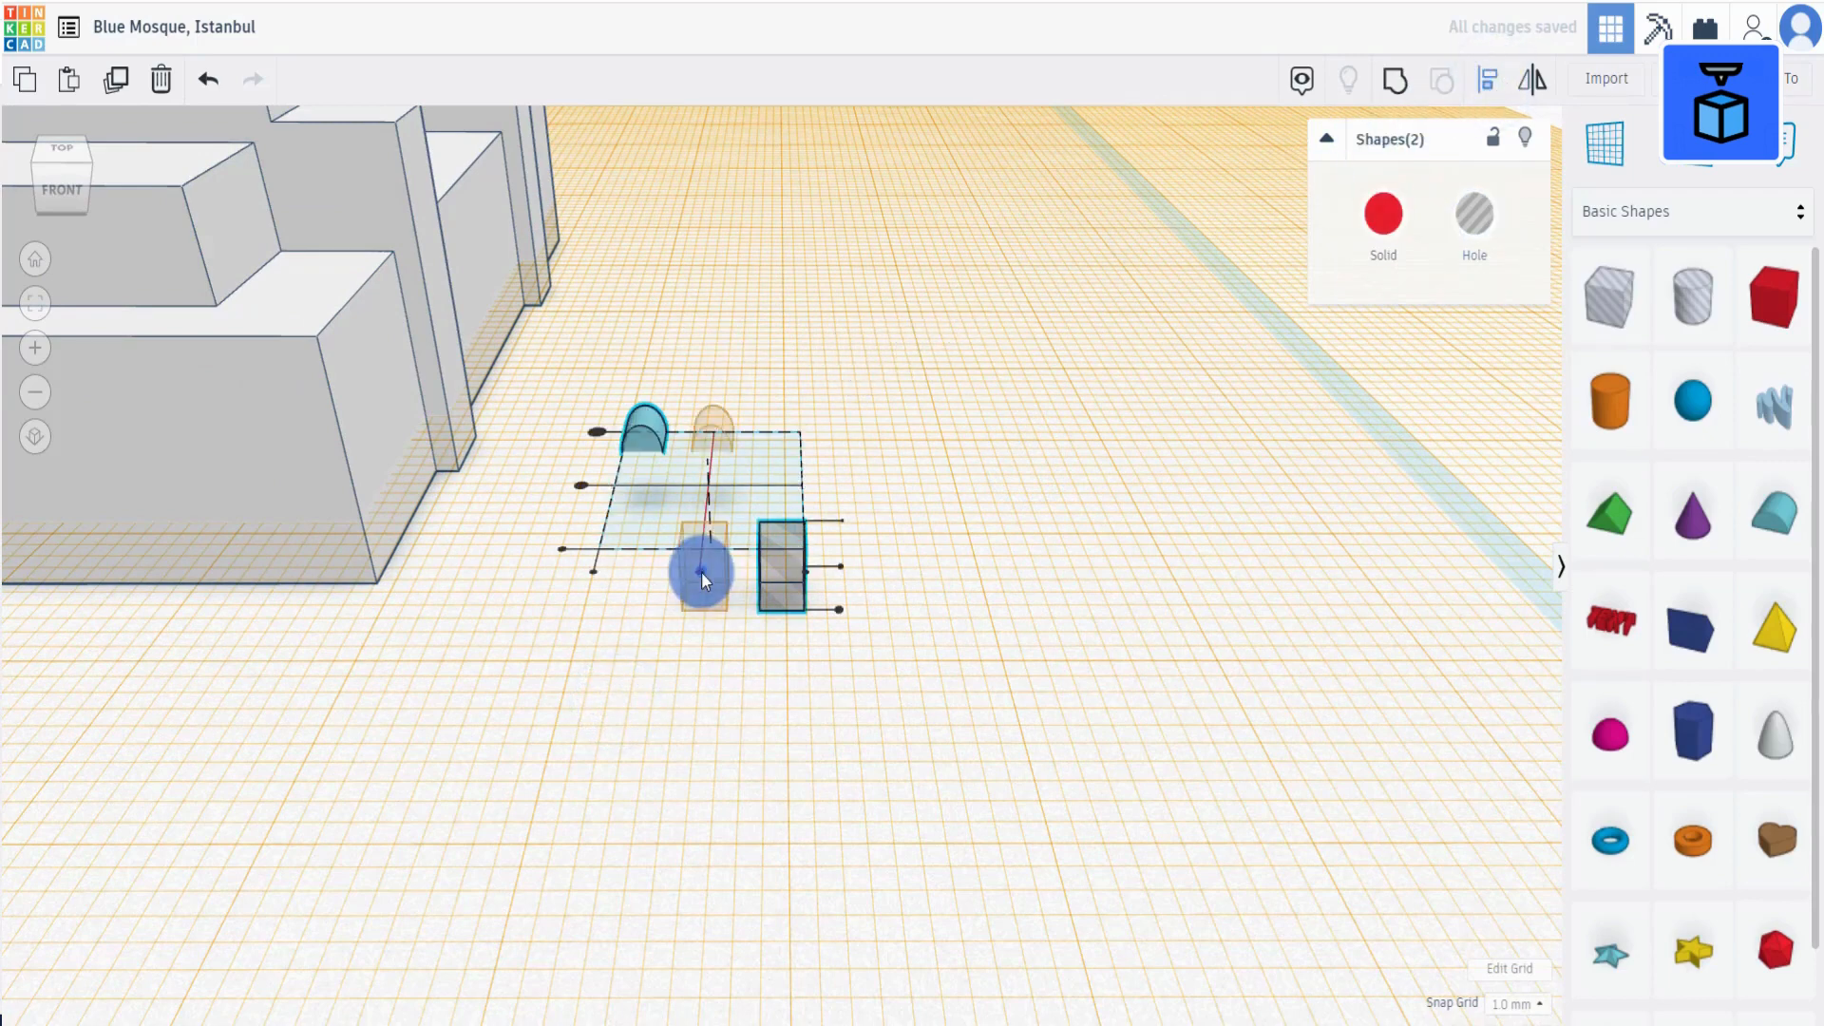
pyautogui.click(648, 482)
pyautogui.scroll(2, 868, 522)
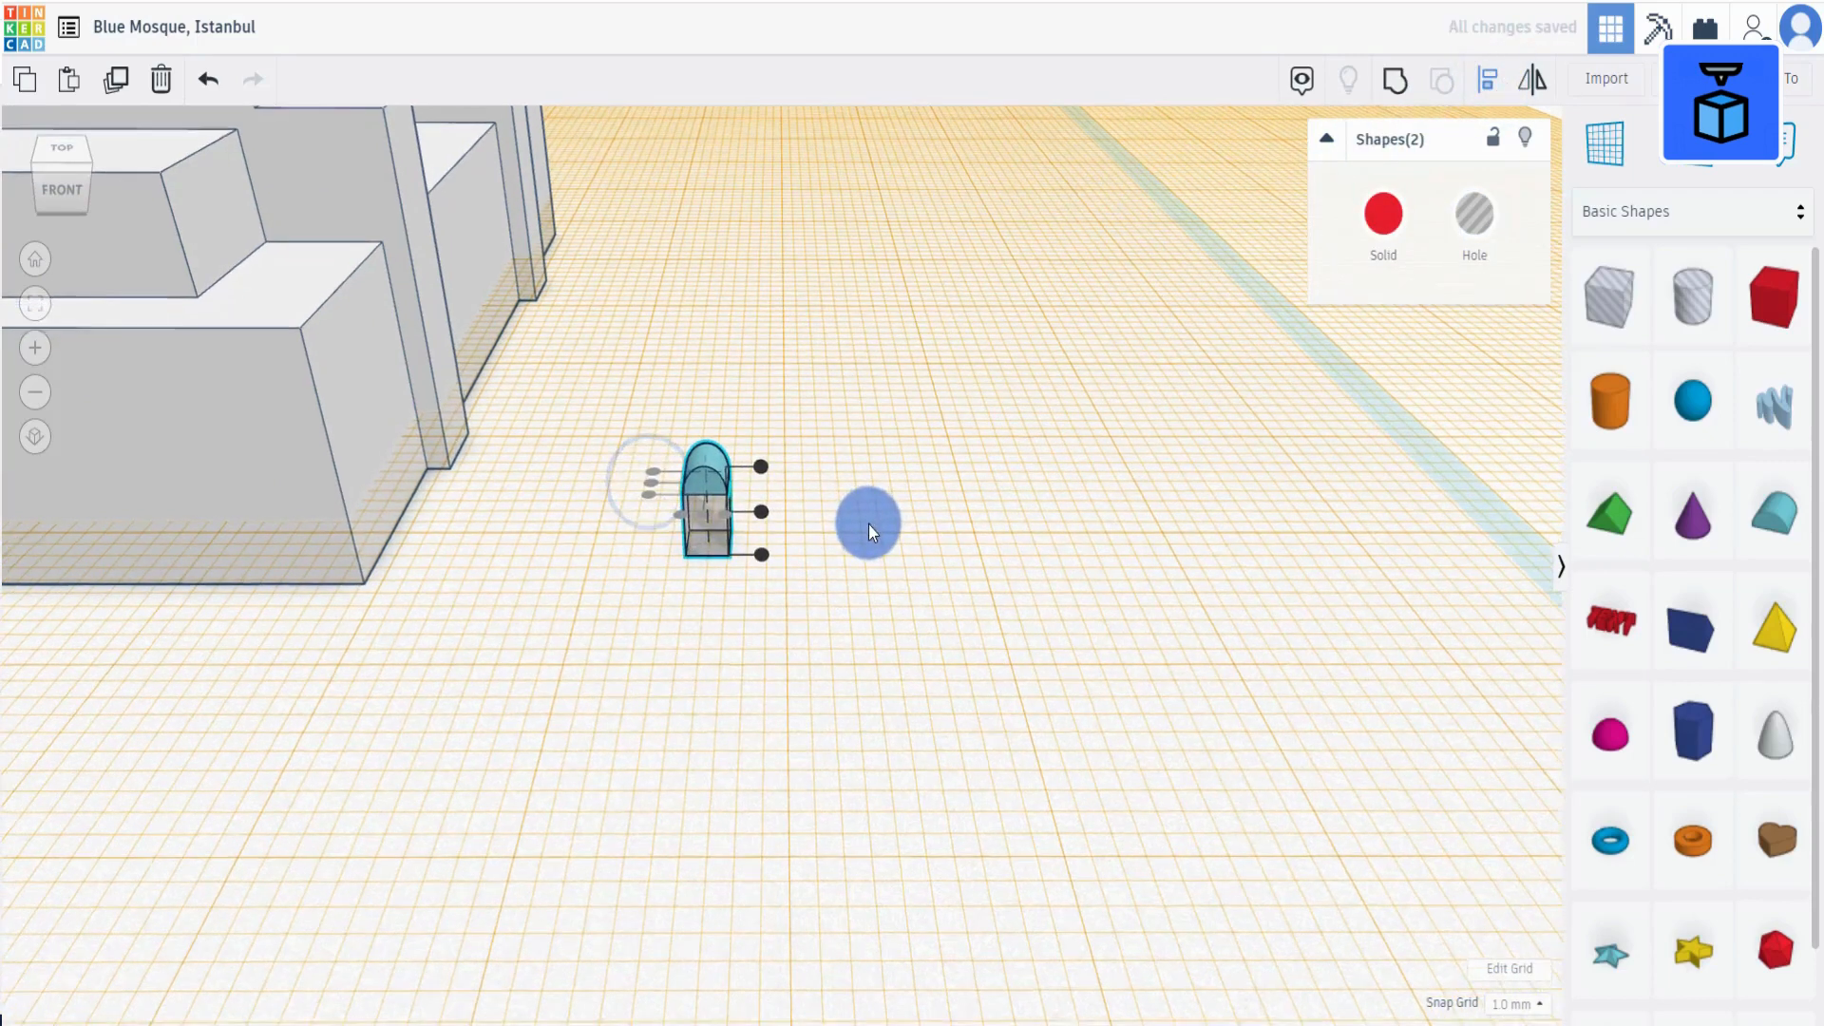
pyautogui.click(869, 522)
# Turn the round roof into a hole and group it with the hole box into one arched window hole.
pyautogui.click(680, 450)
pyautogui.click(1474, 213)
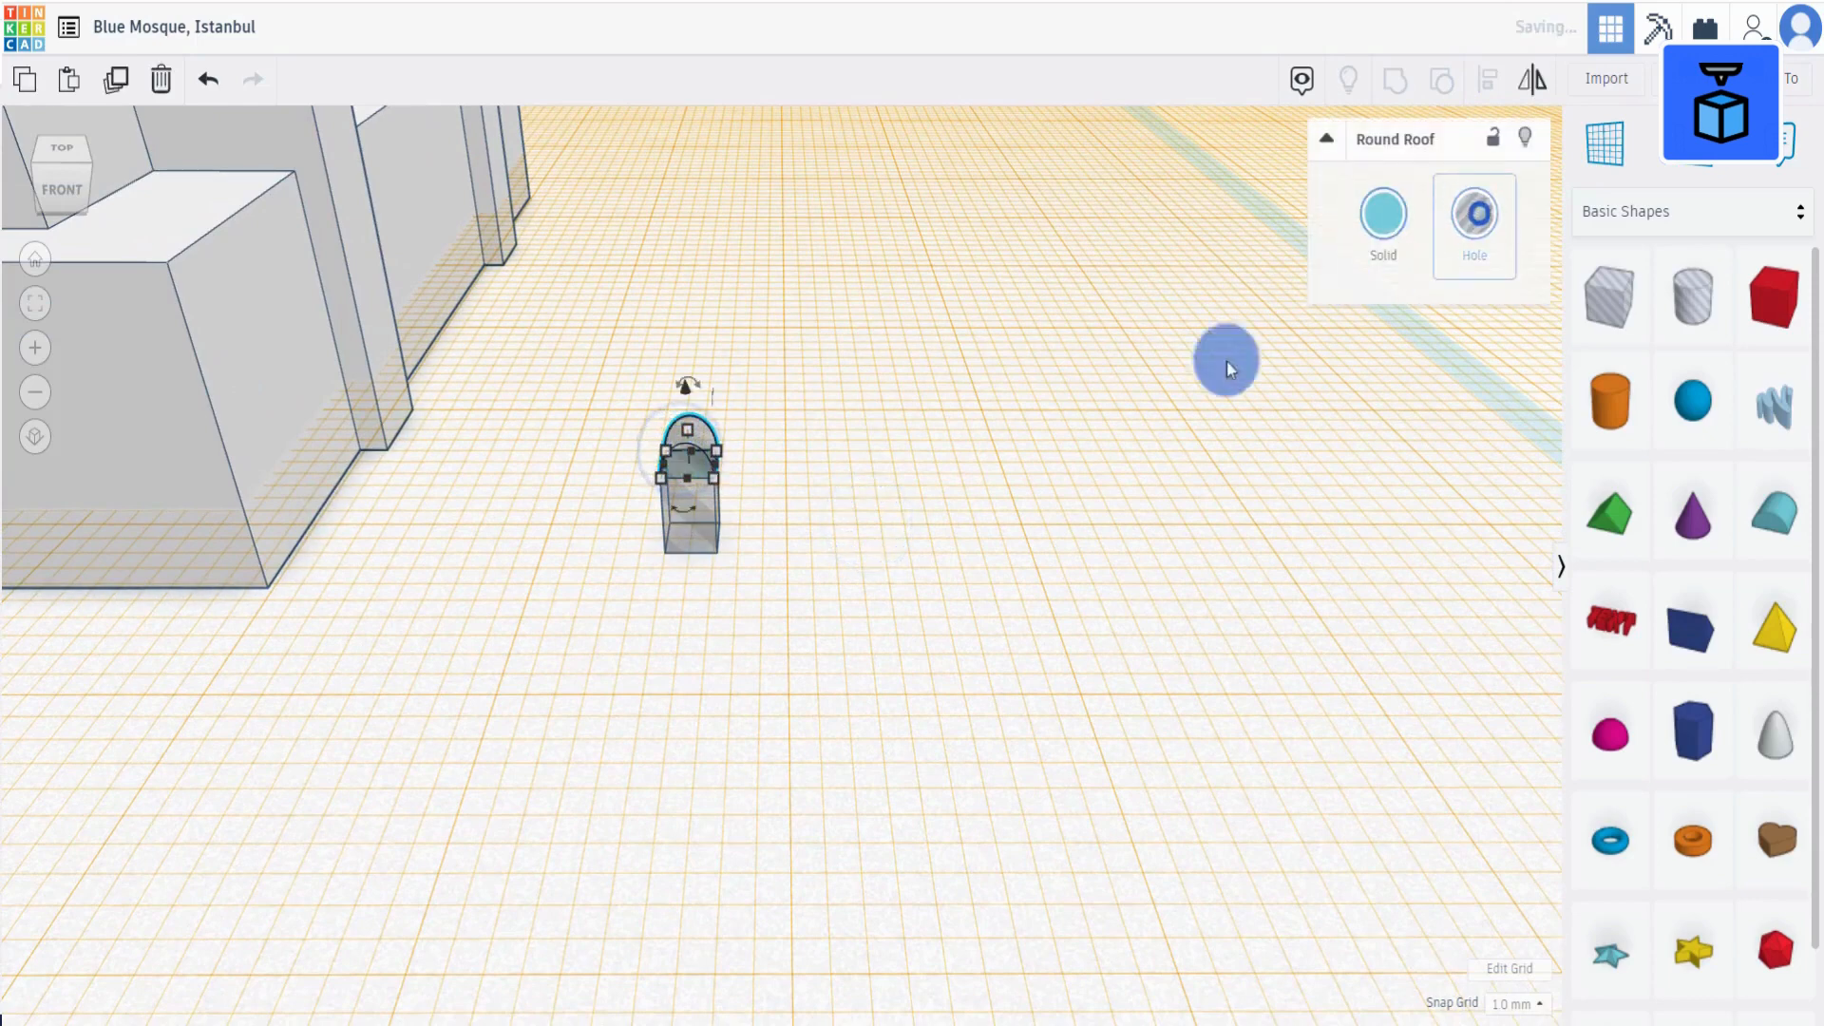
pyautogui.click(1128, 415)
pyautogui.moveTo(639, 578); pyautogui.dragTo(840, 344)
pyautogui.moveTo(841, 343)
pyautogui.mouseDown(button='right')
pyautogui.moveTo(862, 310)
pyautogui.moveTo(839, 319)
pyautogui.mouseUp(button='right')
pyautogui.click(1394, 85)
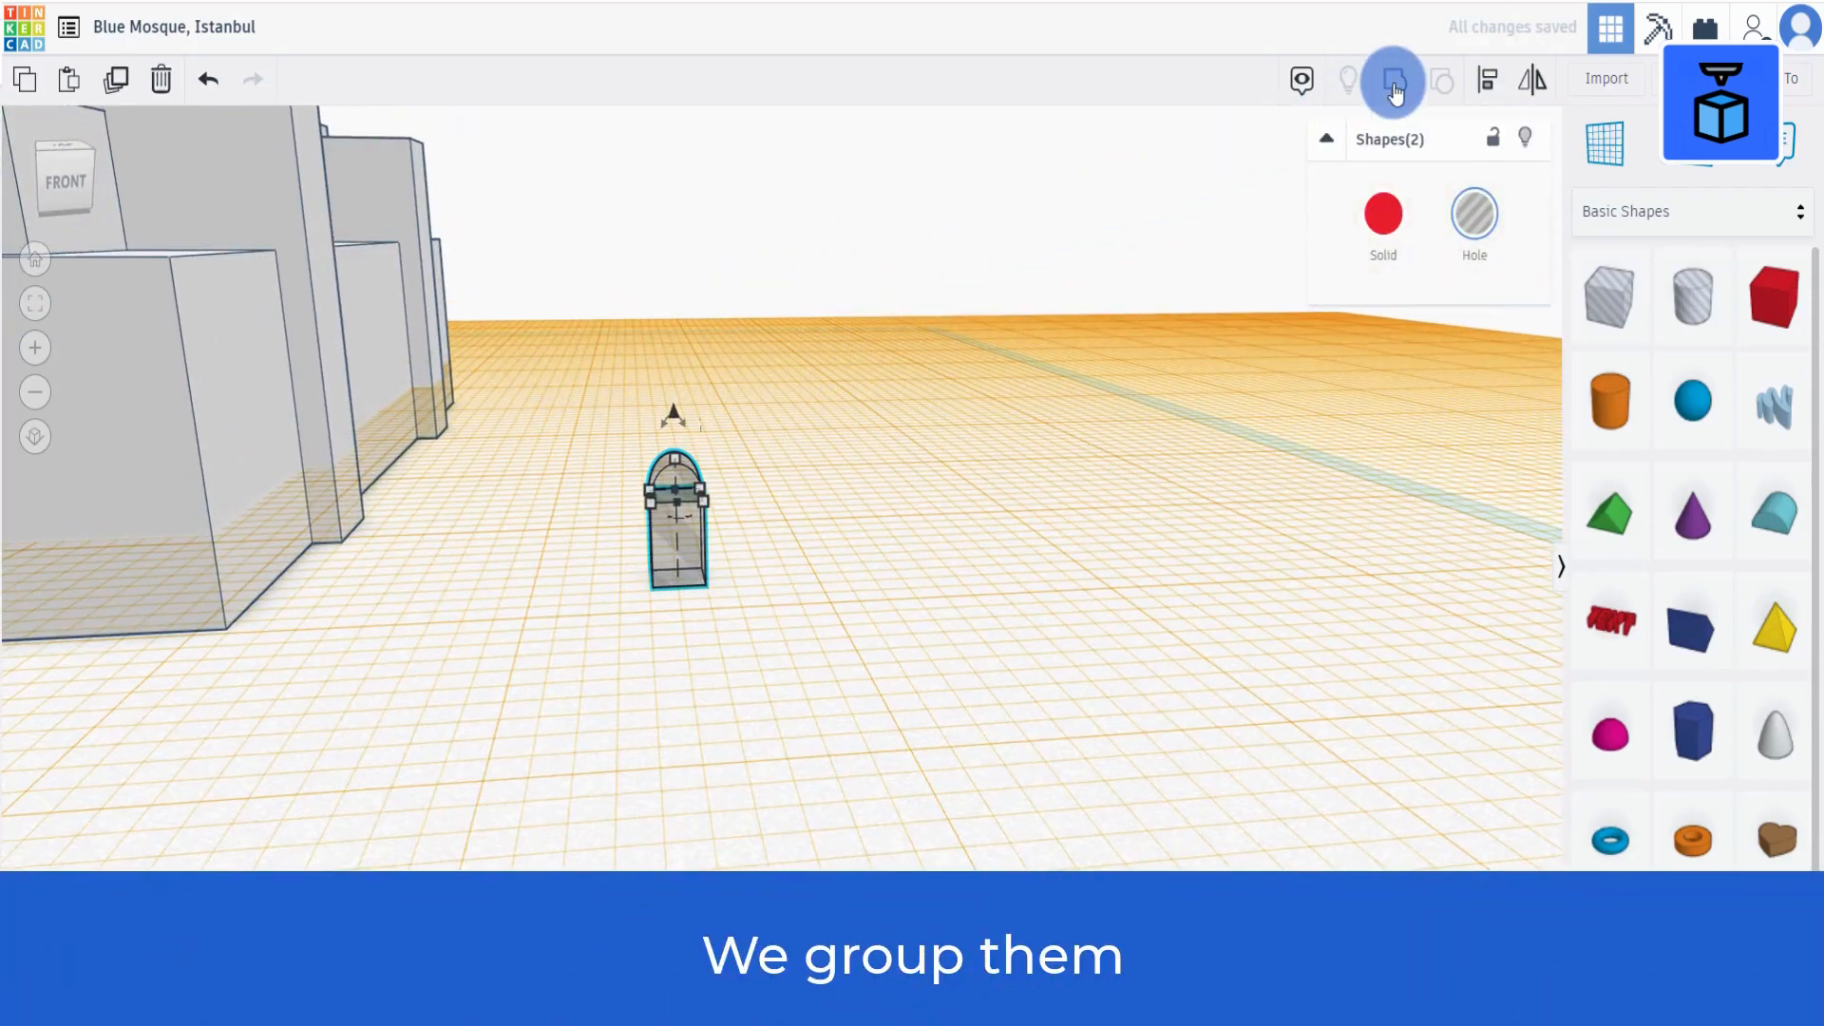
# Restore the workplane to the base grid and raise the arched window hole to 33 mm above it.
pyautogui.click(1603, 143)
pyautogui.click(818, 806)
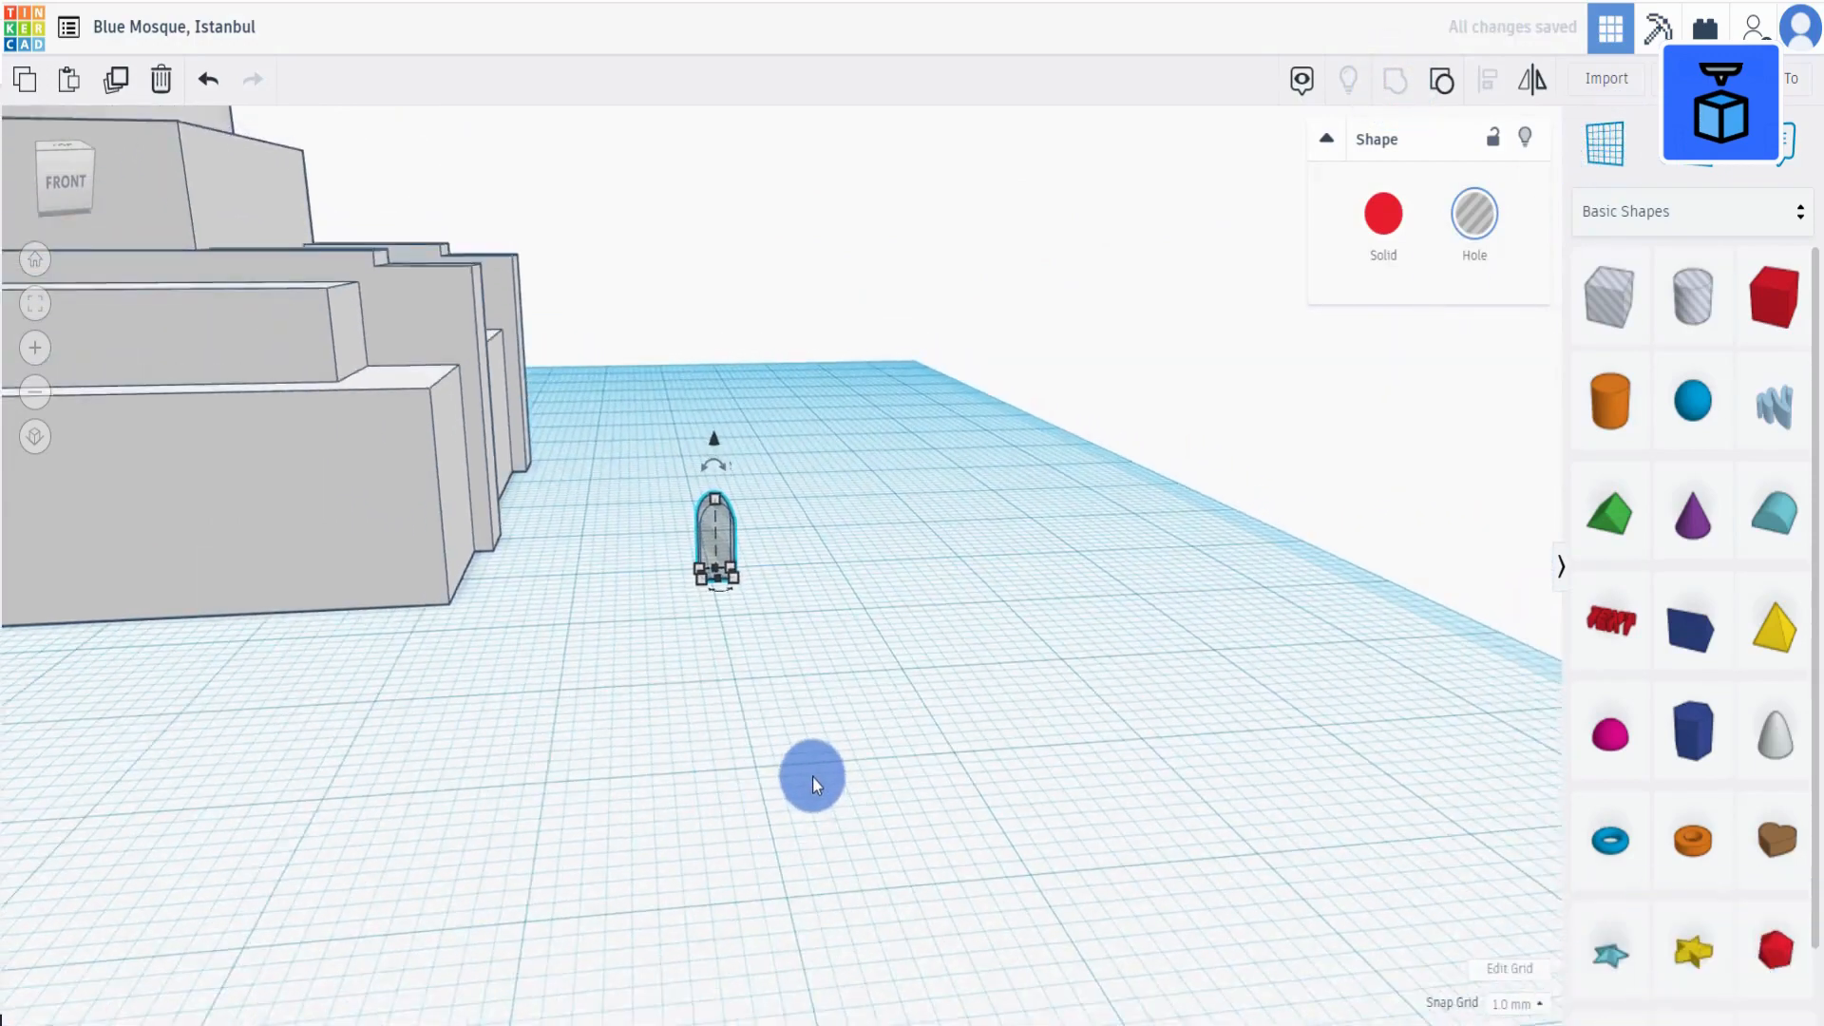
pyautogui.moveTo(727, 452); pyautogui.dragTo(714, 131)
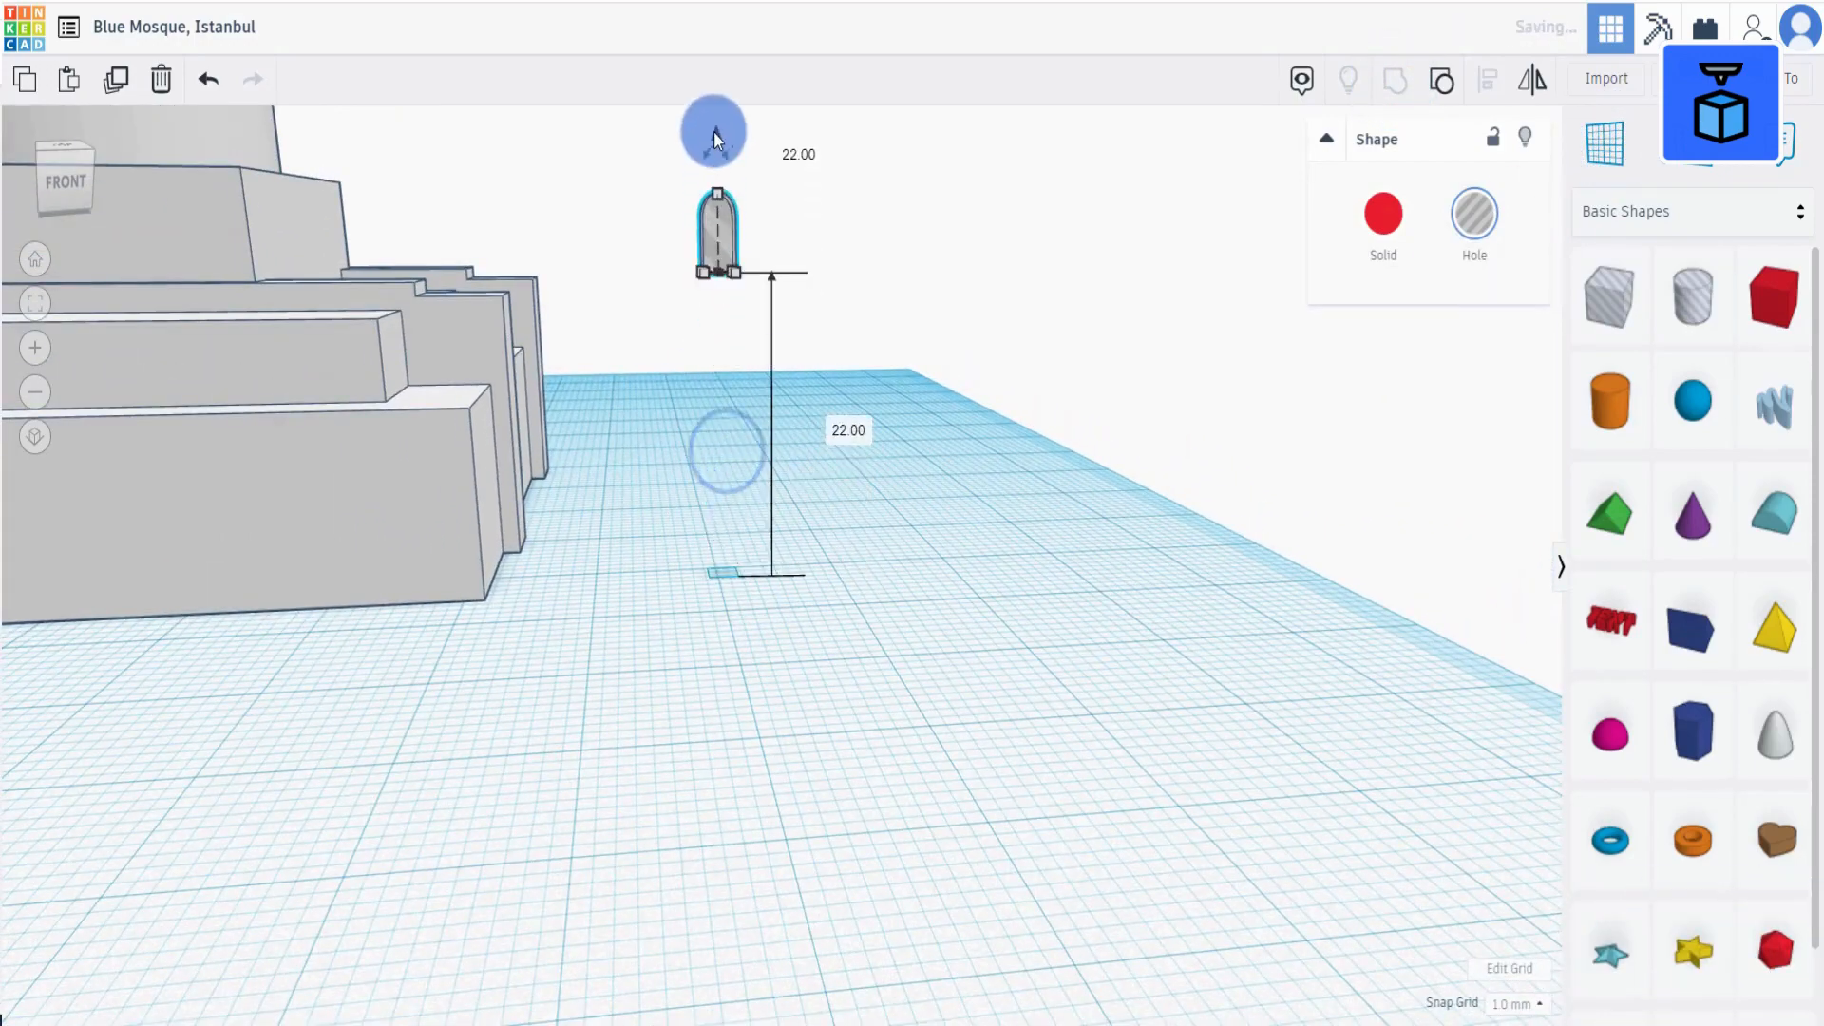
pyautogui.scroll(-5, 714, 133)
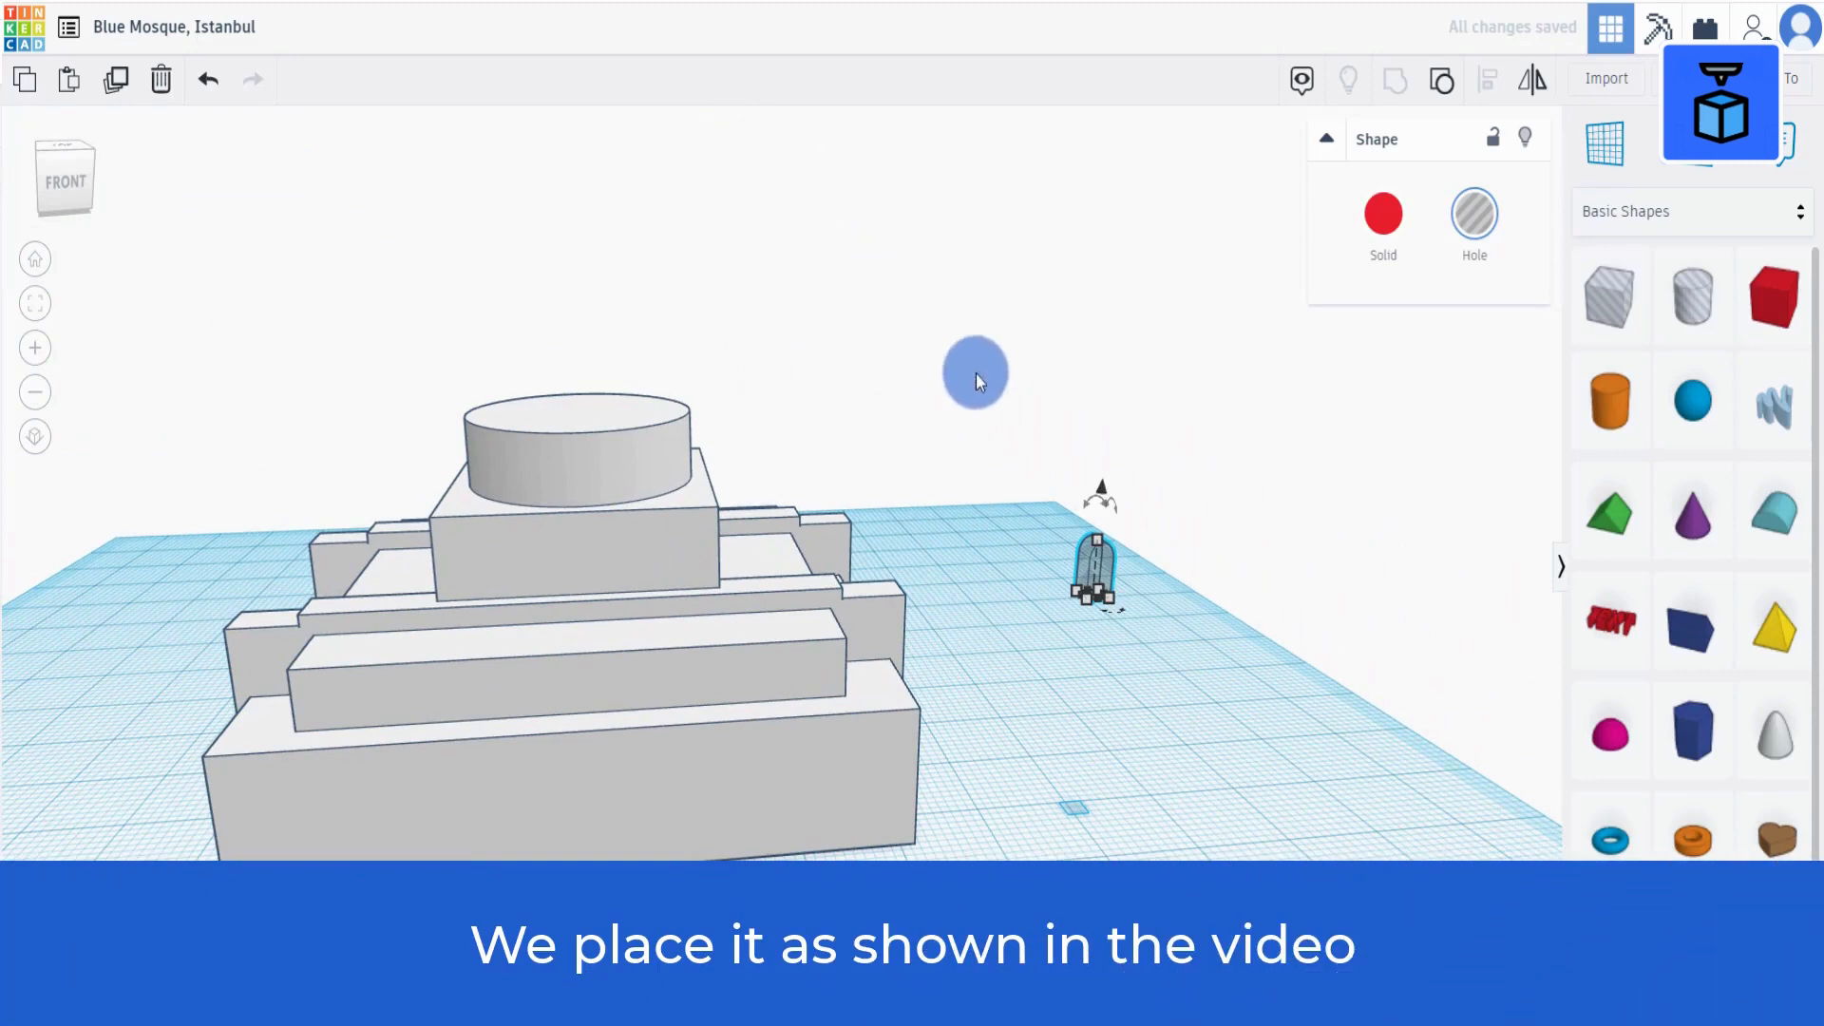
pyautogui.moveTo(1098, 488); pyautogui.dragTo(1105, 372)
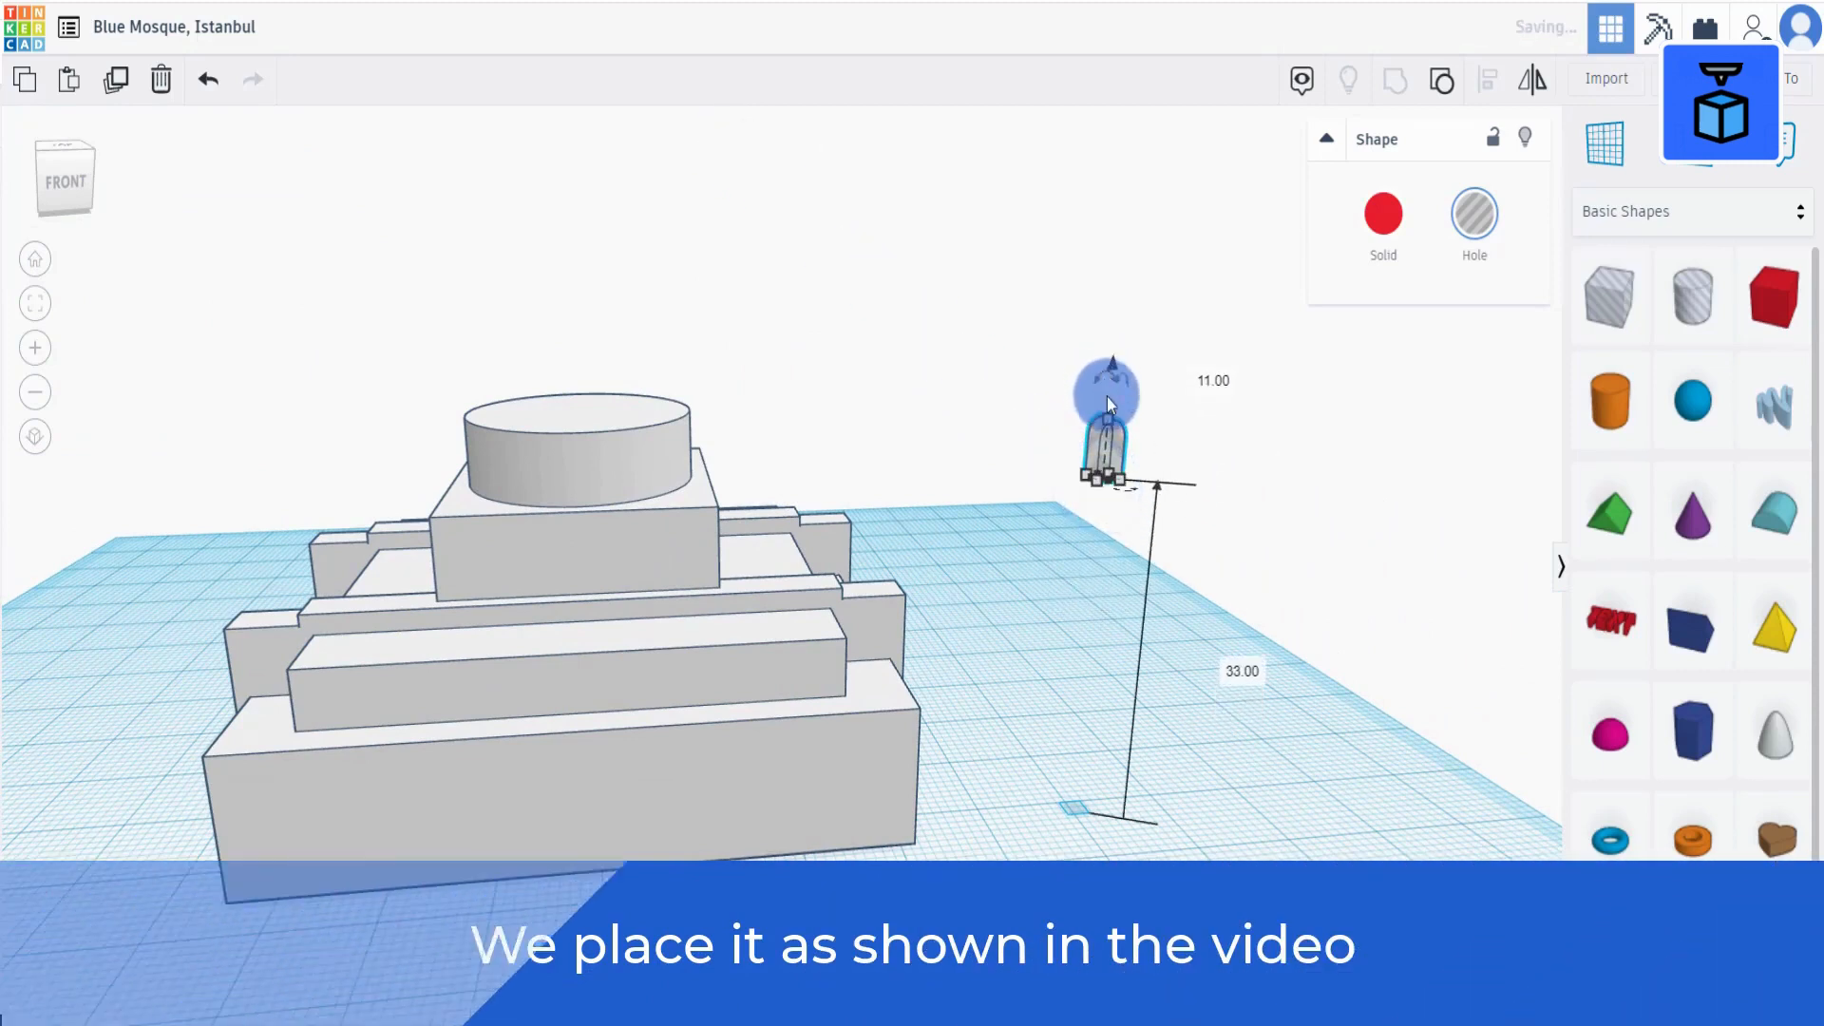
# Move the arched hole into the front of the round drum atop the building and lower it by 2 mm.
pyautogui.moveTo(1115, 449); pyautogui.dragTo(574, 442)
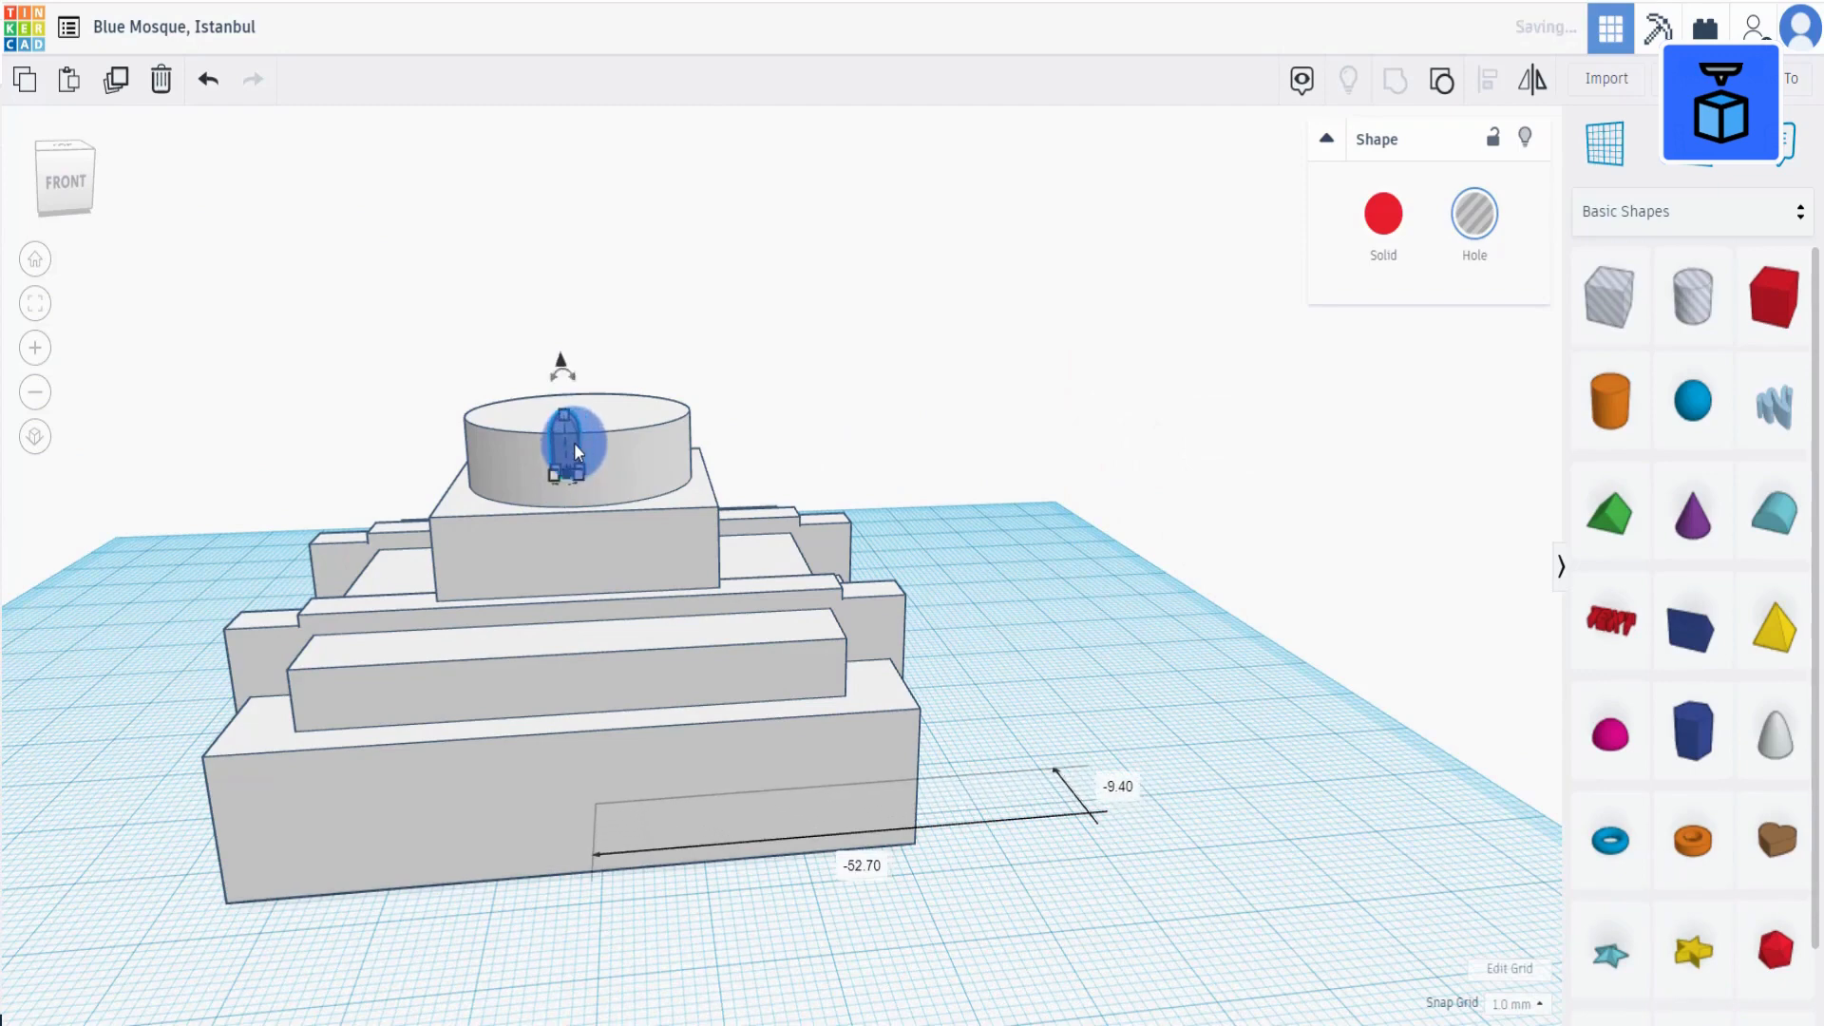
pyautogui.scroll(1, 574, 443)
pyautogui.press('f')
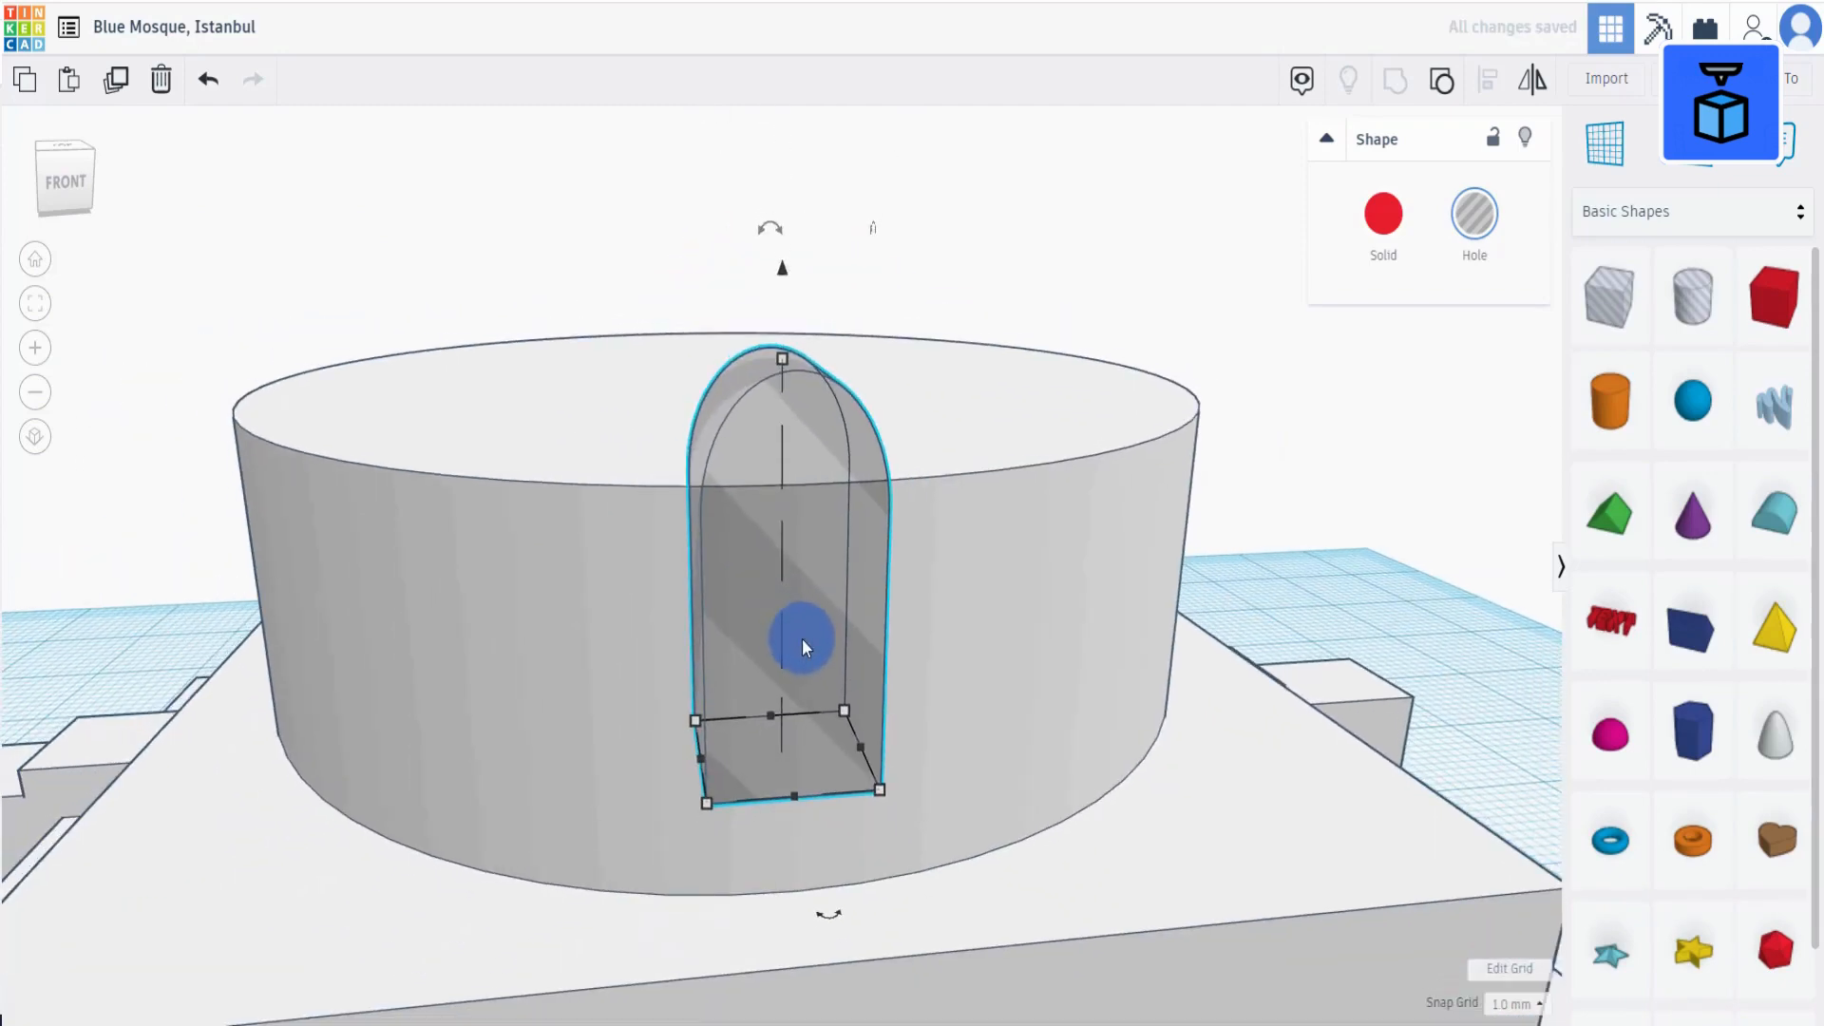
pyautogui.moveTo(801, 617)
pyautogui.mouseDown()
pyautogui.moveTo(828, 593)
pyautogui.moveTo(813, 585)
pyautogui.mouseUp()
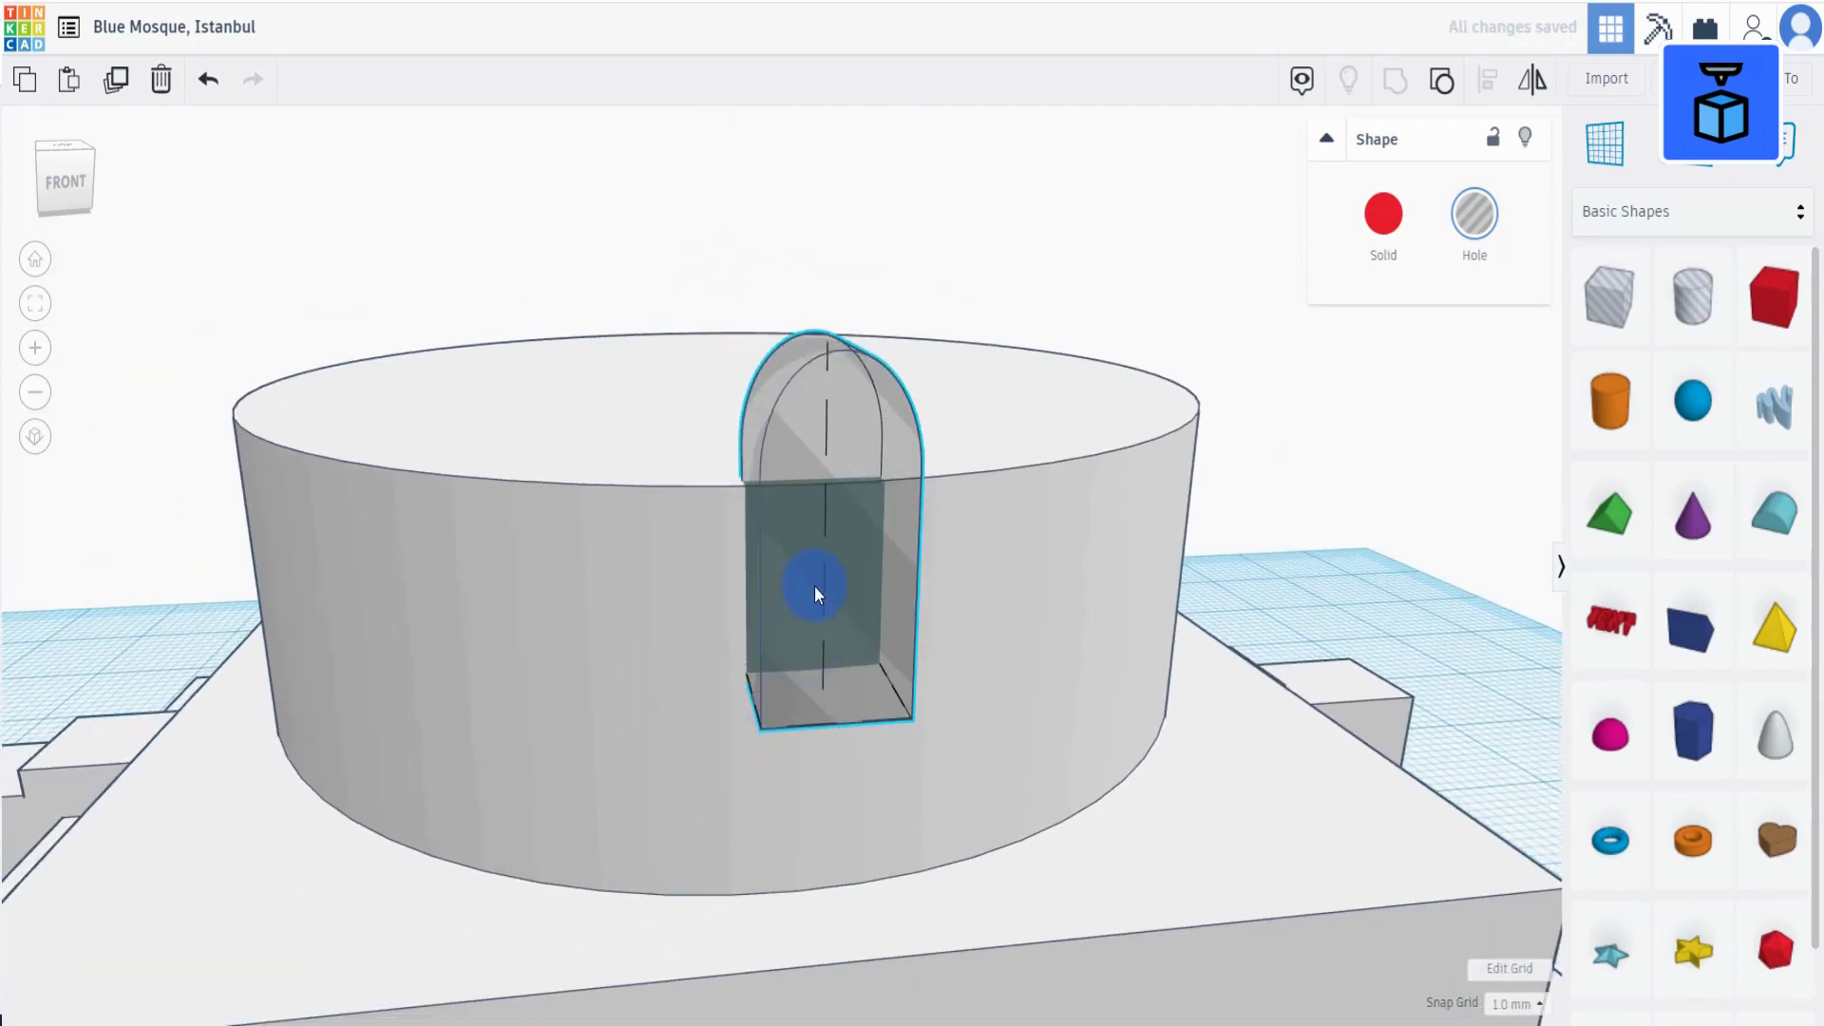
pyautogui.moveTo(829, 265); pyautogui.dragTo(825, 444)
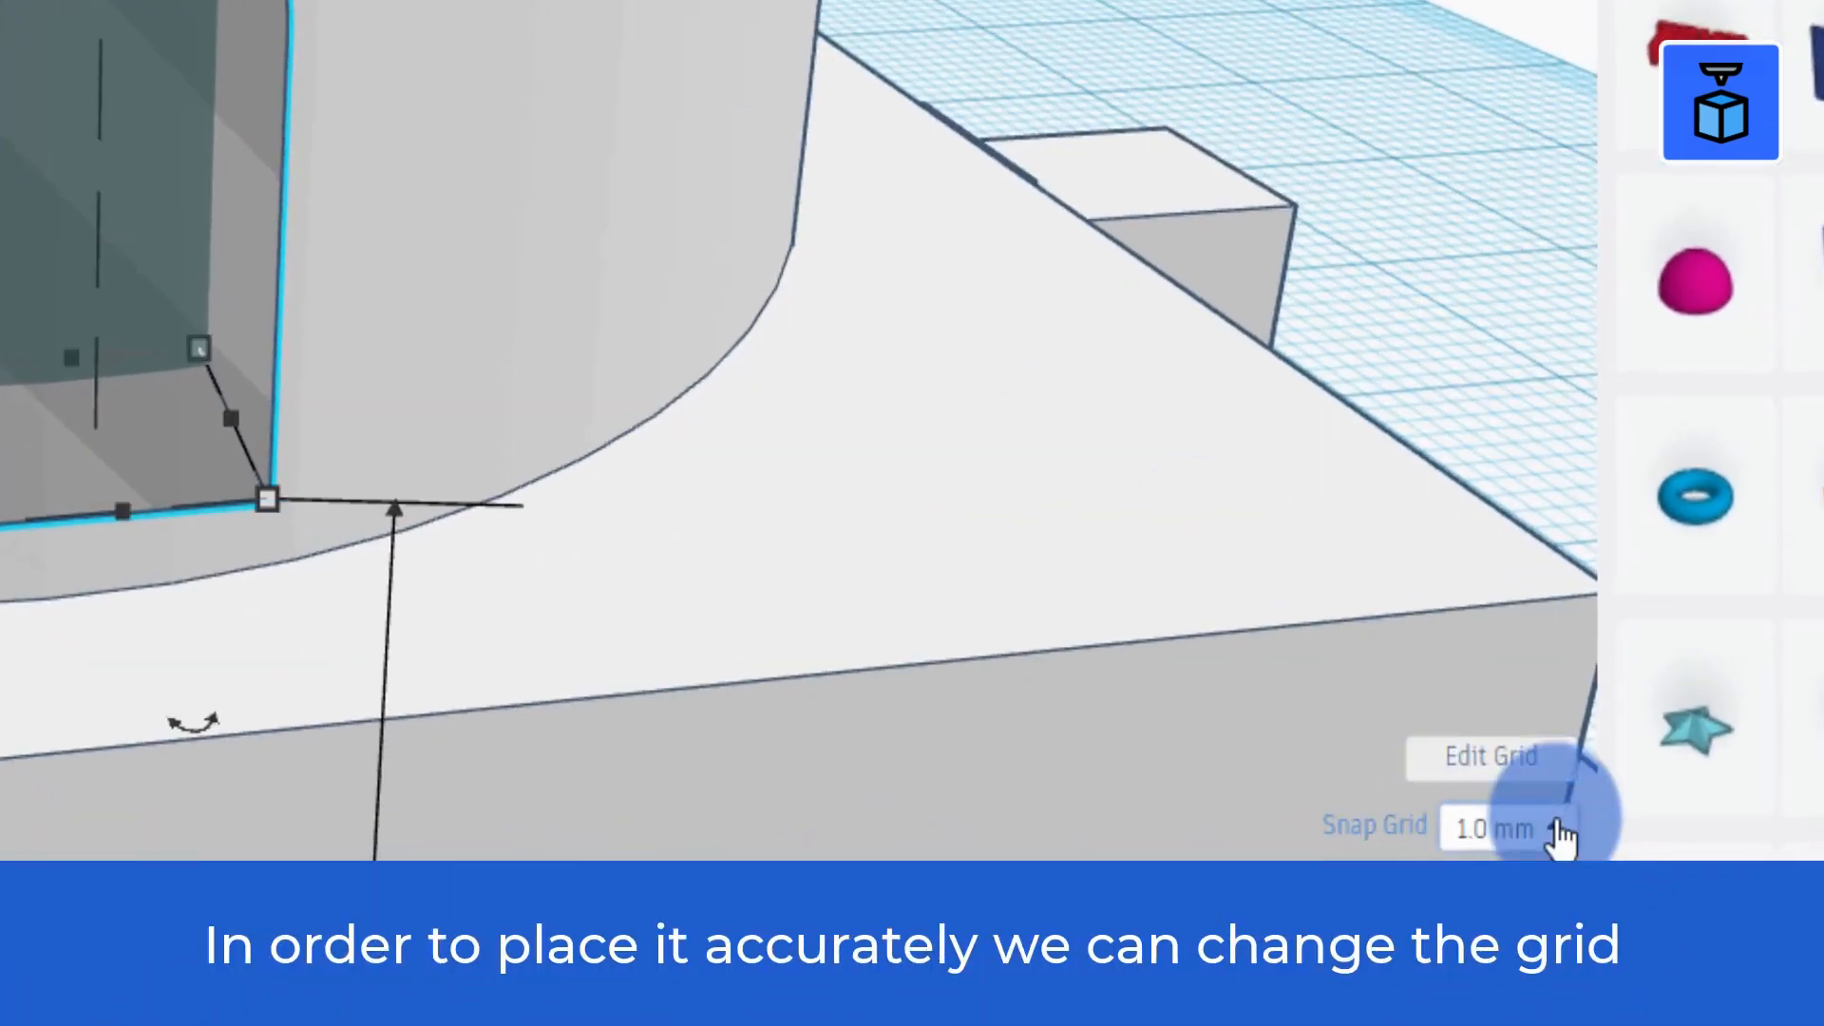
# Set the snap grid to 0.1 mm and lower the arched hole slightly so it fits within the drum's wall height.
pyautogui.click(1537, 985)
pyautogui.click(1454, 467)
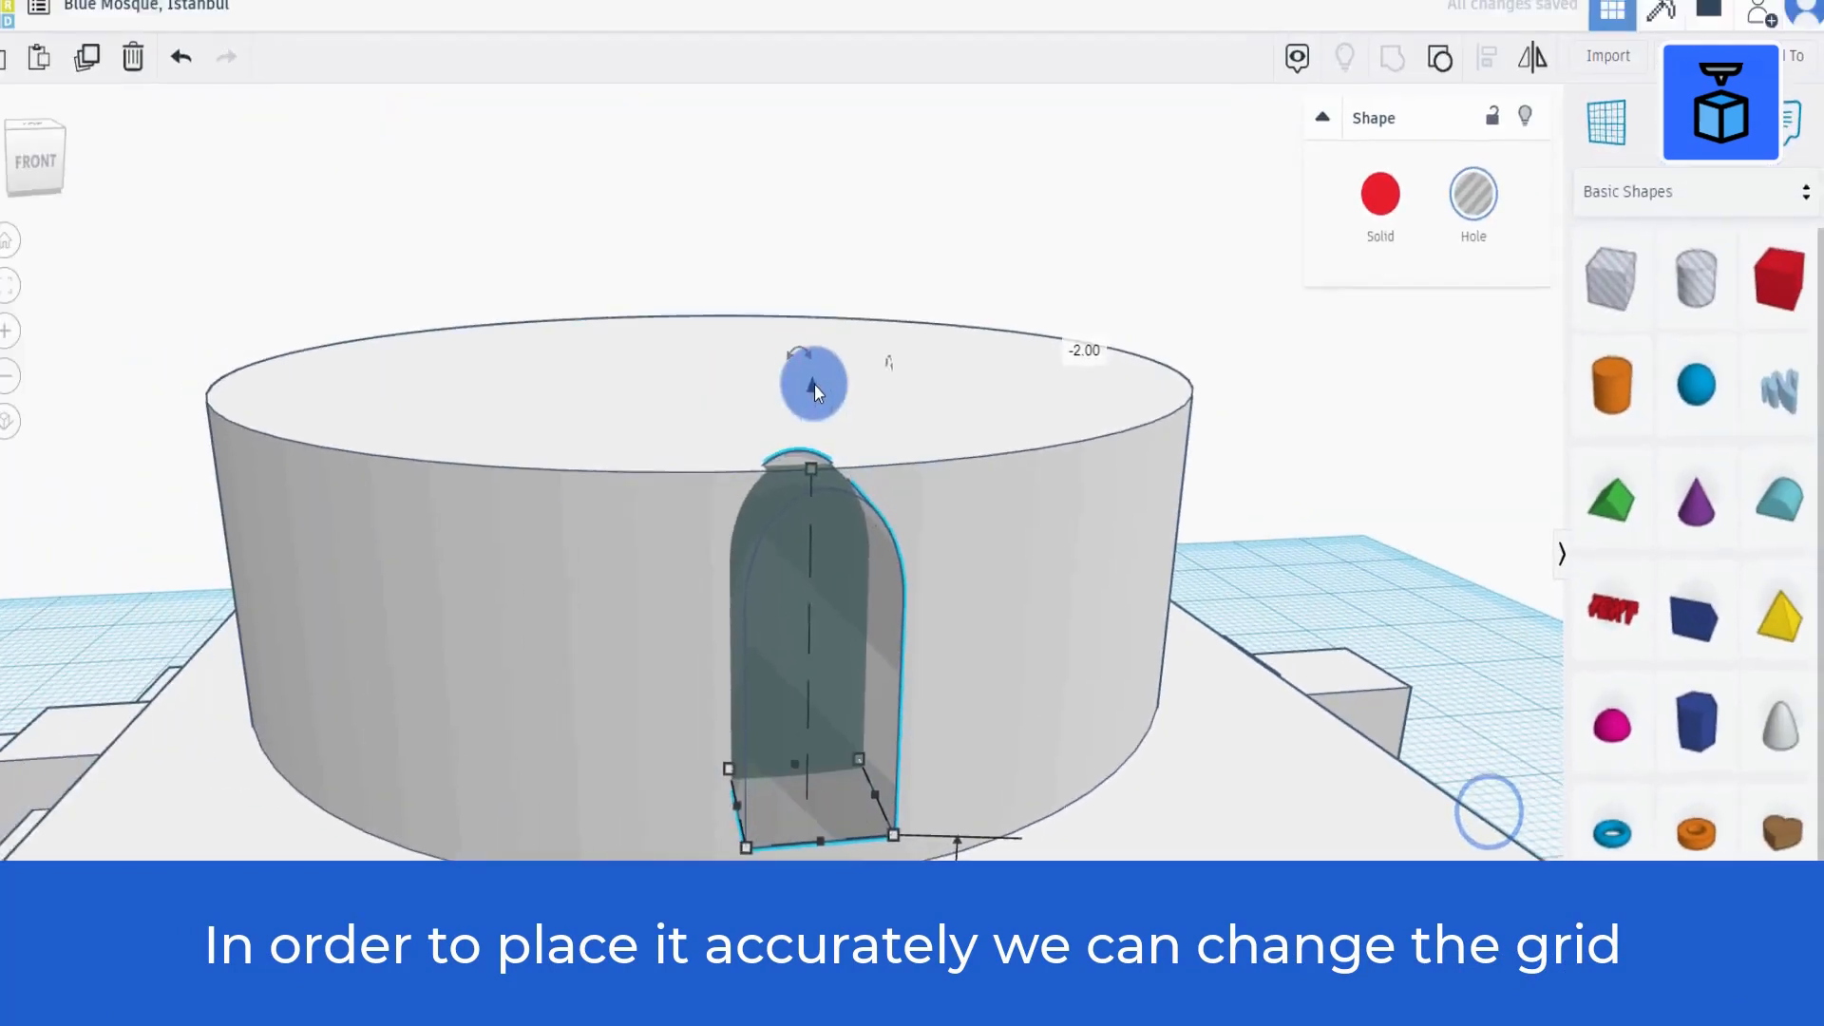
pyautogui.moveTo(829, 400); pyautogui.dragTo(822, 437)
pyautogui.moveTo(986, 688); pyautogui.dragTo(959, 648, button='right')
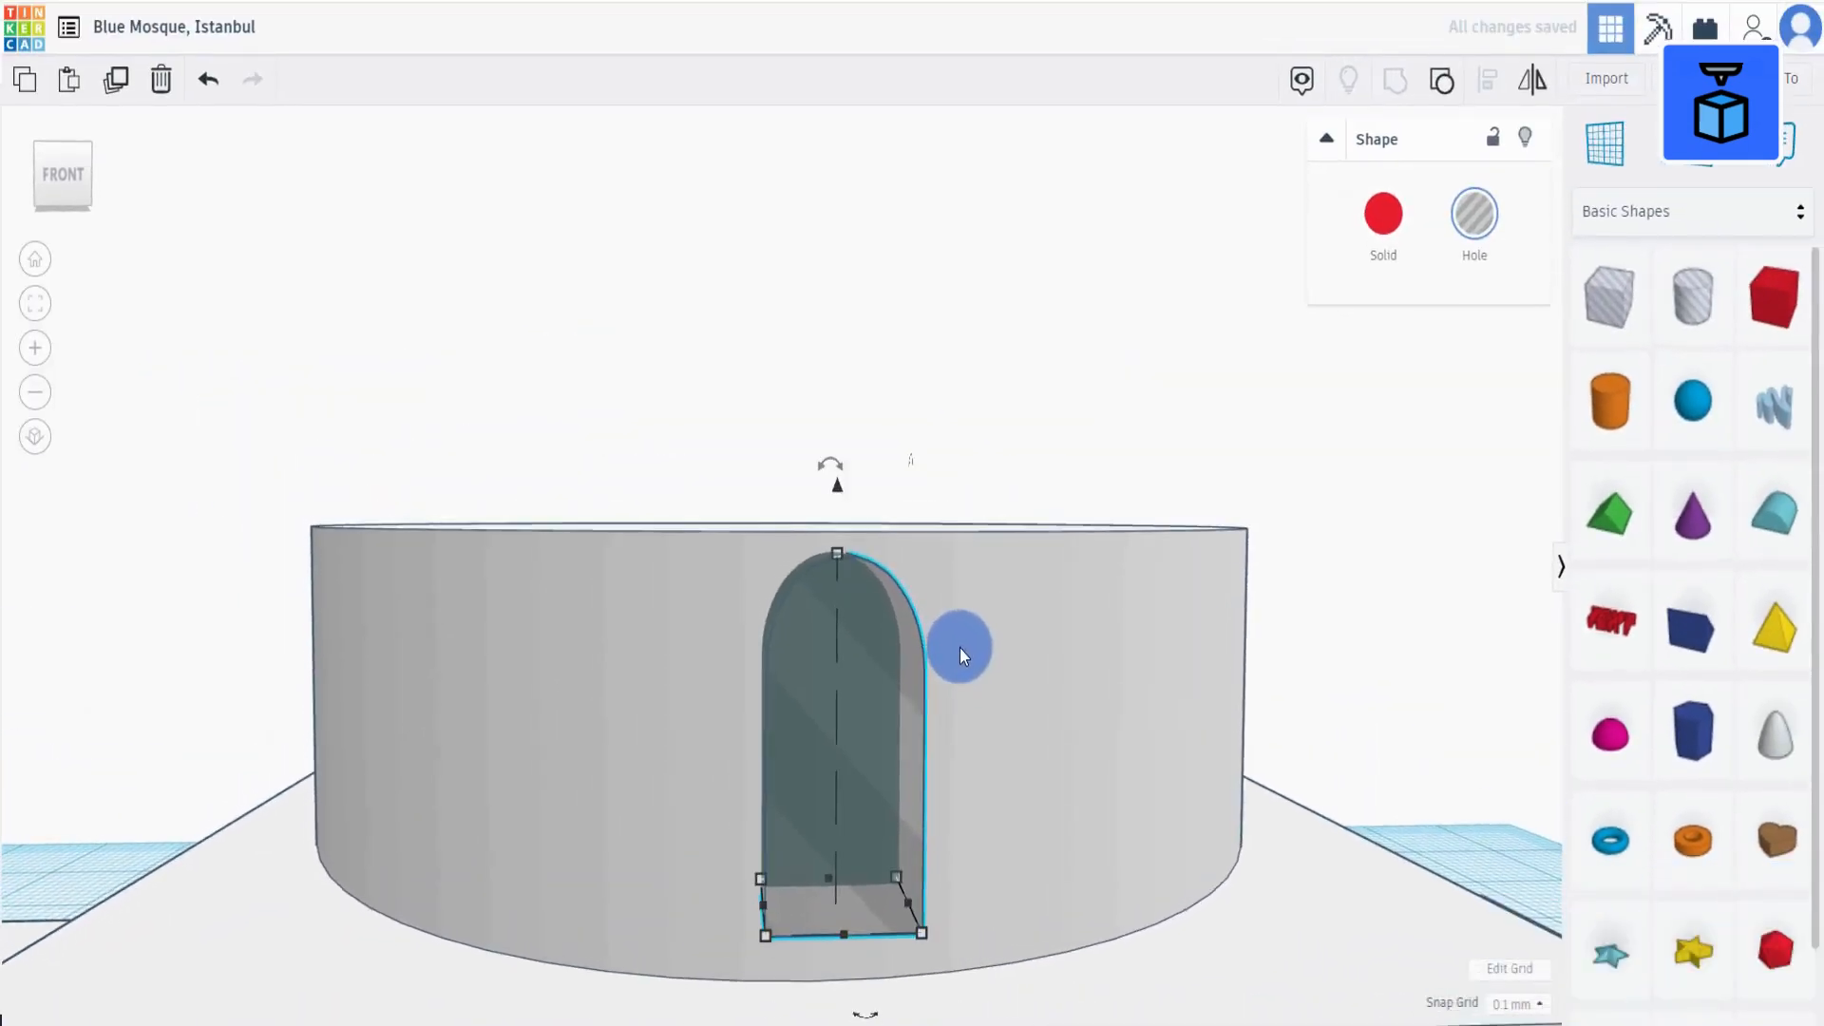
pyautogui.scroll(-2, 959, 648)
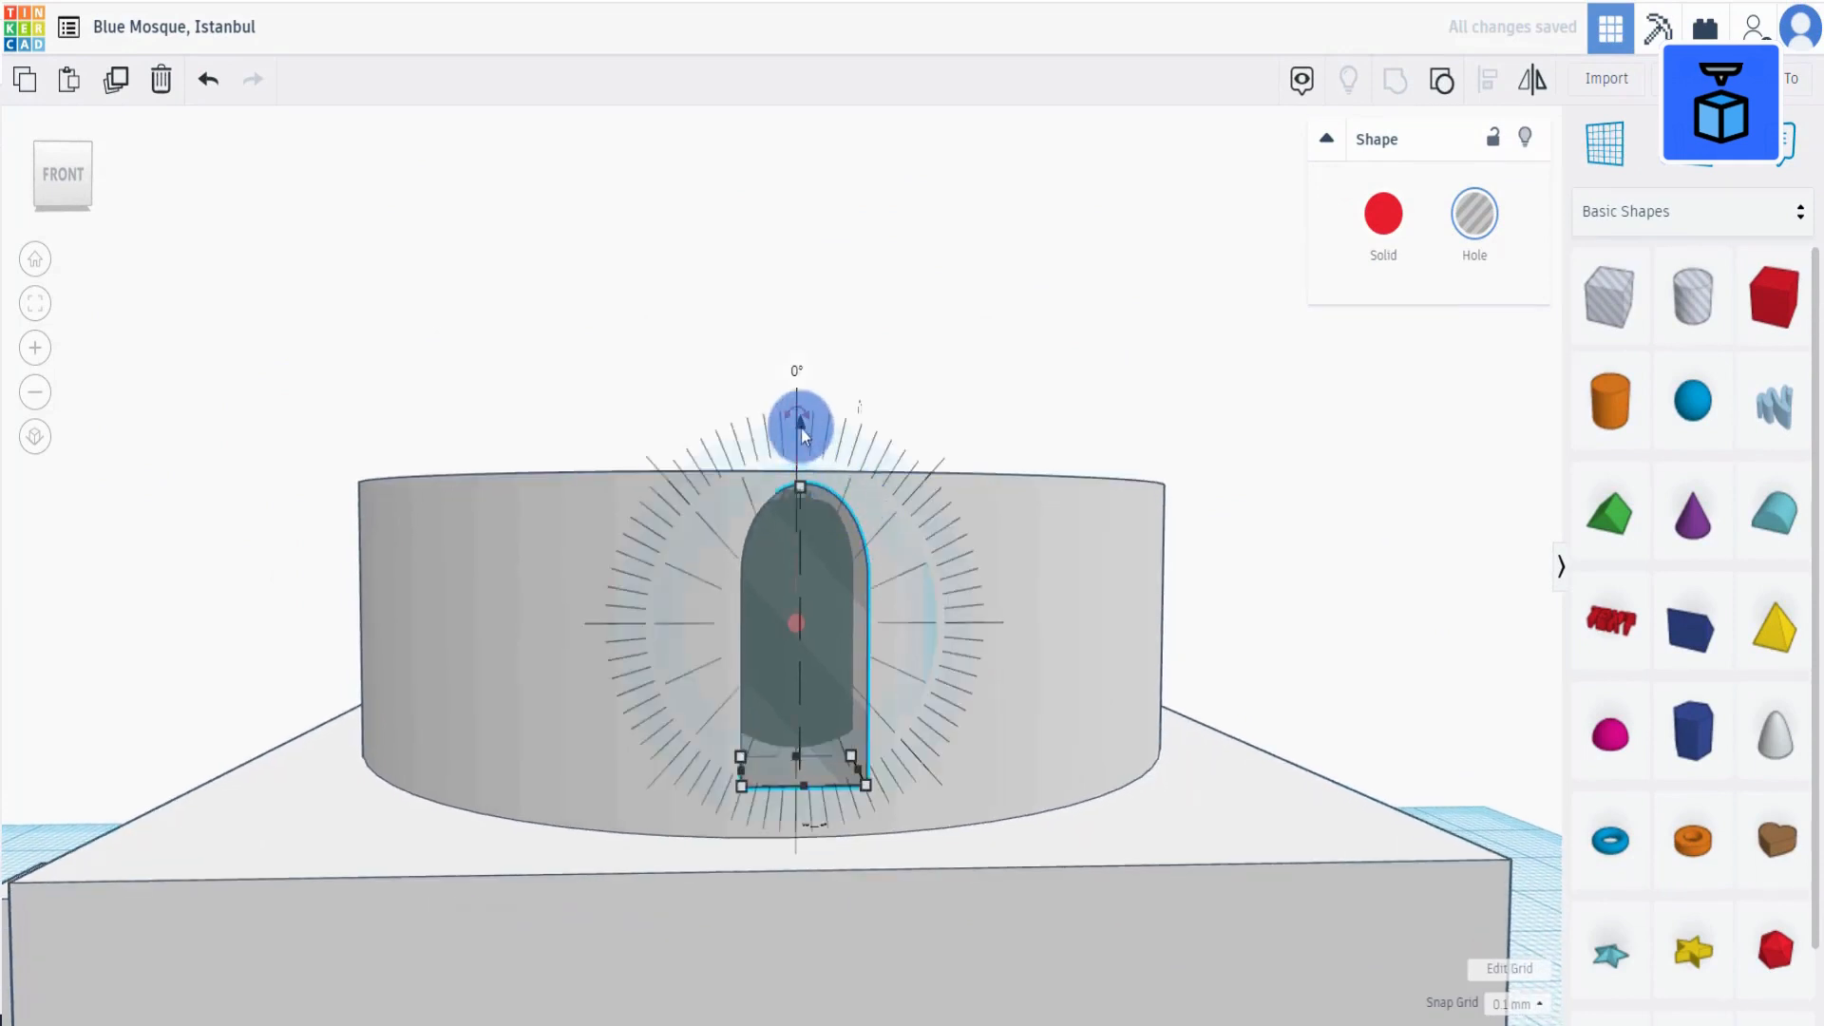
pyautogui.moveTo(801, 429); pyautogui.dragTo(798, 448)
pyautogui.scroll(-2, 828, 496)
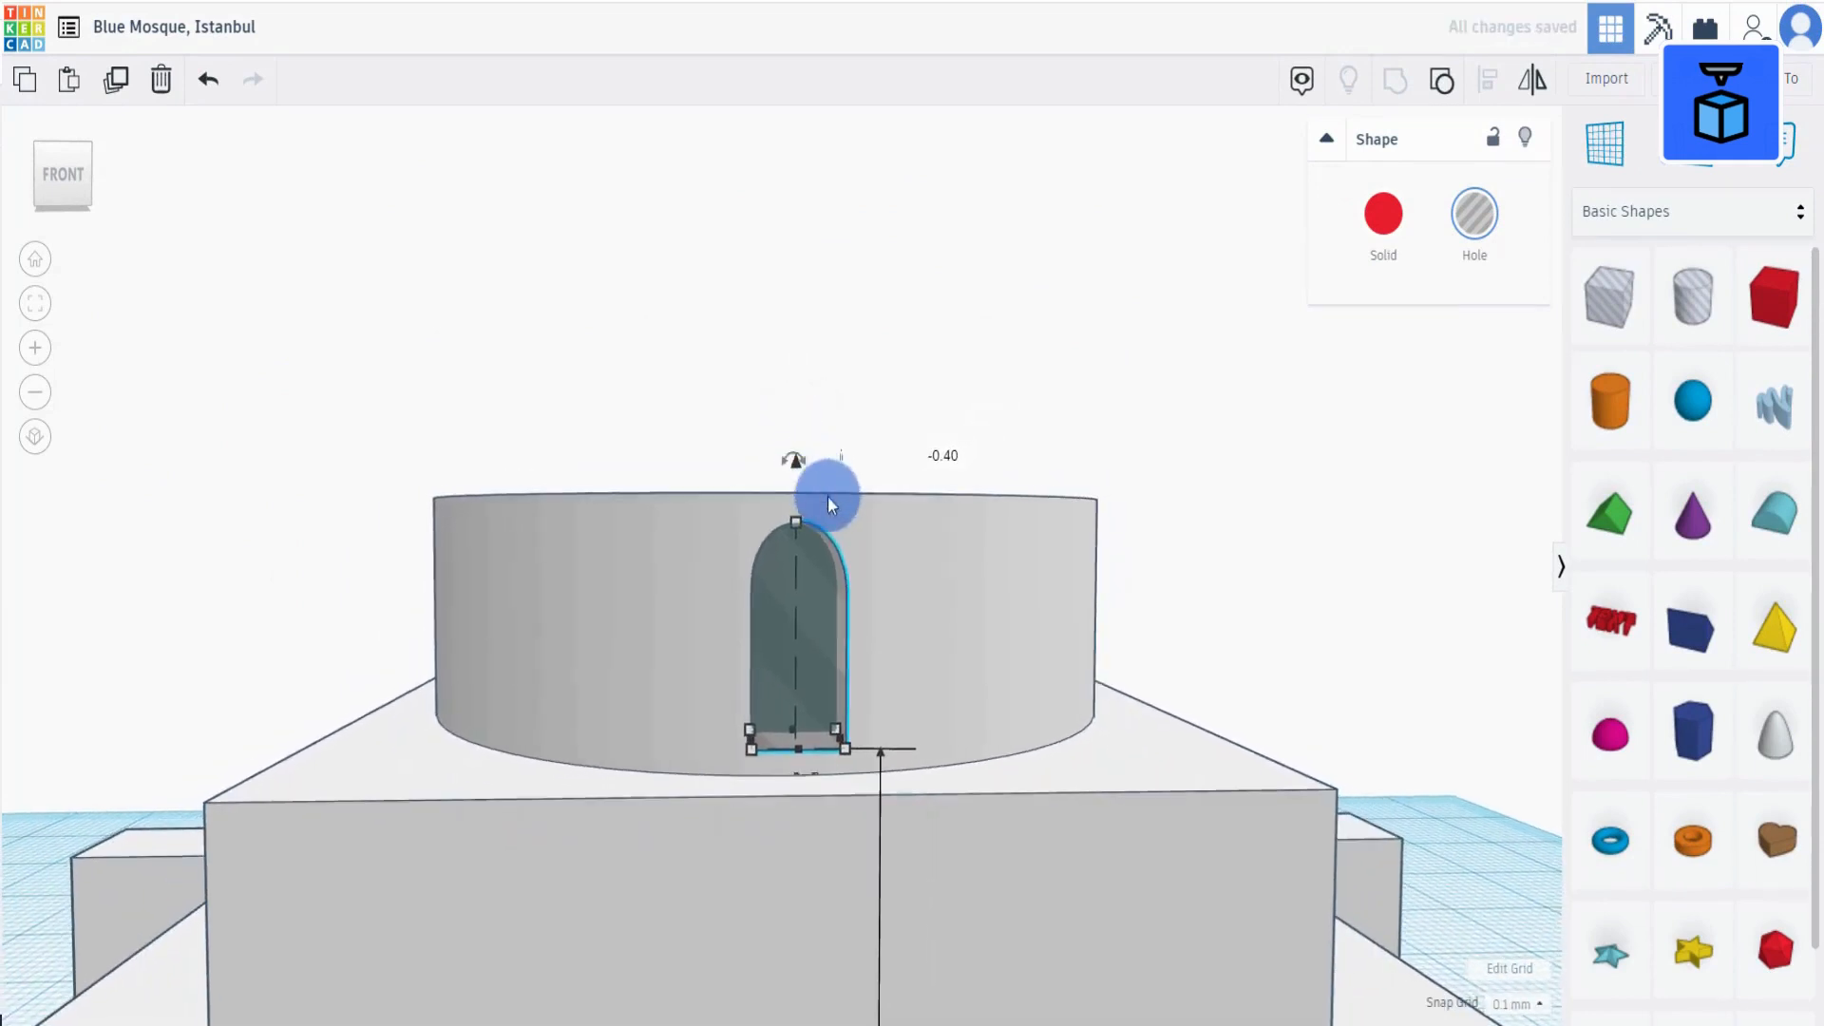
# Align the arched hole with the building, centring it across the building's width.
pyautogui.scroll(-2, 927, 674)
pyautogui.moveTo(928, 699); pyautogui.dragTo(927, 735, button='right')
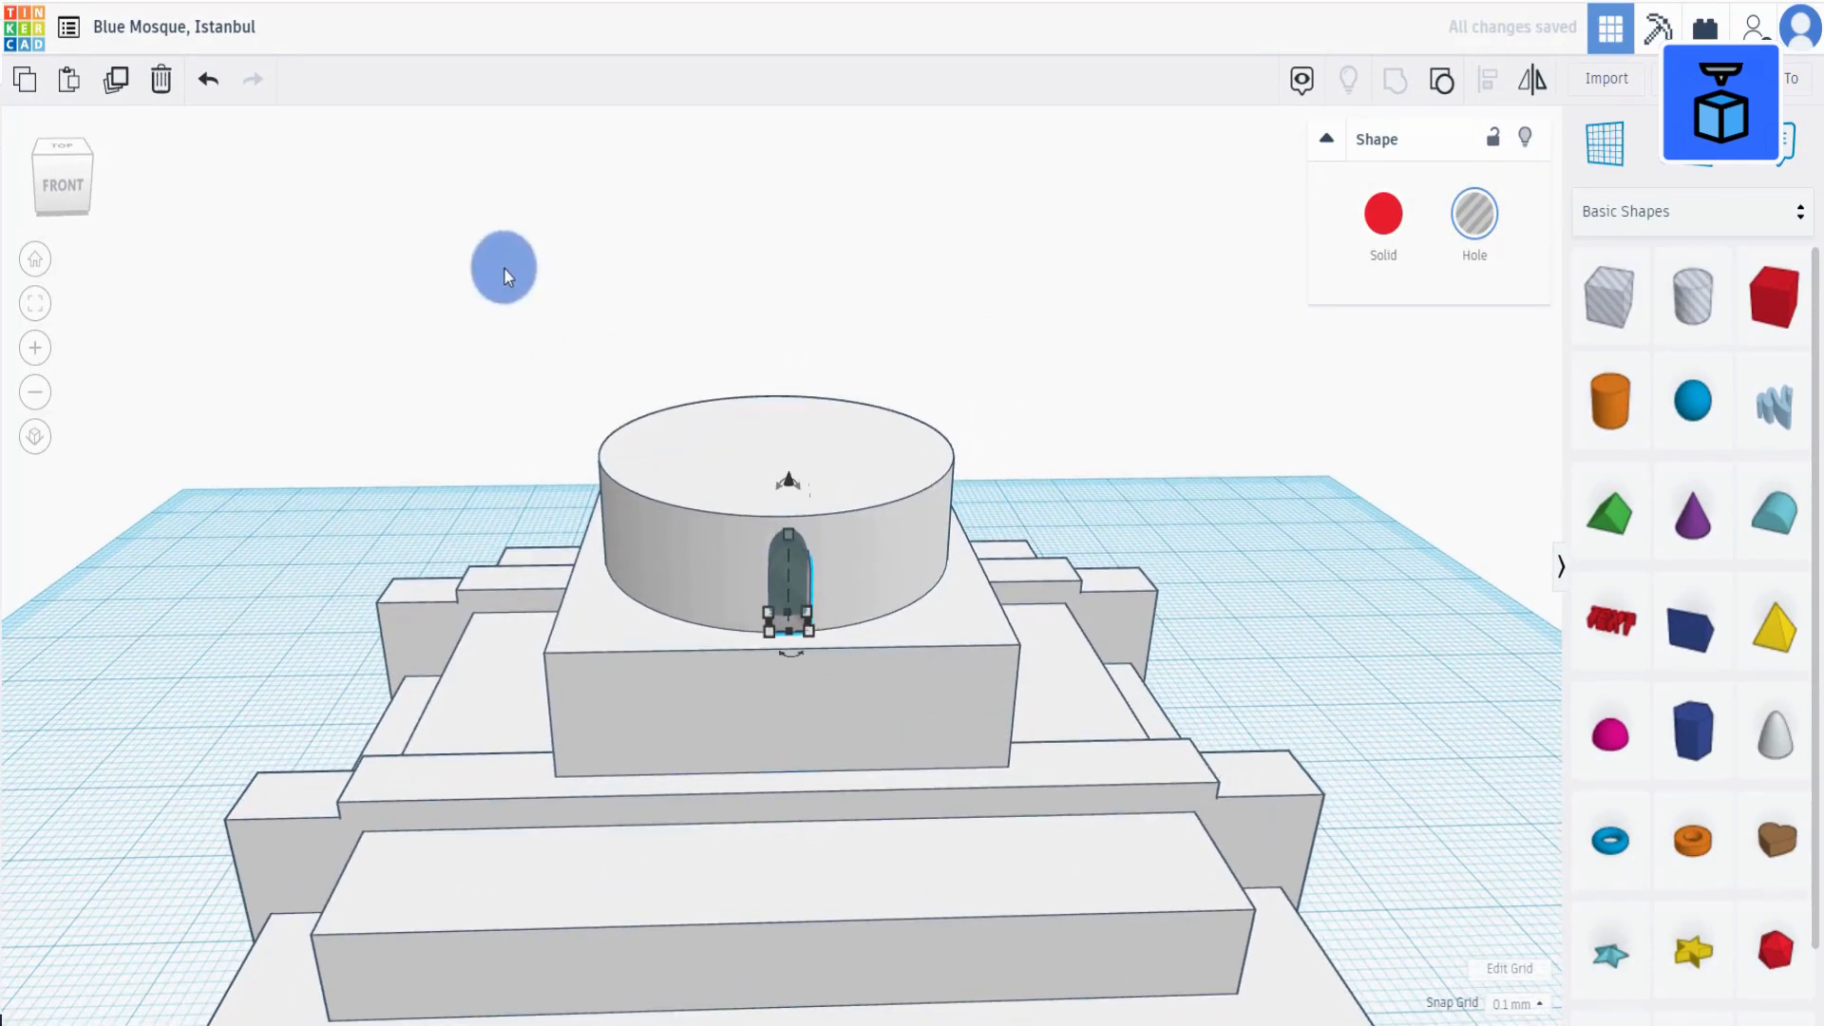
pyautogui.moveTo(504, 267); pyautogui.dragTo(967, 798)
pyautogui.scroll(-5, 967, 798)
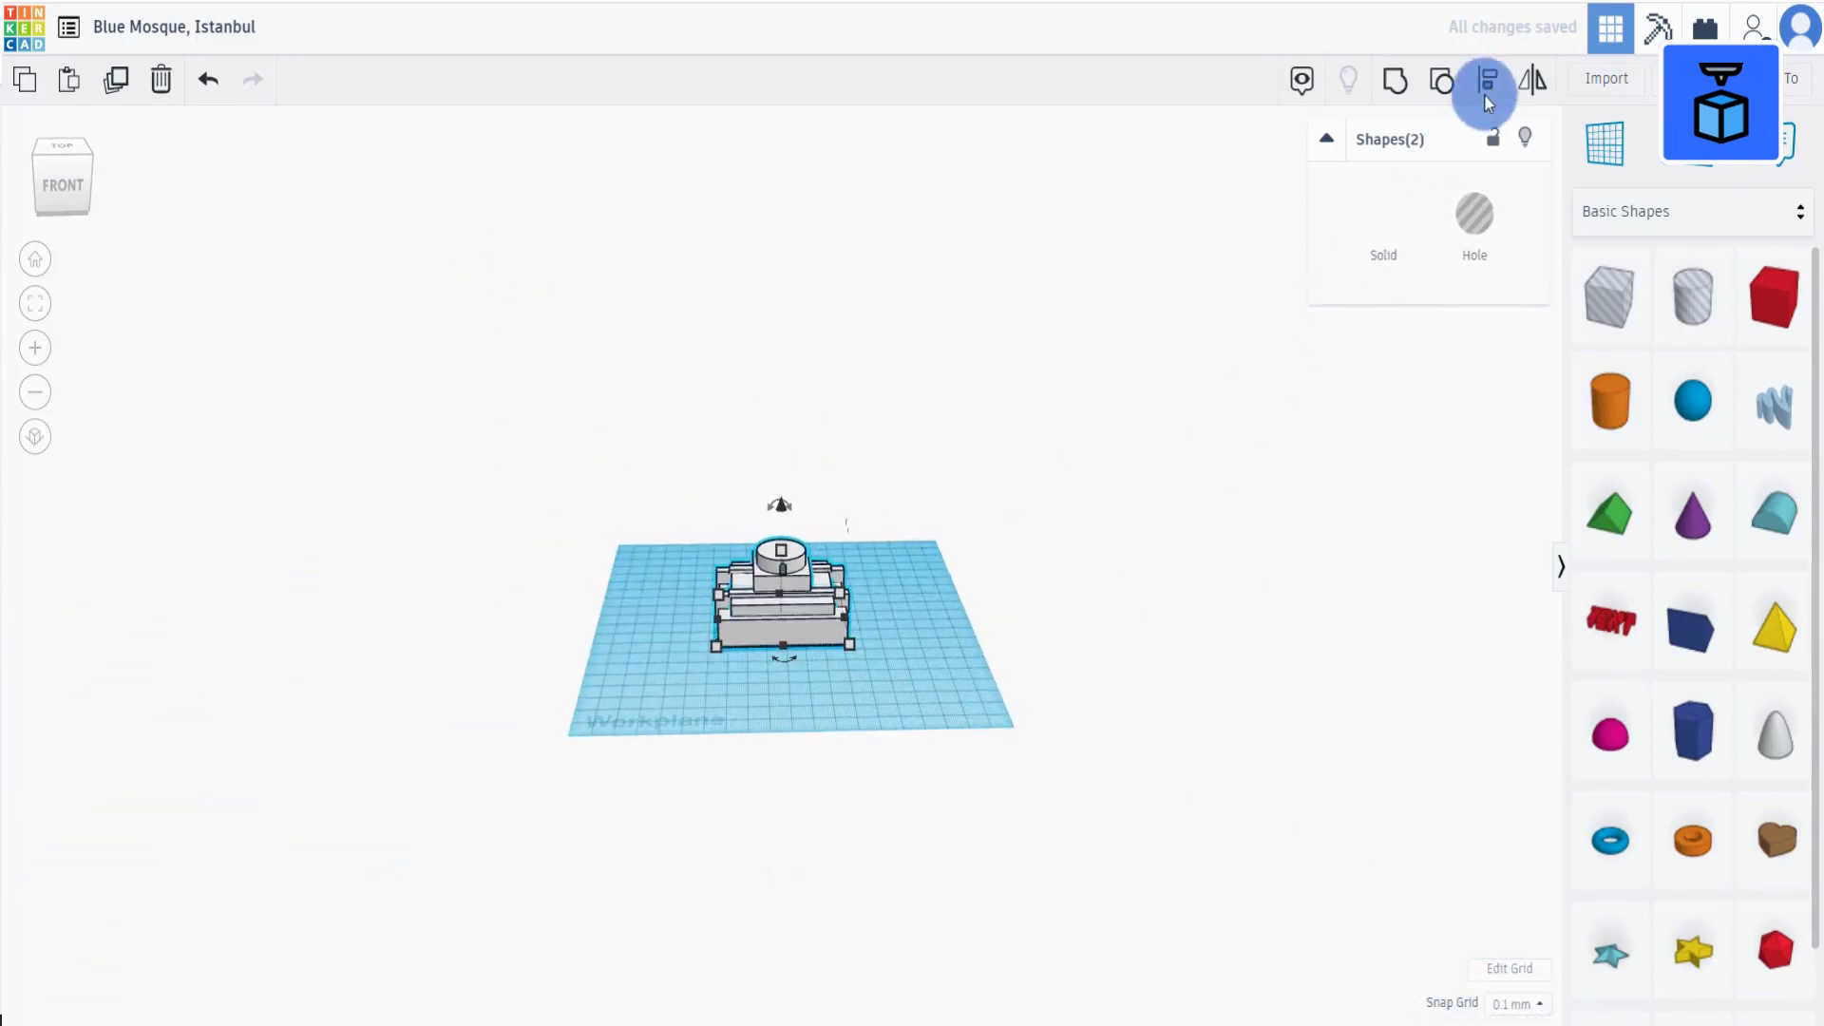
pyautogui.click(1487, 83)
pyautogui.scroll(3, 809, 675)
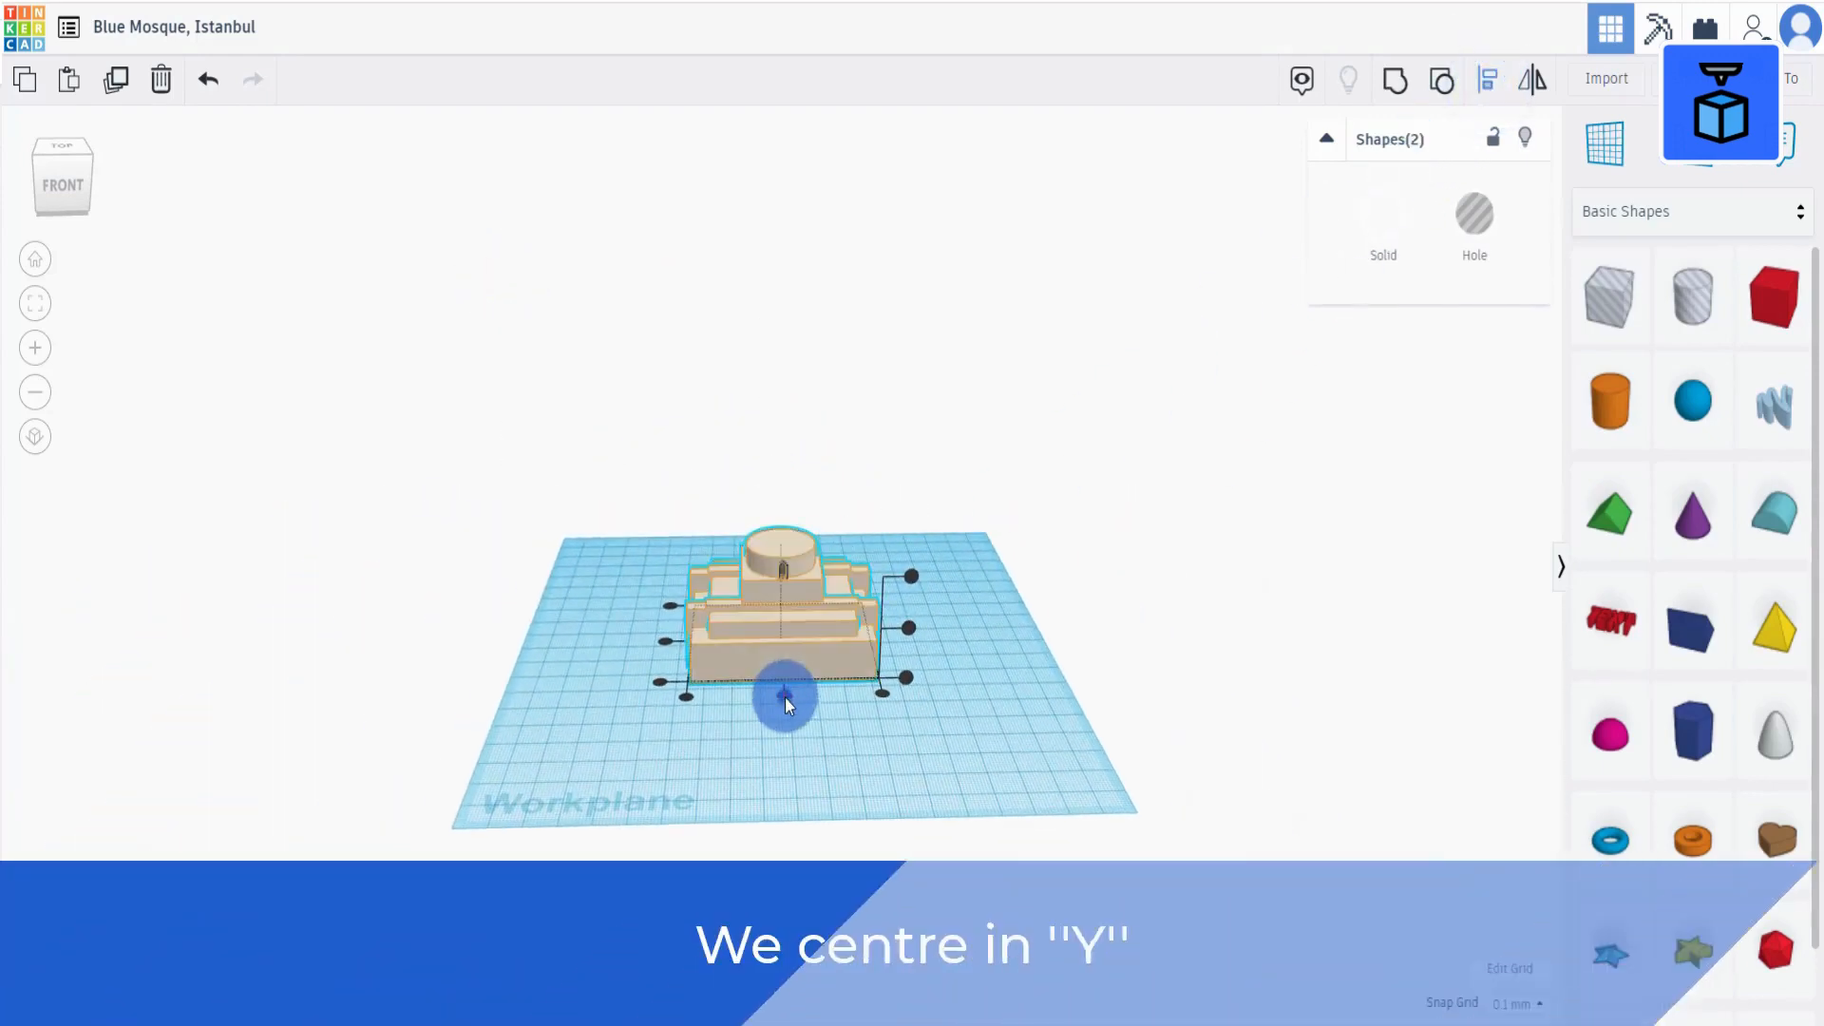
pyautogui.click(785, 697)
pyautogui.click(1163, 586)
# Duplicate the arched hole and shift the copy straight through the drum to its opposite side.
pyautogui.scroll(3, 840, 584)
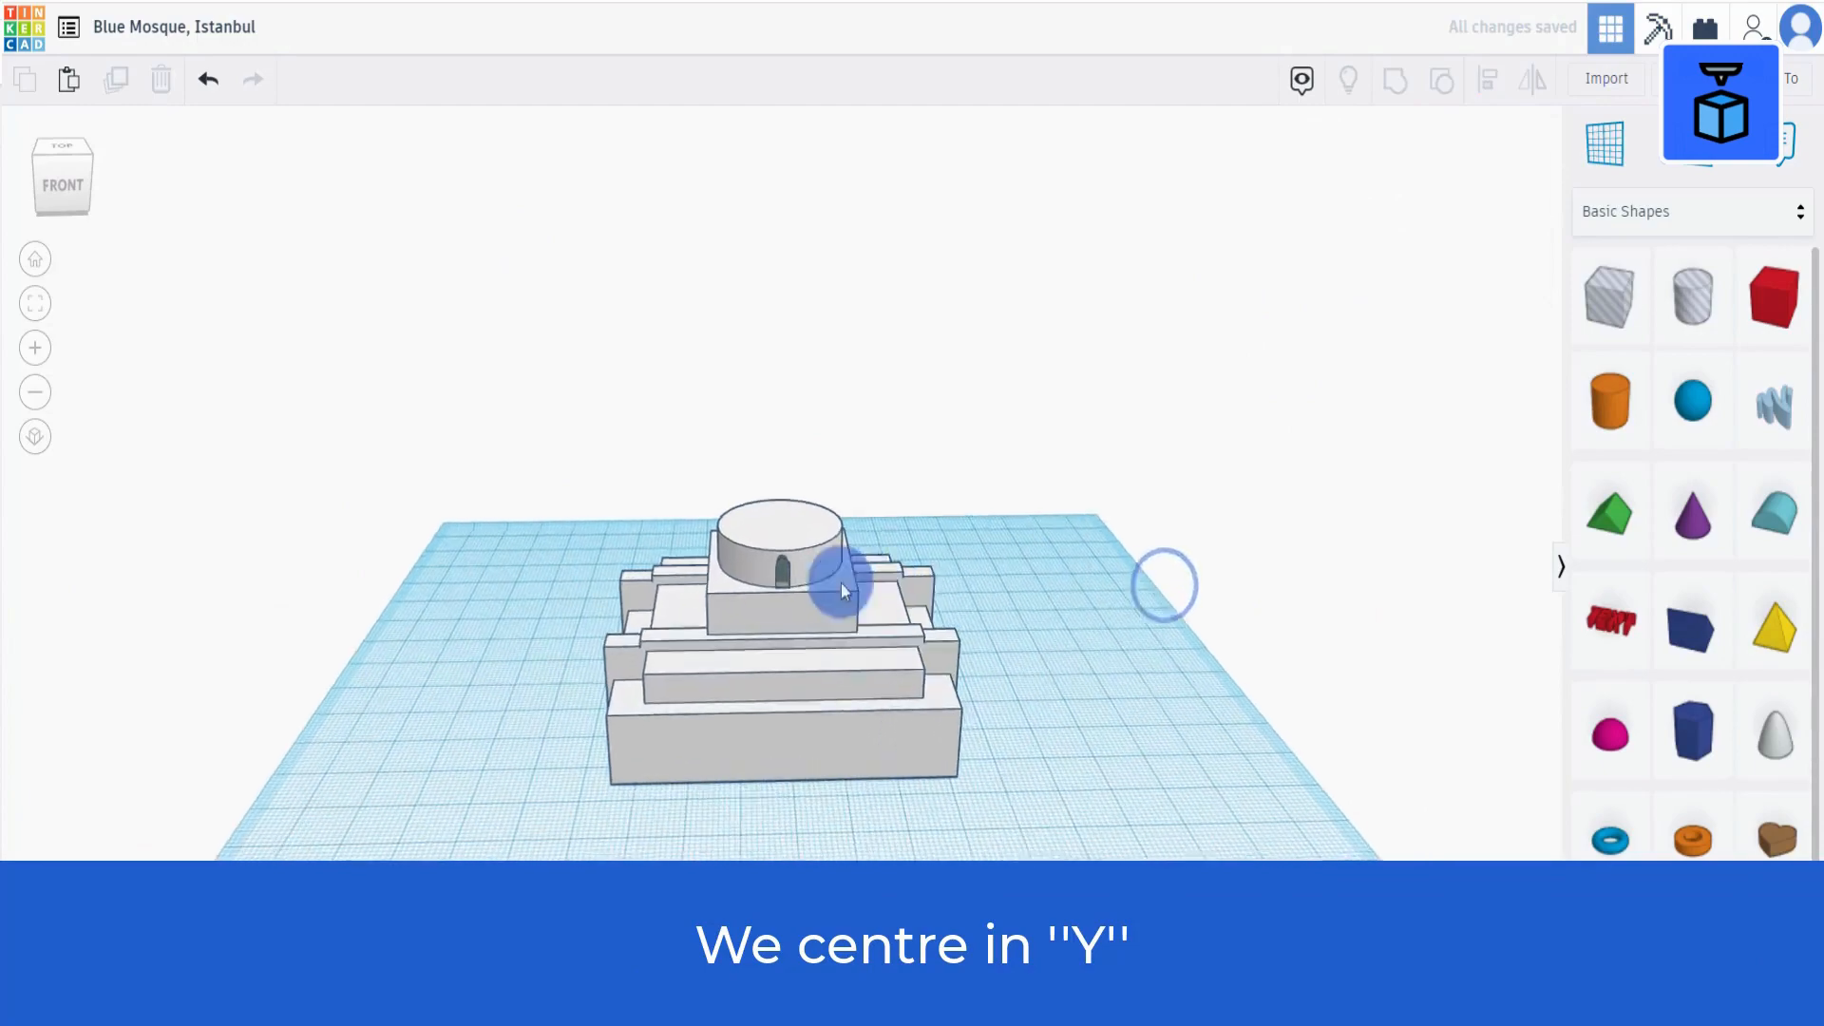
pyautogui.click(784, 581)
pyautogui.moveTo(851, 597); pyautogui.dragTo(922, 750, button='right')
pyautogui.scroll(4, 944, 583)
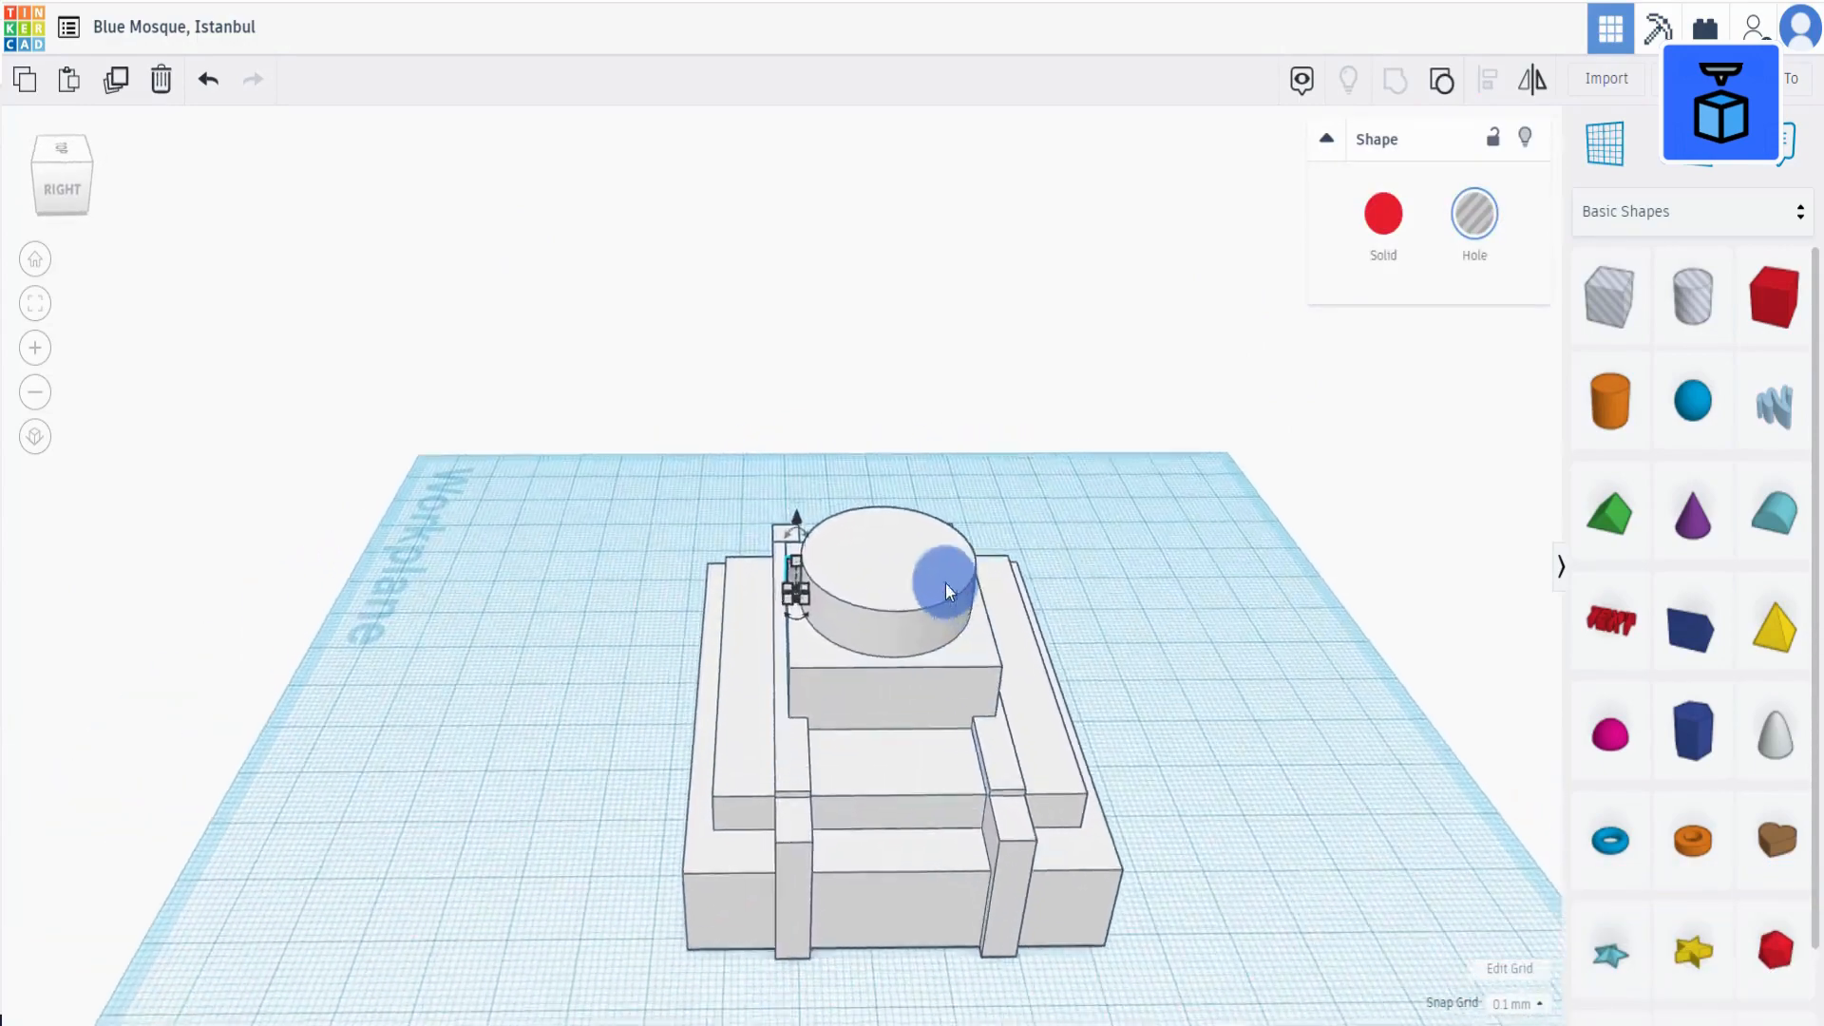
pyautogui.scroll(3, 944, 583)
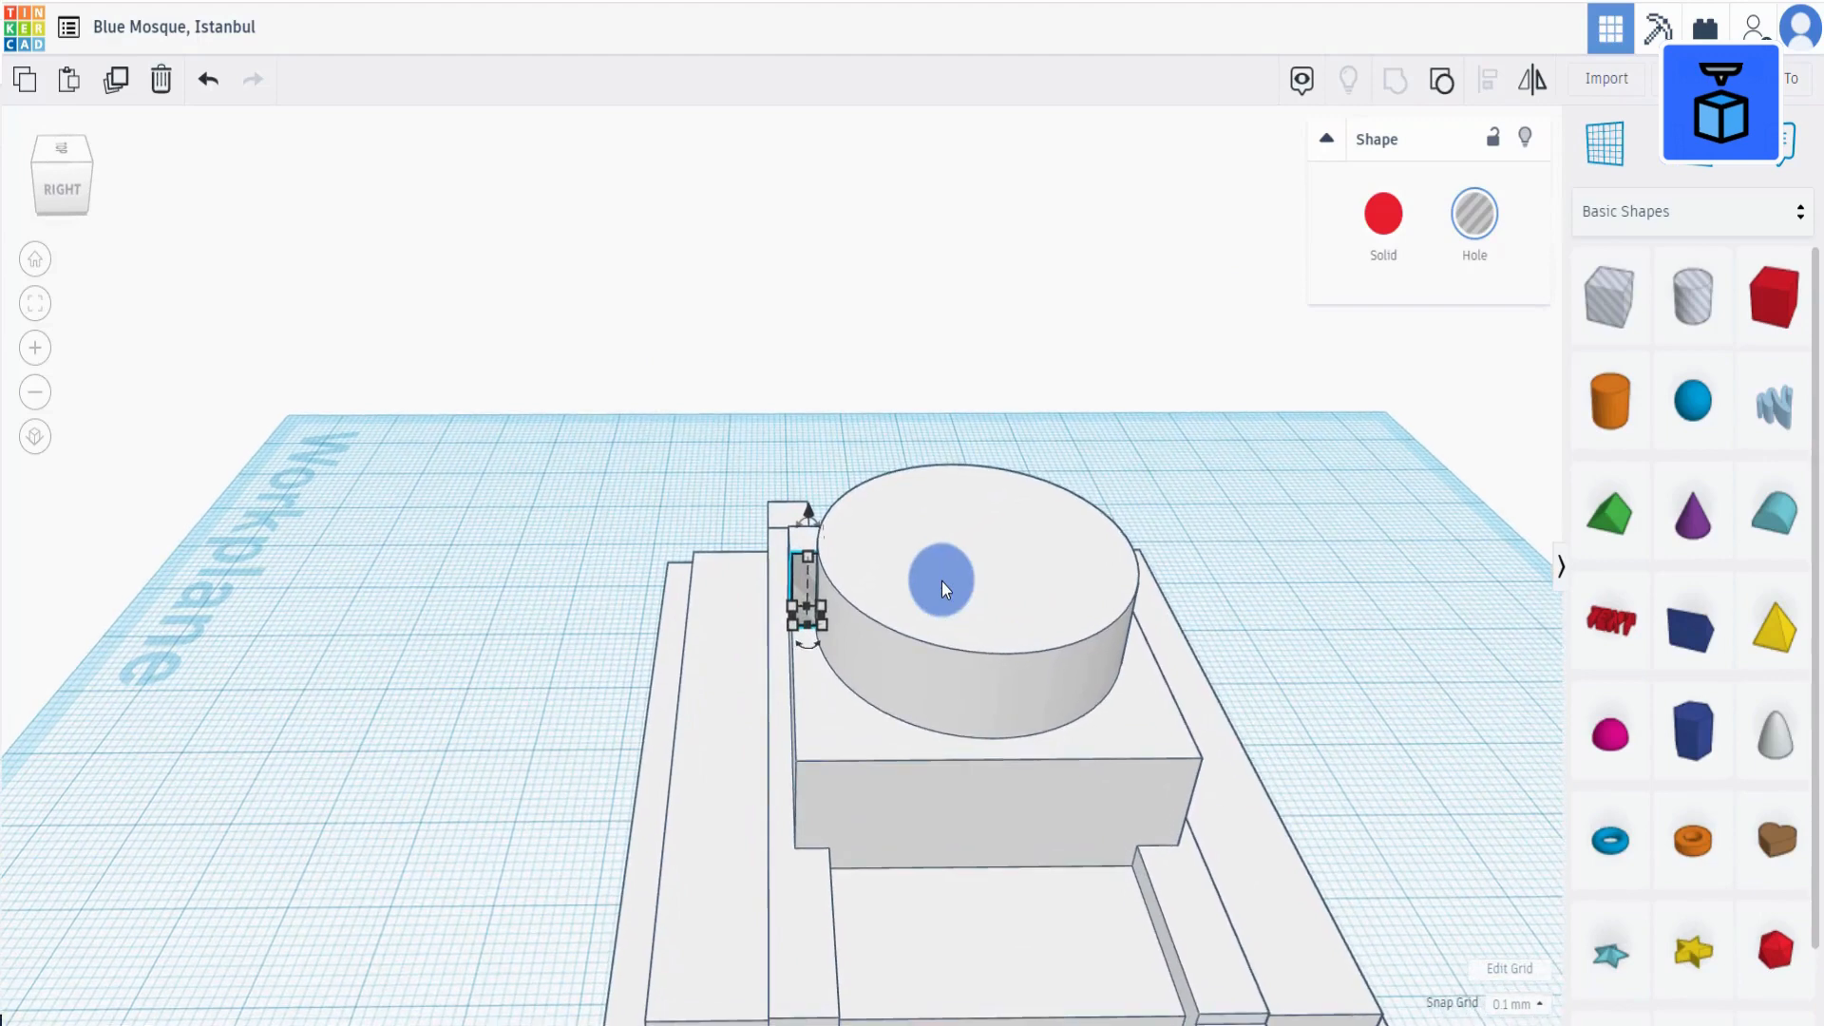
pyautogui.click(116, 80)
pyautogui.press('Right')
pyautogui.press('Right')
pyautogui.press('Right')
pyautogui.press('Right')
pyautogui.press('Right')
pyautogui.press('Right')
pyautogui.press('Right')
pyautogui.press('Right')
pyautogui.press('Right')
pyautogui.press('Right')
pyautogui.press('Right')
pyautogui.press('Right')
pyautogui.press('Right')
pyautogui.press('Right')
pyautogui.press('Right')
pyautogui.press('Right')
pyautogui.press('Right')
pyautogui.press('Right')
pyautogui.press('Right')
pyautogui.press('Right')
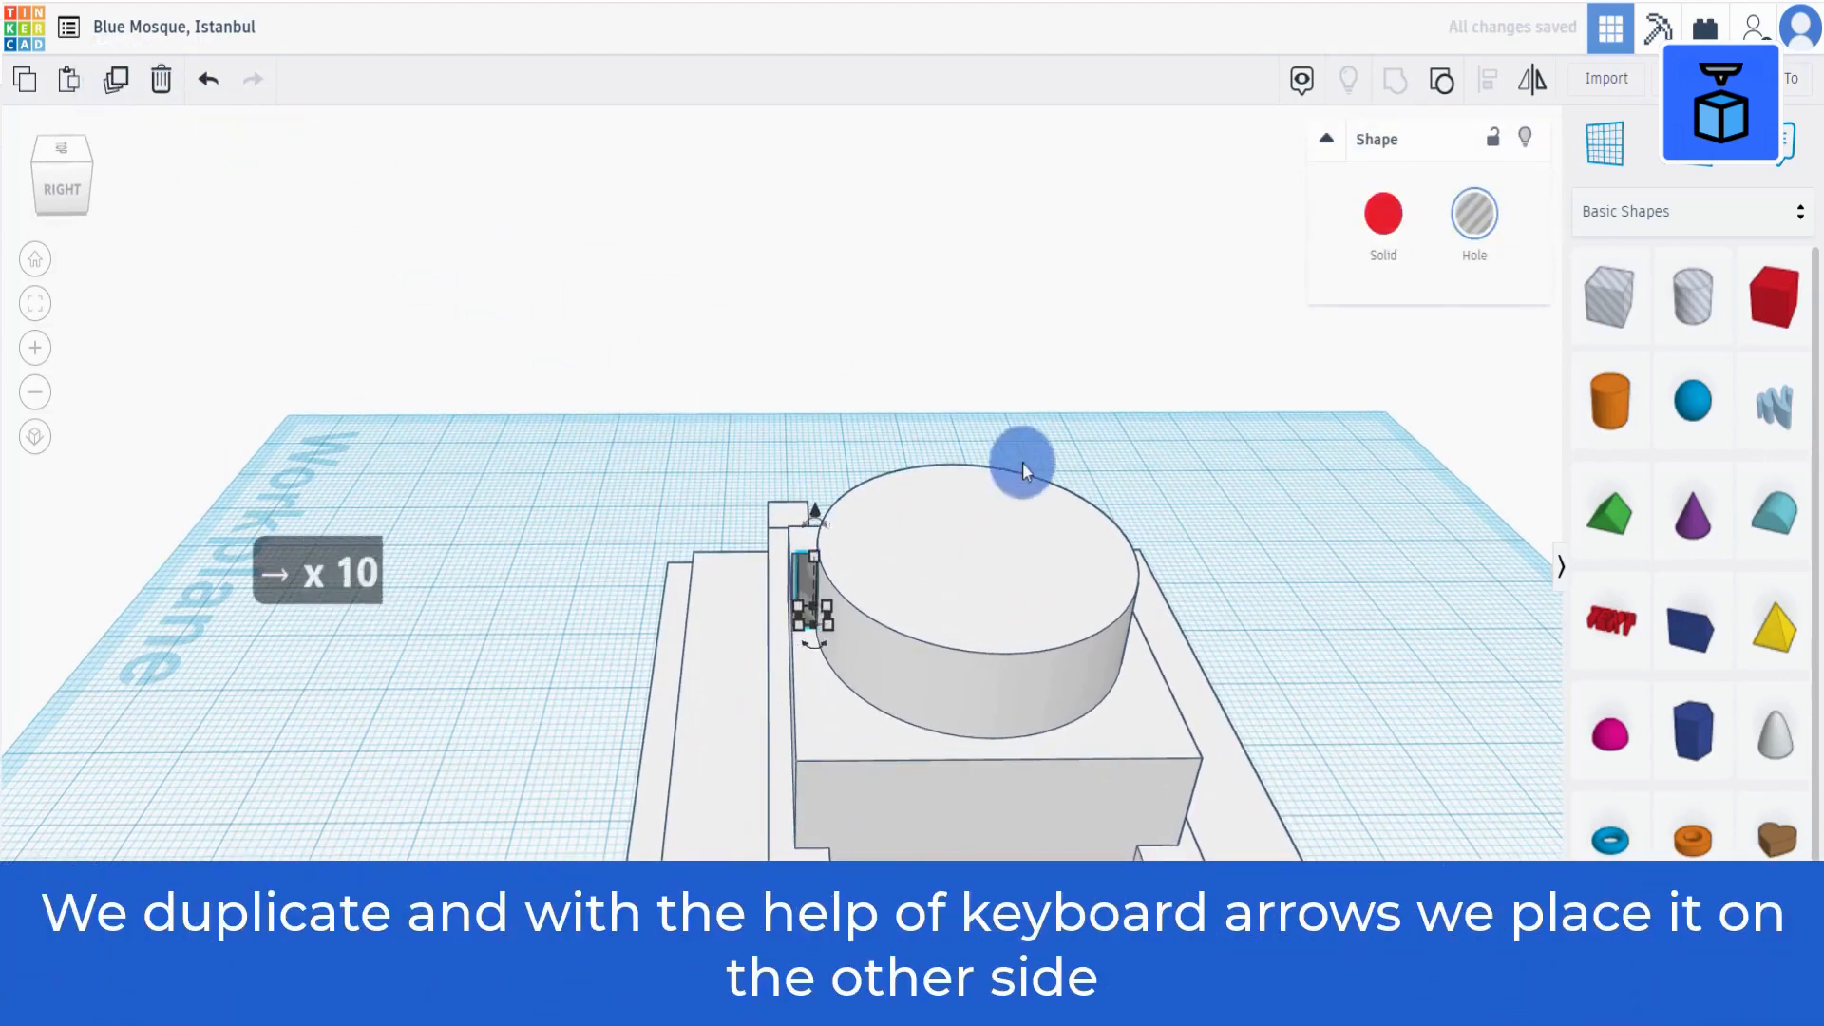
pyautogui.press('Right')
pyautogui.press('Right')
pyautogui.press('Right')
pyautogui.press('Right')
pyautogui.press('Right')
pyautogui.press('Right')
pyautogui.press('Right')
pyautogui.press('Right')
pyautogui.press('Right')
pyautogui.press('Right')
pyautogui.press('Right')
pyautogui.press('Right')
pyautogui.press('Right')
pyautogui.press('Right')
pyautogui.press('Right')
pyautogui.press('Right')
pyautogui.press('Right')
pyautogui.press('Right')
pyautogui.press('Right')
pyautogui.press('Right')
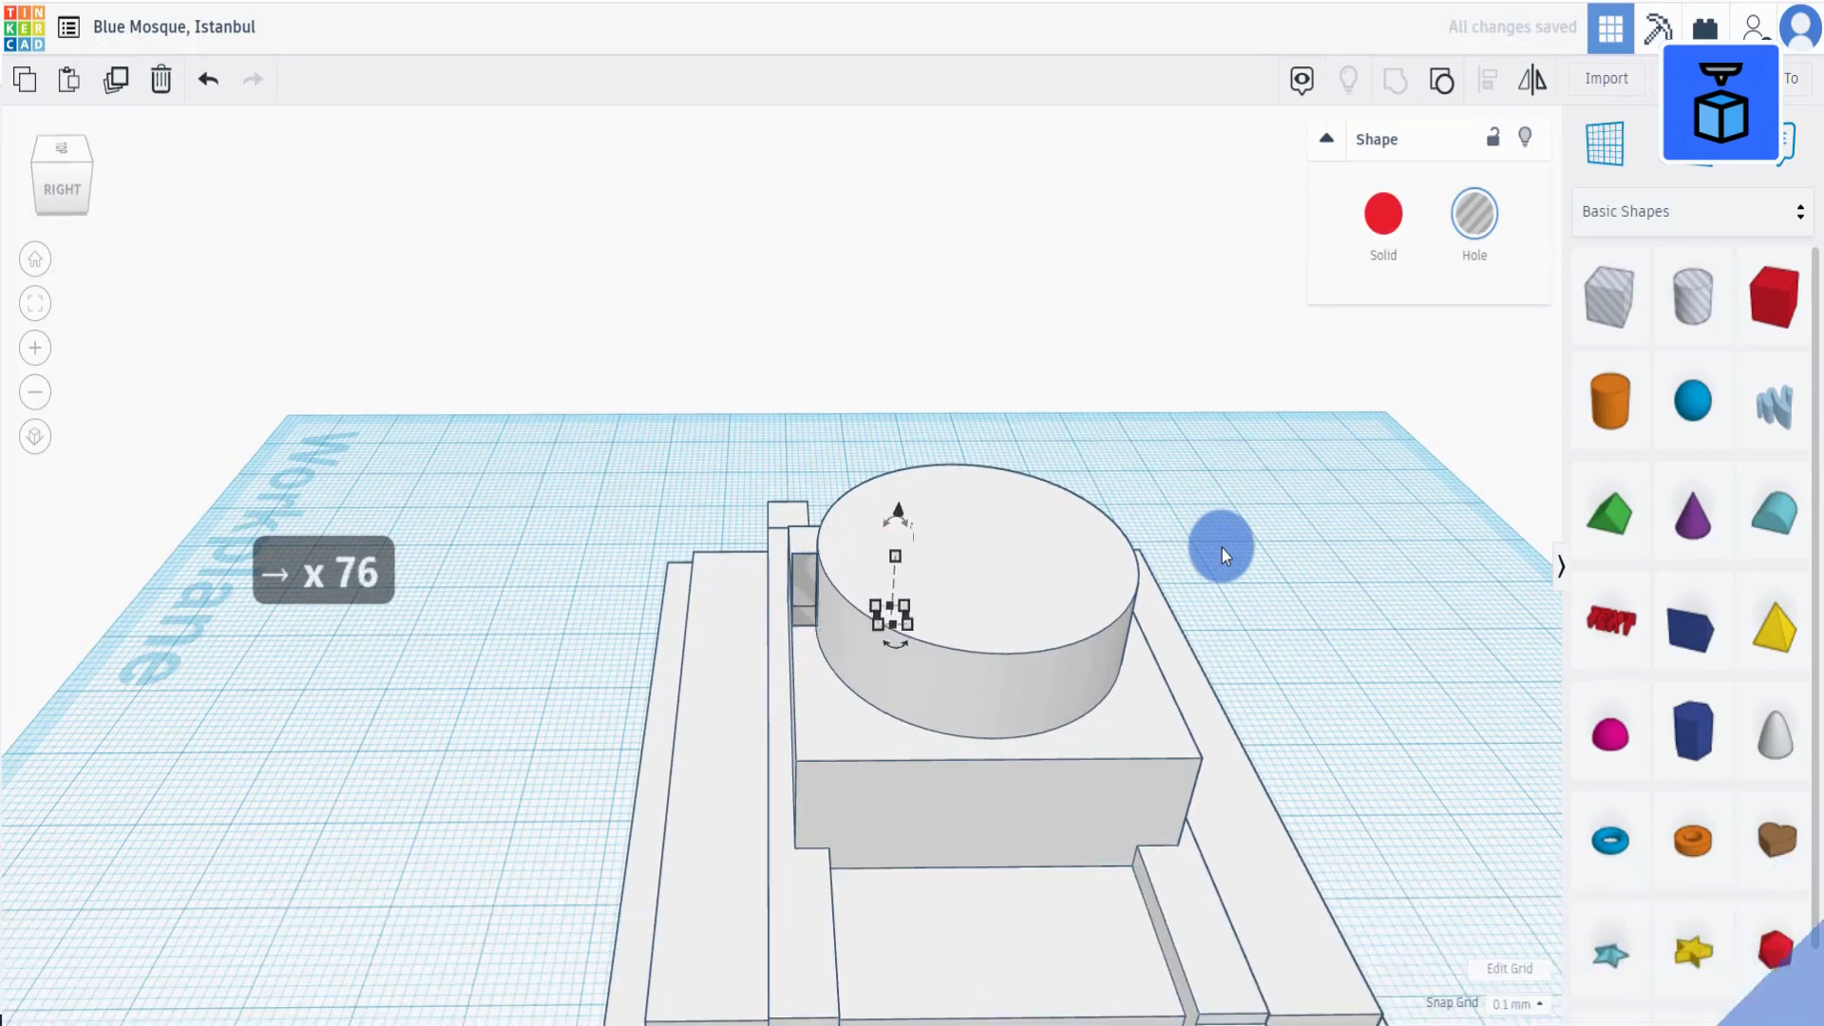
pyautogui.press('Right')
pyautogui.press('Right')
pyautogui.press('Right')
pyautogui.press('Right')
pyautogui.press('Right')
pyautogui.press('Right')
pyautogui.press('Right')
pyautogui.press('Right')
pyautogui.press('Right')
pyautogui.press('Right')
pyautogui.press('Right')
pyautogui.press('Right')
pyautogui.press('Right')
pyautogui.press('Right')
pyautogui.press('Right')
pyautogui.press('Right')
pyautogui.press('Right')
pyautogui.press('Right')
pyautogui.press('Right')
pyautogui.press('Right')
pyautogui.hotkey('shift', 'Right')
pyautogui.hotkey('shift', 'Right')
pyautogui.hotkey('shift', 'Right')
pyautogui.hotkey('shift', 'Right')
pyautogui.hotkey('shift', 'Right')
pyautogui.hotkey('shift', 'Right')
pyautogui.hotkey('shift', 'Right')
pyautogui.hotkey('shift', 'Right')
pyautogui.hotkey('shift', 'Right')
pyautogui.hotkey('shift', 'Right')
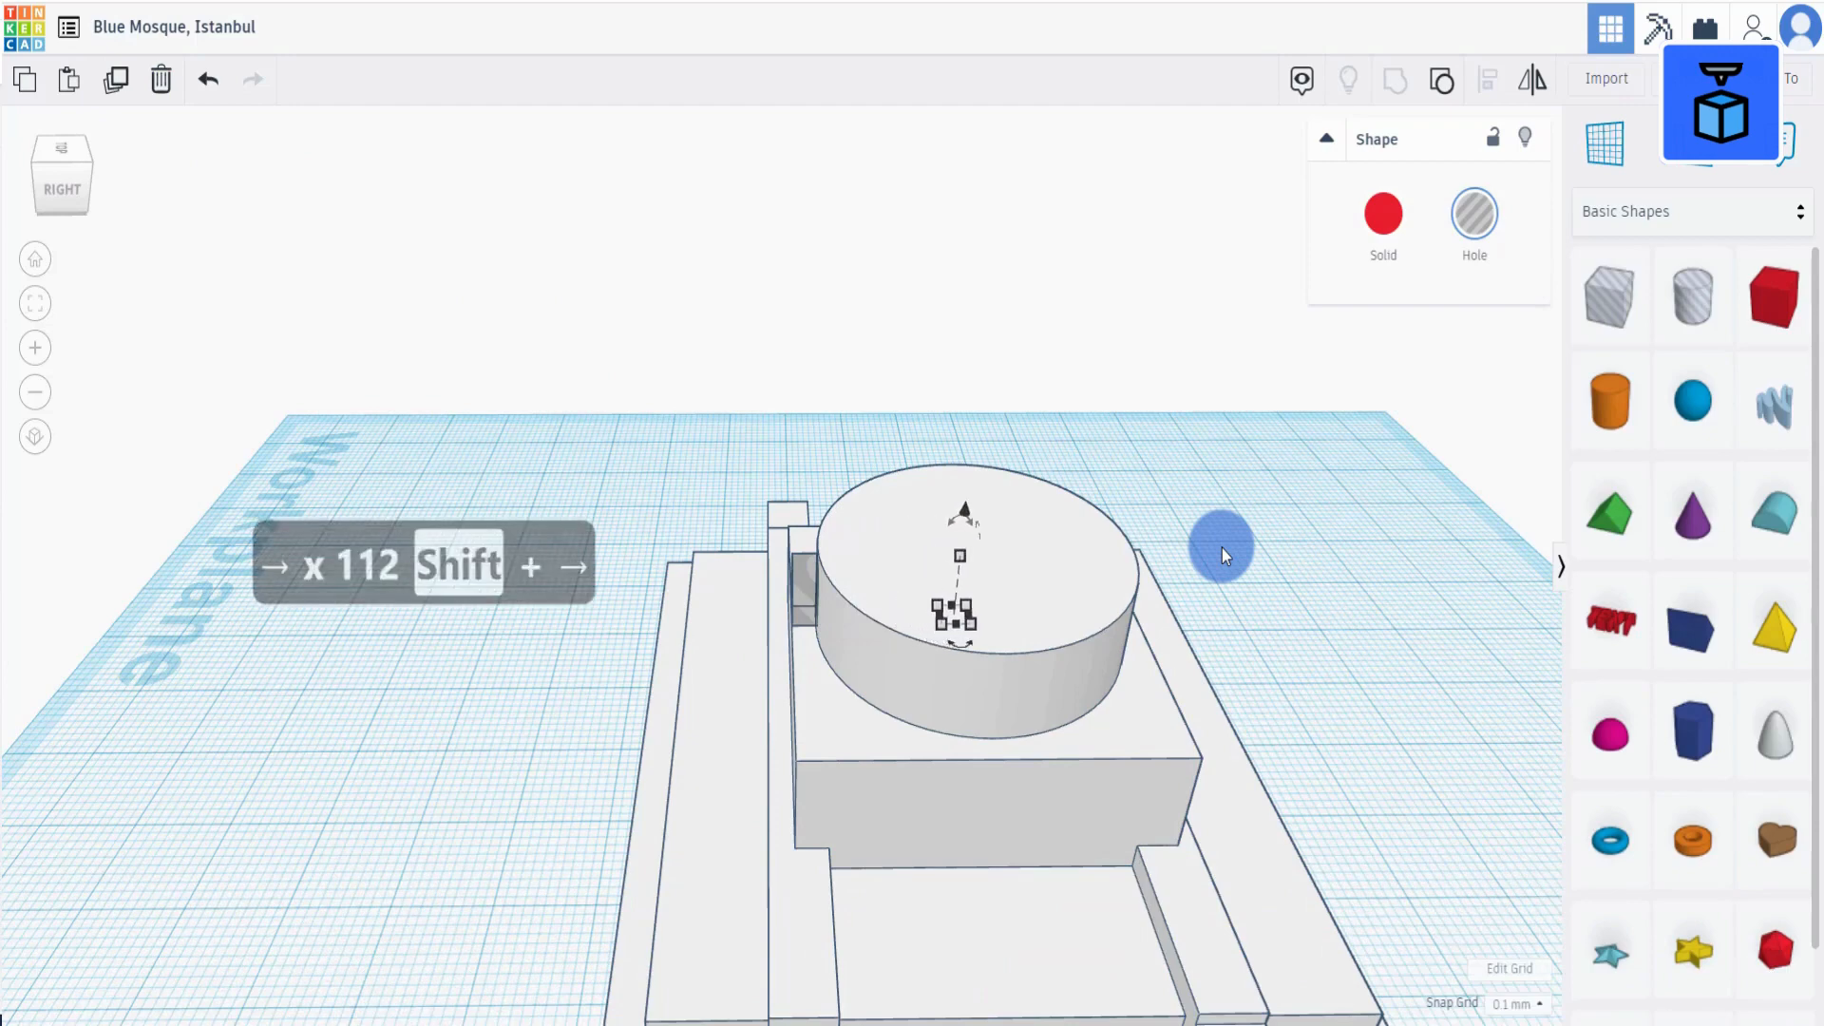
pyautogui.hotkey('shift', 'Right')
pyautogui.hotkey('shift', 'Right')
pyautogui.hotkey('shift', 'Right')
pyautogui.hotkey('shift', 'Right')
pyautogui.hotkey('shift', 'Right')
# Nudge the two arched holes in 0.1 mm increments to fine-tune how far each cuts into the drum.
pyautogui.moveTo(1128, 665); pyautogui.dragTo(909, 596, button='middle')
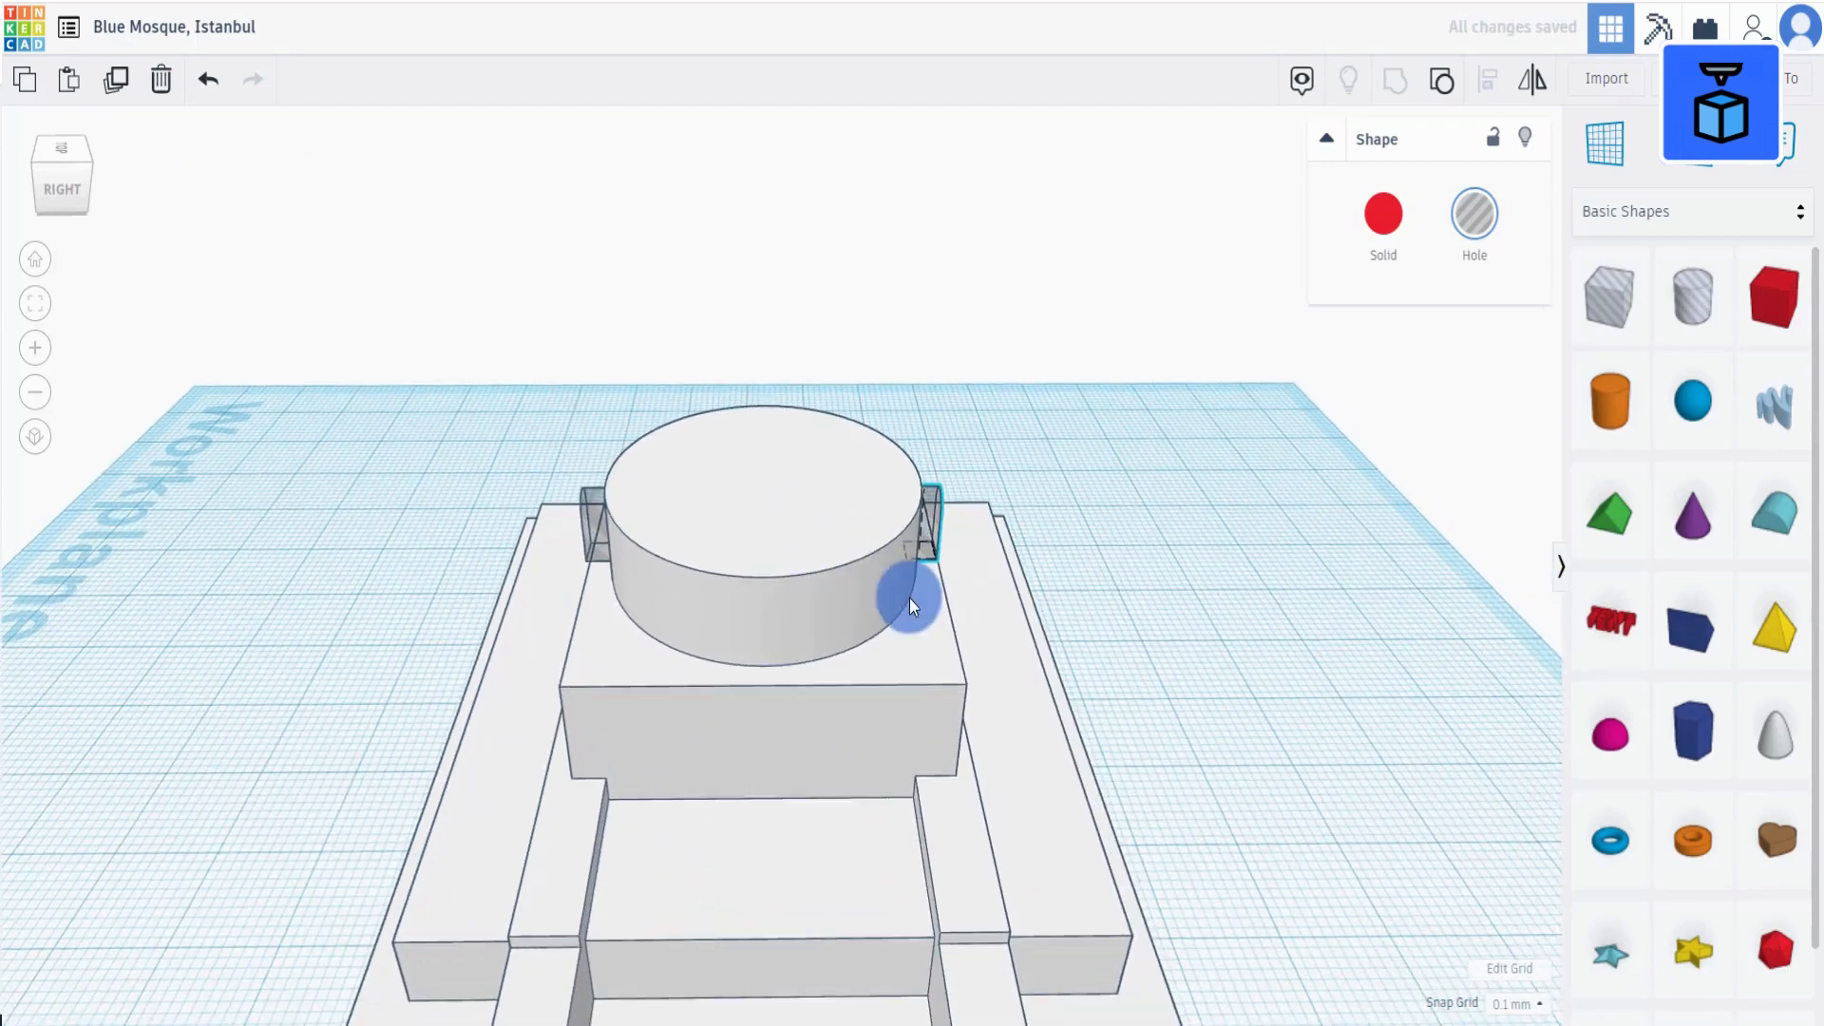
pyautogui.press('Right')
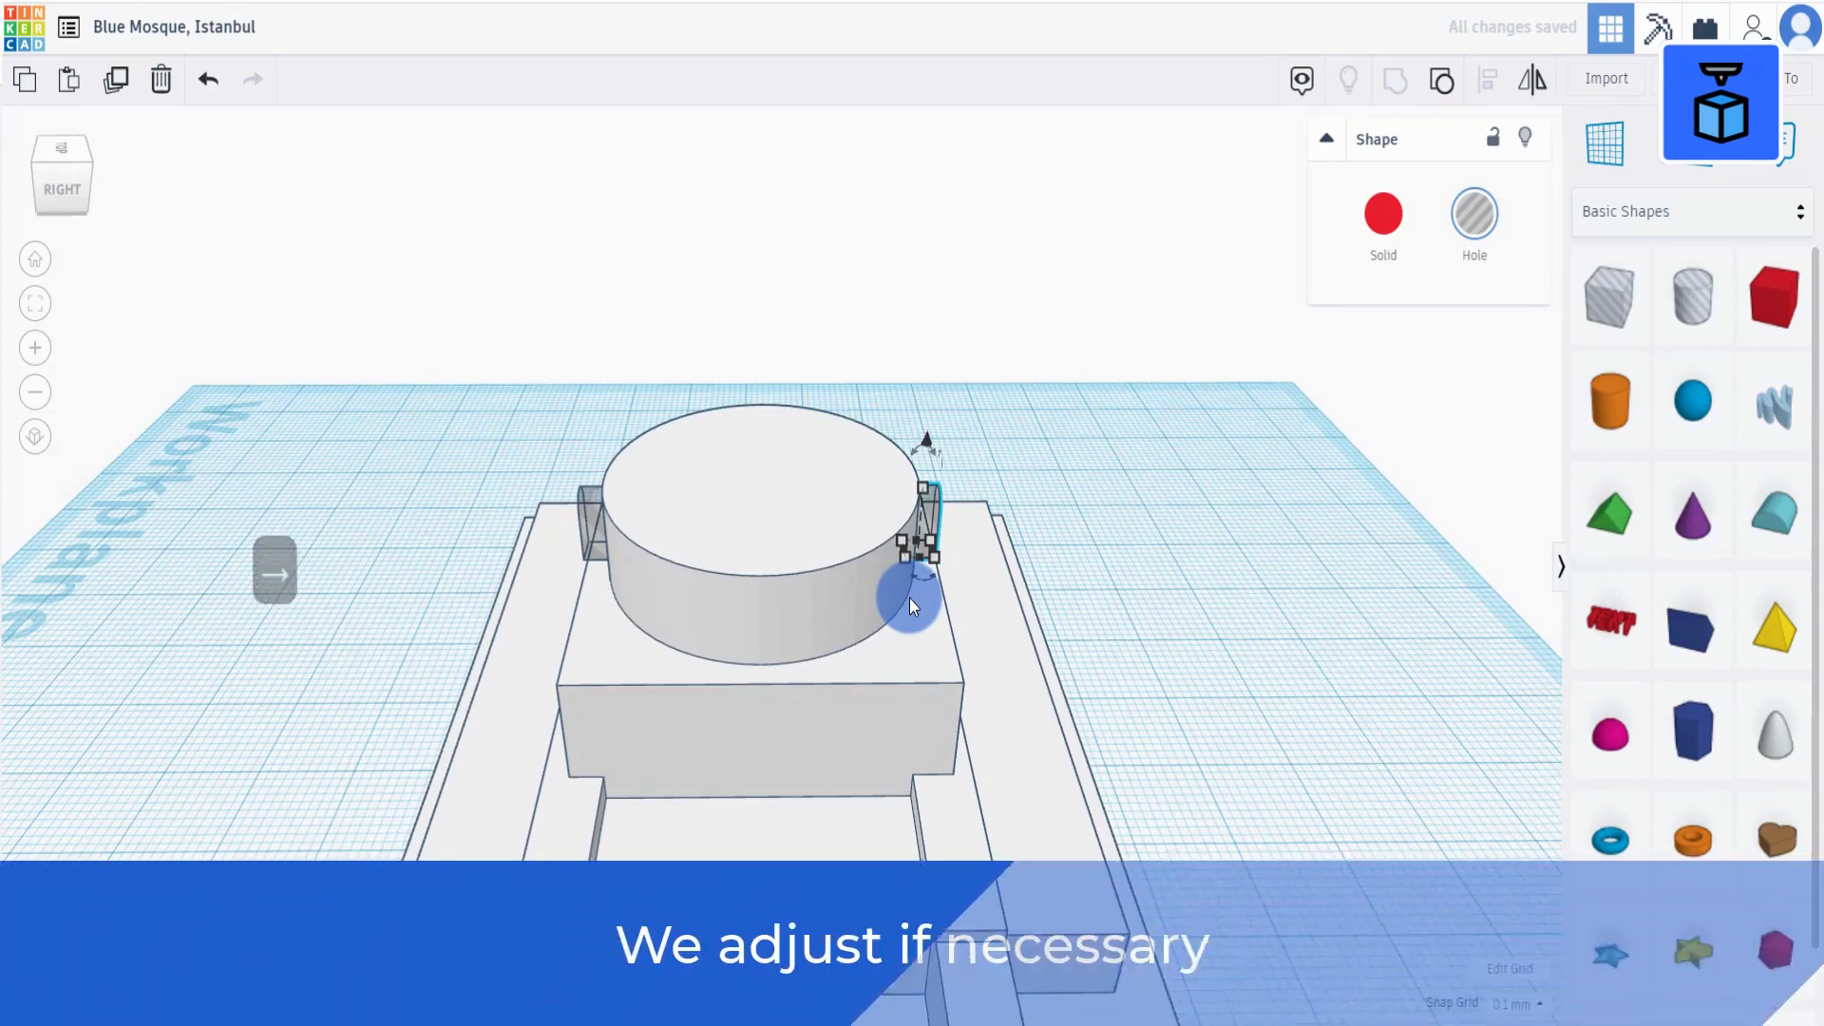
pyautogui.press('Left')
pyautogui.click(591, 529)
pyautogui.press('Right')
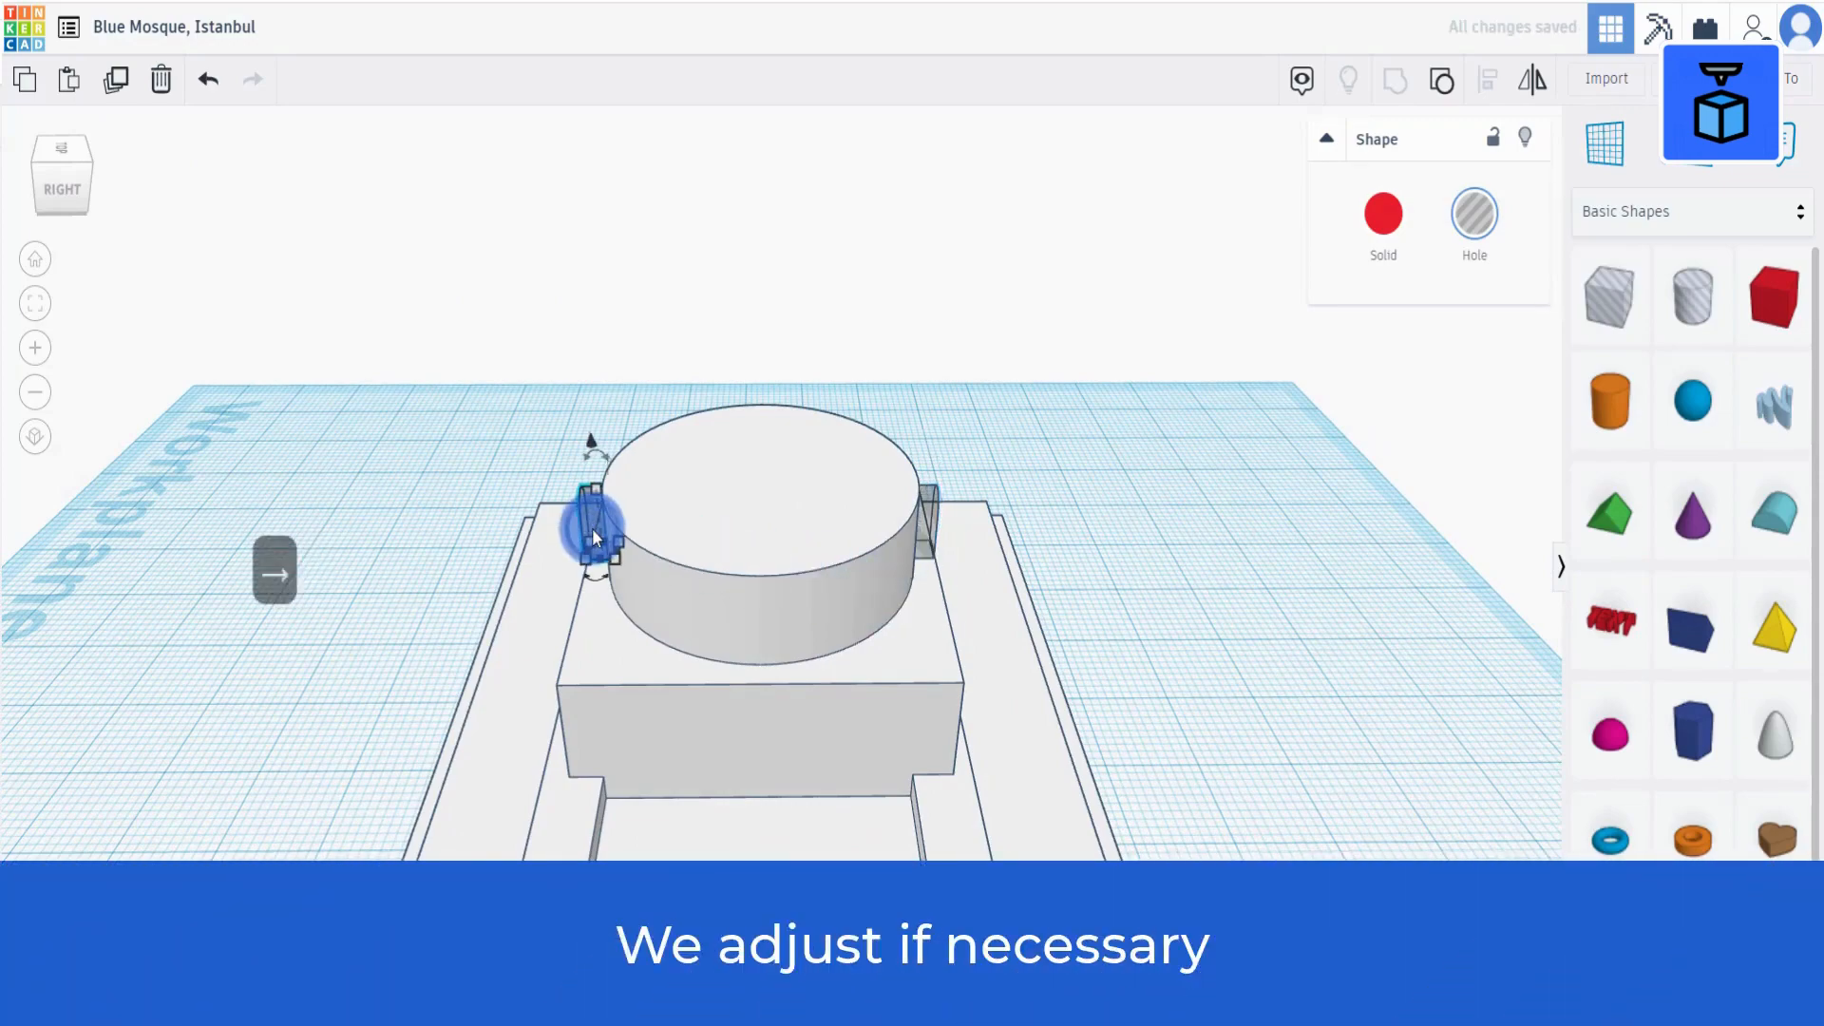
# Nudge the arched hole on the drum's far side by four 0.1 mm increments to adjust its depth in the wall.
pyautogui.click(1107, 652)
pyautogui.moveTo(966, 672); pyautogui.dragTo(1004, 898, button='right')
pyautogui.click(934, 513)
pyautogui.press('Right')
pyautogui.press('Right')
pyautogui.press('Right')
pyautogui.press('Right')
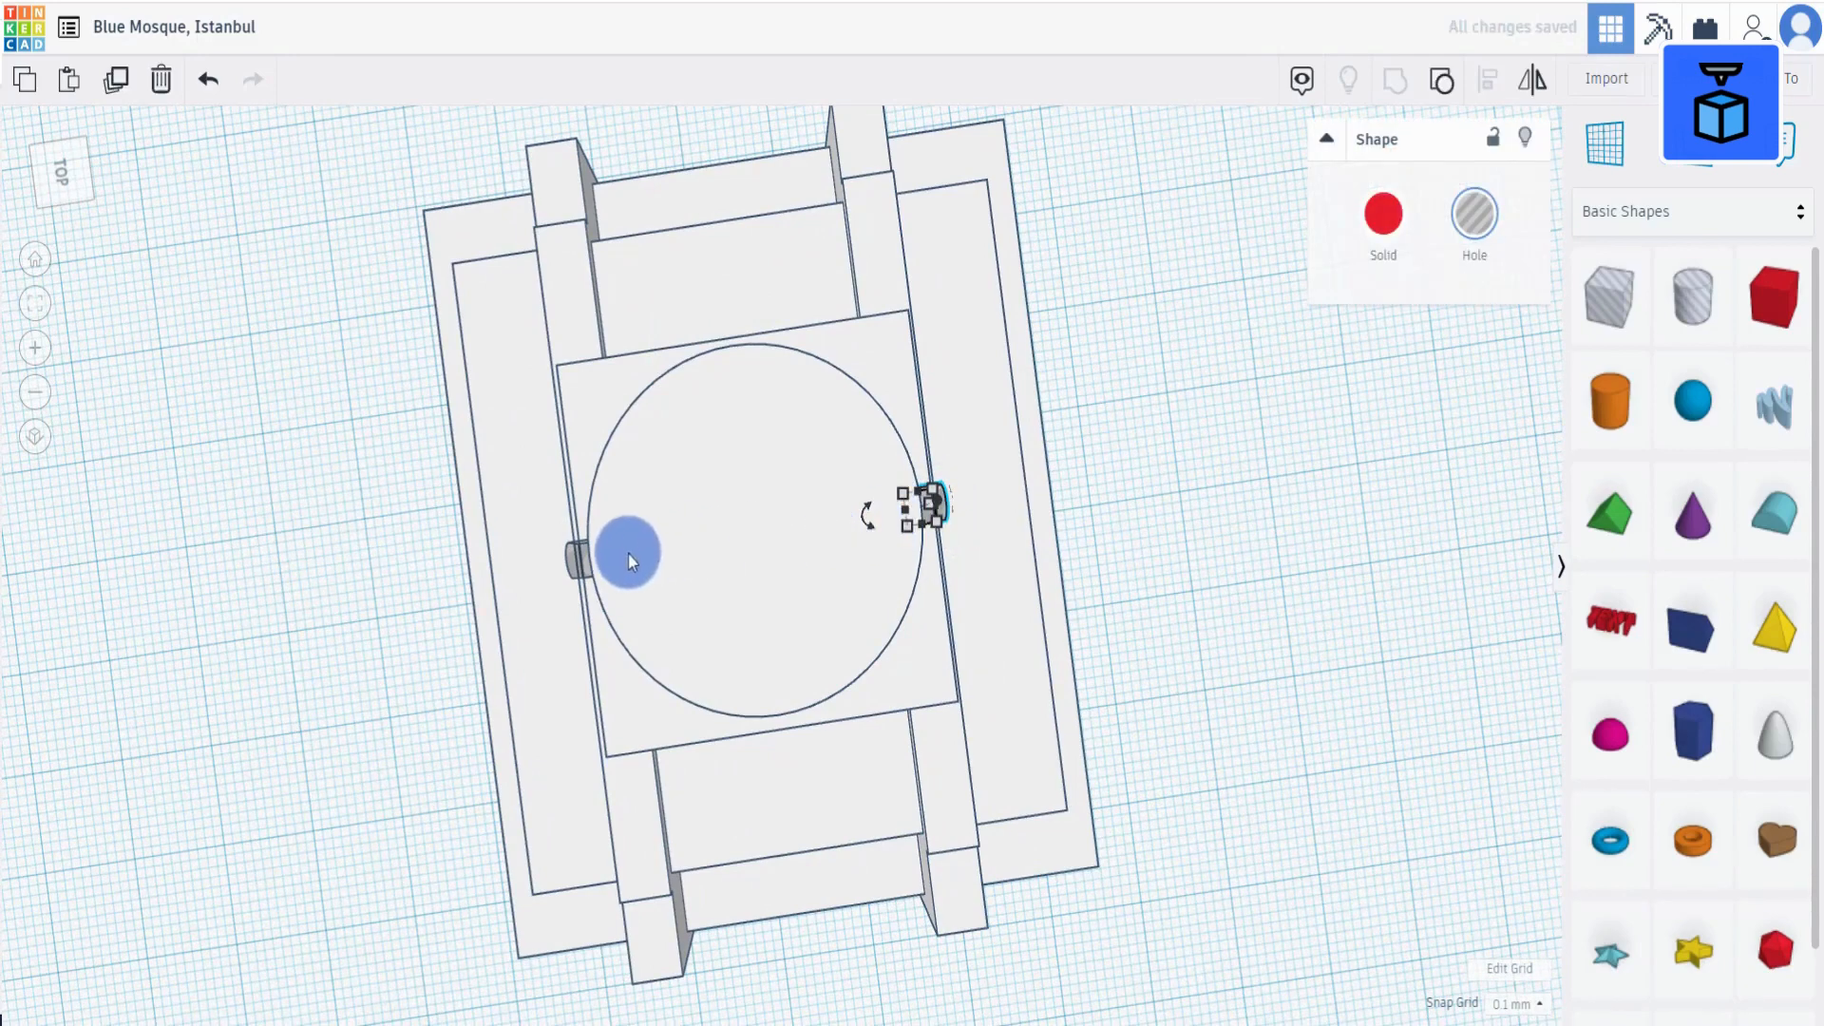
# Duplicate the opposite pair of arched holes and rotate the copy around the drum's centre so it sits beside the first pair.
pyautogui.keyDown('shift'); pyautogui.click(578, 559); pyautogui.keyUp('shift')
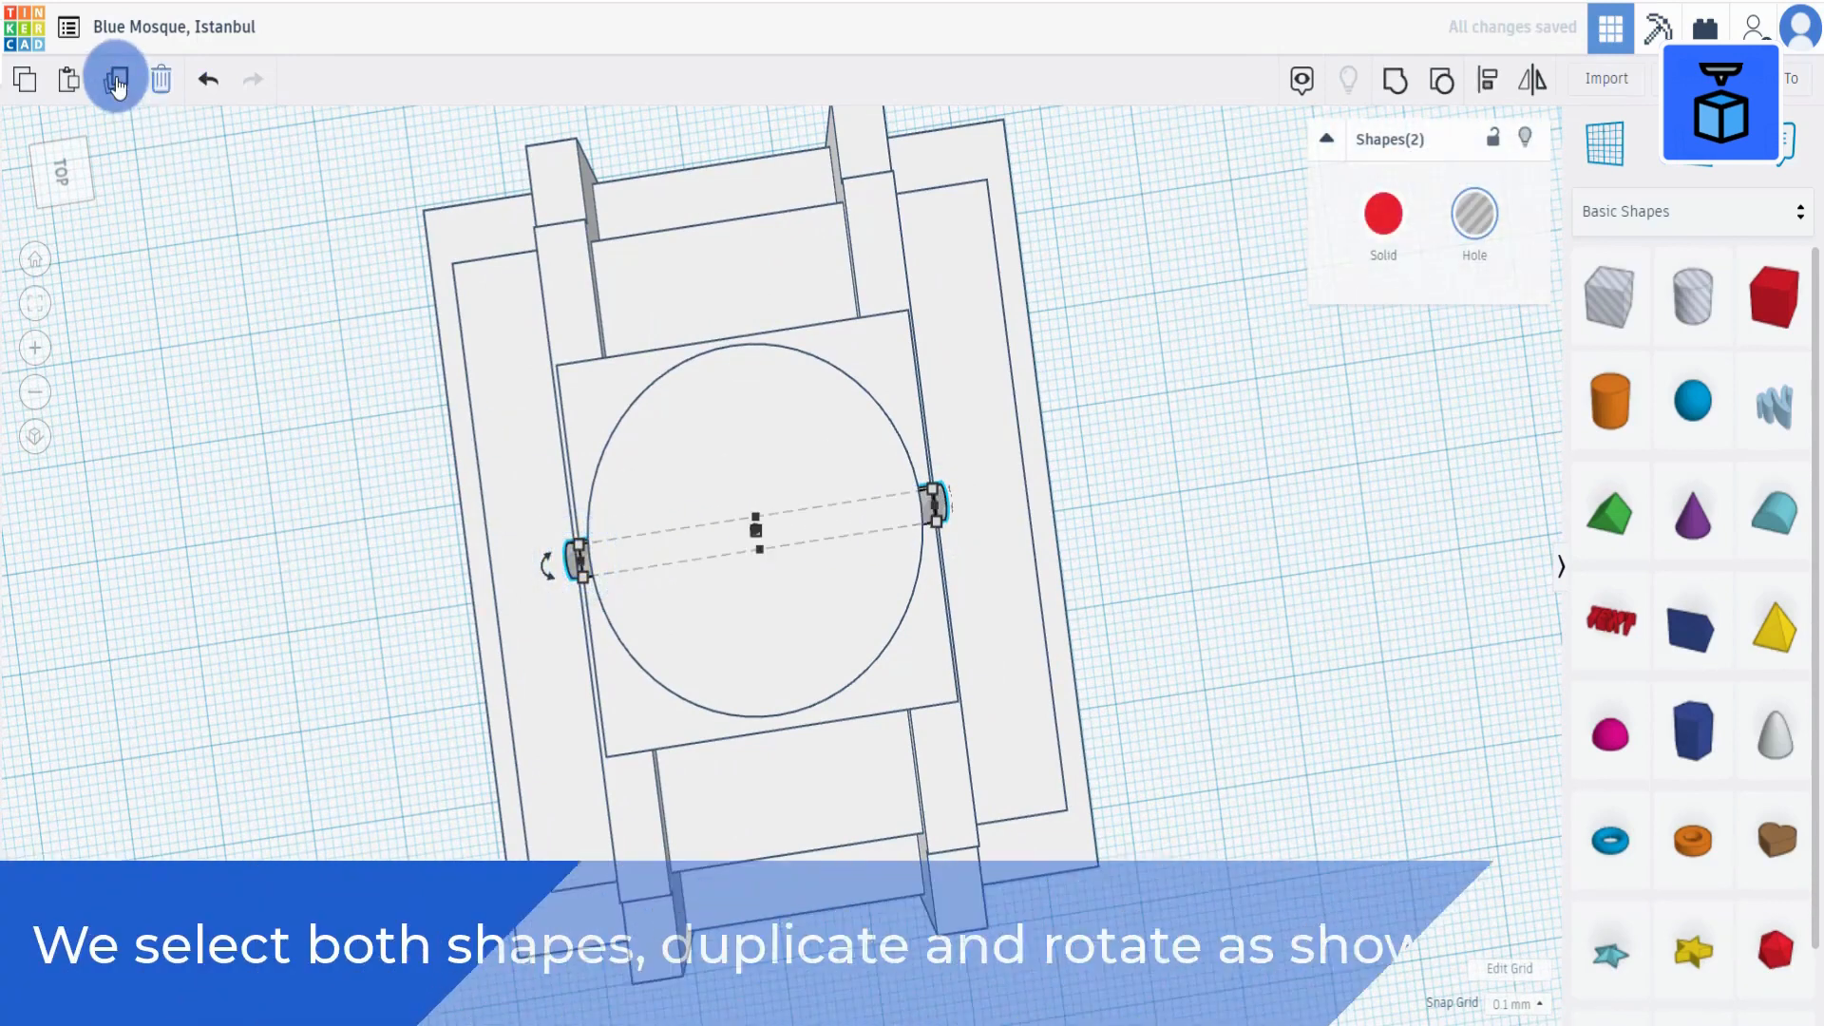
pyautogui.click(116, 82)
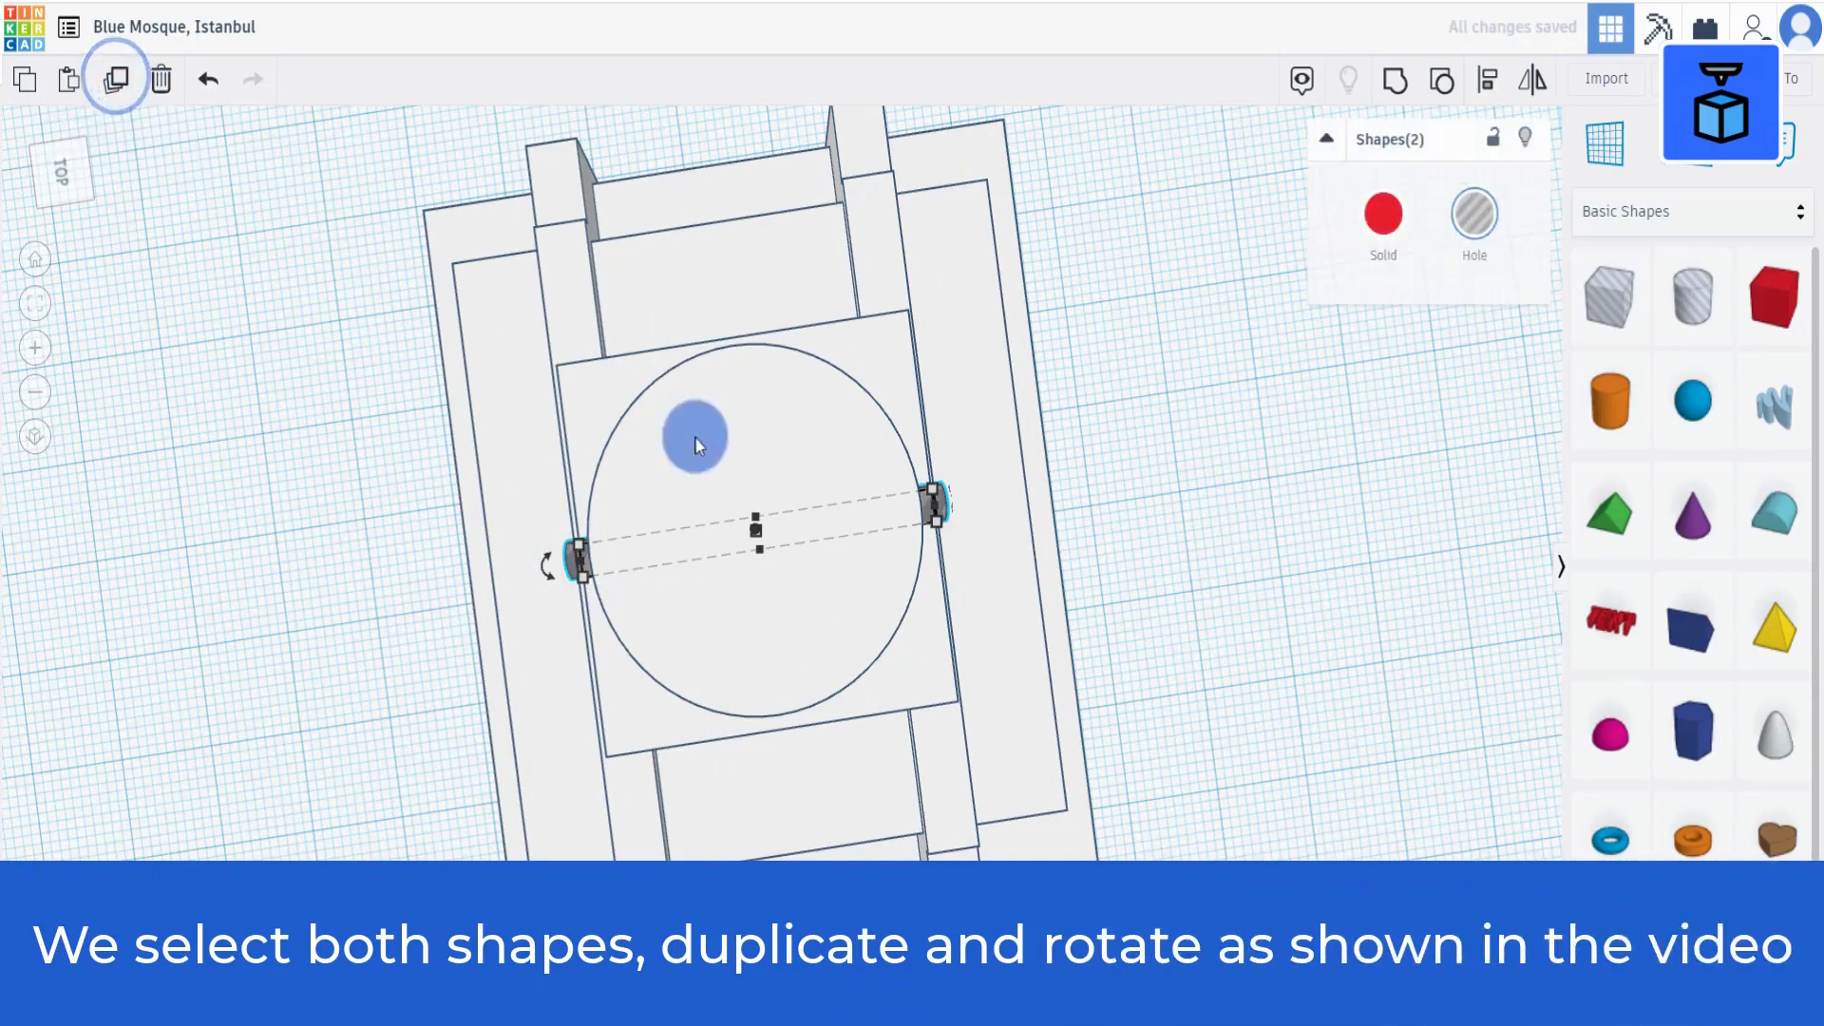
pyautogui.moveTo(938, 589); pyautogui.dragTo(923, 528, button='right')
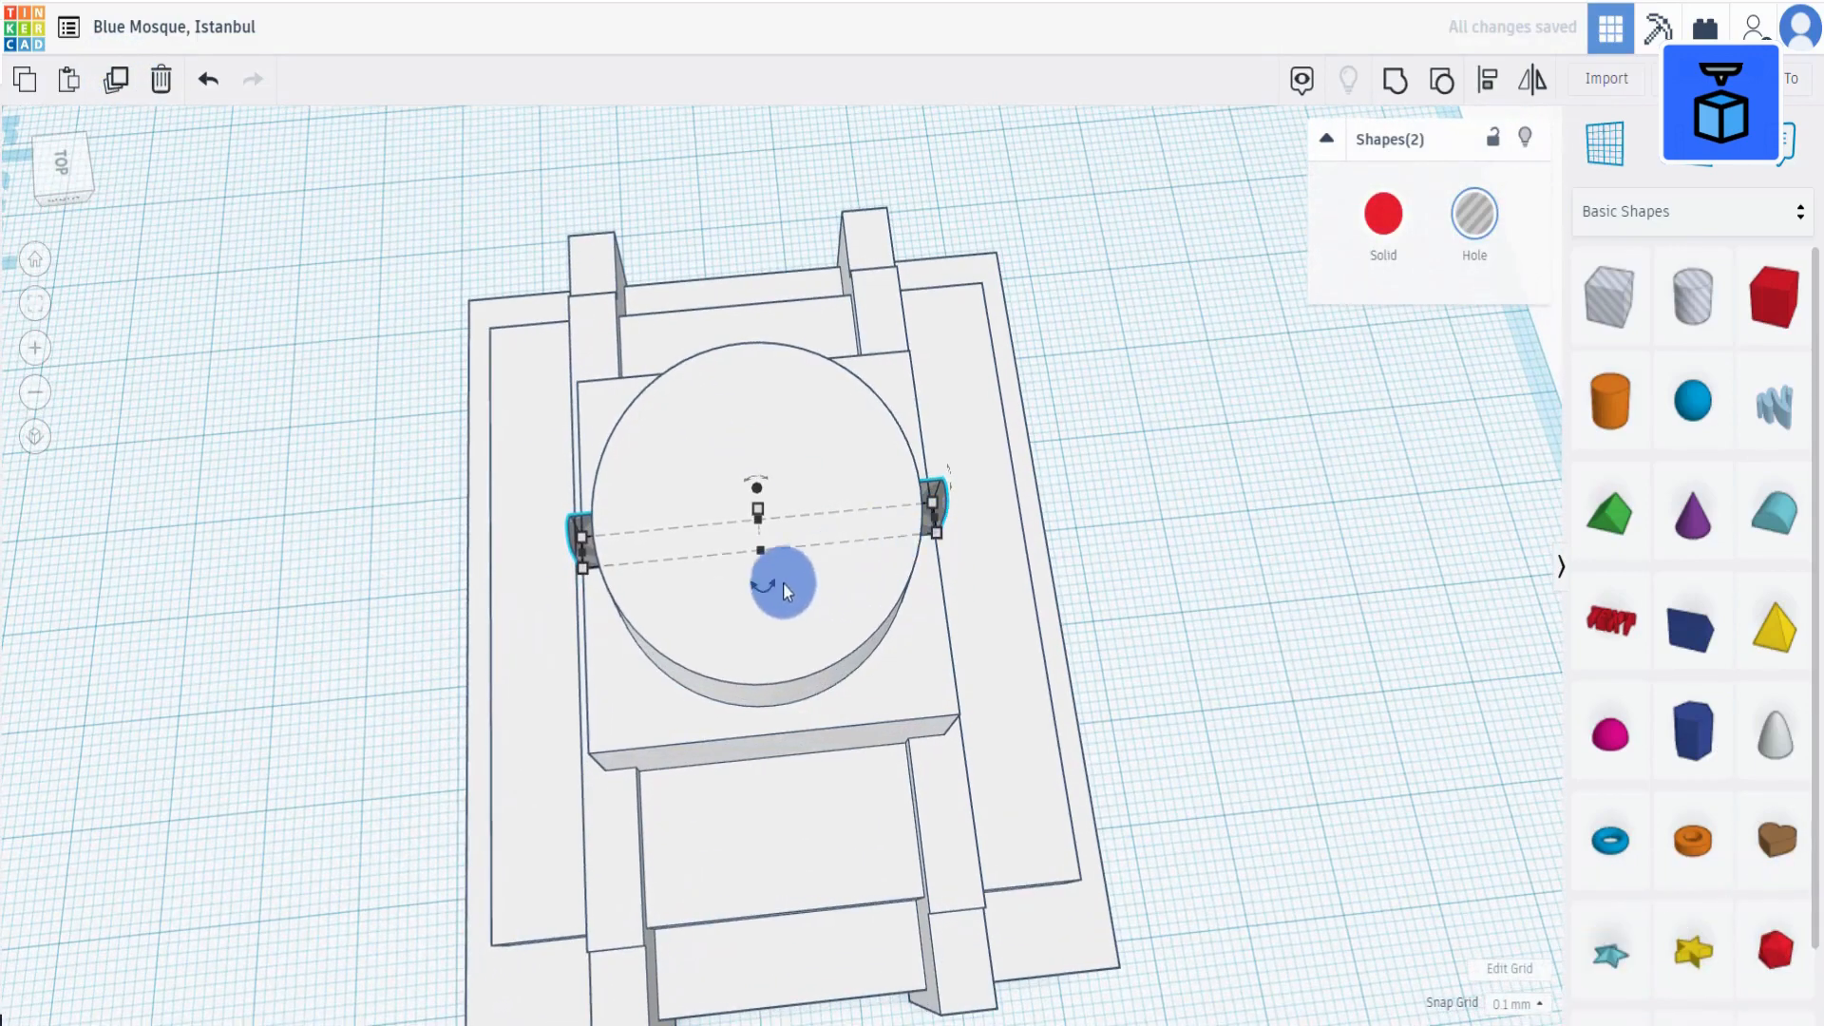
pyautogui.moveTo(765, 590); pyautogui.dragTo(847, 771)
pyautogui.moveTo(954, 773); pyautogui.dragTo(1123, 671, button='right')
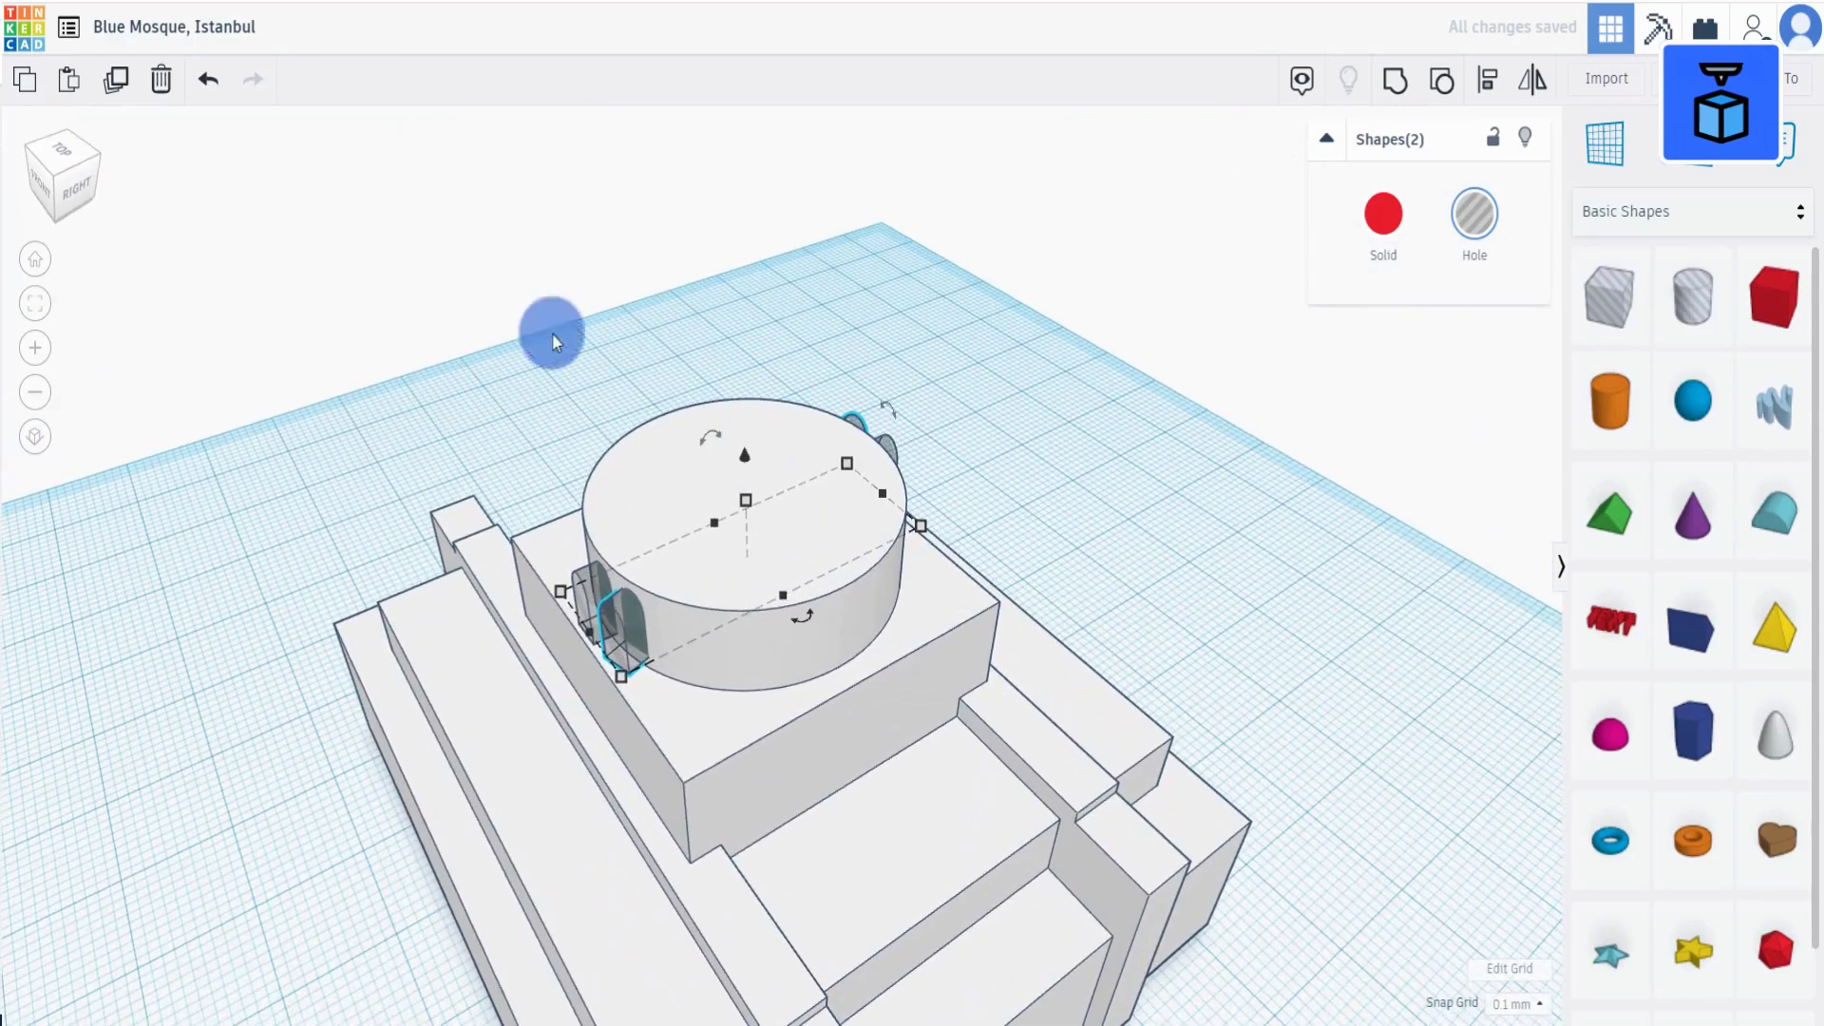
# Repeat the rotated duplication of the arched hole pair until the holes form a complete ring around the drum.
pyautogui.click(117, 84)
pyautogui.click(117, 83)
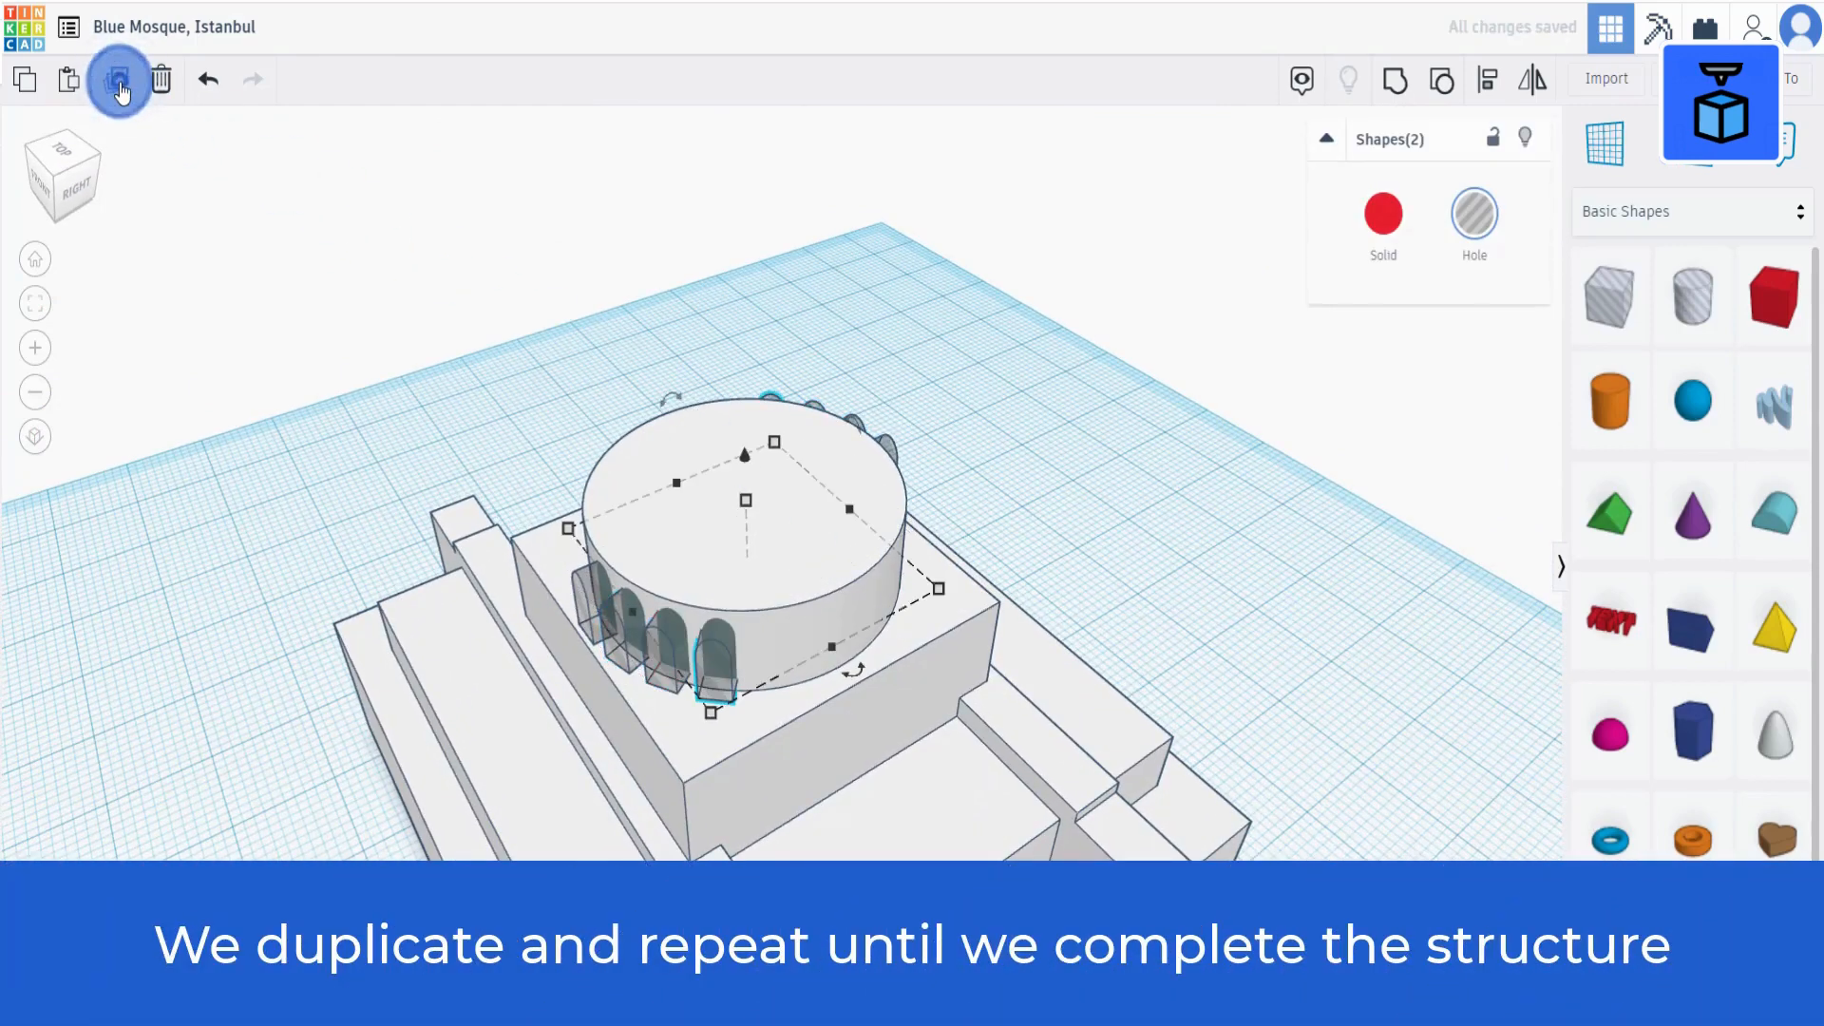
pyautogui.click(117, 83)
pyautogui.click(116, 83)
pyautogui.click(117, 84)
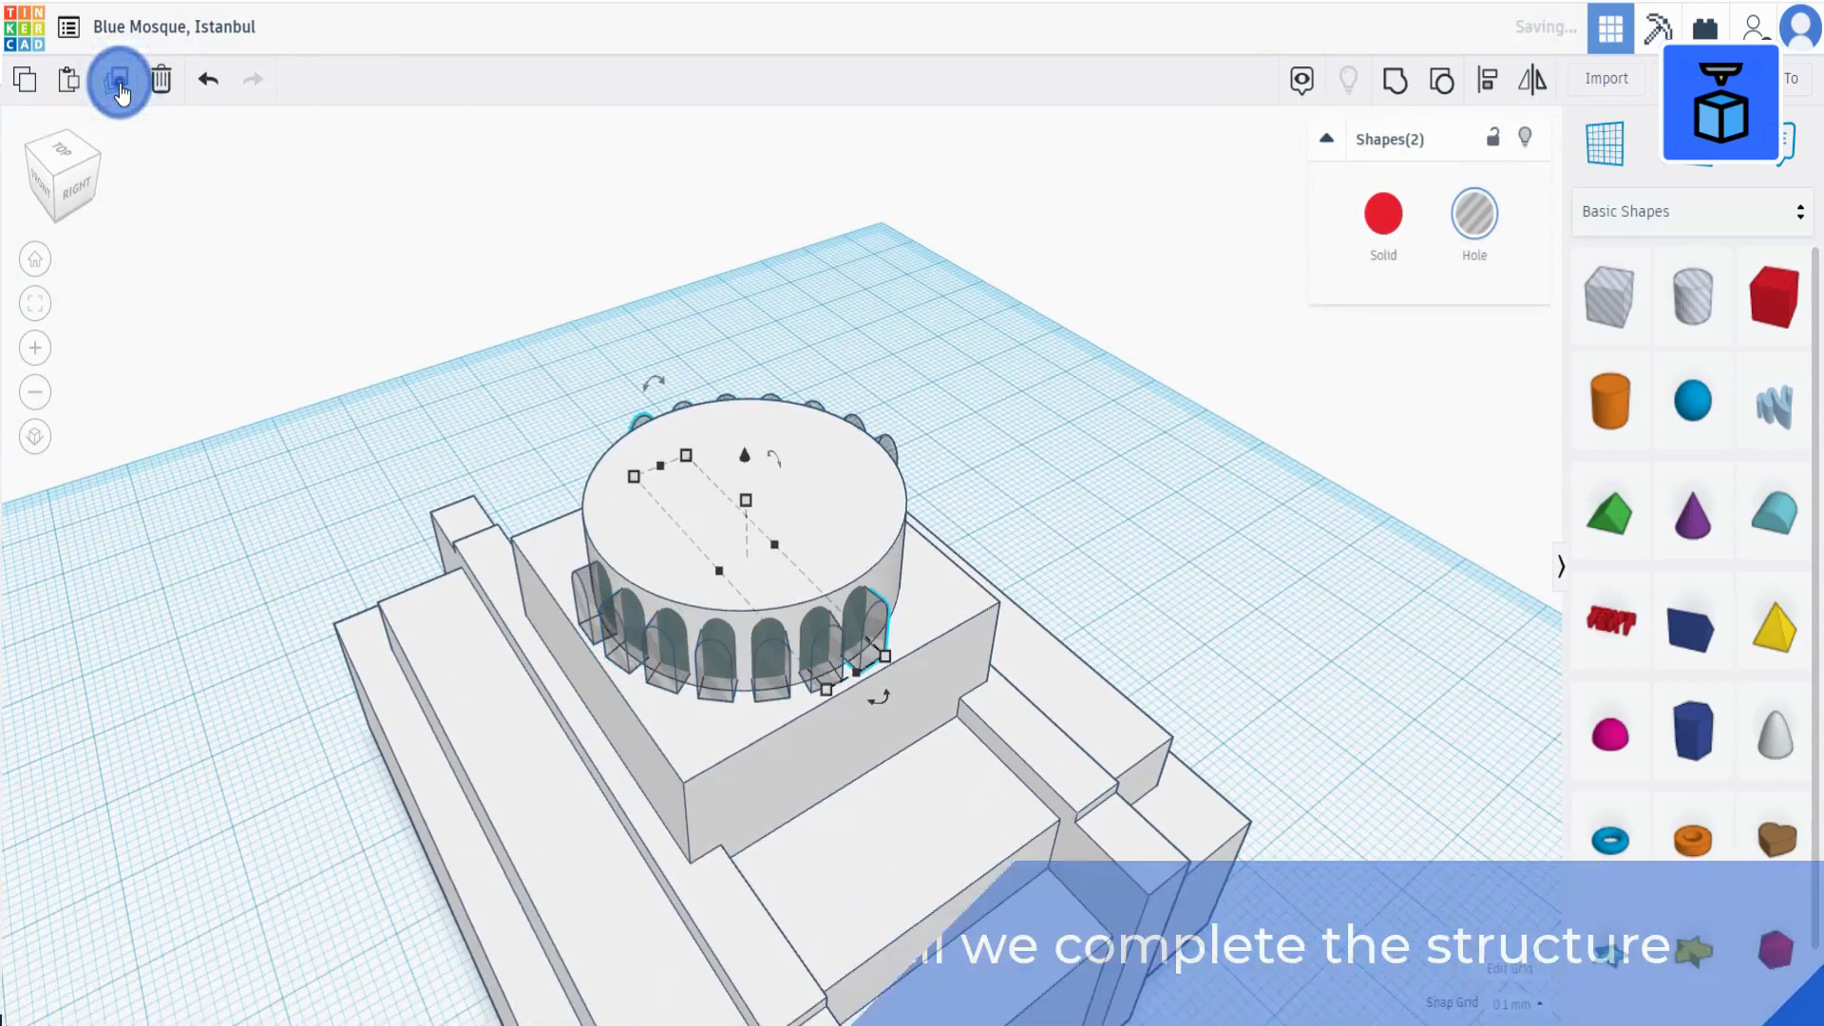
pyautogui.click(116, 83)
pyautogui.click(116, 83)
pyautogui.click(117, 83)
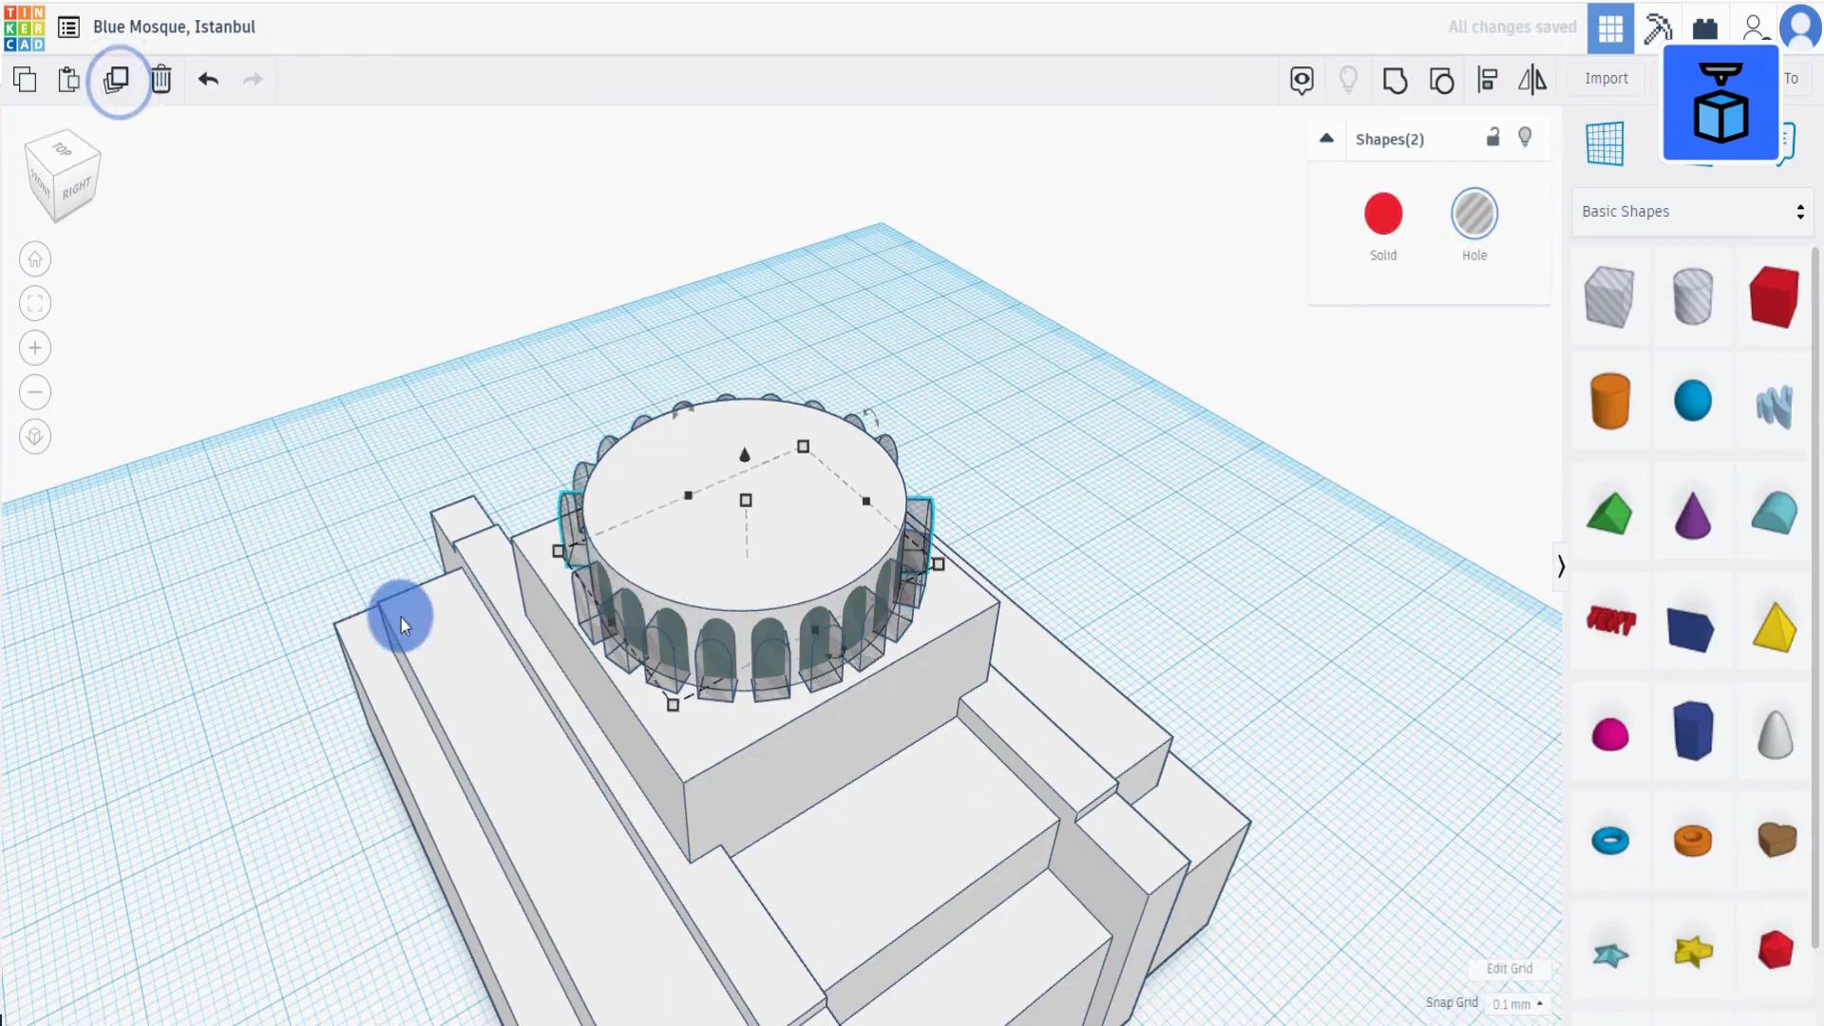
pyautogui.moveTo(401, 617); pyautogui.dragTo(721, 566, button='right')
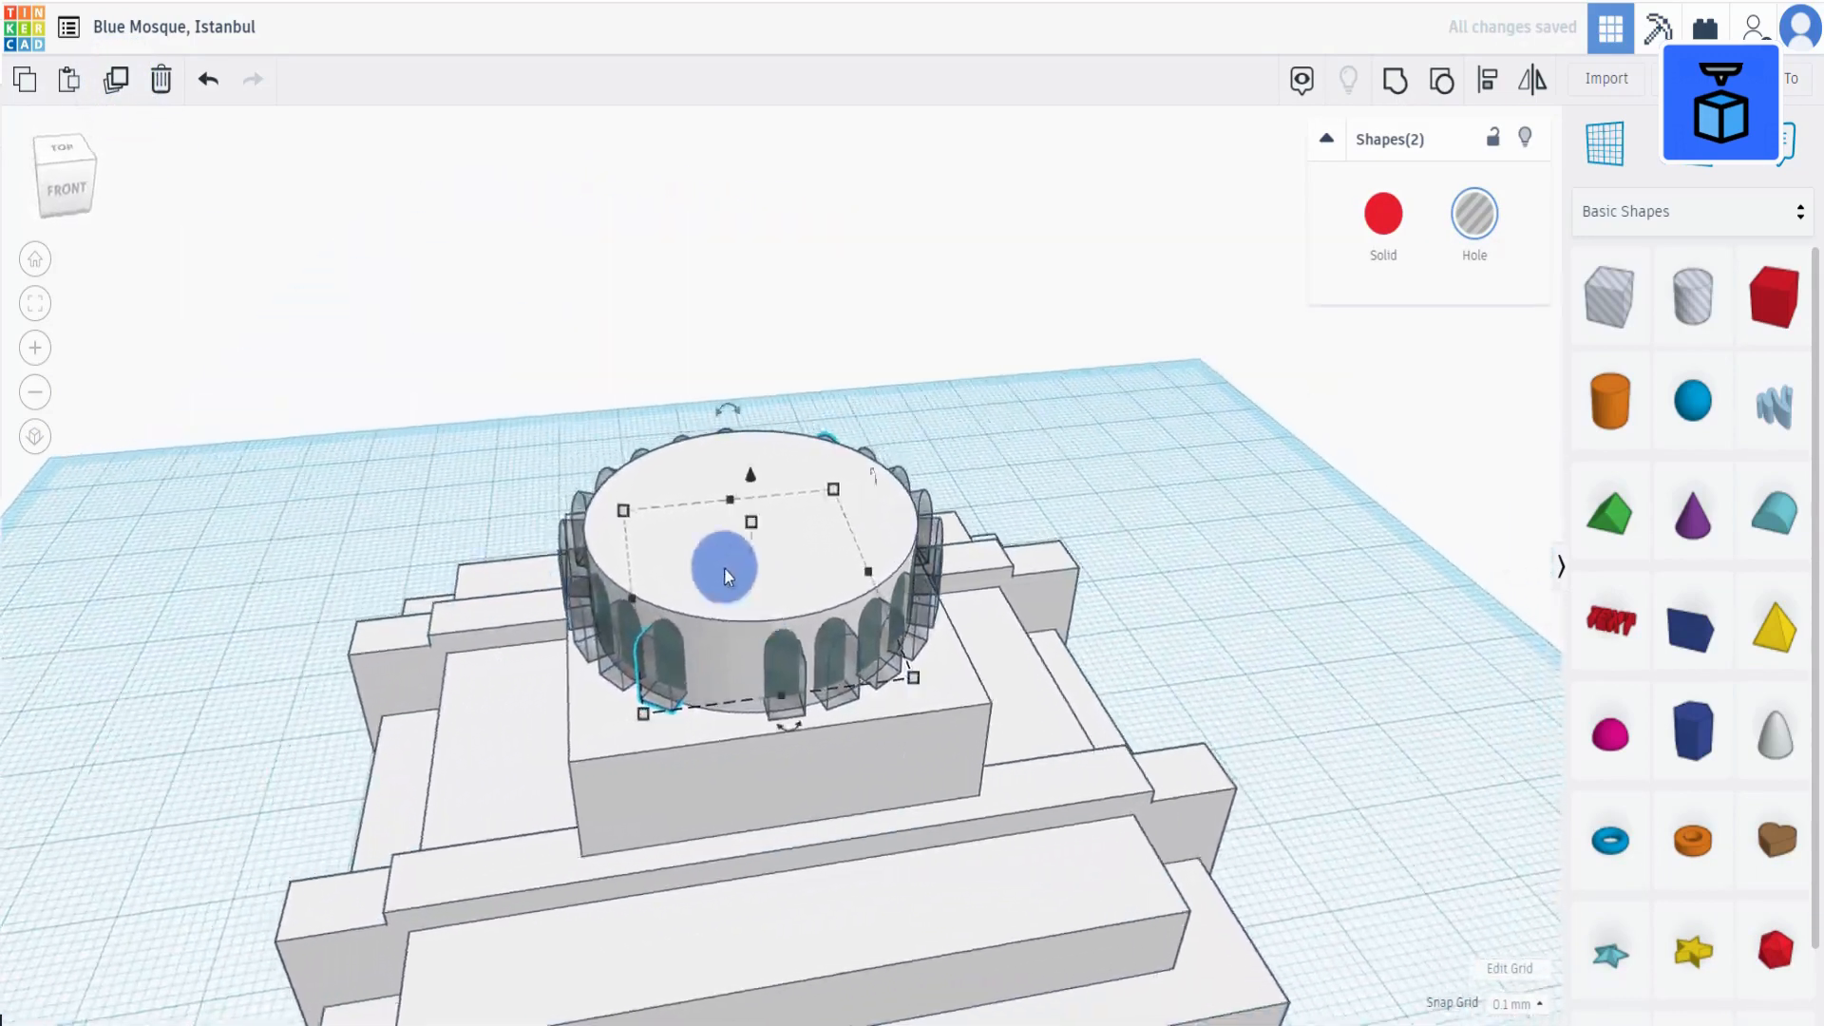
pyautogui.click(114, 83)
pyautogui.click(114, 83)
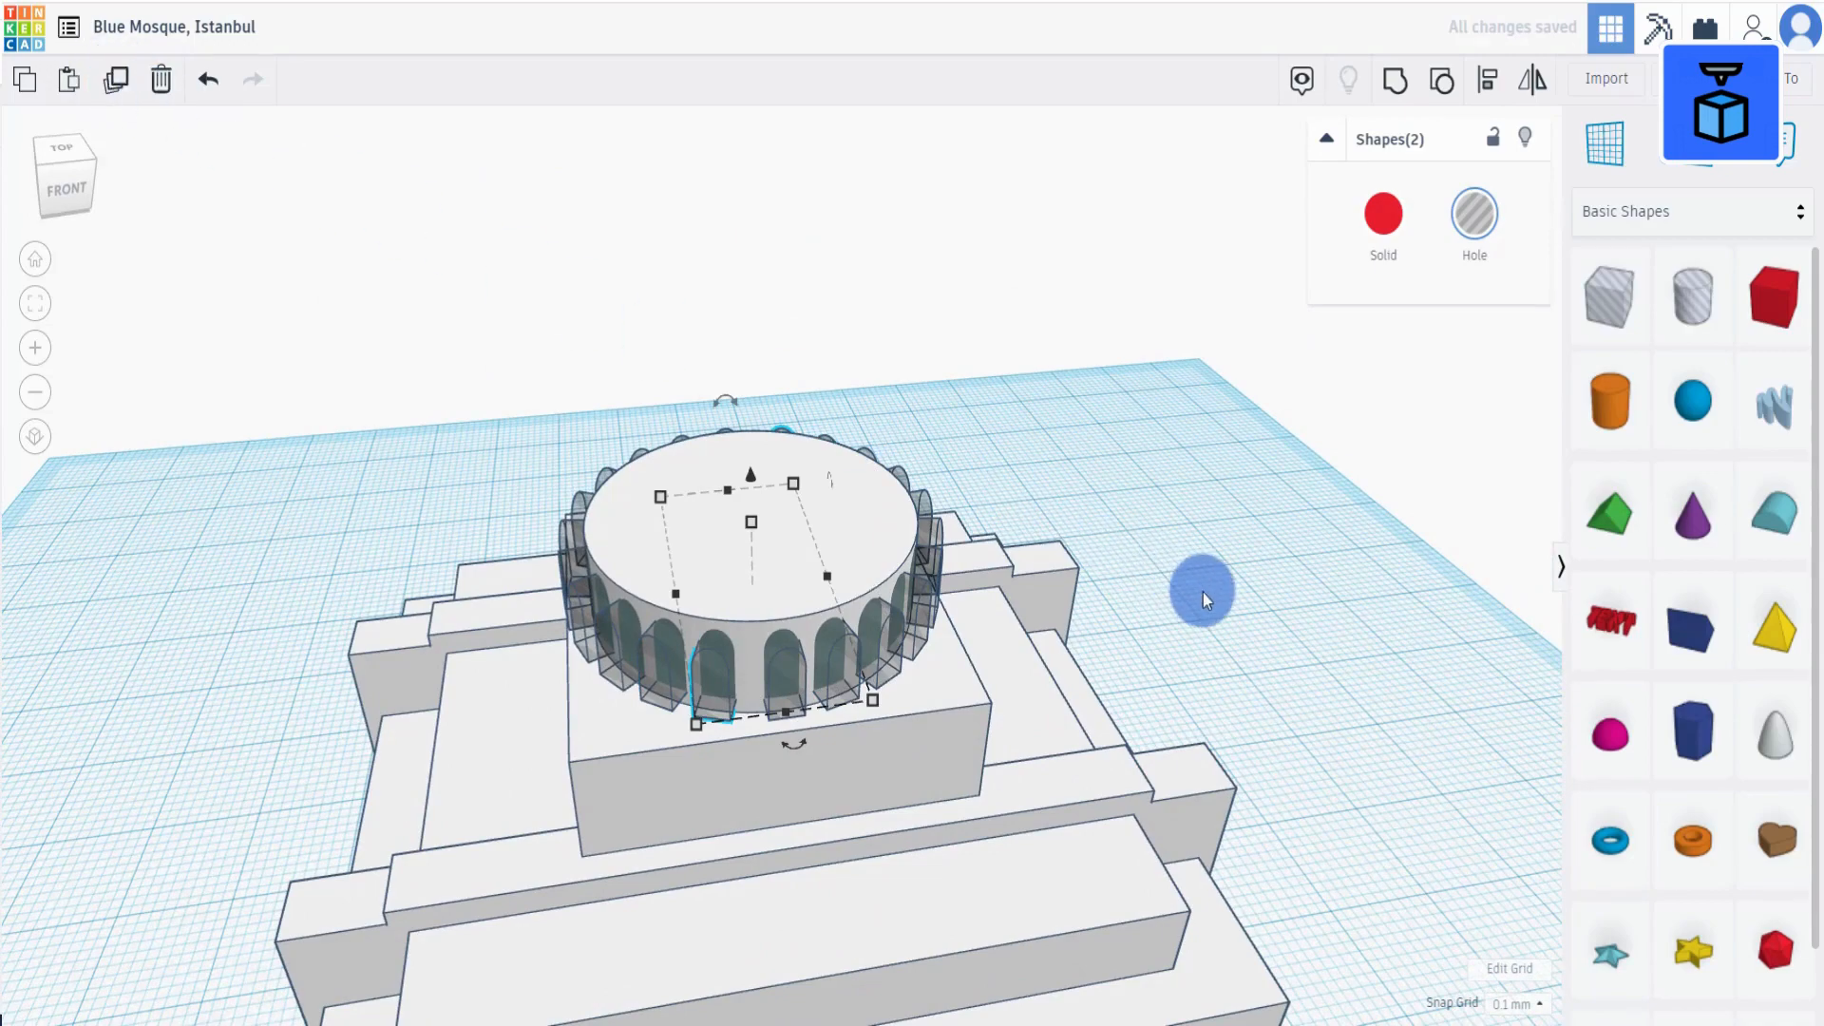
# Select the building together with all the arched holes and group everything to cut the windows into the drum.
pyautogui.moveTo(1203, 593); pyautogui.dragTo(758, 869, button='right')
pyautogui.click(1214, 652)
pyautogui.scroll(-2, 637, 819)
pyautogui.scroll(-5, 758, 870)
pyautogui.moveTo(602, 505); pyautogui.dragTo(934, 748)
pyautogui.moveTo(934, 749); pyautogui.dragTo(902, 674, button='right')
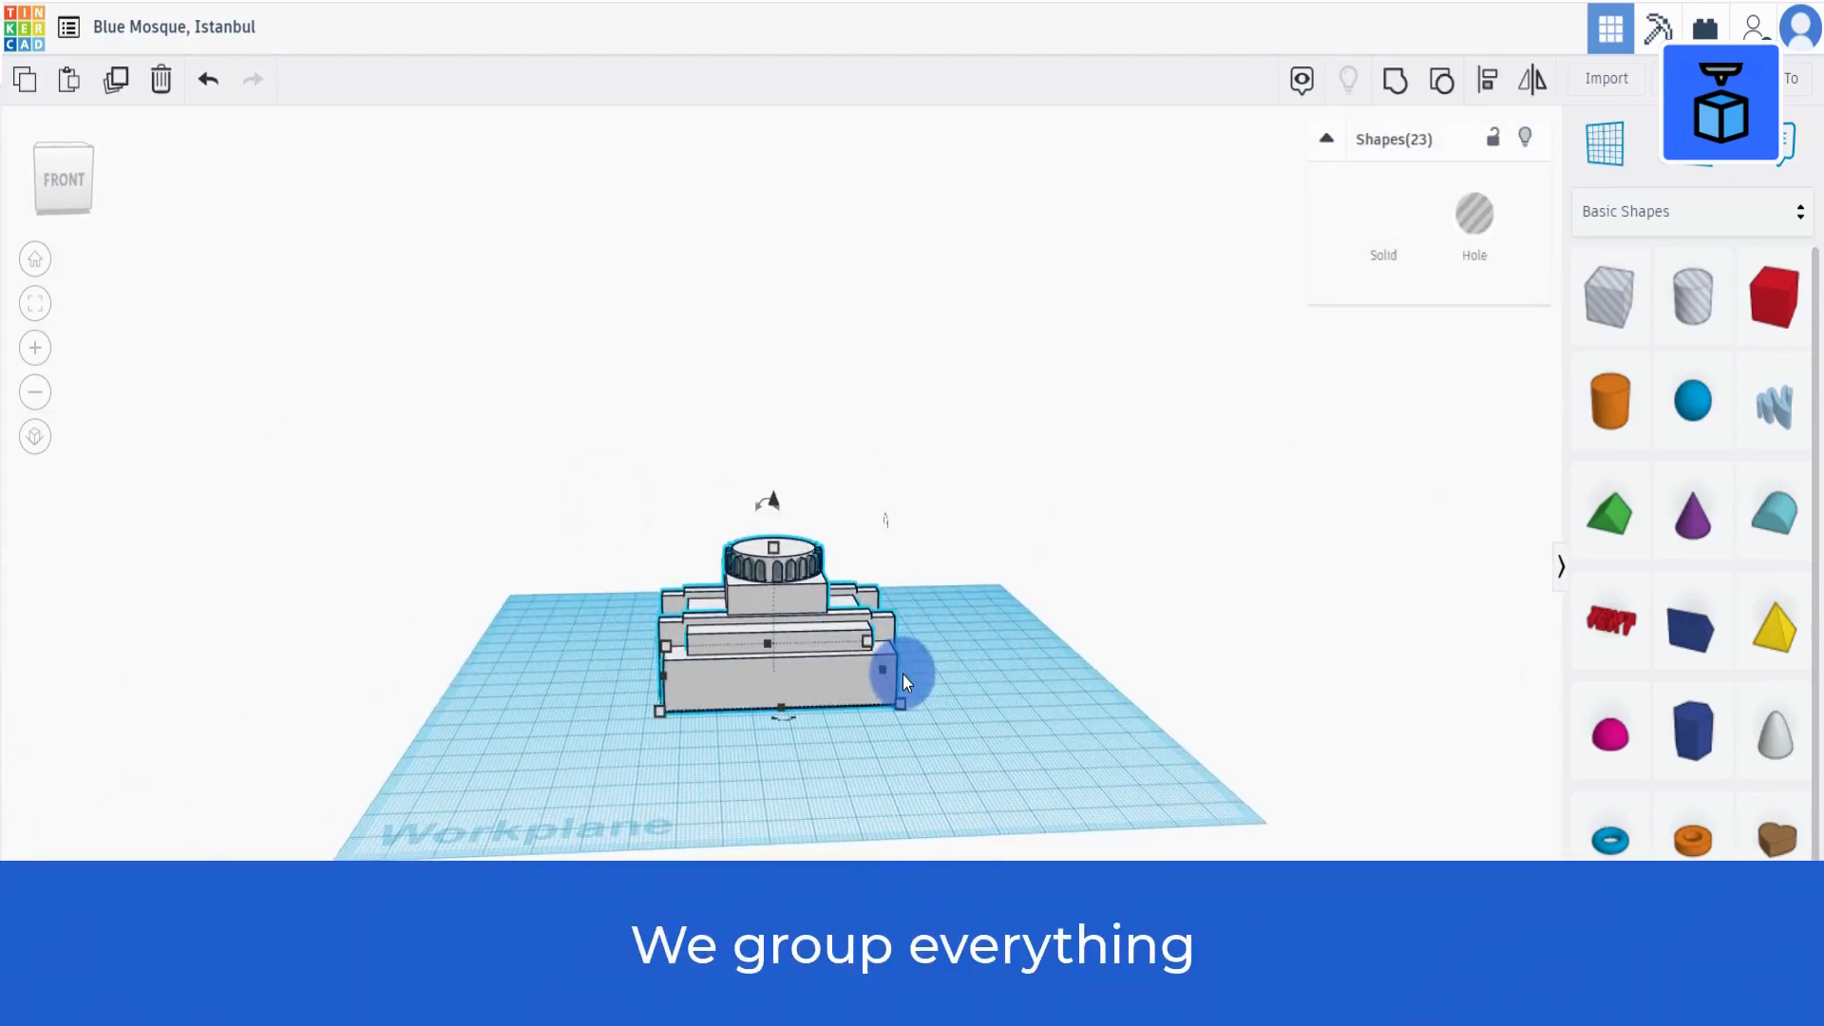
pyautogui.click(1395, 80)
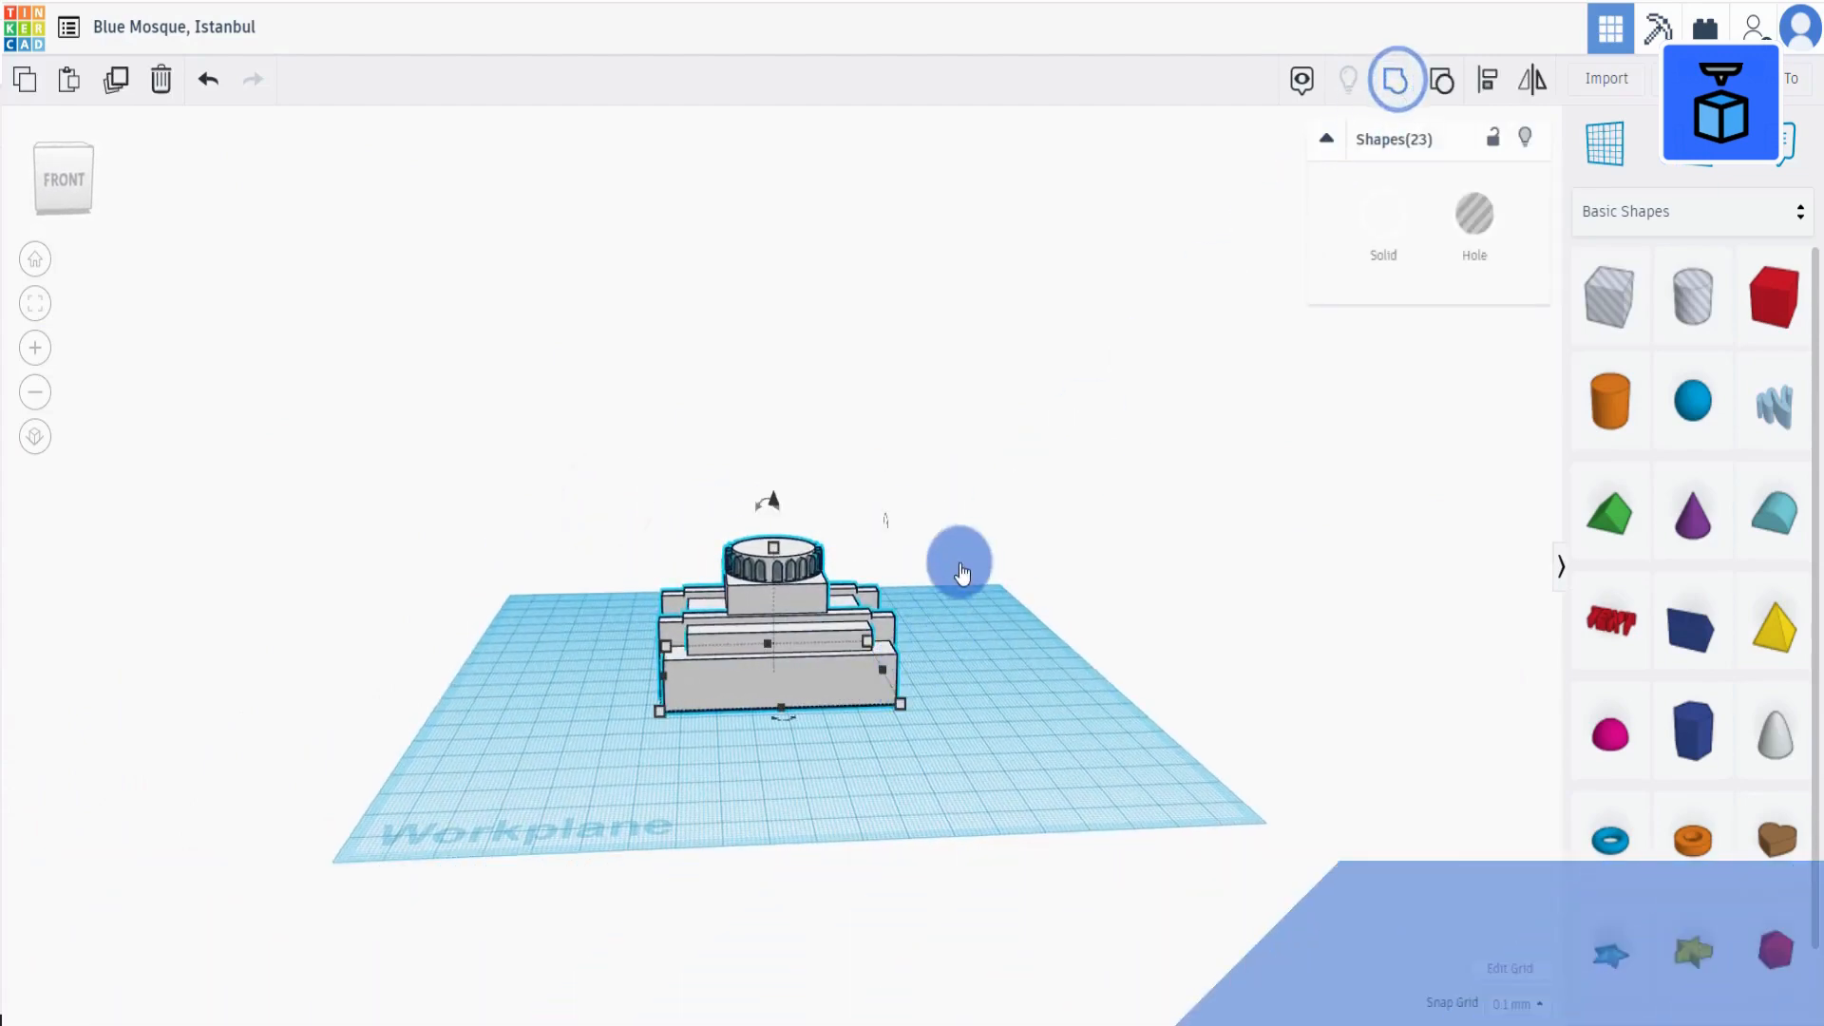
pyautogui.scroll(5, 959, 567)
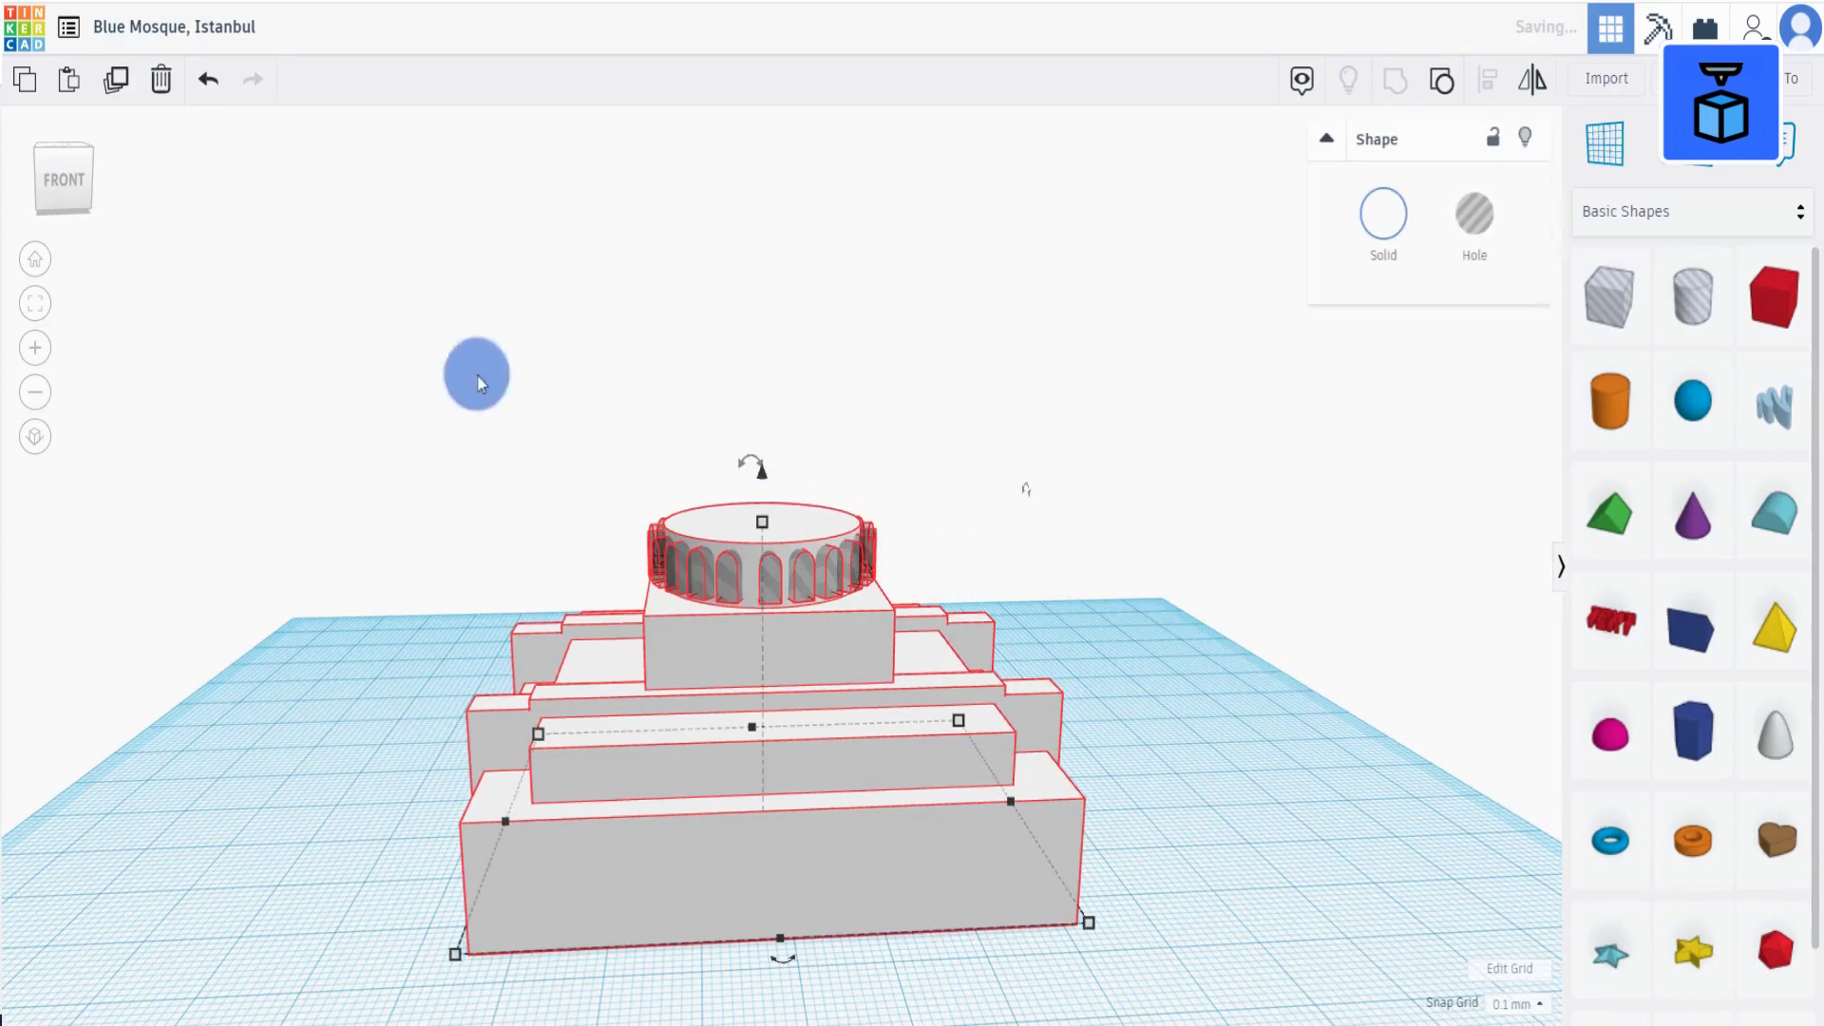
pyautogui.moveTo(702, 642); pyautogui.dragTo(840, 875, button='right')
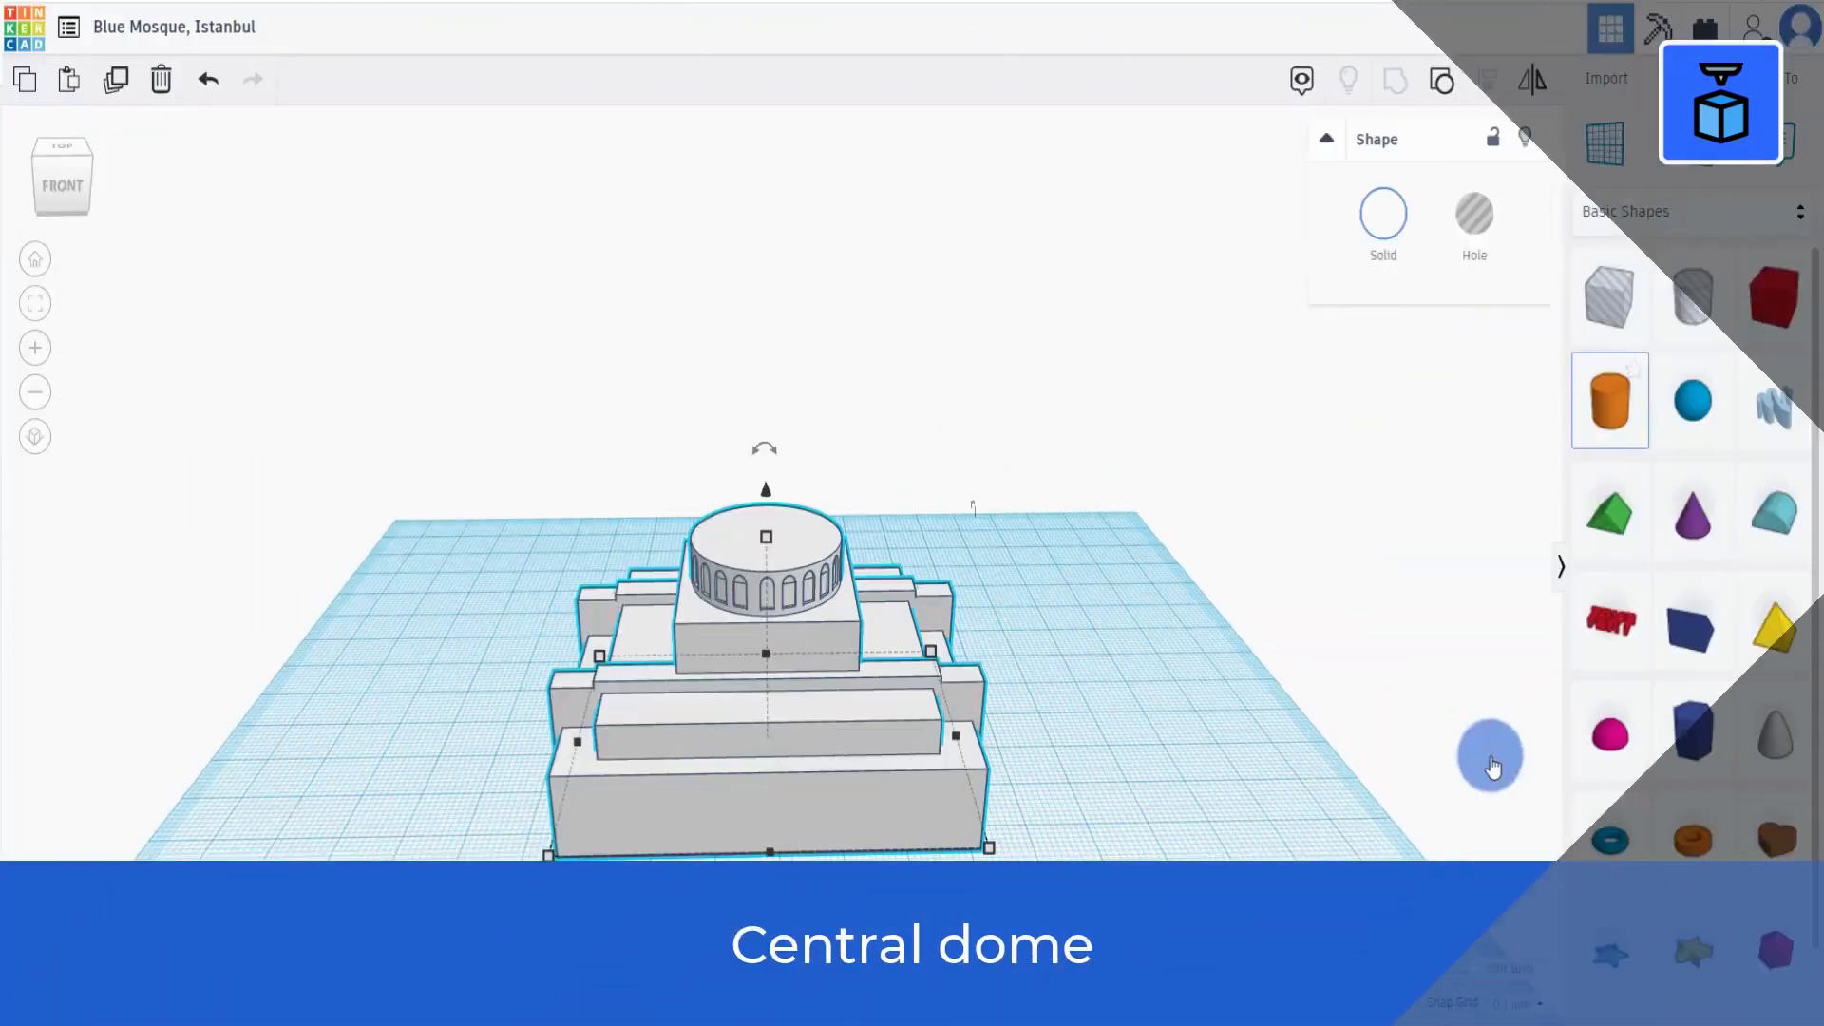
# Add a tube beside the building, move the building about 49 mm sideways and 29 mm in depth, and bring the tube closer.
pyautogui.moveTo(1686, 839); pyautogui.dragTo(1174, 777)
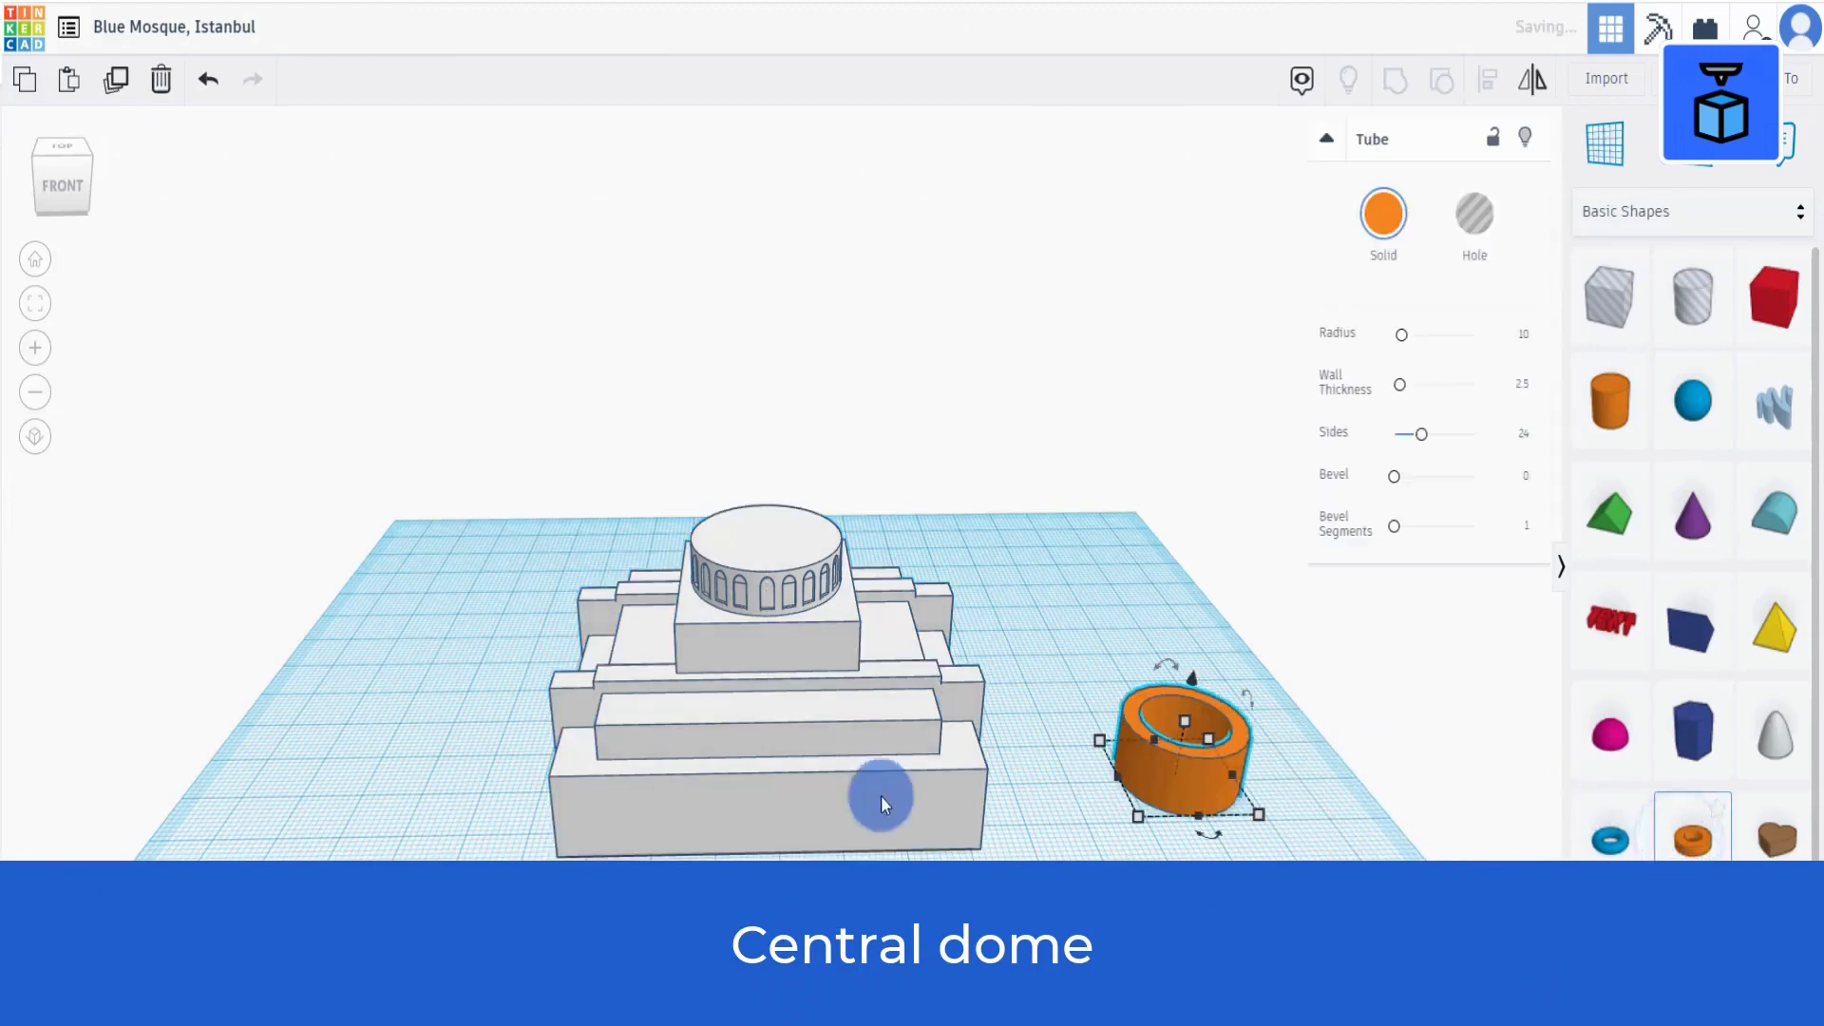
pyautogui.moveTo(570, 745); pyautogui.dragTo(399, 686)
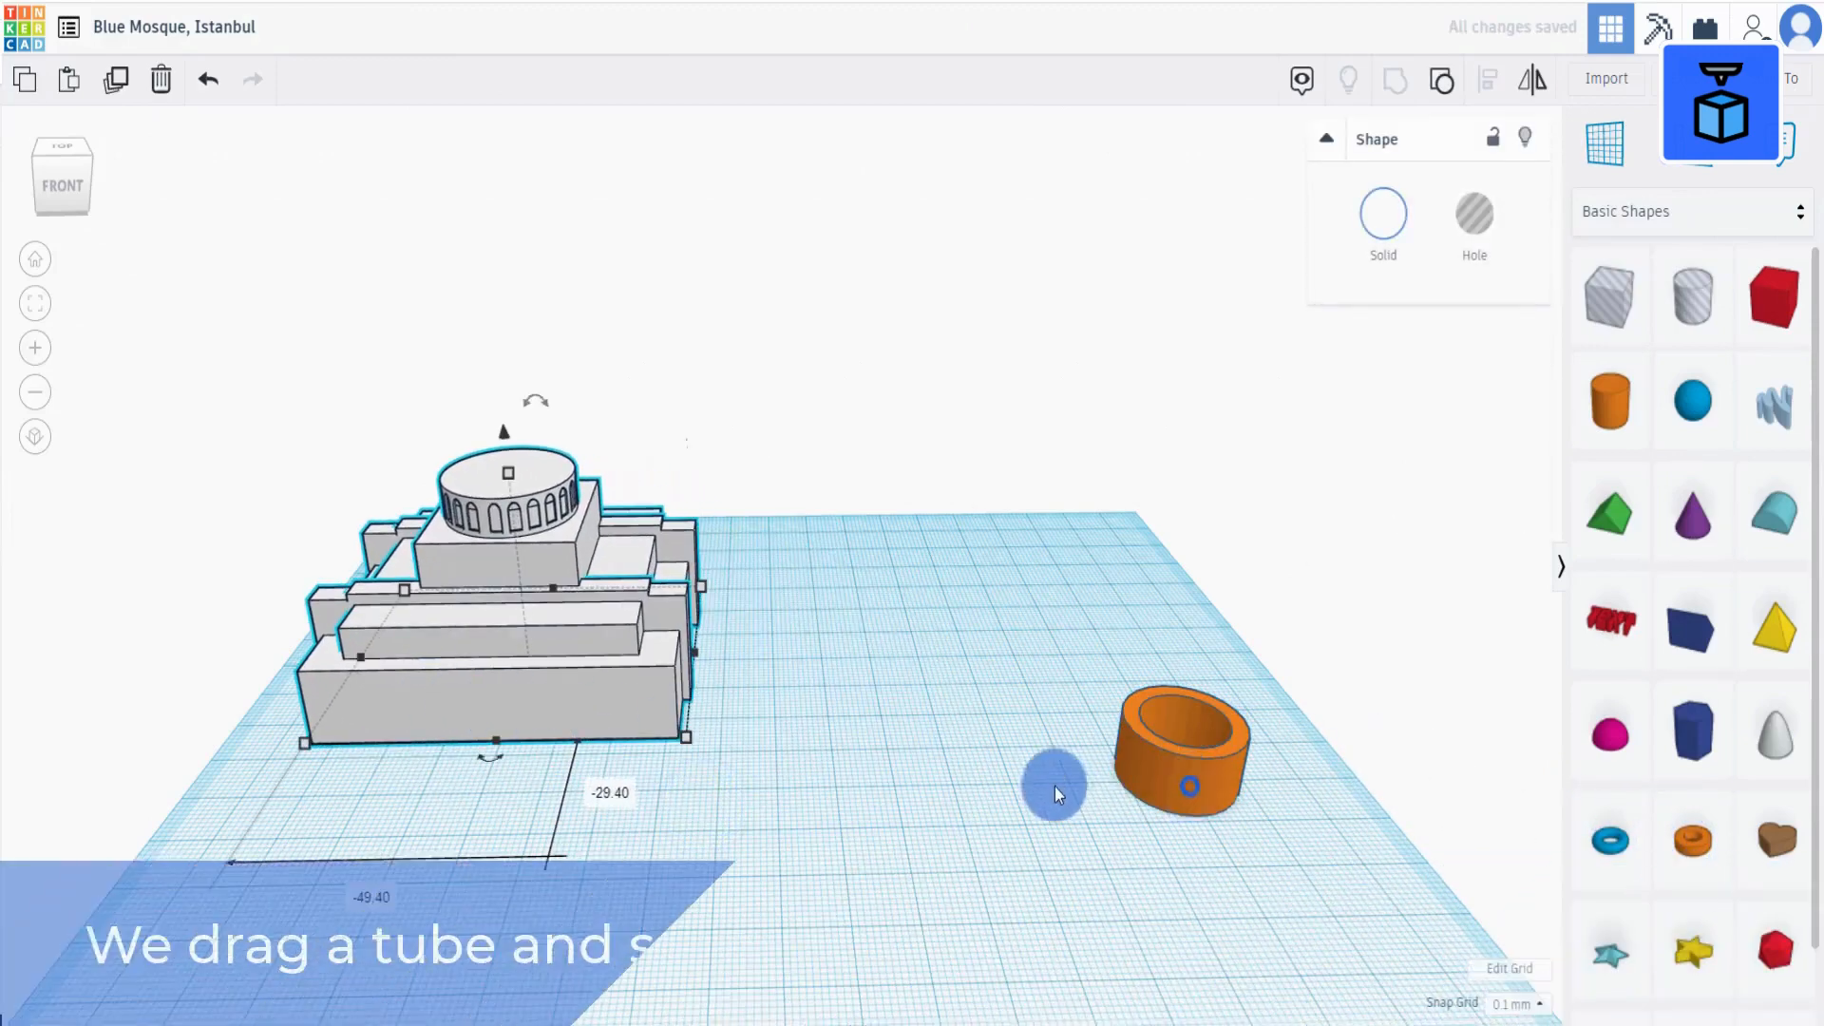
pyautogui.moveTo(1149, 774); pyautogui.dragTo(914, 783)
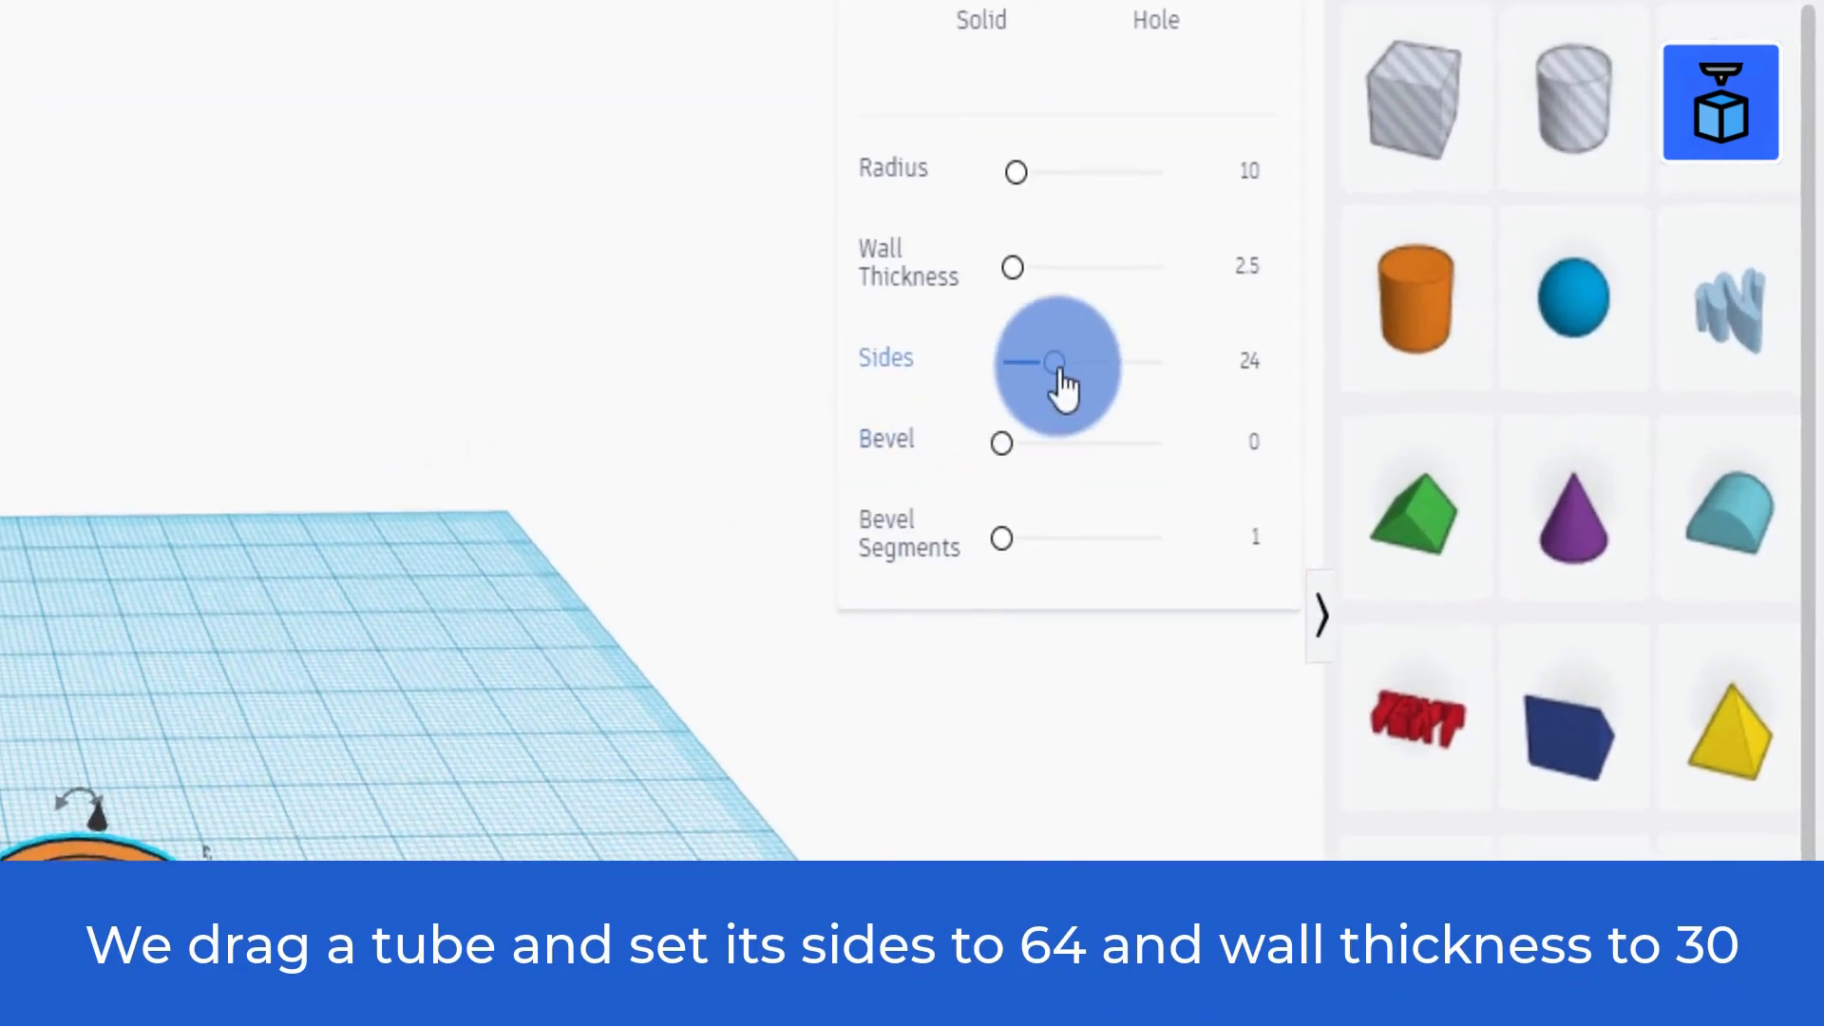
# Set the tube's sides to 64 and wall thickness to 30, and colour it dark blue.
pyautogui.moveTo(1093, 370); pyautogui.dragTo(1193, 370)
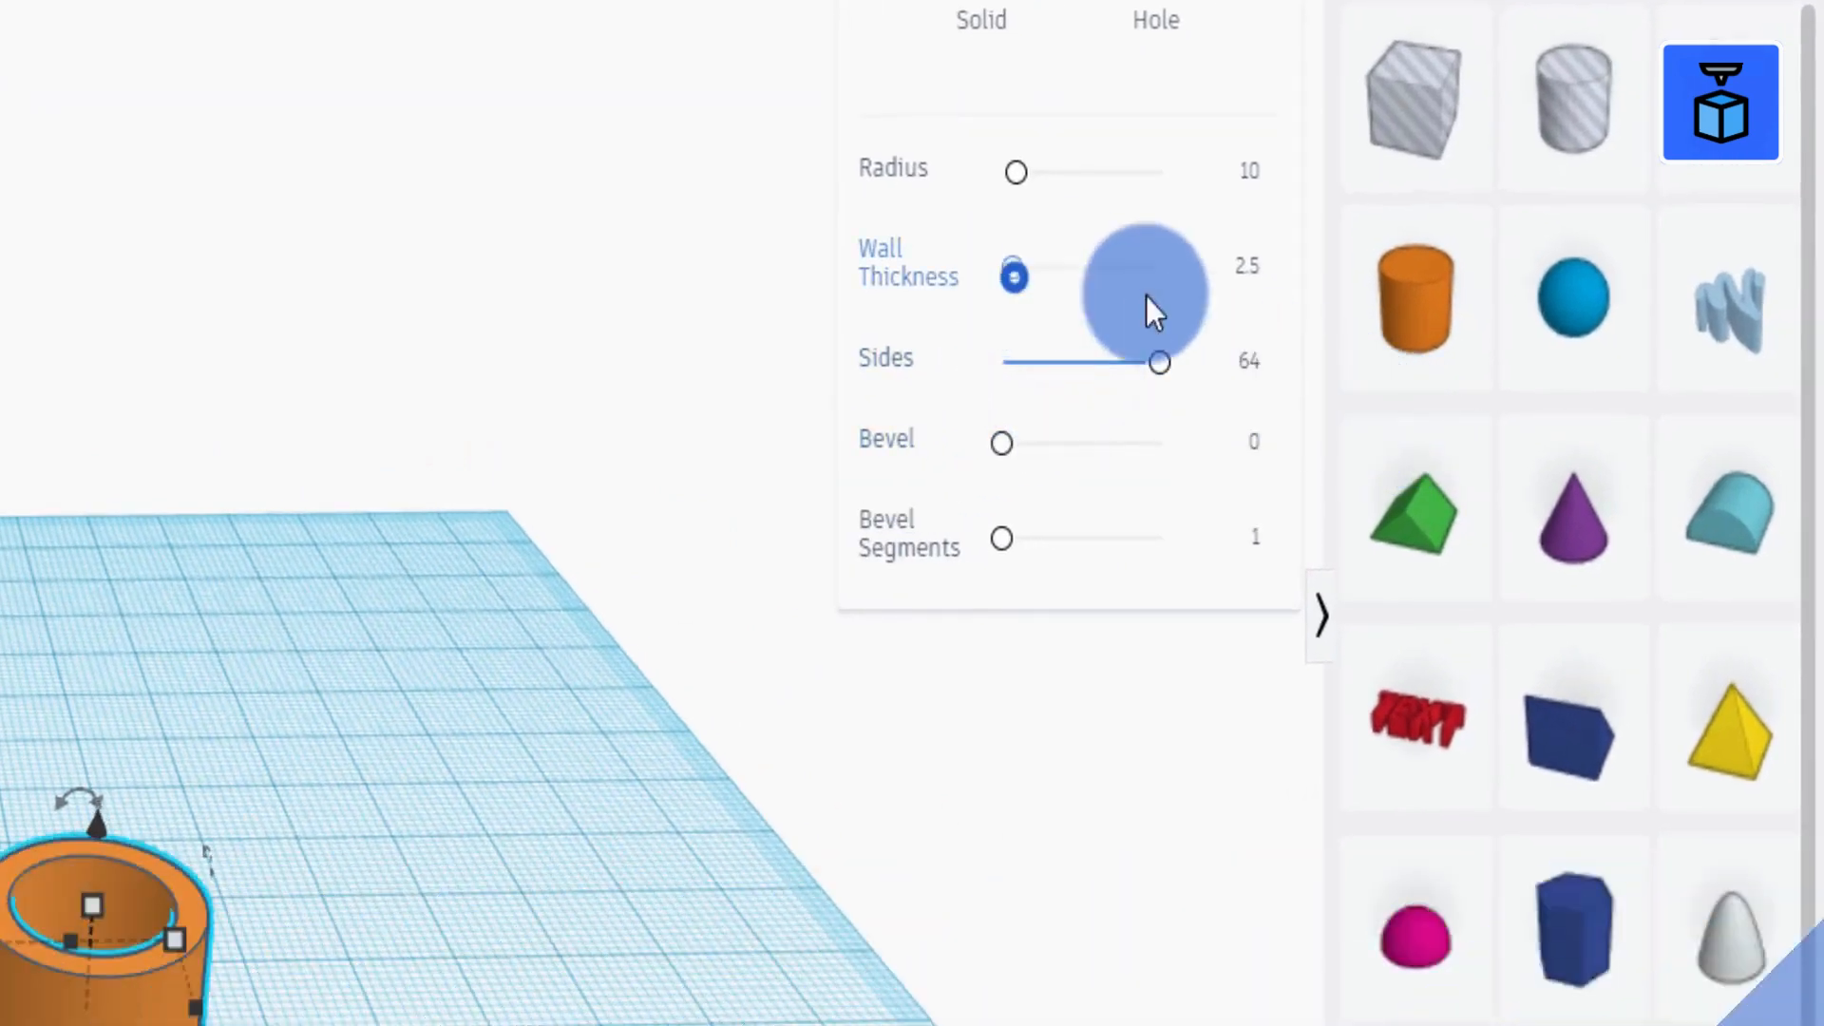
pyautogui.moveTo(1015, 276); pyautogui.dragTo(1587, 374)
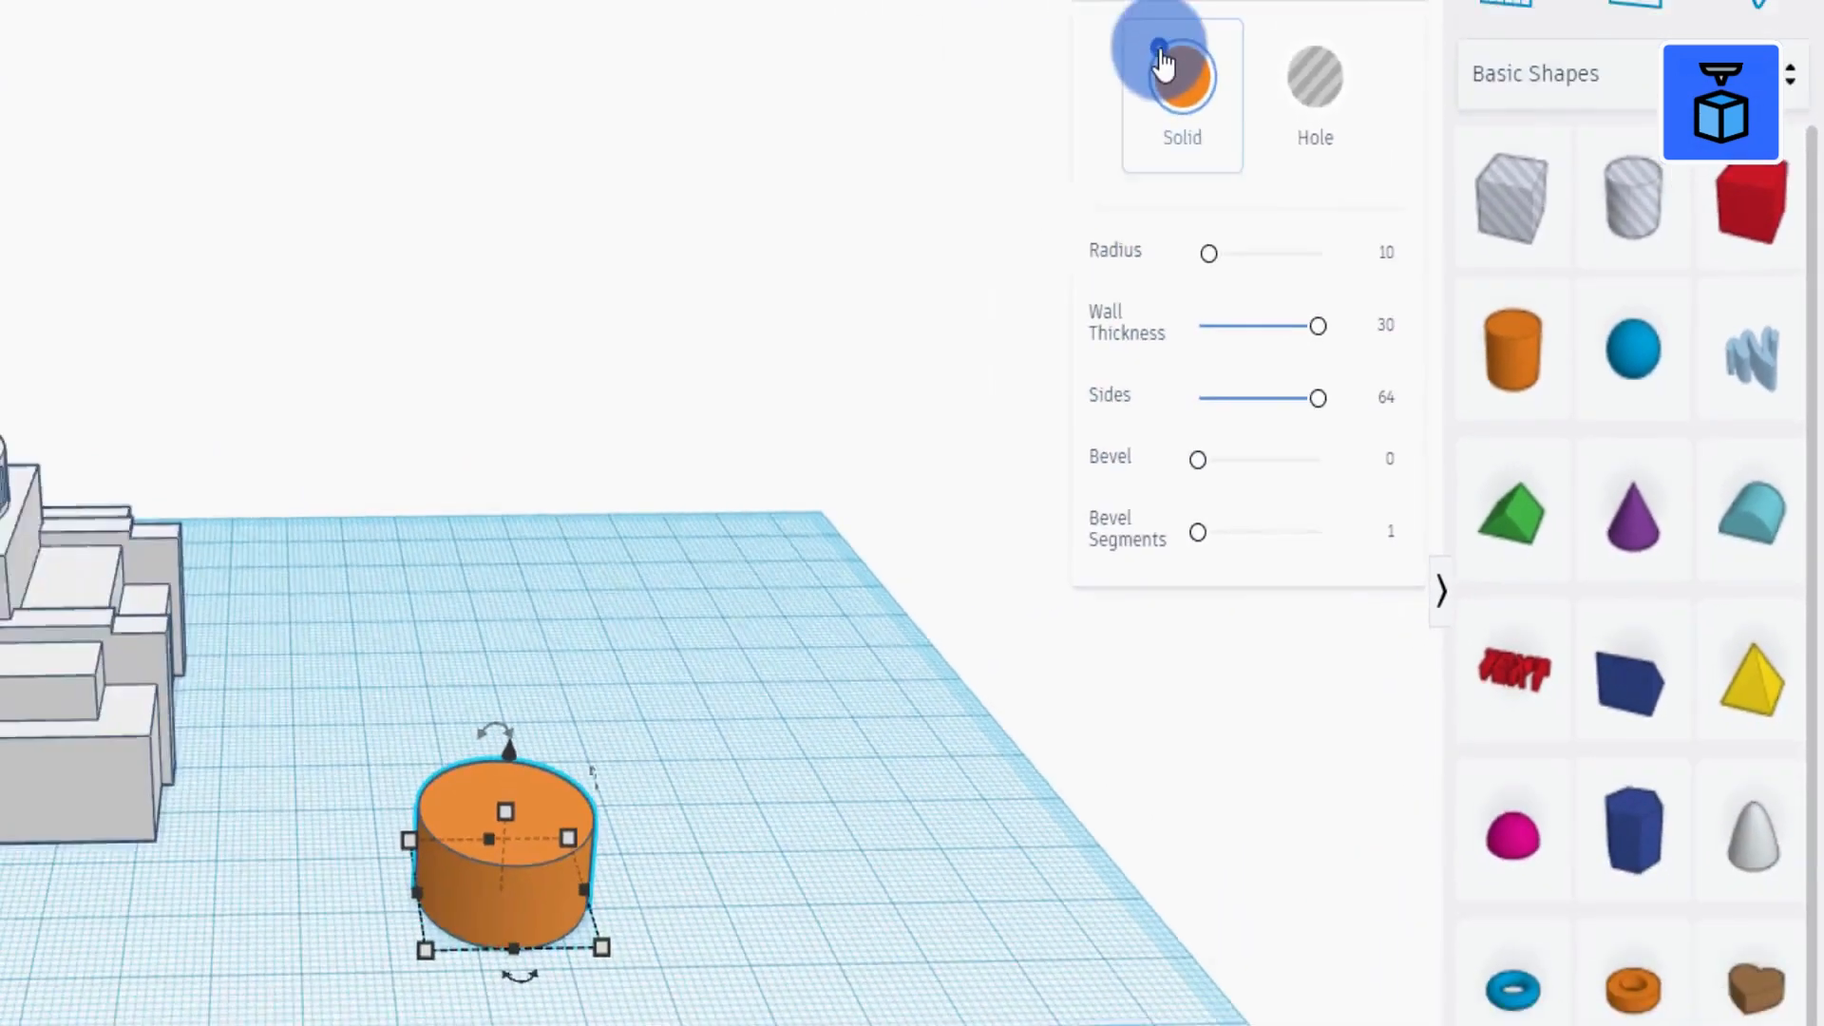
pyautogui.click(1158, 53)
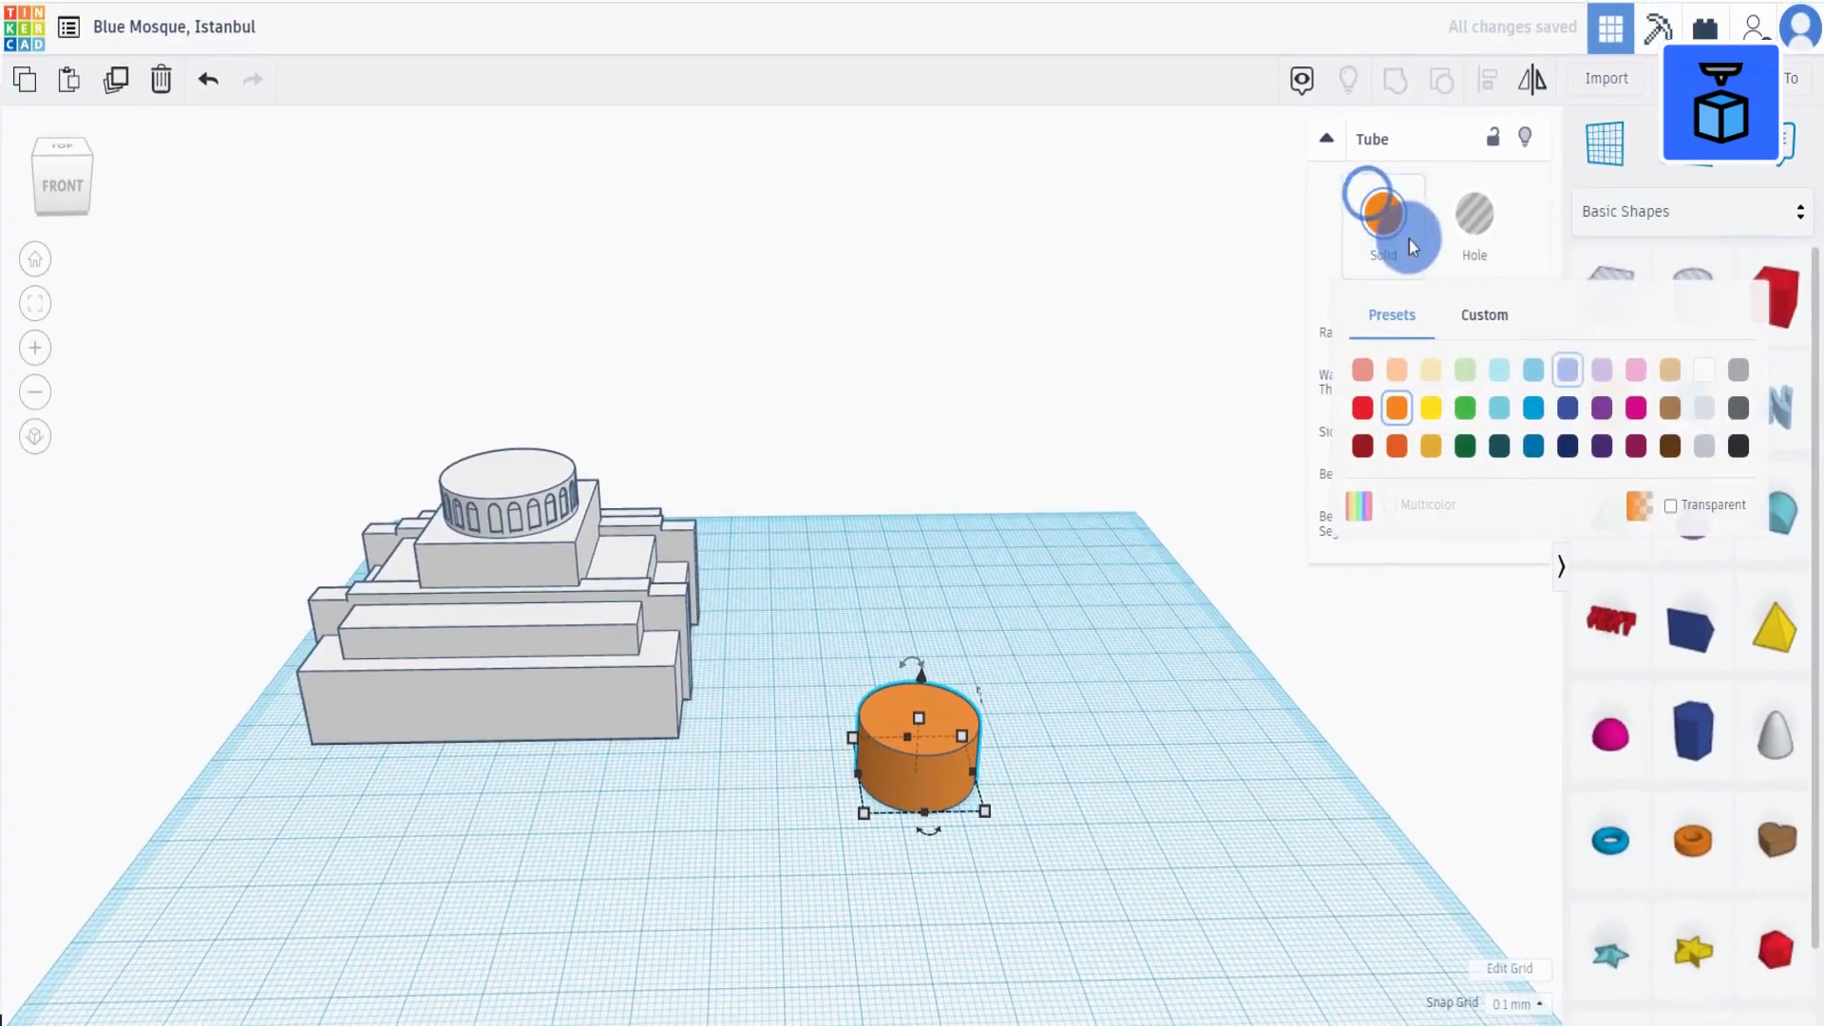
pyautogui.click(1567, 407)
# Flatten the blue tube to a height of 1 mm and set its length and width to 25.2 mm.
pyautogui.moveTo(921, 716)
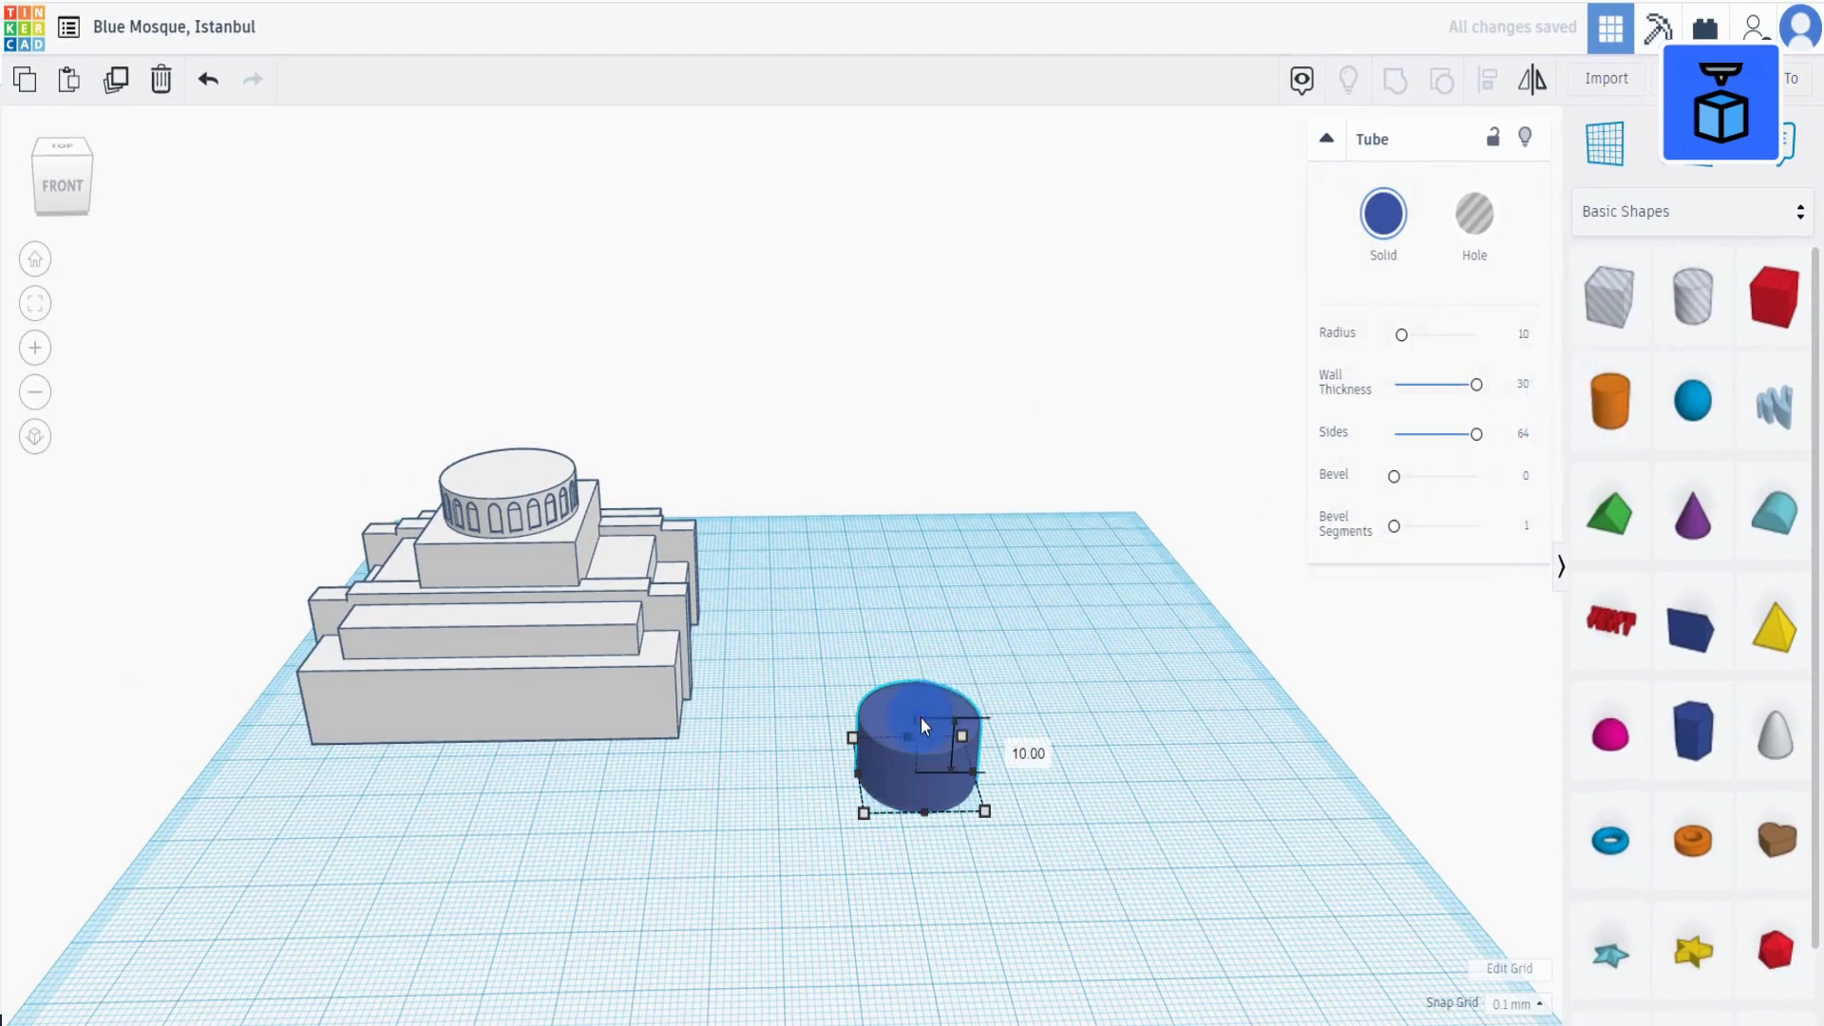
pyautogui.click(1020, 745)
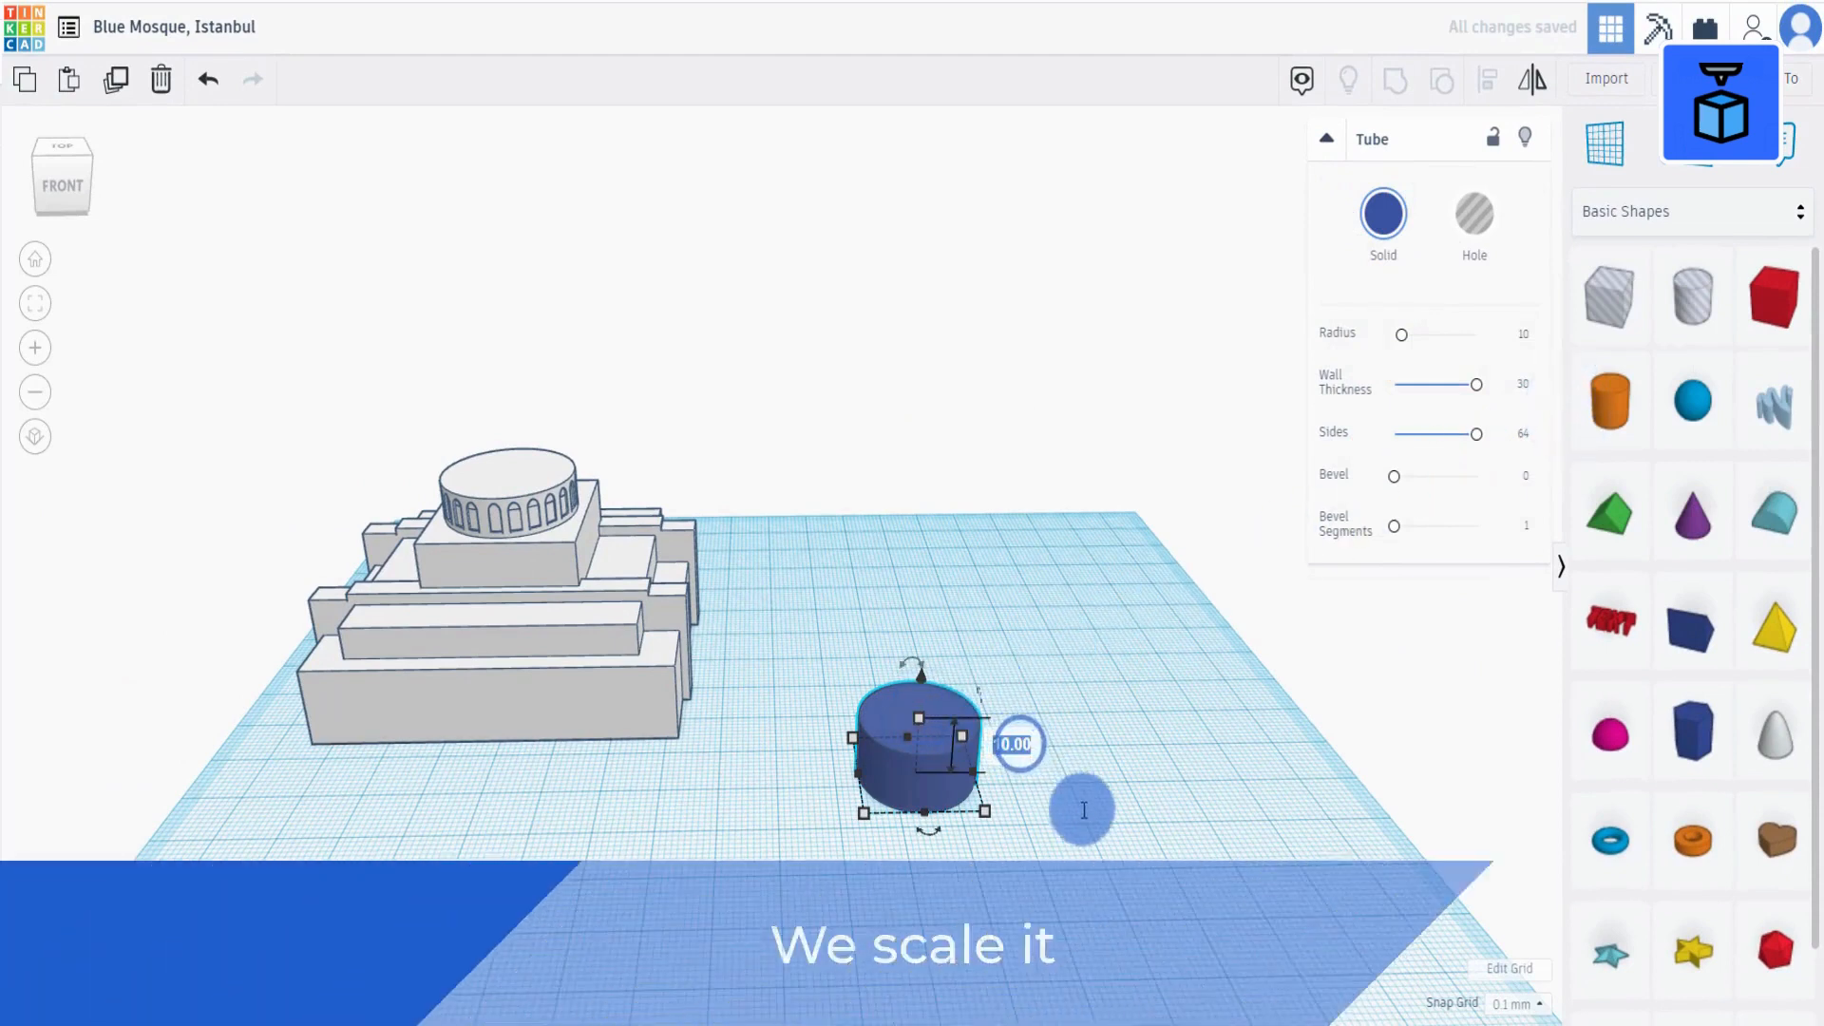
pyautogui.write('1')
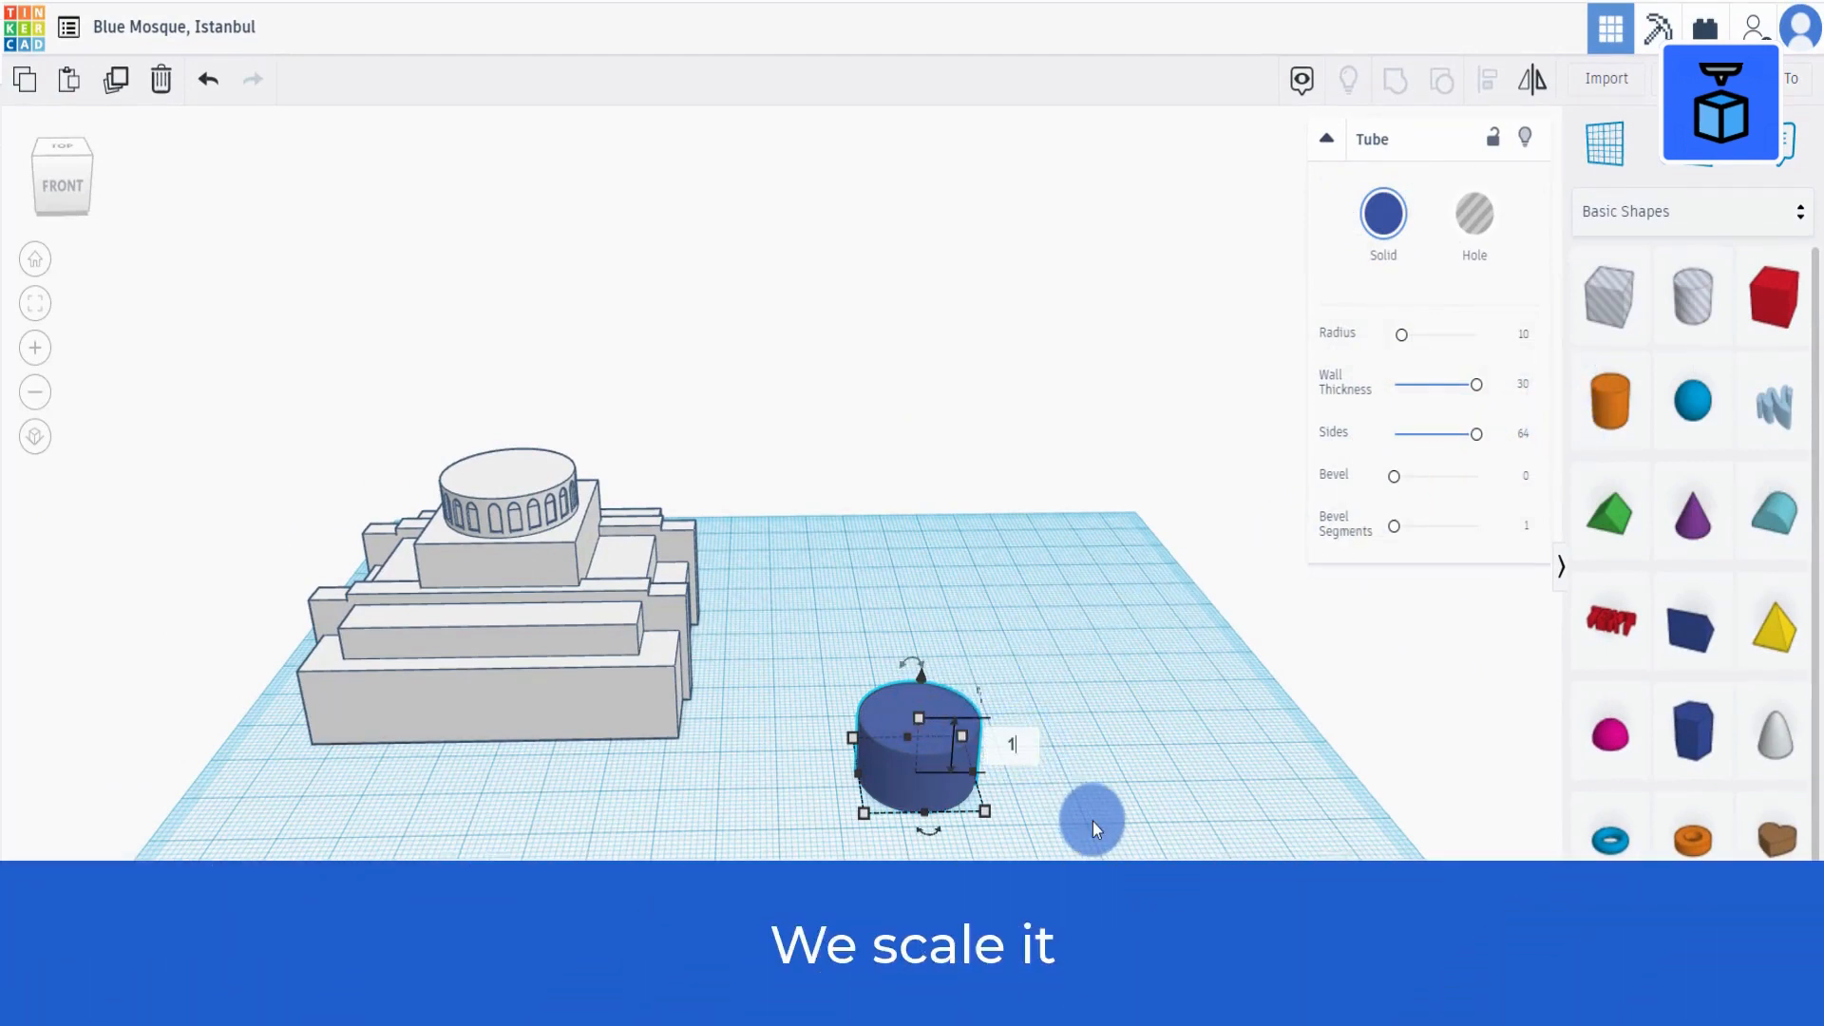
pyautogui.press('Return')
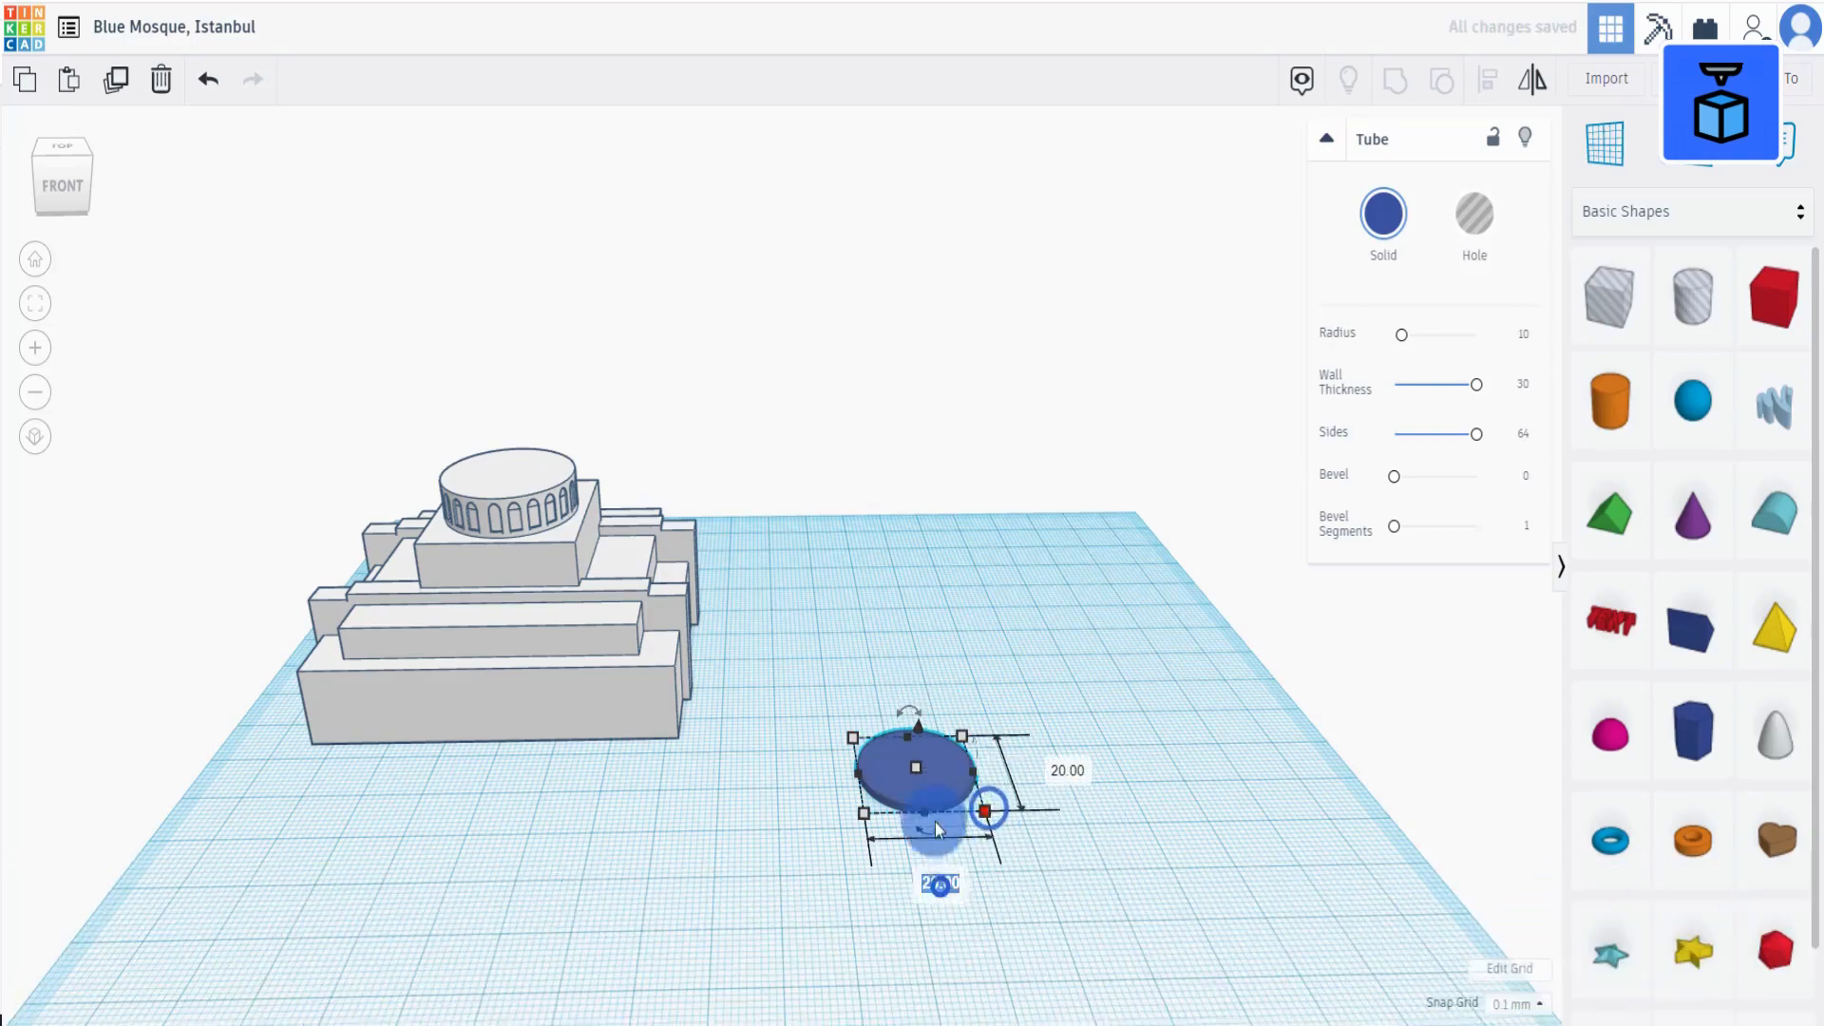
pyautogui.write('f')
pyautogui.write('25.2')
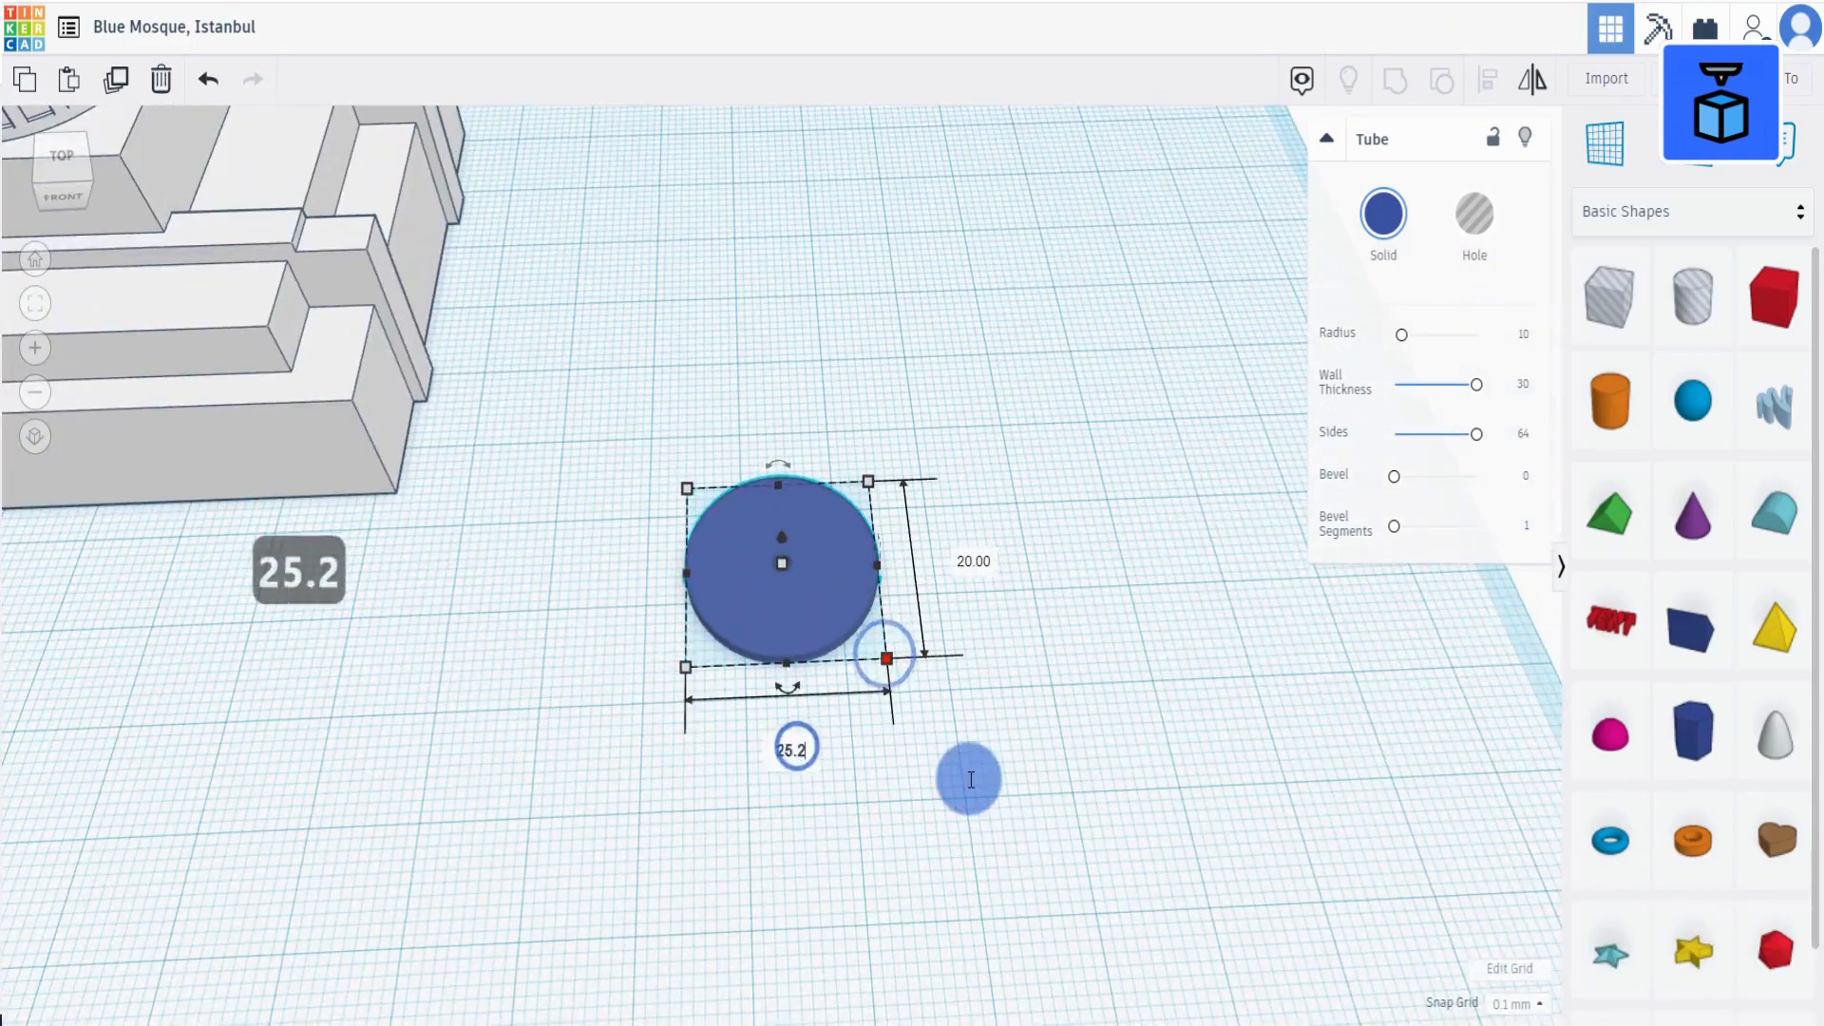
pyautogui.press('Tab')
pyautogui.write('25.2')
pyautogui.click(1100, 632)
pyautogui.scroll(-2, 788, 623)
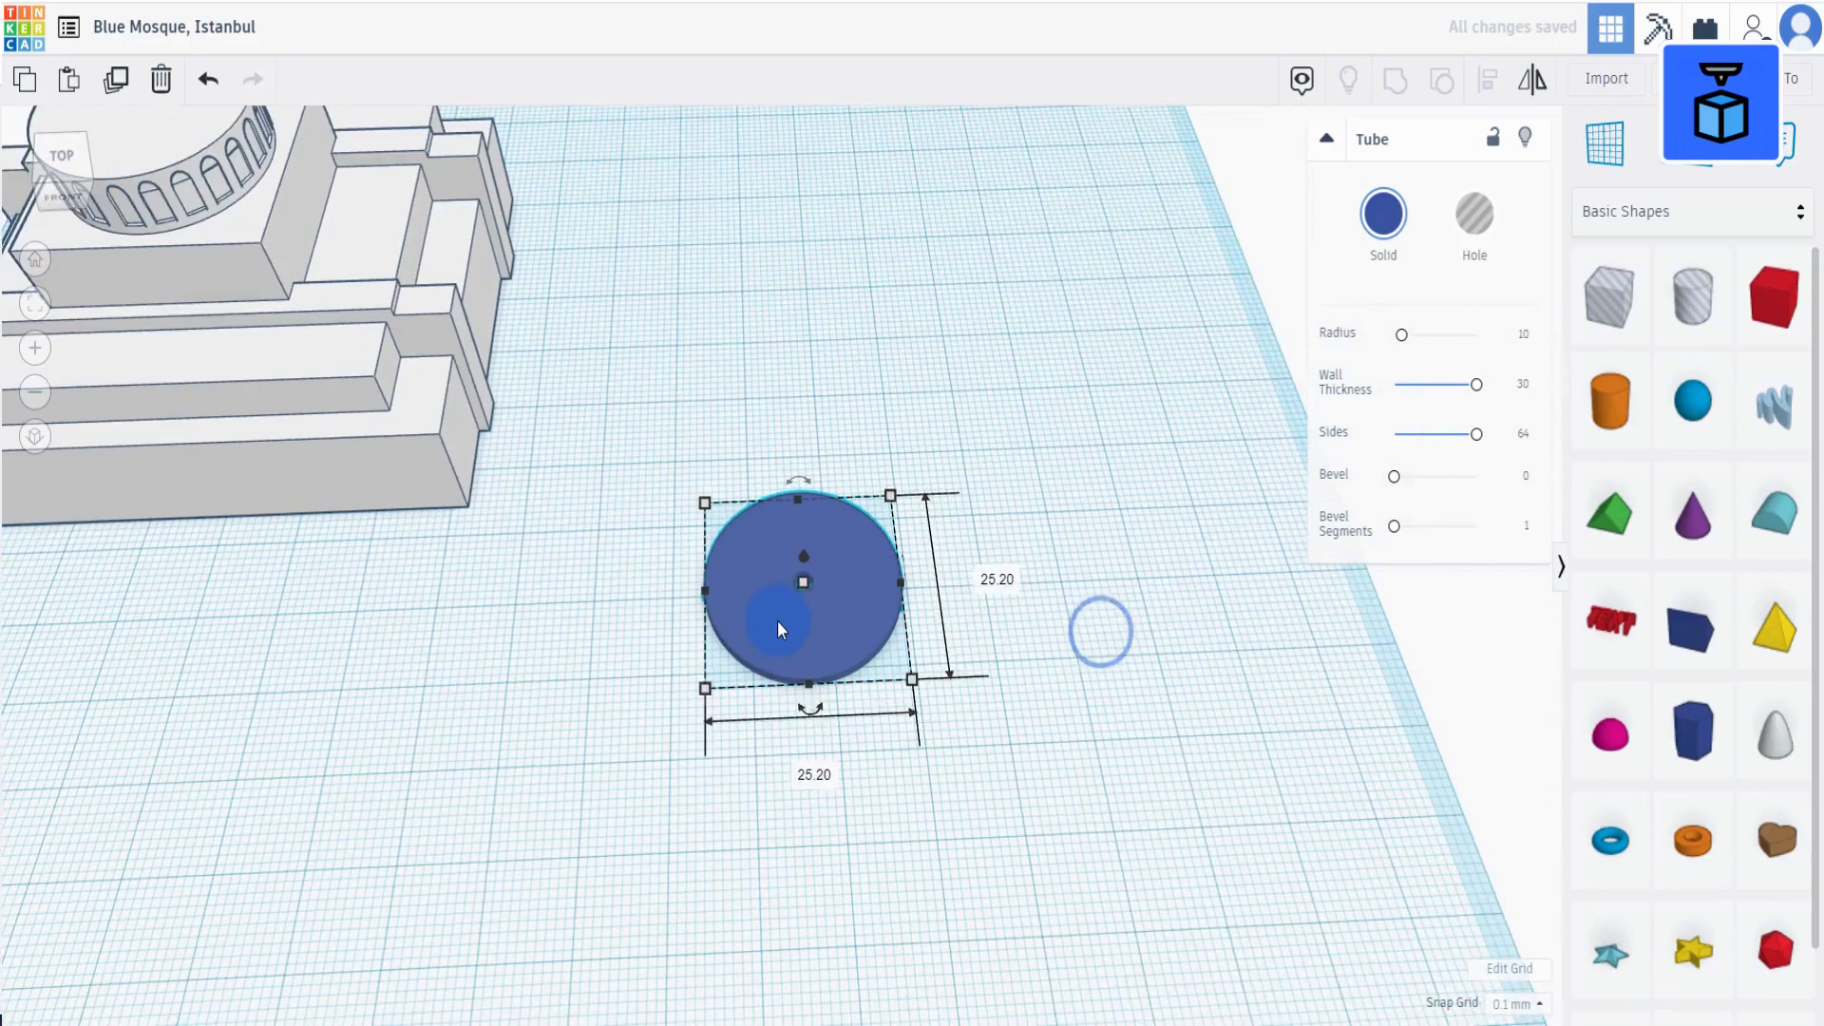
# Add a half sphere, raise it to the level of the disc's top with a temporary workplane, and restore the base workplane.
pyautogui.moveTo(1614, 729); pyautogui.dragTo(1069, 508)
pyautogui.moveTo(887, 540); pyautogui.dragTo(800, 603)
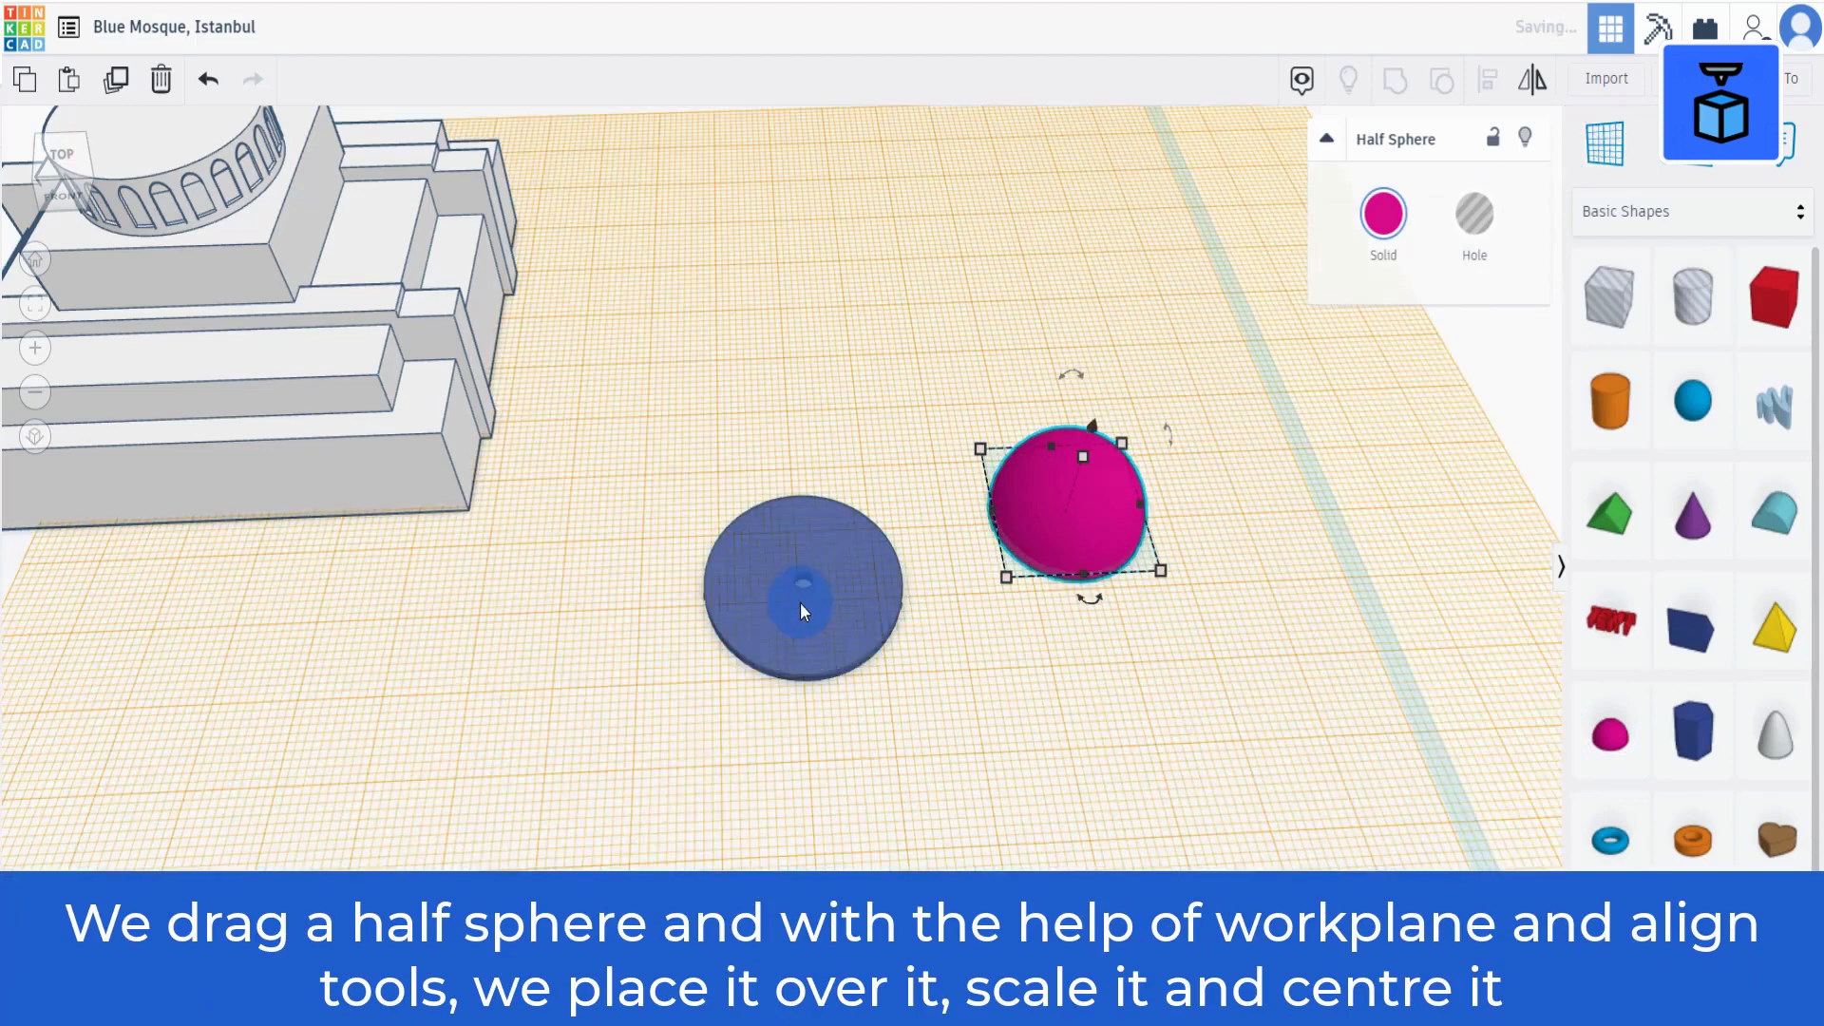
pyautogui.moveTo(771, 755); pyautogui.dragTo(1168, 397)
pyautogui.press('l')
pyautogui.click(953, 843)
pyautogui.click(1068, 519)
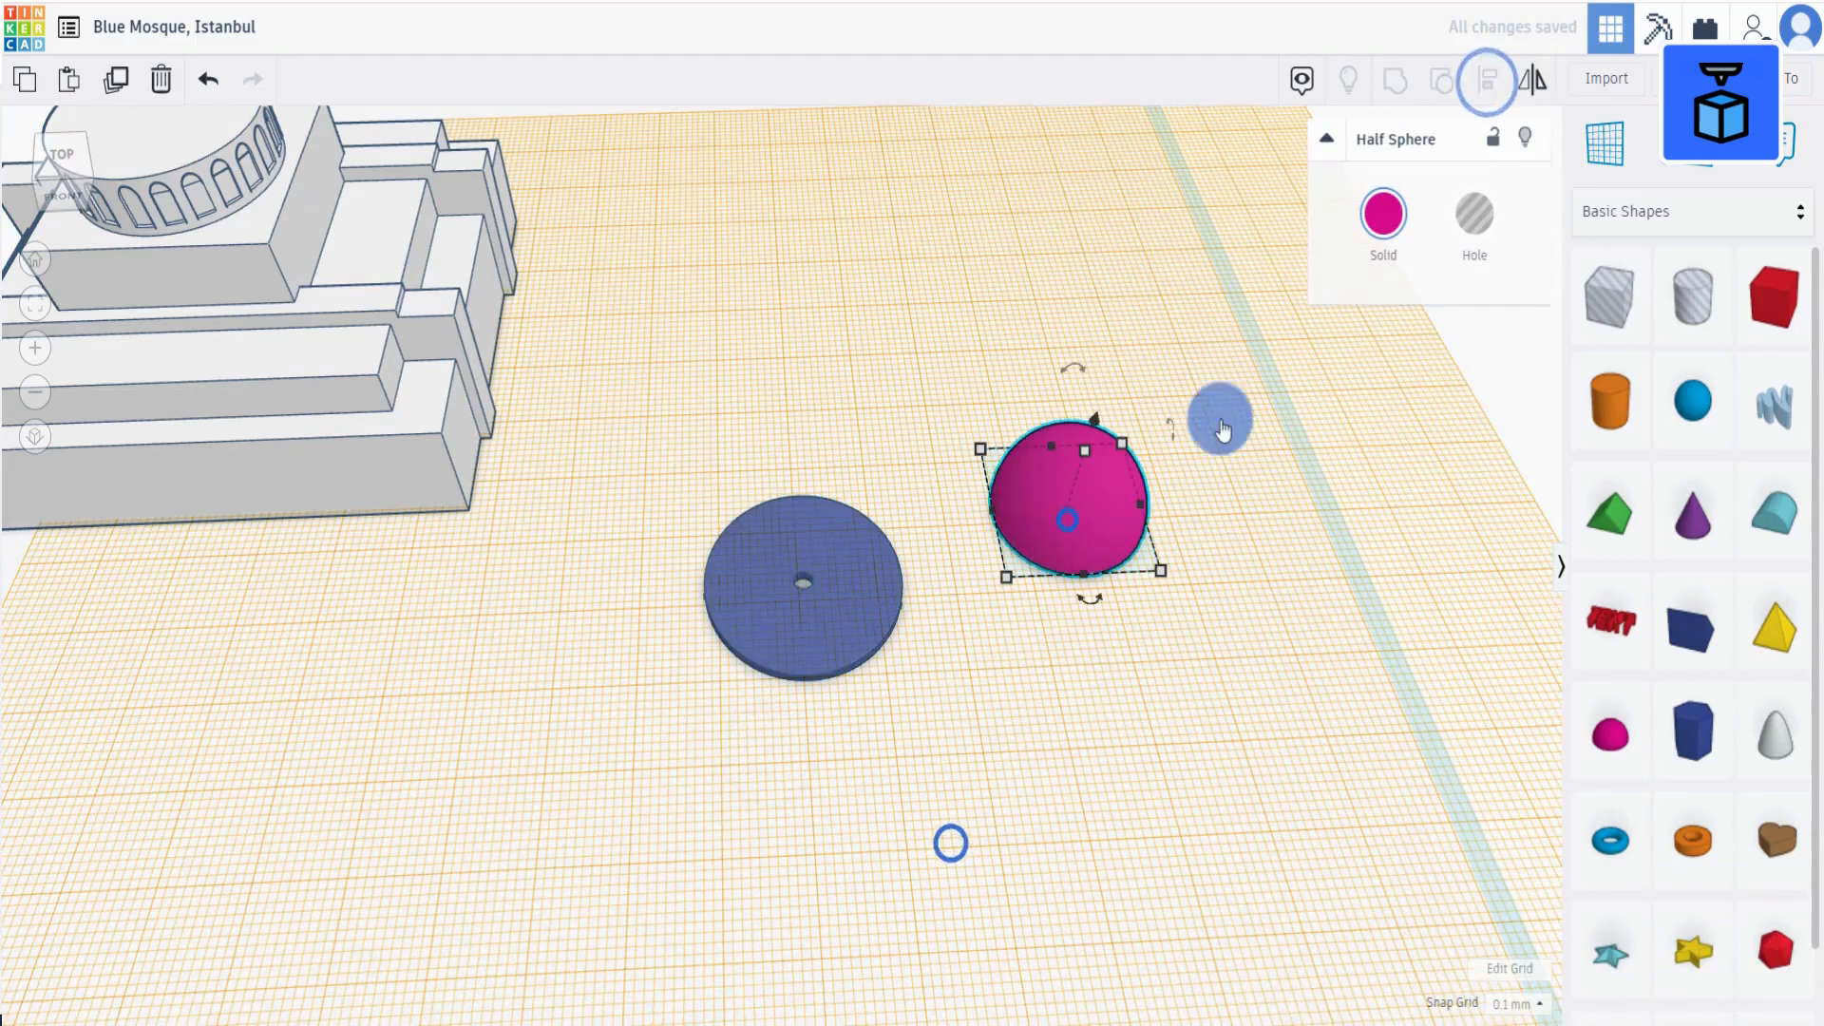
pyautogui.click(1621, 149)
pyautogui.click(1064, 708)
# Scale the half sphere to 24 mm by 24 mm with a height of 7.5 mm.
pyautogui.click(1071, 528)
pyautogui.click(1005, 576)
pyautogui.click(1105, 654)
pyautogui.write('24')
pyautogui.click(889, 511)
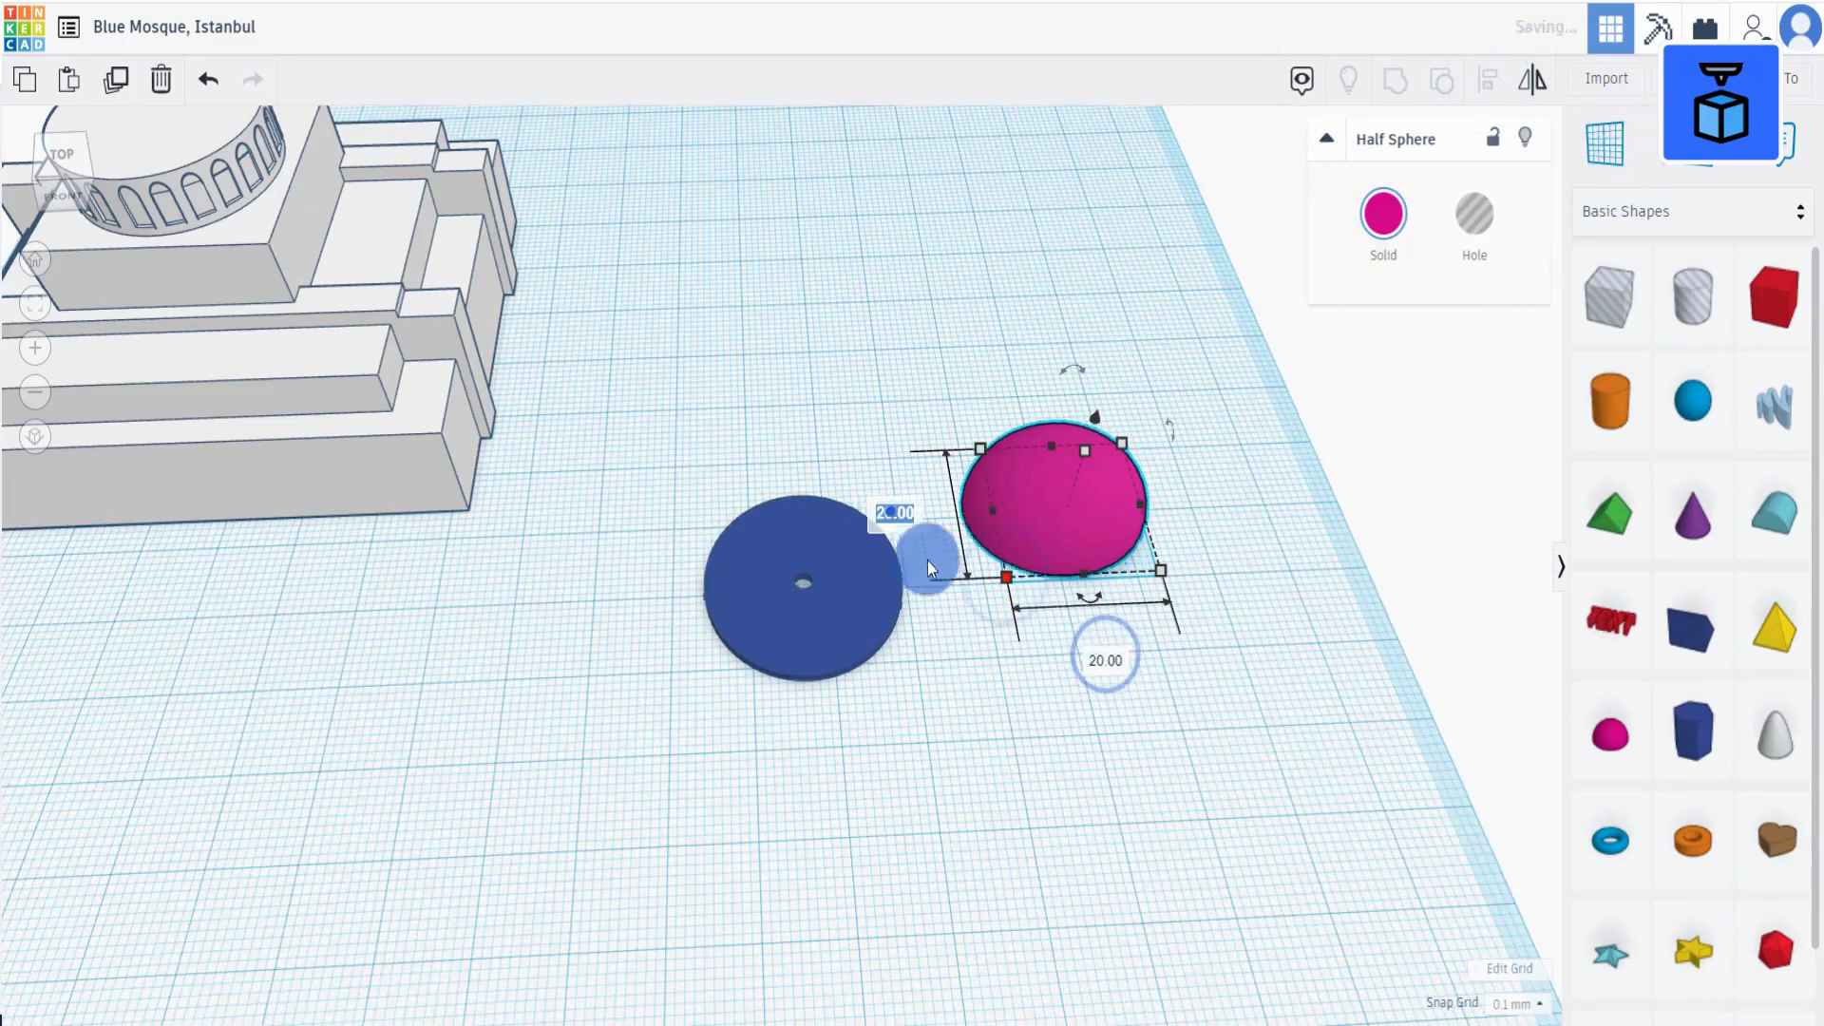
pyautogui.write('24')
pyautogui.click(1074, 761)
pyautogui.click(1073, 465)
pyautogui.click(1161, 493)
pyautogui.write('7.5')
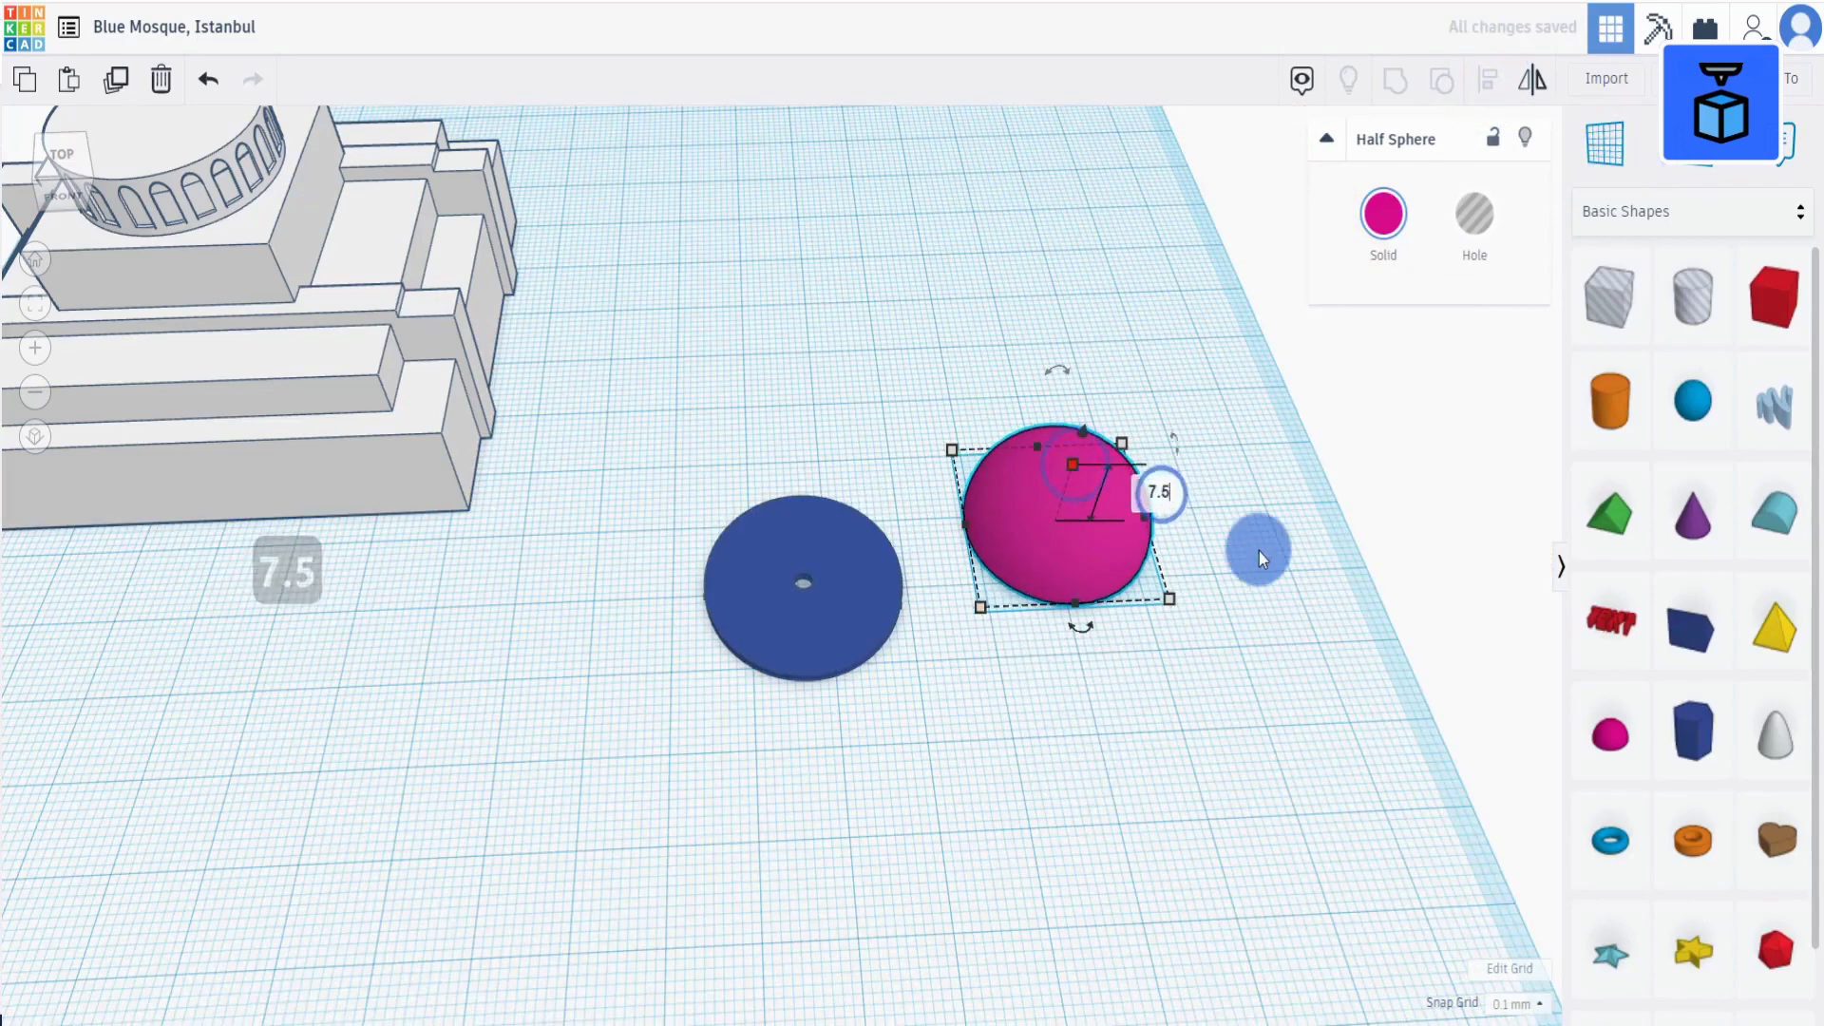
pyautogui.click(1253, 643)
# Align the half sphere and the blue disc so they are centred on each other in both horizontal directions.
pyautogui.moveTo(1007, 903); pyautogui.dragTo(982, 704, button='right')
pyautogui.moveTo(760, 700); pyautogui.dragTo(1102, 427)
pyautogui.click(1493, 77)
pyautogui.moveTo(1025, 817); pyautogui.dragTo(1005, 925, button='right')
pyautogui.click(956, 669)
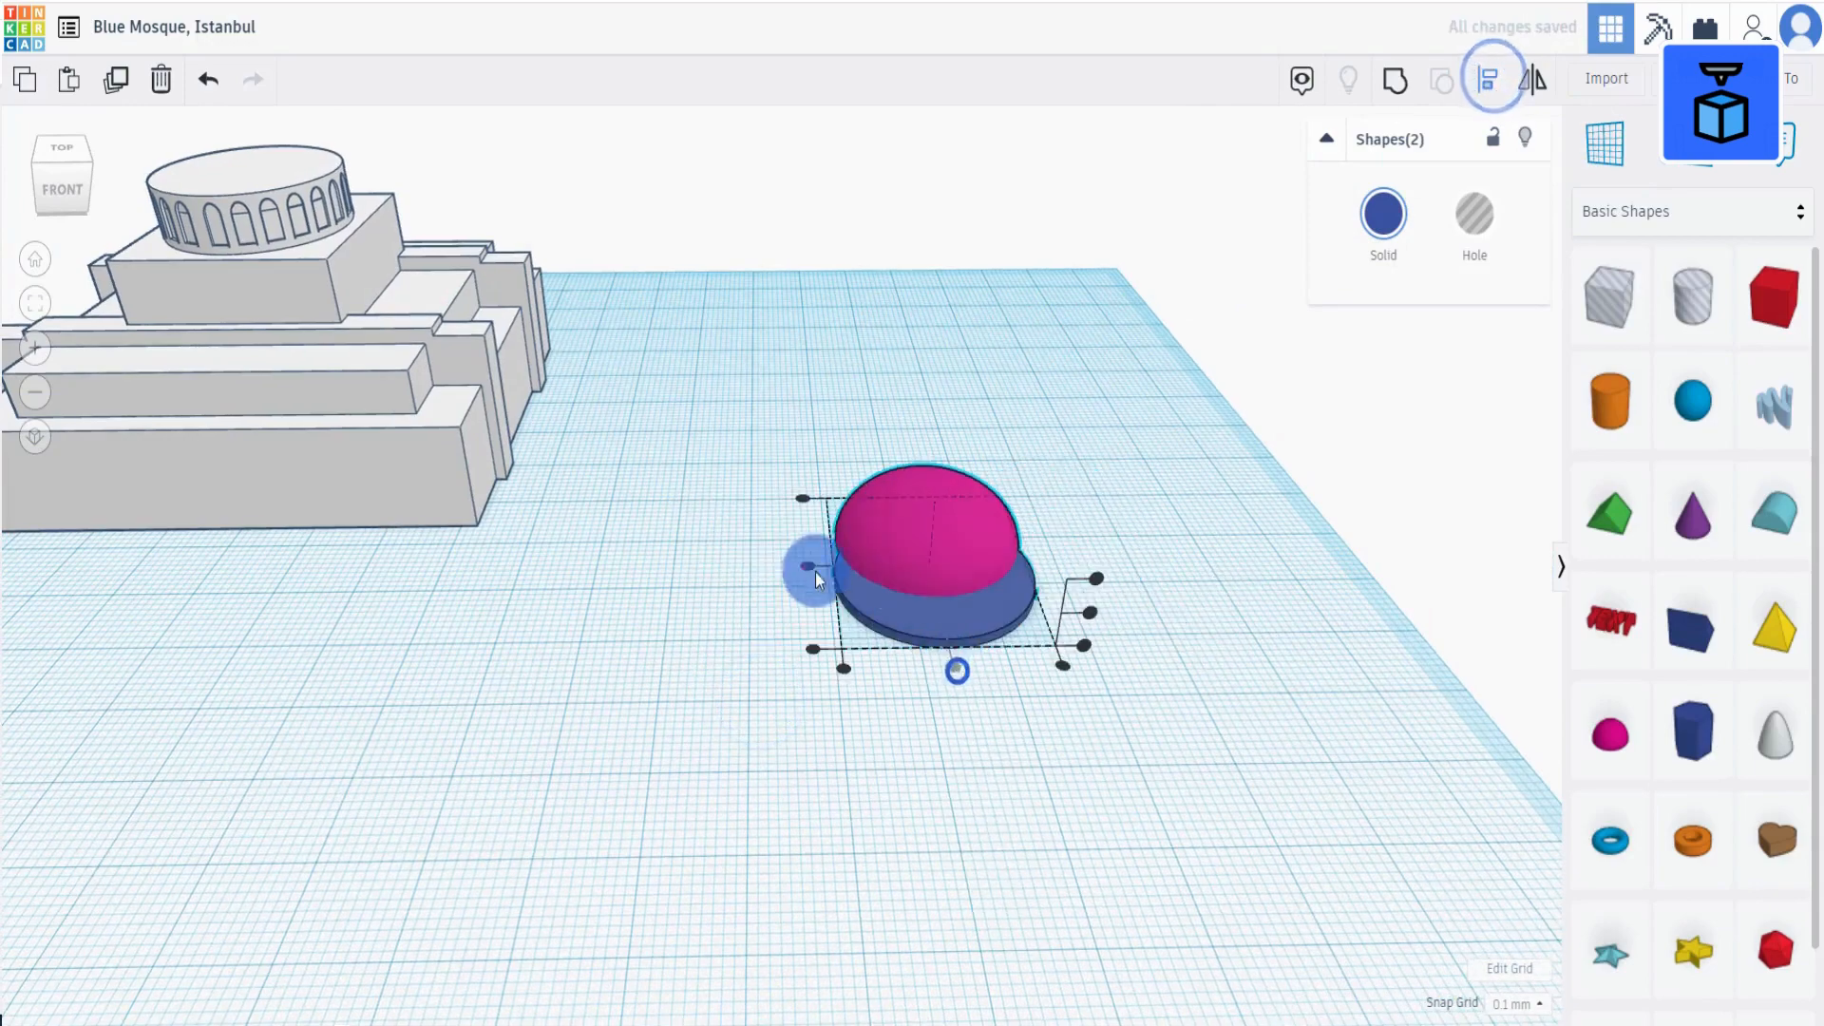
pyautogui.click(806, 566)
pyautogui.click(1029, 750)
# Colour the half sphere the same dark blue as the disc and group both shapes into one dome.
pyautogui.click(965, 593)
pyautogui.click(1394, 209)
pyautogui.click(1570, 411)
pyautogui.moveTo(1111, 656)
pyautogui.mouseDown(button='right')
pyautogui.moveTo(1104, 522)
pyautogui.moveTo(1091, 626)
pyautogui.mouseUp(button='right')
pyautogui.moveTo(863, 692); pyautogui.dragTo(1062, 460)
pyautogui.click(1391, 82)
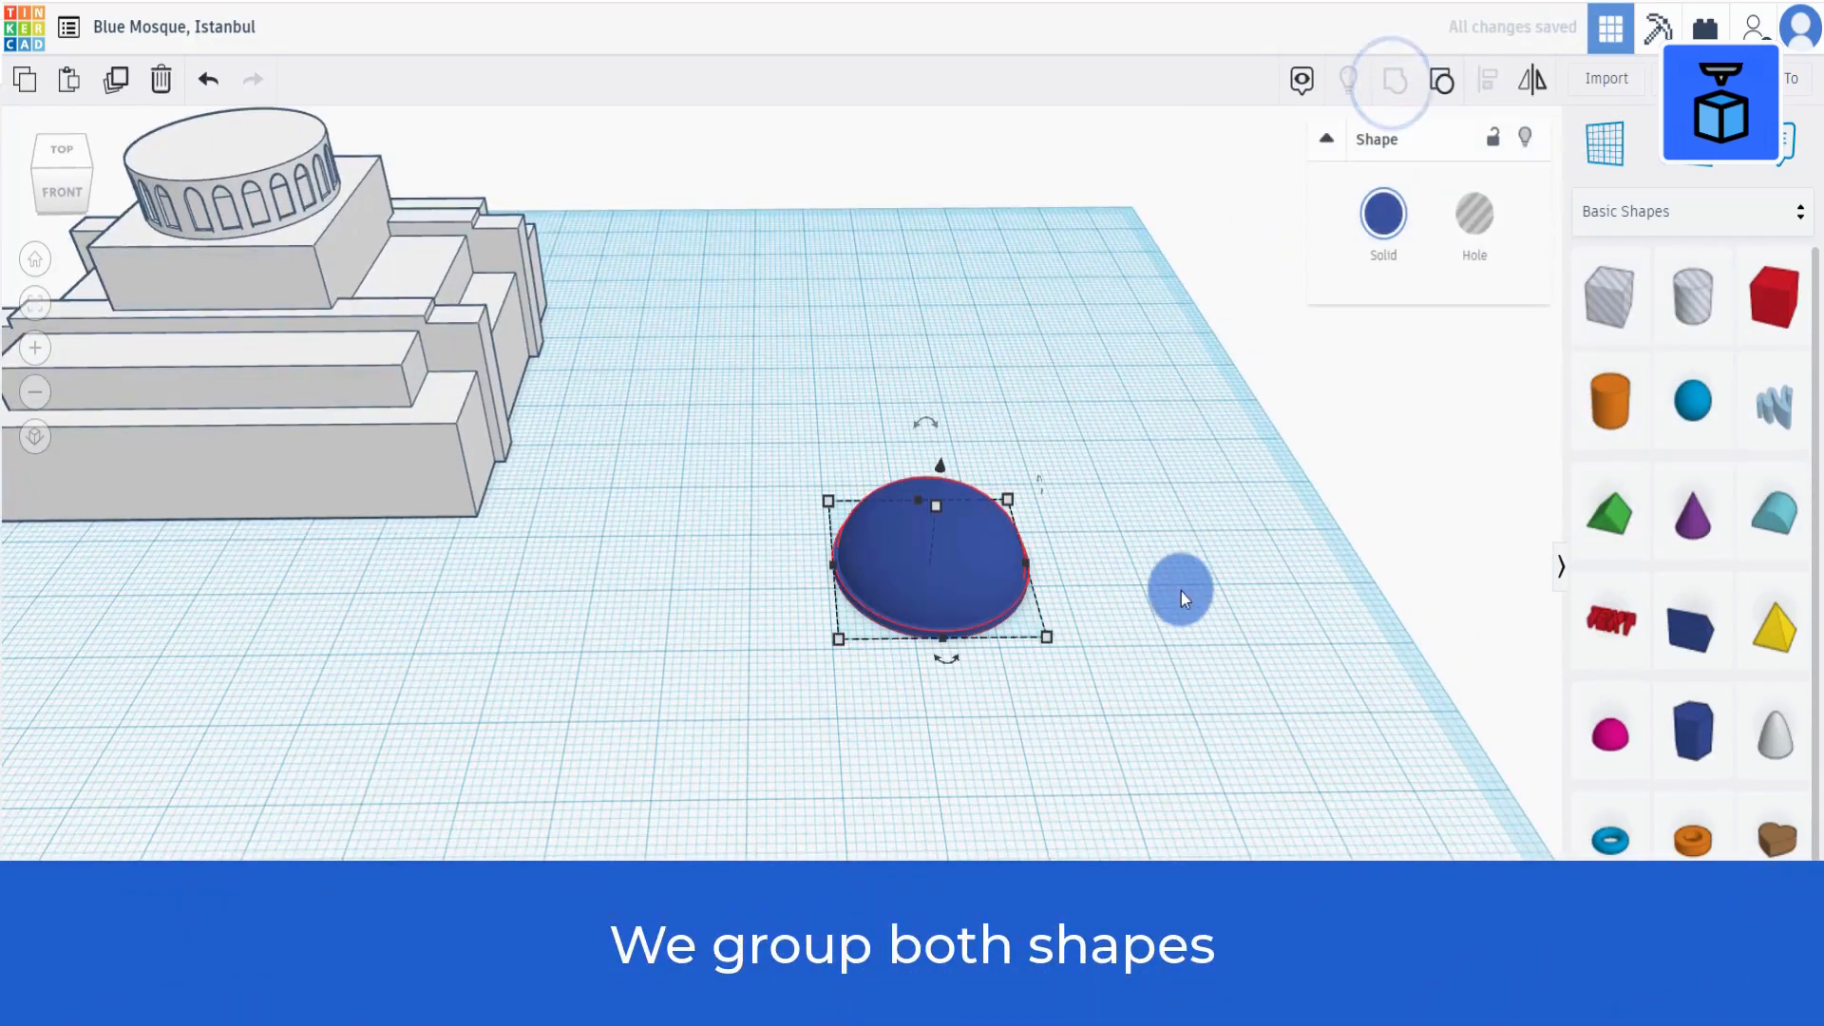
pyautogui.click(1181, 593)
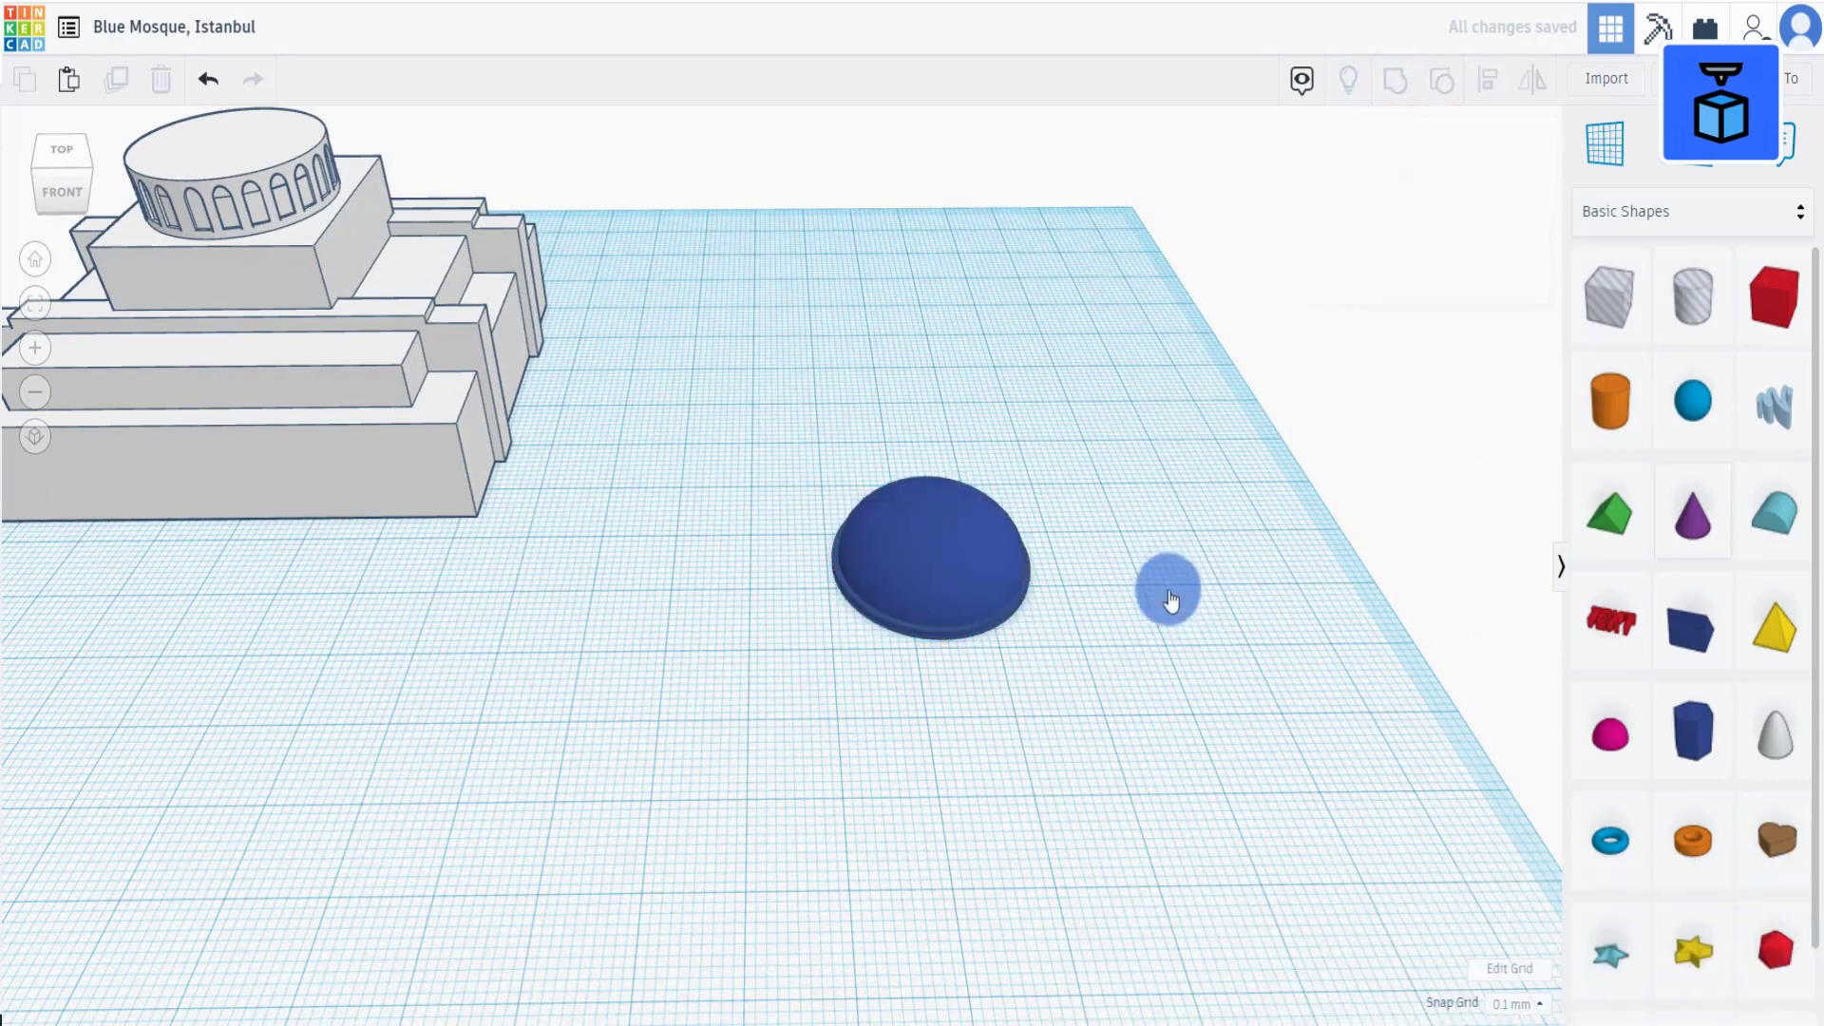
# Move the grouped dome about 22 mm sideways and add a new half sphere beside it.
pyautogui.moveTo(959, 583); pyautogui.dragTo(775, 577)
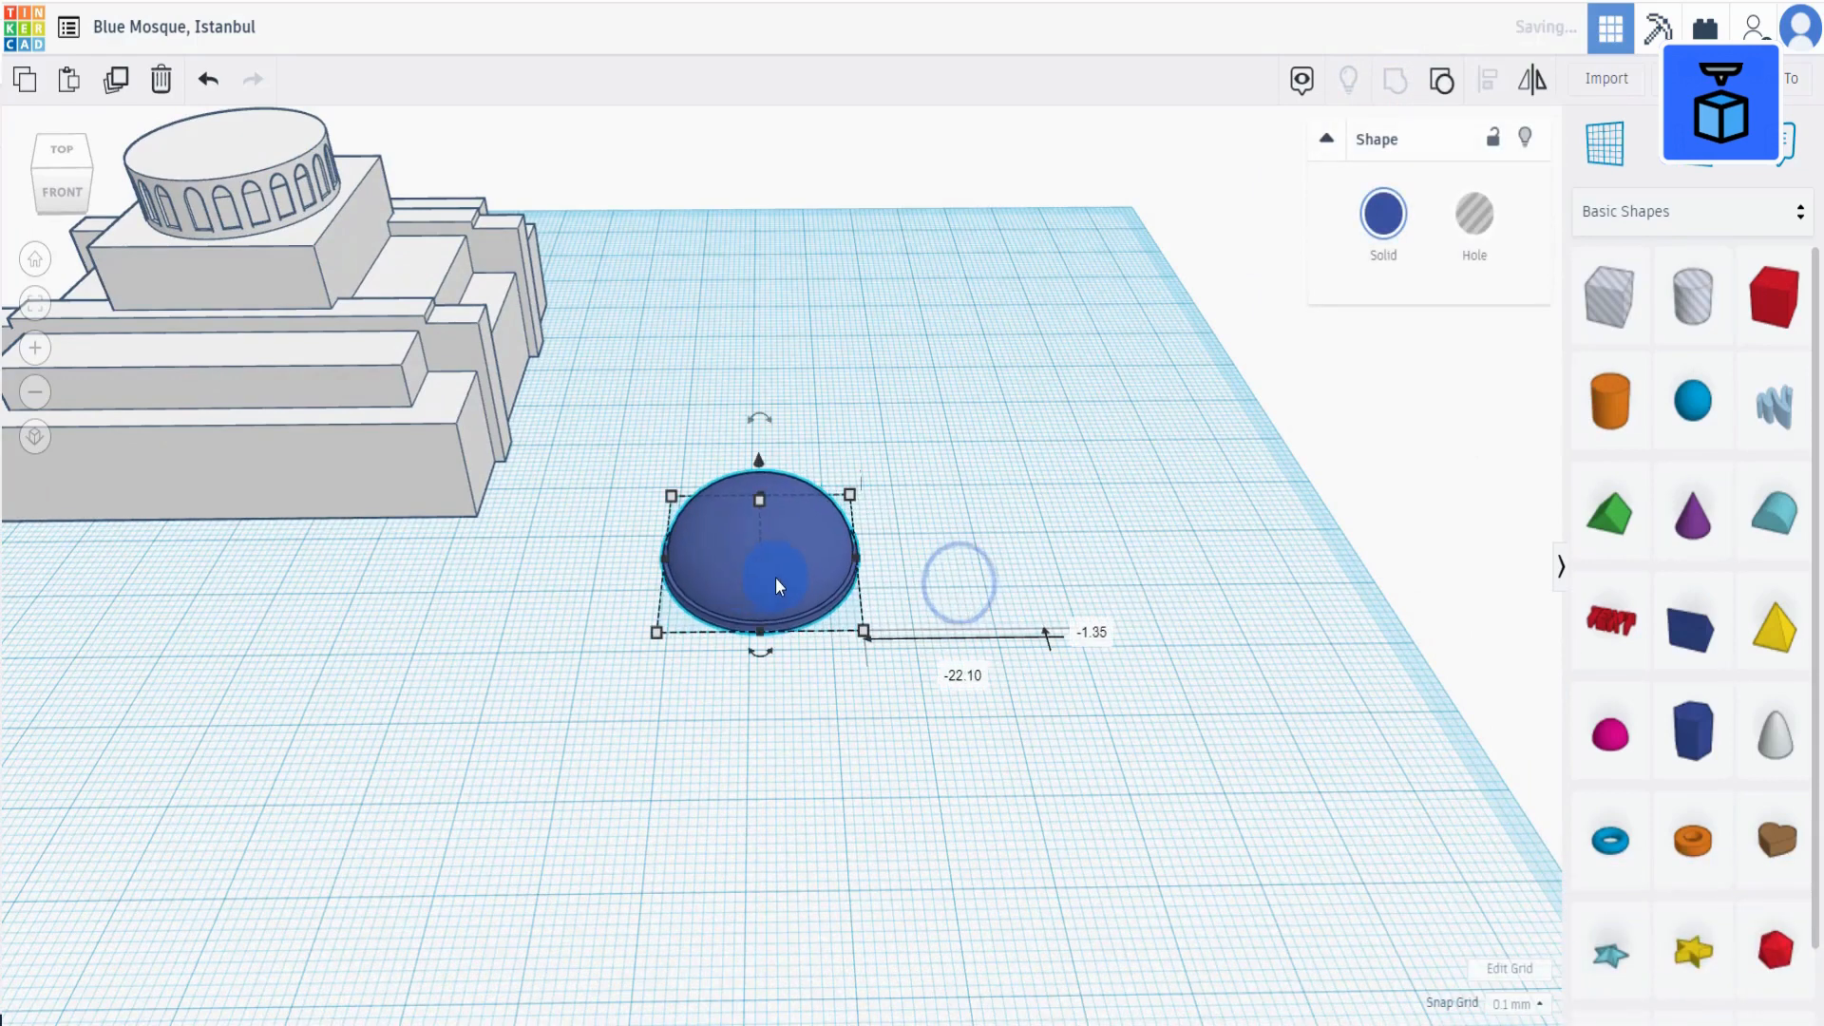
pyautogui.moveTo(1605, 754); pyautogui.dragTo(1022, 570)
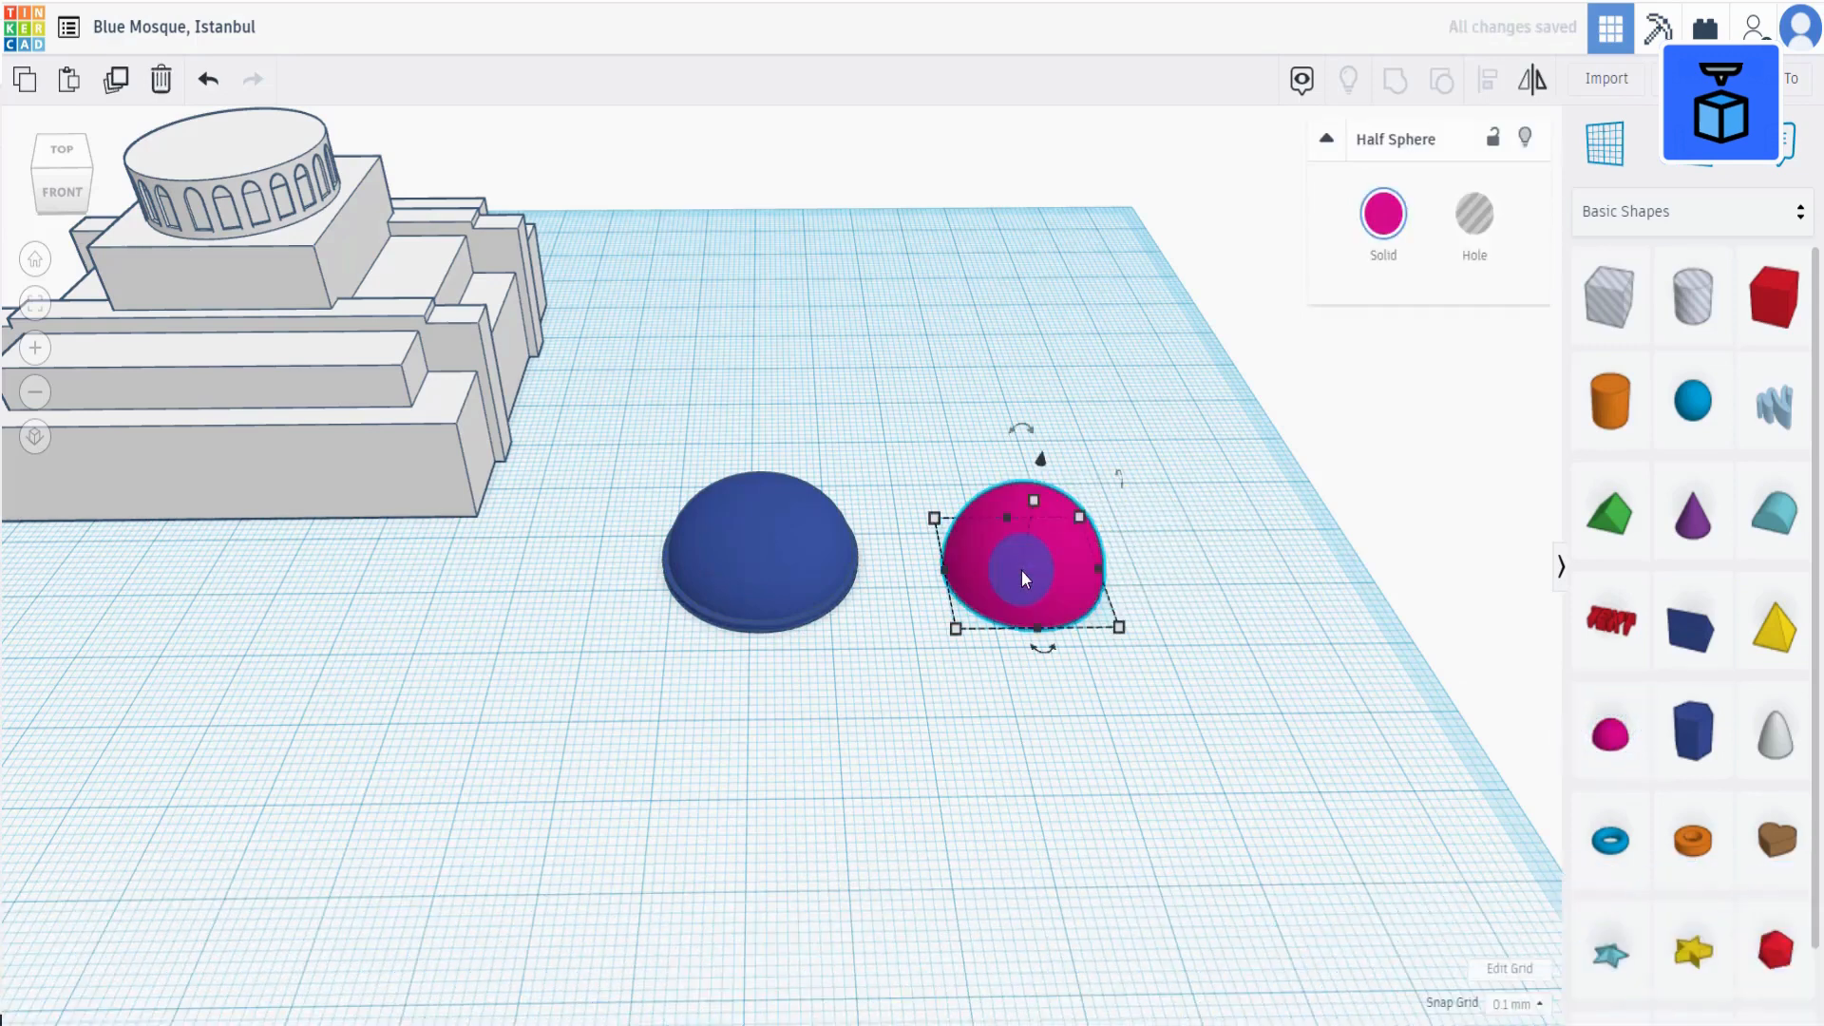
# Scale the new half sphere's base to 1 mm by 1 mm.
pyautogui.click(955, 628)
pyautogui.click(1059, 703)
pyautogui.write('1')
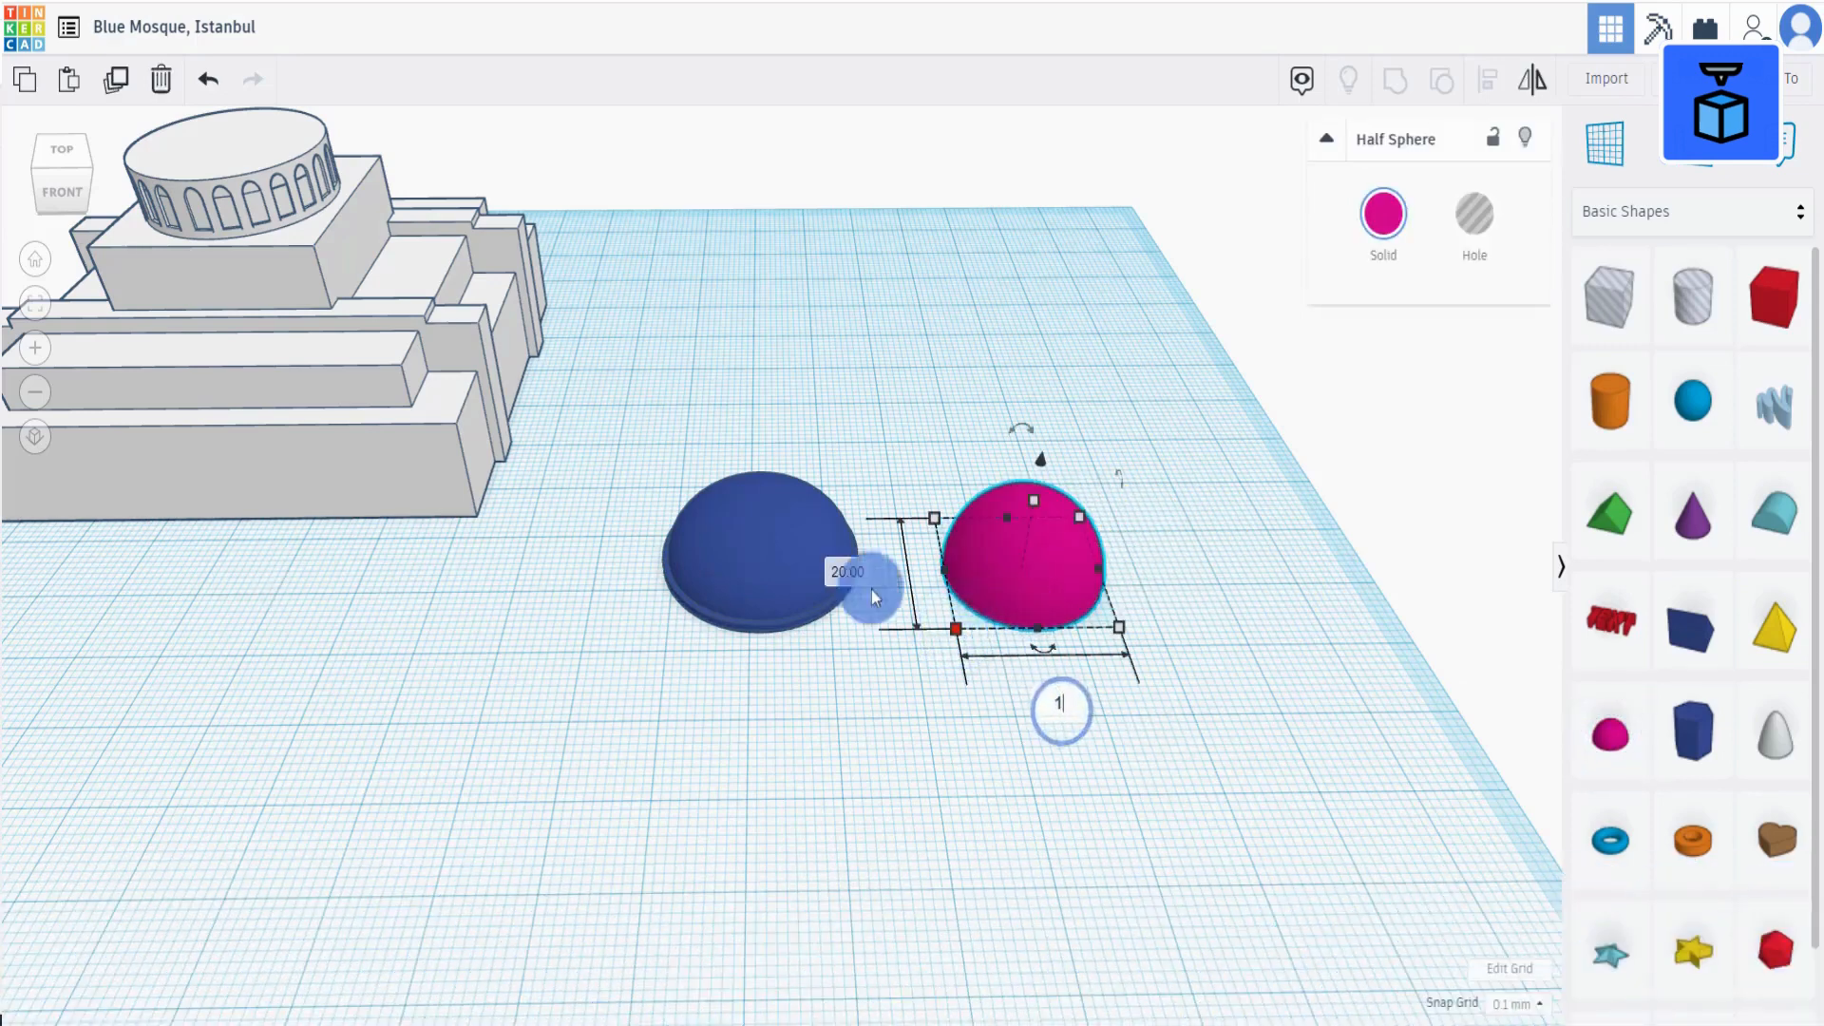
pyautogui.click(855, 574)
pyautogui.write('1')
pyautogui.click(1311, 815)
pyautogui.scroll(2, 1161, 501)
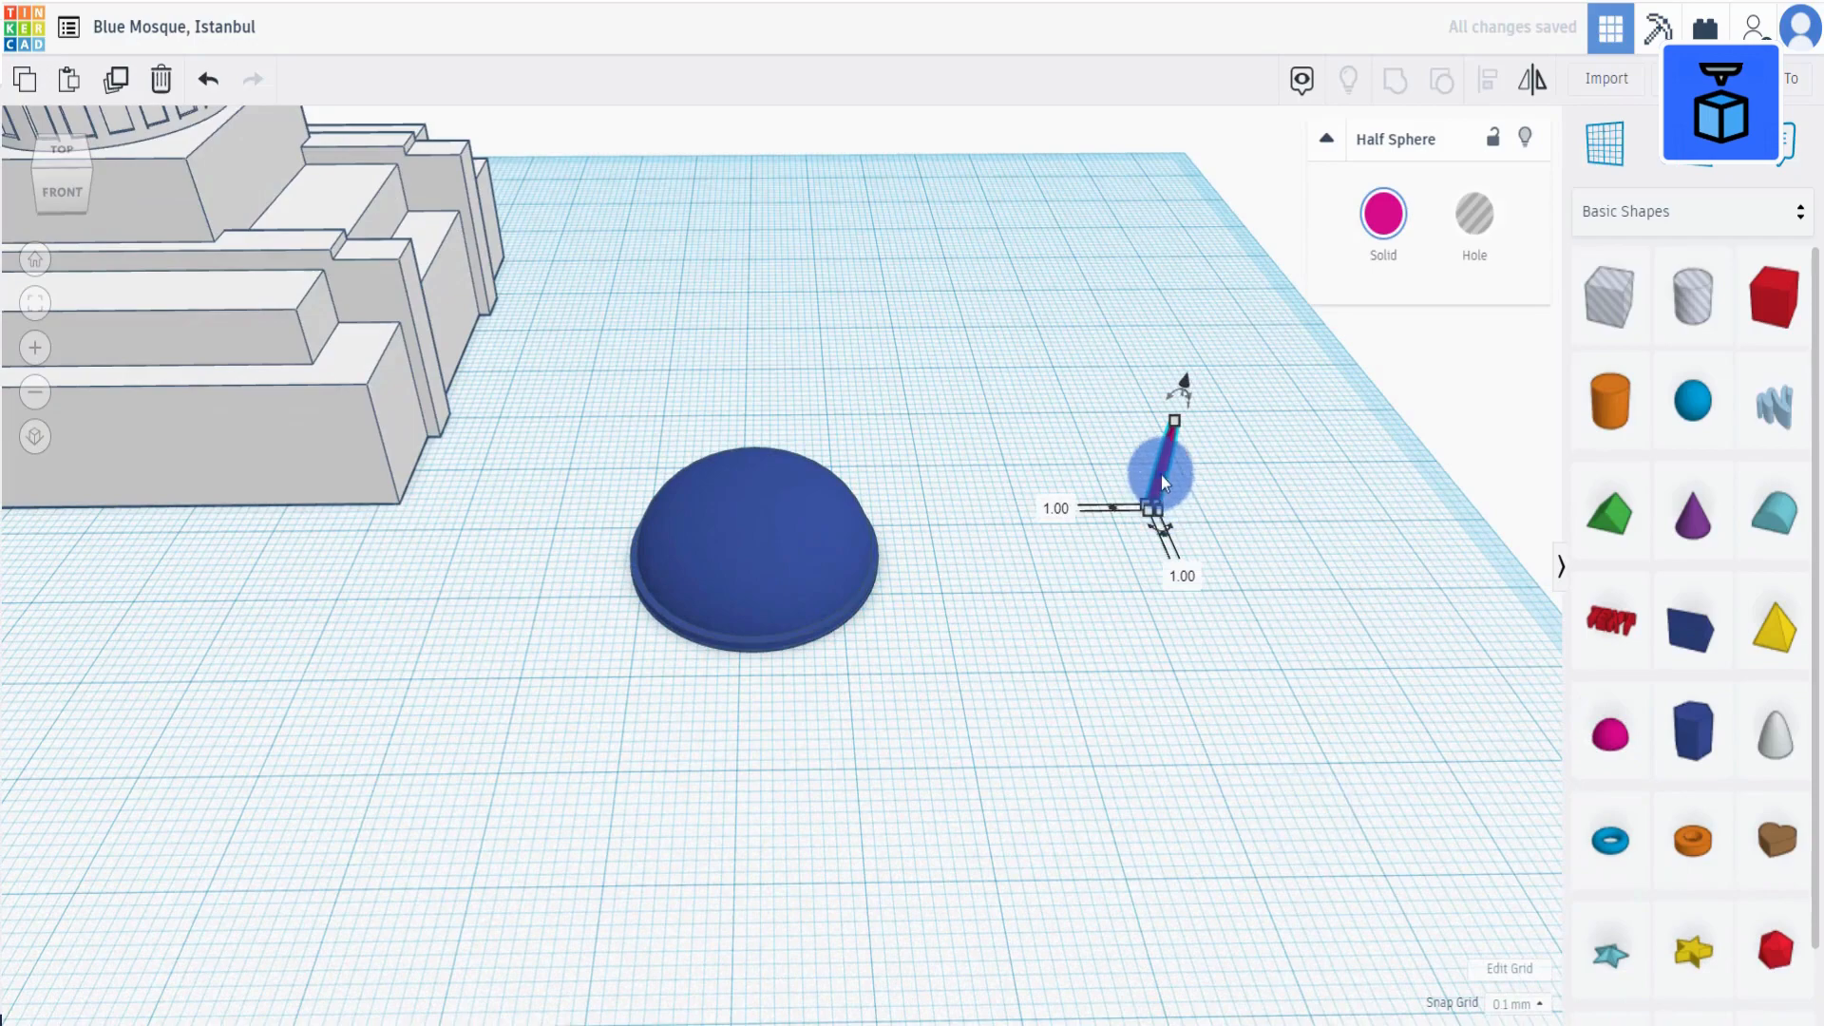
# Move the thin half sphere closer to the dome and set its height to 4 mm.
pyautogui.moveTo(1161, 470); pyautogui.dragTo(976, 501)
pyautogui.click(1064, 546)
pyautogui.write('4')
pyautogui.moveTo(1218, 620); pyautogui.dragTo(1074, 767, button='right')
pyautogui.scroll(3, 1073, 768)
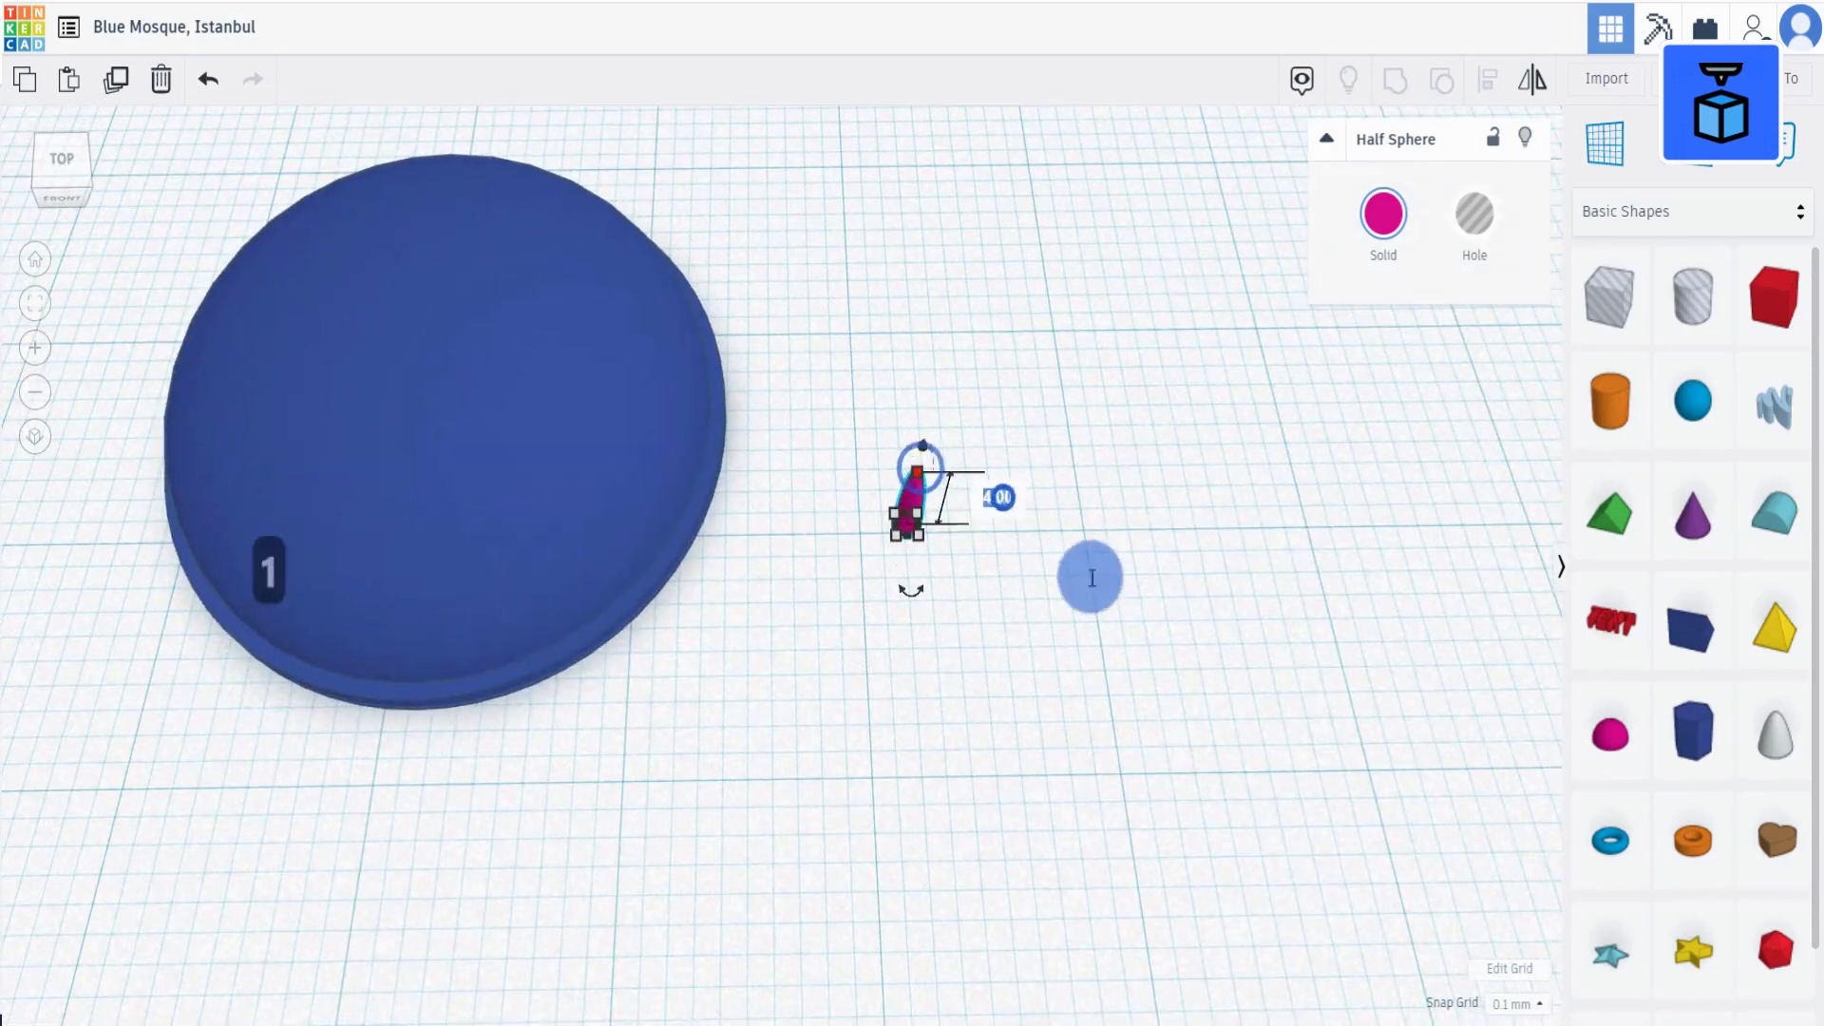
# Enlarge the small half sphere's base to 4 mm by 4 mm and flatten it into a low cap.
pyautogui.moveTo(1090, 574); pyautogui.dragTo(955, 519, button='right')
pyautogui.keyDown('alt'); pyautogui.keyDown('shift'); pyautogui.moveTo(955, 519); pyautogui.dragTo(1005, 528); pyautogui.keyUp('shift'); pyautogui.keyUp('alt')
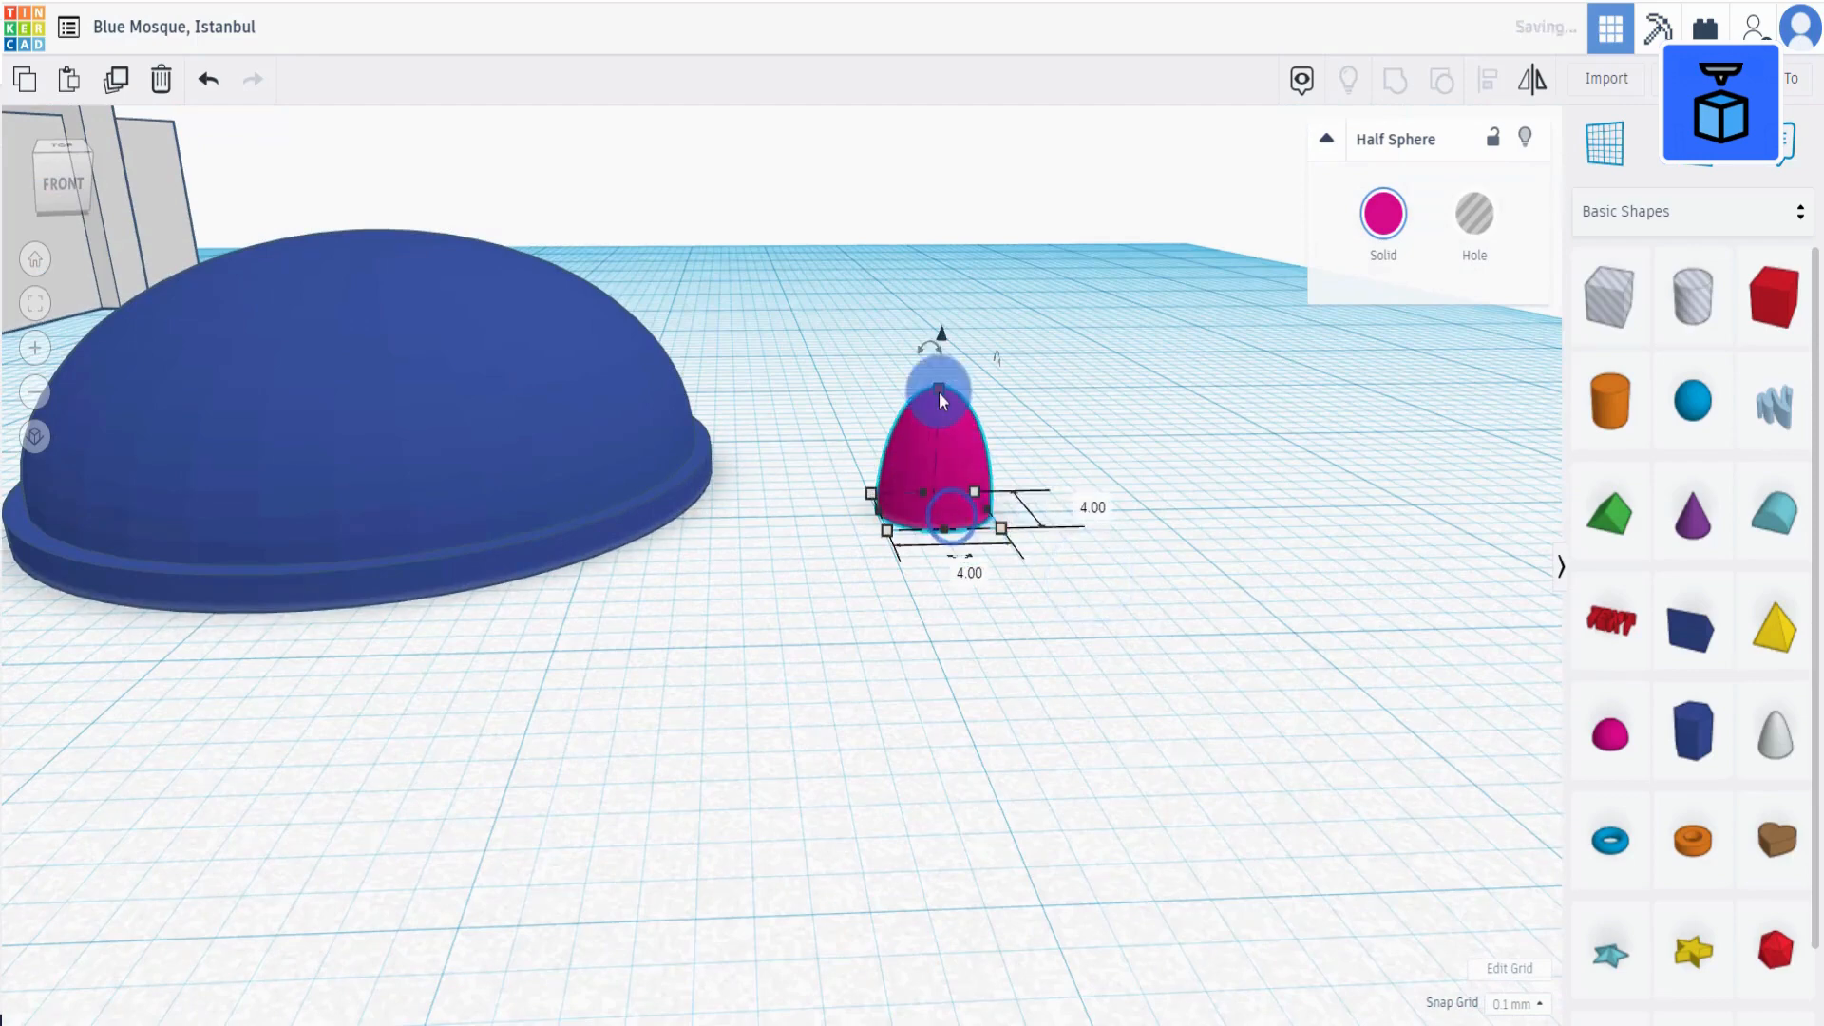
pyautogui.moveTo(939, 390); pyautogui.dragTo(930, 453)
# Colour the small half sphere yellow.
pyautogui.moveTo(1268, 271); pyautogui.dragTo(1285, 336, button='right')
pyautogui.click(1383, 213)
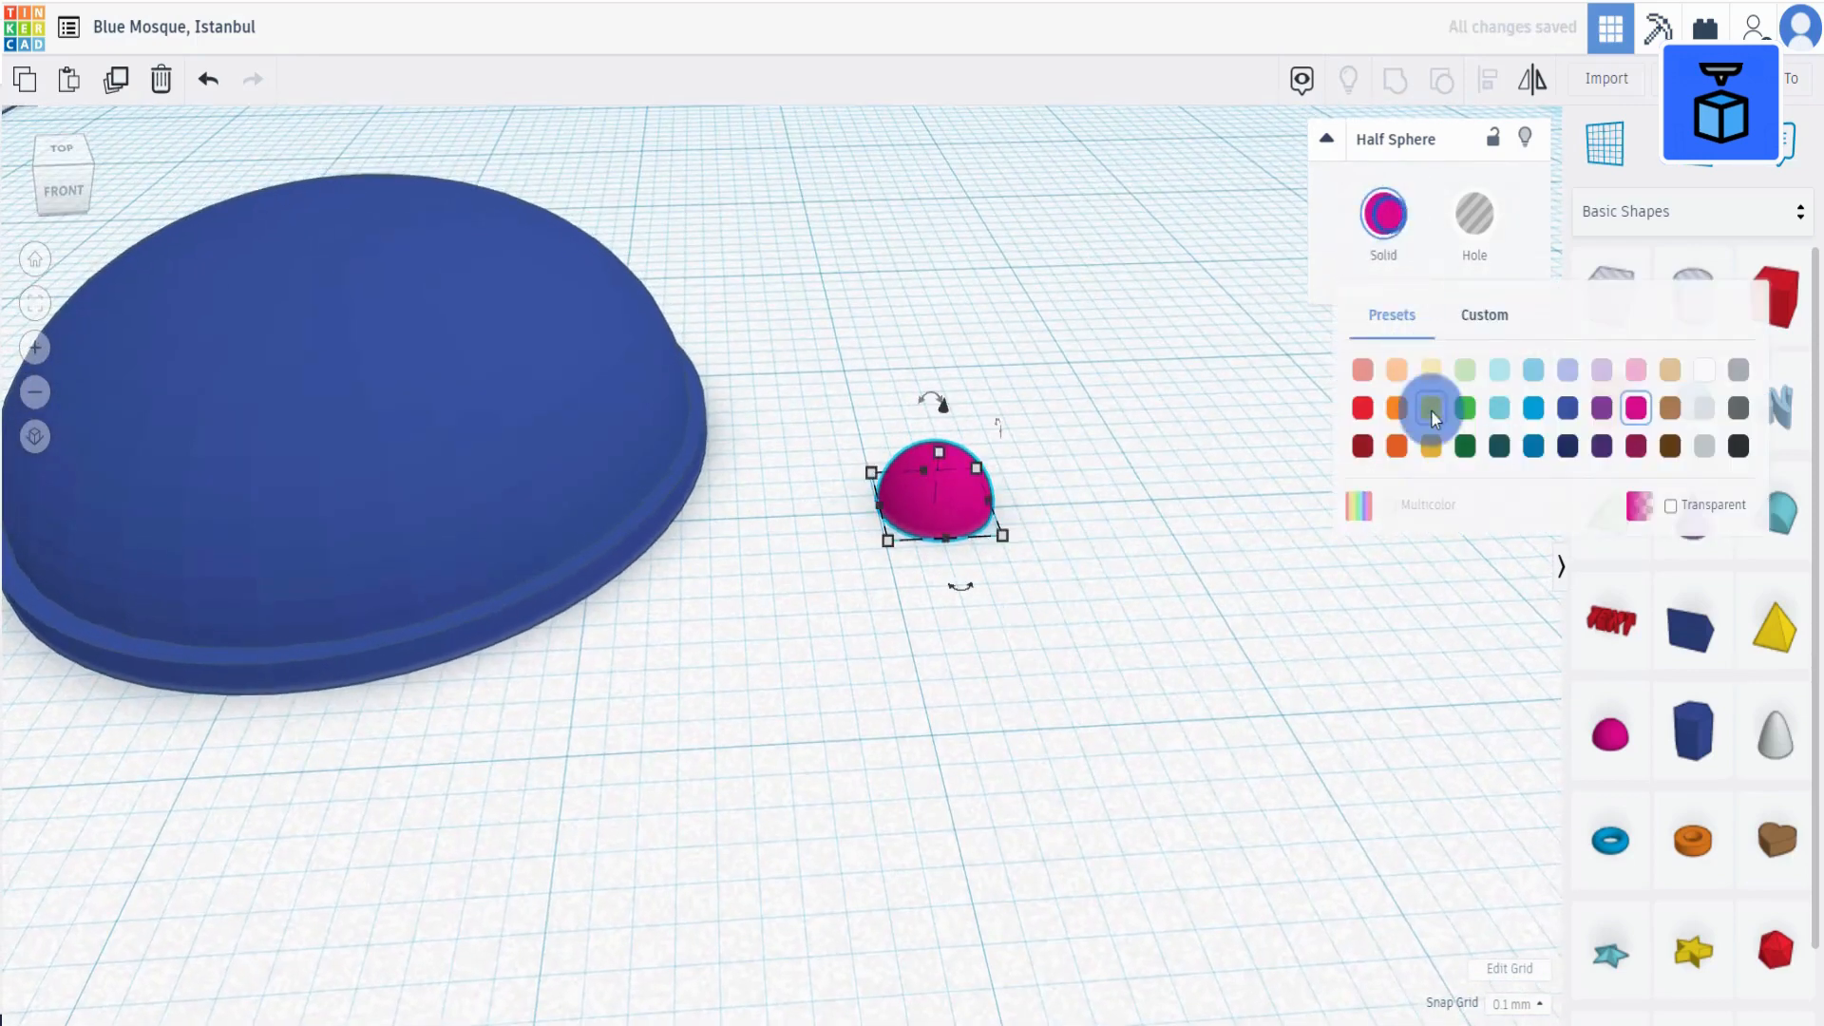
pyautogui.click(1426, 403)
pyautogui.moveTo(1429, 407); pyautogui.dragTo(864, 492, button='right')
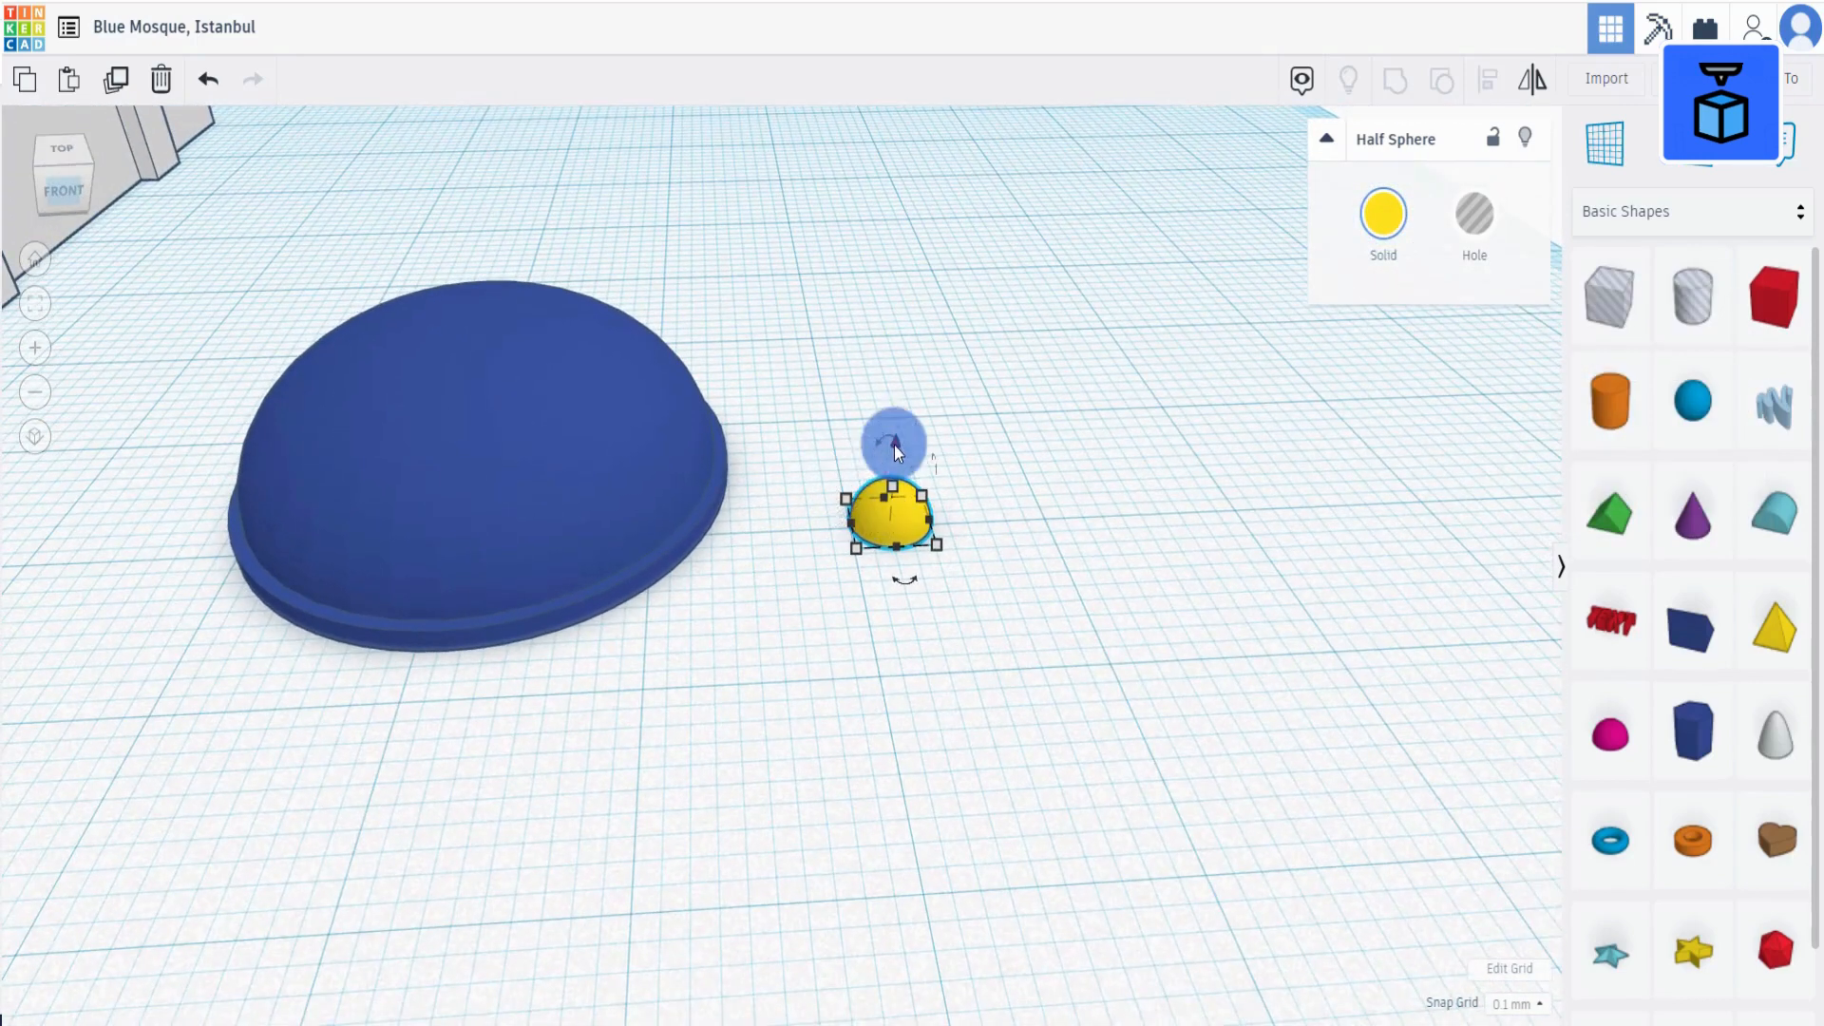
# Raise the yellow half sphere about 9.1 mm onto the dome and align the two shapes' centres in both horizontal directions.
pyautogui.moveTo(892, 443); pyautogui.dragTo(896, 258)
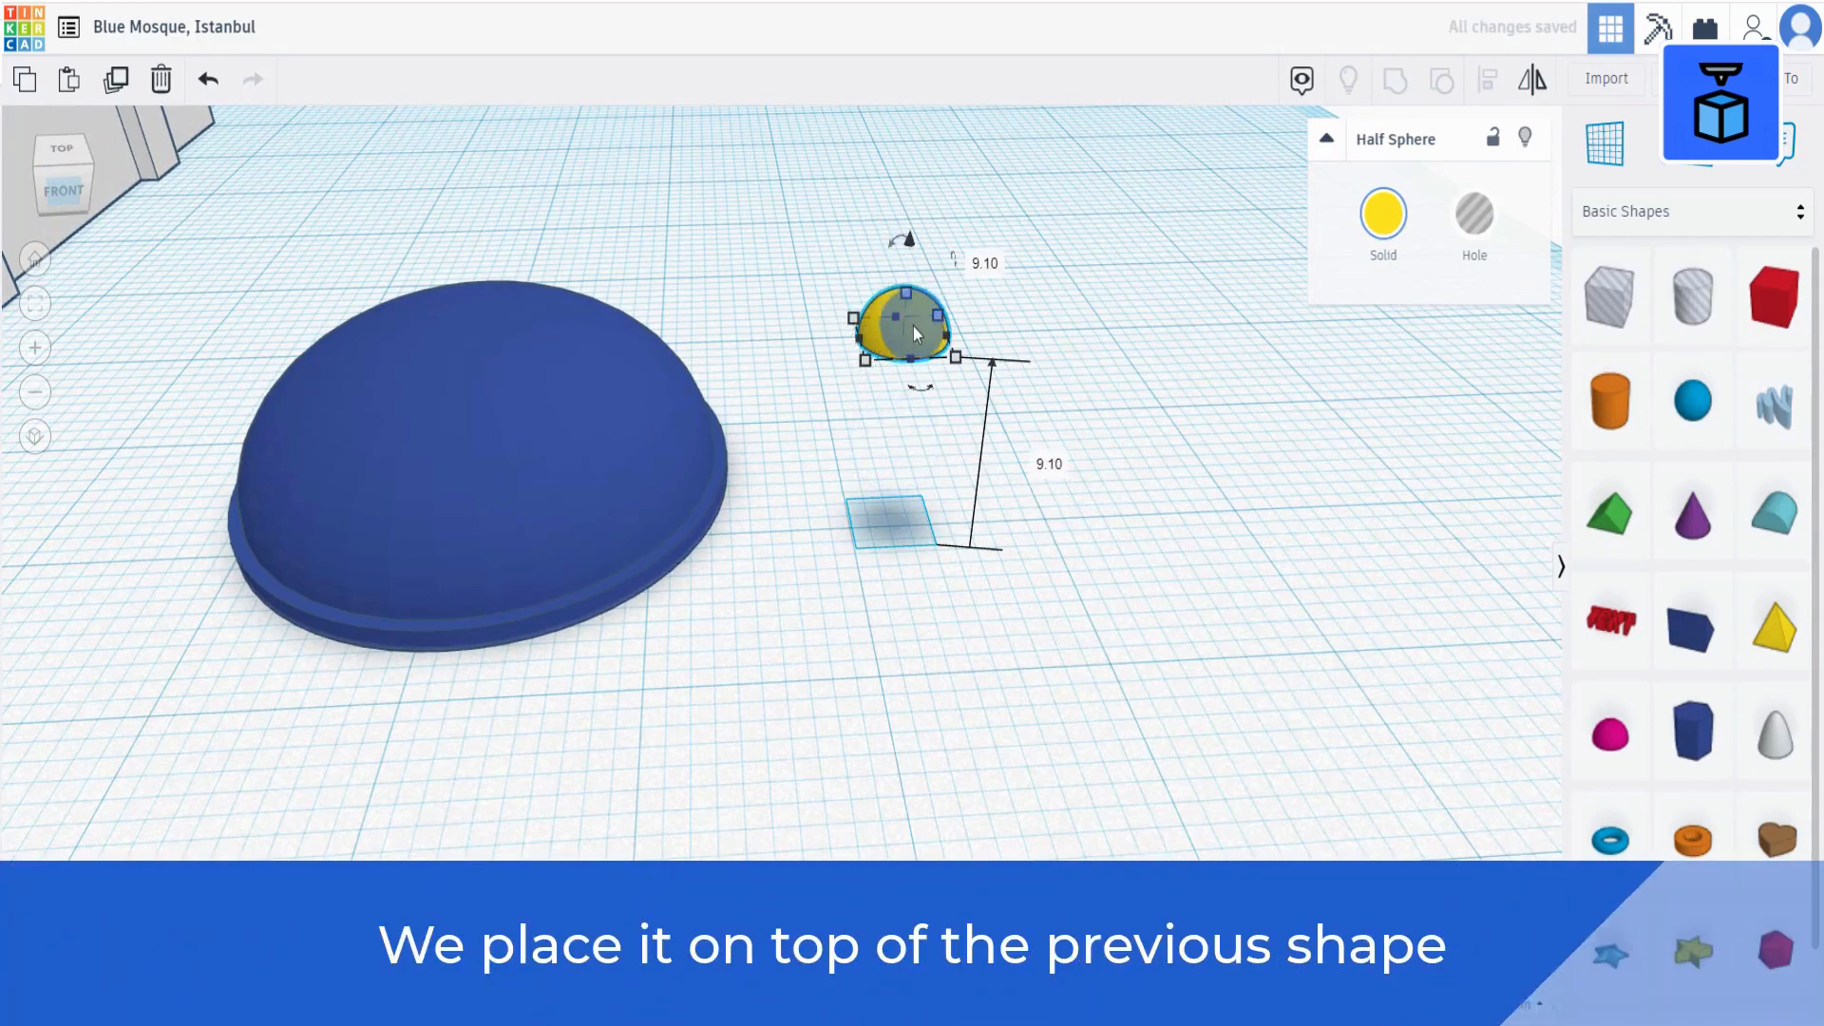
pyautogui.moveTo(913, 327); pyautogui.dragTo(443, 304)
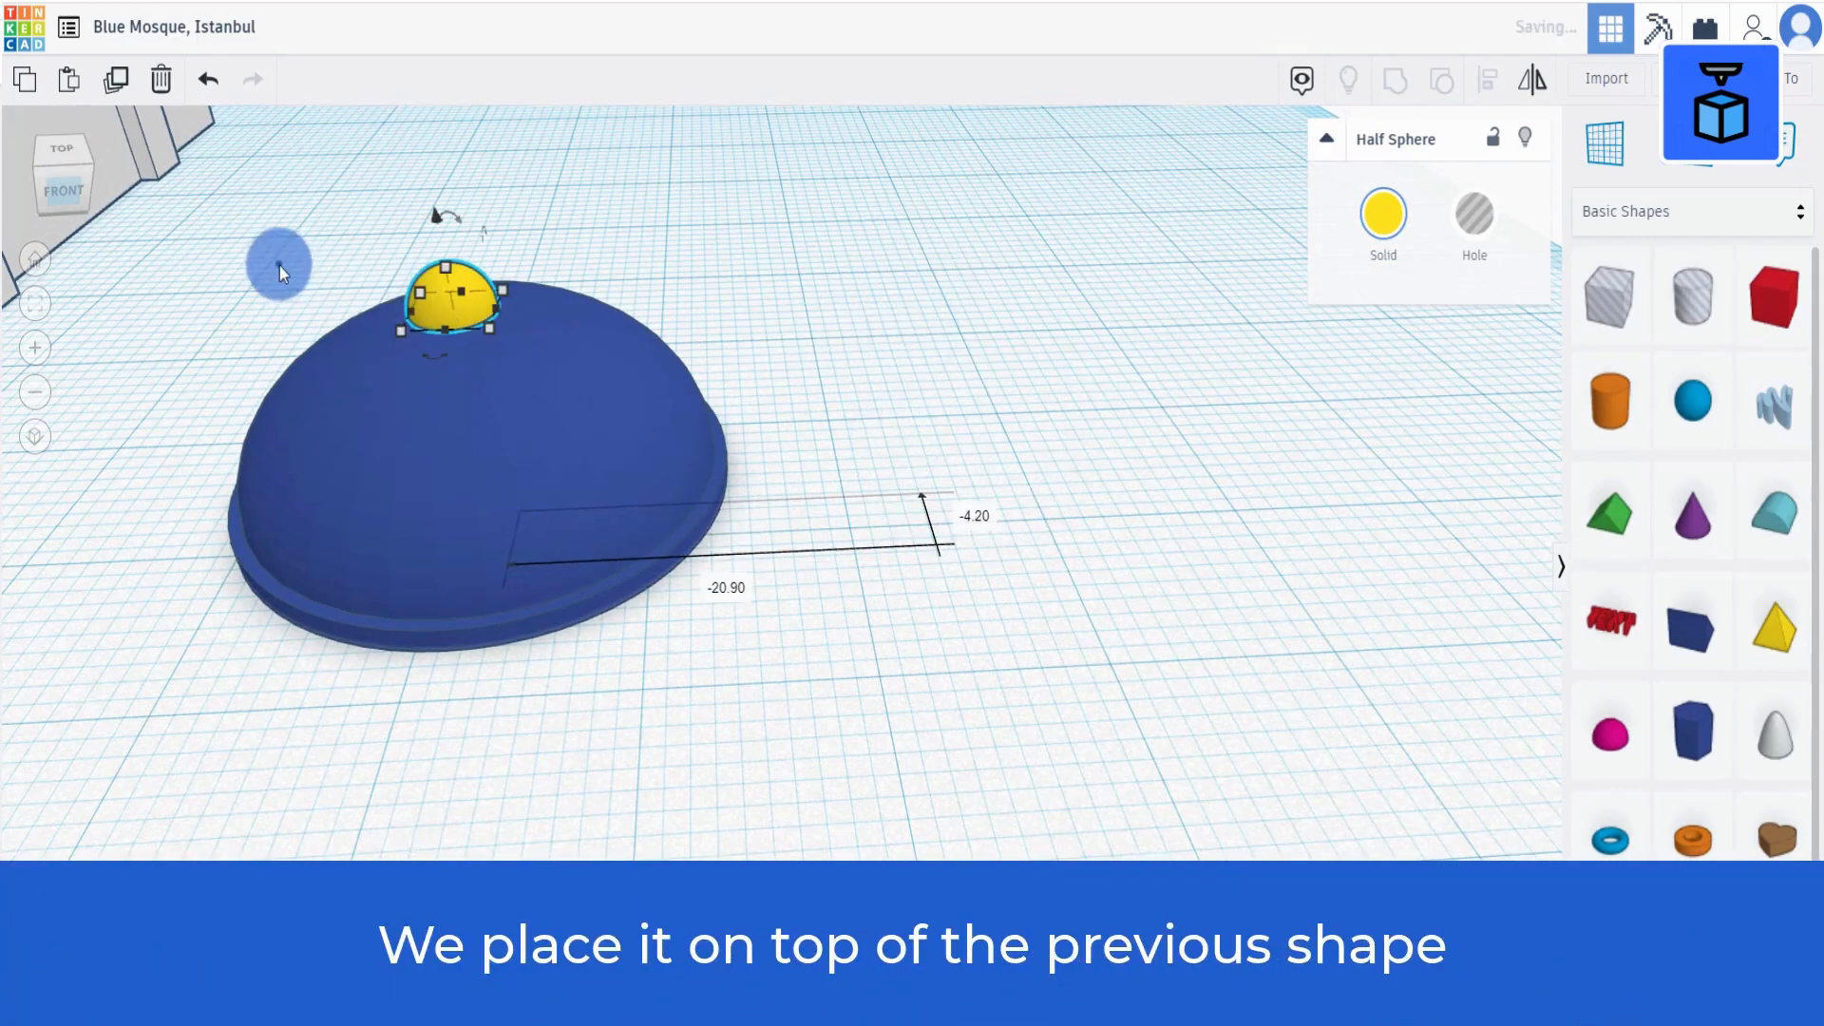
pyautogui.moveTo(278, 264); pyautogui.dragTo(862, 691)
pyautogui.moveTo(789, 709); pyautogui.dragTo(795, 791, button='right')
pyautogui.scroll(-1, 1171, 414)
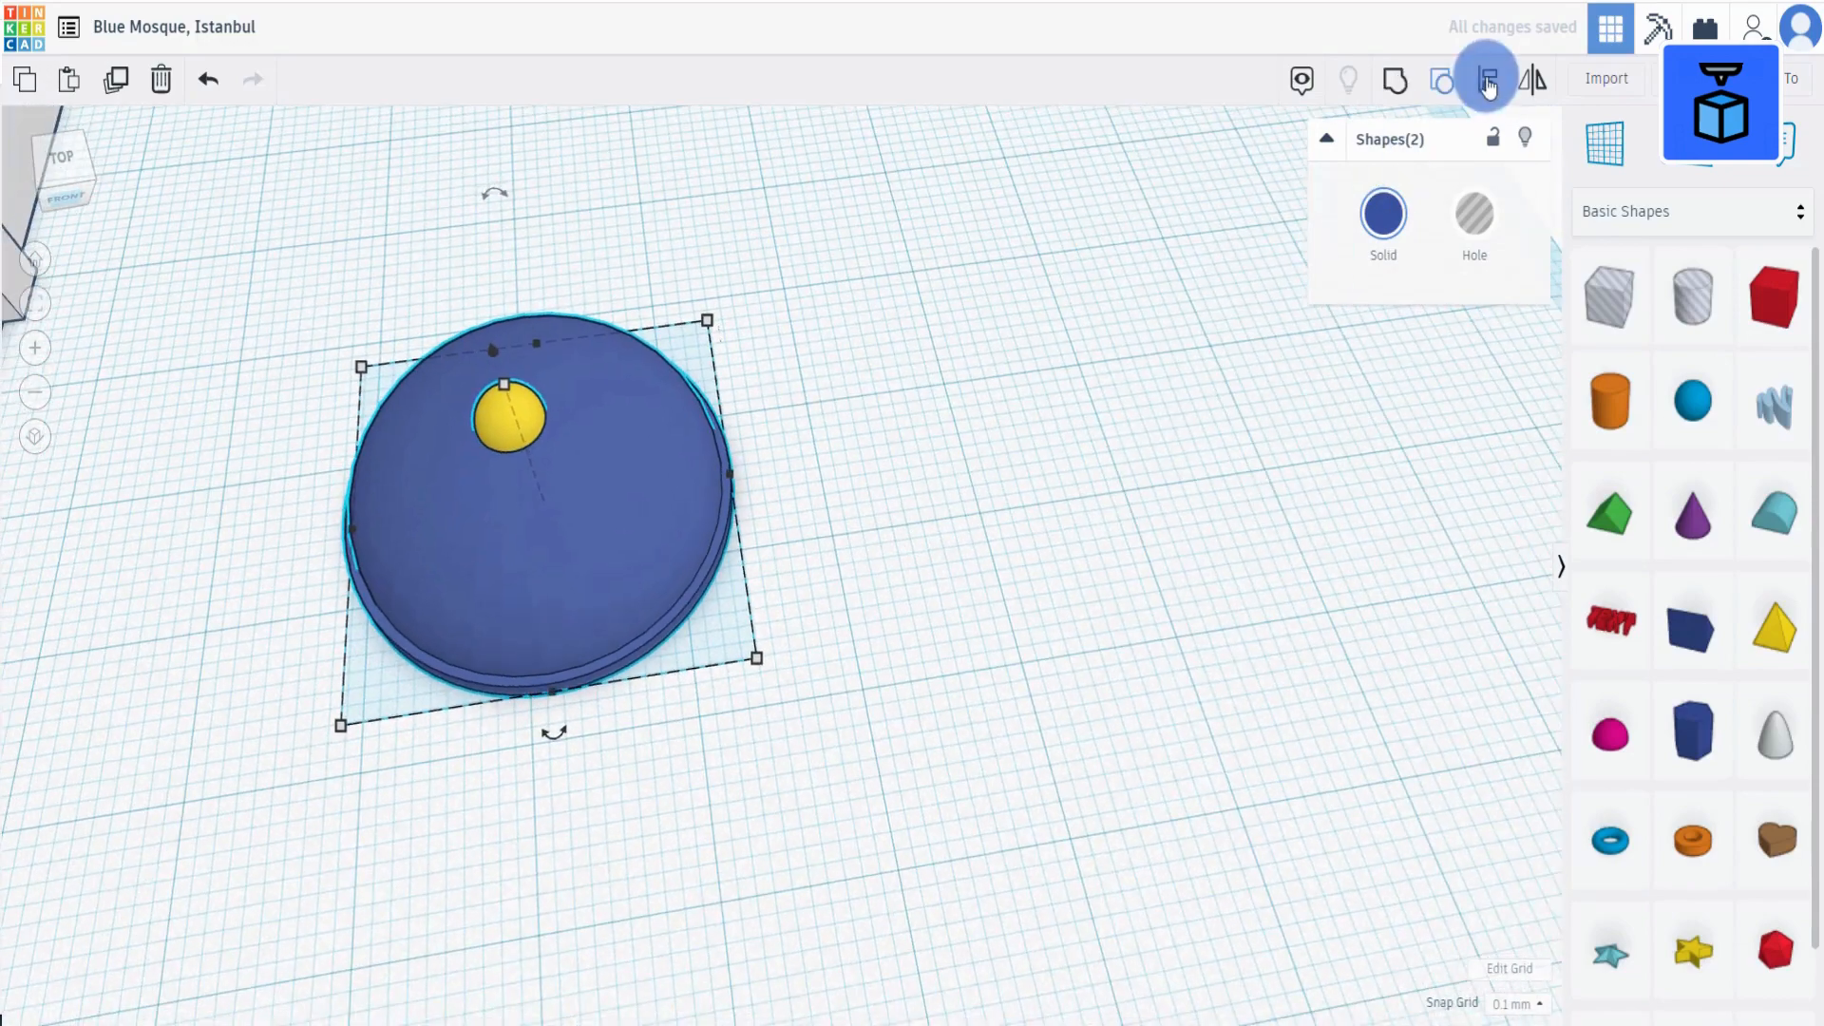
pyautogui.click(326, 532)
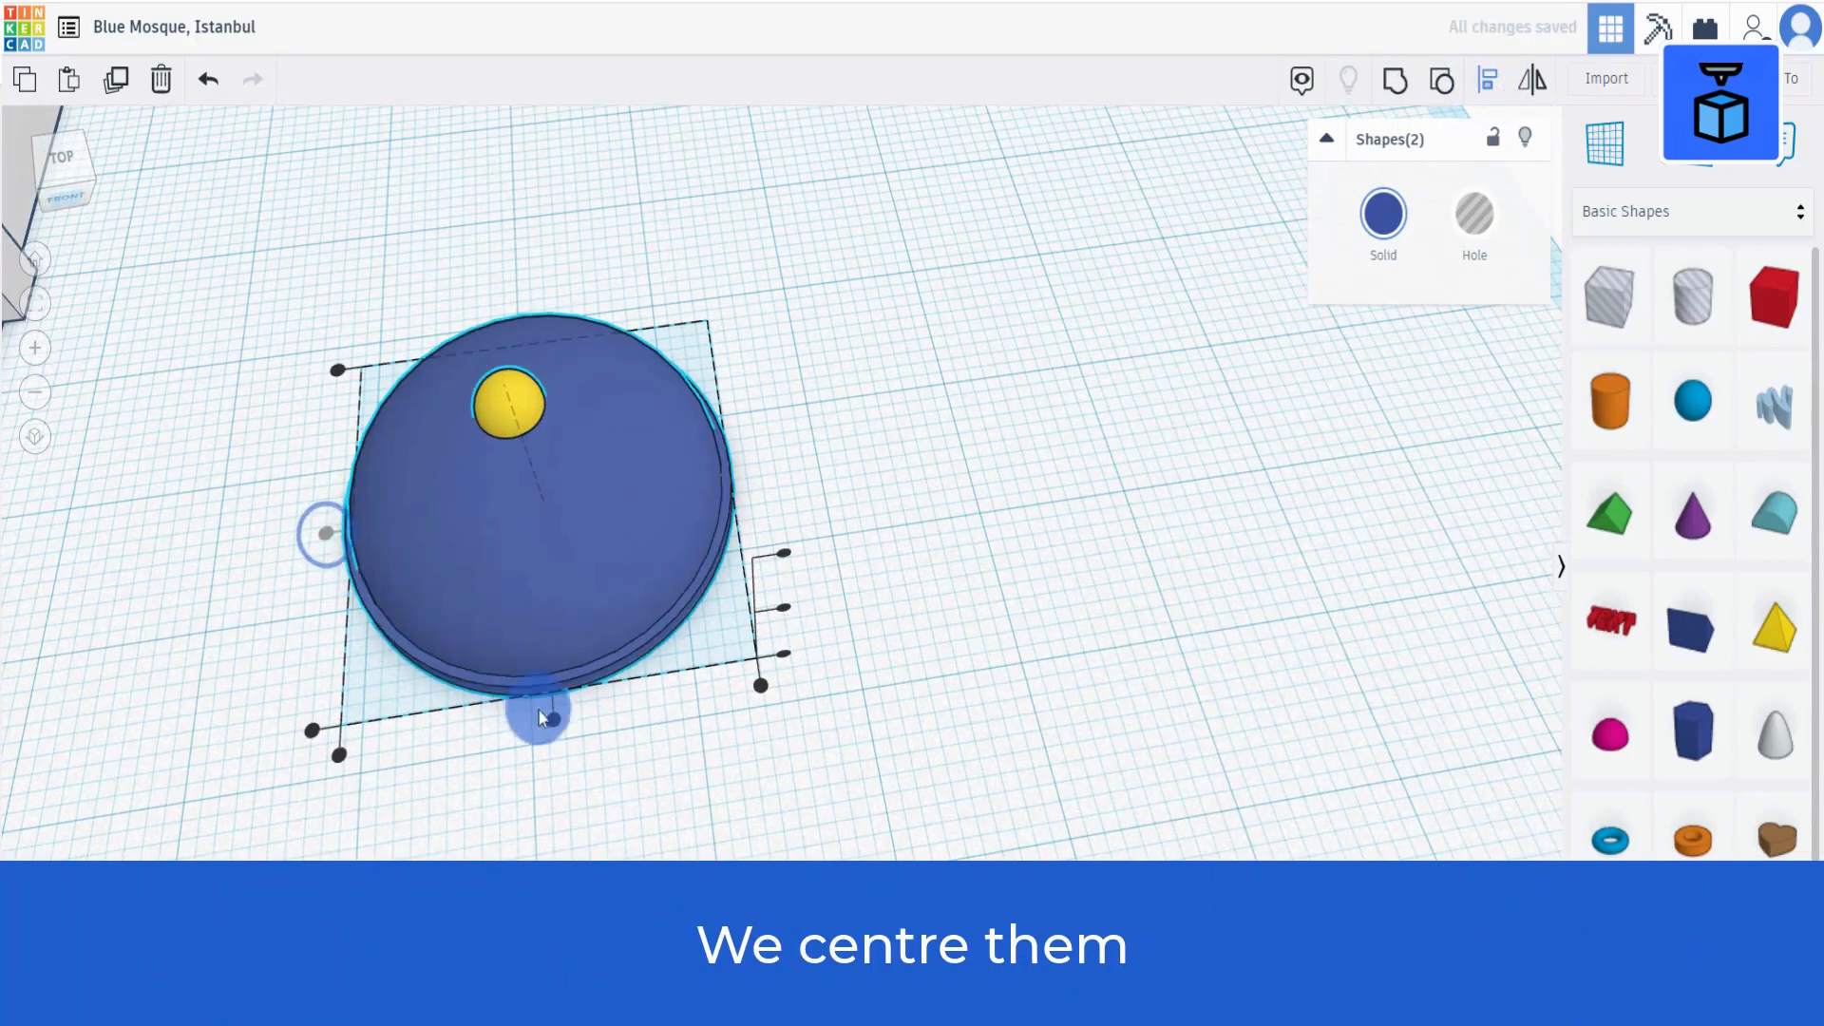
pyautogui.click(553, 719)
pyautogui.click(843, 766)
pyautogui.moveTo(842, 765); pyautogui.dragTo(847, 675, button='right')
pyautogui.click(847, 673)
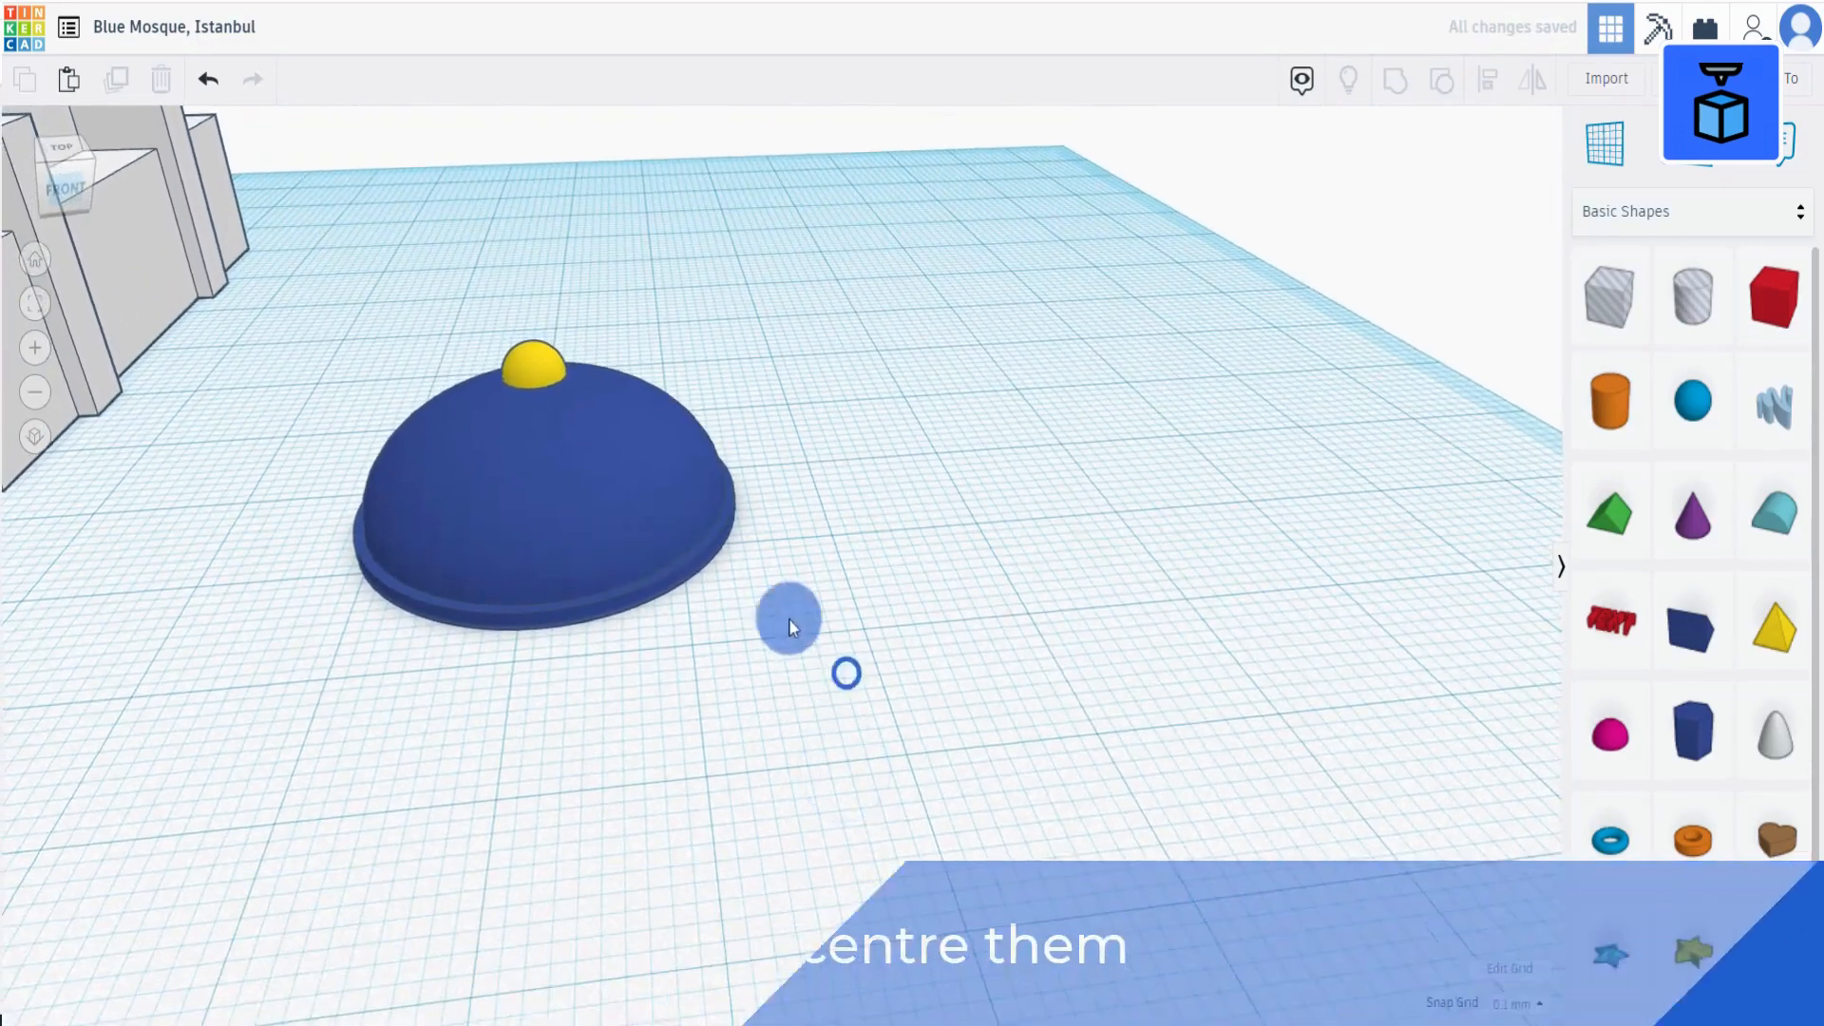
# Lower the yellow half sphere by 1.4 mm so it sinks into the dome's top.
pyautogui.click(528, 367)
pyautogui.moveTo(526, 294); pyautogui.dragTo(528, 320)
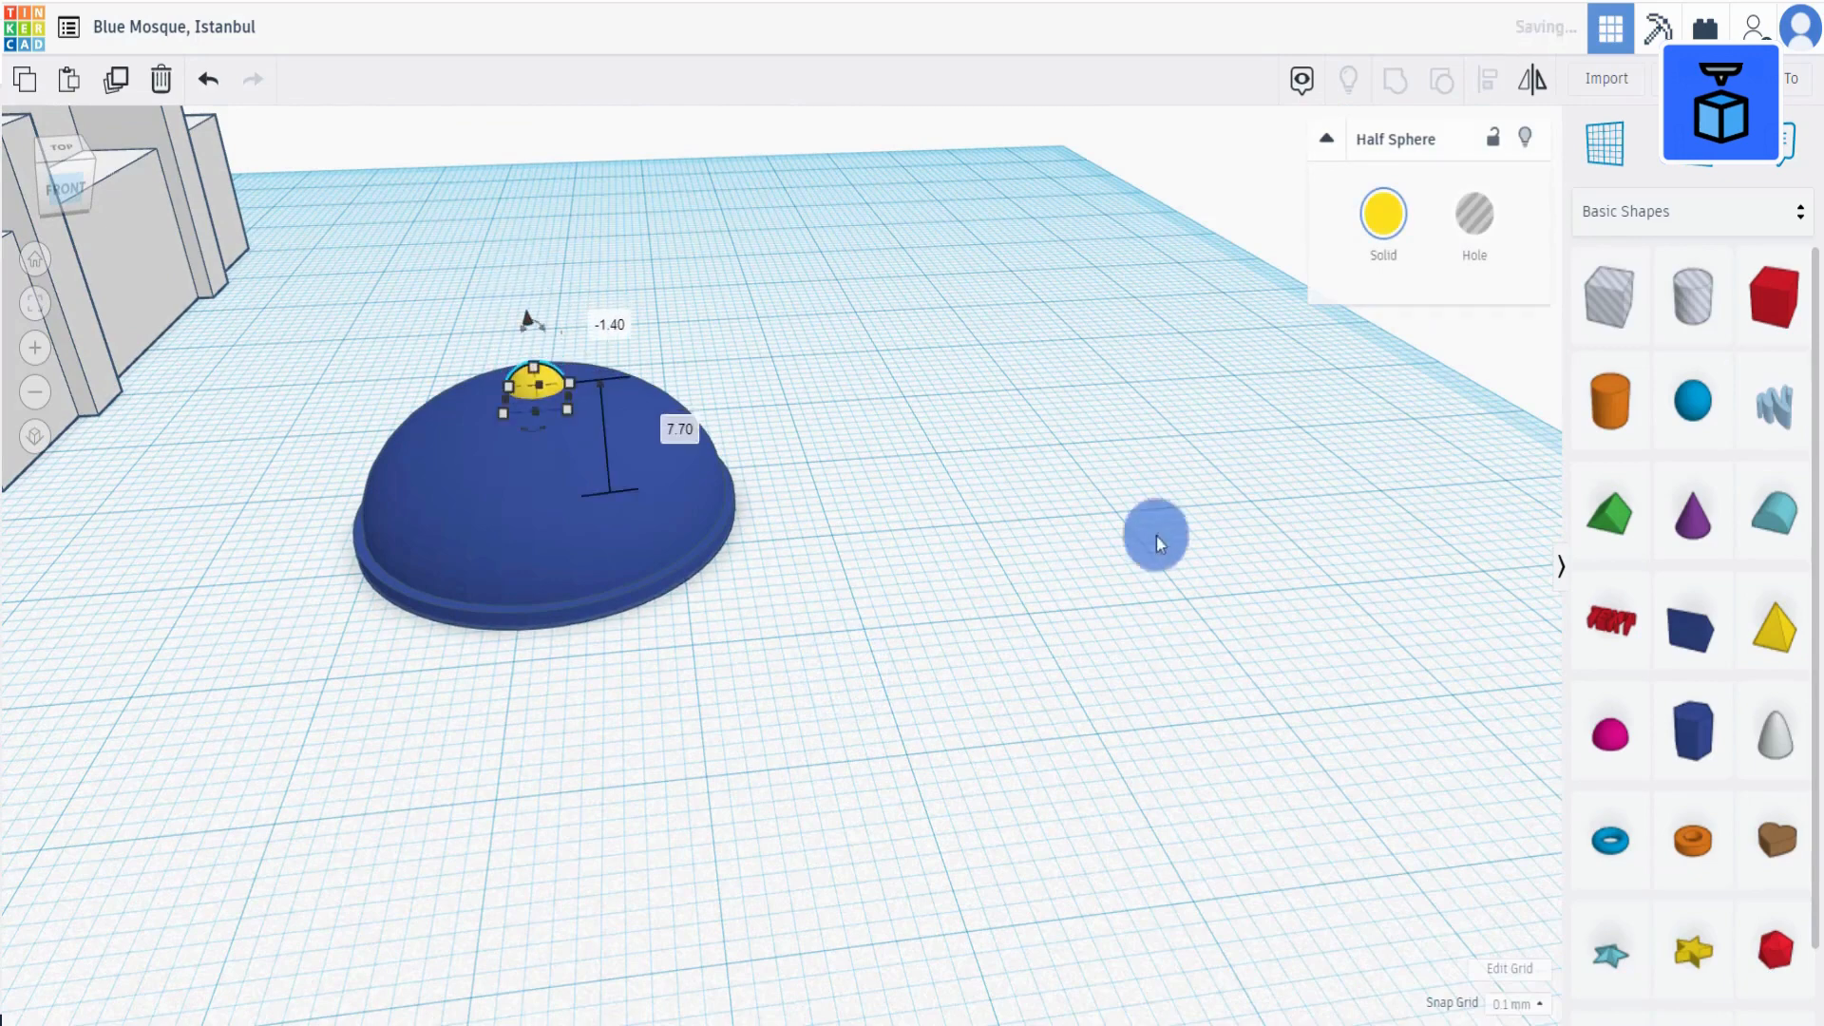
pyautogui.click(1266, 572)
# Add a cylinder with 64 sides beside the dome and scale its base to 1 mm by 1 mm.
pyautogui.moveTo(1434, 435); pyautogui.dragTo(970, 522)
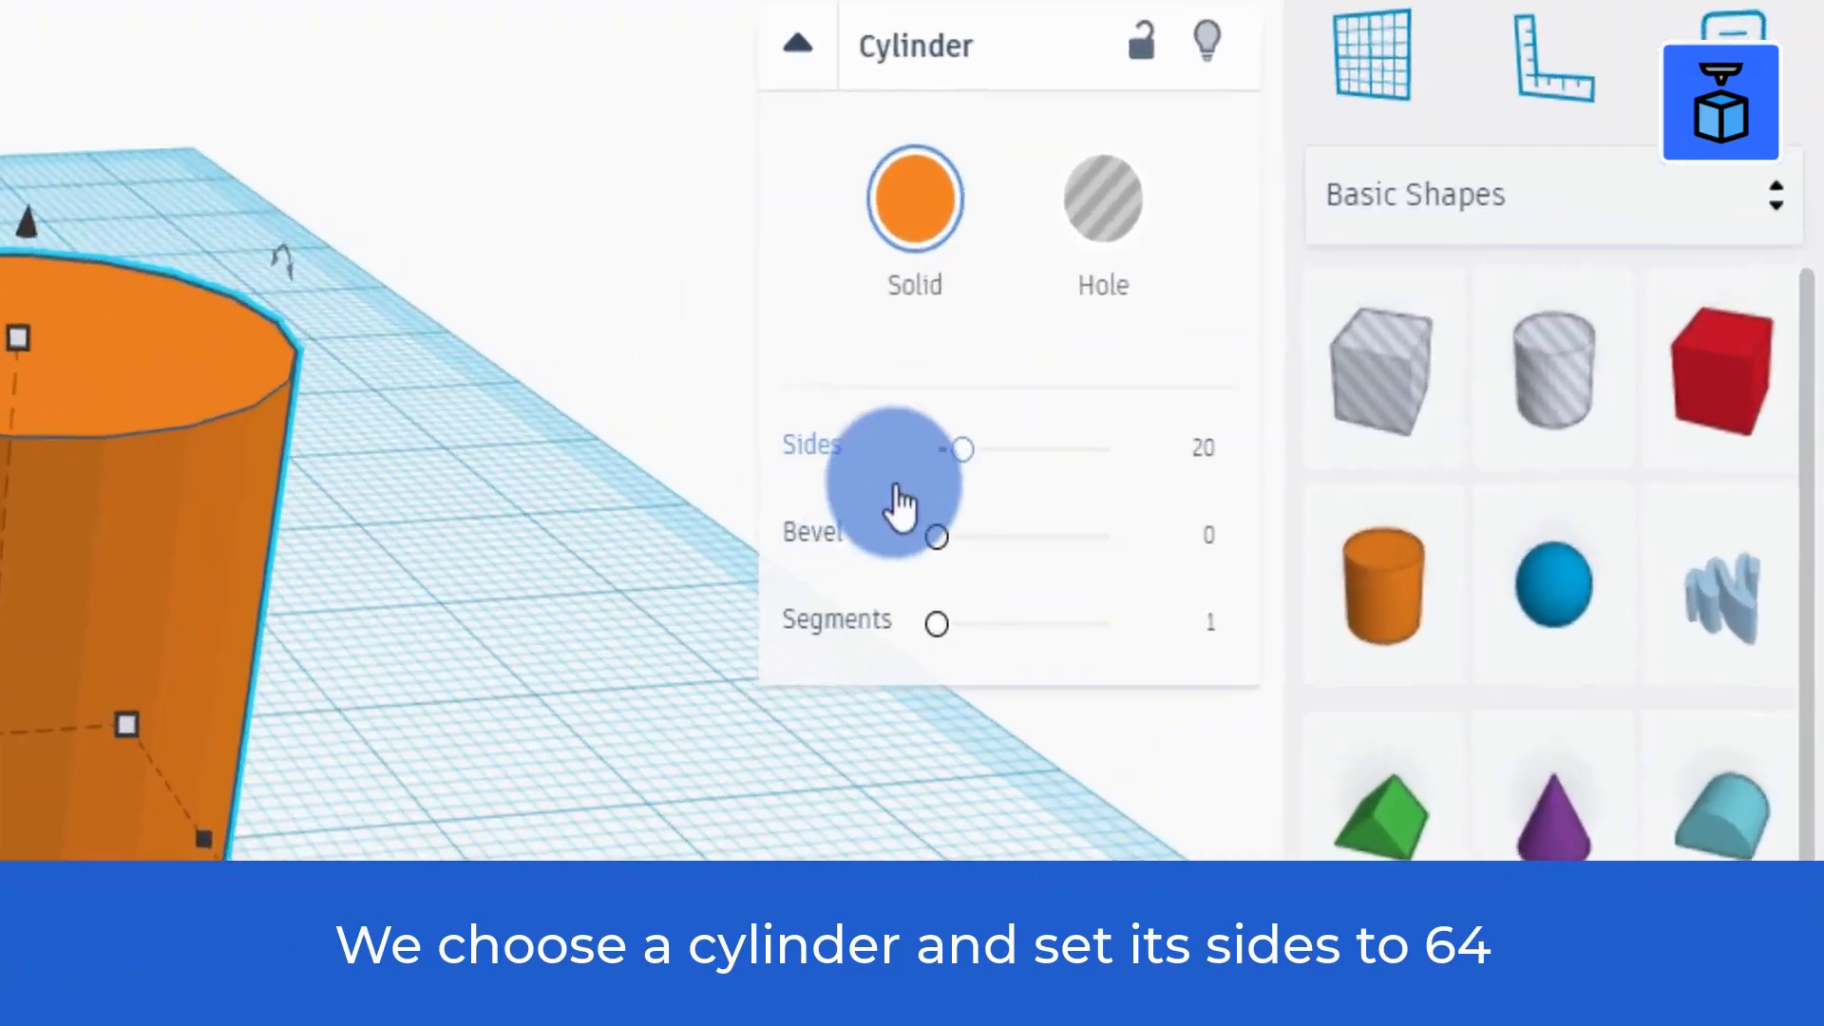
pyautogui.moveTo(963, 449); pyautogui.dragTo(1580, 540)
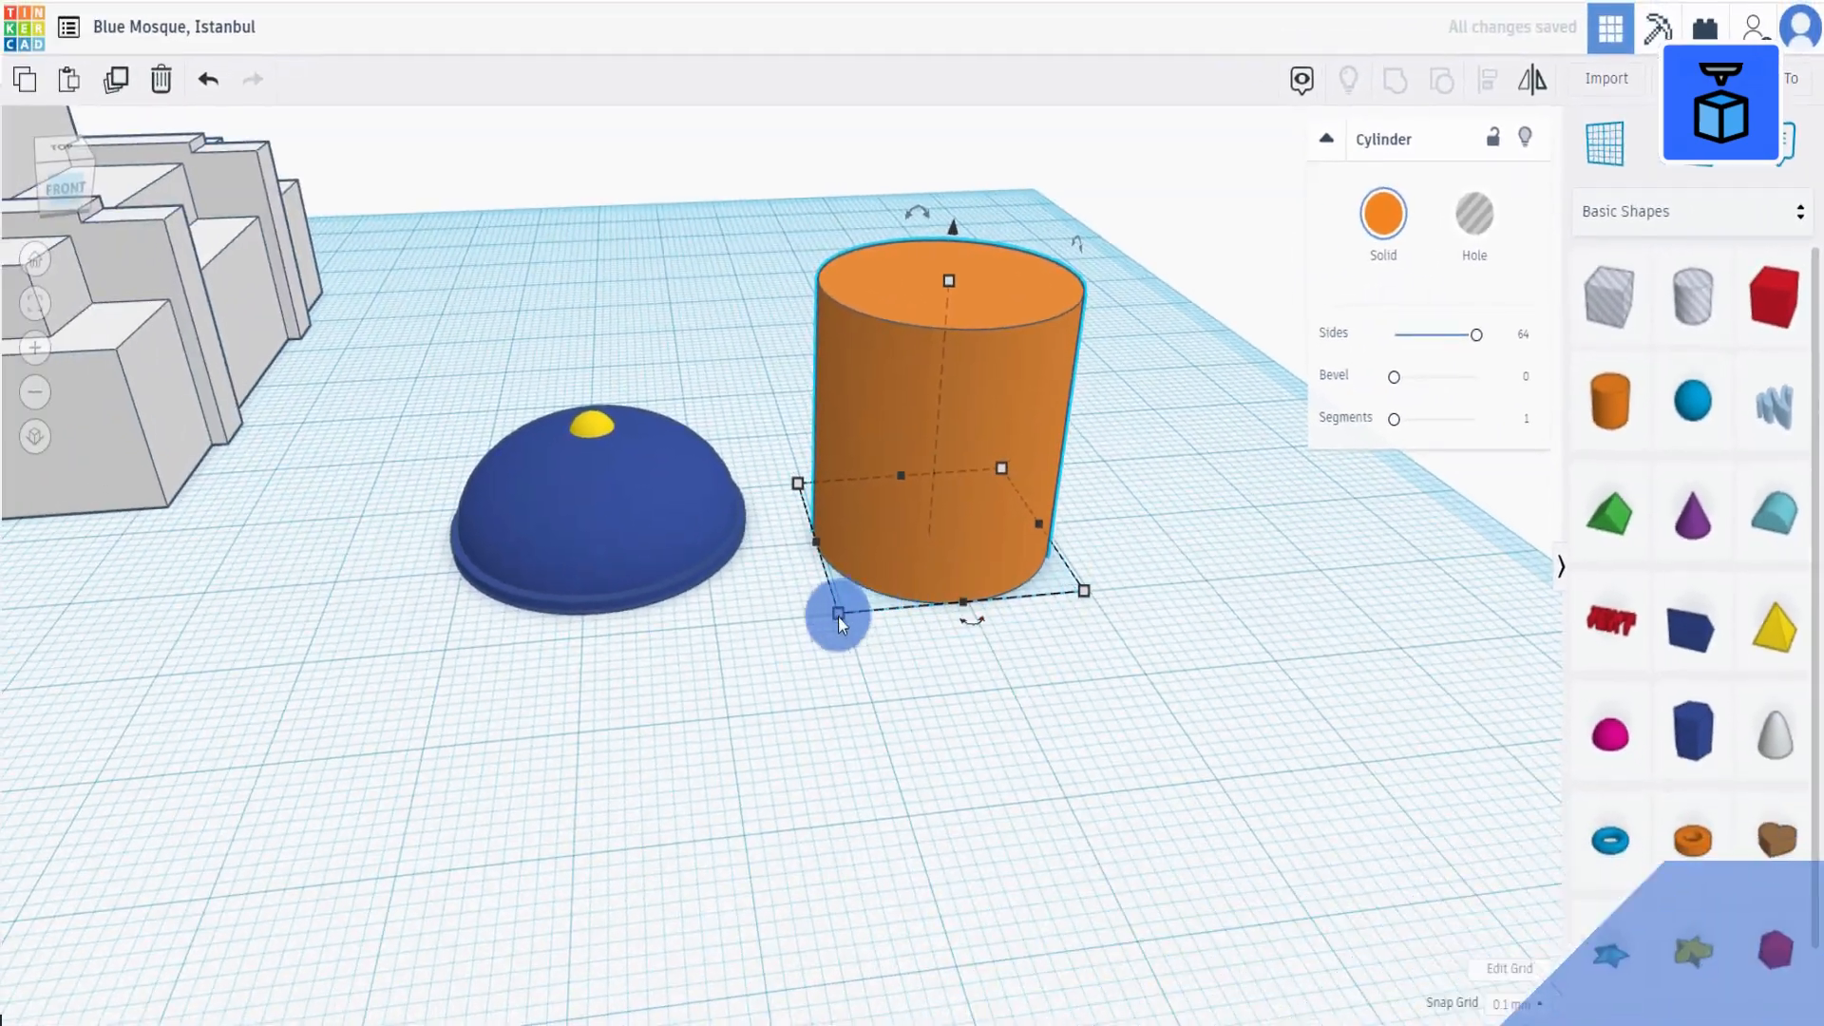
pyautogui.moveTo(837, 617)
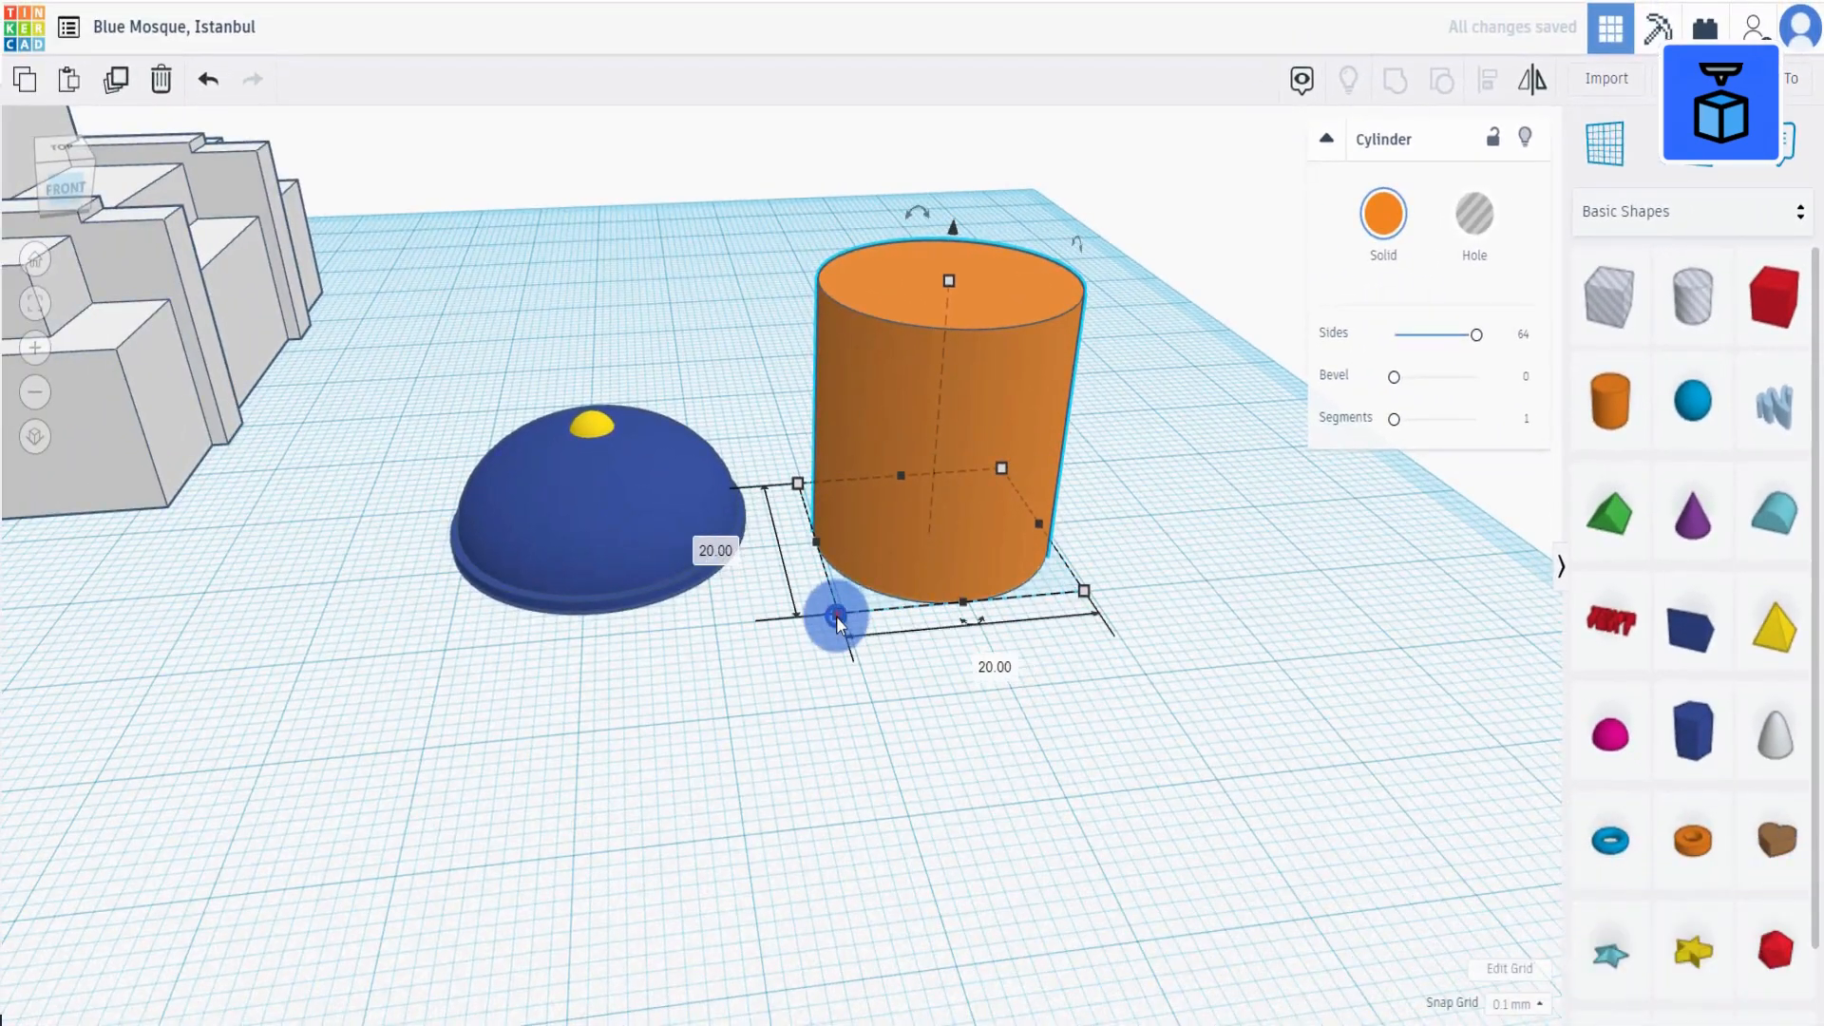
pyautogui.click(995, 665)
pyautogui.write('1')
pyautogui.click(1216, 725)
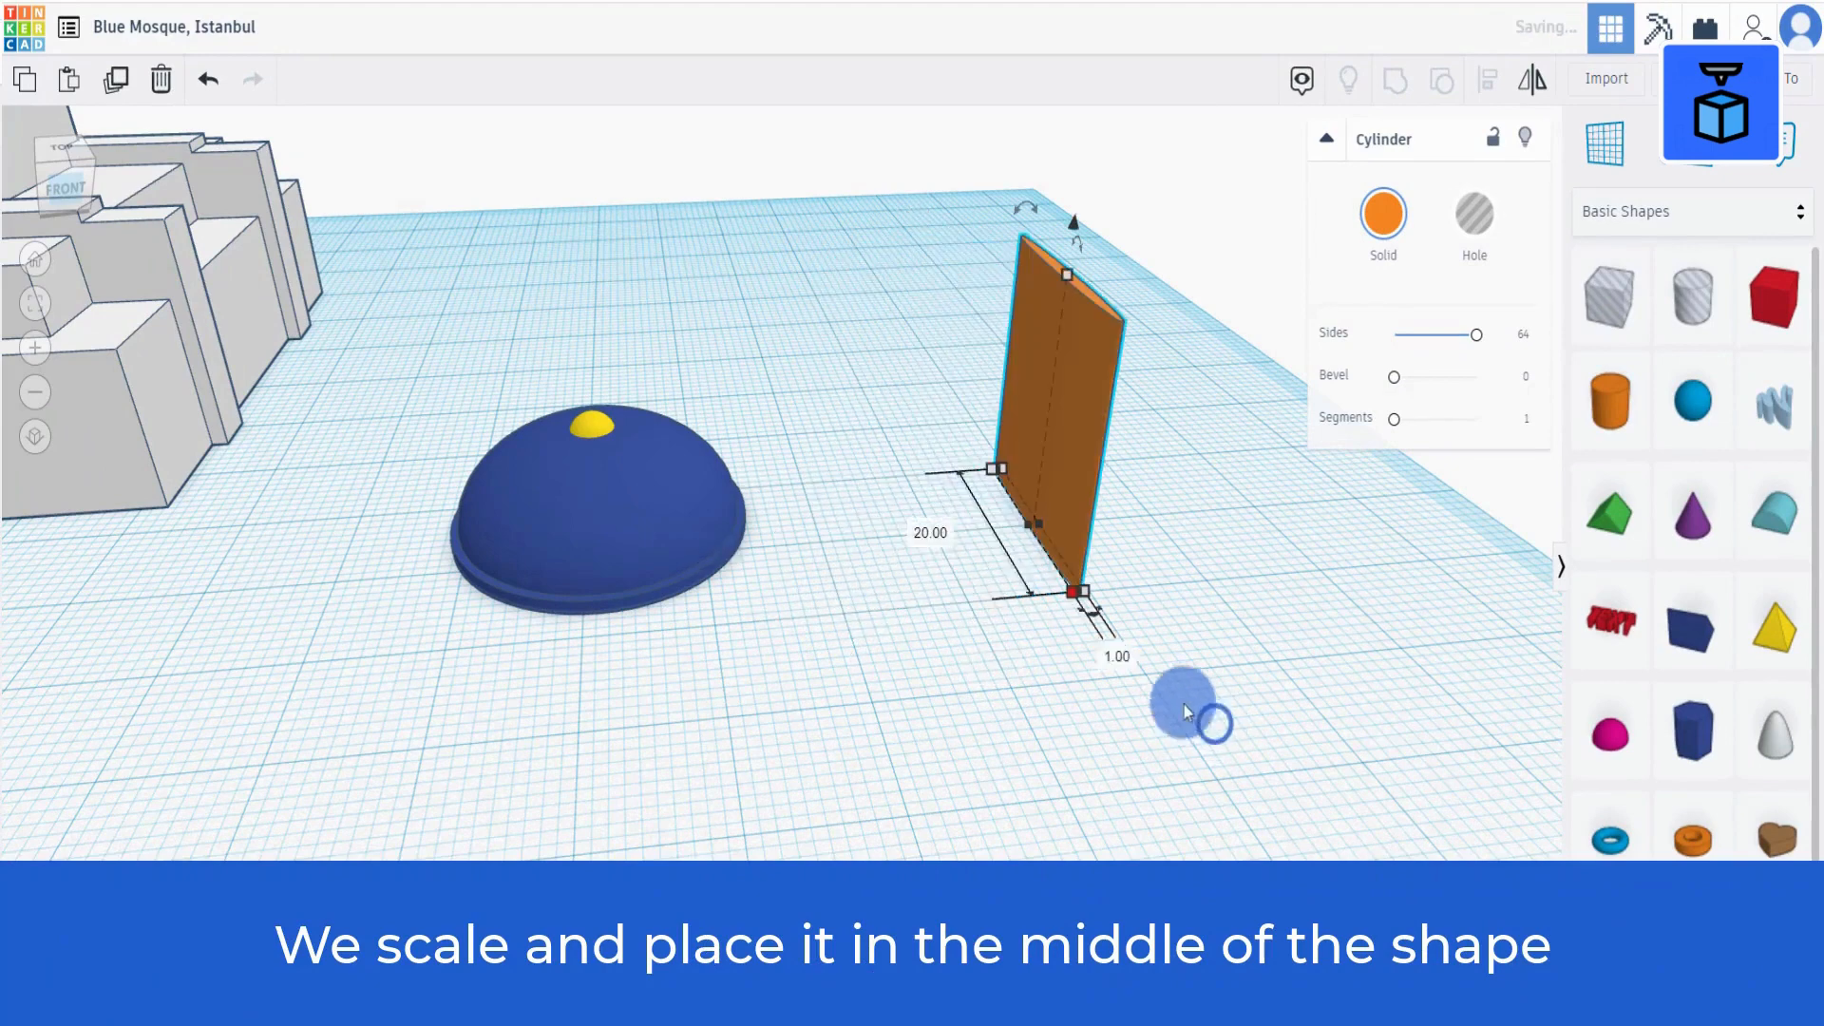
pyautogui.write('1')
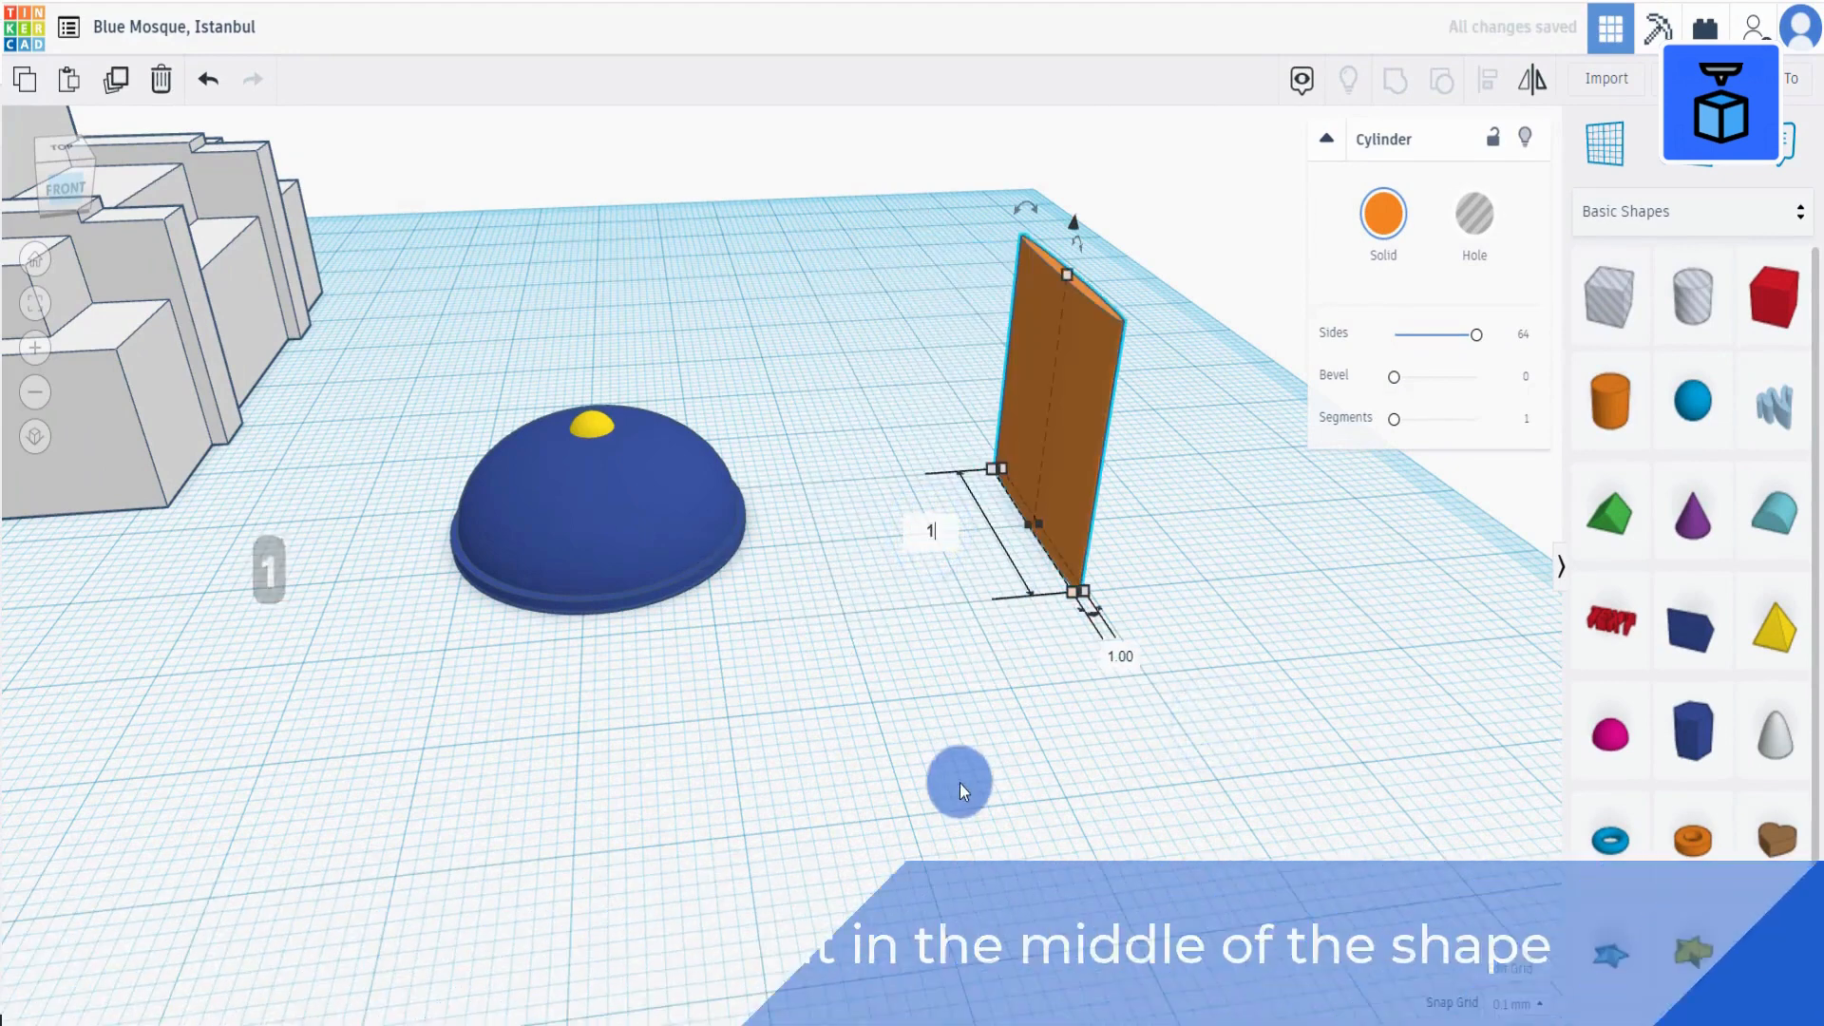
pyautogui.click(959, 782)
# Move the thin cylinder onto the dome and centre it on the dome in both horizontal directions.
pyautogui.moveTo(1016, 329); pyautogui.dragTo(584, 374)
pyautogui.moveTo(477, 339); pyautogui.dragTo(721, 676)
pyautogui.click(1489, 80)
pyautogui.click(598, 632)
pyautogui.click(425, 539)
pyautogui.click(608, 788)
# Shorten the thin cylinder into a small spike above the dome and colour it yellow.
pyautogui.click(583, 323)
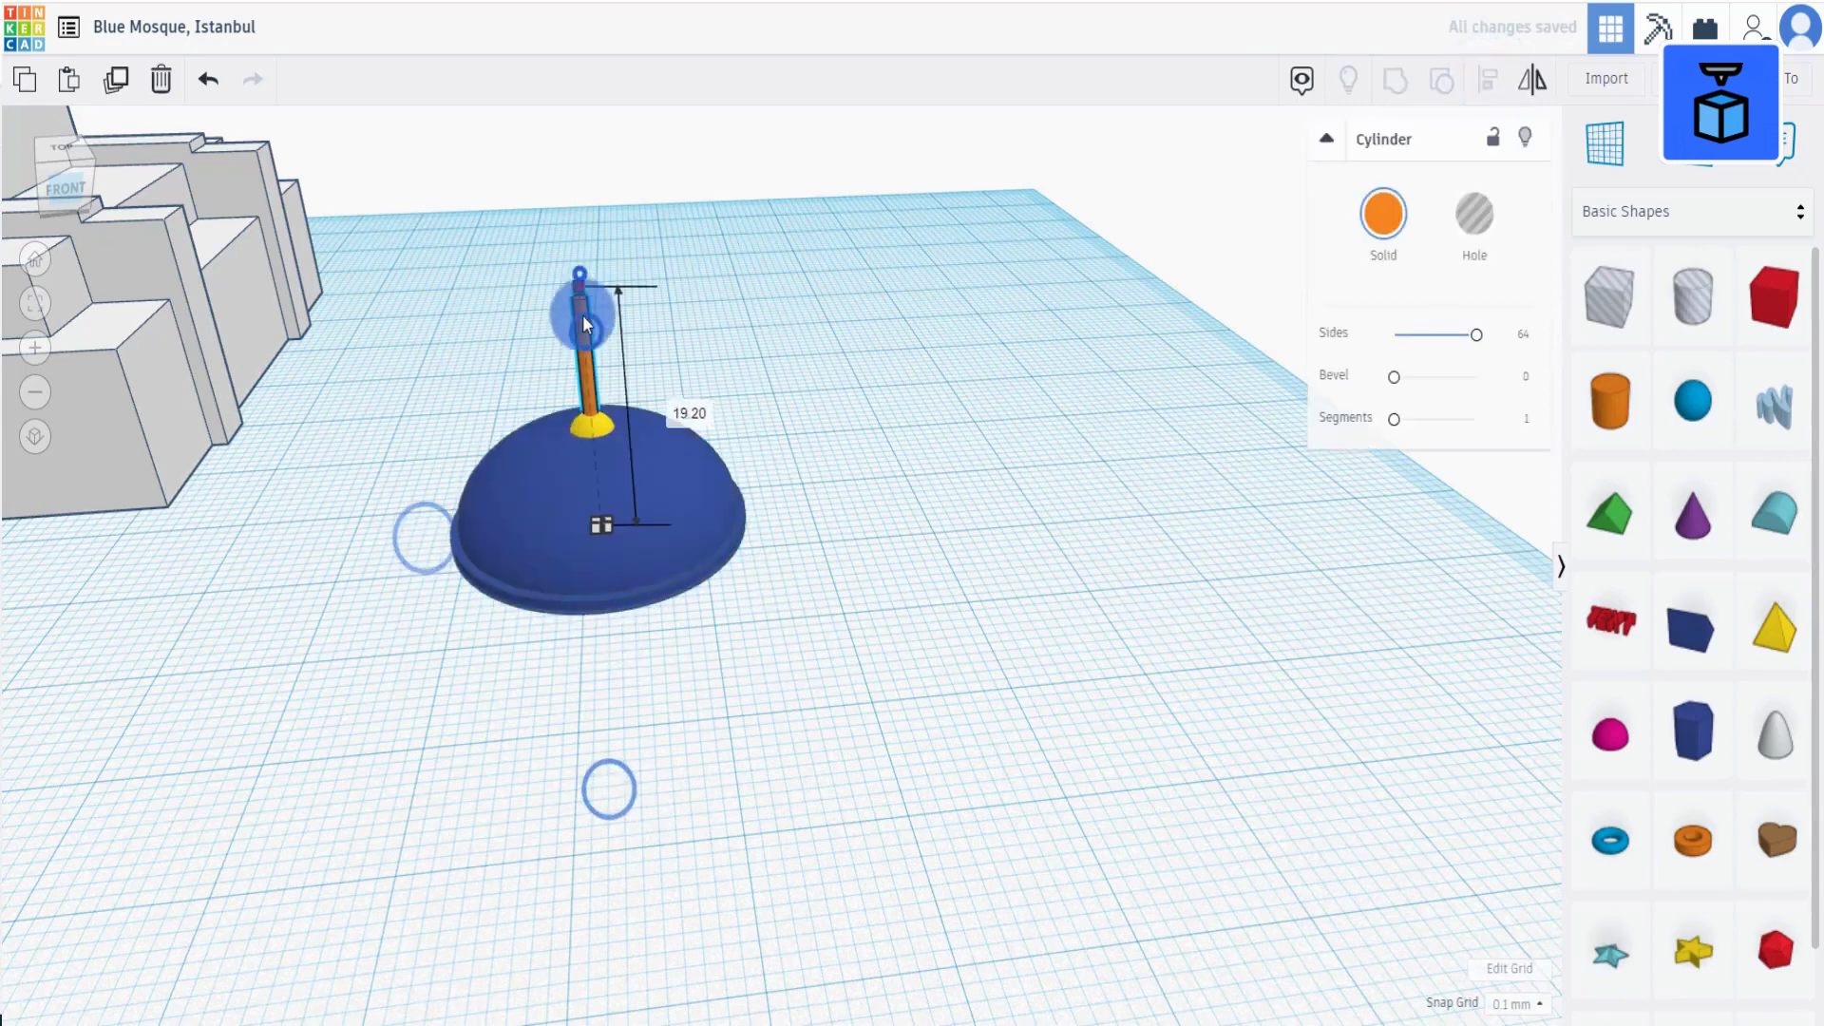
pyautogui.click(1383, 214)
pyautogui.click(1392, 407)
pyautogui.click(929, 558)
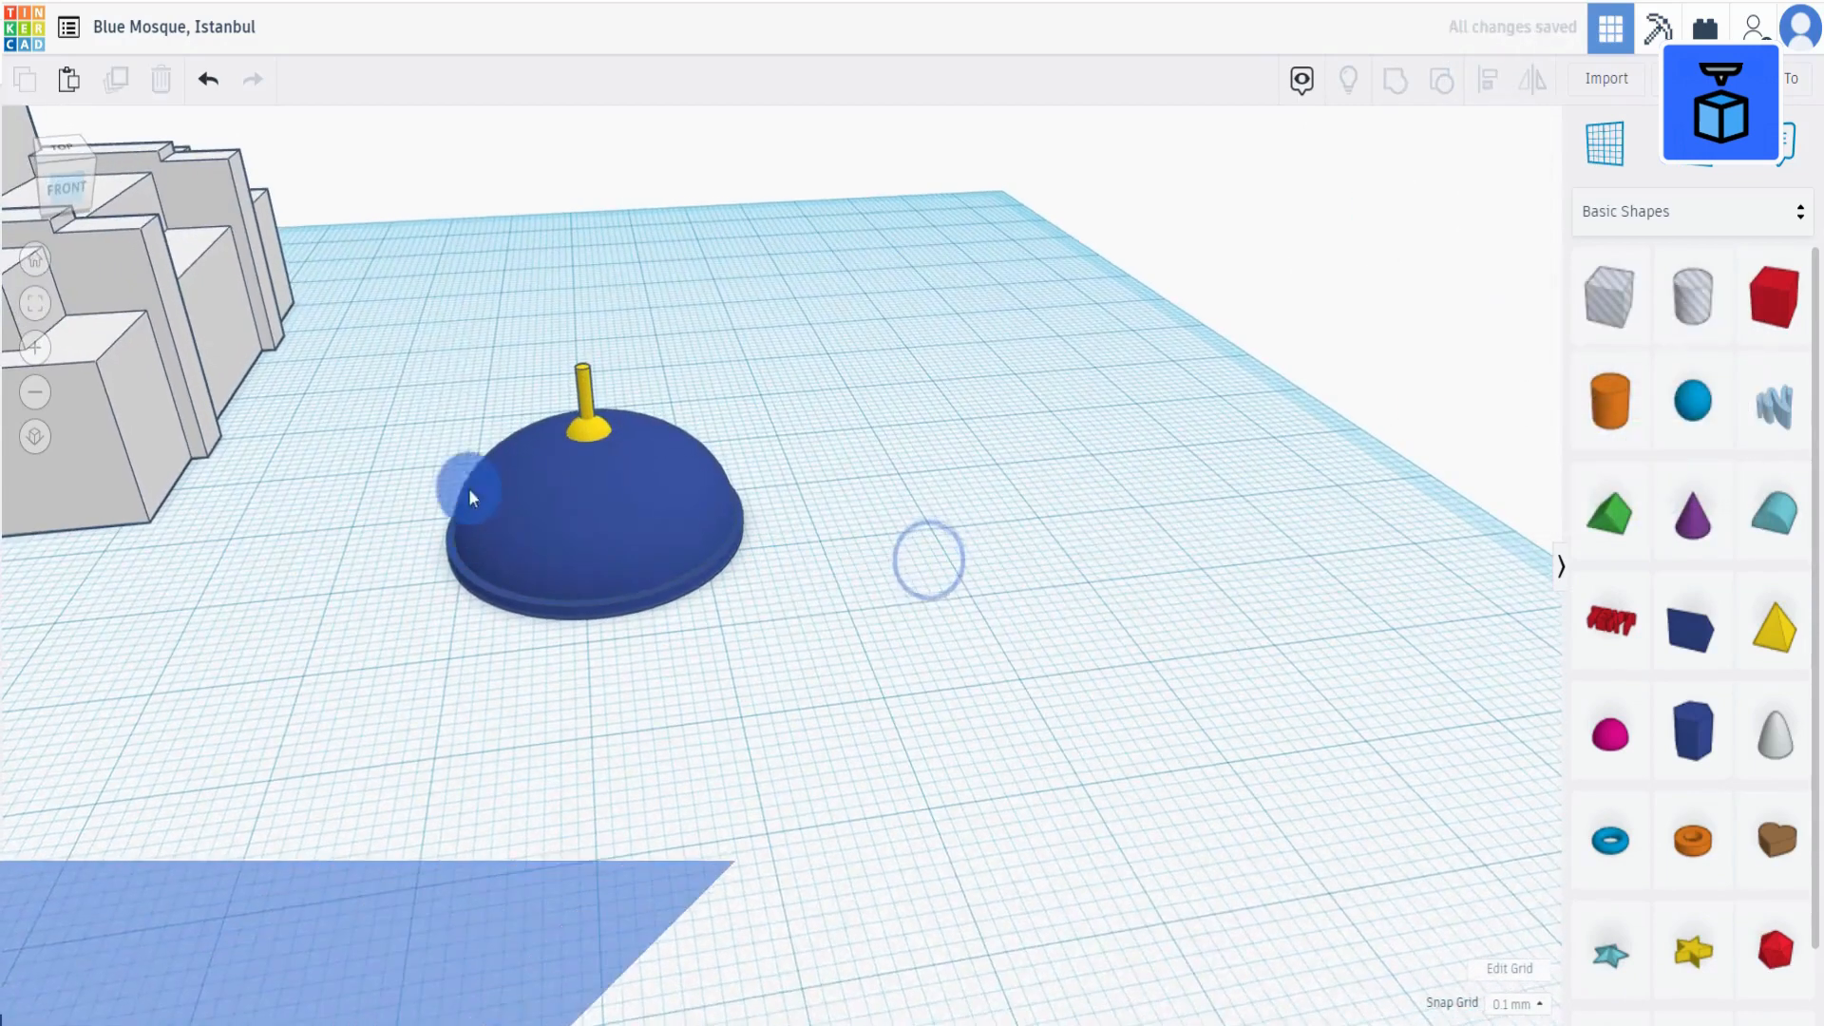
# Group the blue dome, the yellow half sphere and the yellow spike into one shape.
pyautogui.moveTo(434, 351); pyautogui.dragTo(805, 615)
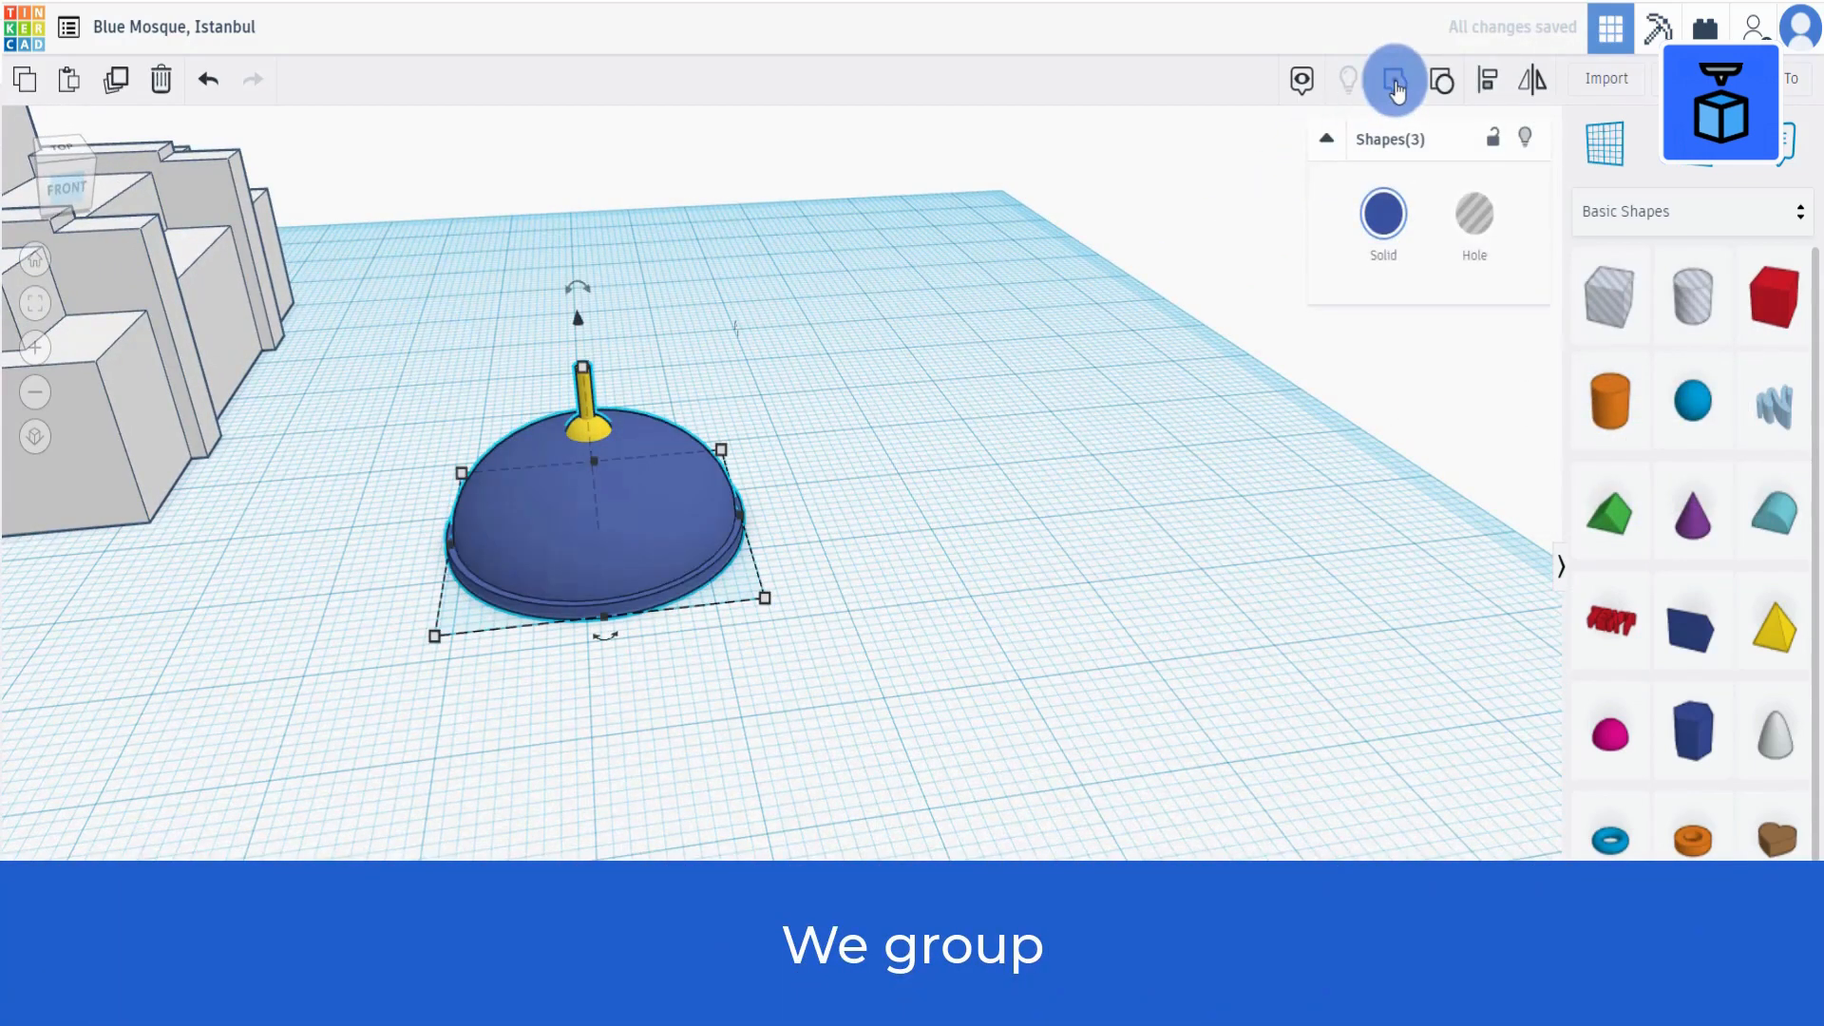
pyautogui.click(1394, 83)
pyautogui.scroll(-5, 942, 402)
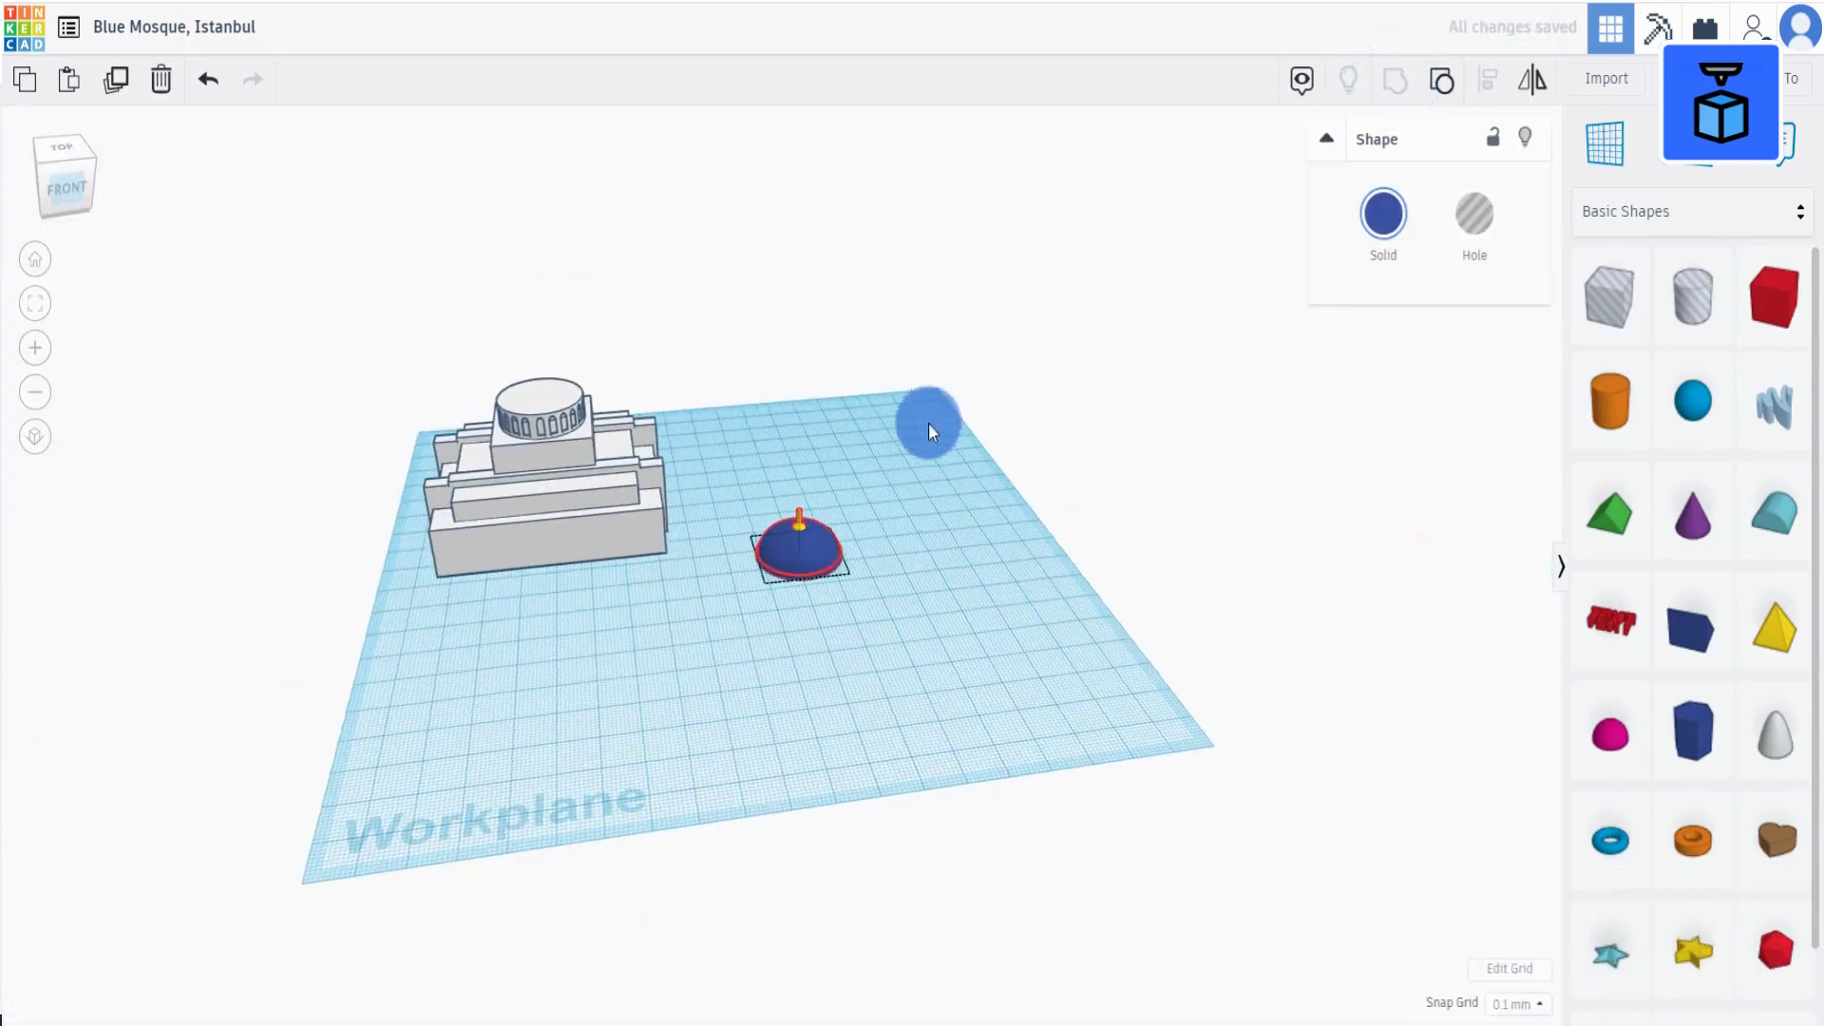
# Duplicate the finished dome and set one copy apart, about 101 mm sideways and 48 mm back.
pyautogui.moveTo(927, 423); pyautogui.dragTo(777, 679, button='right')
pyautogui.moveTo(806, 551); pyautogui.dragTo(948, 453)
pyautogui.click(114, 79)
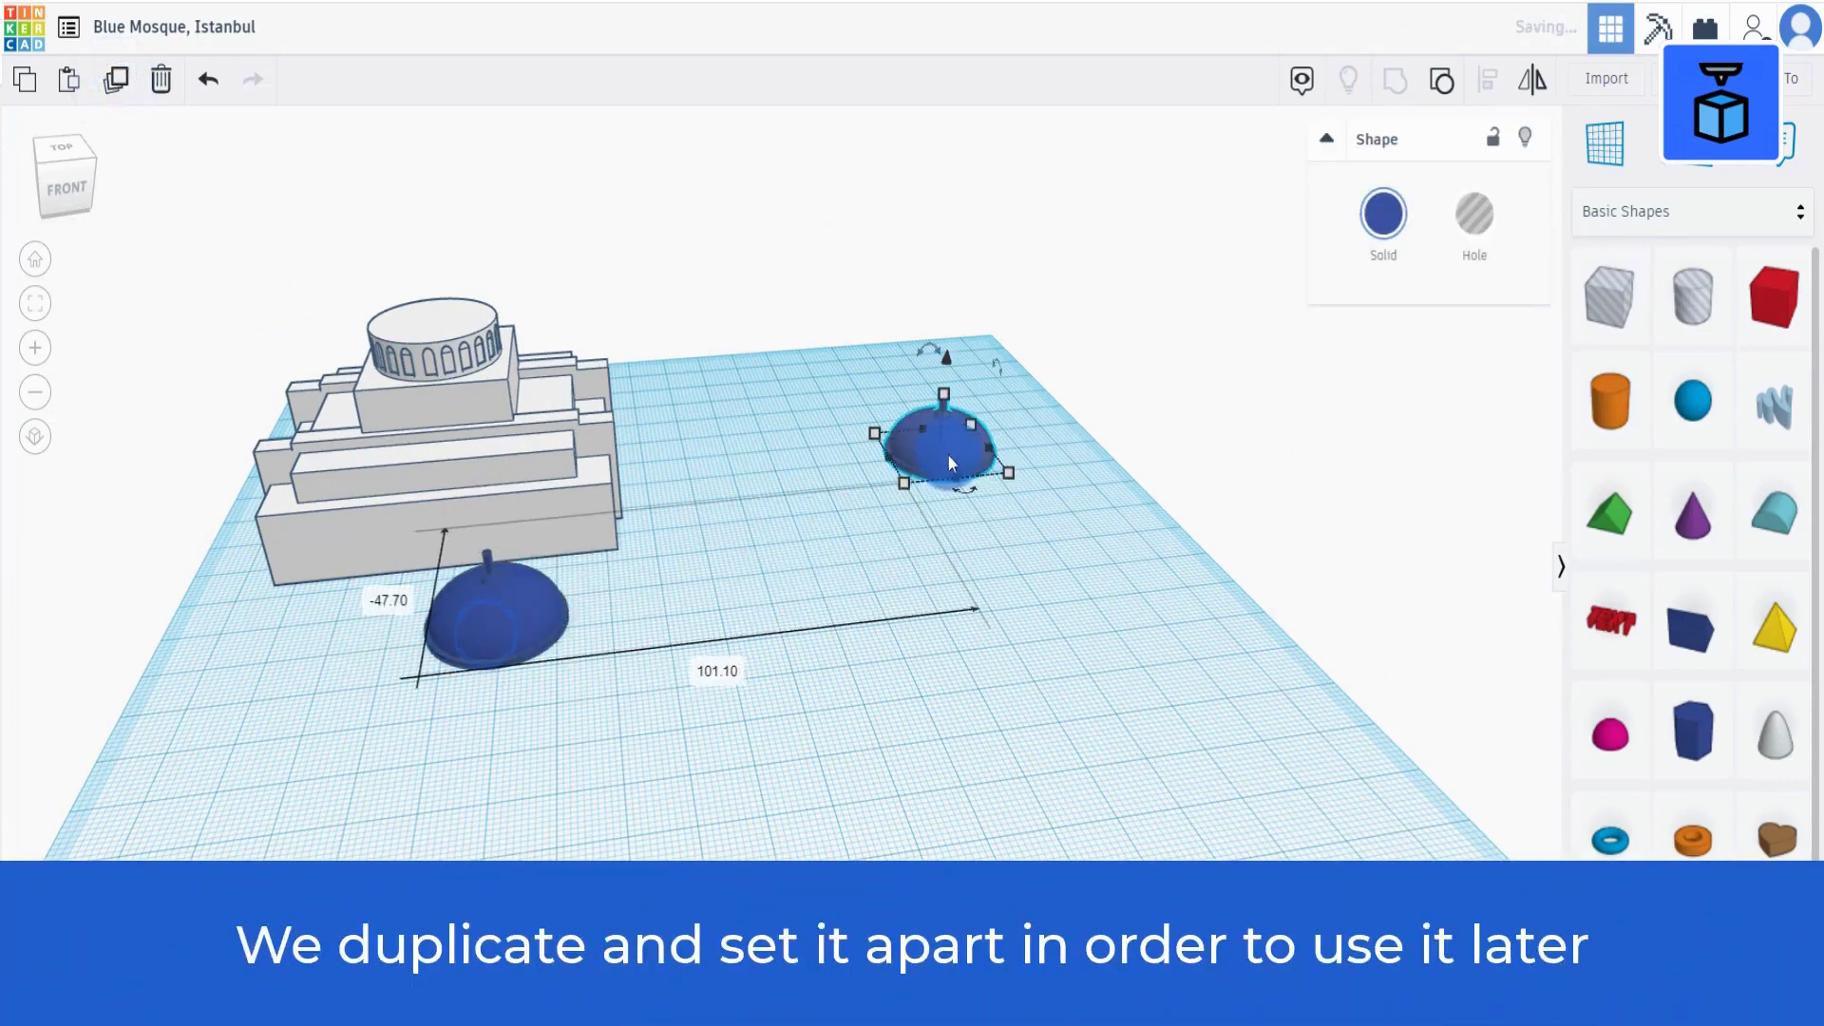
# Turn on Multicolor for both dome groups to restore their blue and yellow parts.
pyautogui.click(475, 616)
pyautogui.click(1403, 204)
pyautogui.click(1364, 498)
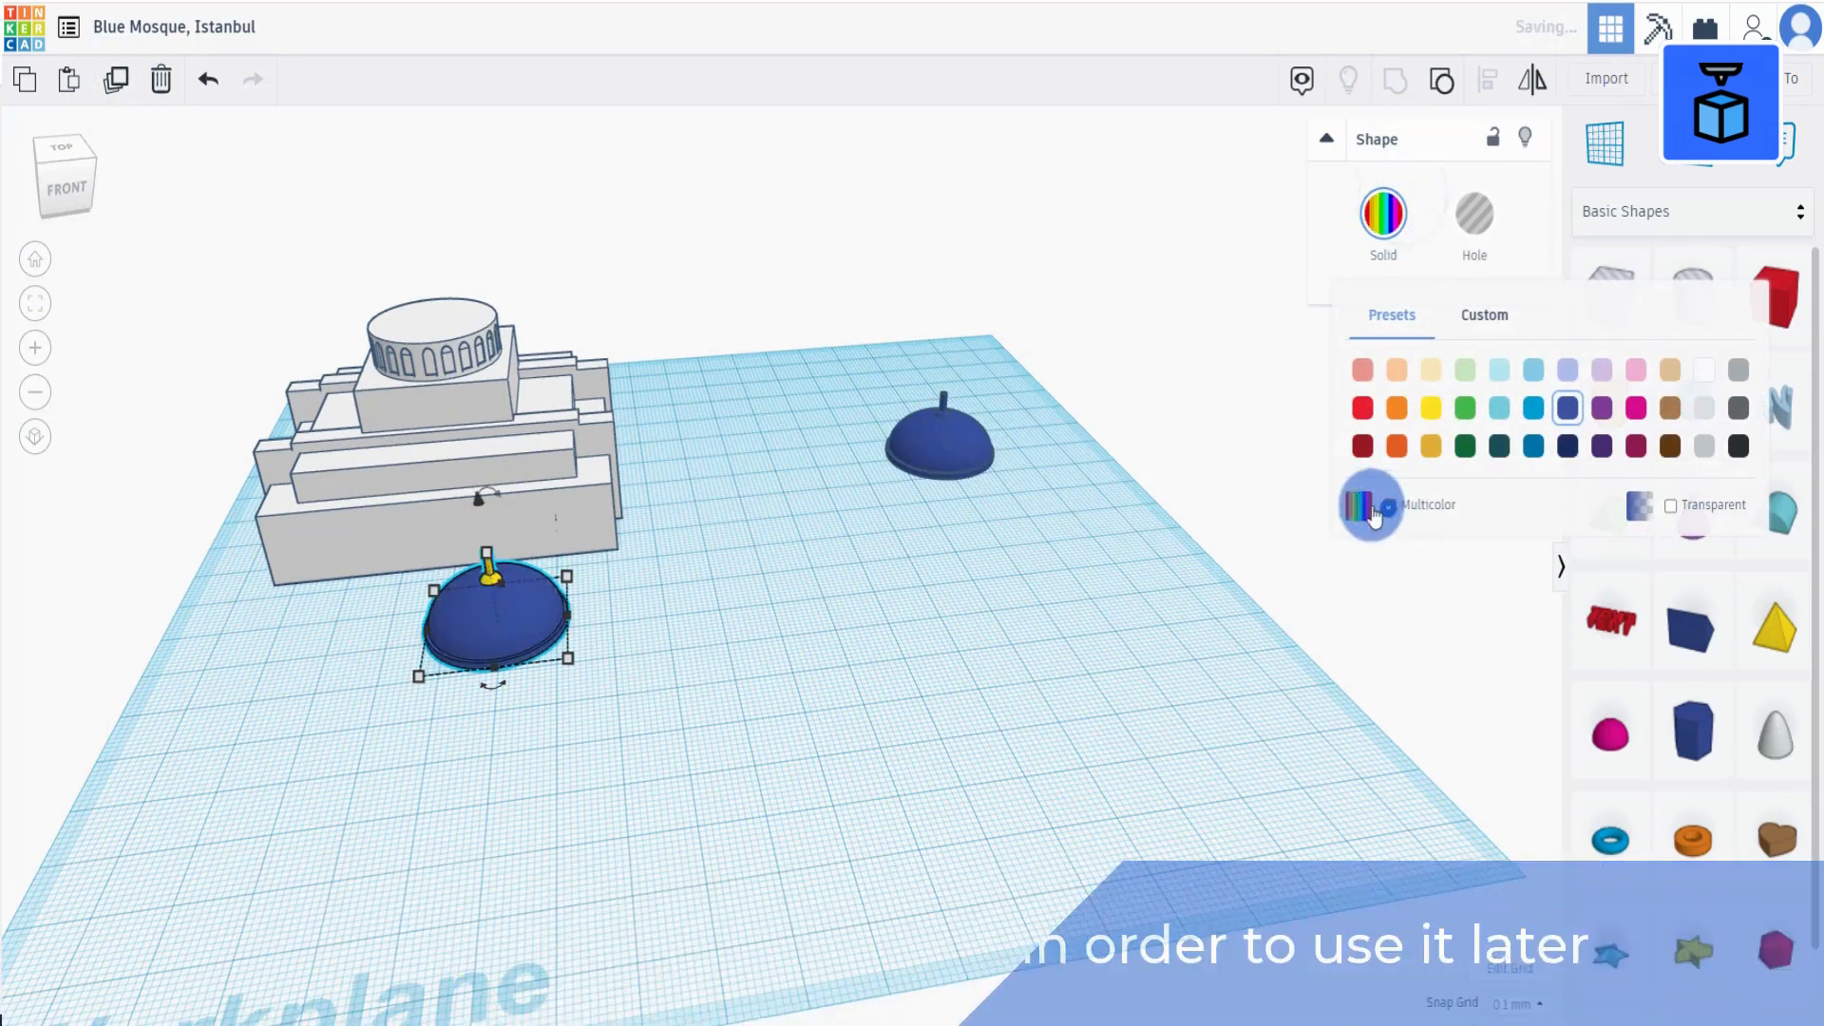
pyautogui.click(921, 452)
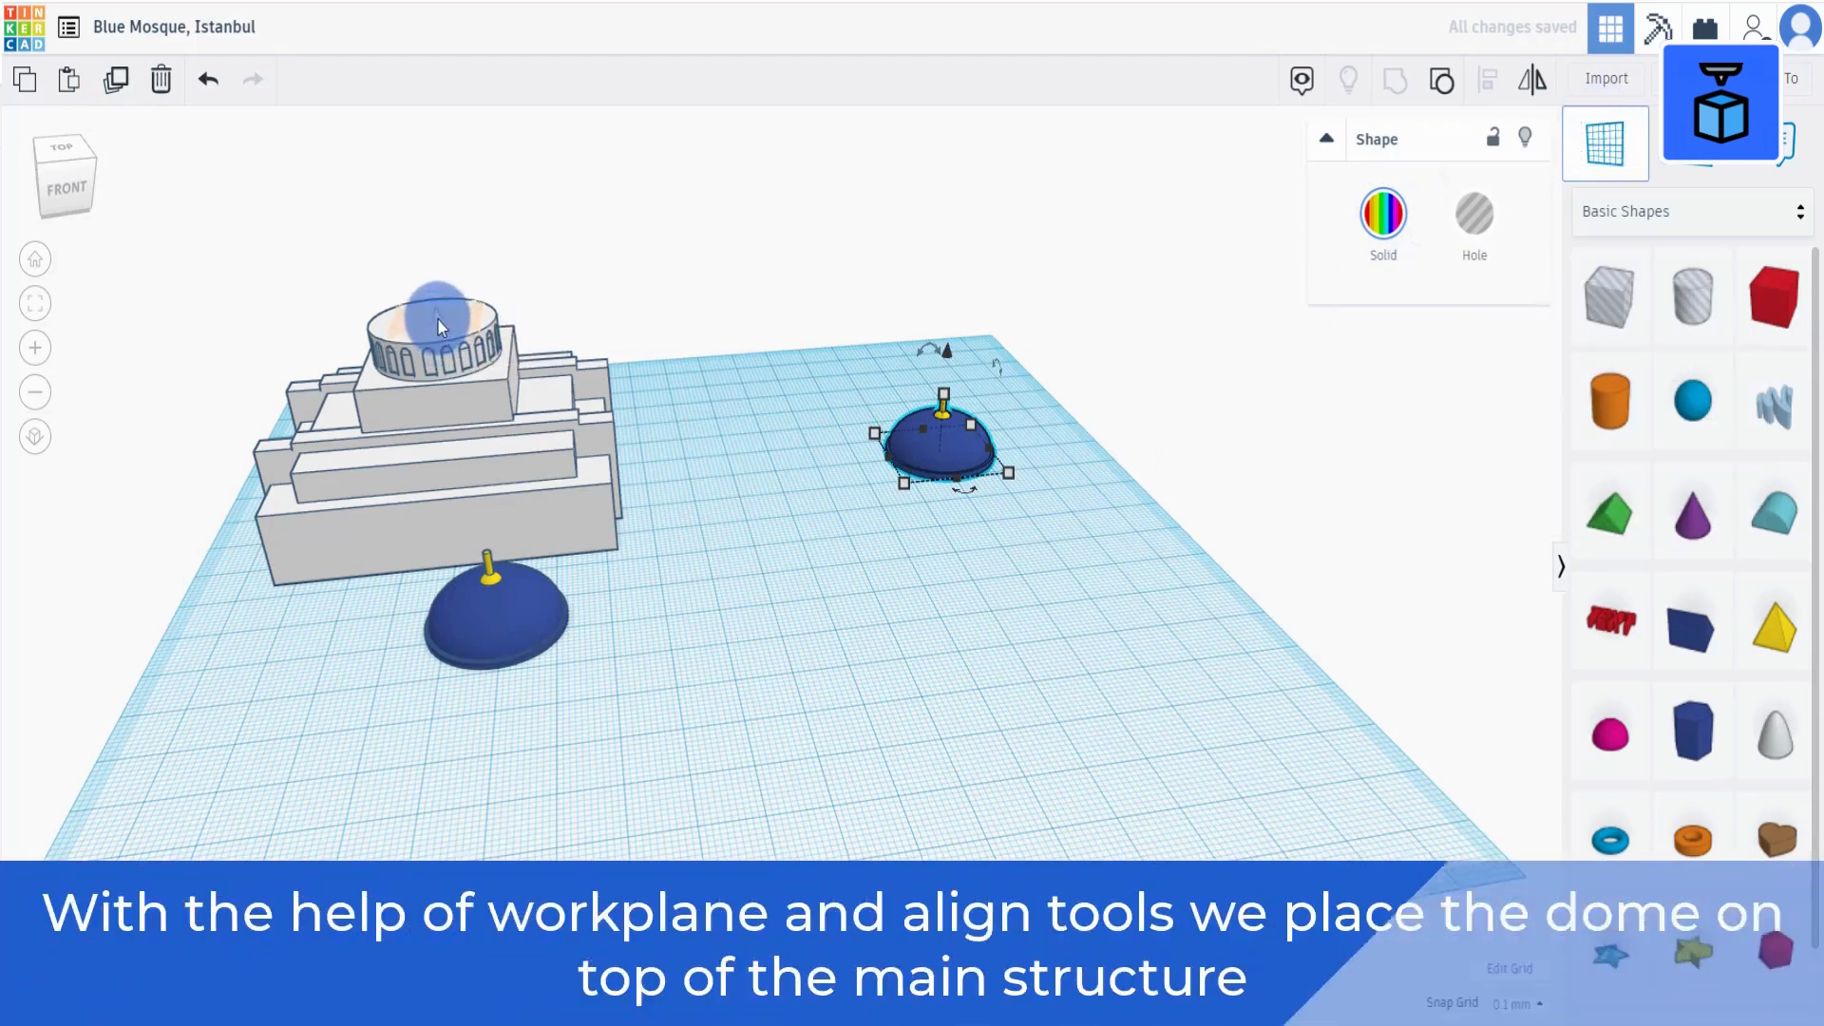
# Place the workplane on top of the windowed drum, drop the front dome to that level, and restore the base workplane.
pyautogui.click(470, 454)
pyautogui.click(517, 634)
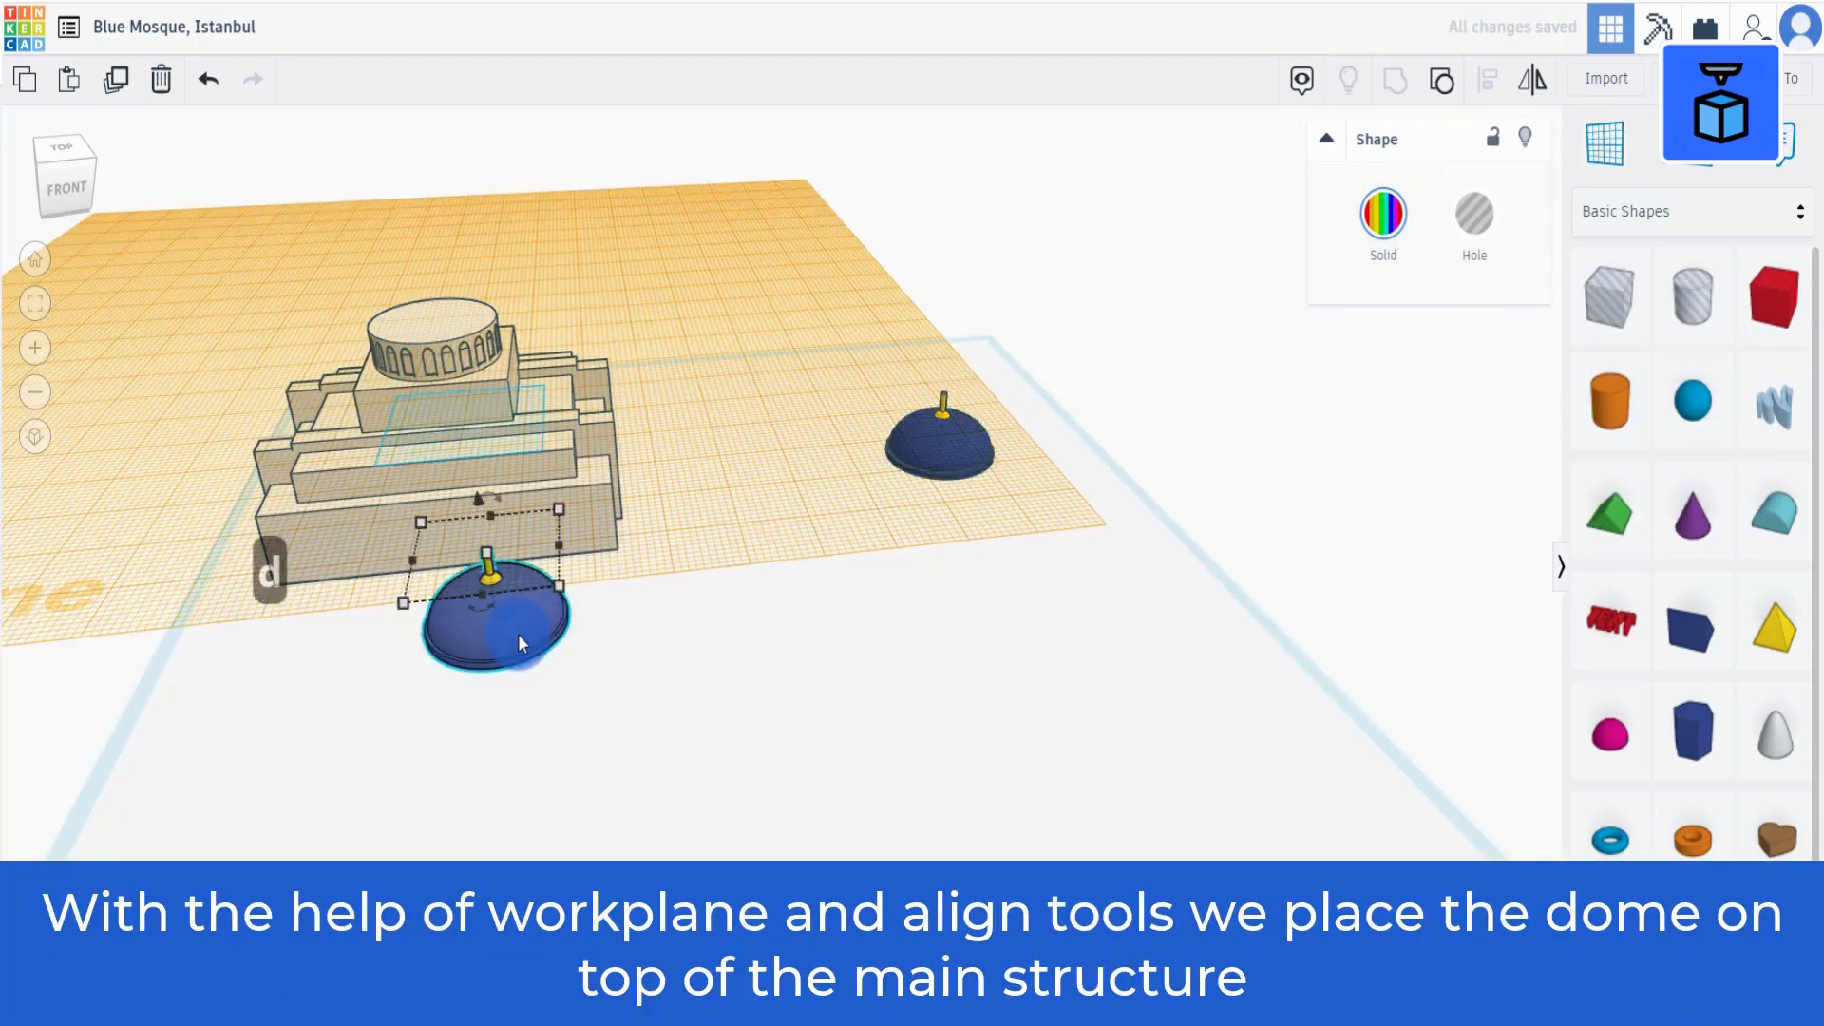
pyautogui.press('d')
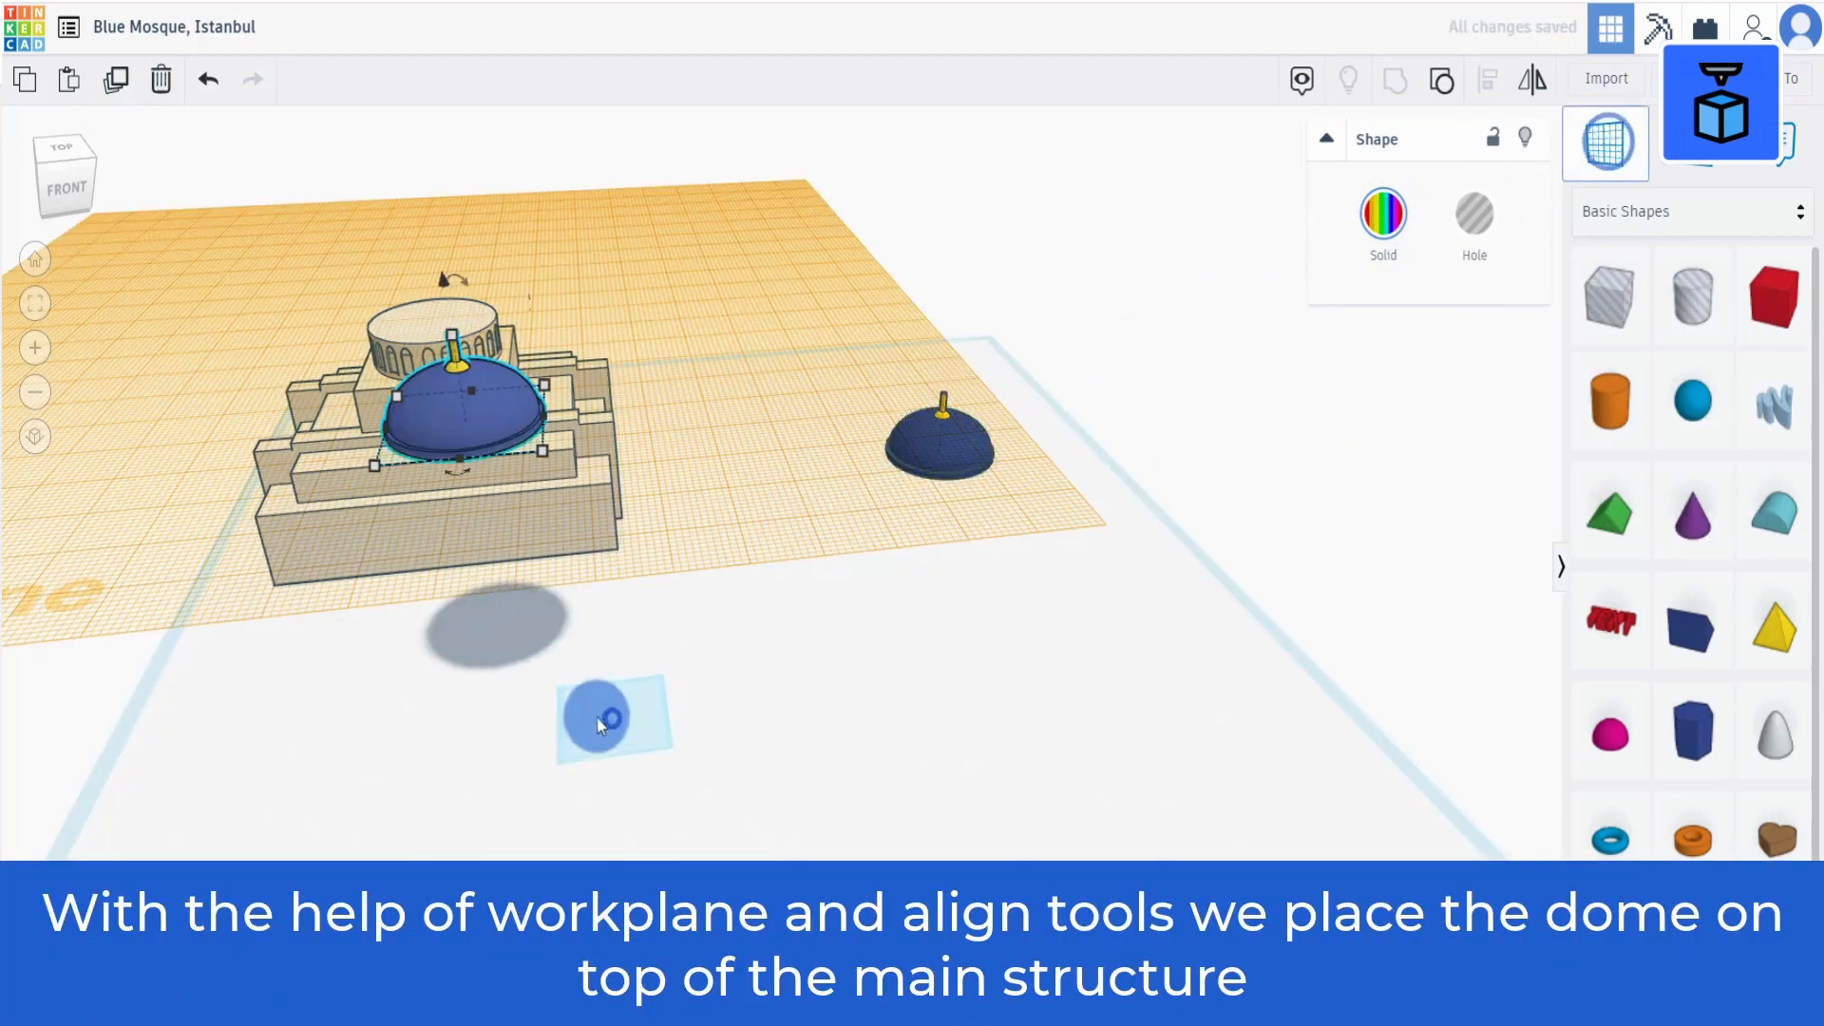
pyautogui.click(598, 727)
# Select the dome and the mosque structure and align their centres in both horizontal directions.
pyautogui.moveTo(532, 306); pyautogui.dragTo(612, 232)
pyautogui.click(1488, 82)
pyautogui.click(434, 719)
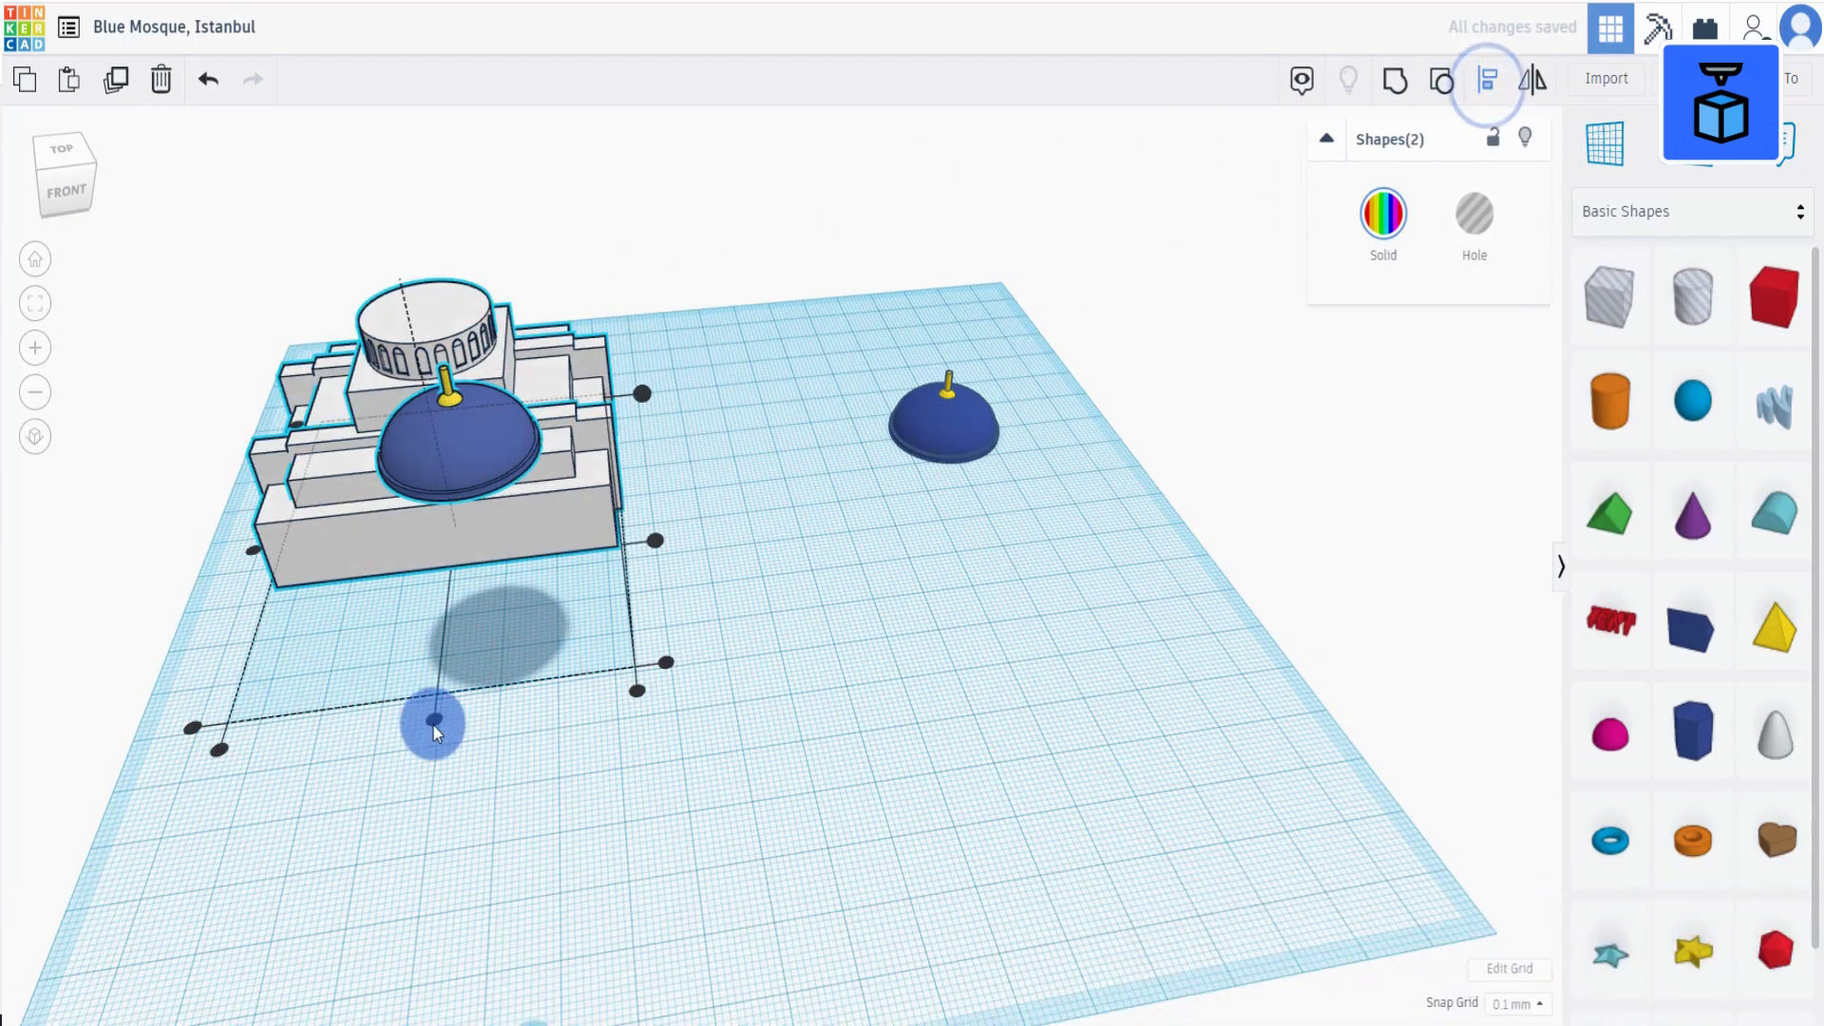
pyautogui.click(254, 551)
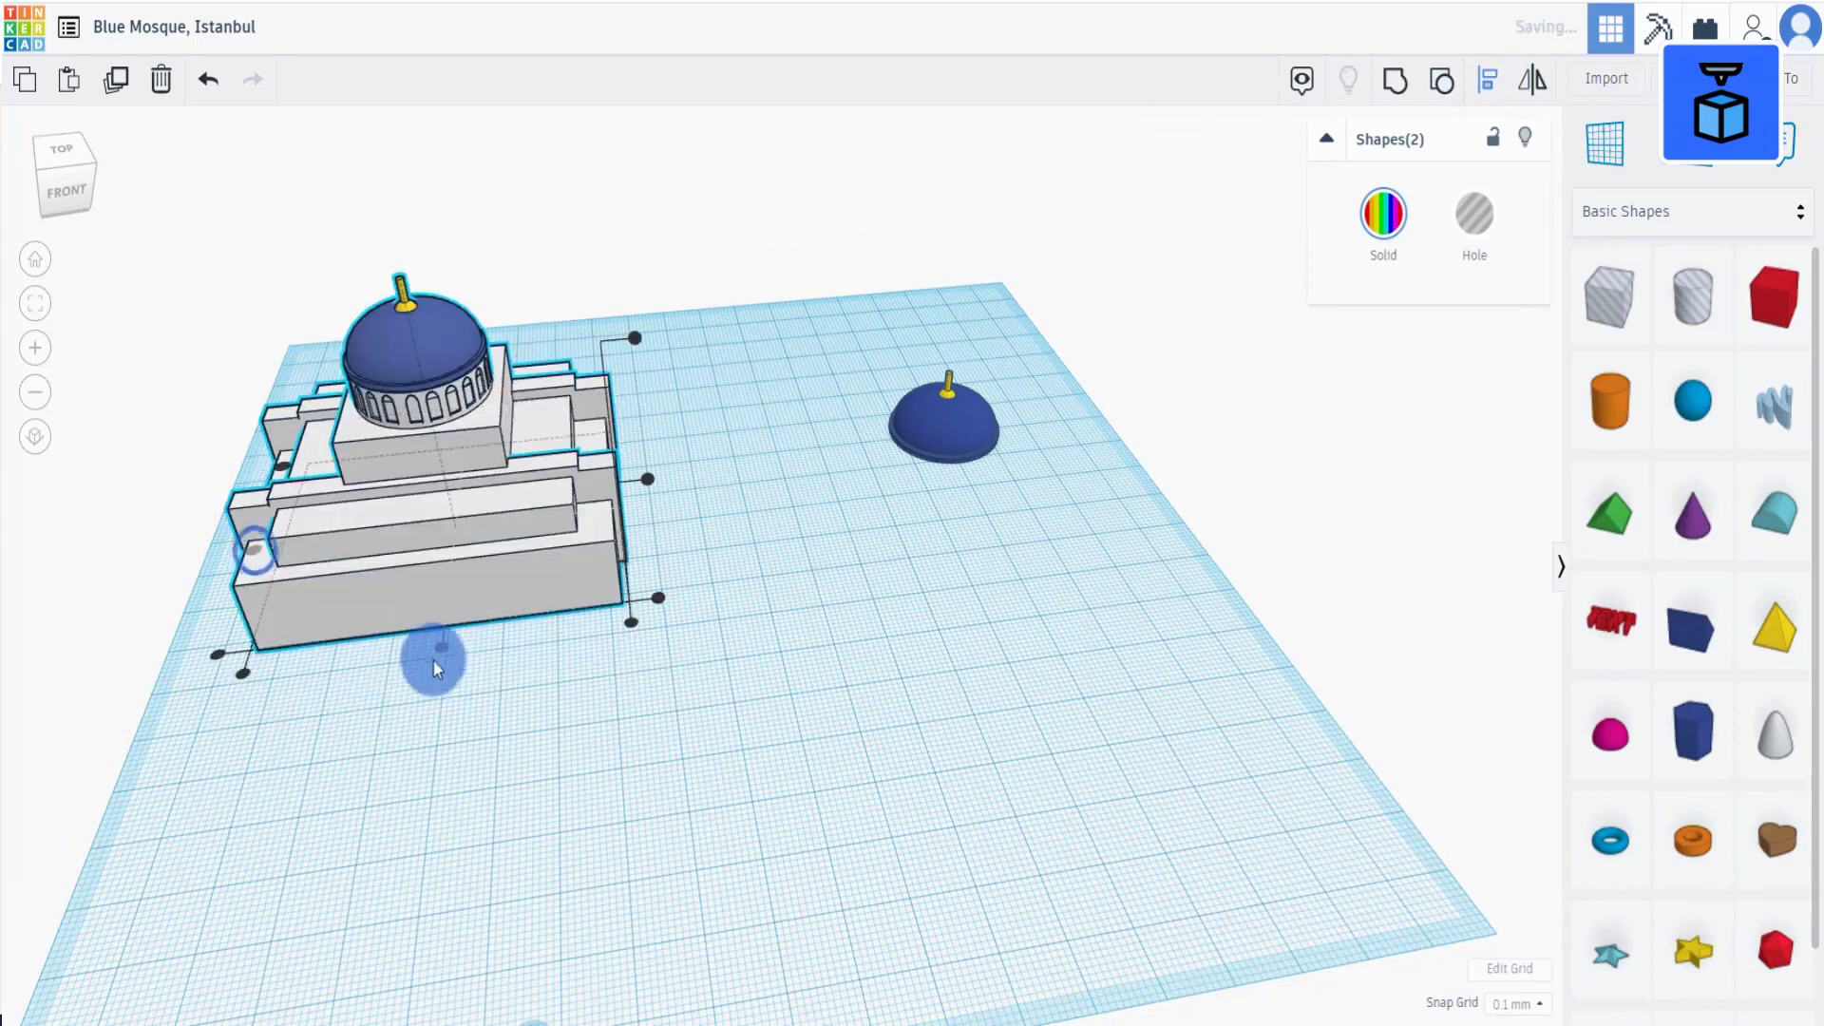
pyautogui.click(434, 660)
pyautogui.click(296, 727)
# Group the centred dome with the mosque structure.
pyautogui.moveTo(565, 275); pyautogui.dragTo(564, 276)
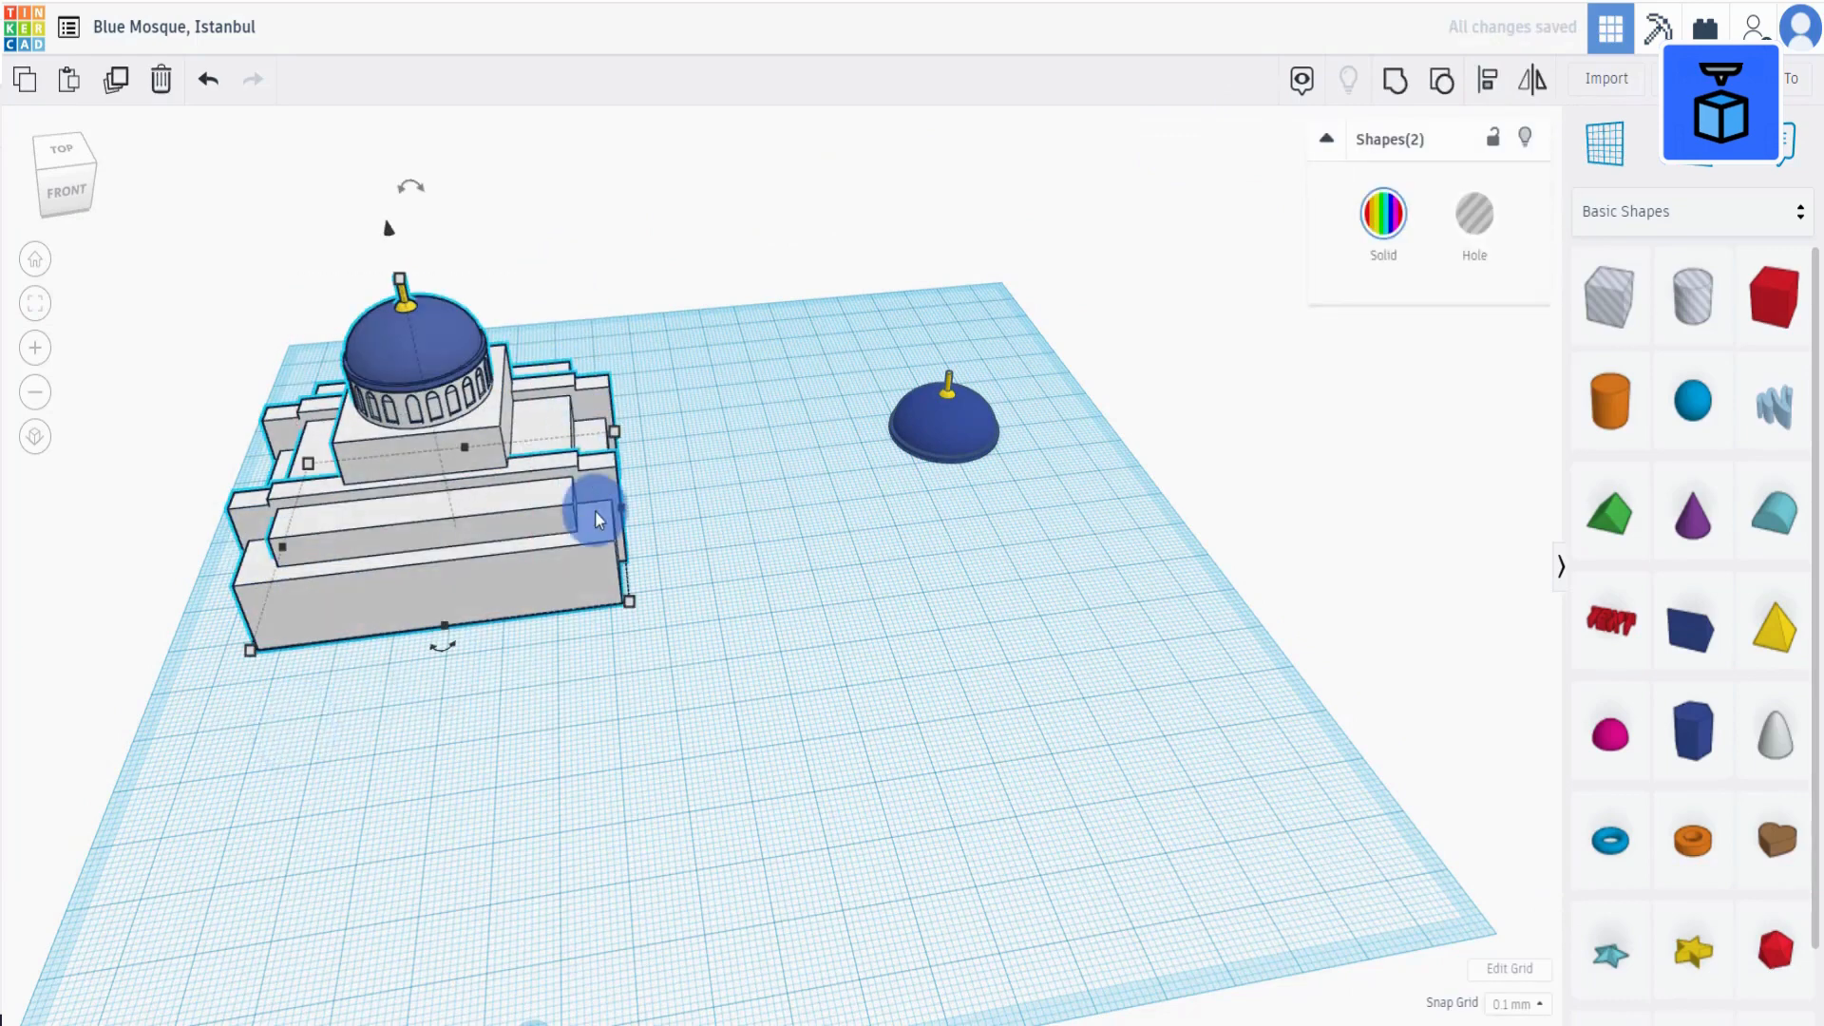
pyautogui.moveTo(594, 510); pyautogui.dragTo(570, 413, button='right')
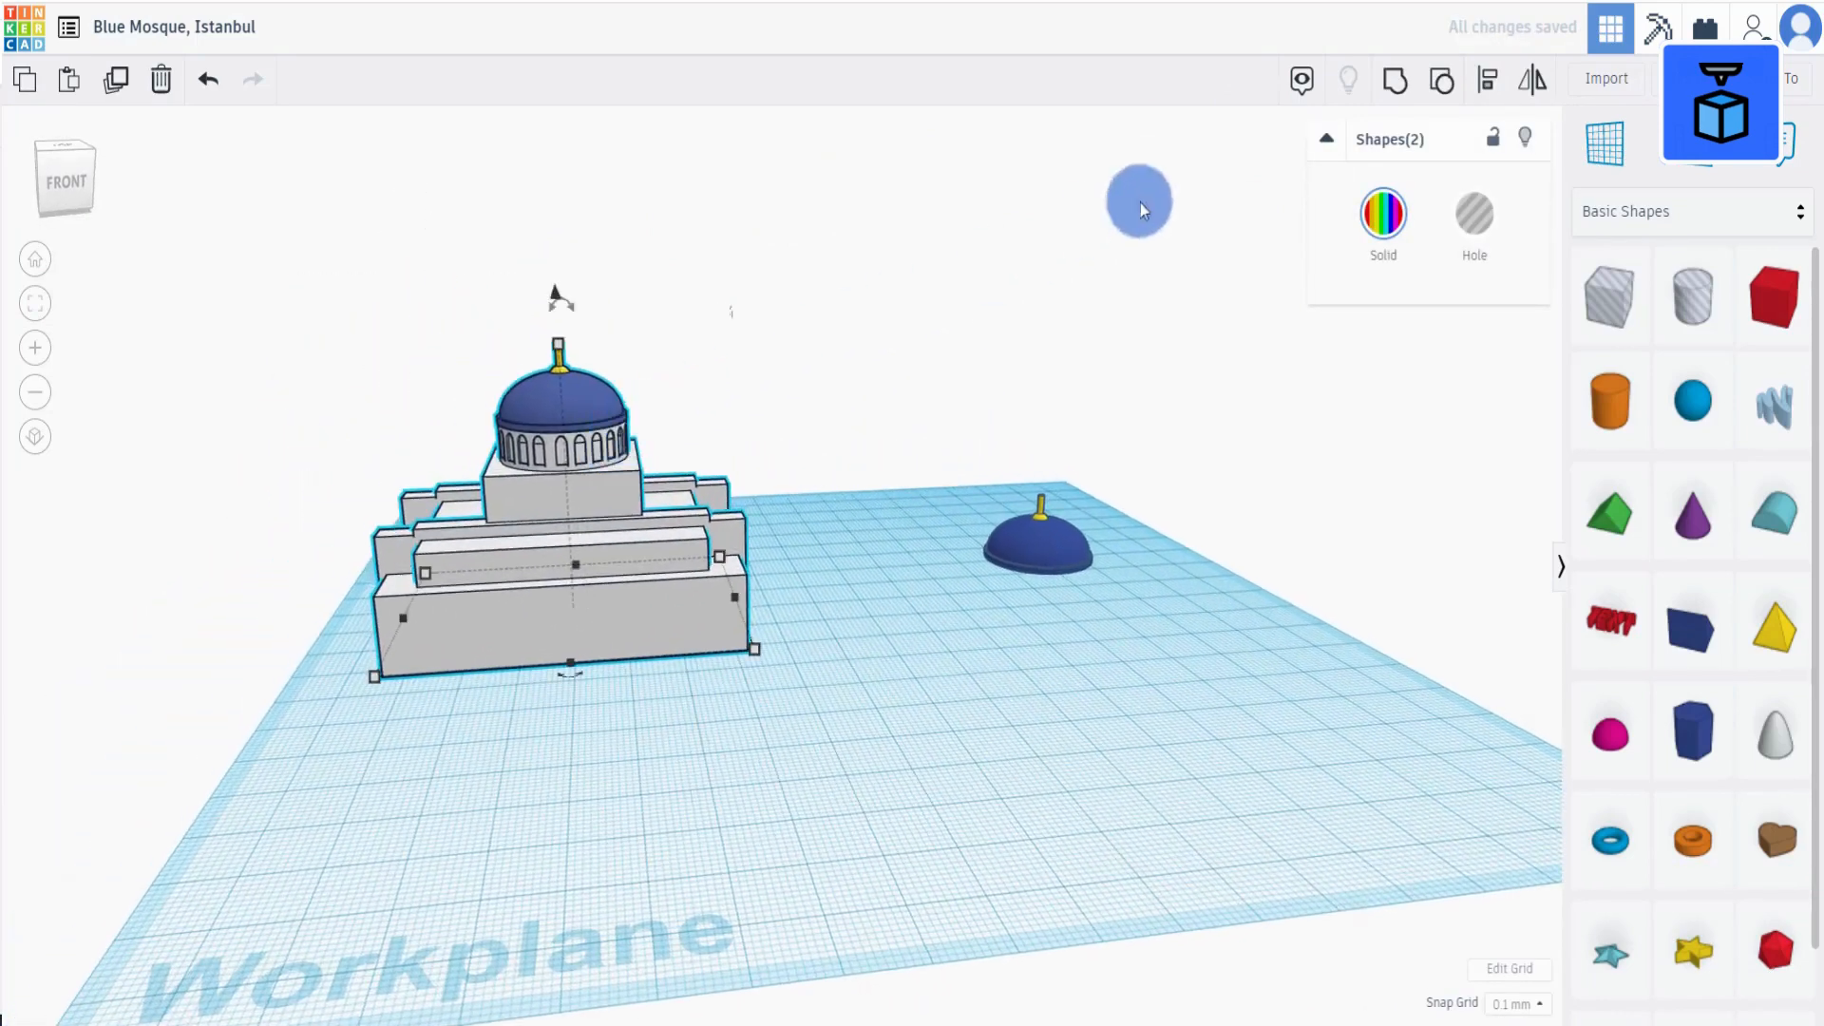
pyautogui.click(1394, 82)
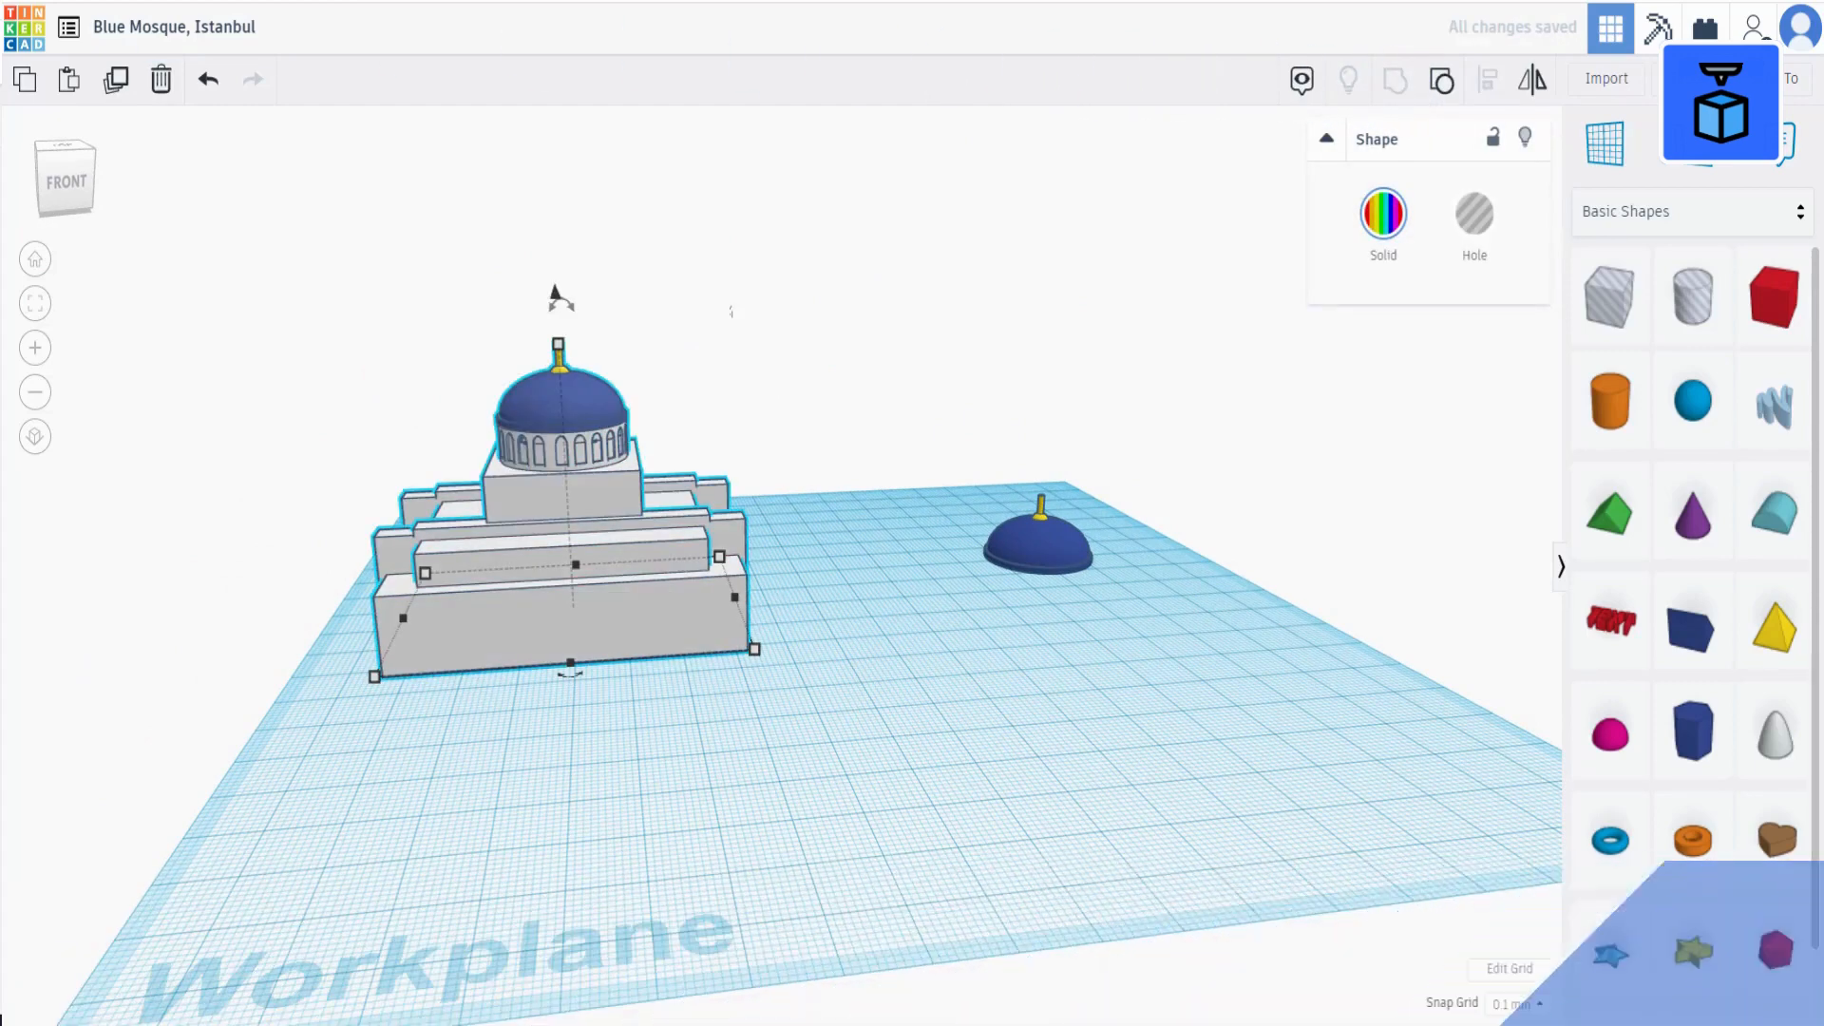
# Add a cylinder with 64 sides beside the mosque and scale its base to 25 mm by 25 mm.
pyautogui.click(35, 258)
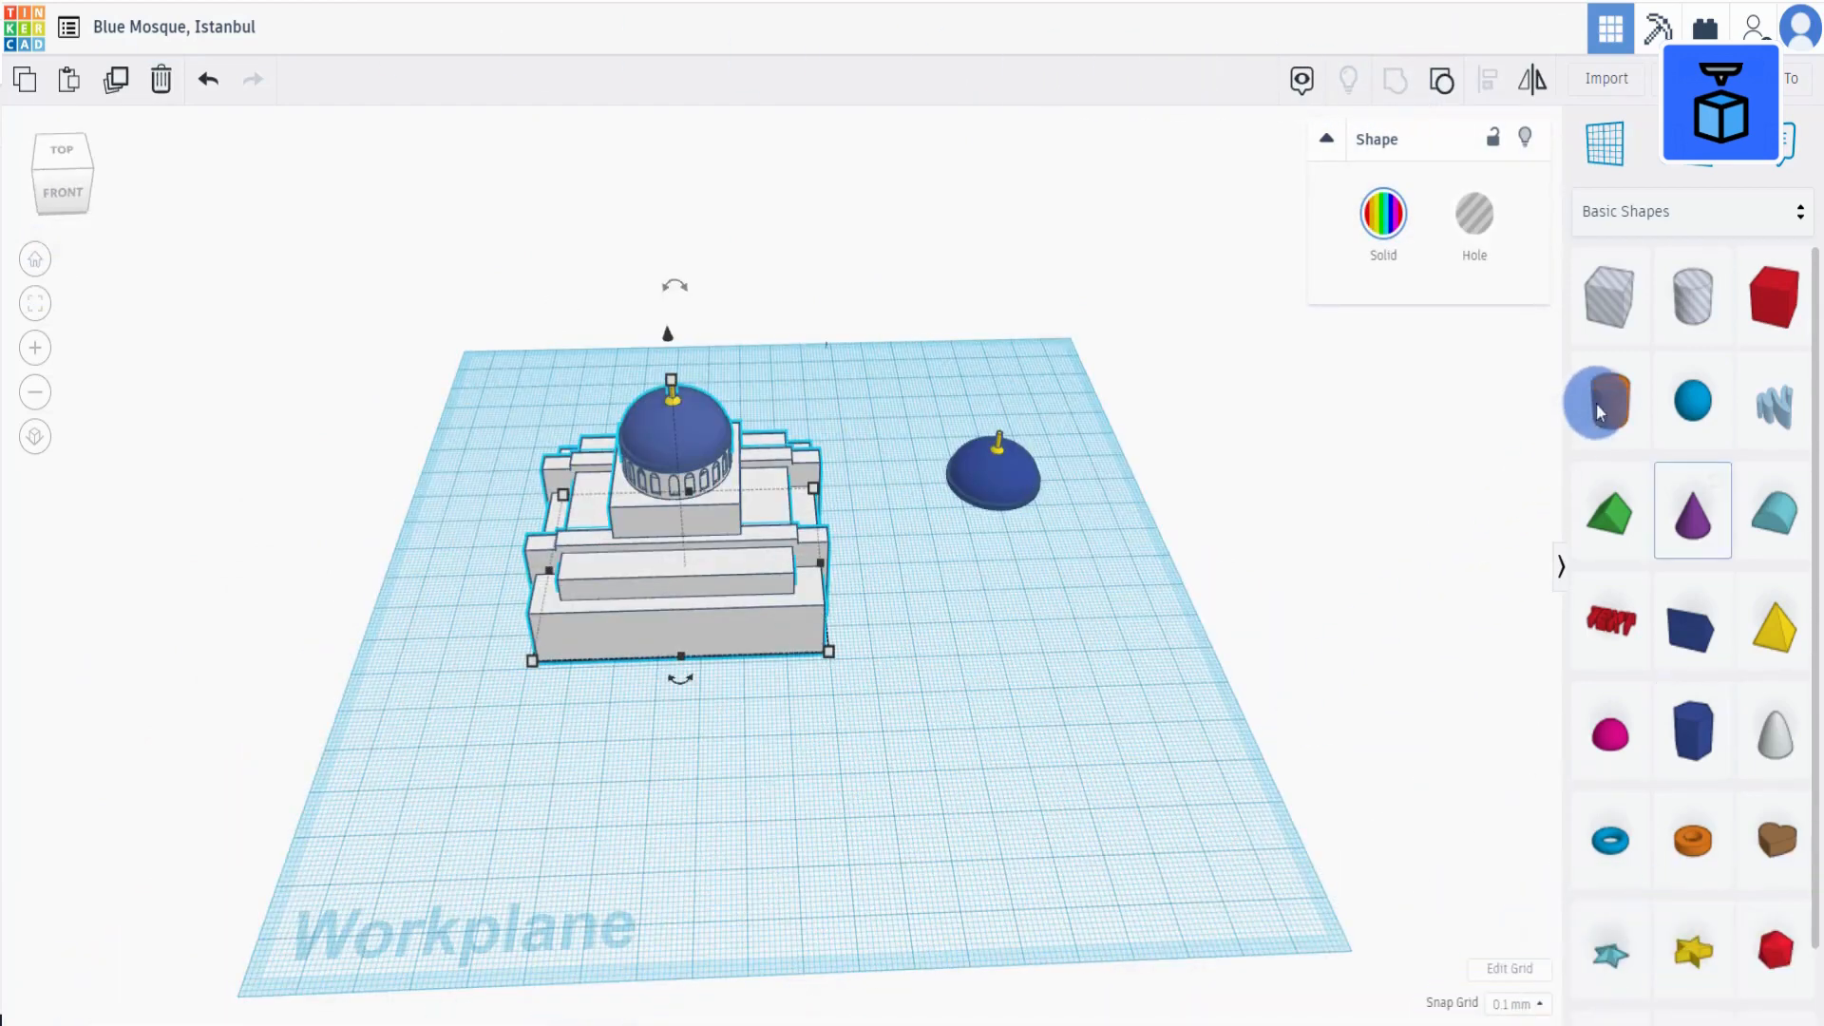
pyautogui.moveTo(1311, 663); pyautogui.dragTo(984, 739)
pyautogui.moveTo(1109, 796); pyautogui.dragTo(1124, 722, button='right')
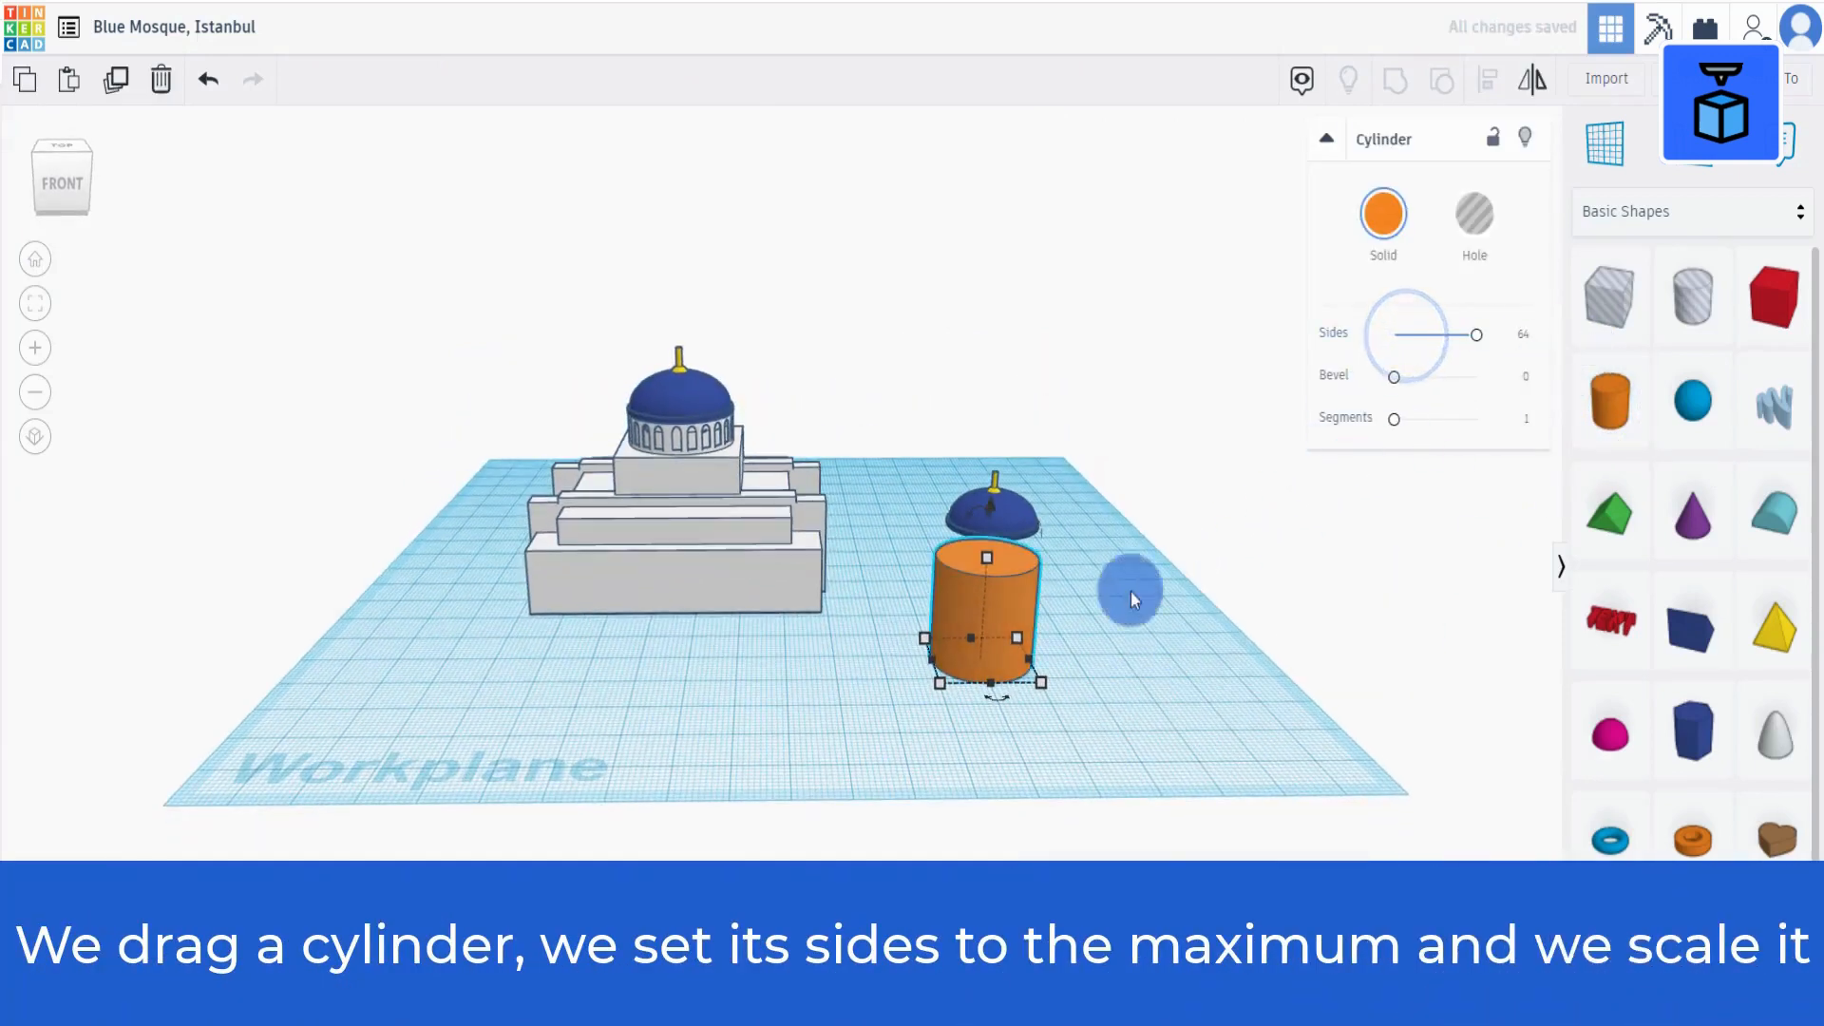
pyautogui.moveTo(943, 687)
pyautogui.click(1020, 737)
pyautogui.write('25')
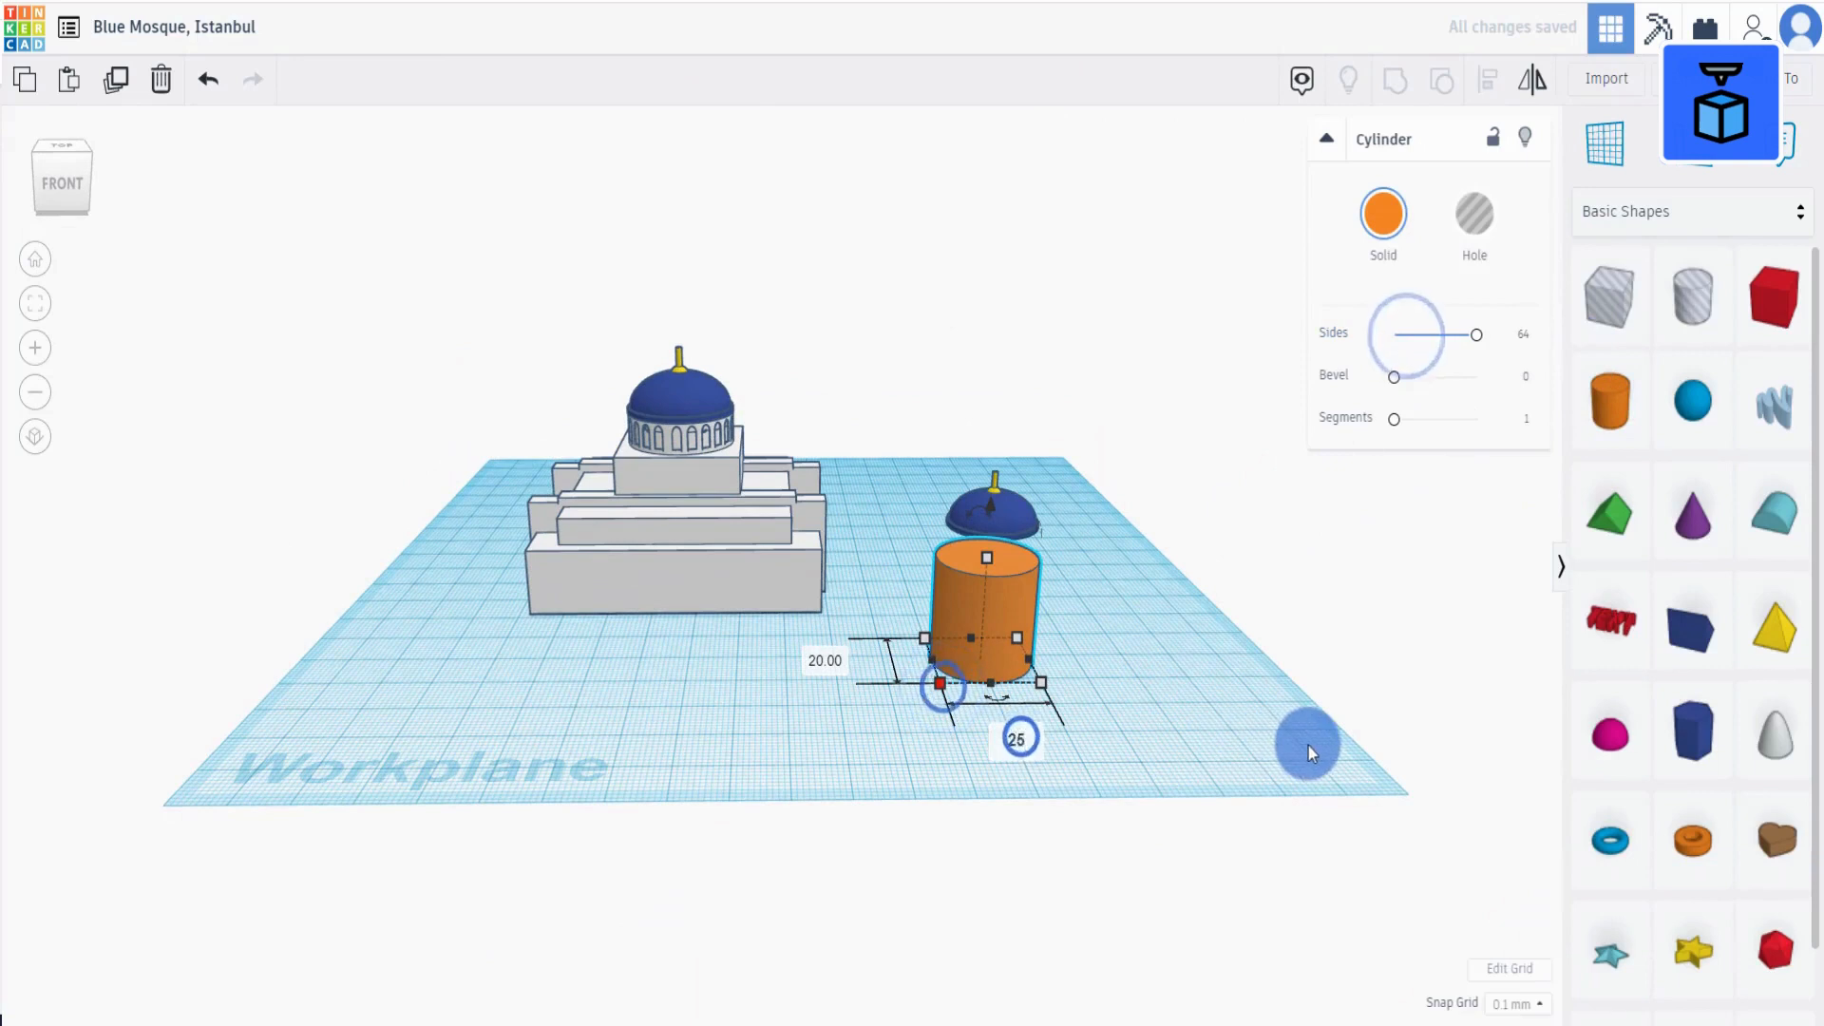
pyautogui.click(806, 660)
pyautogui.write('25')
pyautogui.click(1156, 691)
# Colour the new cylinder white and move it into the front of the mosque below the central dome.
pyautogui.click(1384, 218)
pyautogui.click(1694, 371)
pyautogui.moveTo(1131, 580); pyautogui.dragTo(1111, 679, button='right')
pyautogui.moveTo(966, 734); pyautogui.dragTo(663, 572)
# Raise the top of the white cylinder slightly and nudge the cylinder sideways to the right by seven snap steps.
pyautogui.moveTo(710, 599); pyautogui.dragTo(865, 542, button='right')
pyautogui.scroll(5, 667, 549)
pyautogui.moveTo(671, 480); pyautogui.dragTo(674, 463)
pyautogui.moveTo(920, 794); pyautogui.dragTo(720, 560, button='right')
pyautogui.press('Right')
pyautogui.press('Right')
pyautogui.press('Right')
pyautogui.press('Right')
pyautogui.press('Right')
pyautogui.press('Right')
pyautogui.press('Right')
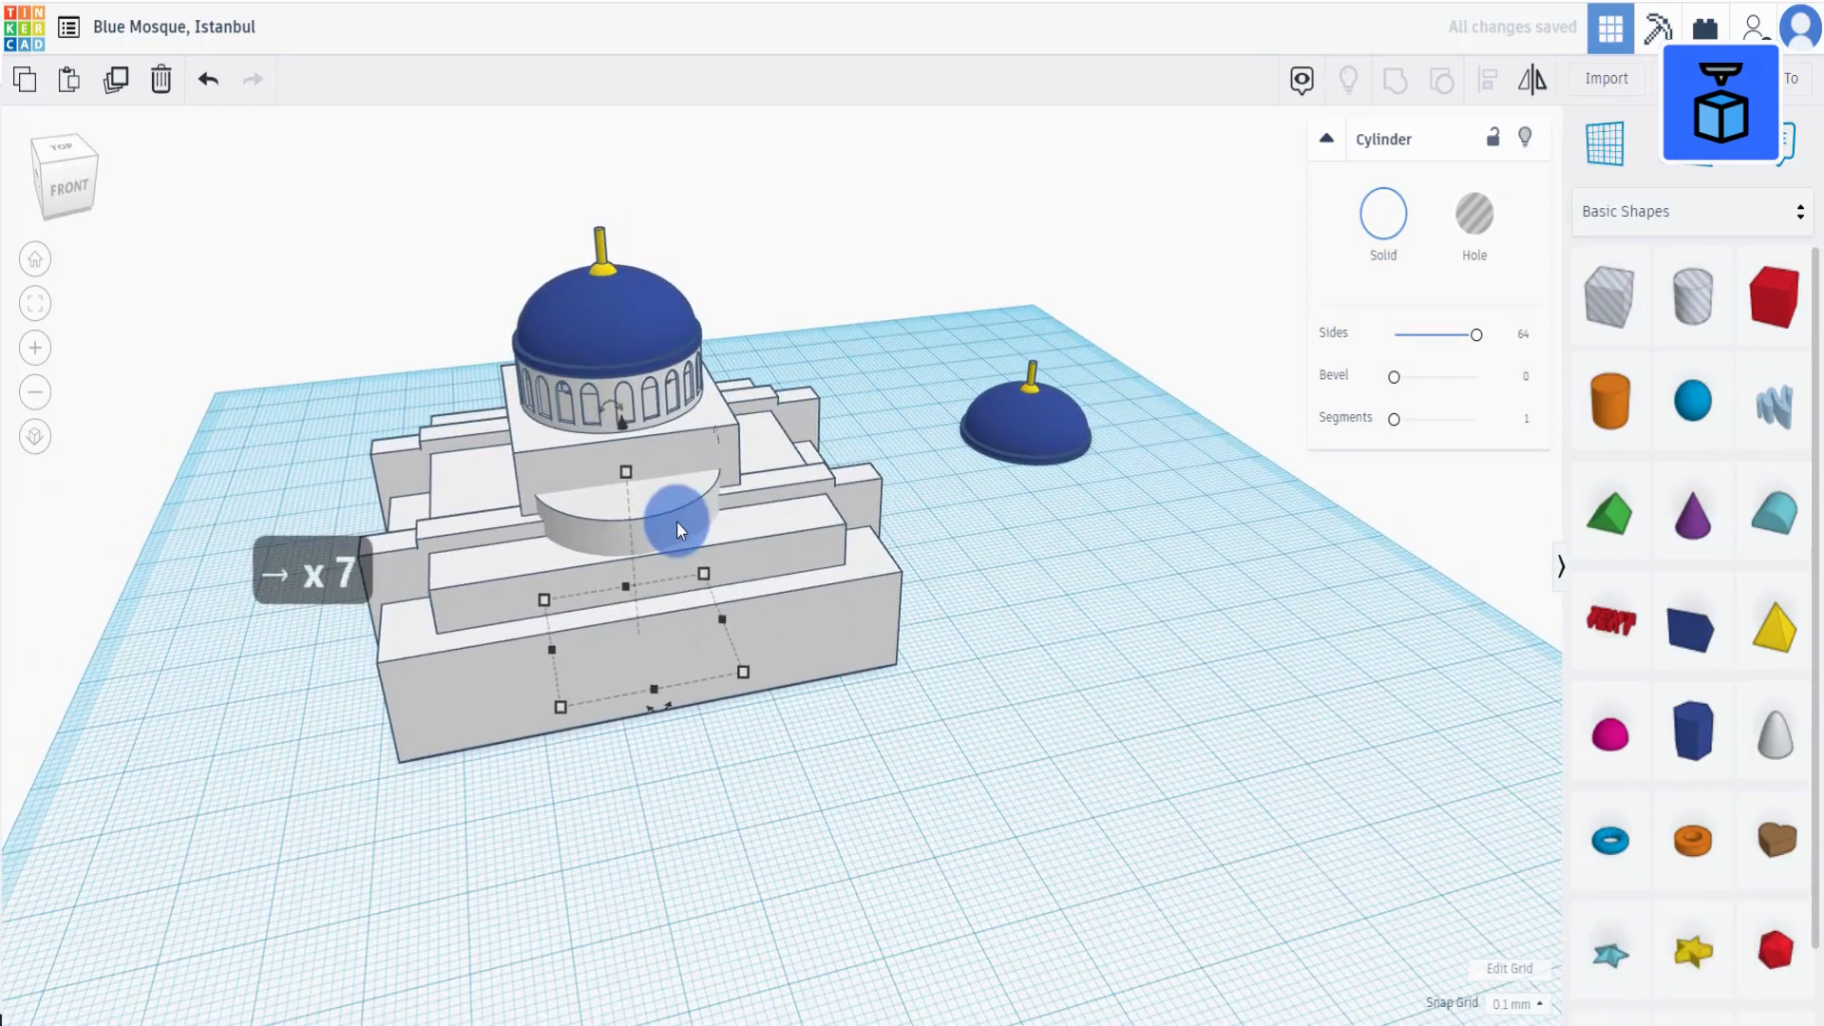
# Align the white cylinder to the centre of the mosque's width.
pyautogui.moveTo(685, 826); pyautogui.dragTo(651, 866, button='right')
pyautogui.moveTo(350, 248); pyautogui.dragTo(889, 596)
pyautogui.click(1500, 79)
pyautogui.click(627, 738)
pyautogui.click(764, 793)
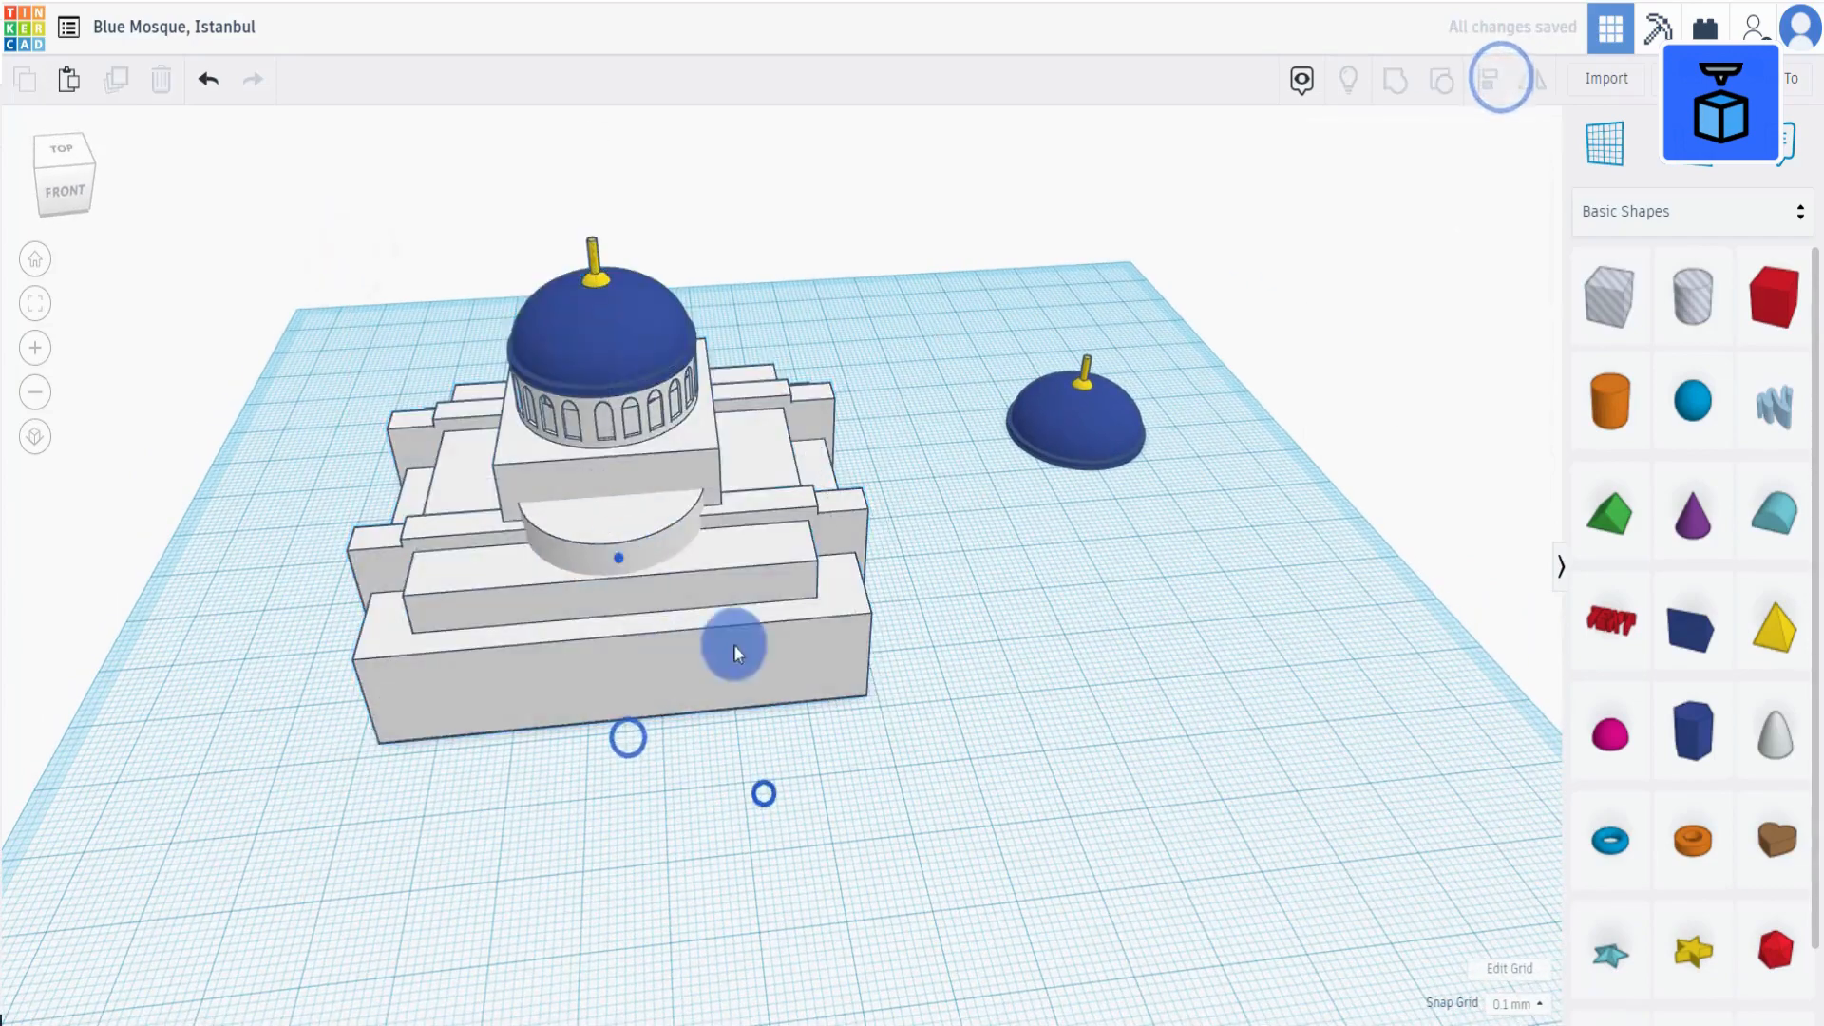
# Duplicate the white cylinder and move the copy to the opposite side of the mosque, matching the original's protrusion from the central block.
pyautogui.click(618, 557)
pyautogui.moveTo(733, 644); pyautogui.dragTo(152, 304, button='right')
pyautogui.click(114, 79)
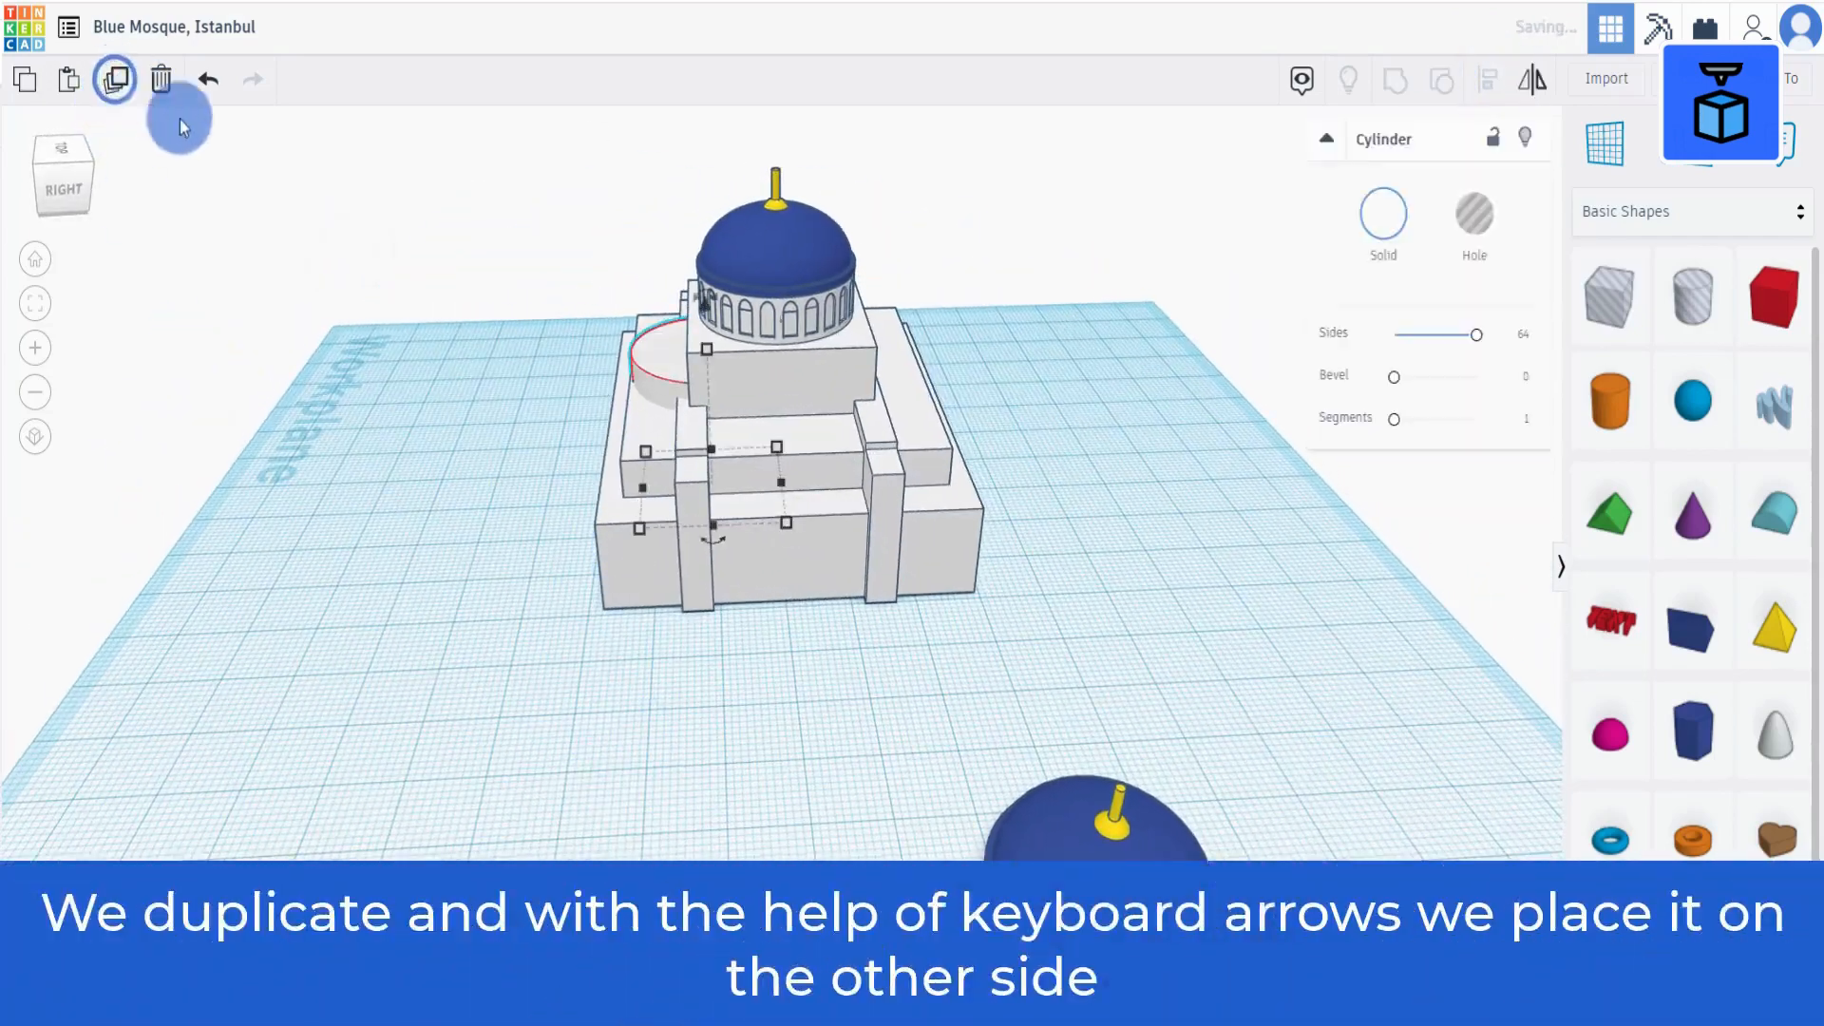
pyautogui.hotkey('shift', 'Right')
pyautogui.hotkey('shift', 'Right')
pyautogui.hotkey('shift', 'Right')
pyautogui.hotkey('shift', 'Right')
pyautogui.hotkey('shift', 'Right')
pyautogui.hotkey('shift', 'Right')
pyautogui.hotkey('shift', 'Right')
pyautogui.hotkey('shift', 'Right')
pyautogui.hotkey('shift', 'Right')
pyautogui.hotkey('shift', 'Right')
pyautogui.hotkey('shift', 'Right')
pyautogui.hotkey('shift', 'Right')
pyautogui.hotkey('shift', 'Right')
pyautogui.hotkey('shift', 'Right')
pyautogui.hotkey('shift', 'Right')
pyautogui.hotkey('shift', 'Right')
pyautogui.hotkey('shift', 'Right')
pyautogui.hotkey('shift', 'Right')
pyautogui.hotkey('shift', 'Right')
pyautogui.hotkey('shift', 'Right')
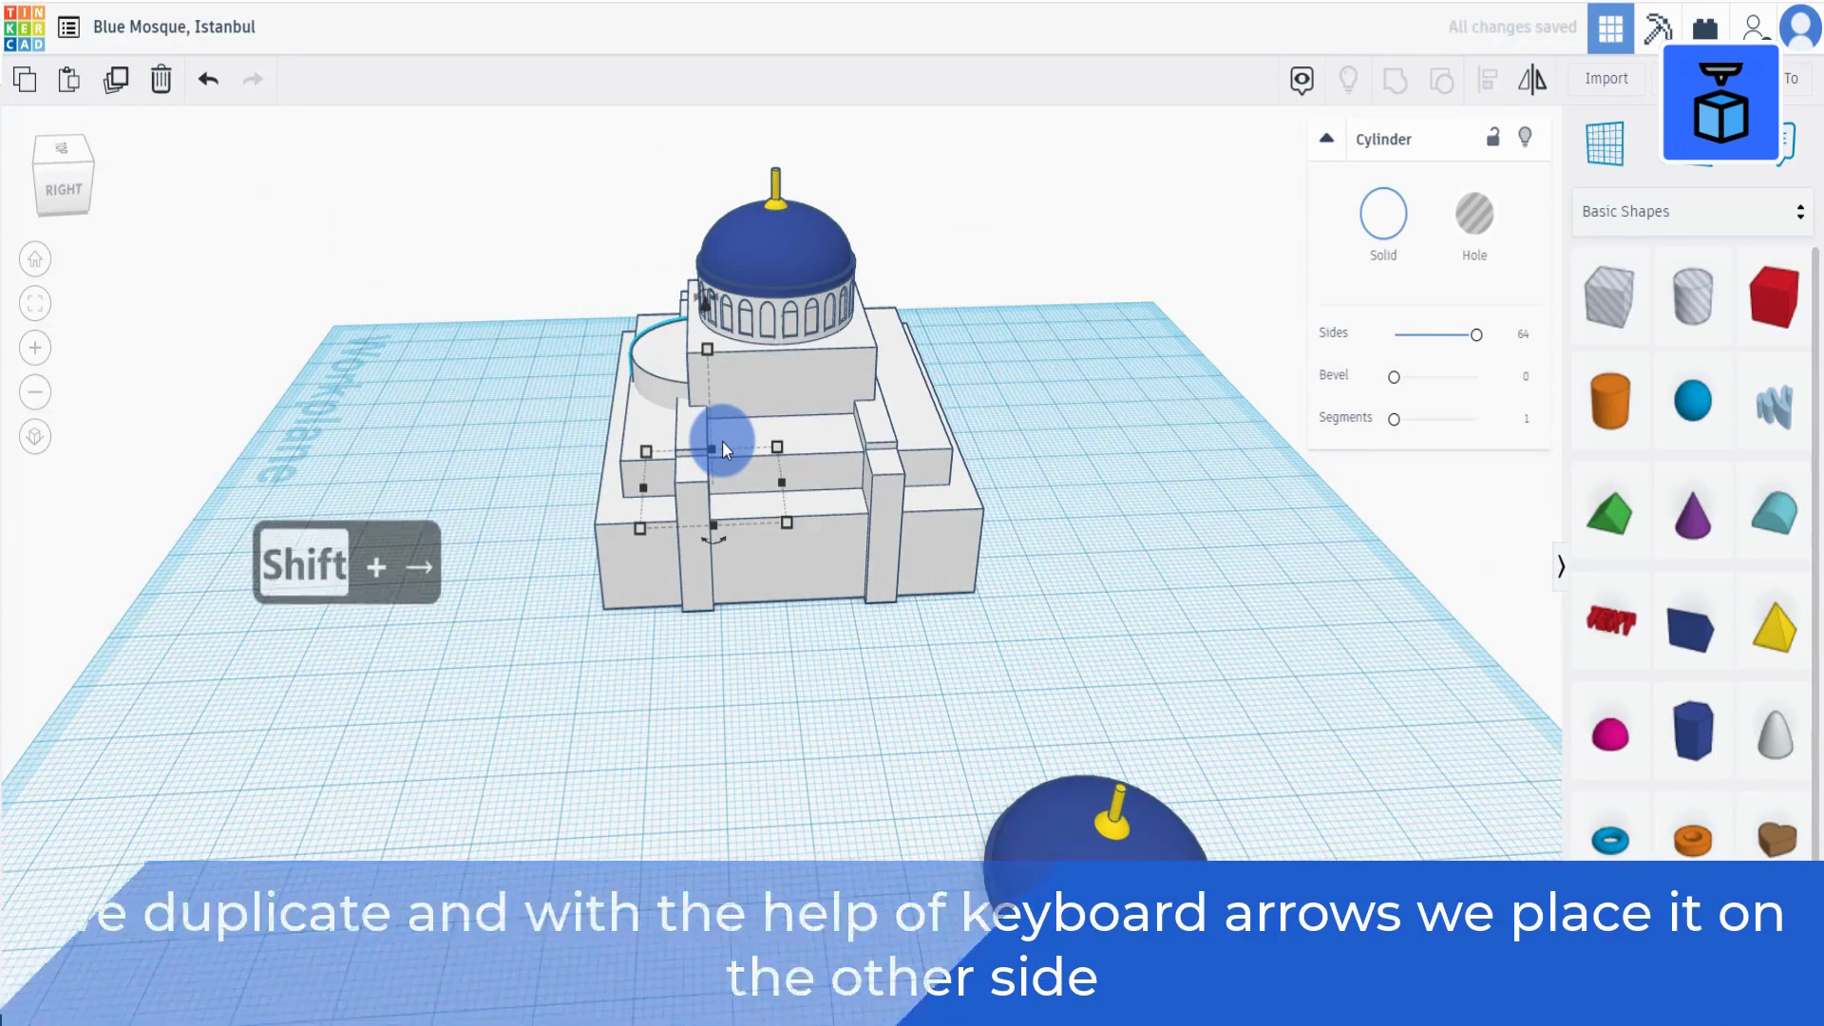
pyautogui.moveTo(721, 441); pyautogui.dragTo(807, 595, button='right')
pyautogui.press('Right')
pyautogui.press('Right')
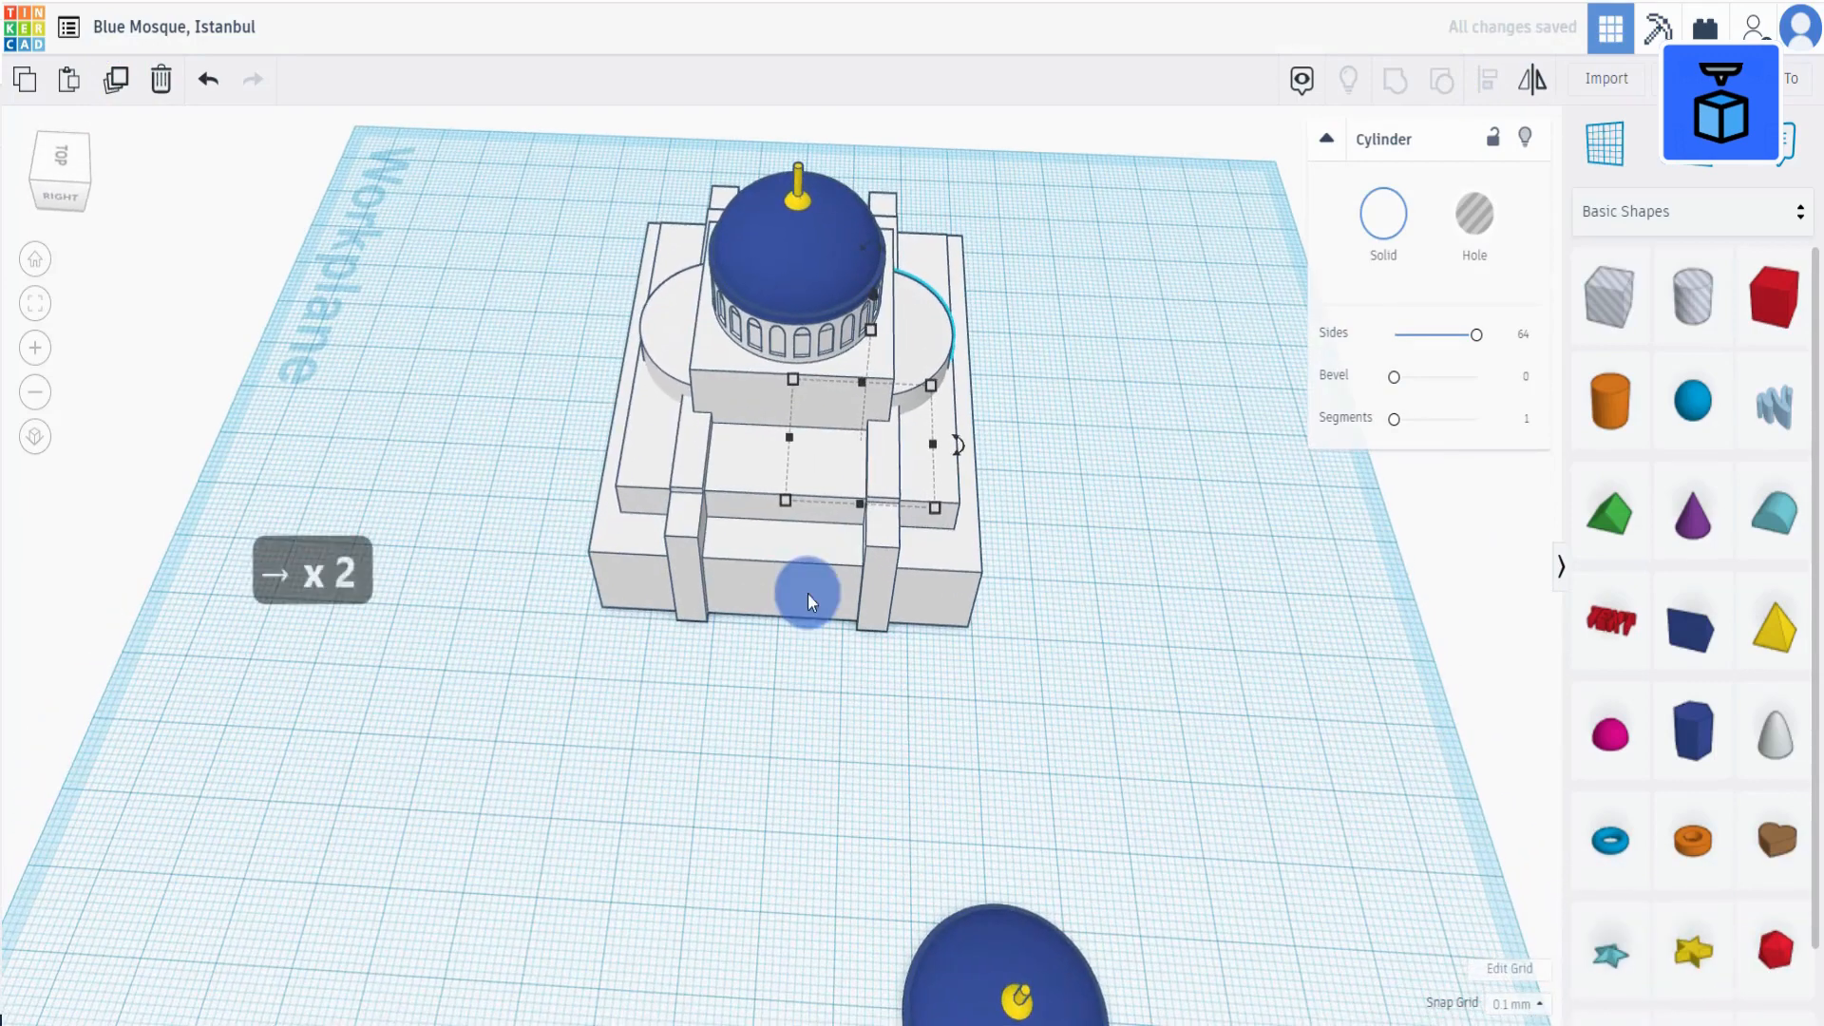
pyautogui.moveTo(758, 658); pyautogui.dragTo(757, 561, button='right')
pyautogui.press('Right')
# Duplicate both white cylinders together and rotate the copies 90° so they project from the remaining two sides of the central block.
pyautogui.hotkey('ctrl', 'd')
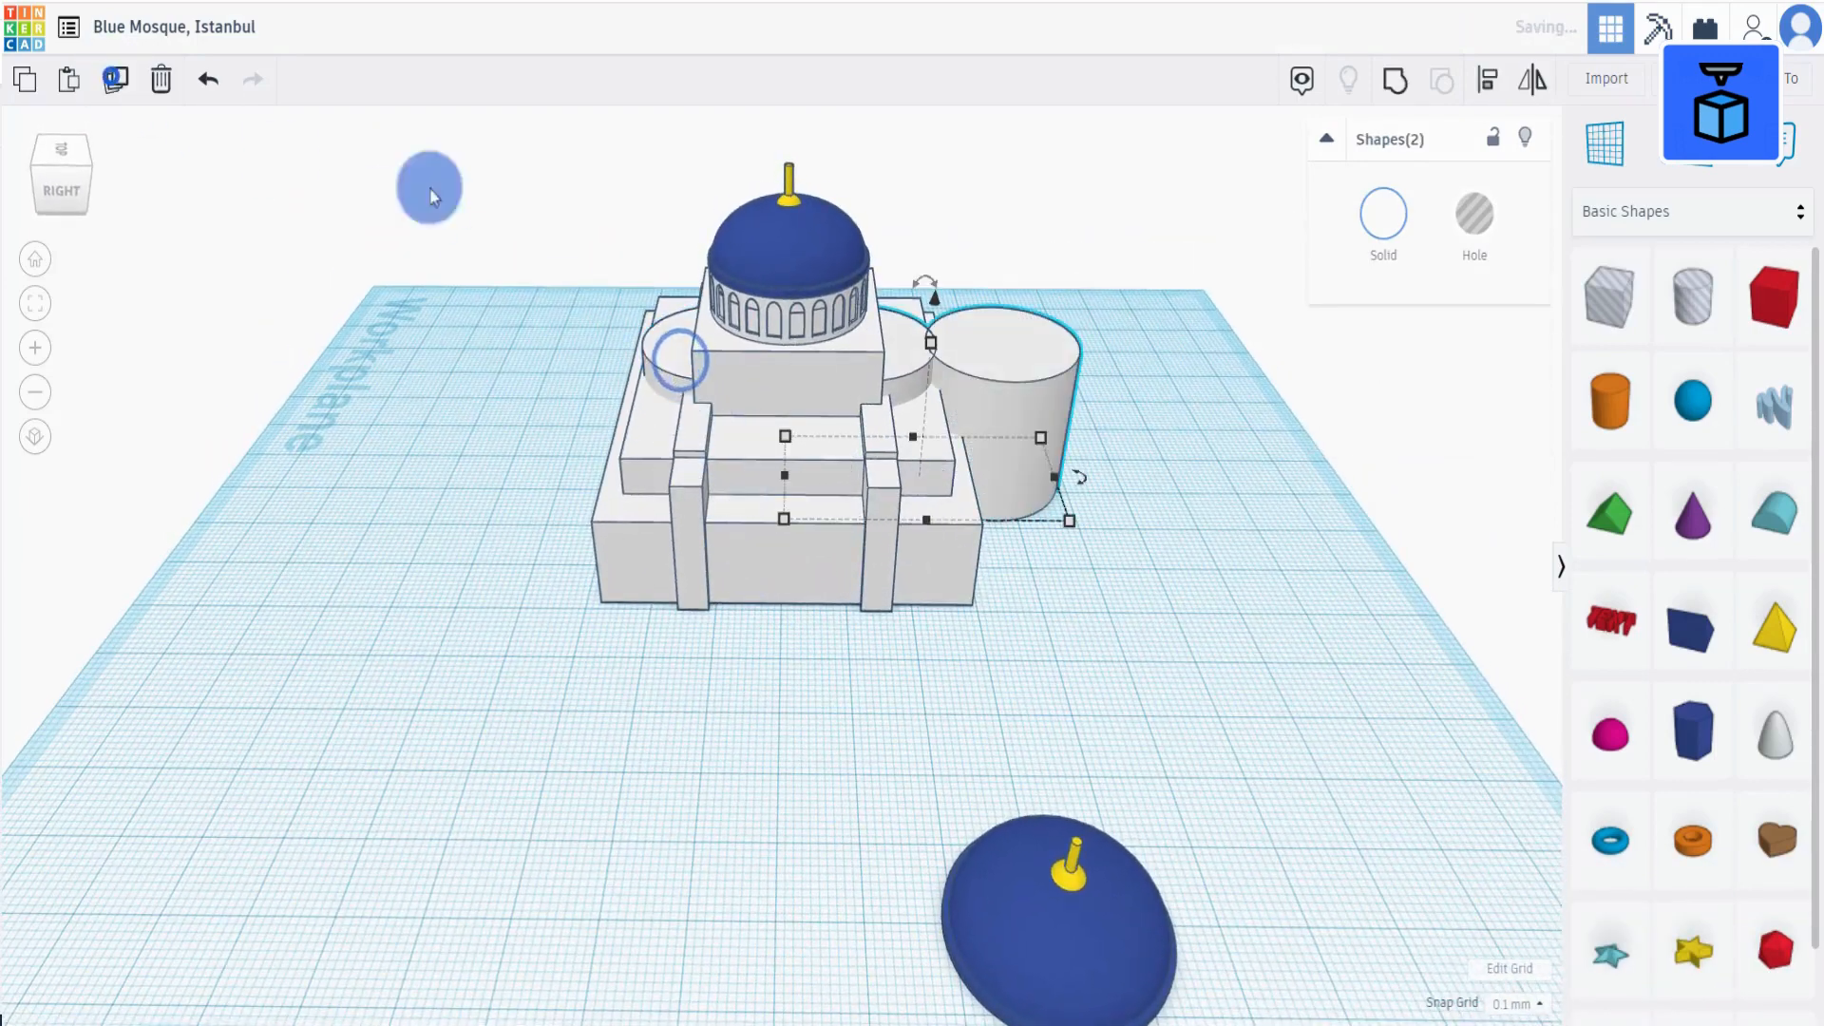
pyautogui.hotkey('ctrl', 'z')
pyautogui.click(673, 349)
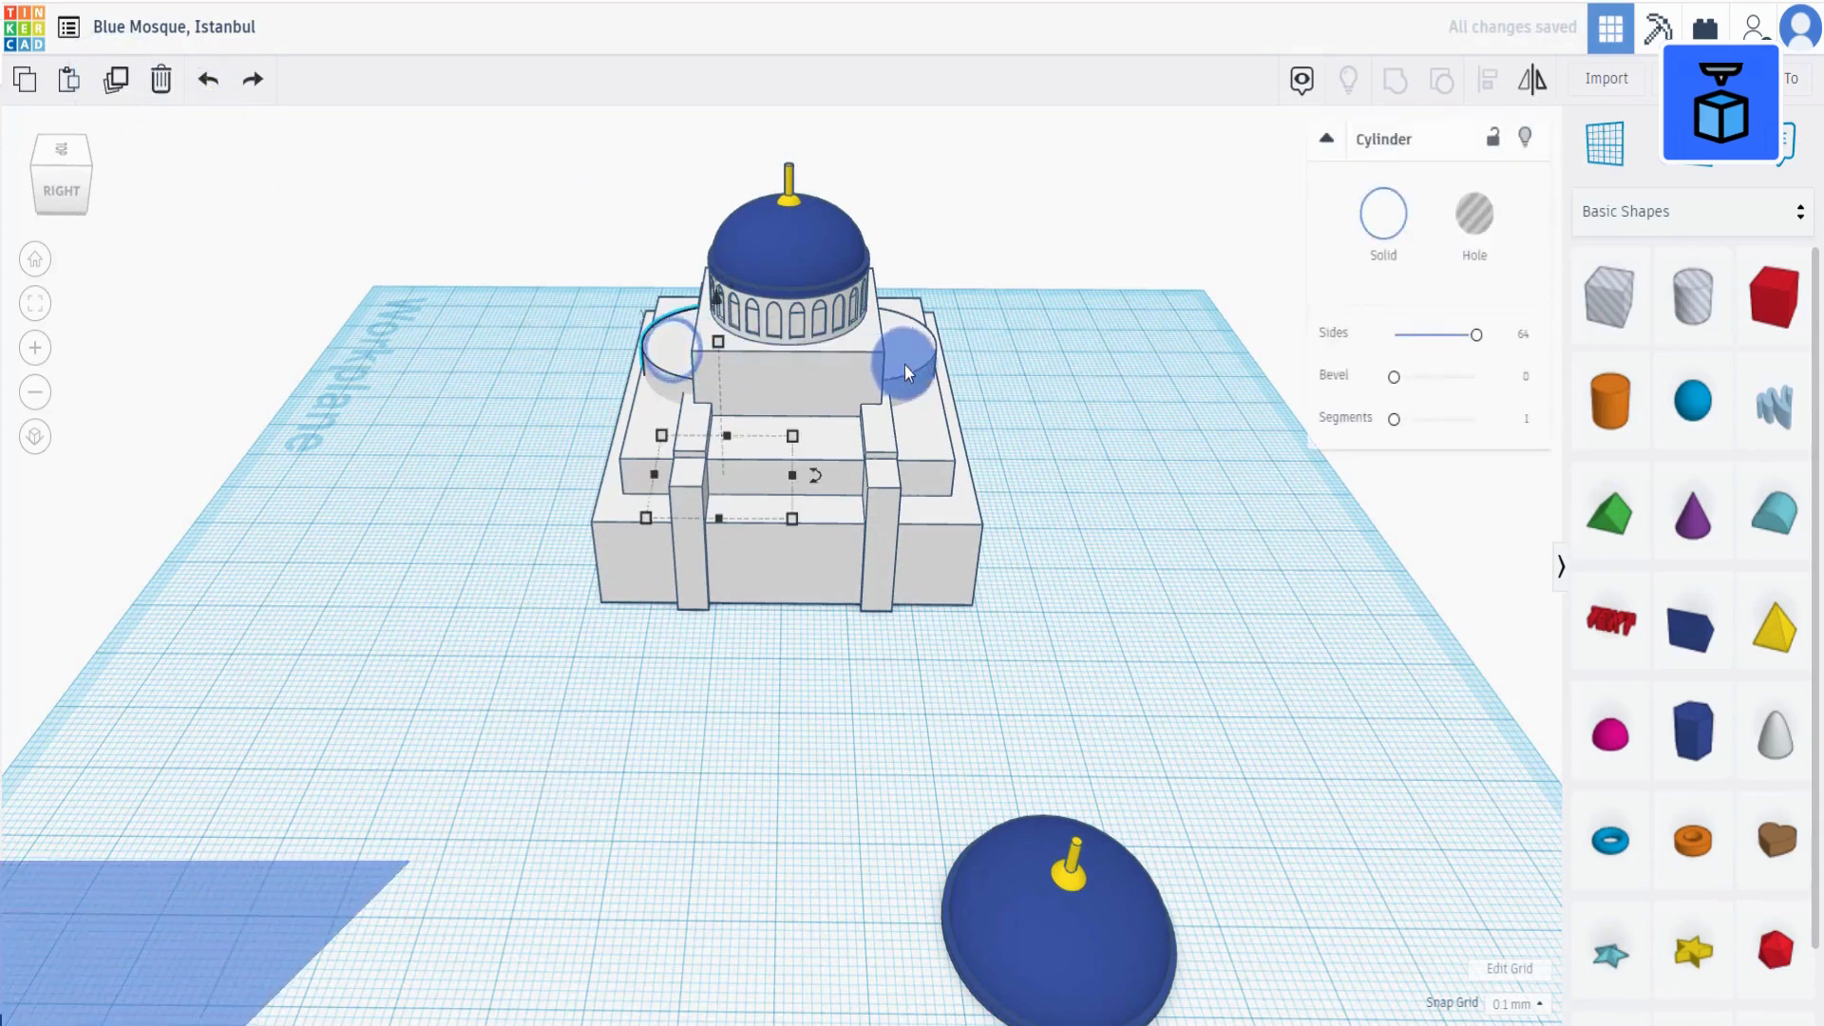
pyautogui.keyDown('shift'); pyautogui.click(905, 365); pyautogui.keyUp('shift')
pyautogui.click(115, 81)
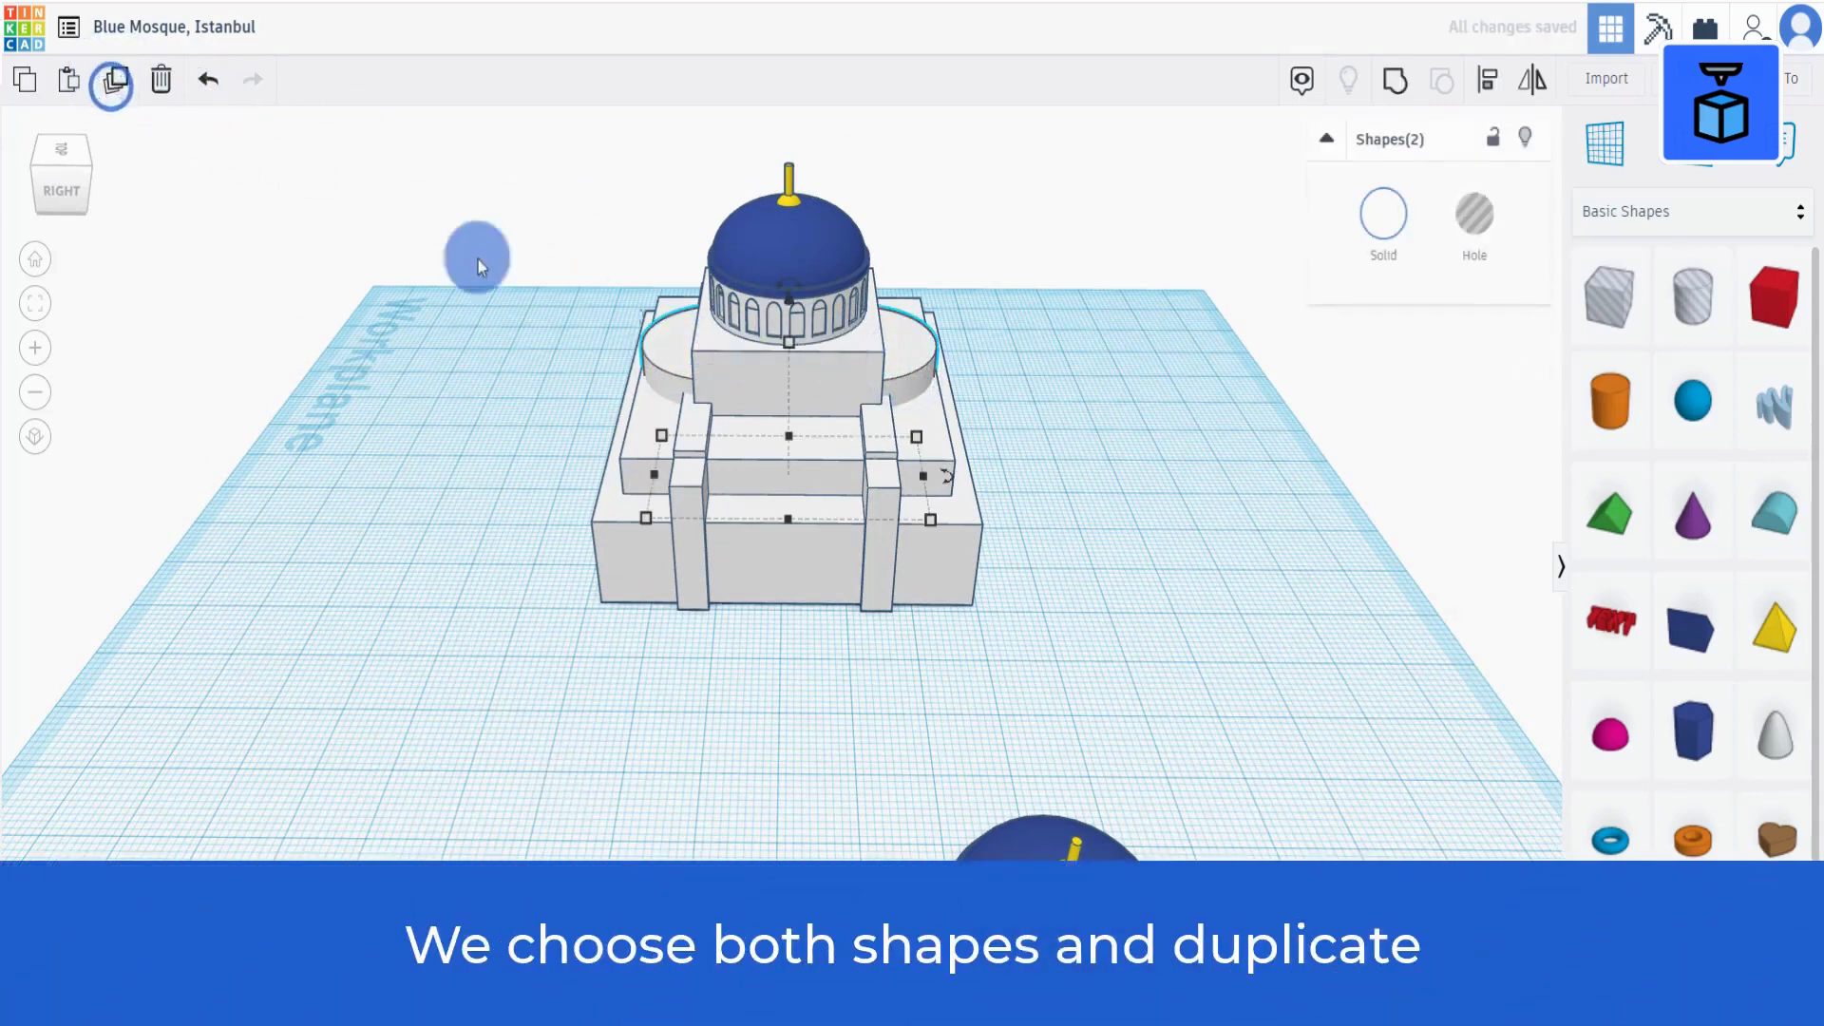
pyautogui.moveTo(952, 480); pyautogui.dragTo(990, 310)
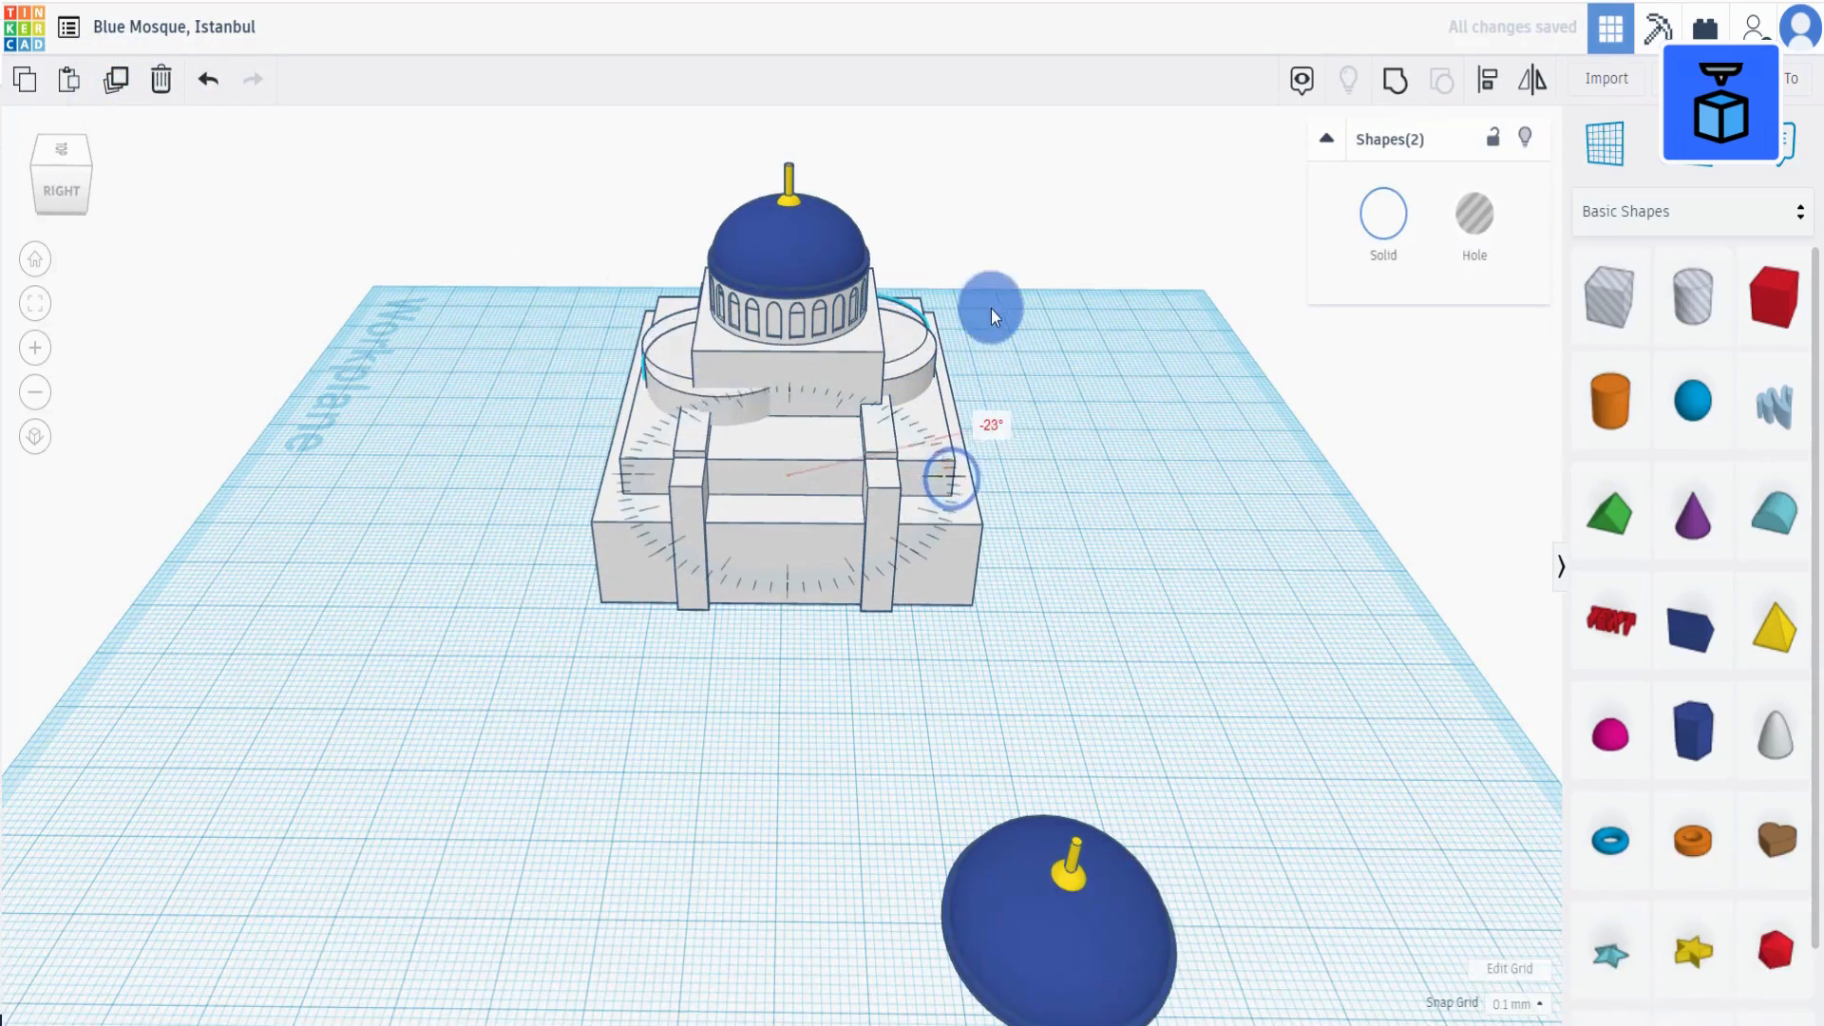
pyautogui.moveTo(914, 197); pyautogui.dragTo(838, 171)
# Duplicate the spare blue dome and set one of the two apart on the workplane.
pyautogui.moveTo(1057, 426); pyautogui.dragTo(443, 642, button='right')
pyautogui.click(432, 630)
pyautogui.click(117, 81)
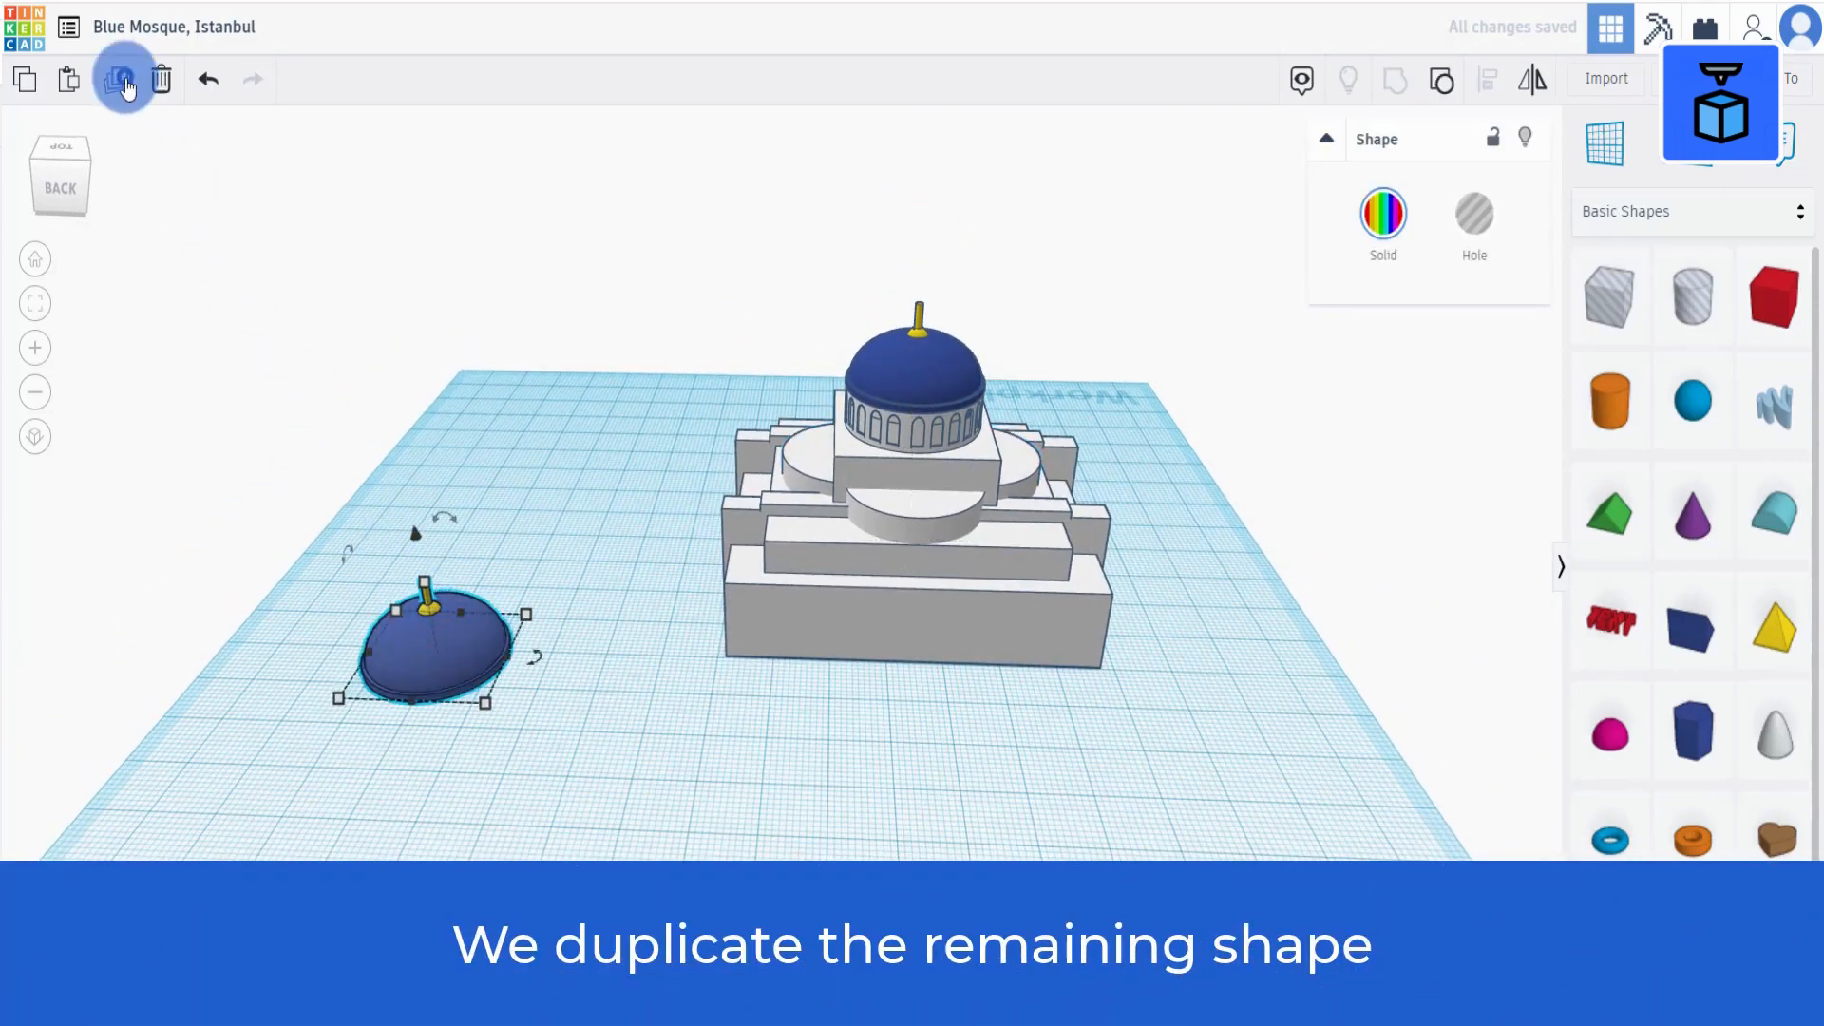
pyautogui.moveTo(424, 670); pyautogui.dragTo(526, 462)
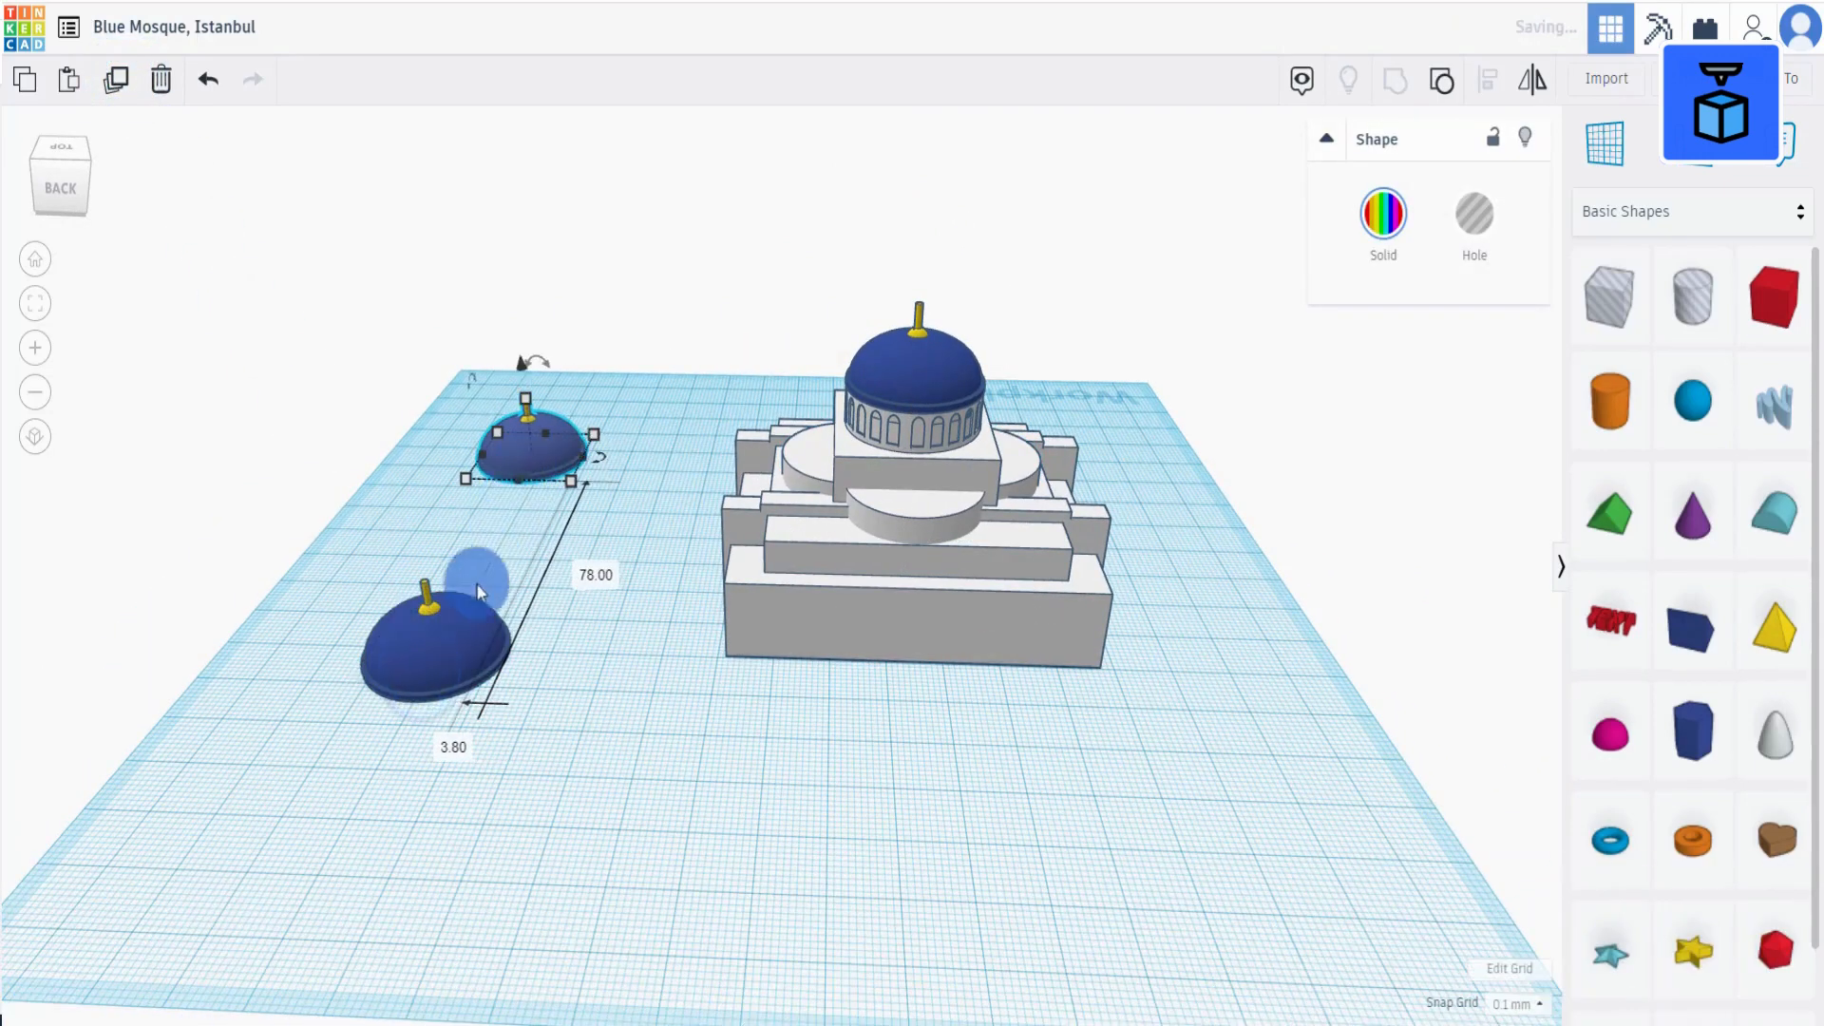
# Ungroup the nearer spare dome and delete the two yellow finial parts from it.
pyautogui.click(446, 658)
pyautogui.click(1441, 82)
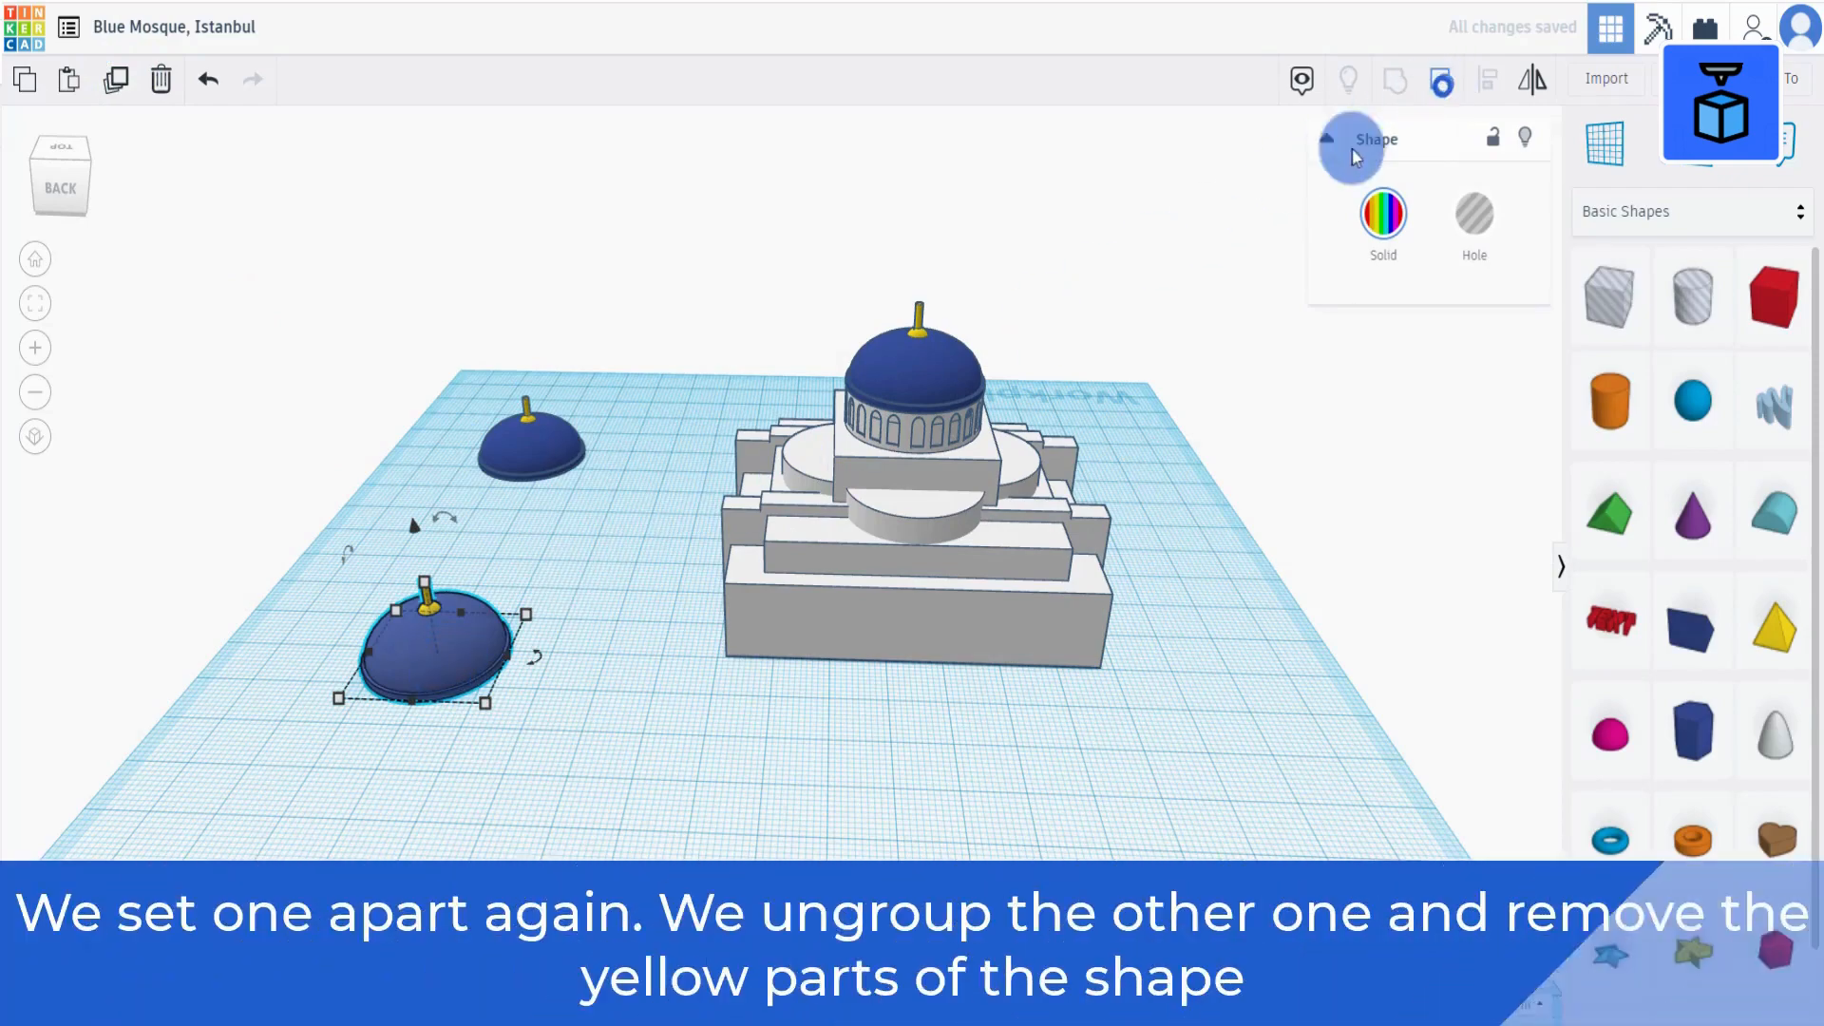
pyautogui.click(454, 756)
pyautogui.scroll(3, 456, 756)
pyautogui.scroll(-2, 456, 756)
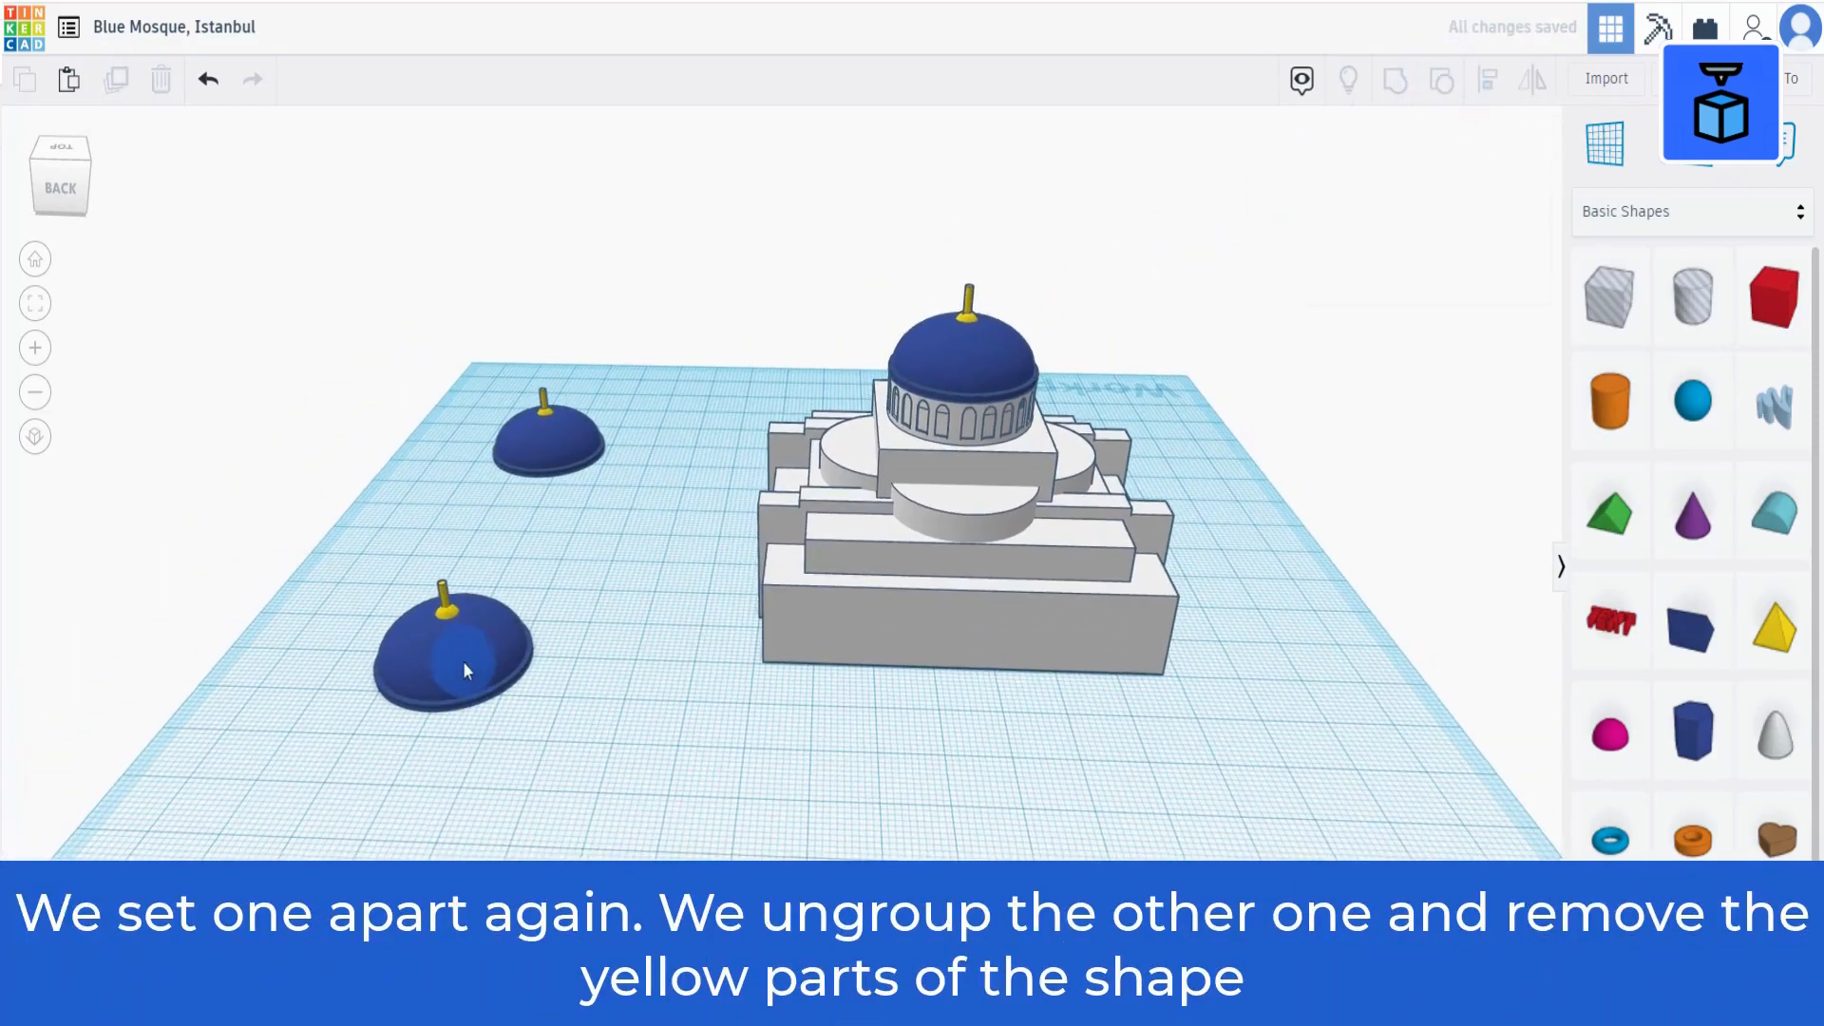
pyautogui.click(463, 651)
pyautogui.press('f')
pyautogui.click(498, 359)
pyautogui.click(781, 416)
pyautogui.press('BackSpace')
pyautogui.click(785, 486)
pyautogui.press('BackSpace')
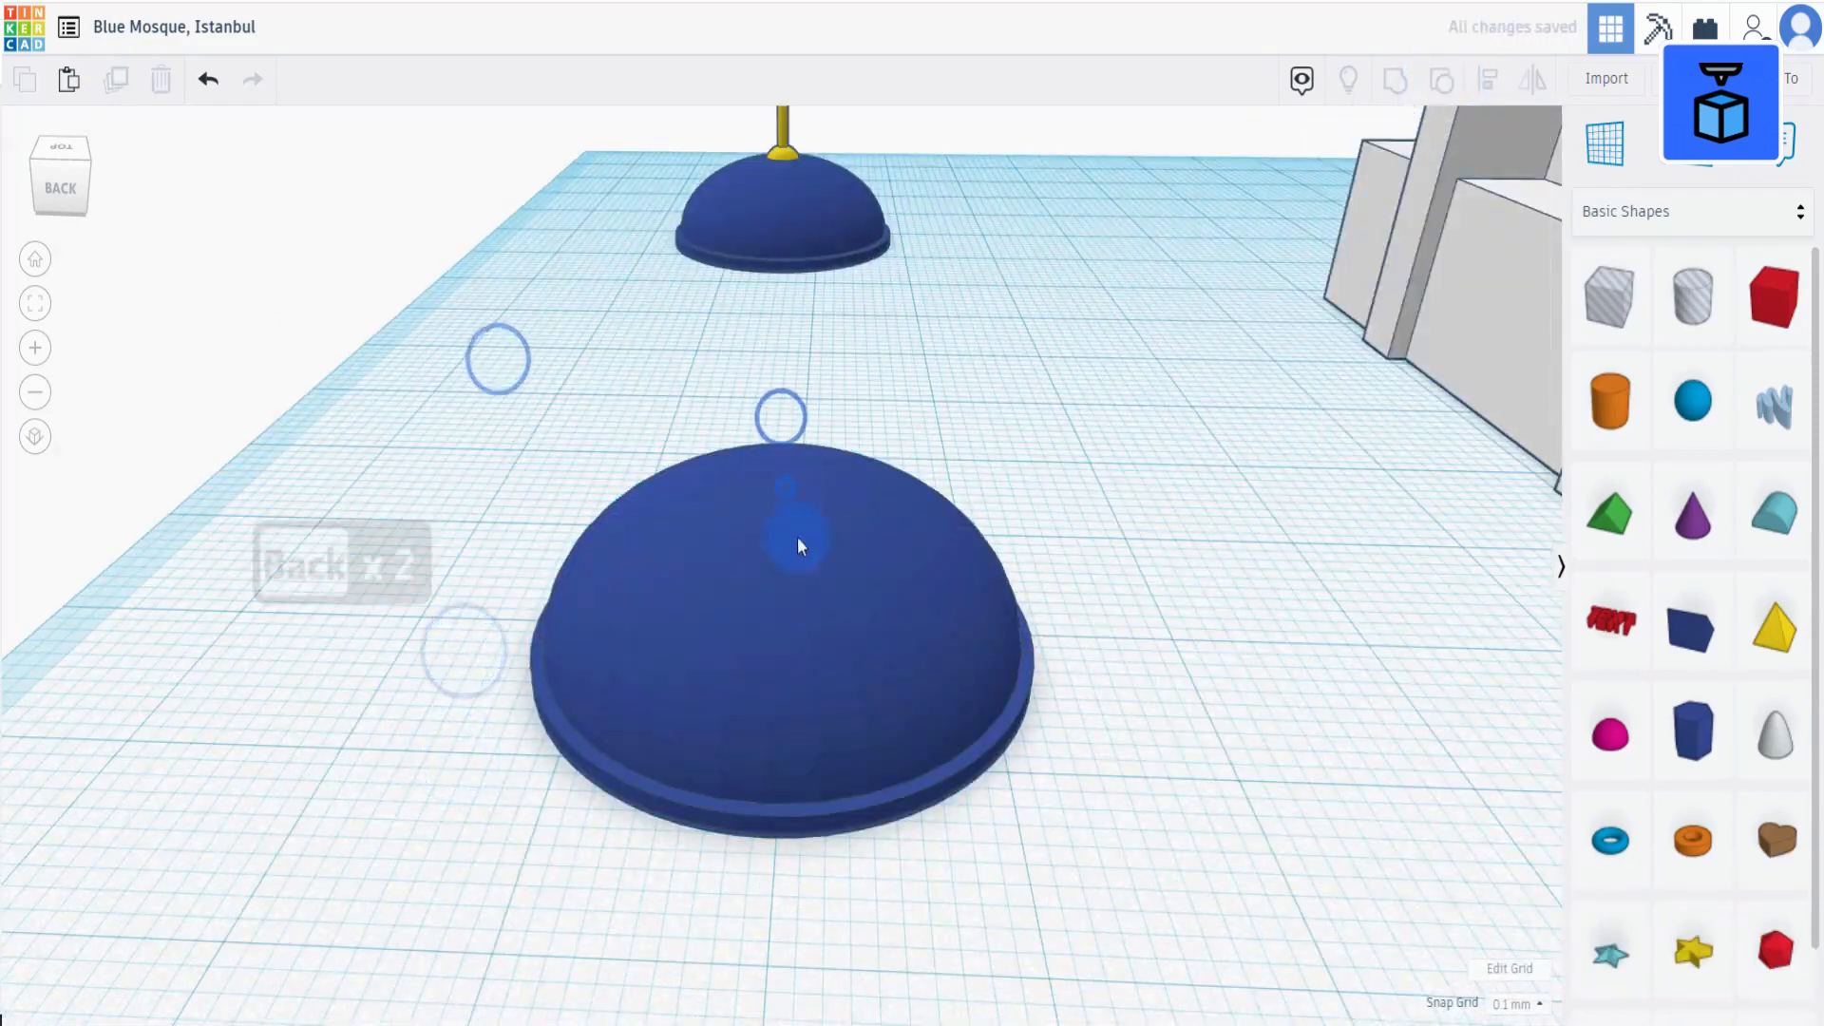
# Set the workplane on top of the rear white cylinder, drop the plain blue dome onto it and move the dome over that cylinder.
pyautogui.scroll(-5, 796, 537)
pyautogui.moveTo(796, 538); pyautogui.dragTo(845, 541, button='right')
pyautogui.moveTo(688, 691); pyautogui.dragTo(844, 524)
pyautogui.click(1617, 146)
pyautogui.click(1278, 338)
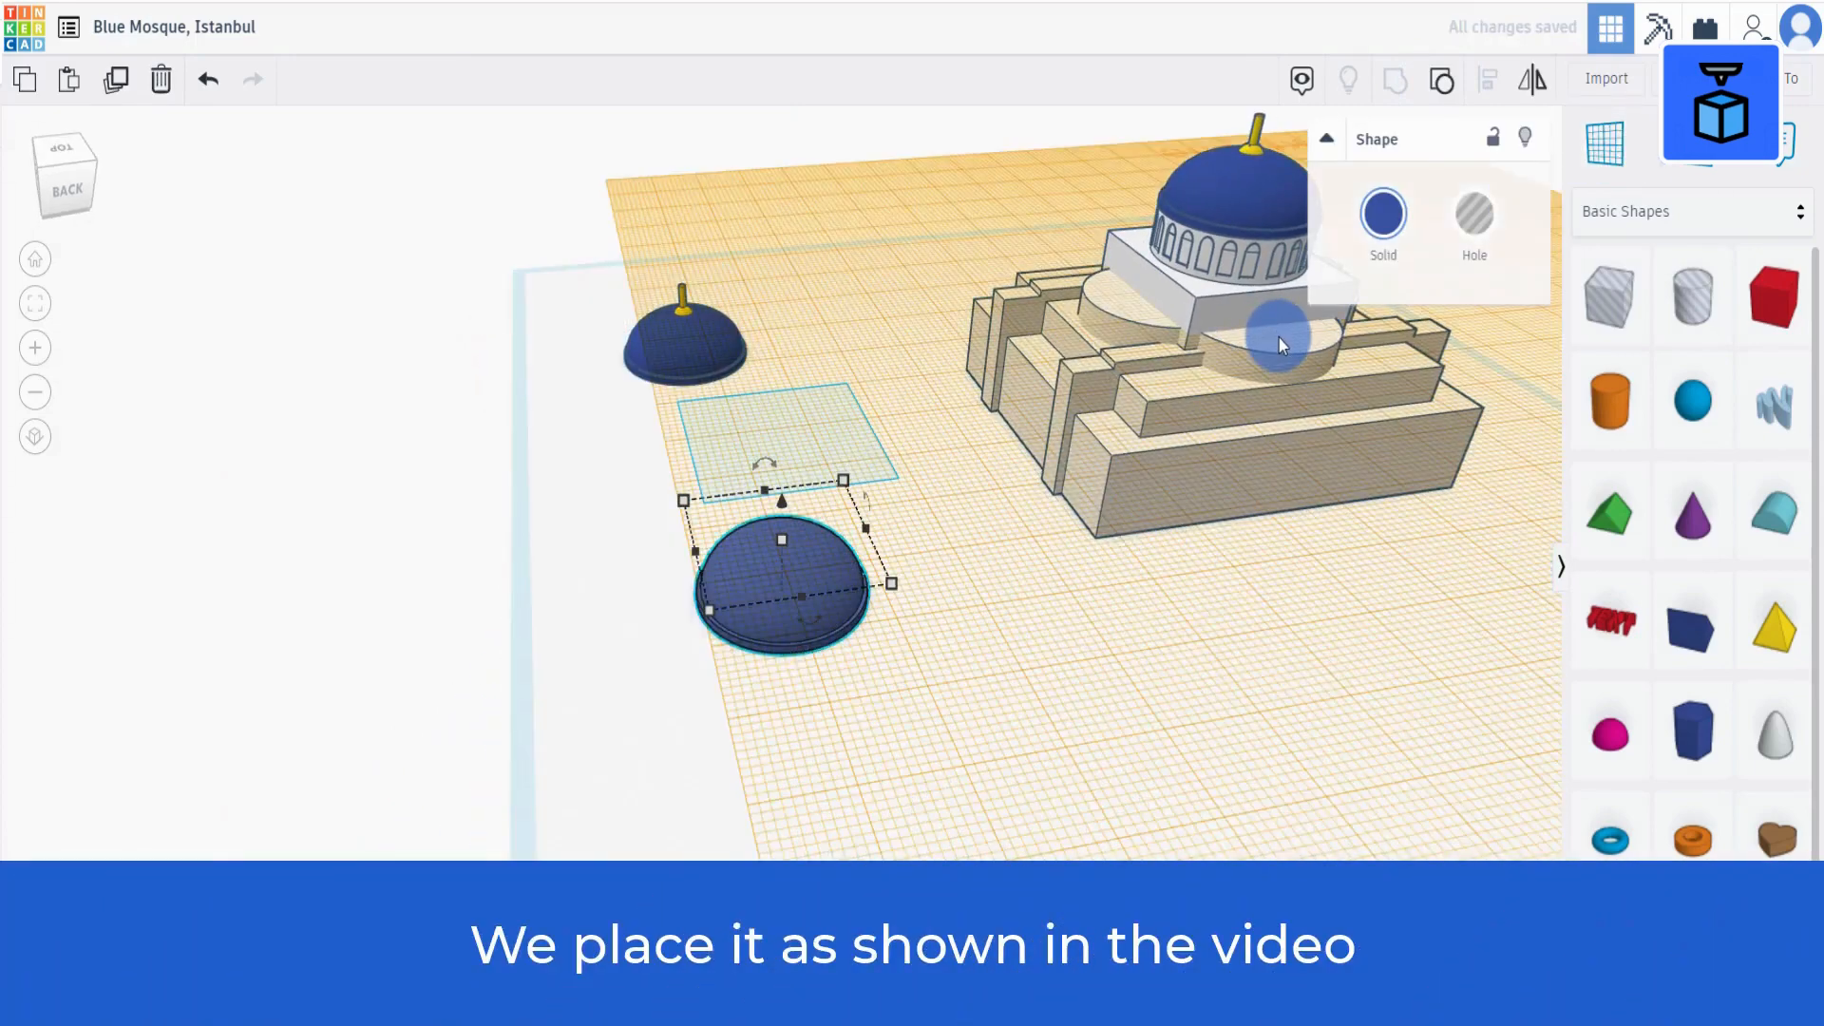
pyautogui.press('d')
pyautogui.moveTo(801, 454); pyautogui.dragTo(1307, 325)
pyautogui.press('f')
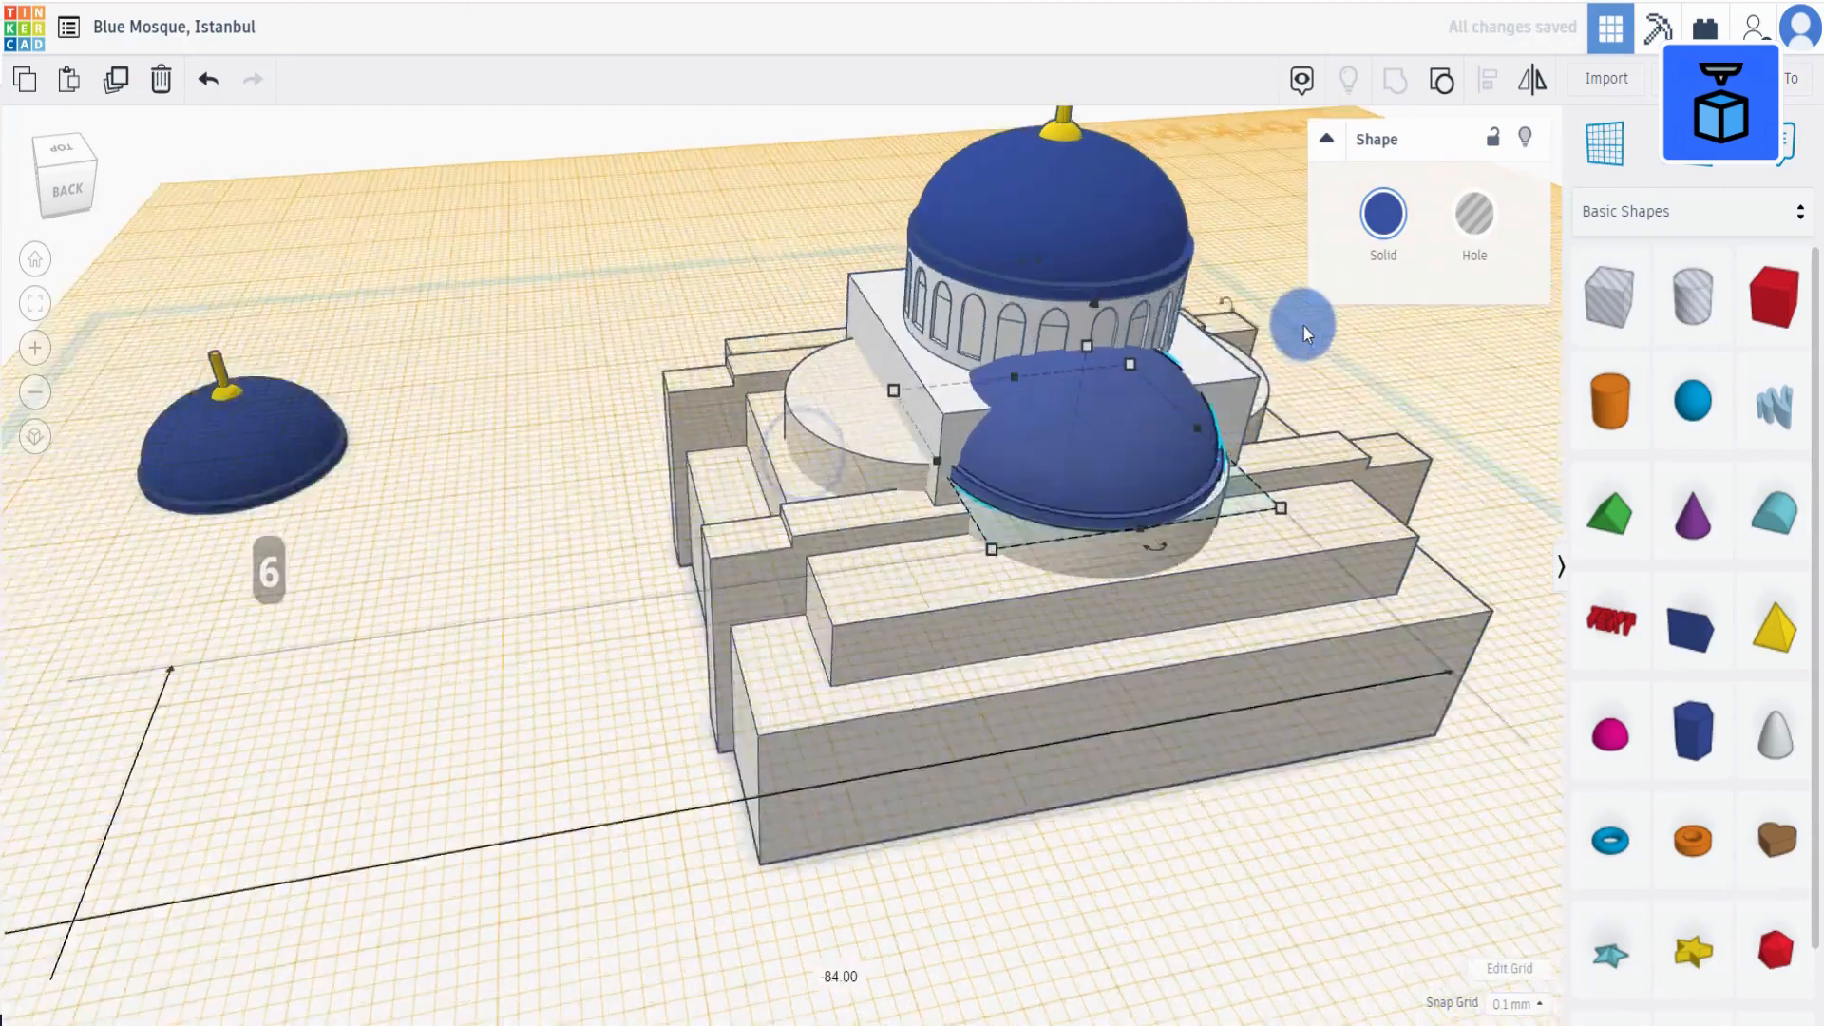
# Reset the workplane to the base and try to centre the plain dome together with the ungrouped mosque parts.
pyautogui.scroll(-3, 1305, 328)
pyautogui.click(1601, 146)
pyautogui.click(1272, 877)
pyautogui.moveTo(1010, 704); pyautogui.dragTo(954, 674, button='right')
pyautogui.moveTo(538, 329); pyautogui.dragTo(1079, 766)
pyautogui.click(1486, 78)
pyautogui.scroll(-3, 1324, 252)
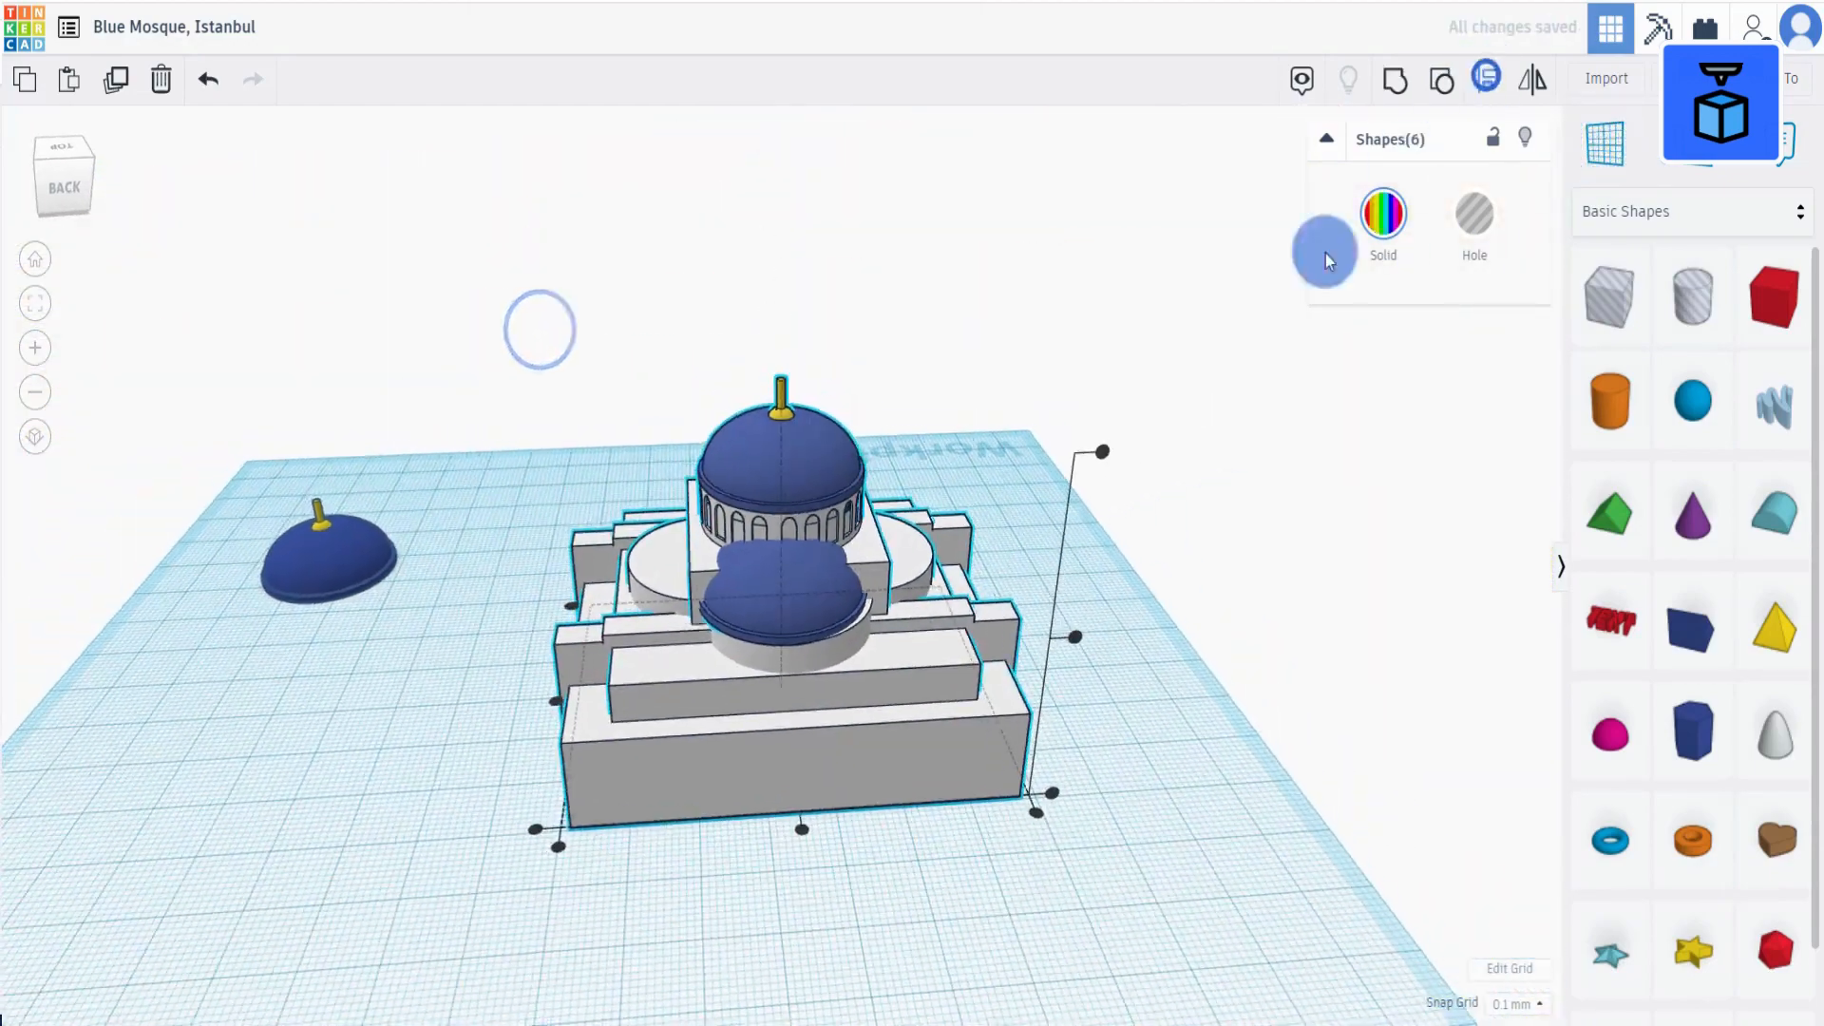
pyautogui.click(803, 823)
pyautogui.click(207, 83)
pyautogui.click(911, 913)
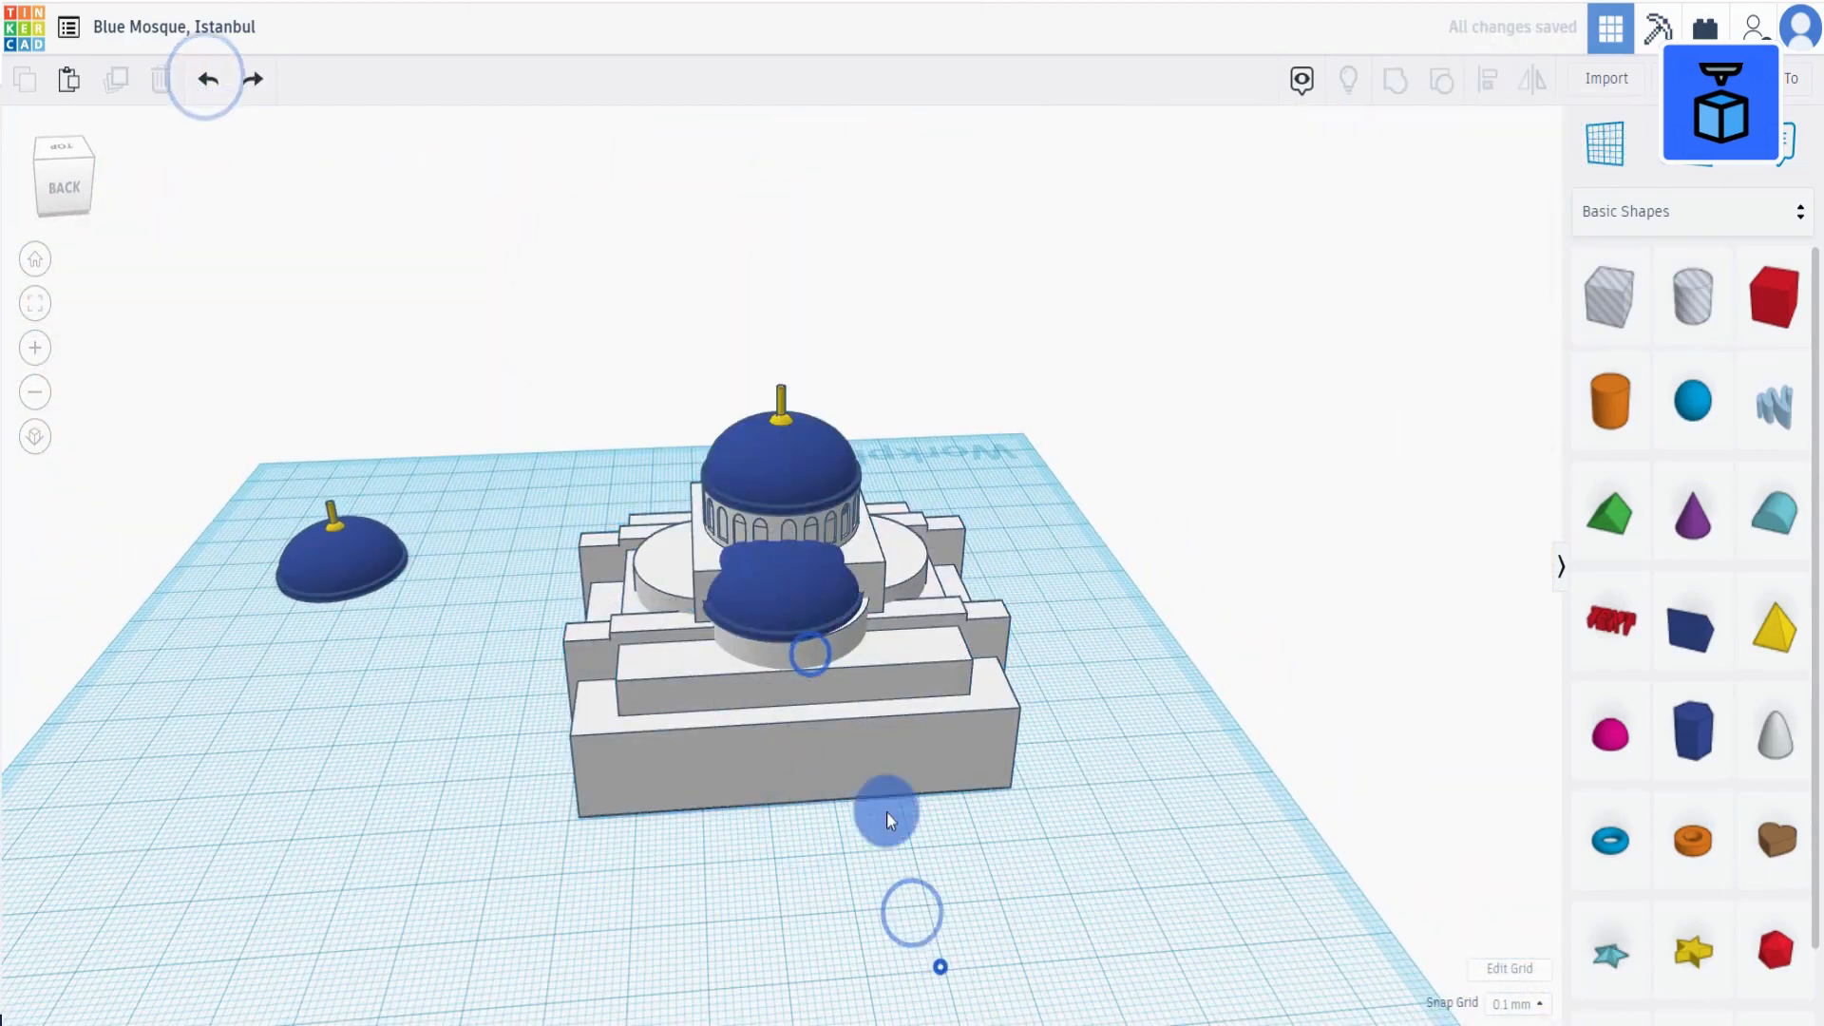
# Lift the plain dome high above the mosque and group all parts of the main structure.
pyautogui.click(825, 648)
pyautogui.moveTo(783, 494); pyautogui.dragTo(778, 17)
pyautogui.moveTo(571, 445); pyautogui.dragTo(1128, 877)
pyautogui.click(1397, 82)
pyautogui.scroll(-3, 1036, 337)
# Set the workplane on the rear cylinder's top, drop the plain dome onto it and align the dome with the mosque's centre.
pyautogui.click(1016, 351)
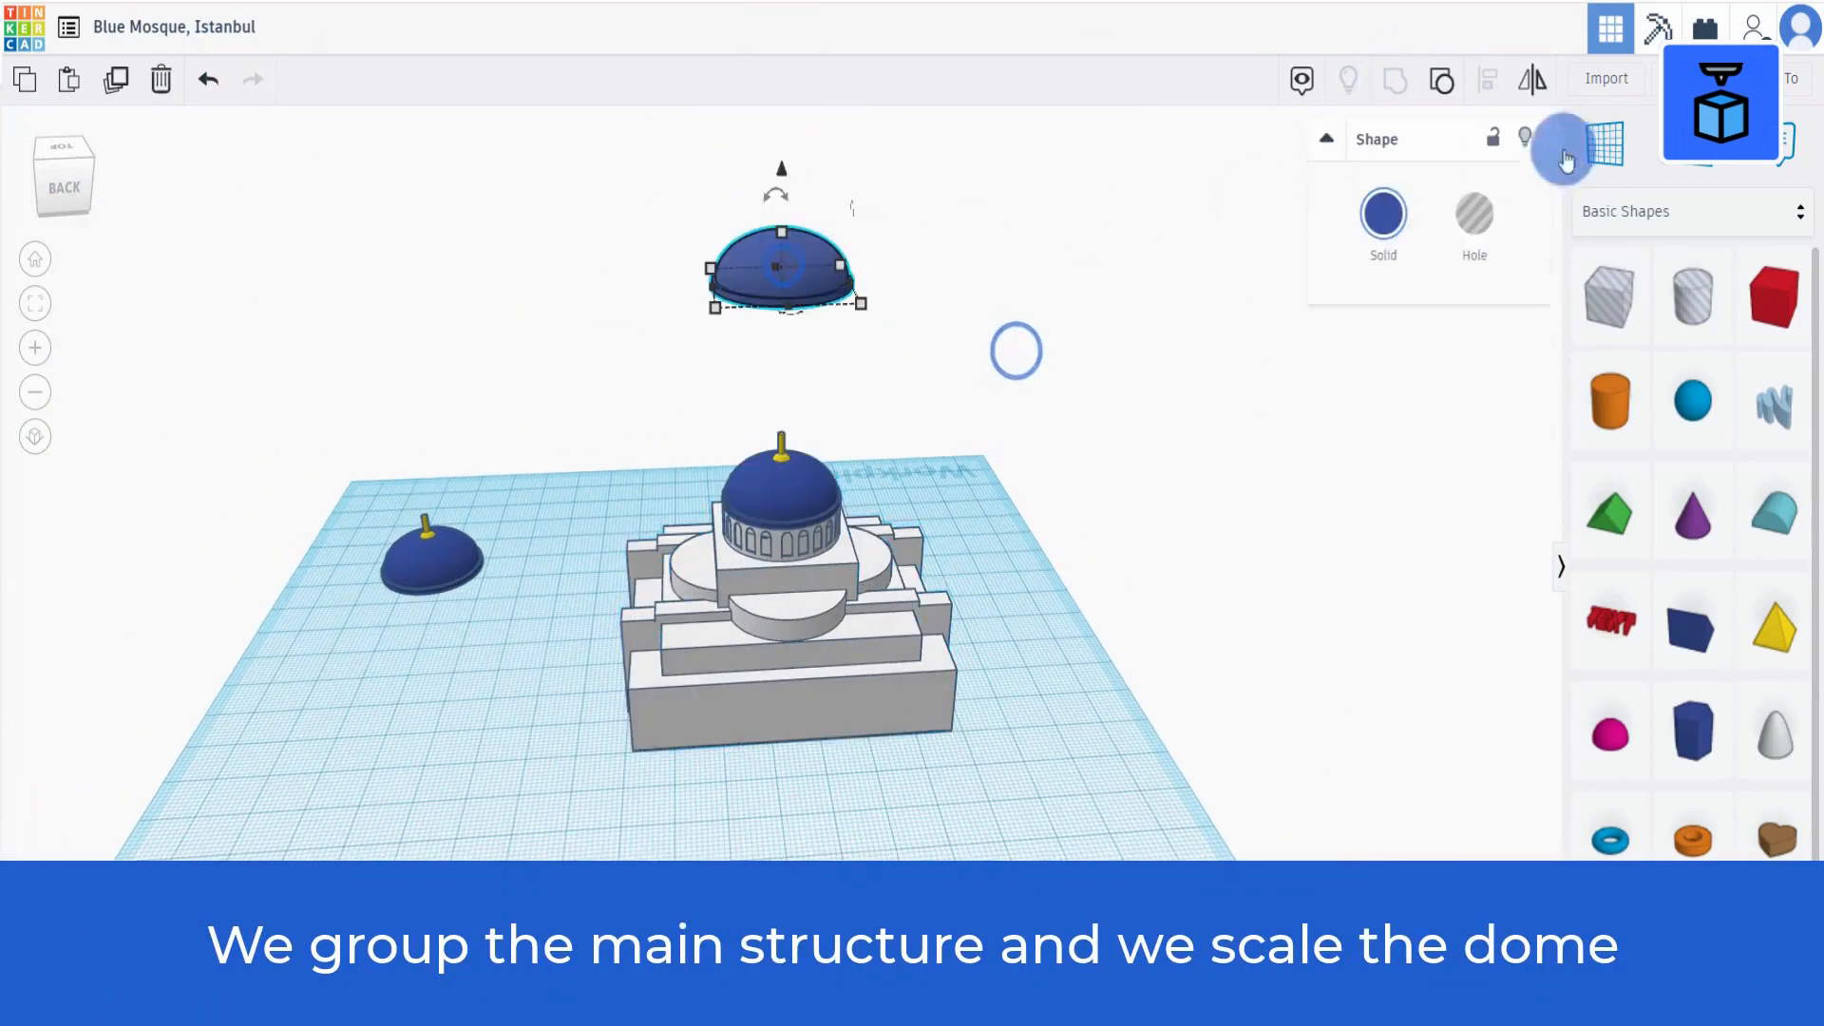
pyautogui.click(787, 606)
pyautogui.press('d')
pyautogui.scroll(2, 631, 819)
pyautogui.moveTo(629, 821); pyautogui.dragTo(1128, 281)
pyautogui.click(1488, 79)
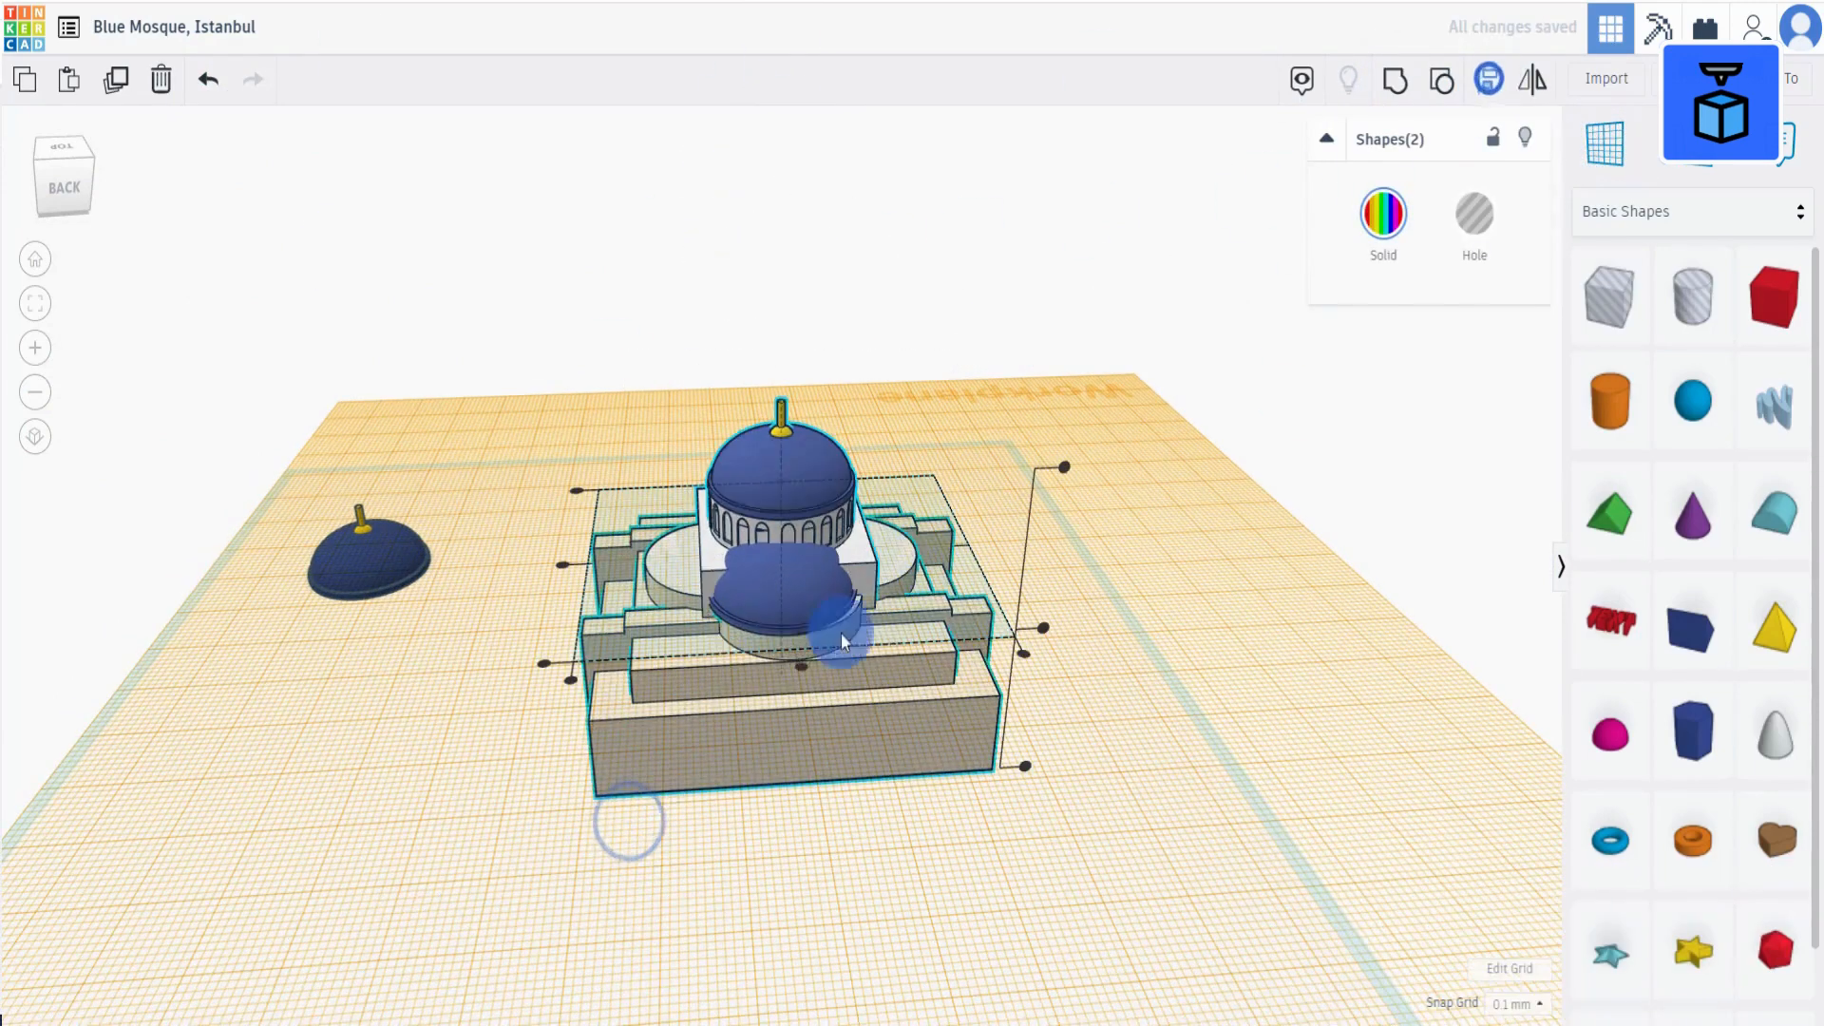
# Reduce the height of the small dome on the rear cylinder to about 6.4 mm.
pyautogui.moveTo(782, 862); pyautogui.dragTo(1113, 708, button='right')
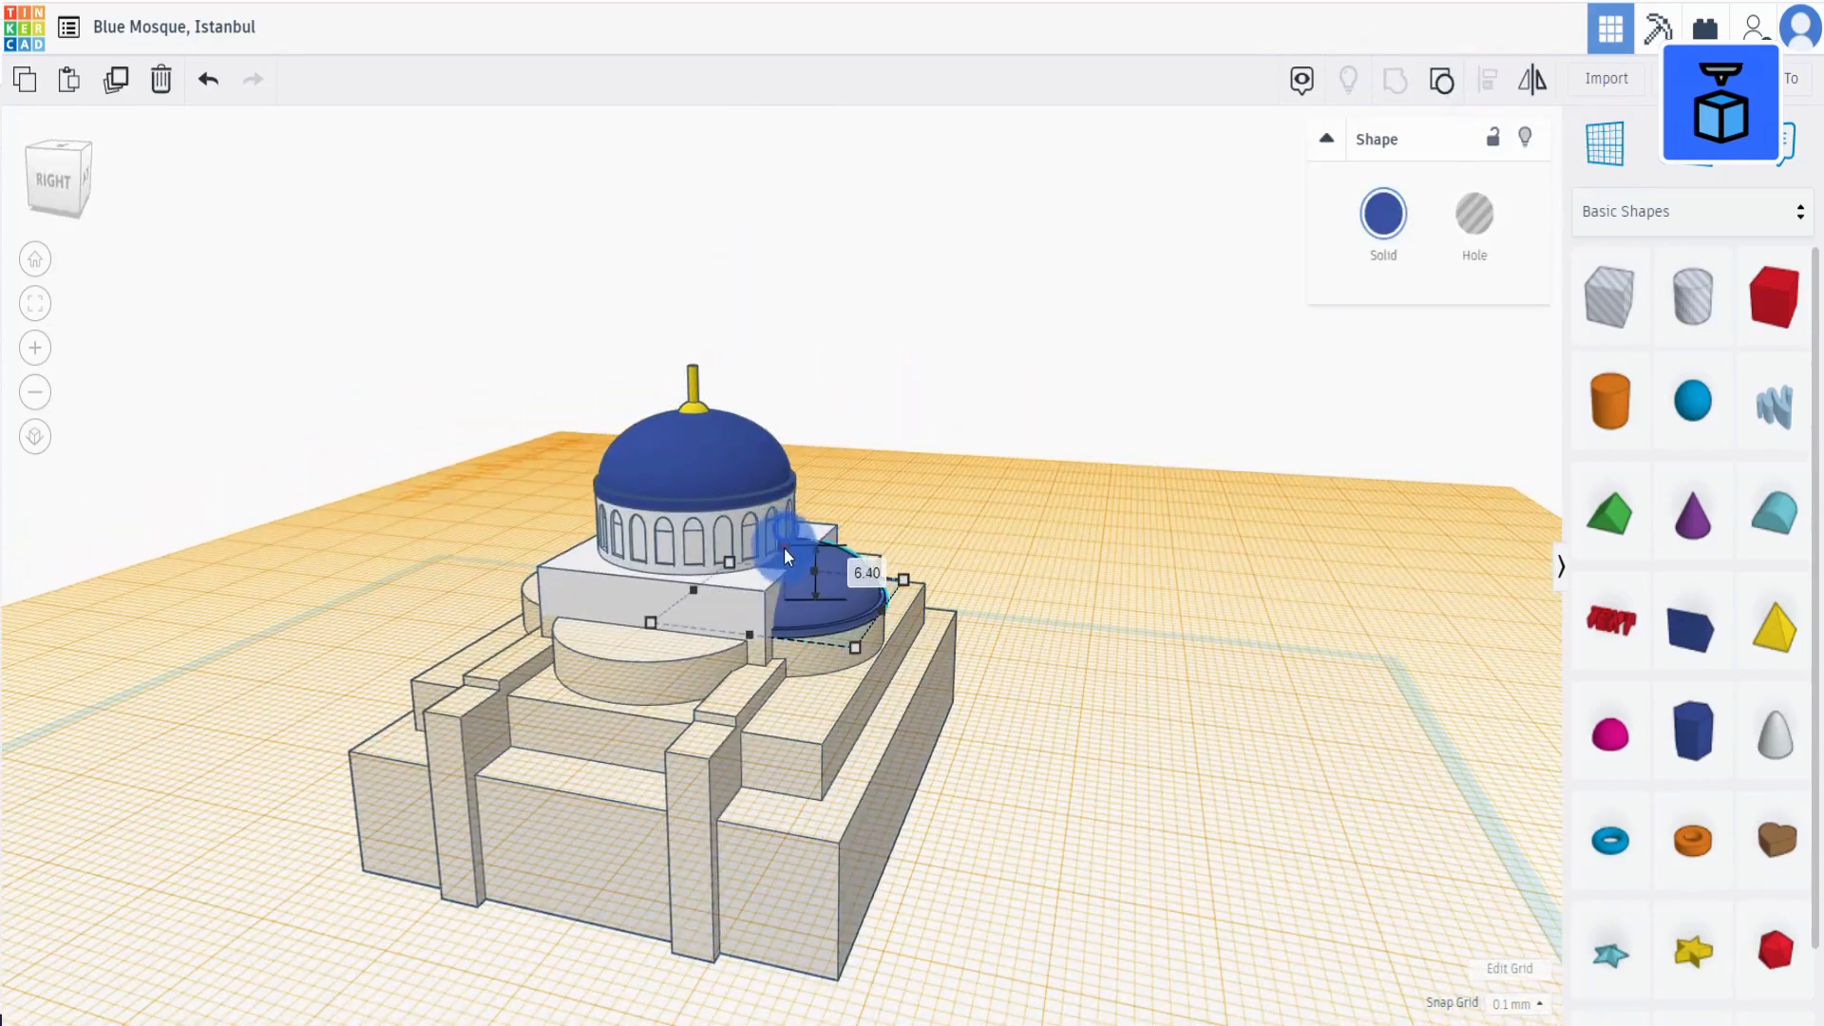
pyautogui.moveTo(783, 547); pyautogui.dragTo(783, 556)
pyautogui.click(1095, 757)
# Duplicate the small side dome and move the copy onto the white cylinder on the opposite side of the mosque.
pyautogui.moveTo(1095, 757); pyautogui.dragTo(700, 760, button='right')
pyautogui.click(773, 615)
pyautogui.click(116, 80)
pyautogui.hotkey('shift', 'Left')
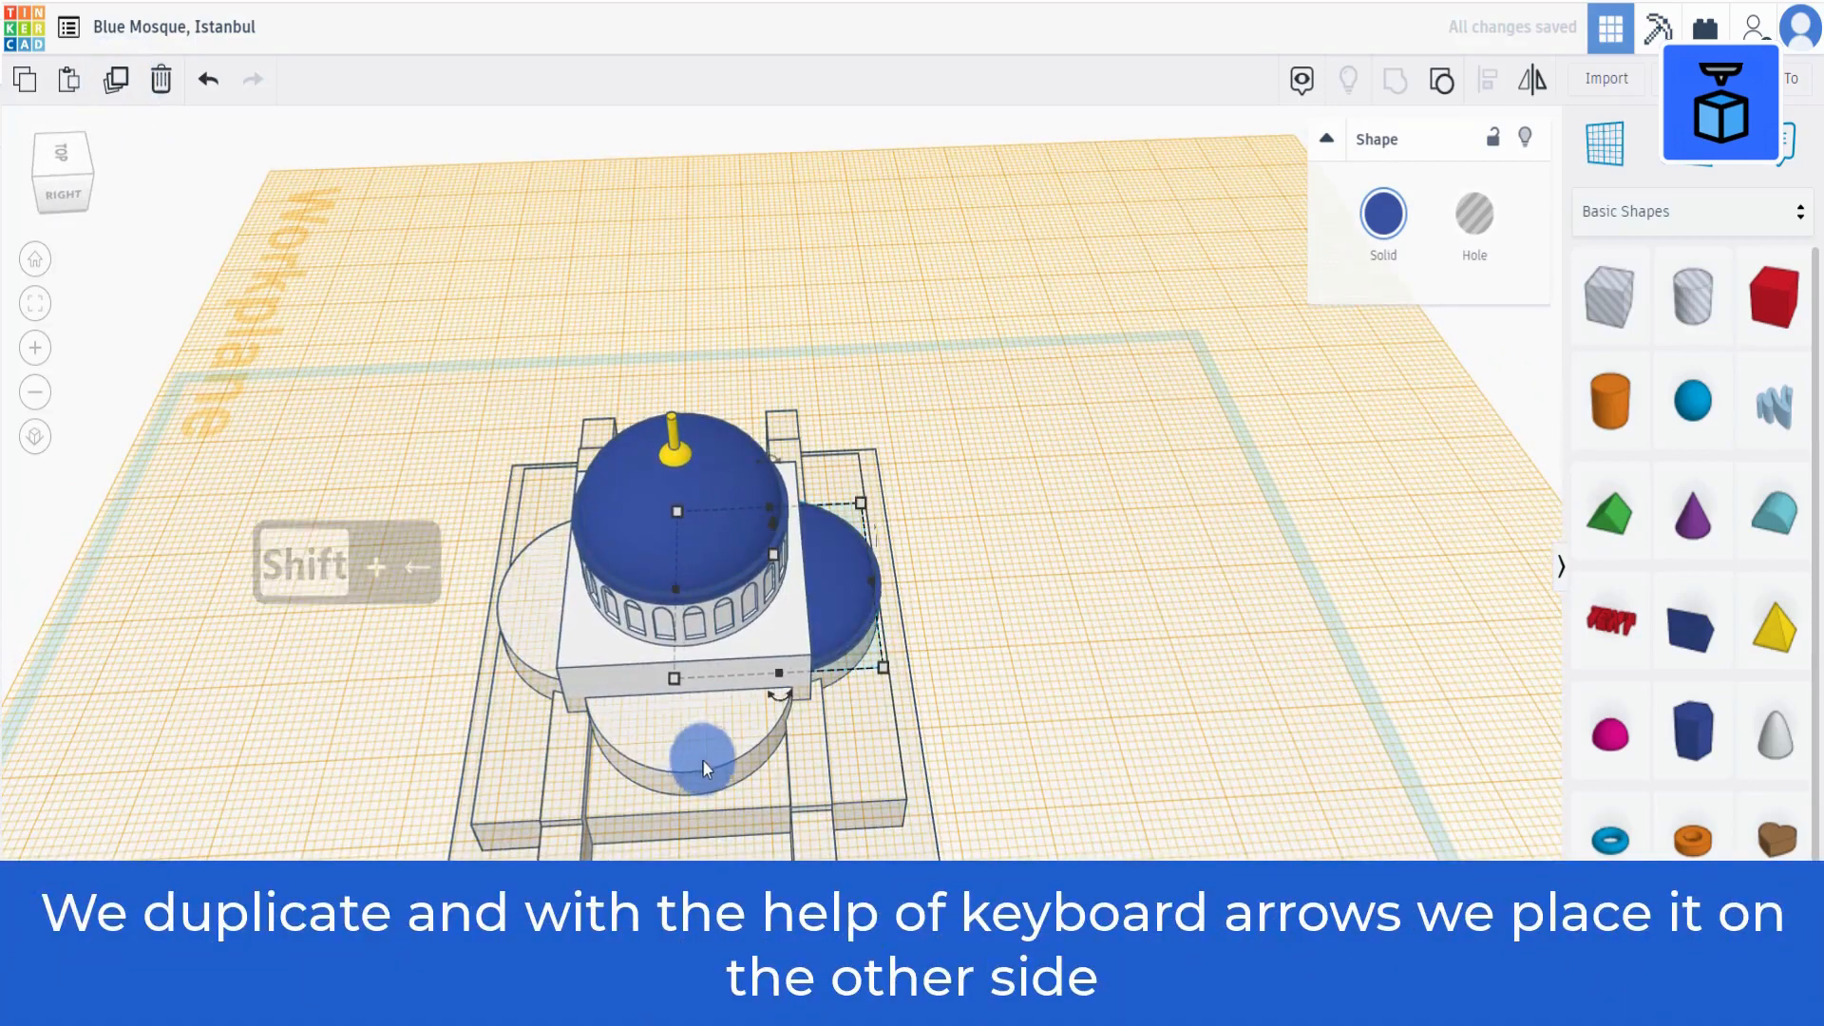
pyautogui.hotkey('shift', 'Left')
pyautogui.hotkey('shift', 'Left')
pyautogui.hotkey('shift', 'Left')
pyautogui.hotkey('shift', 'Left')
pyautogui.hotkey('shift', 'Left')
pyautogui.hotkey('shift', 'Left')
pyautogui.hotkey('shift', 'Left')
pyautogui.hotkey('shift', 'Left')
pyautogui.hotkey('shift', 'Left')
pyautogui.hotkey('shift', 'Left')
pyautogui.hotkey('shift', 'Left')
pyautogui.hotkey('shift', 'Left')
pyautogui.hotkey('shift', 'Left')
pyautogui.hotkey('shift', 'Left')
pyautogui.hotkey('shift', 'Left')
pyautogui.hotkey('shift', 'Left')
pyautogui.hotkey('shift', 'Left')
pyautogui.hotkey('shift', 'Left')
pyautogui.hotkey('shift', 'Left')
pyautogui.hotkey('shift', 'Left')
pyautogui.hotkey('shift', 'Right')
pyautogui.hotkey('shift', 'Right')
pyautogui.hotkey('shift', 'Right')
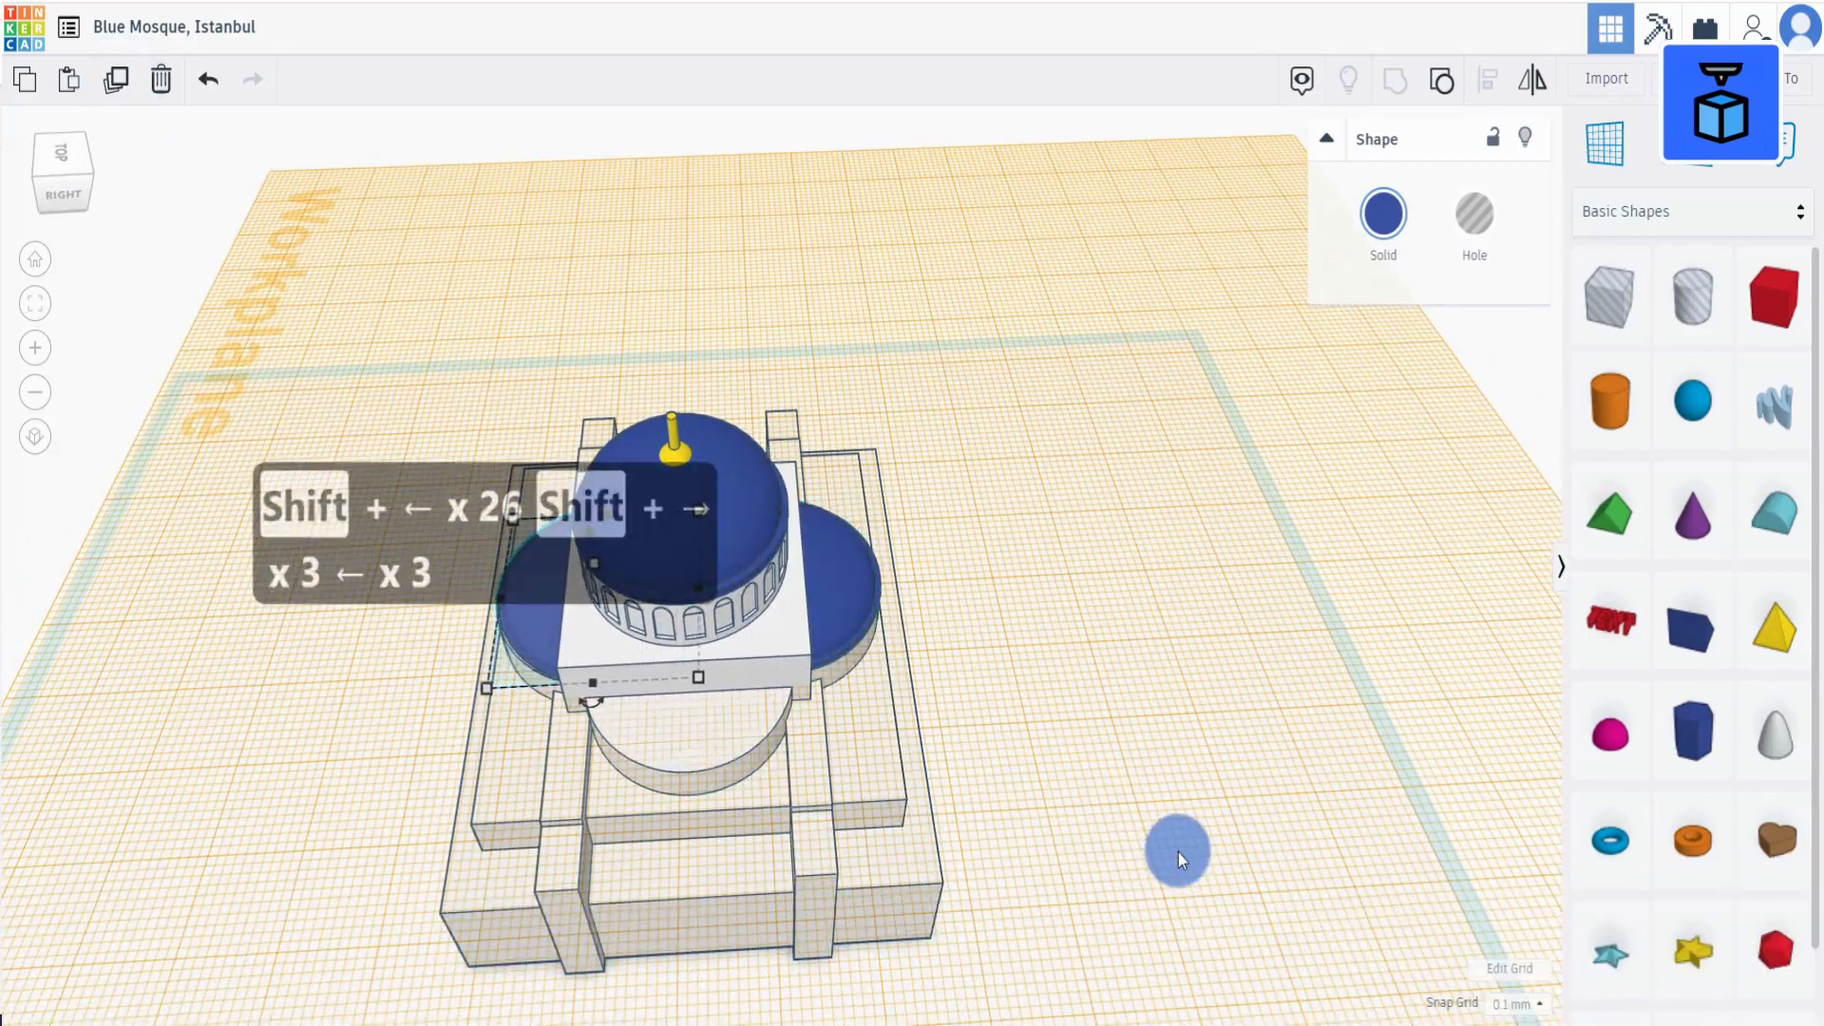
# Duplicate both small domes together and rotate the copies 90° onto the two uncovered white cylinders.
pyautogui.scroll(-2, 1178, 852)
pyautogui.keyDown('shift'); pyautogui.click(835, 589); pyautogui.keyUp('shift')
pyautogui.click(116, 86)
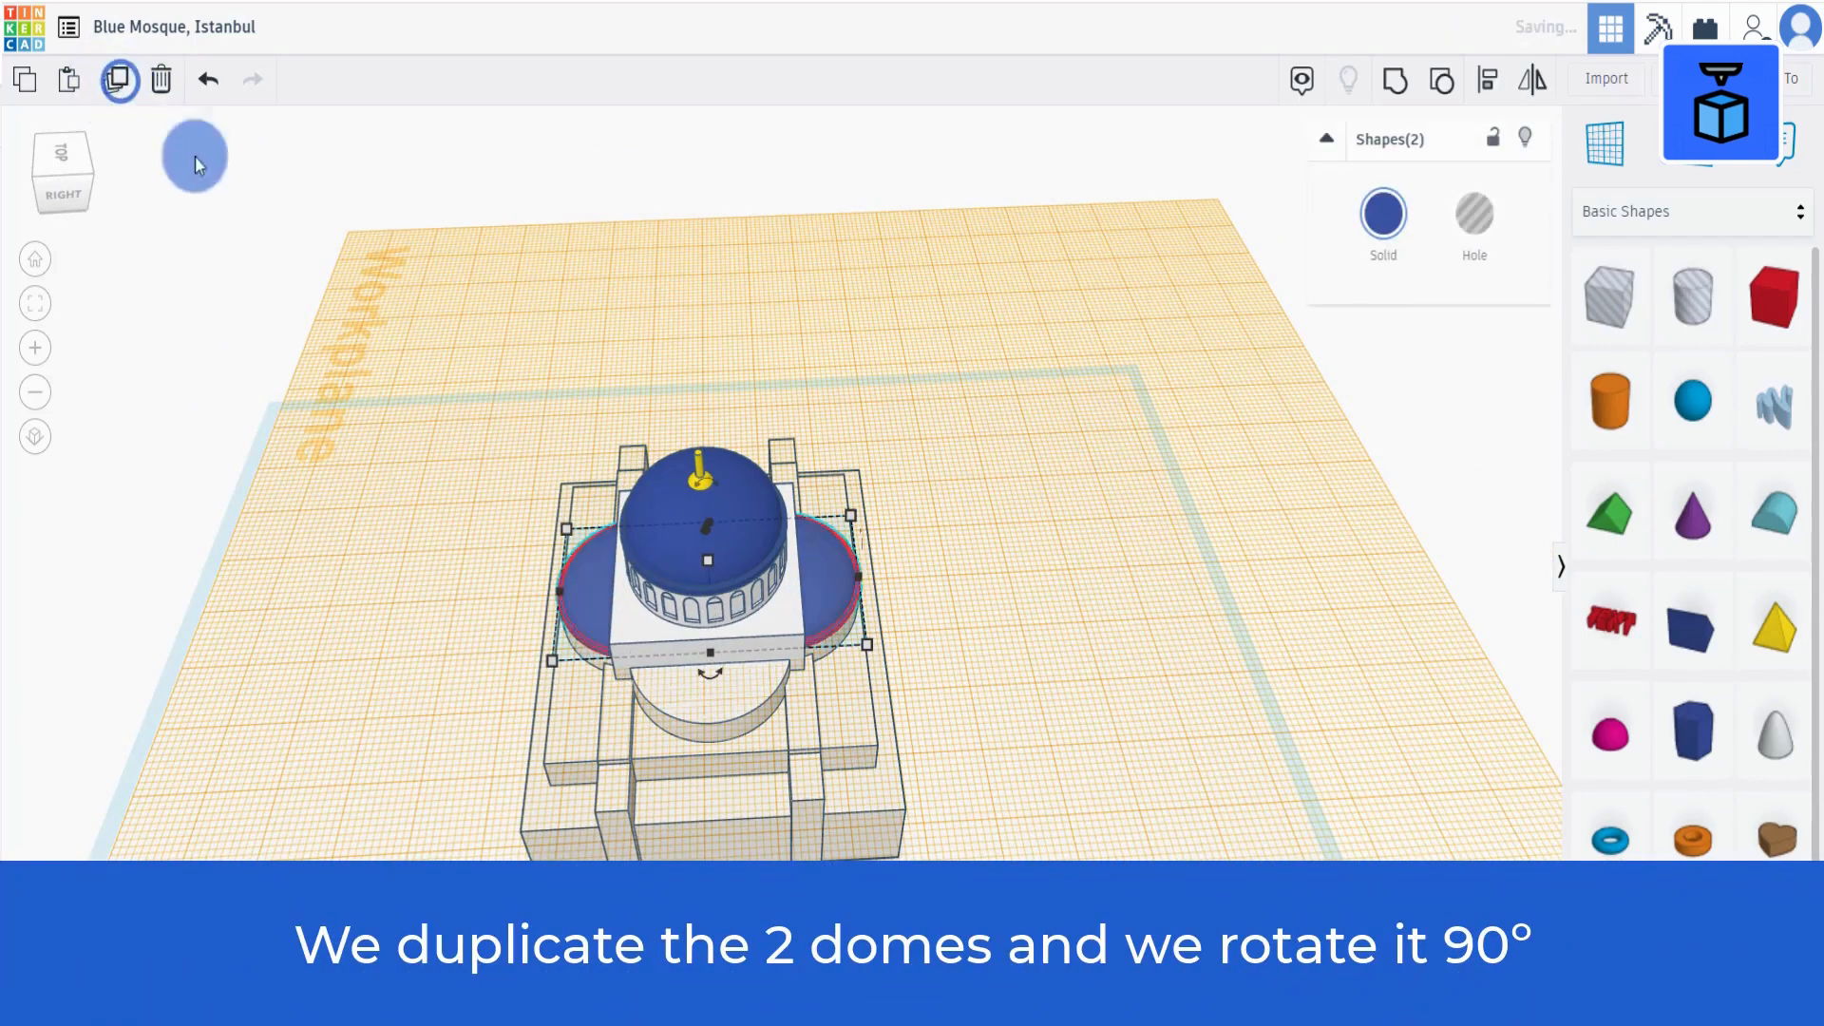
pyautogui.moveTo(715, 676); pyautogui.dragTo(955, 646)
pyautogui.click(969, 748)
pyautogui.moveTo(970, 748); pyautogui.dragTo(982, 650, button='right')
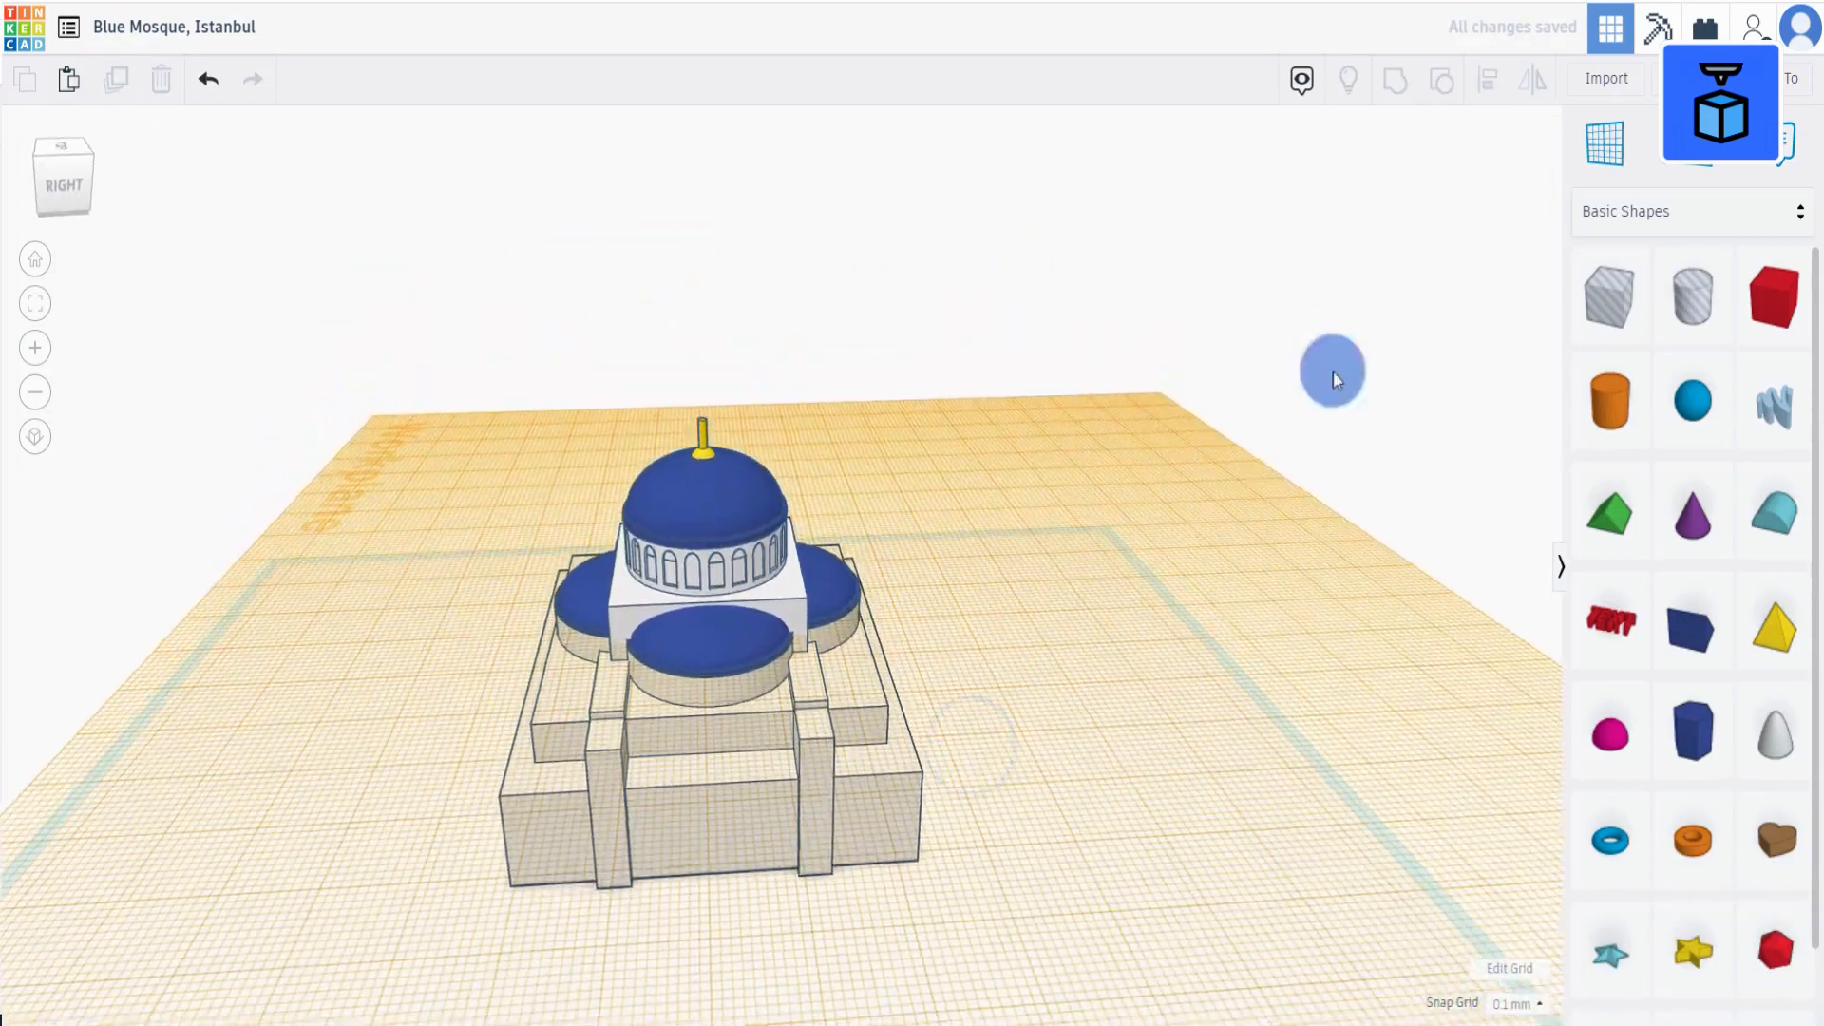
# Reset the workplane to the base and group the four small domes with the main mosque structure.
pyautogui.click(1604, 140)
pyautogui.click(1069, 802)
pyautogui.moveTo(1118, 832); pyautogui.dragTo(1348, 828, button='right')
pyautogui.moveTo(1064, 825); pyautogui.dragTo(549, 875, button='right')
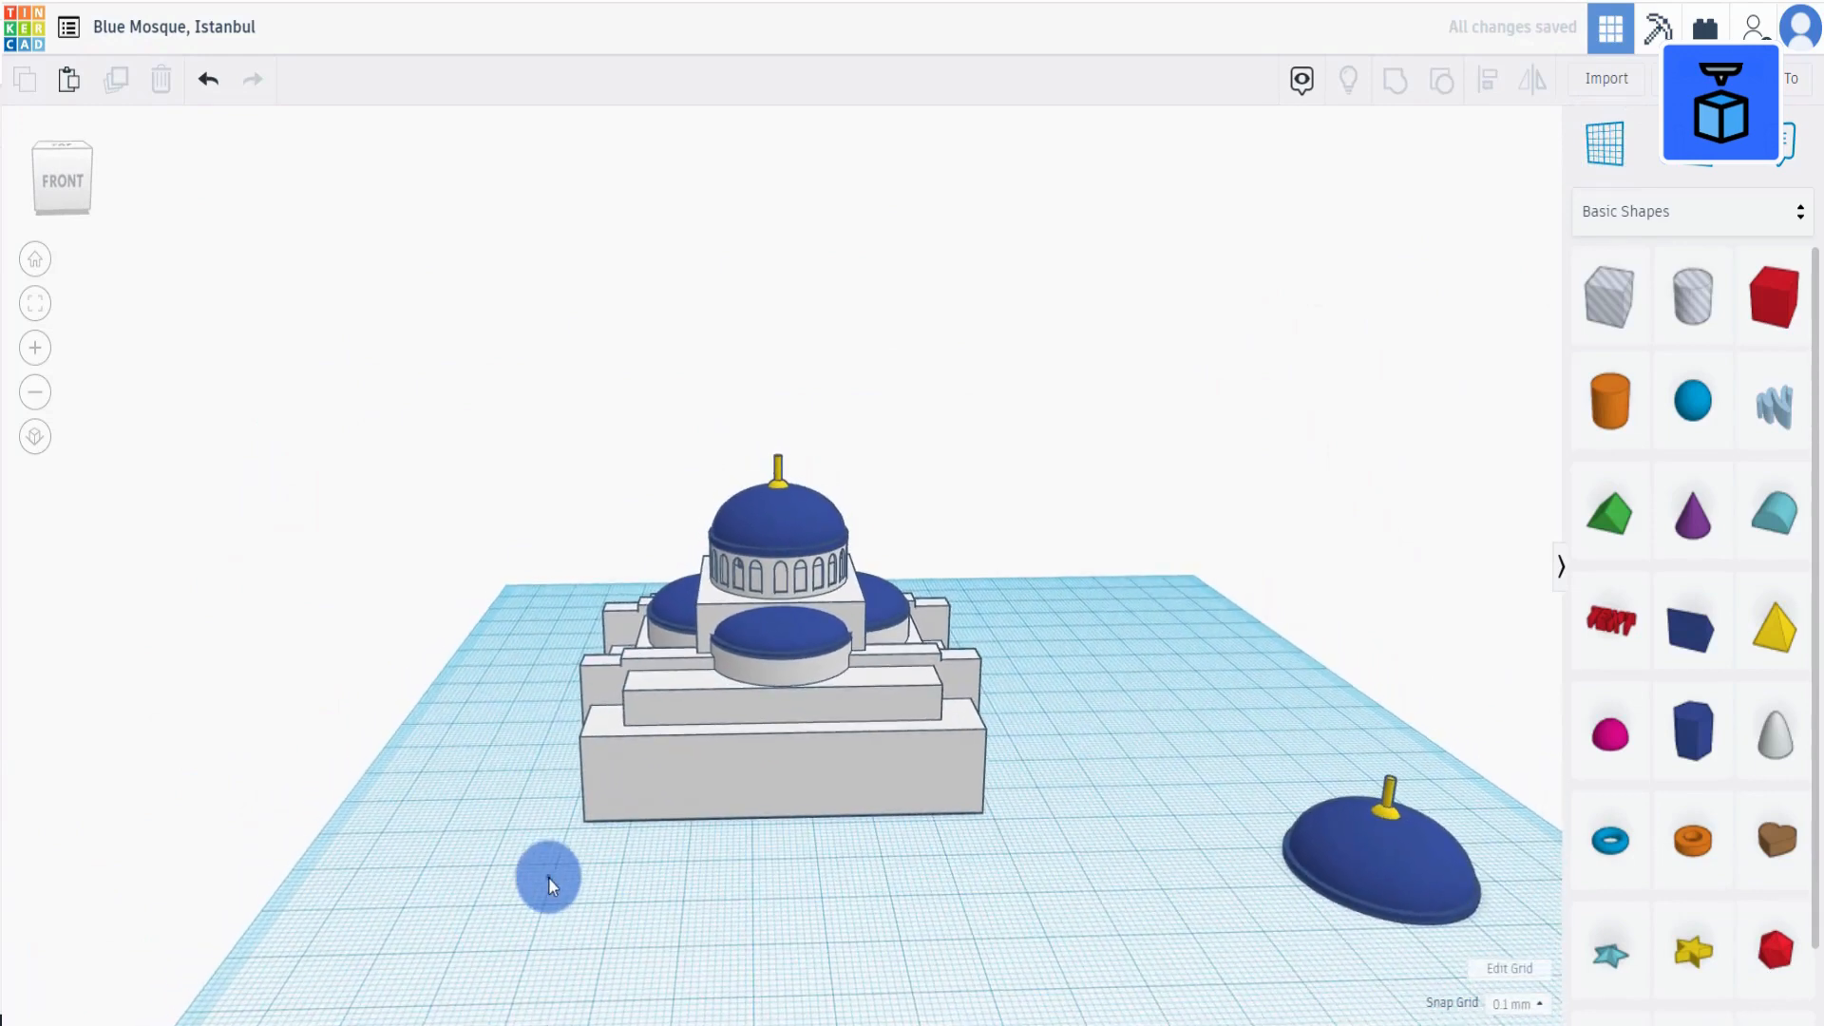
pyautogui.moveTo(971, 460); pyautogui.dragTo(1023, 422)
pyautogui.click(1391, 83)
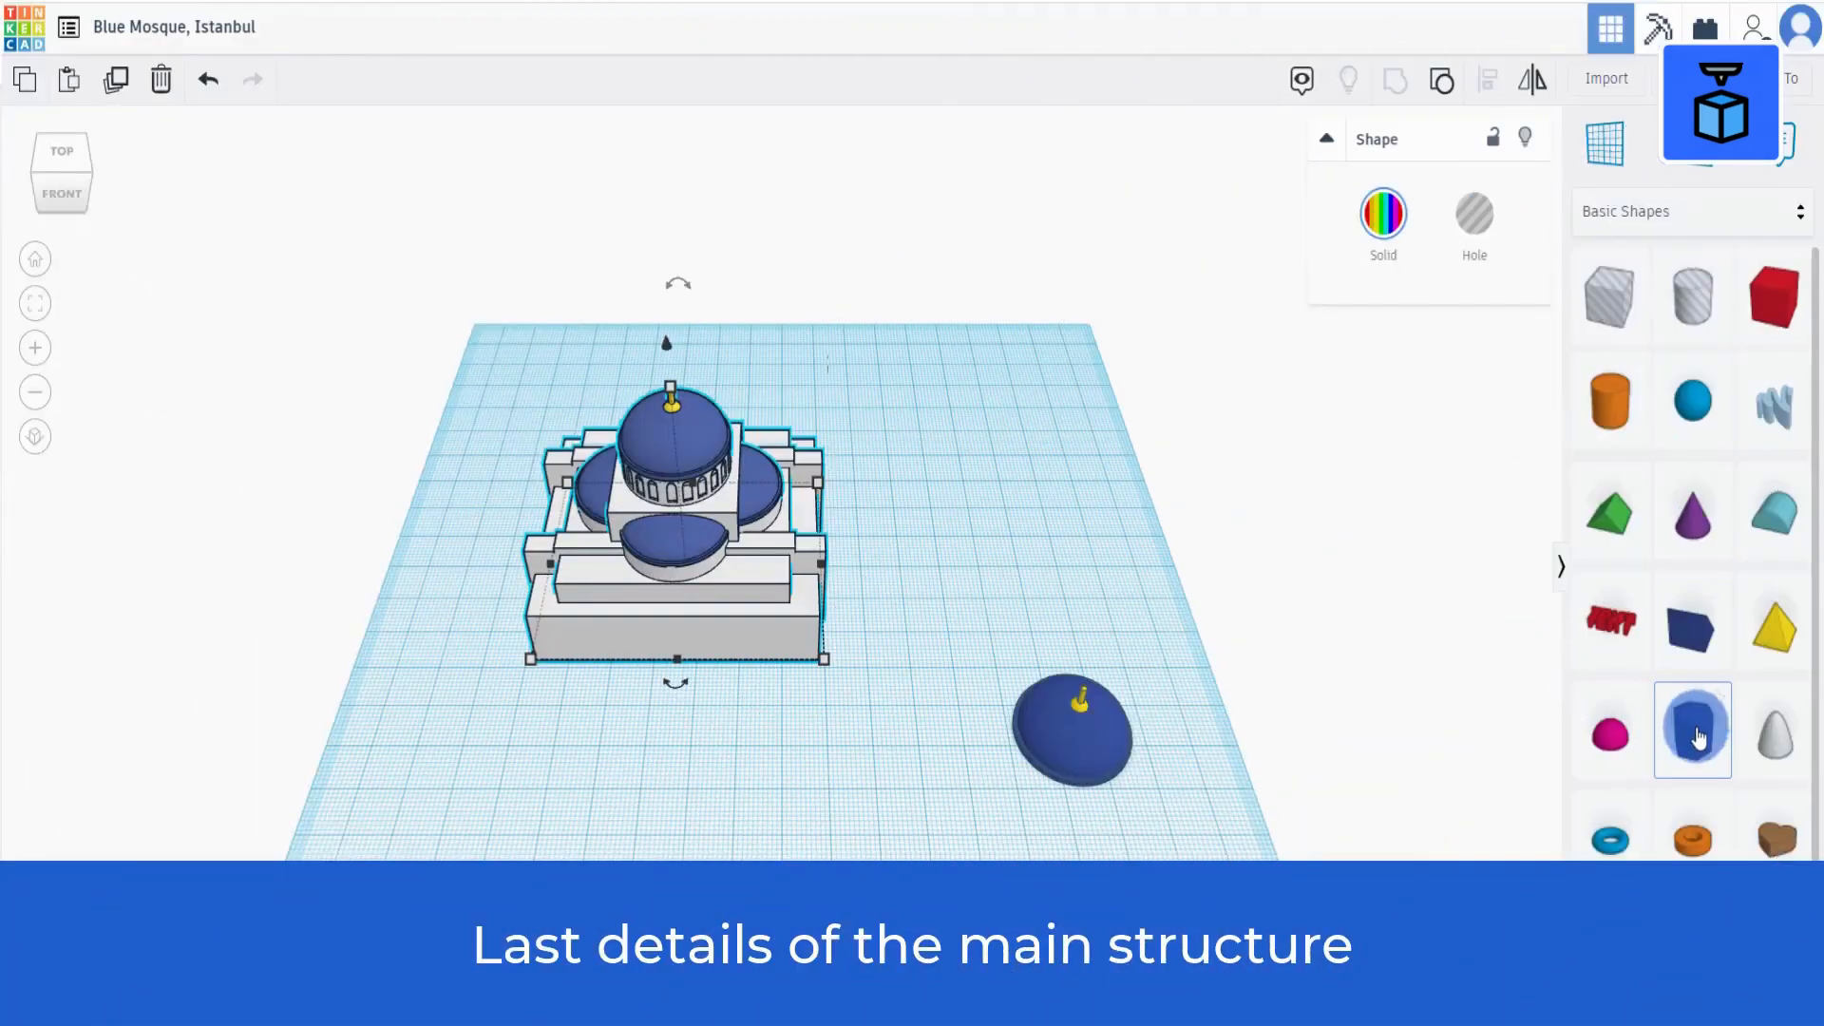
# Add a six-sided polygon beside the mosque and colour it white.
pyautogui.moveTo(1342, 628); pyautogui.dragTo(975, 515)
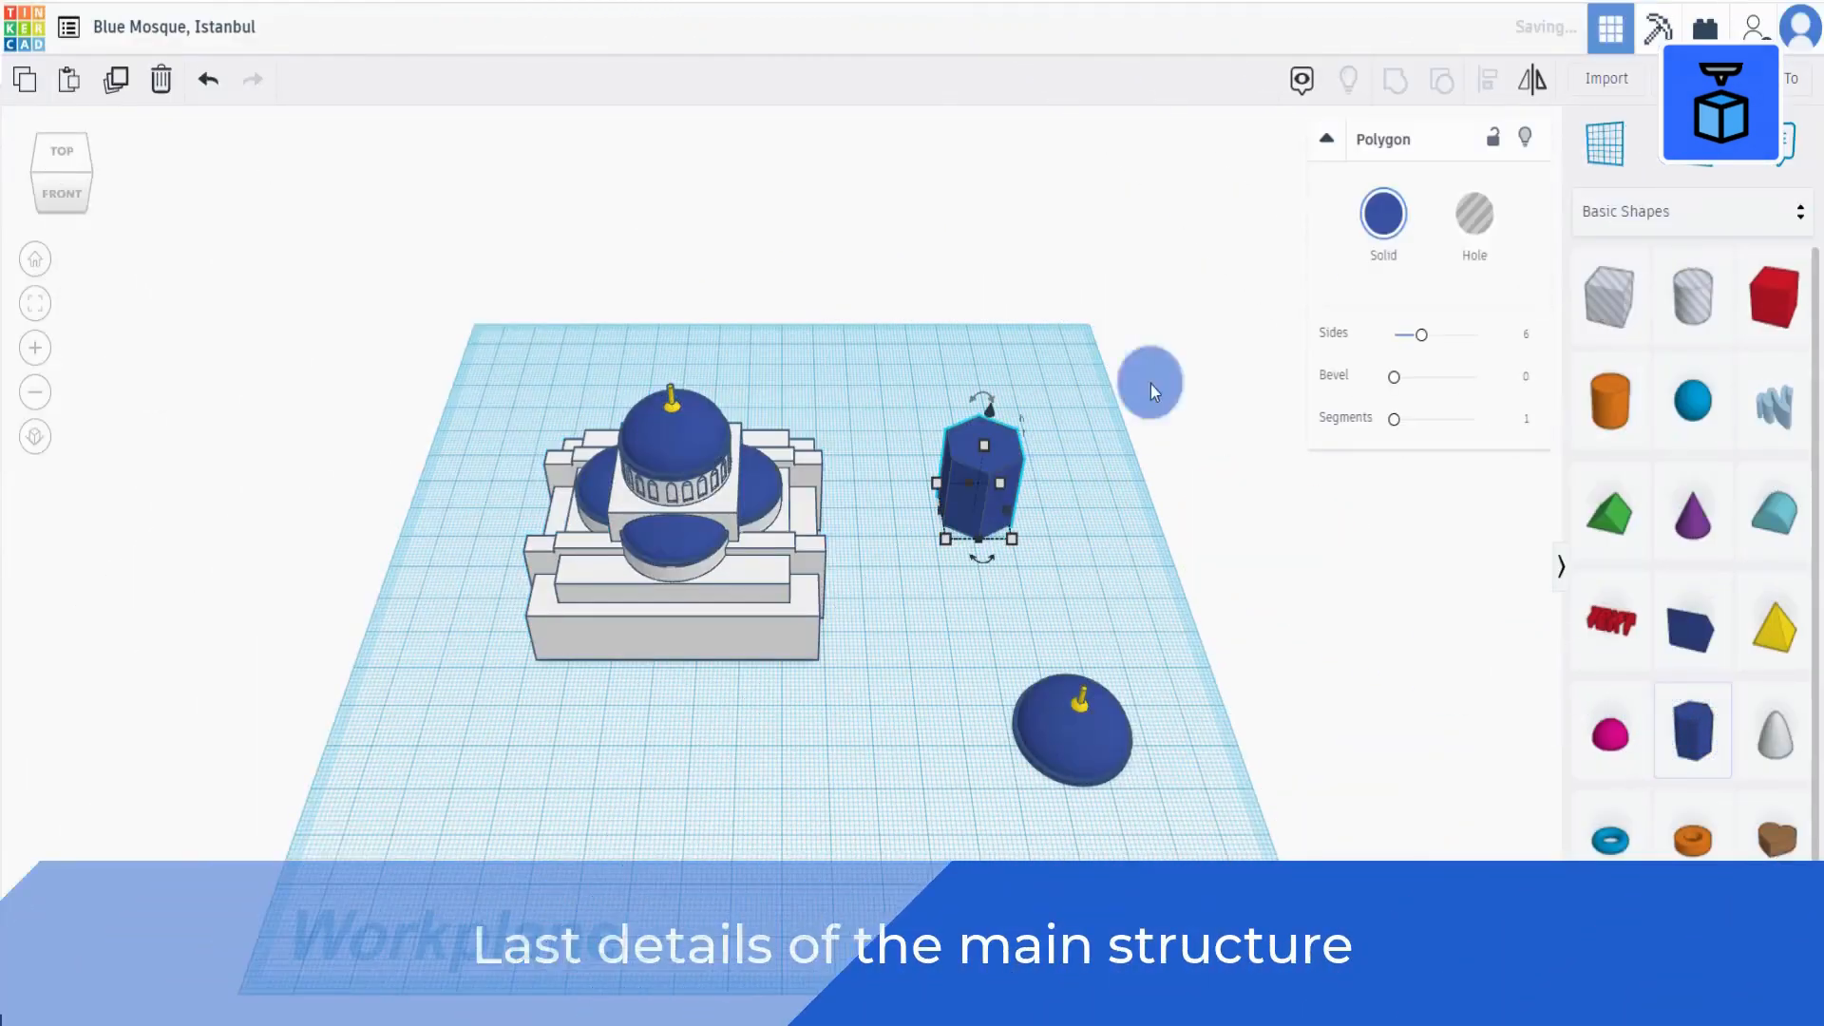
pyautogui.click(1396, 228)
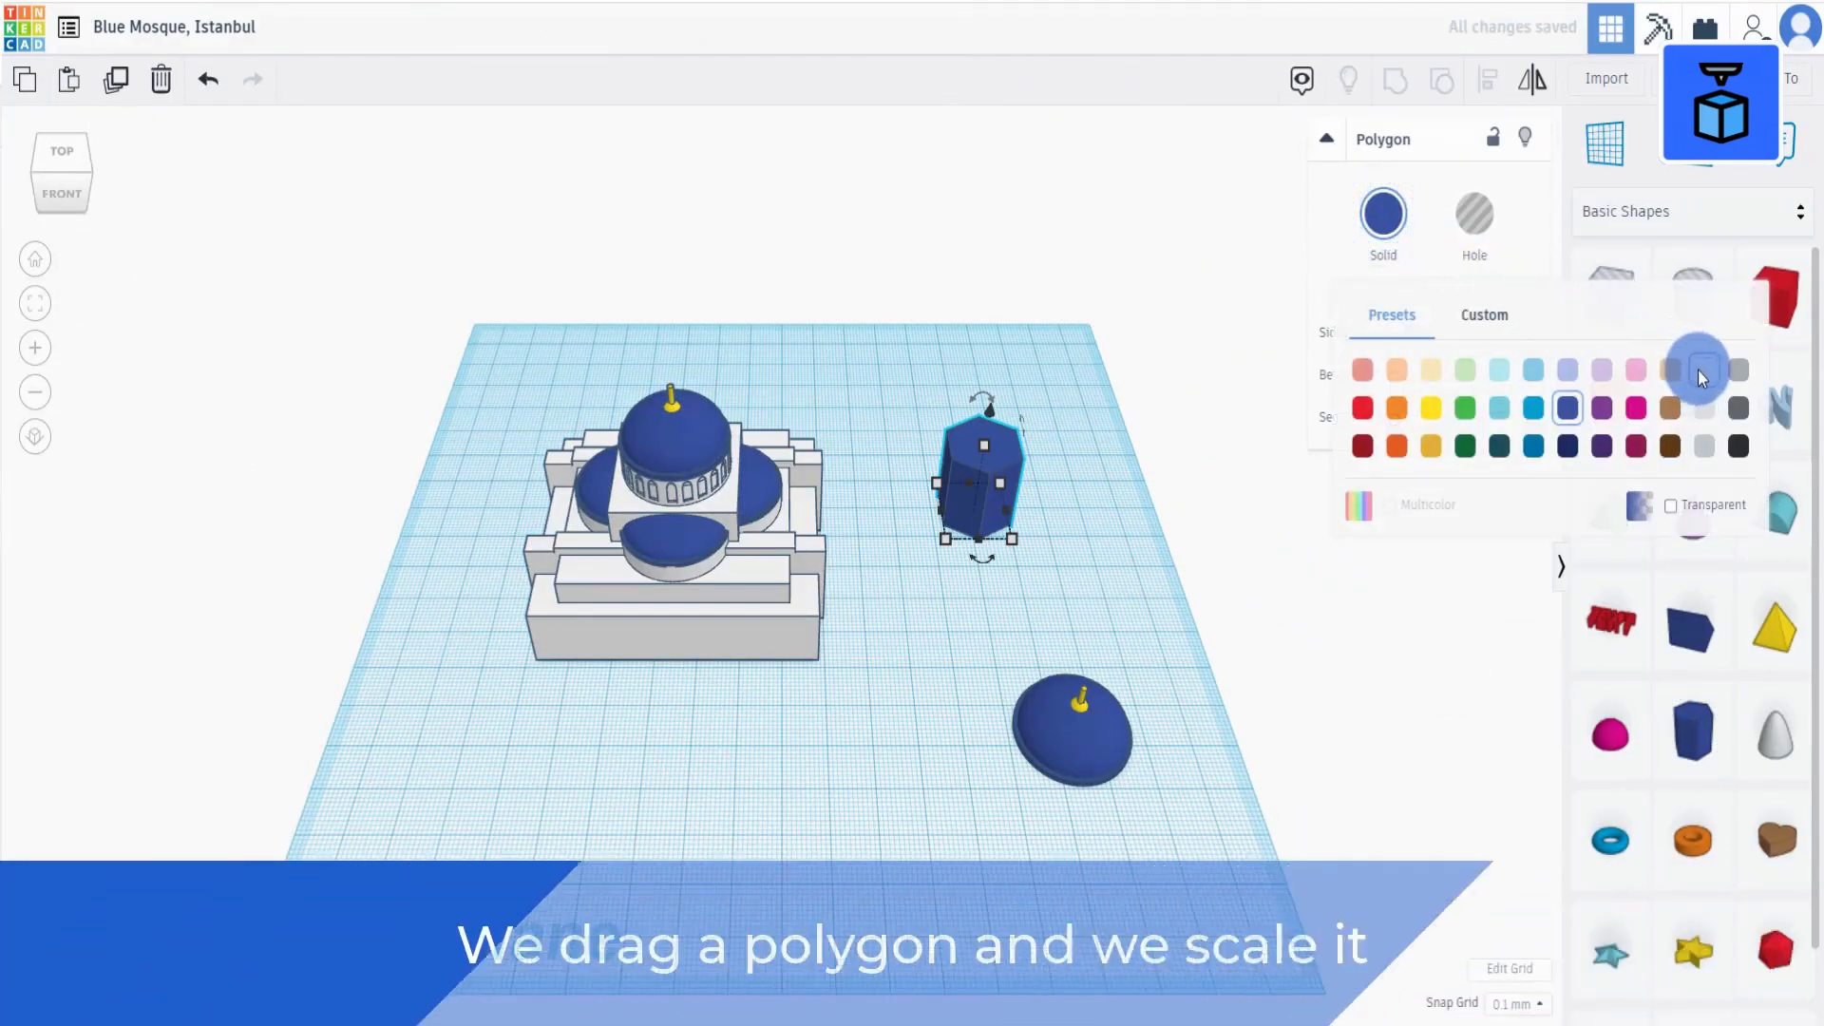
pyautogui.click(1700, 369)
pyautogui.press('f')
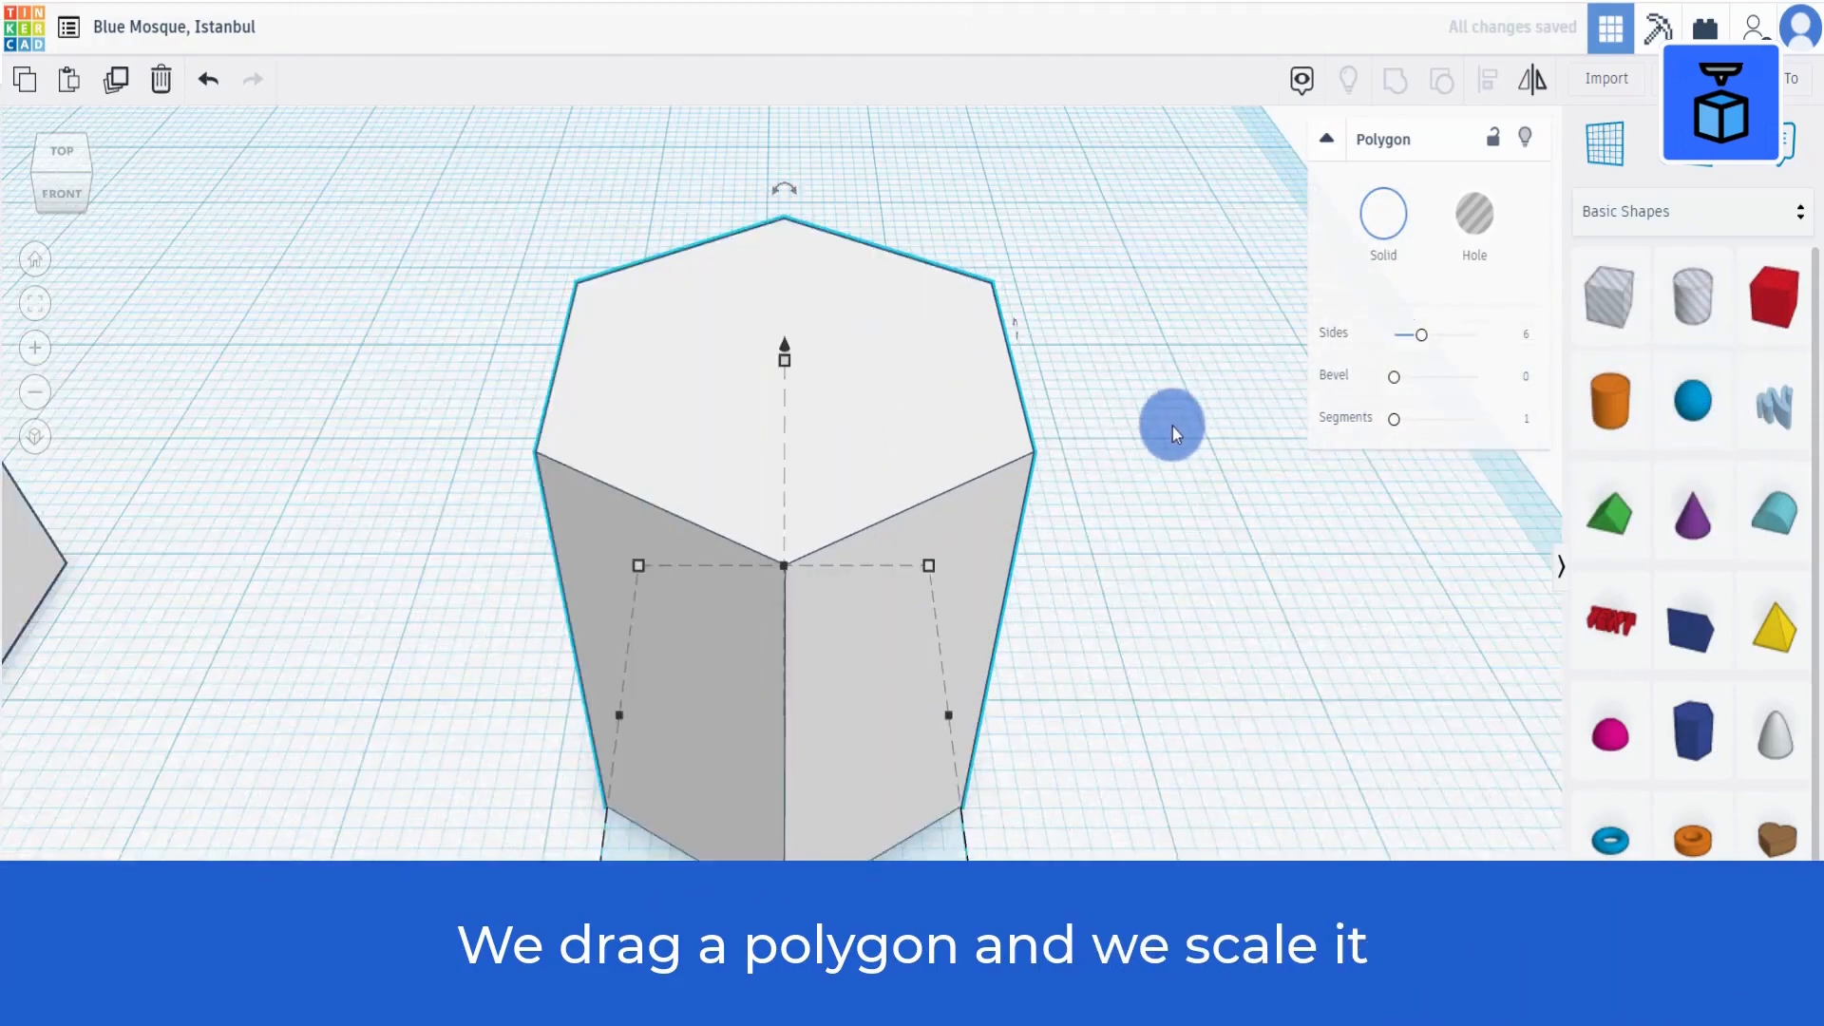
pyautogui.moveTo(1173, 425); pyautogui.dragTo(1170, 338, button='right')
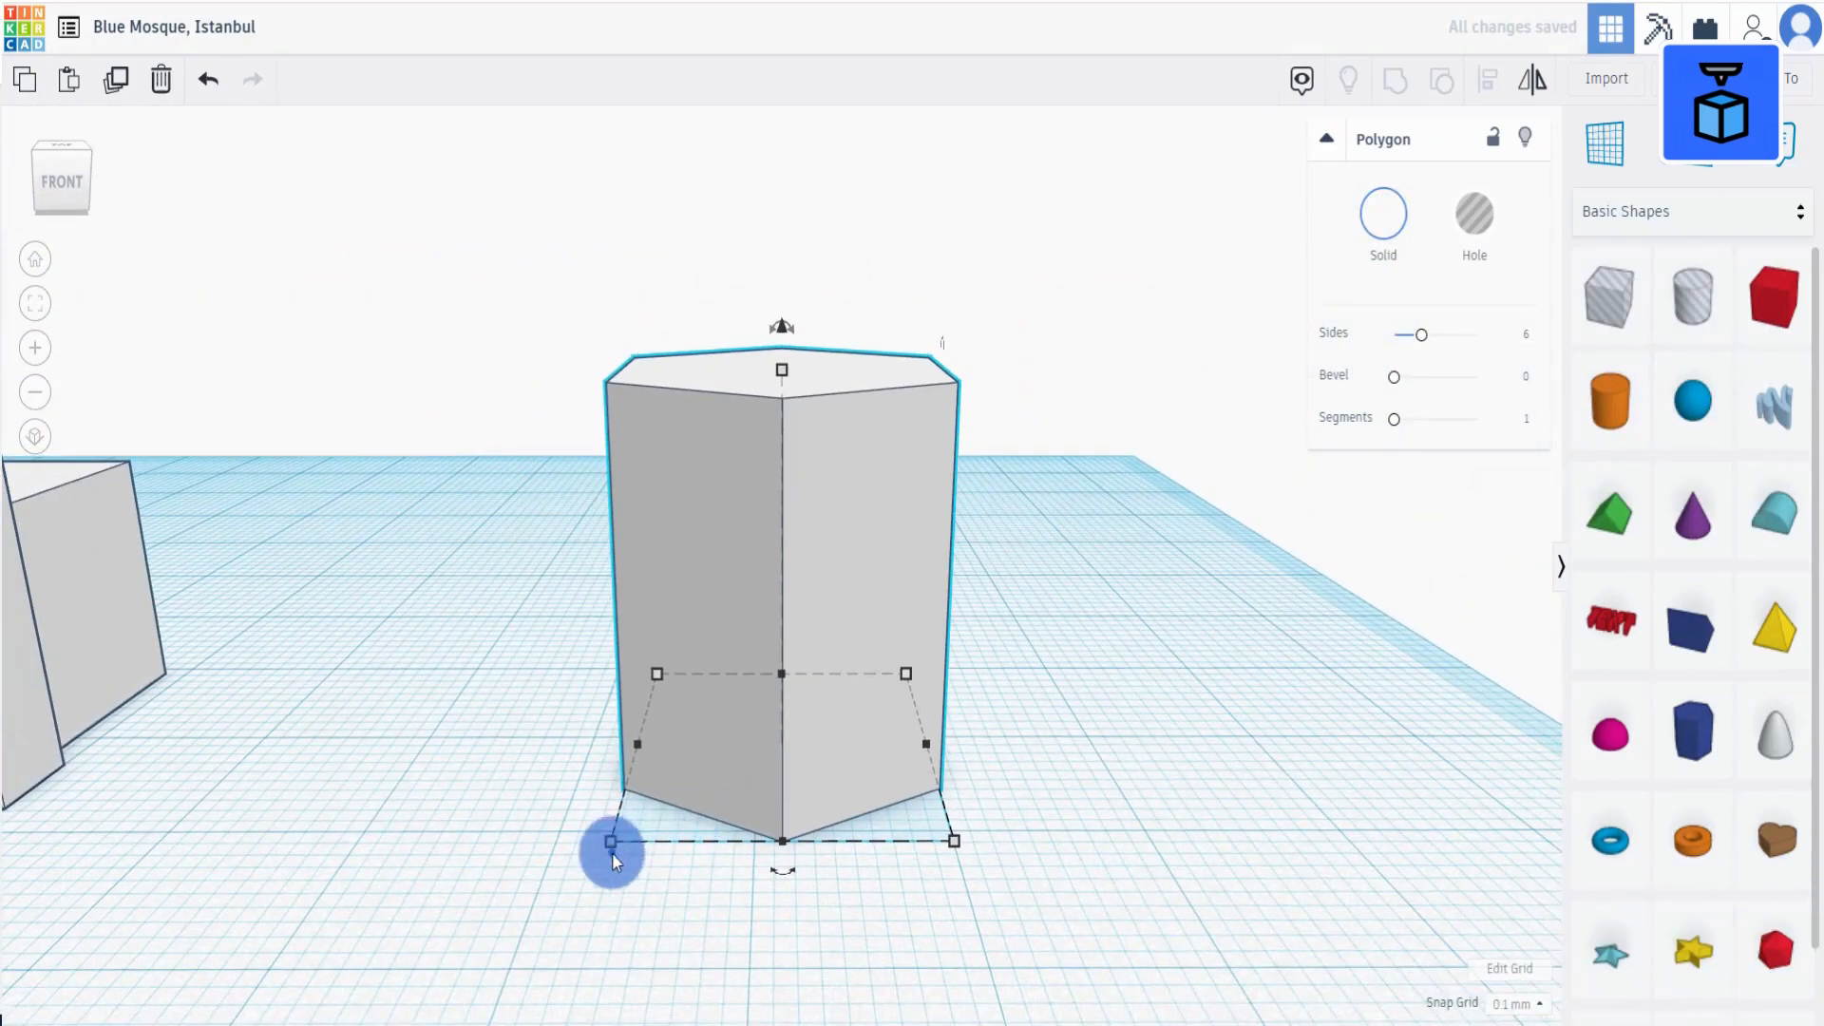
# Set the hexagonal polygon's footprint to 6 mm wide and 7 mm deep.
pyautogui.scroll(-5, 611, 852)
pyautogui.click(736, 653)
pyautogui.click(785, 722)
pyautogui.write('6')
pyautogui.click(875, 730)
pyautogui.click(700, 611)
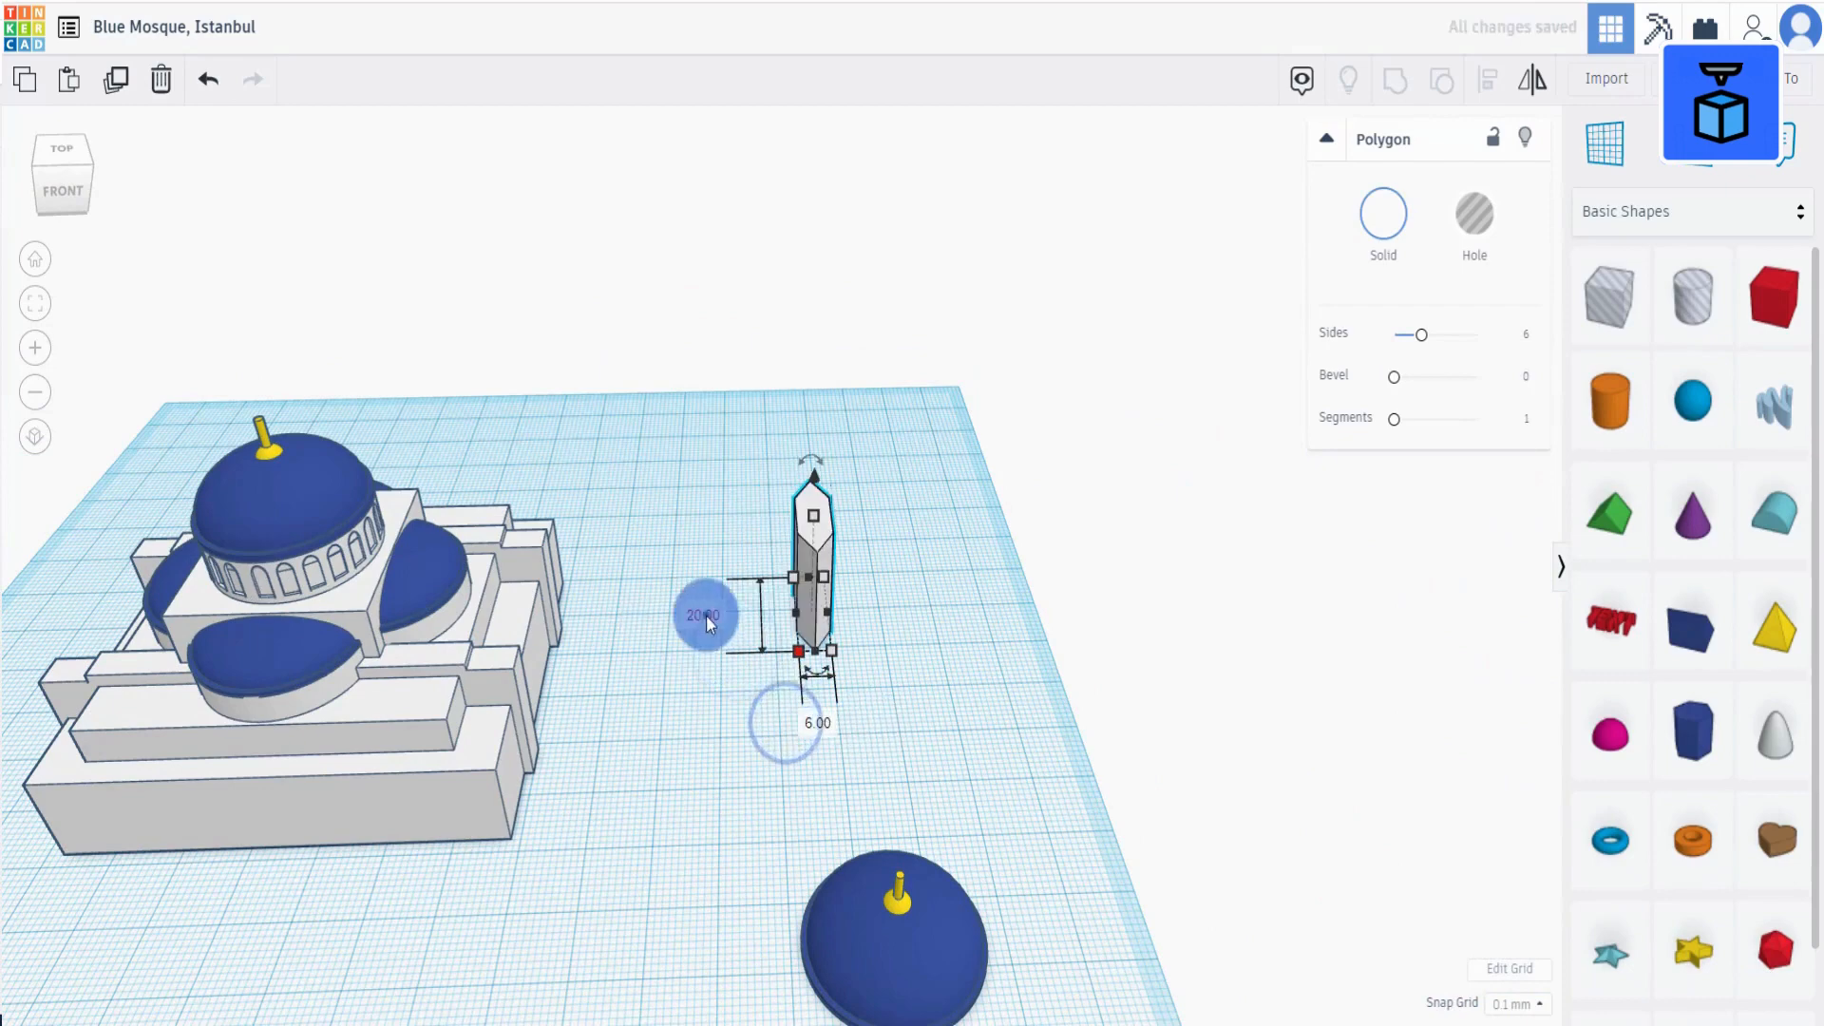
pyautogui.write('7')
pyautogui.click(860, 640)
pyautogui.click(904, 680)
# Duplicate the loose dome and drop the copy onto a workplane set on the polygon column's top face.
pyautogui.click(874, 885)
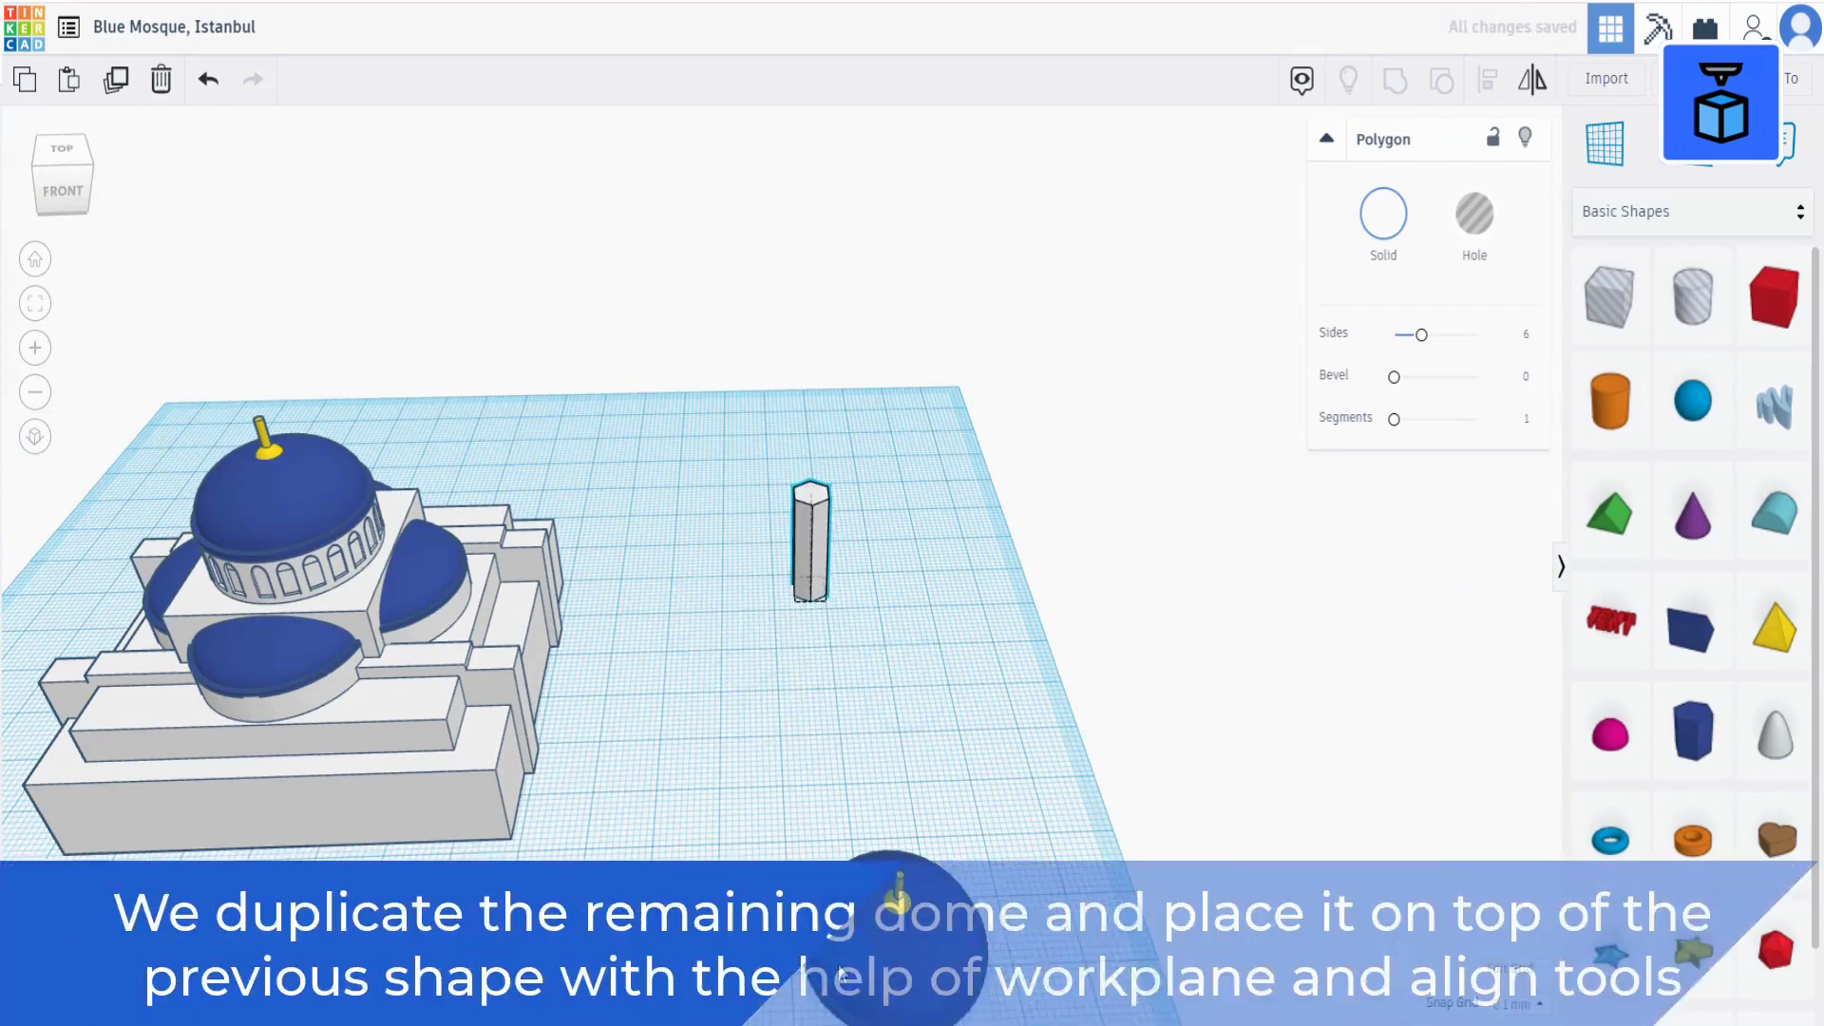
pyautogui.click(118, 82)
pyautogui.moveTo(1000, 406); pyautogui.dragTo(812, 496)
pyautogui.press('d')
# Scale the dome copy proportionally to about 10.6 mm wide and centre-align it with the polygon column.
pyautogui.click(878, 669)
pyautogui.keyDown('shift'); pyautogui.moveTo(1038, 575); pyautogui.dragTo(984, 545); pyautogui.keyUp('shift')
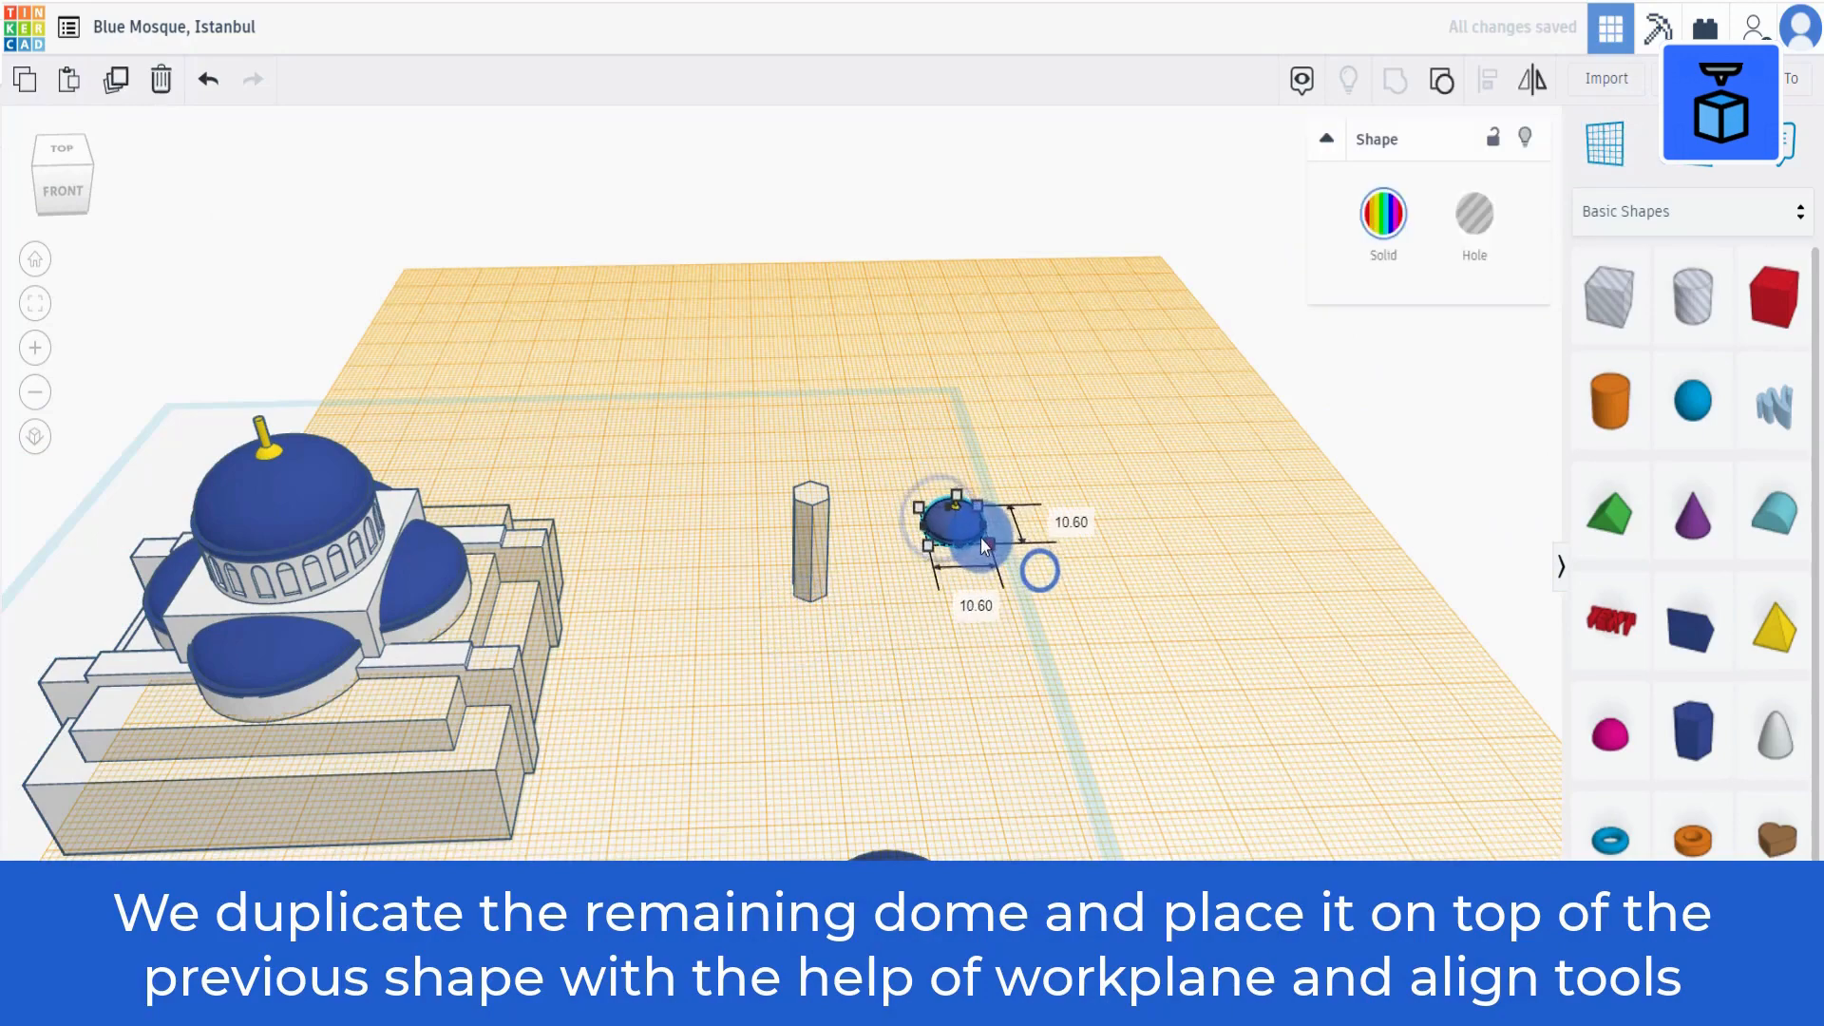
pyautogui.click(893, 557)
pyautogui.click(838, 514)
# Reset the workplane to the ground and shrink the small dome slightly about its centre to fit the column.
pyautogui.click(1613, 138)
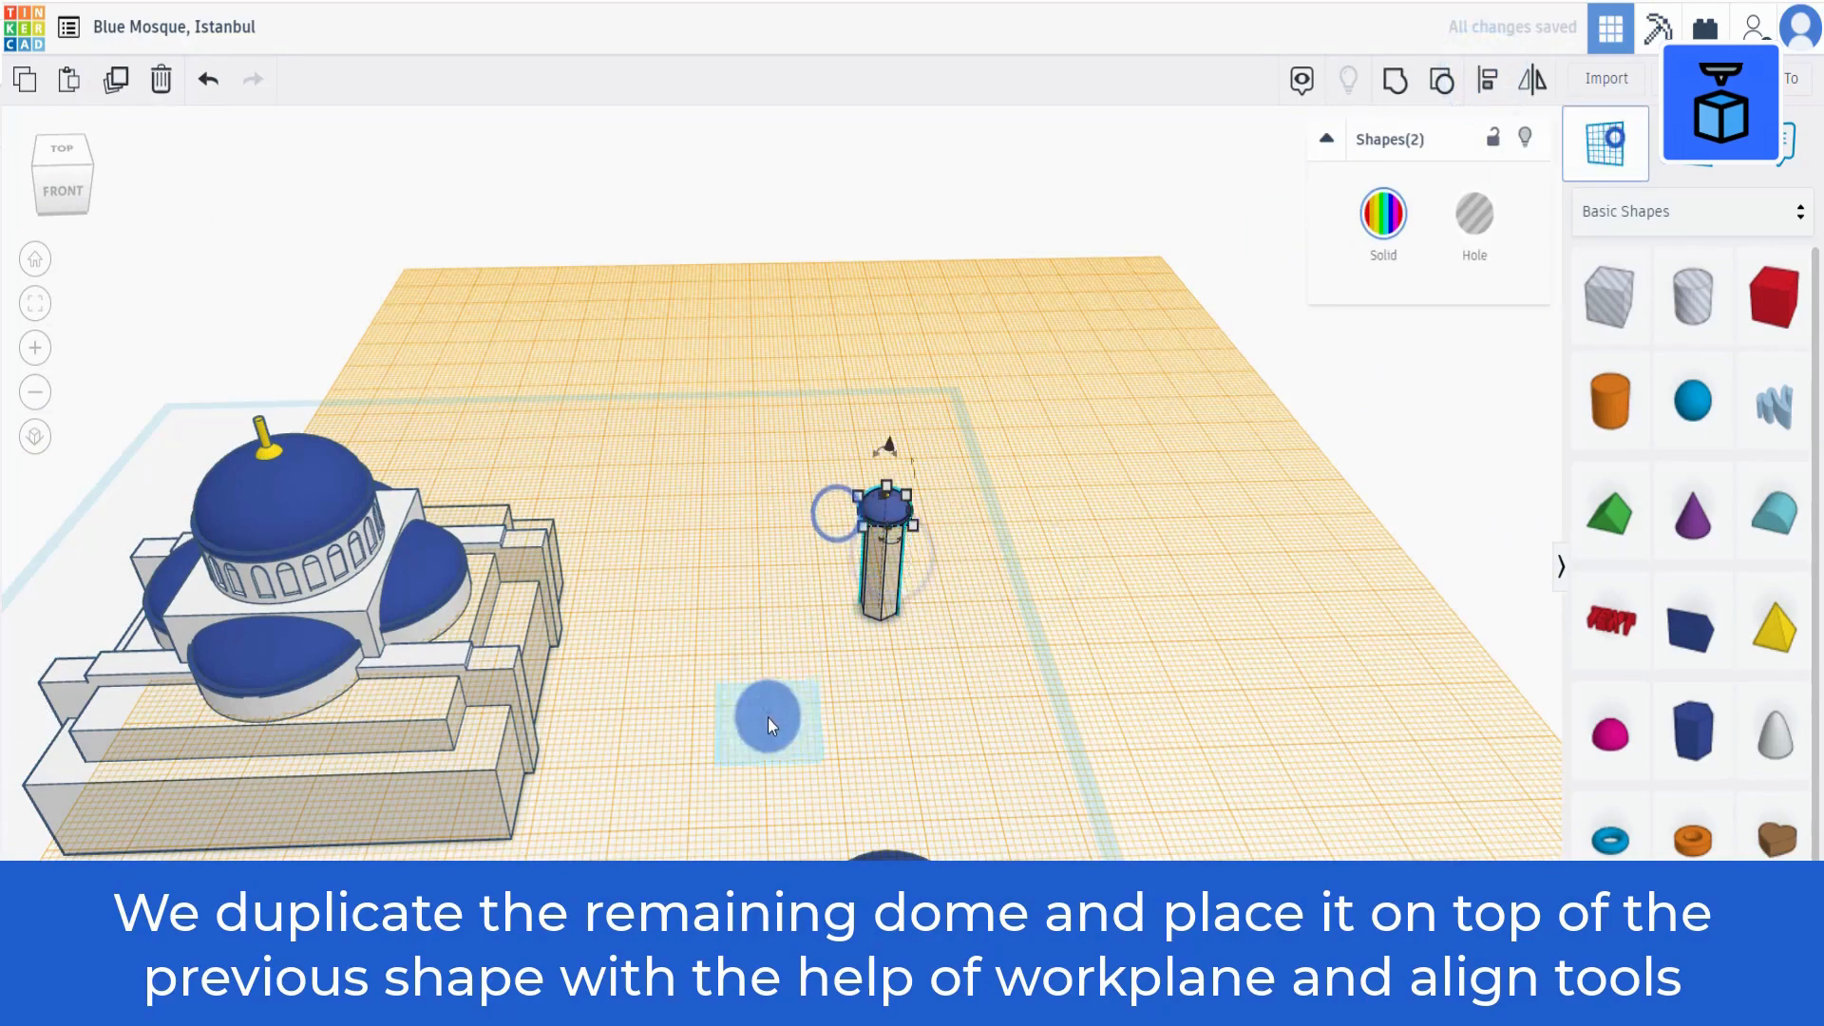
pyautogui.click(769, 718)
pyautogui.press('f')
pyautogui.moveTo(913, 496); pyautogui.dragTo(864, 591, button='right')
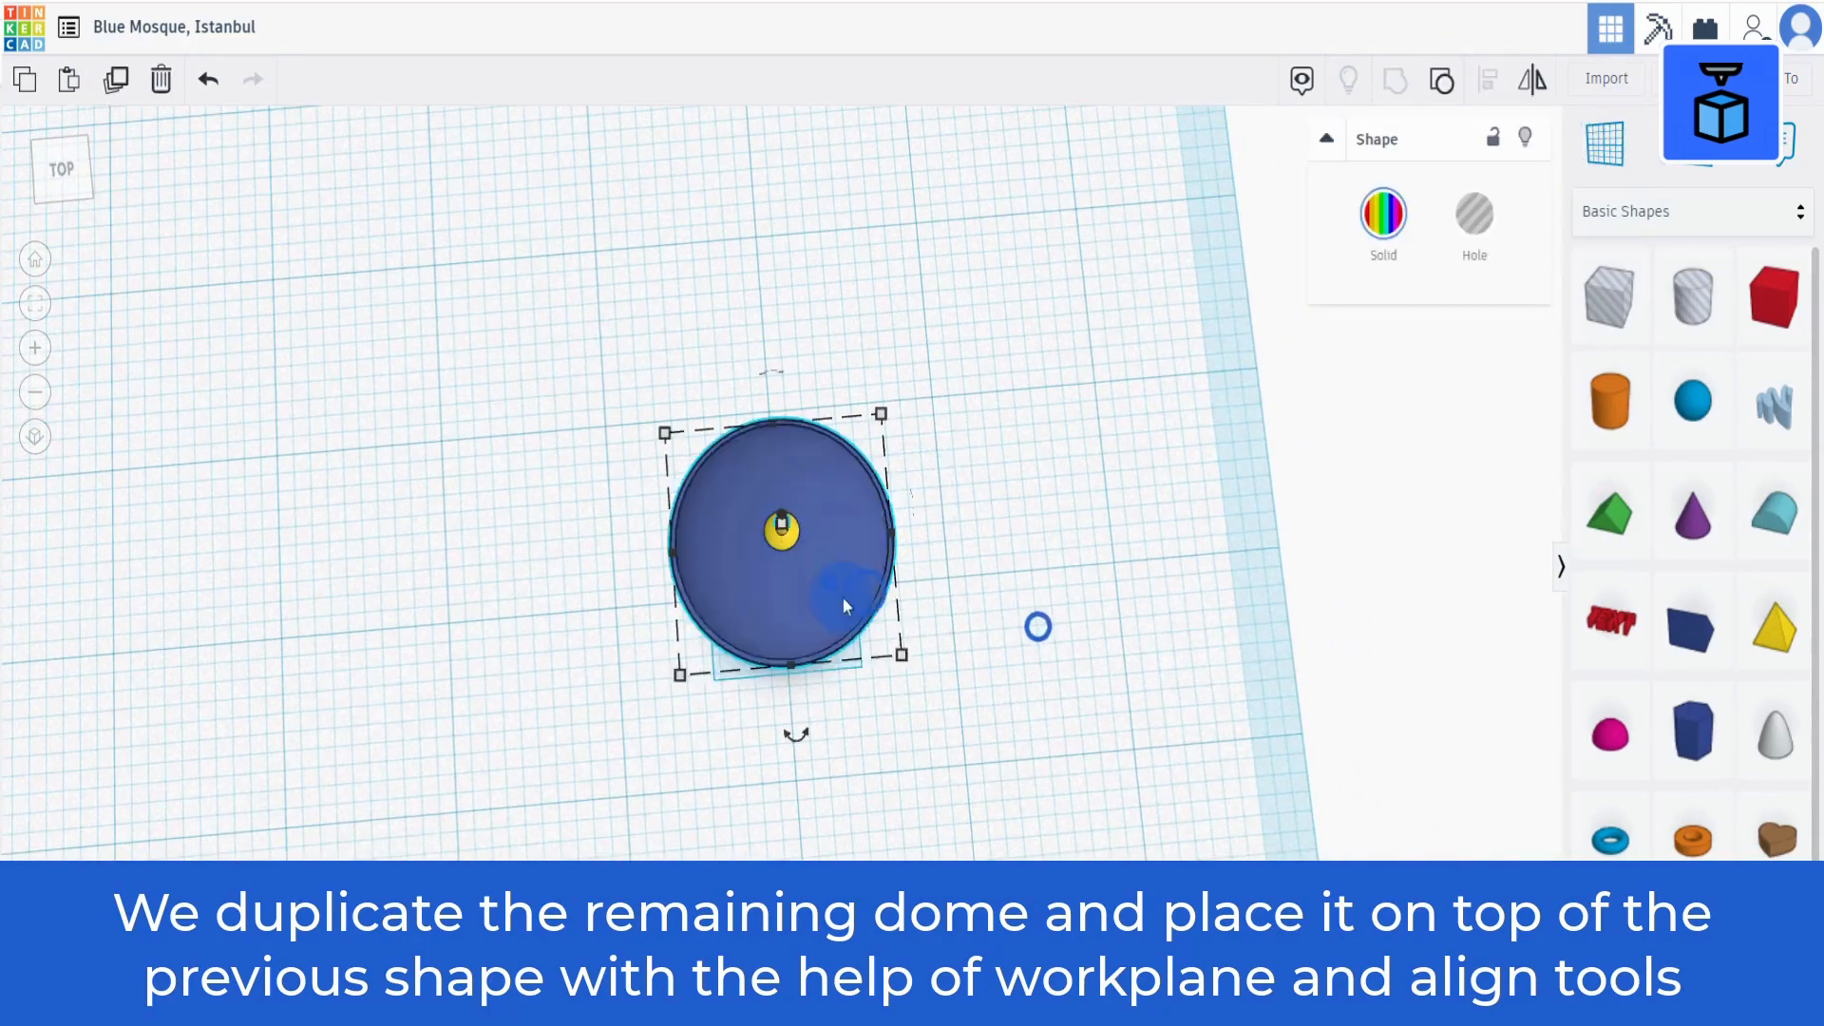
pyautogui.keyDown('alt'); pyautogui.keyDown('shift'); pyautogui.moveTo(900, 655); pyautogui.dragTo(869, 635); pyautogui.keyUp('shift'); pyautogui.keyUp('alt')
pyautogui.moveTo(869, 635); pyautogui.dragTo(965, 480, button='right')
pyautogui.scroll(-5, 965, 492)
pyautogui.click(964, 502)
# Group the polygon column and its small dome into a single turret.
pyautogui.moveTo(856, 619); pyautogui.dragTo(801, 650, button='right')
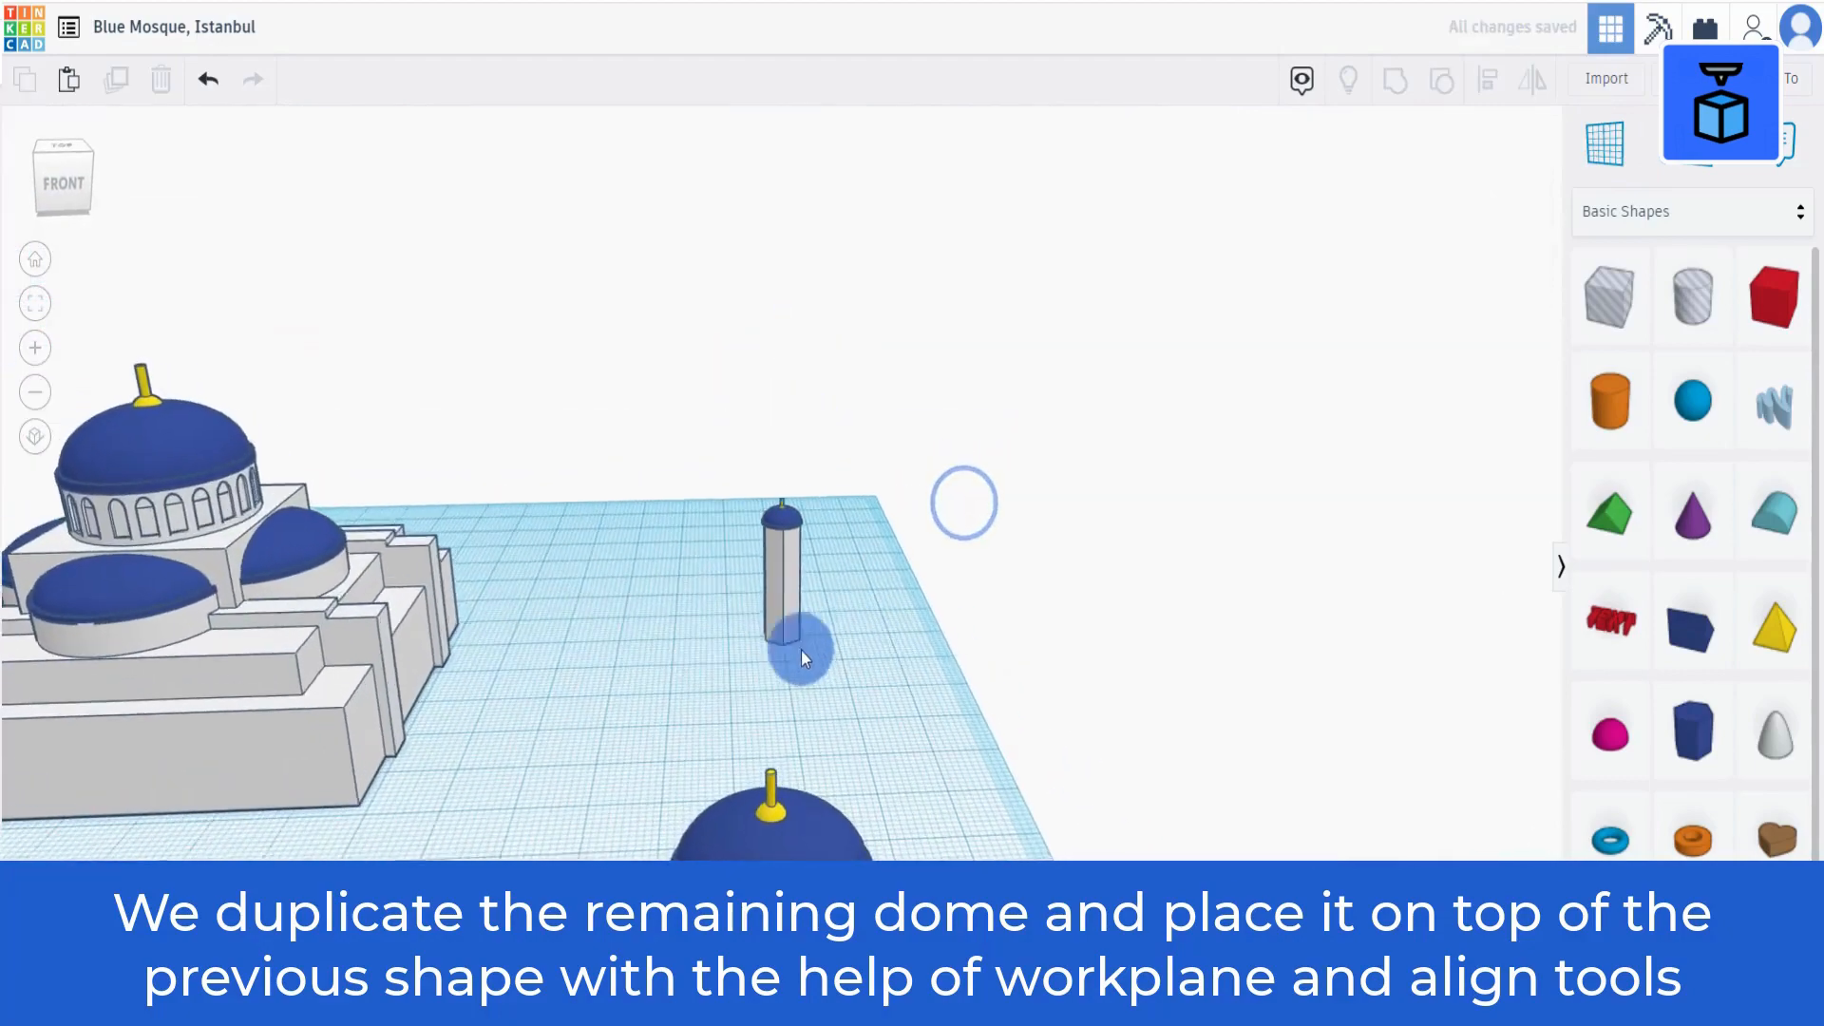
pyautogui.scroll(2, 801, 649)
pyautogui.moveTo(680, 684); pyautogui.dragTo(887, 433)
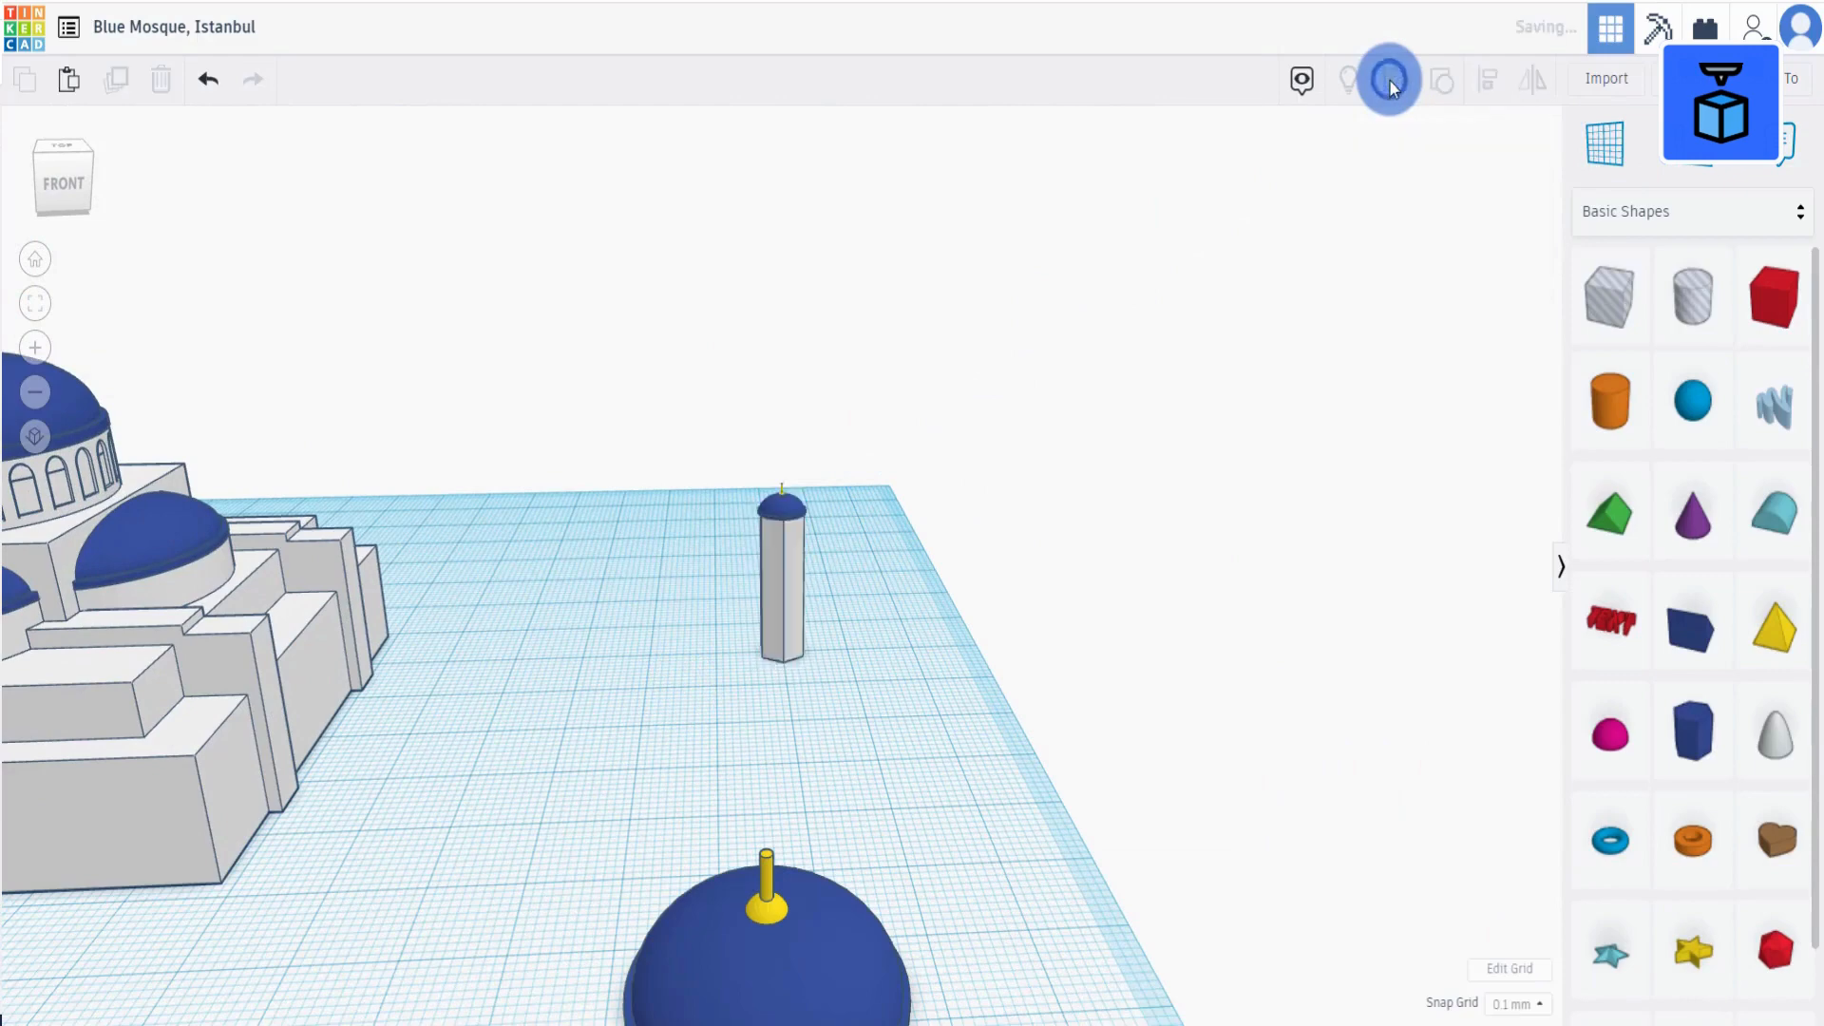
pyautogui.scroll(-5, 1389, 88)
pyautogui.scroll(4, 1279, 264)
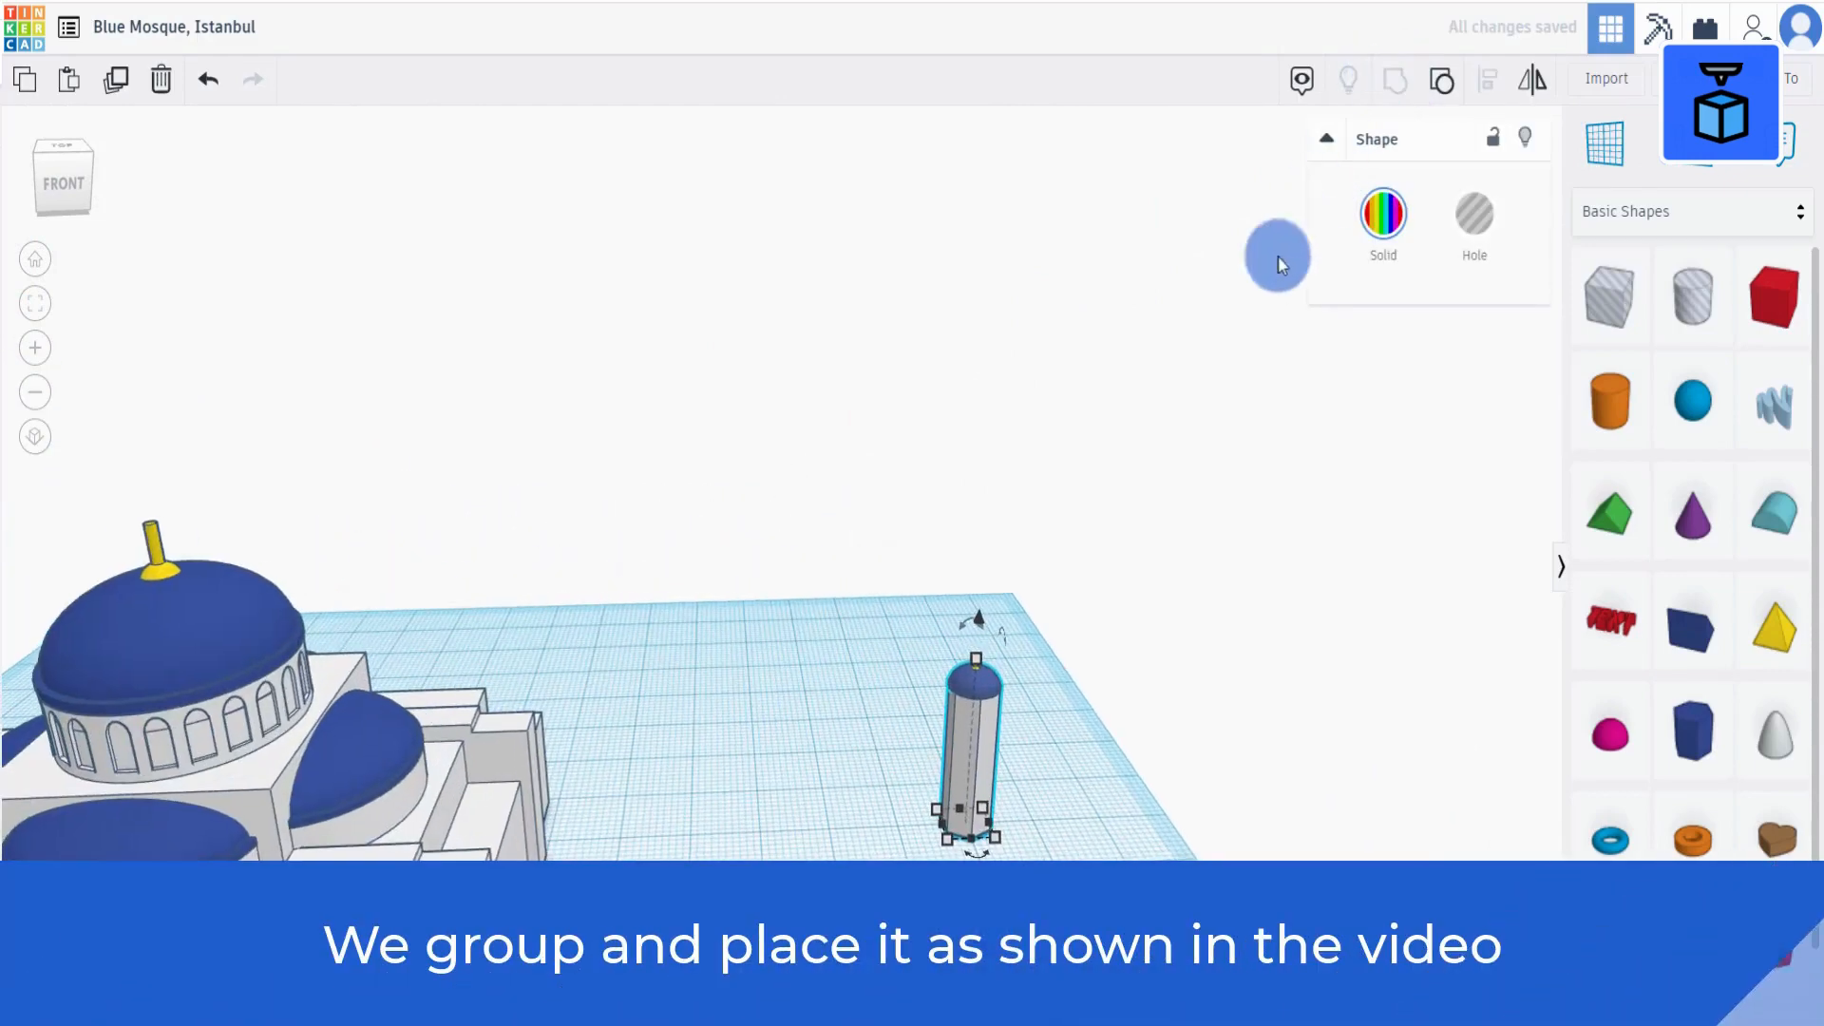
# Move the turret onto the mosque at the front half-dome's right end and raise it above the roof tier.
pyautogui.moveTo(975, 734); pyautogui.dragTo(361, 848)
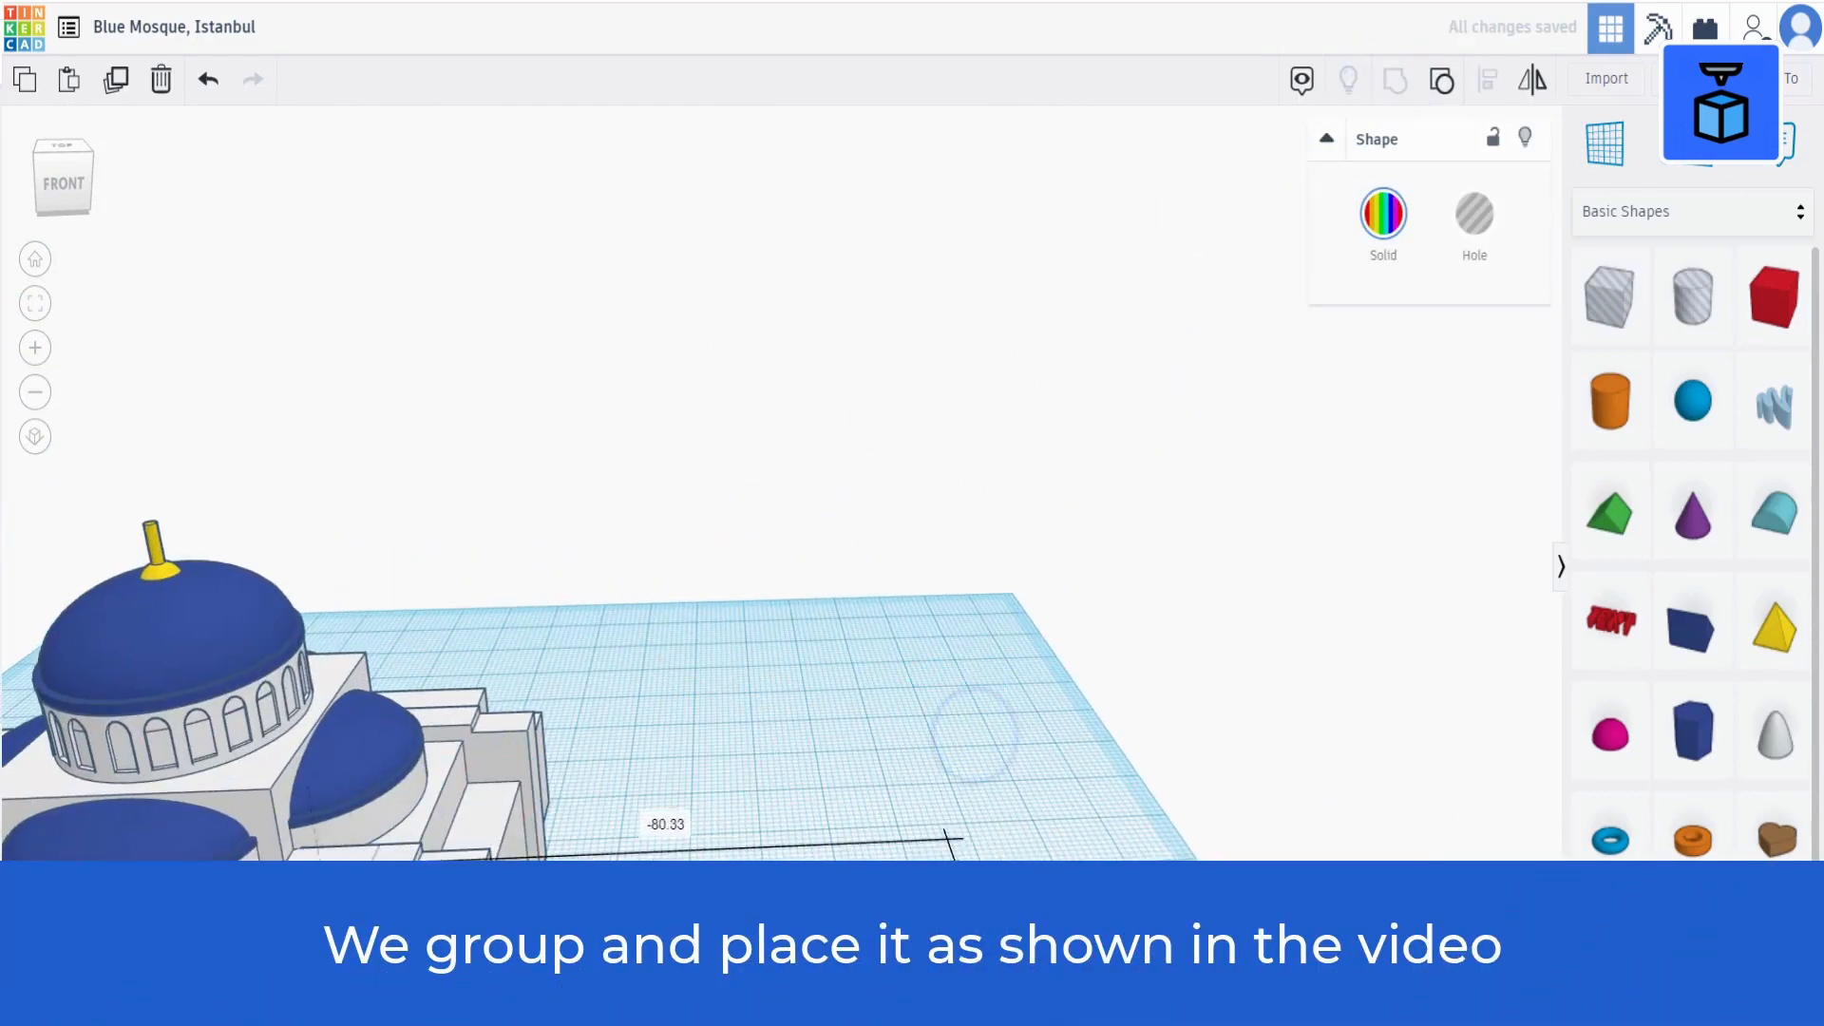
pyautogui.moveTo(277, 967); pyautogui.dragTo(311, 965)
pyautogui.moveTo(916, 840); pyautogui.dragTo(1220, 653, button='middle')
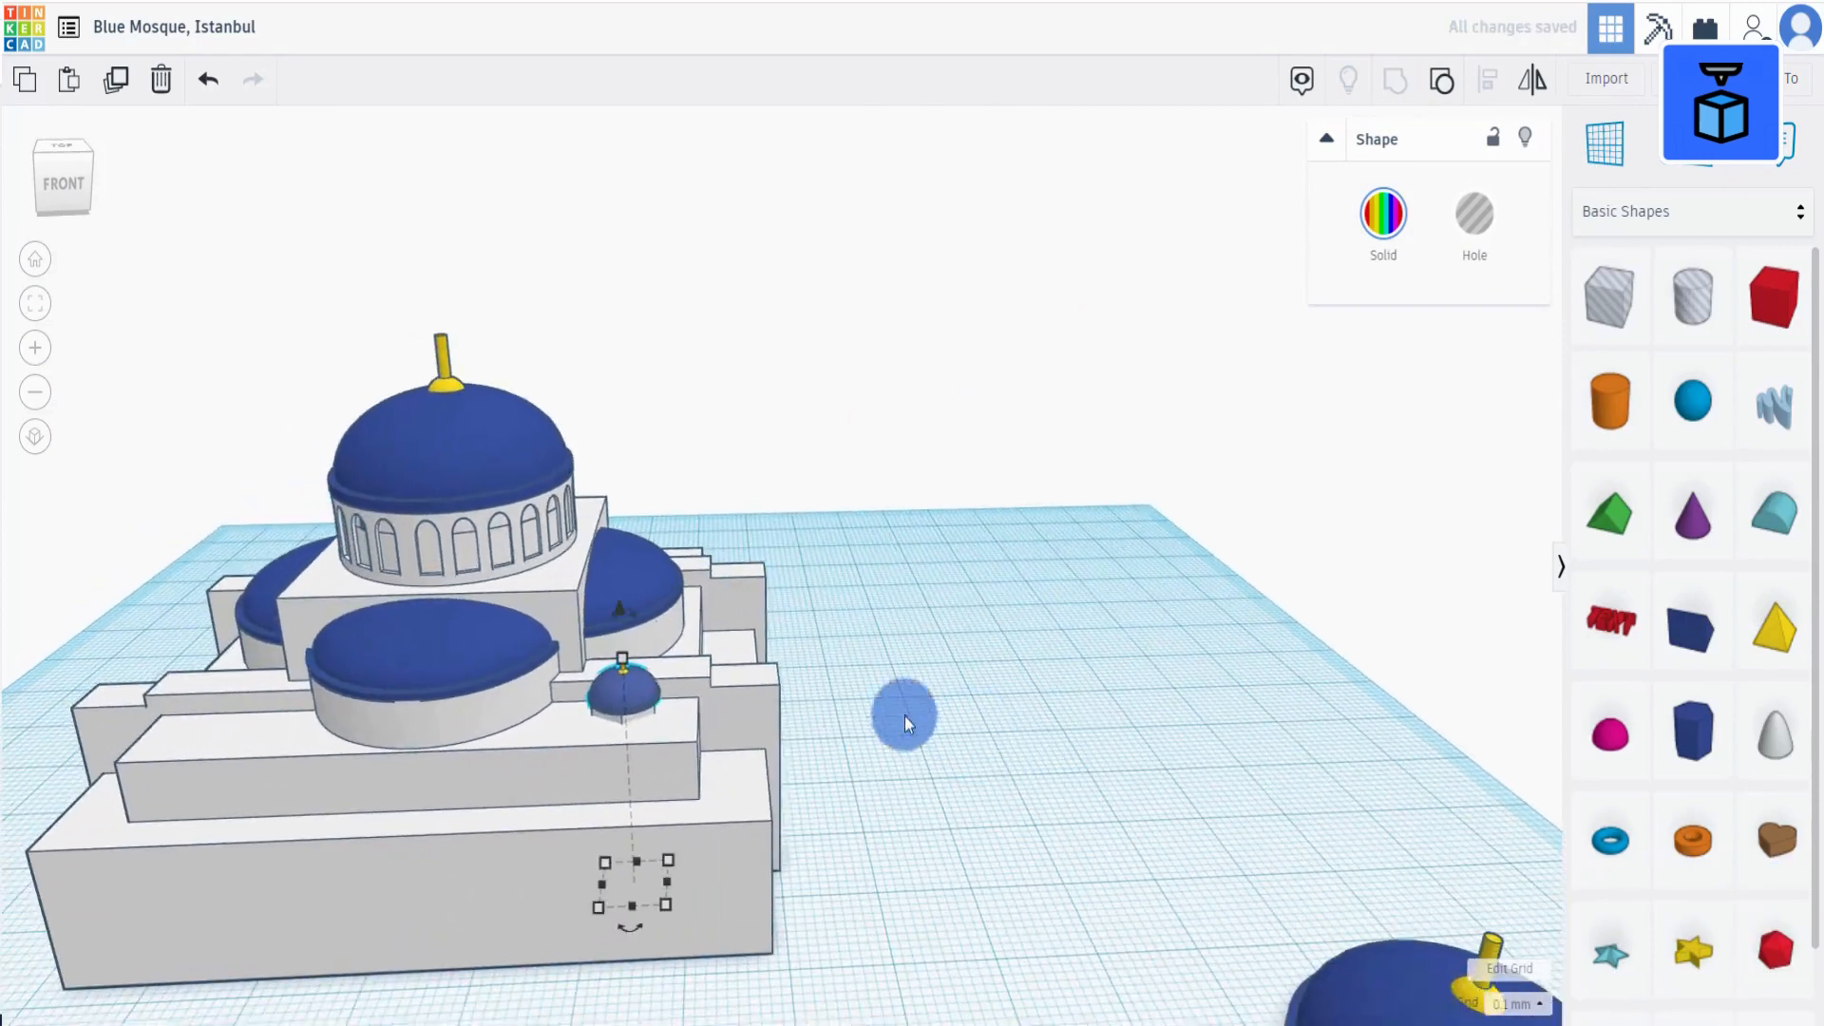
pyautogui.moveTo(622, 658); pyautogui.dragTo(618, 505)
pyautogui.moveTo(579, 668); pyautogui.dragTo(579, 661)
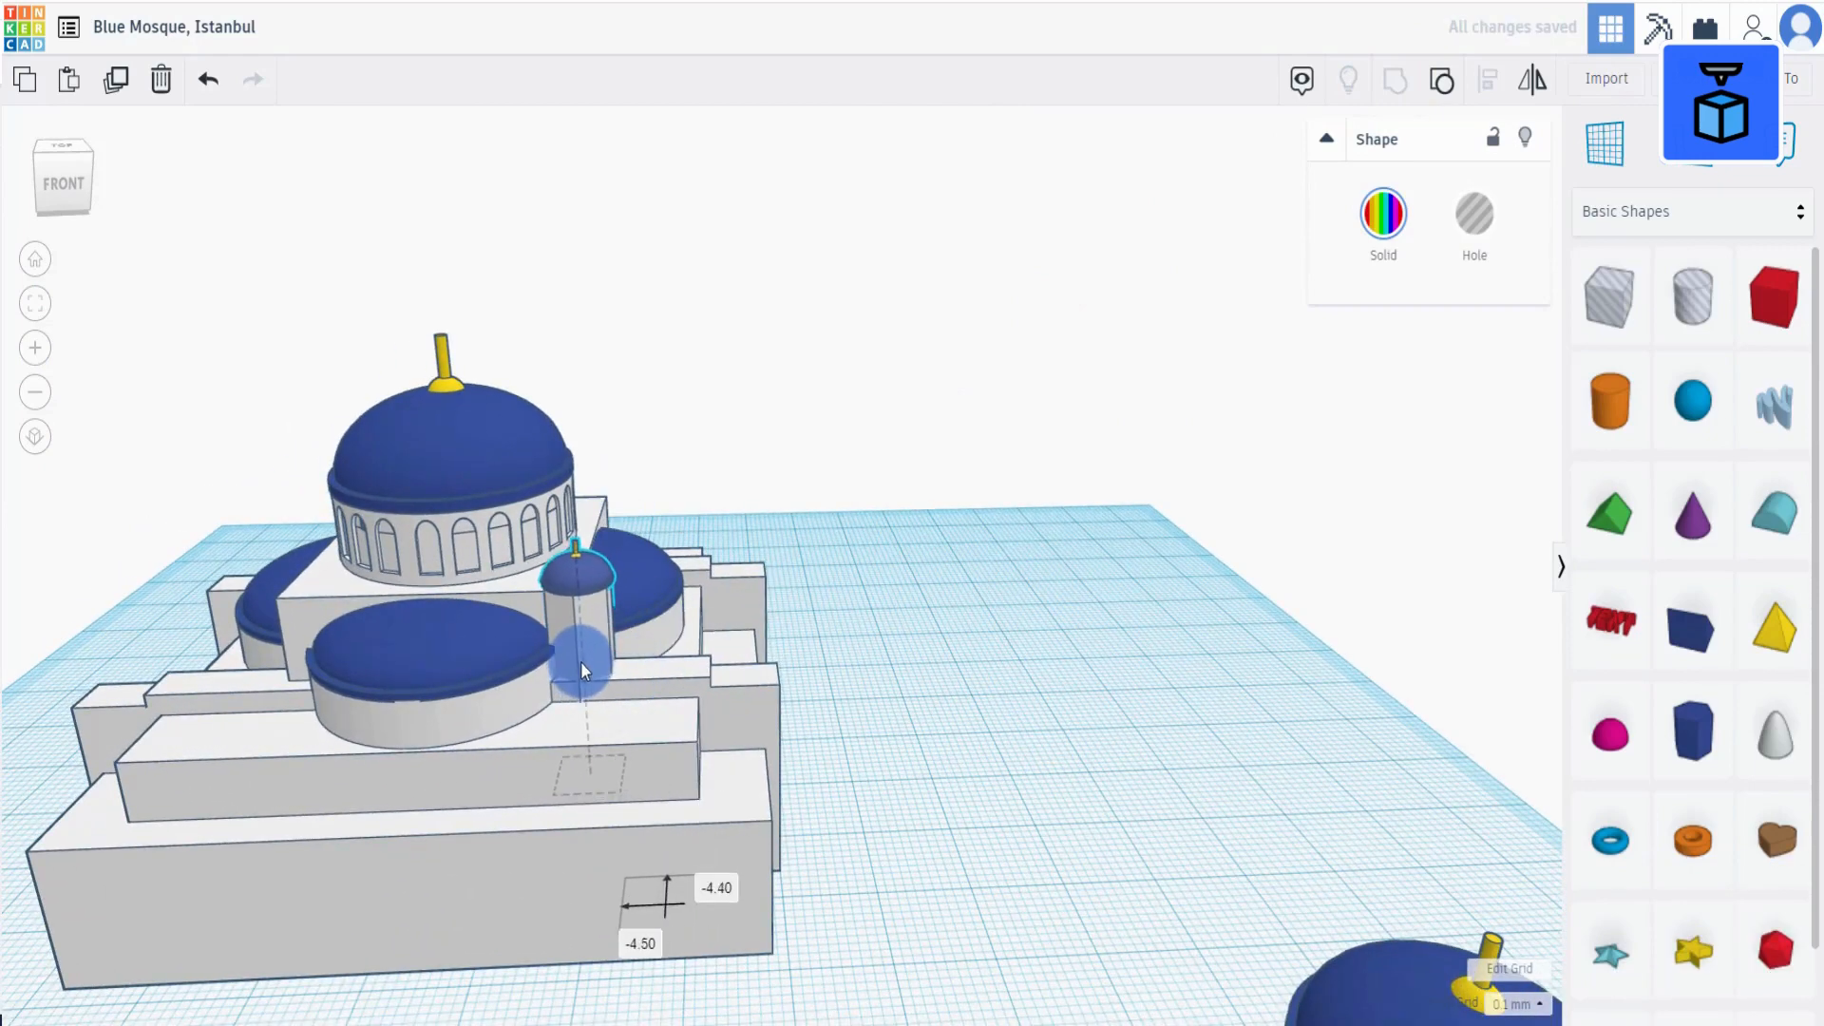
pyautogui.moveTo(579, 661); pyautogui.dragTo(243, 277, button='right')
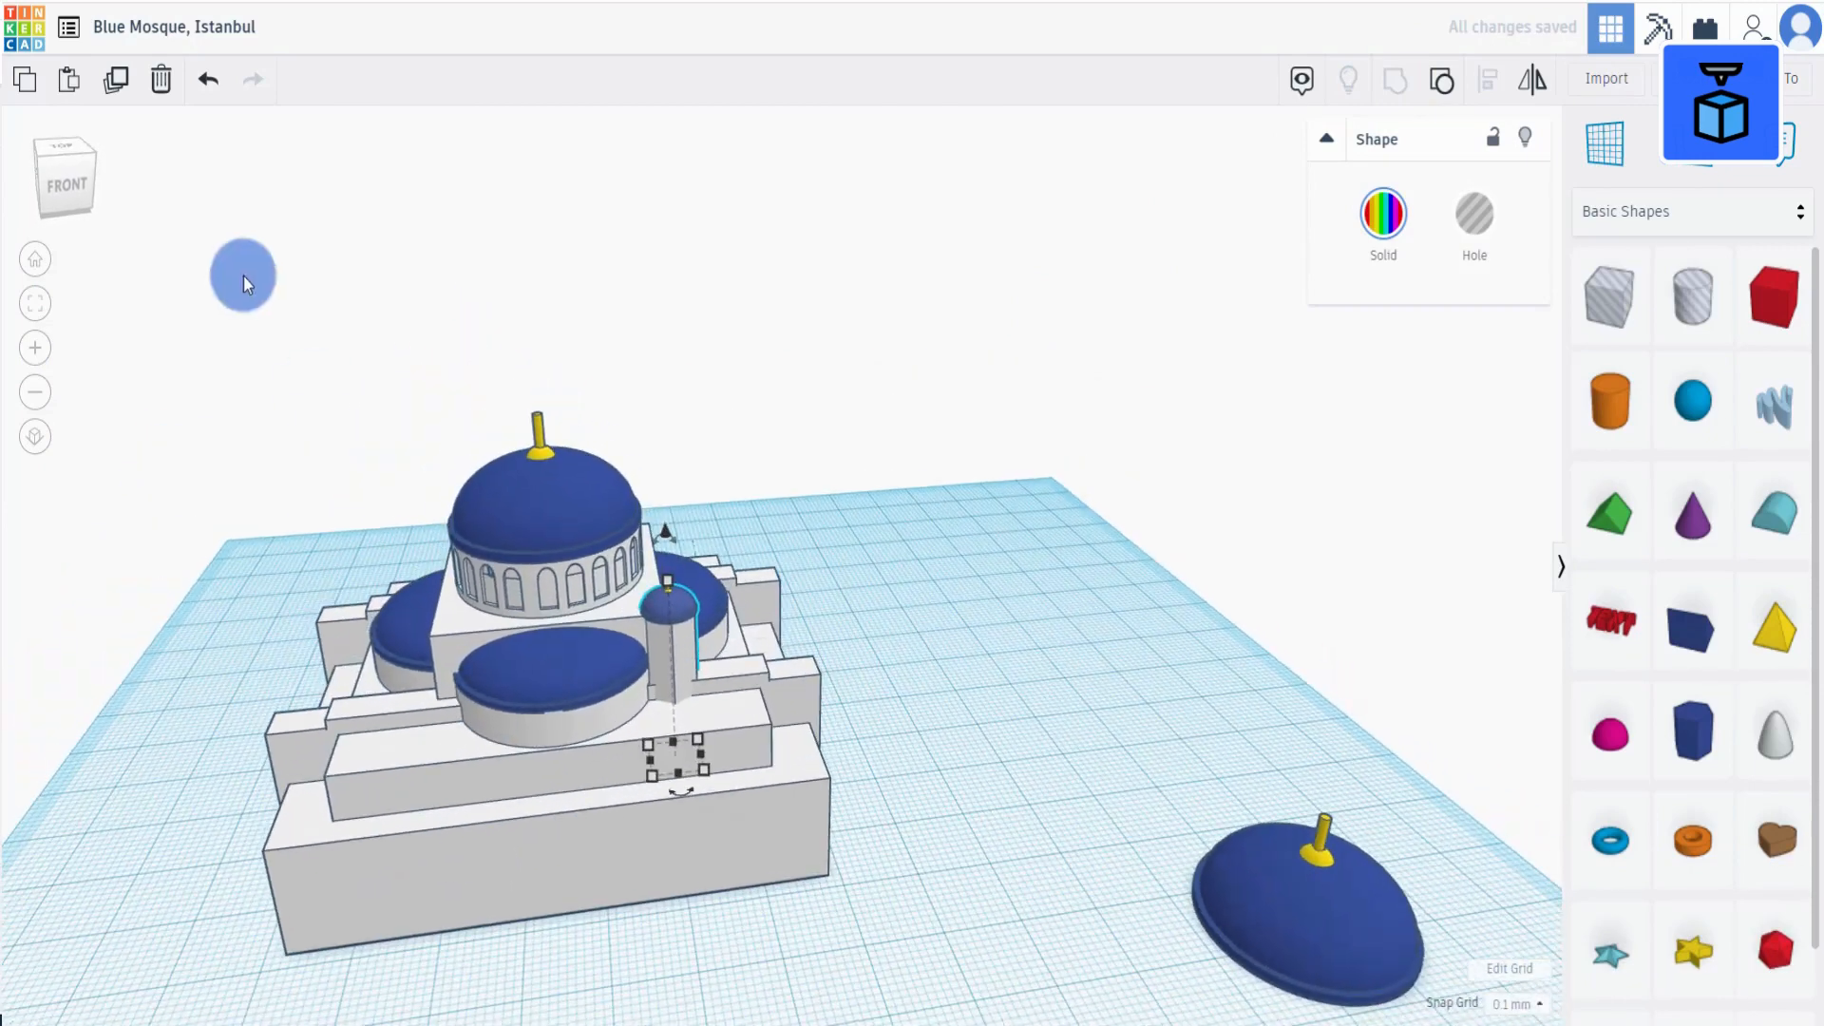
# Duplicate the turret and shift the copy left to the opposite end of the front half-dome.
pyautogui.click(114, 79)
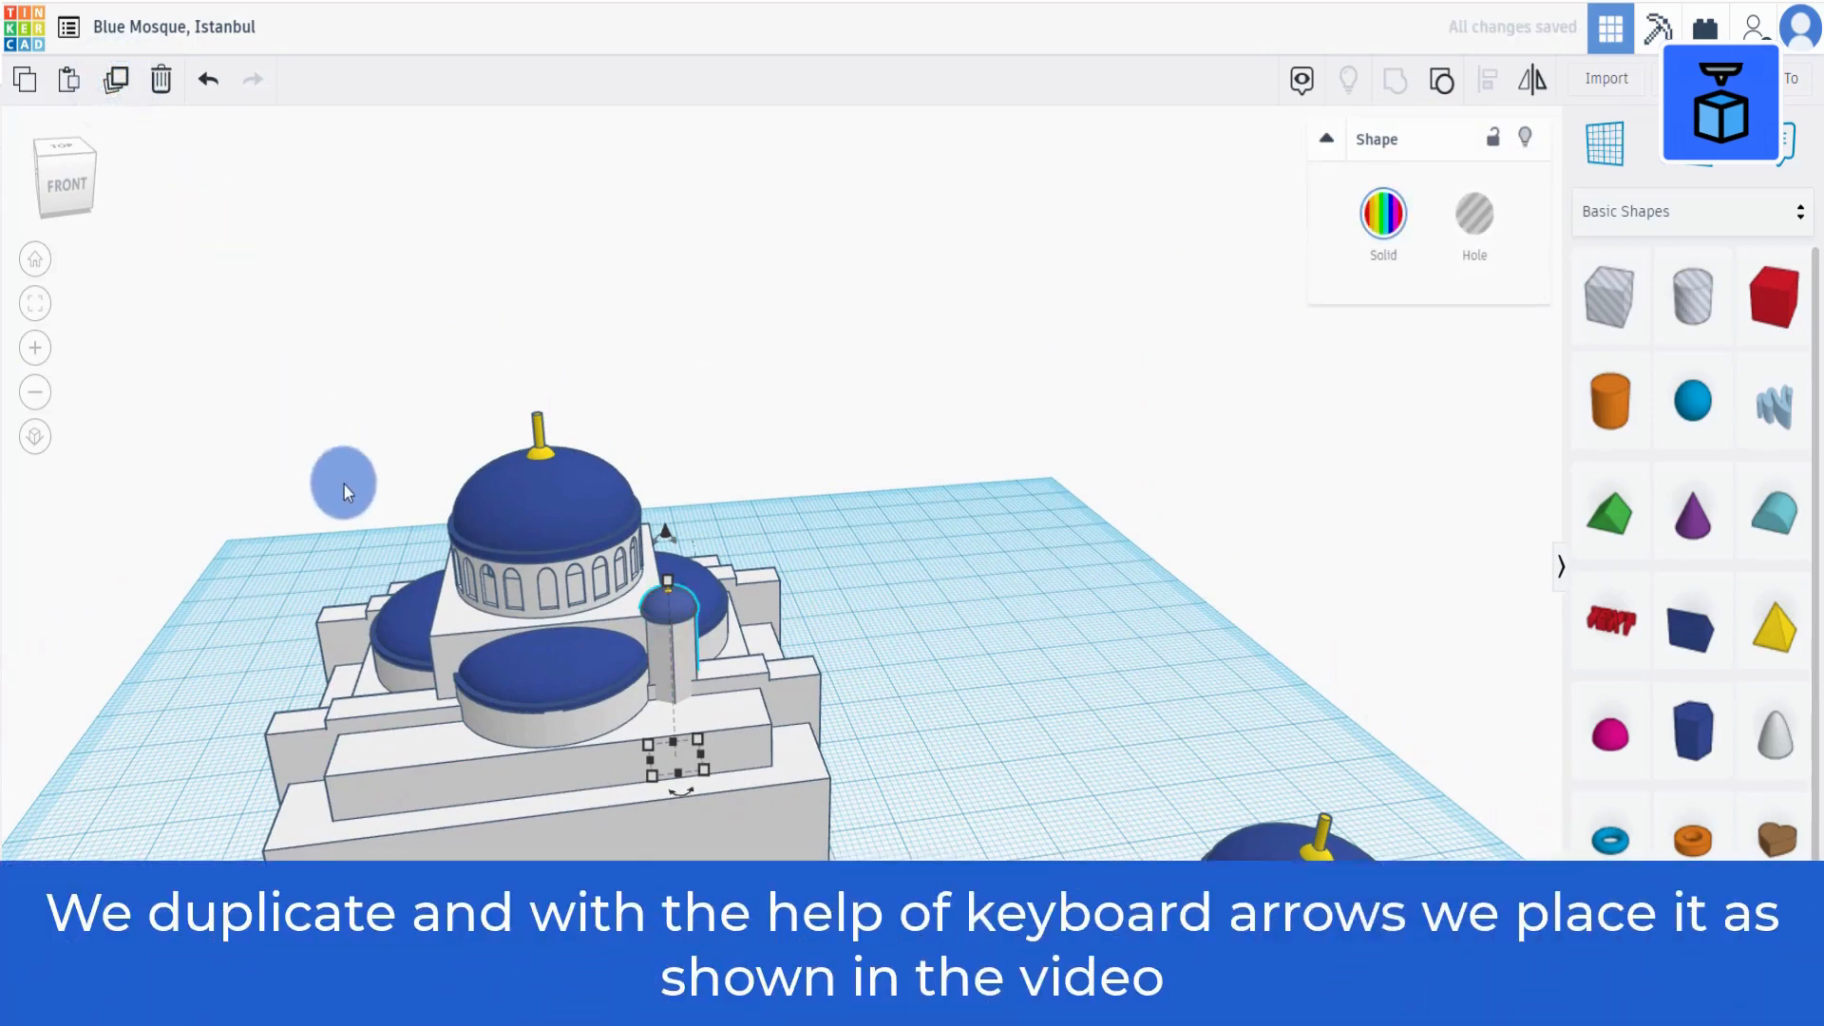
pyautogui.hotkey('shift', 'Left')
pyautogui.hotkey('shift', 'Left')
pyautogui.hotkey('shift', 'Left')
pyautogui.hotkey('shift', 'Left')
pyautogui.hotkey('shift', 'Left')
pyautogui.hotkey('shift', 'Left')
pyautogui.hotkey('shift', 'Left')
pyautogui.hotkey('shift', 'Left')
pyautogui.hotkey('shift', 'Left')
pyautogui.hotkey('shift', 'Left')
pyautogui.hotkey('shift', 'Left')
pyautogui.hotkey('shift', 'Left')
pyautogui.hotkey('shift', 'Left')
pyautogui.hotkey('shift', 'Left')
pyautogui.hotkey('shift', 'Left')
pyautogui.hotkey('shift', 'Left')
pyautogui.hotkey('shift', 'Left')
pyautogui.hotkey('shift', 'Left')
pyautogui.hotkey('shift', 'Left')
pyautogui.hotkey('shift', 'Left')
pyautogui.hotkey('shift', 'Left')
pyautogui.hotkey('shift', 'Left')
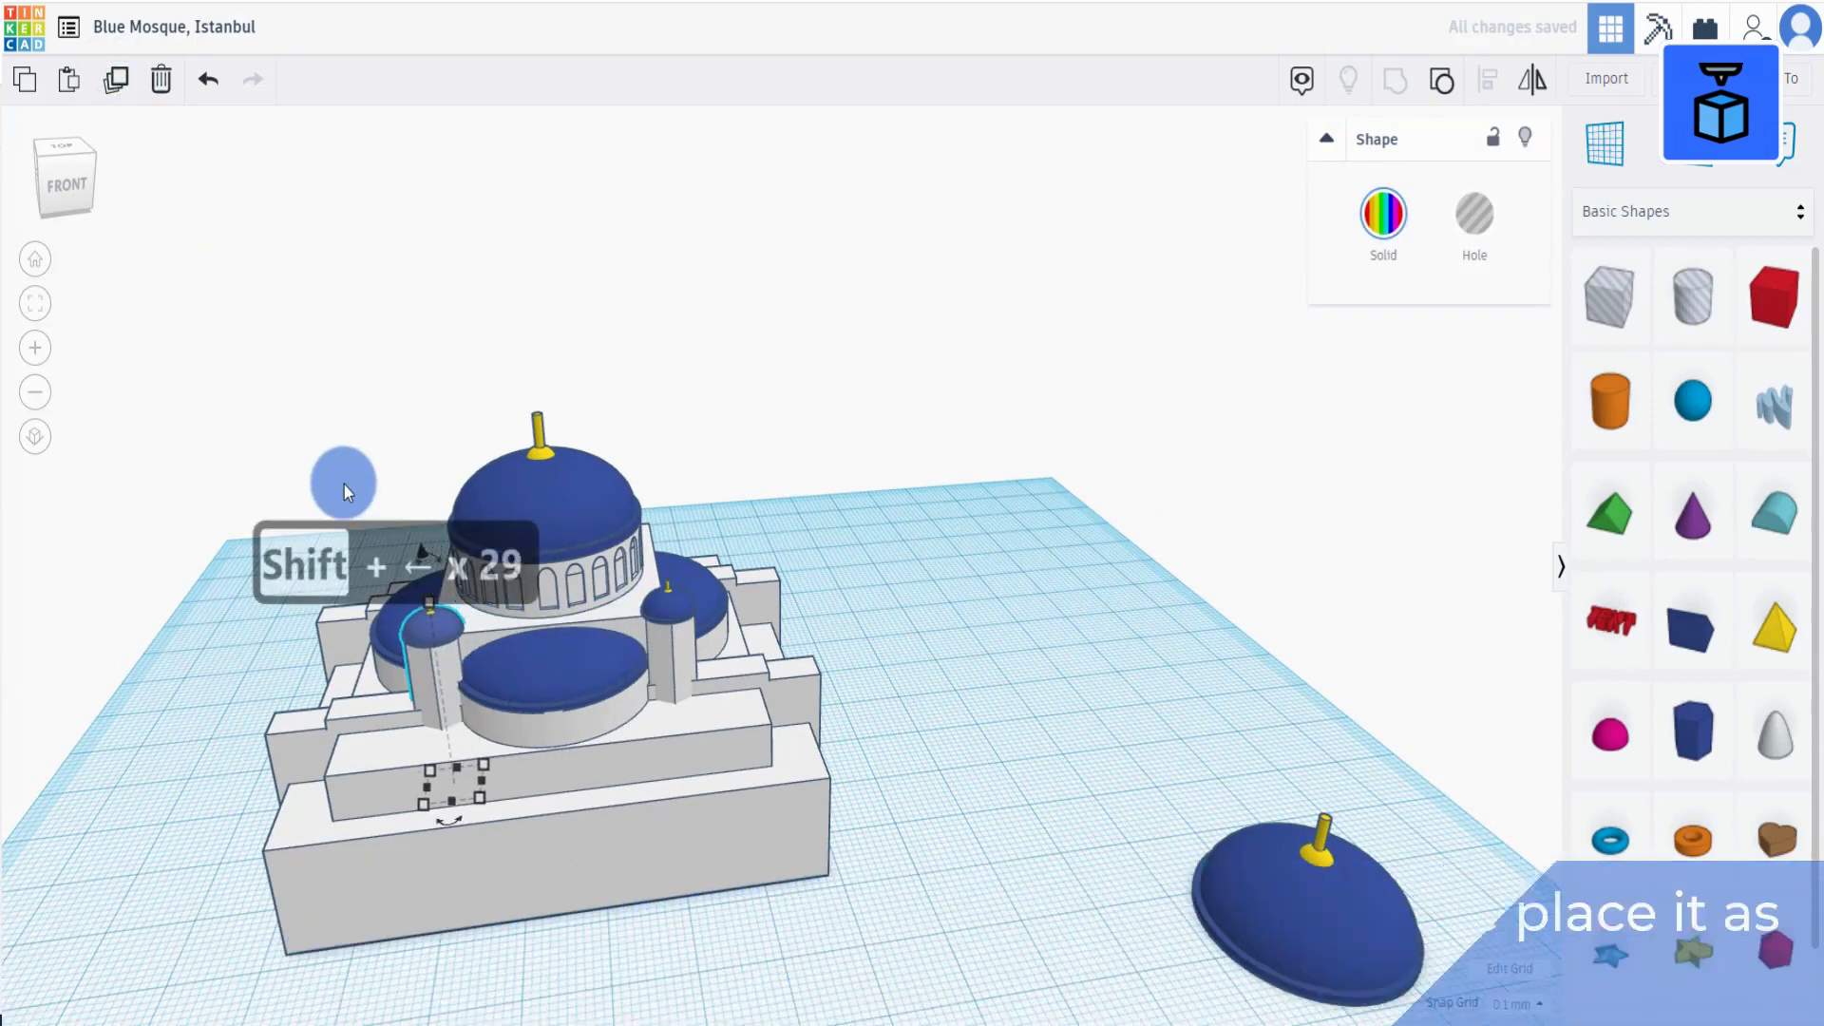
pyautogui.moveTo(344, 484); pyautogui.dragTo(876, 980, button='right')
pyautogui.press('Left')
pyautogui.press('Left')
pyautogui.press('Left')
pyautogui.press('Left')
pyautogui.press('Left')
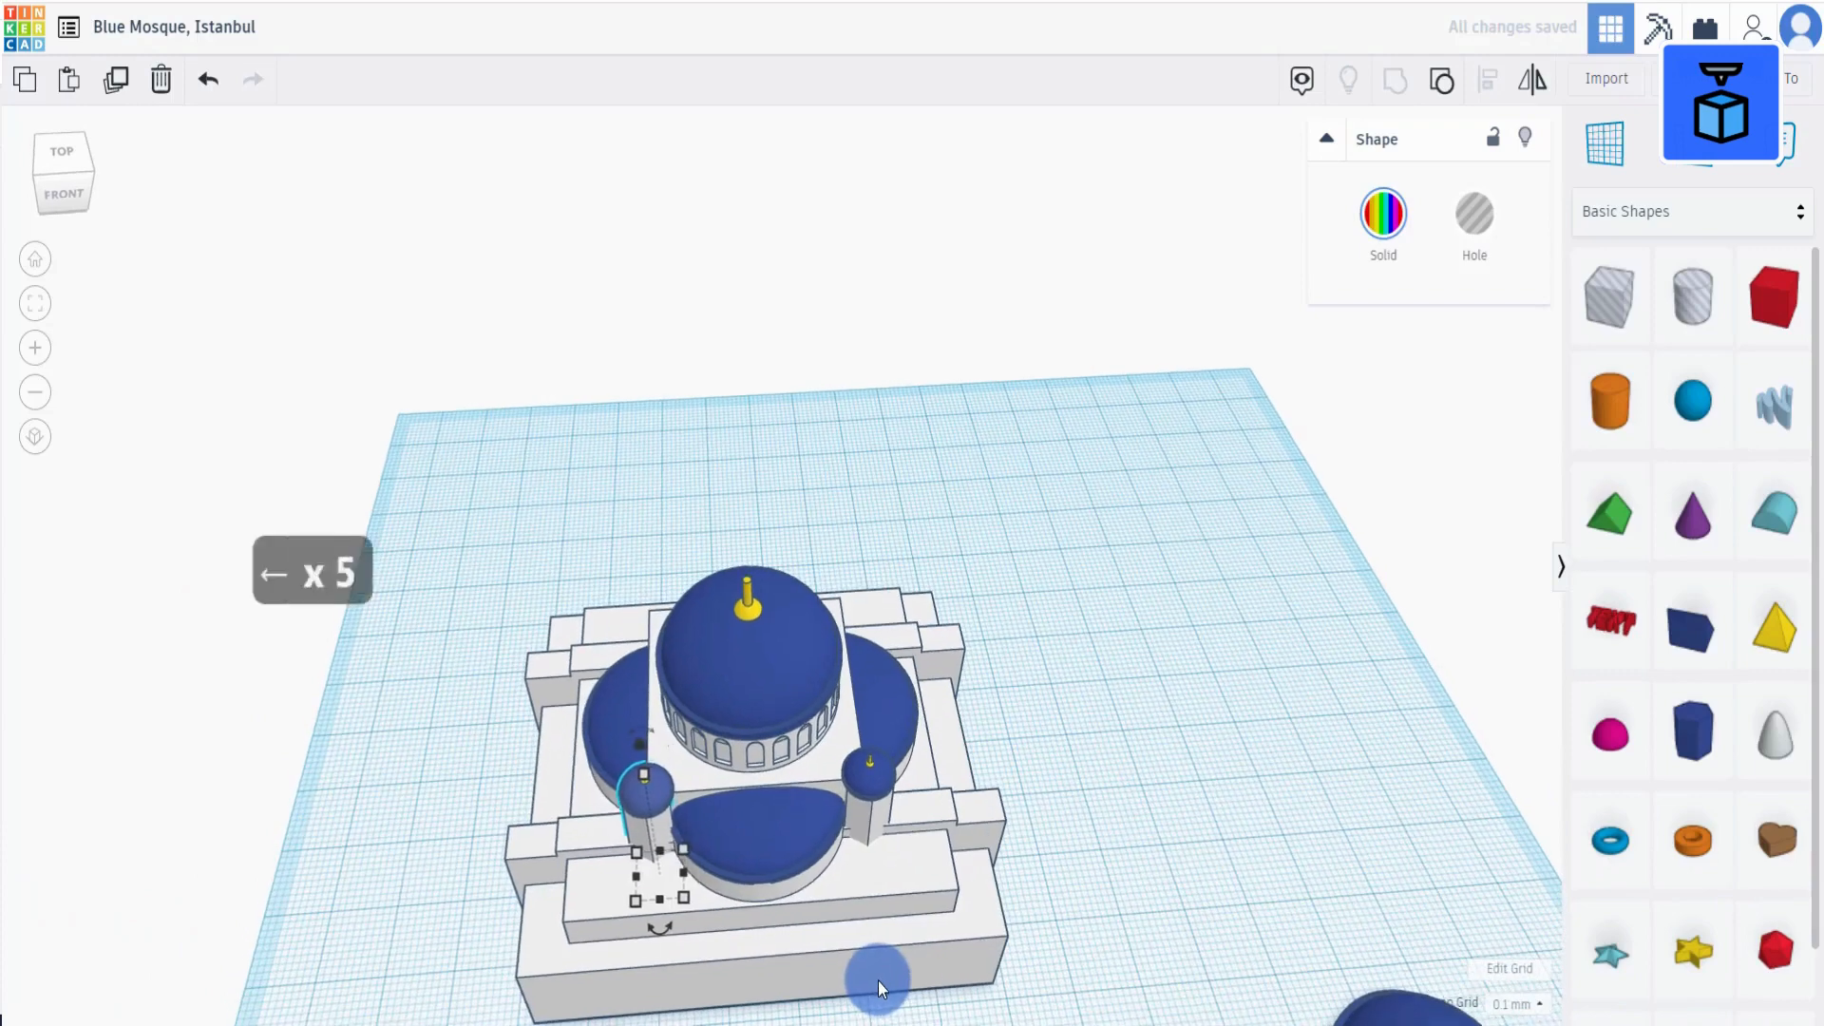
# Duplicate both front turrets together and position the copies at the matching corners behind the main dome.
pyautogui.keyDown('shift'); pyautogui.click(875, 822); pyautogui.keyUp('shift')
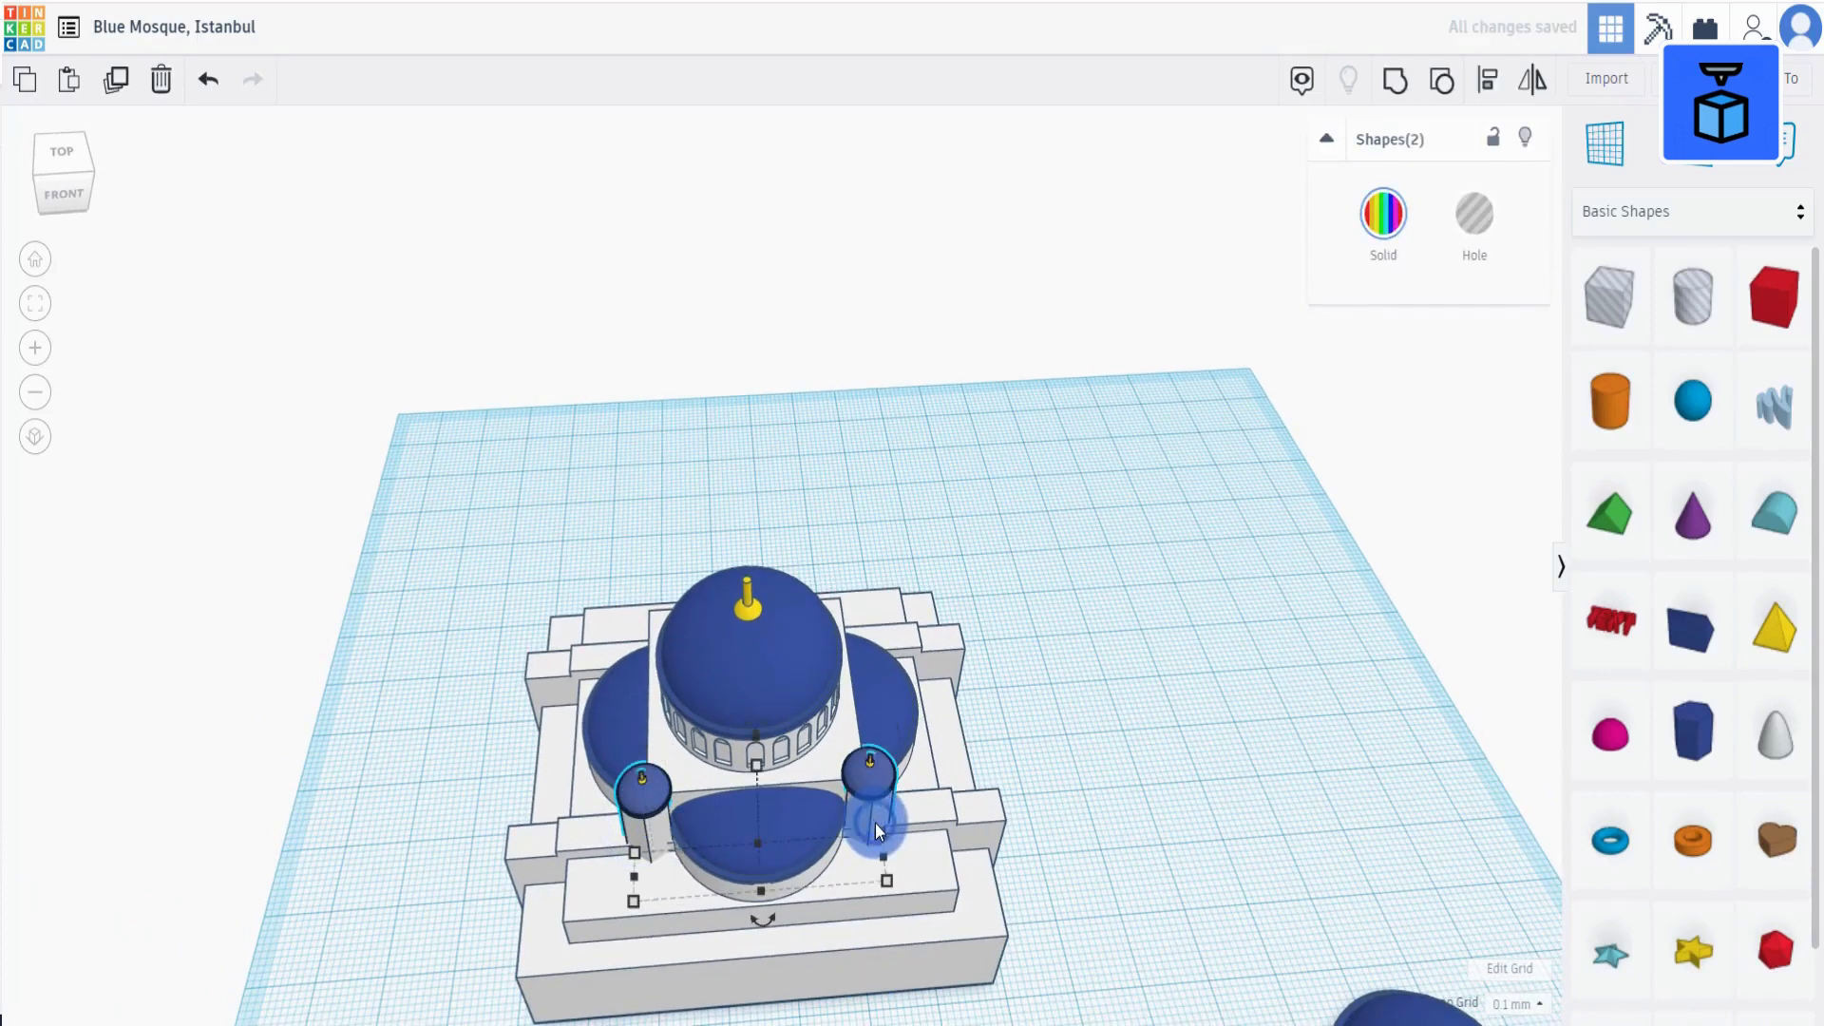
pyautogui.click(119, 81)
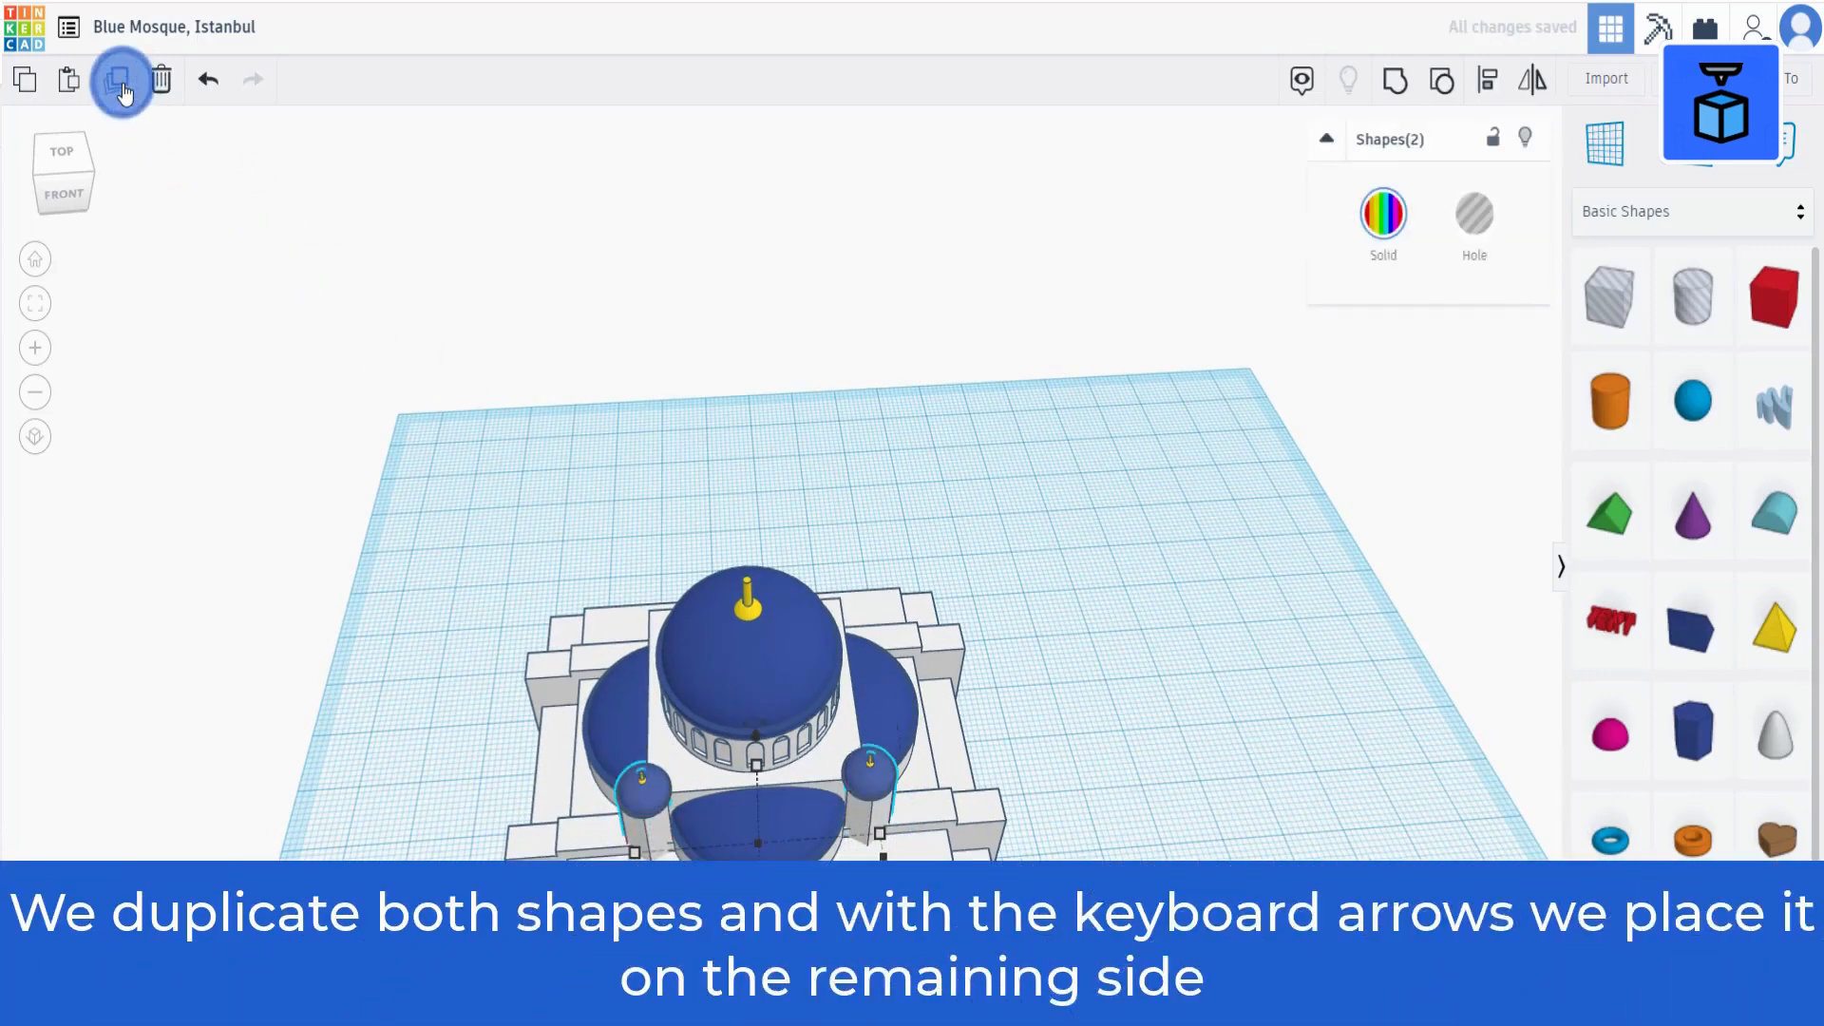
pyautogui.hotkey('shift', 'Up')
pyautogui.hotkey('shift', 'Up')
pyautogui.hotkey('shift', 'Up')
pyautogui.hotkey('shift', 'Up')
pyautogui.hotkey('shift', 'Up')
pyautogui.hotkey('shift', 'Up')
pyautogui.hotkey('shift', 'Up')
pyautogui.hotkey('shift', 'Up')
pyautogui.hotkey('shift', 'Up')
pyautogui.hotkey('shift', 'Up')
pyautogui.hotkey('shift', 'Up')
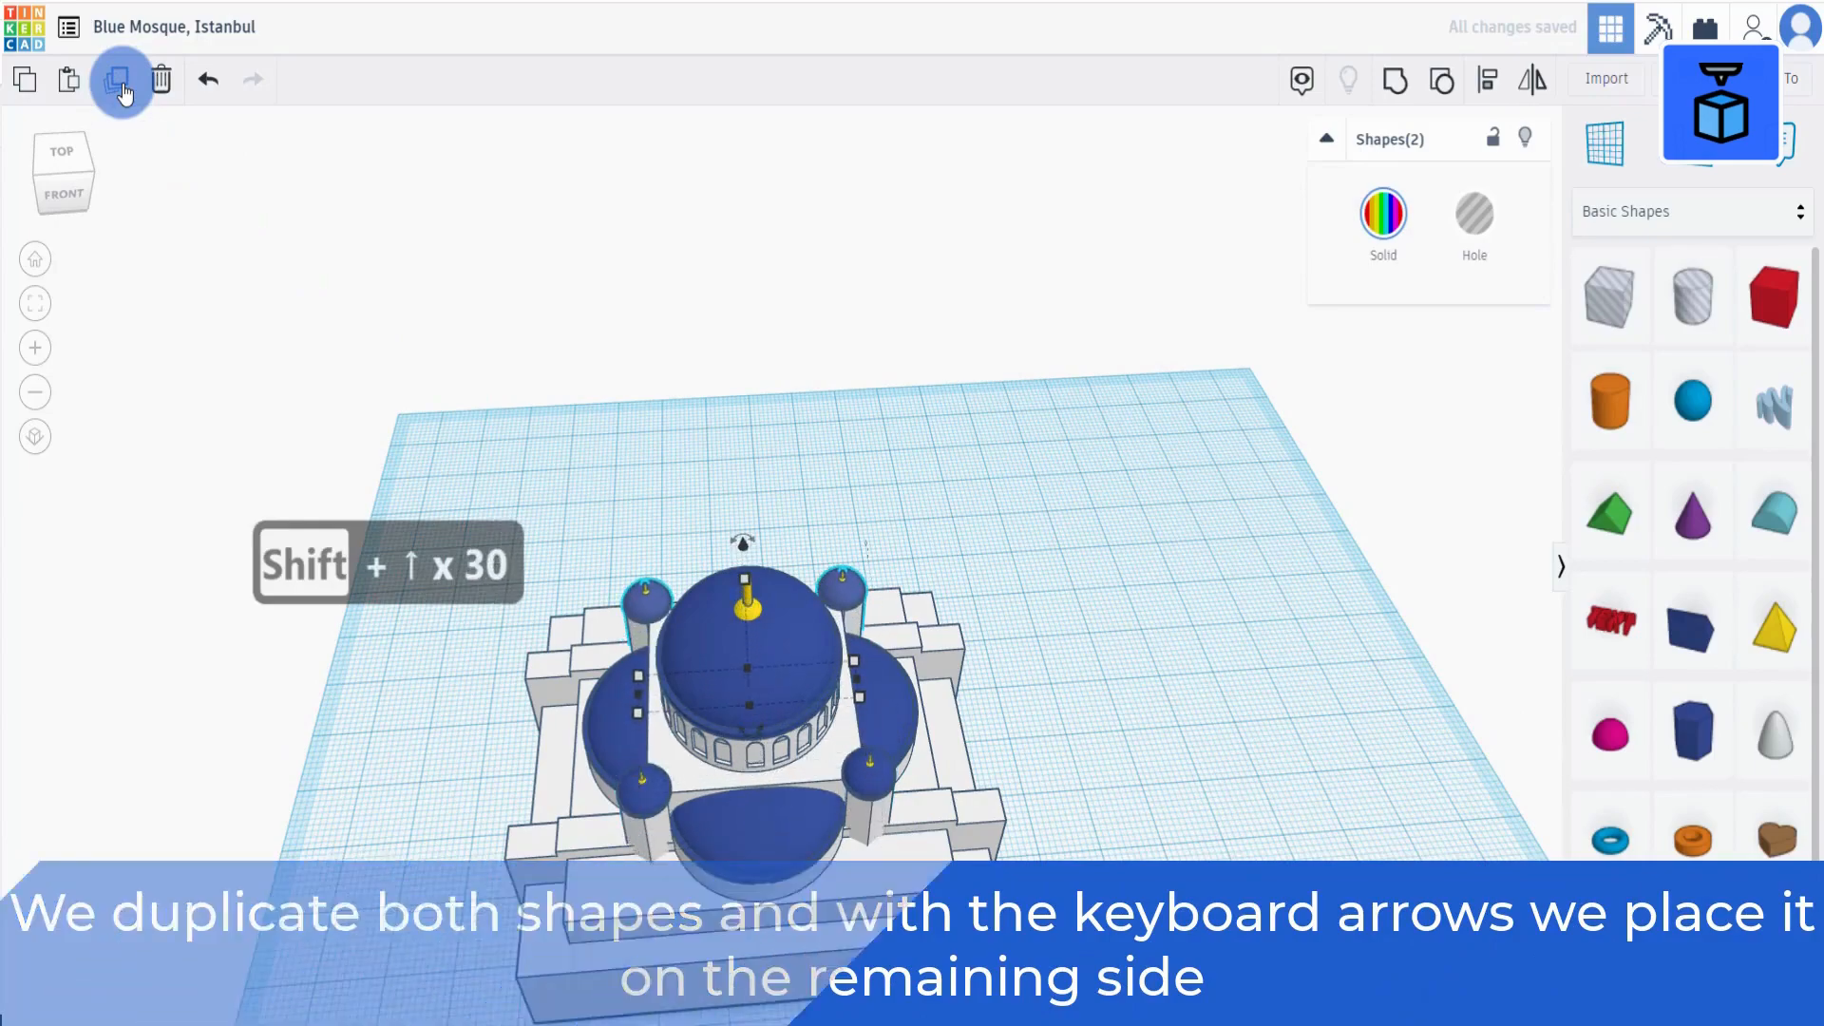
pyautogui.press('Right')
pyautogui.press('Right')
pyautogui.press('Right')
pyautogui.press('Right')
pyautogui.press('Right')
pyautogui.press('Right')
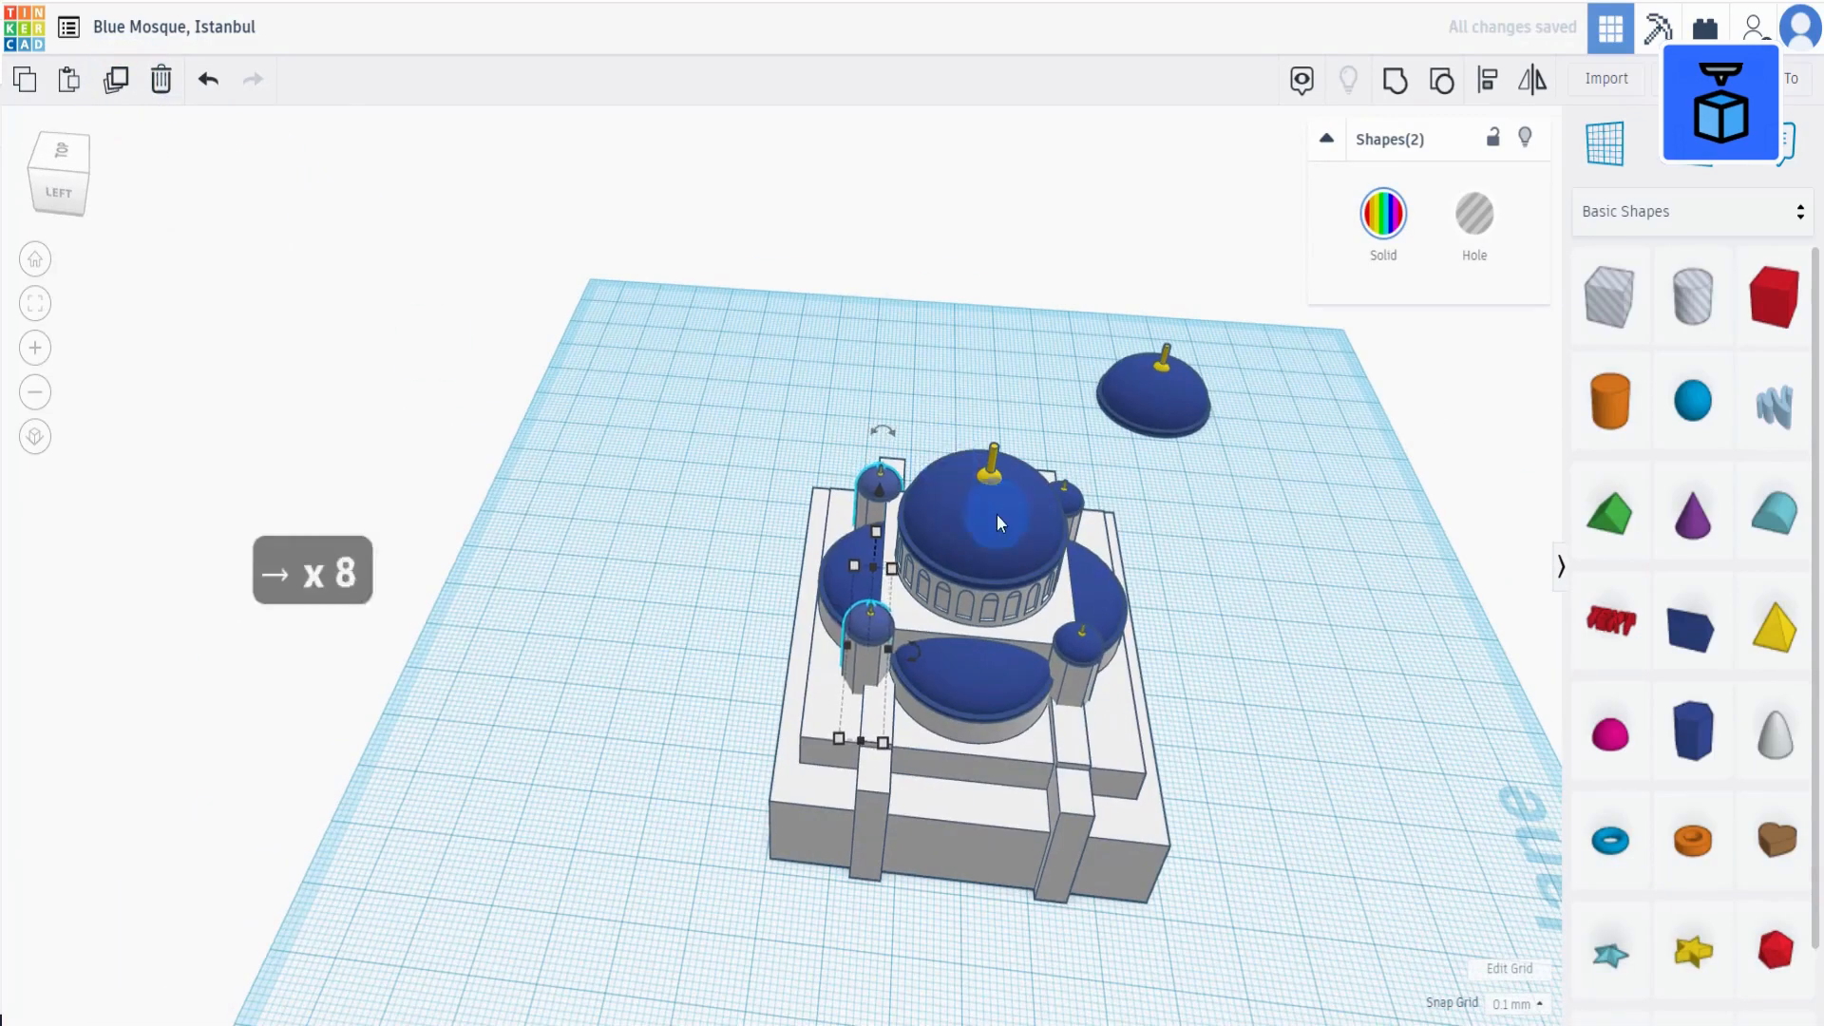
# Group the mosque body and all four turrets into one shape, leaving the loose dome separate.
pyautogui.moveTo(996, 515)
pyautogui.mouseDown(button='right')
pyautogui.moveTo(1183, 494)
pyautogui.moveTo(1058, 522)
pyautogui.moveTo(960, 513)
pyautogui.mouseUp(button='right')
pyautogui.moveTo(498, 406); pyautogui.dragTo(995, 847)
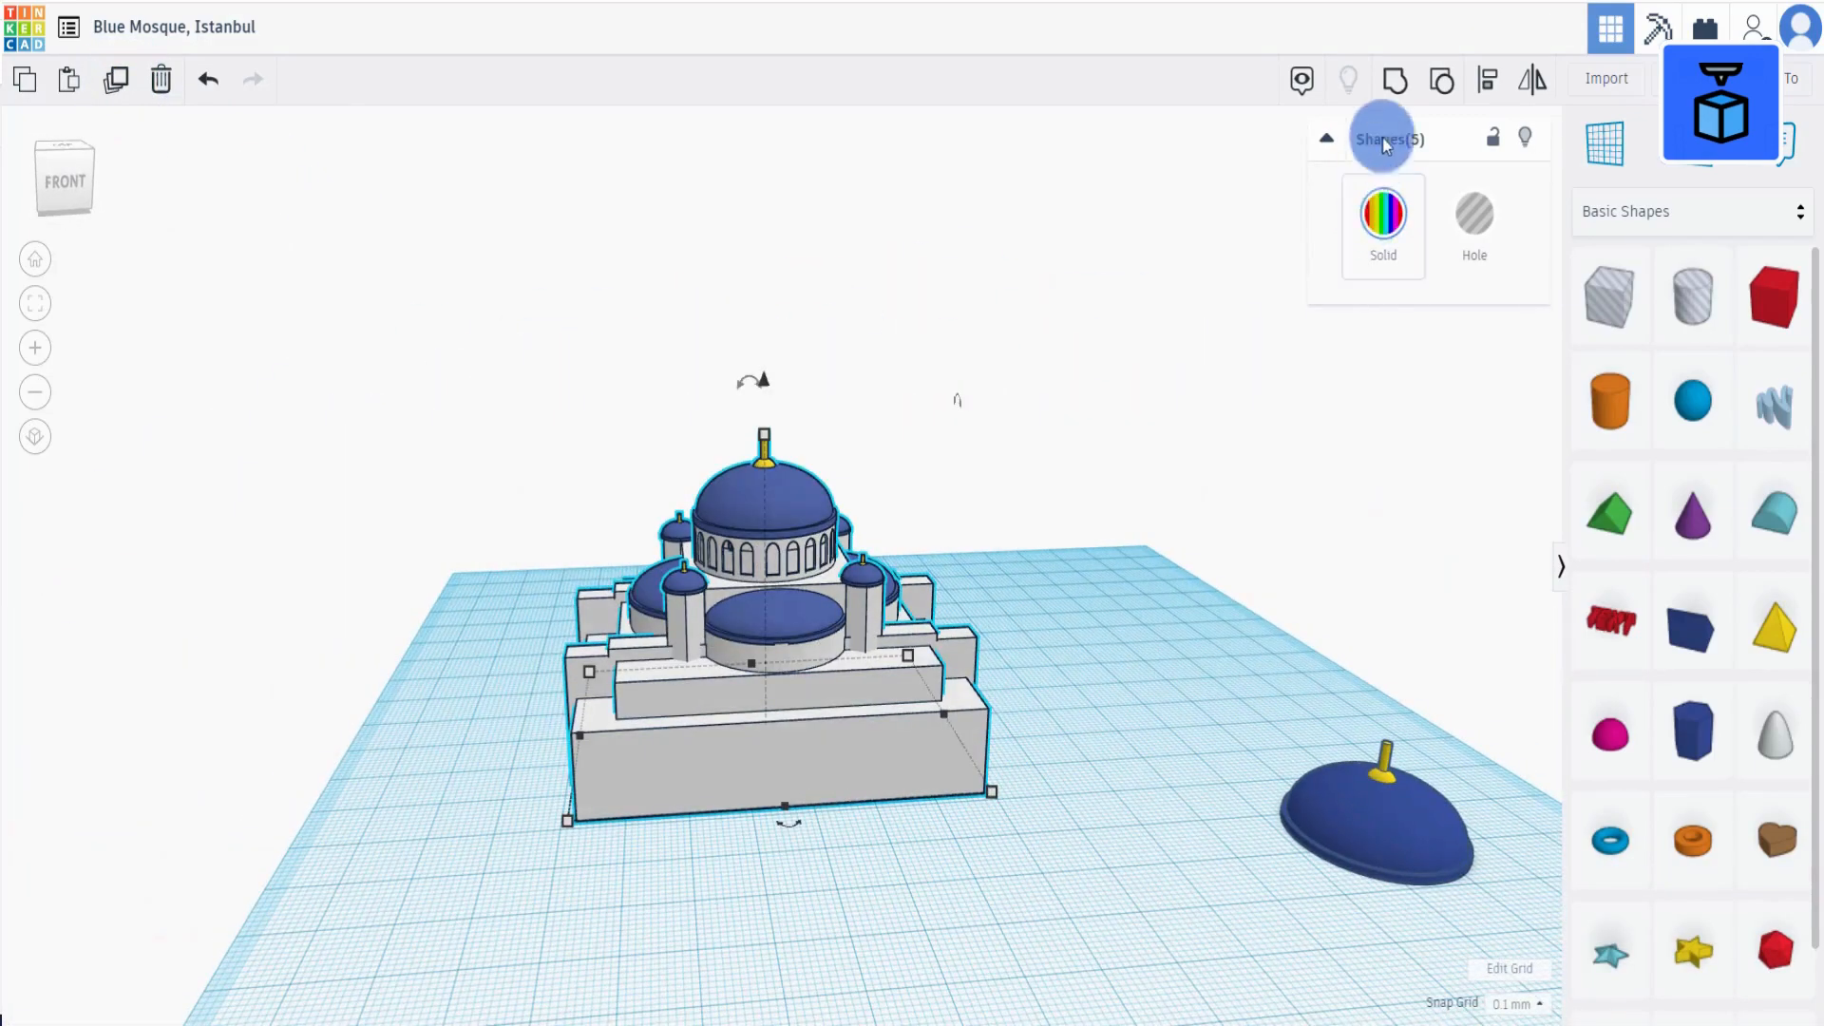
pyautogui.click(1393, 83)
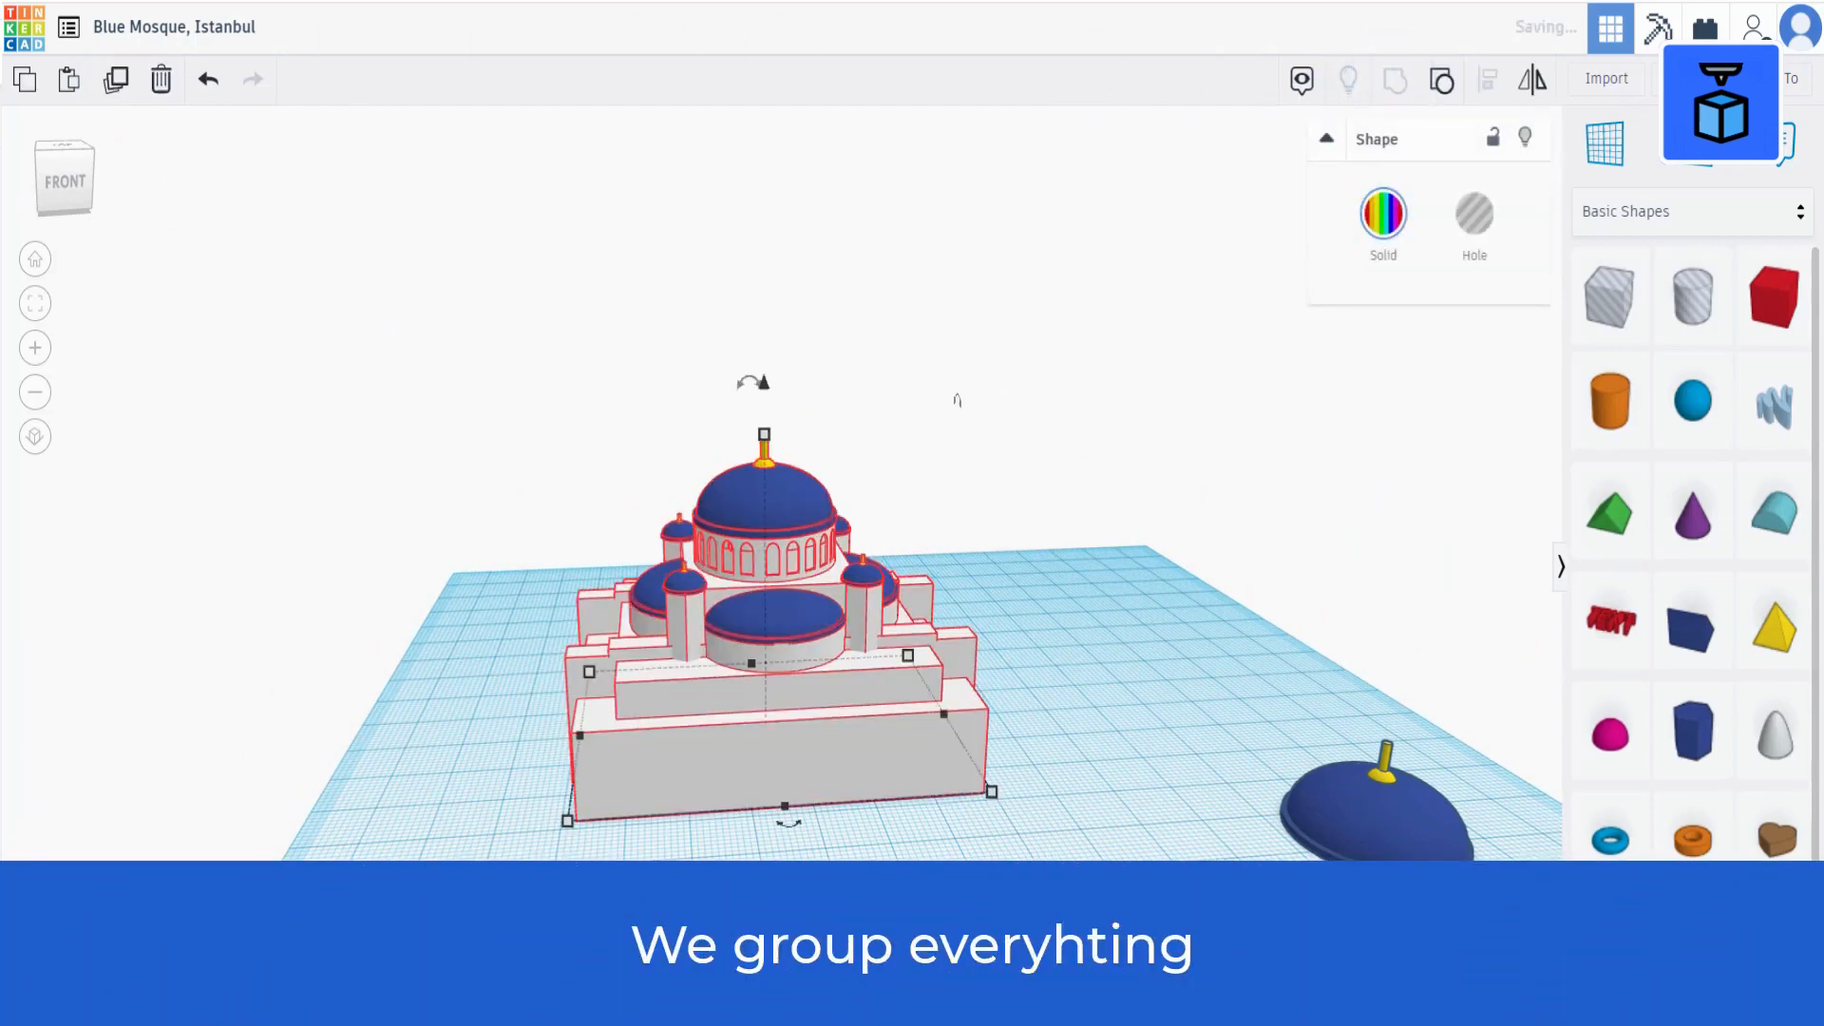
# Add a cylinder in front of the mosque and set its sides to 64.
pyautogui.click(35, 259)
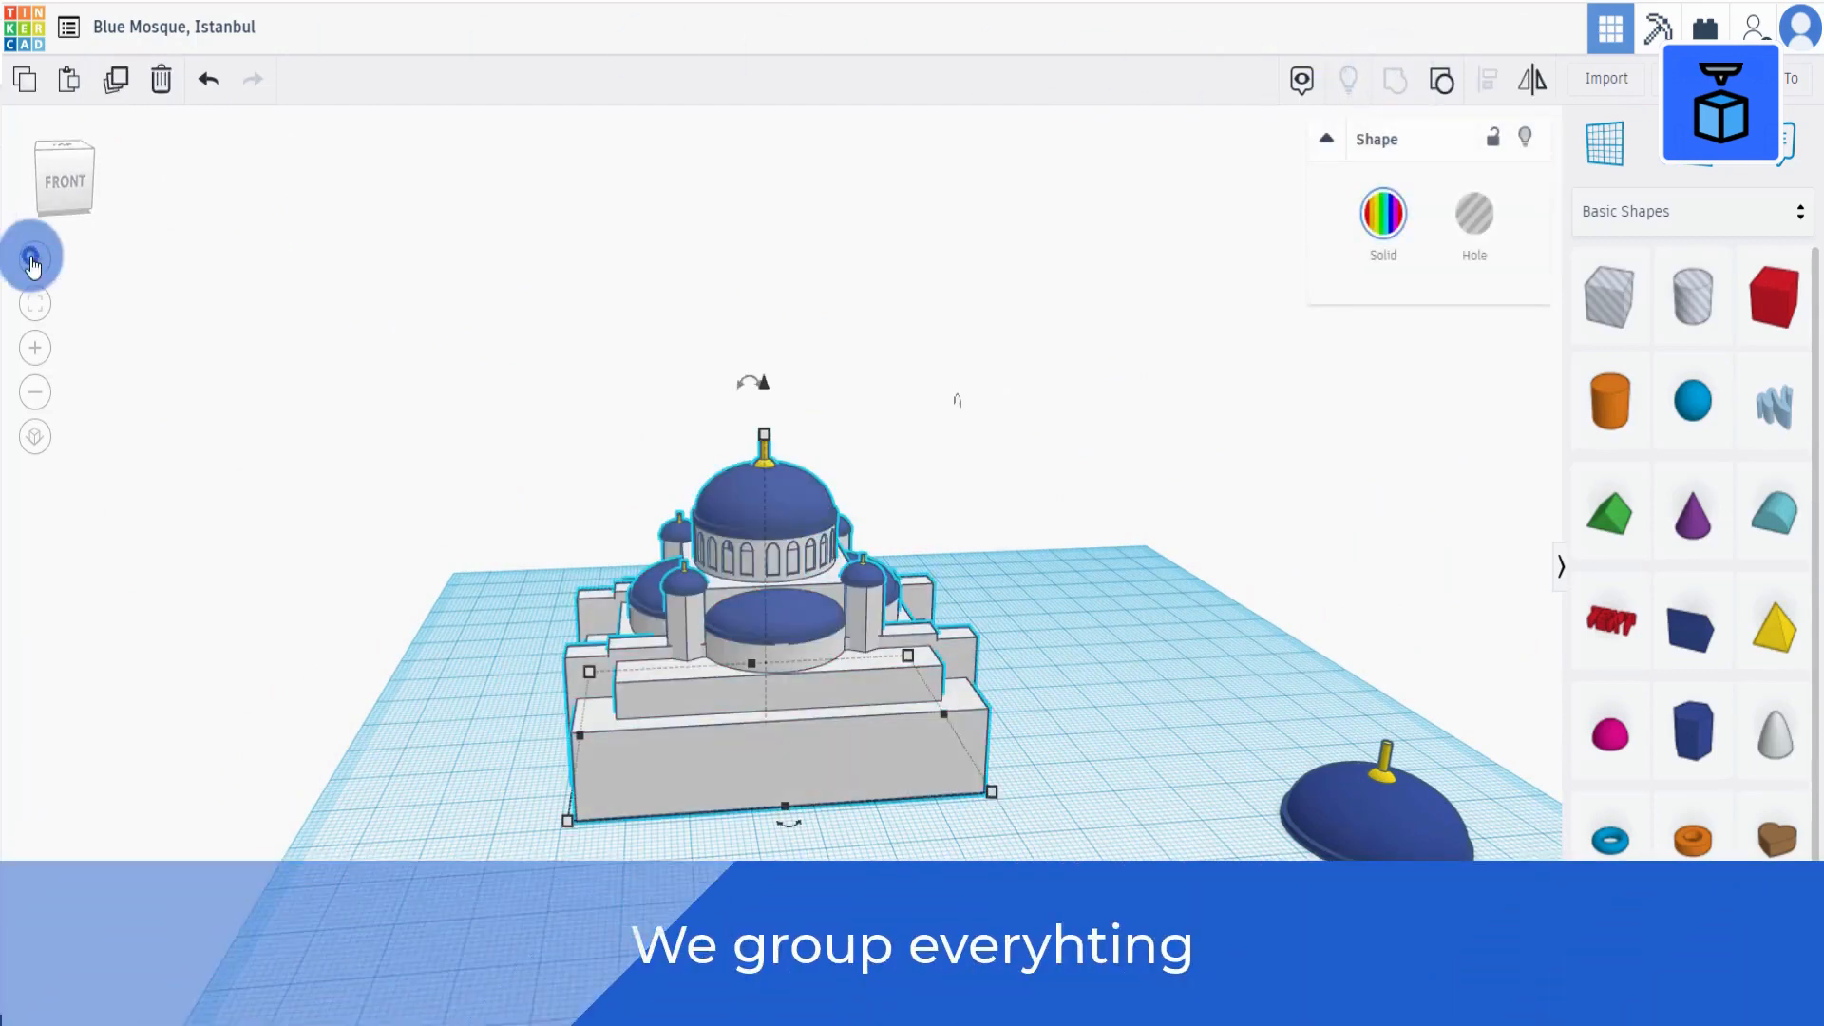
pyautogui.moveTo(1610, 399); pyautogui.dragTo(749, 798)
pyautogui.press('f')
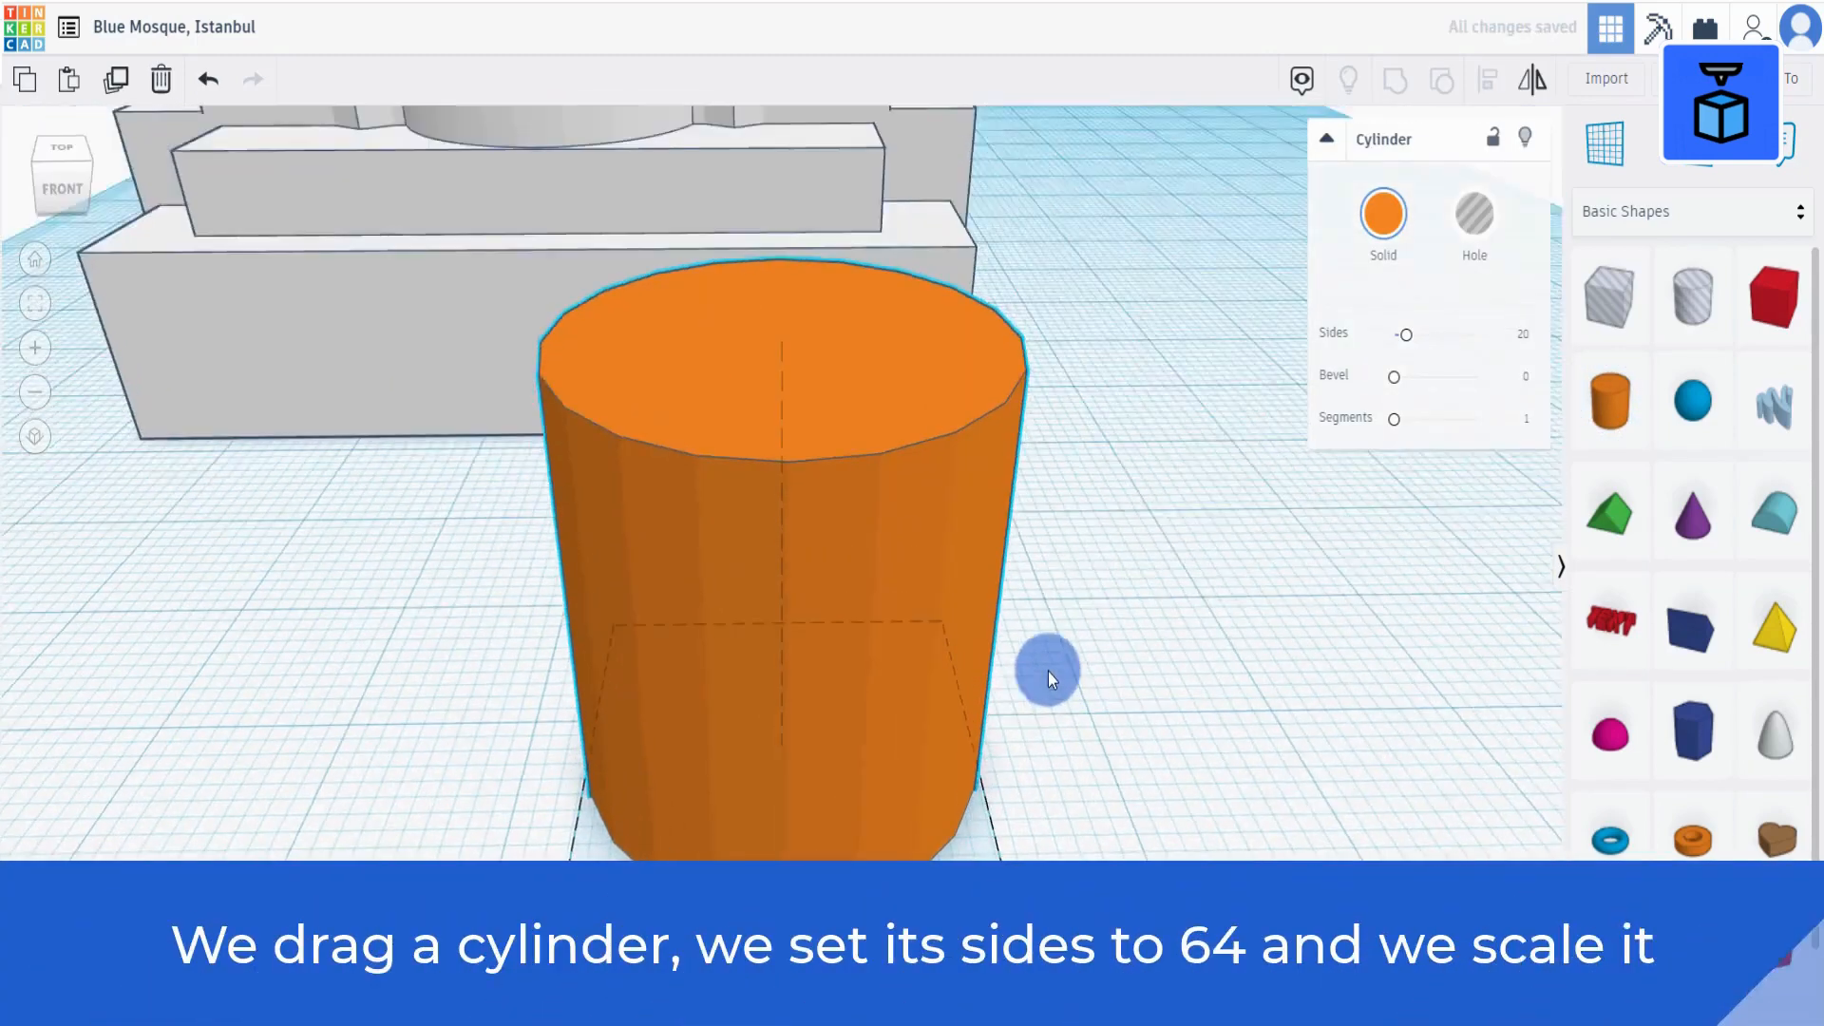
pyautogui.scroll(-2, 1093, 579)
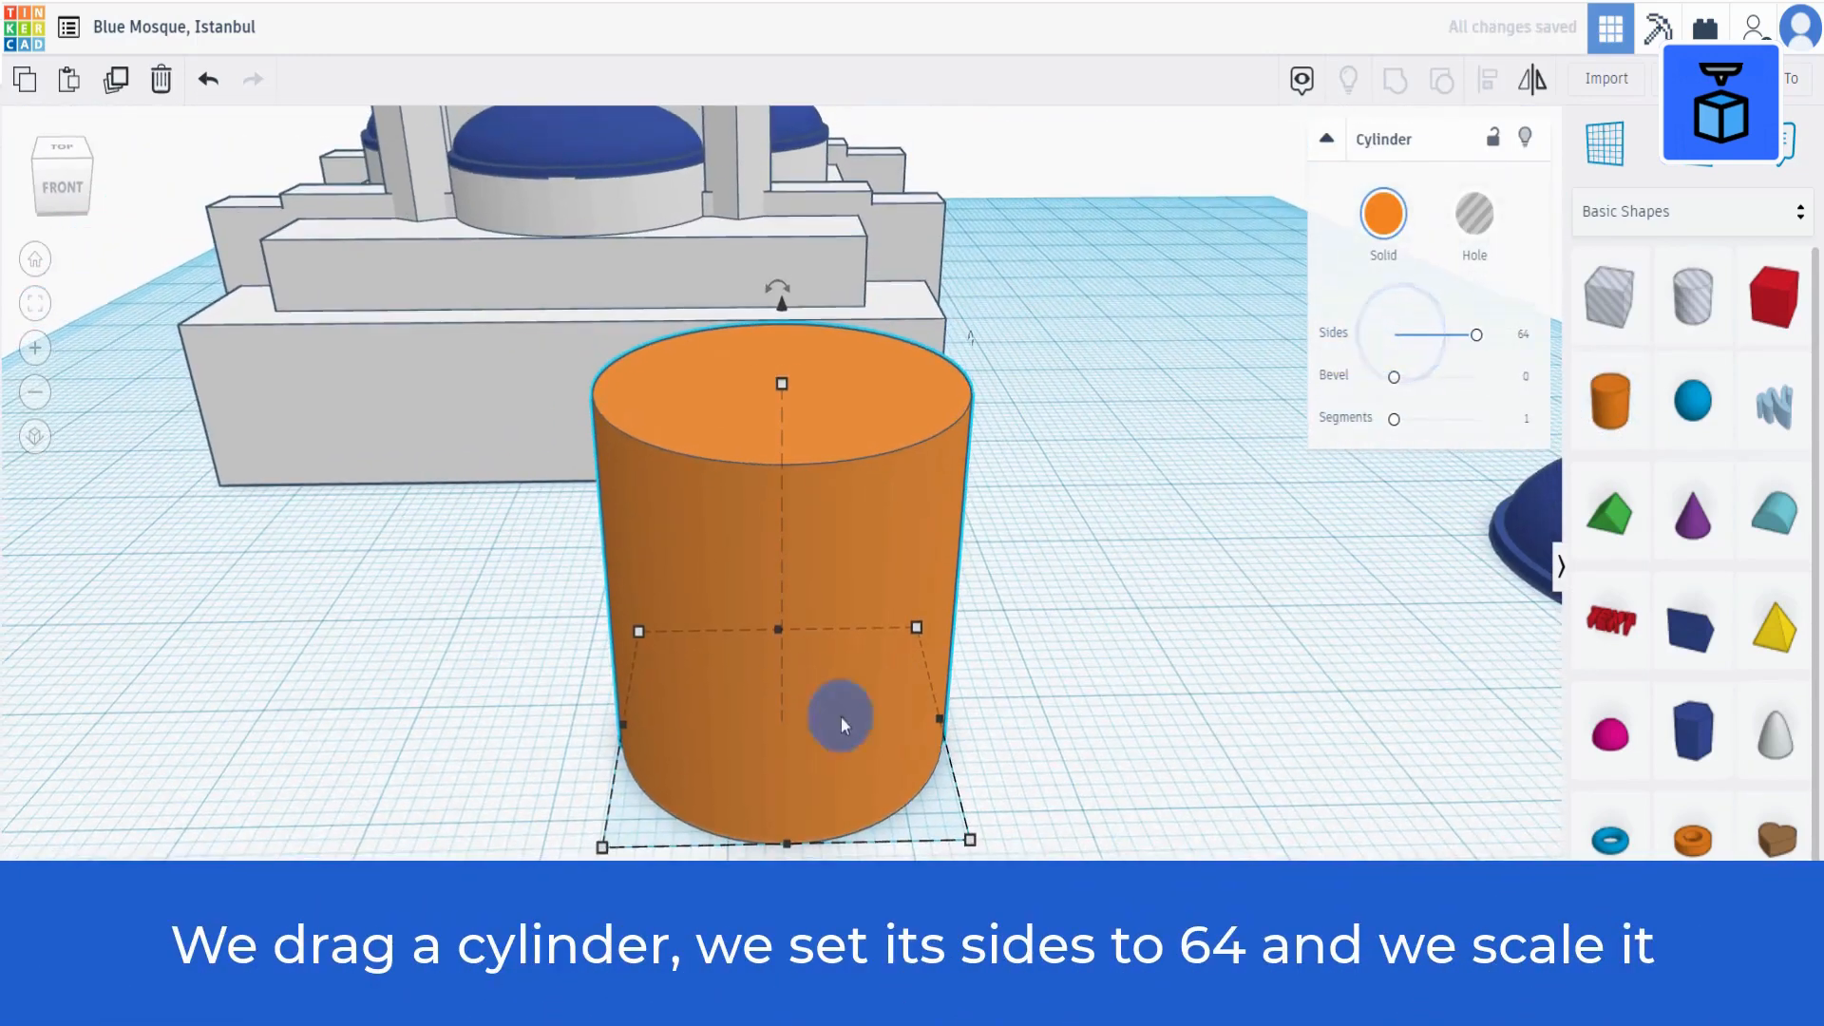
# Resize the cylinder to 10.5 mm wide, 10.52 mm deep and 5.75 mm high.
pyautogui.click(605, 852)
pyautogui.scroll(-2, 741, 884)
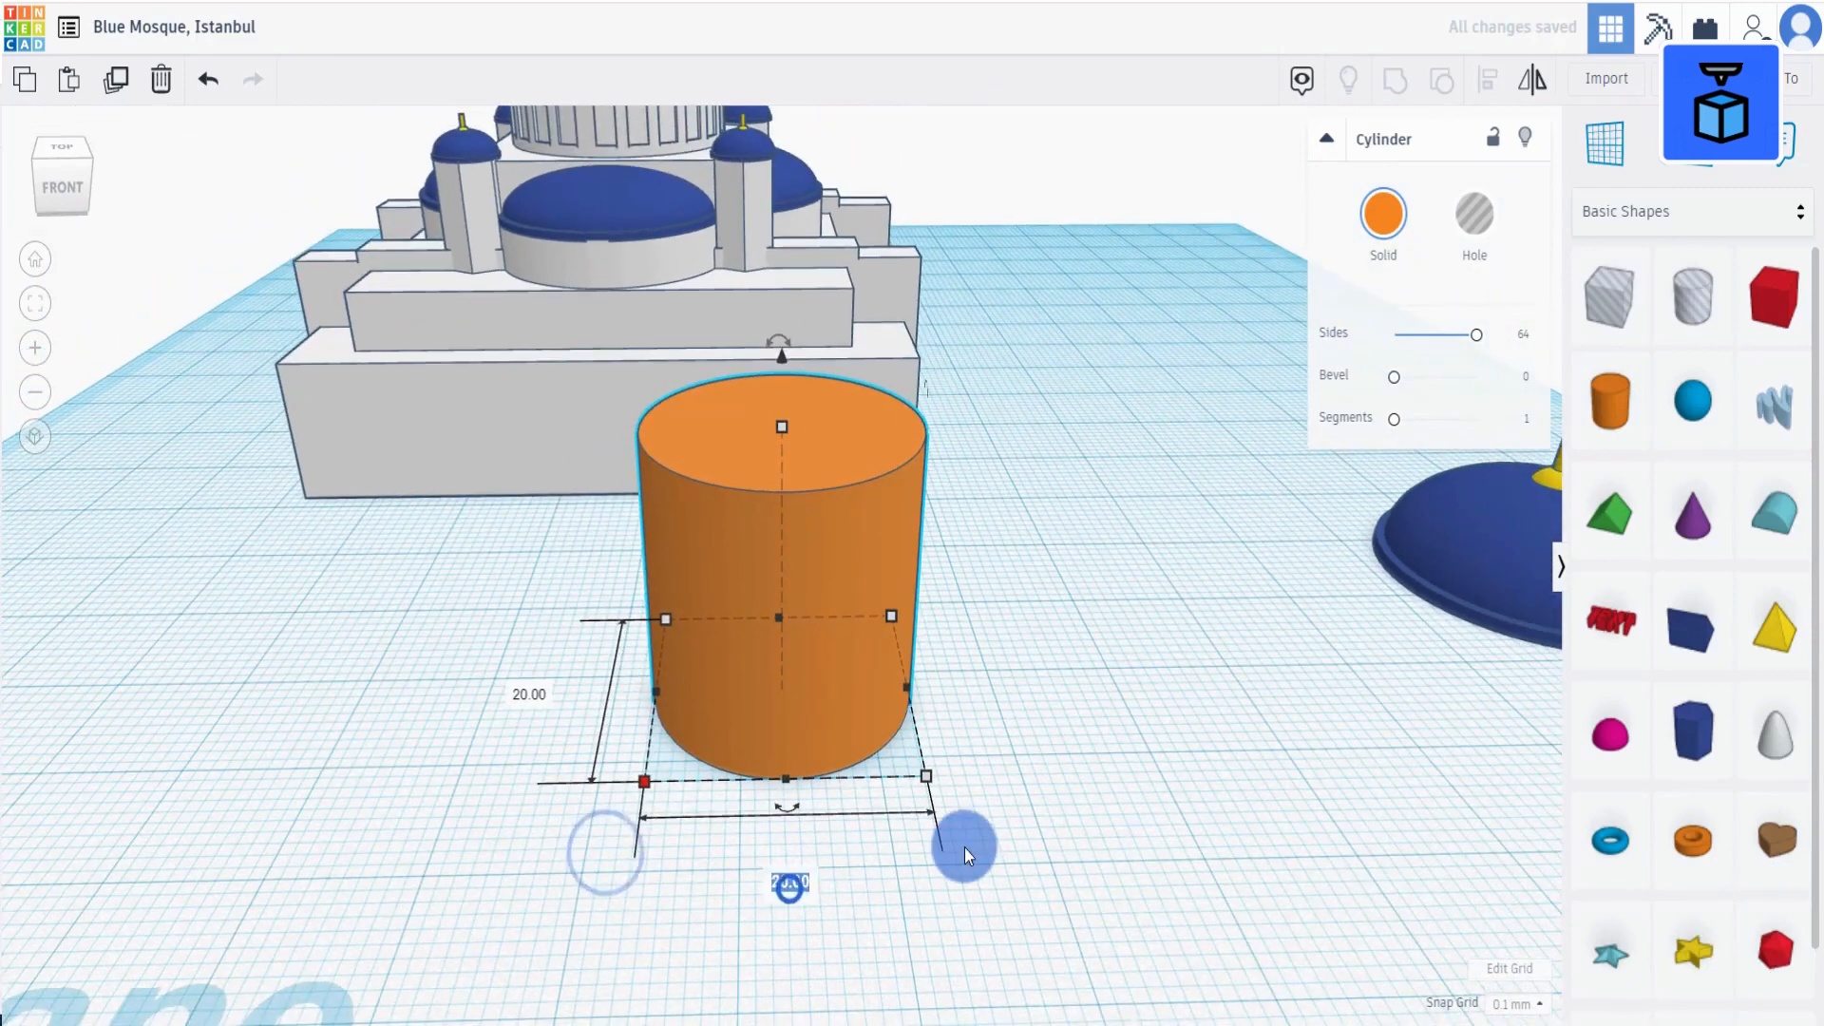
pyautogui.write('10.5')
pyautogui.press('Tab')
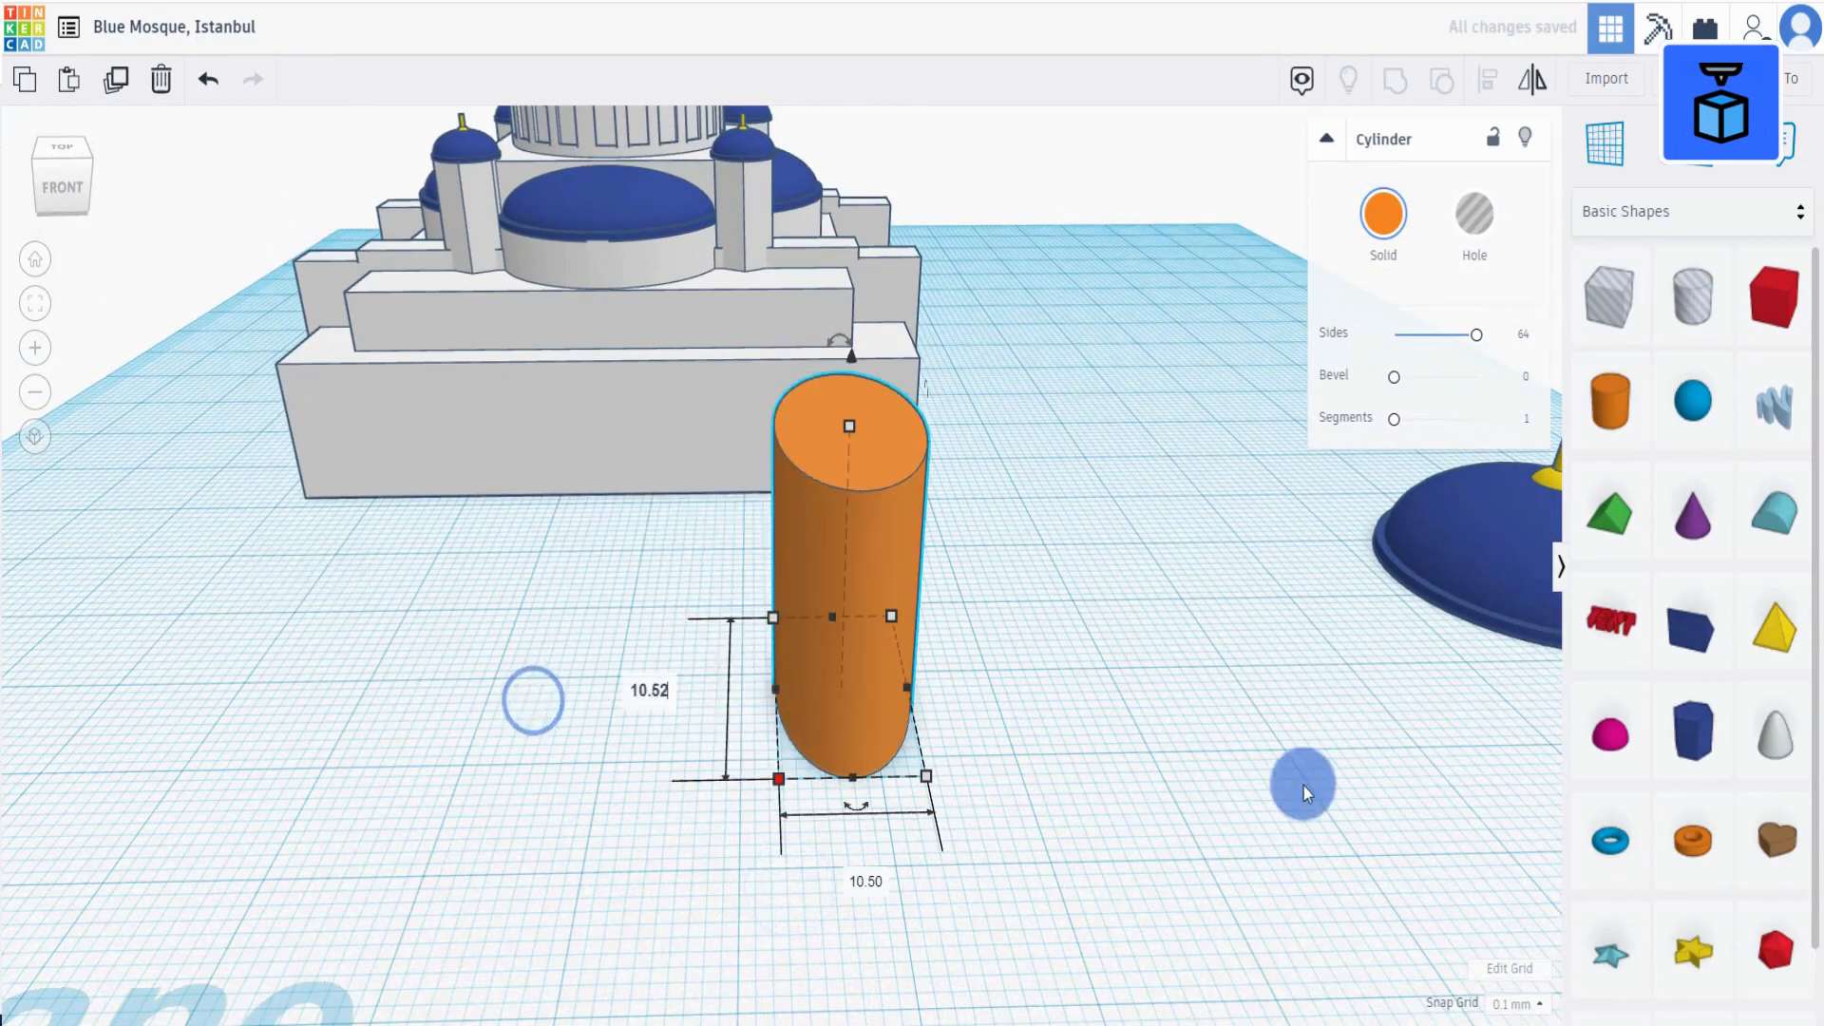
pyautogui.click(1034, 668)
pyautogui.click(846, 404)
pyautogui.click(965, 533)
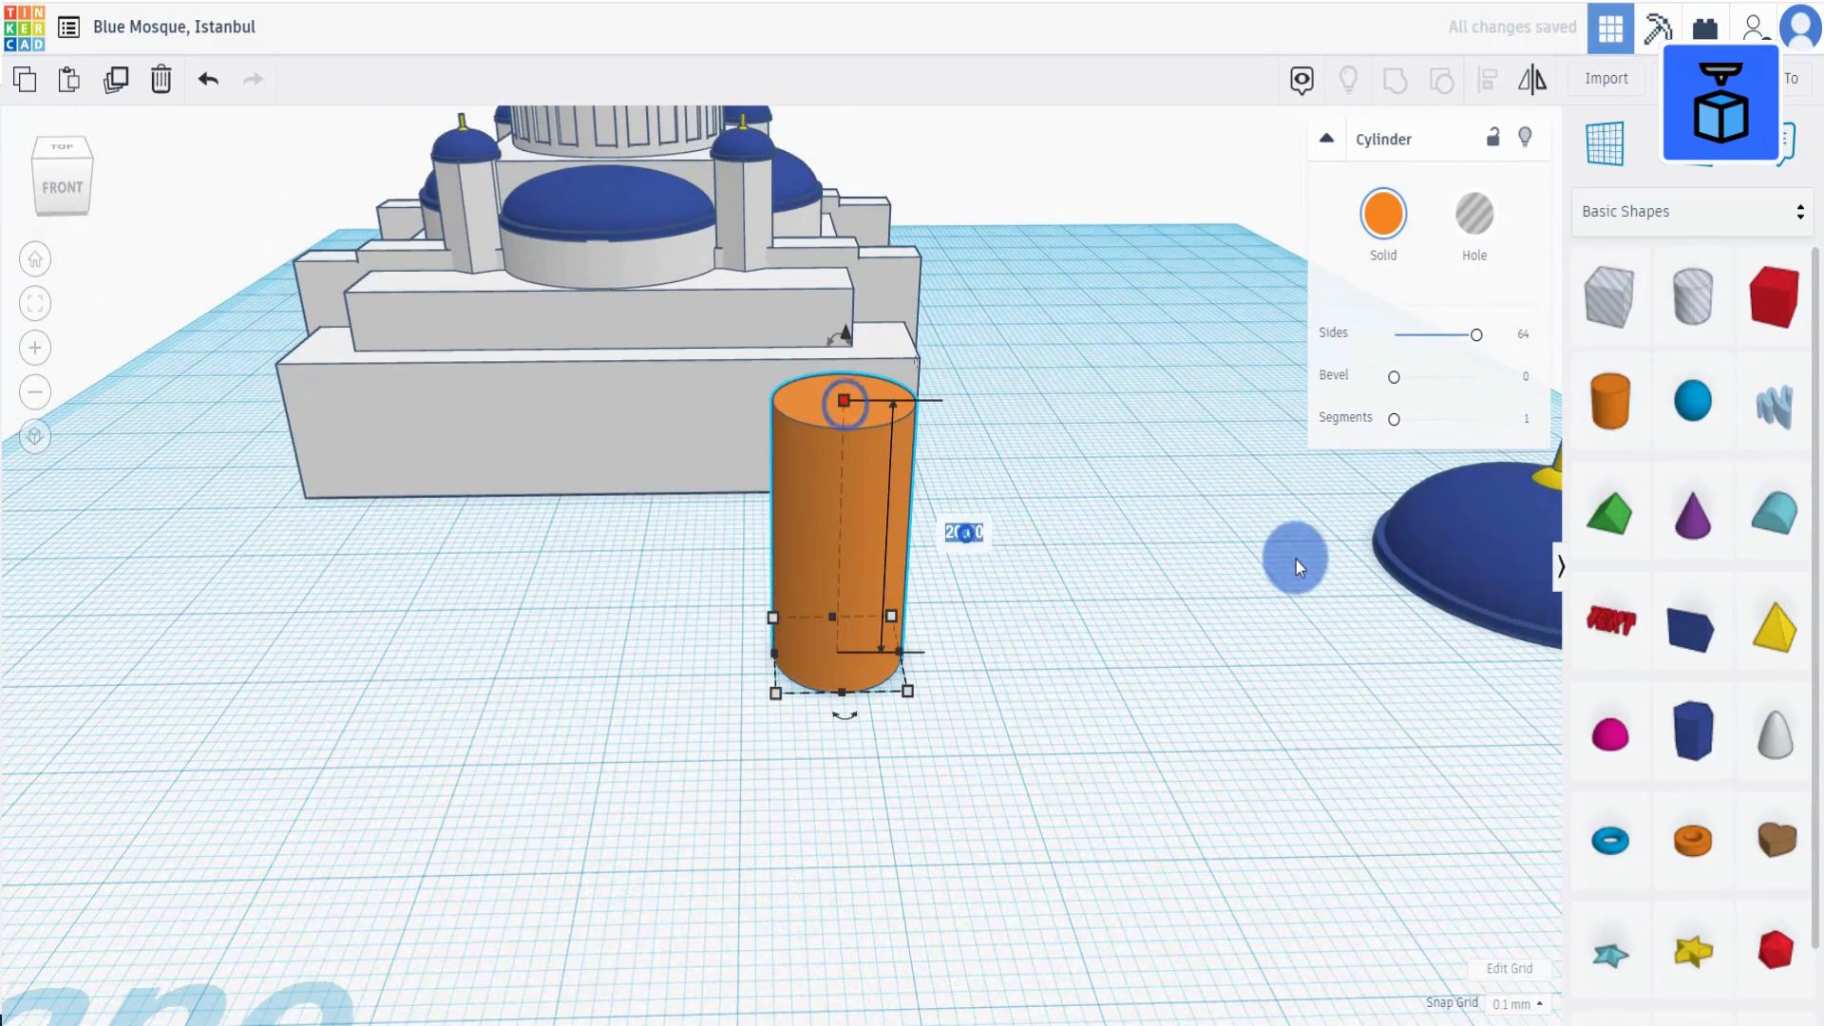
pyautogui.write('5.75')
pyautogui.click(1169, 712)
# Duplicate the loose dome and place the copy next to the cylinder.
pyautogui.scroll(-2, 1367, 580)
pyautogui.click(1394, 574)
pyautogui.scroll(-3, 1103, 506)
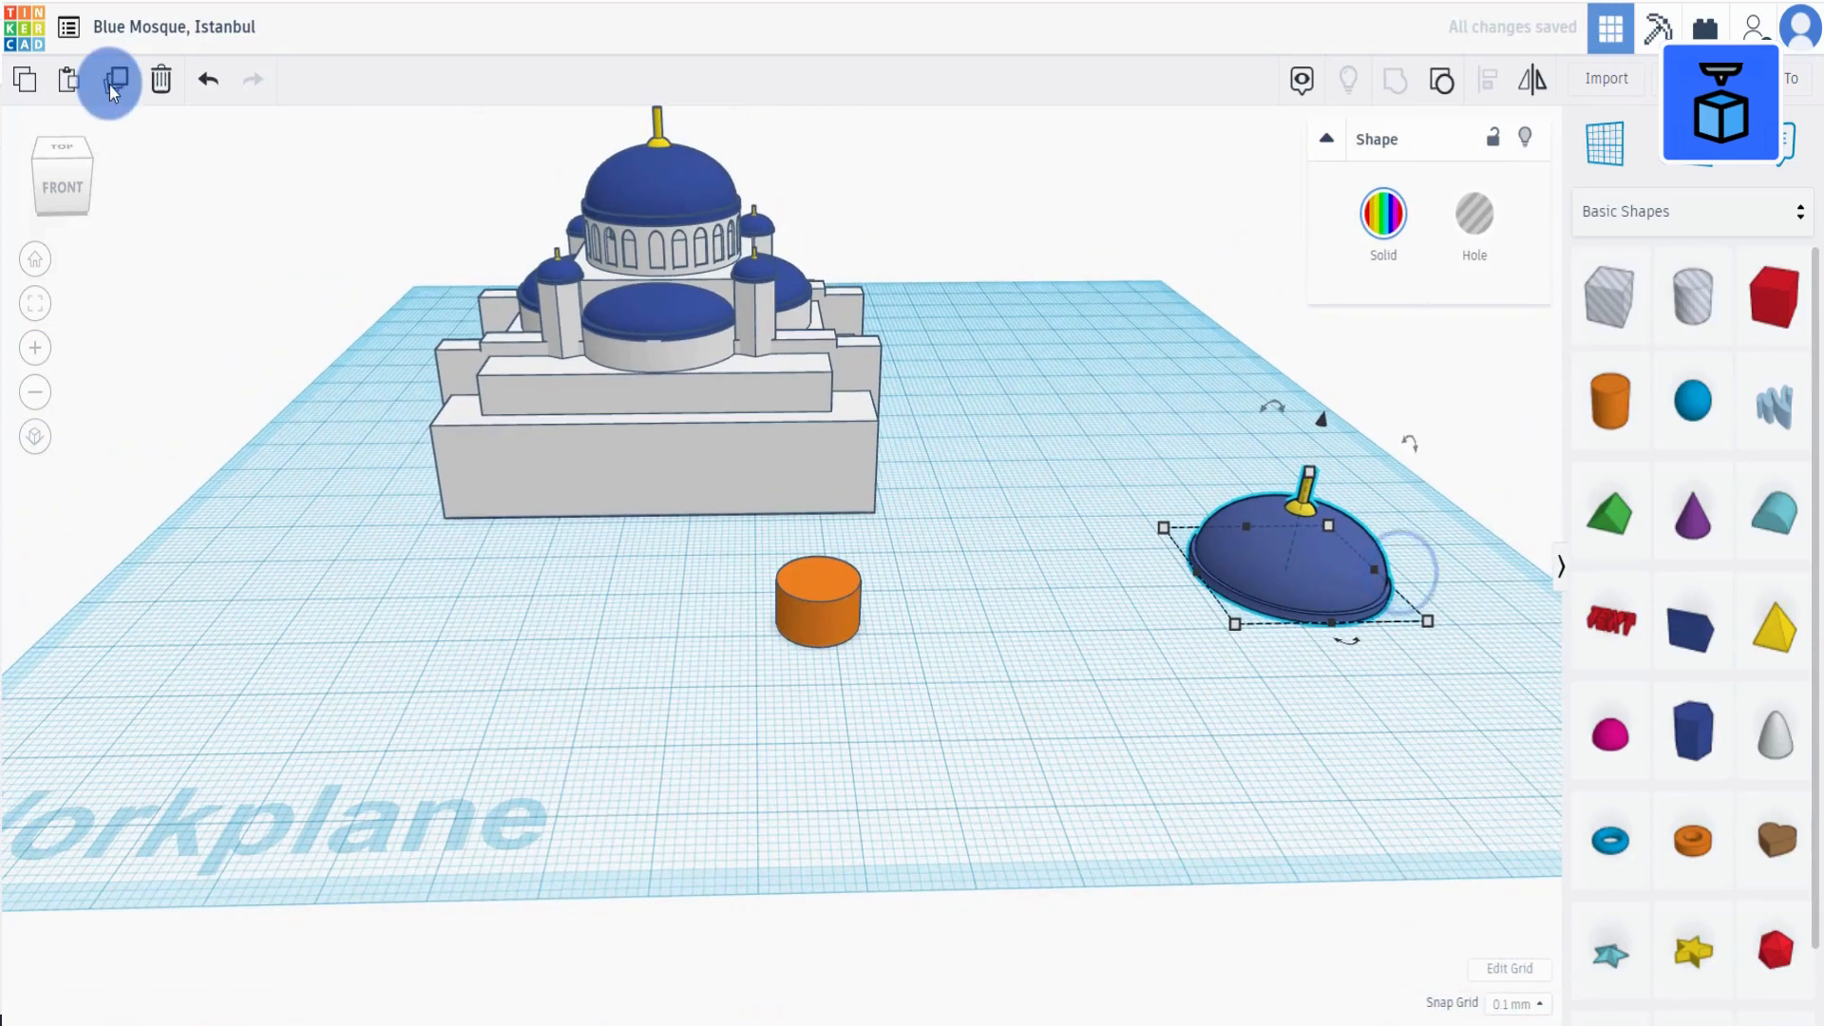
pyautogui.click(112, 93)
pyautogui.moveTo(1225, 570); pyautogui.dragTo(869, 615)
# Recolour the cylinder with the white preset.
pyautogui.click(869, 616)
pyautogui.click(1383, 213)
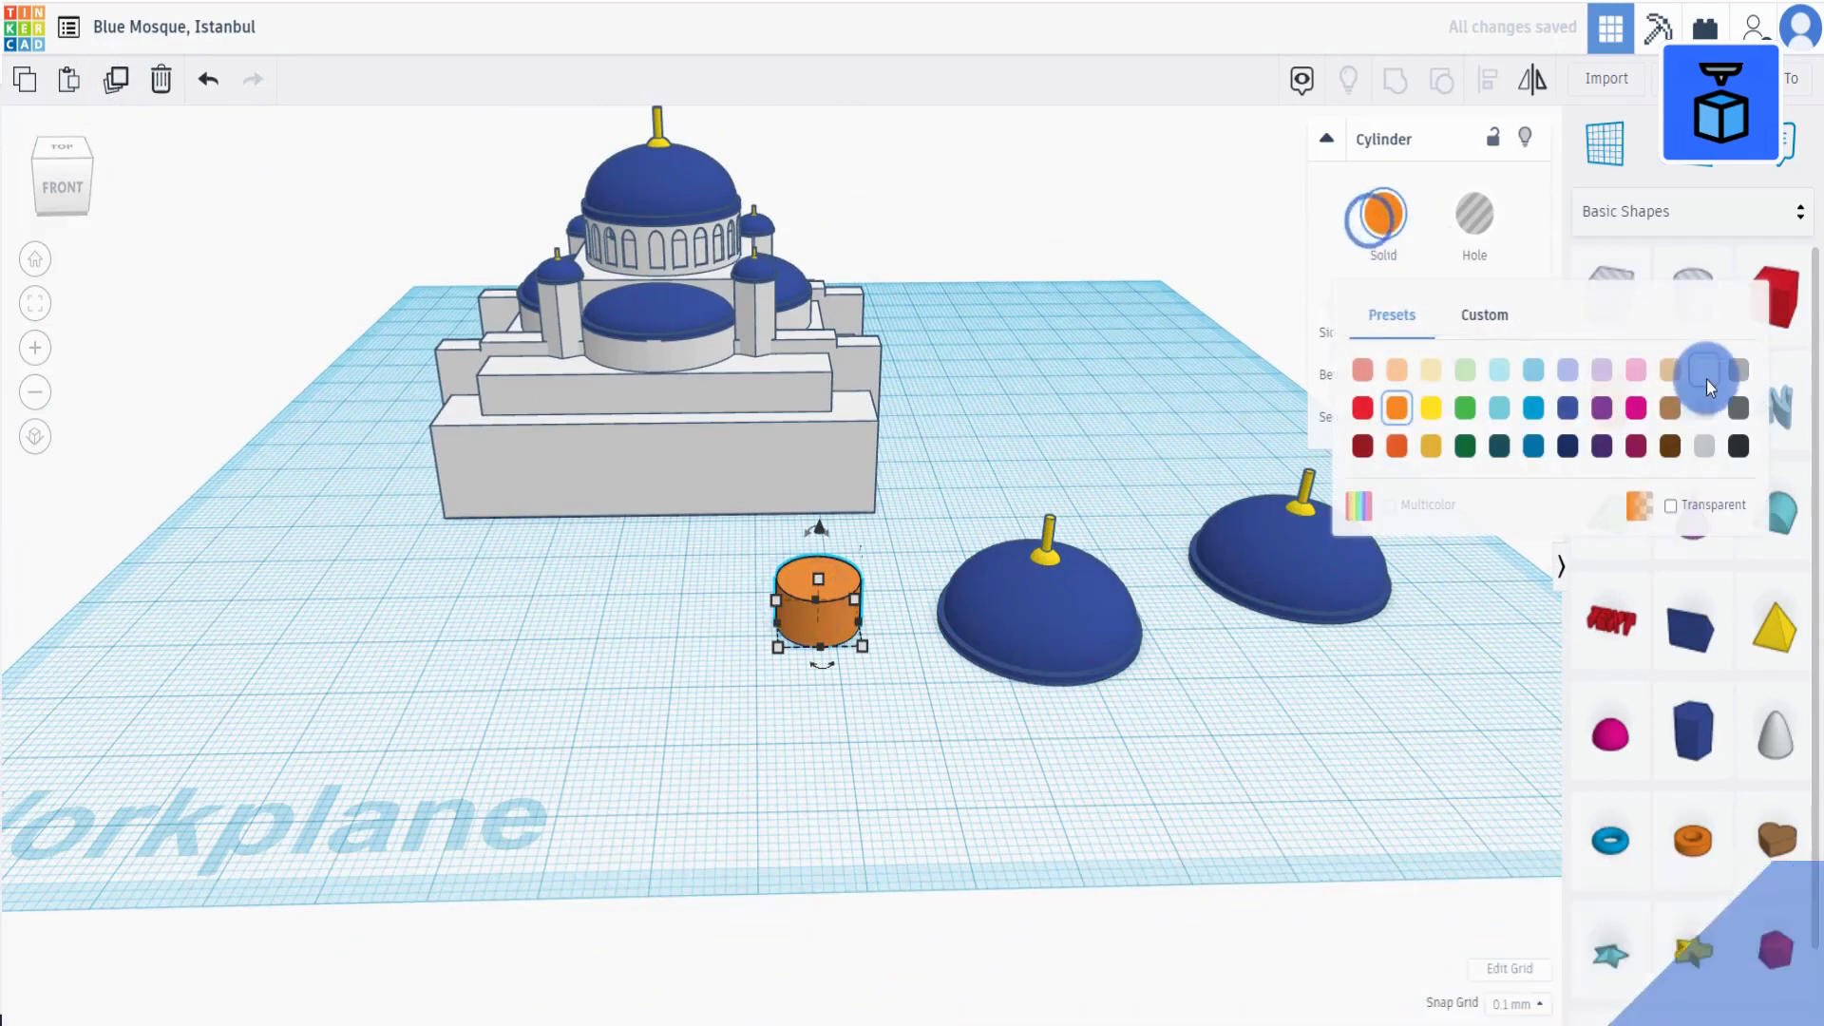
pyautogui.click(1703, 375)
# Set a workplane on the cylinder's top face and drop the neighbouring dome copy onto it.
pyautogui.click(1605, 145)
pyautogui.click(815, 587)
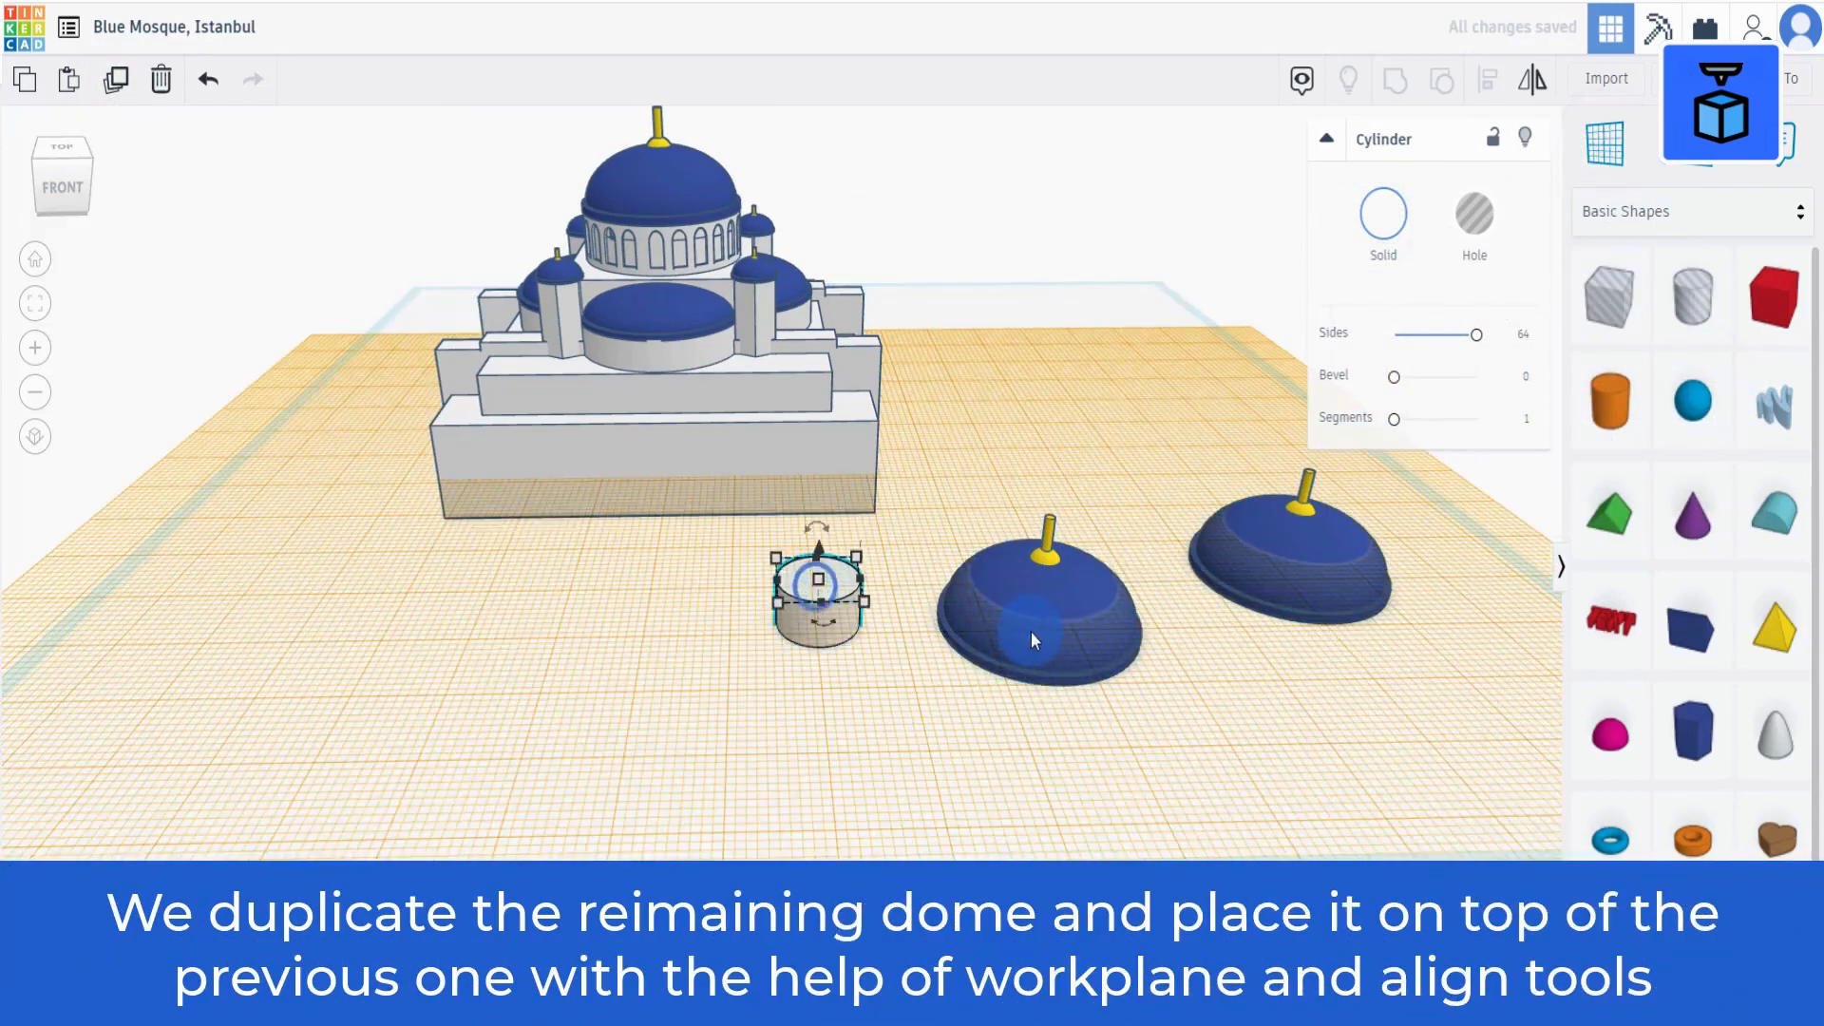
pyautogui.click(1035, 631)
pyautogui.press('d')
# Shrink the dome copy proportionally and centre-align it with the cylinder.
pyautogui.keyDown('shift'); pyautogui.moveTo(1178, 636); pyautogui.dragTo(1101, 603); pyautogui.keyUp('shift')
pyautogui.moveTo(769, 691); pyautogui.dragTo(1054, 589)
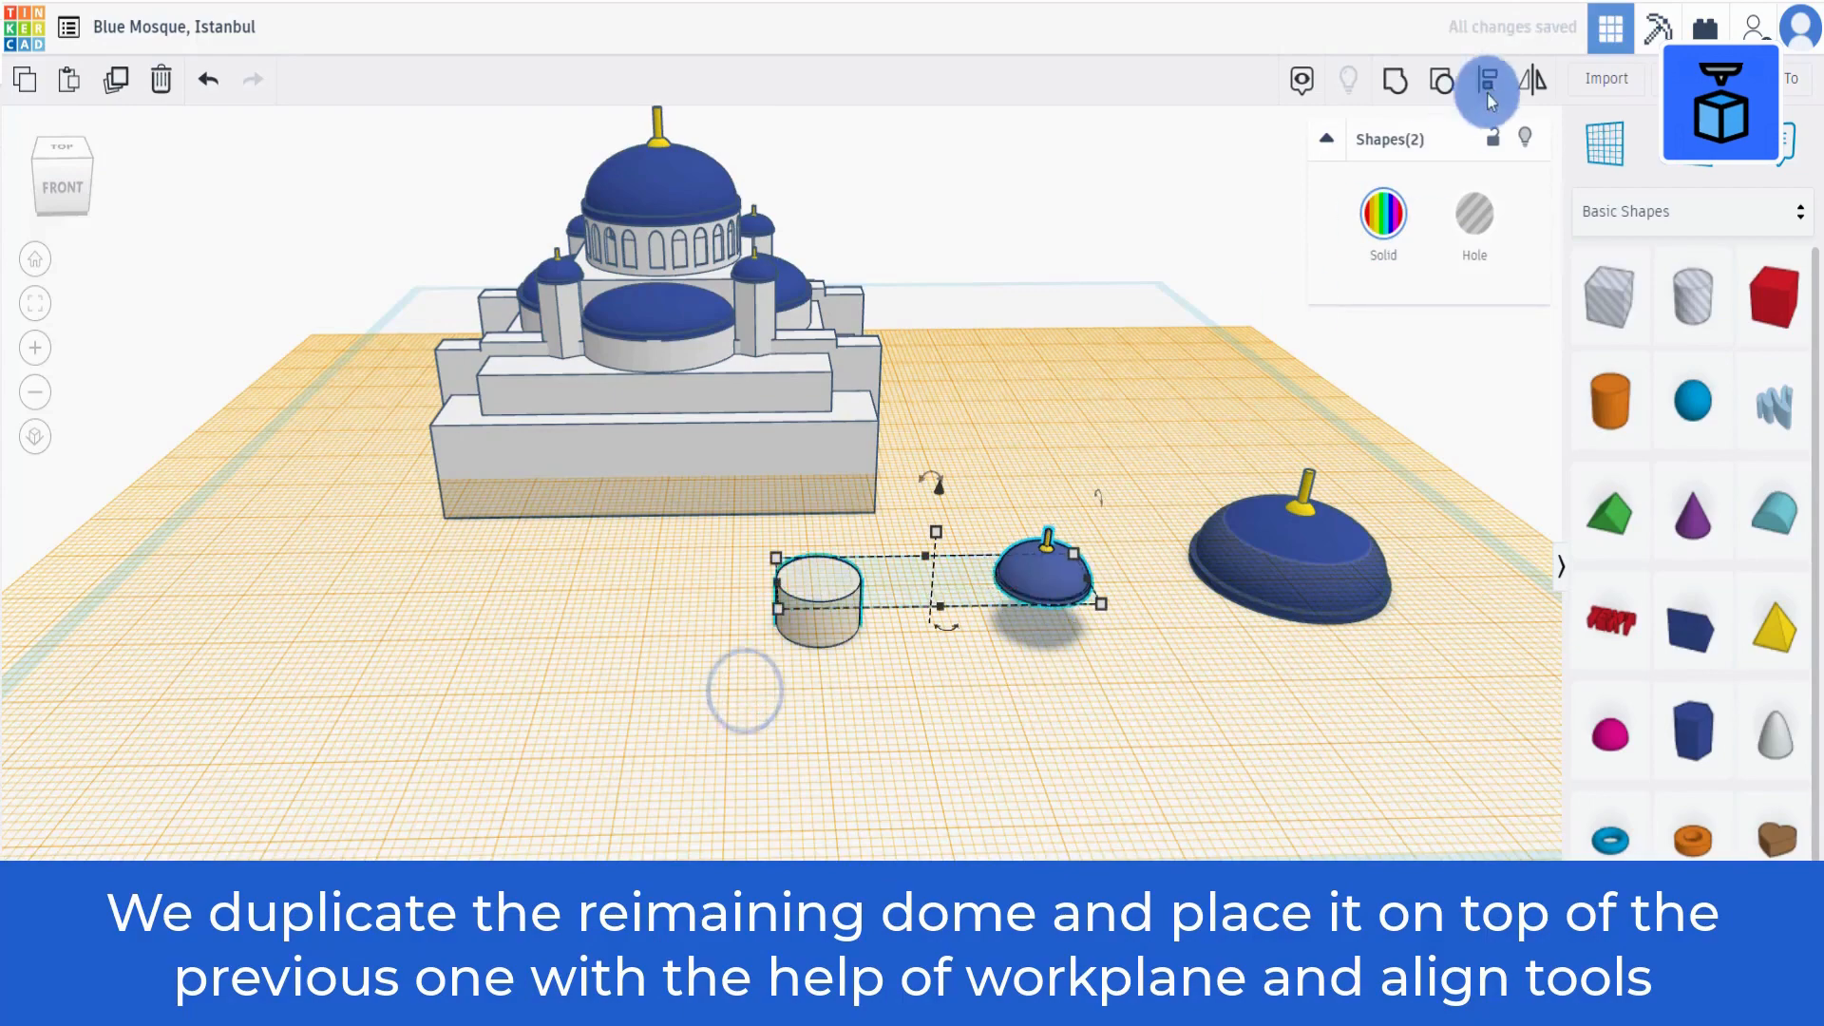
pyautogui.click(948, 626)
pyautogui.click(853, 583)
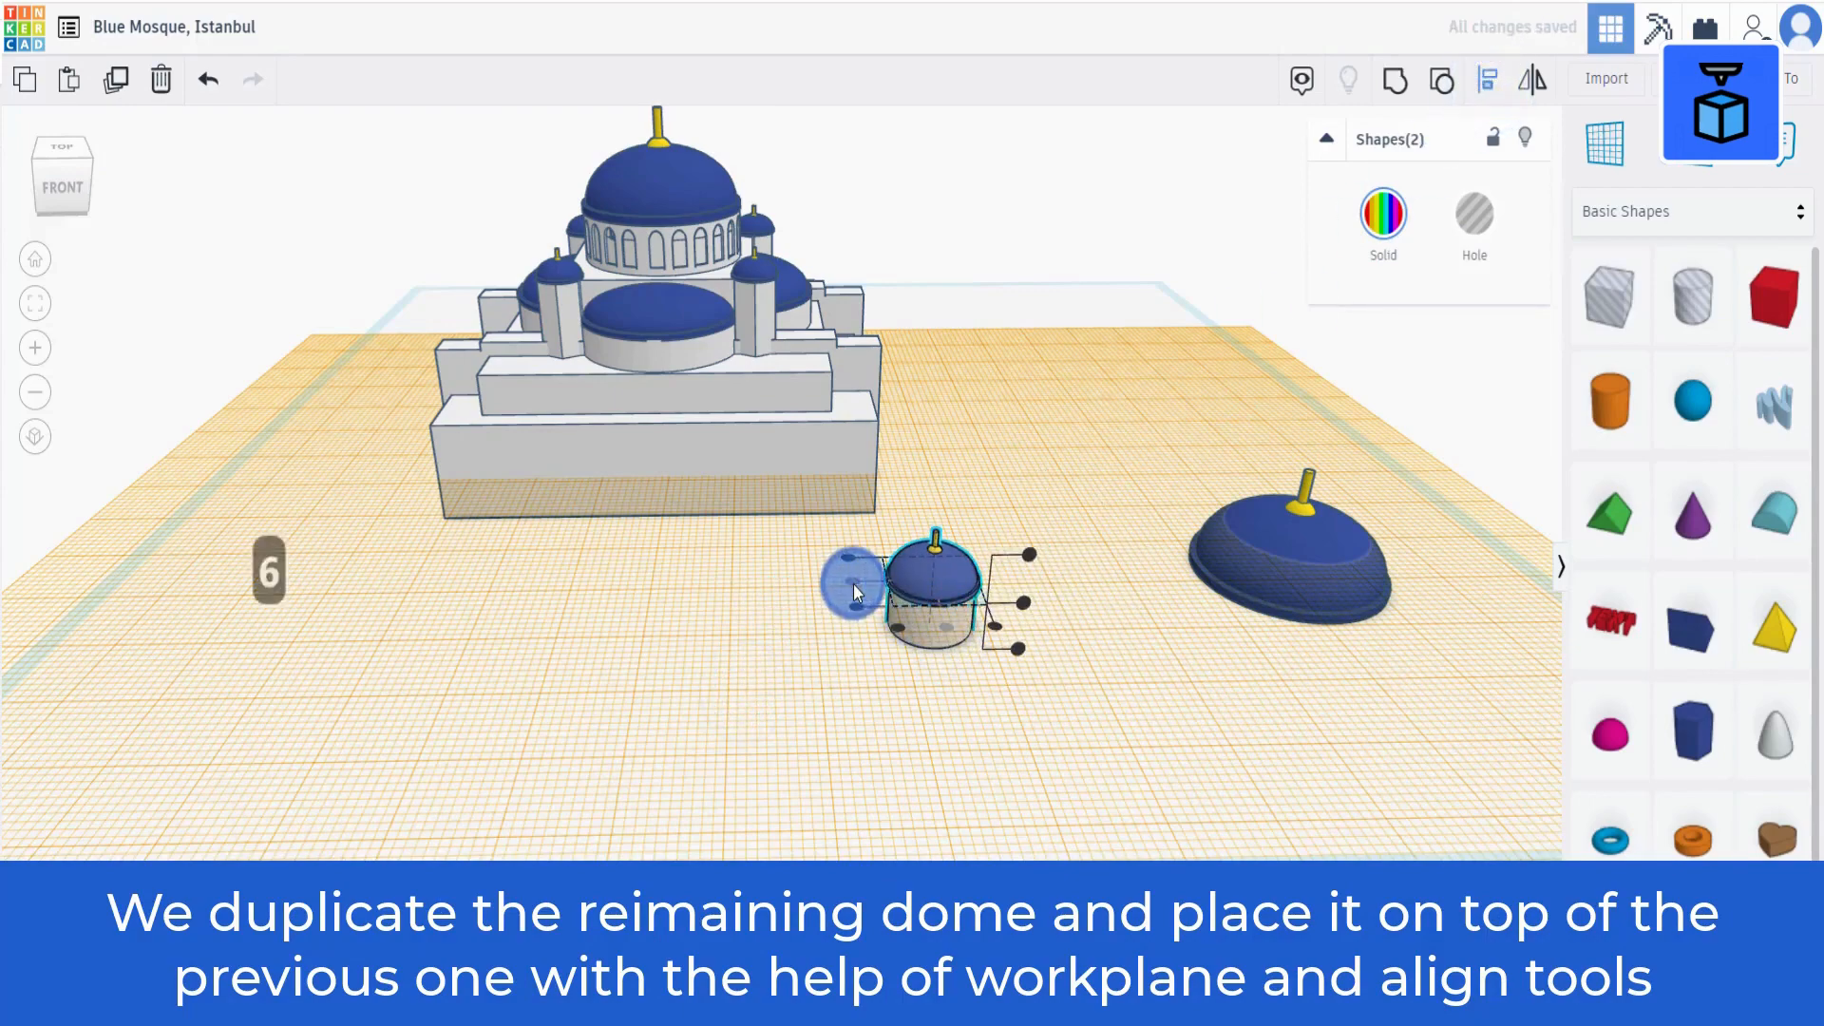
# Reduce the dome's size slightly so that its rim fits the top of the cylinder.
pyautogui.press('f')
pyautogui.moveTo(908, 615); pyautogui.dragTo(1135, 751, button='right')
pyautogui.click(1157, 750)
pyautogui.click(865, 648)
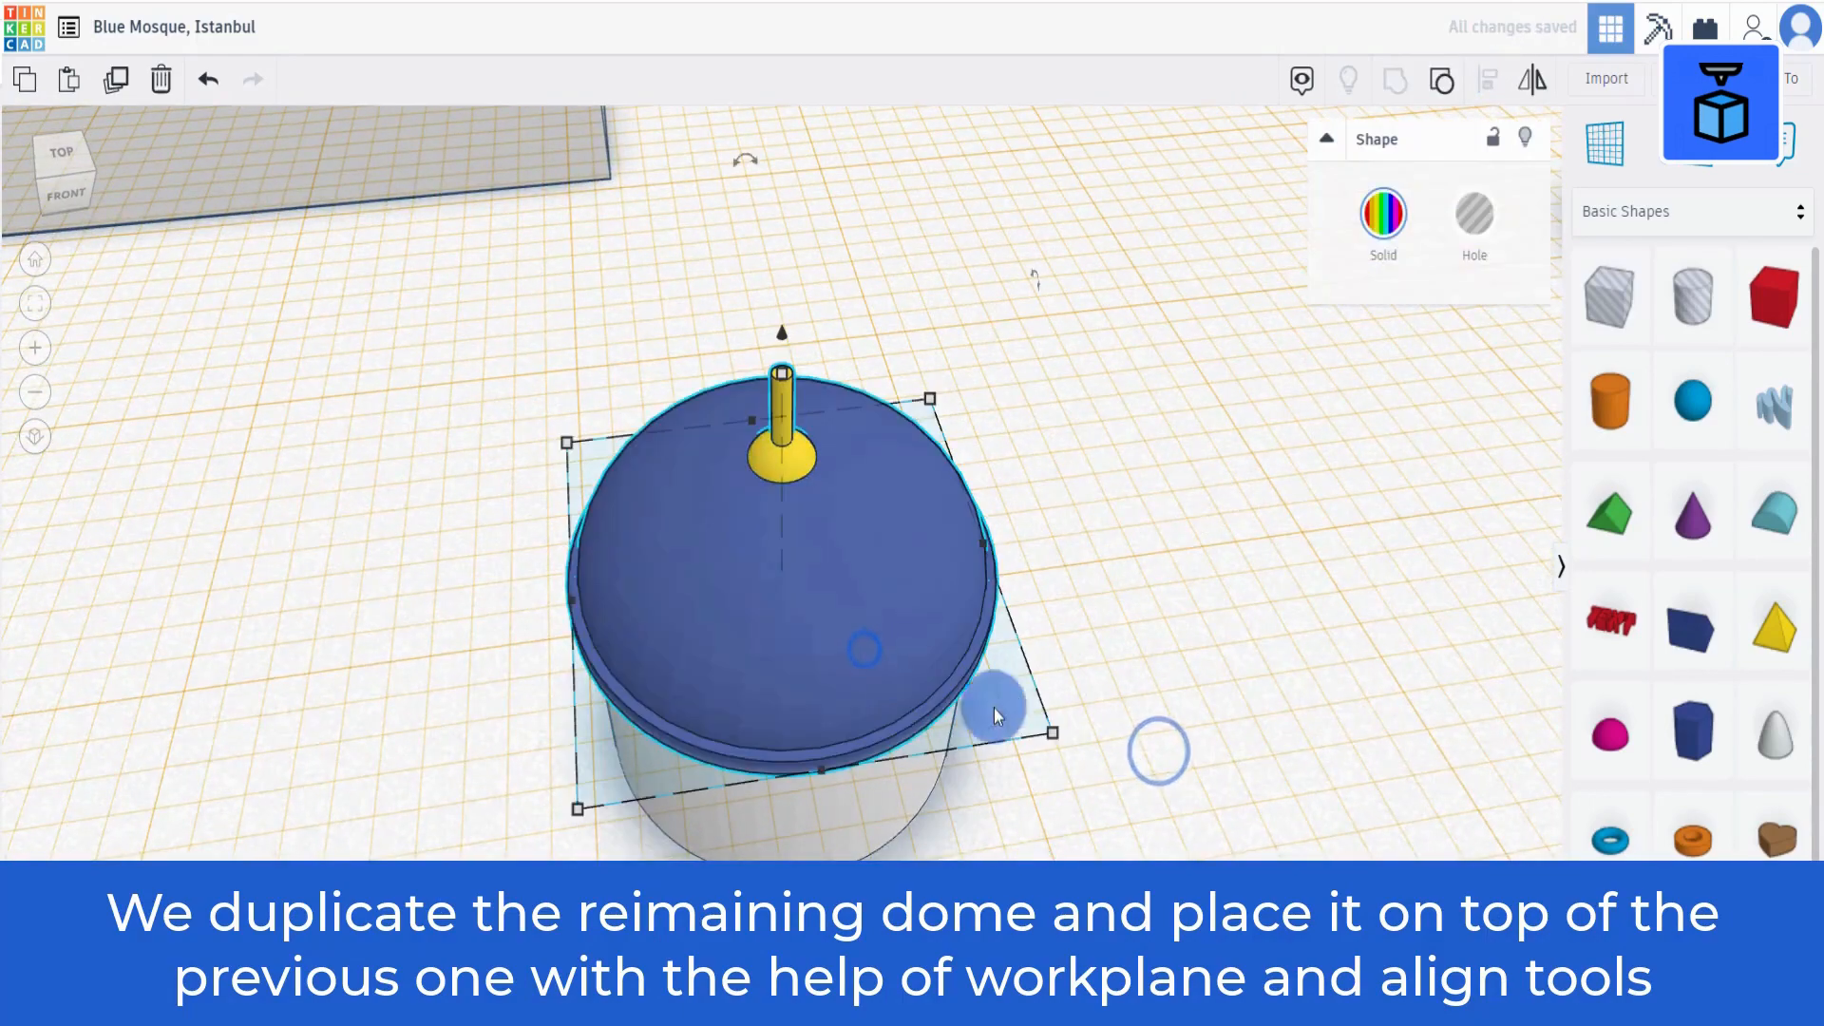
pyautogui.moveTo(1051, 726); pyautogui.dragTo(1029, 714)
# Group the white cylinder and the dome on top of it into one shape.
pyautogui.click(1195, 815)
pyautogui.scroll(-3, 1195, 815)
pyautogui.moveTo(618, 802); pyautogui.dragTo(910, 496)
pyautogui.click(1405, 82)
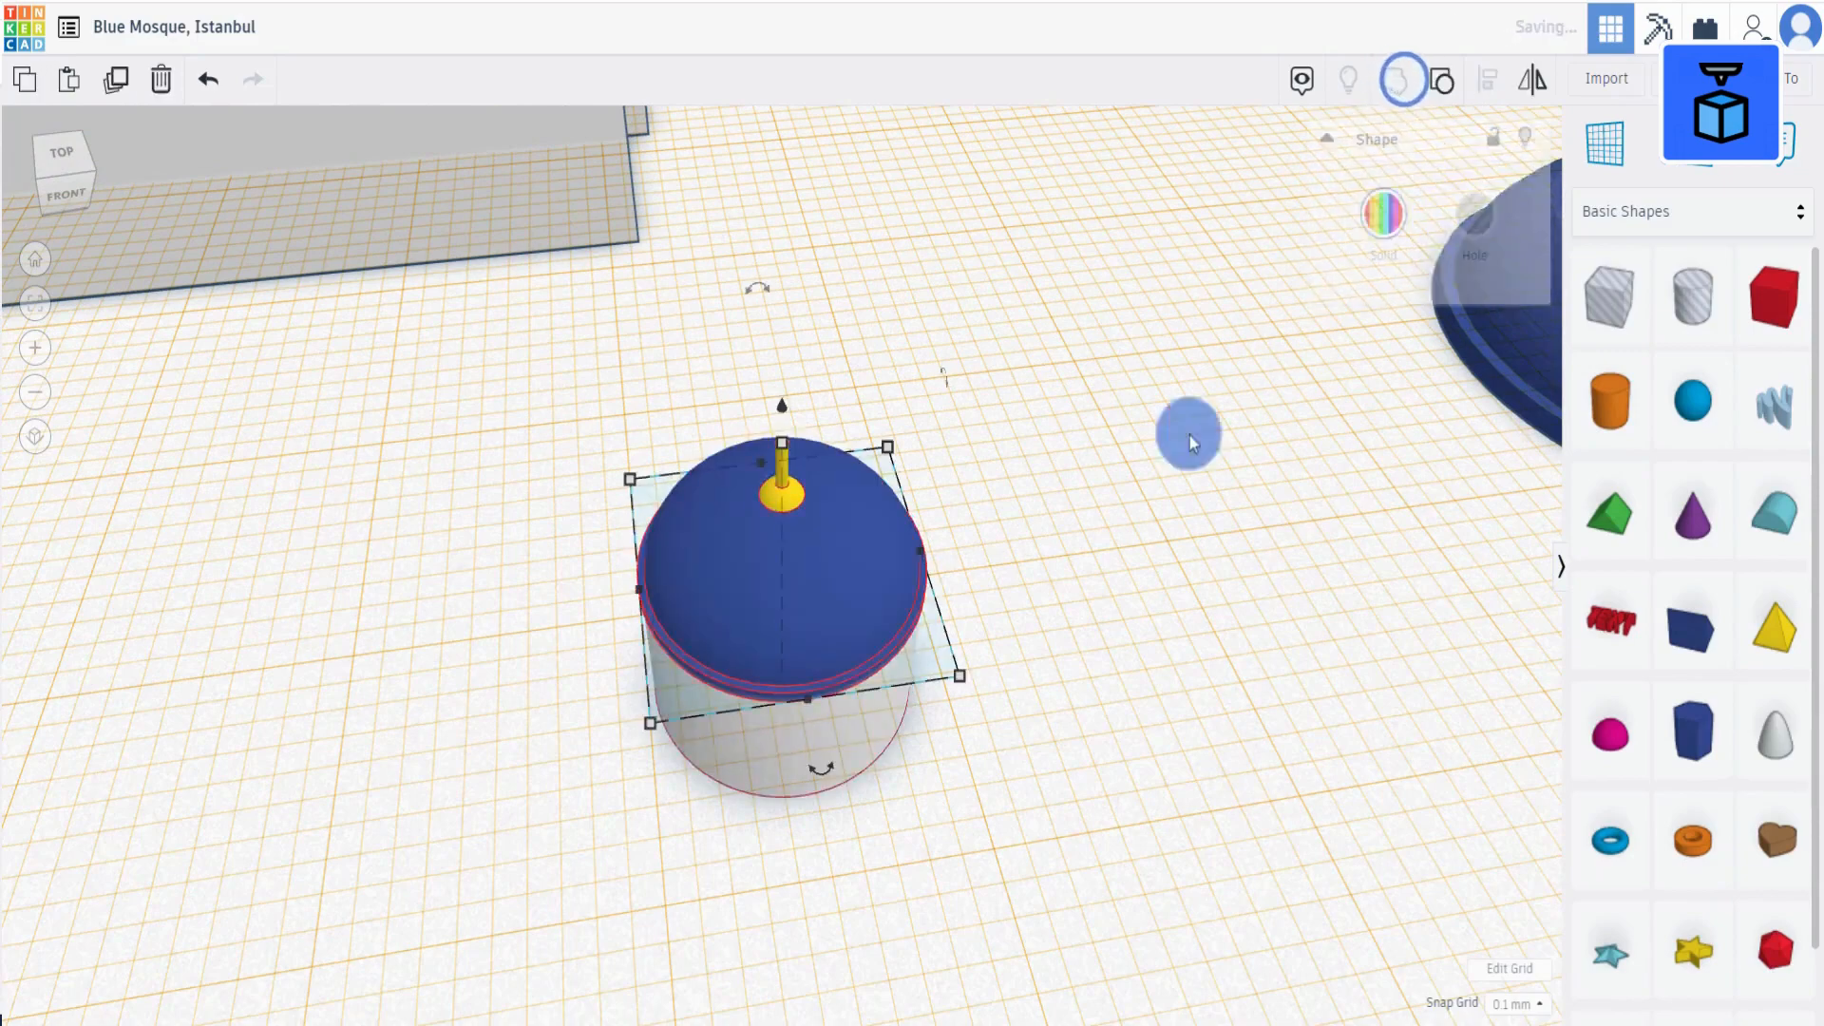
pyautogui.scroll(-2, 1018, 716)
pyautogui.moveTo(1018, 716); pyautogui.dragTo(1026, 646, button='right')
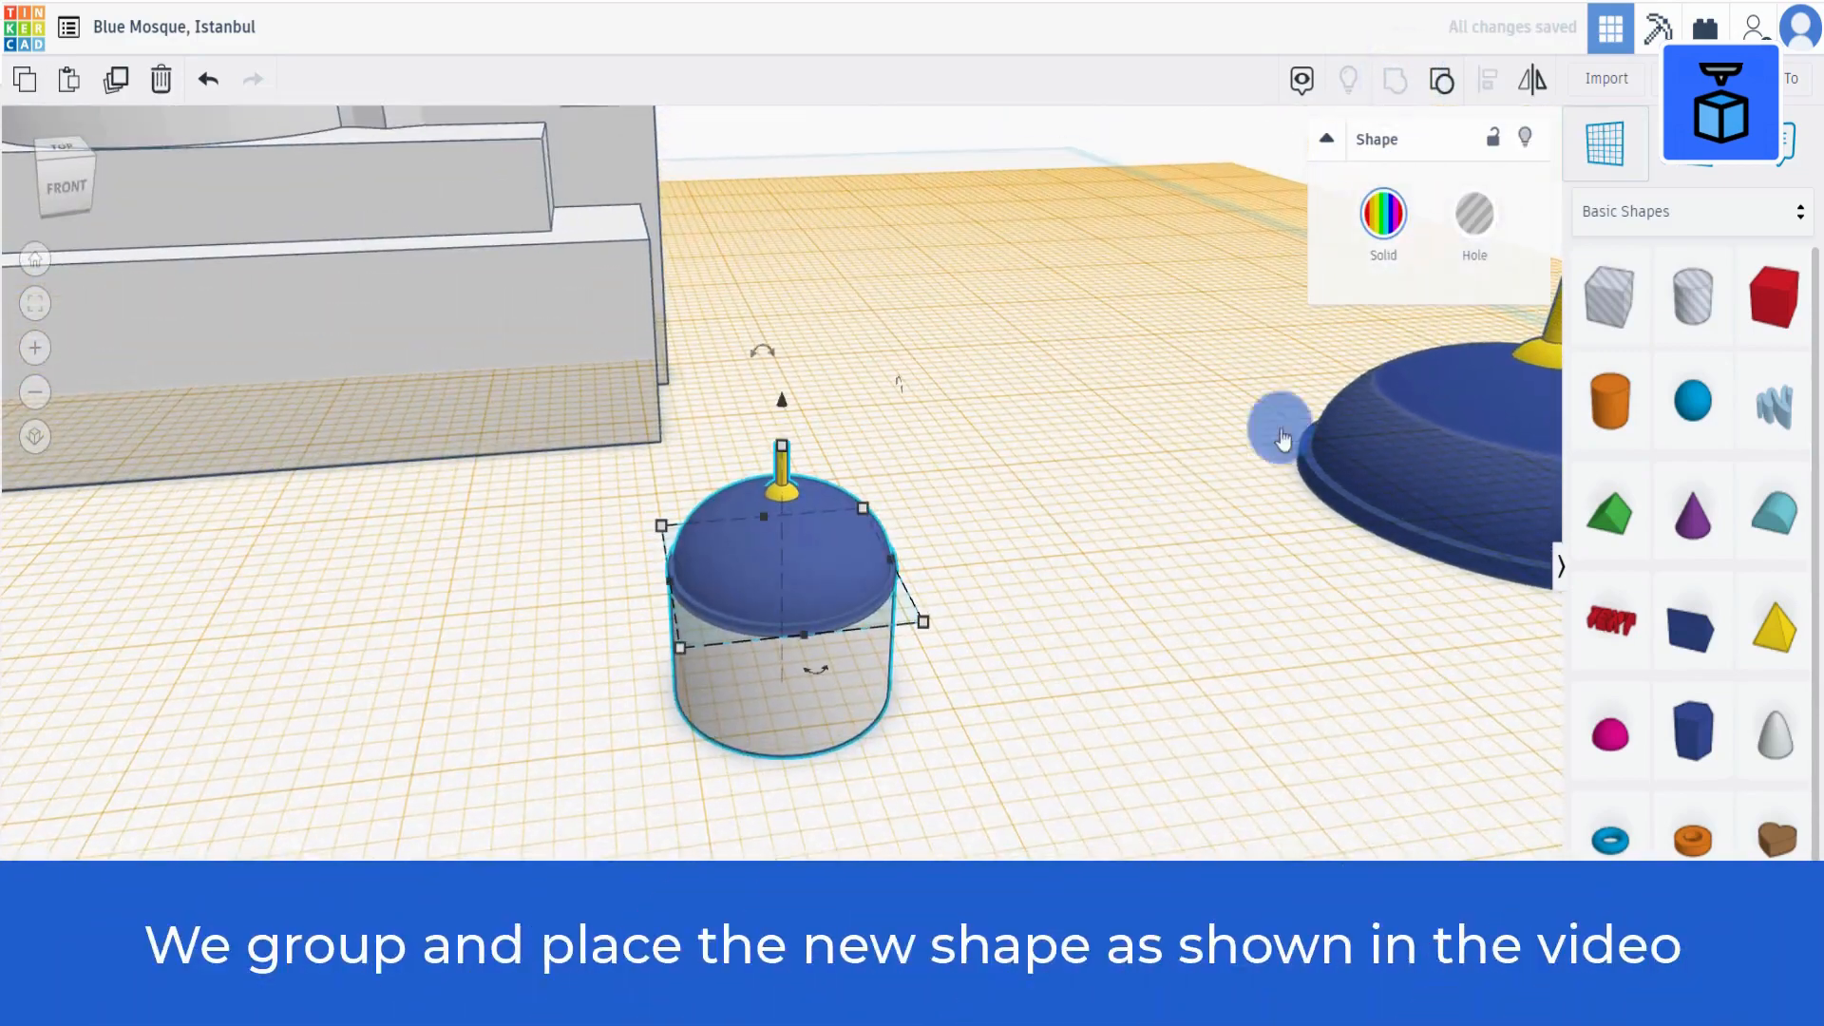
# Reset the workplane to the base grid, then lift the domed turret about 15.4 mm and move it over the mosque's front-right corner.
pyautogui.click(1614, 138)
pyautogui.click(1051, 815)
pyautogui.scroll(-2, 1050, 815)
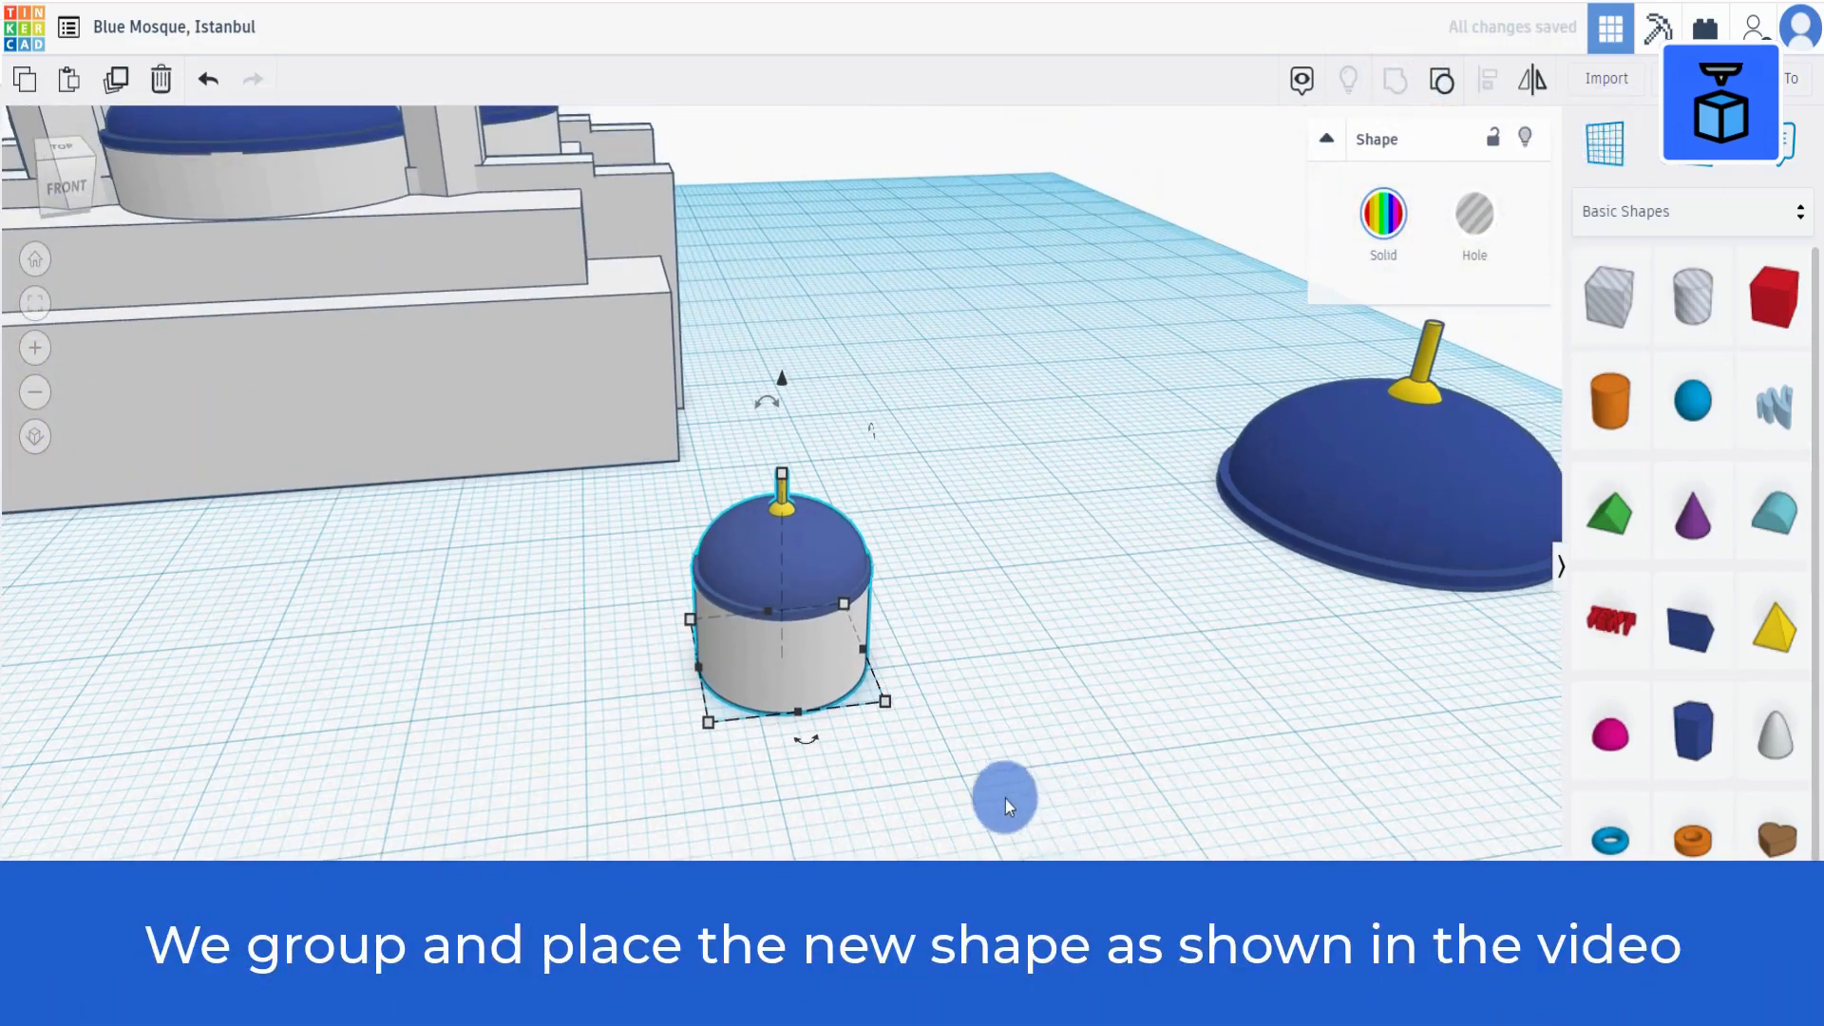
pyautogui.moveTo(1005, 800); pyautogui.dragTo(727, 699, button='middle')
pyautogui.scroll(-2, 727, 699)
pyautogui.moveTo(992, 559); pyautogui.dragTo(1005, 385)
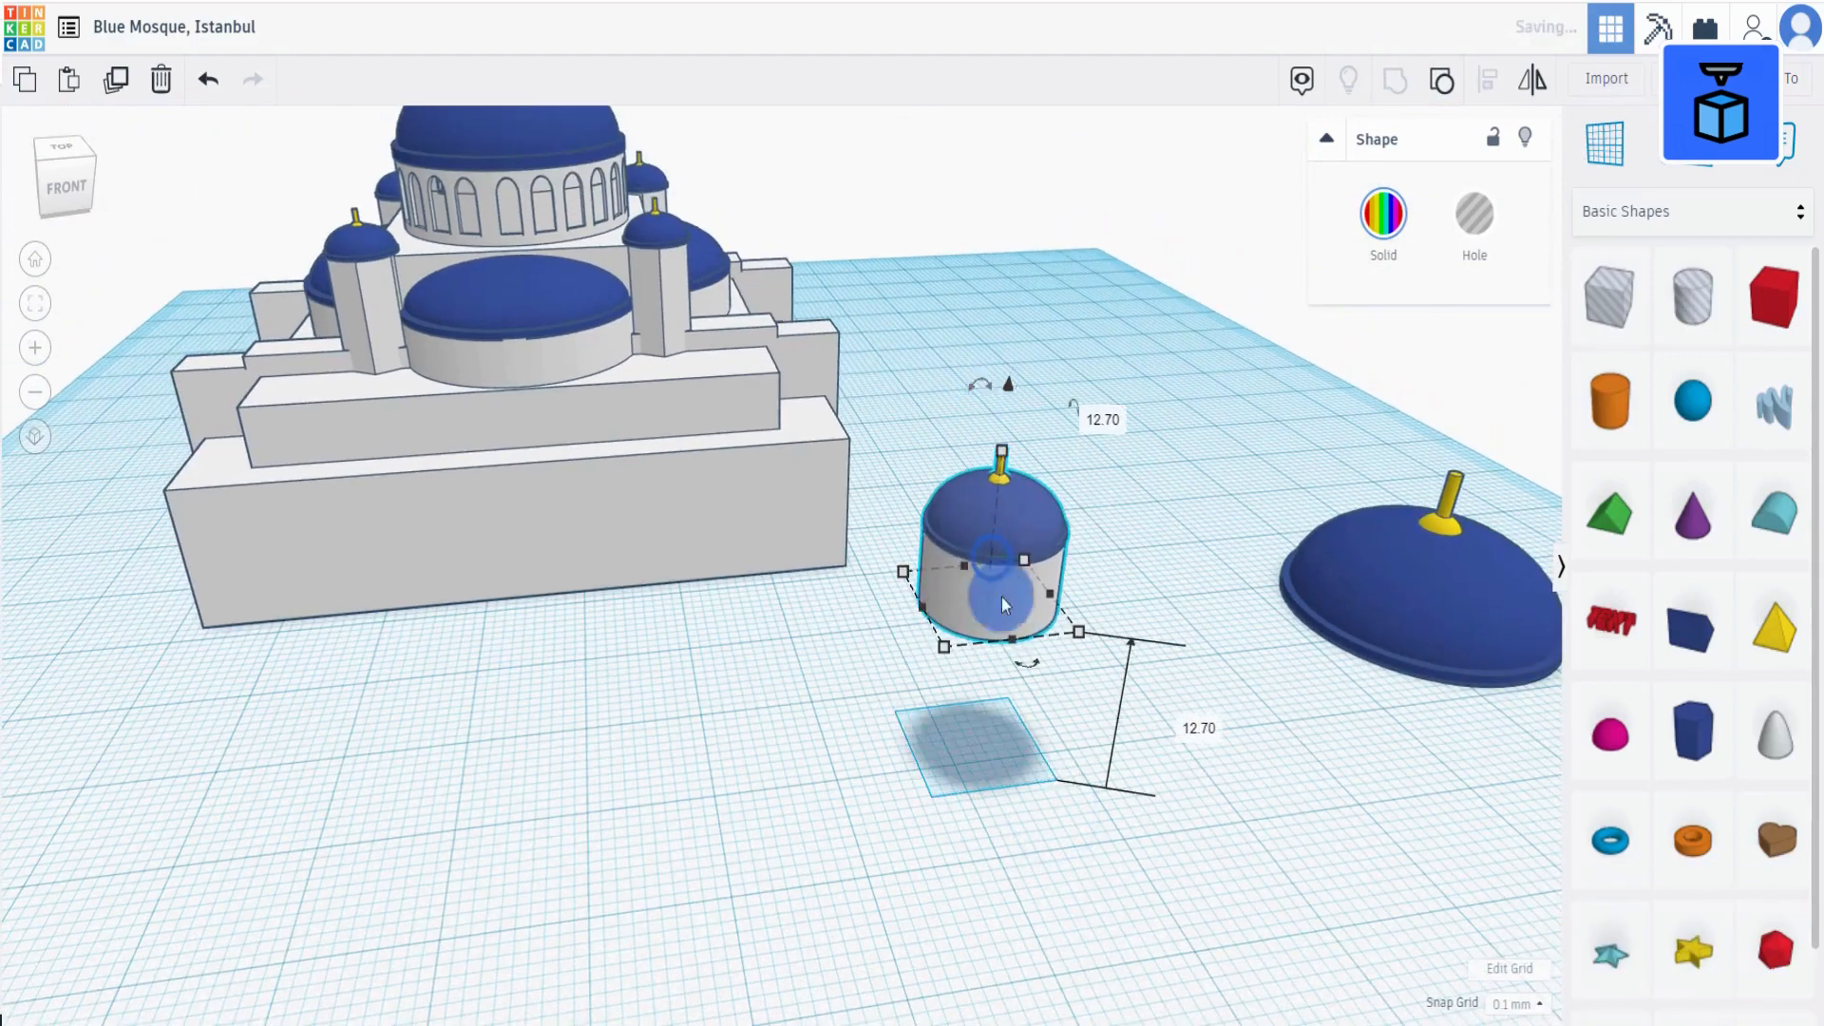
pyautogui.moveTo(1002, 610); pyautogui.dragTo(744, 426)
pyautogui.moveTo(748, 258); pyautogui.dragTo(744, 232)
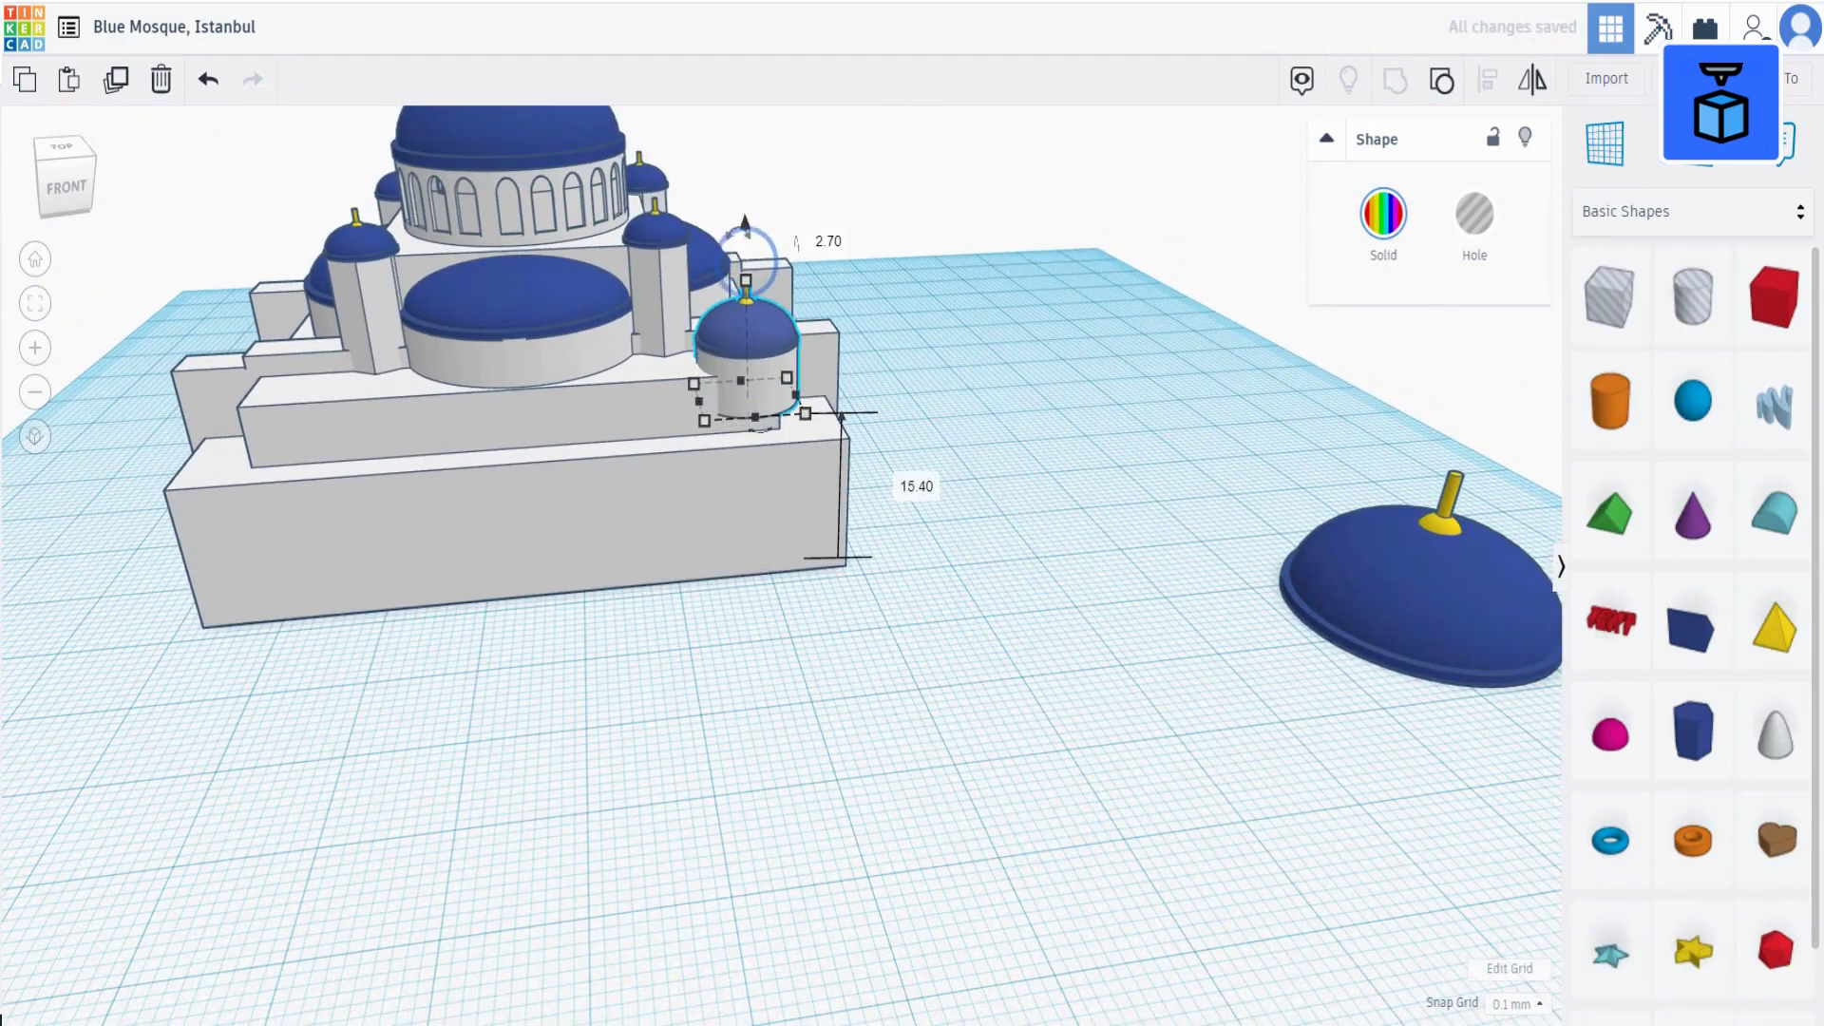
# Set a workplane on top of the mosque's front ledge and seat the domed turret on it at the right end.
pyautogui.press('w')
pyautogui.click(811, 385)
pyautogui.scroll(2, 722, 412)
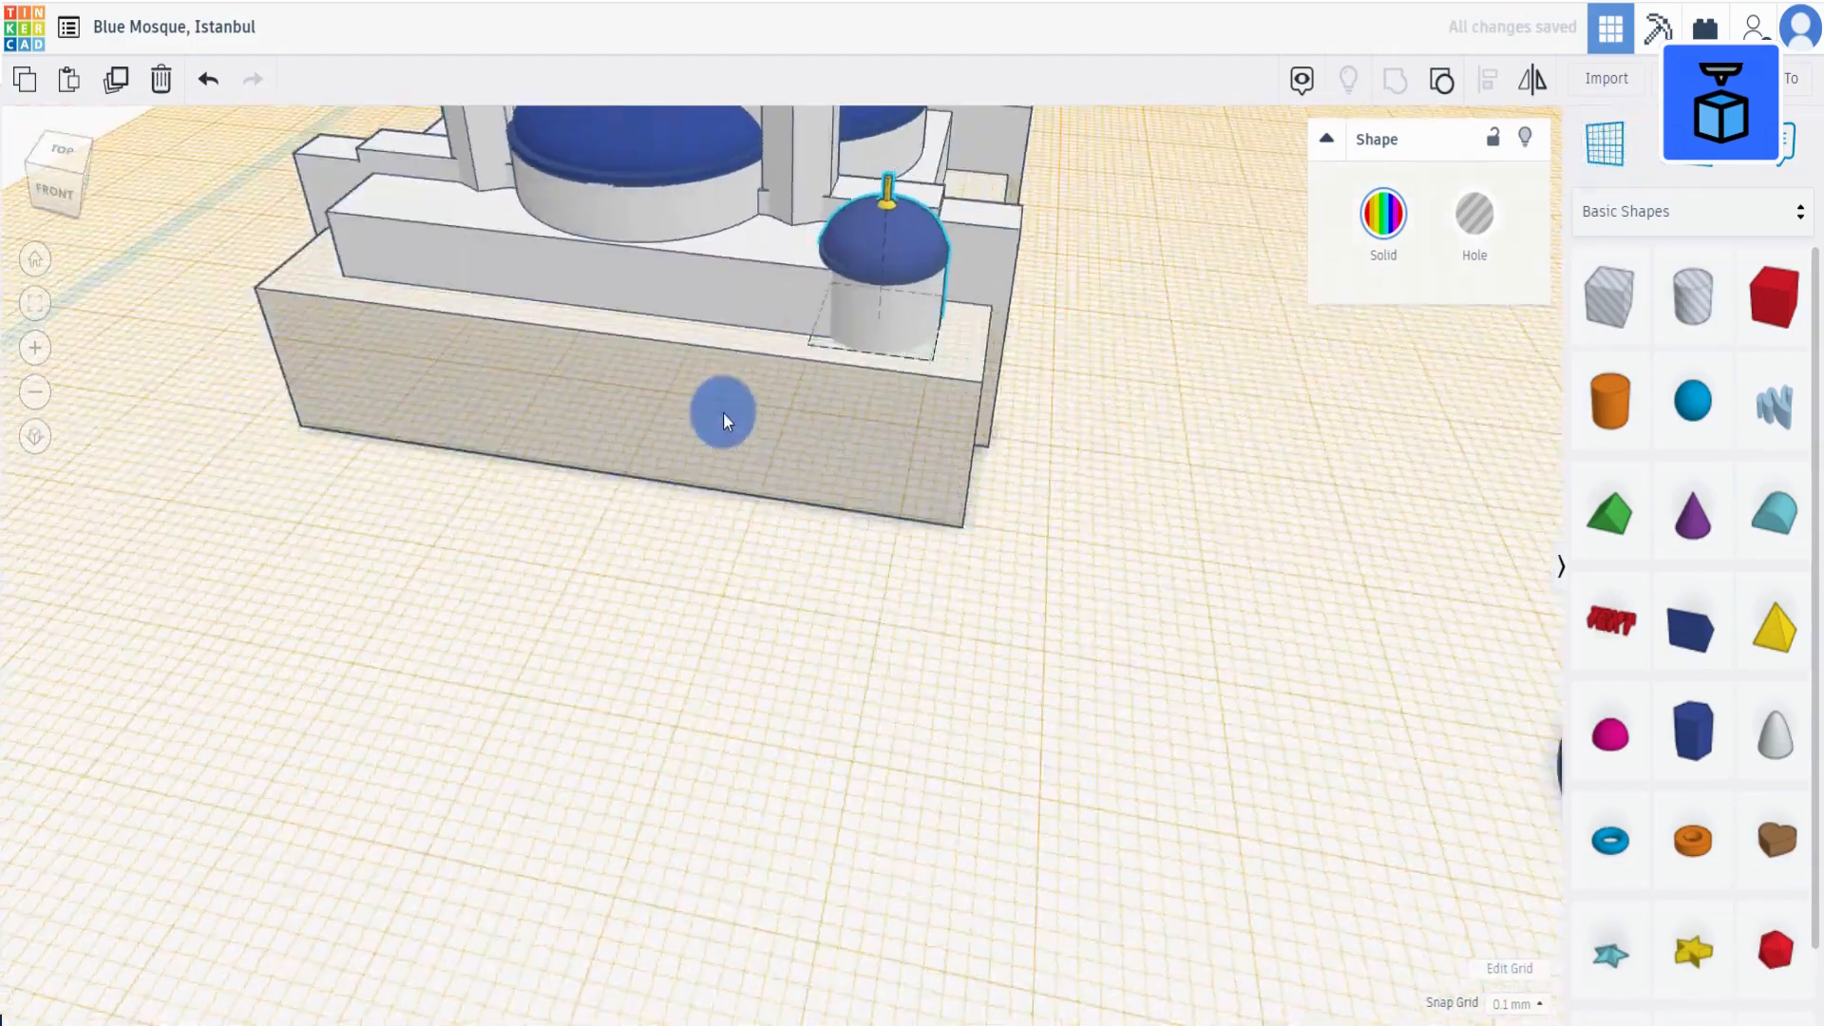
pyautogui.moveTo(722, 412); pyautogui.dragTo(991, 468, button='right')
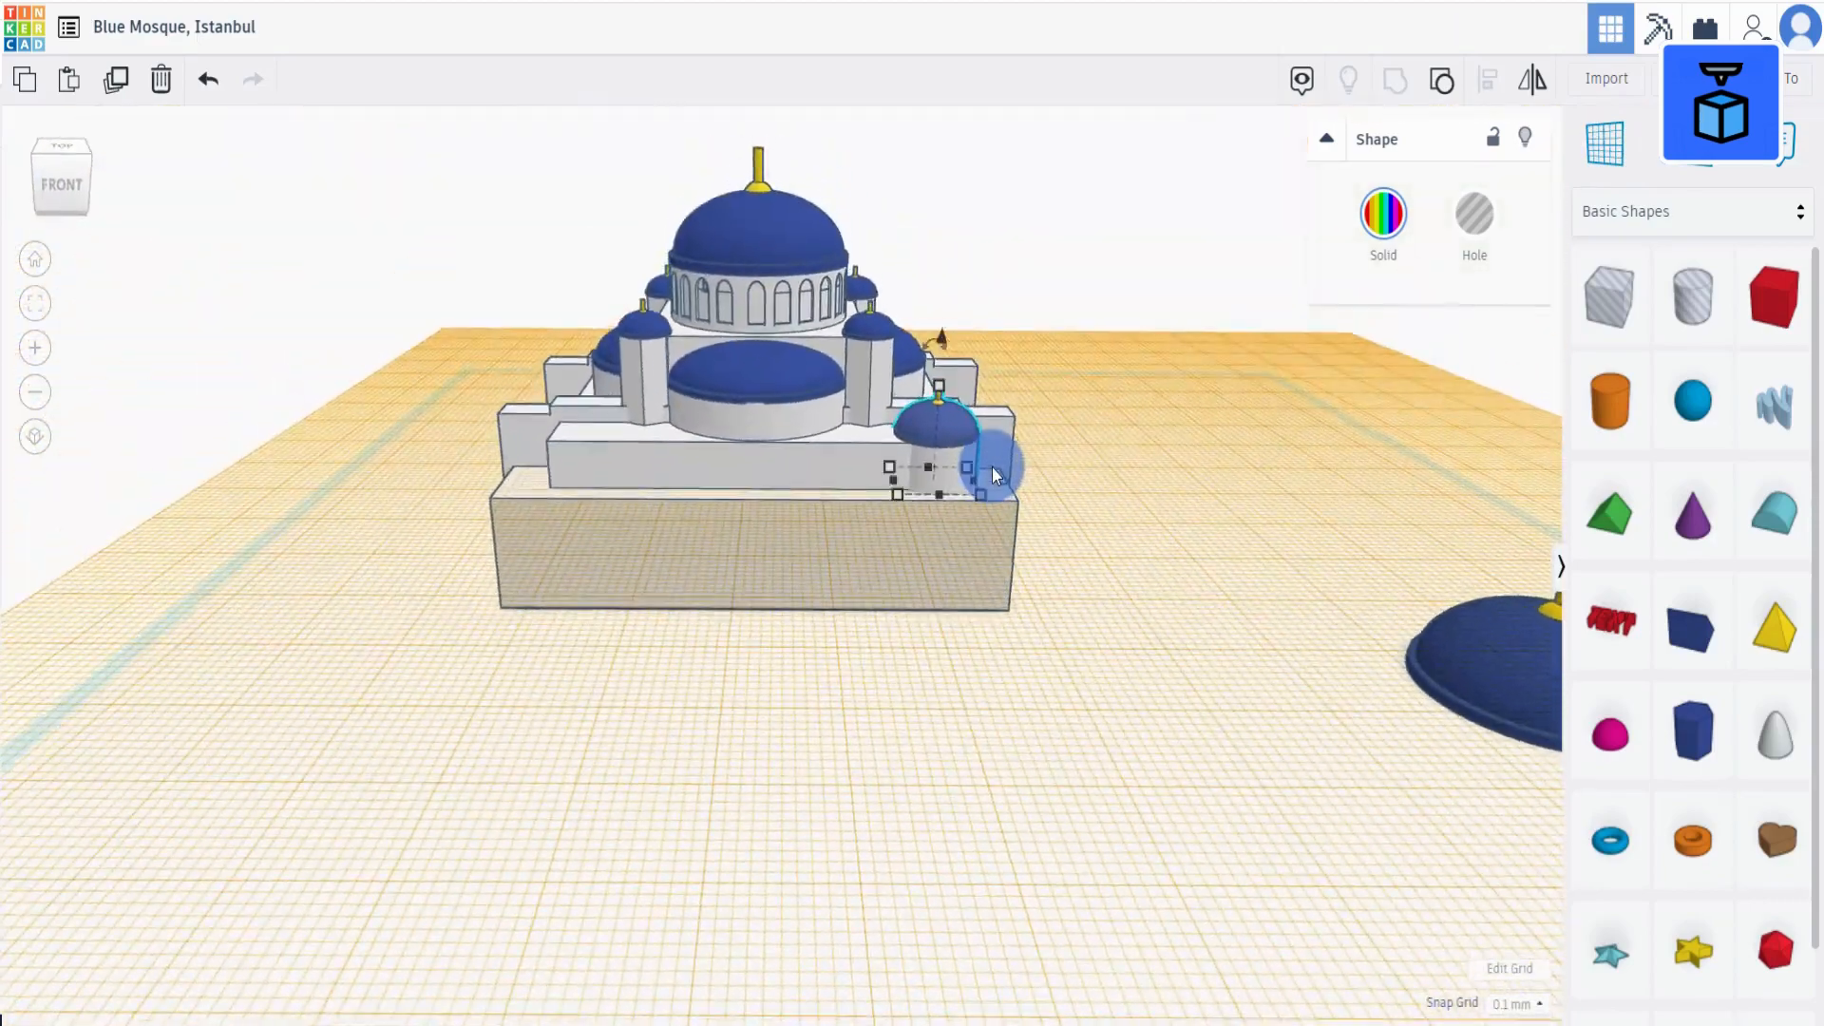
pyautogui.press('f')
pyautogui.scroll(-4, 980, 468)
pyautogui.moveTo(785, 532); pyautogui.dragTo(791, 490, button='right')
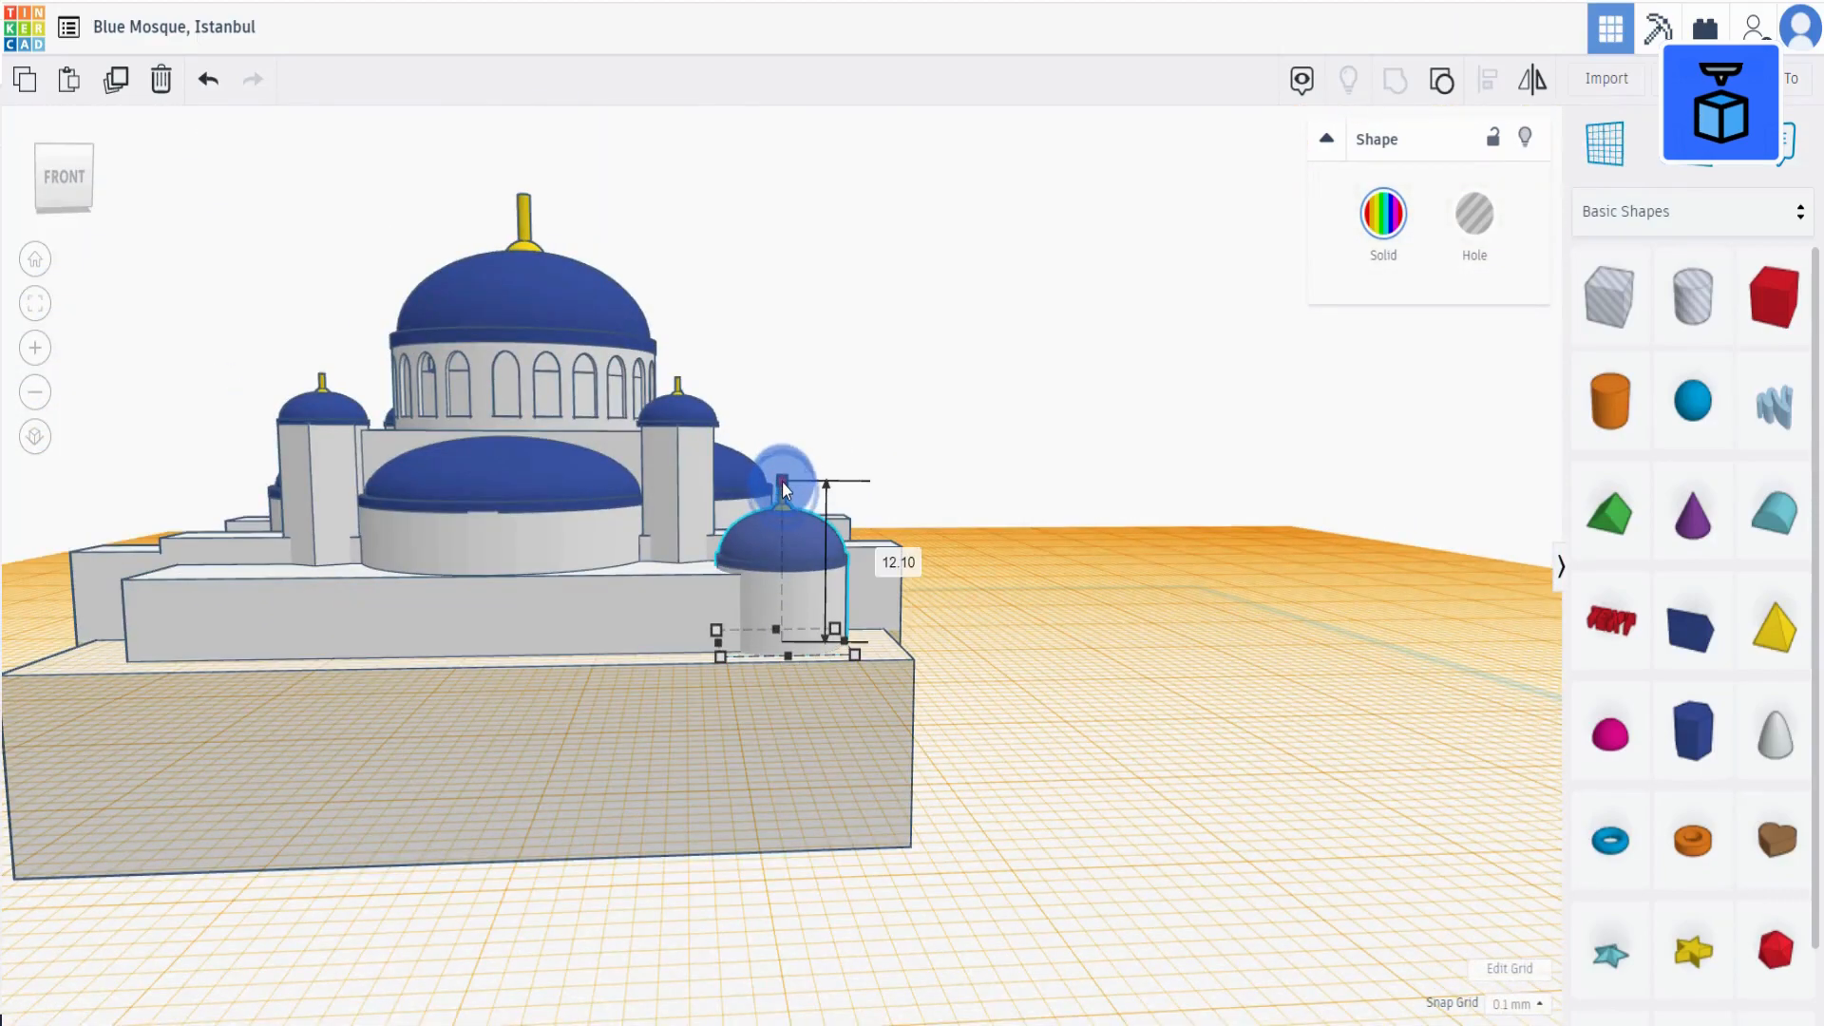
pyautogui.click(1046, 594)
pyautogui.scroll(-3, 790, 606)
# Duplicate the domed turret and move the copy along the front ledge to its left end.
pyautogui.click(115, 78)
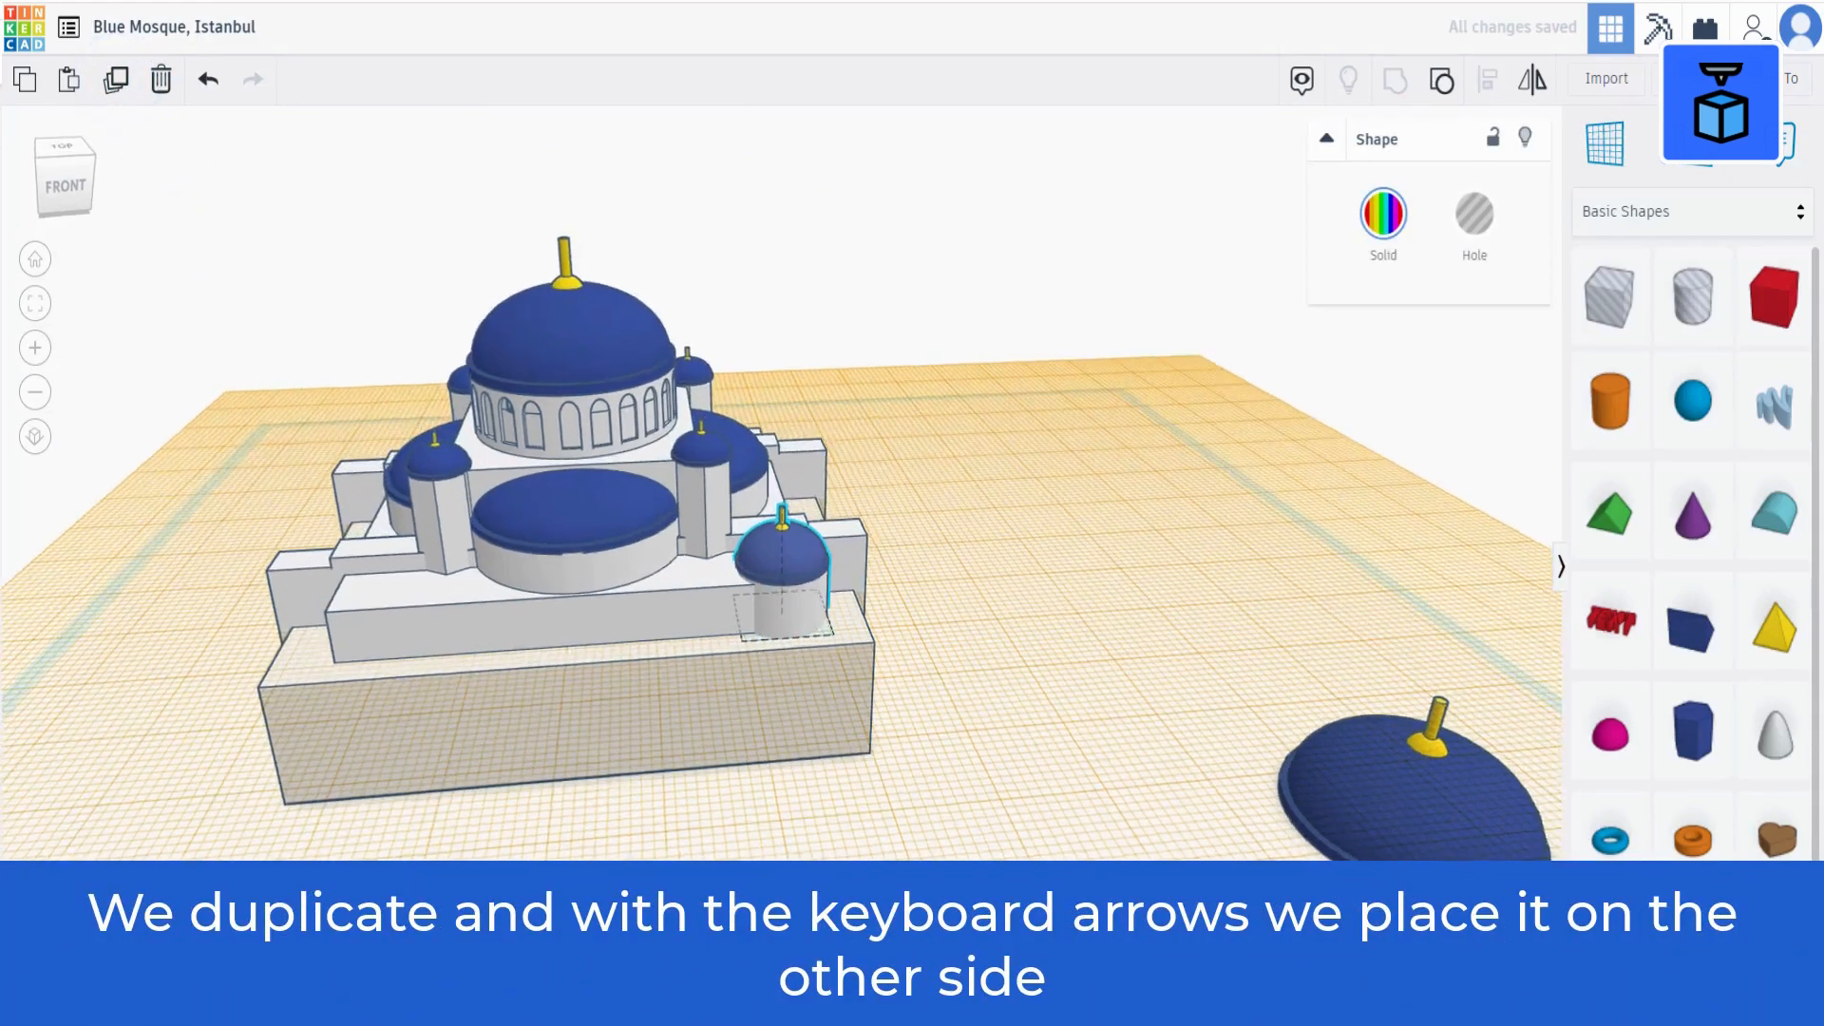
pyautogui.moveTo(785, 532); pyautogui.dragTo(786, 549, button='right')
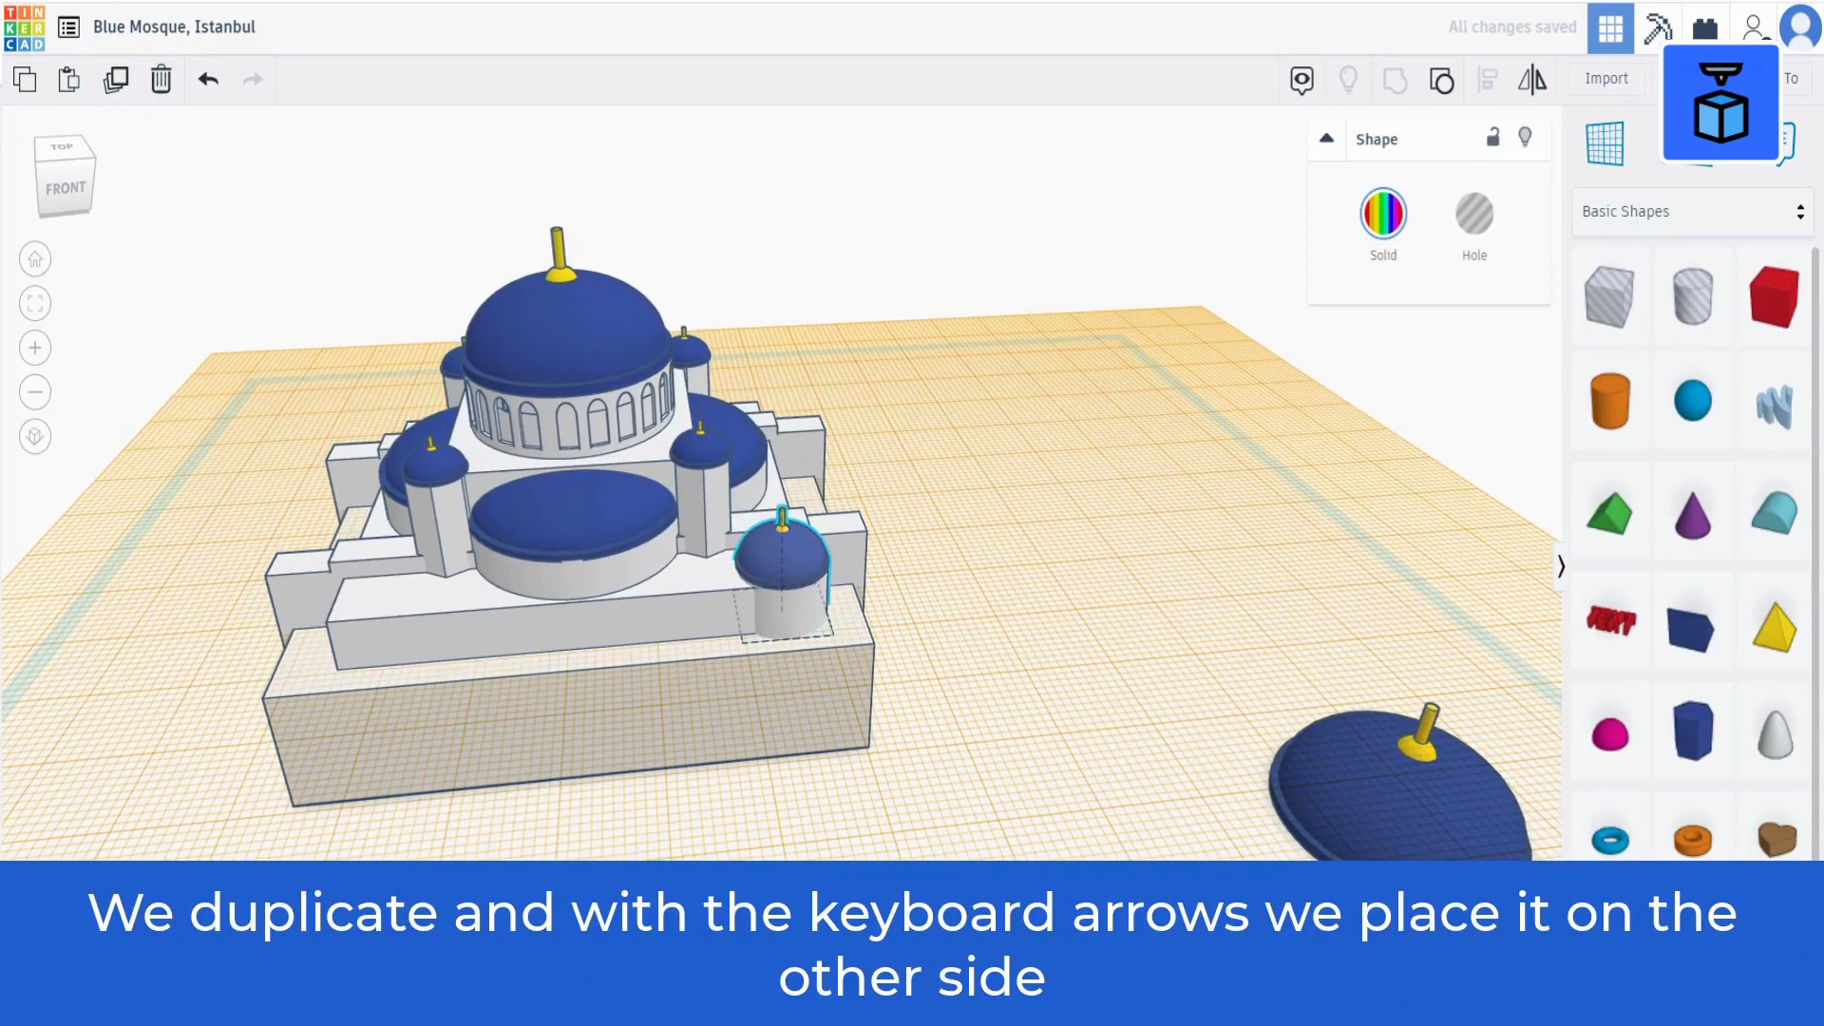
pyautogui.hotkey('shift', 'Left')
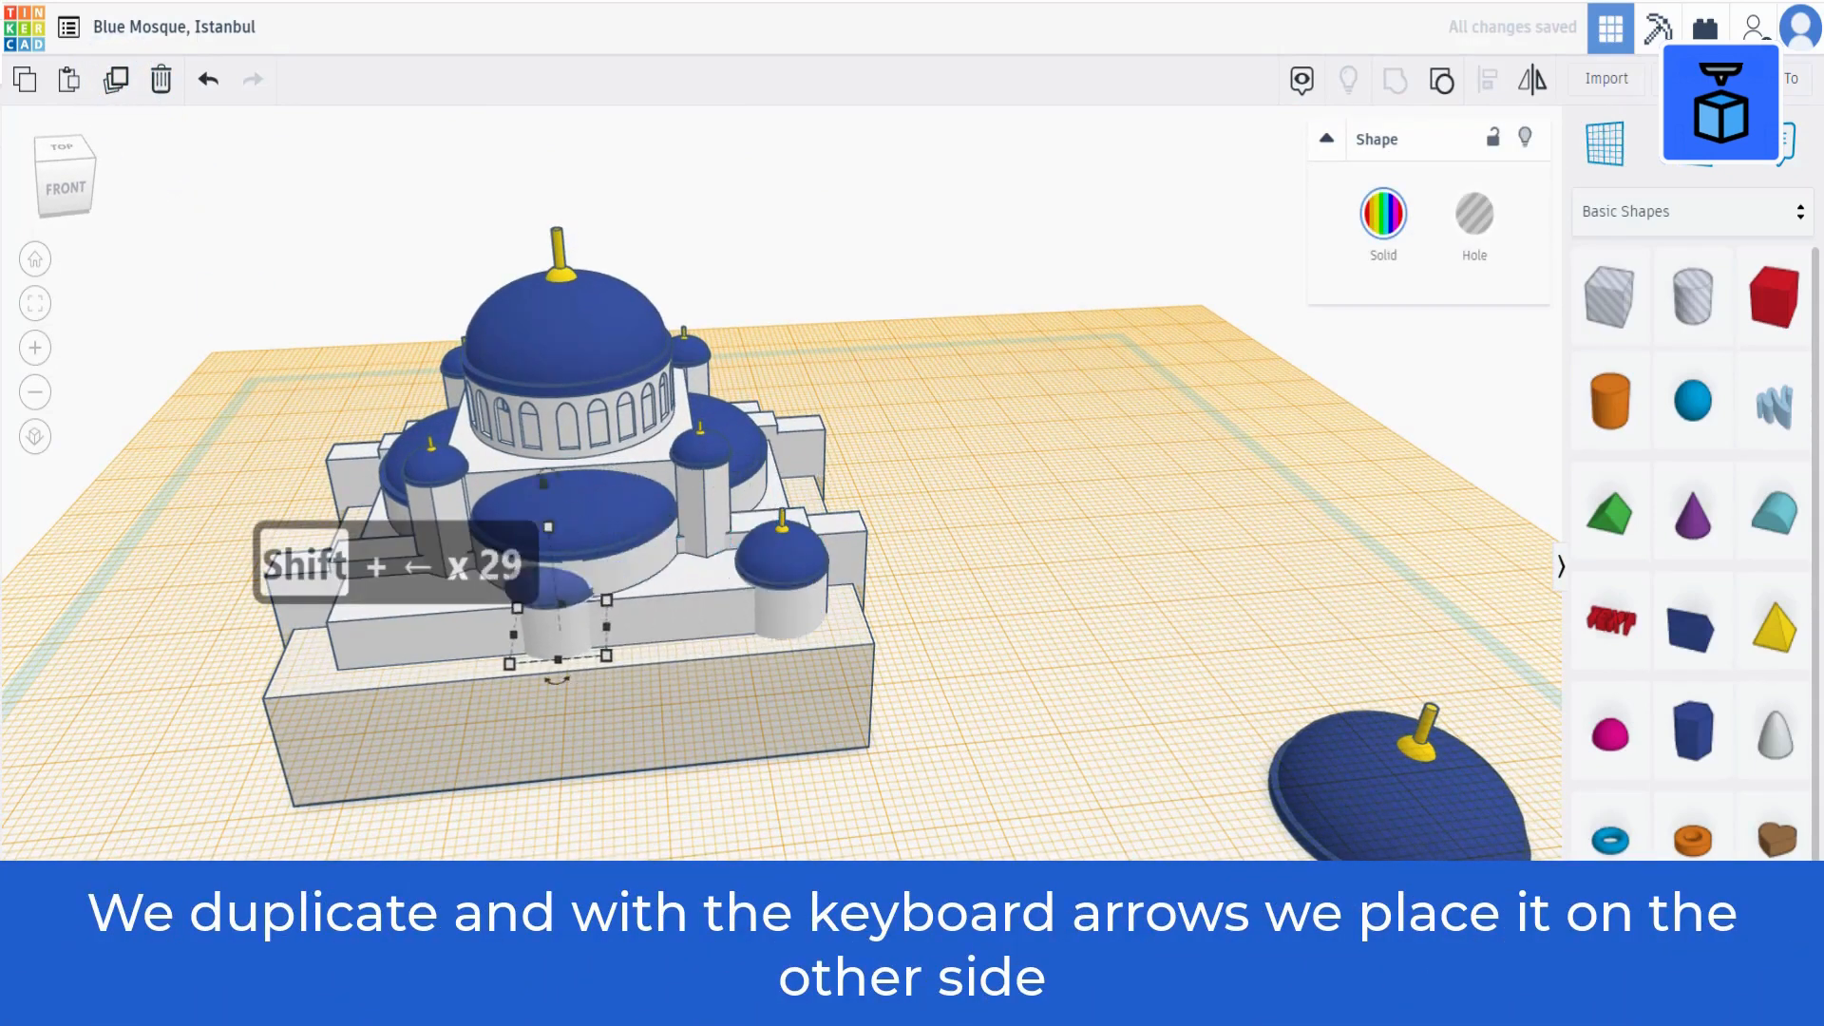
pyautogui.hotkey('shift', 'Left')
pyautogui.hotkey('shift', 'Left')
pyautogui.hotkey('shift', 'Left')
pyautogui.hotkey('shift', 'Left')
pyautogui.hotkey('shift', 'Left')
pyautogui.hotkey('shift', 'Left')
pyautogui.hotkey('shift', 'Left')
pyautogui.hotkey('shift', 'Left')
pyautogui.hotkey('shift', 'Left')
pyautogui.hotkey('shift', 'Left')
pyautogui.hotkey('shift', 'Left')
pyautogui.hotkey('shift', 'Left')
pyautogui.hotkey('shift', 'Left')
pyautogui.hotkey('shift', 'Left')
pyautogui.hotkey('shift', 'Left')
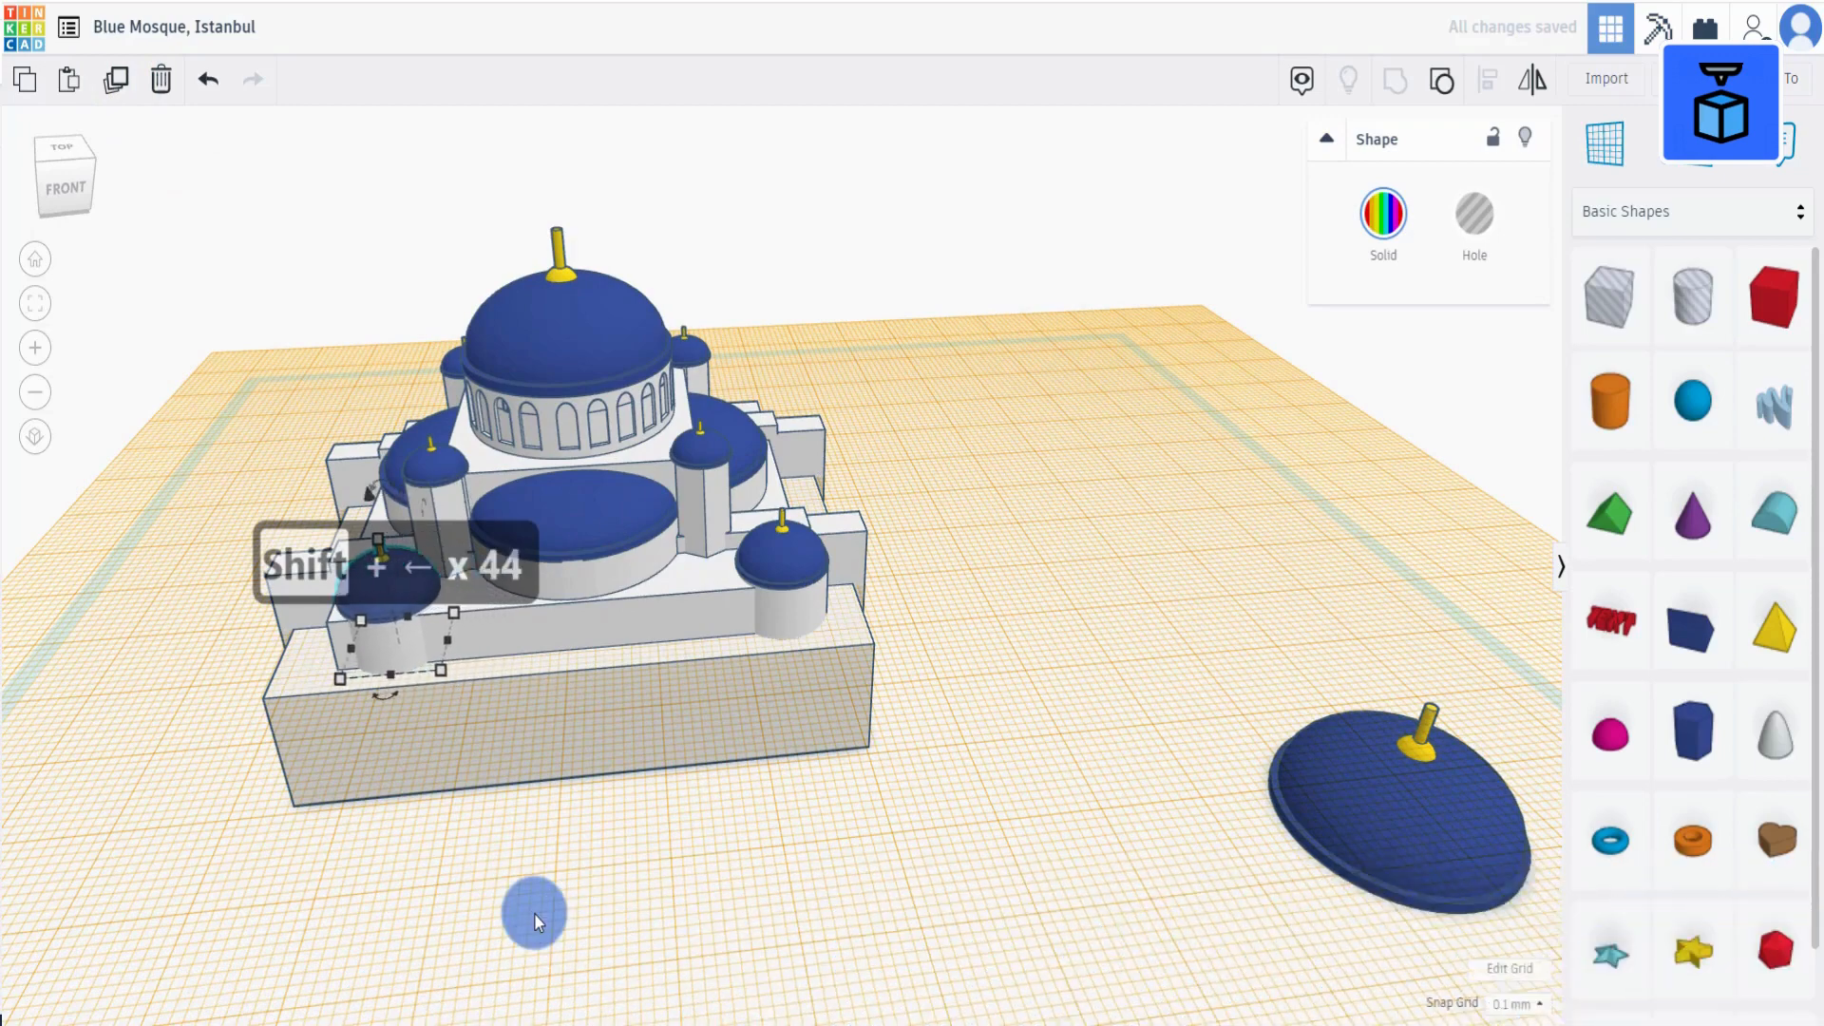
pyautogui.hotkey('shift', 'Left')
pyautogui.hotkey('shift', 'Left')
pyautogui.hotkey('shift', 'Left')
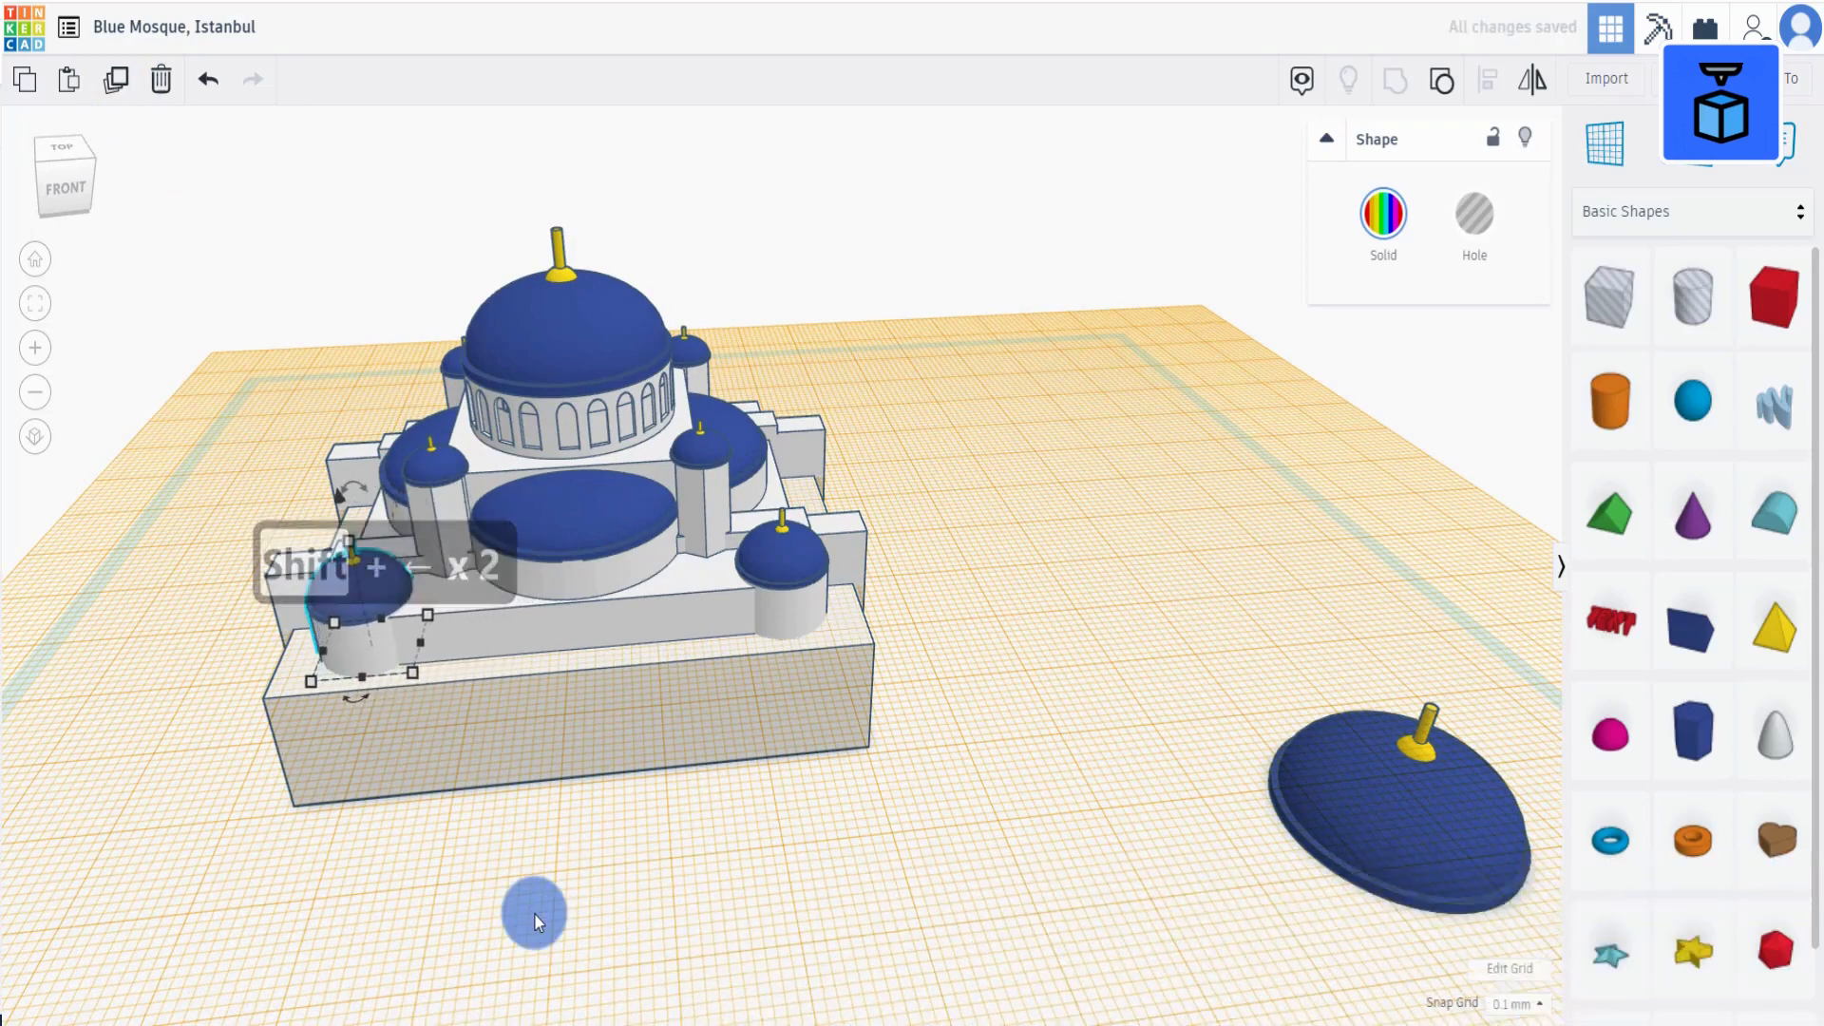
pyautogui.moveTo(534, 914); pyautogui.dragTo(862, 757, button='right')
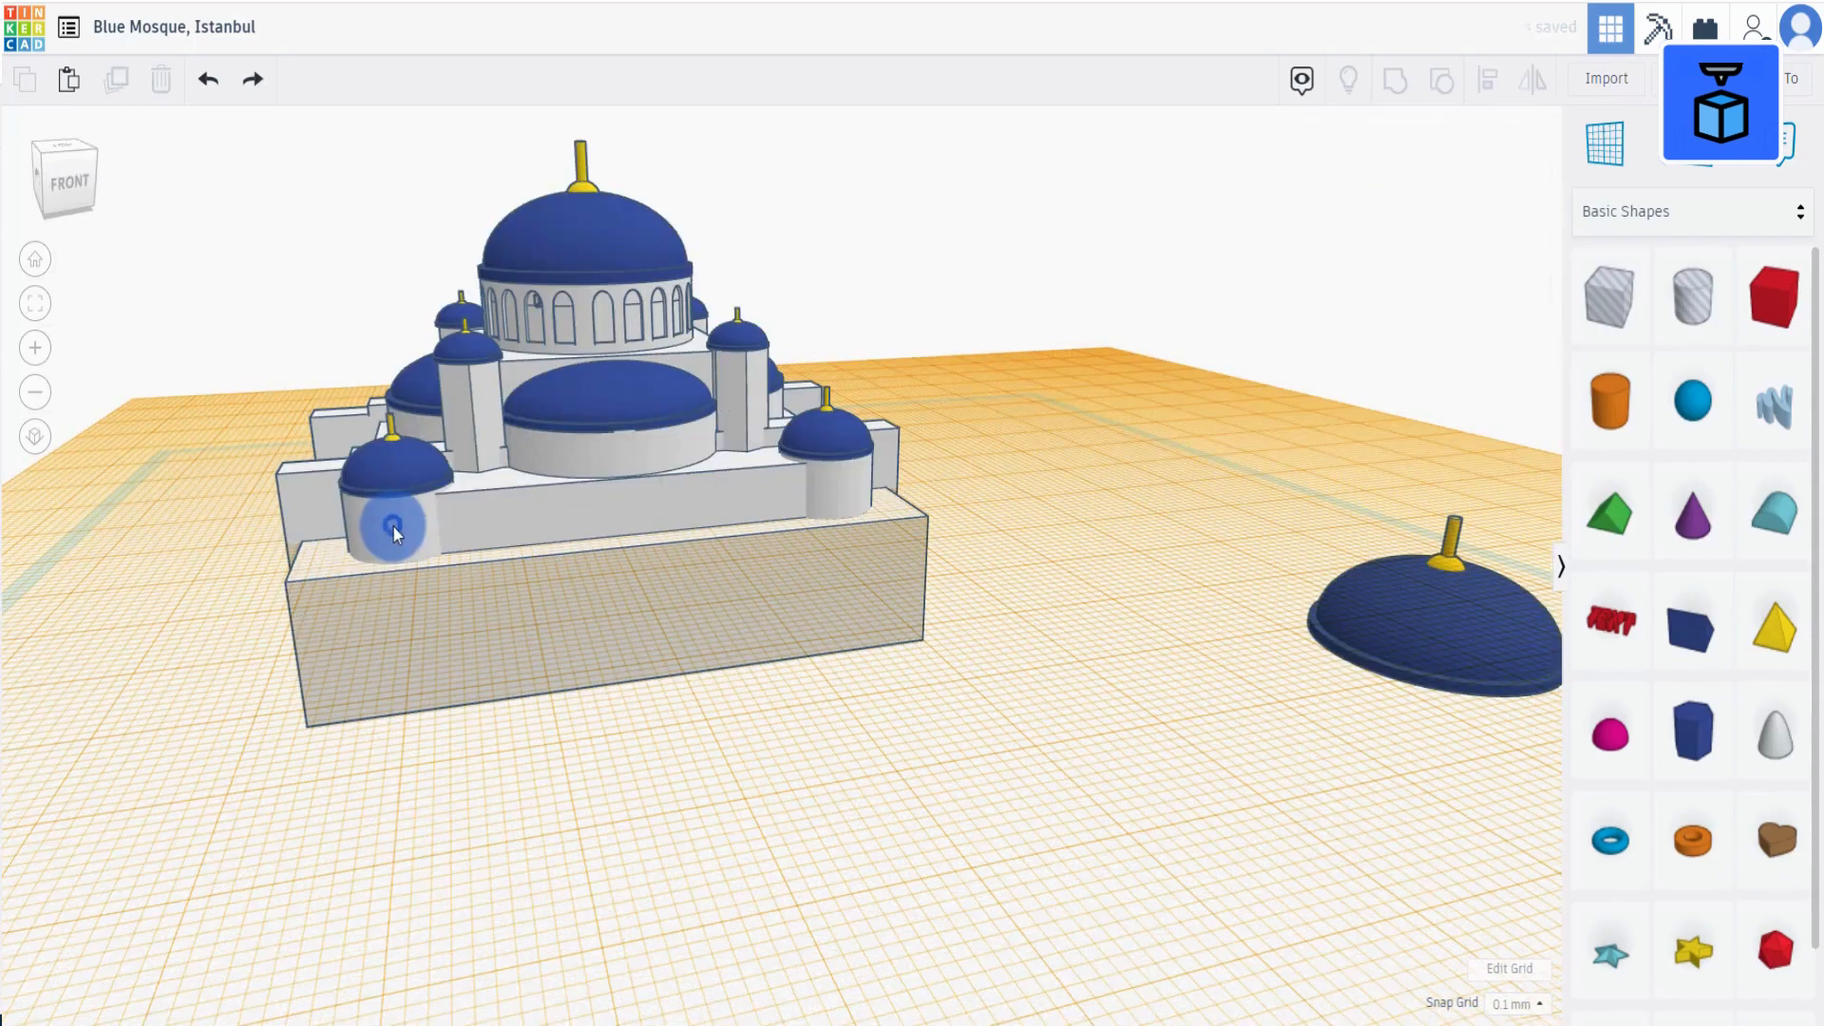
# Select both front corner turrets, duplicate them and move the copies straight back to the rear side of the mosque.
pyautogui.click(392, 527)
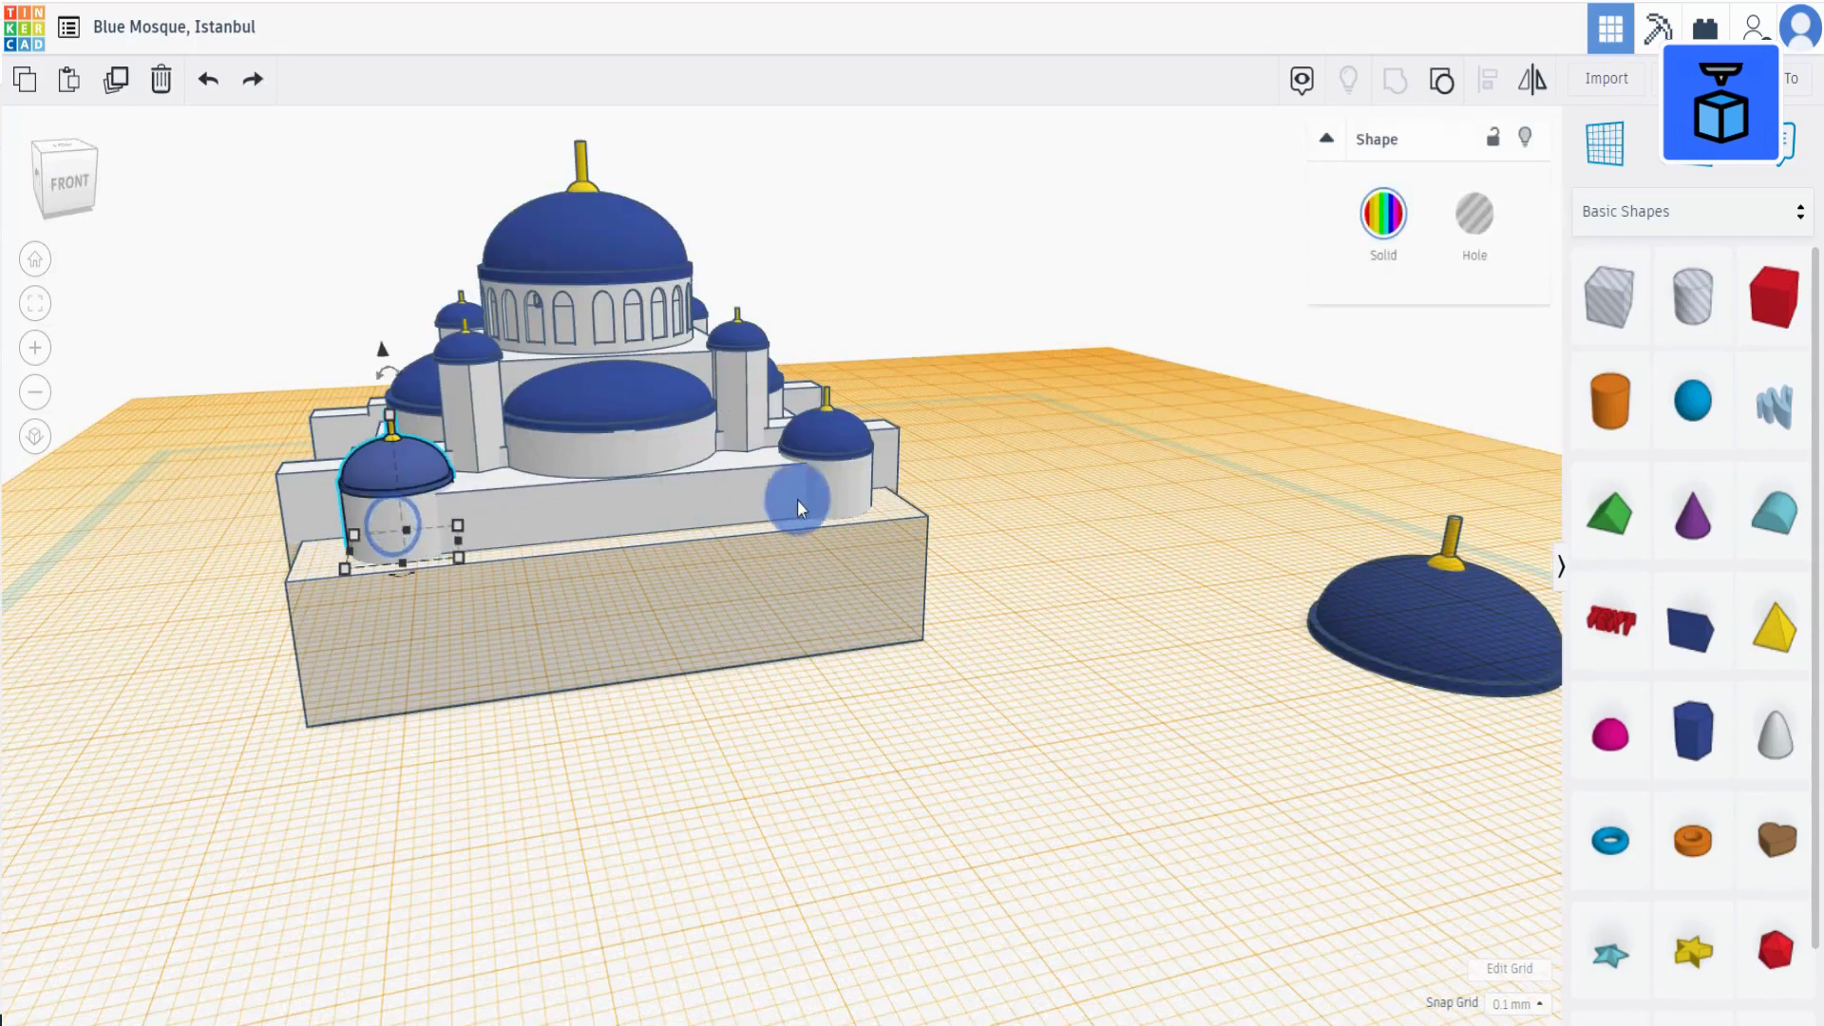
pyautogui.keyDown('shift'); pyautogui.click(857, 499); pyautogui.keyUp('shift')
pyautogui.moveTo(1013, 616); pyautogui.dragTo(967, 688, button='right')
pyautogui.click(114, 79)
pyautogui.hotkey('shift', 'Up')
pyautogui.hotkey('shift', 'Up')
pyautogui.hotkey('shift', 'Up')
pyautogui.hotkey('shift', 'Up')
pyautogui.hotkey('shift', 'Up')
pyautogui.hotkey('shift', 'Up')
pyautogui.hotkey('shift', 'Up')
pyautogui.hotkey('shift', 'Up')
pyautogui.hotkey('shift', 'Up')
pyautogui.hotkey('shift', 'Up')
pyautogui.hotkey('shift', 'Up')
pyautogui.hotkey('shift', 'Up')
pyautogui.hotkey('shift', 'Up')
pyautogui.hotkey('shift', 'Up')
pyautogui.hotkey('shift', 'Up')
pyautogui.hotkey('shift', 'Up')
pyautogui.hotkey('shift', 'Up')
pyautogui.hotkey('shift', 'Up')
pyautogui.hotkey('shift', 'Up')
pyautogui.hotkey('shift', 'Up')
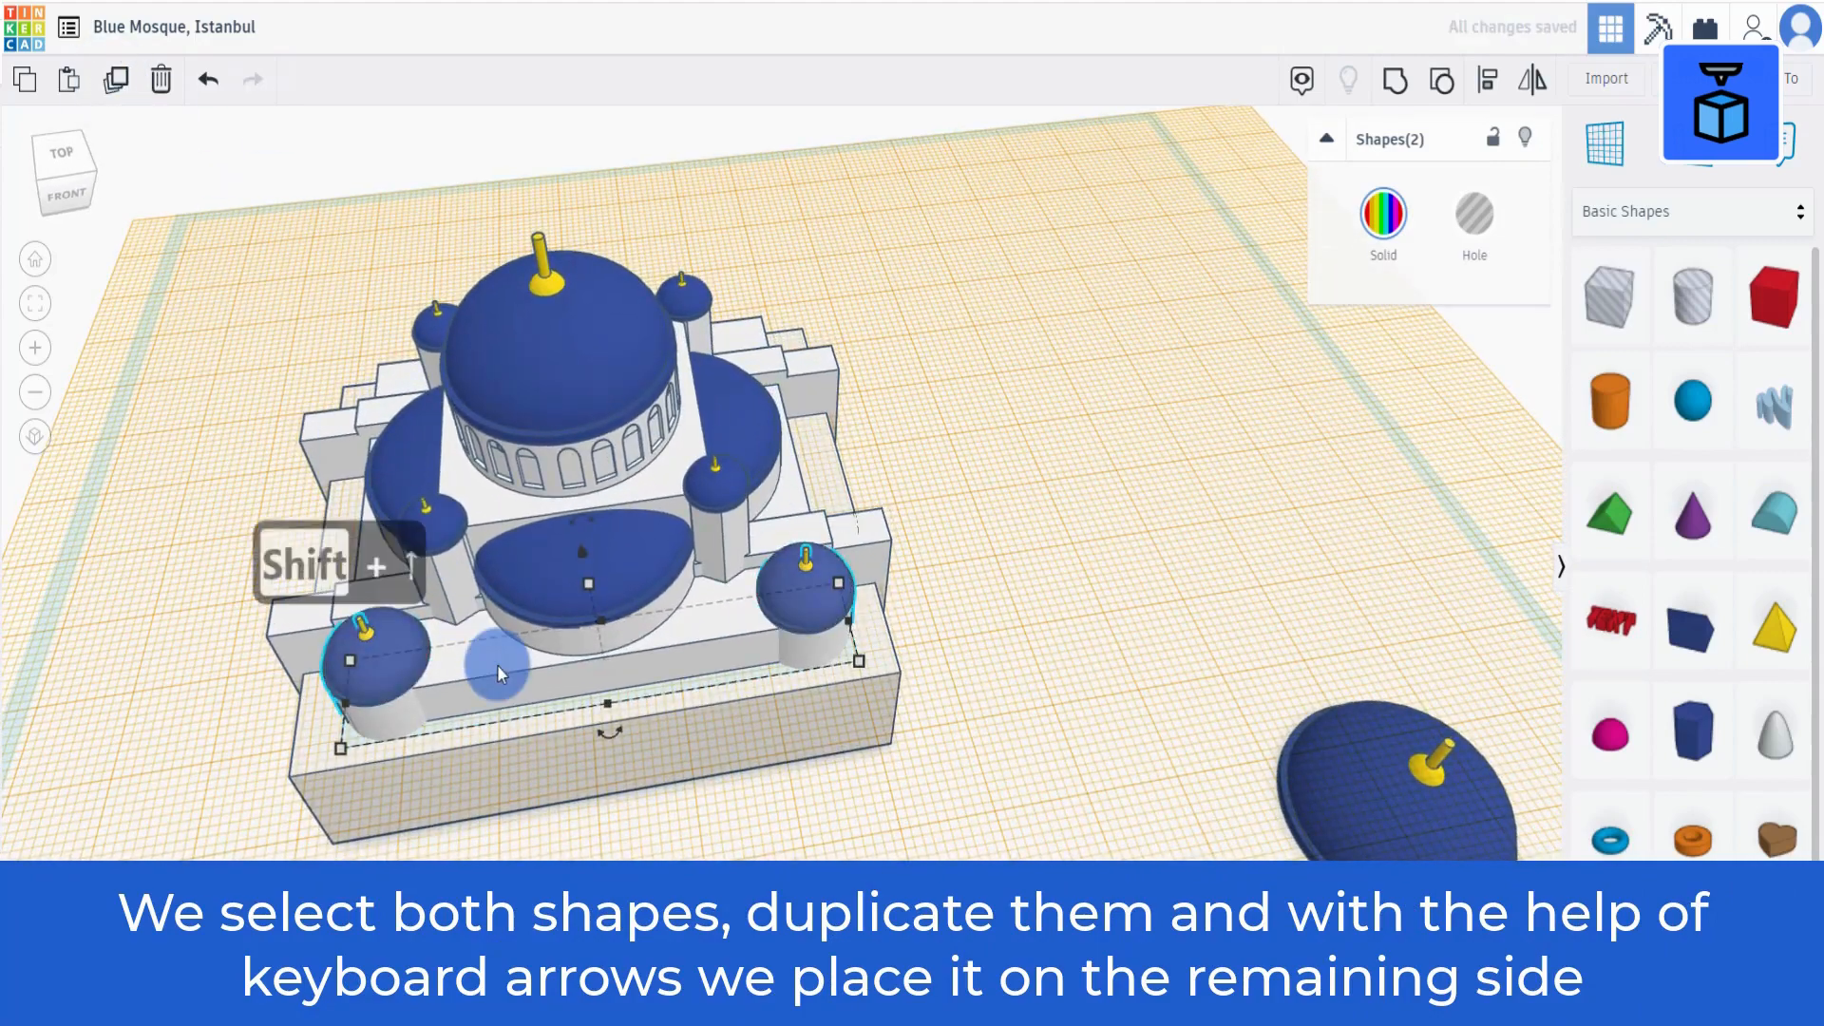
pyautogui.hotkey('shift', 'Up')
pyautogui.hotkey('shift', 'Up')
pyautogui.hotkey('shift', 'Up')
pyautogui.hotkey('shift', 'Up')
pyautogui.hotkey('shift', 'Up')
pyautogui.hotkey('shift', 'Up')
pyautogui.hotkey('shift', 'Up')
pyautogui.hotkey('shift', 'Up')
pyautogui.hotkey('shift', 'Up')
pyautogui.hotkey('shift', 'Up')
pyautogui.hotkey('shift', 'Up')
pyautogui.hotkey('shift', 'Up')
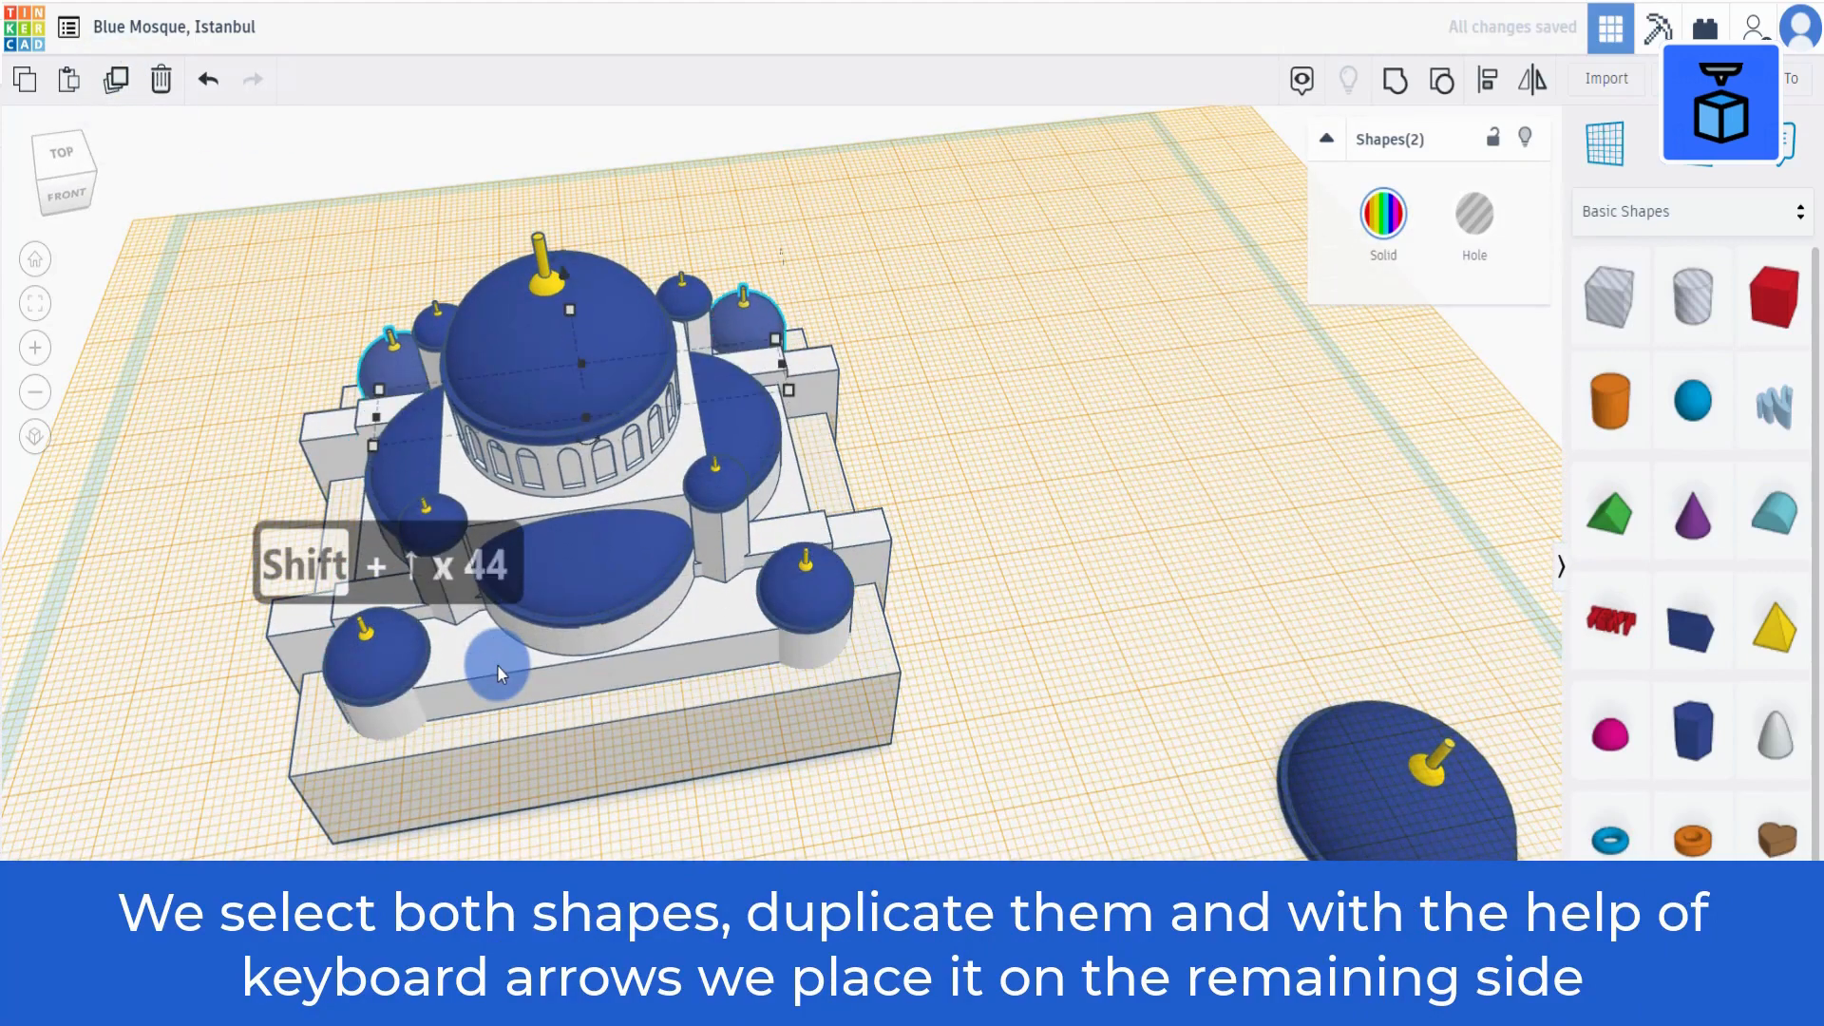
# Nudge the rear pair of domed turrets inward to fine-tune their position on the rear ledge.
pyautogui.press('f')
pyautogui.moveTo(492, 681); pyautogui.dragTo(840, 743, button='right')
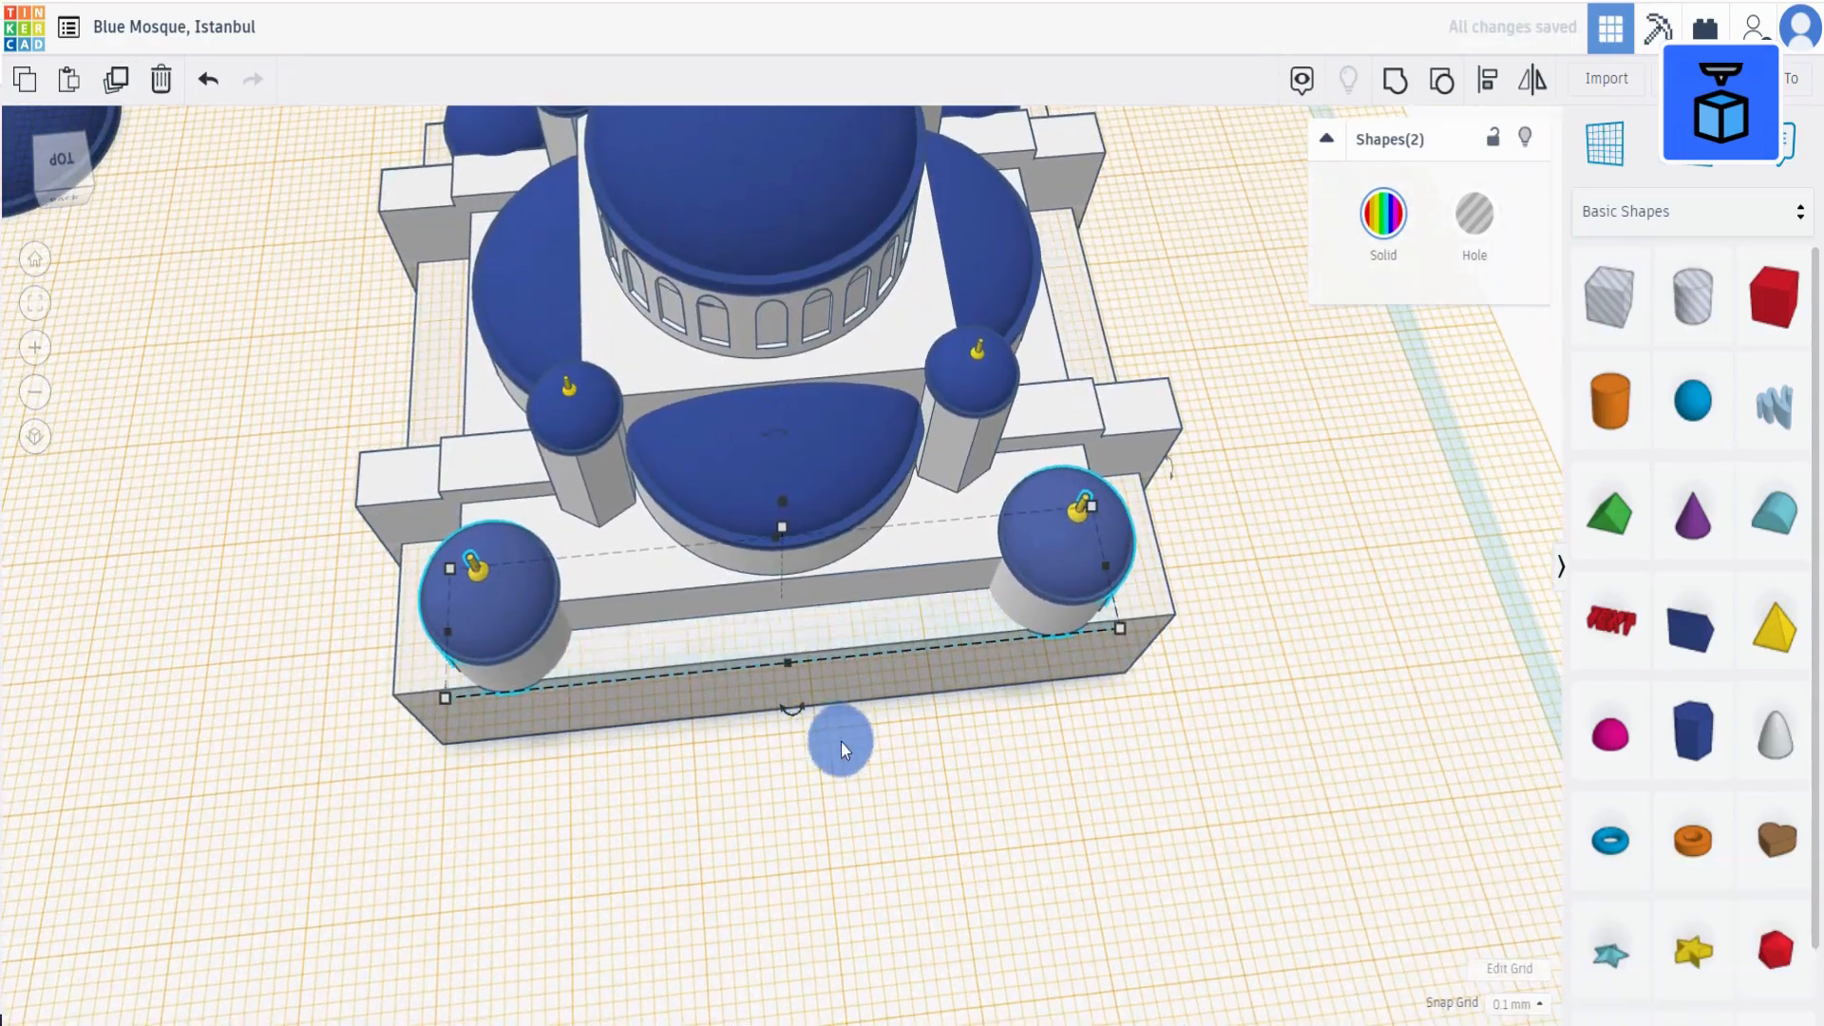
pyautogui.press('Up')
pyautogui.press('Up')
pyautogui.press('Up')
pyautogui.press('Up')
pyautogui.press('Up')
pyautogui.press('Up')
pyautogui.press('Up')
pyautogui.press('Up')
pyautogui.press('Up')
pyautogui.press('Up')
pyautogui.press('Up')
pyautogui.press('Up')
pyautogui.press('Up')
pyautogui.moveTo(992, 841); pyautogui.dragTo(464, 662, button='right')
pyautogui.press('Up')
pyautogui.press('Up')
pyautogui.press('Up')
# Reset the workplane to the base grid and group the mosque body with all its domes and turrets, excluding the spare dome.
pyautogui.scroll(-3, 782, 809)
pyautogui.click(1611, 145)
pyautogui.click(941, 830)
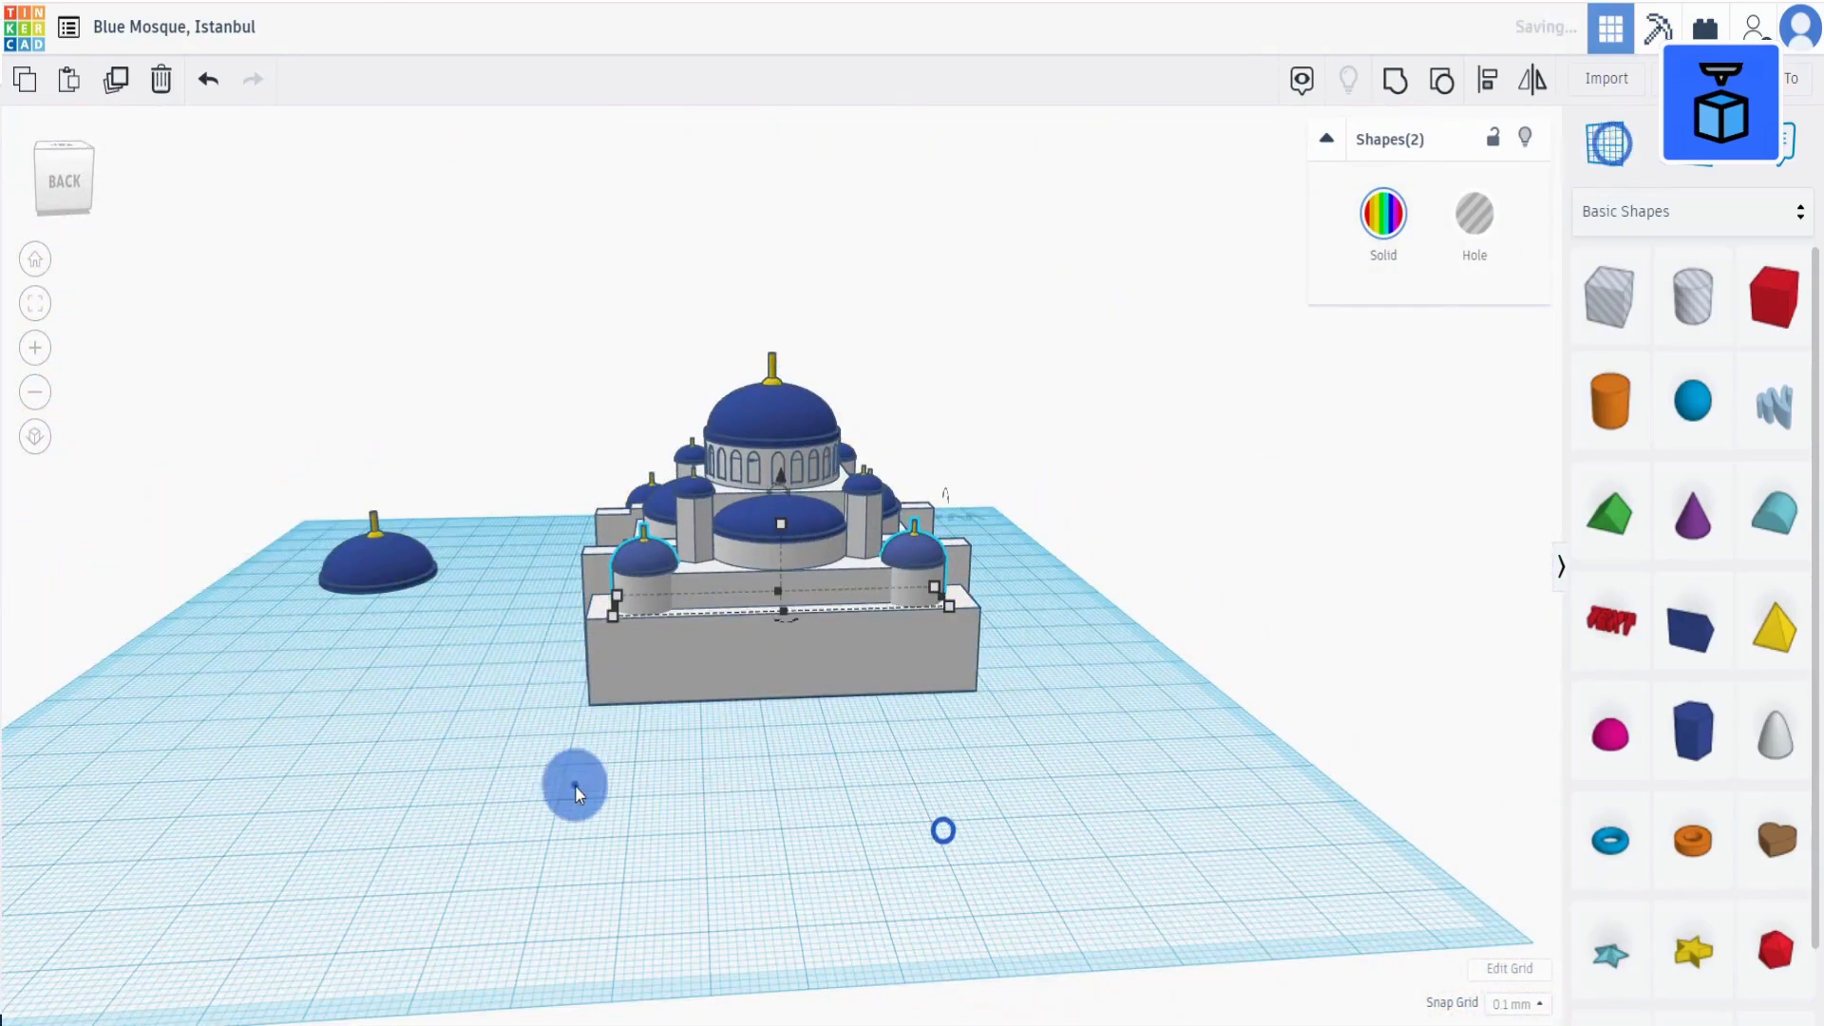
pyautogui.moveTo(574, 787); pyautogui.dragTo(1043, 291)
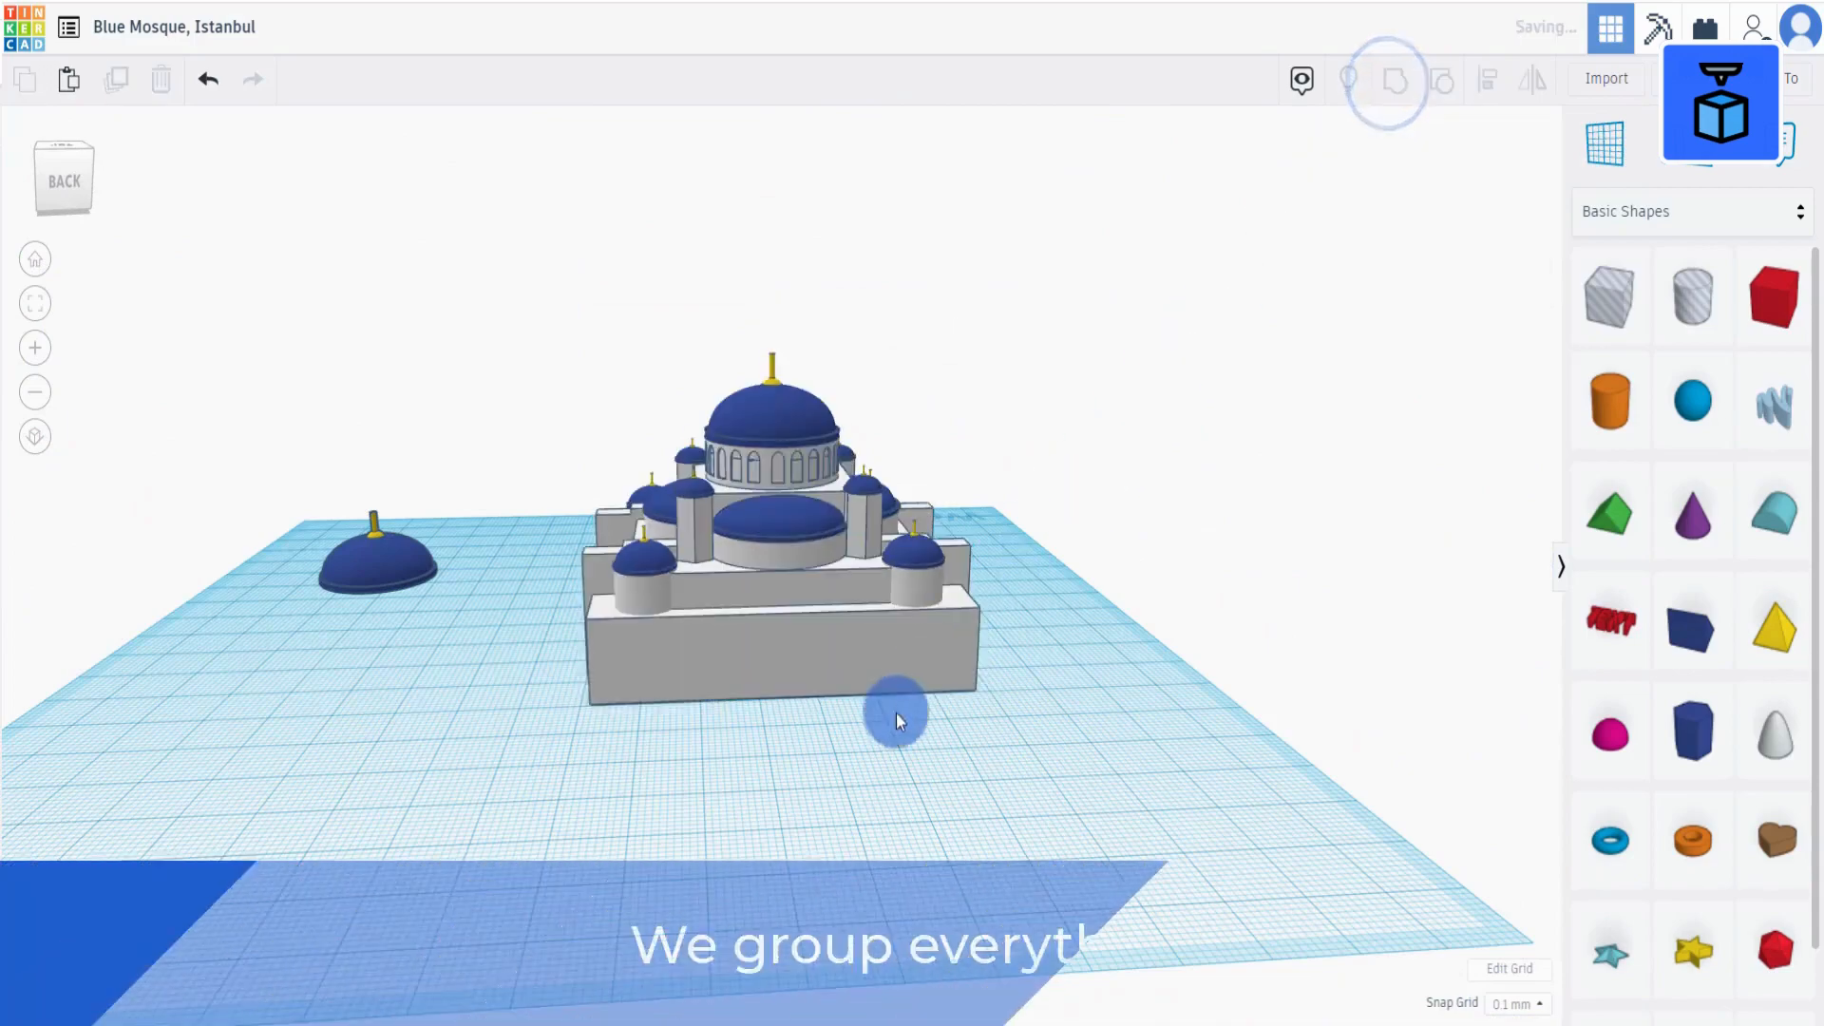
pyautogui.hotkey('ctrl', 'g')
pyautogui.moveTo(872, 760); pyautogui.dragTo(476, 806, button='right')
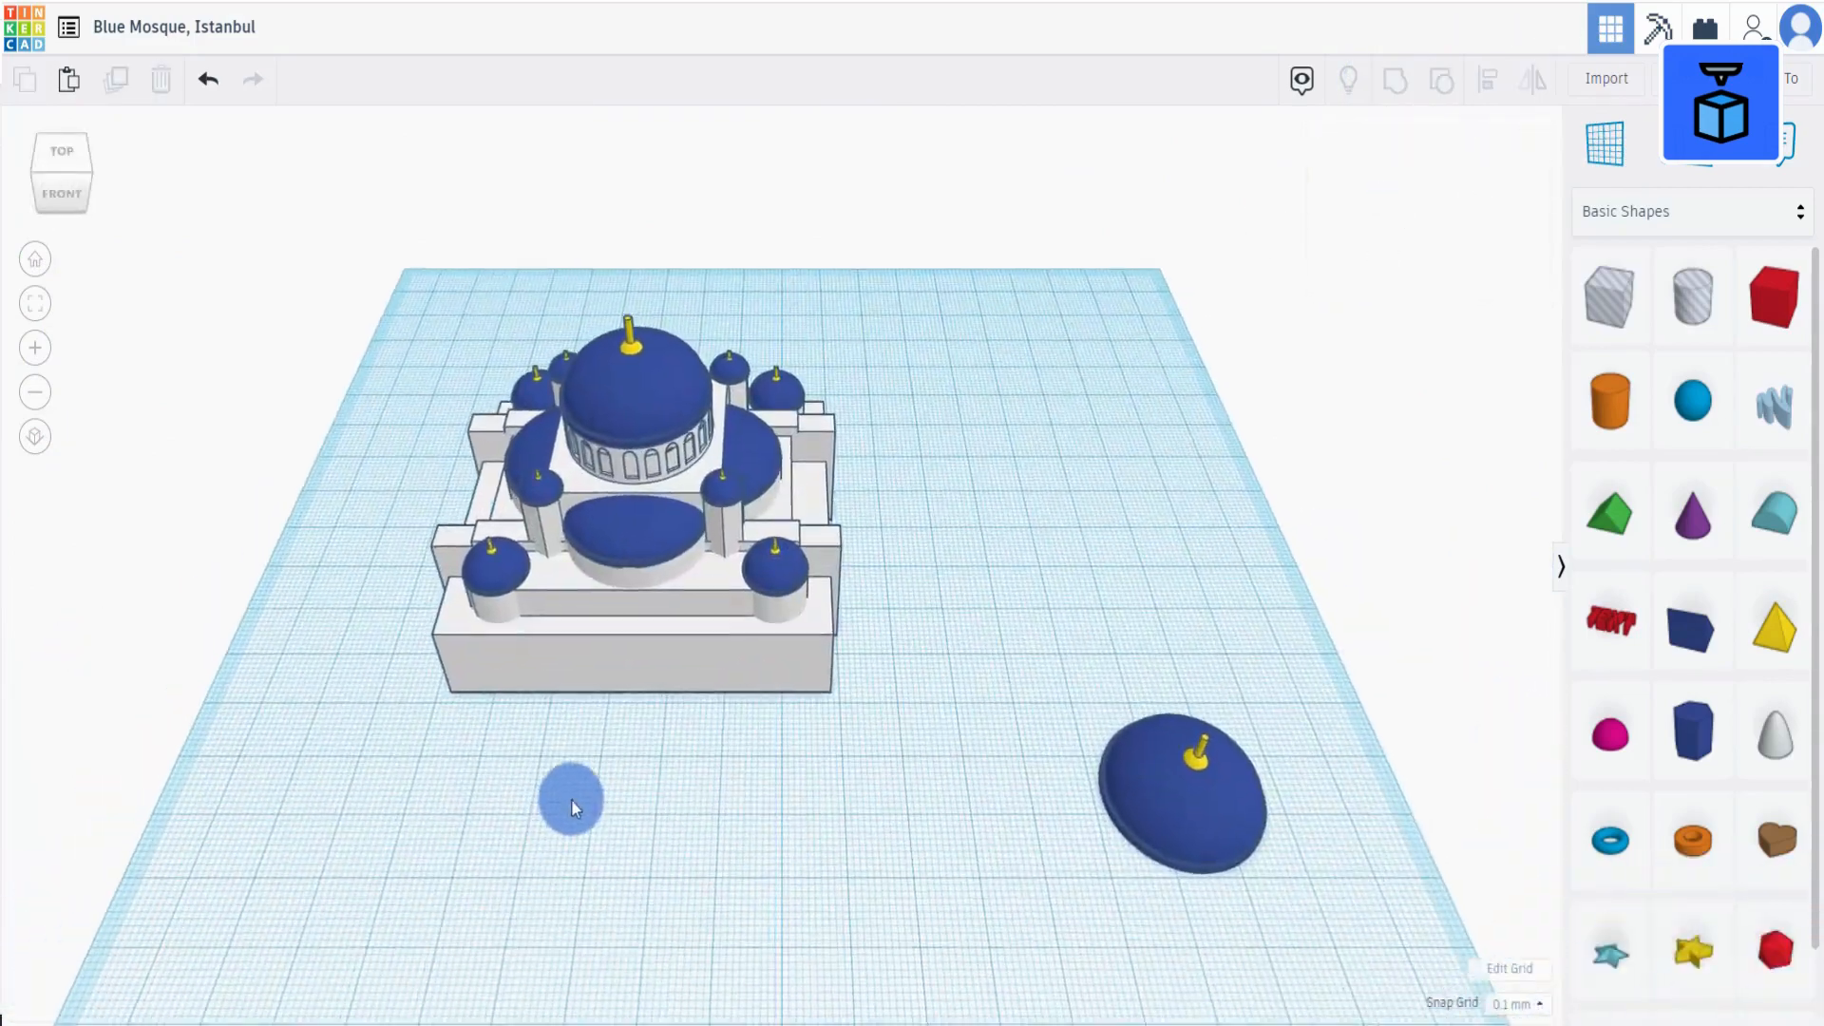
# Duplicate the front central half-dome with its drum and move the copy forward until it projects from the mosque's front wall.
pyautogui.scroll(3, 572, 800)
pyautogui.click(561, 576)
pyautogui.moveTo(530, 697); pyautogui.dragTo(480, 558, button='right')
pyautogui.click(116, 80)
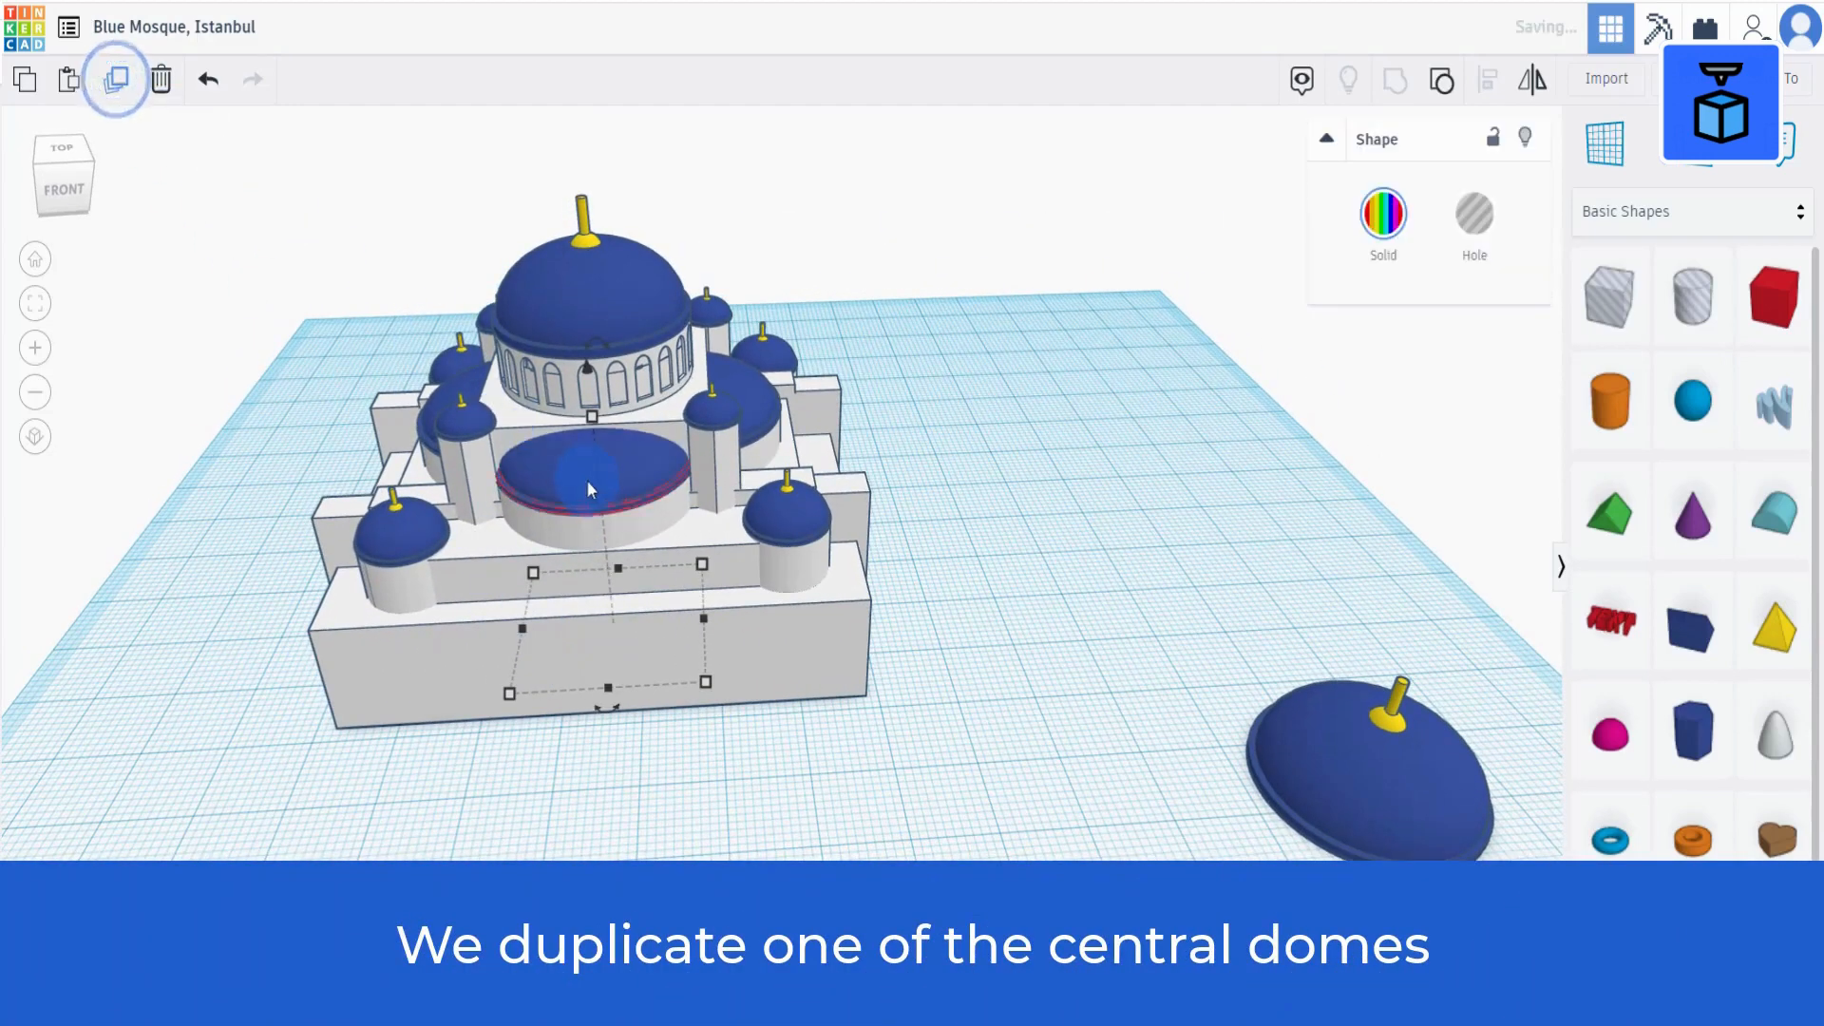
pyautogui.press('Down')
pyautogui.press('Down')
pyautogui.press('Down')
pyautogui.press('Down')
pyautogui.press('Down')
pyautogui.press('Down')
pyautogui.press('Down')
pyautogui.press('Down')
pyautogui.press('Down')
pyautogui.press('Down')
pyautogui.press('Down')
pyautogui.press('Down')
pyautogui.press('Down')
pyautogui.press('Down')
pyautogui.press('Down')
pyautogui.press('Down')
pyautogui.press('Down')
pyautogui.press('Down')
pyautogui.press('Down')
pyautogui.press('Down')
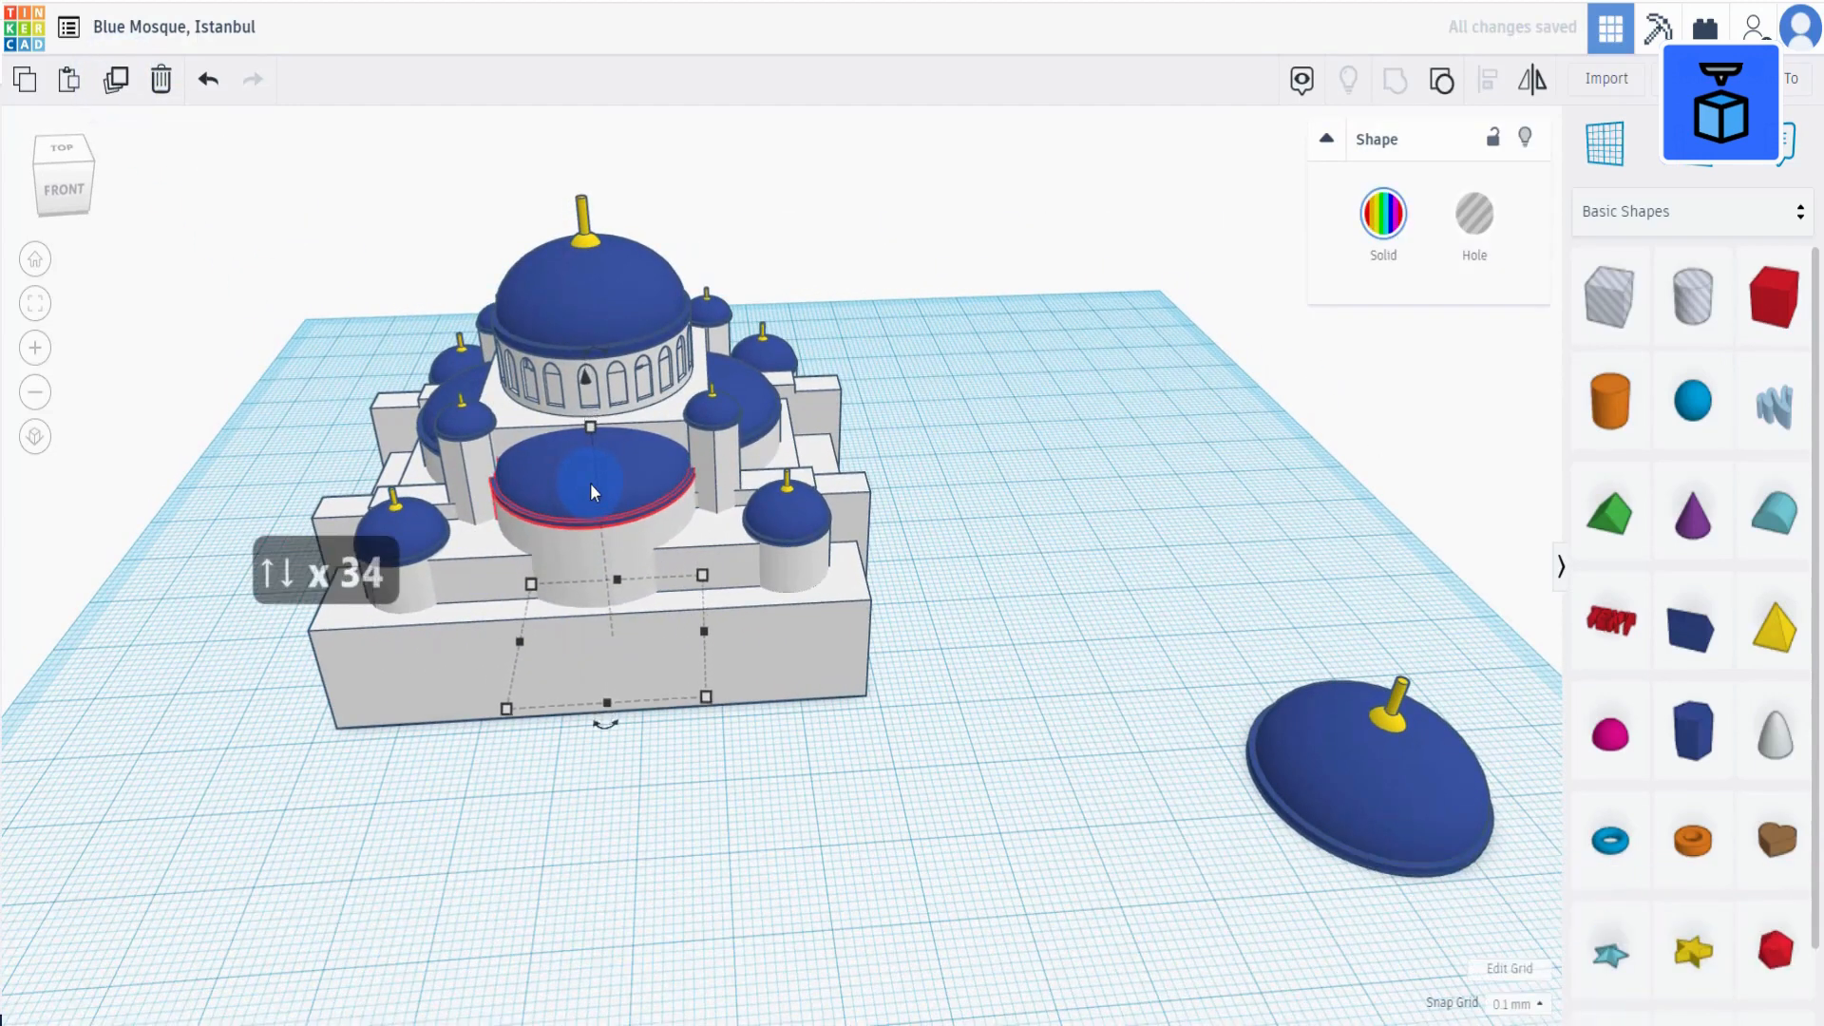
pyautogui.press('Down')
pyautogui.press('Down')
pyautogui.press('Down')
pyautogui.press('Down')
pyautogui.press('Down')
pyautogui.press('Down')
pyautogui.press('Down')
pyautogui.press('Down')
pyautogui.press('Down')
pyautogui.press('Down')
pyautogui.press('Down')
pyautogui.press('Down')
pyautogui.press('Down')
pyautogui.press('Down')
pyautogui.press('Down')
pyautogui.press('Down')
pyautogui.press('Down')
pyautogui.press('Down')
pyautogui.press('Down')
pyautogui.press('Down')
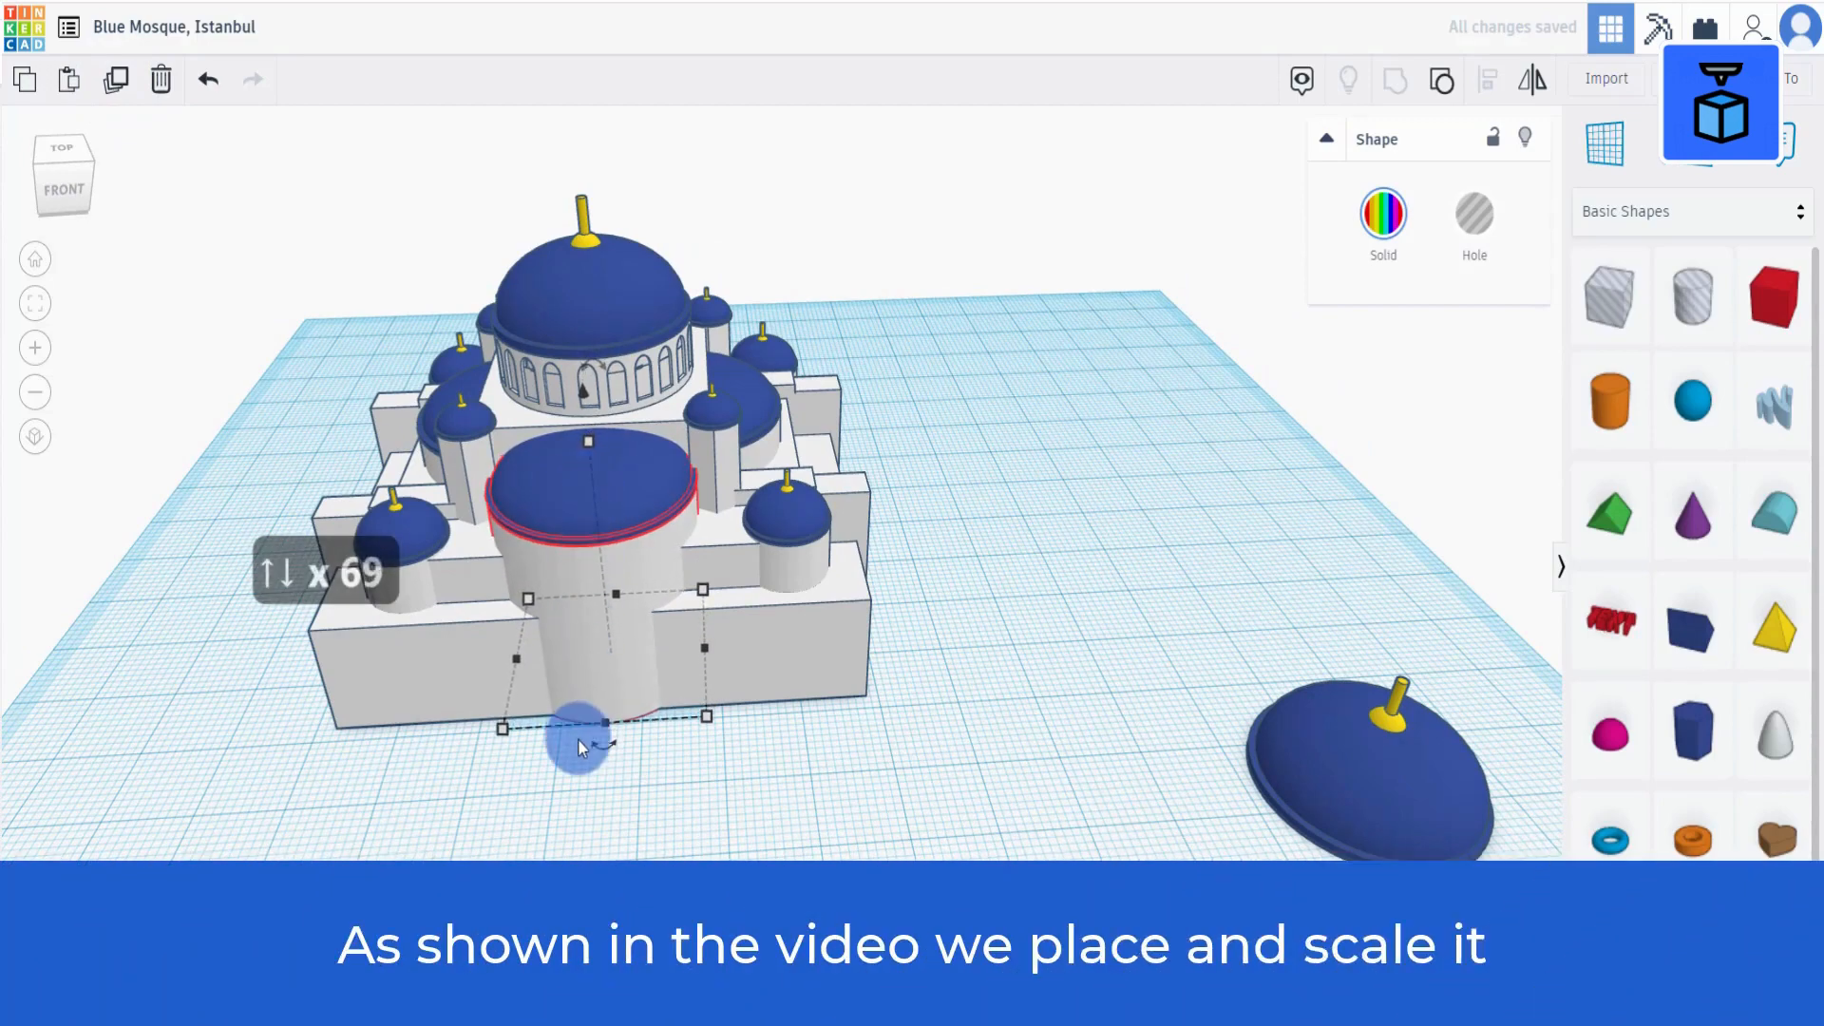
pyautogui.press('Down')
pyautogui.press('Down')
pyautogui.press('Down')
pyautogui.press('Down')
pyautogui.press('Down')
pyautogui.press('Down')
pyautogui.press('Down')
pyautogui.press('Down')
pyautogui.press('Down')
pyautogui.press('Down')
pyautogui.press('Down')
pyautogui.press('Down')
pyautogui.press('Down')
pyautogui.press('Down')
pyautogui.press('Down')
pyautogui.press('Down')
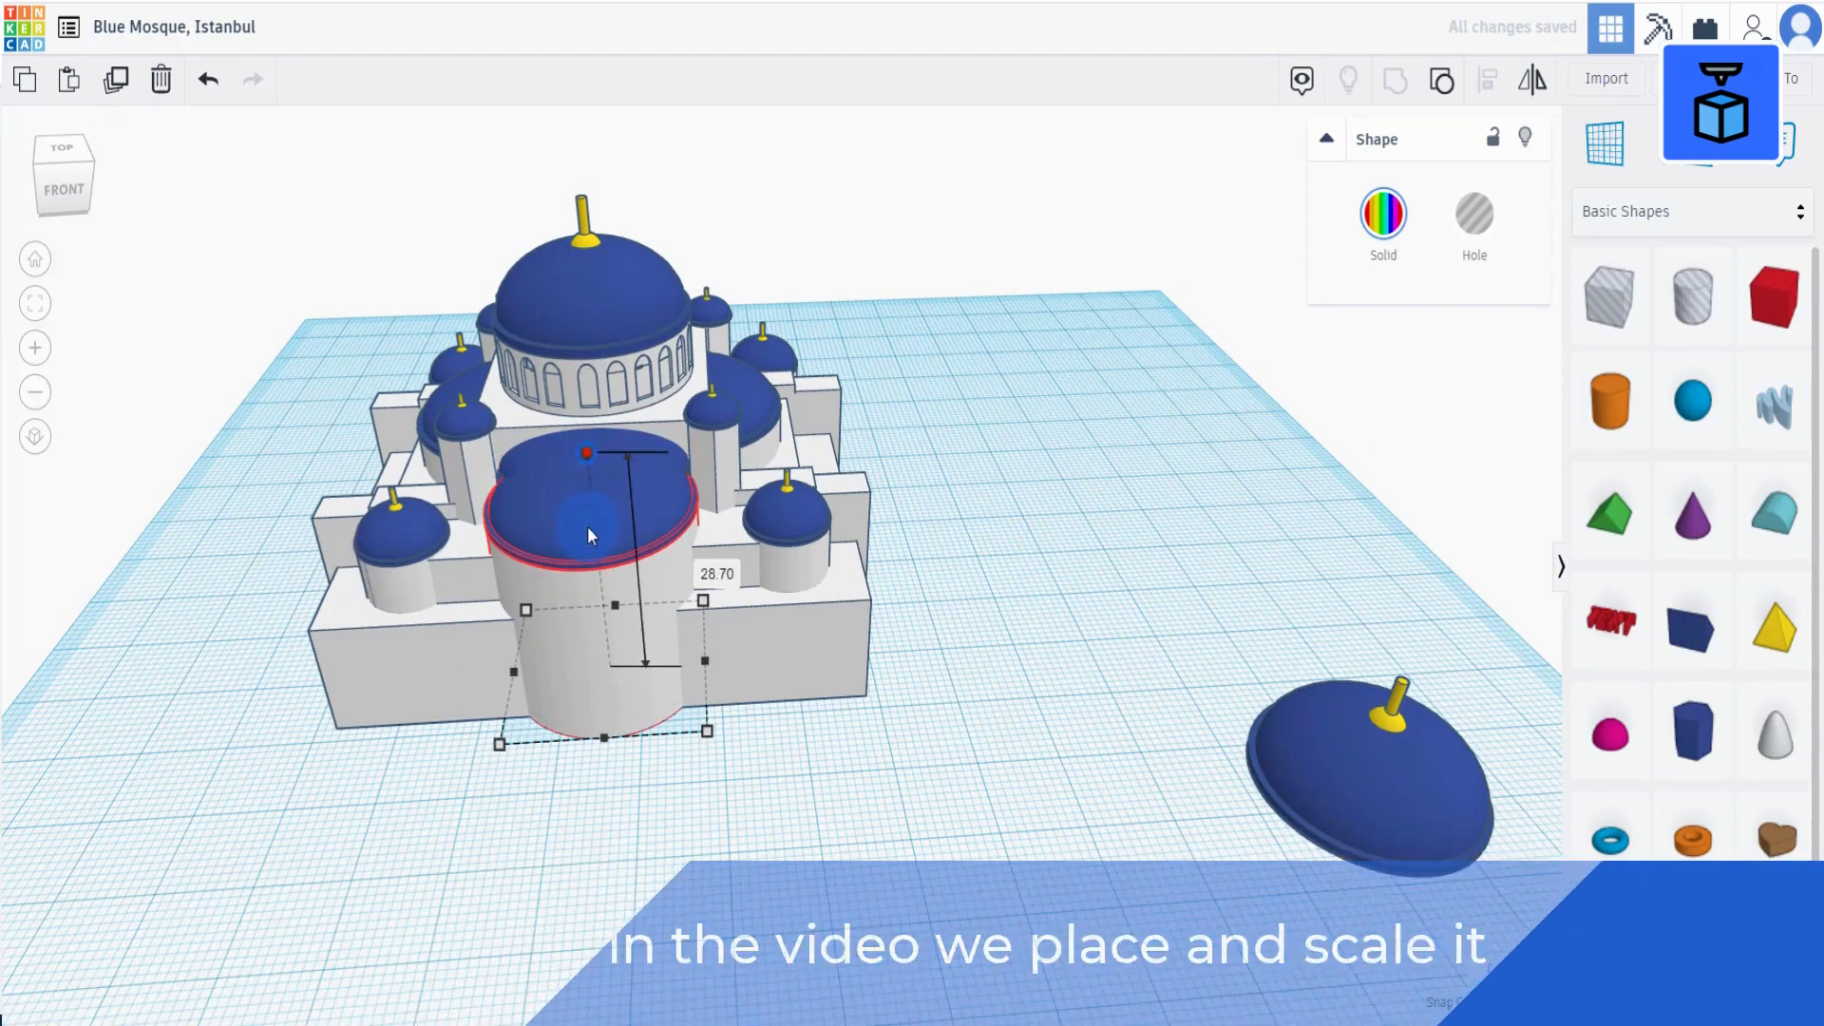
# Lower the front half-dome copy to about 18.2 mm high and push it back until it is mostly embedded in the front block.
pyautogui.moveTo(586, 526); pyautogui.dragTo(589, 543)
pyautogui.moveTo(537, 835); pyautogui.dragTo(600, 802, button='right')
pyautogui.press('Up')
pyautogui.press('Up')
pyautogui.press('Up')
pyautogui.press('Up')
pyautogui.press('Up')
pyautogui.press('Up')
pyautogui.press('Up')
pyautogui.press('Up')
pyautogui.press('Up')
pyautogui.press('Up')
pyautogui.press('Up')
pyautogui.press('Up')
pyautogui.press('Up')
pyautogui.press('Up')
pyautogui.press('Up')
pyautogui.press('Up')
pyautogui.press('Up')
pyautogui.press('Up')
pyautogui.press('Up')
pyautogui.press('Up')
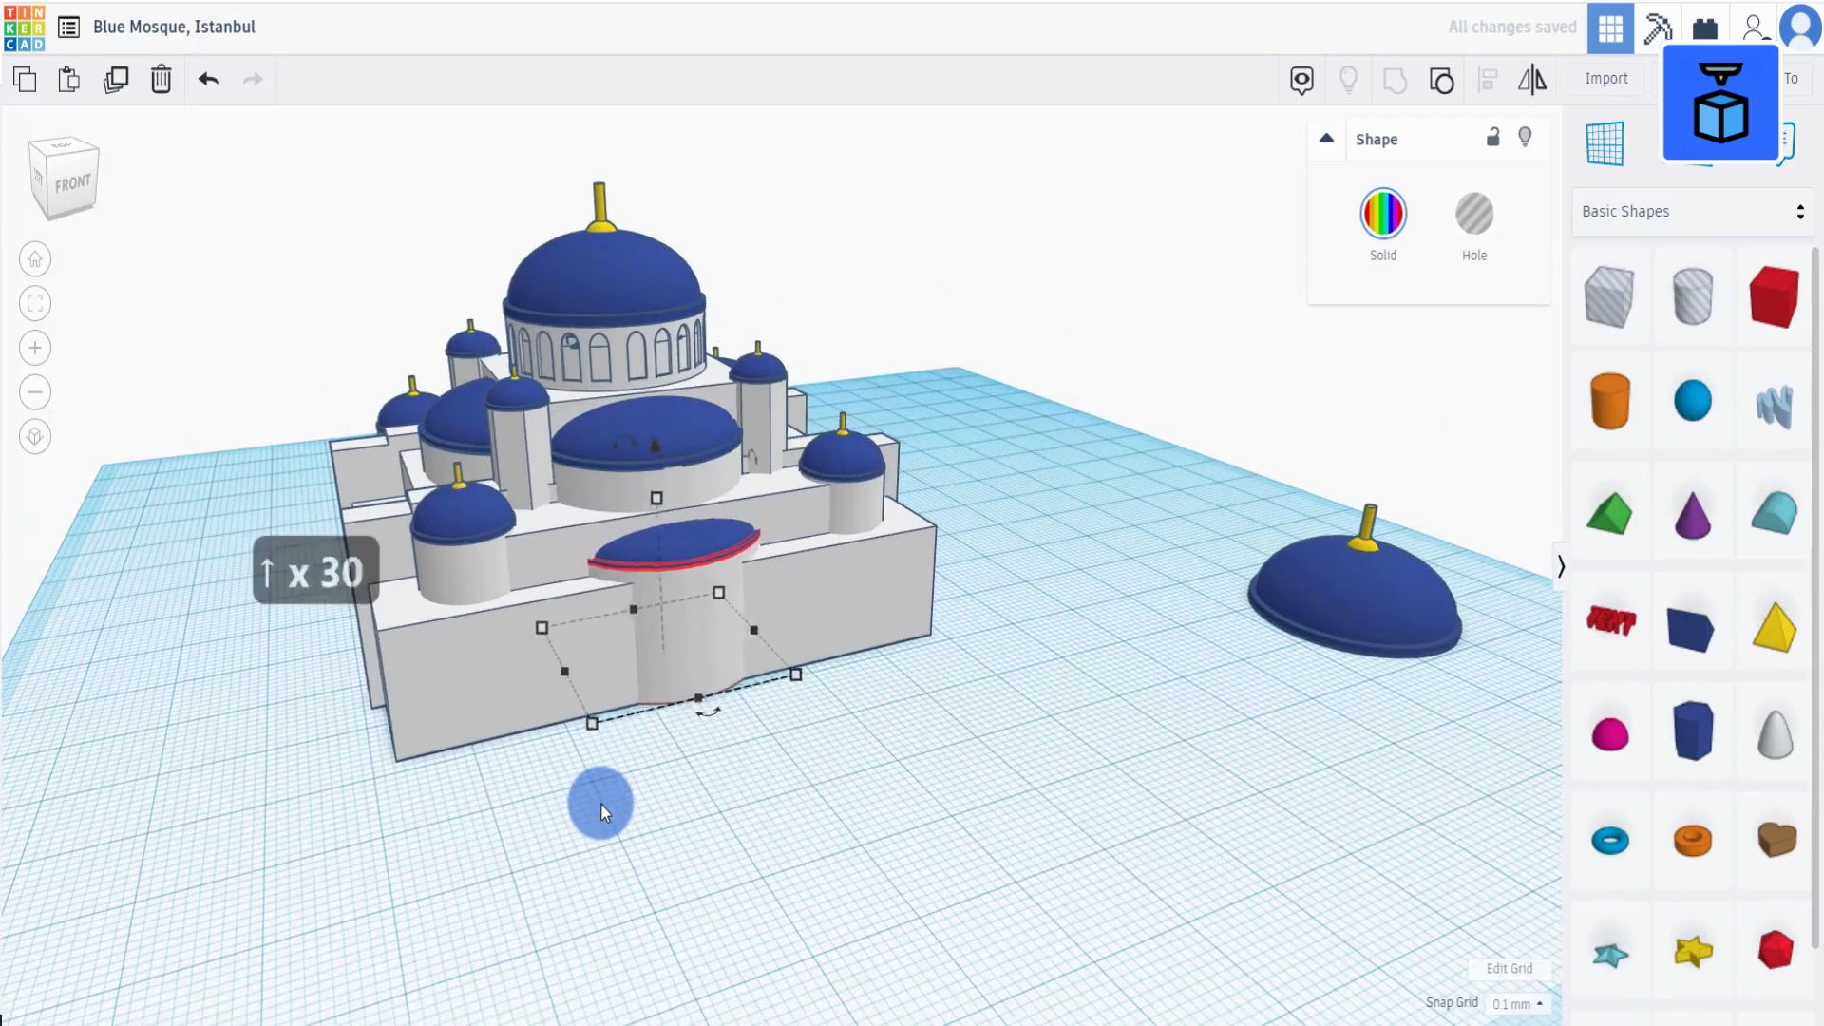
pyautogui.press('Up')
pyautogui.press('Up')
pyautogui.press('Up')
pyautogui.press('Up')
pyautogui.press('Up')
pyautogui.press('Up')
pyautogui.press('Up')
pyautogui.press('Up')
pyautogui.press('Up')
pyautogui.press('Up')
pyautogui.press('Up')
pyautogui.press('Up')
pyautogui.press('Up')
pyautogui.press('Up')
pyautogui.press('Up')
# Widen the embedded half-dome along the mosque's front wall and set its height to about 19.8 mm.
pyautogui.moveTo(808, 790); pyautogui.dragTo(756, 811, button='right')
pyautogui.scroll(6, 756, 811)
pyautogui.scroll(-3, 756, 809)
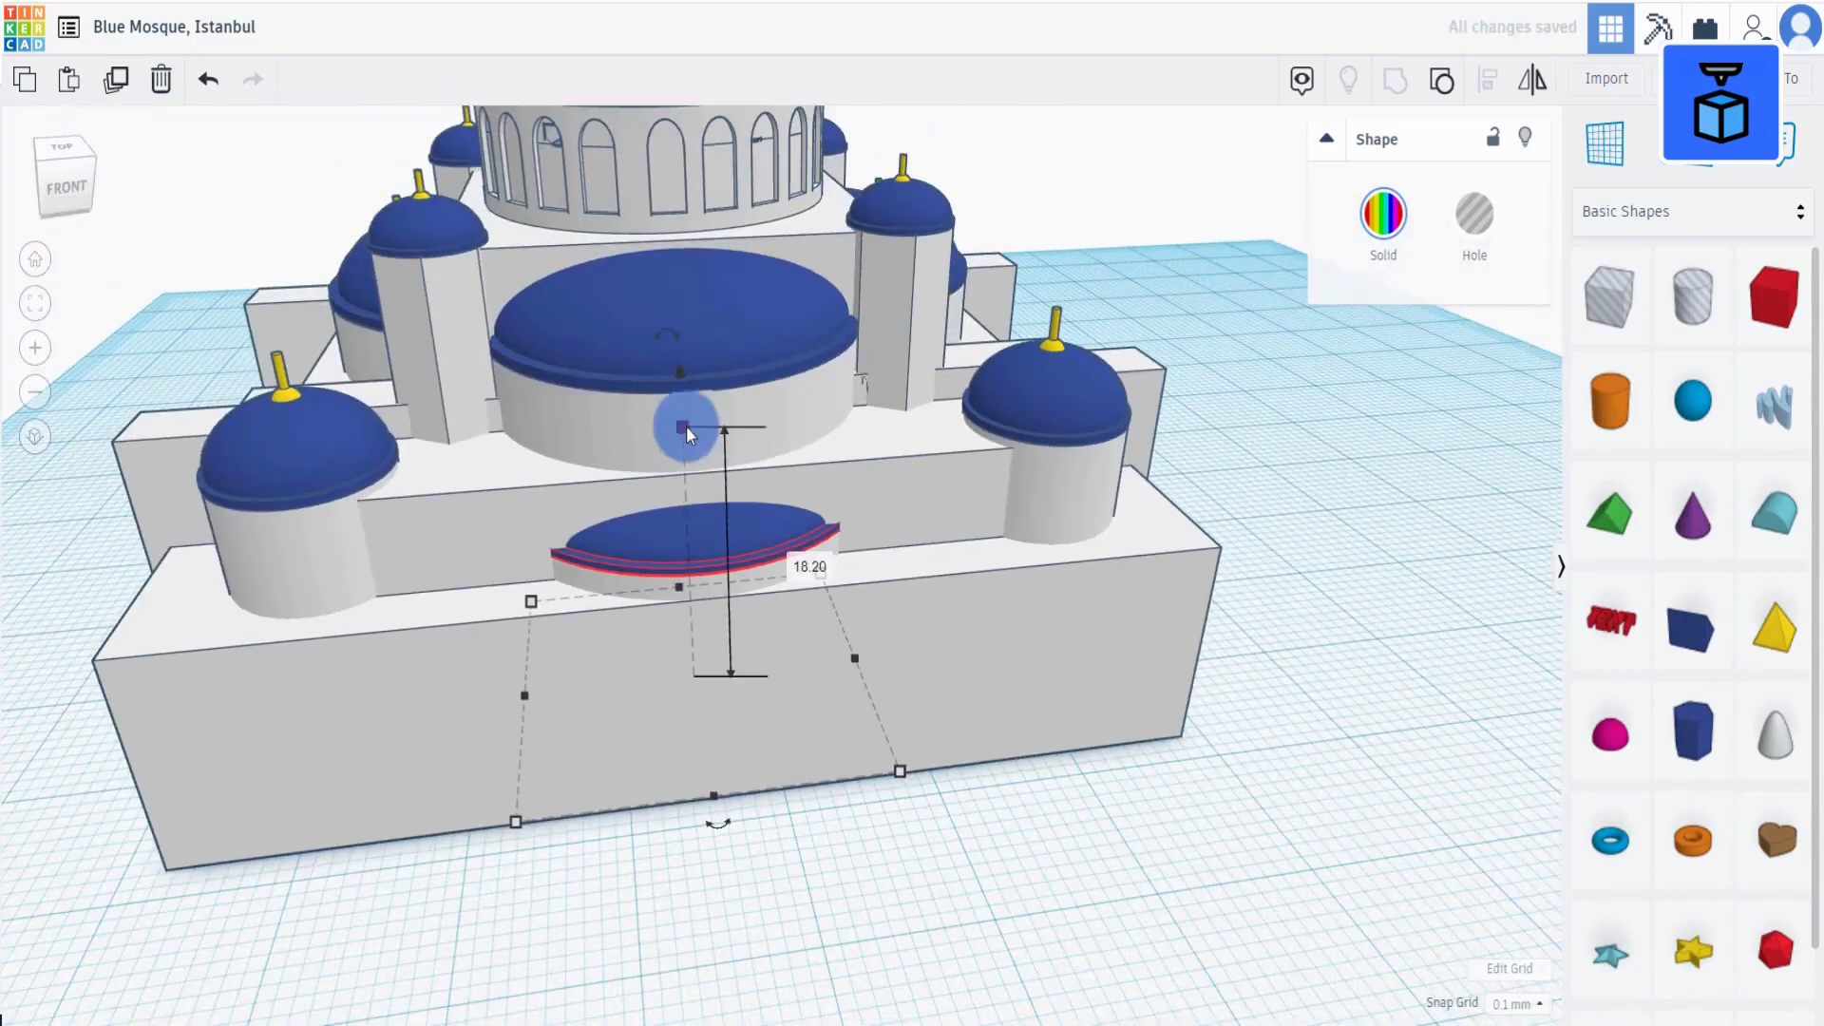
pyautogui.moveTo(684, 428); pyautogui.dragTo(685, 399)
pyautogui.moveTo(881, 699)
pyautogui.mouseDown(button='right')
pyautogui.moveTo(919, 800)
pyautogui.moveTo(858, 690)
pyautogui.mouseUp(button='right')
pyautogui.keyDown('shift'); pyautogui.moveTo(840, 667); pyautogui.dragTo(999, 685); pyautogui.keyUp('shift')
pyautogui.click(208, 78)
pyautogui.moveTo(783, 735); pyautogui.dragTo(898, 665, button='right')
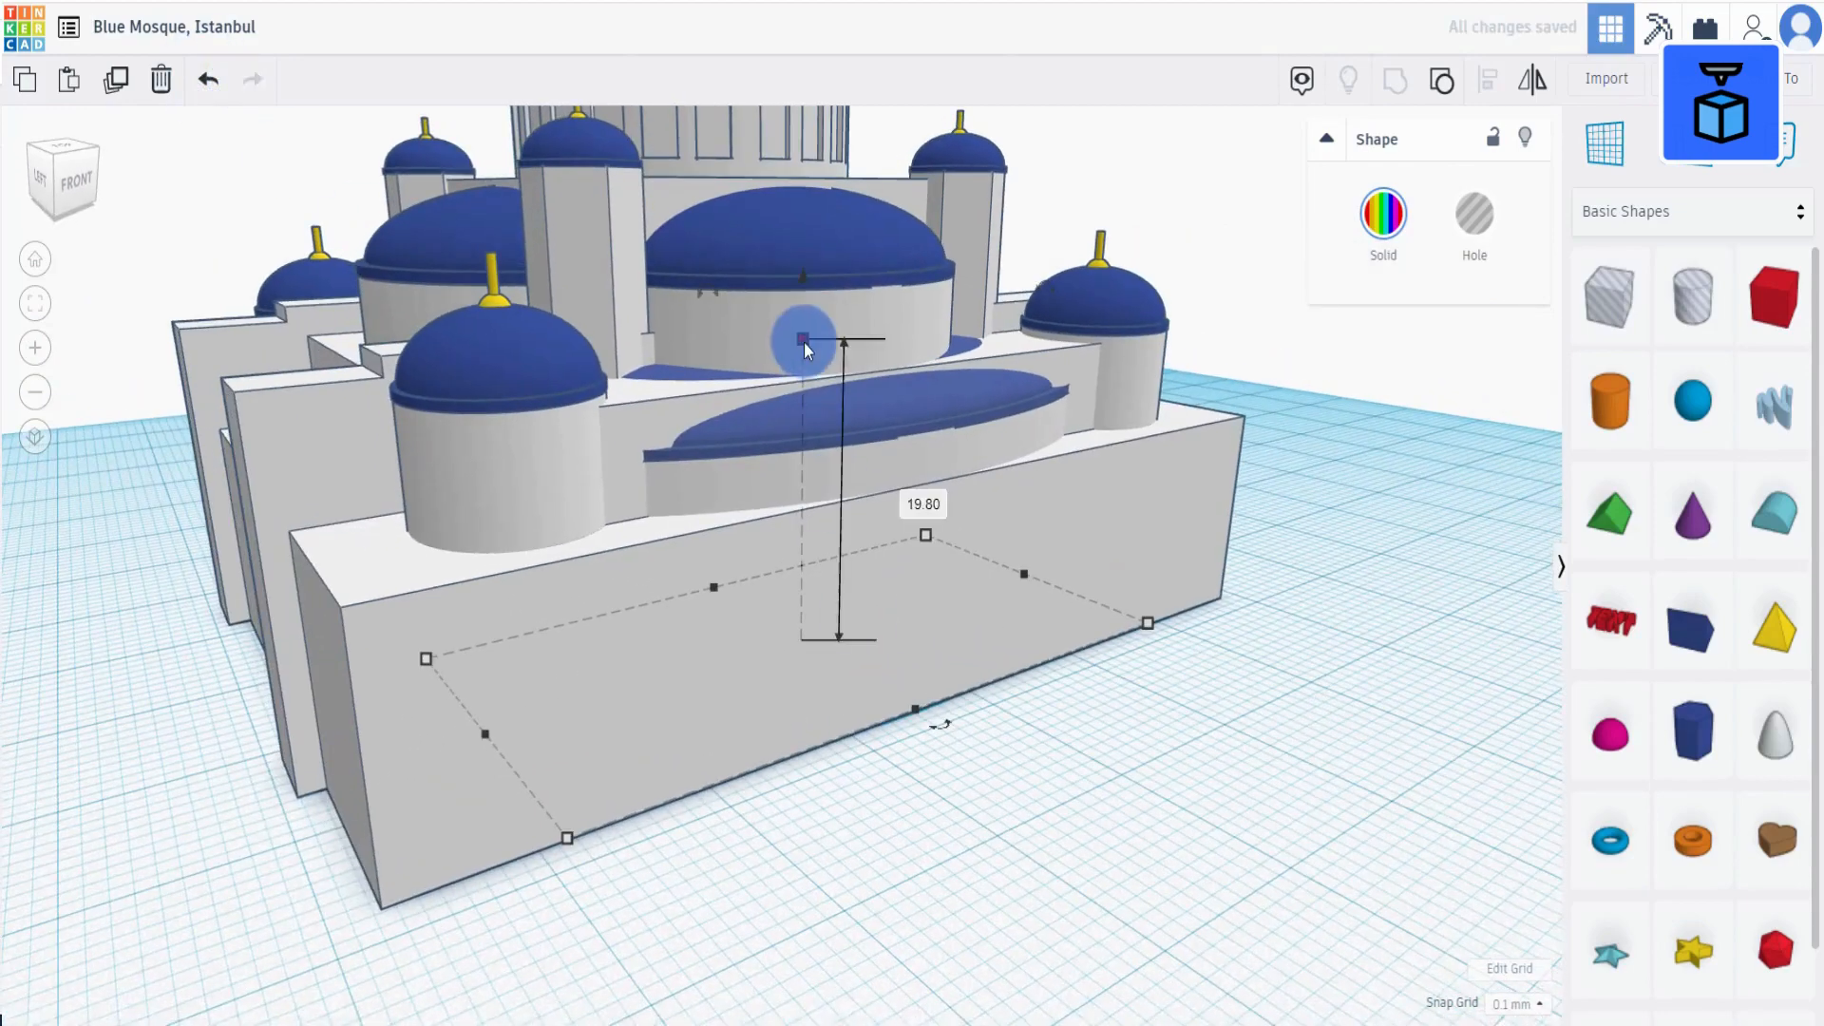
pyautogui.moveTo(803, 342); pyautogui.dragTo(803, 344)
pyautogui.click(1193, 782)
# Duplicate the wide front half-dome and move the copy straight back to the mosque's rear side, fine-tuning its position.
pyautogui.moveTo(1193, 782); pyautogui.dragTo(1005, 812, button='right')
pyautogui.click(819, 558)
pyautogui.scroll(-3, 819, 559)
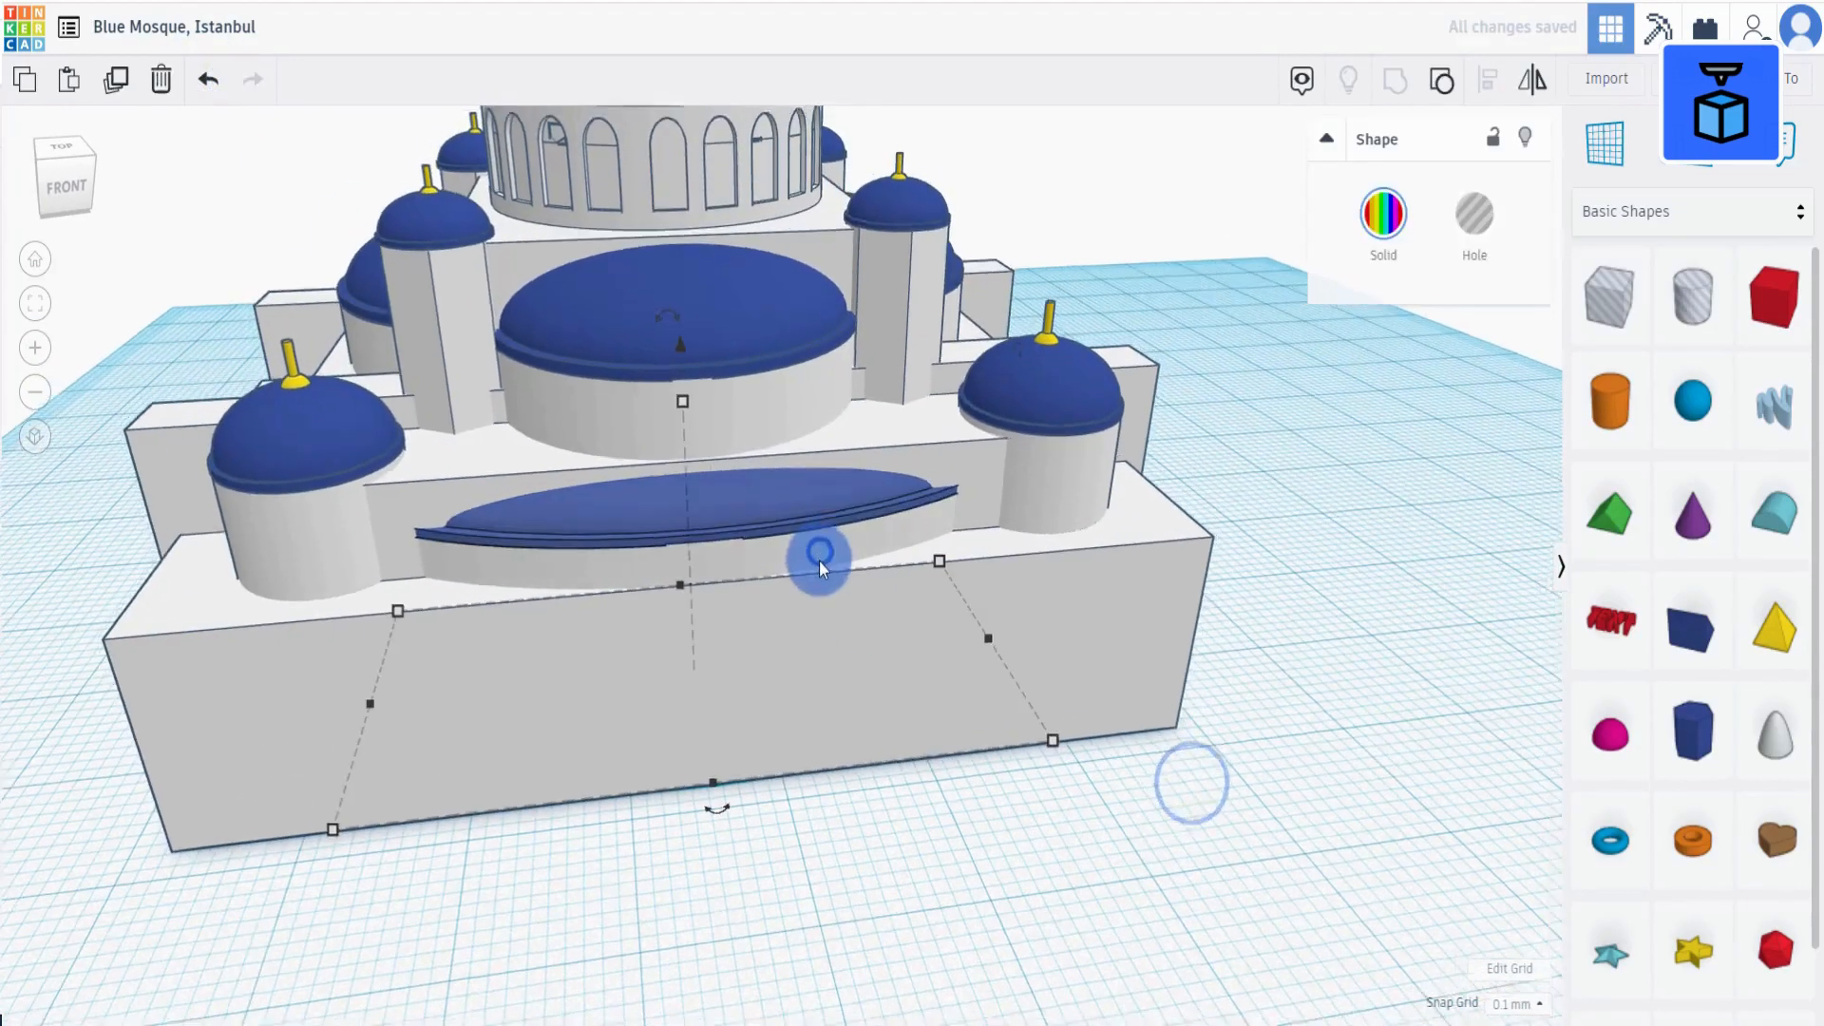
pyautogui.click(120, 88)
pyautogui.moveTo(270, 674); pyautogui.dragTo(739, 765, button='right')
pyautogui.hotkey('shift', 'Left')
pyautogui.hotkey('shift', 'Left')
pyautogui.hotkey('shift', 'Left')
pyautogui.hotkey('shift', 'Left')
pyautogui.hotkey('shift', 'Left')
pyautogui.hotkey('shift', 'Left')
pyautogui.hotkey('shift', 'Left')
pyautogui.hotkey('shift', 'Left')
pyautogui.hotkey('shift', 'Left')
pyautogui.hotkey('shift', 'Left')
pyautogui.hotkey('shift', 'Left')
pyautogui.hotkey('shift', 'Left')
pyautogui.hotkey('shift', 'Left')
pyautogui.hotkey('shift', 'Left')
pyautogui.hotkey('shift', 'Left')
pyautogui.hotkey('shift', 'Left')
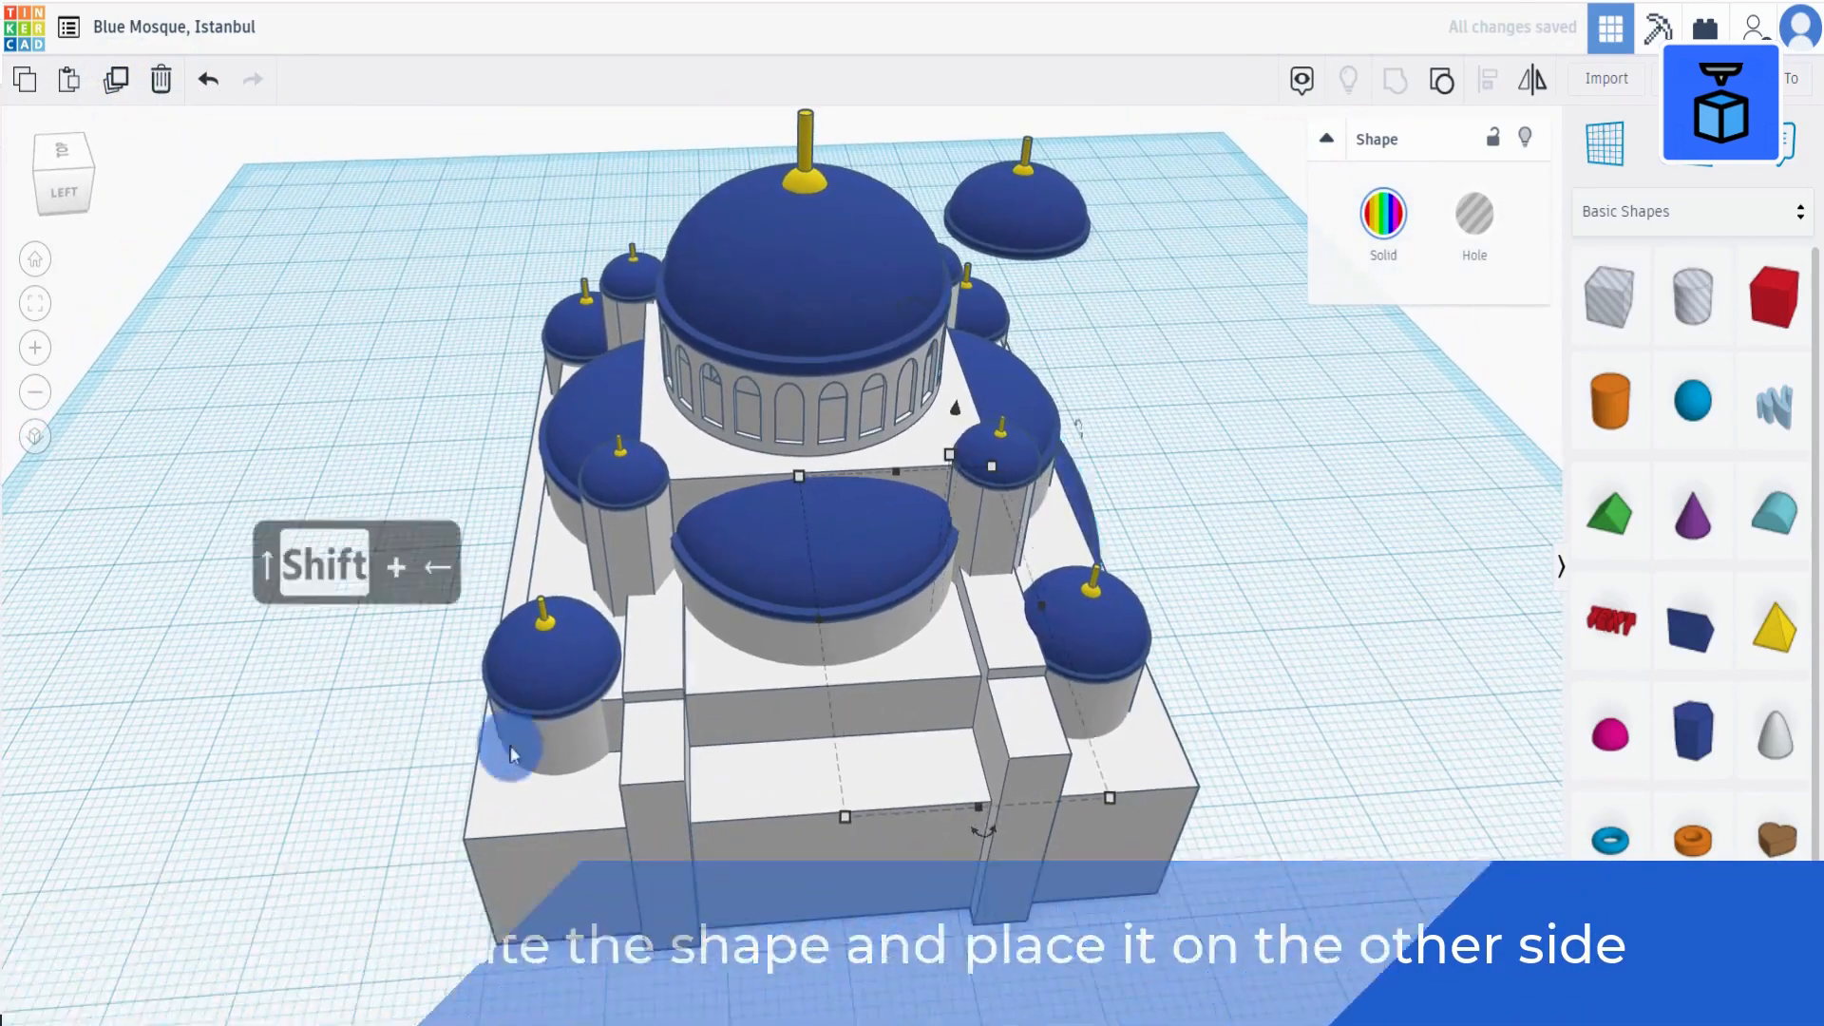
pyautogui.hotkey('shift', 'Left')
pyautogui.hotkey('shift', 'Left')
pyautogui.hotkey('shift', 'Left')
pyautogui.hotkey('shift', 'Left')
pyautogui.hotkey('shift', 'Left')
pyautogui.hotkey('shift', 'Left')
pyautogui.hotkey('shift', 'Left')
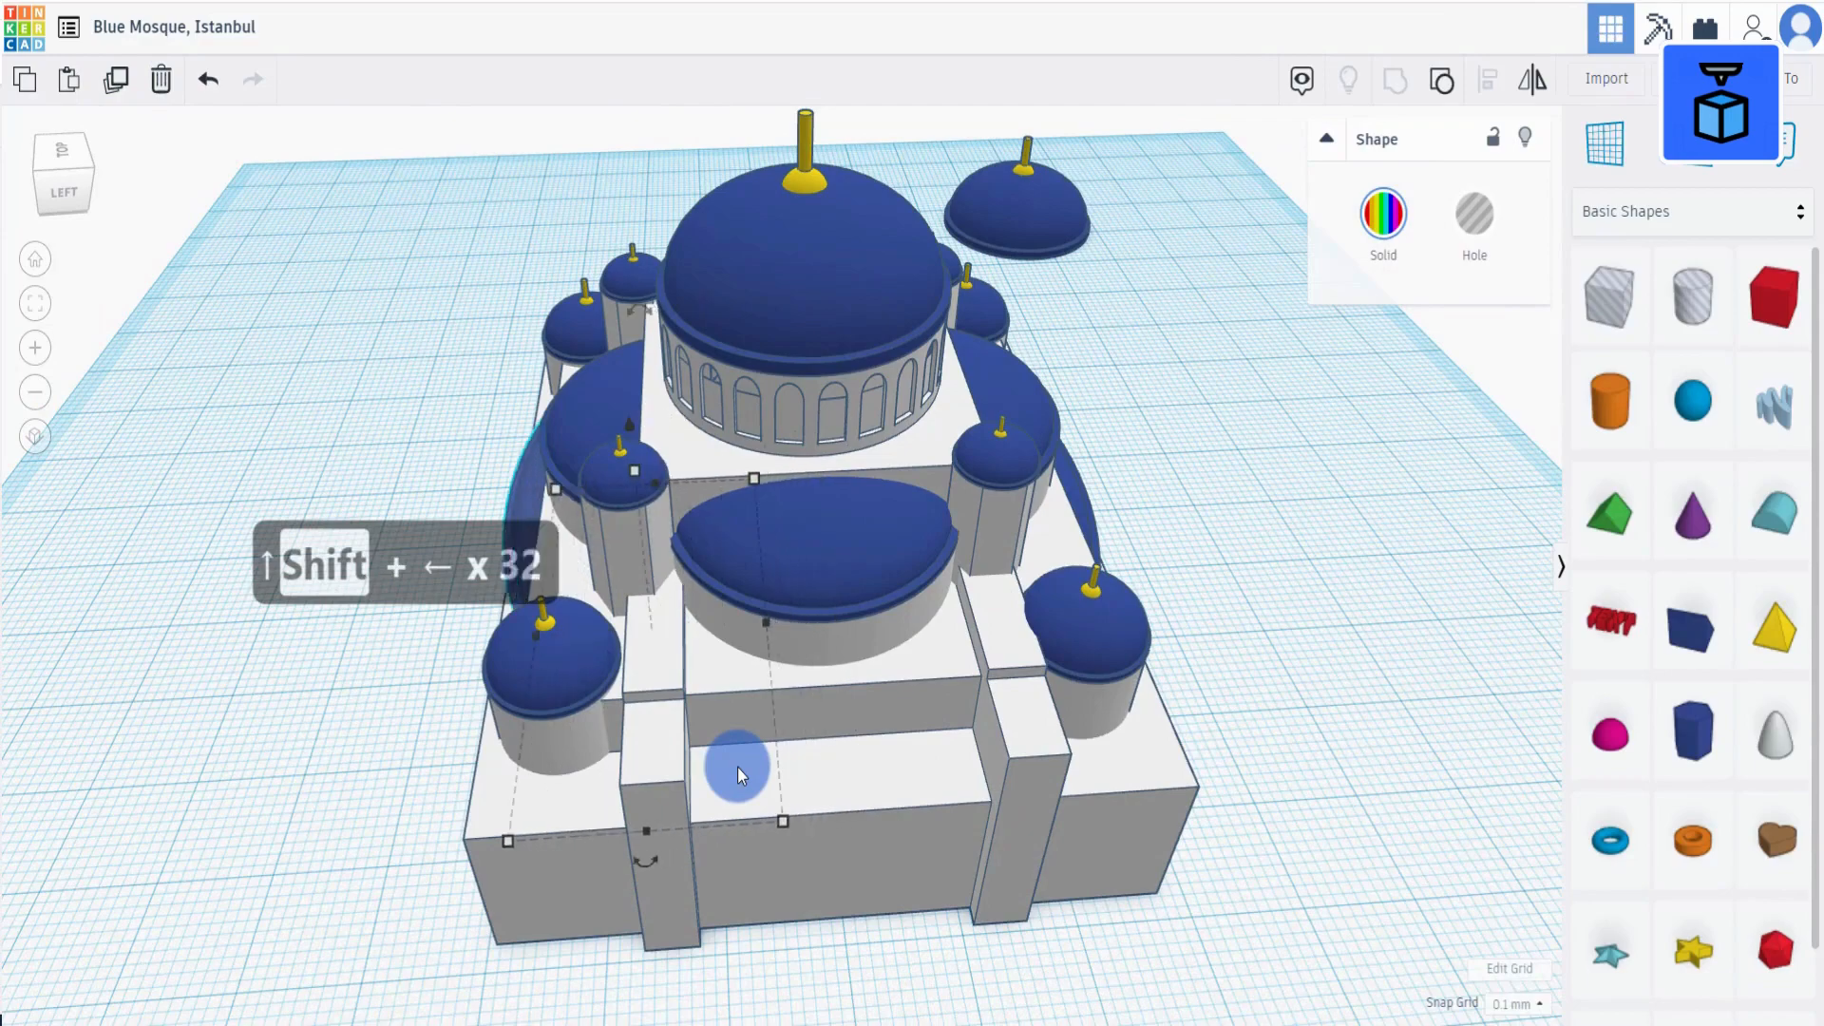
pyautogui.scroll(3, 739, 758)
pyautogui.moveTo(741, 749); pyautogui.dragTo(841, 768, button='right')
pyautogui.press('Right')
pyautogui.press('Right')
pyautogui.scroll(-5, 618, 739)
pyautogui.keyDown('shift'); pyautogui.click(971, 702); pyautogui.keyUp('shift')
pyautogui.moveTo(1086, 830); pyautogui.dragTo(1258, 836, button='right')
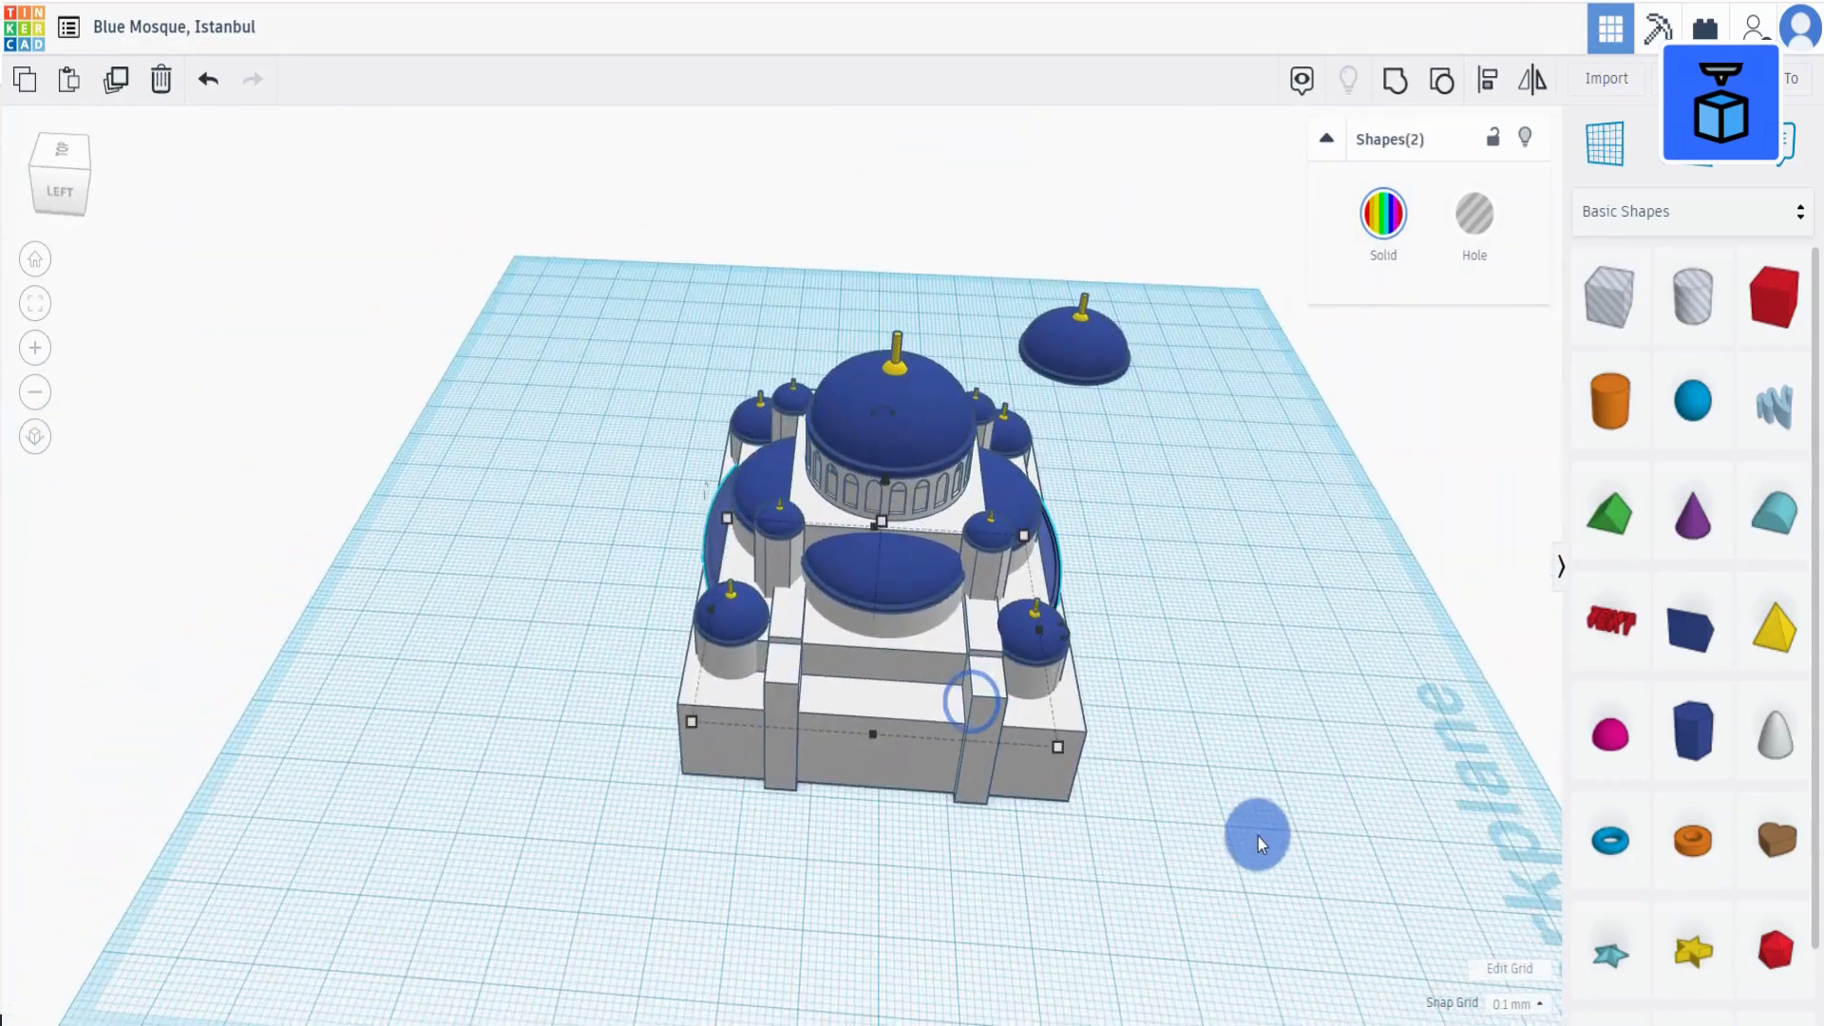
pyautogui.click(119, 78)
pyautogui.press('Delete')
# Duplicate the wide front and rear half-domes together and rotate the copies 90° onto the mosque's two lateral sides.
pyautogui.click(703, 538)
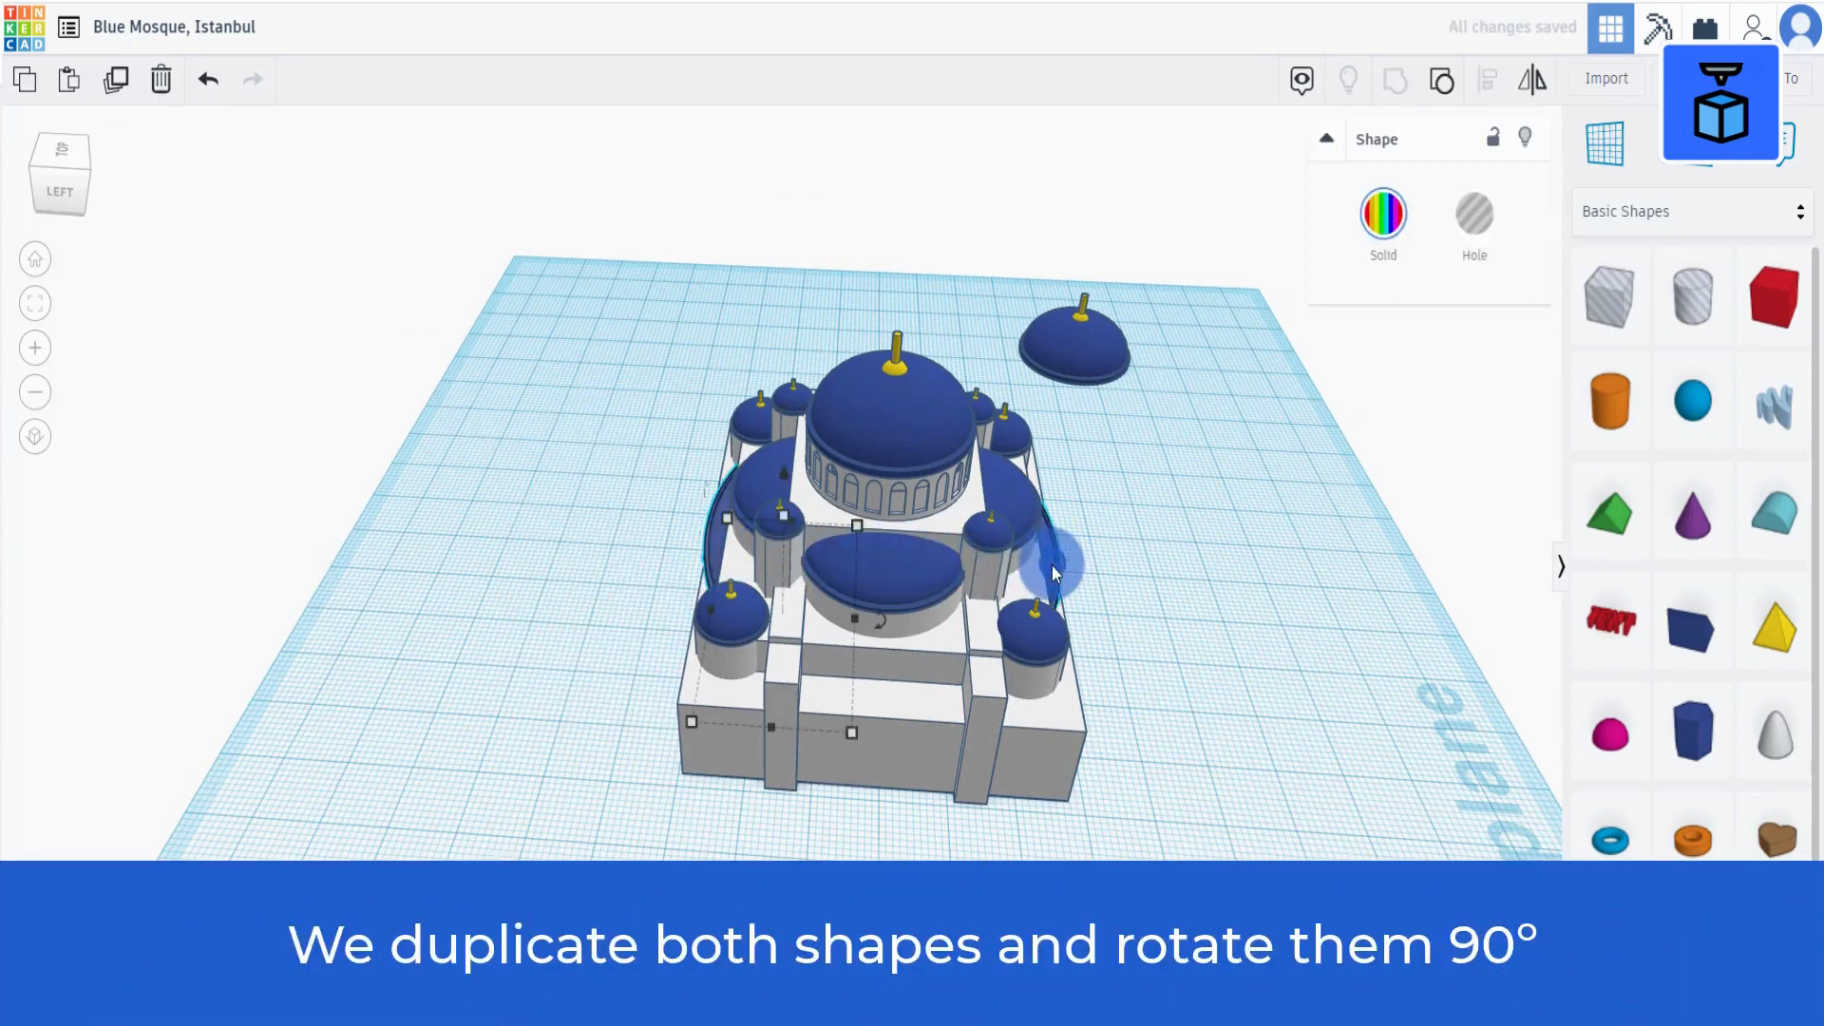
pyautogui.keyDown('shift'); pyautogui.click(1051, 566); pyautogui.keyUp('shift')
pyautogui.click(119, 80)
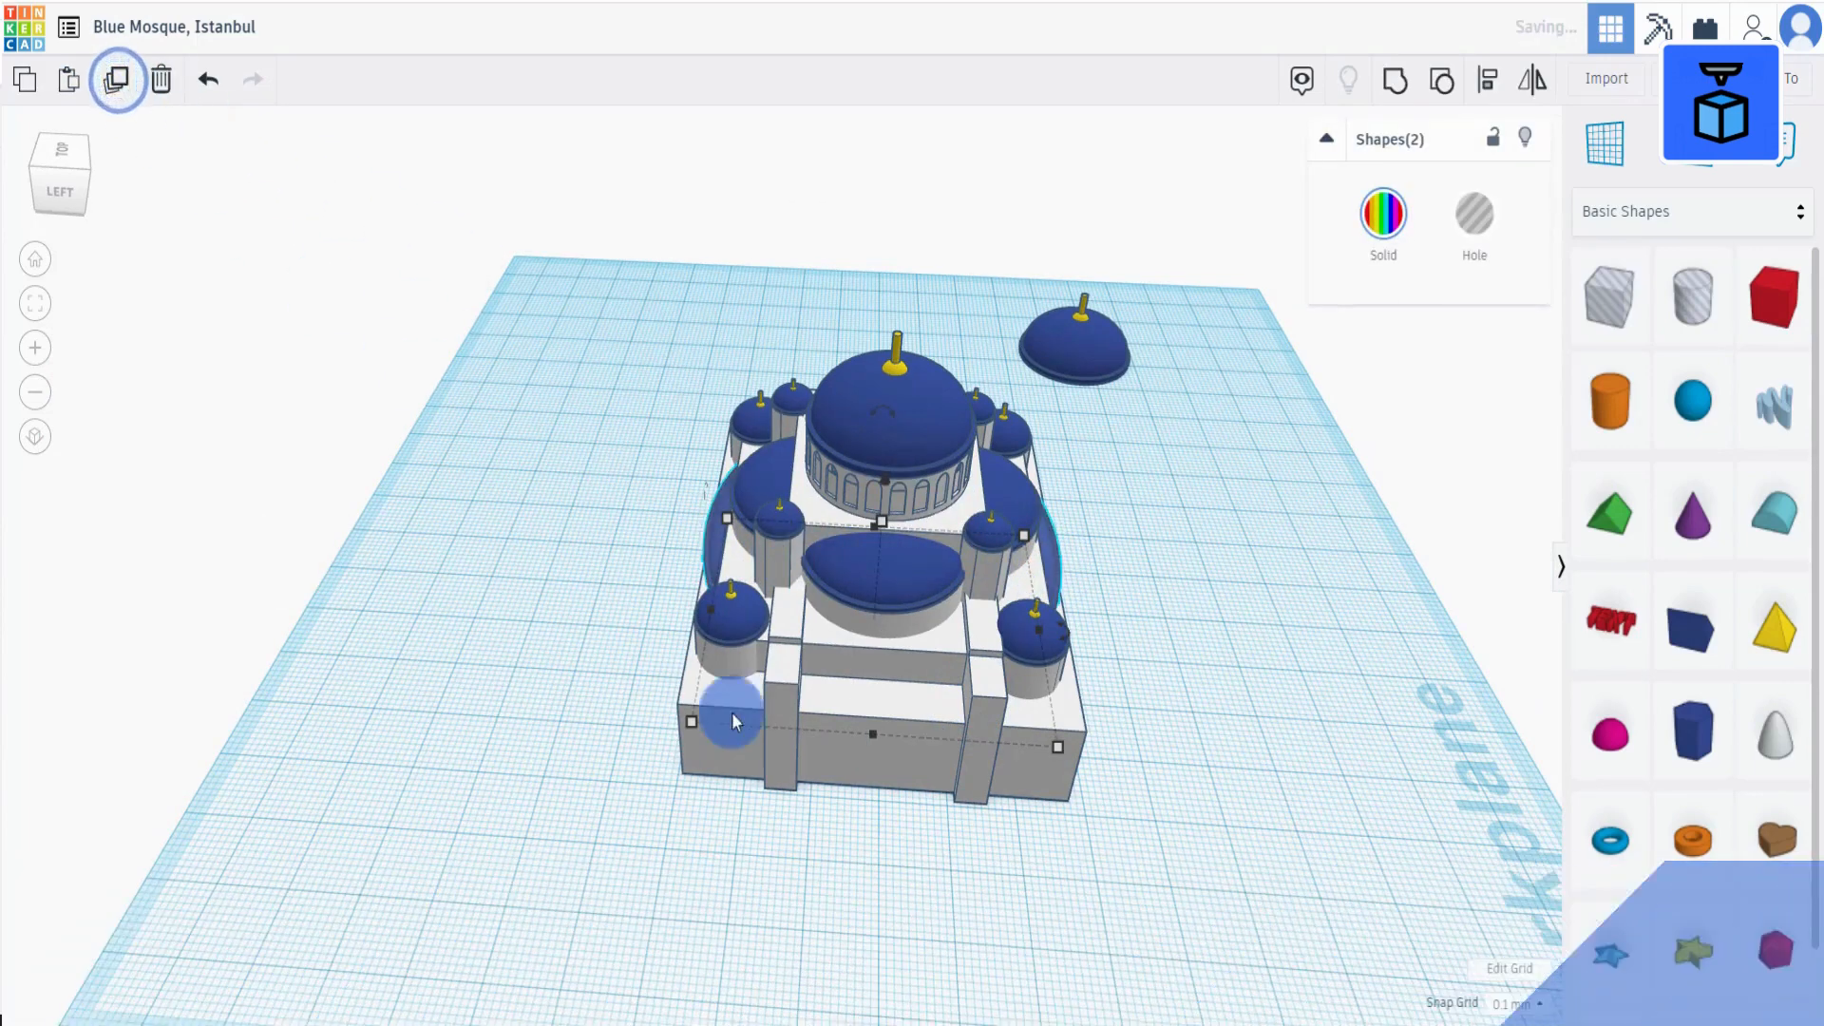
pyautogui.moveTo(731, 715); pyautogui.dragTo(686, 871, button='right')
pyautogui.moveTo(1064, 626); pyautogui.dragTo(1066, 629)
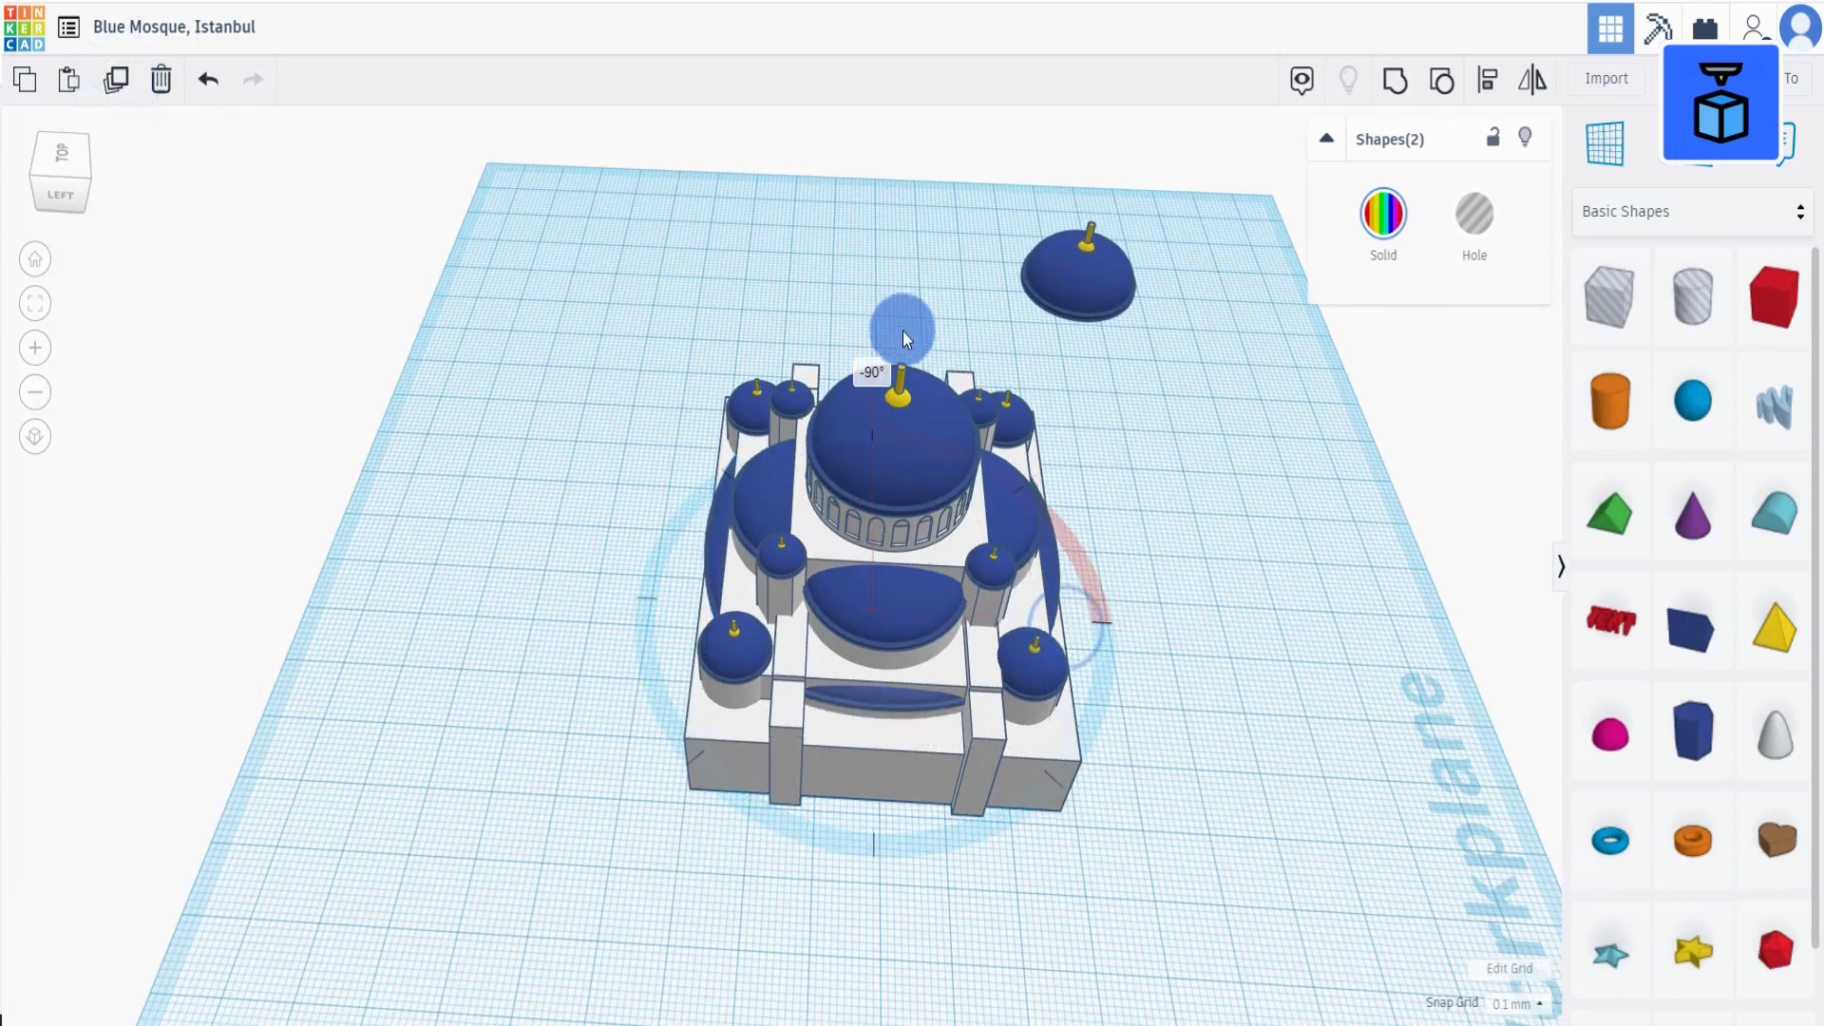
pyautogui.moveTo(902, 338); pyautogui.dragTo(907, 344)
pyautogui.click(206, 82)
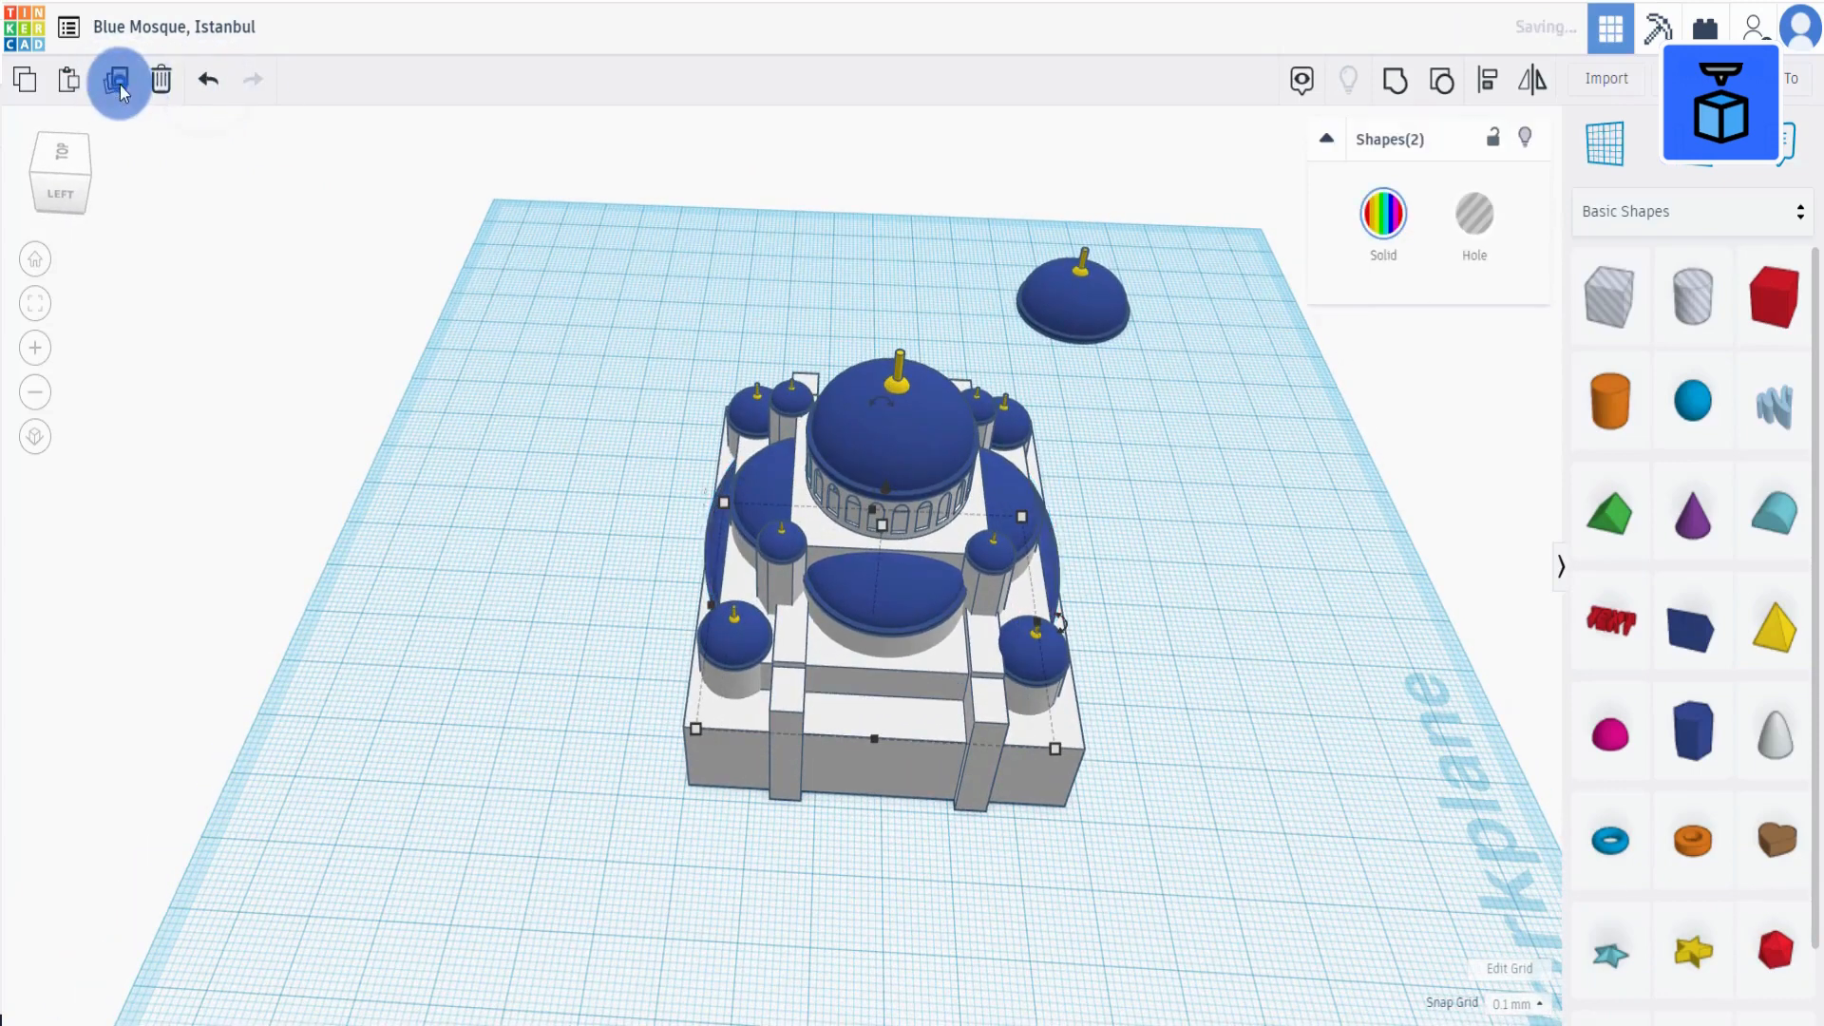
pyautogui.moveTo(1160, 610); pyautogui.dragTo(892, 287)
pyautogui.click(1195, 621)
# Select the entire mosque without the spare dome and group all its shapes into one.
pyautogui.moveTo(1198, 740); pyautogui.dragTo(927, 716, button='right')
pyautogui.moveTo(392, 828); pyautogui.dragTo(973, 334)
pyautogui.moveTo(1217, 863); pyautogui.dragTo(836, 812, button='right')
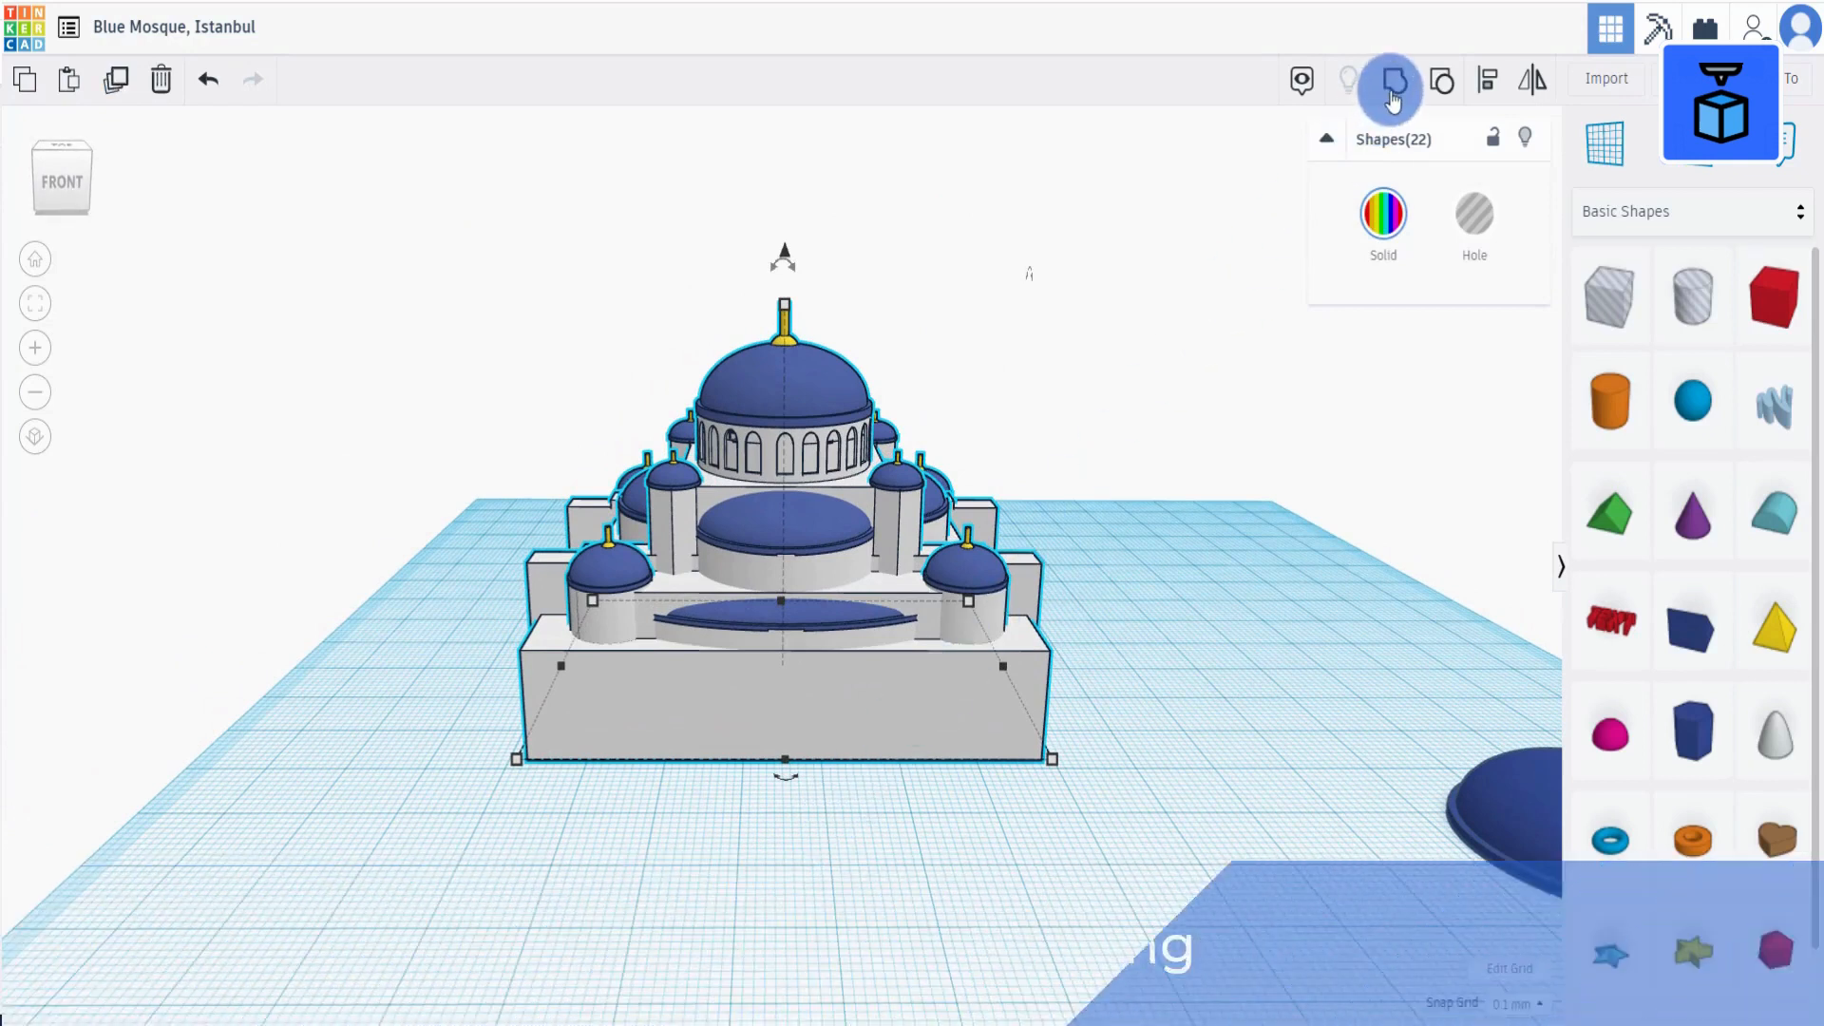
pyautogui.click(1392, 93)
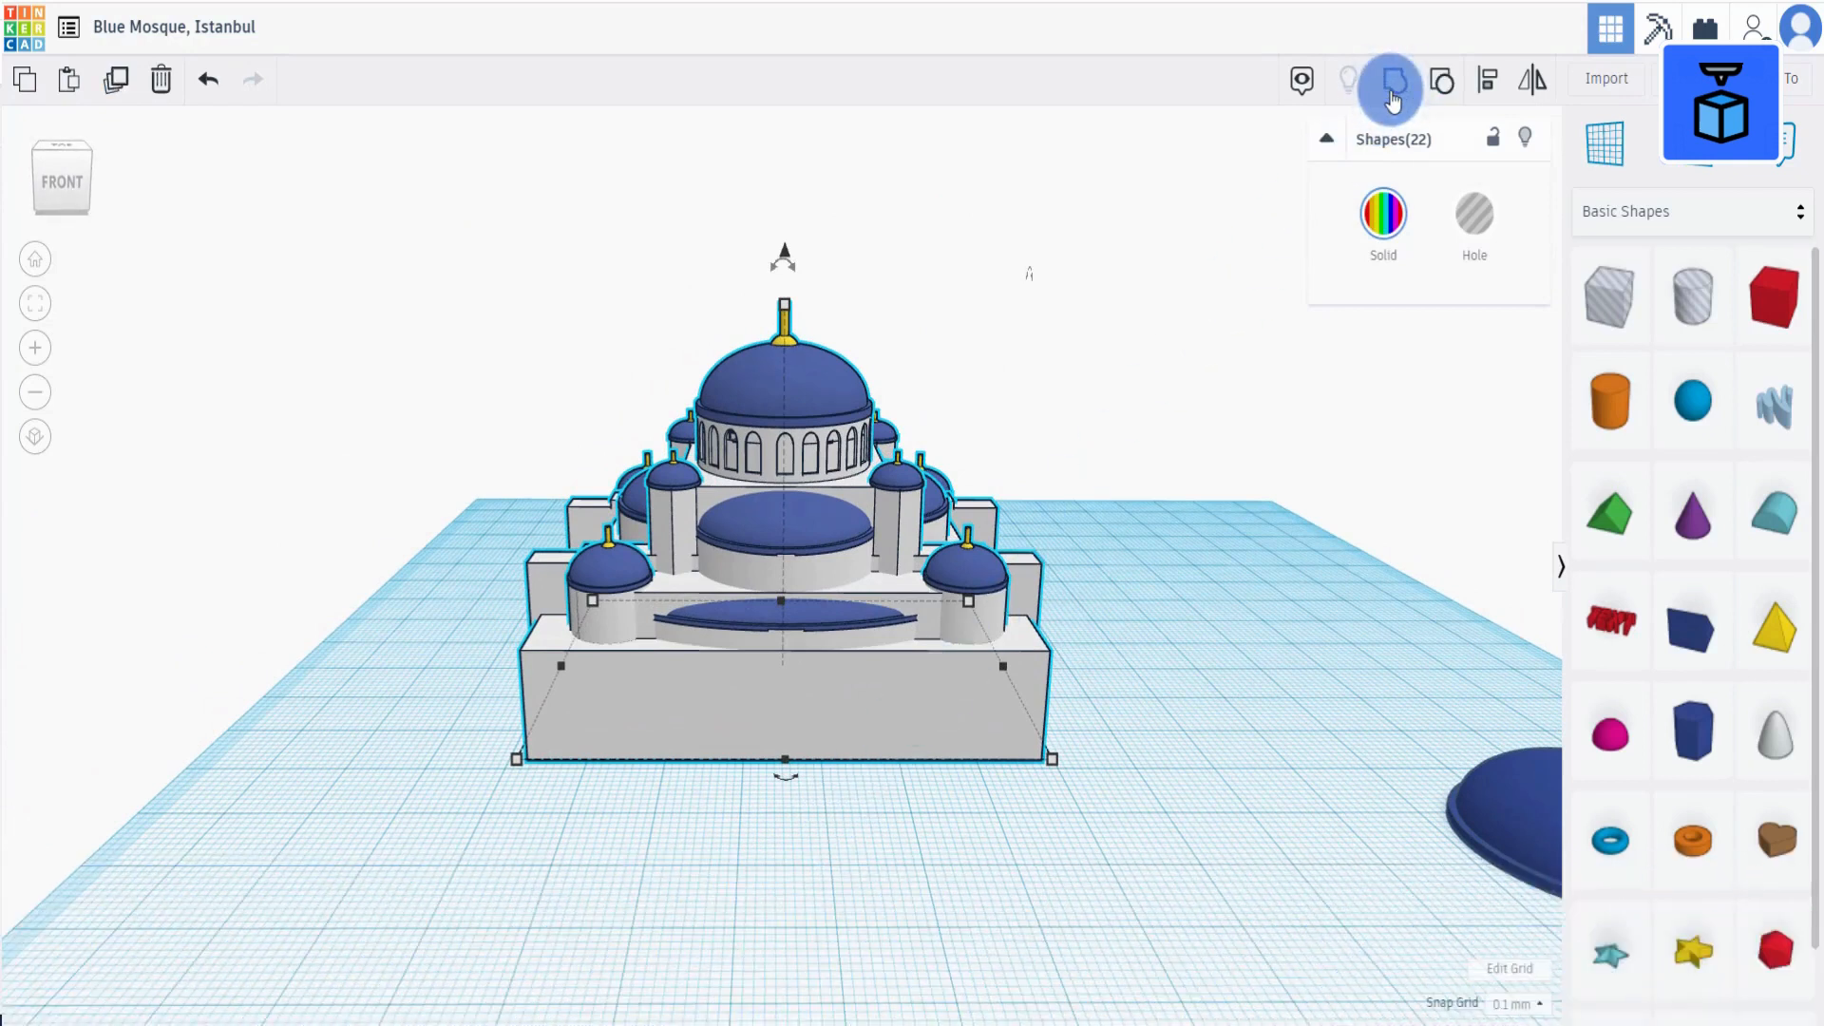
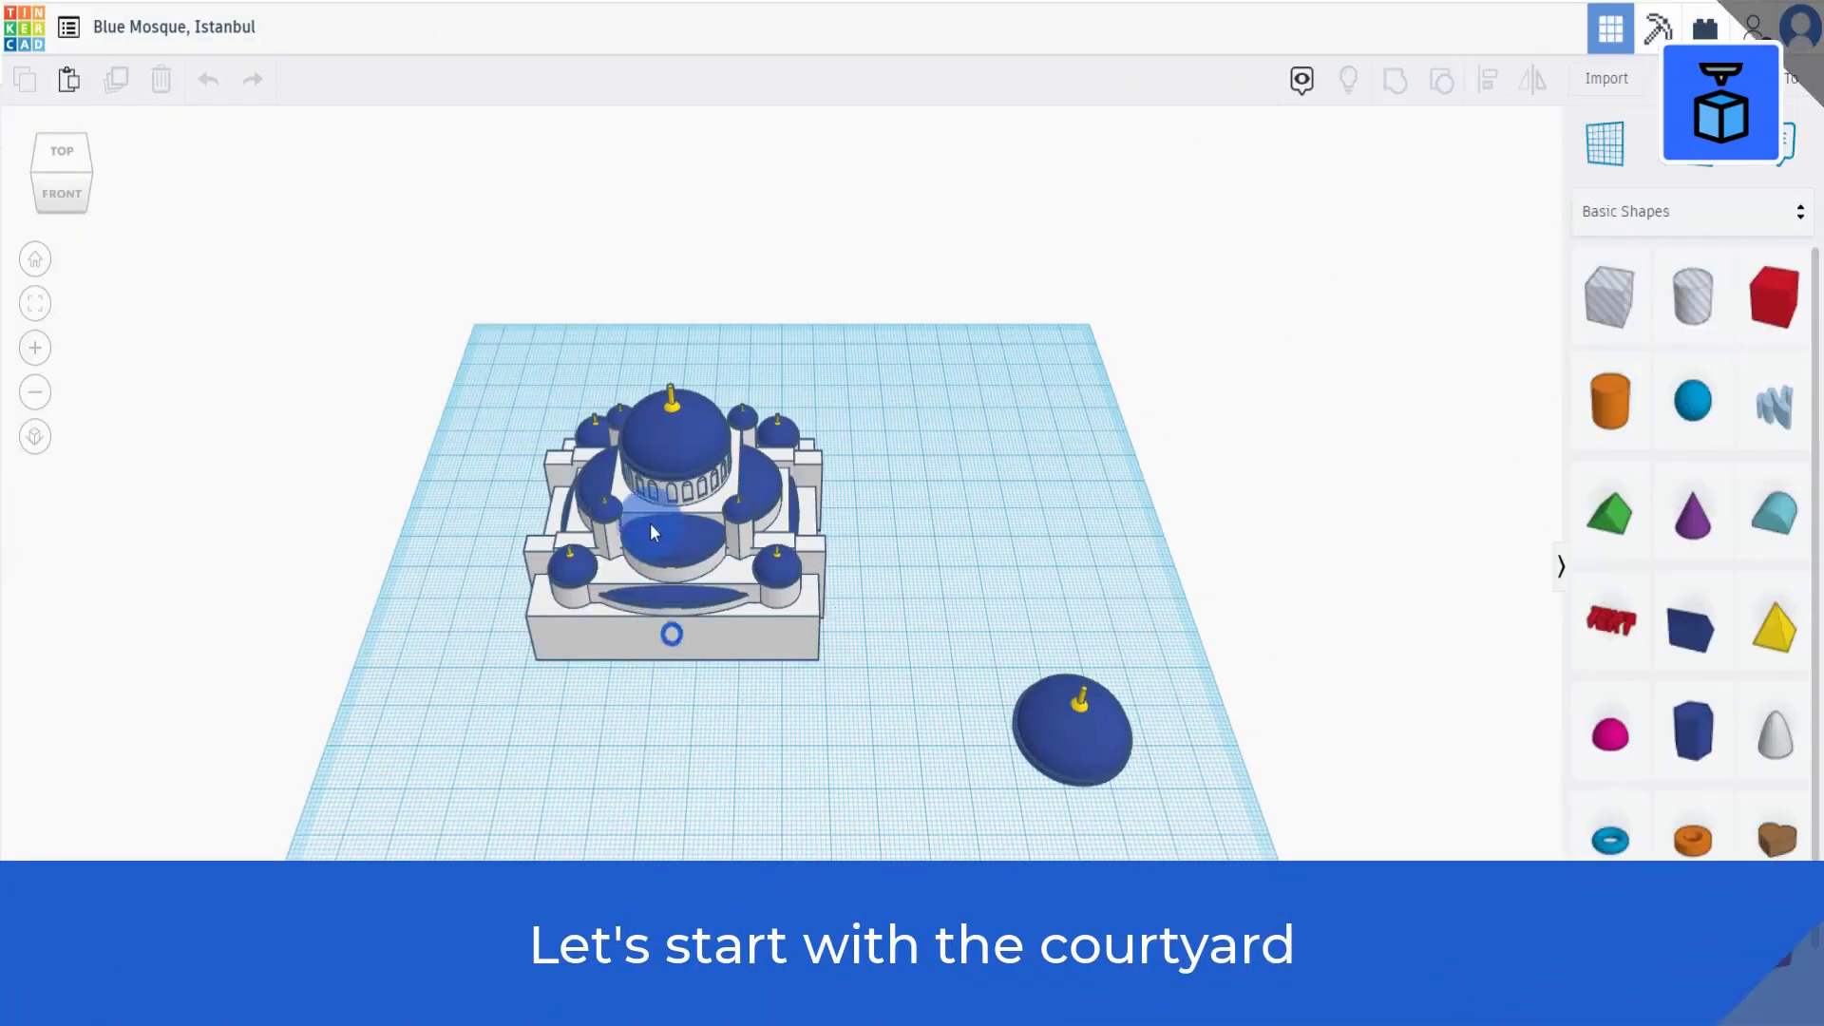
# Move the mosque and the spare dome to the back of the workplane to free space in front.
pyautogui.moveTo(650, 522); pyautogui.dragTo(606, 464)
pyautogui.moveTo(1063, 755); pyautogui.dragTo(978, 432)
pyautogui.click(872, 705)
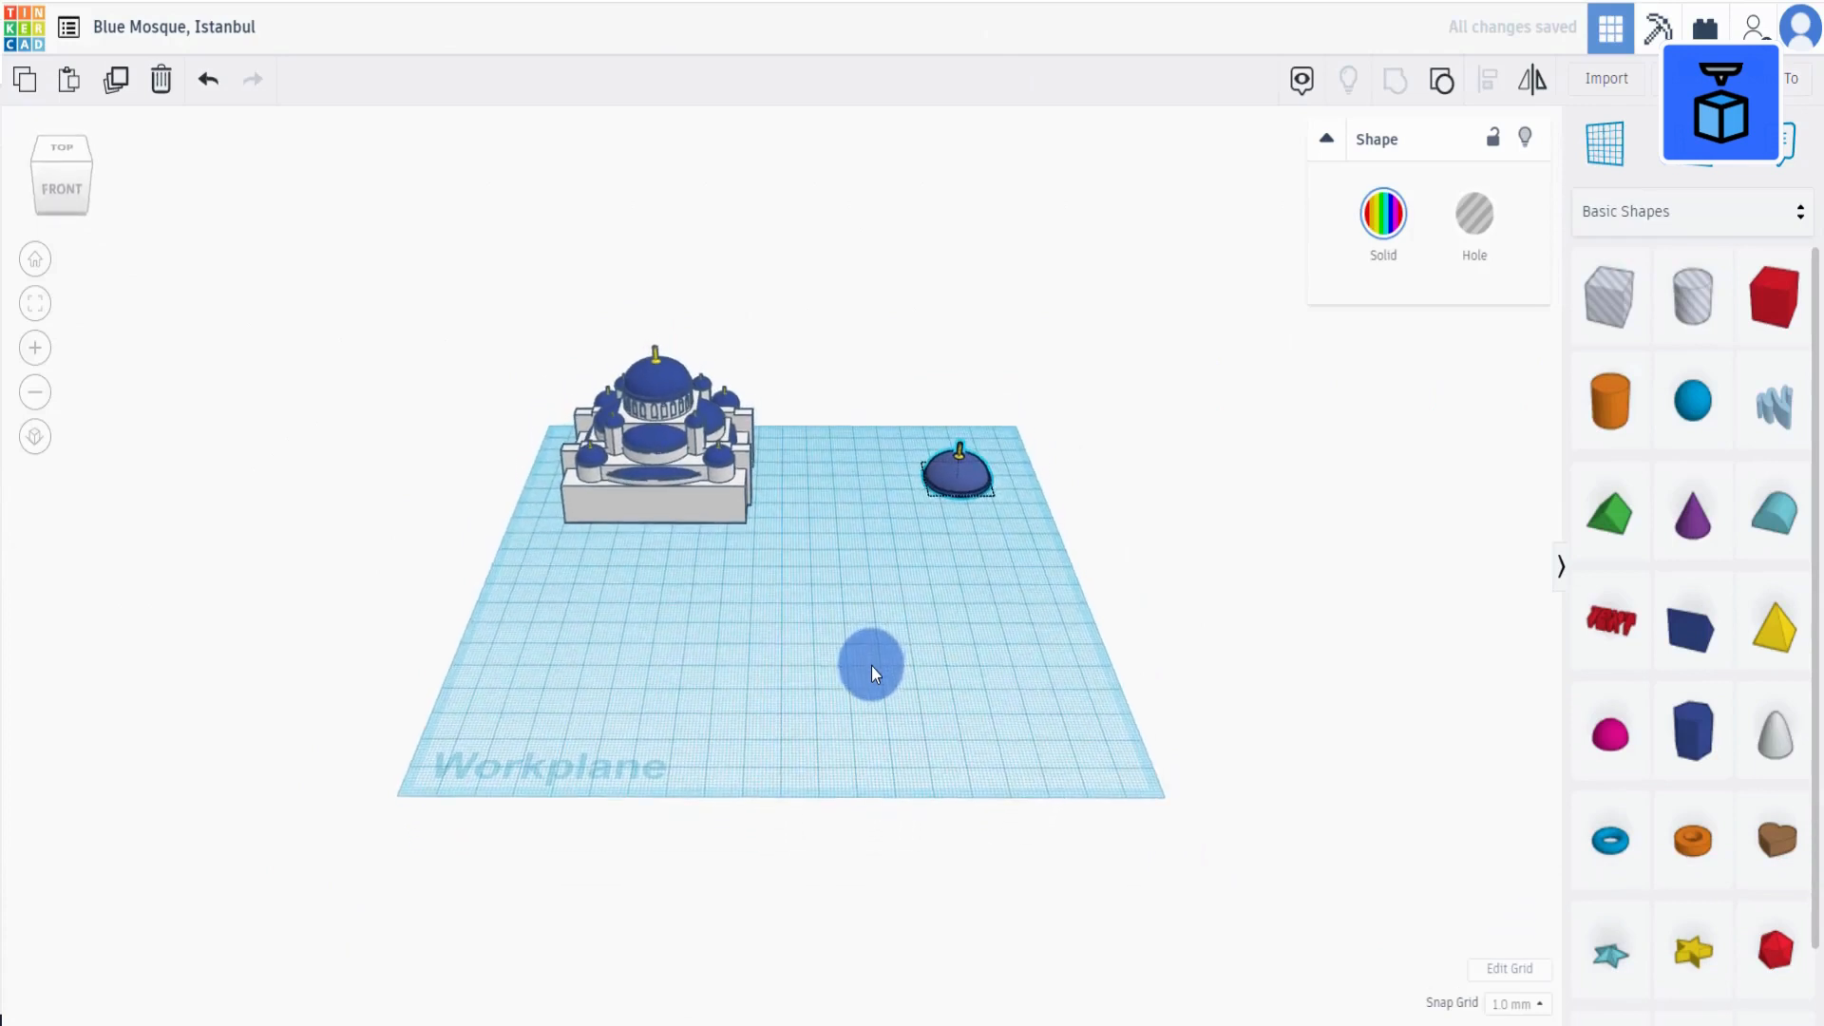
# Place a solid box on the workplane in front of the mosque and color it white.
pyautogui.moveTo(1773, 295); pyautogui.dragTo(928, 646)
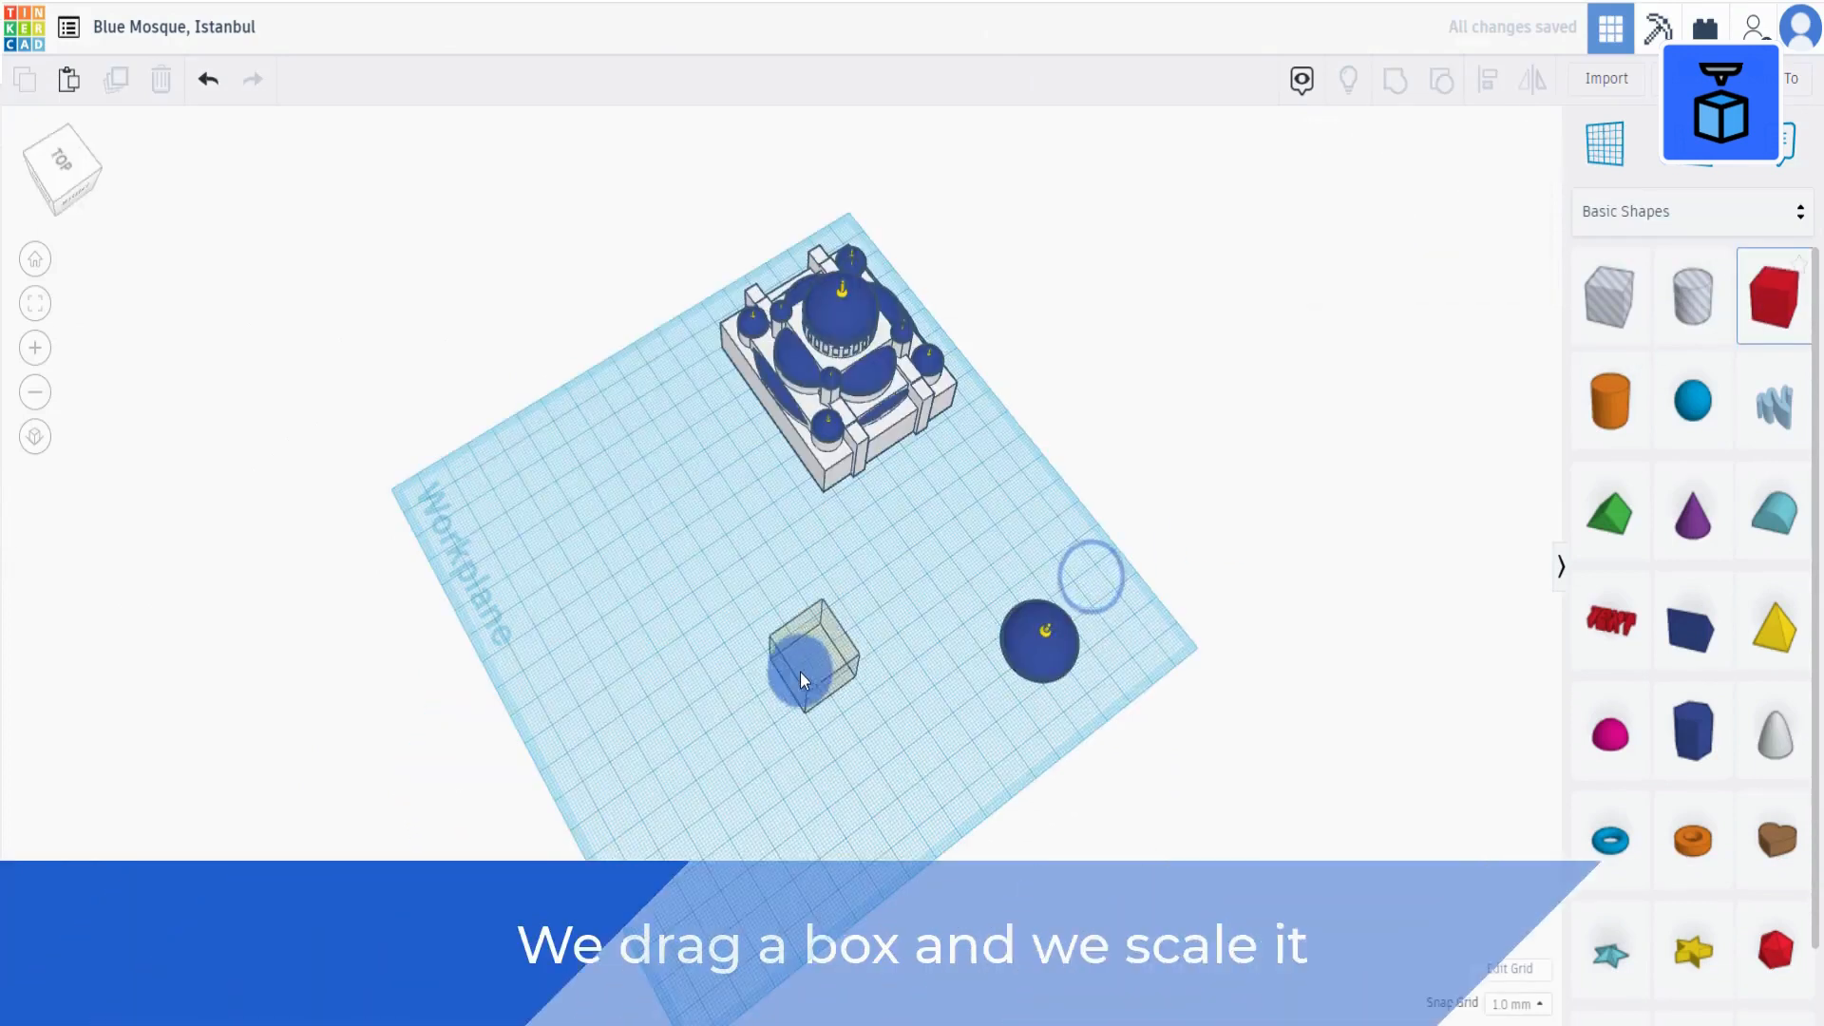
pyautogui.moveTo(799, 671); pyautogui.dragTo(658, 663)
pyautogui.moveTo(680, 706); pyautogui.dragTo(950, 570, button='right')
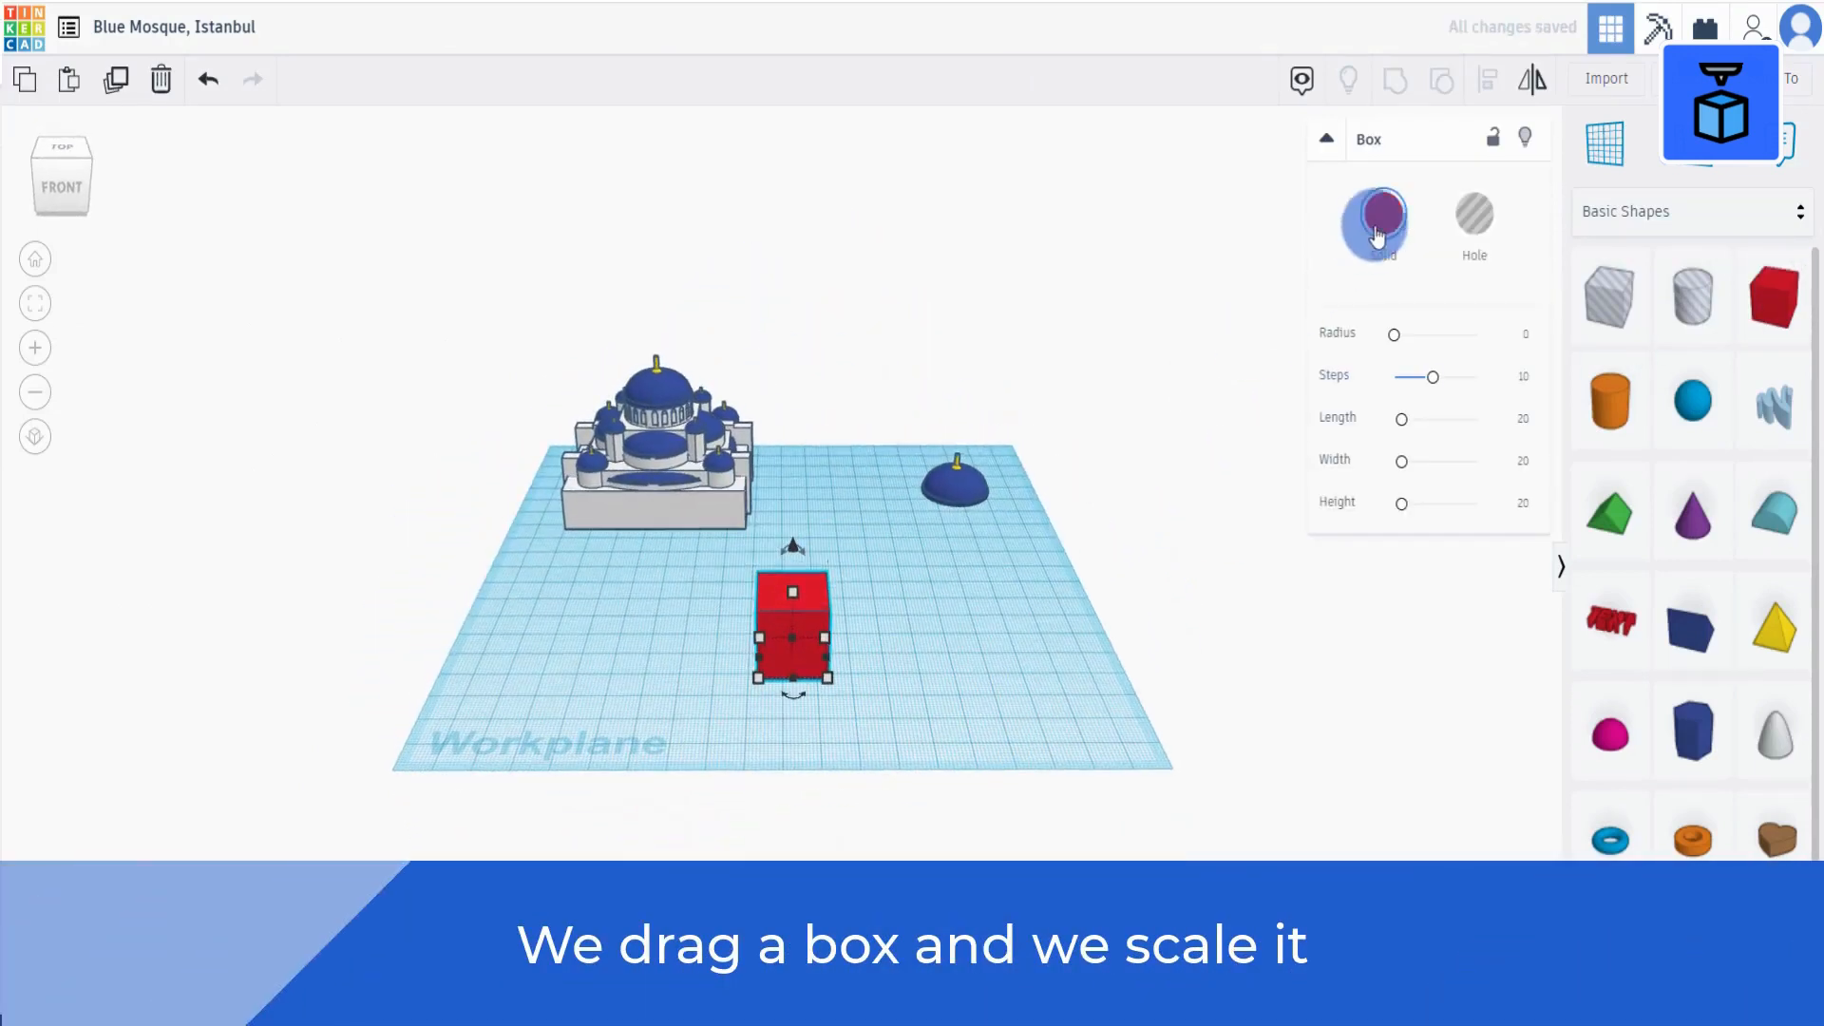
pyautogui.click(1383, 213)
pyautogui.click(1544, 432)
# Size the white box 65.70 mm wide, 54 mm deep and 7.7 mm high, and reposition it in front of the mosque.
pyautogui.click(800, 747)
pyautogui.write('65.70')
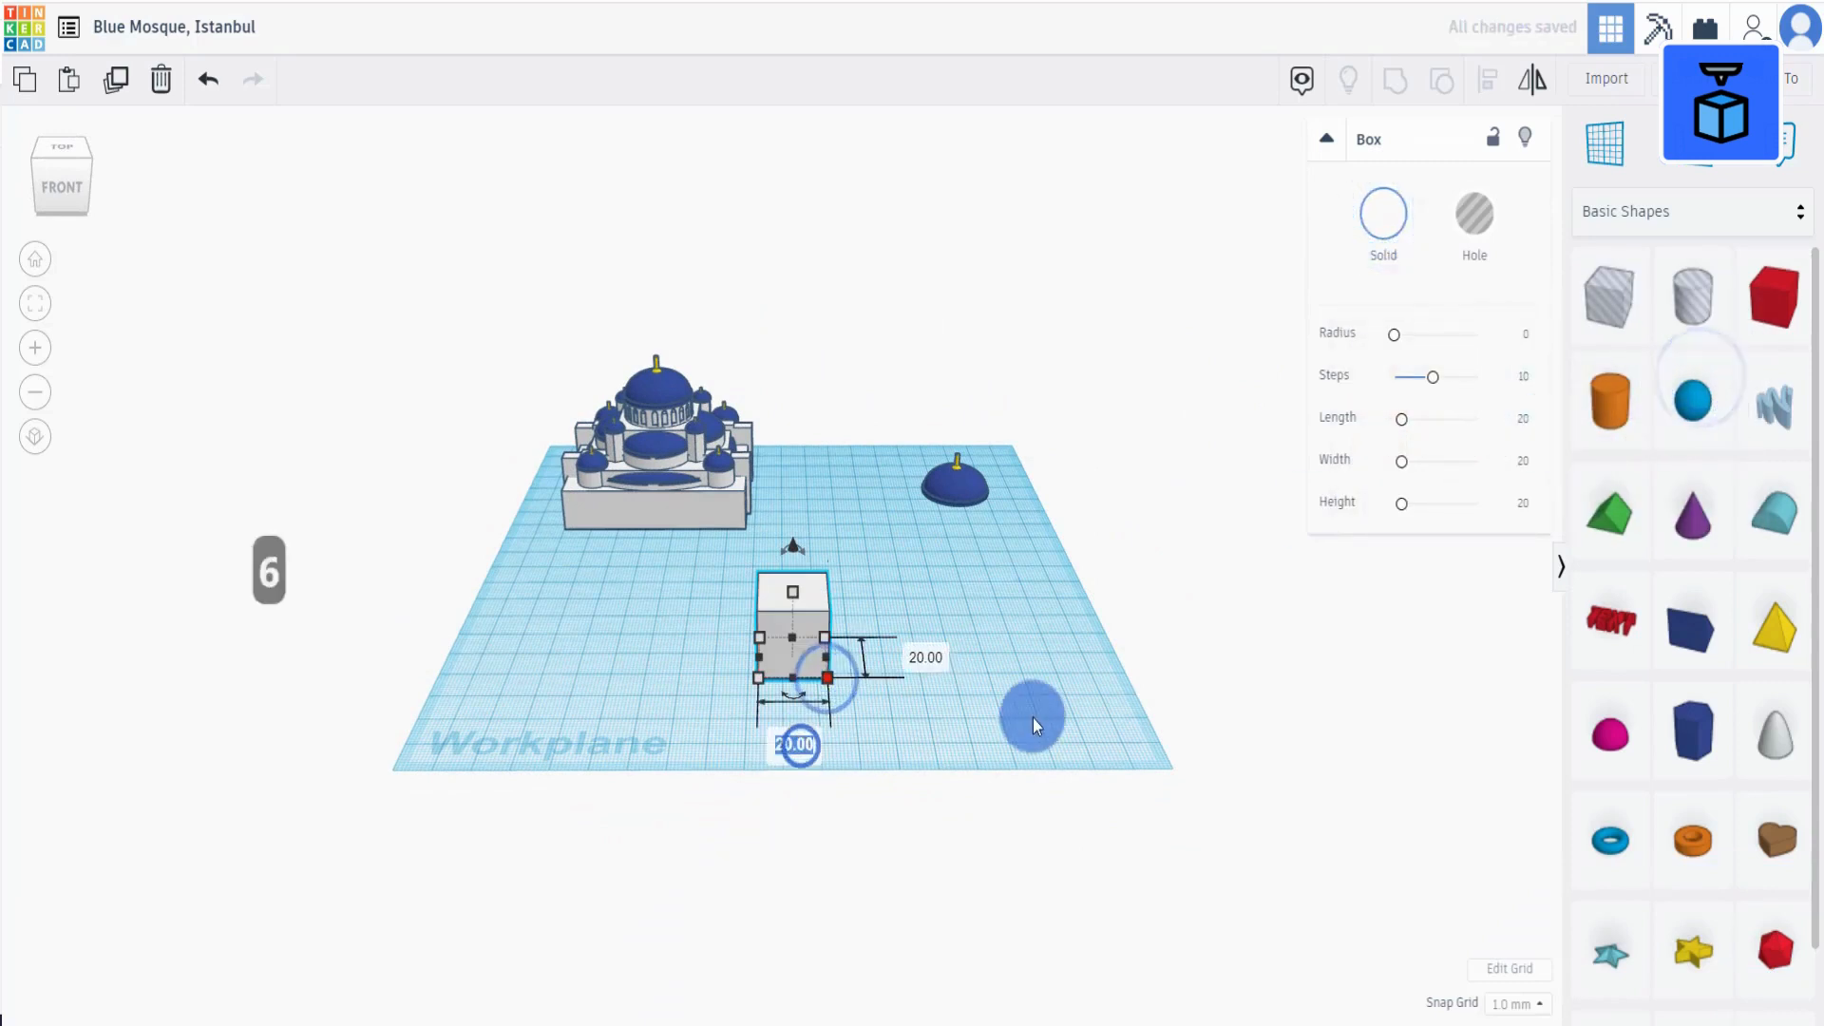
pyautogui.press('Tab')
pyautogui.write('54')
pyautogui.press('Tab')
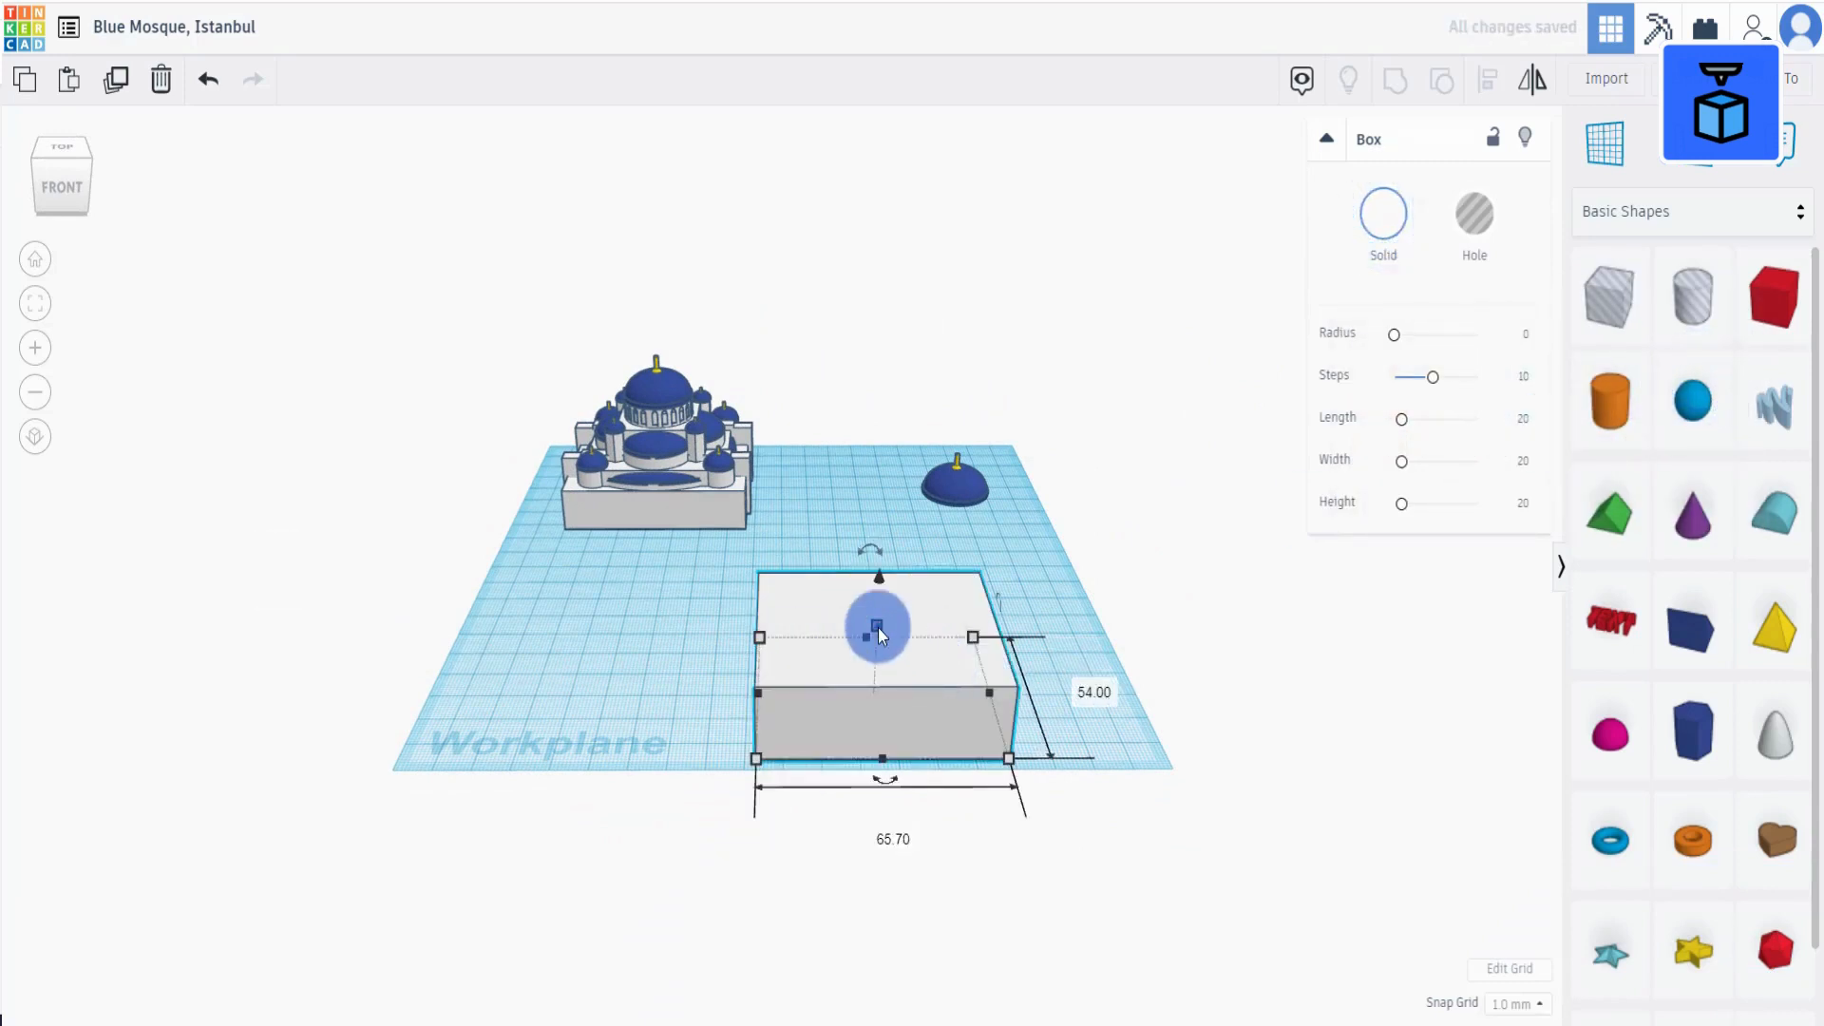
pyautogui.write('7.7')
pyautogui.press('Return')
pyautogui.moveTo(800, 710); pyautogui.dragTo(684, 675)
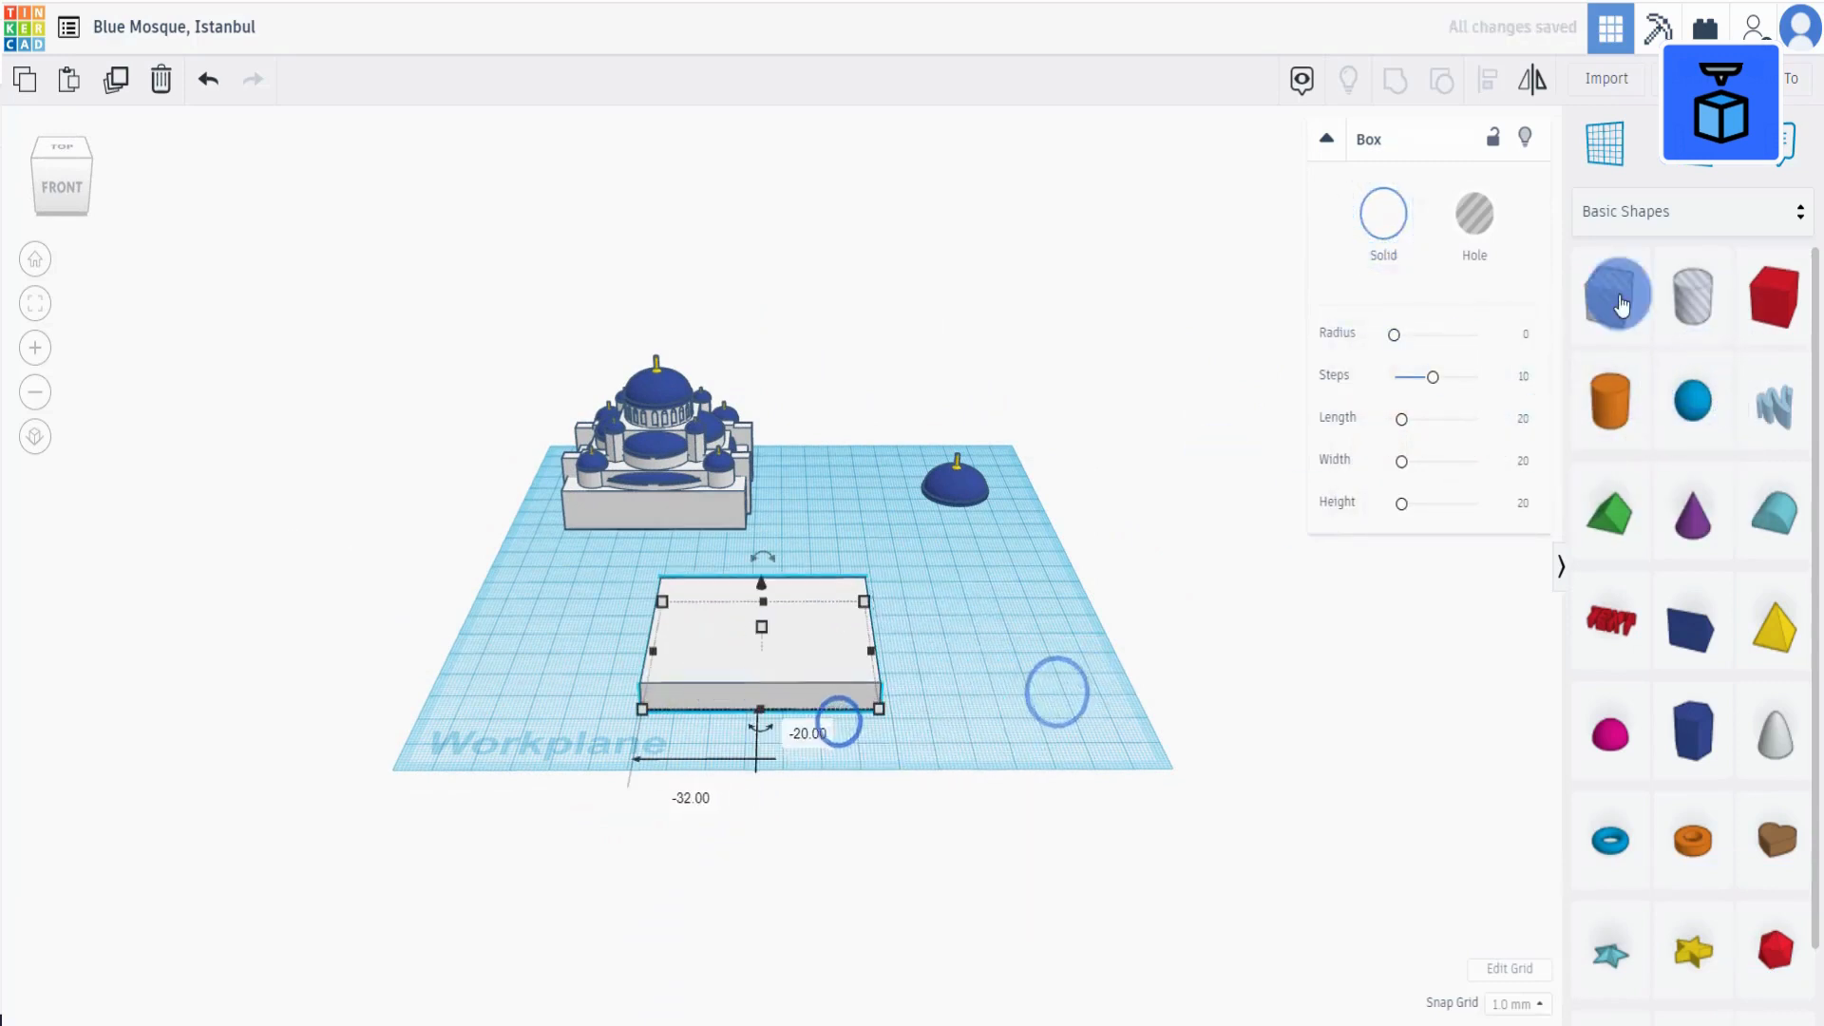
# Place a hole box beside the white slab and size it 50 mm wide, 37 mm deep and 40 mm high.
pyautogui.moveTo(1078, 620); pyautogui.dragTo(925, 670)
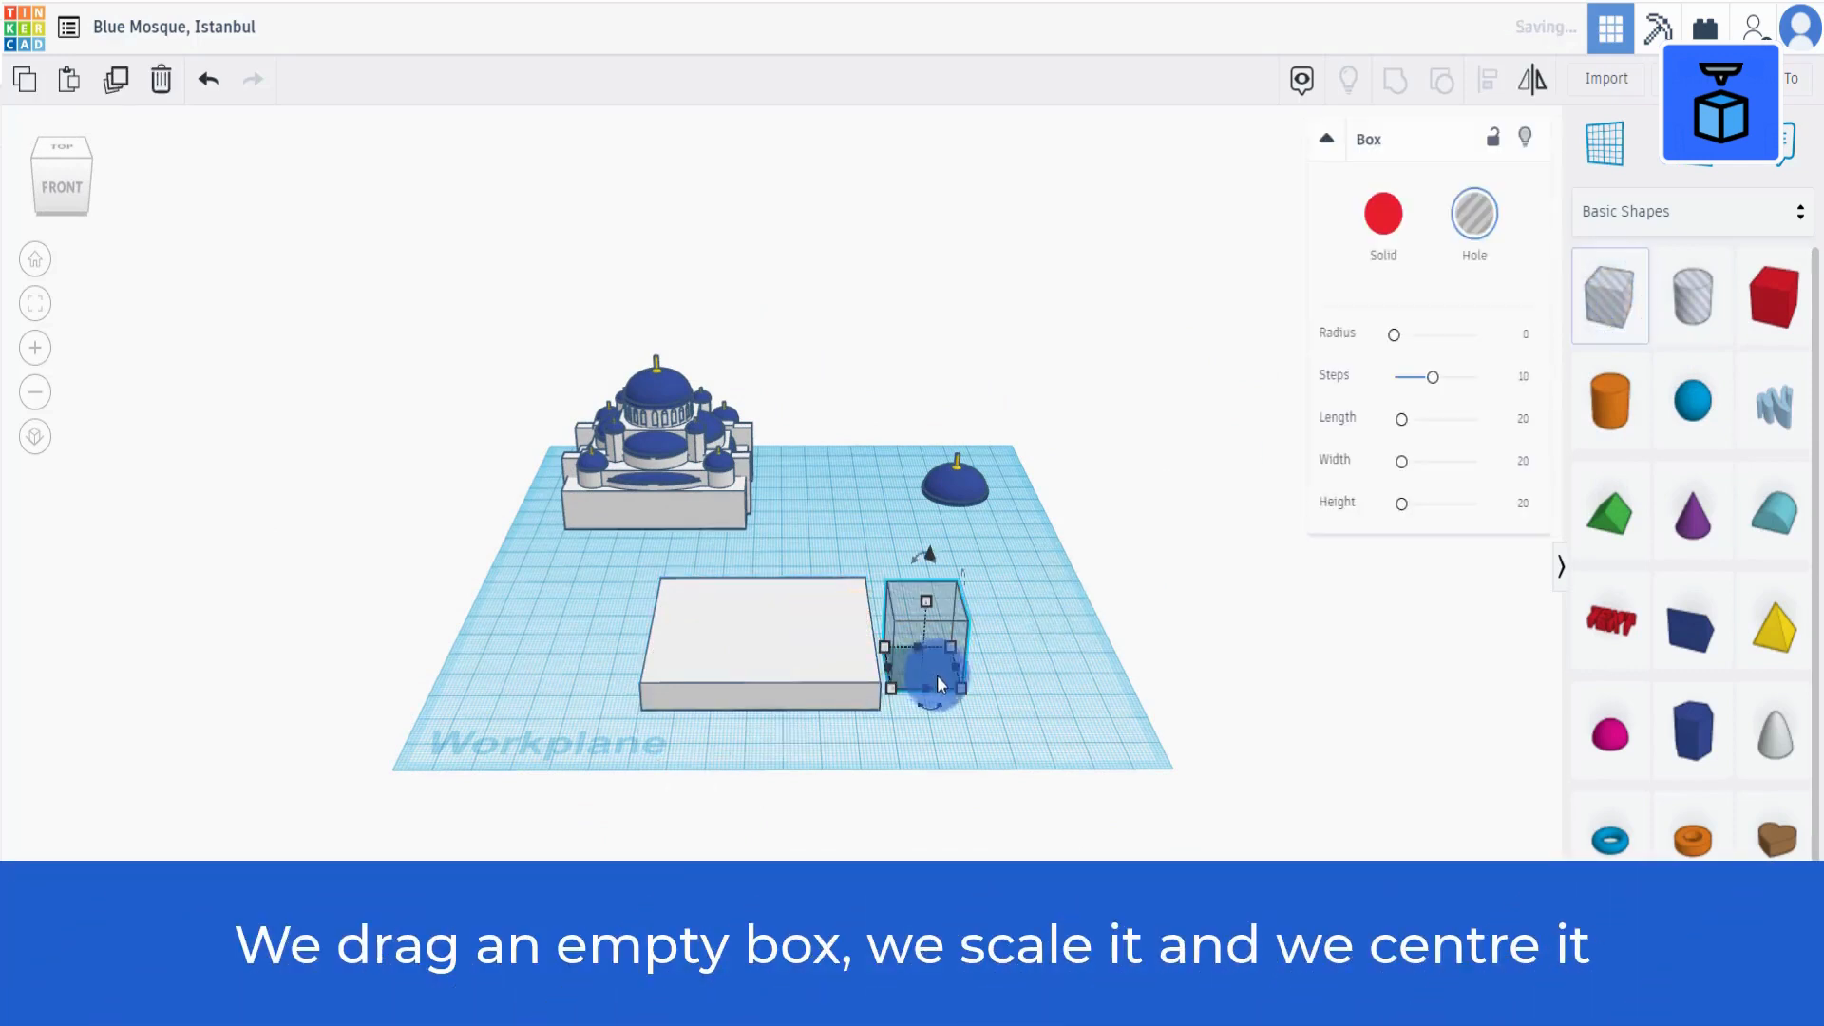
pyautogui.click(938, 756)
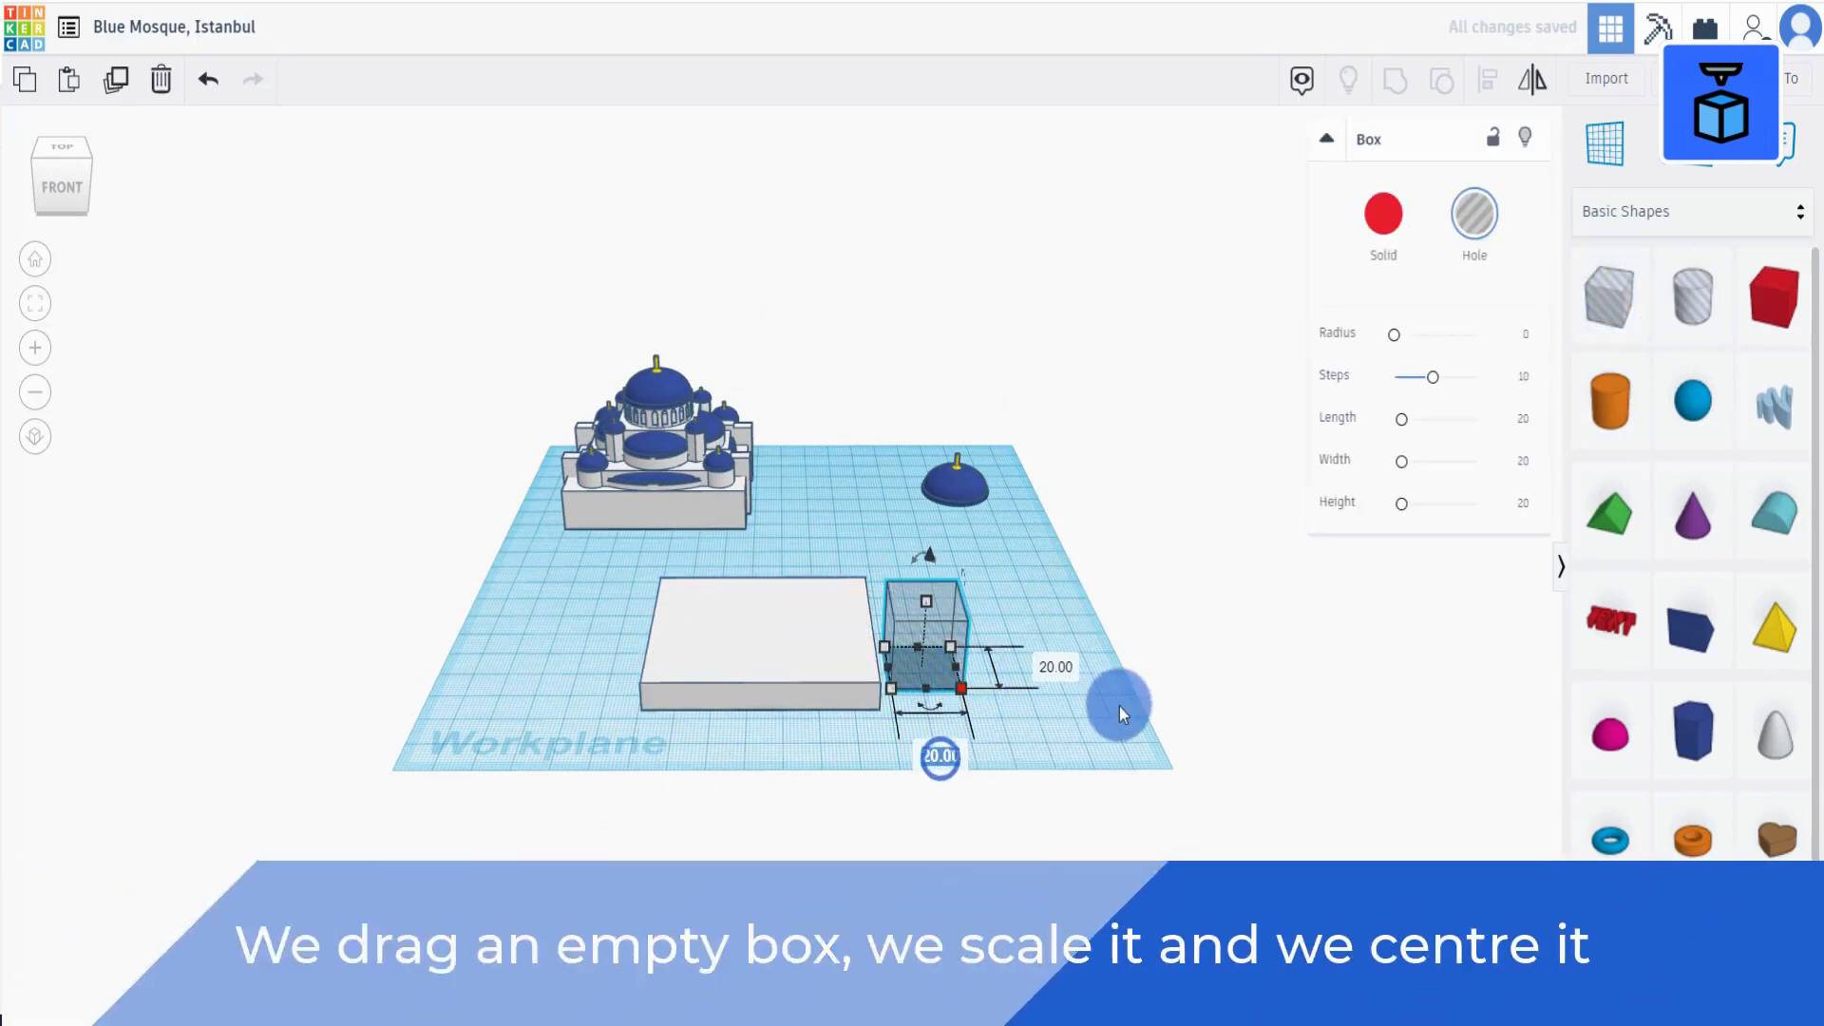
pyautogui.write('50')
pyautogui.press('Return')
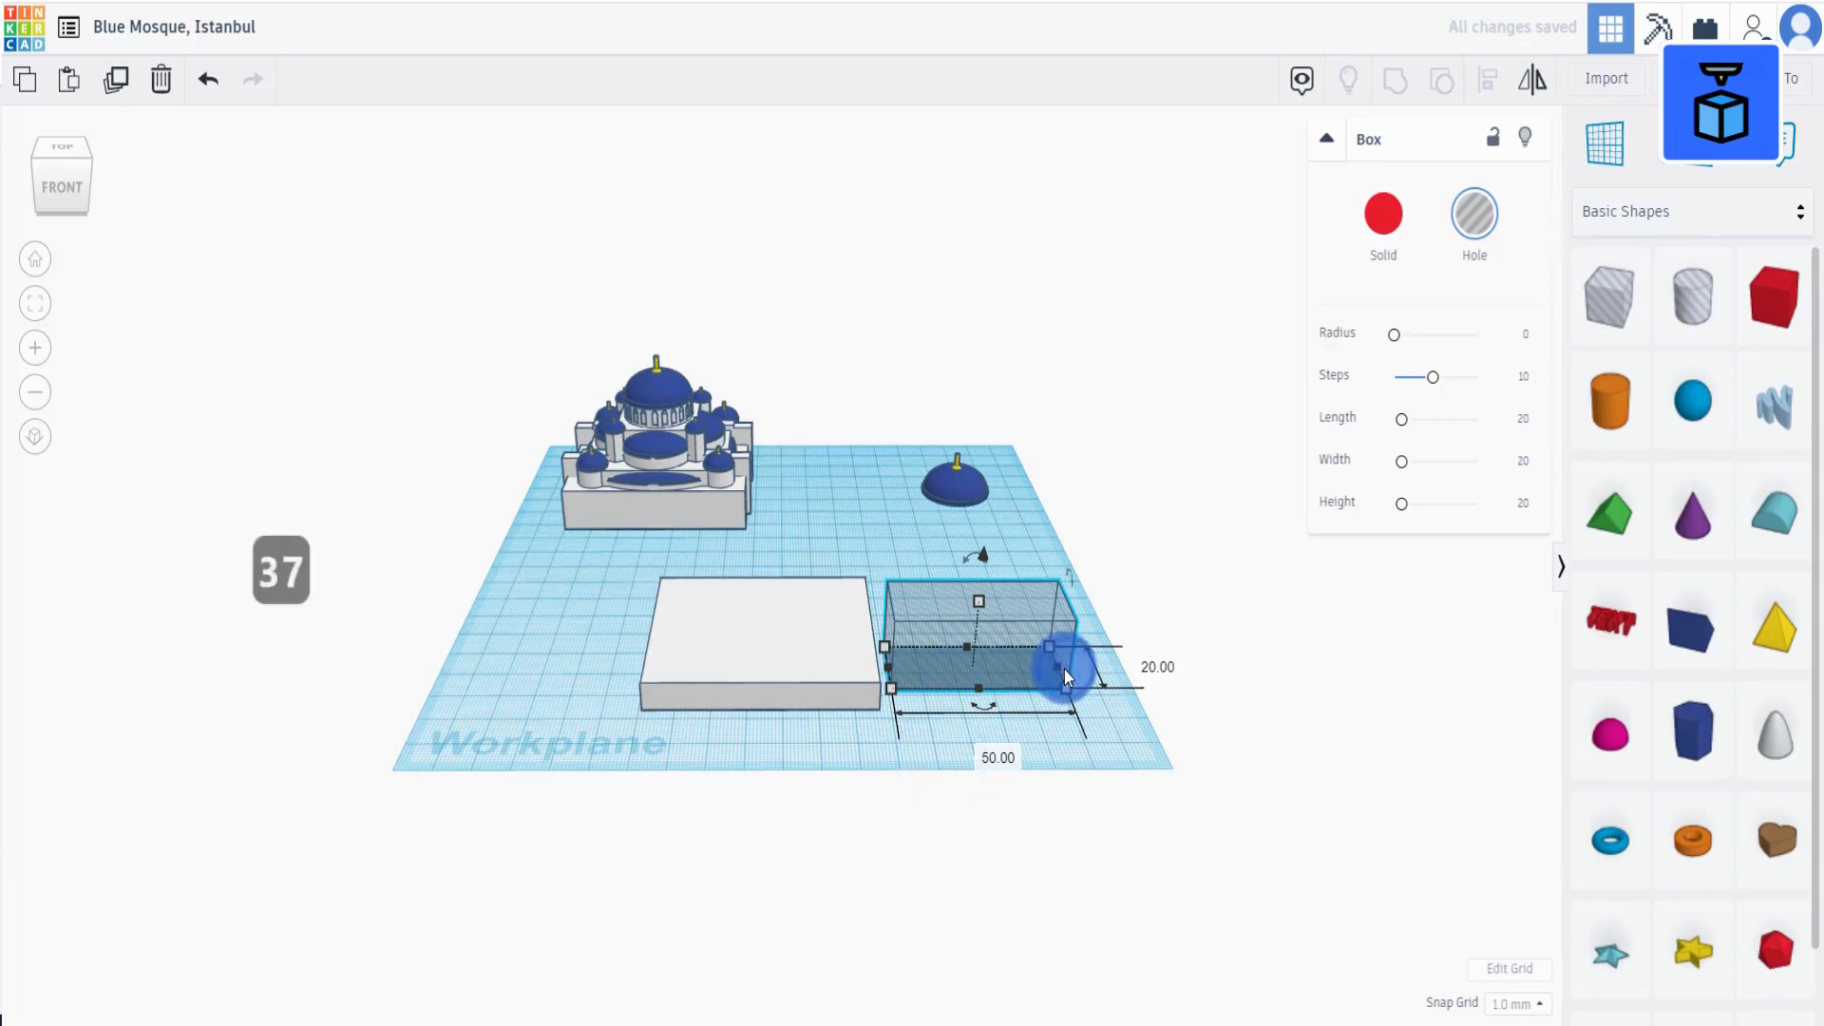
pyautogui.click(1159, 665)
pyautogui.write('37')
pyautogui.press('Return')
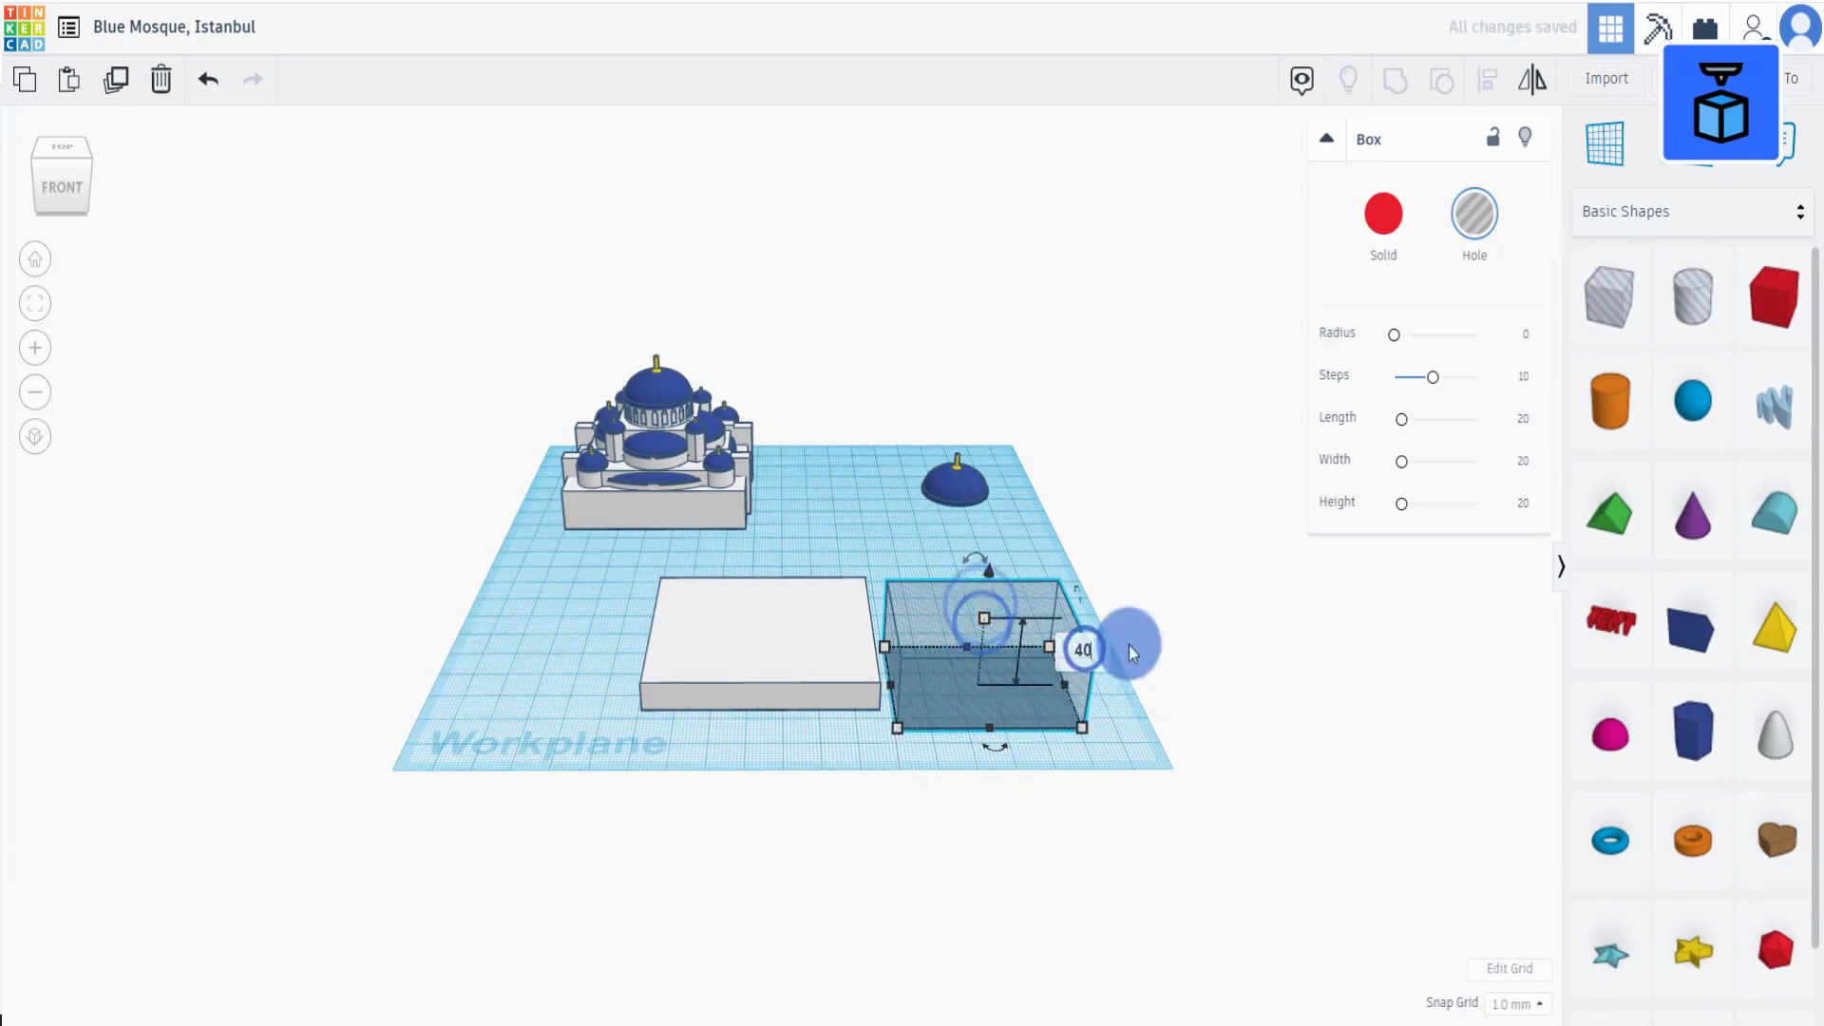
pyautogui.click(1250, 676)
# Move the hole box onto the white slab and align the two shapes on their centers.
pyautogui.moveTo(949, 659); pyautogui.dragTo(669, 623)
pyautogui.moveTo(558, 607); pyautogui.dragTo(912, 707)
pyautogui.click(1492, 74)
pyautogui.click(764, 730)
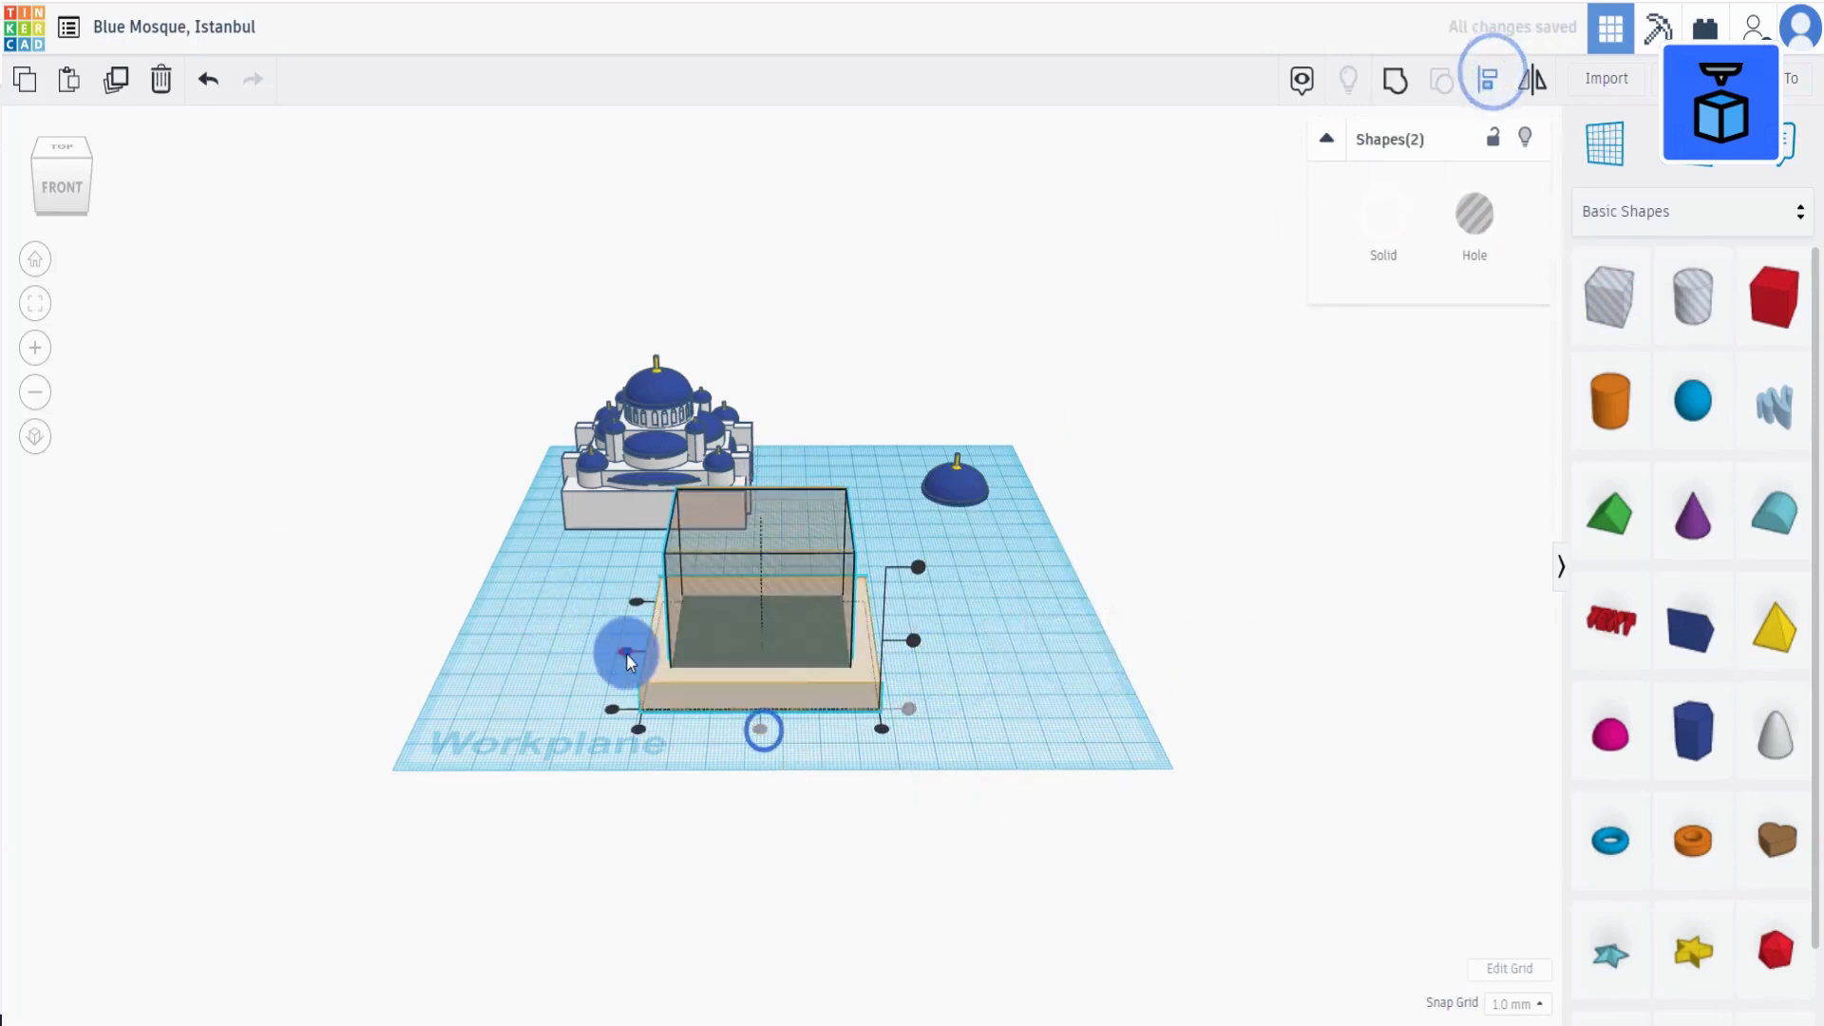
pyautogui.click(625, 654)
pyautogui.click(1022, 722)
# Group the white slab with the hole box to cut out the open courtyard.
pyautogui.moveTo(556, 665); pyautogui.dragTo(936, 715)
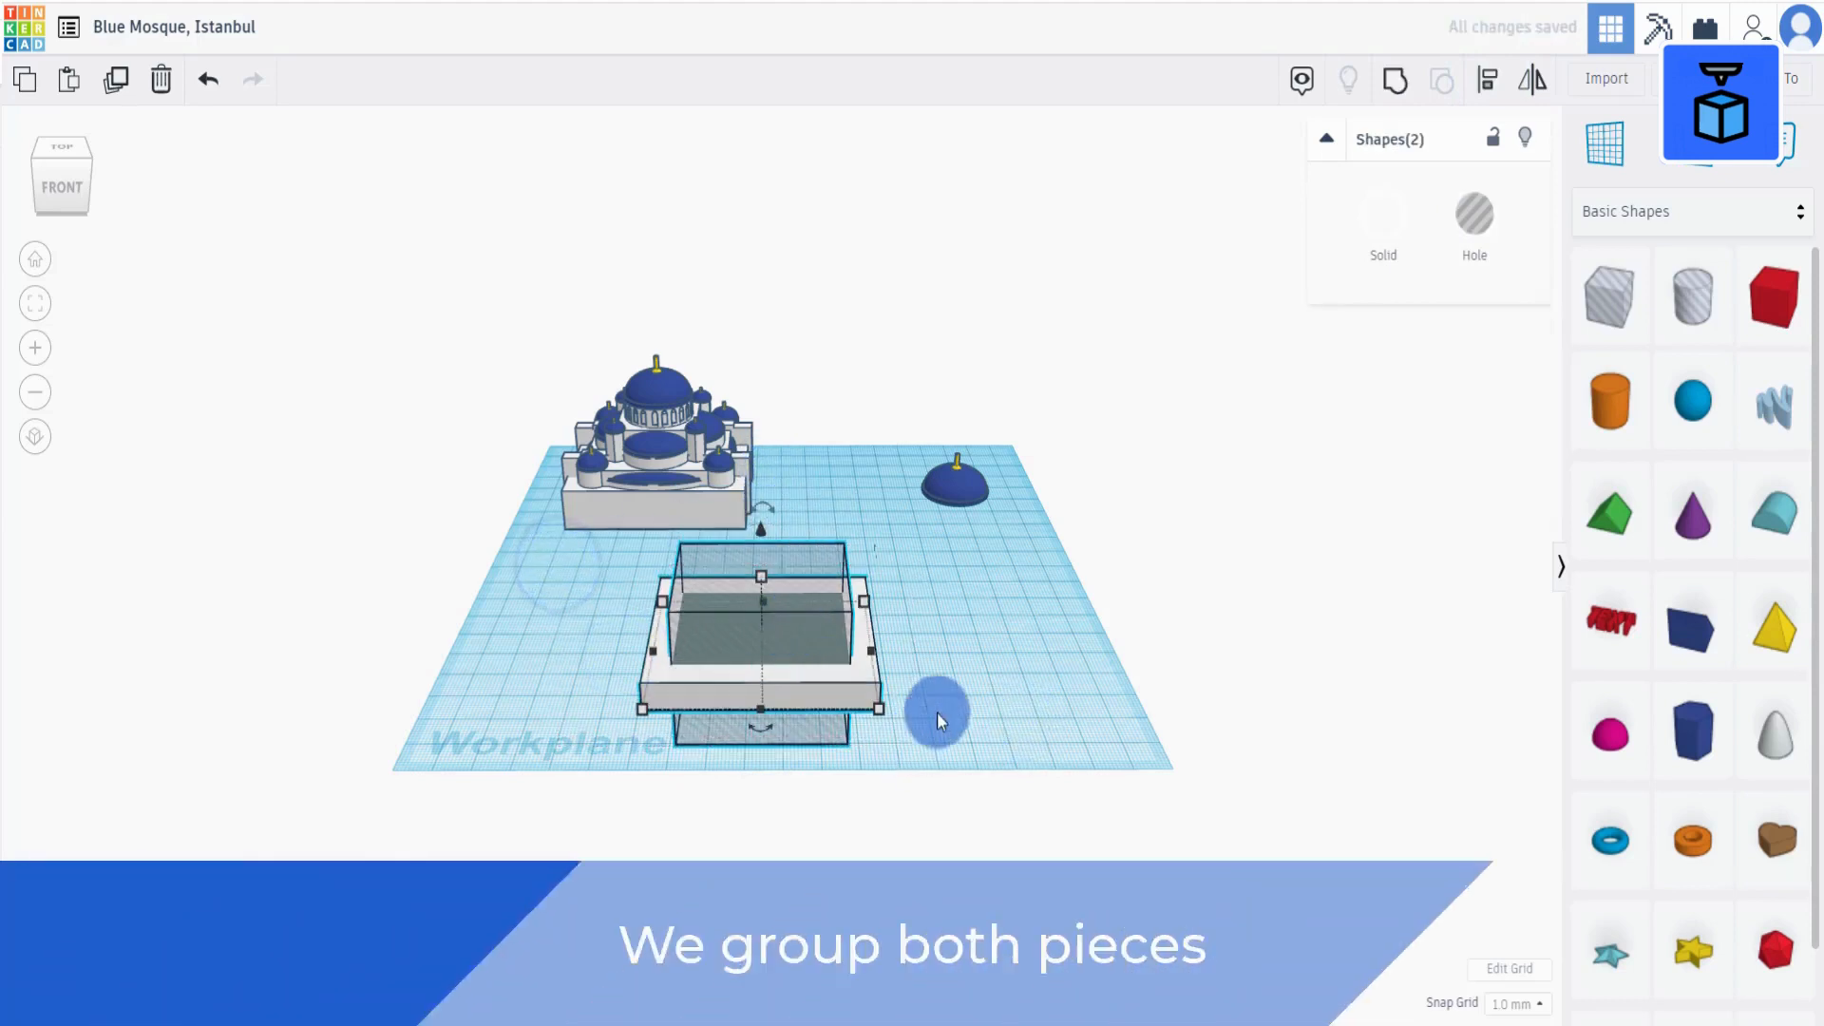
pyautogui.click(1393, 83)
pyautogui.click(1301, 81)
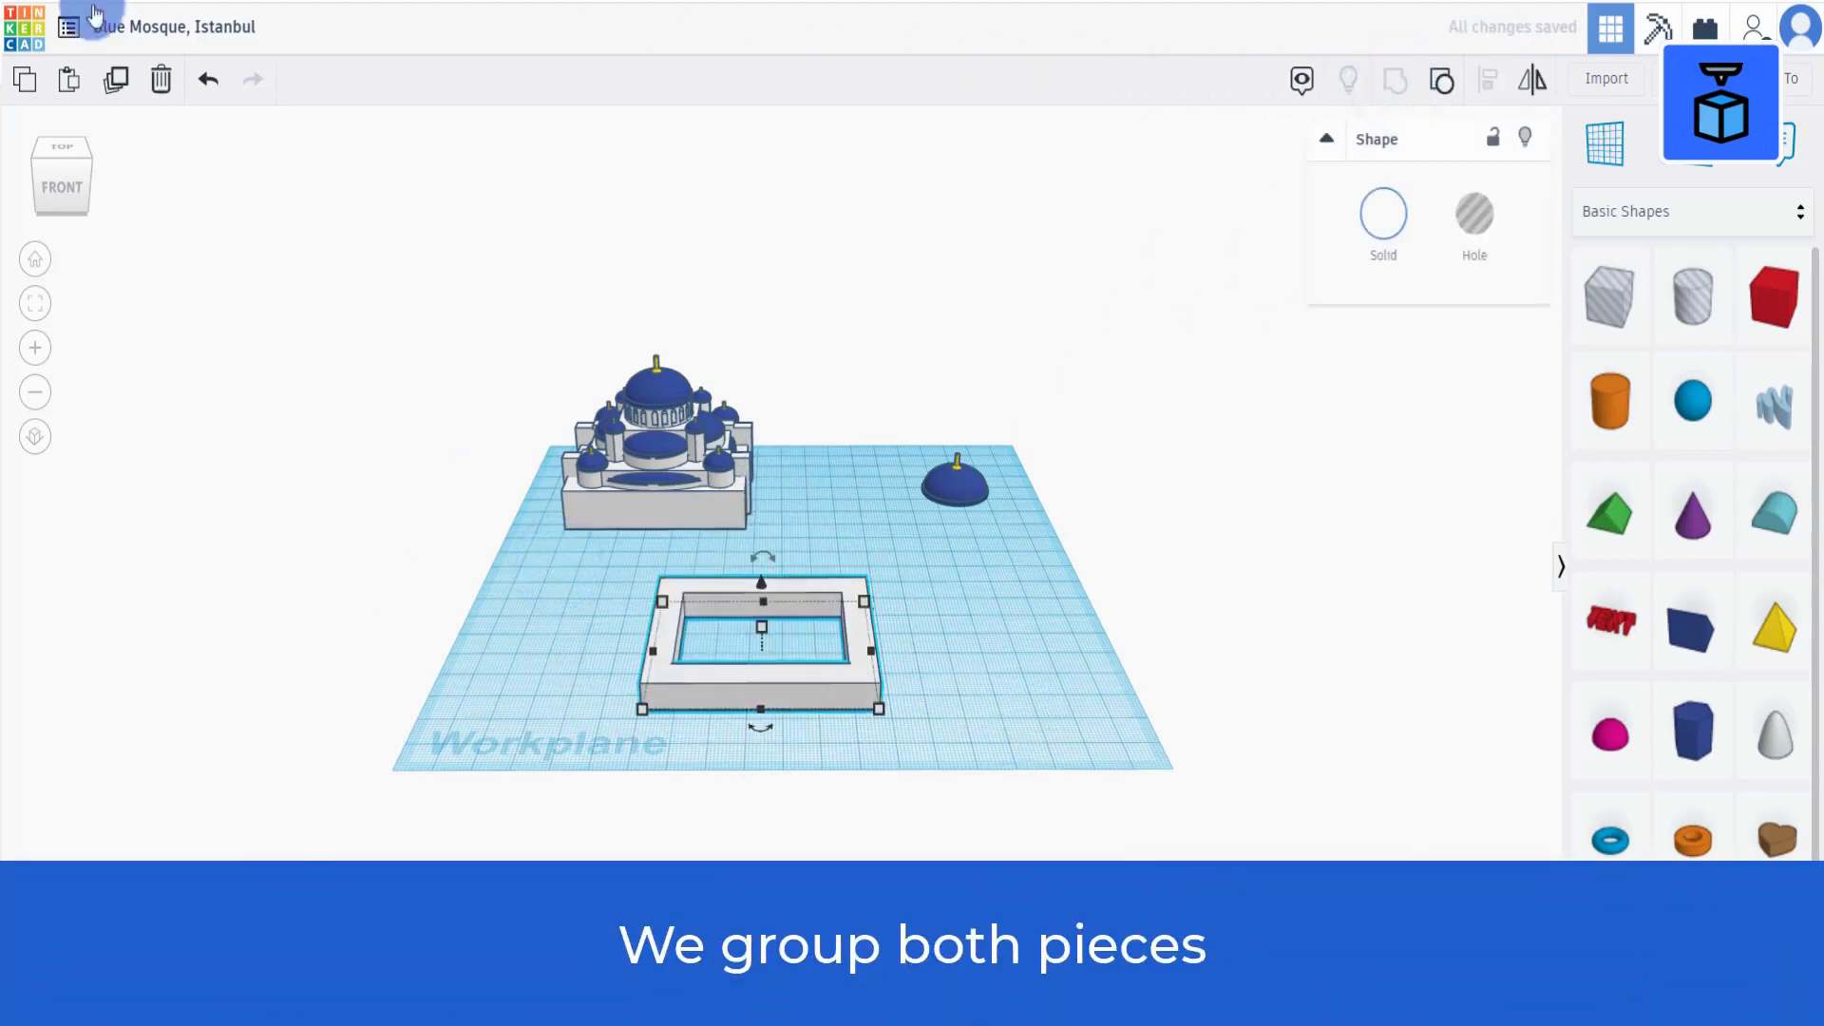
pyautogui.click(1061, 711)
# Place a solid box beside the courtyard, set its width to 5.70 mm and reduce its height.
pyautogui.moveTo(1776, 297); pyautogui.dragTo(967, 669)
pyautogui.click(936, 686)
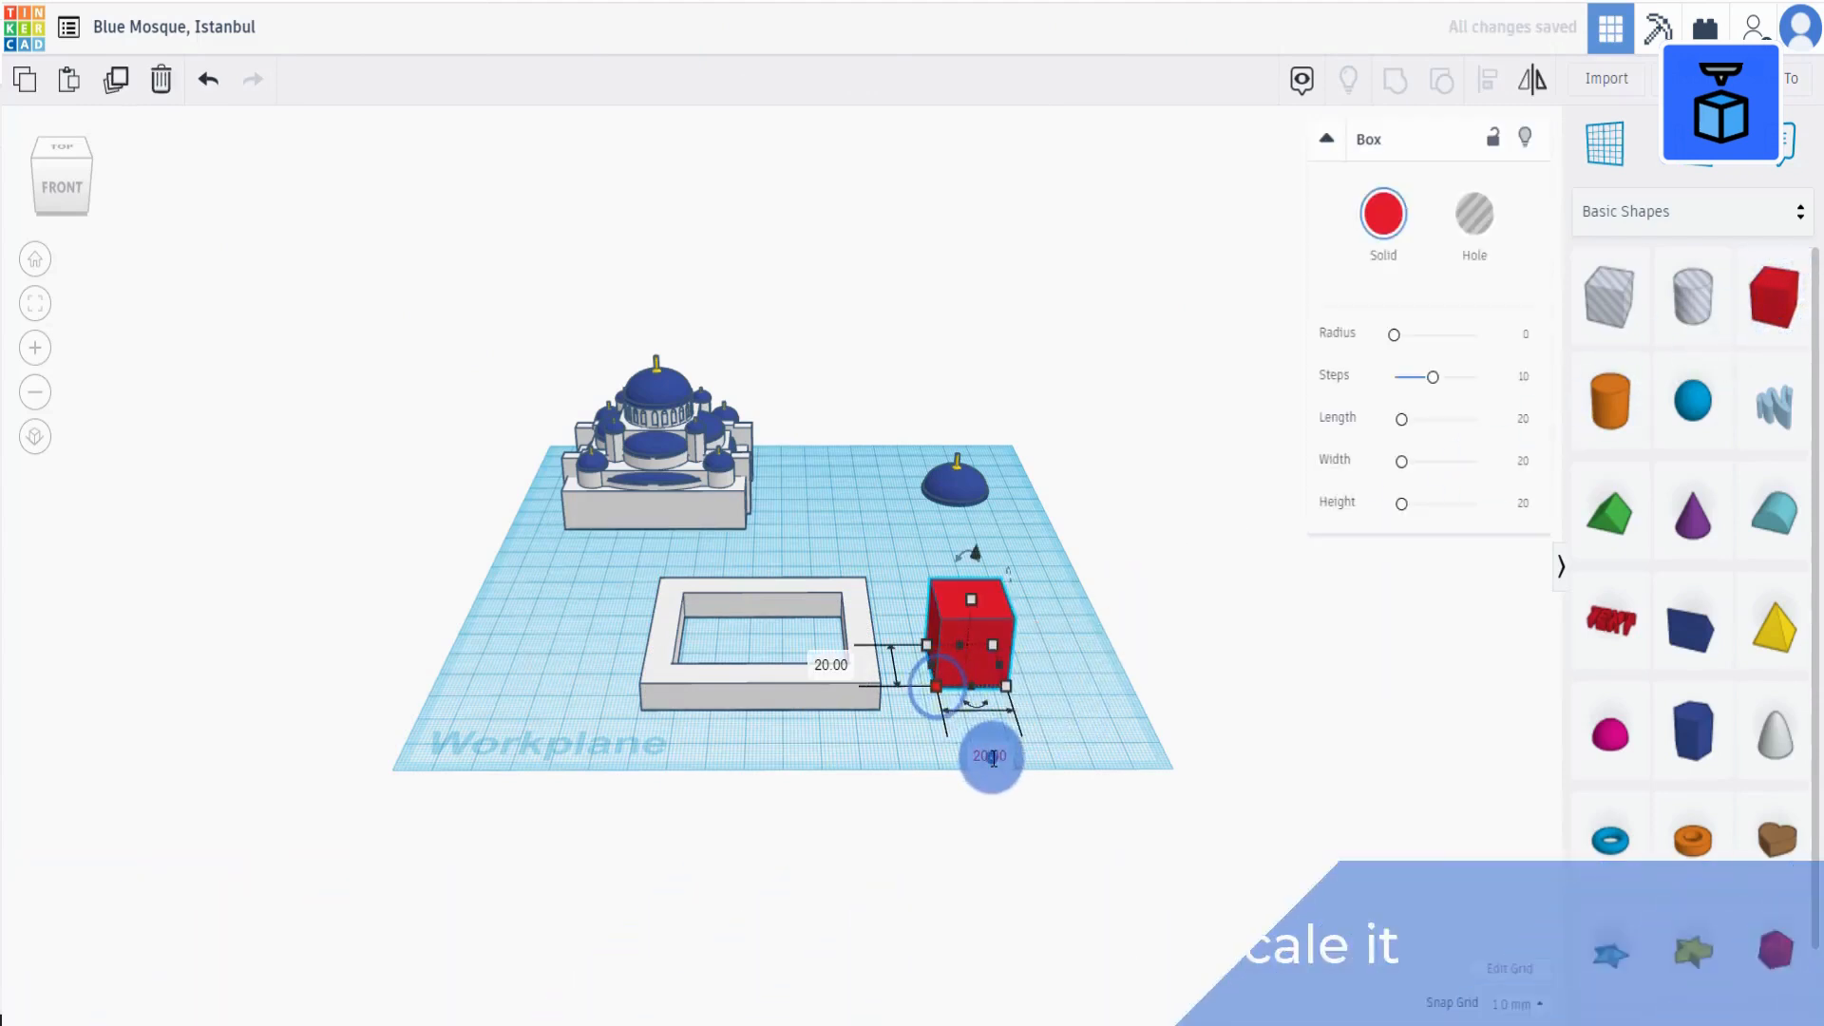
pyautogui.click(994, 757)
pyautogui.write('5.70')
pyautogui.click(1080, 744)
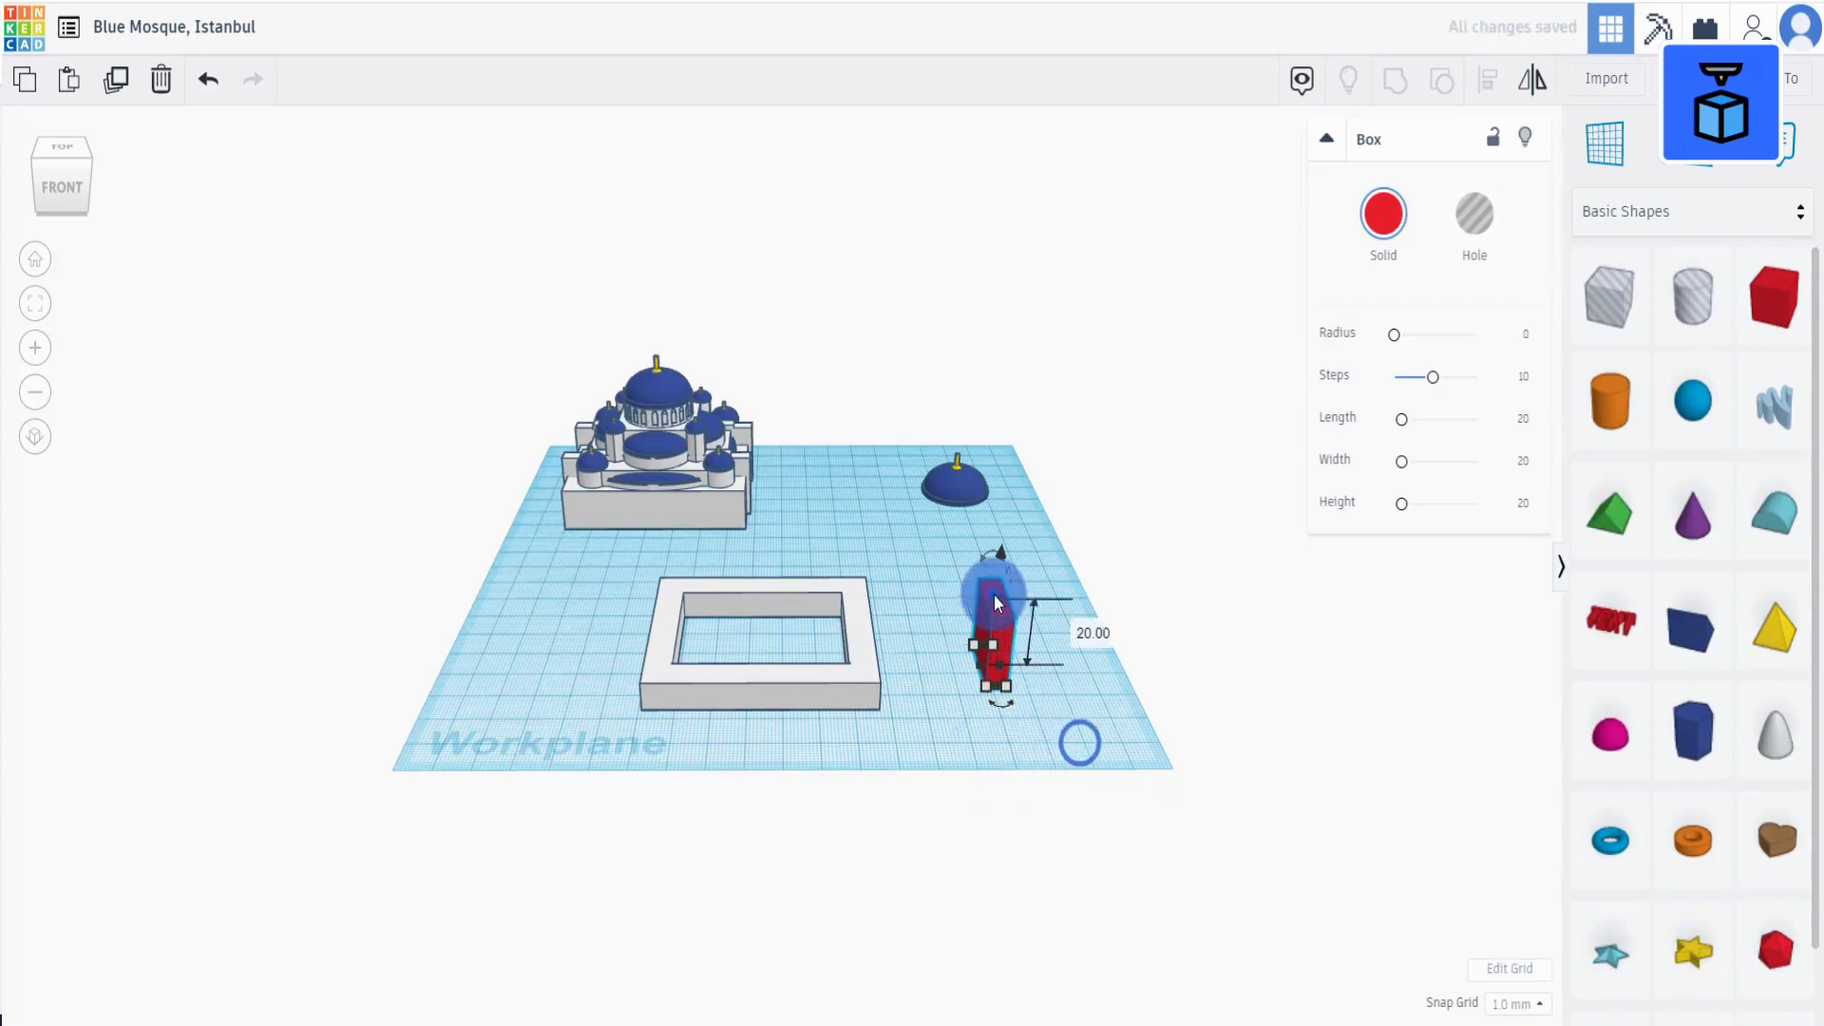
pyautogui.click(1101, 753)
# Set the workplane on the small box's top face and add a round roof 5.70 mm wide and 3 mm high.
pyautogui.scroll(5, 1100, 712)
pyautogui.moveTo(1100, 712); pyautogui.dragTo(1015, 807, button='right')
pyautogui.click(1594, 135)
pyautogui.click(788, 573)
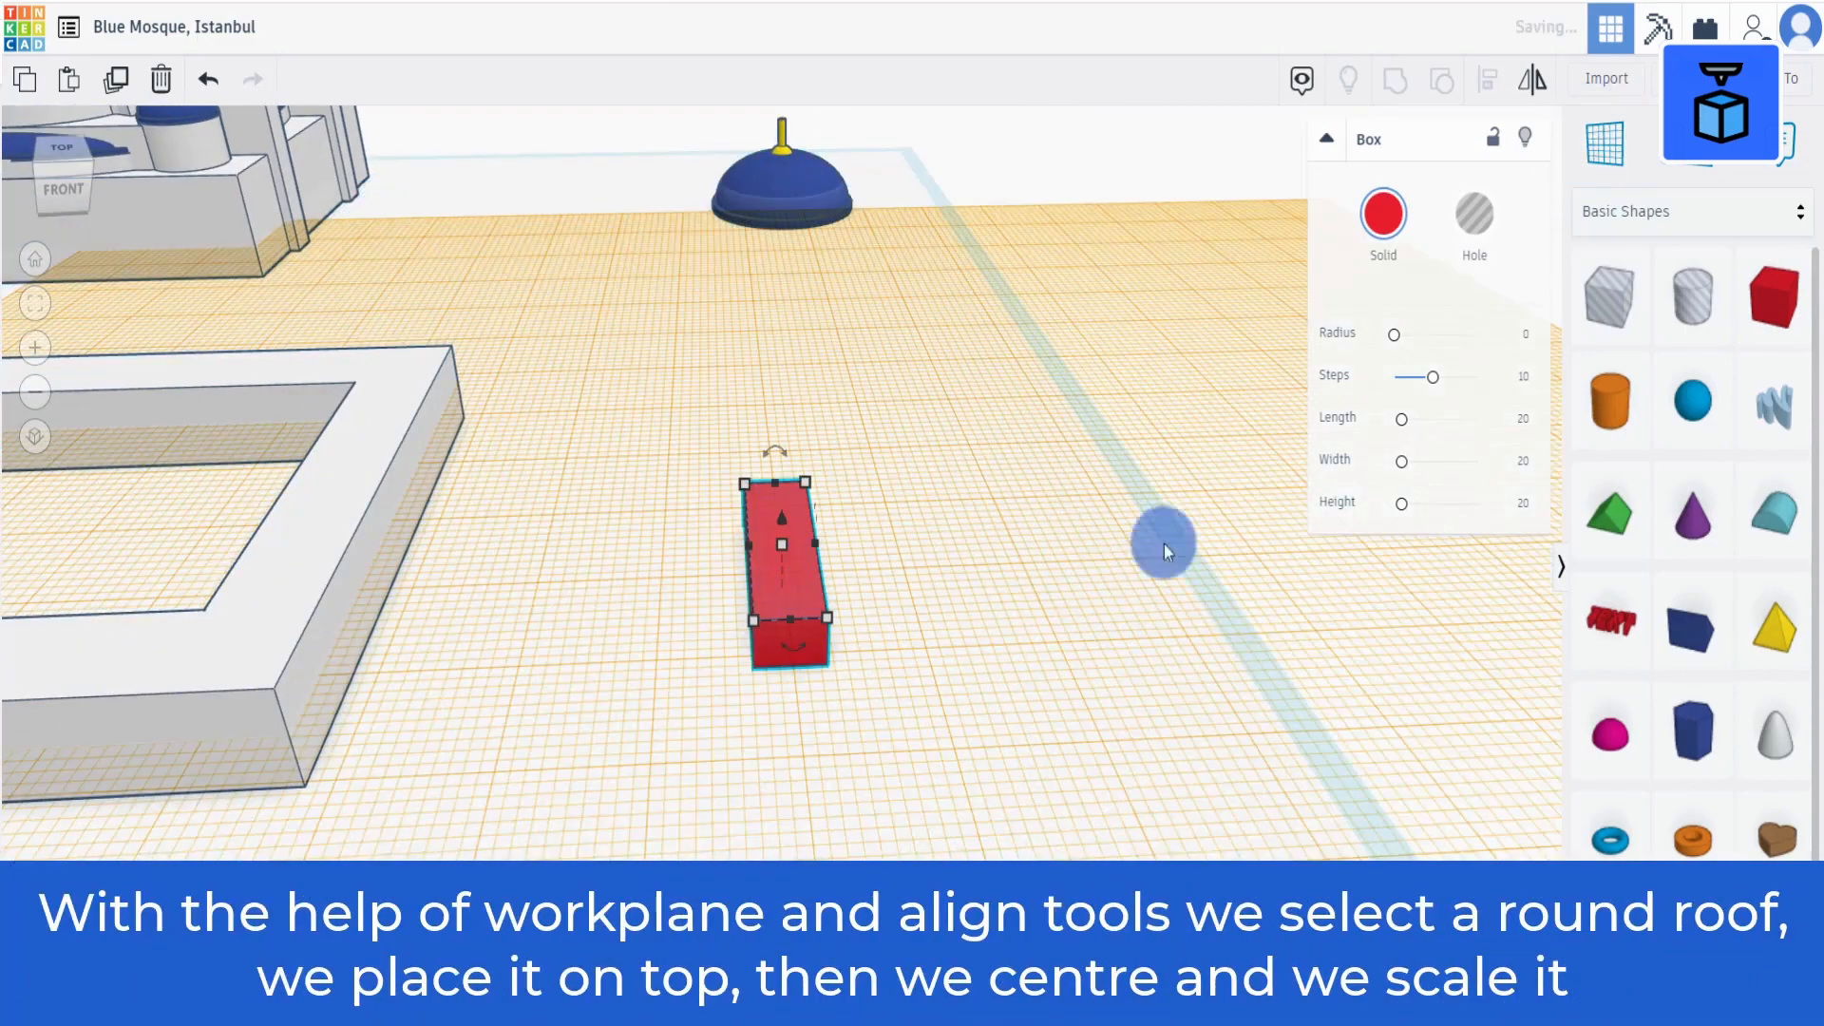
pyautogui.moveTo(1782, 503); pyautogui.dragTo(774, 526)
pyautogui.click(803, 701)
pyautogui.write('5.70')
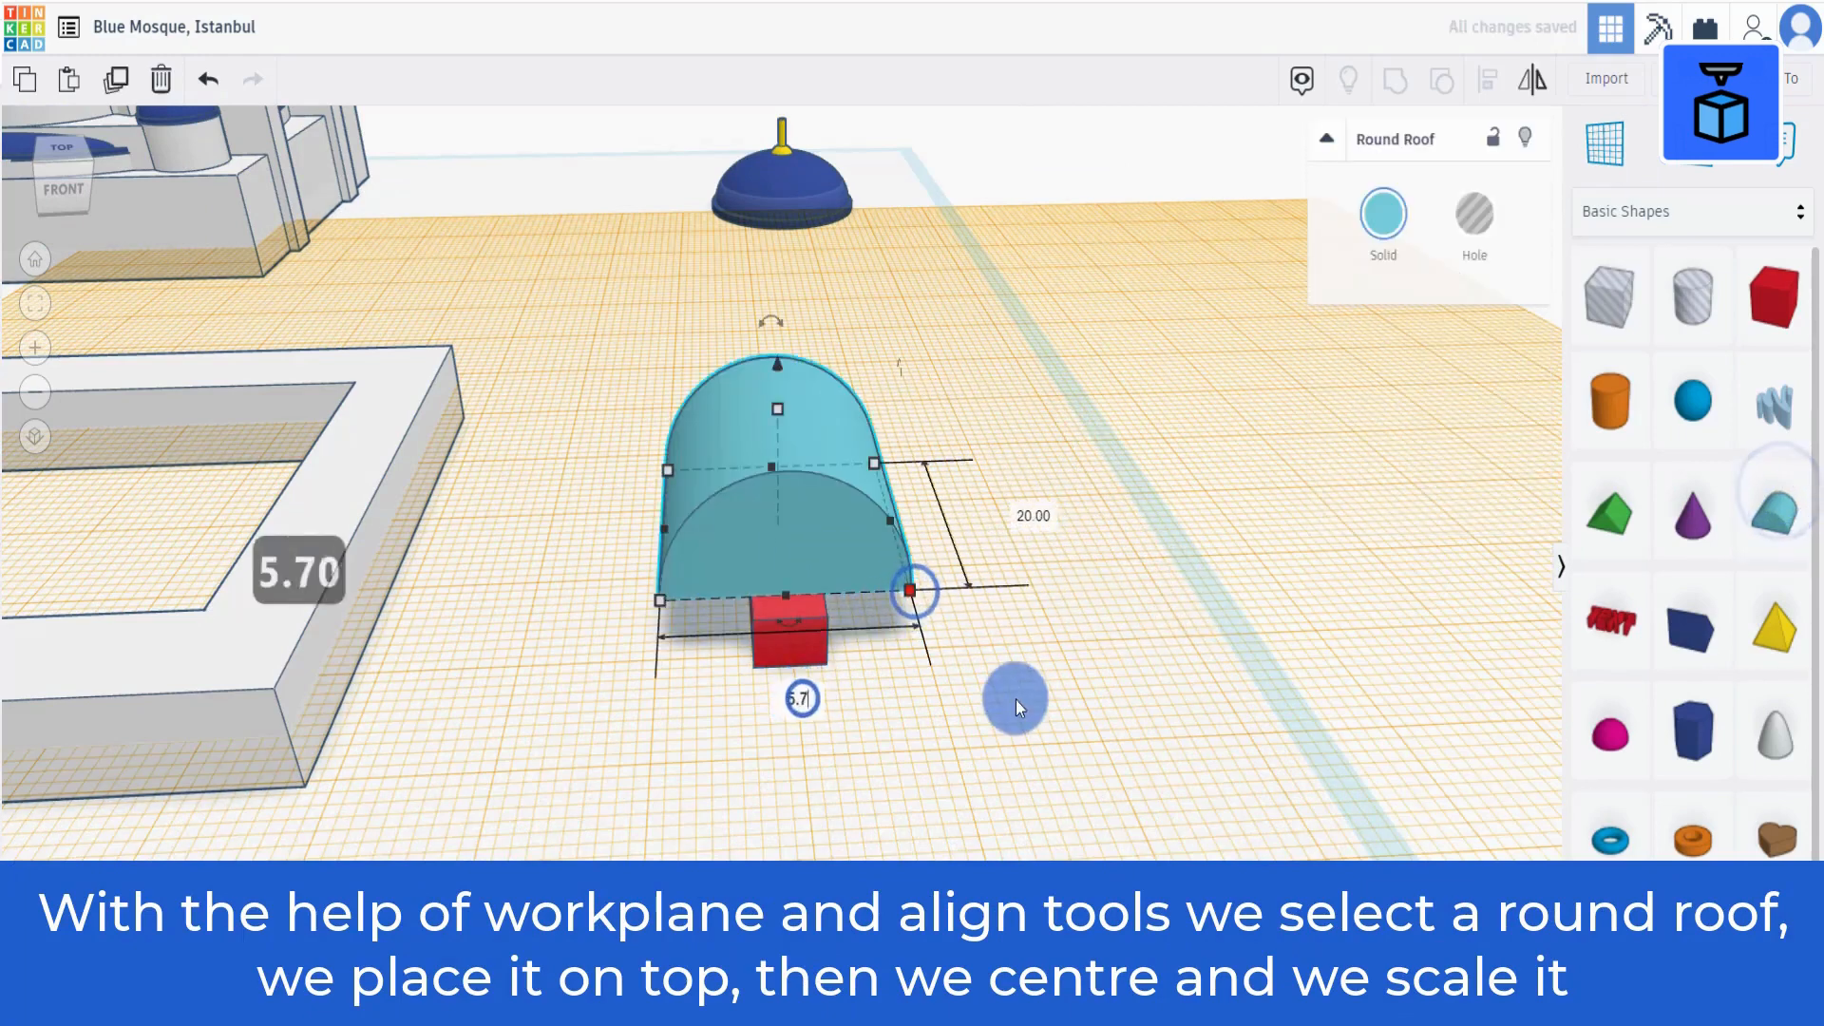
pyautogui.click(1016, 699)
pyautogui.click(695, 409)
pyautogui.click(843, 473)
pyautogui.write('3')
pyautogui.click(883, 611)
# Center the round roof on the small box in both width and depth.
pyautogui.moveTo(631, 745); pyautogui.dragTo(1012, 344)
pyautogui.click(1489, 81)
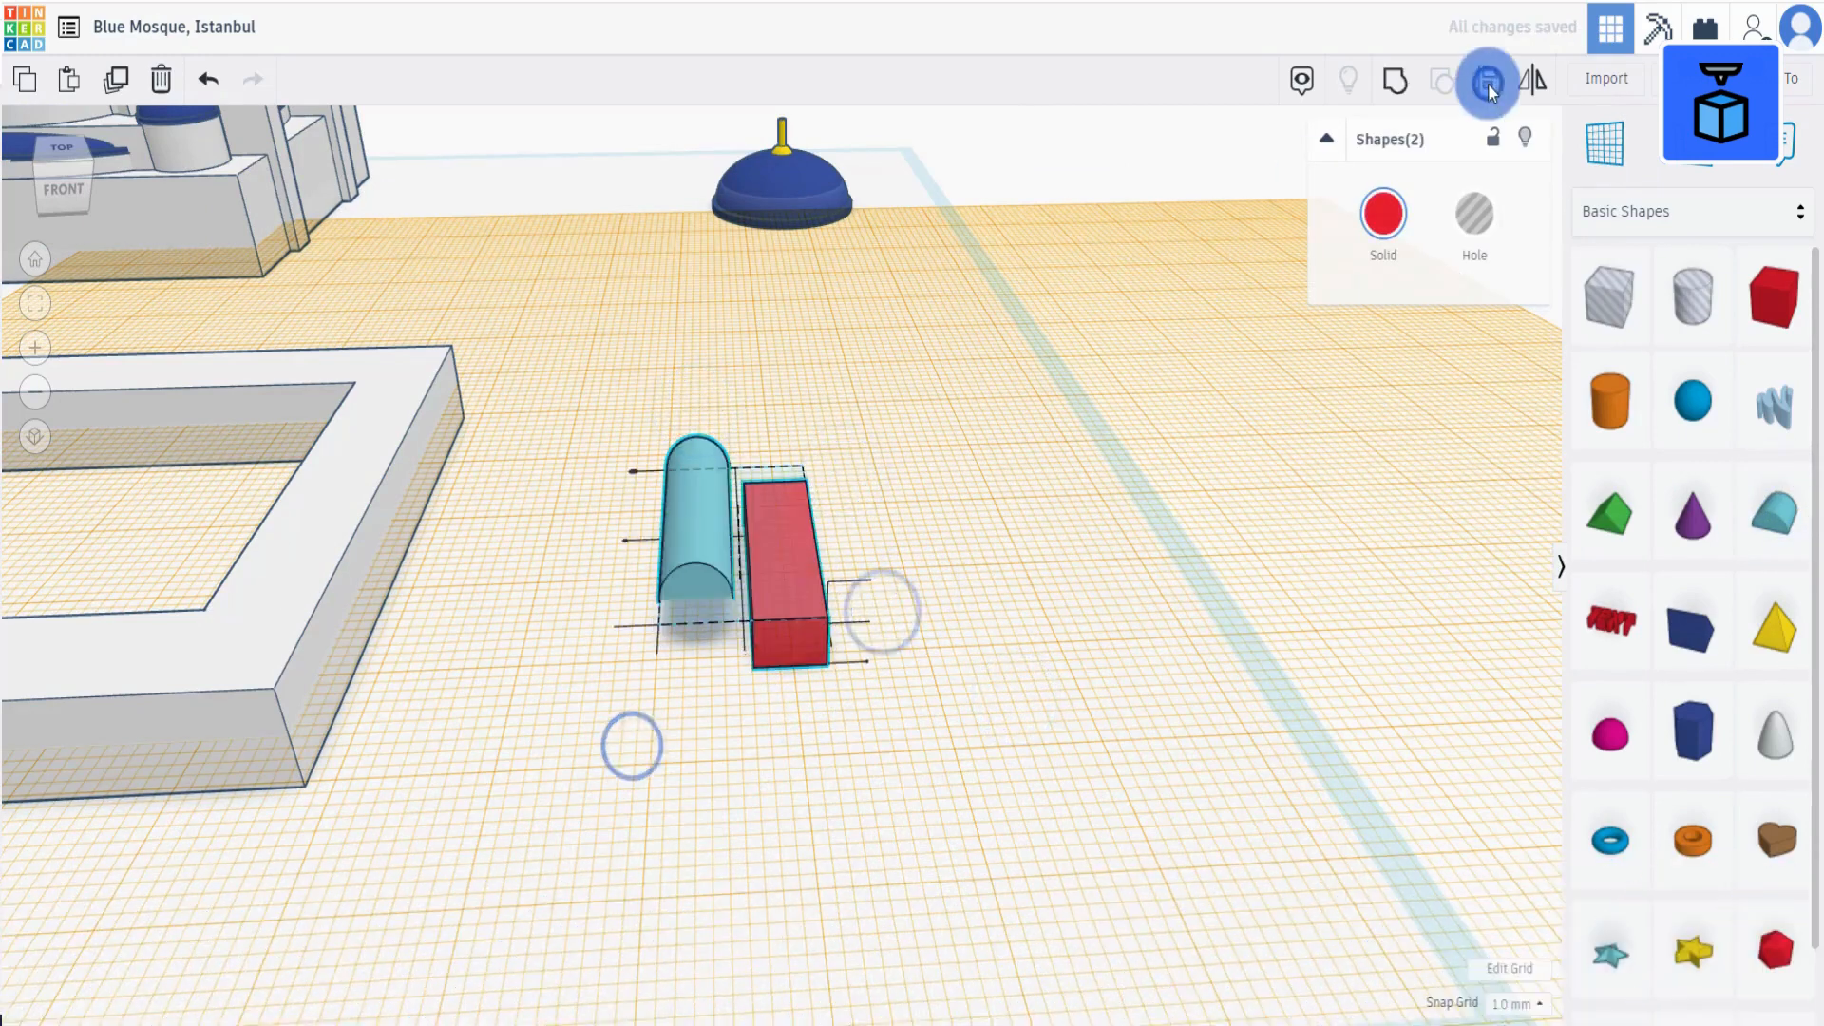
pyautogui.scroll(3, 741, 656)
pyautogui.click(725, 687)
pyautogui.click(627, 525)
pyautogui.click(952, 546)
# Group the round roof and small box into one arch shape and turn it into a hole.
pyautogui.moveTo(639, 741); pyautogui.dragTo(797, 539)
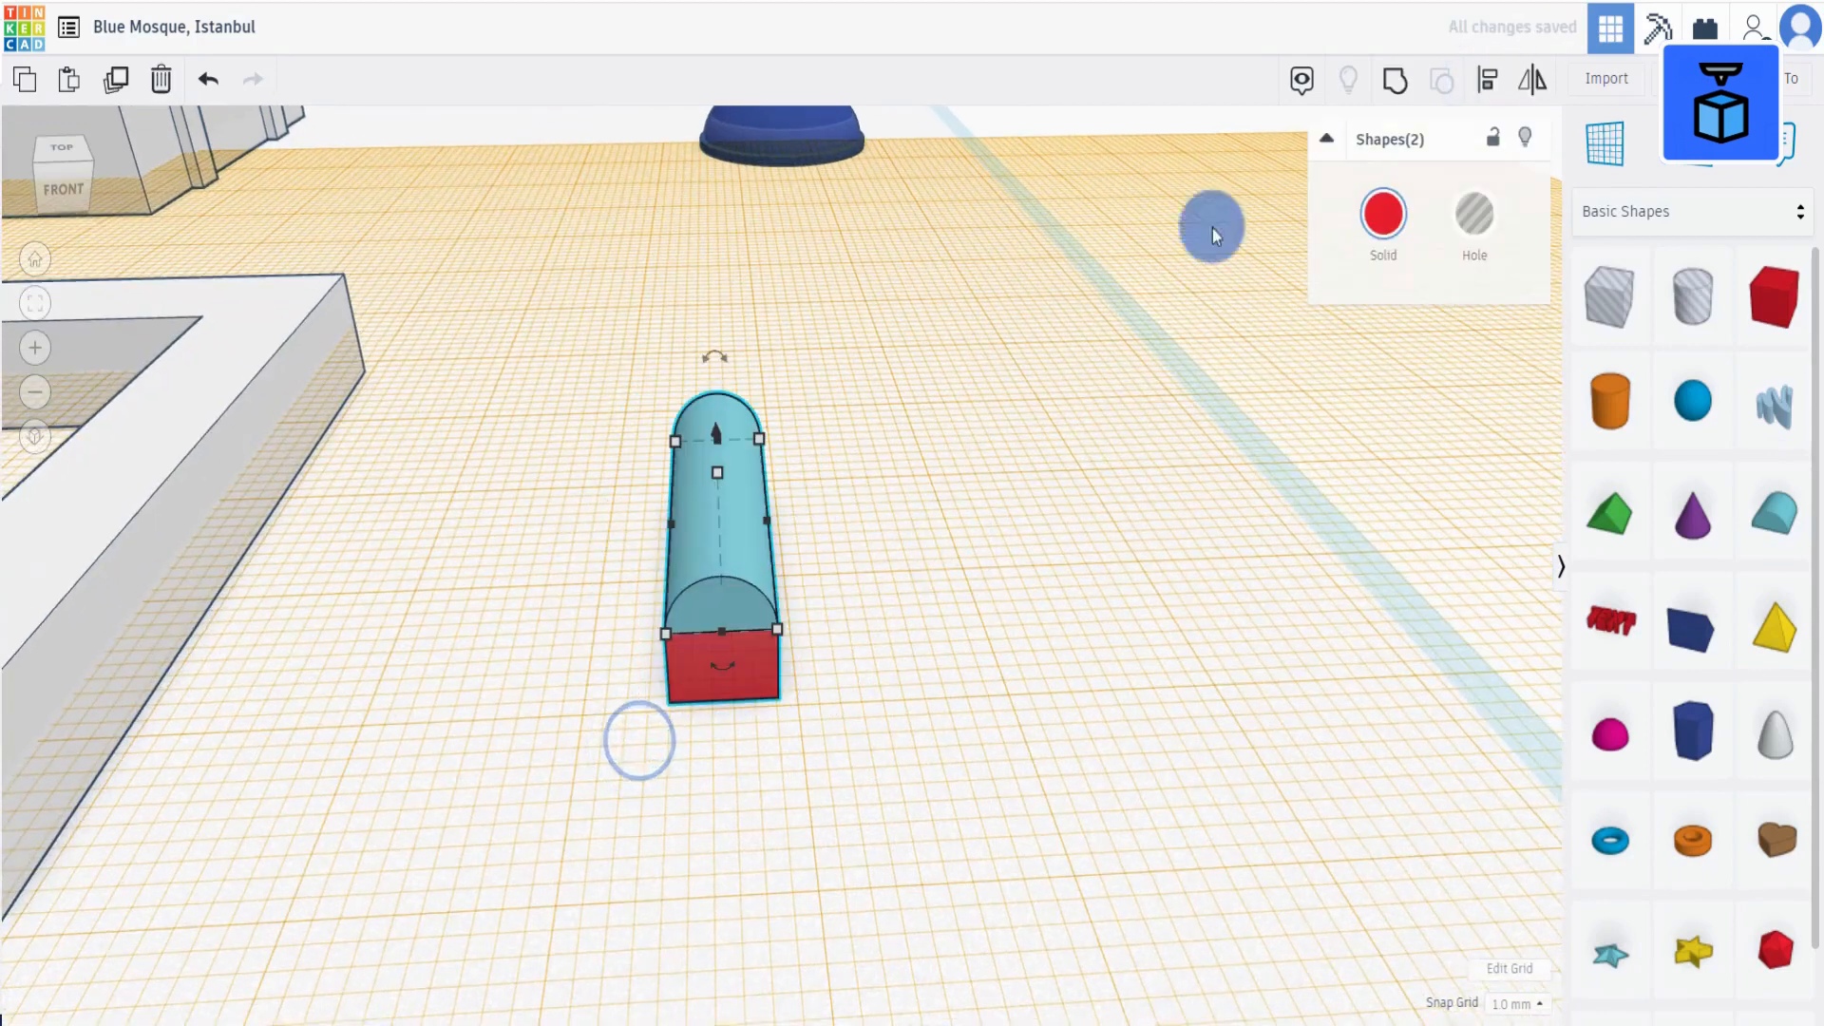
pyautogui.click(1395, 81)
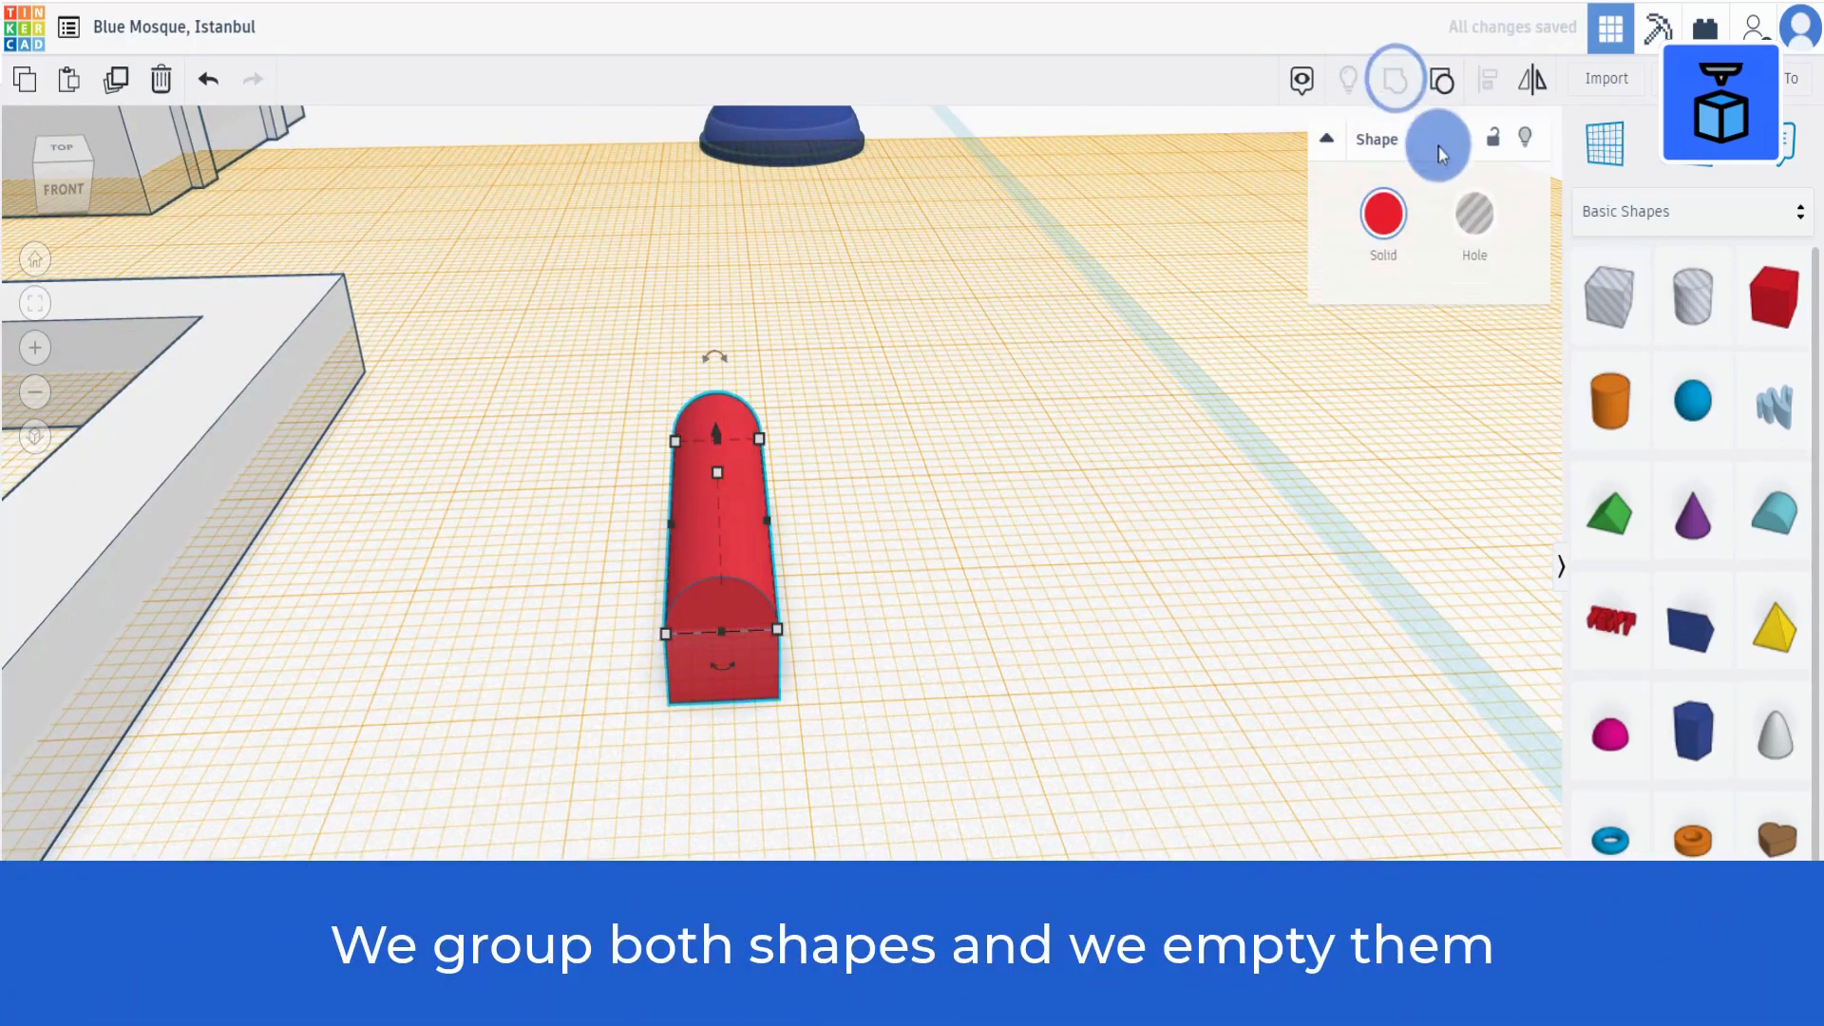
pyautogui.click(1480, 215)
pyautogui.scroll(-2, 777, 561)
pyautogui.scroll(-6, 572, 681)
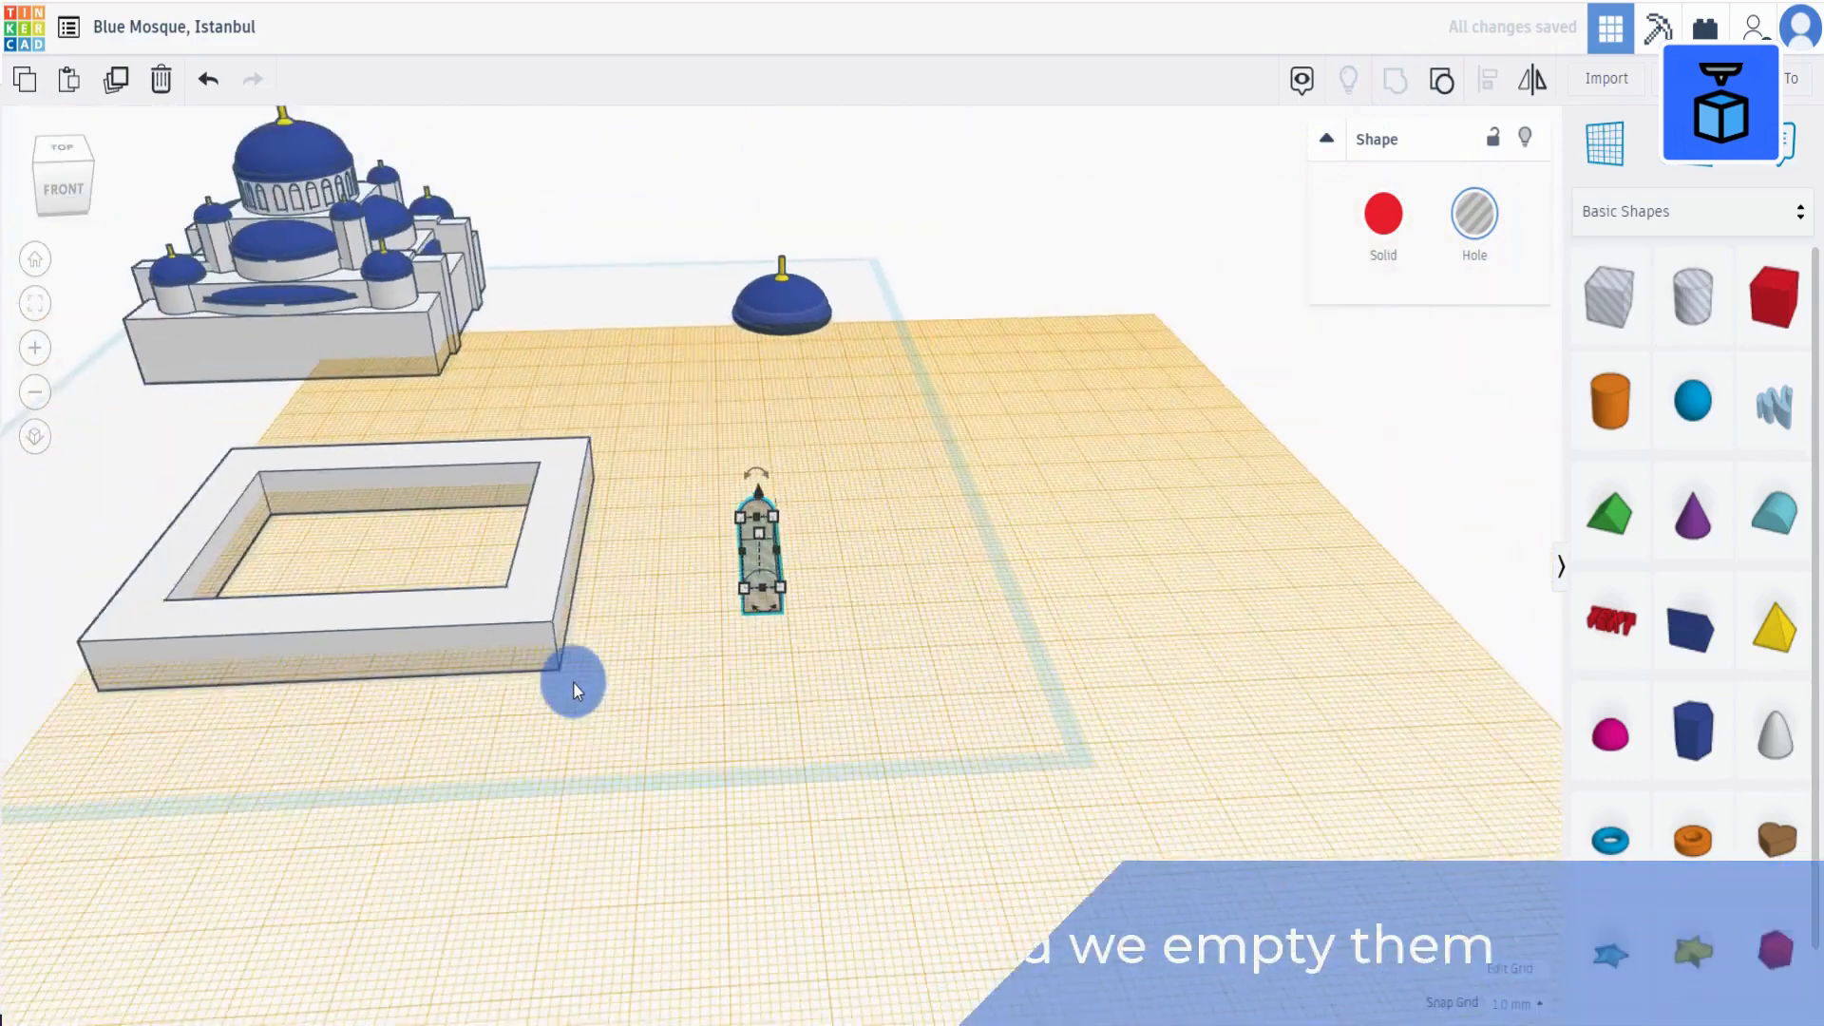
# Center the arch-shaped hole with the courtyard frame in width.
pyautogui.moveTo(572, 681); pyautogui.dragTo(703, 704, button='middle')
pyautogui.moveTo(704, 703); pyautogui.dragTo(987, 530)
pyautogui.click(1496, 89)
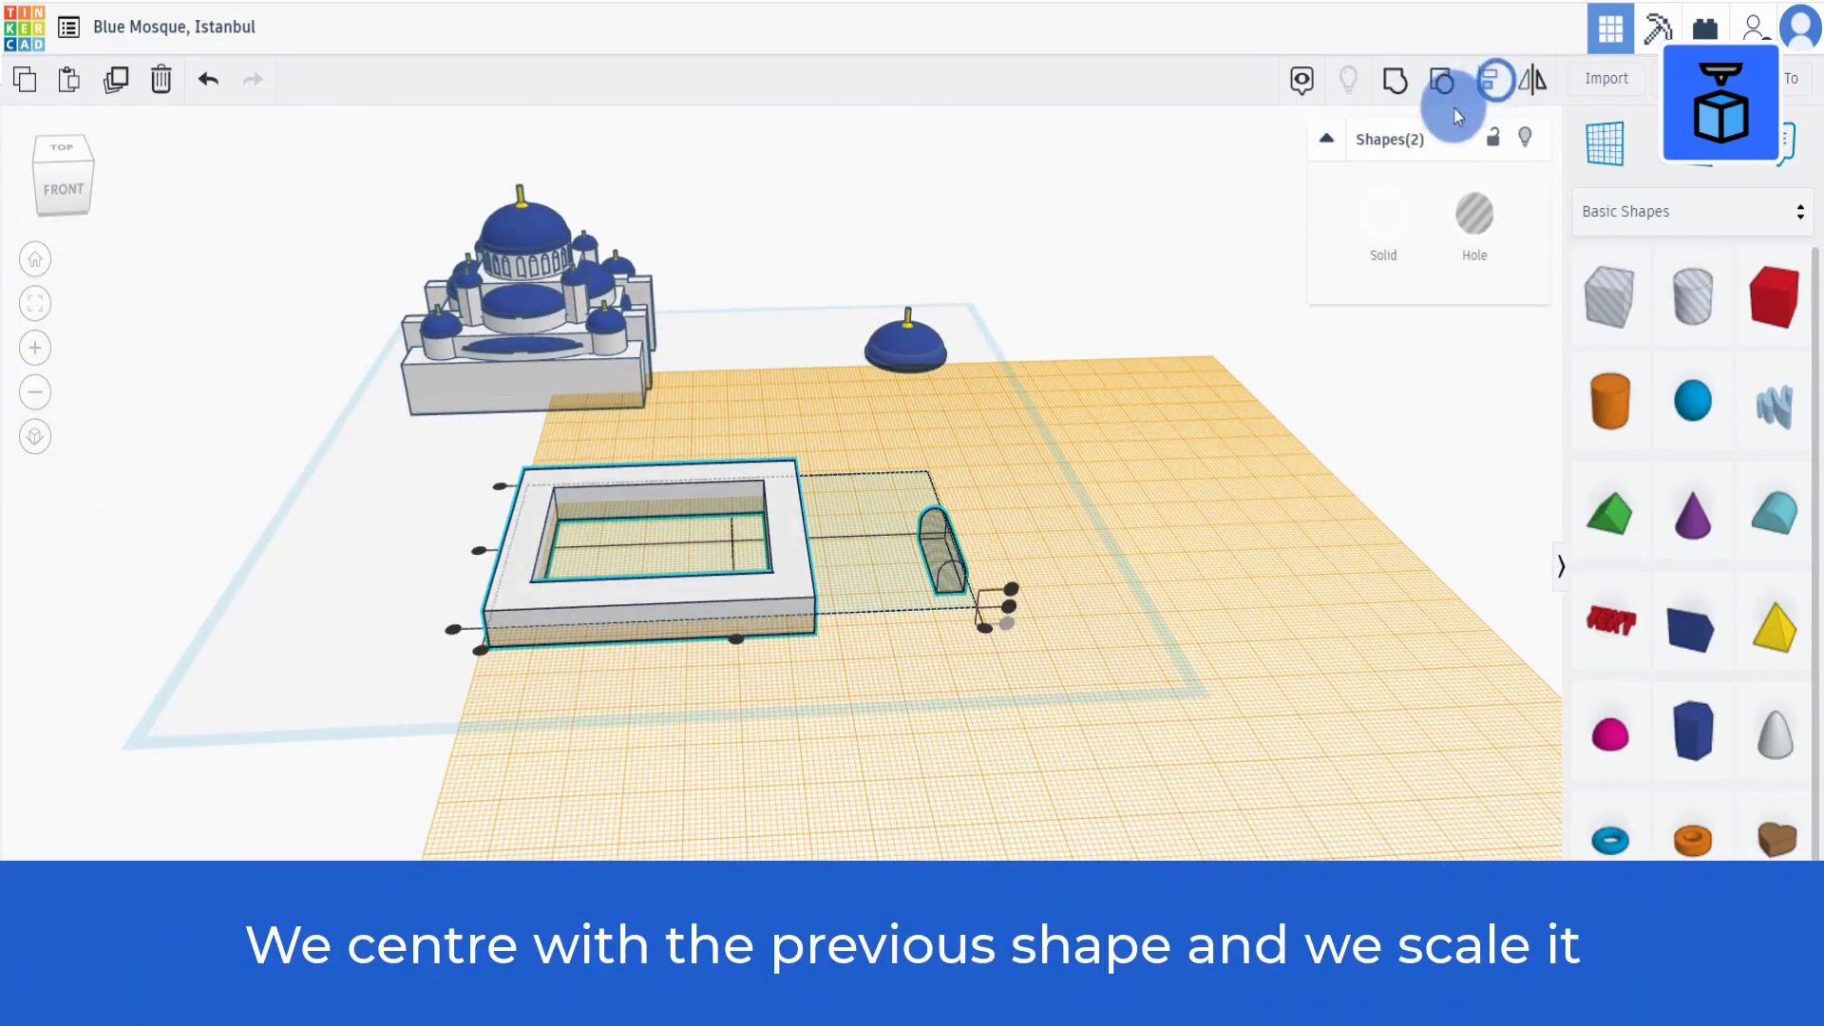
pyautogui.click(739, 637)
pyautogui.click(787, 728)
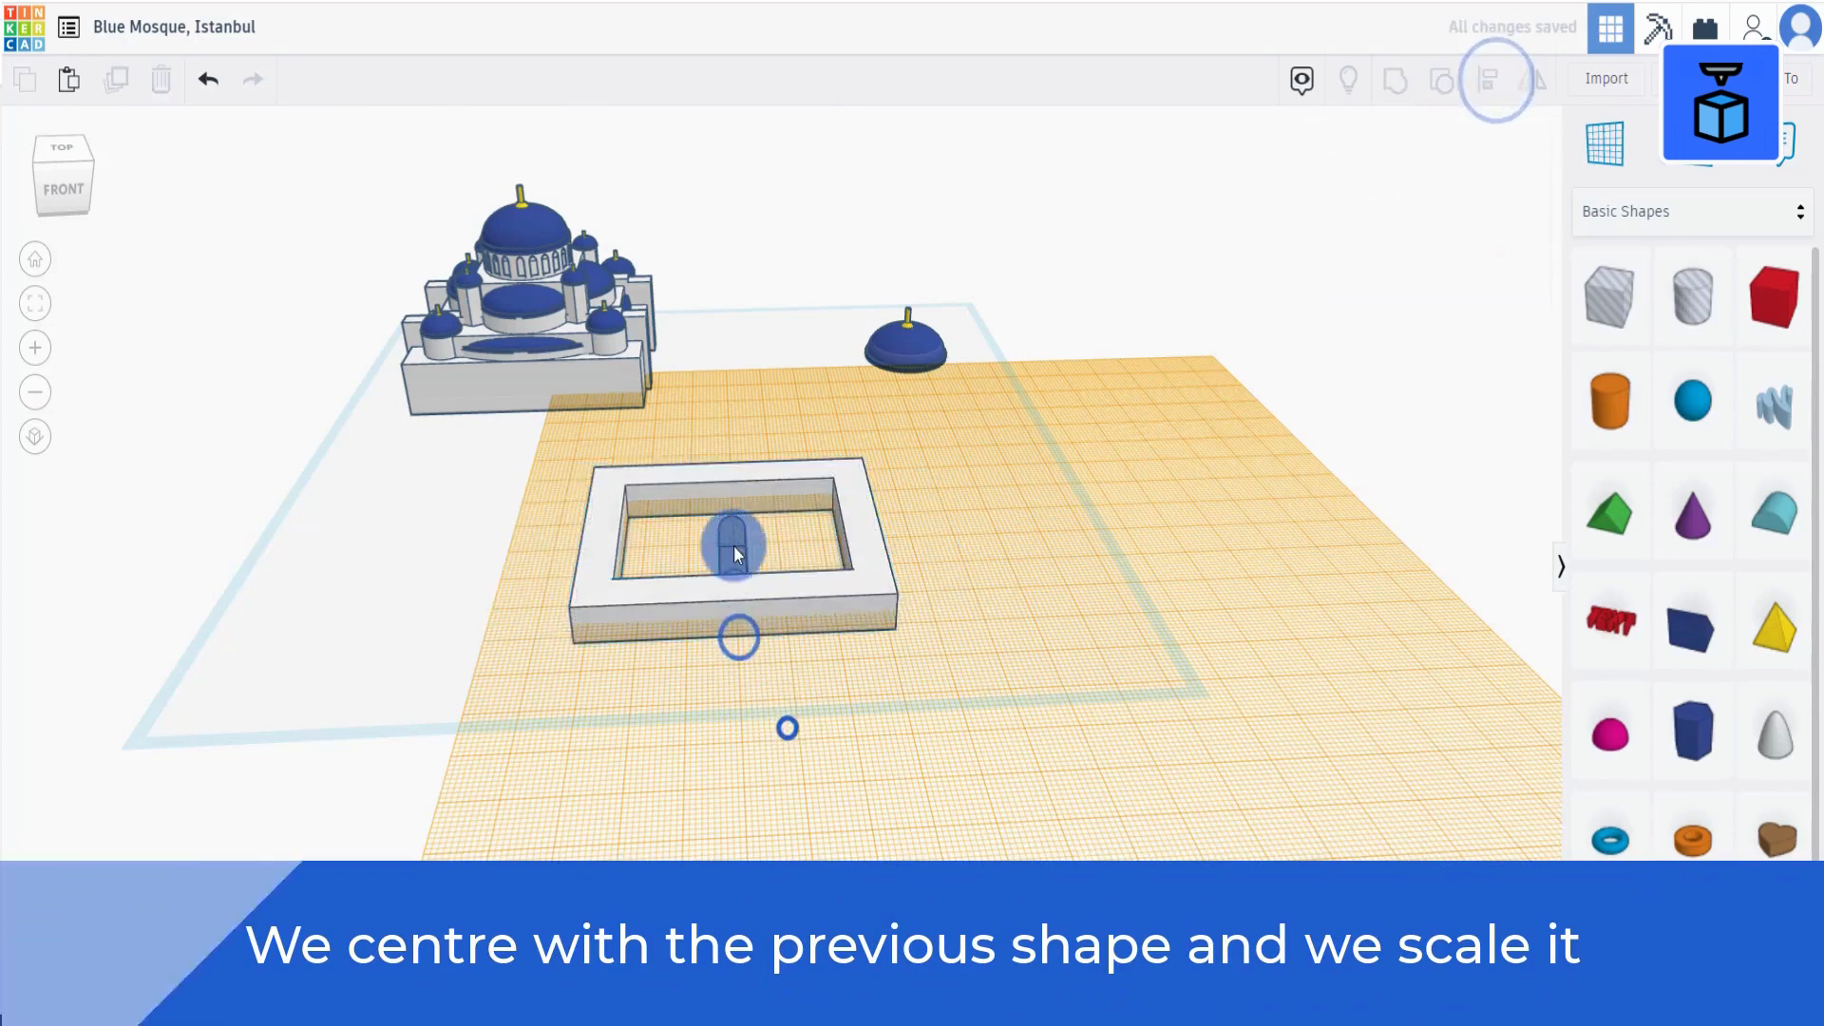
# Lengthen the centered arch hole so it passes through both the front and rear walls of the courtyard.
pyautogui.click(734, 545)
pyautogui.scroll(2, 732, 551)
pyautogui.moveTo(721, 591); pyautogui.dragTo(725, 672)
pyautogui.scroll(3, 716, 521)
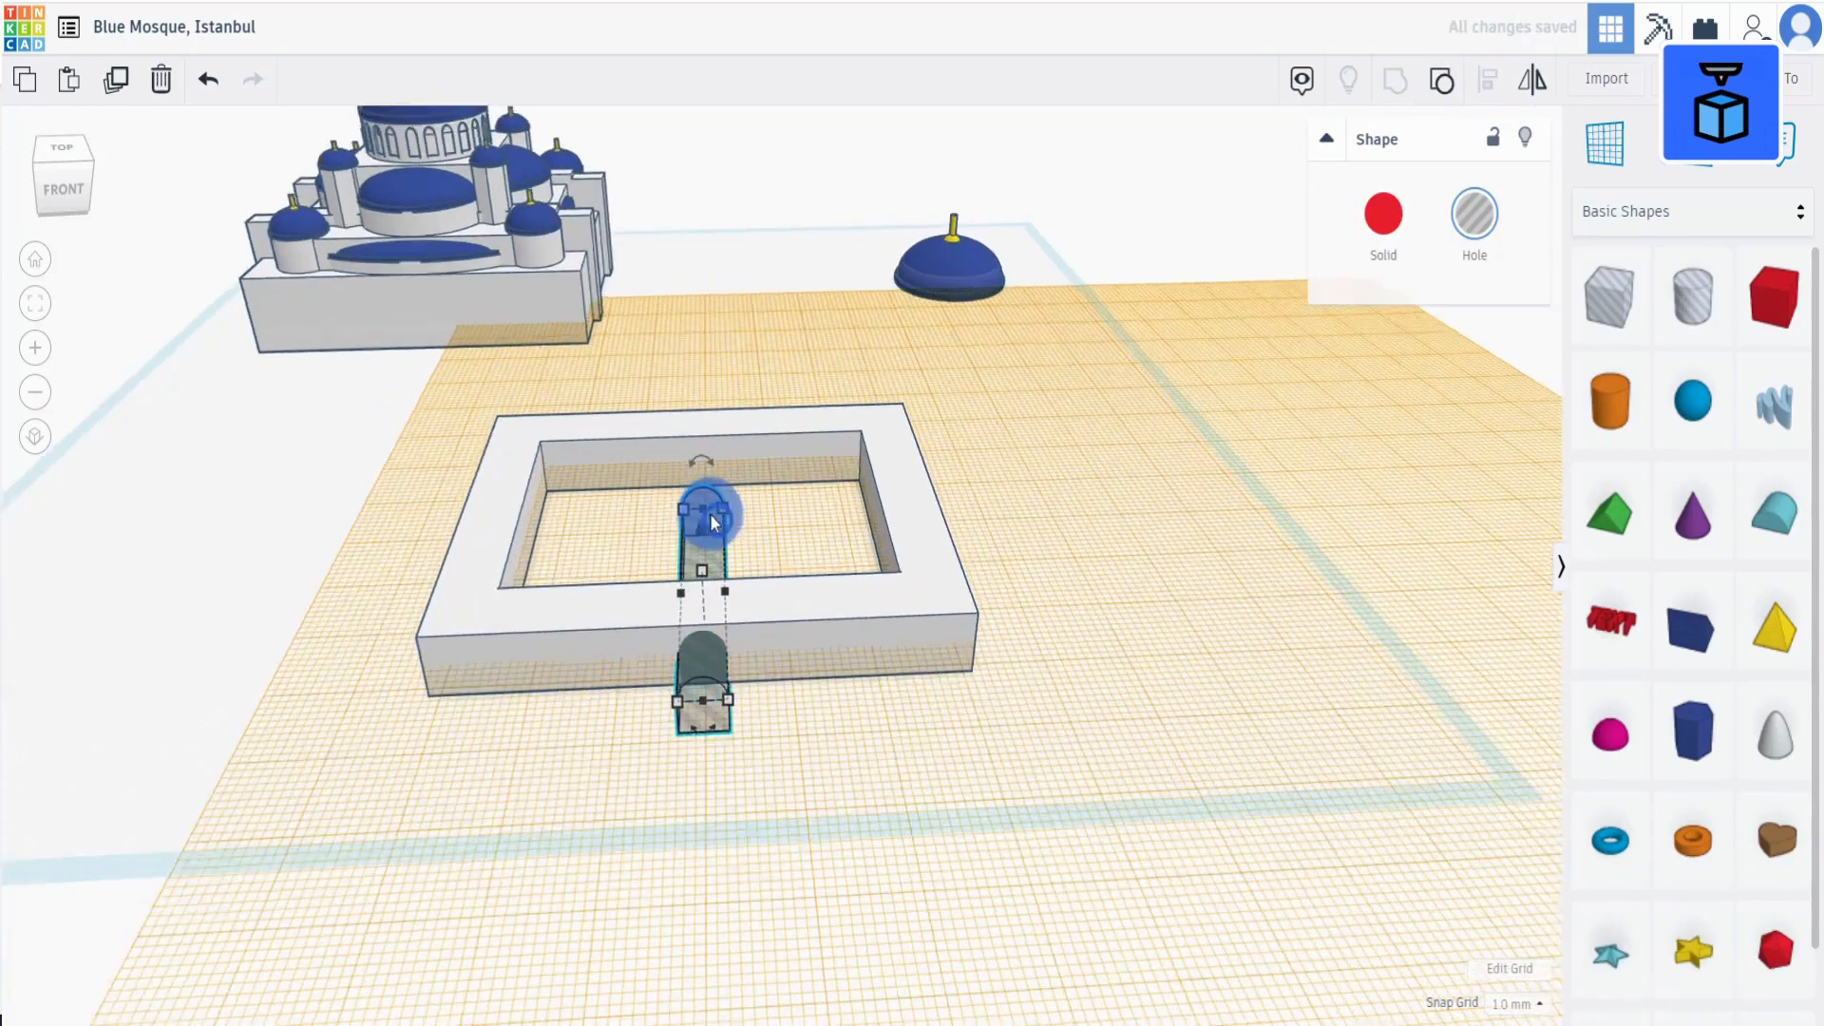
pyautogui.moveTo(716, 520); pyautogui.dragTo(697, 441)
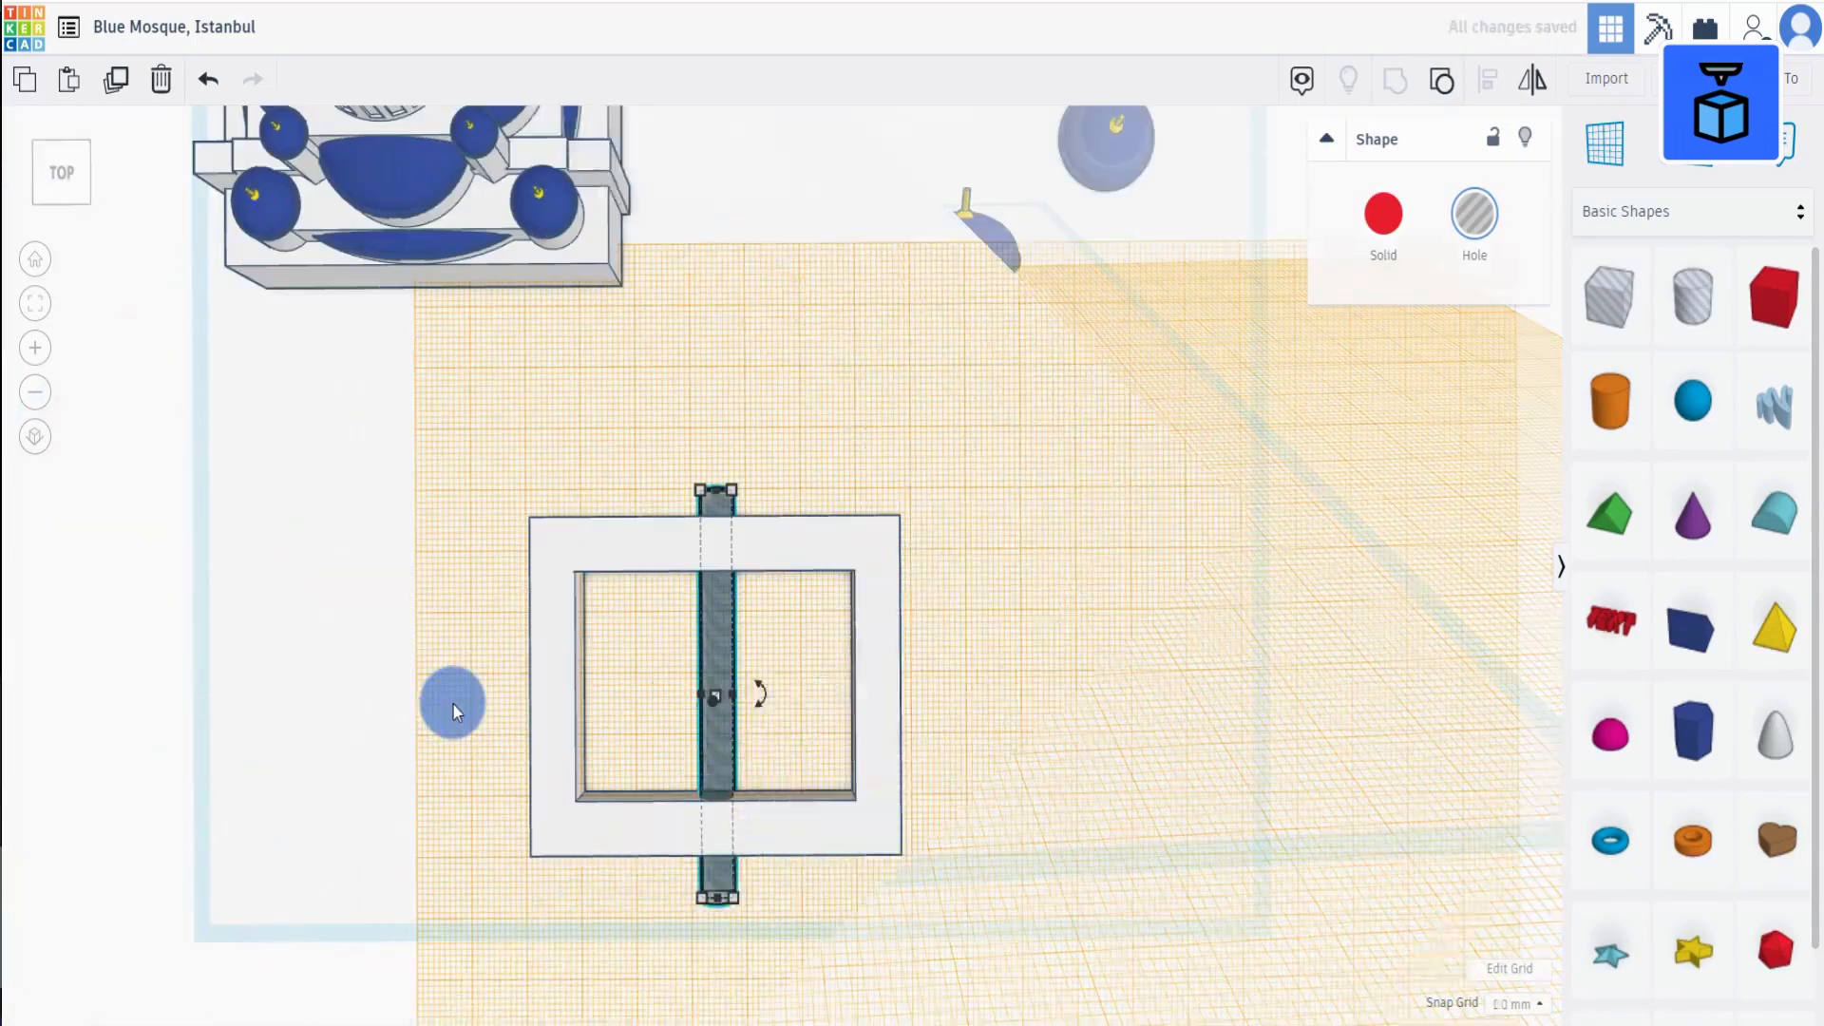
# Duplicate the central arch hole and place the copy beside it on the right with a narrow gap.
pyautogui.click(116, 79)
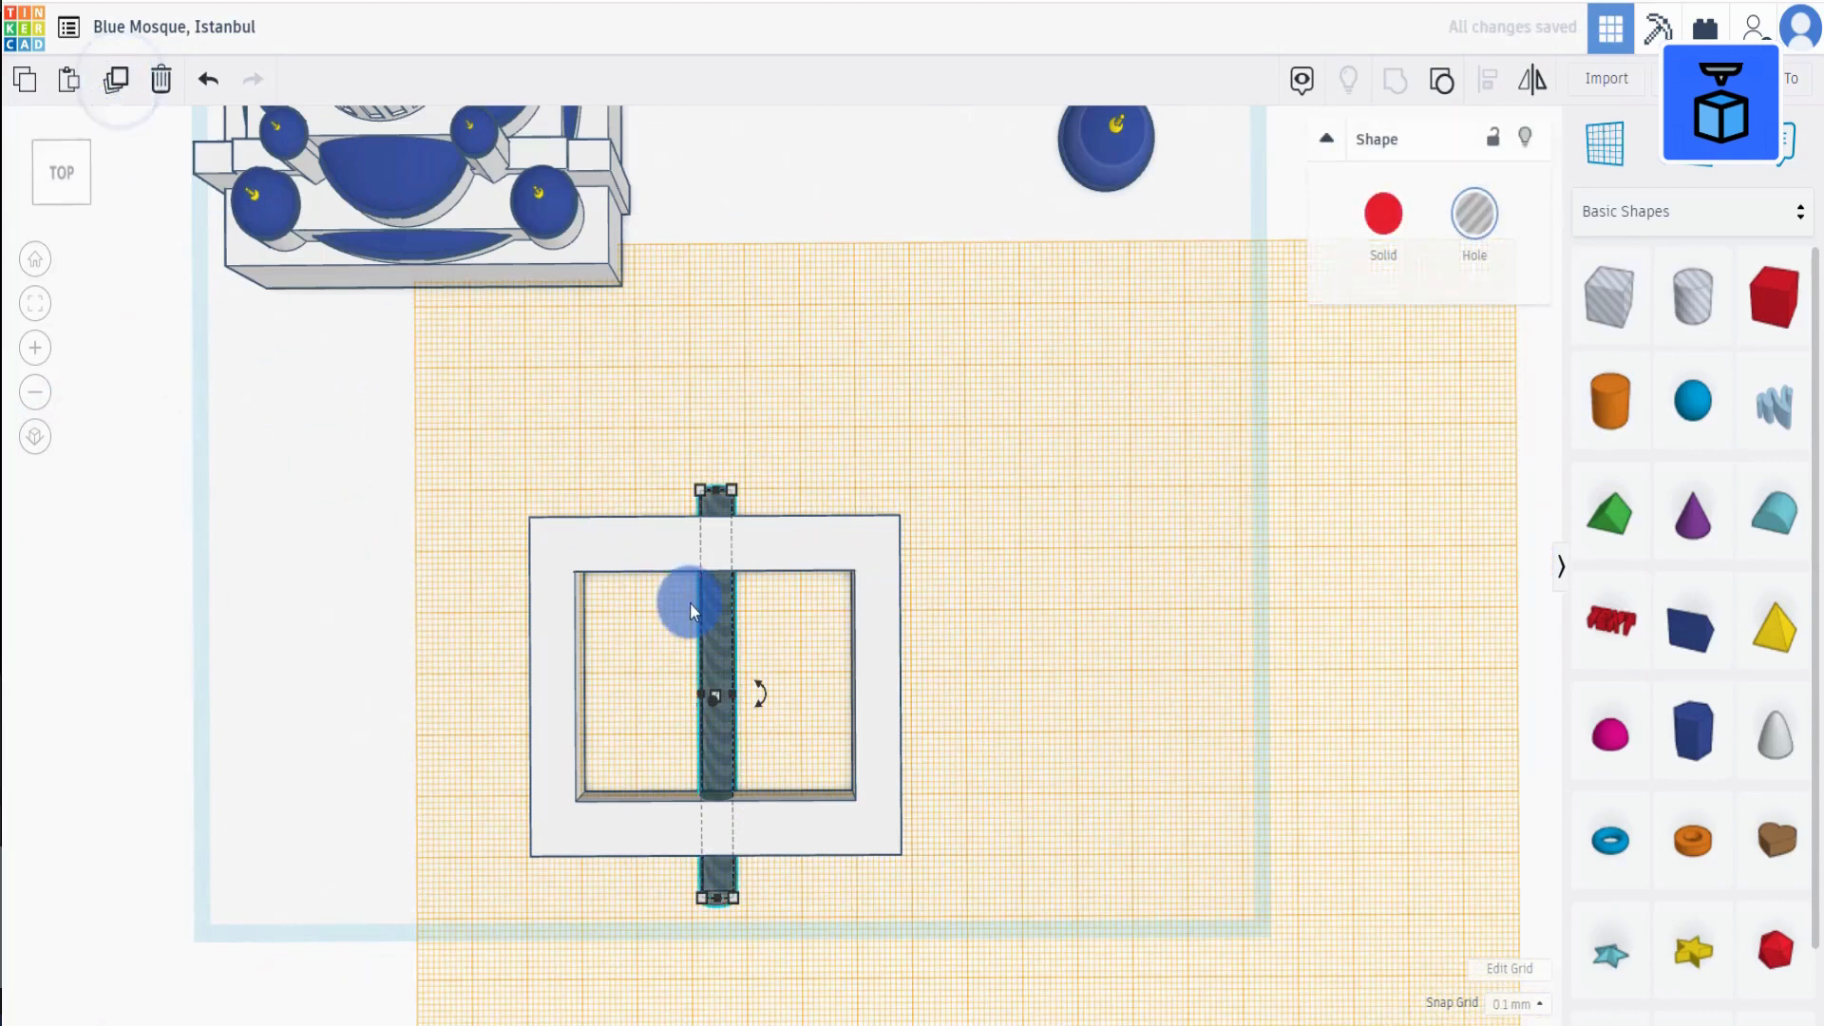
pyautogui.press('Right')
pyautogui.press('Right')
pyautogui.hotkey('shift', 'Right')
pyautogui.hotkey('shift', 'Right')
pyautogui.hotkey('shift', 'Right')
pyautogui.hotkey('shift', 'Right')
pyautogui.hotkey('shift', 'Right')
pyautogui.hotkey('shift', 'Right')
pyautogui.hotkey('shift', 'Right')
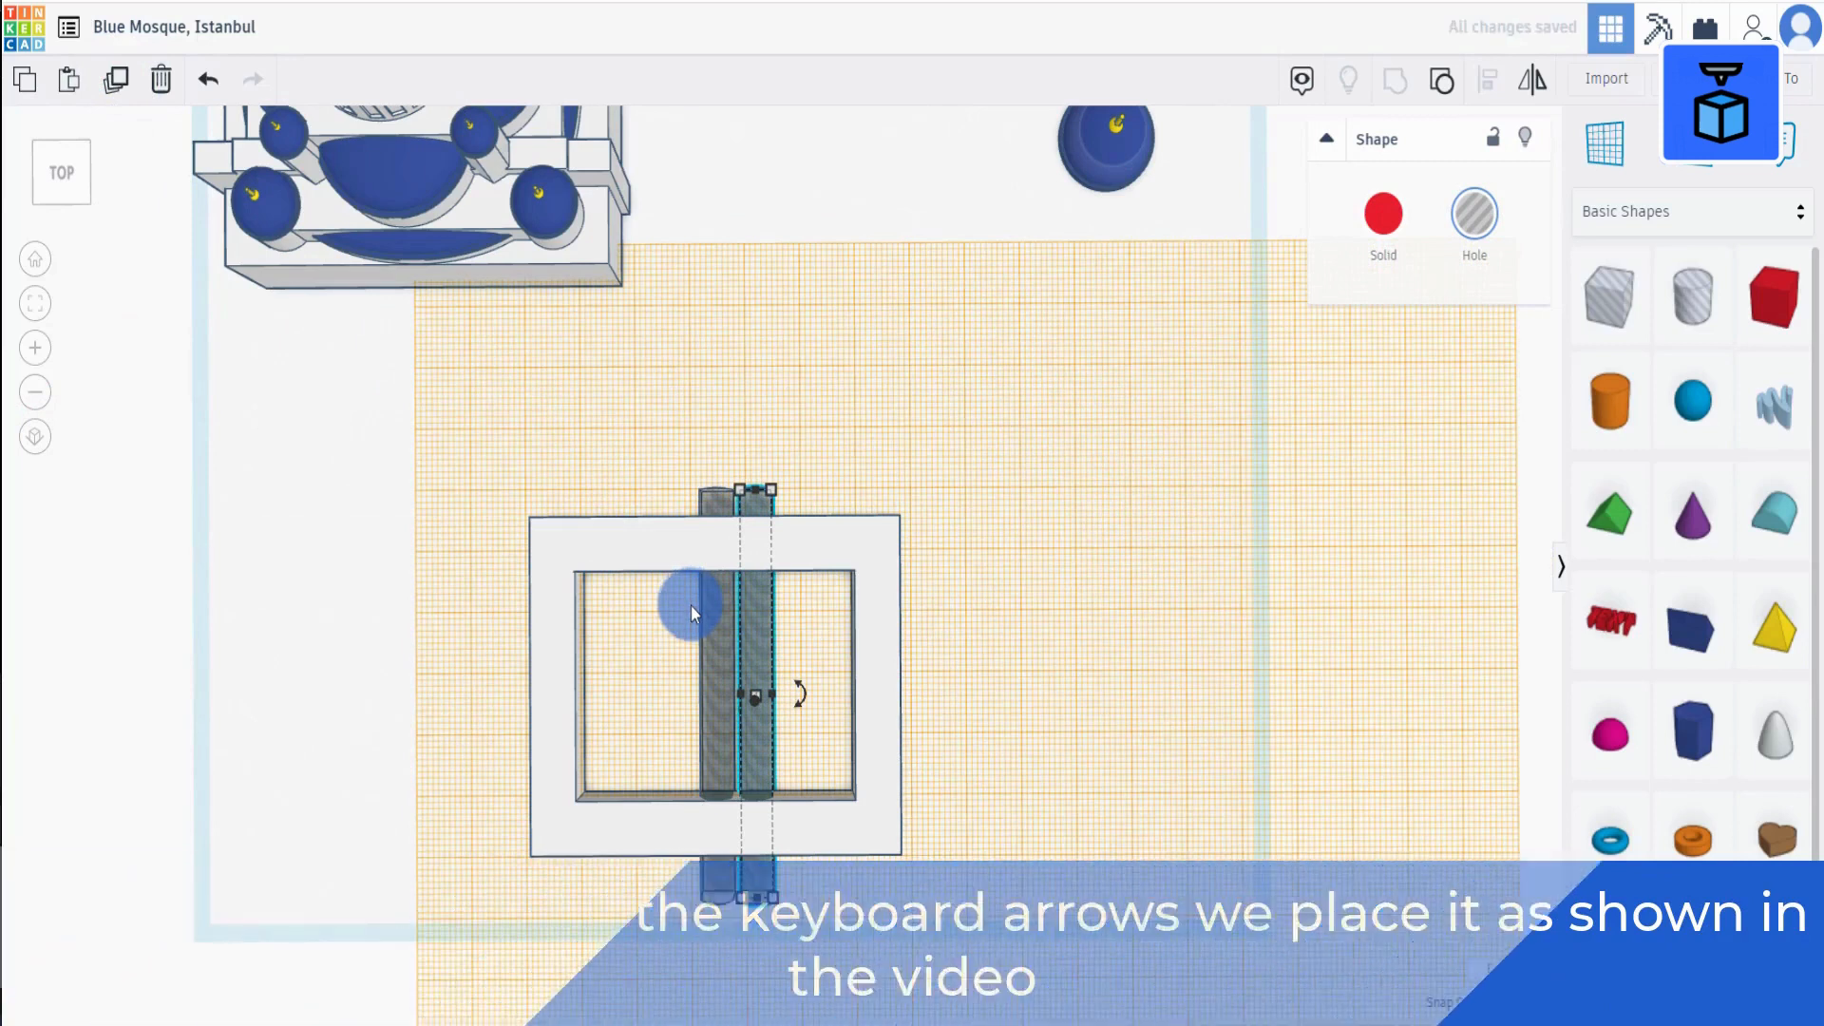
# Shorten the new arch hole evenly from both ends to 41.80 mm.
pyautogui.moveTo(766, 857)
pyautogui.keyDown('alt'); pyautogui.mouseDown()
pyautogui.moveTo(758, 886)
pyautogui.moveTo(756, 813)
pyautogui.moveTo(767, 831)
pyautogui.mouseUp(); pyautogui.keyUp('alt')
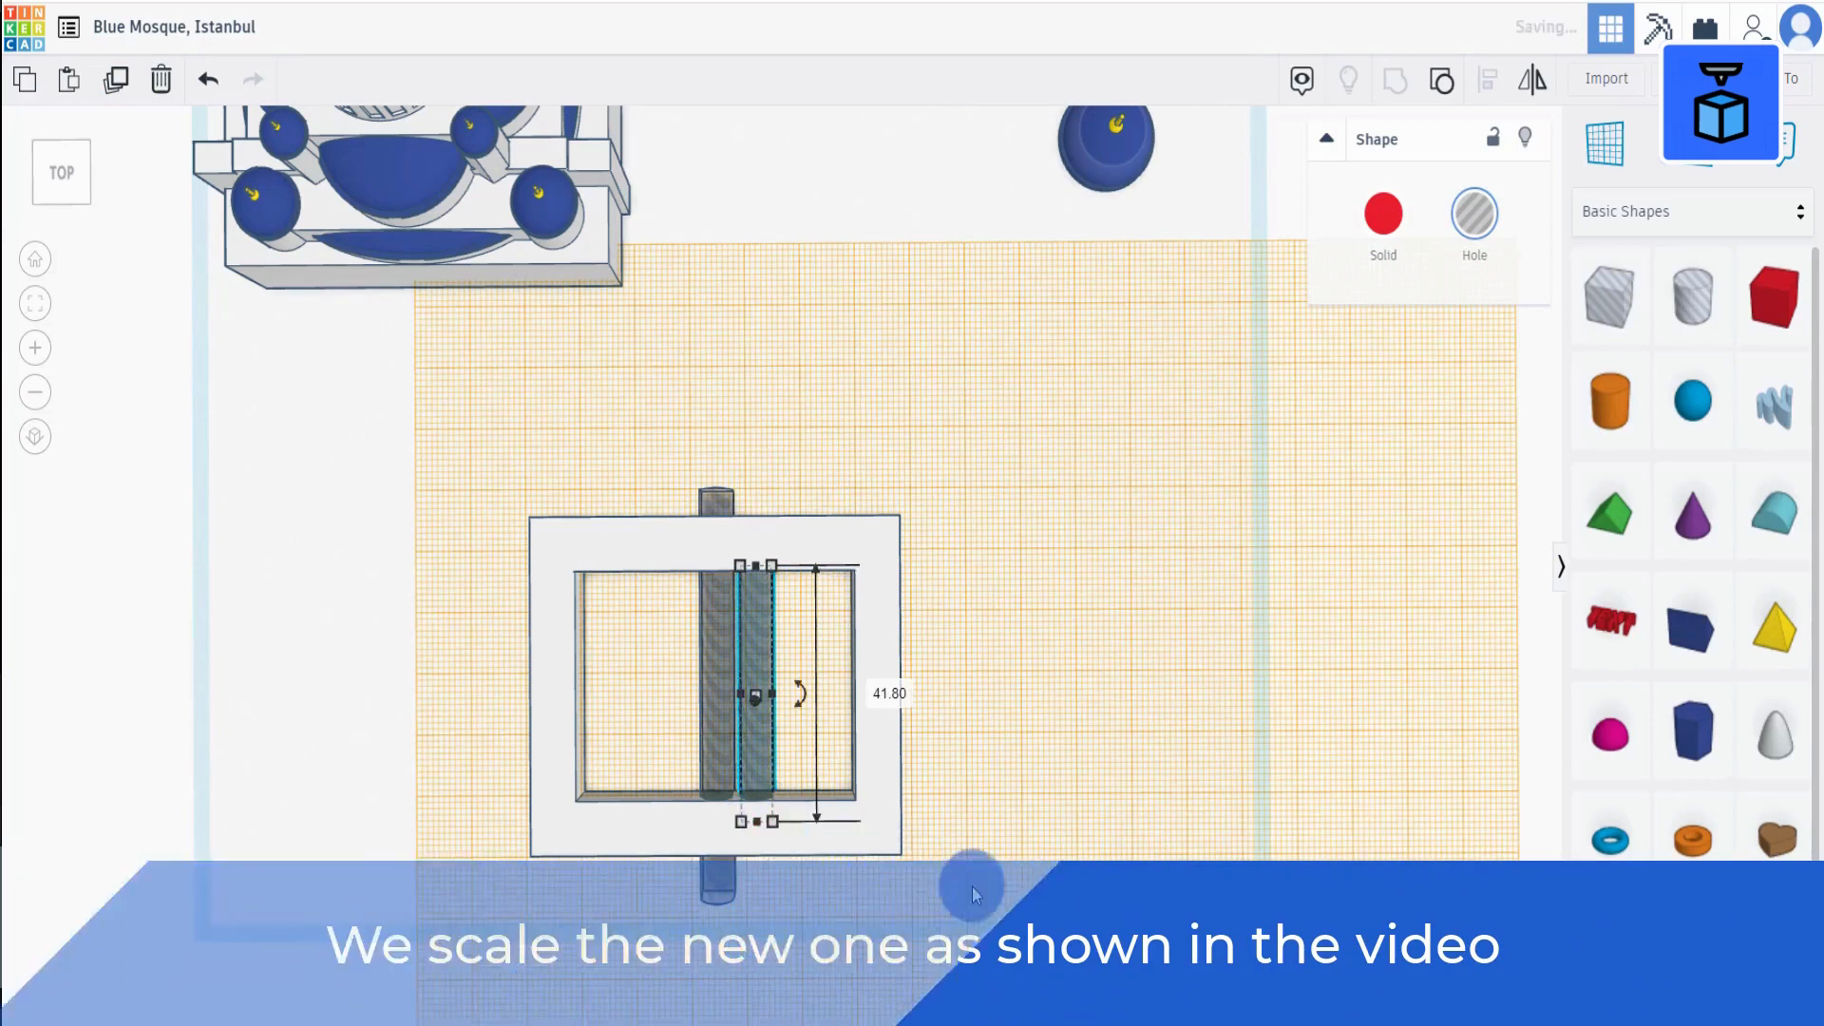
pyautogui.click(973, 868)
# Duplicate the short arch hole twice to the right at equal spacing, filling the right half of the courtyard.
pyautogui.click(763, 727)
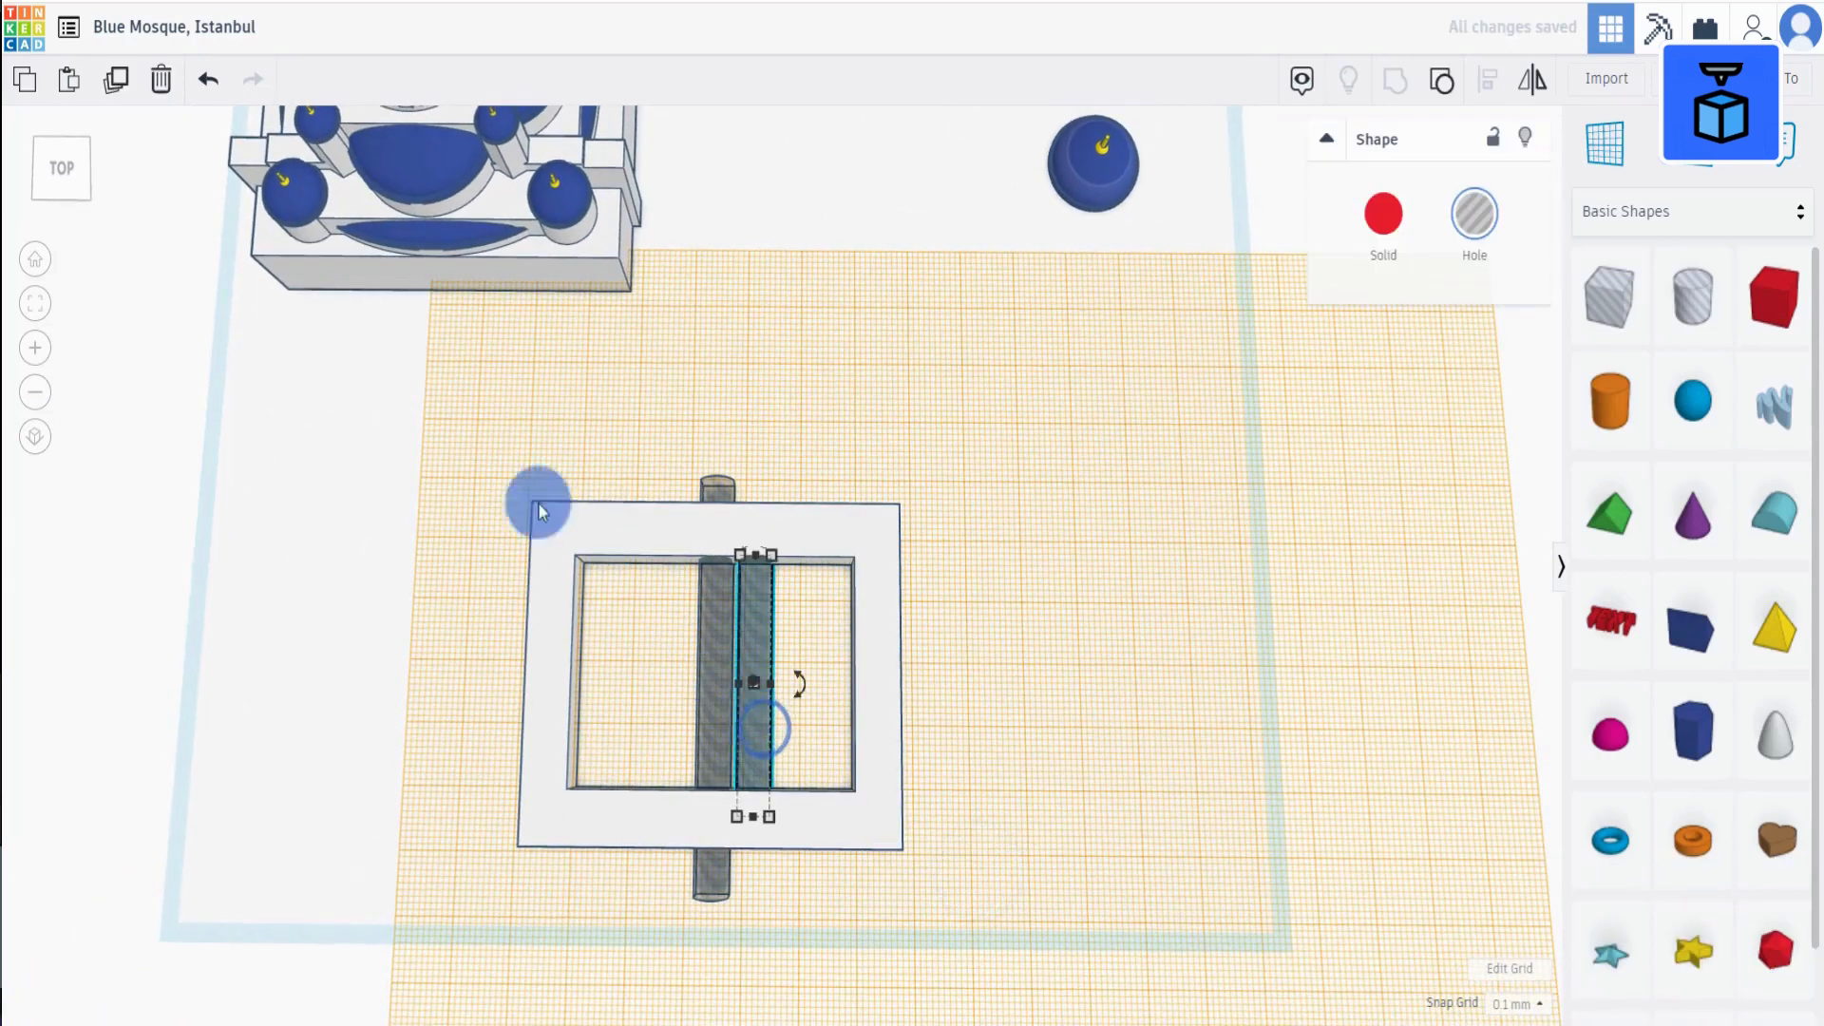
pyautogui.click(114, 79)
pyautogui.press('Right')
pyautogui.press('Right')
pyautogui.press('Right')
pyautogui.press('Right')
pyautogui.press('Right')
pyautogui.press('Right')
pyautogui.press('Right')
pyautogui.press('Right')
pyautogui.press('Right')
pyautogui.press('Right')
pyautogui.press('Right')
pyautogui.press('Right')
pyautogui.press('Right')
pyautogui.press('Right')
pyautogui.press('Right')
pyautogui.press('Right')
pyautogui.press('Right')
pyautogui.press('Right')
pyautogui.press('Right')
pyautogui.press('Right')
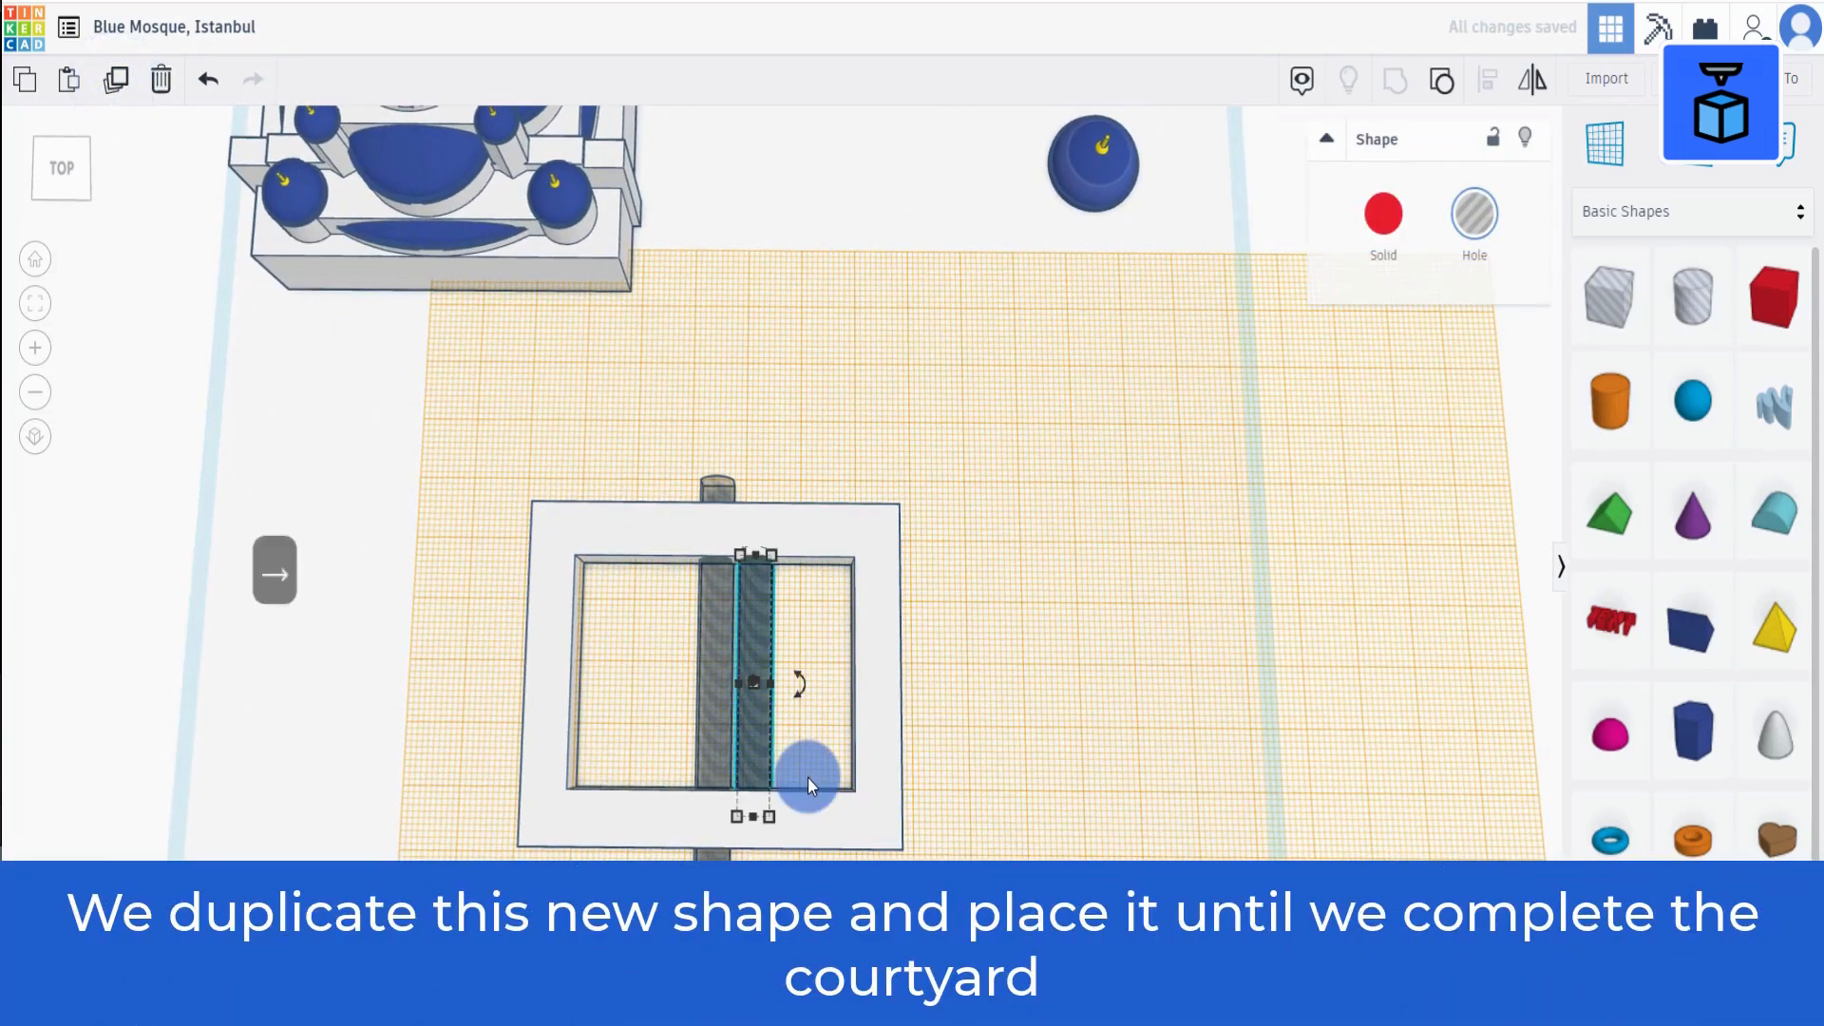
pyautogui.press('Right')
pyautogui.press('Right')
pyautogui.press('Right')
pyautogui.press('Right')
pyautogui.press('Right')
pyautogui.press('Right')
pyautogui.press('Right')
pyautogui.press('Right')
pyautogui.press('Right')
pyautogui.press('Right')
pyautogui.press('Right')
pyautogui.press('Right')
pyautogui.press('Right')
pyautogui.press('Right')
pyautogui.press('Right')
pyautogui.press('Right')
pyautogui.press('Right')
pyautogui.press('Right')
pyautogui.press('Right')
pyautogui.press('Right')
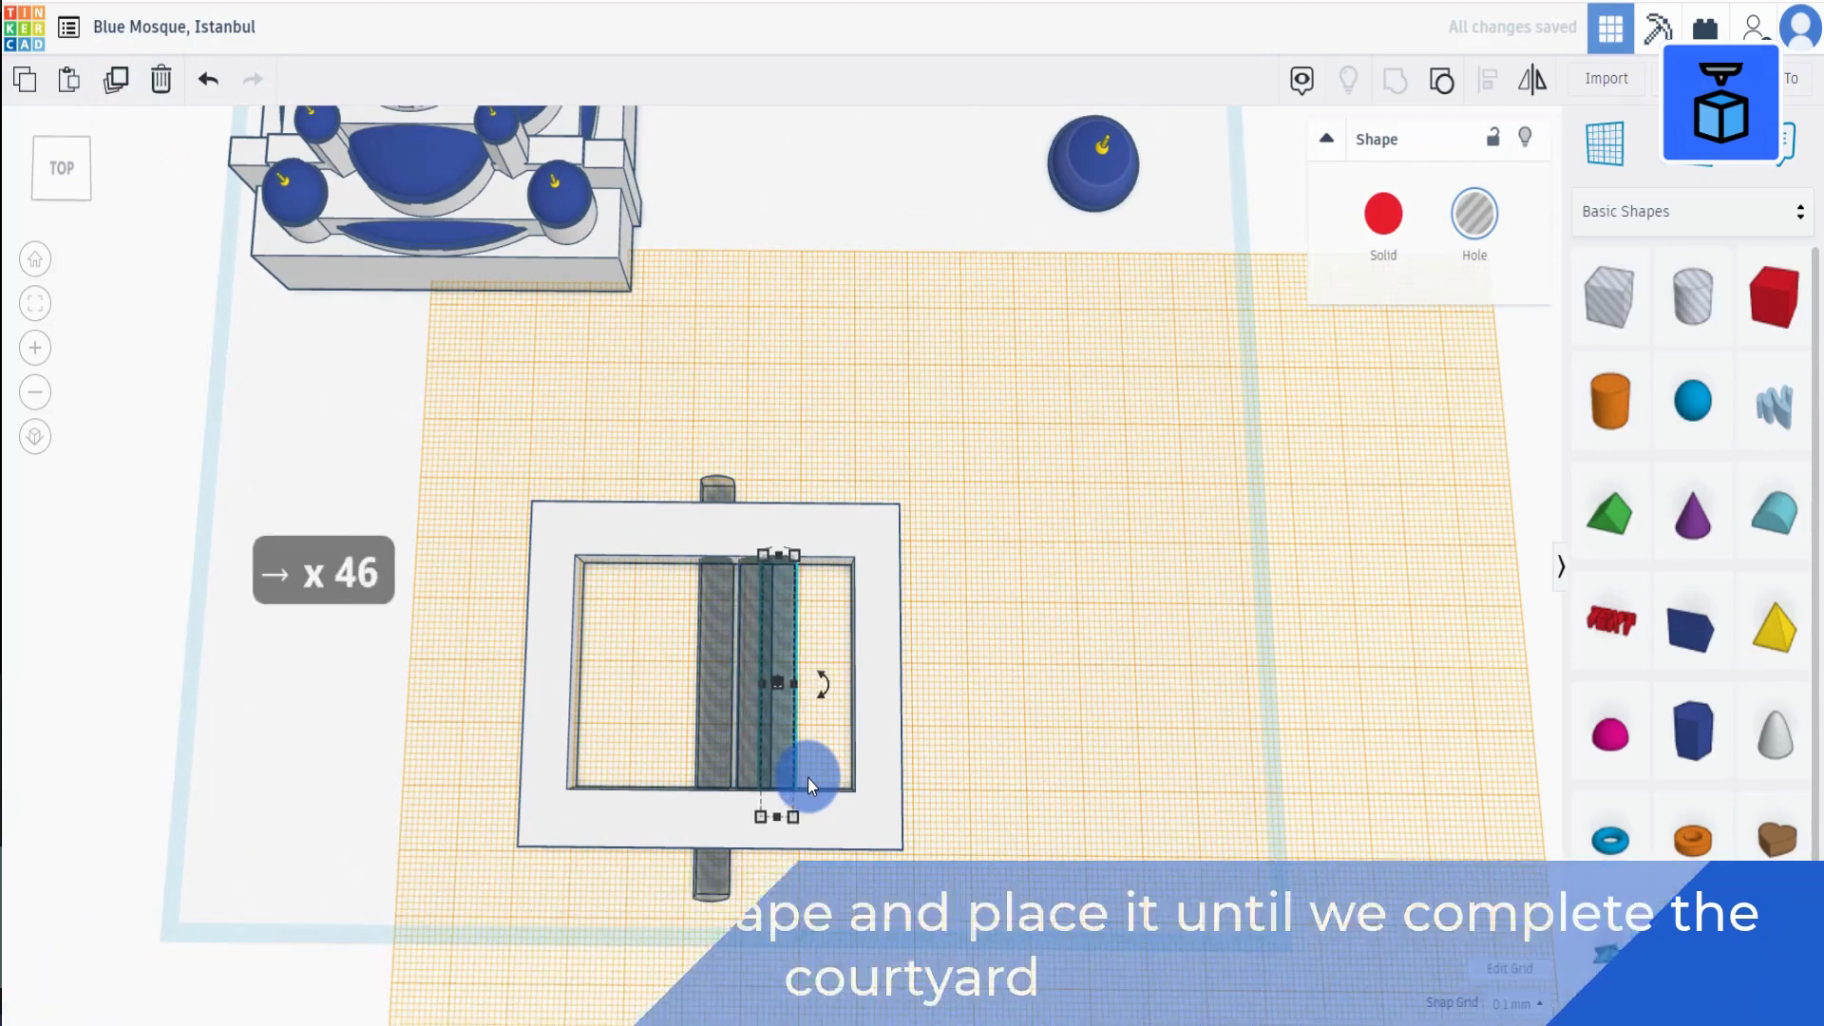
pyautogui.moveTo(959, 773); pyautogui.dragTo(1085, 764, button='right')
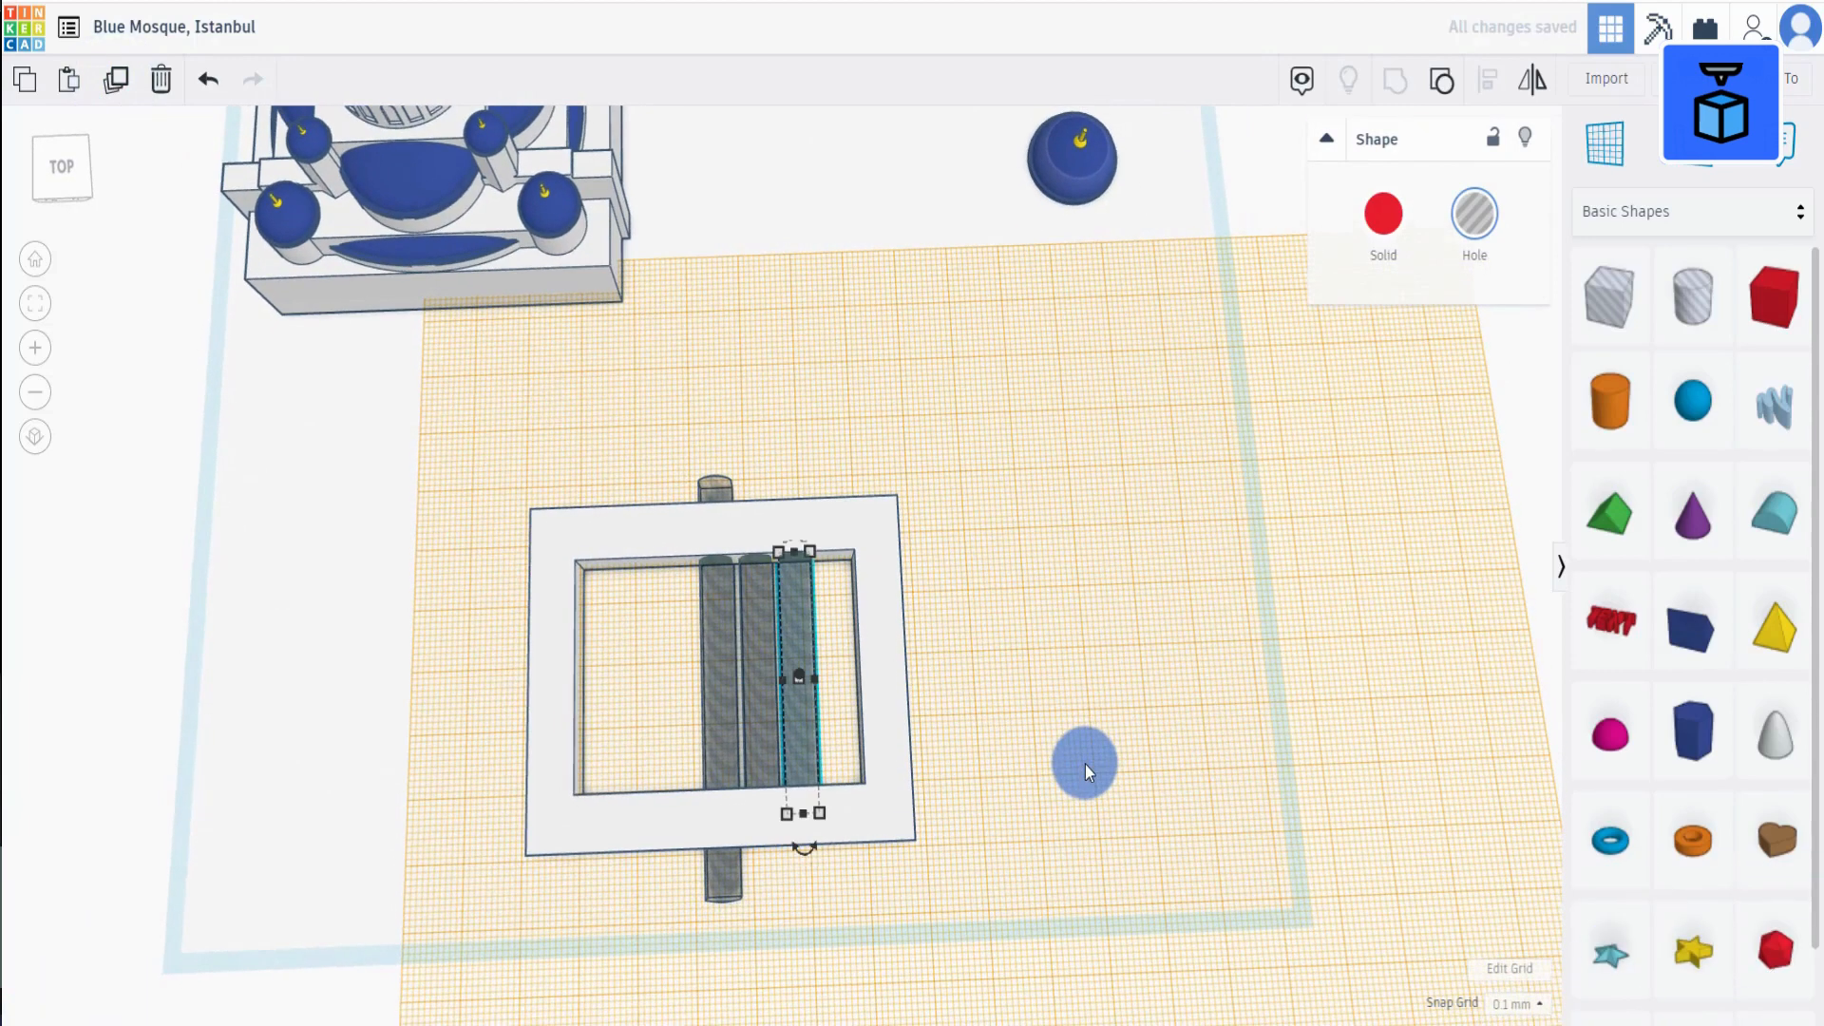
pyautogui.click(115, 79)
# Duplicate the three short arch holes together and position the copies evenly in the left half of the courtyard.
pyautogui.keyDown('shift'); pyautogui.click(798, 662); pyautogui.keyUp('shift')
pyautogui.keyDown('shift'); pyautogui.click(762, 715); pyautogui.keyUp('shift')
pyautogui.click(113, 81)
pyautogui.hotkey('shift', 'Left')
pyautogui.hotkey('shift', 'Left')
pyautogui.hotkey('shift', 'Left')
pyautogui.hotkey('shift', 'Left')
pyautogui.hotkey('shift', 'Left')
pyautogui.hotkey('shift', 'Left')
pyautogui.hotkey('shift', 'Left')
pyautogui.hotkey('shift', 'Left')
pyautogui.hotkey('shift', 'Left')
pyautogui.hotkey('shift', 'Left')
pyautogui.hotkey('shift', 'Left')
pyautogui.hotkey('shift', 'Left')
pyautogui.hotkey('shift', 'Left')
pyautogui.hotkey('shift', 'Left')
pyautogui.hotkey('shift', 'Left')
pyautogui.hotkey('shift', 'Left')
pyautogui.hotkey('shift', 'Left')
pyautogui.hotkey('shift', 'Left')
pyautogui.hotkey('shift', 'Left')
pyautogui.hotkey('shift', 'Left')
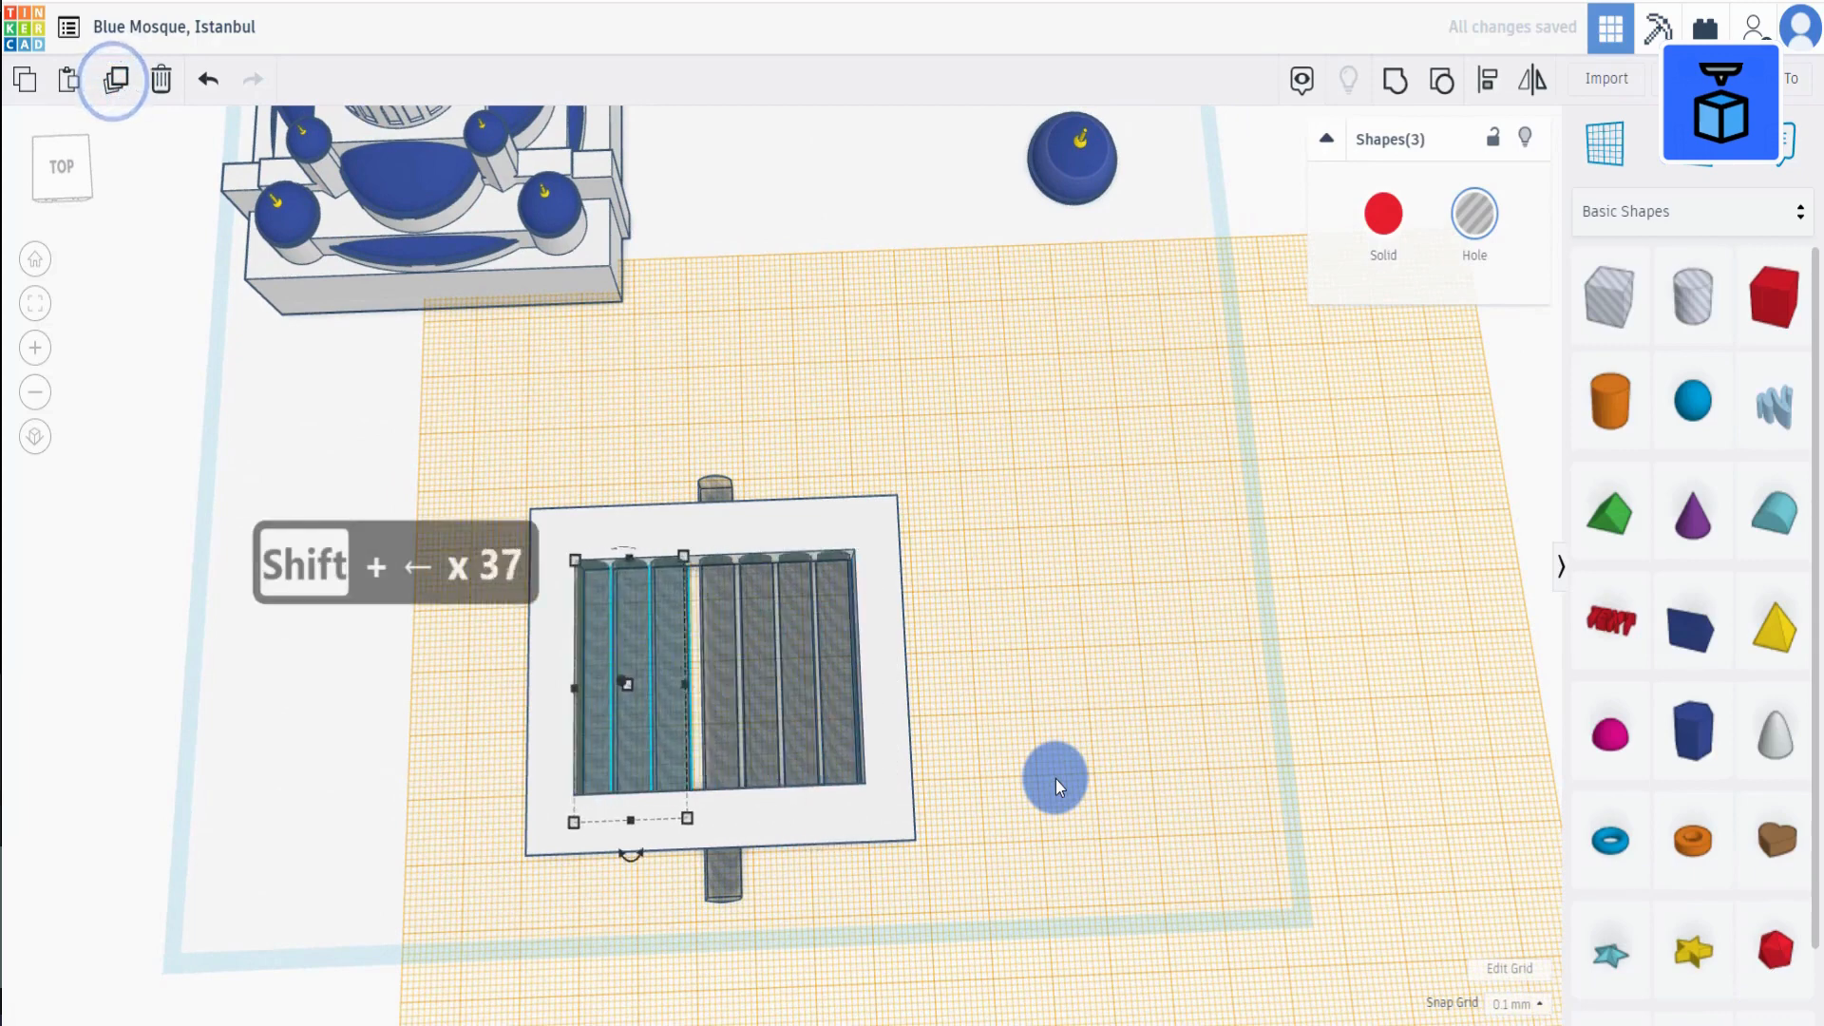
pyautogui.hotkey('shift', 'Right')
pyautogui.hotkey('shift', 'Right')
pyautogui.press('Left')
pyautogui.moveTo(1056, 778); pyautogui.dragTo(1119, 720, button='right')
pyautogui.click(1055, 726)
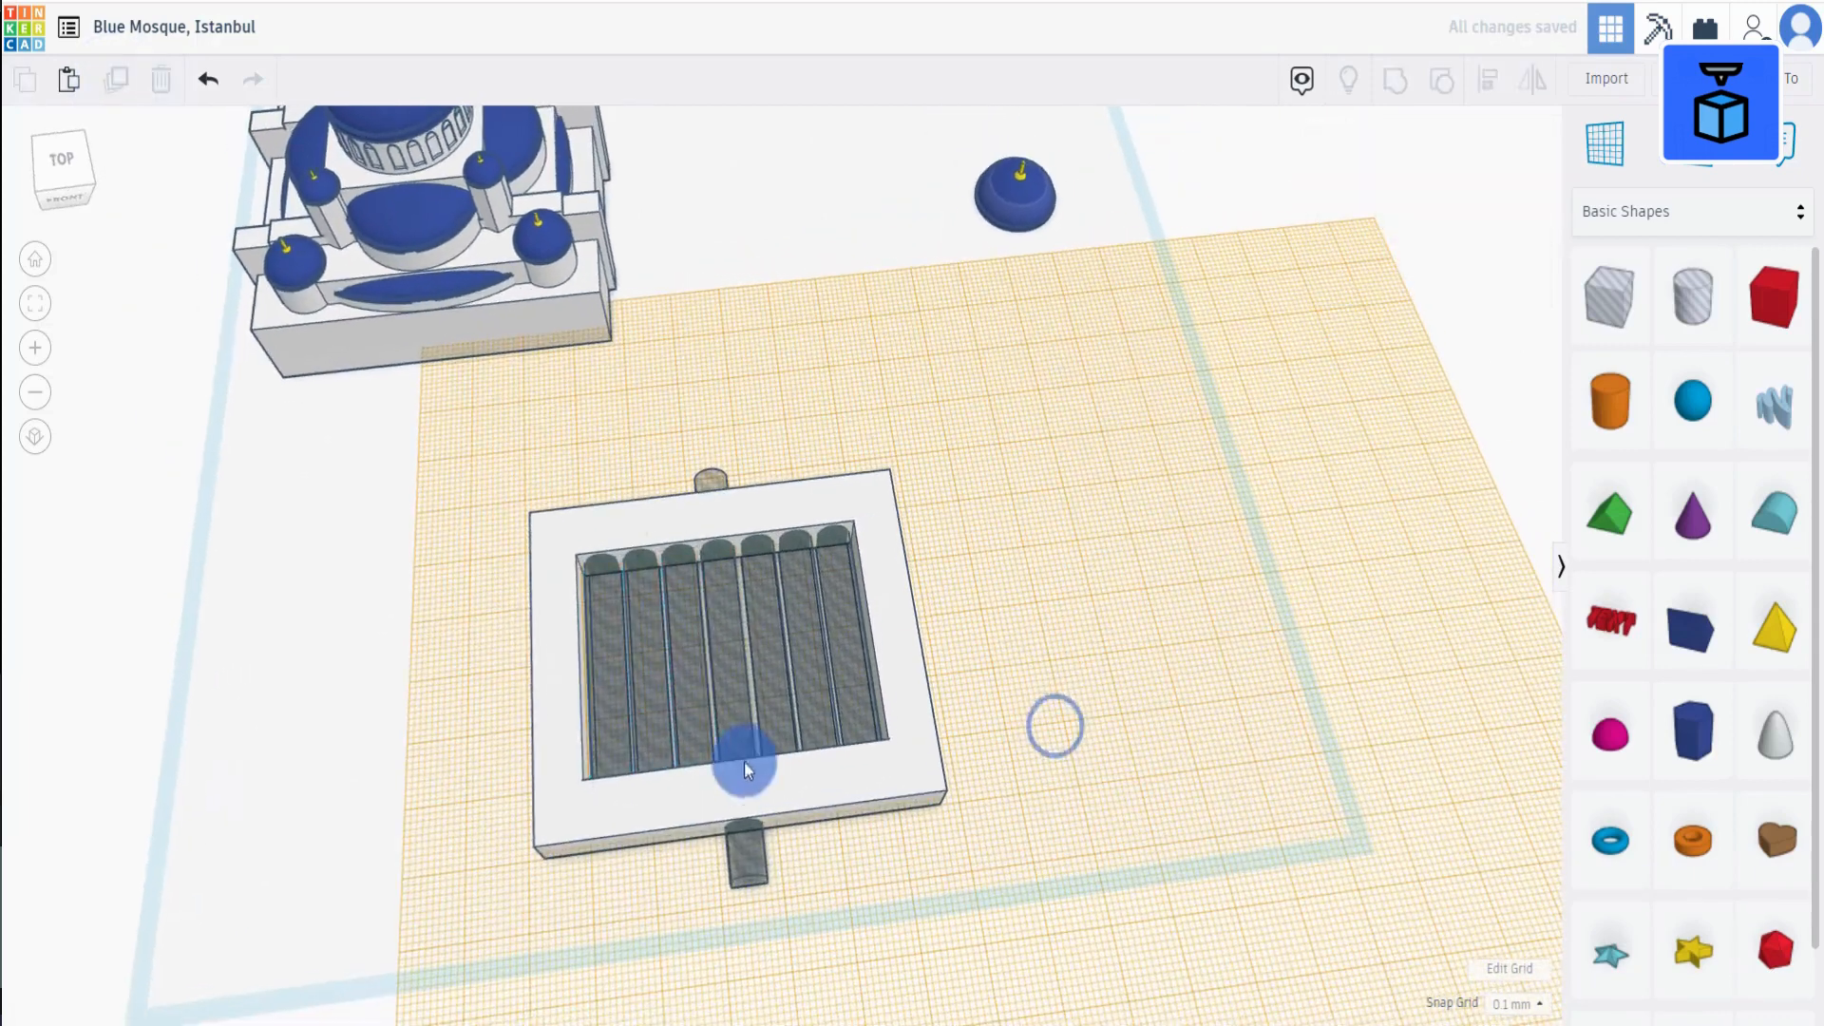
# Duplicate the long central arch hole, rotate the copy 90° to run crosswise and shorten it to about 54.30 mm.
pyautogui.click(754, 859)
pyautogui.click(117, 80)
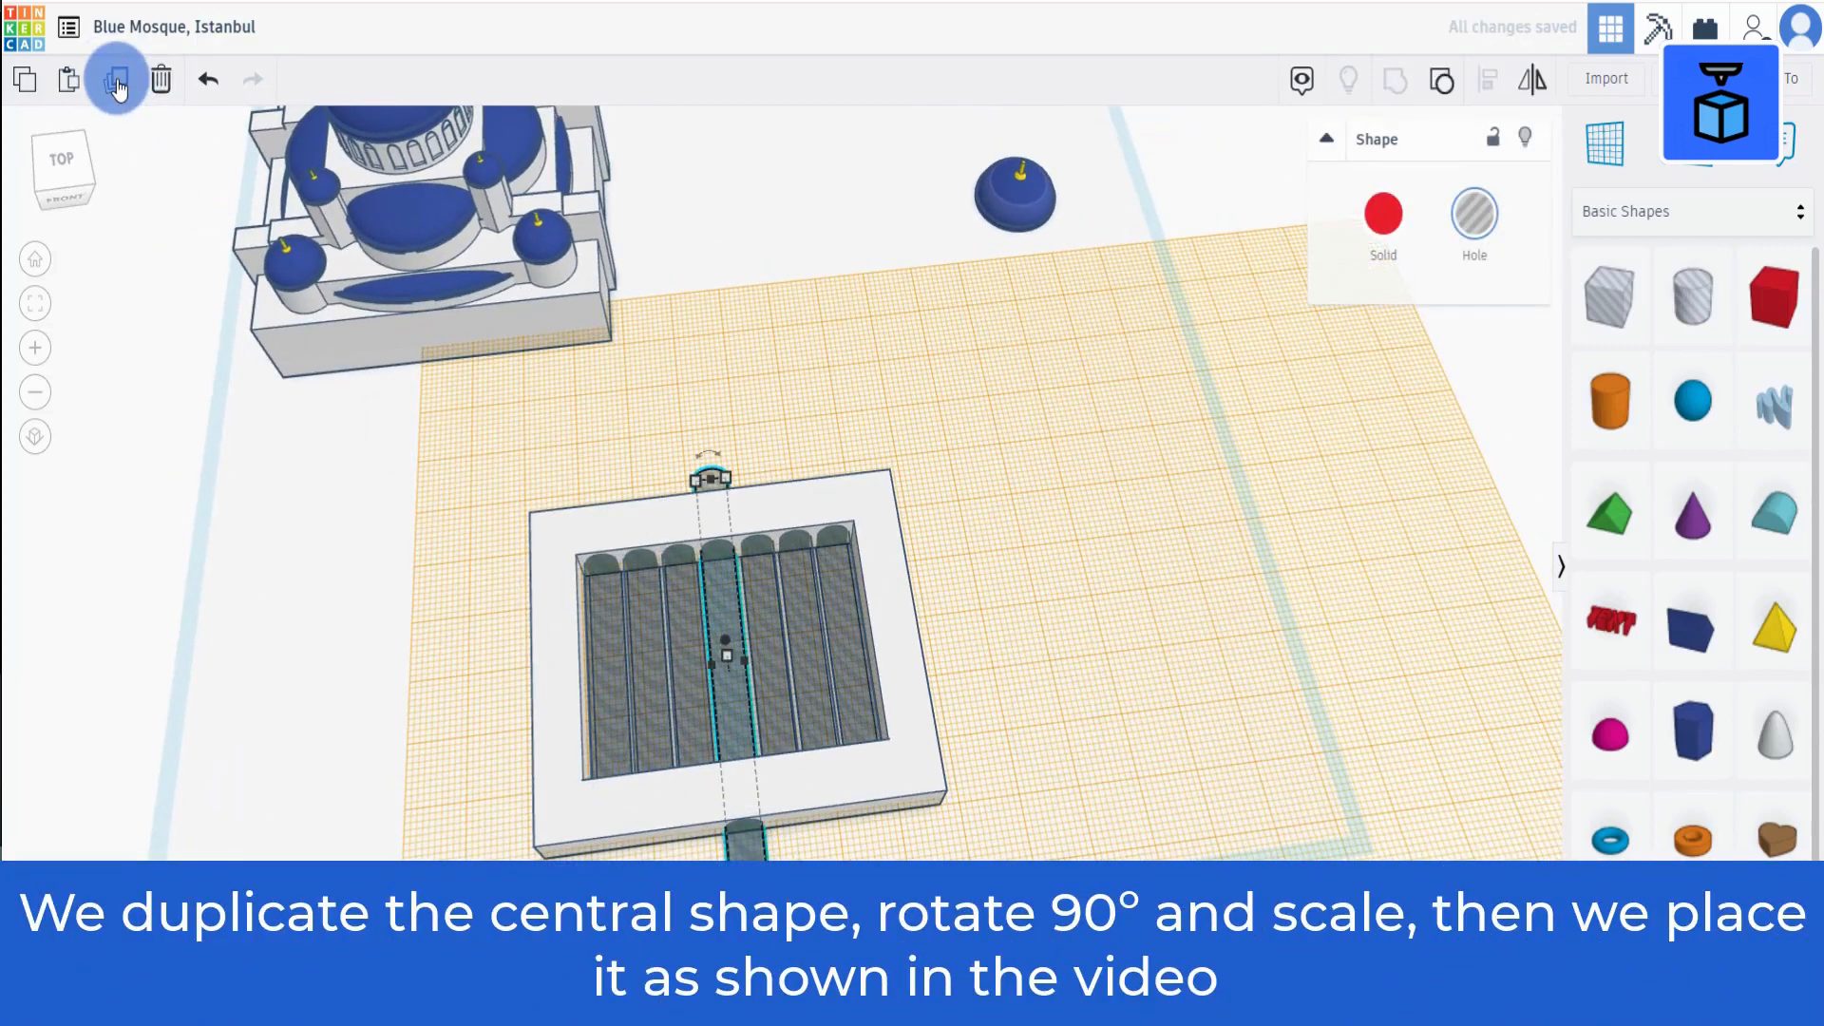
pyautogui.click(115, 80)
pyautogui.keyDown('shift'); pyautogui.moveTo(749, 921); pyautogui.dragTo(993, 608); pyautogui.keyUp('shift')
pyautogui.moveTo(589, 670)
pyautogui.mouseDown()
pyautogui.moveTo(536, 687)
pyautogui.moveTo(572, 685)
pyautogui.mouseUp()
# Move the crosswise arch hole back to the rear edge of the courtyard's inner opening.
pyautogui.moveTo(940, 817); pyautogui.dragTo(965, 893, button='right')
pyautogui.press('Up')
pyautogui.press('Up')
pyautogui.press('Up')
pyautogui.press('Up')
pyautogui.press('Up')
pyautogui.press('Up')
pyautogui.press('Up')
pyautogui.press('Up')
pyautogui.press('Up')
pyautogui.press('Up')
pyautogui.press('Up')
pyautogui.press('Up')
pyautogui.press('Up')
pyautogui.press('Up')
pyautogui.press('Up')
pyautogui.press('Up')
pyautogui.press('Up')
pyautogui.press('Up')
pyautogui.press('Up')
pyautogui.press('Up')
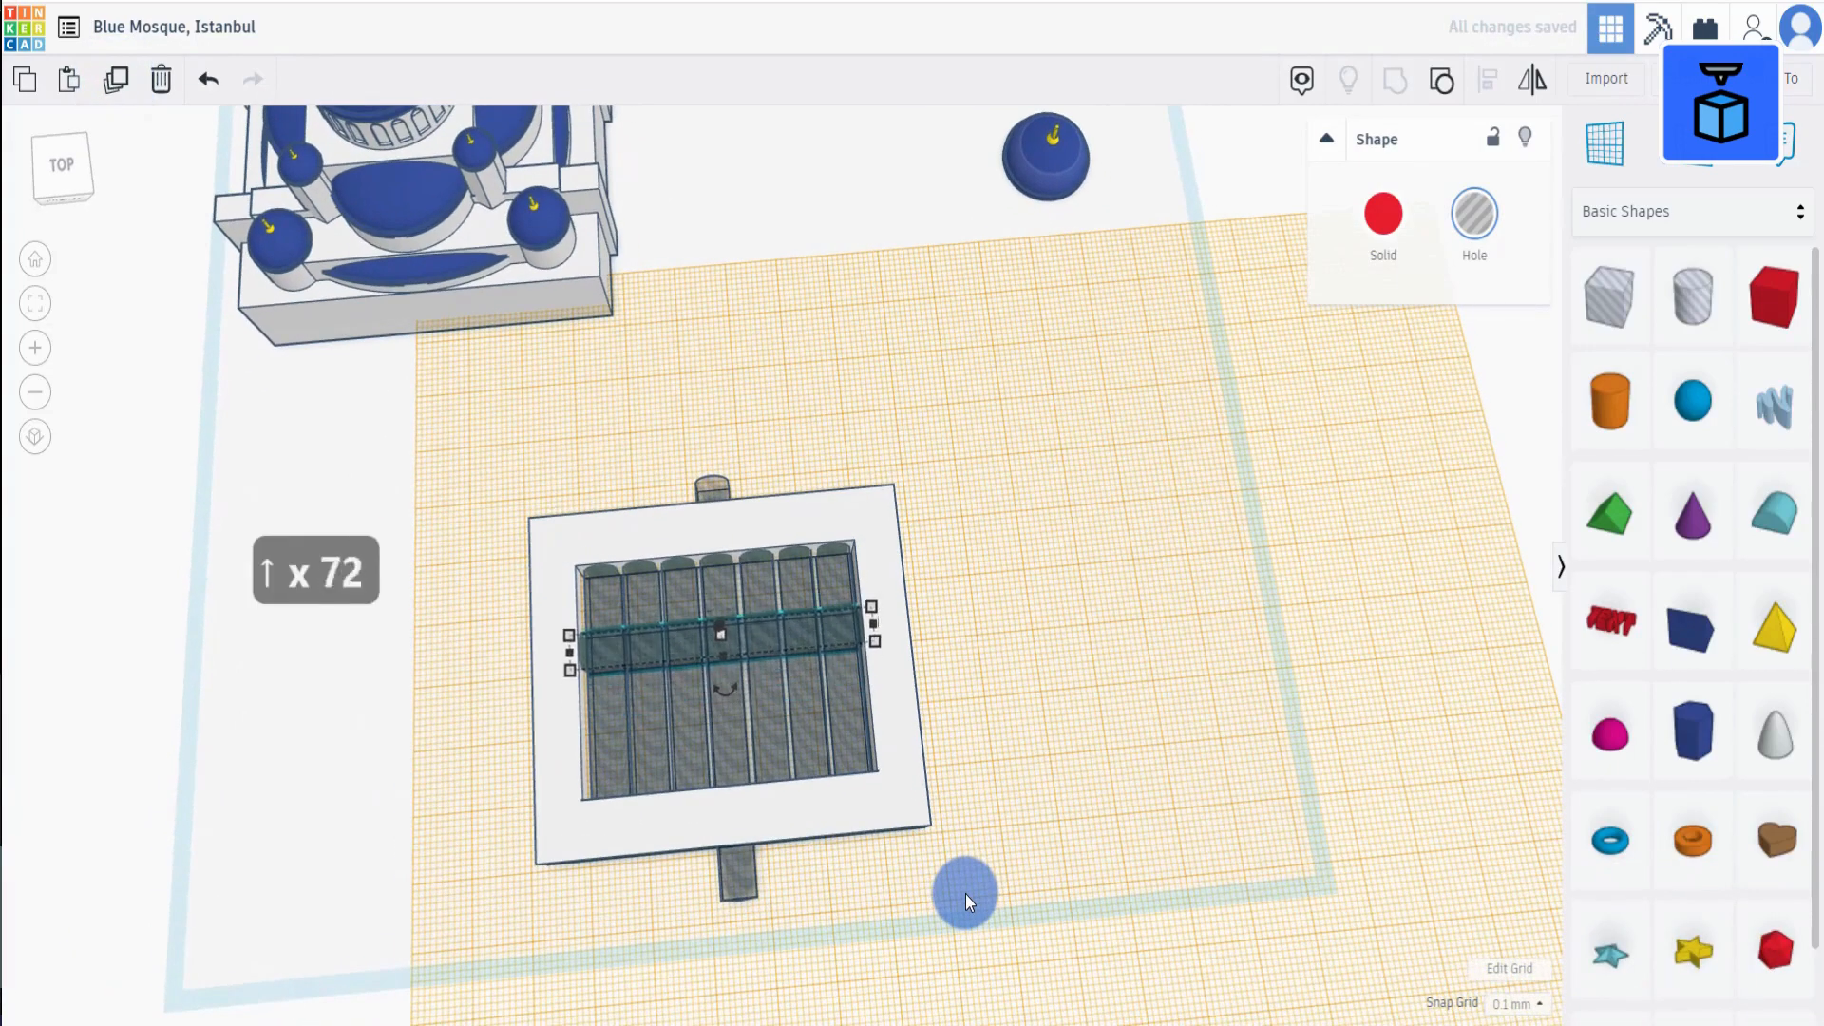
pyautogui.press('Up')
pyautogui.press('Up')
pyautogui.press('Up')
pyautogui.press('Up')
pyautogui.press('Up')
pyautogui.press('Up')
pyautogui.press('Up')
pyautogui.press('Up')
pyautogui.press('Up')
pyautogui.press('Up')
pyautogui.press('Up')
pyautogui.press('Up')
pyautogui.press('Up')
pyautogui.press('Up')
pyautogui.press('Up')
pyautogui.press('Up')
pyautogui.press('Up')
pyautogui.press('Up')
pyautogui.press('Up')
pyautogui.press('Up')
# Duplicate the crosswise arch hole repeatedly towards the front until five evenly spaced rows fill the courtyard's inner opening.
pyautogui.click(117, 80)
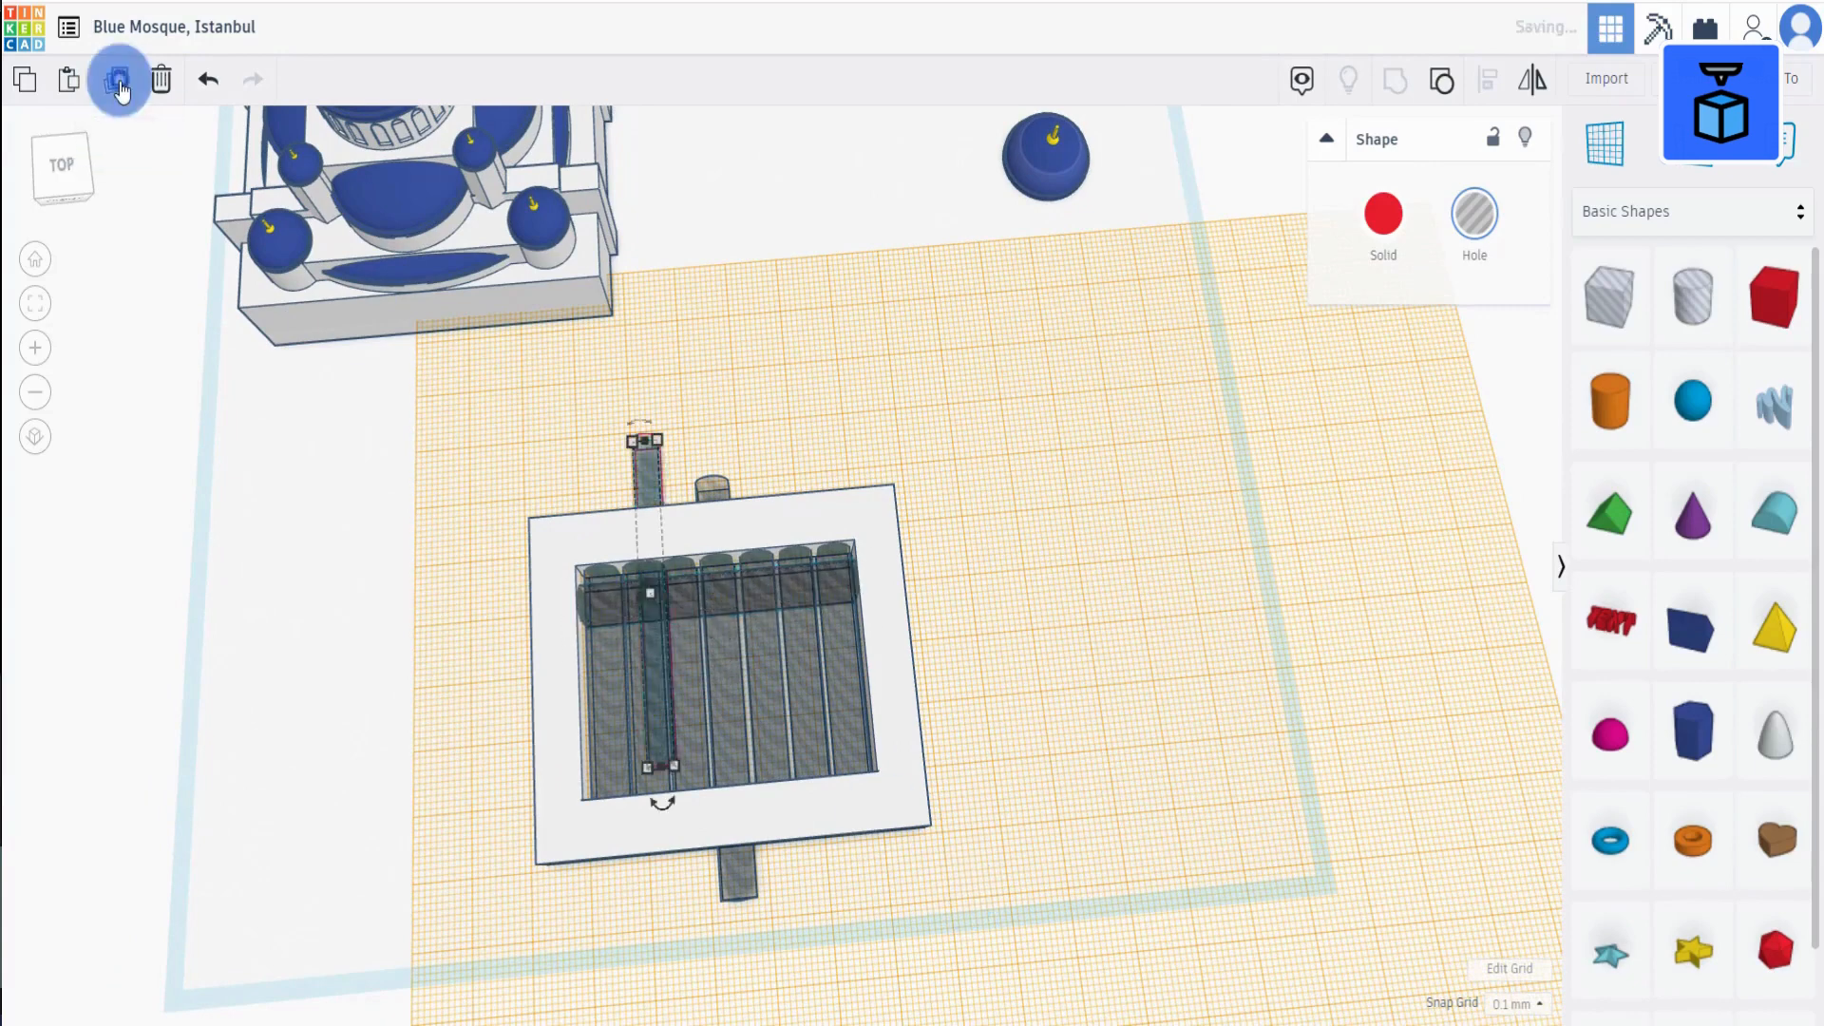
pyautogui.click(579, 606)
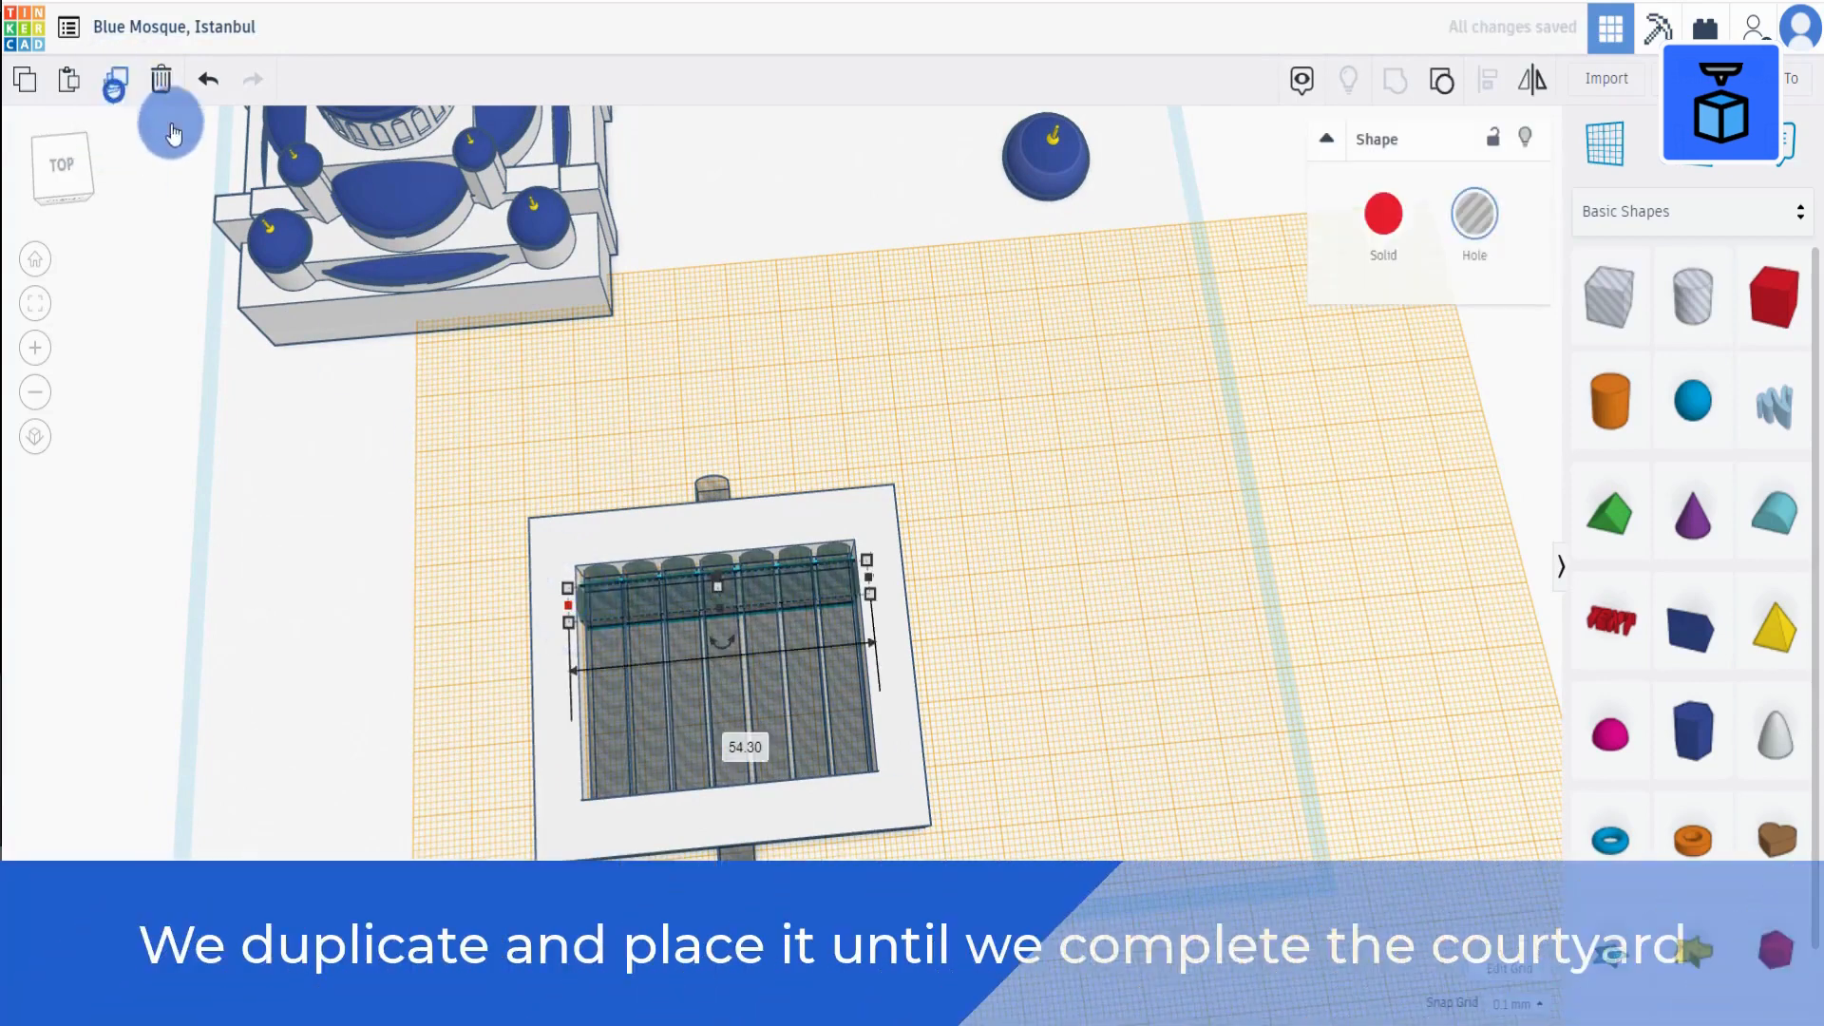
pyautogui.hotkey('ctrl', 'd')
pyautogui.press('Down')
pyautogui.press('Down')
pyautogui.press('Down')
pyautogui.press('Down')
pyautogui.press('Down')
pyautogui.press('Down')
pyautogui.press('Down')
pyautogui.press('Down')
pyautogui.press('Down')
pyautogui.press('Down')
pyautogui.press('Down')
pyautogui.press('Down')
pyautogui.press('Down')
pyautogui.press('Down')
pyautogui.press('Down')
pyautogui.press('Down')
pyautogui.press('Down')
pyautogui.press('Down')
pyautogui.press('Down')
pyautogui.press('Down')
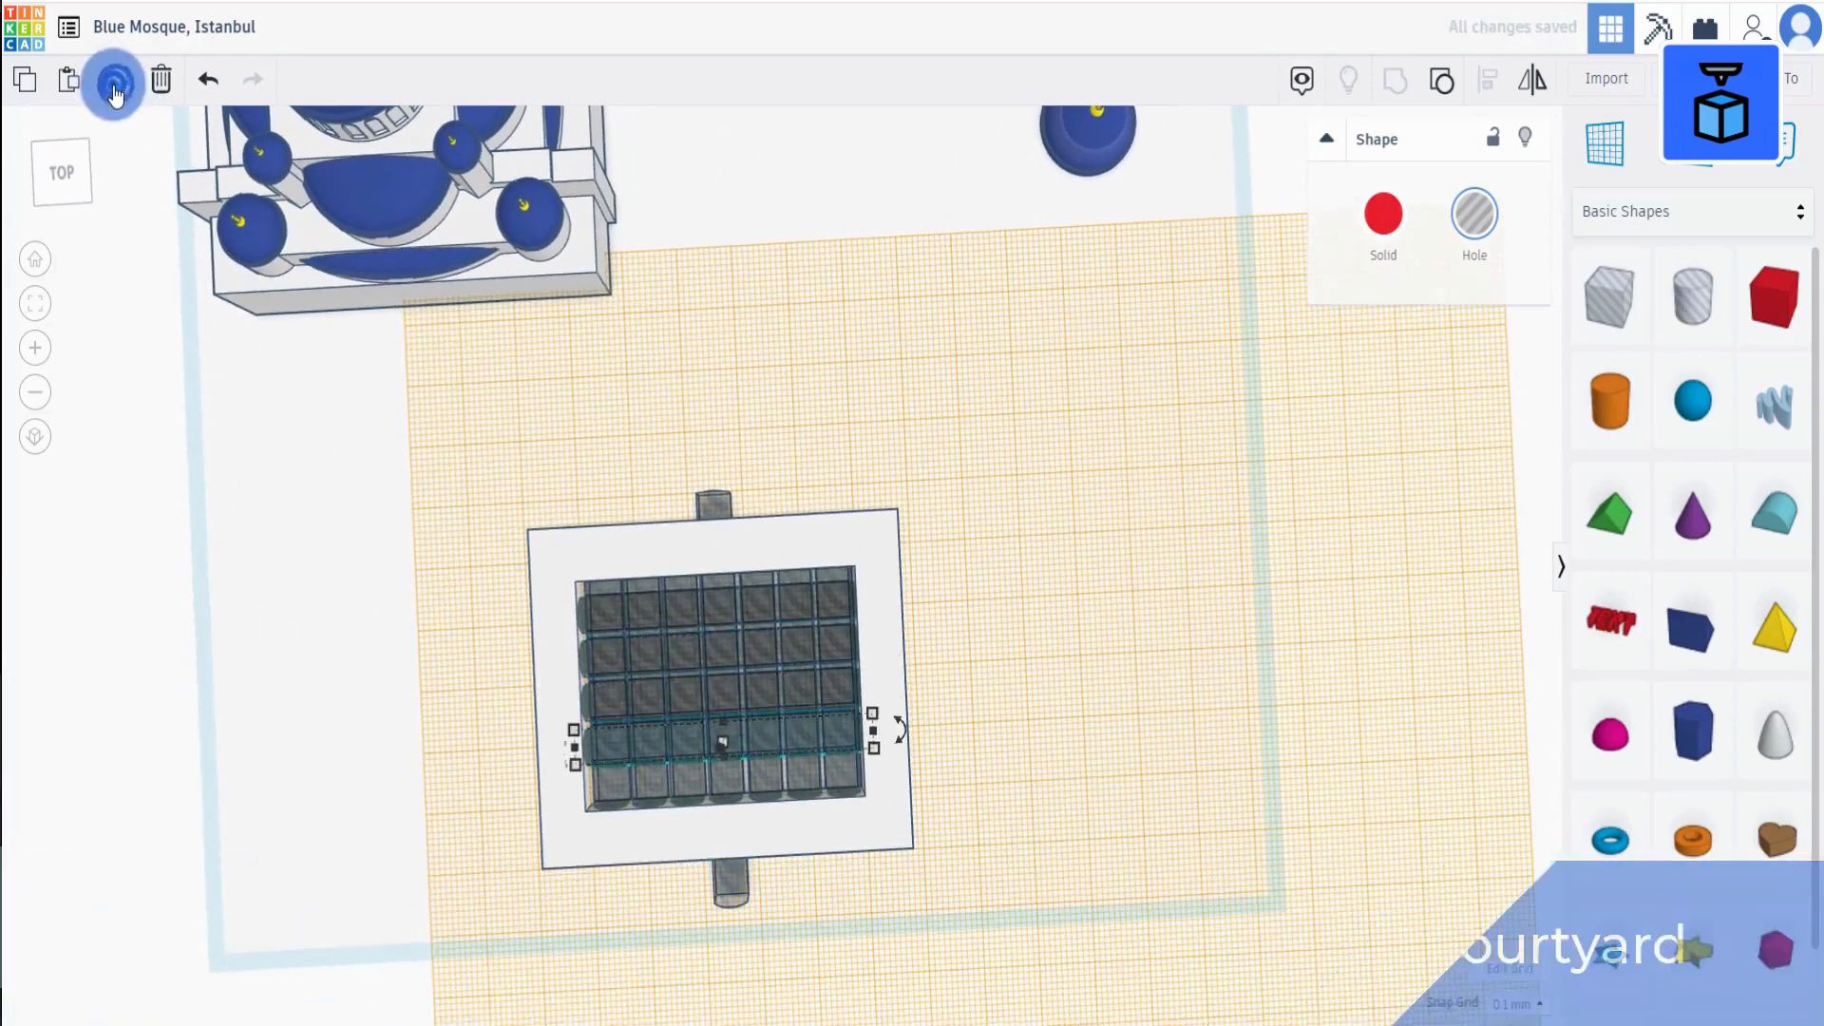
# Select all five crosswise arch holes and shift them slightly back inside the courtyard.
pyautogui.click(606, 612)
pyautogui.keyDown('shift'); pyautogui.click(584, 687); pyautogui.keyUp('shift')
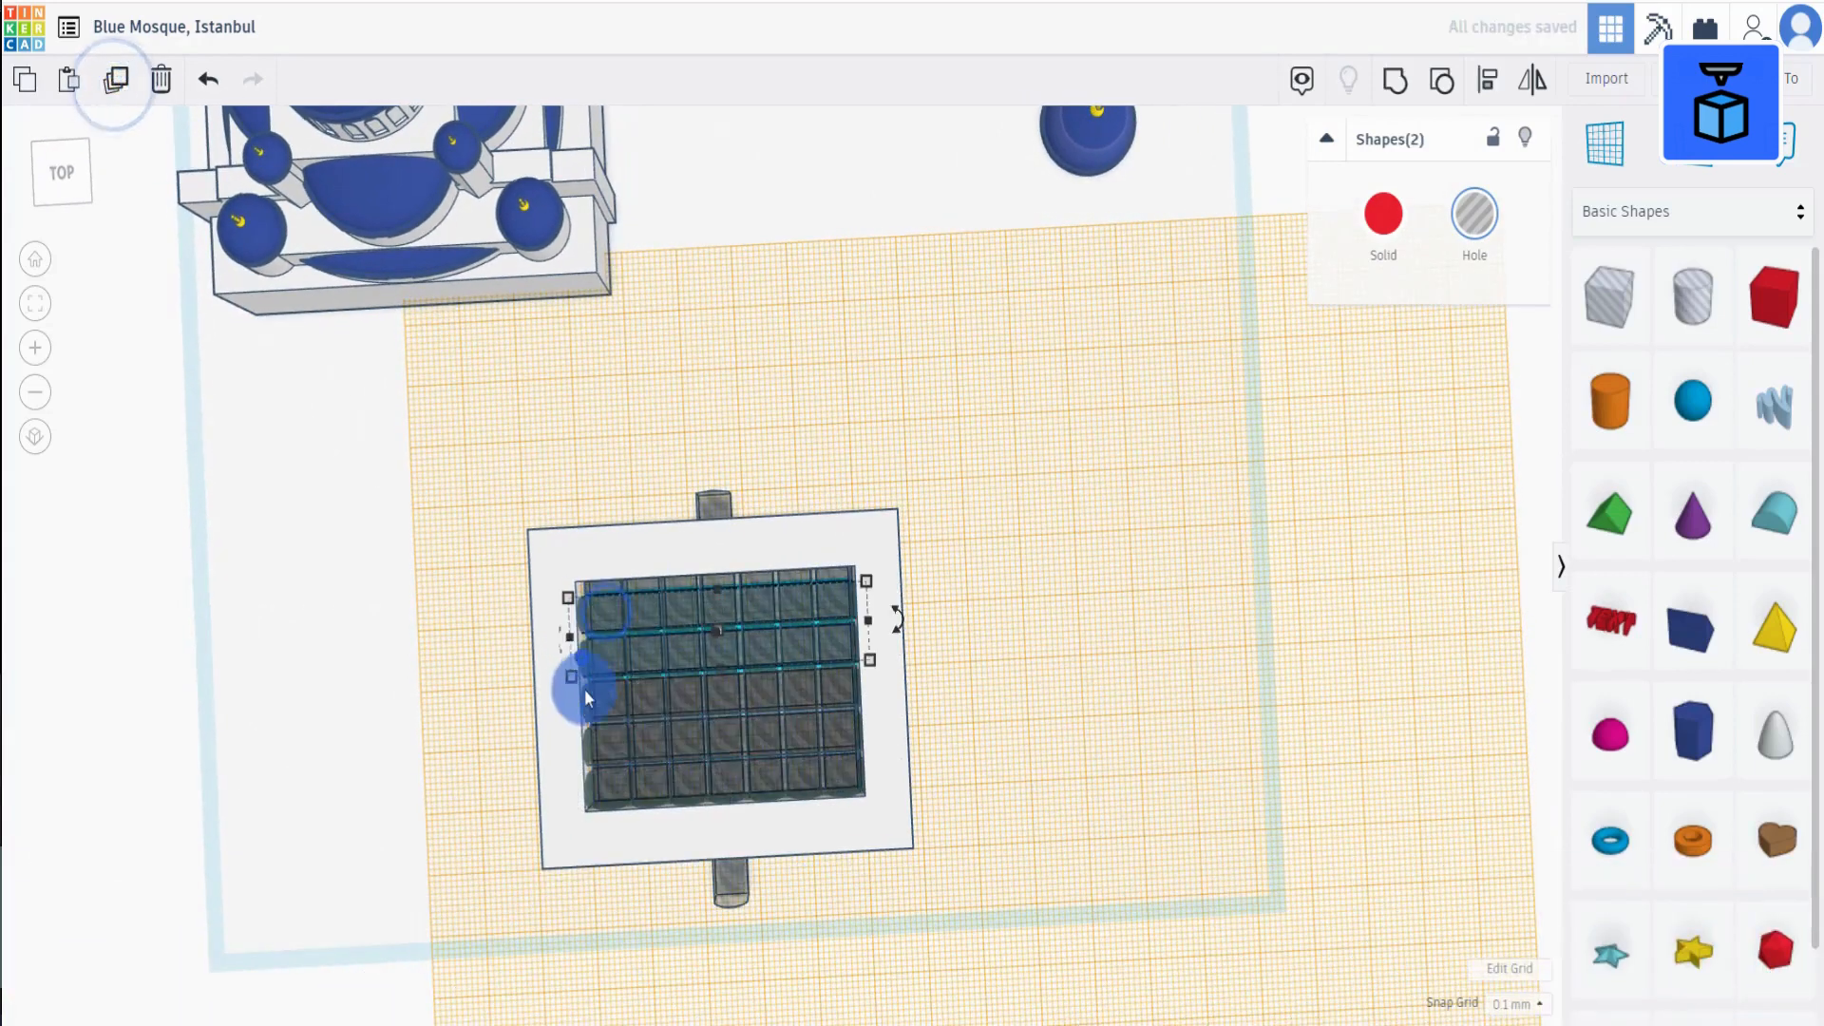
pyautogui.keyDown('shift'); pyautogui.click(582, 700); pyautogui.keyUp('shift')
pyautogui.keyDown('shift'); pyautogui.click(582, 745); pyautogui.keyUp('shift')
pyautogui.keyDown('shift'); pyautogui.click(587, 789); pyautogui.keyUp('shift')
pyautogui.press('Up')
pyautogui.press('Up')
pyautogui.press('Up')
pyautogui.press('Up')
pyautogui.press('Up')
pyautogui.press('Up')
pyautogui.press('Up')
pyautogui.press('Up')
pyautogui.press('Up')
pyautogui.press('Up')
# Group the courtyard with all of its arch holes to cut the arched openings.
pyautogui.click(1046, 690)
pyautogui.moveTo(379, 425); pyautogui.dragTo(1036, 931)
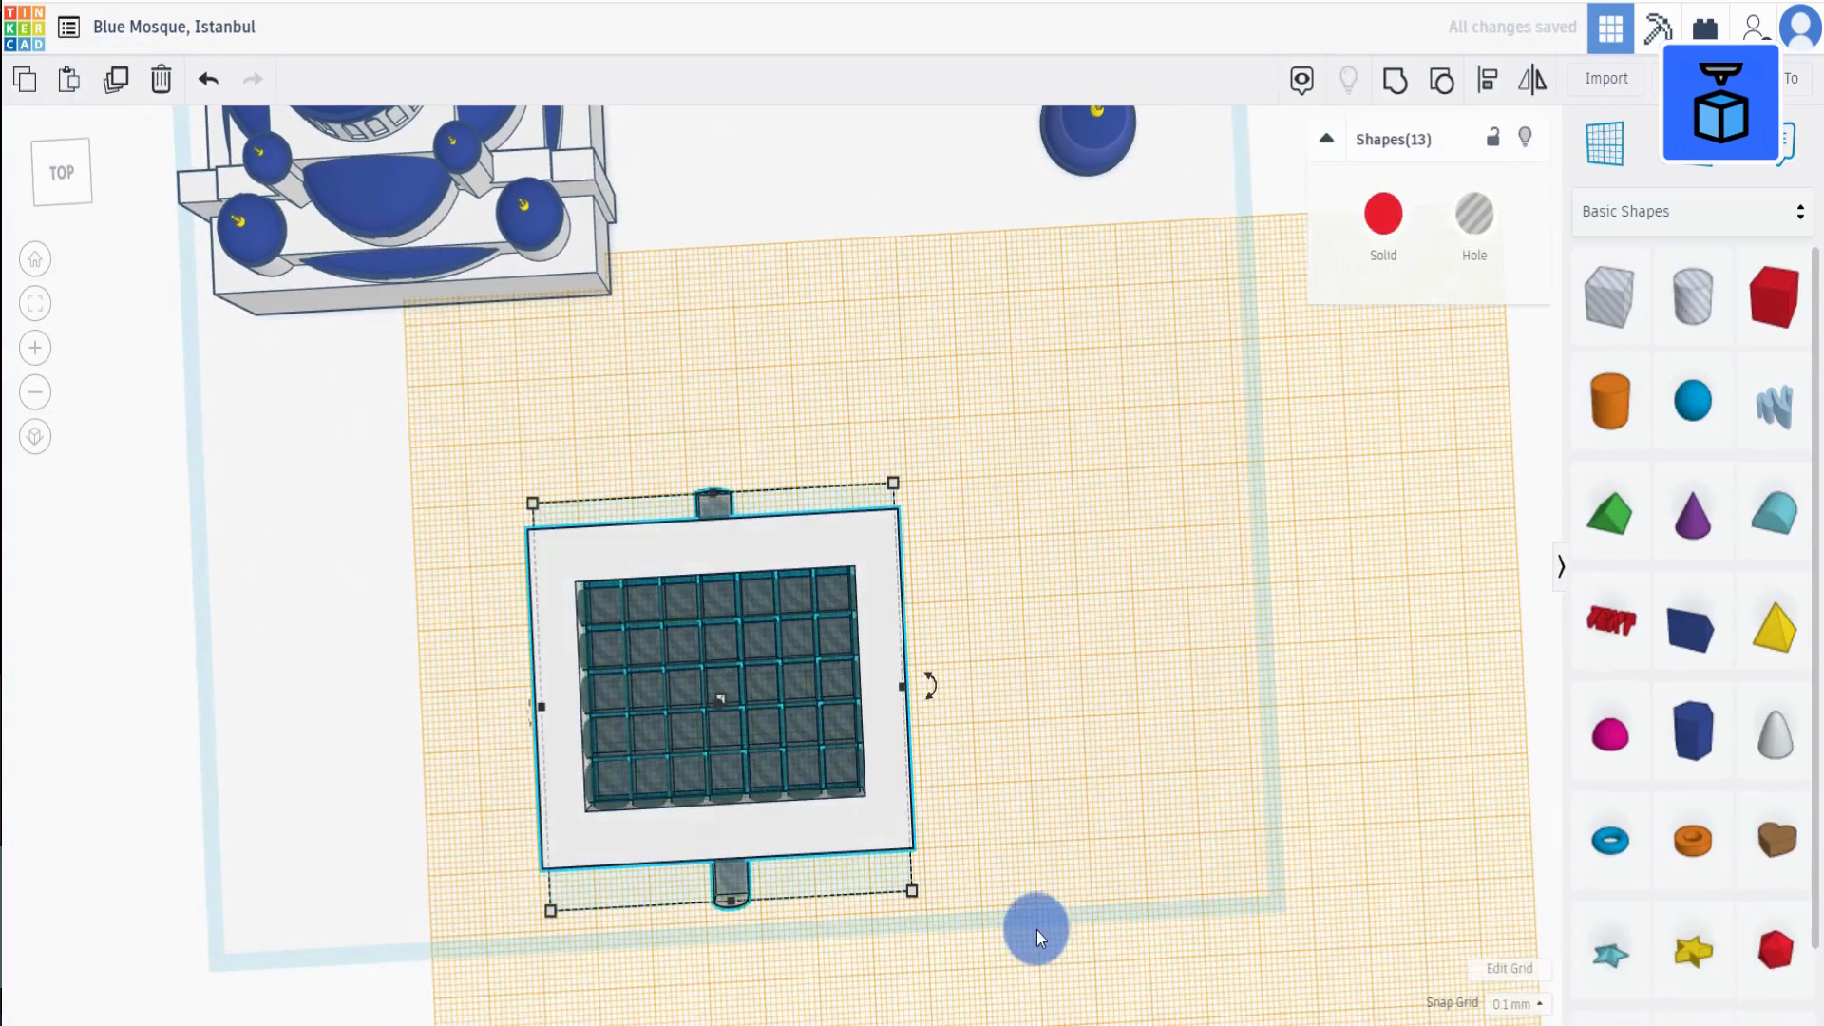
pyautogui.click(1392, 85)
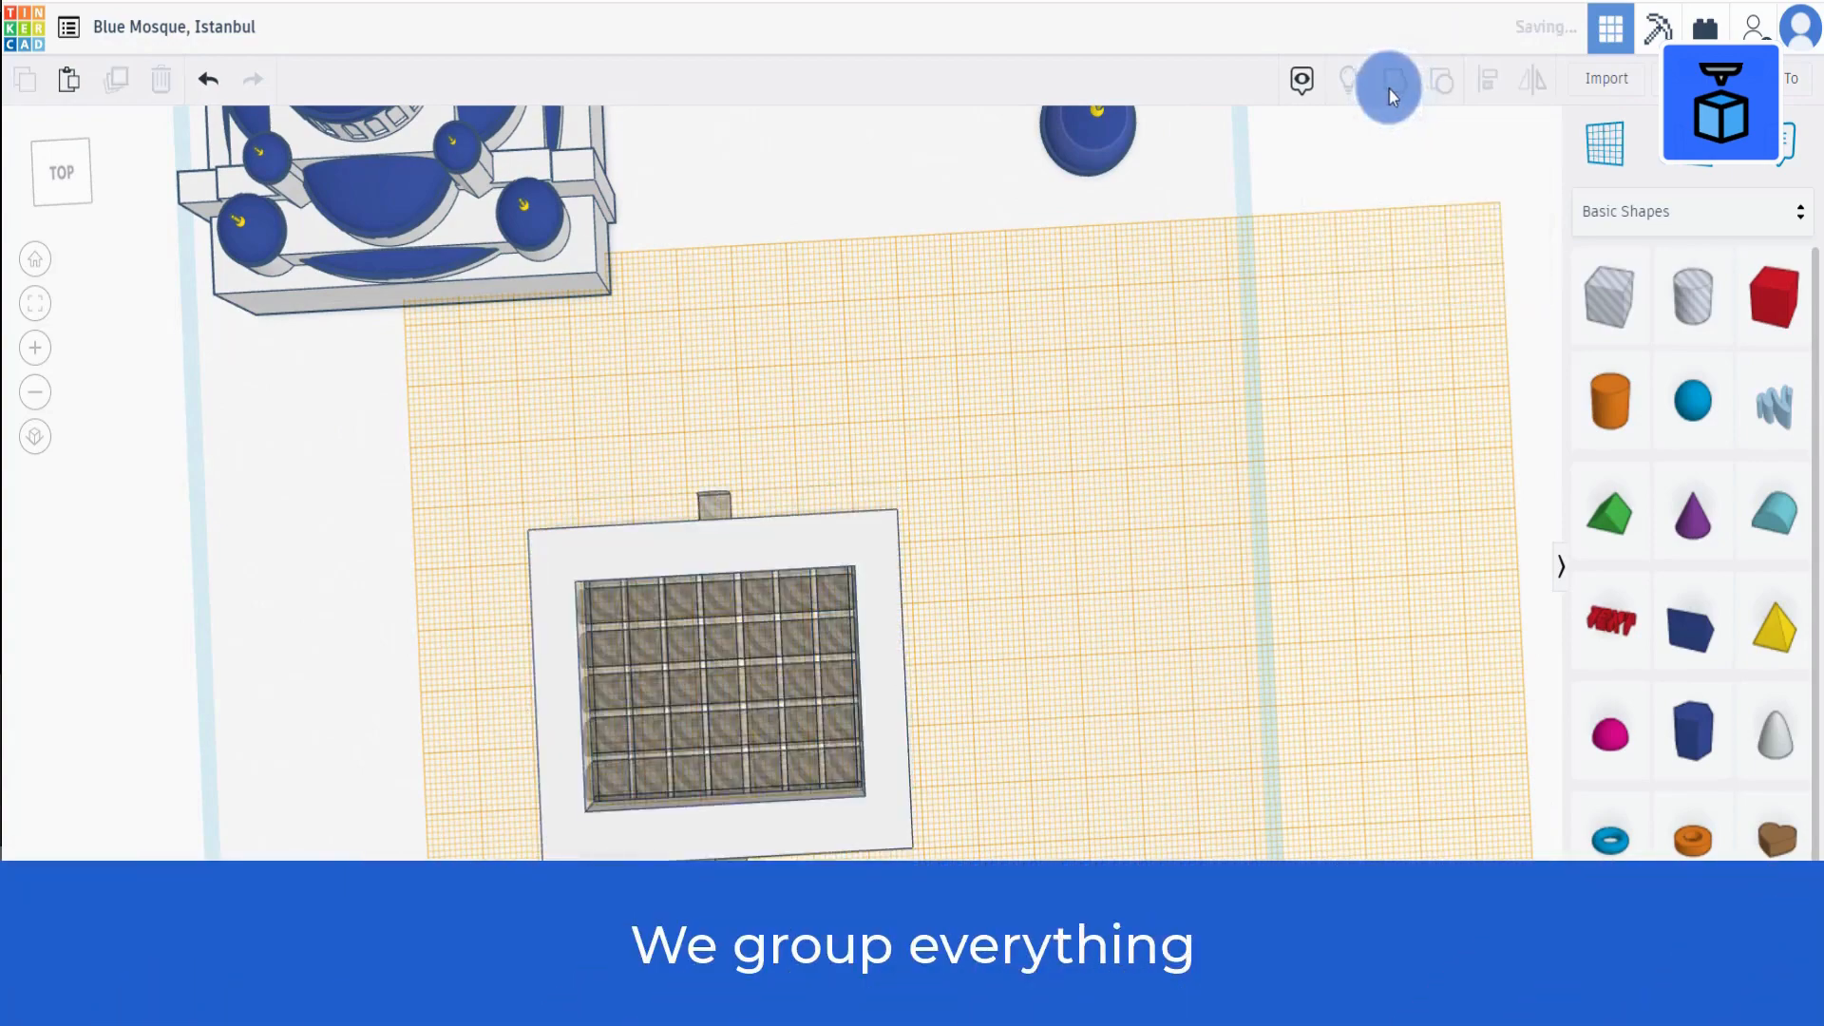
# Align the courtyard and the mosque body to a common centre across their width.
pyautogui.moveTo(998, 586); pyautogui.dragTo(978, 496, button='right')
pyautogui.moveTo(343, 825); pyautogui.dragTo(759, 276)
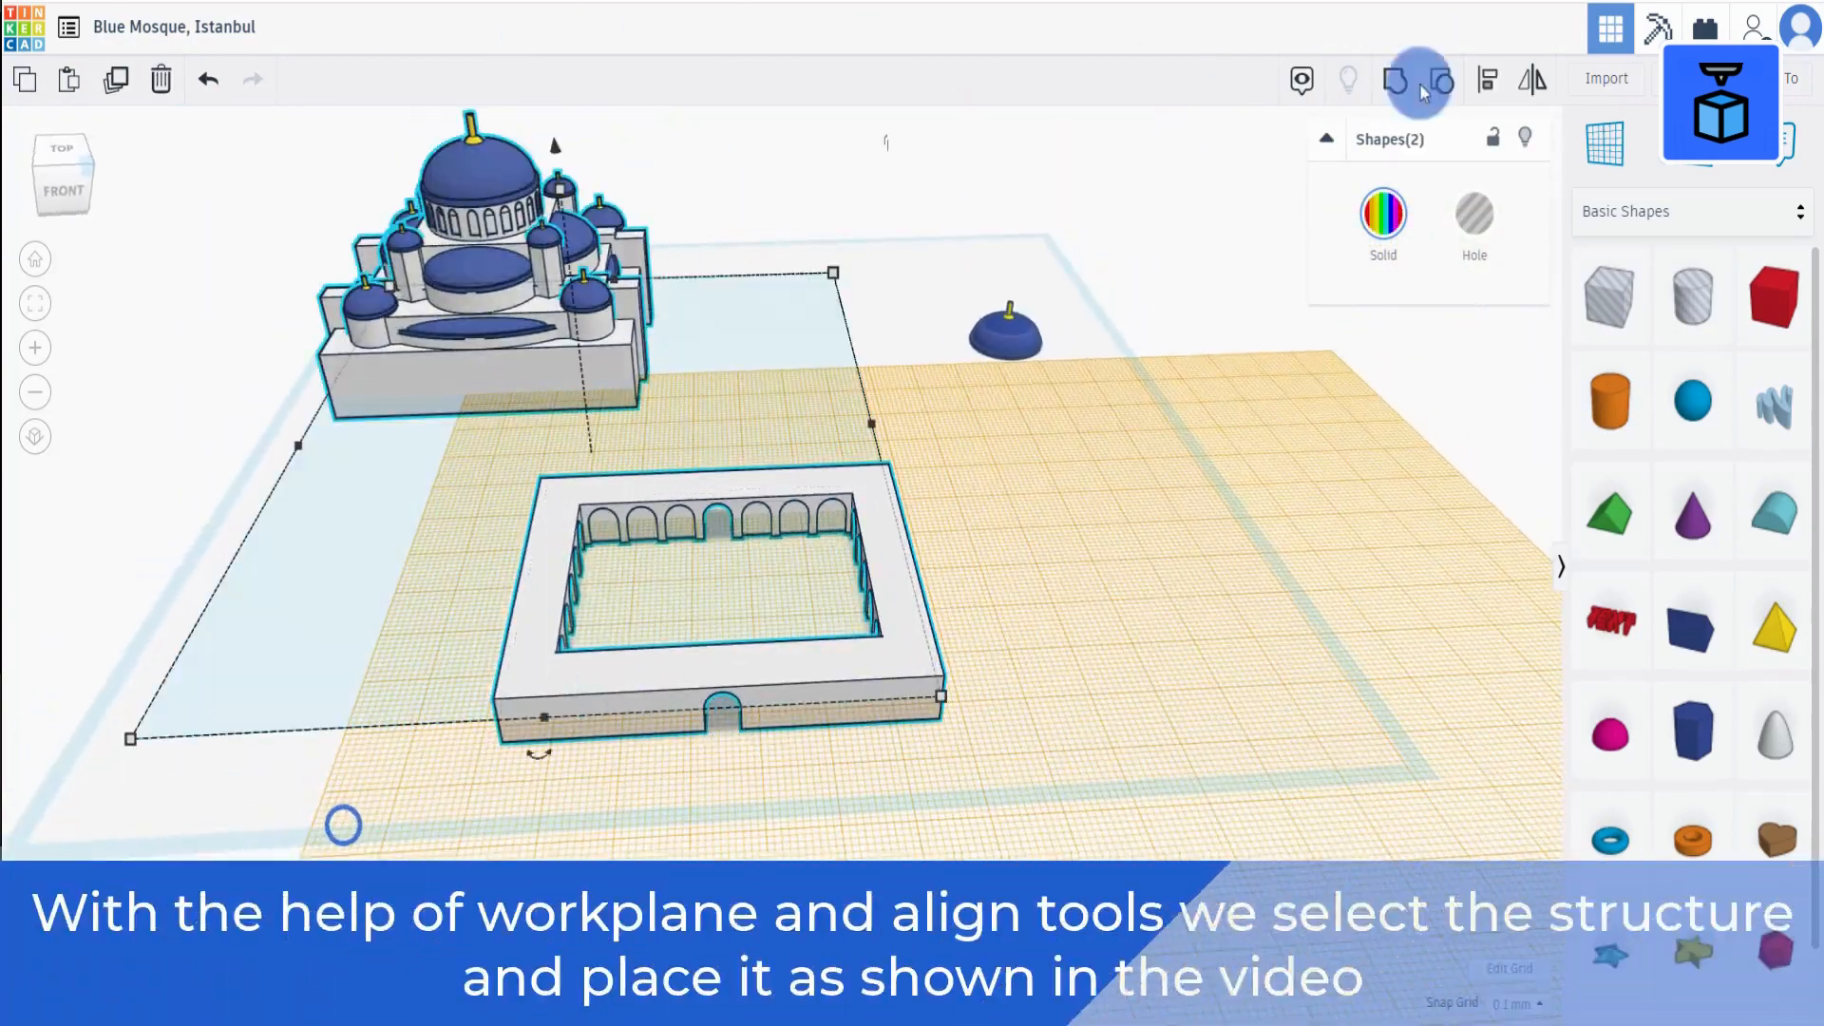
pyautogui.click(1488, 78)
pyautogui.click(537, 748)
pyautogui.click(1038, 652)
# Set the workplane on the mosque body's front face, drop the courtyard against it and restore the default workplane.
pyautogui.click(1612, 148)
pyautogui.click(613, 379)
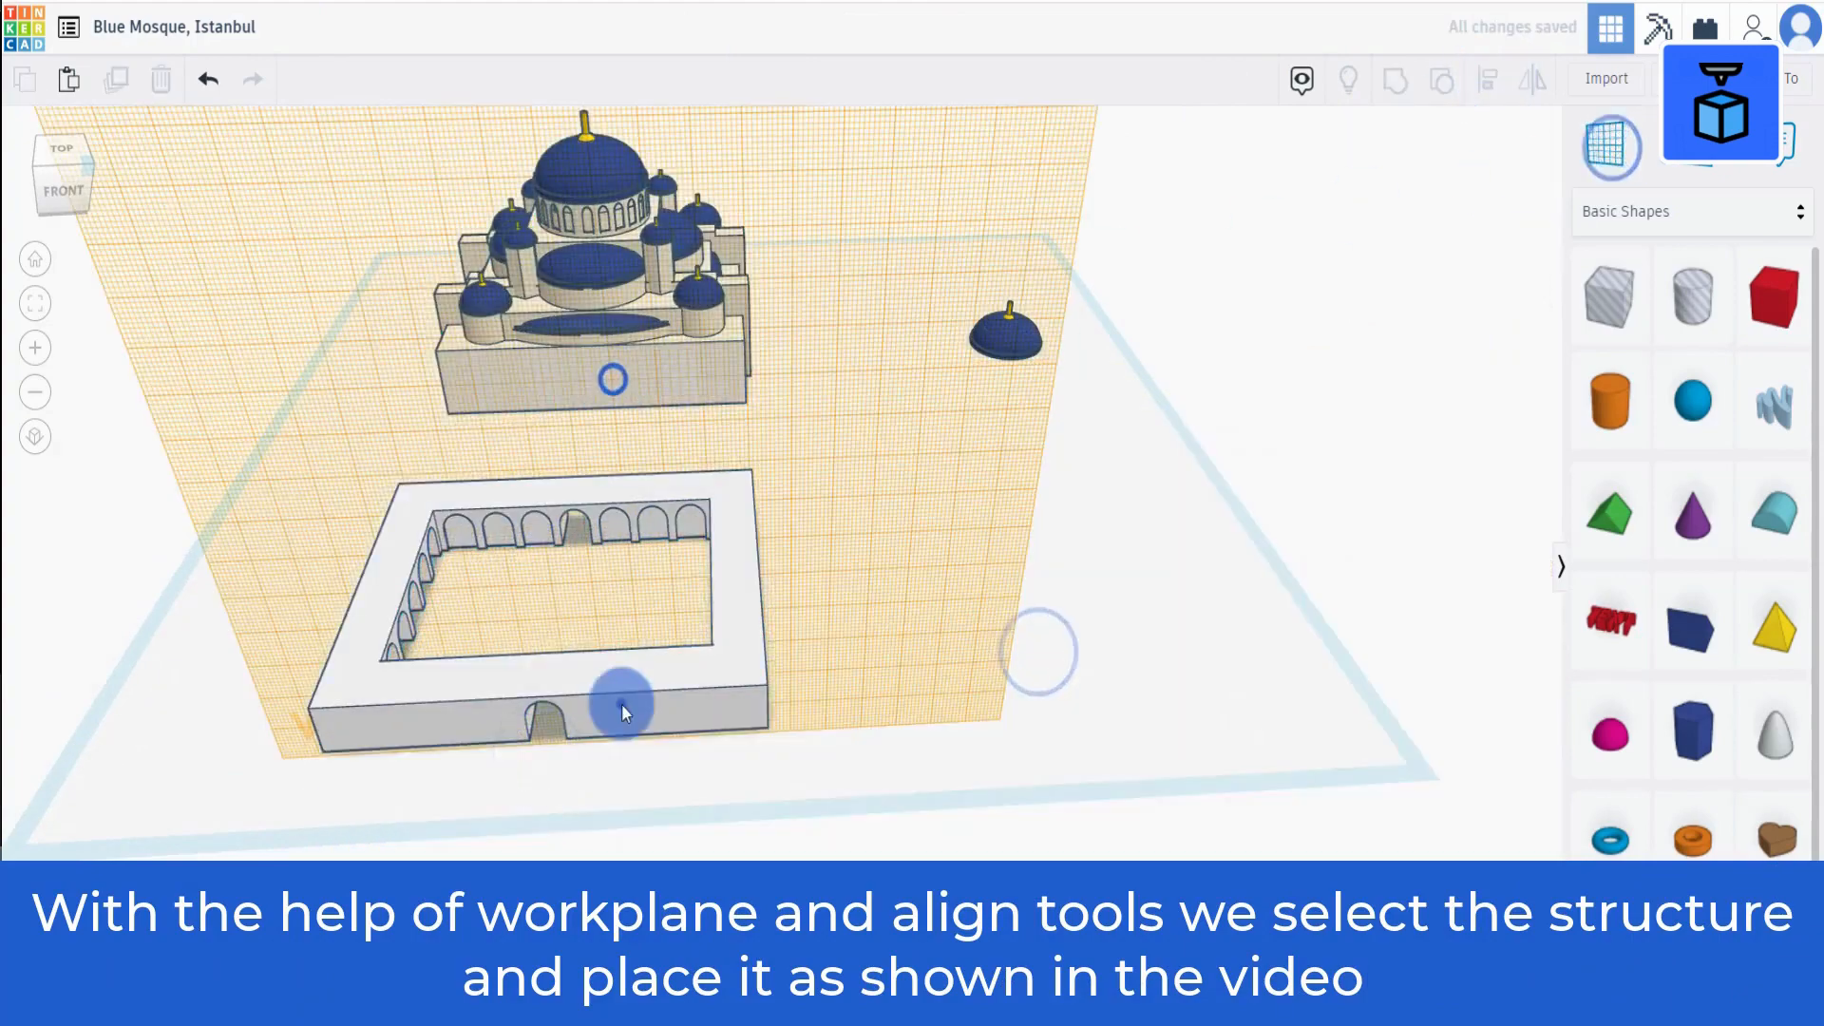
pyautogui.click(621, 704)
pyautogui.press('d')
pyautogui.click(812, 709)
pyautogui.click(1604, 143)
pyautogui.click(871, 659)
# Group the courtyard and the mosque body into one object.
pyautogui.moveTo(454, 651); pyautogui.dragTo(439, 698, button='right')
pyautogui.moveTo(361, 675); pyautogui.dragTo(813, 131)
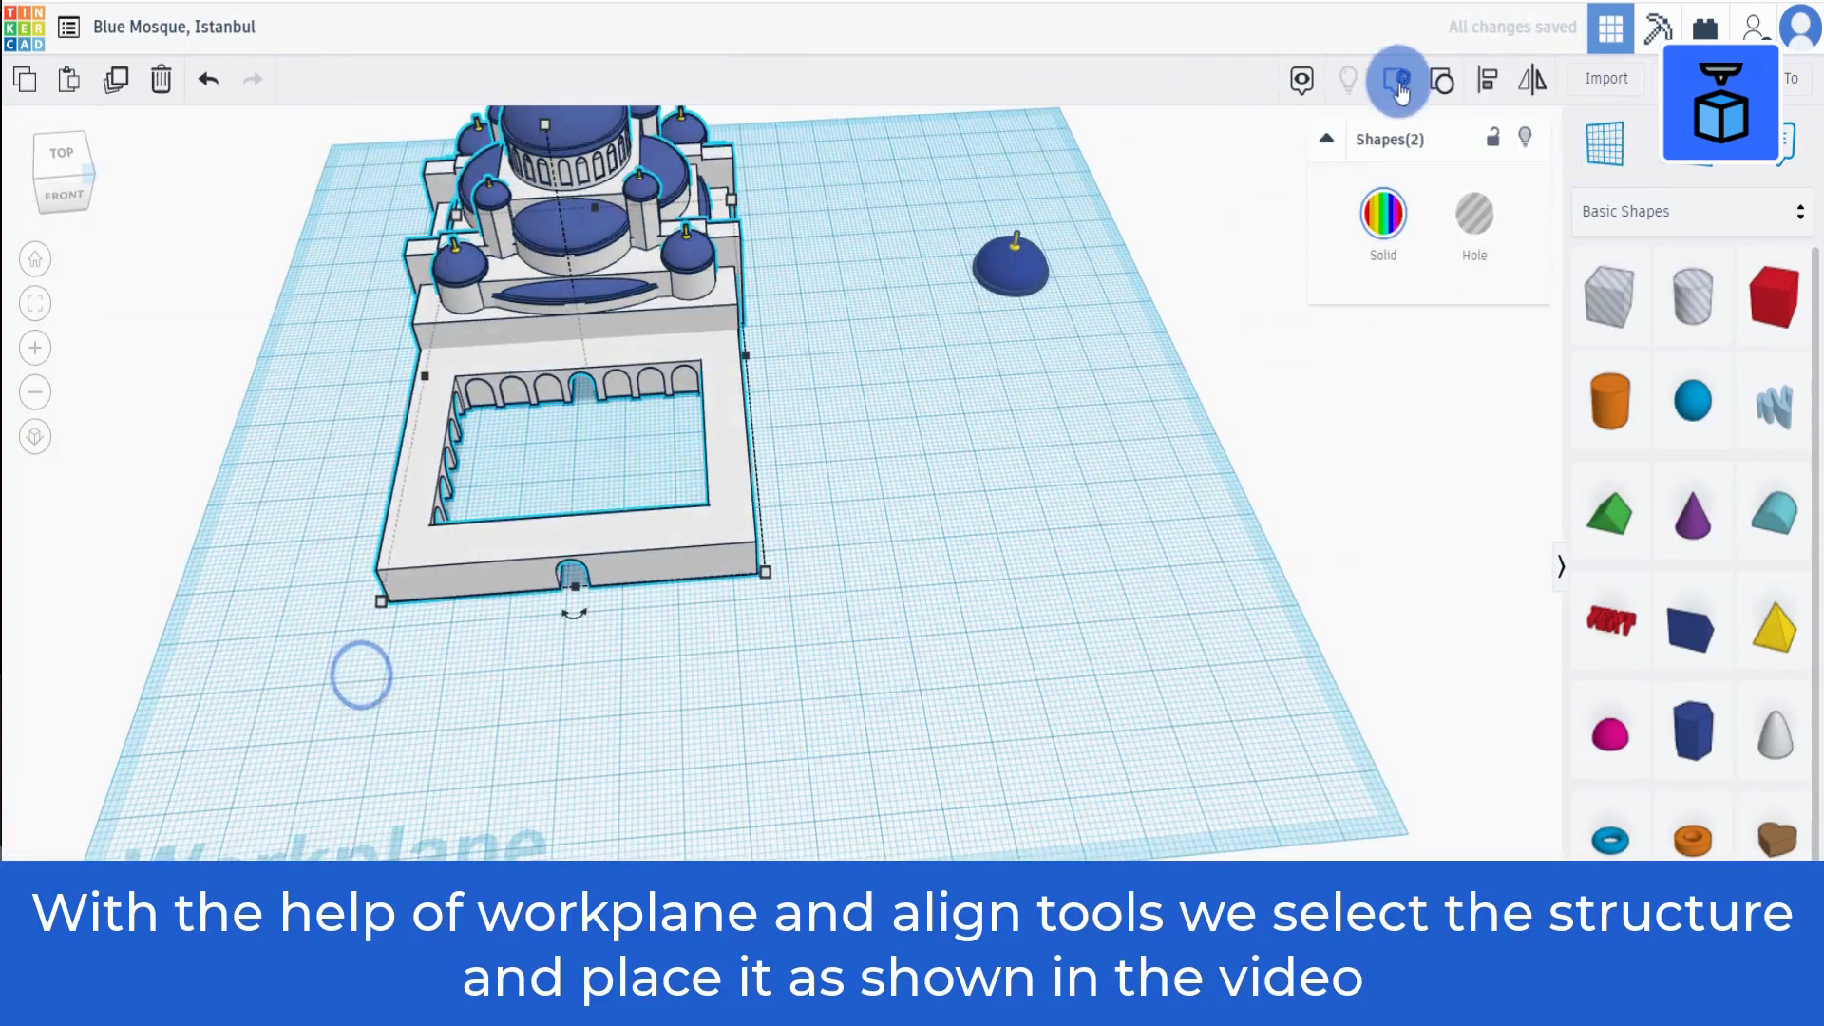
pyautogui.click(1401, 80)
# Move the spare dome beside the courtyard and scale it down proportionally to about 12.80 mm wide.
pyautogui.moveTo(888, 603); pyautogui.dragTo(882, 510, button='right')
pyautogui.click(45, 258)
pyautogui.moveTo(547, 669); pyautogui.dragTo(612, 665, button='right')
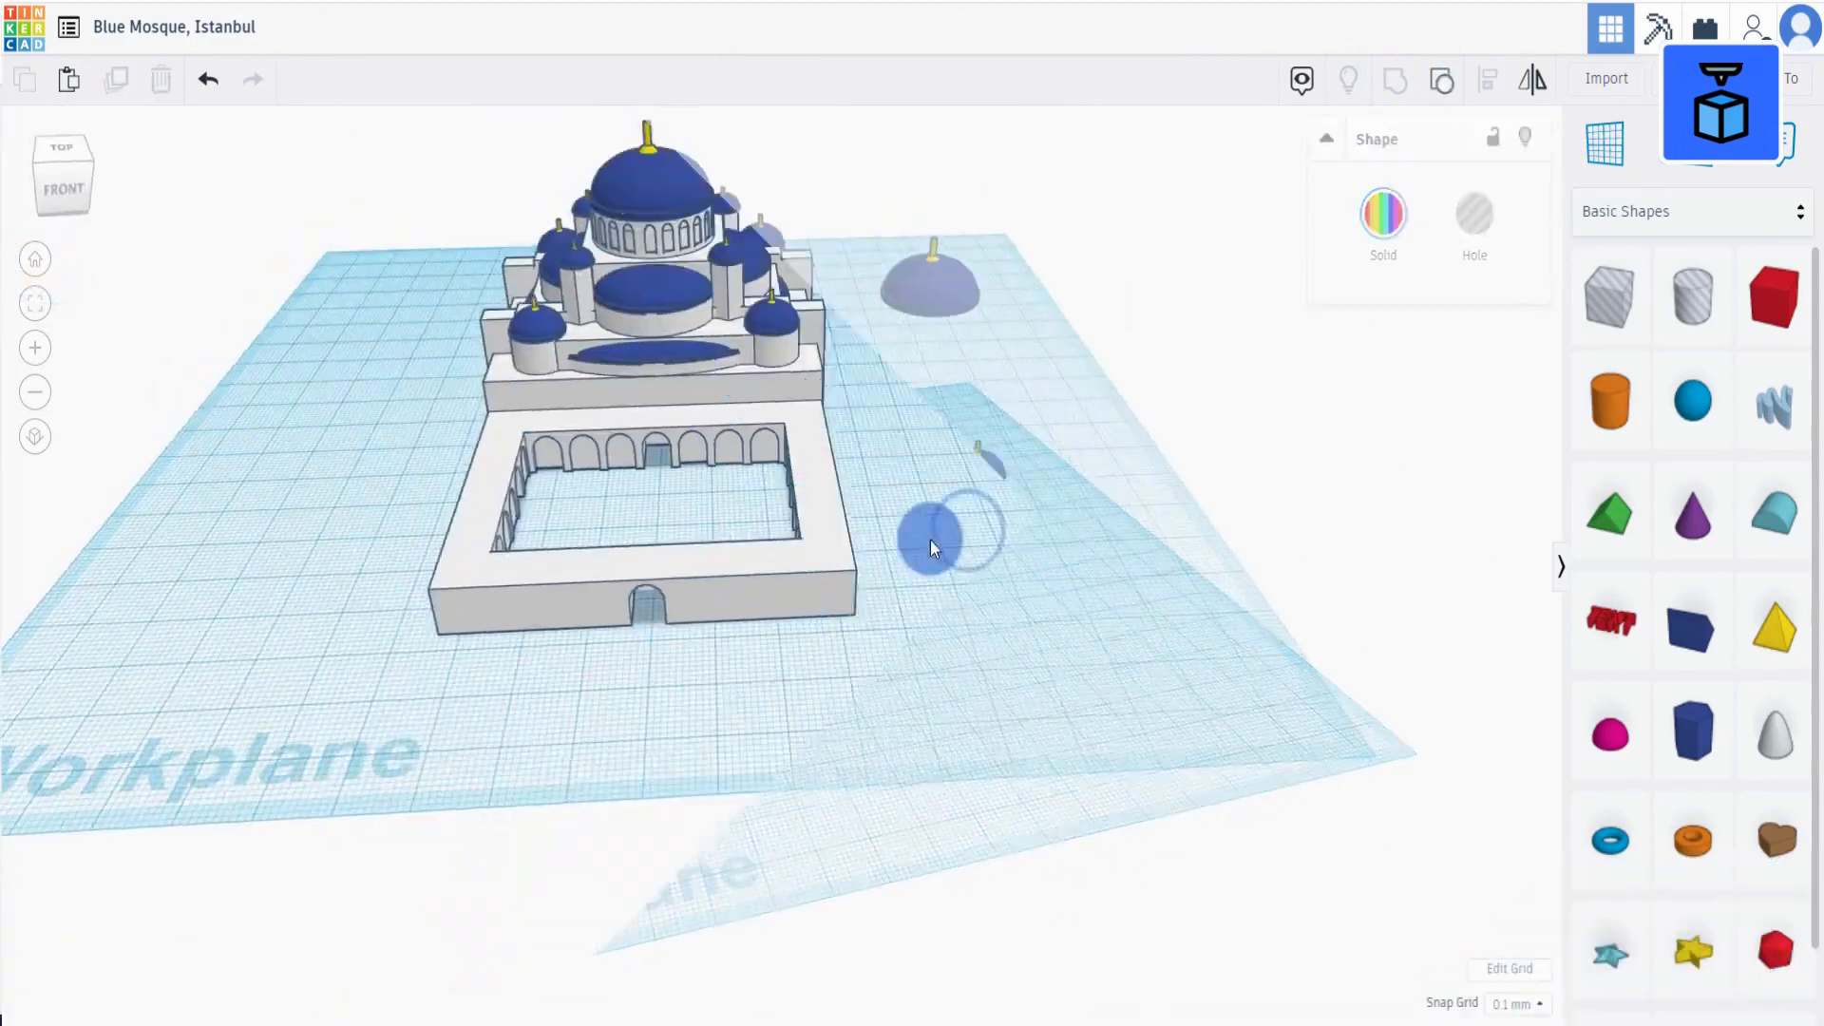
pyautogui.moveTo(931, 539); pyautogui.dragTo(938, 378, button='right')
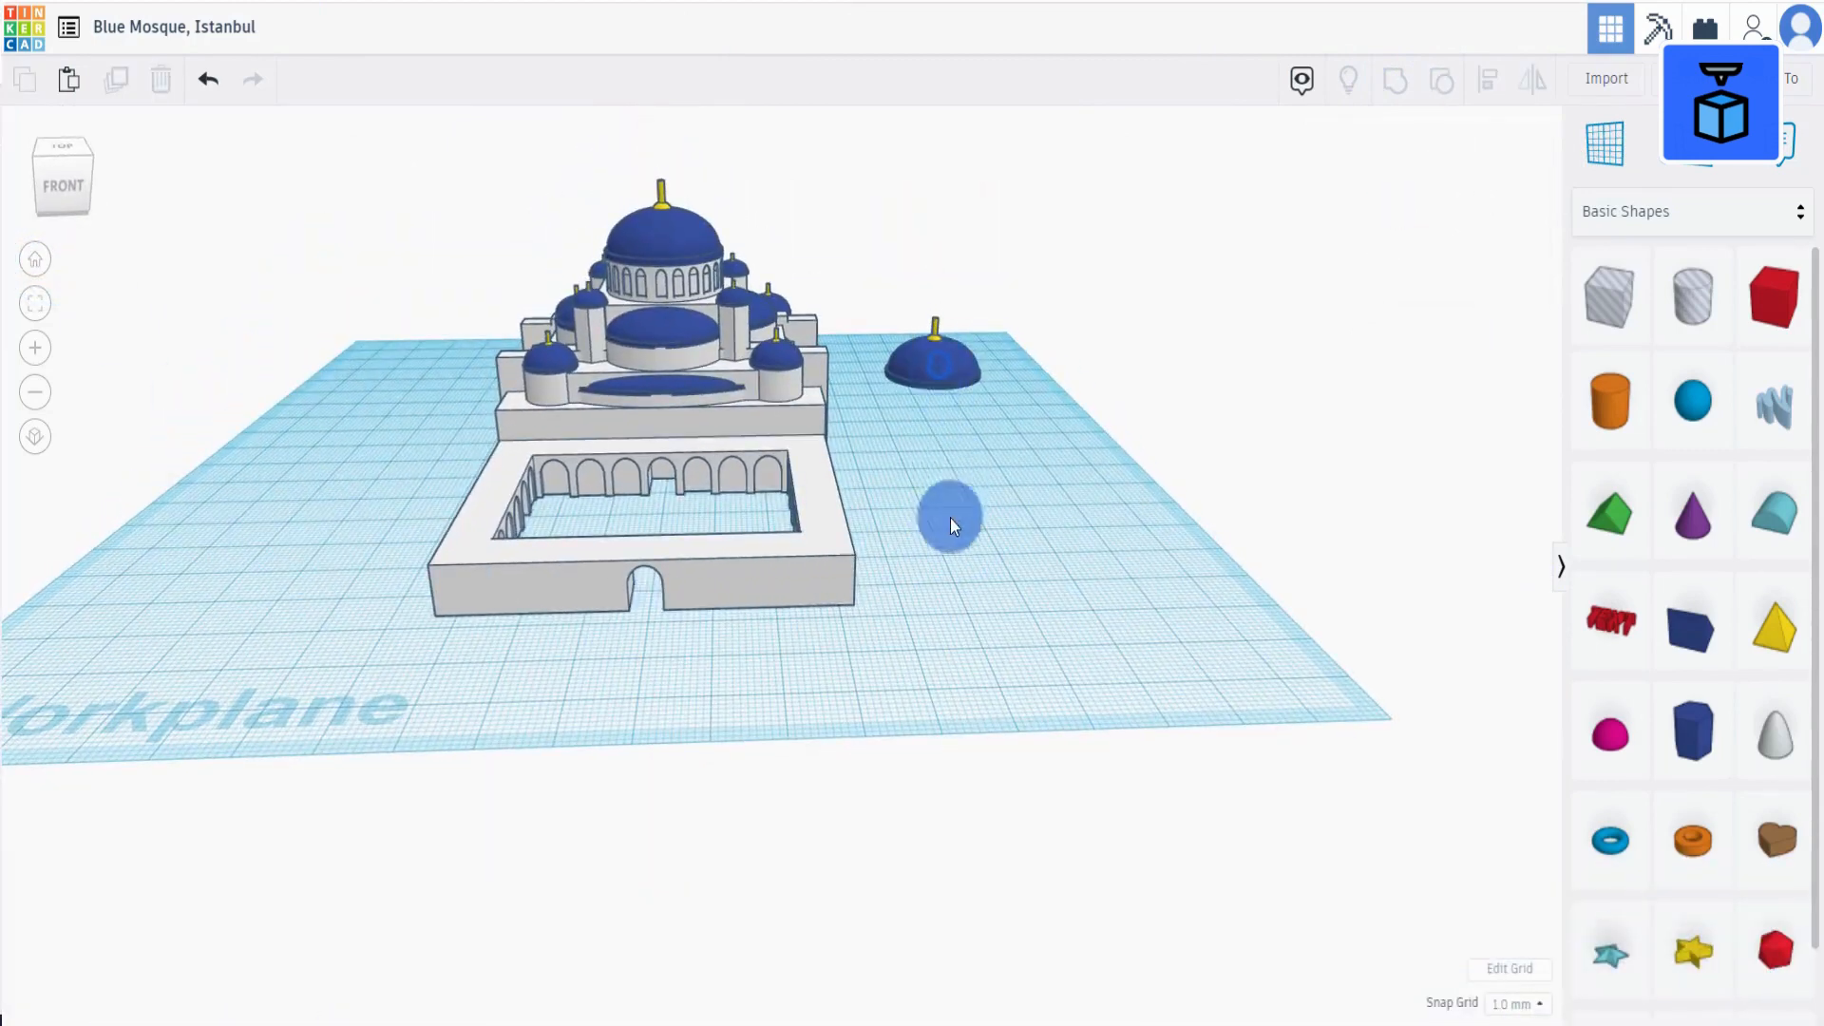
pyautogui.moveTo(939, 365); pyautogui.dragTo(982, 594)
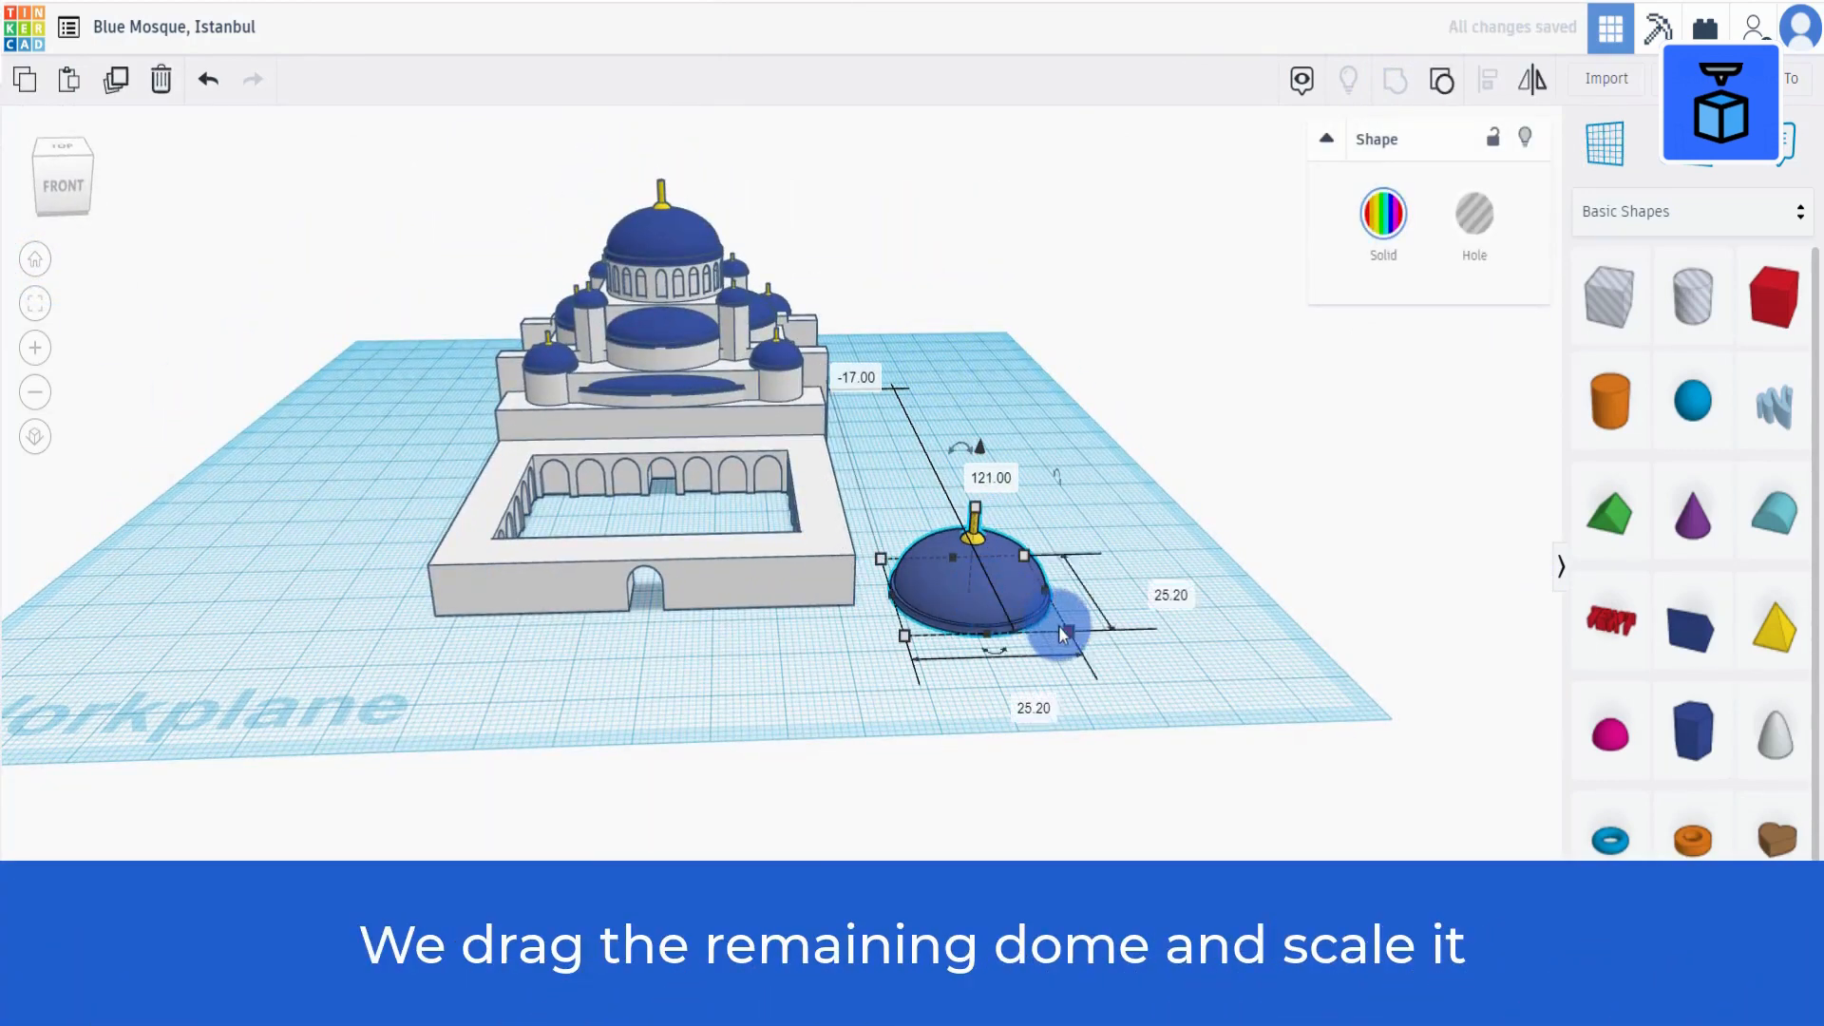
pyautogui.moveTo(1071, 632); pyautogui.dragTo(1017, 608)
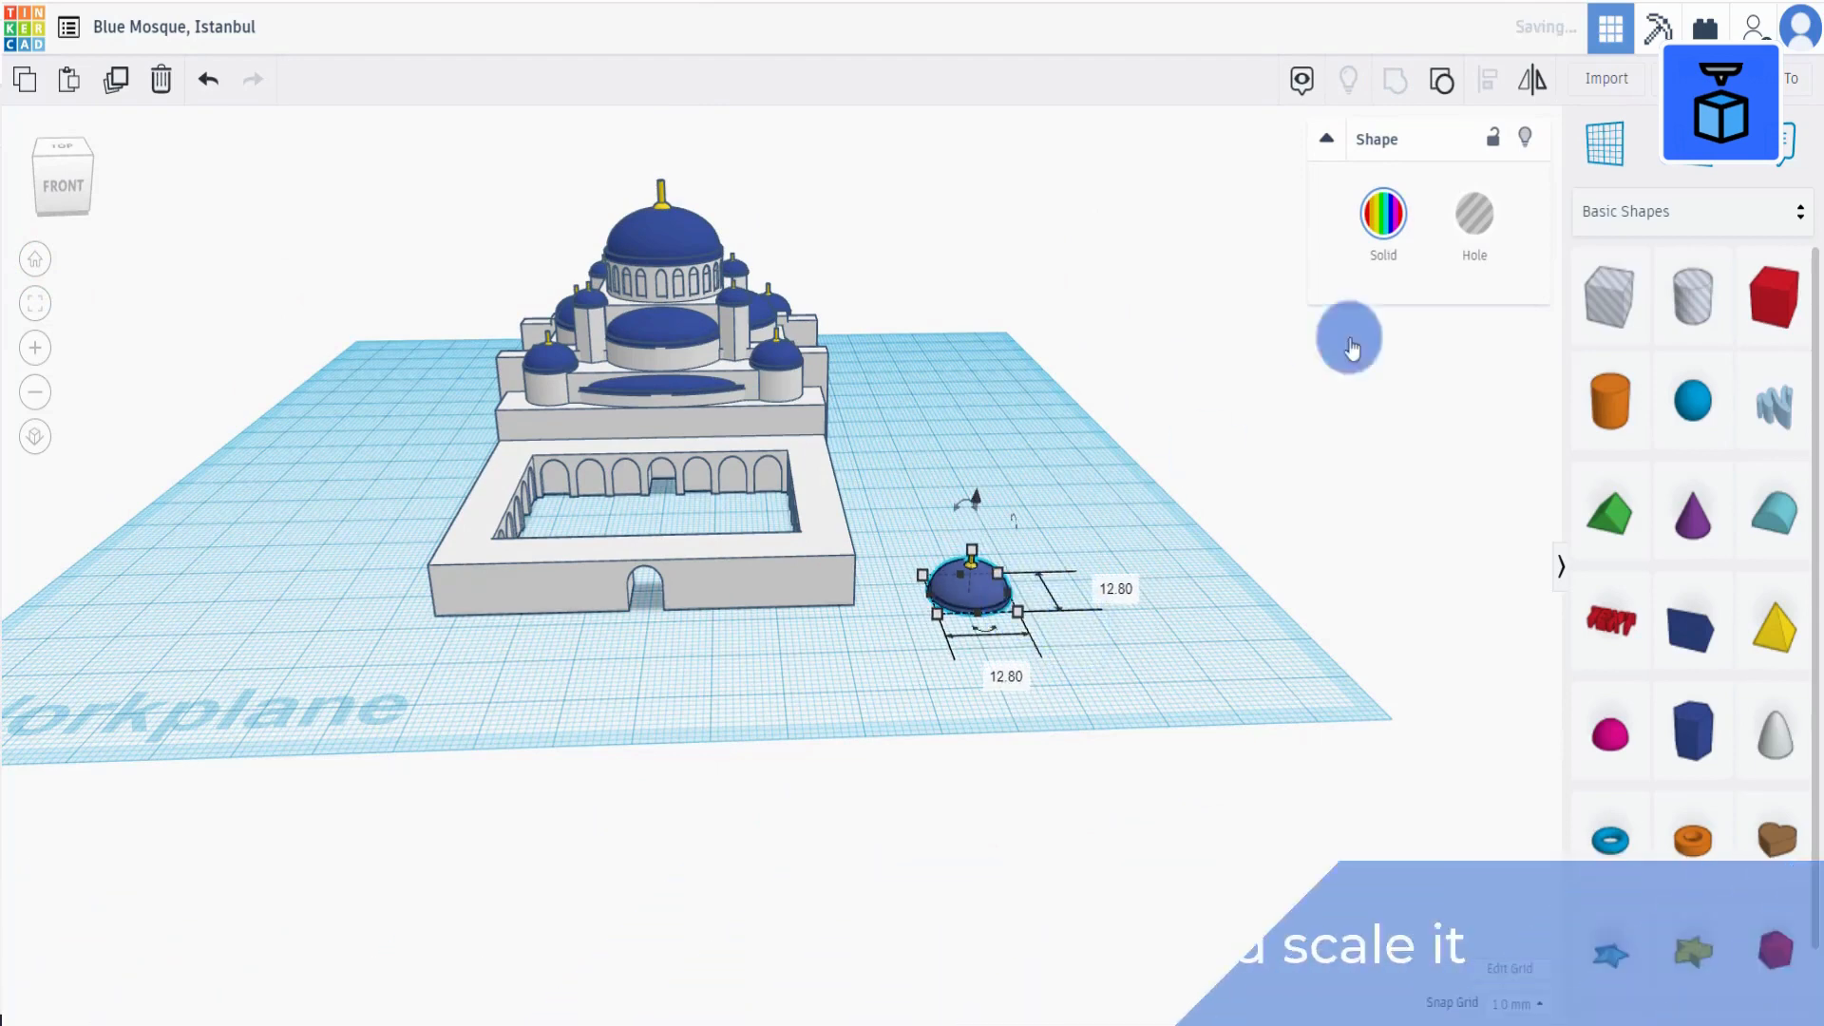
# Set the workplane on the courtyard wall's top, raise the spare dome to it and move it onto the front right corner.
pyautogui.click(1605, 142)
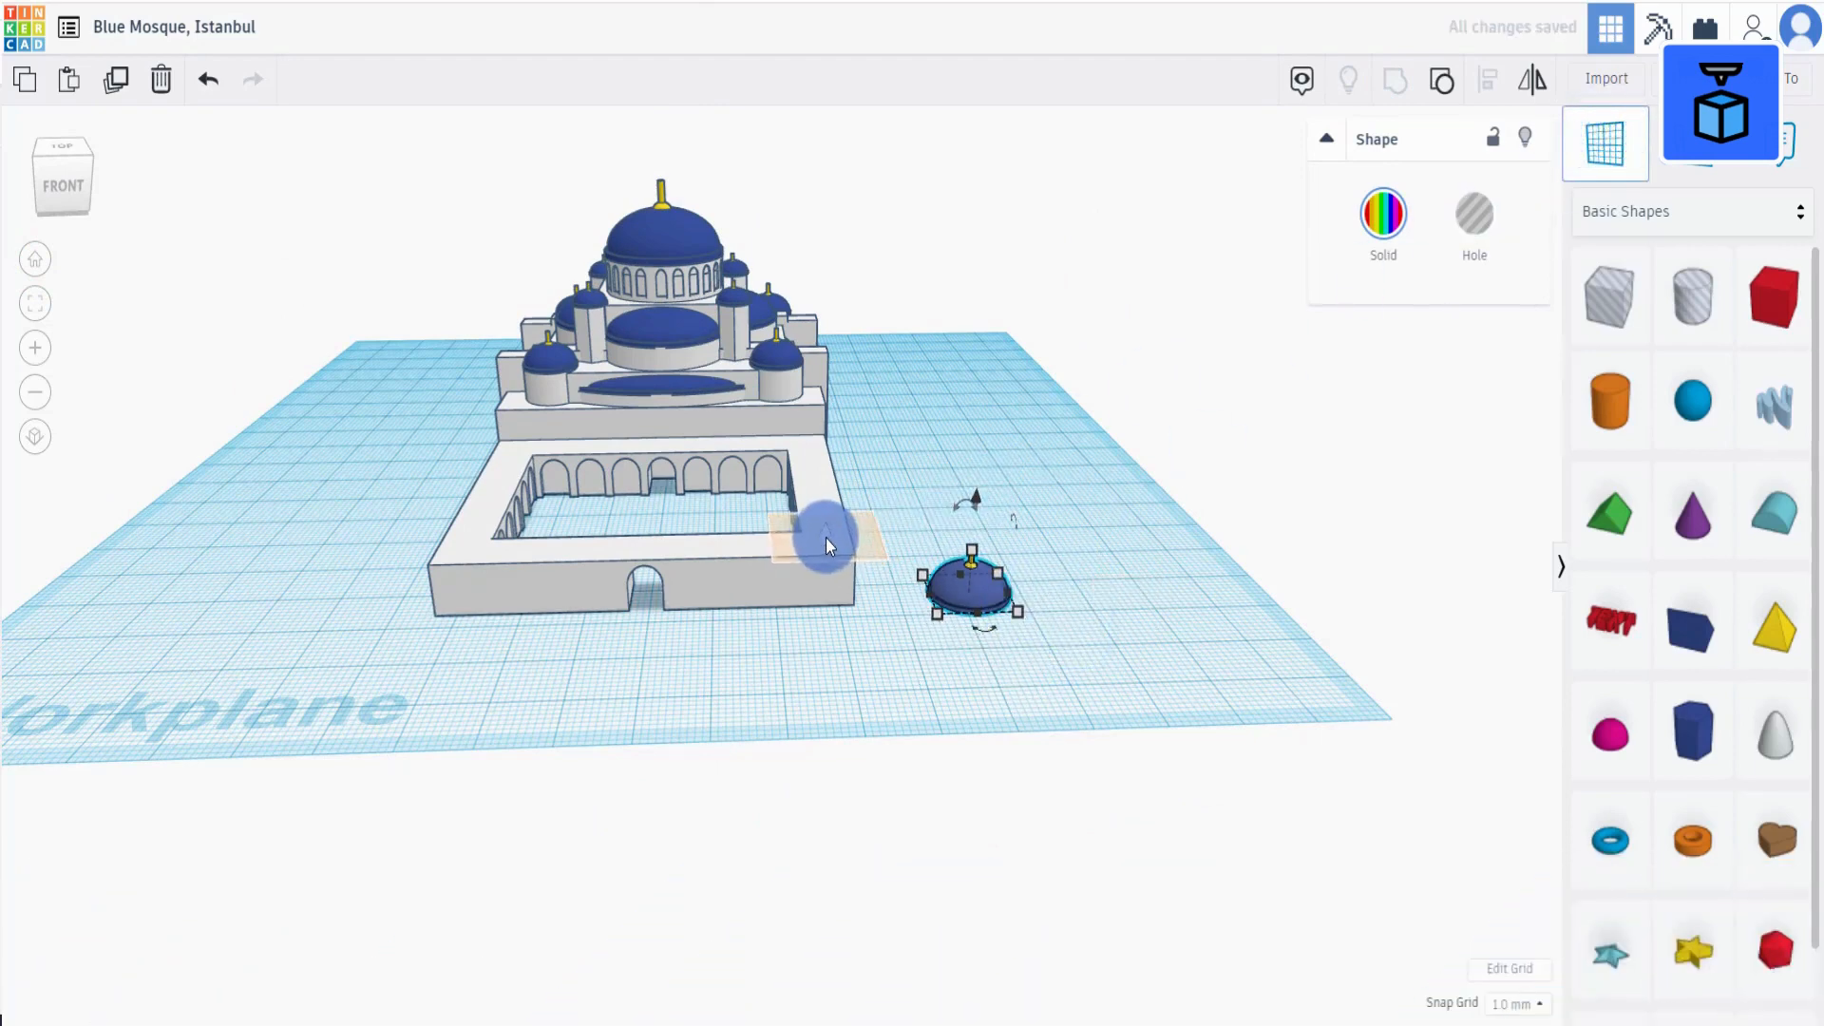
pyautogui.click(824, 538)
pyautogui.press('d')
pyautogui.click(937, 648)
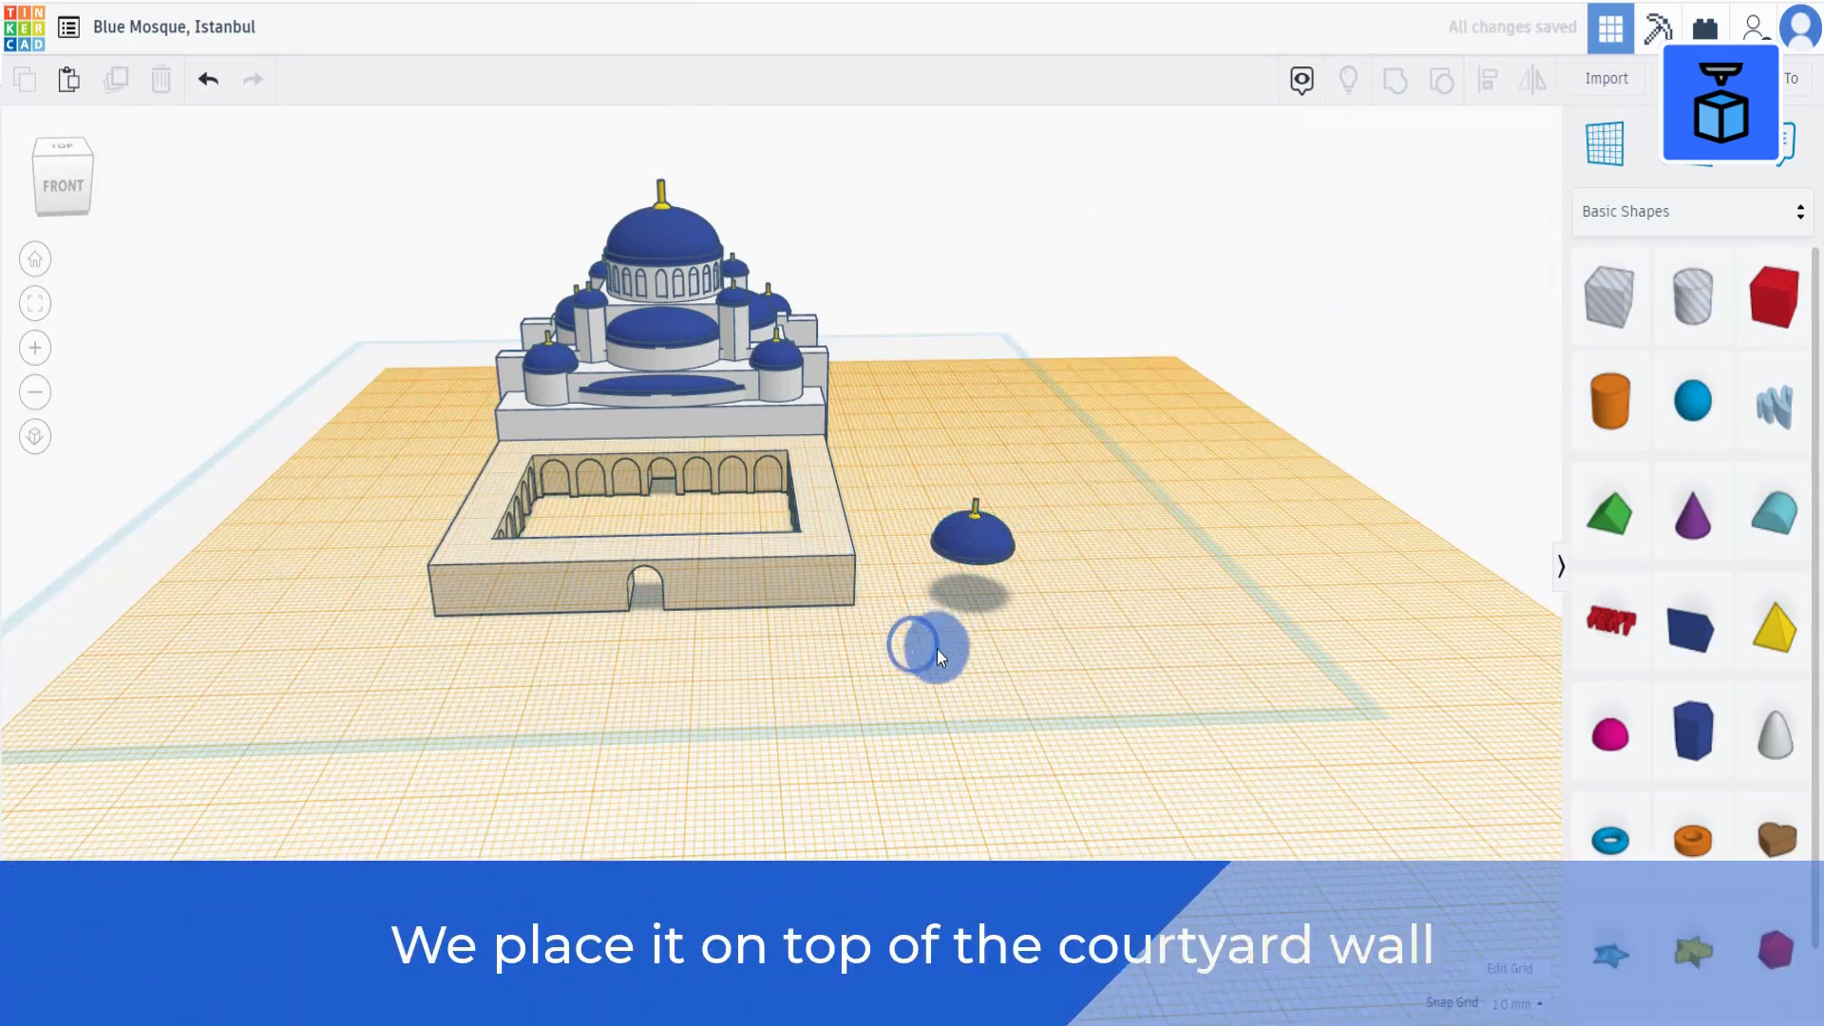
pyautogui.moveTo(927, 566); pyautogui.dragTo(819, 556)
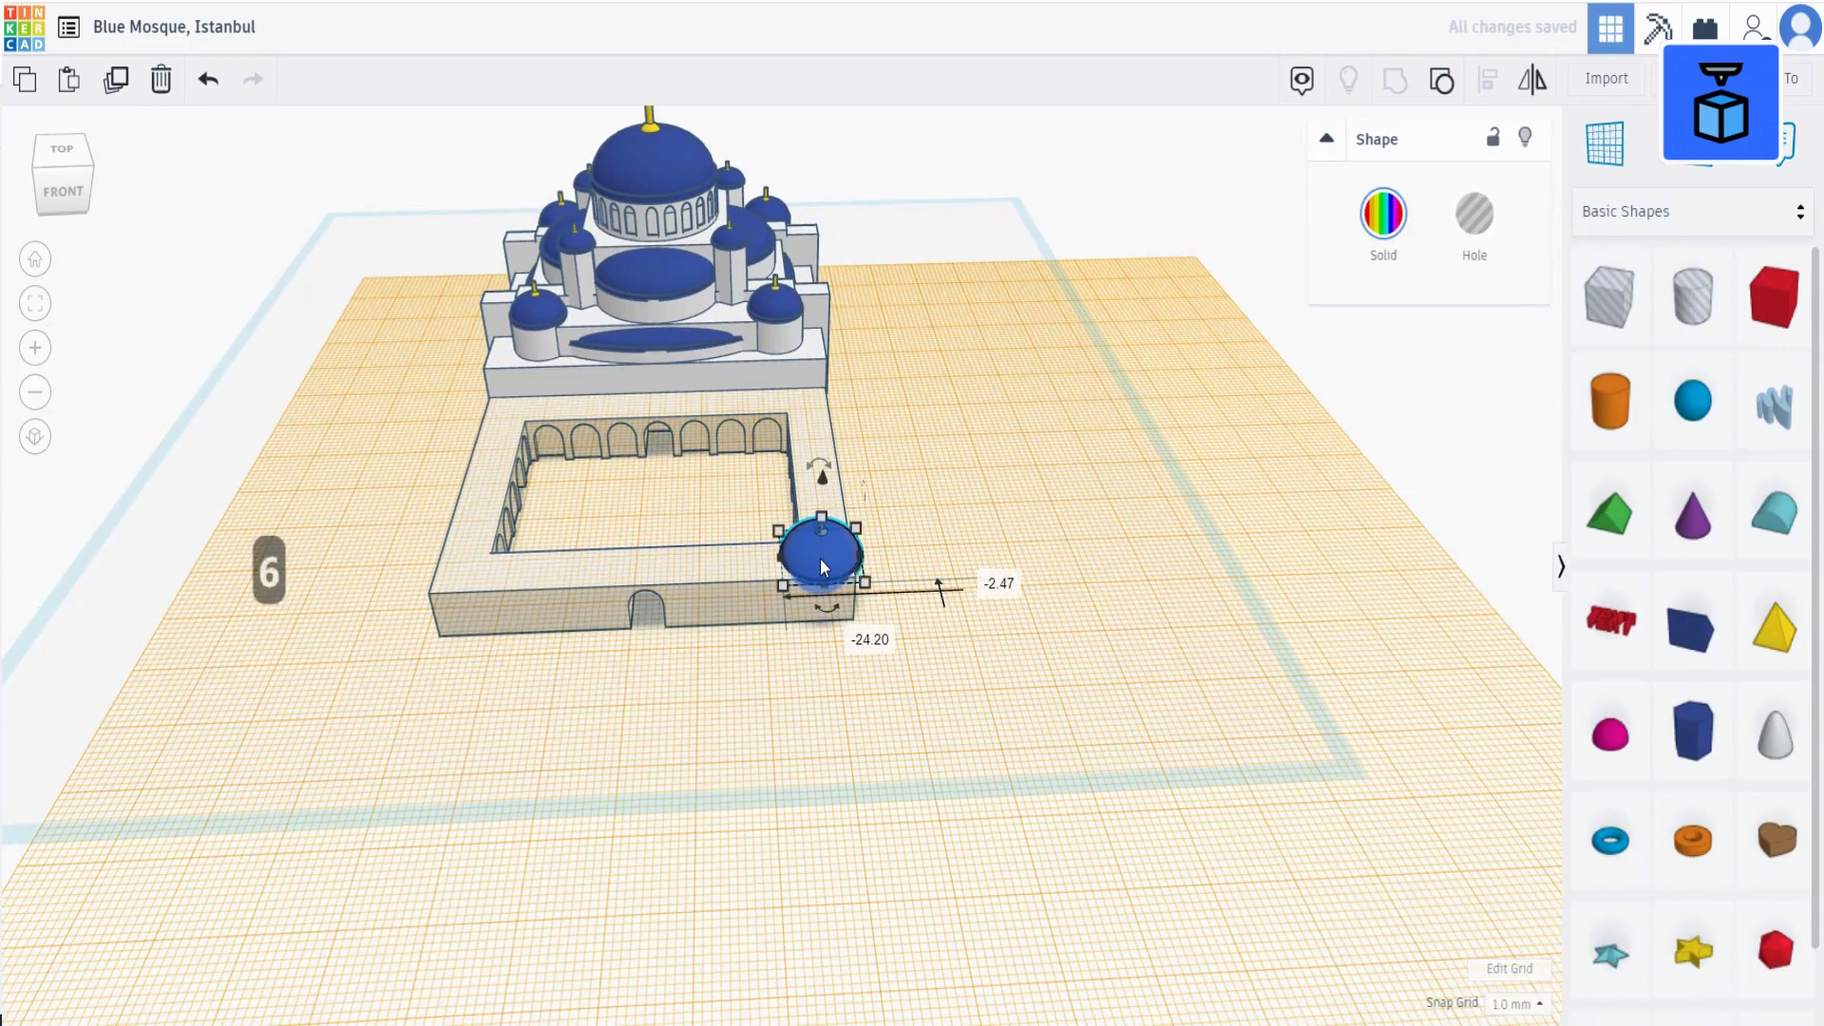
# Scale the corner dome proportionally to about 8.80 mm wide so it fits on the wall top.
pyautogui.press('f')
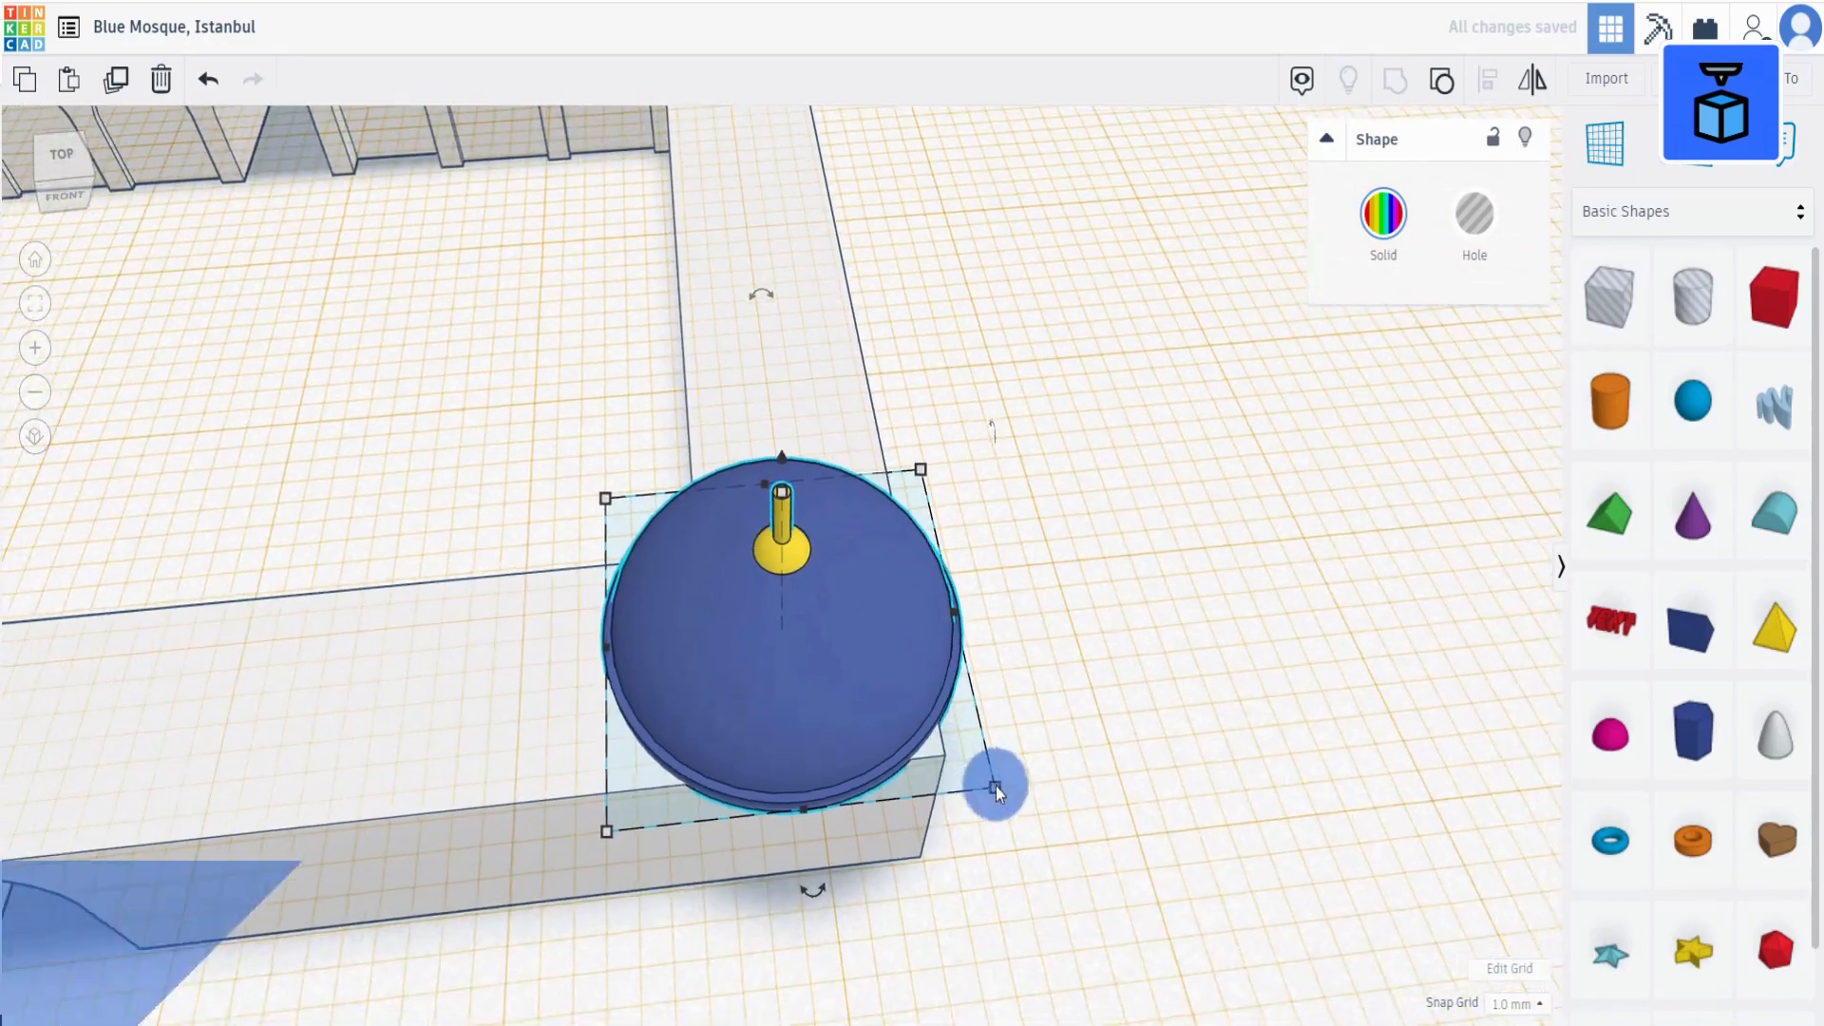
pyautogui.moveTo(996, 787); pyautogui.dragTo(909, 746)
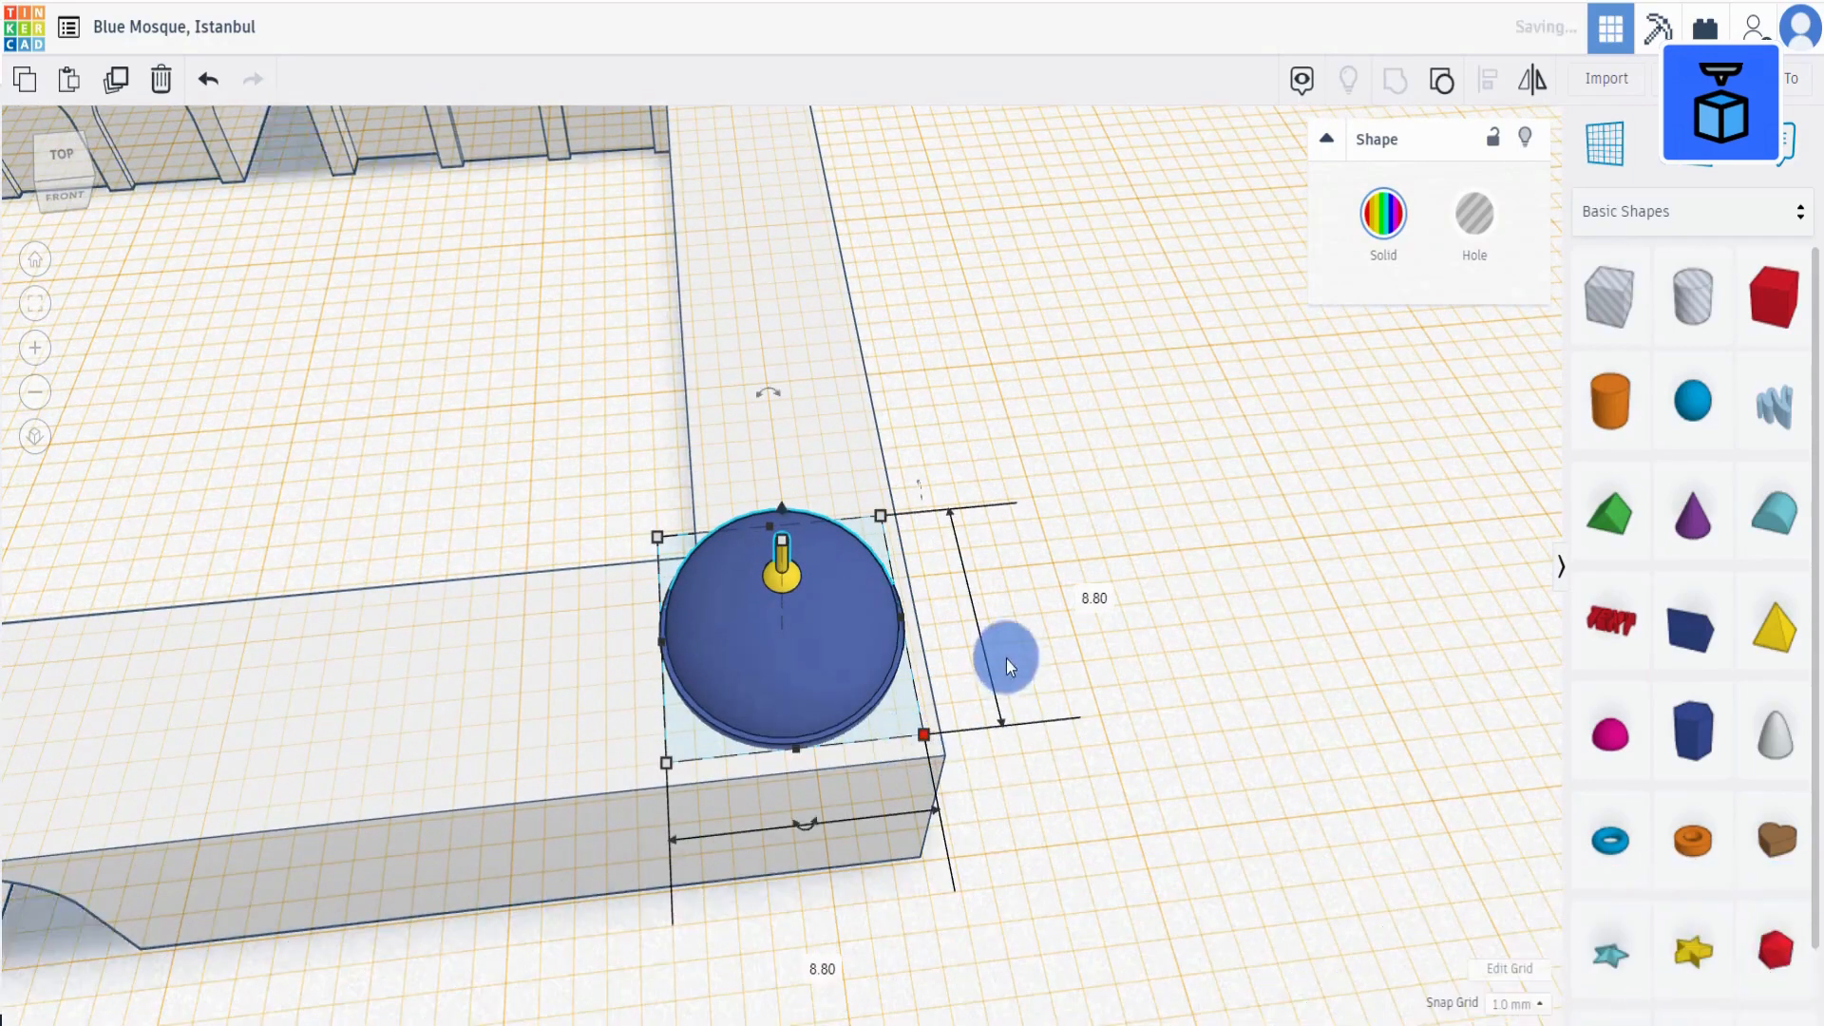
pyautogui.moveTo(1006, 658); pyautogui.dragTo(1023, 690, button='right')
pyautogui.press('Down')
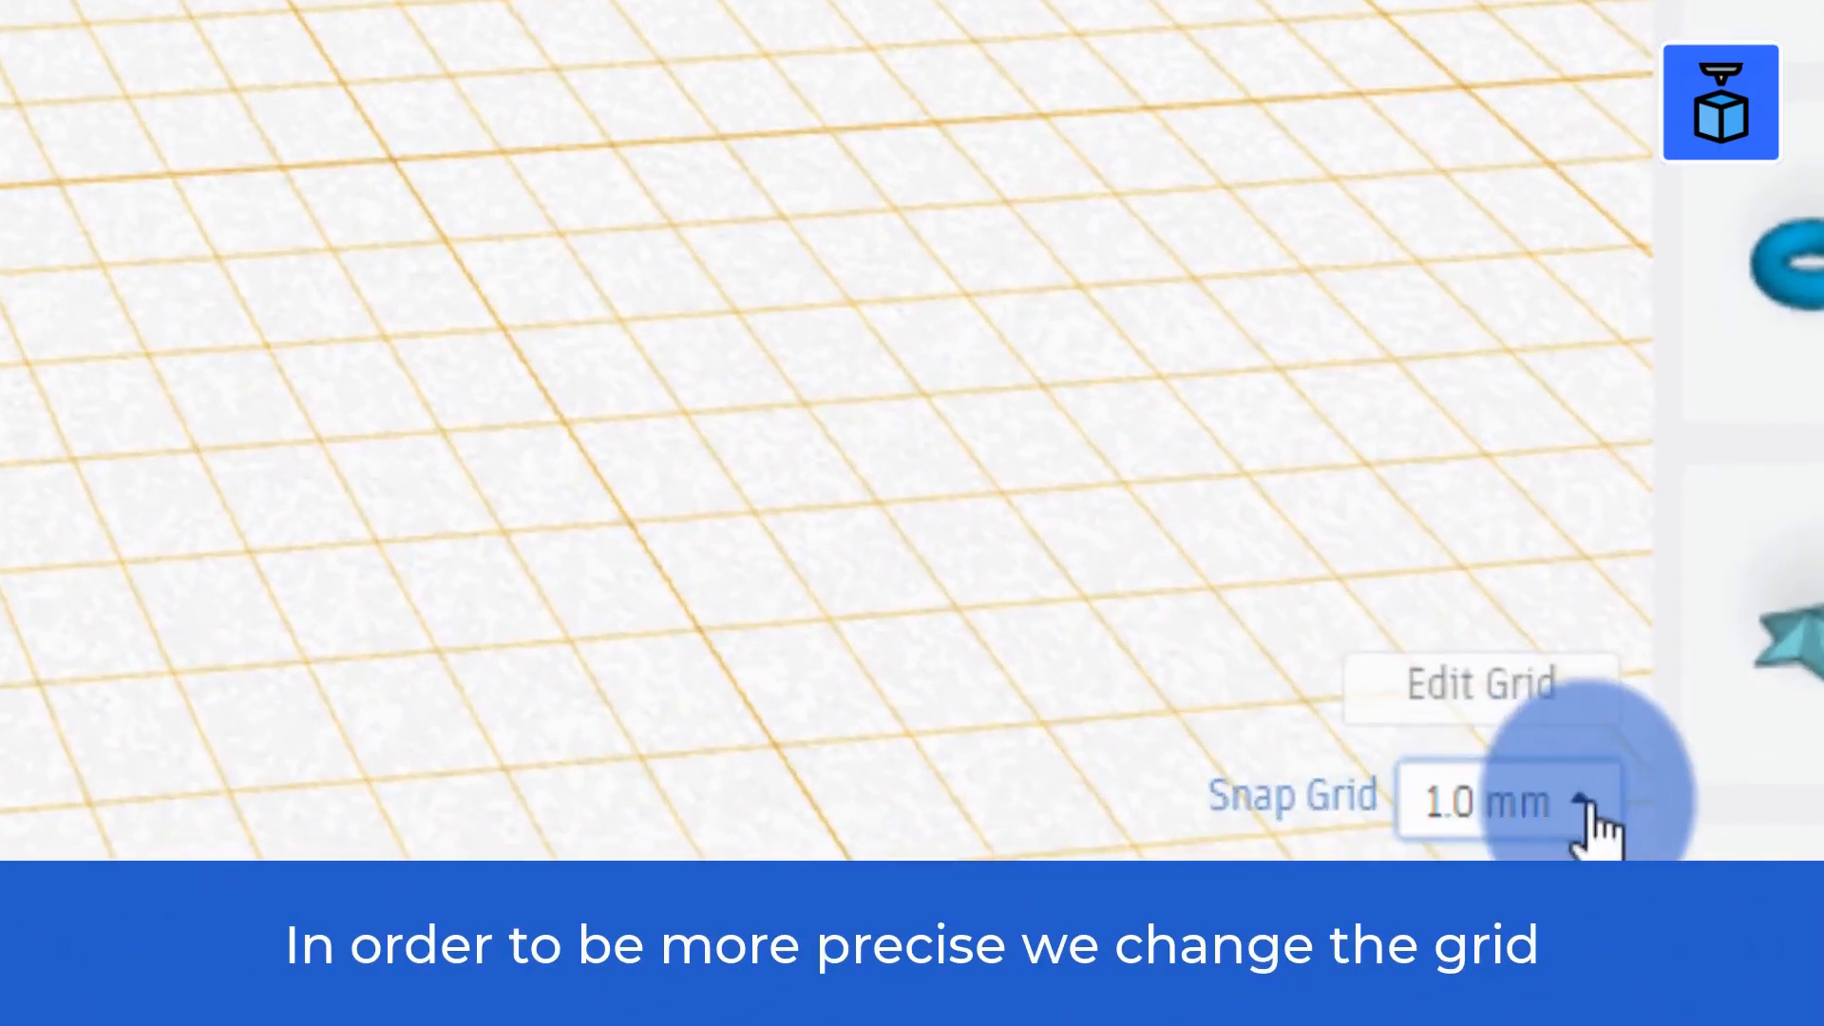
# Set the snap grid to 0.1 mm and nudge the dome precisely into the wall's front right corner.
pyautogui.click(1587, 805)
pyautogui.click(1510, 180)
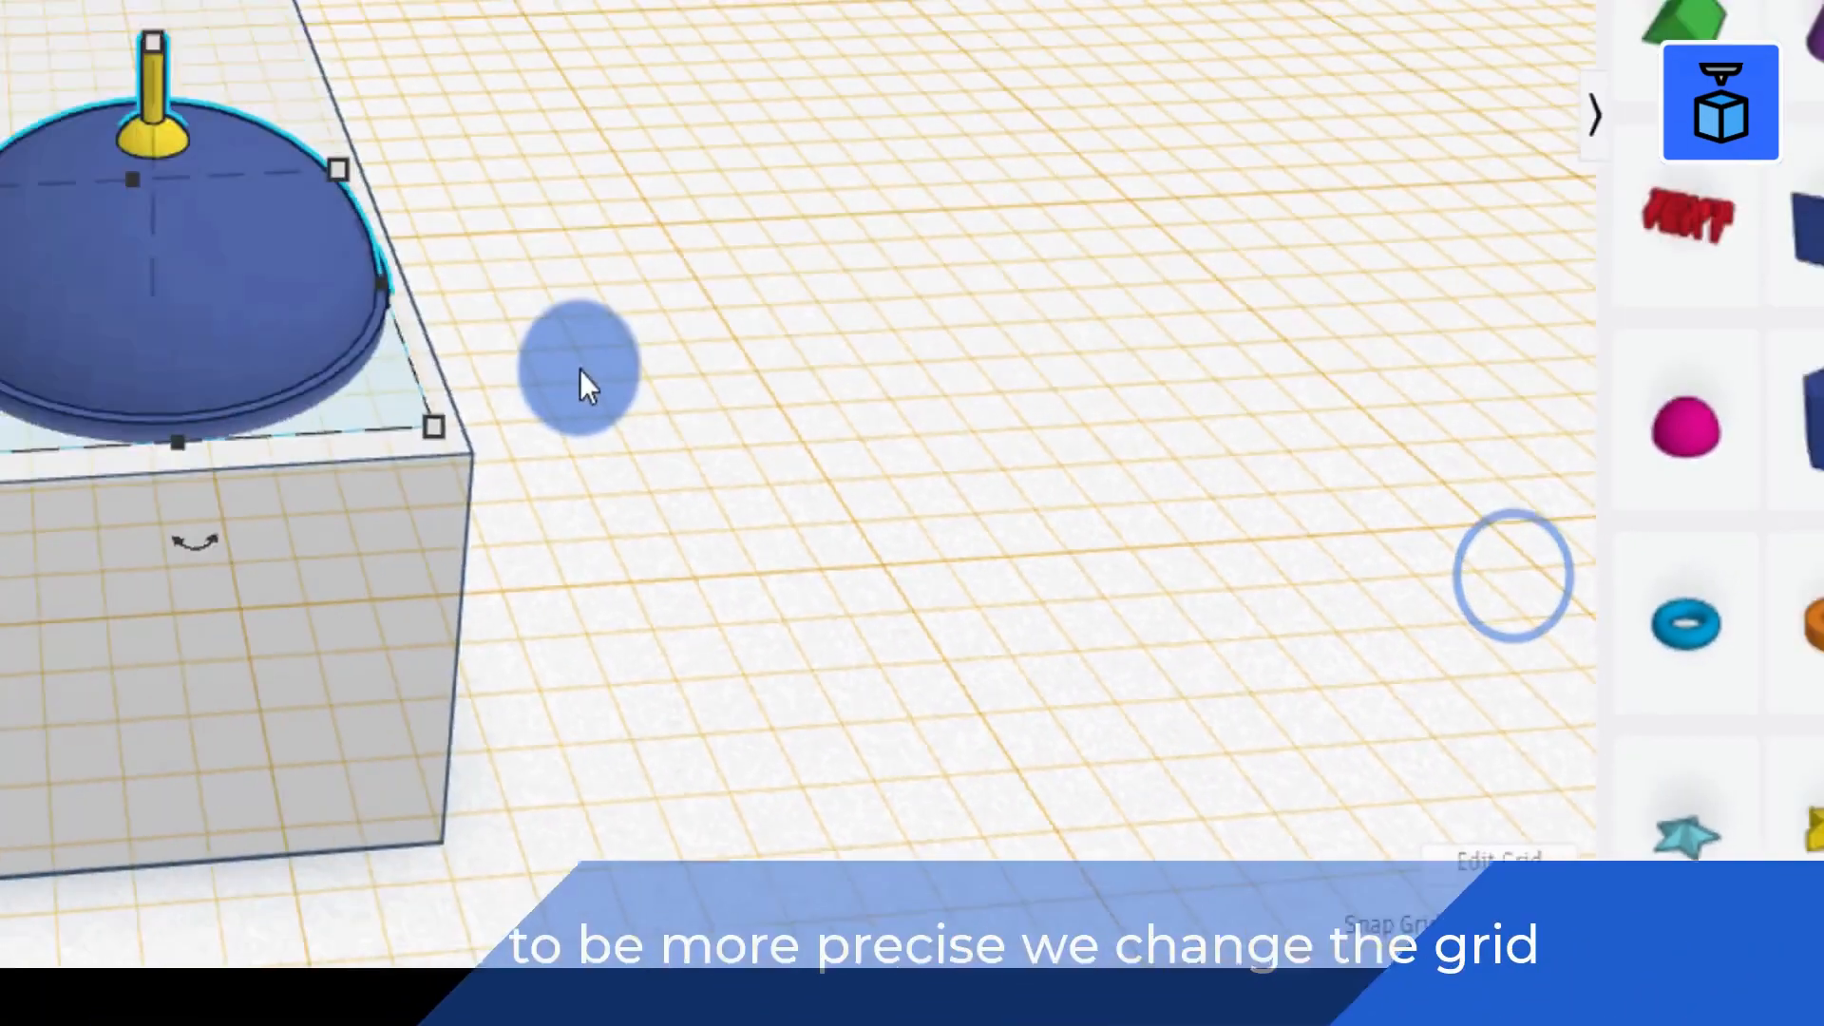
pyautogui.press('Up')
pyautogui.press('Right')
pyautogui.press('Right')
pyautogui.press('Right')
pyautogui.press('Down')
pyautogui.press('Down')
pyautogui.press('Down')
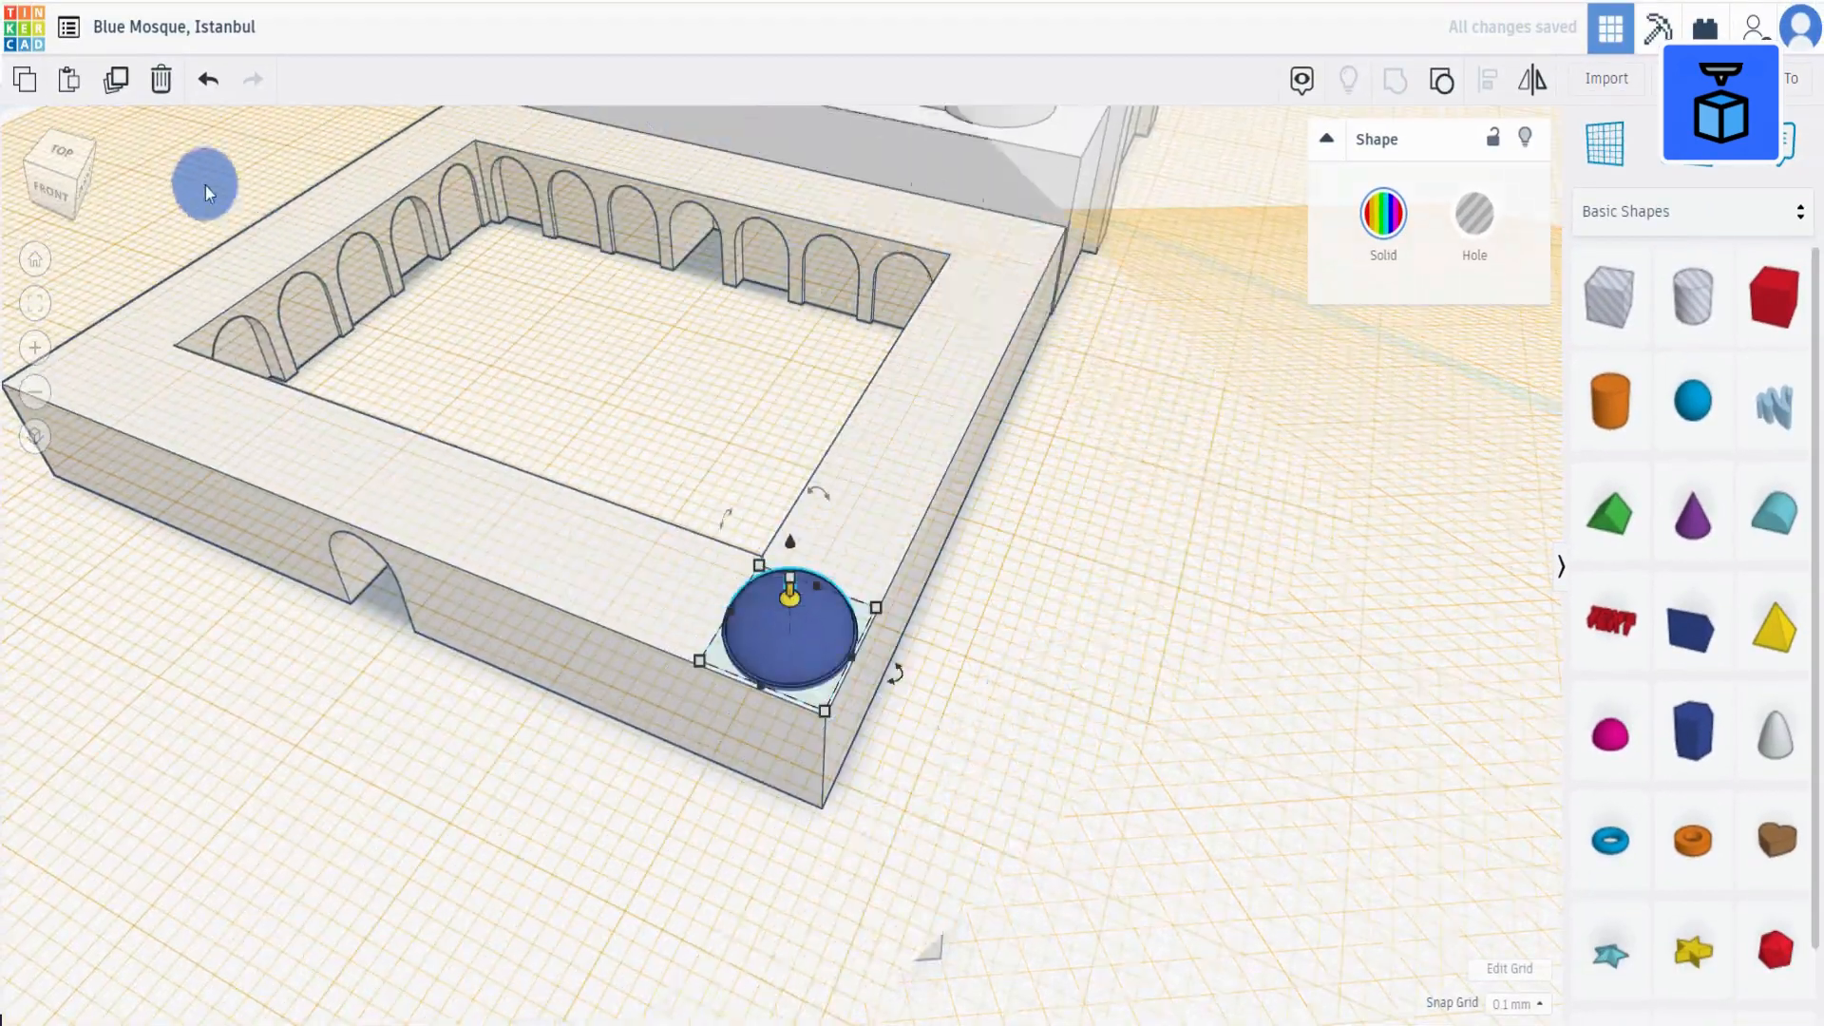
# Duplicate the corner dome and place the copy directly behind it on the right courtyard wall.
pyautogui.click(115, 79)
pyautogui.moveTo(829, 614); pyautogui.dragTo(862, 548)
pyautogui.moveTo(901, 596); pyautogui.dragTo(1053, 735, button='right')
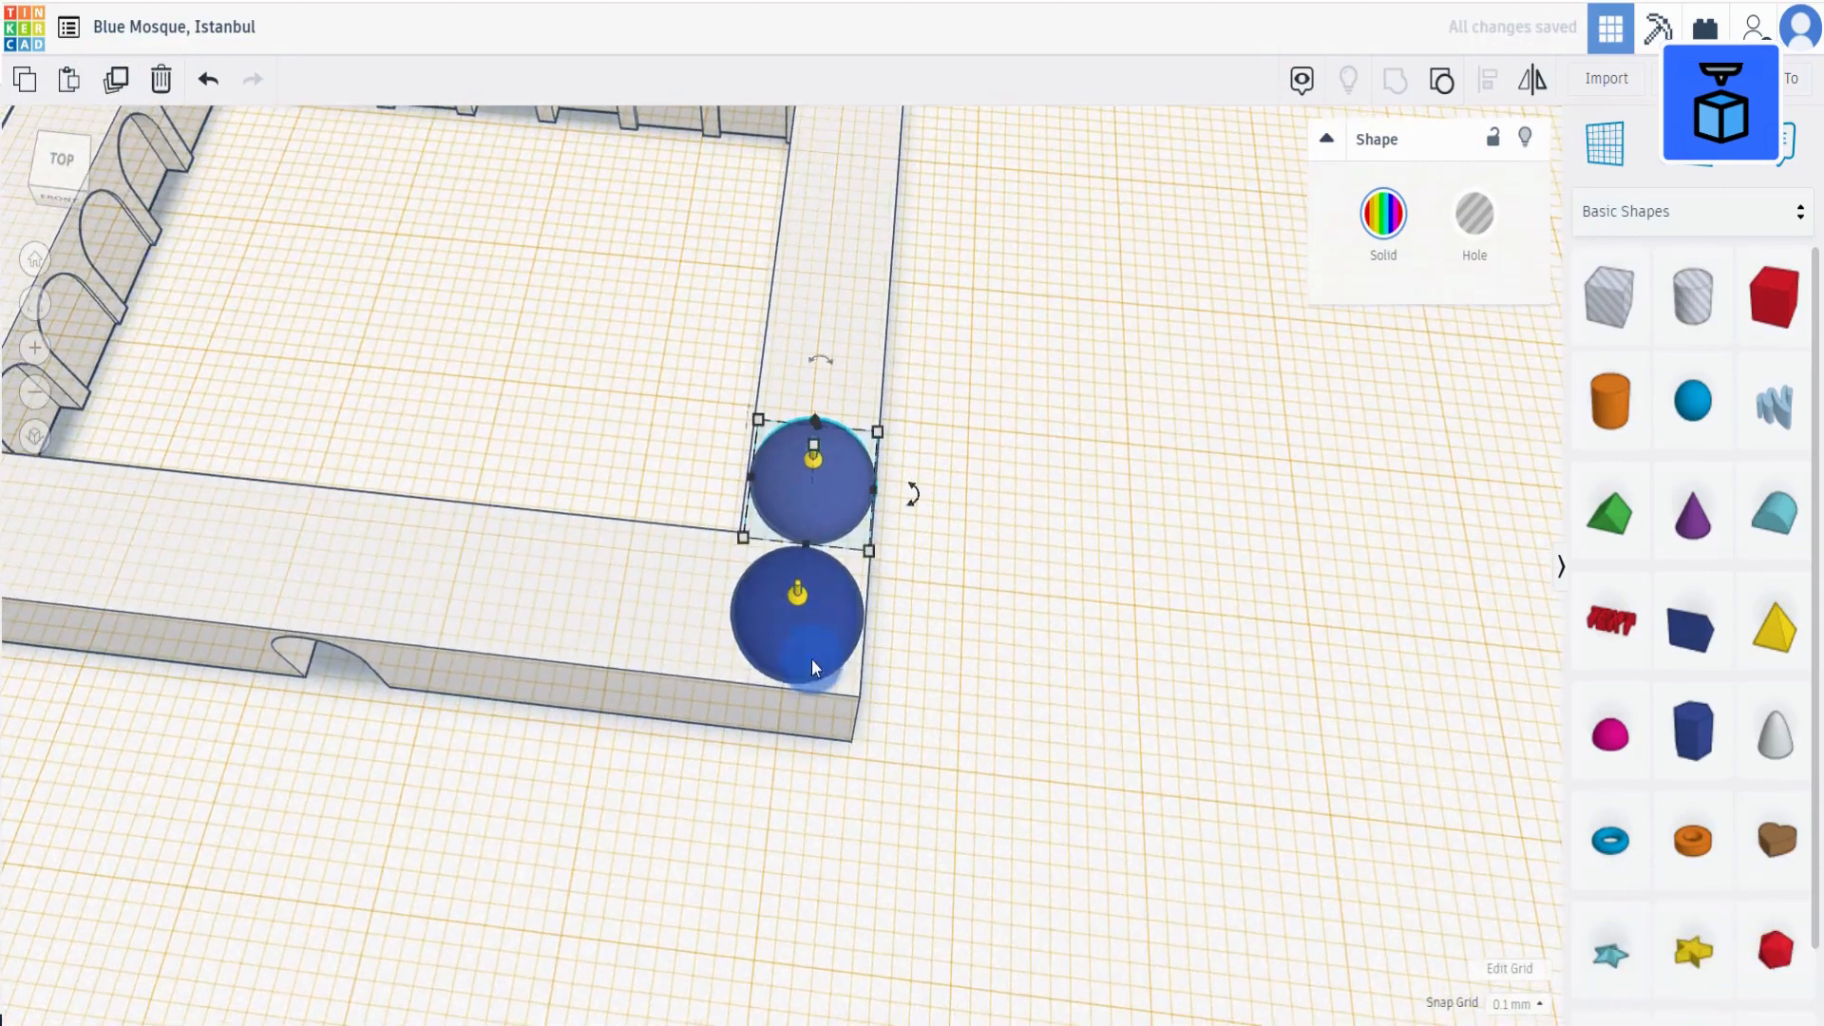
# Duplicate the two domes together and move the copies back along the right wall, directly behind the originals.
pyautogui.keyDown('shift'); pyautogui.click(811, 659); pyautogui.keyUp('shift')
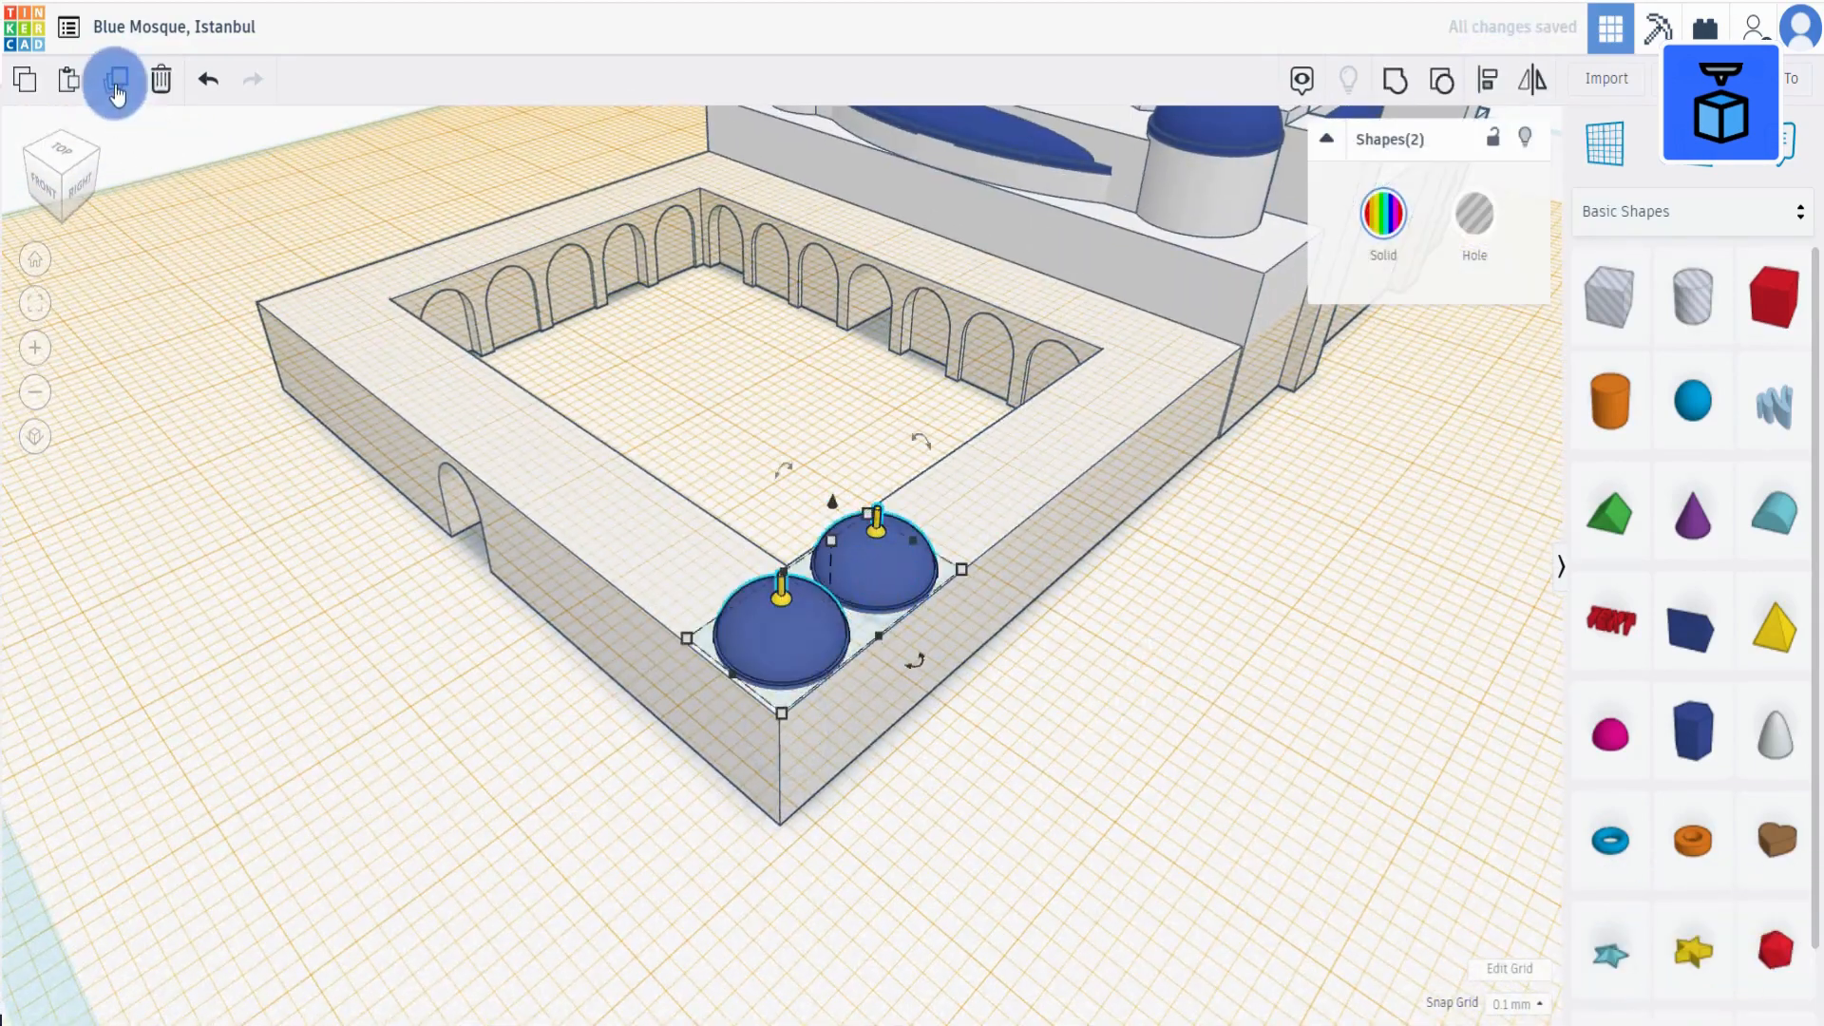
pyautogui.click(115, 78)
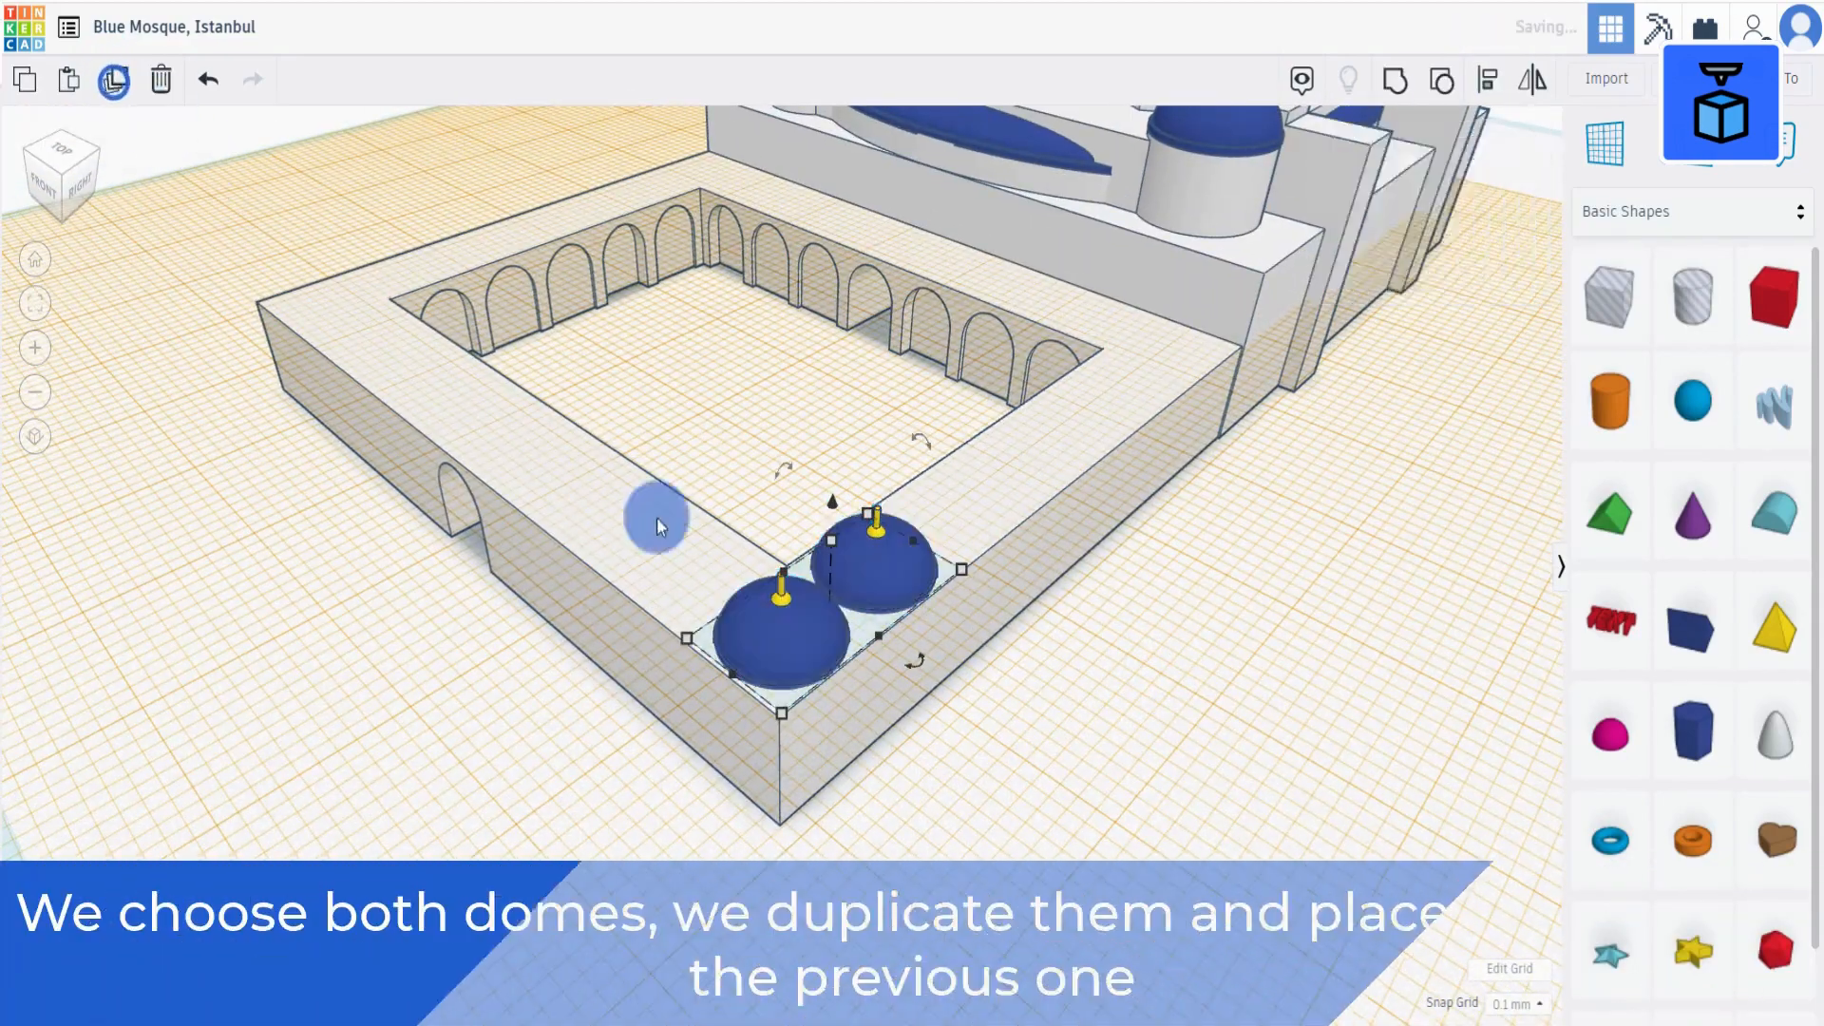
pyautogui.moveTo(1148, 806); pyautogui.dragTo(983, 779, button='right')
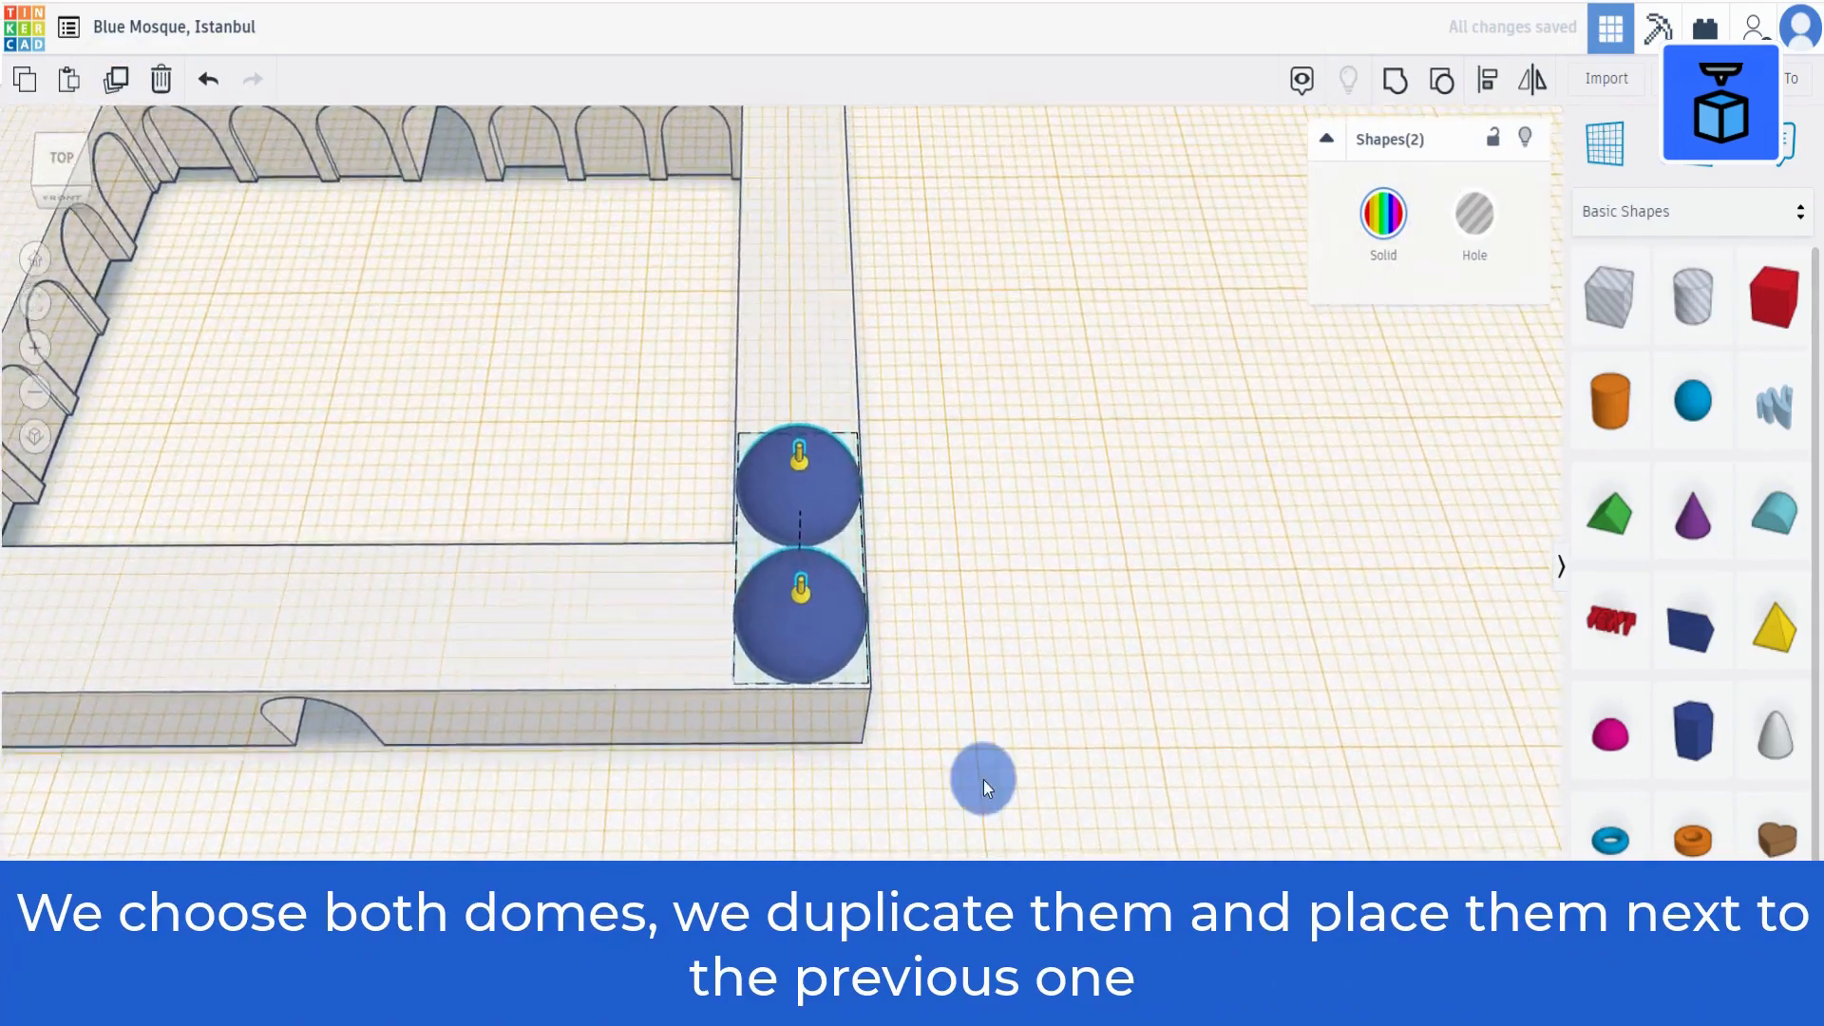
pyautogui.hotkey('shift', 'Up')
pyautogui.hotkey('shift', 'Up')
pyautogui.hotkey('shift', 'Up')
pyautogui.hotkey('shift', 'Up')
pyautogui.hotkey('shift', 'Up')
pyautogui.hotkey('shift', 'Up')
pyautogui.hotkey('shift', 'Up')
pyautogui.hotkey('shift', 'Up')
pyautogui.hotkey('shift', 'Up')
pyautogui.hotkey('shift', 'Up')
pyautogui.hotkey('shift', 'Up')
pyautogui.hotkey('shift', 'Up')
pyautogui.hotkey('shift', 'Up')
pyautogui.hotkey('shift', 'Up')
pyautogui.hotkey('shift', 'Up')
pyautogui.hotkey('shift', 'Up')
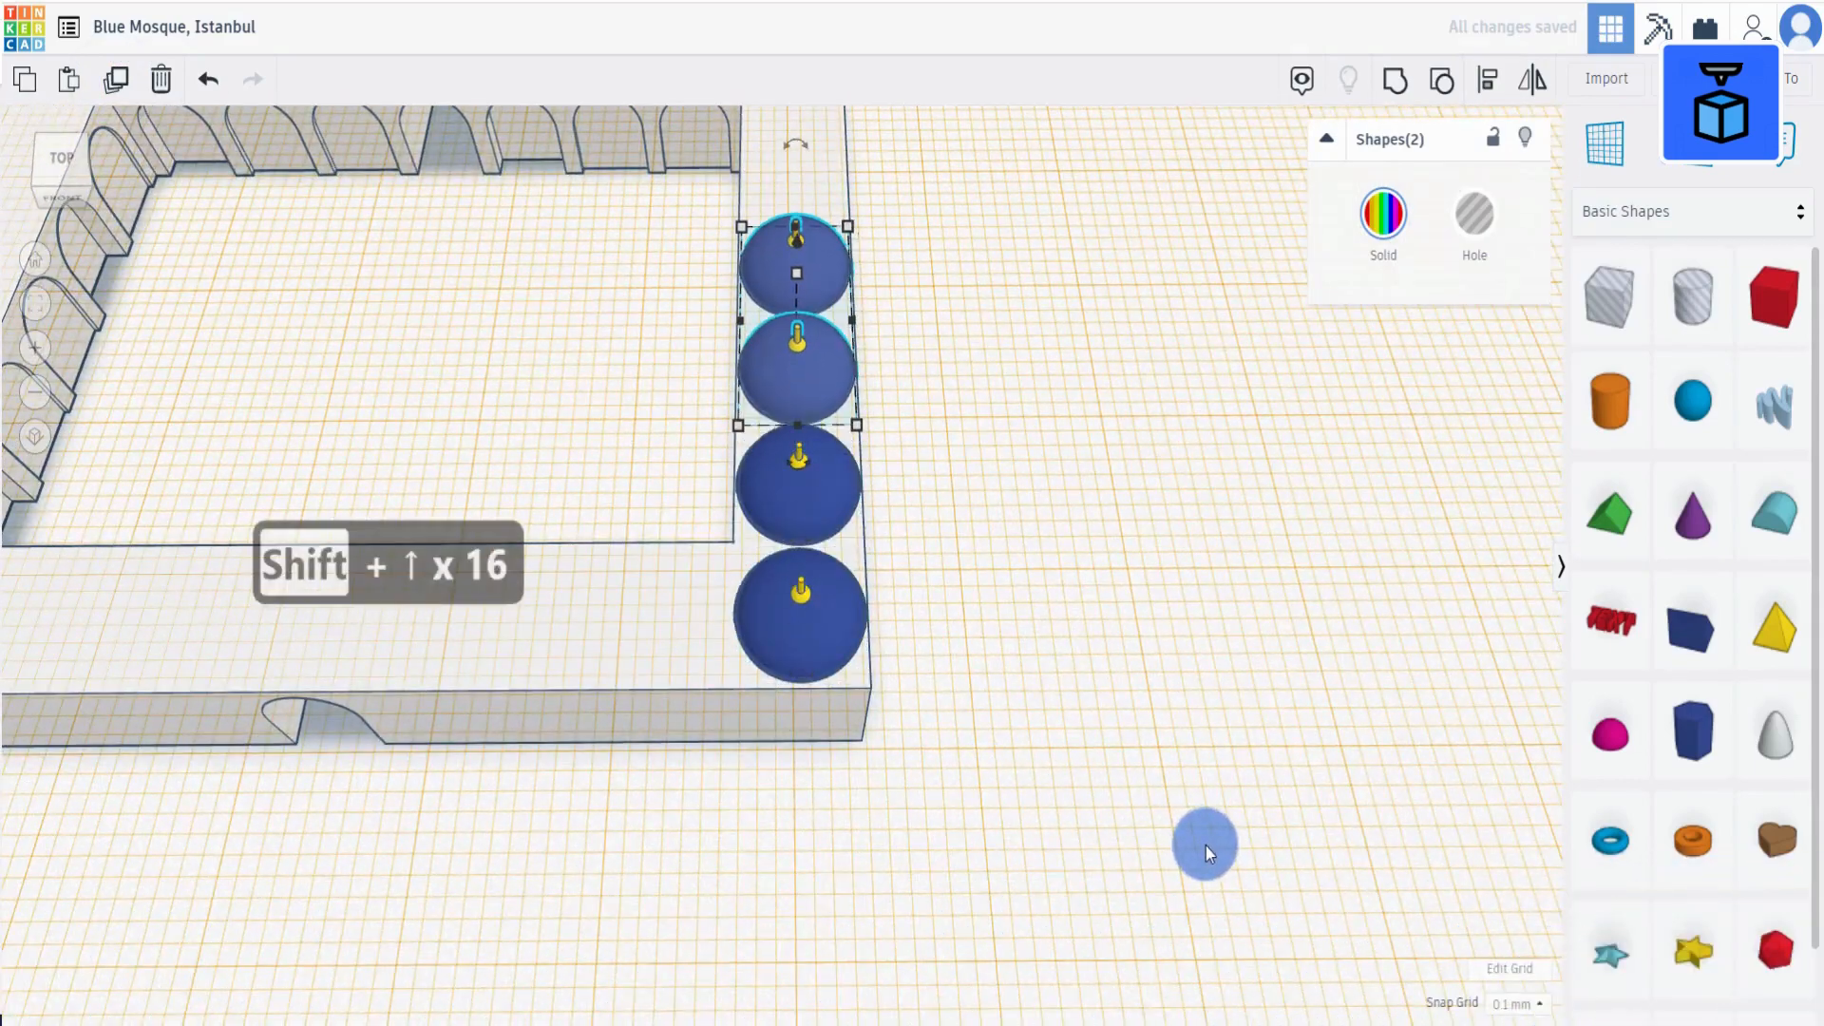
# Repeat the pair duplication to extend the right wall's row to six domes.
pyautogui.moveTo(1010, 672); pyautogui.dragTo(207, 169, button='right')
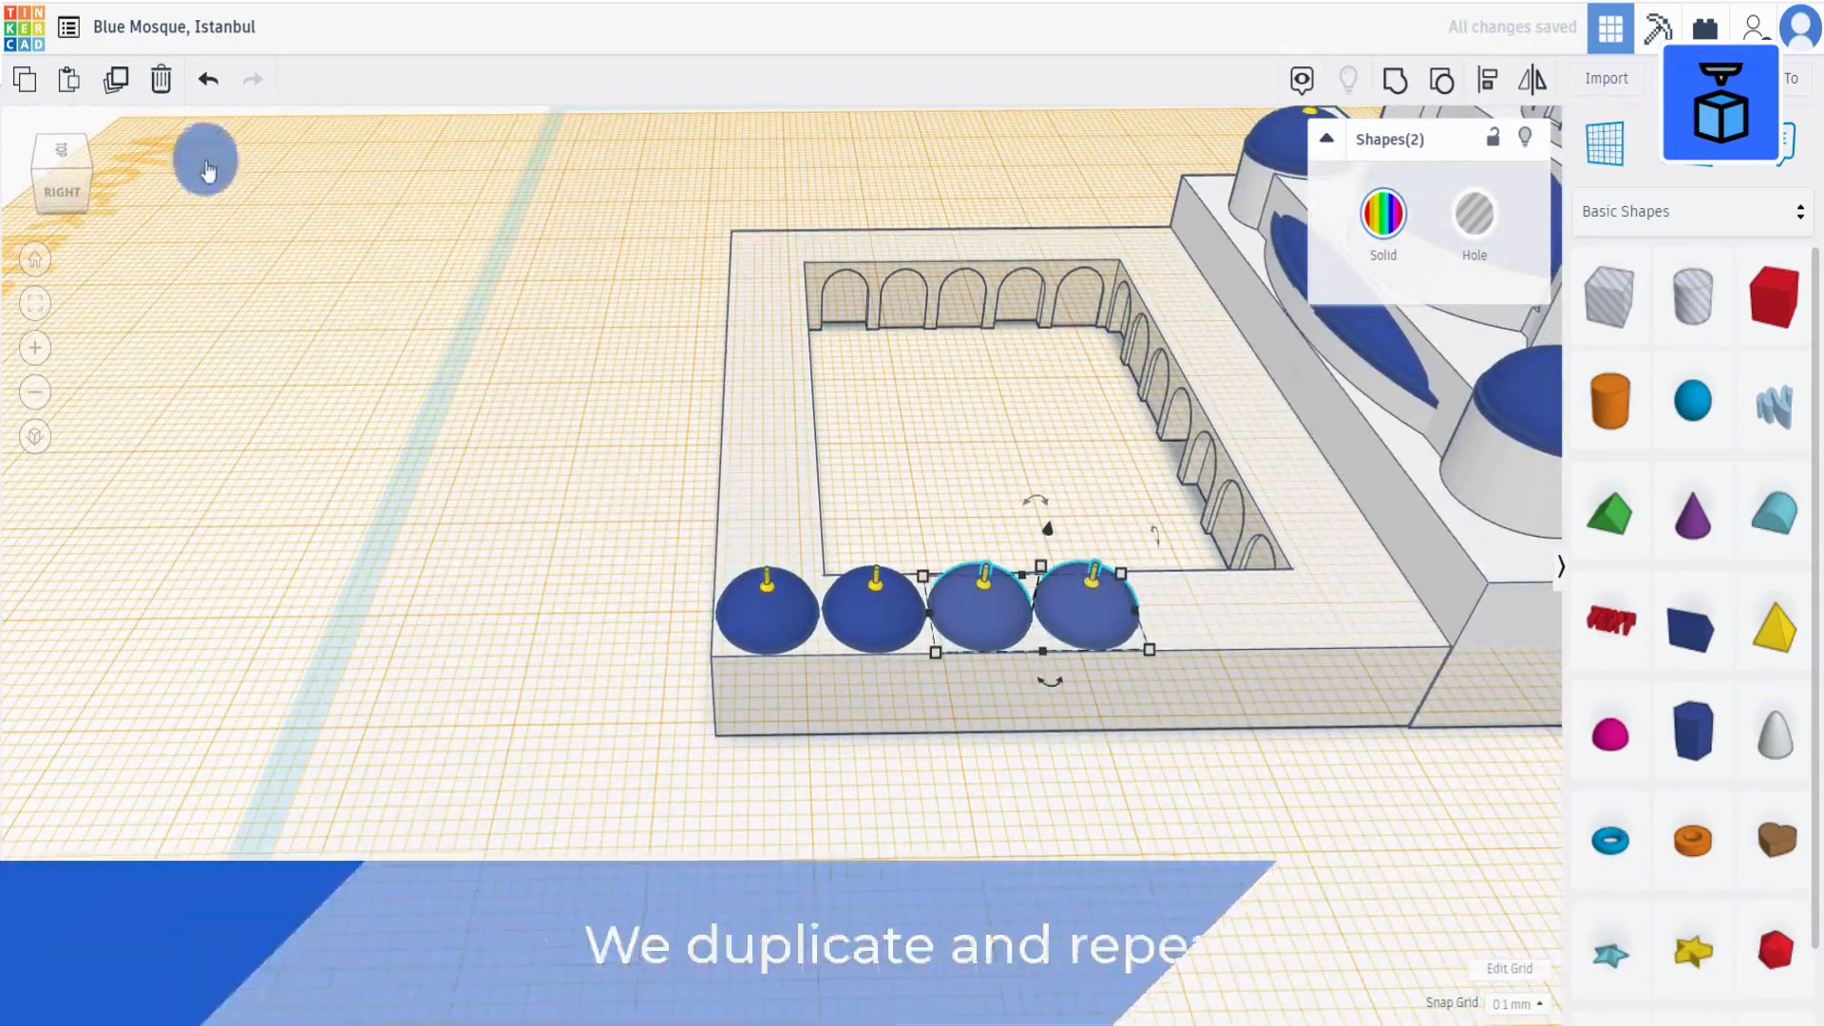
pyautogui.click(115, 79)
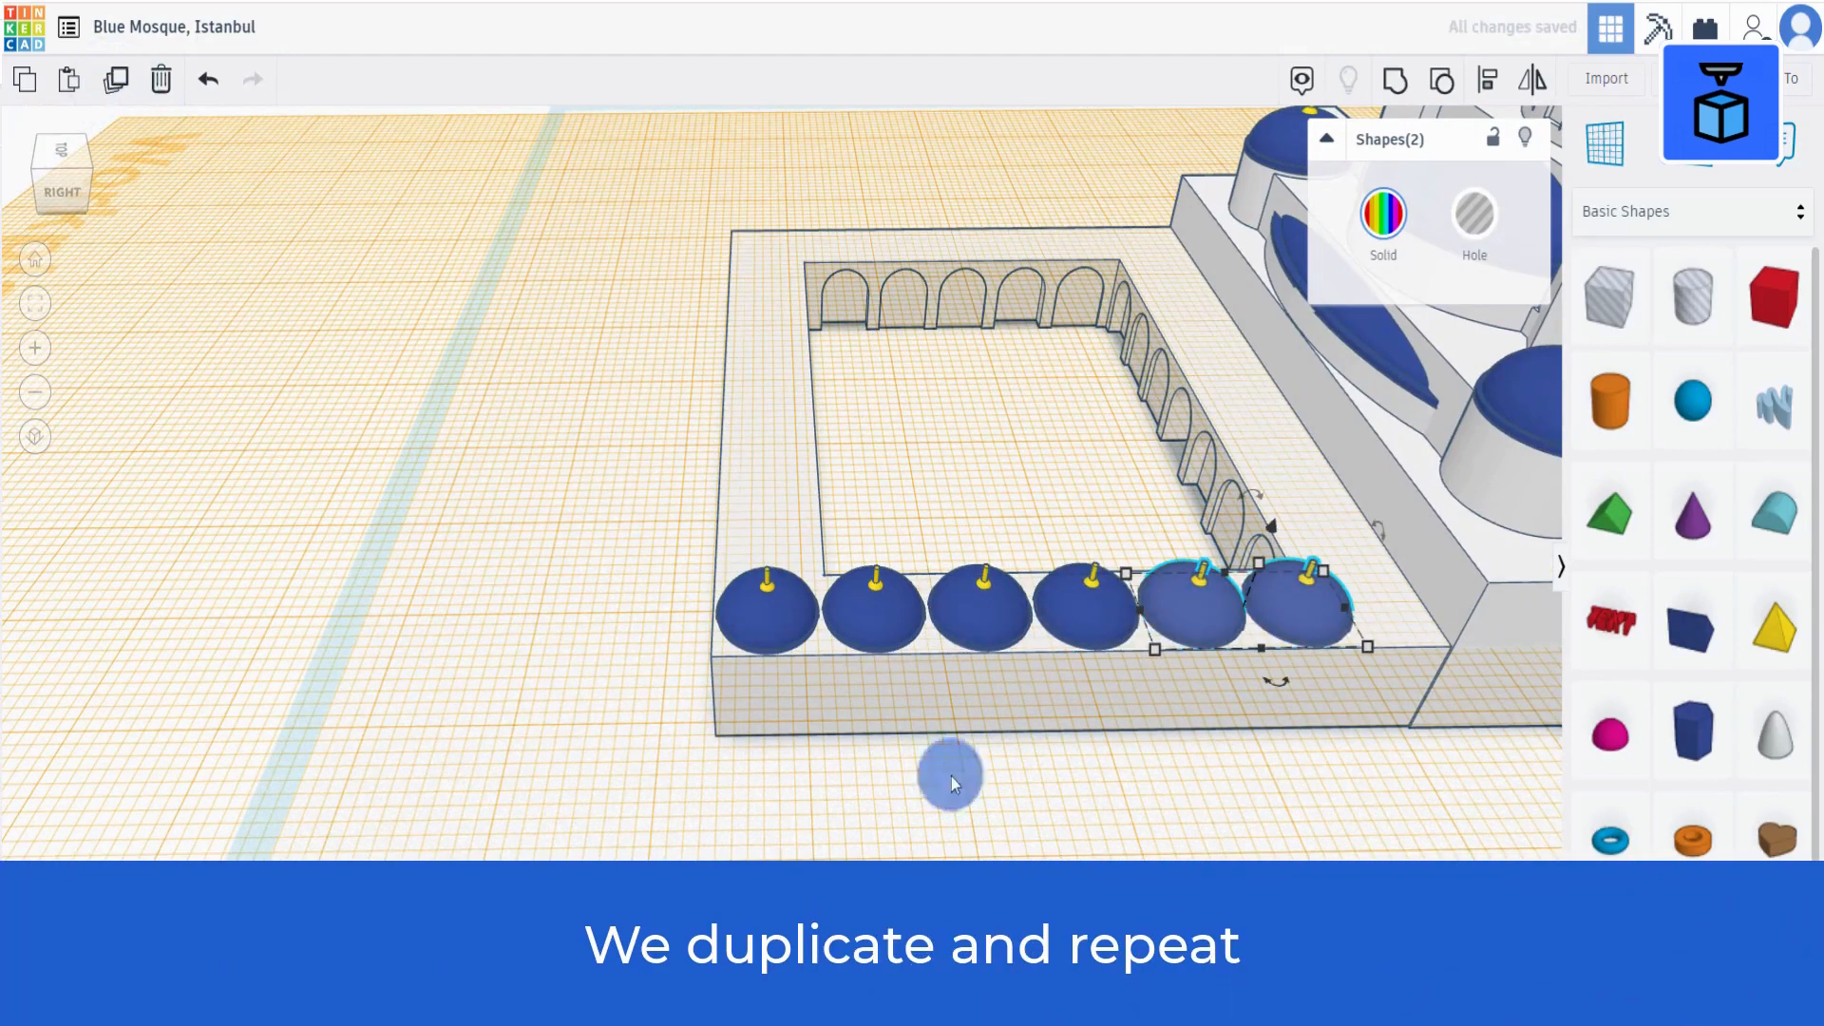
pyautogui.click(950, 777)
# Duplicate the rearmost dome on the right courtyard wall and move the copy back into the gap beside the mosque body.
pyautogui.click(1301, 613)
pyautogui.click(115, 79)
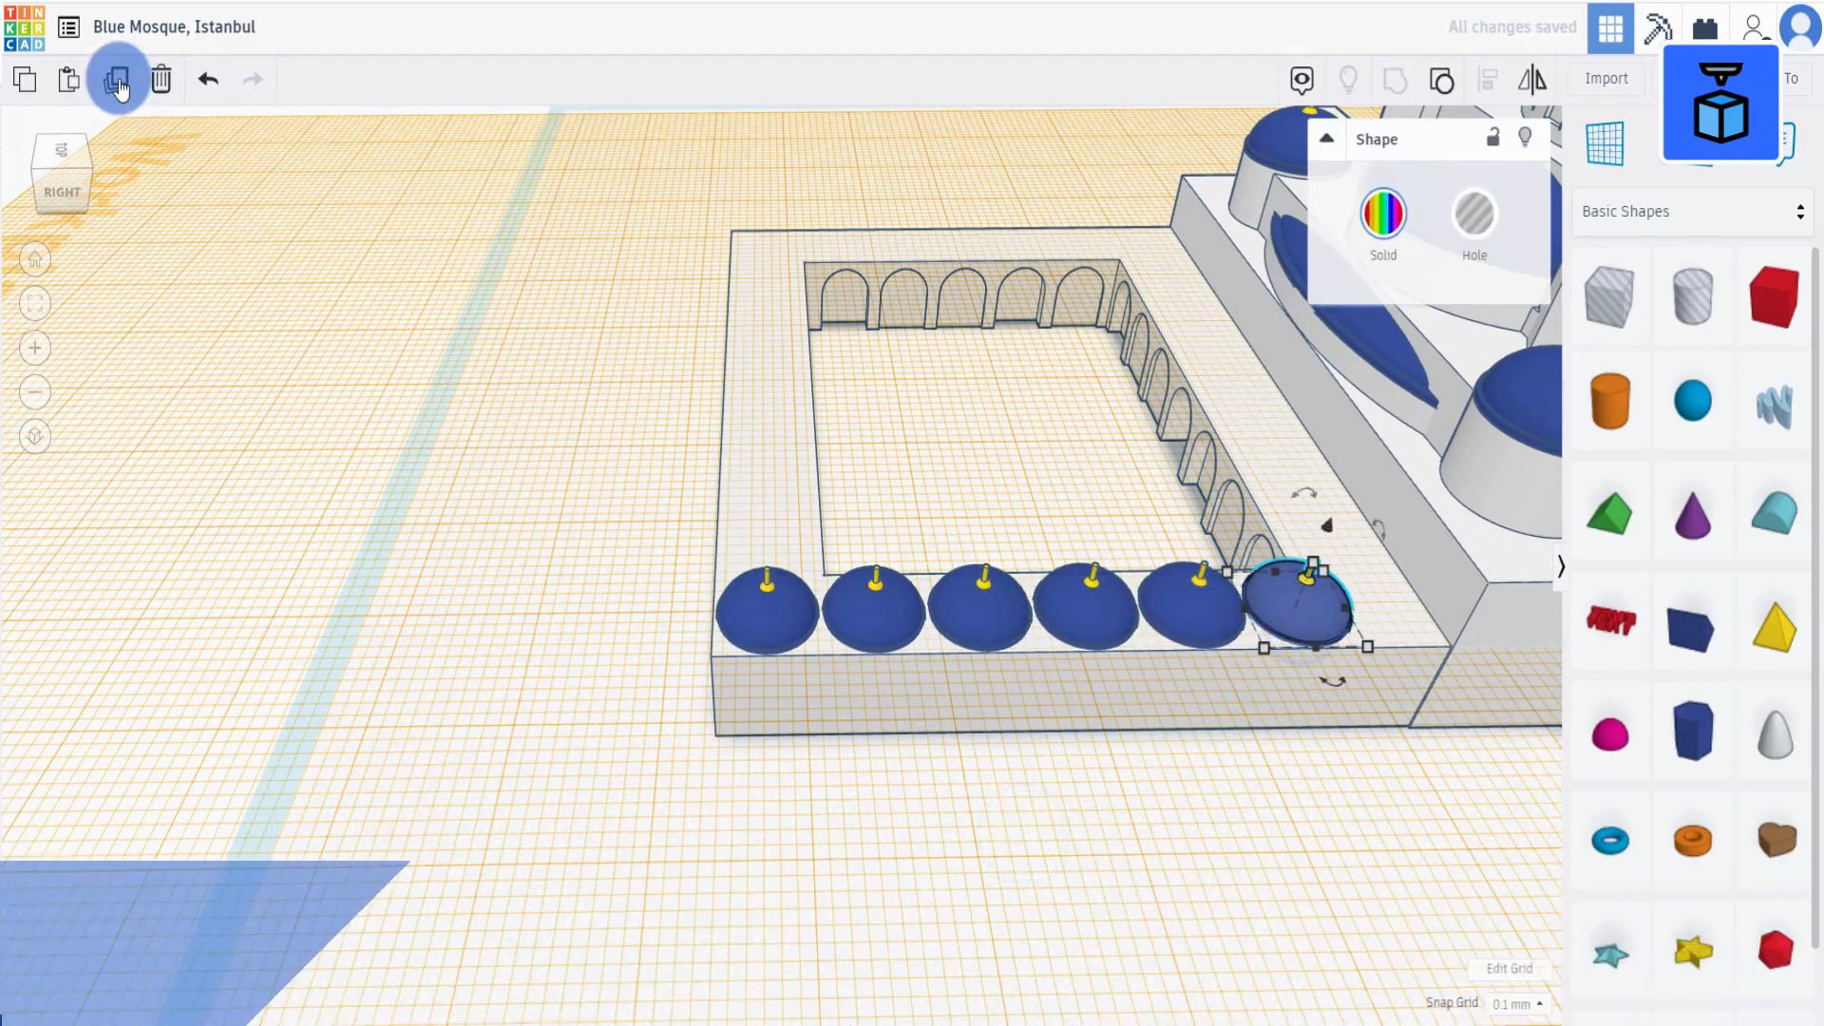
pyautogui.press('Right')
pyautogui.press('Right')
pyautogui.press('Right')
pyautogui.press('Right')
pyautogui.press('Right')
pyautogui.press('Right')
pyautogui.press('Right')
pyautogui.press('Right')
pyautogui.press('Right')
pyautogui.press('Right')
pyautogui.press('Right')
pyautogui.press('Right')
pyautogui.press('Right')
pyautogui.press('Right')
pyautogui.press('Right')
pyautogui.press('Right')
pyautogui.press('Right')
pyautogui.press('Right')
pyautogui.press('Right')
pyautogui.press('Right')
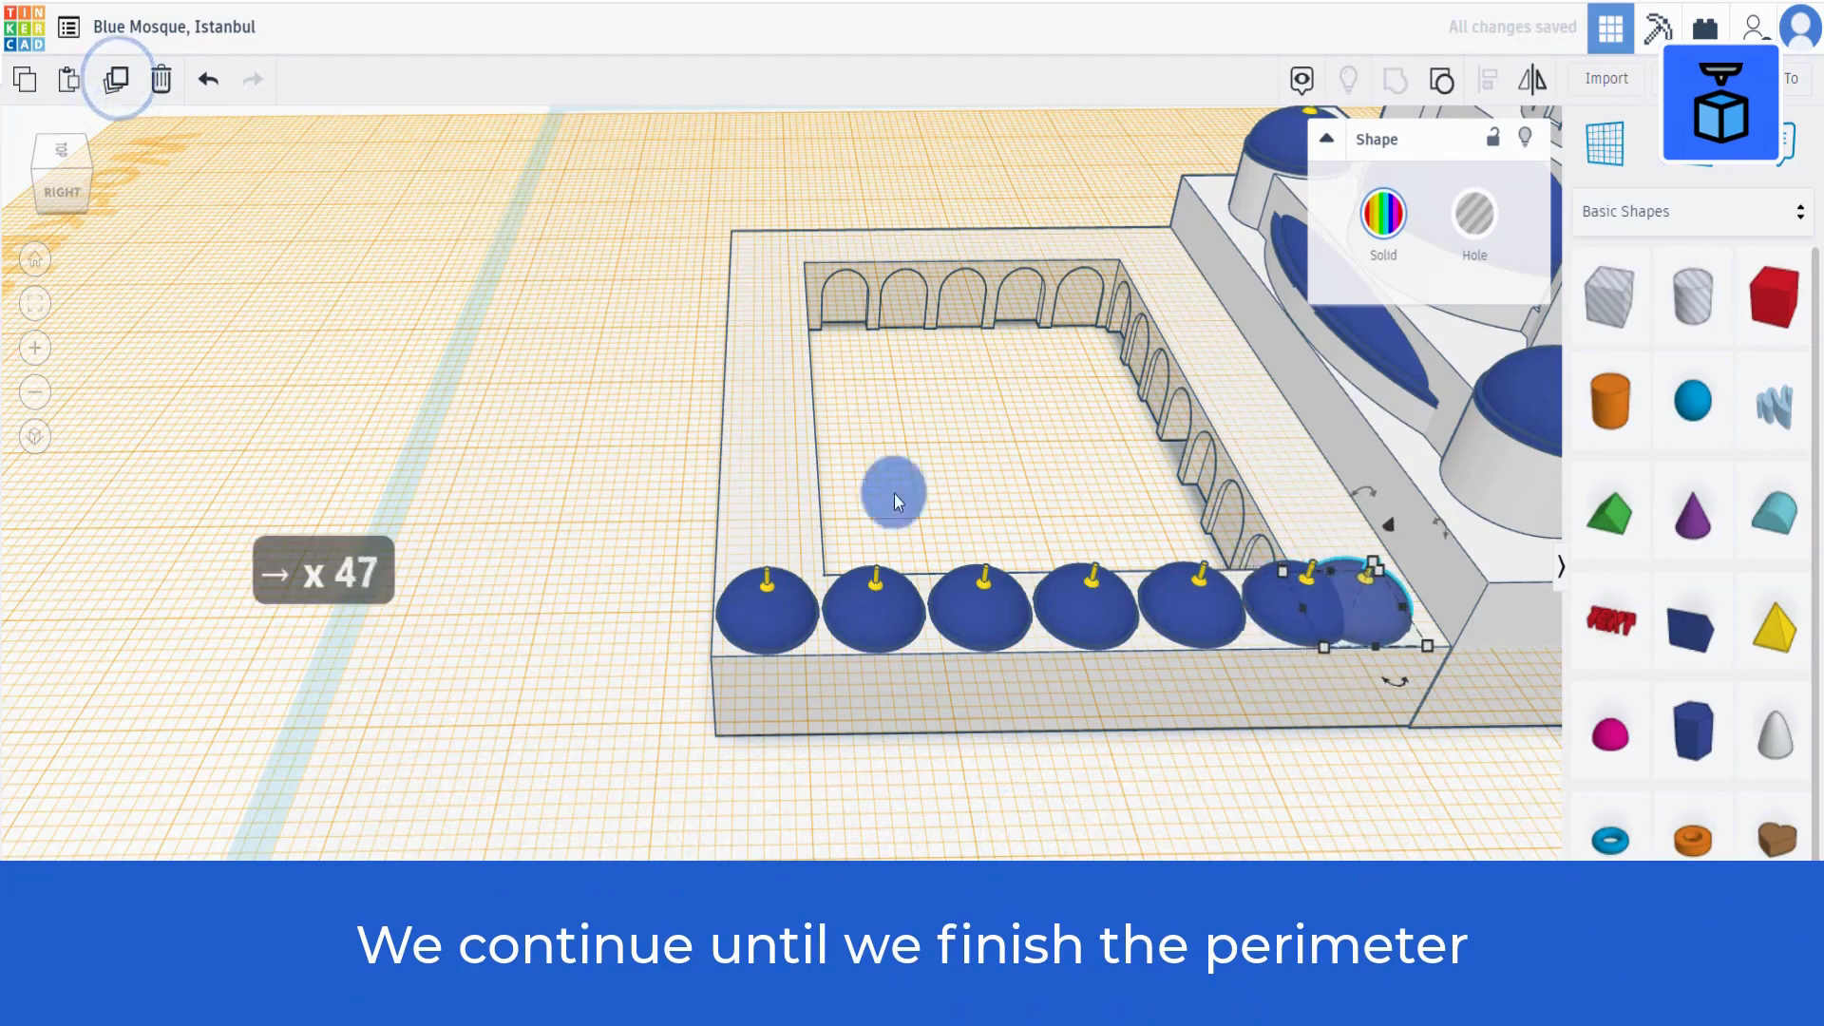
pyautogui.press('Right')
pyautogui.press('Right')
pyautogui.press('Right')
pyautogui.press('Right')
pyautogui.press('Right')
pyautogui.press('Right')
pyautogui.press('Right')
pyautogui.press('Right')
pyautogui.press('Right')
pyautogui.press('Right')
pyautogui.press('Right')
pyautogui.press('Right')
pyautogui.press('Right')
pyautogui.press('Right')
pyautogui.press('Right')
pyautogui.press('Right')
pyautogui.press('f')
pyautogui.press('Right')
pyautogui.press('Right')
pyautogui.press('Right')
pyautogui.press('Right')
pyautogui.press('Right')
pyautogui.press('Right')
pyautogui.press('Right')
pyautogui.press('Right')
pyautogui.press('Right')
pyautogui.press('Right')
pyautogui.press('Right')
pyautogui.press('Right')
pyautogui.press('Right')
pyautogui.press('Right')
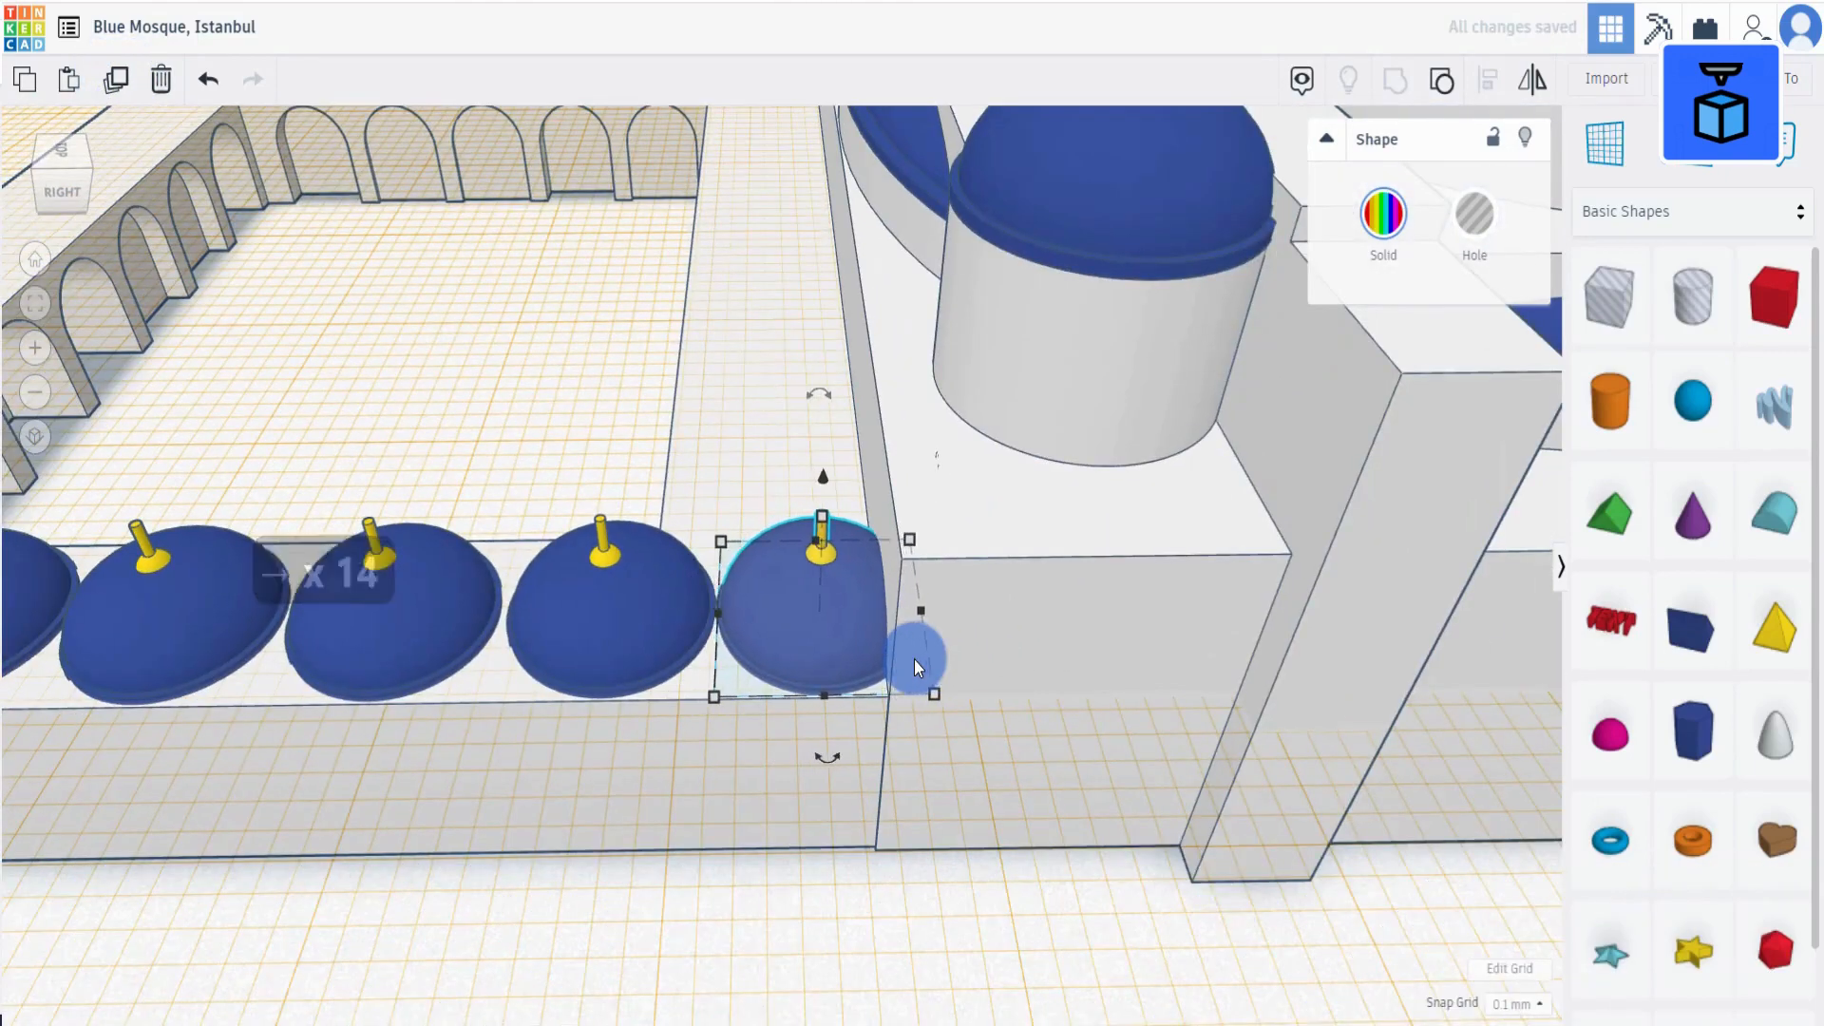
# Duplicate all seven domes of the right wall together and move the copies straight across onto the left courtyard wall.
pyautogui.scroll(-6, 672, 810)
pyautogui.moveTo(672, 809); pyautogui.dragTo(727, 912, button='right')
pyautogui.click(218, 624)
pyautogui.keyDown('shift'); pyautogui.click(327, 616); pyautogui.keyUp('shift')
pyautogui.keyDown('shift'); pyautogui.click(428, 623); pyautogui.keyUp('shift')
pyautogui.keyDown('shift'); pyautogui.click(512, 614); pyautogui.keyUp('shift')
pyautogui.keyDown('shift'); pyautogui.click(608, 610); pyautogui.keyUp('shift')
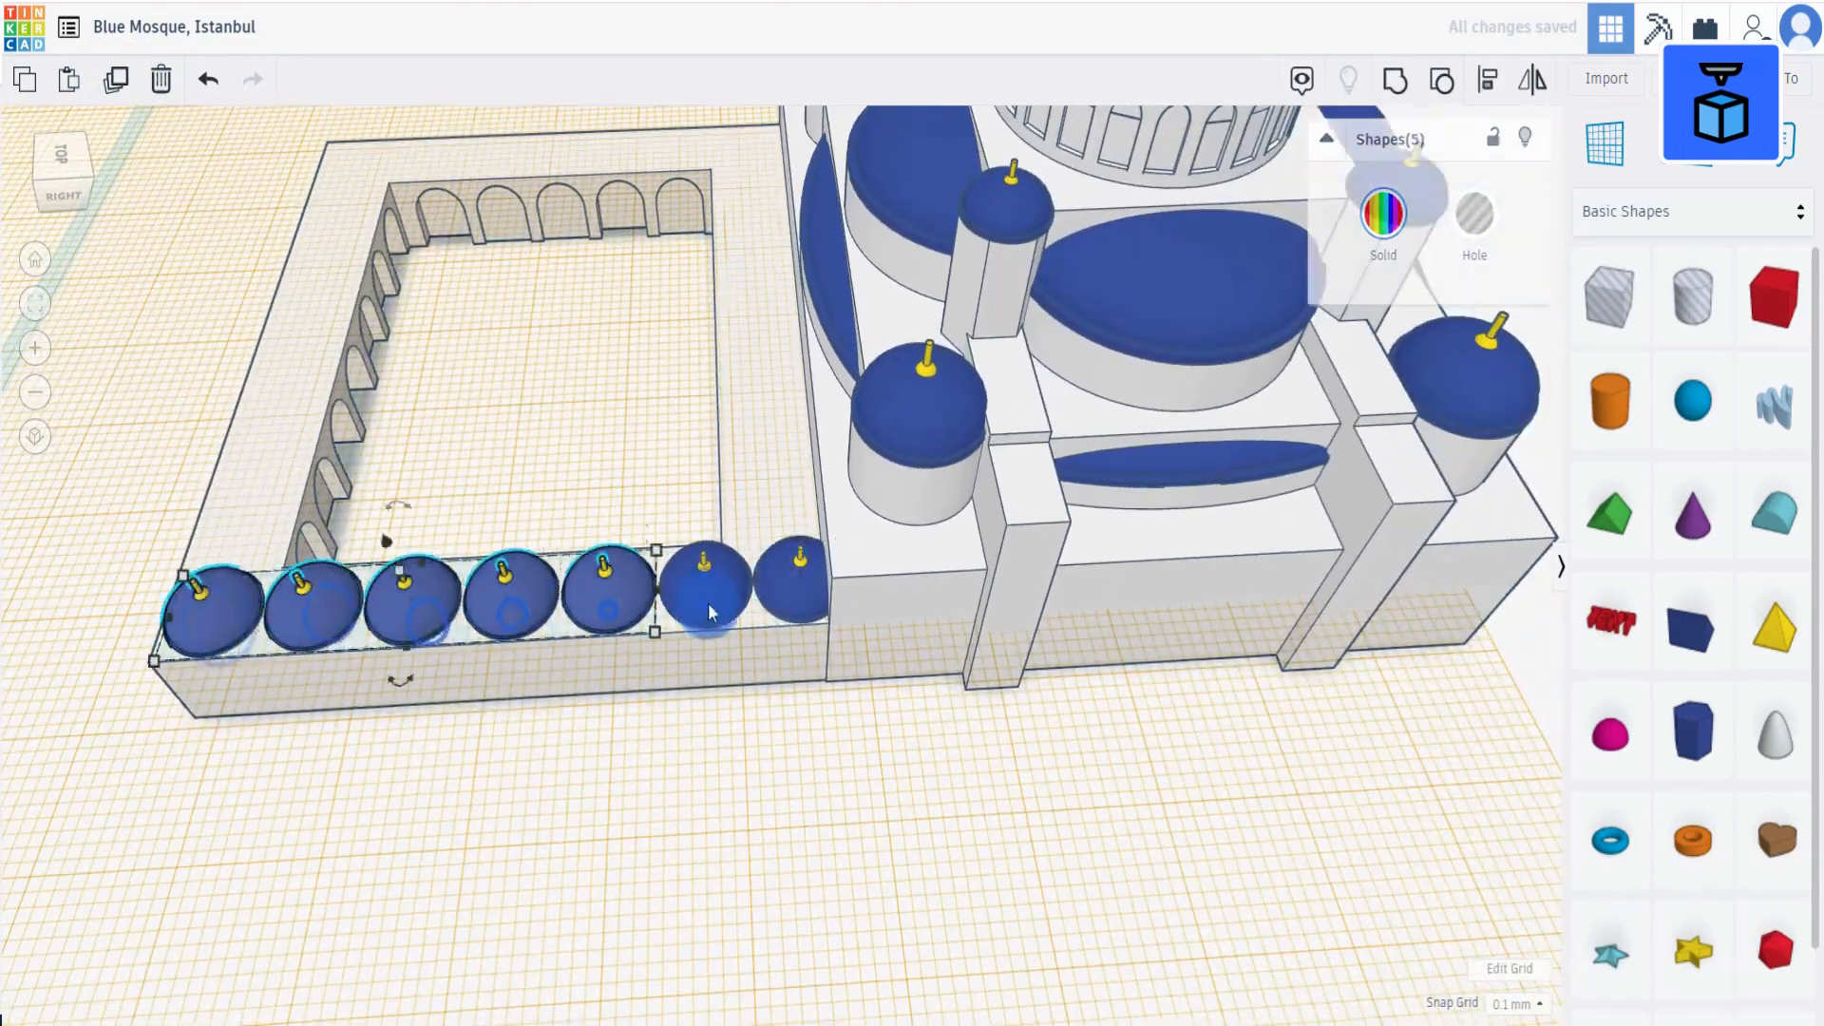
pyautogui.keyDown('shift'); pyautogui.click(710, 611); pyautogui.keyUp('shift')
pyautogui.keyDown('shift'); pyautogui.click(798, 581); pyautogui.keyUp('shift')
pyautogui.click(115, 78)
pyautogui.press('Up')
pyautogui.press('Up')
pyautogui.press('Up')
pyautogui.press('Up')
pyautogui.press('Up')
pyautogui.press('Up')
pyautogui.press('Up')
pyautogui.press('Up')
pyautogui.press('Up')
pyautogui.press('Up')
pyautogui.press('Up')
pyautogui.press('Up')
pyautogui.press('Up')
pyautogui.hotkey('shift', 'Up')
pyautogui.hotkey('shift', 'Up')
pyautogui.hotkey('shift', 'Up')
pyautogui.hotkey('shift', 'Up')
pyautogui.hotkey('shift', 'Up')
pyautogui.hotkey('shift', 'Up')
pyautogui.hotkey('shift', 'Up')
pyautogui.hotkey('shift', 'Up')
pyautogui.hotkey('shift', 'Up')
pyautogui.hotkey('shift', 'Up')
pyautogui.hotkey('shift', 'Up')
pyautogui.hotkey('shift', 'Up')
pyautogui.hotkey('shift', 'Up')
pyautogui.hotkey('shift', 'Up')
pyautogui.hotkey('shift', 'Up')
pyautogui.hotkey('shift', 'Up')
pyautogui.hotkey('shift', 'Up')
pyautogui.hotkey('shift', 'Up')
pyautogui.hotkey('shift', 'Up')
pyautogui.hotkey('shift', 'Up')
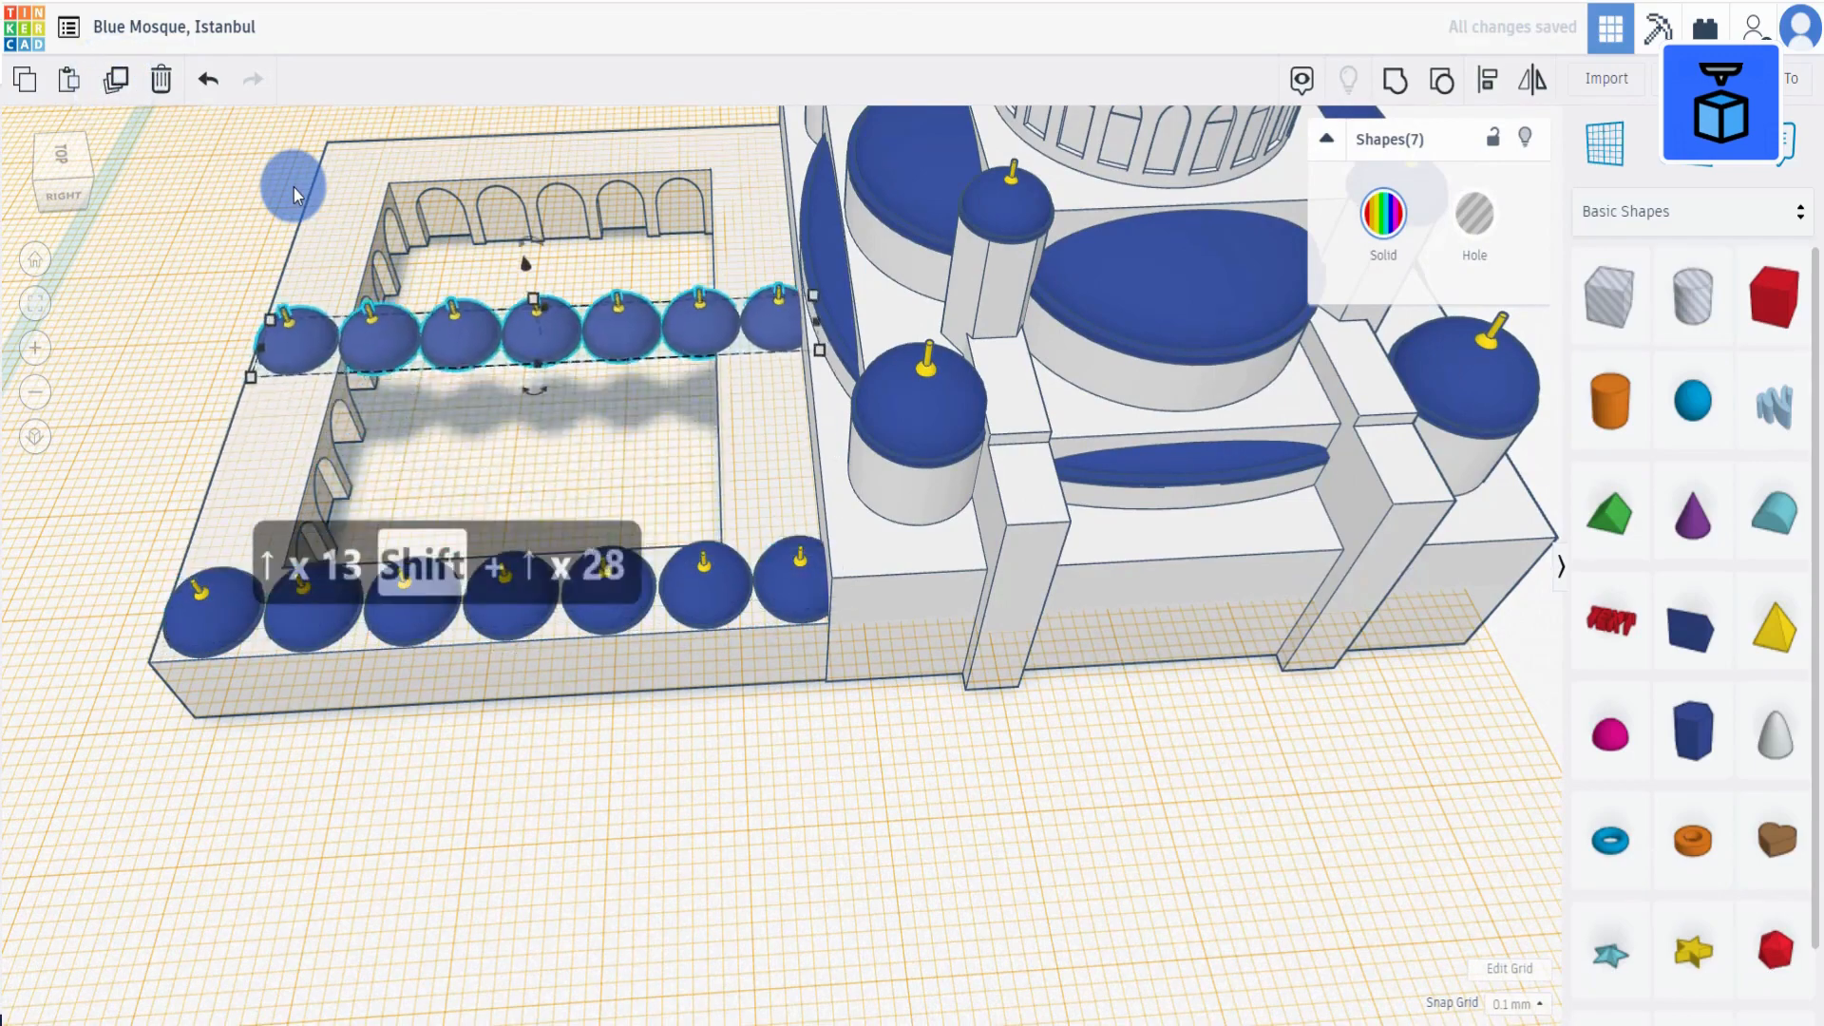
pyautogui.hotkey('shift', 'Up')
pyautogui.hotkey('shift', 'Up')
pyautogui.hotkey('shift', 'Up')
pyautogui.hotkey('shift', 'Up')
pyautogui.hotkey('shift', 'Up')
pyautogui.hotkey('shift', 'Up')
pyautogui.hotkey('shift', 'Up')
pyautogui.hotkey('shift', 'Up')
pyautogui.hotkey('shift', 'Up')
pyautogui.hotkey('shift', 'Up')
pyautogui.hotkey('shift', 'Up')
pyautogui.hotkey('shift', 'Up')
pyautogui.hotkey('shift', 'Up')
pyautogui.hotkey('shift', 'Up')
pyautogui.hotkey('shift', 'Up')
pyautogui.hotkey('shift', 'Up')
pyautogui.hotkey('shift', 'Up')
pyautogui.hotkey('shift', 'Up')
pyautogui.hotkey('shift', 'Up')
pyautogui.hotkey('shift', 'Up')
pyautogui.moveTo(294, 188); pyautogui.dragTo(766, 510, button='right')
pyautogui.click(668, 855)
pyautogui.click(1121, 610)
pyautogui.keyDown('shift'); pyautogui.click(1063, 530); pyautogui.keyUp('shift')
pyautogui.keyDown('shift'); pyautogui.click(1020, 464); pyautogui.keyUp('shift')
pyautogui.keyDown('shift'); pyautogui.click(988, 390); pyautogui.keyUp('shift')
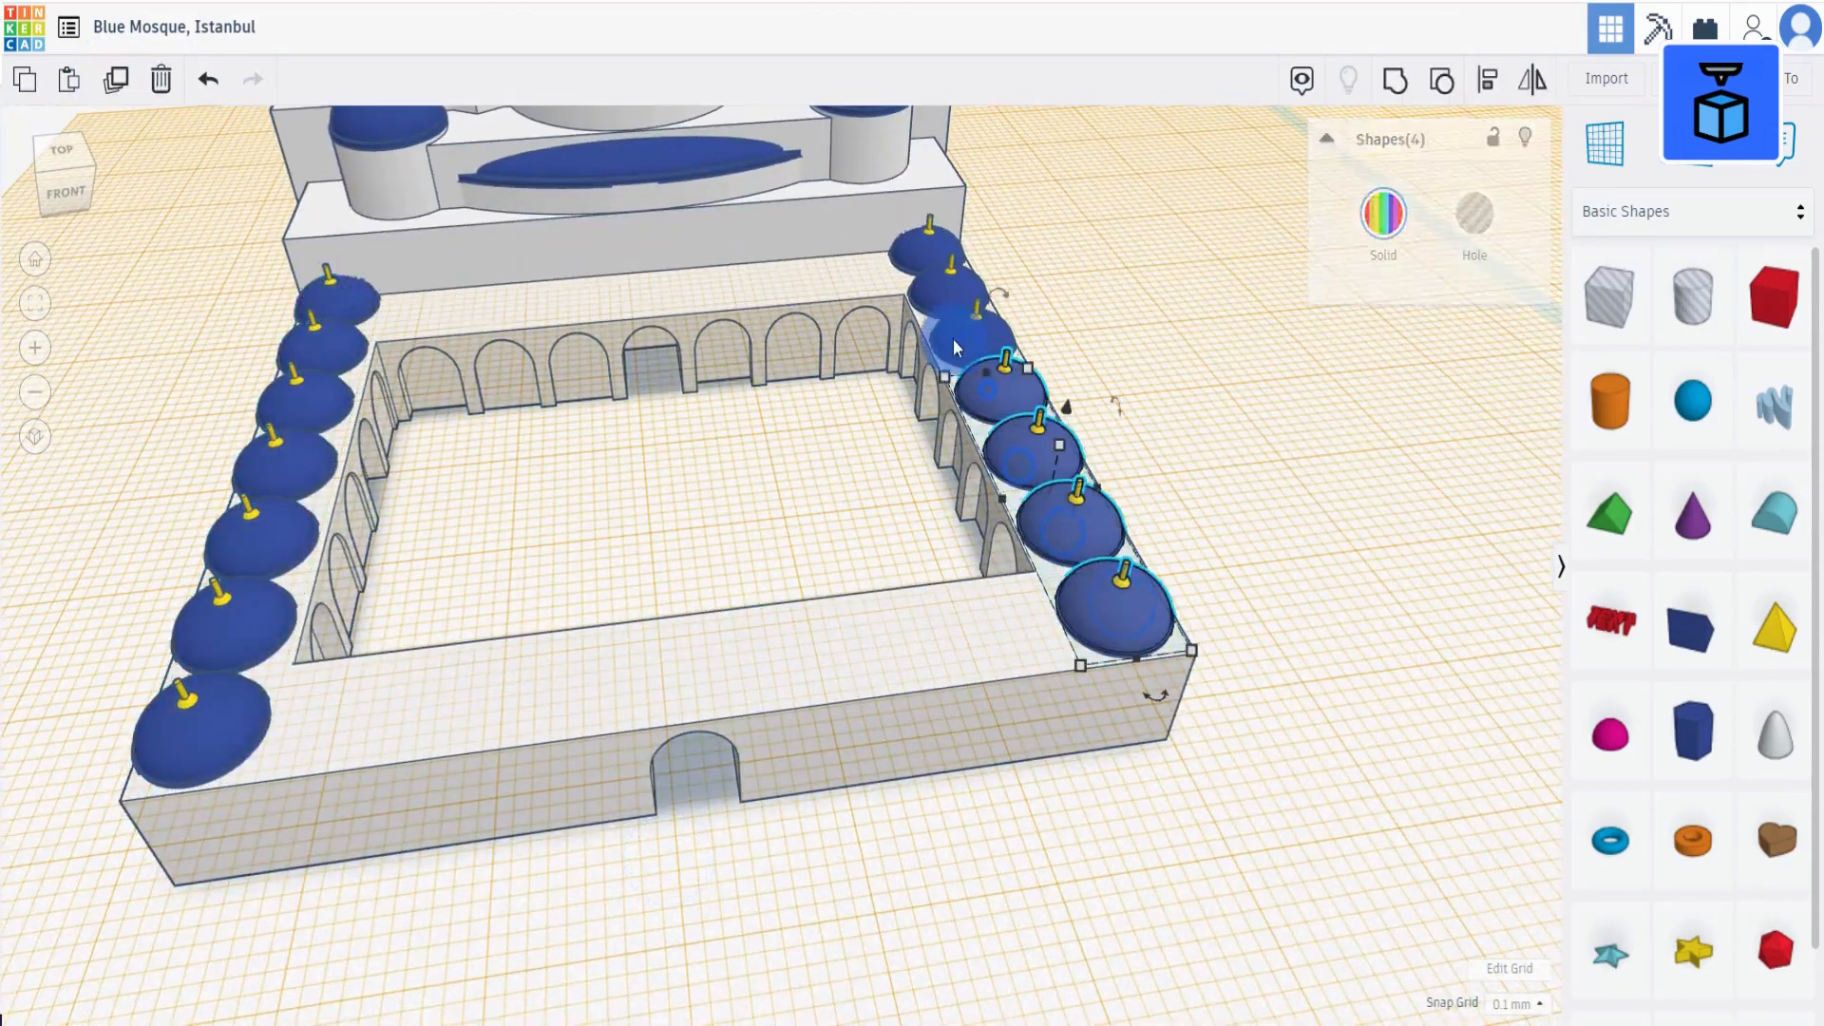
pyautogui.moveTo(953, 338); pyautogui.dragTo(933, 298)
pyautogui.click(933, 298)
pyautogui.keyDown('shift'); pyautogui.click(901, 243); pyautogui.keyUp('shift')
pyautogui.keyDown('shift'); pyautogui.click(990, 404); pyautogui.keyUp('shift')
pyautogui.keyDown('shift'); pyautogui.click(1013, 474); pyautogui.keyUp('shift')
pyautogui.keyDown('shift'); pyautogui.click(1050, 530); pyautogui.keyUp('shift')
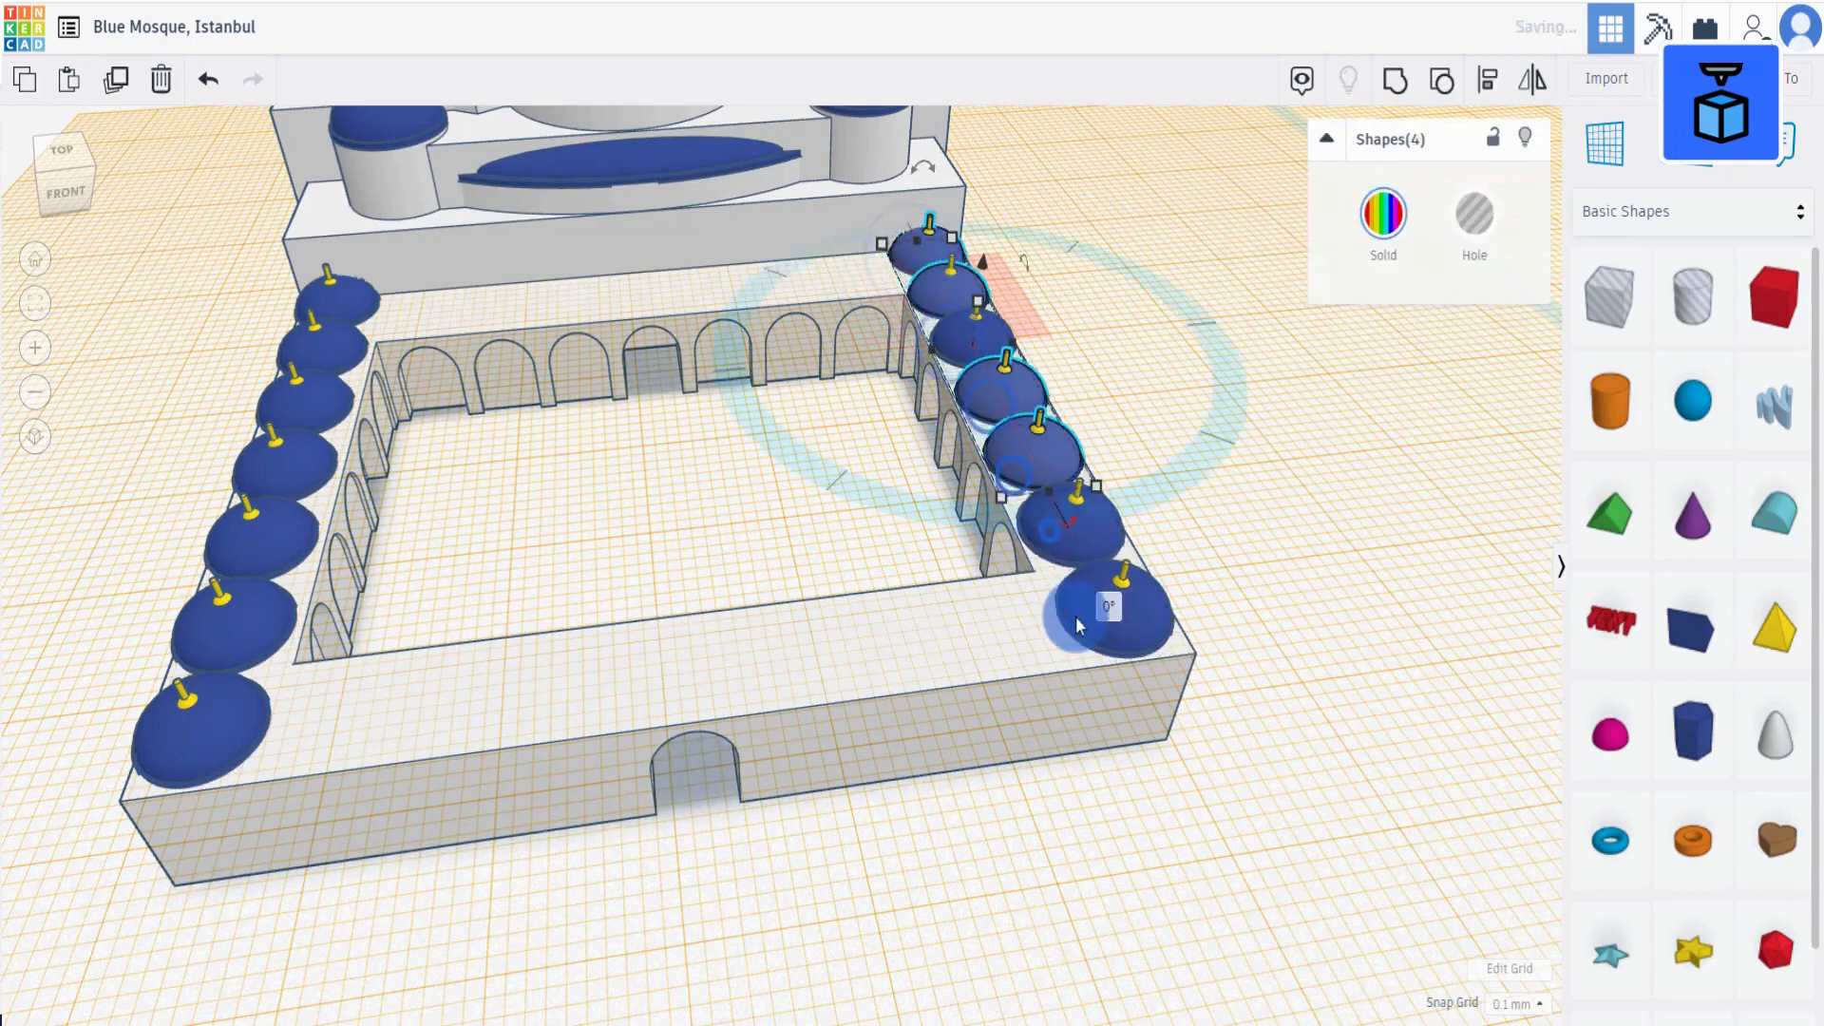
pyautogui.keyDown('shift'); pyautogui.click(1076, 619); pyautogui.keyUp('shift')
pyautogui.keyDown('shift'); pyautogui.click(951, 357); pyautogui.keyUp('shift')
pyautogui.click(126, 81)
pyautogui.moveTo(1145, 698); pyautogui.dragTo(1345, 403)
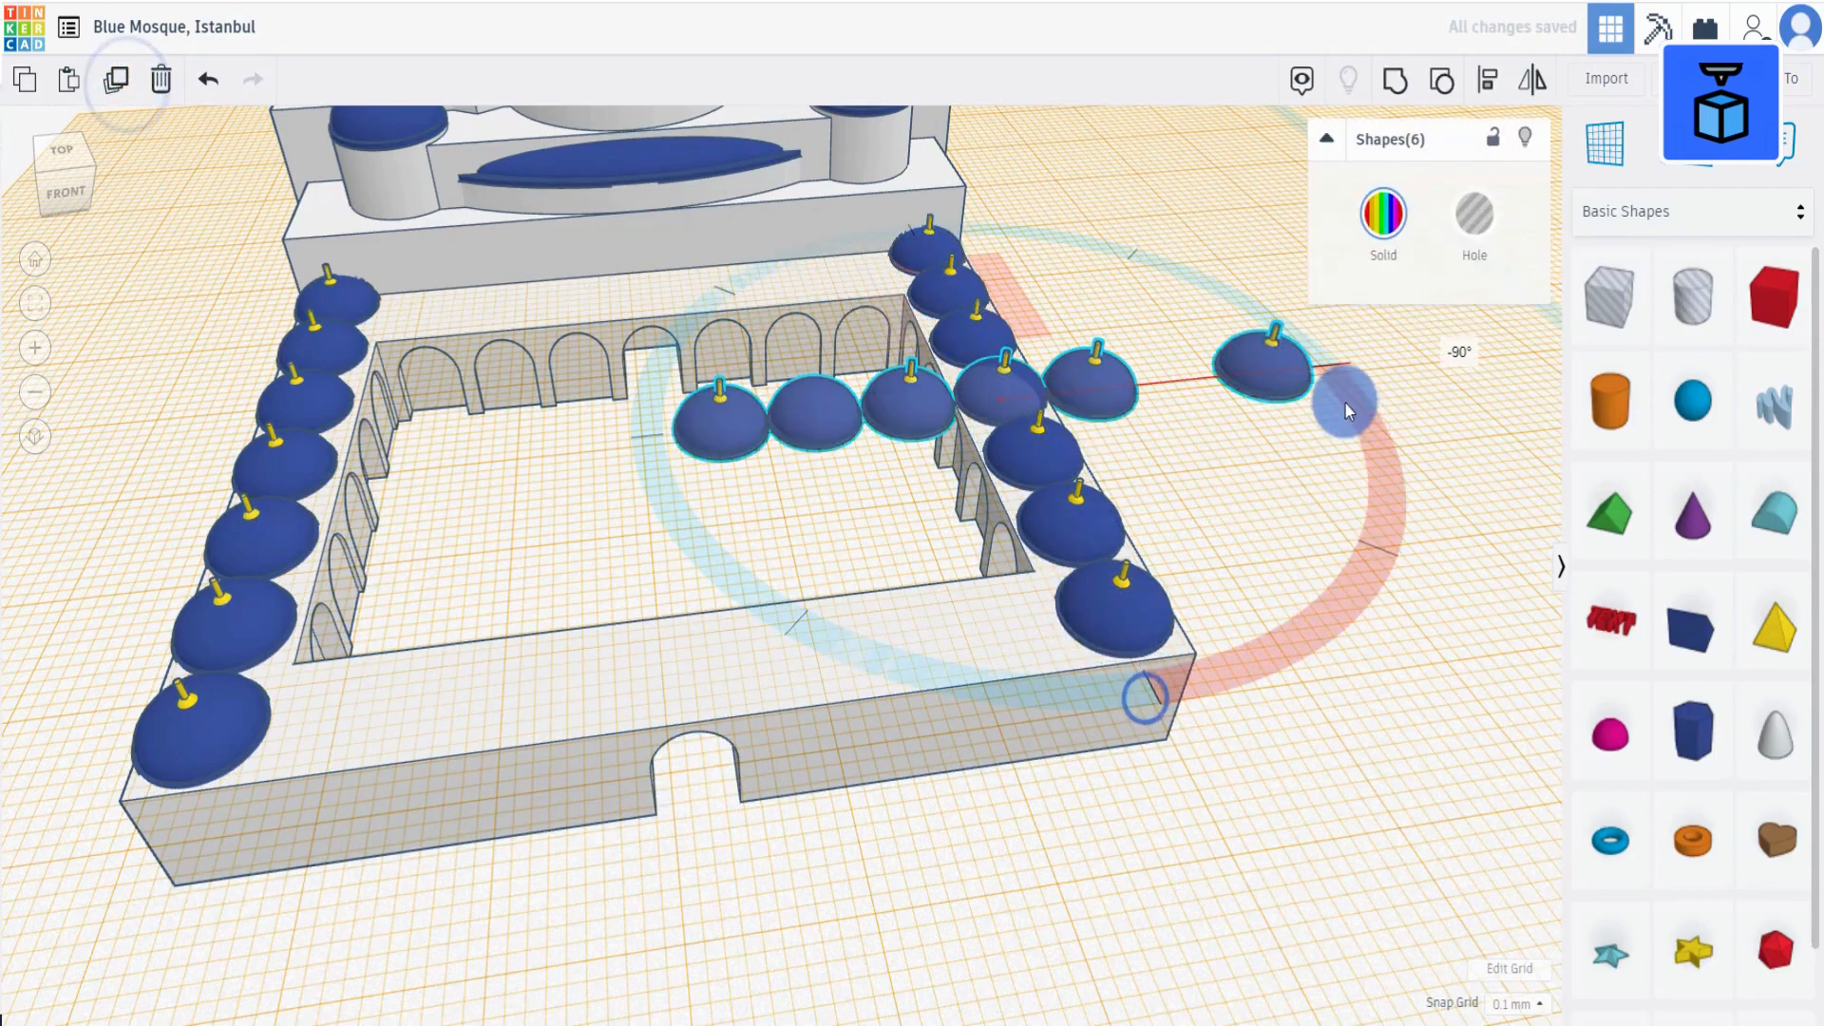
pyautogui.press('Delete')
pyautogui.click(728, 423)
# Duplicate all seven domes of the right wall and rotate the copied row to run across the courtyard's width.
pyautogui.click(910, 244)
pyautogui.keyDown('shift'); pyautogui.click(961, 347); pyautogui.keyUp('shift')
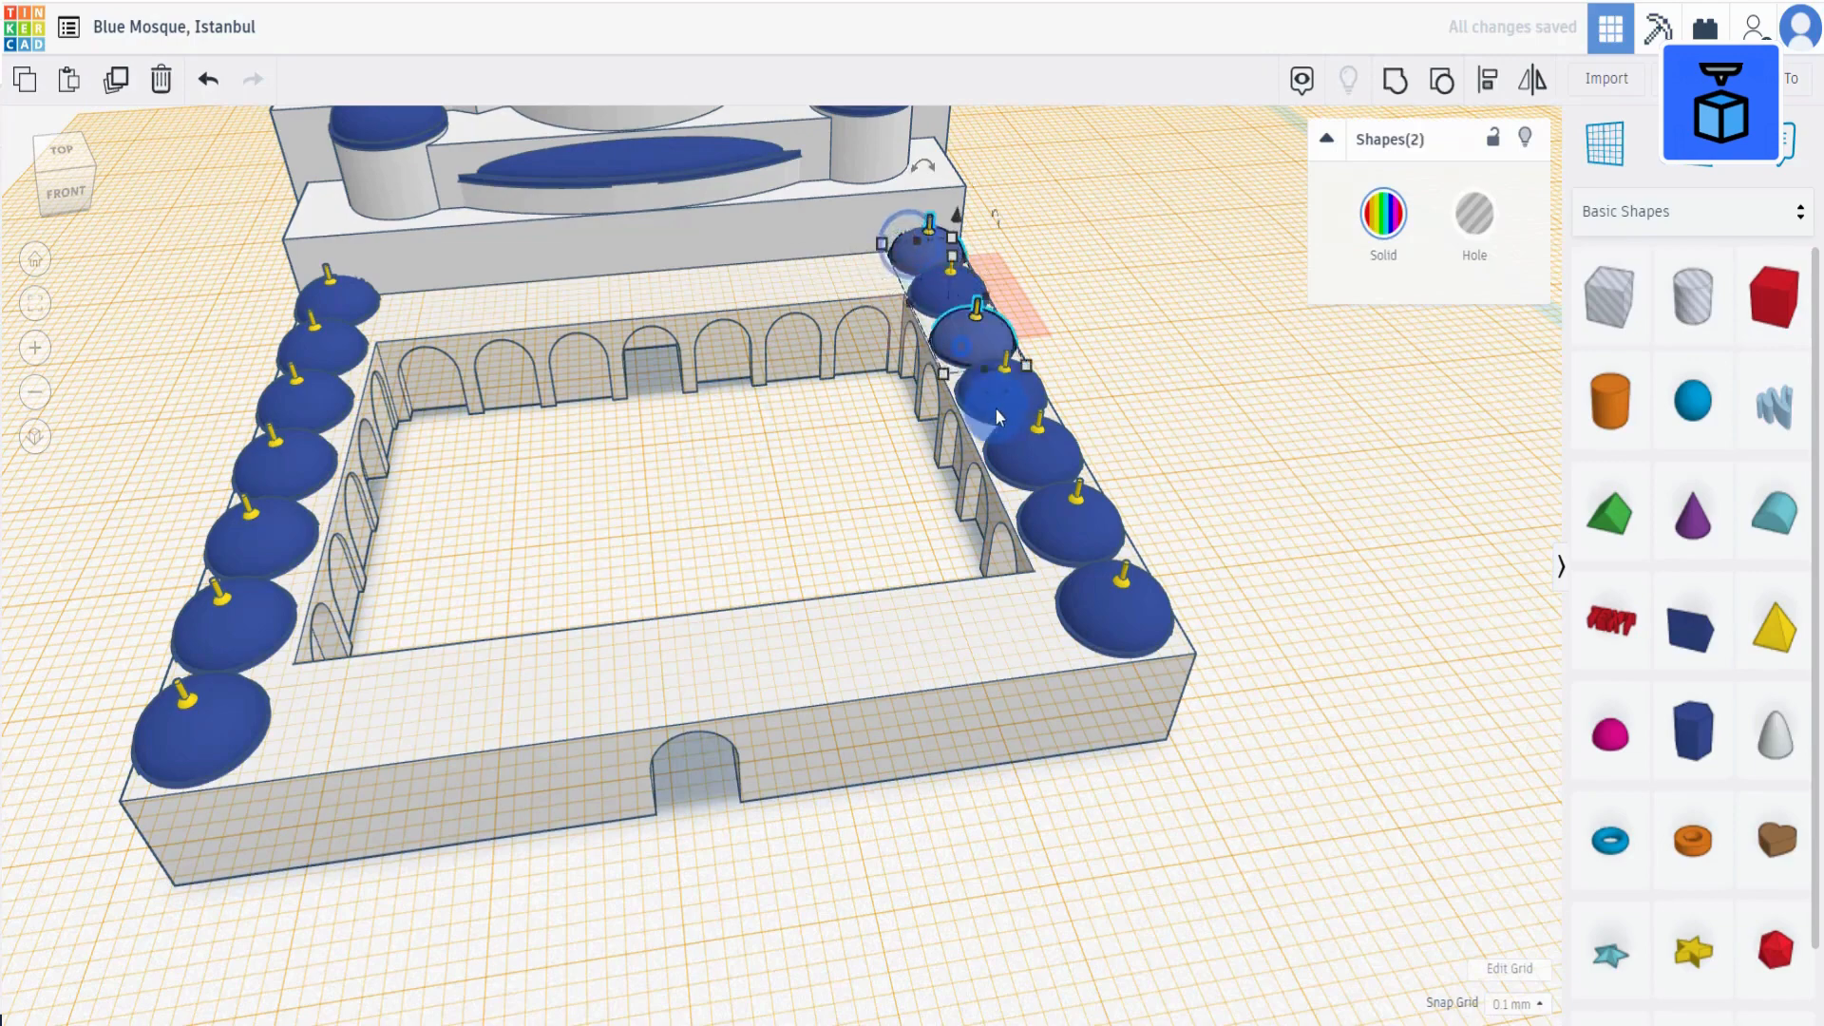
pyautogui.keyDown('shift'); pyautogui.click(996, 409); pyautogui.keyUp('shift')
pyautogui.keyDown('shift'); pyautogui.click(1001, 470); pyautogui.keyUp('shift')
pyautogui.keyDown('shift'); pyautogui.click(1046, 532); pyautogui.keyUp('shift')
pyautogui.keyDown('shift'); pyautogui.click(1093, 614); pyautogui.keyUp('shift')
pyautogui.scroll(3, 980, 217)
pyautogui.keyDown('shift'); pyautogui.click(978, 215); pyautogui.keyUp('shift')
pyautogui.scroll(-2, 974, 245)
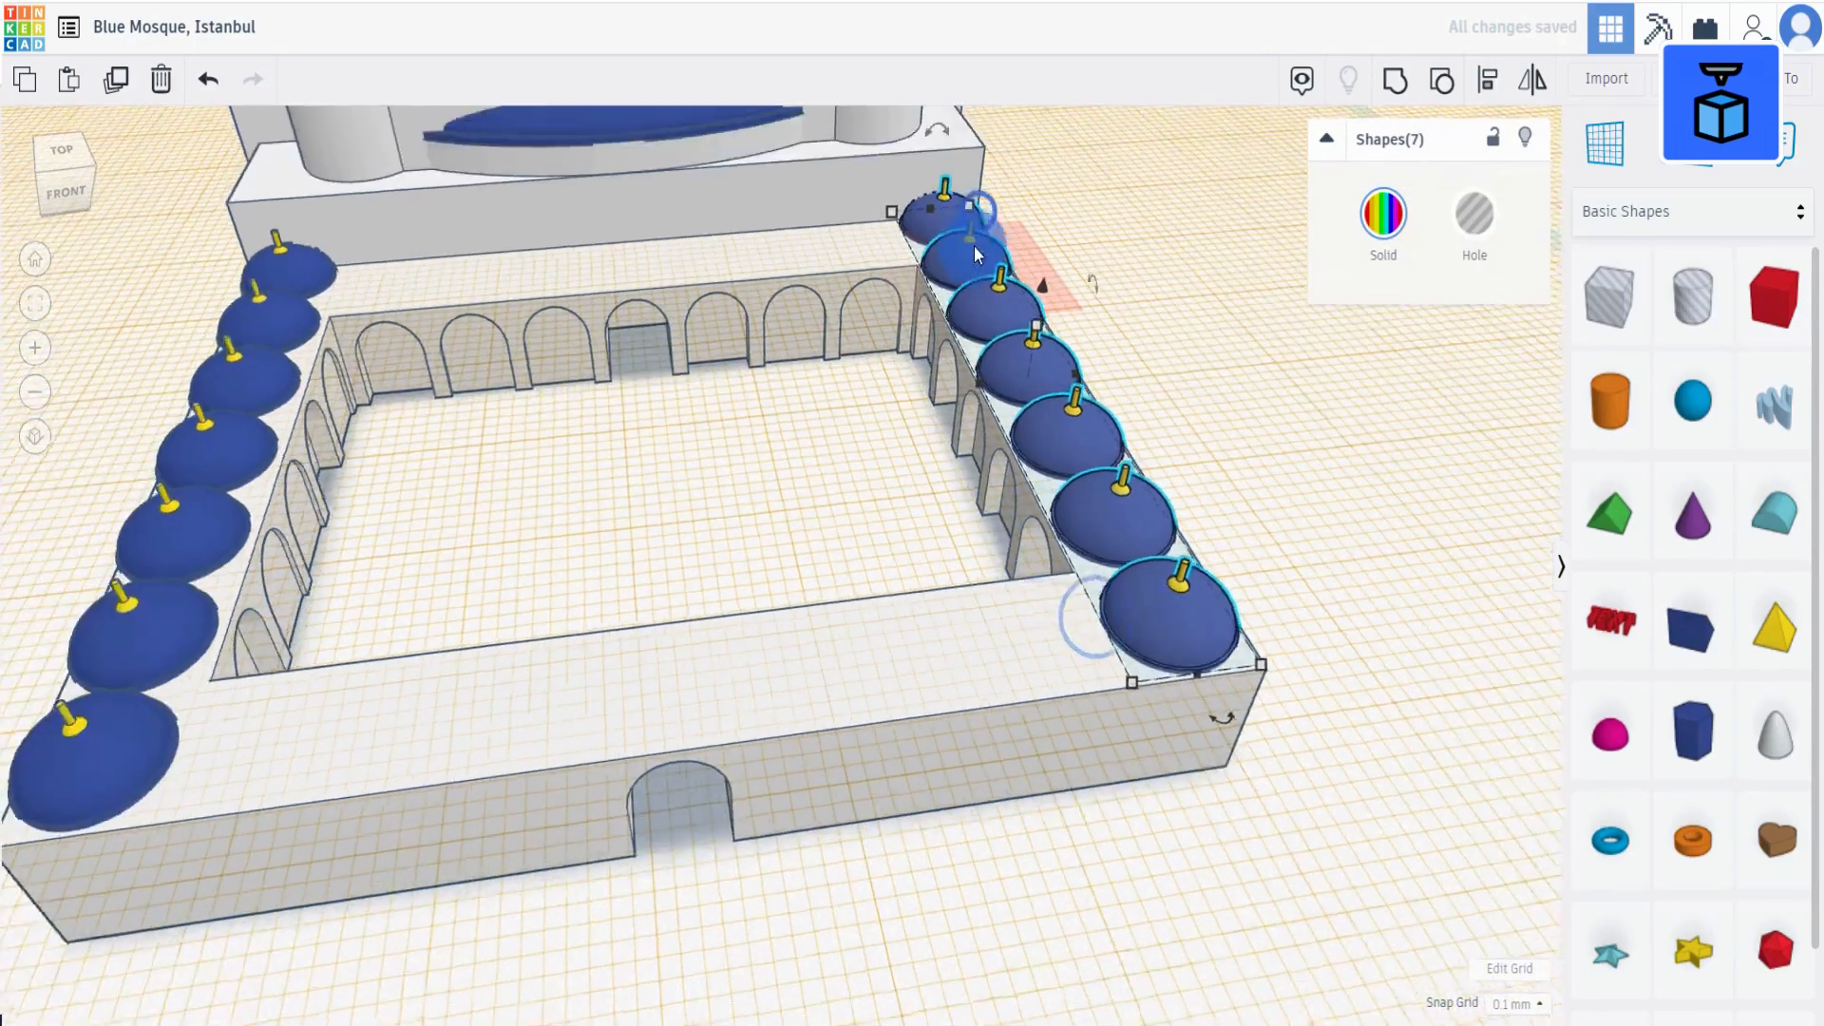
pyautogui.click(114, 79)
pyautogui.moveTo(1221, 718); pyautogui.dragTo(1161, 714)
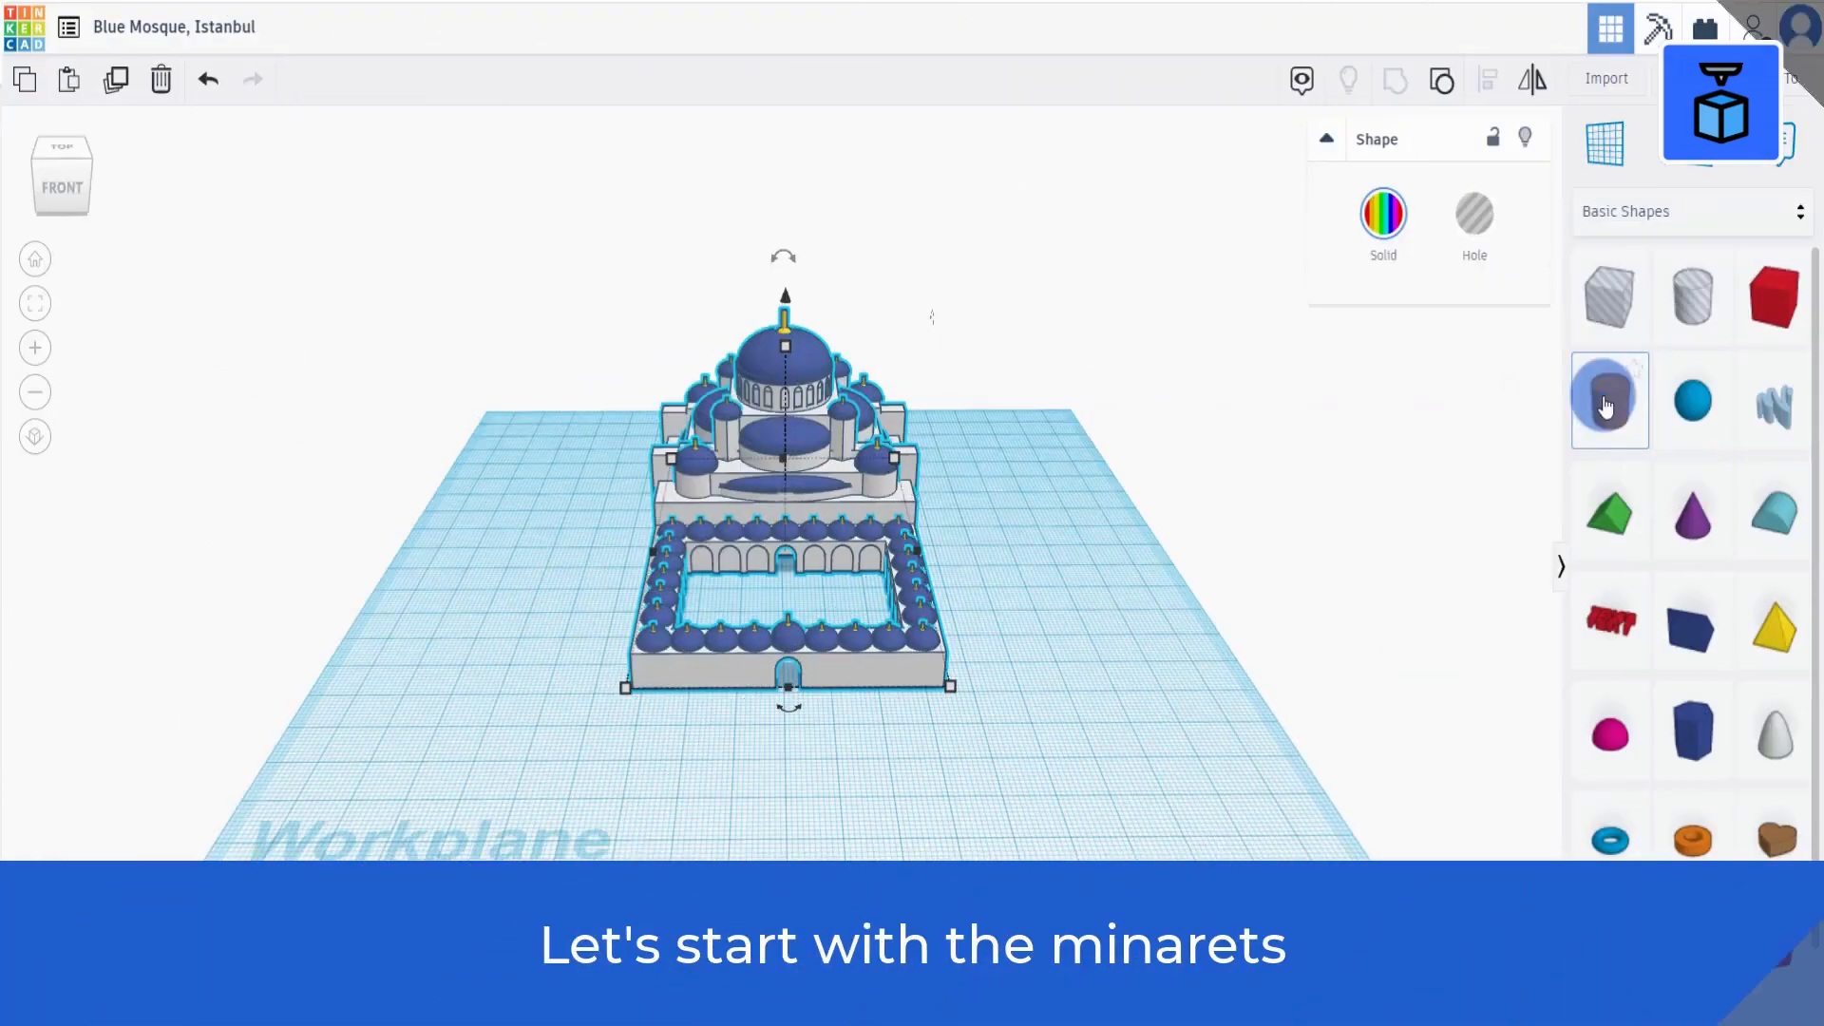
# Place a cylinder on the workplane beside the courtyard's front right corner, with 64 sides and a white colour.
pyautogui.moveTo(1605, 399); pyautogui.dragTo(1106, 760)
pyautogui.moveTo(1401, 332); pyautogui.dragTo(1475, 282)
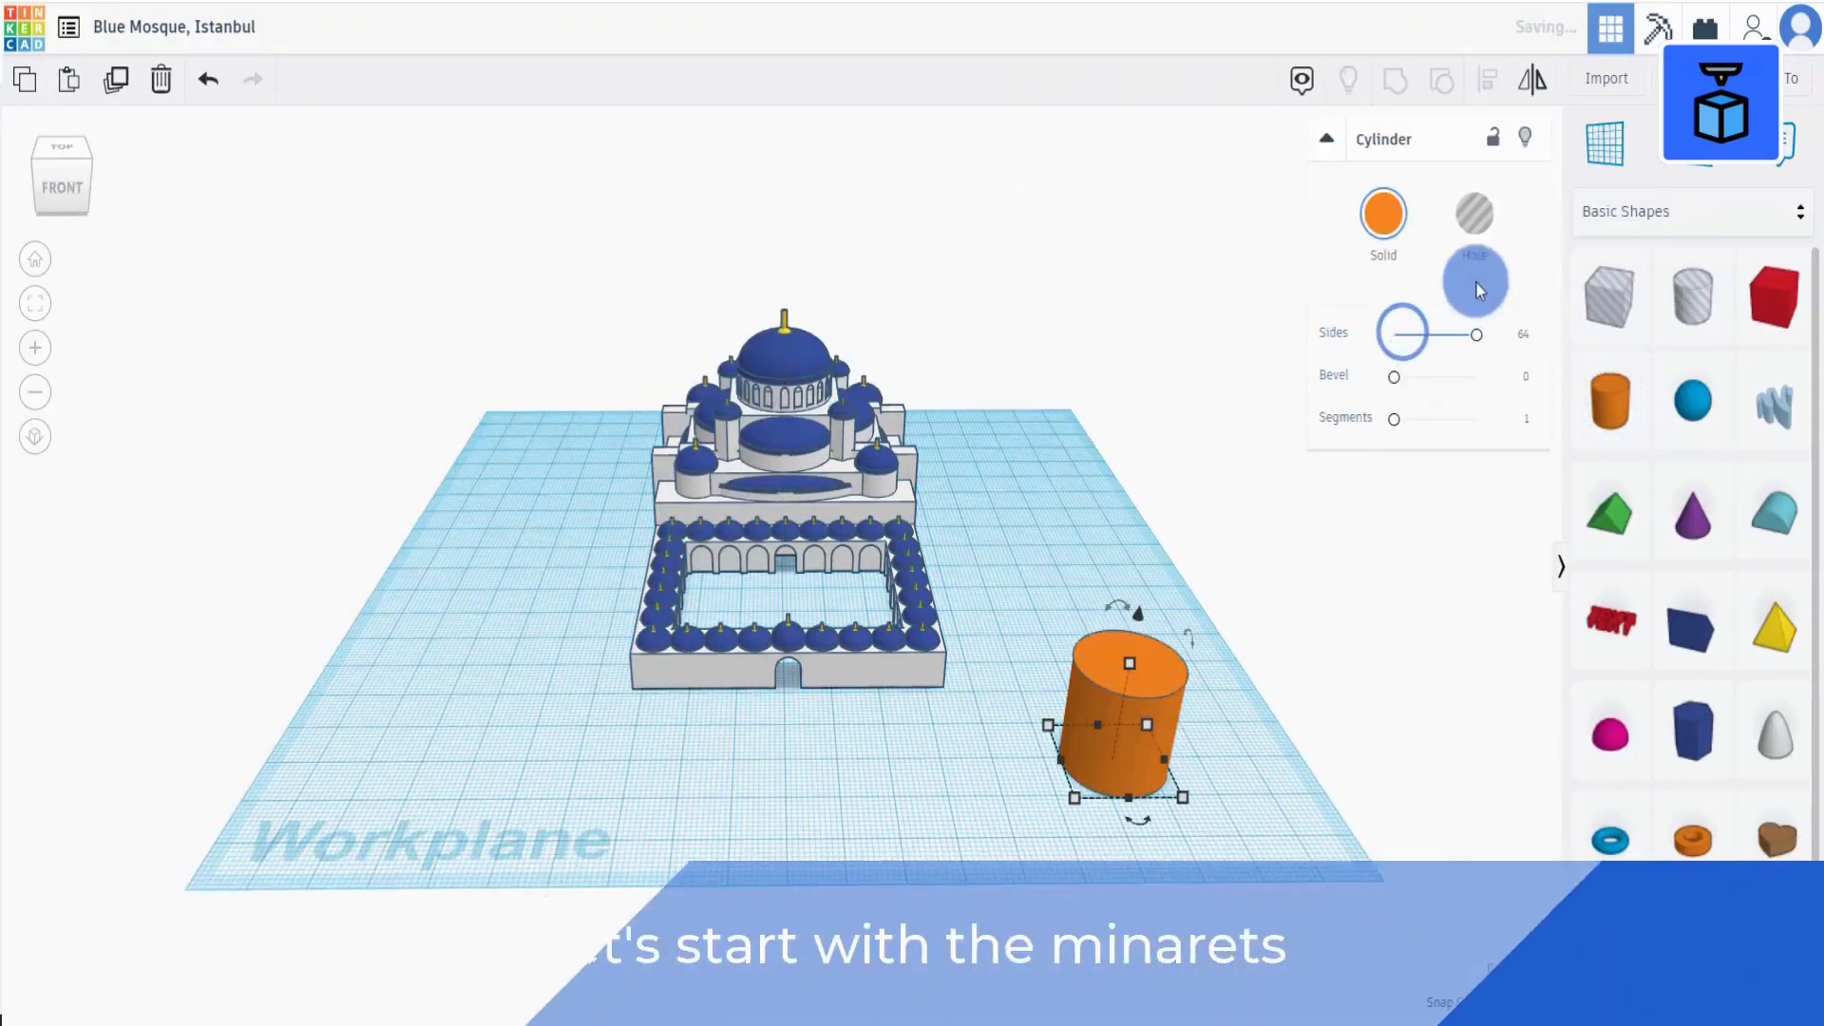
pyautogui.click(1383, 213)
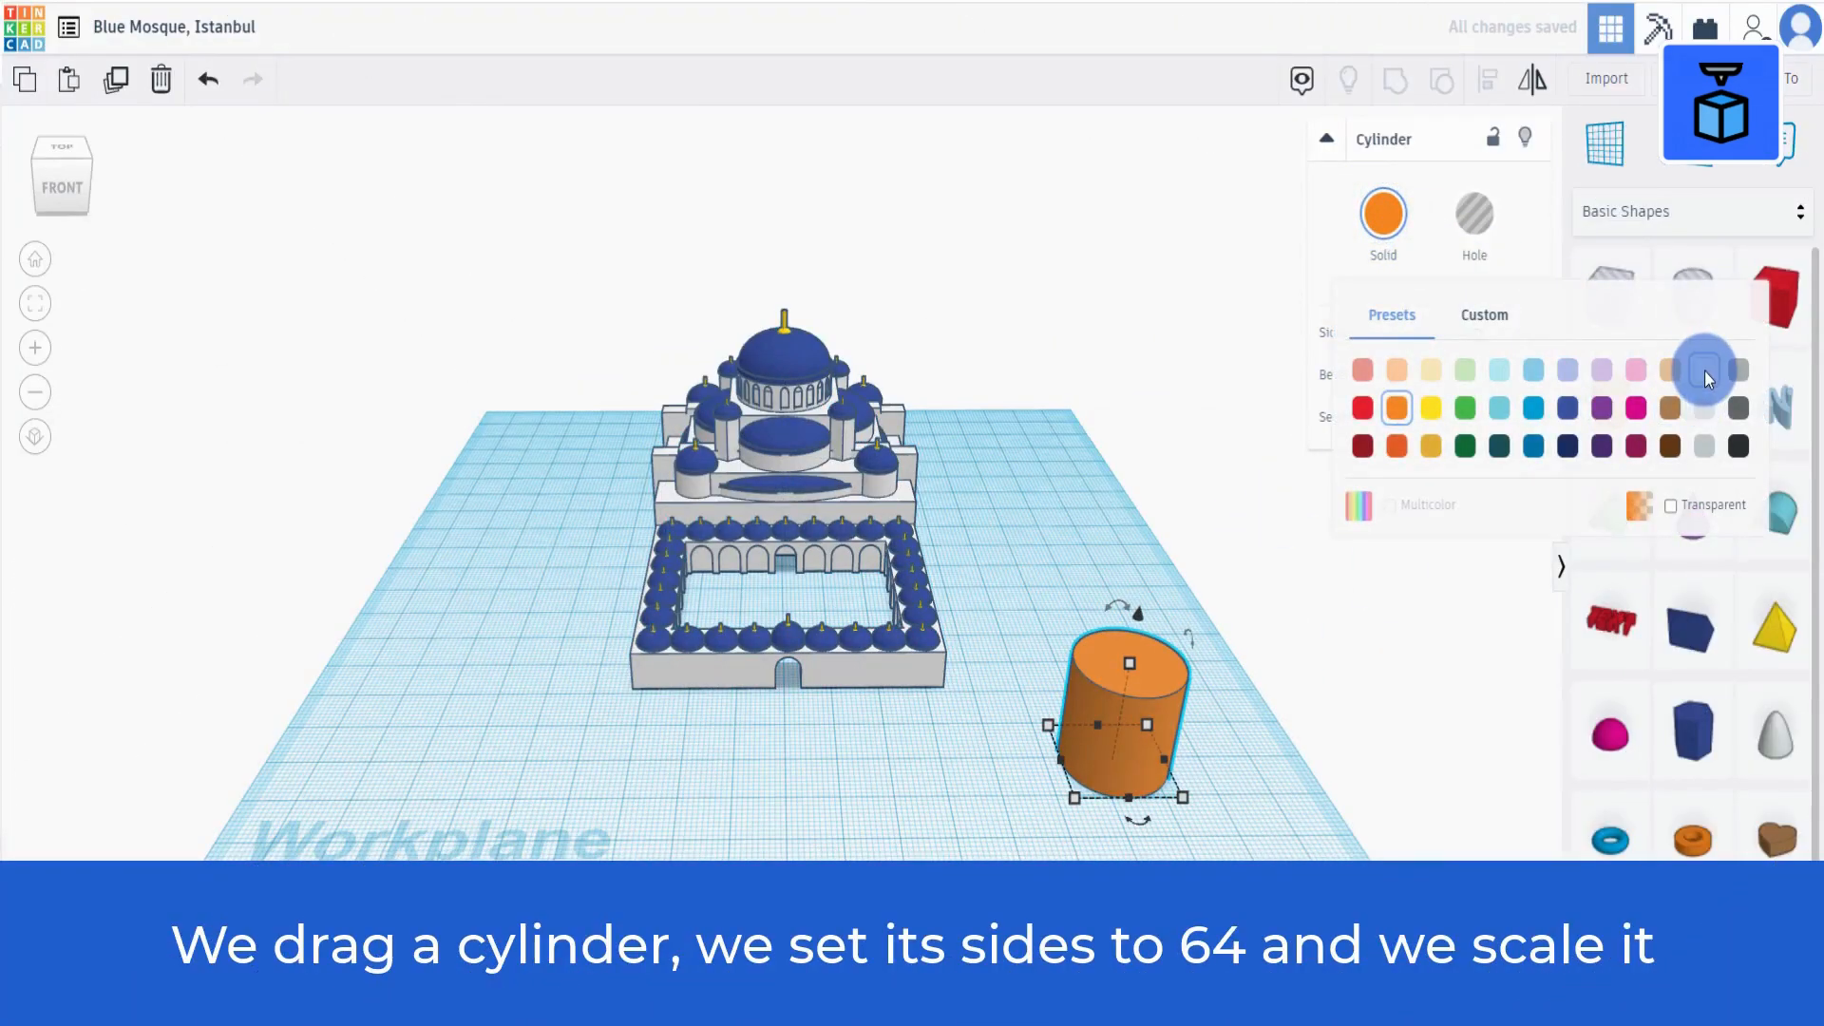
pyautogui.click(1704, 371)
pyautogui.click(1113, 773)
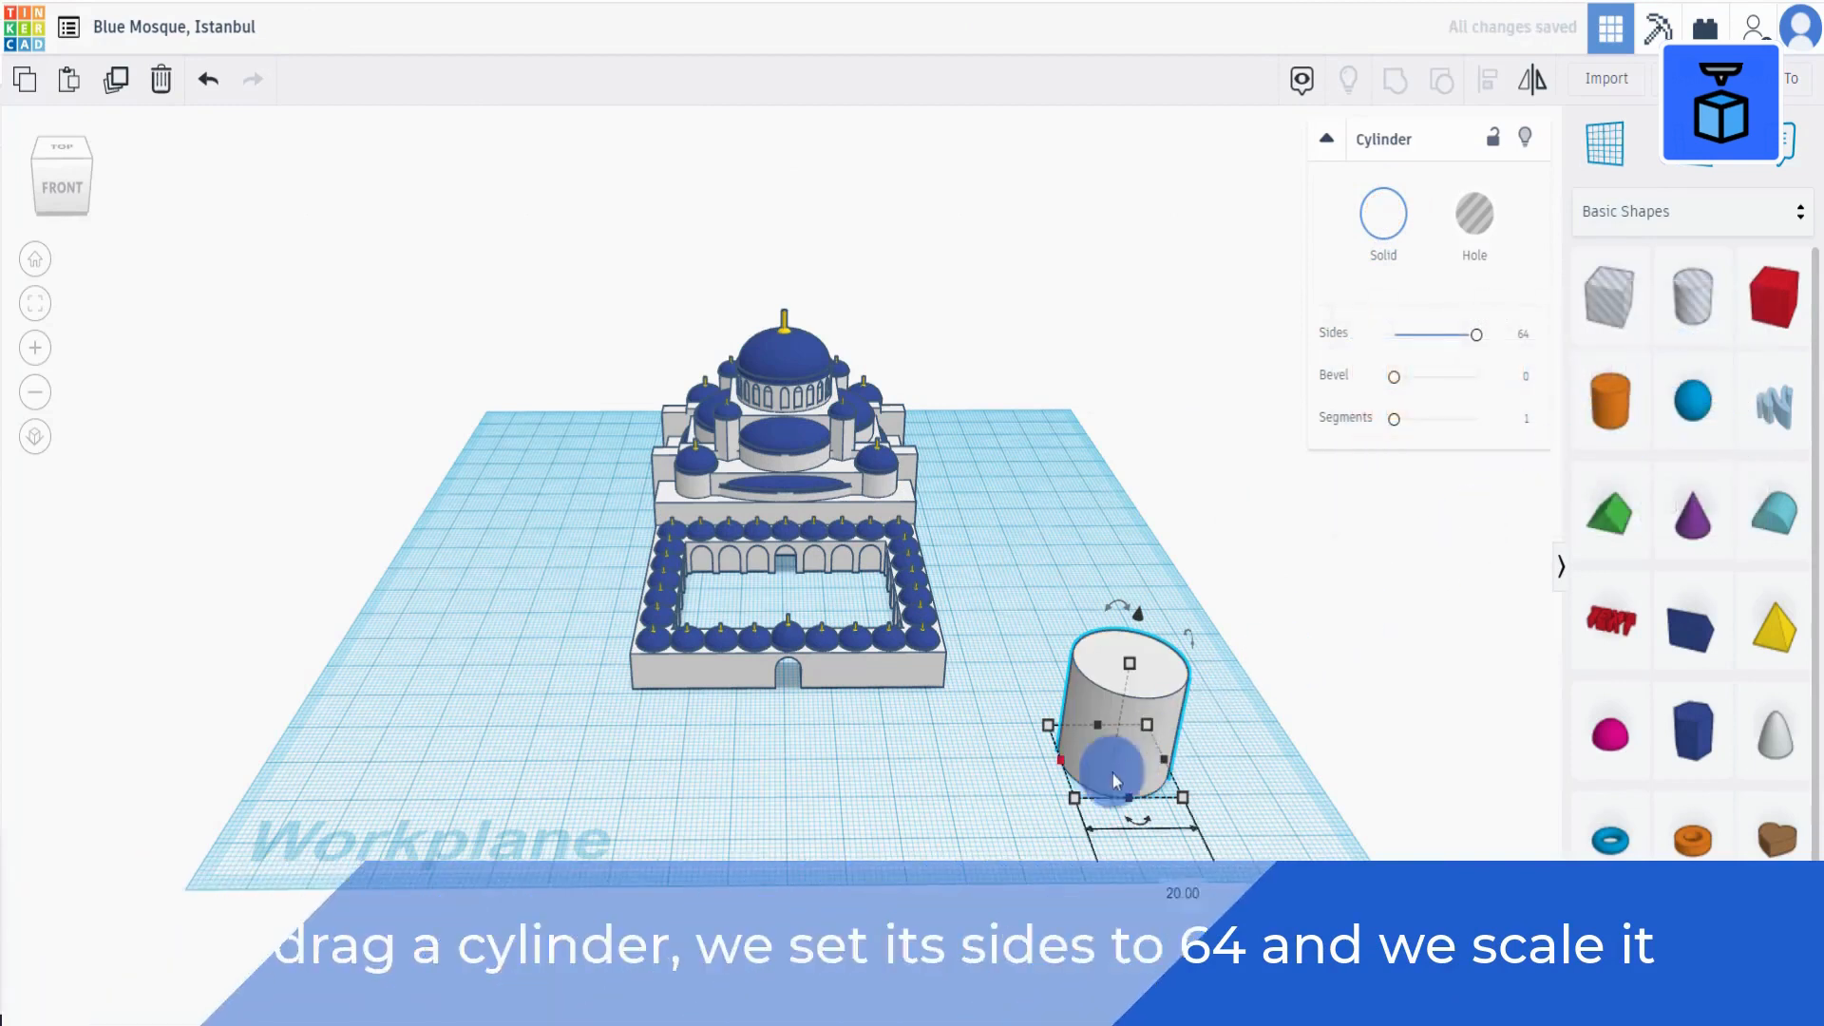
# Set the white cylinder's length and width to 5 mm each.
pyautogui.click(1077, 796)
pyautogui.click(1176, 879)
pyautogui.write('5')
pyautogui.press('Tab')
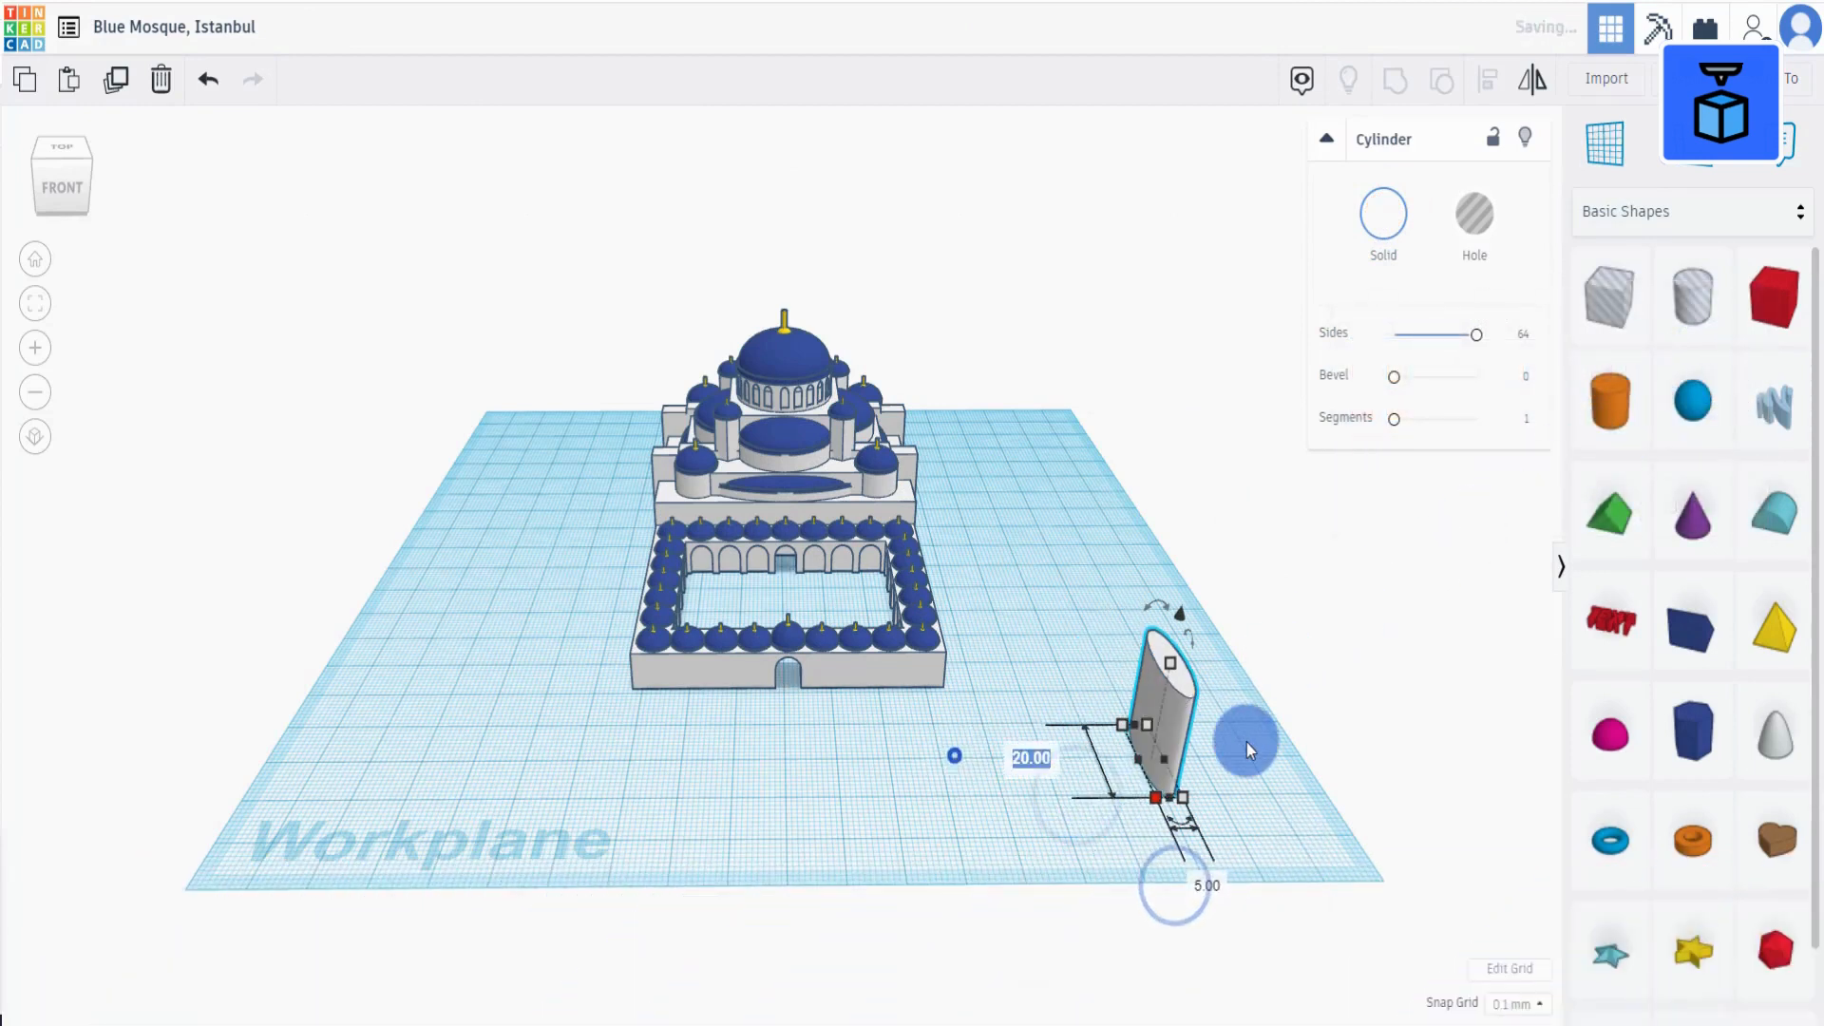
pyautogui.write('5')
pyautogui.click(955, 784)
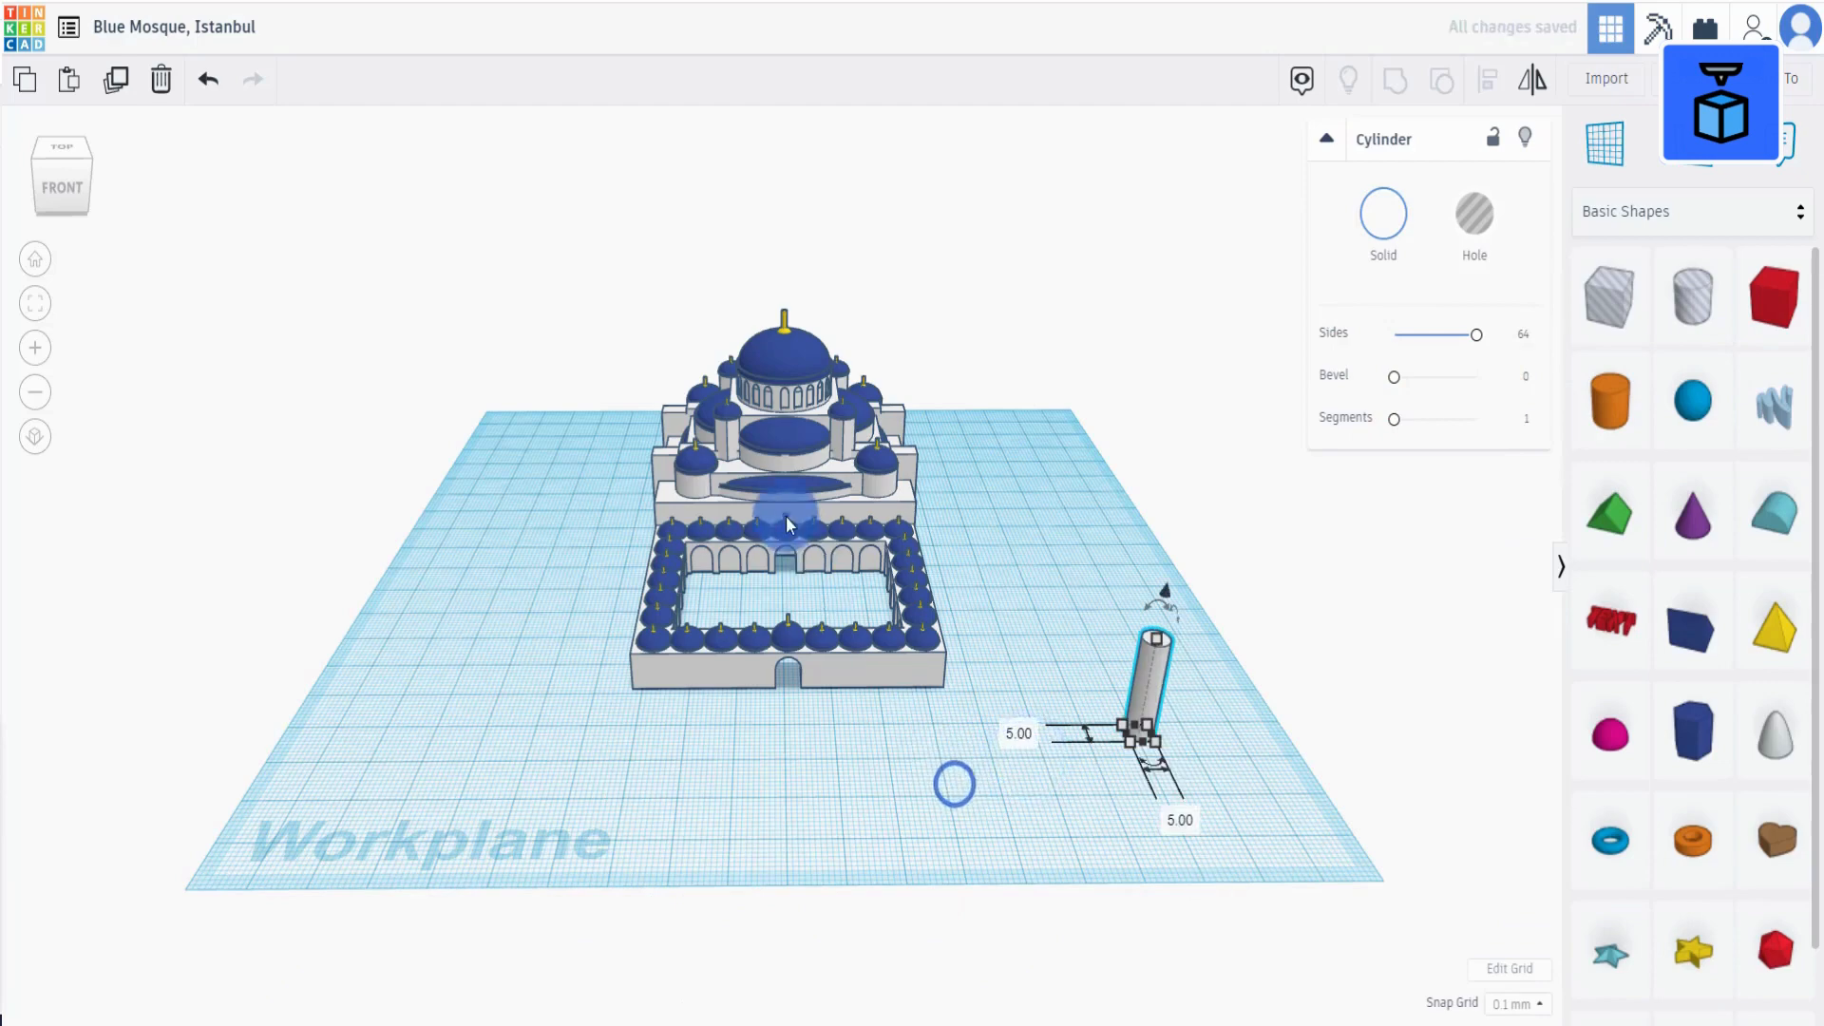
# Move the mosque aside on the workplane, bring the cylinder nearer to it, and set the cylinder's height to 50.85 mm.
pyautogui.moveTo(784, 516); pyautogui.dragTo(609, 505)
pyautogui.moveTo(1155, 679); pyautogui.dragTo(893, 646)
pyautogui.click(992, 645)
pyautogui.write('5')
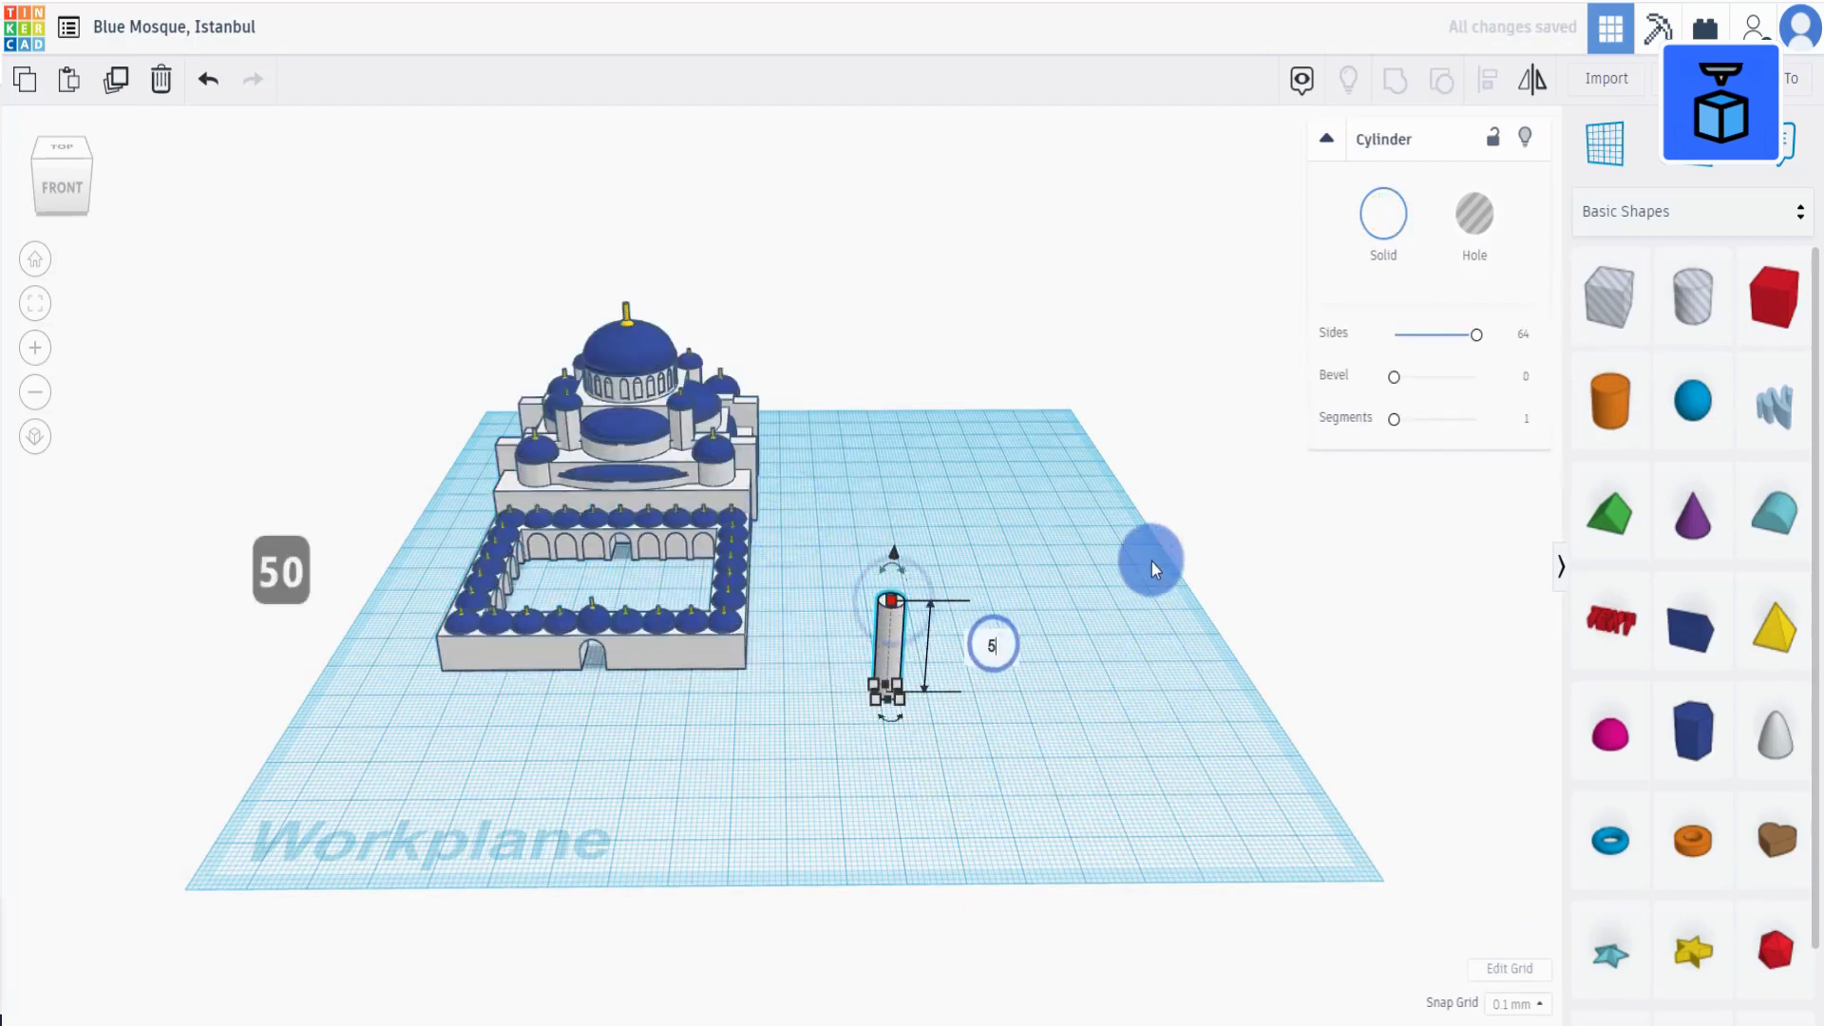
pyautogui.write('0.85')
# Set a temporary workplane on the cylinder's top face and place a cone there, coloured white.
pyautogui.moveTo(1144, 680); pyautogui.dragTo(1079, 692, button='right')
pyautogui.press('w')
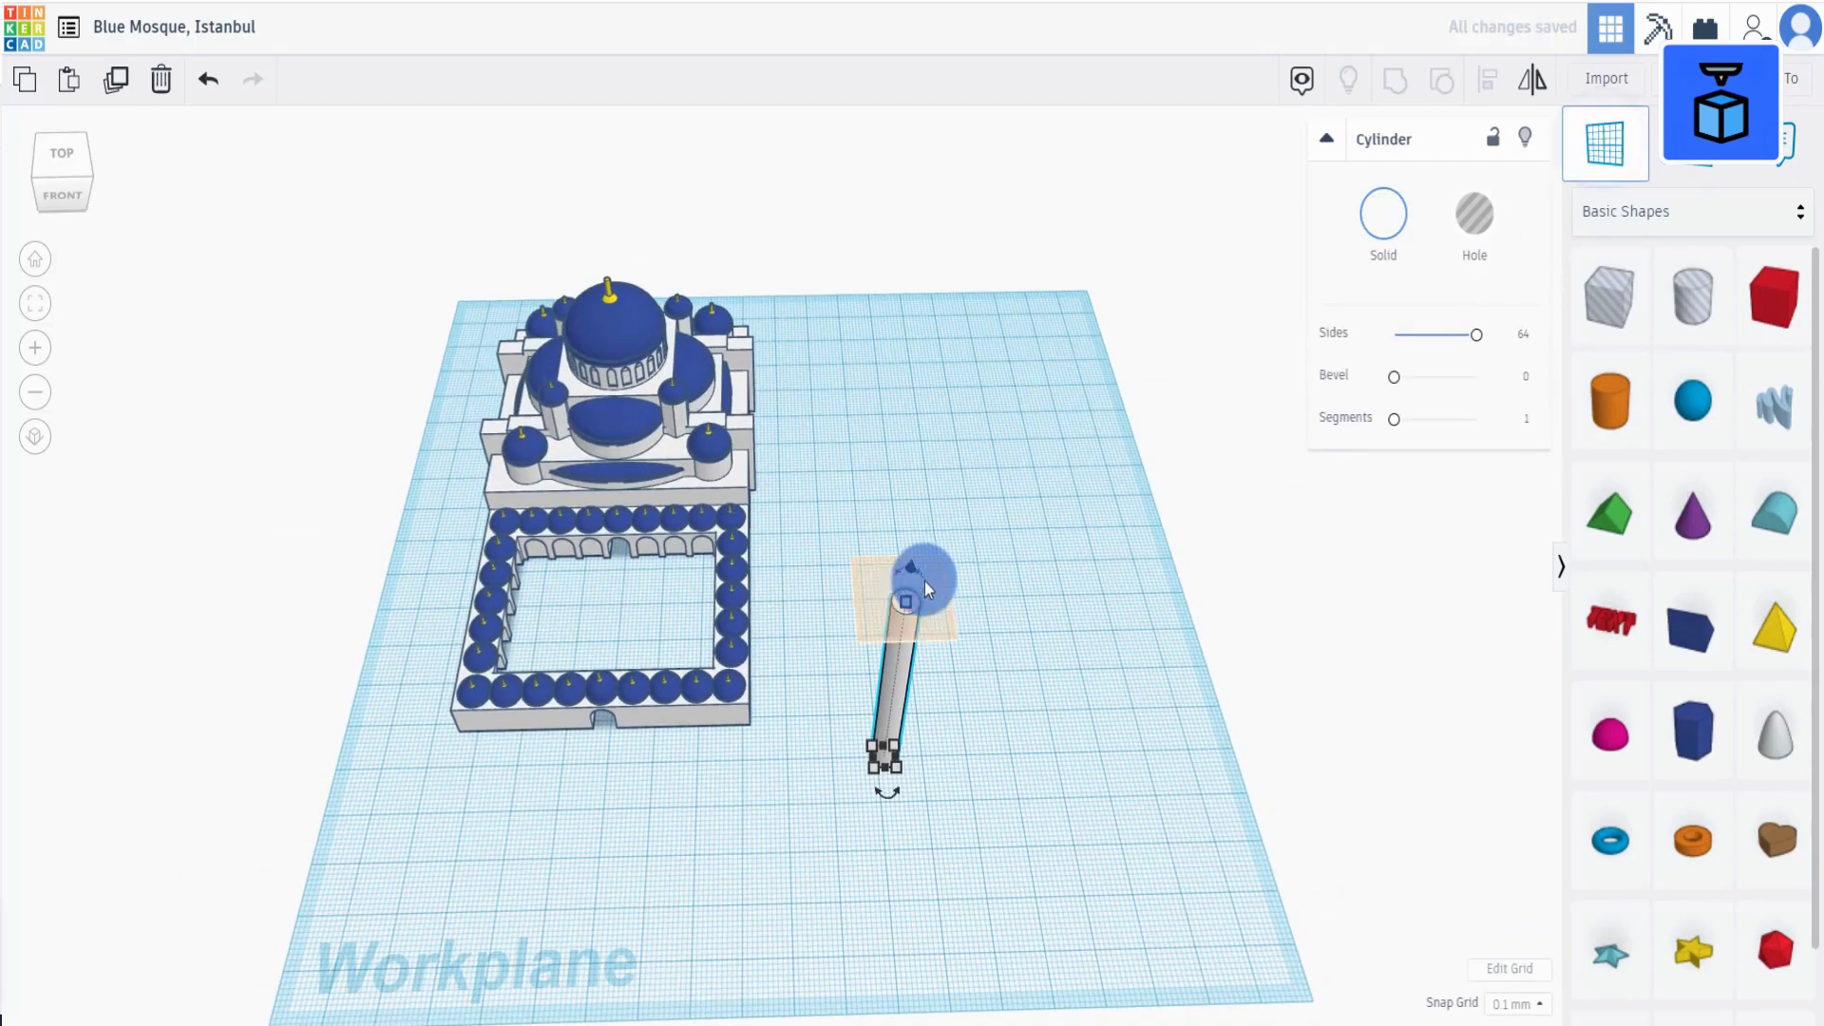
pyautogui.click(909, 601)
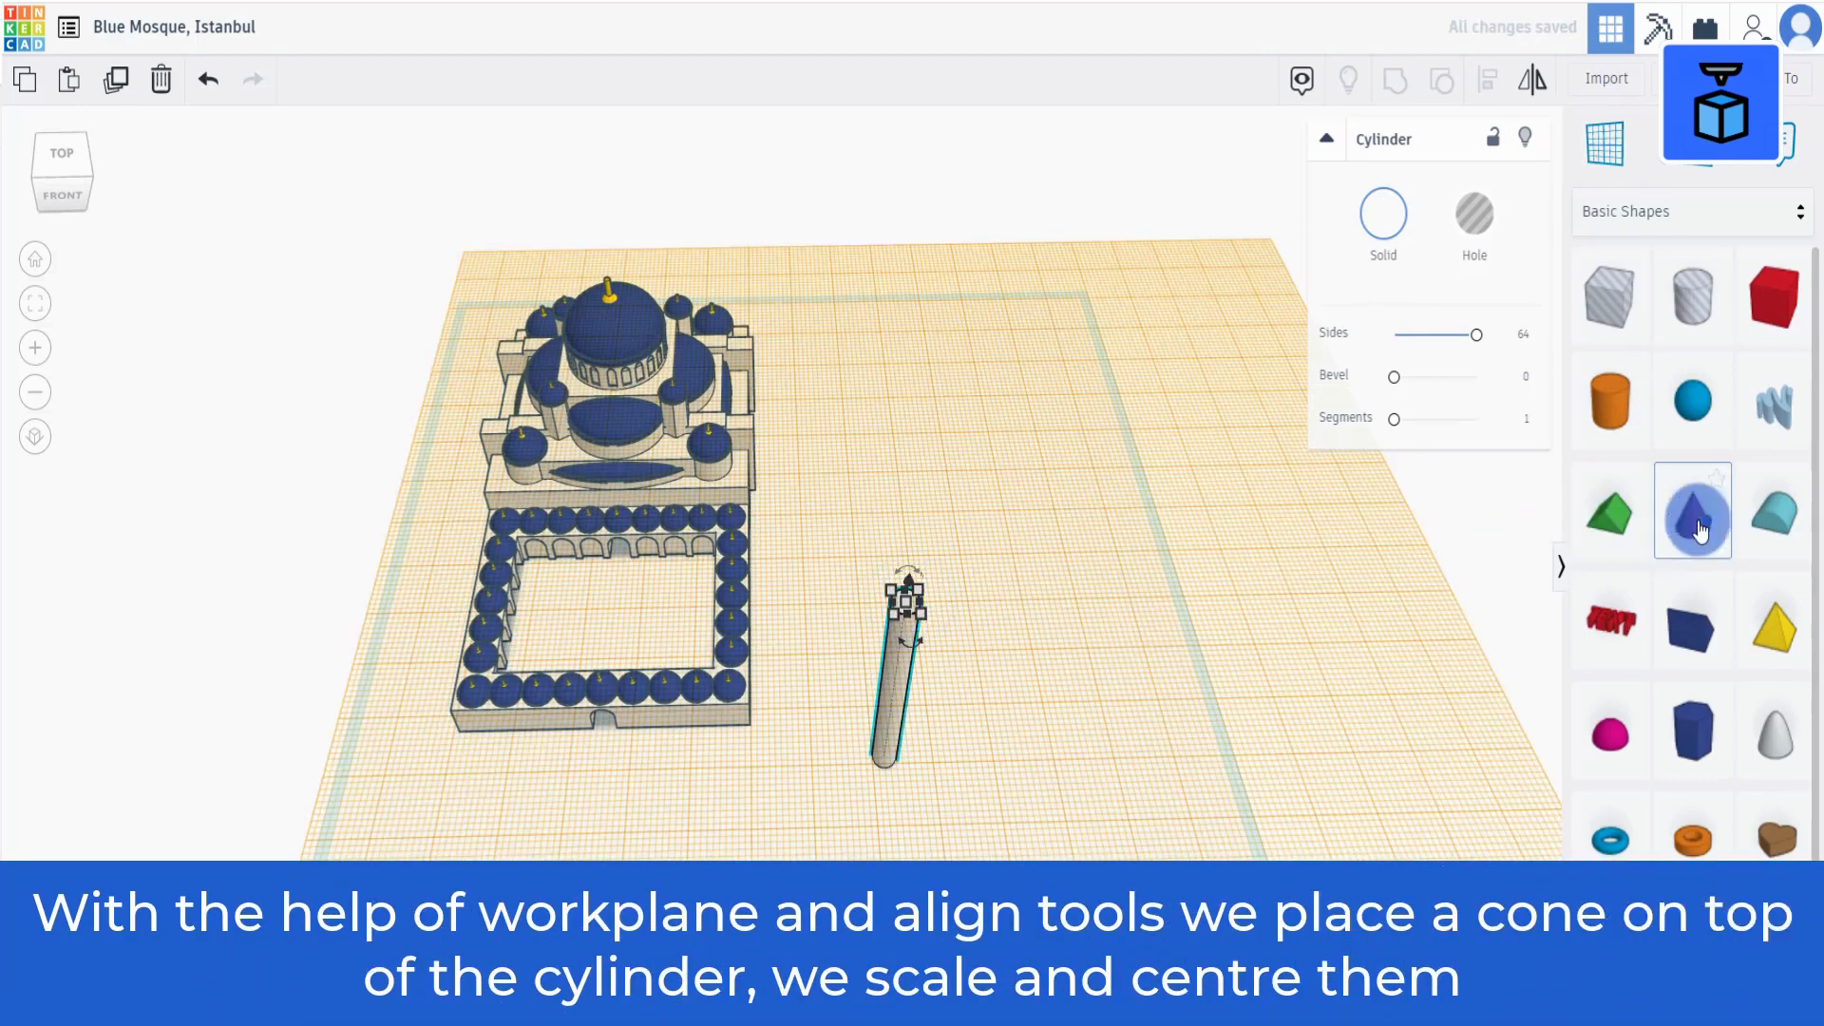
pyautogui.moveTo(1700, 532); pyautogui.dragTo(938, 568)
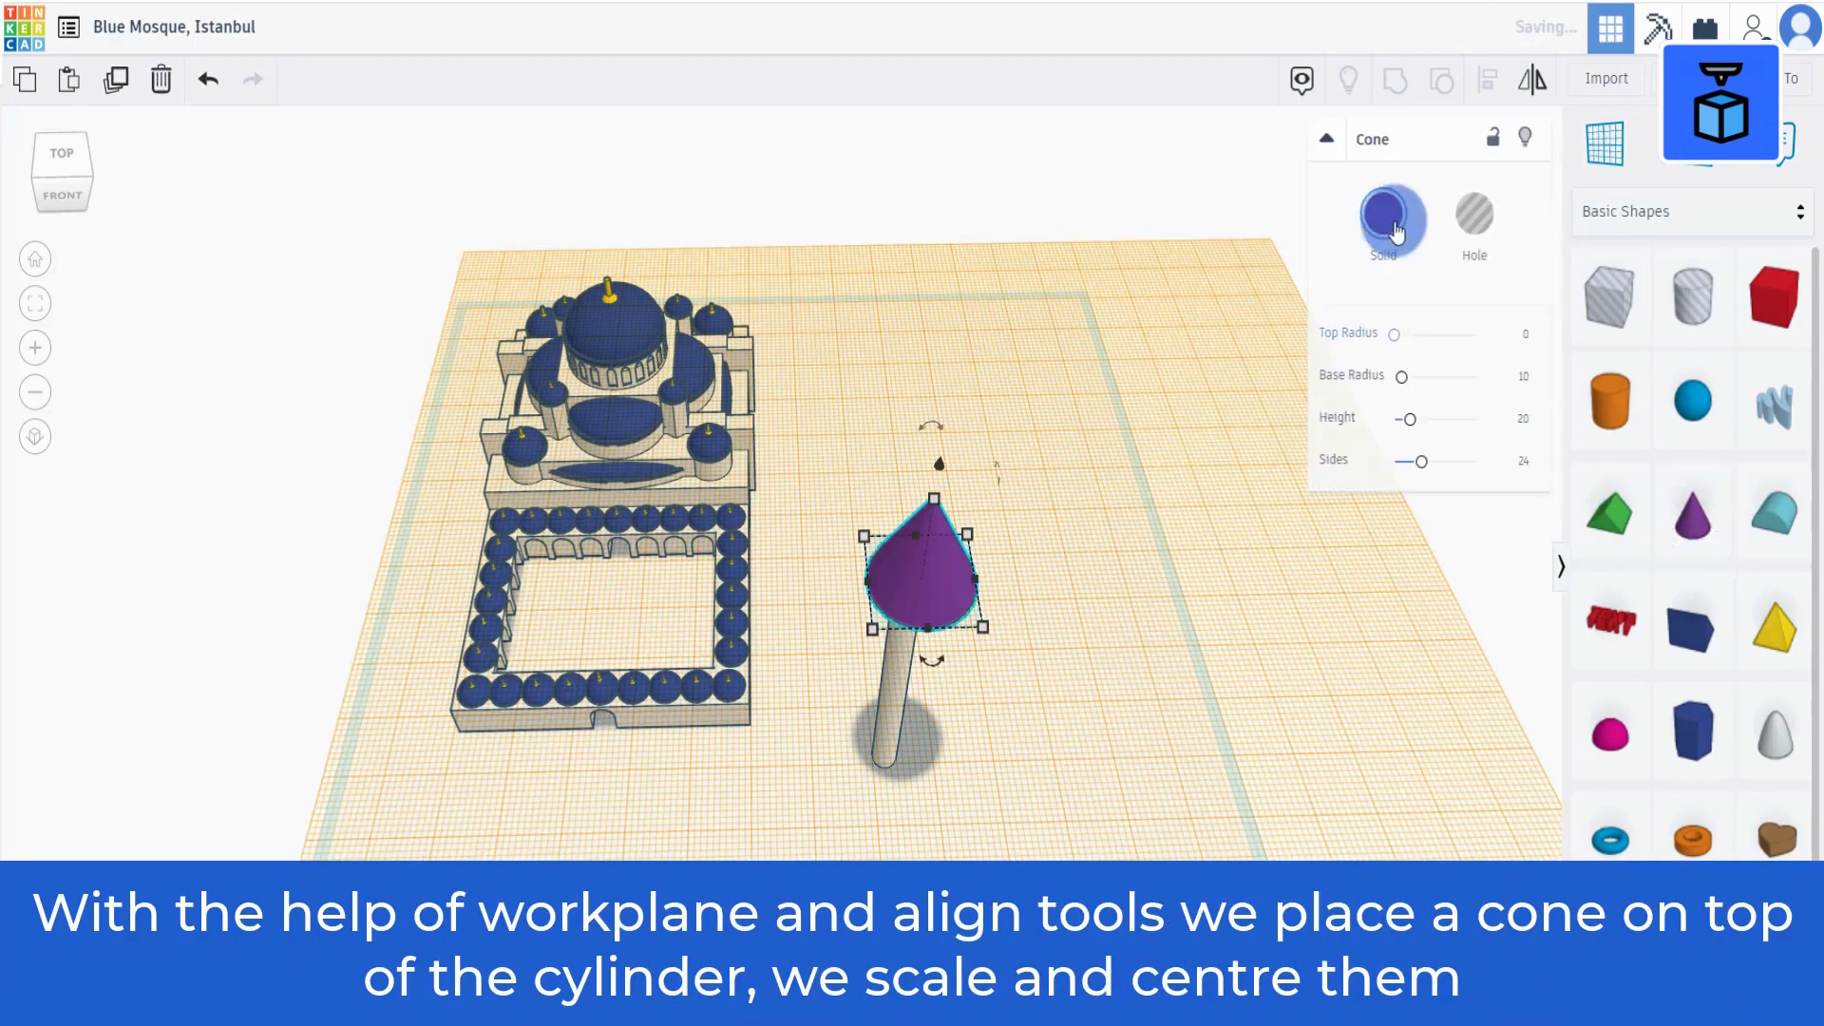
pyautogui.click(1394, 231)
pyautogui.click(1693, 366)
# Set the cone's length and width to 5 mm each.
pyautogui.click(980, 489)
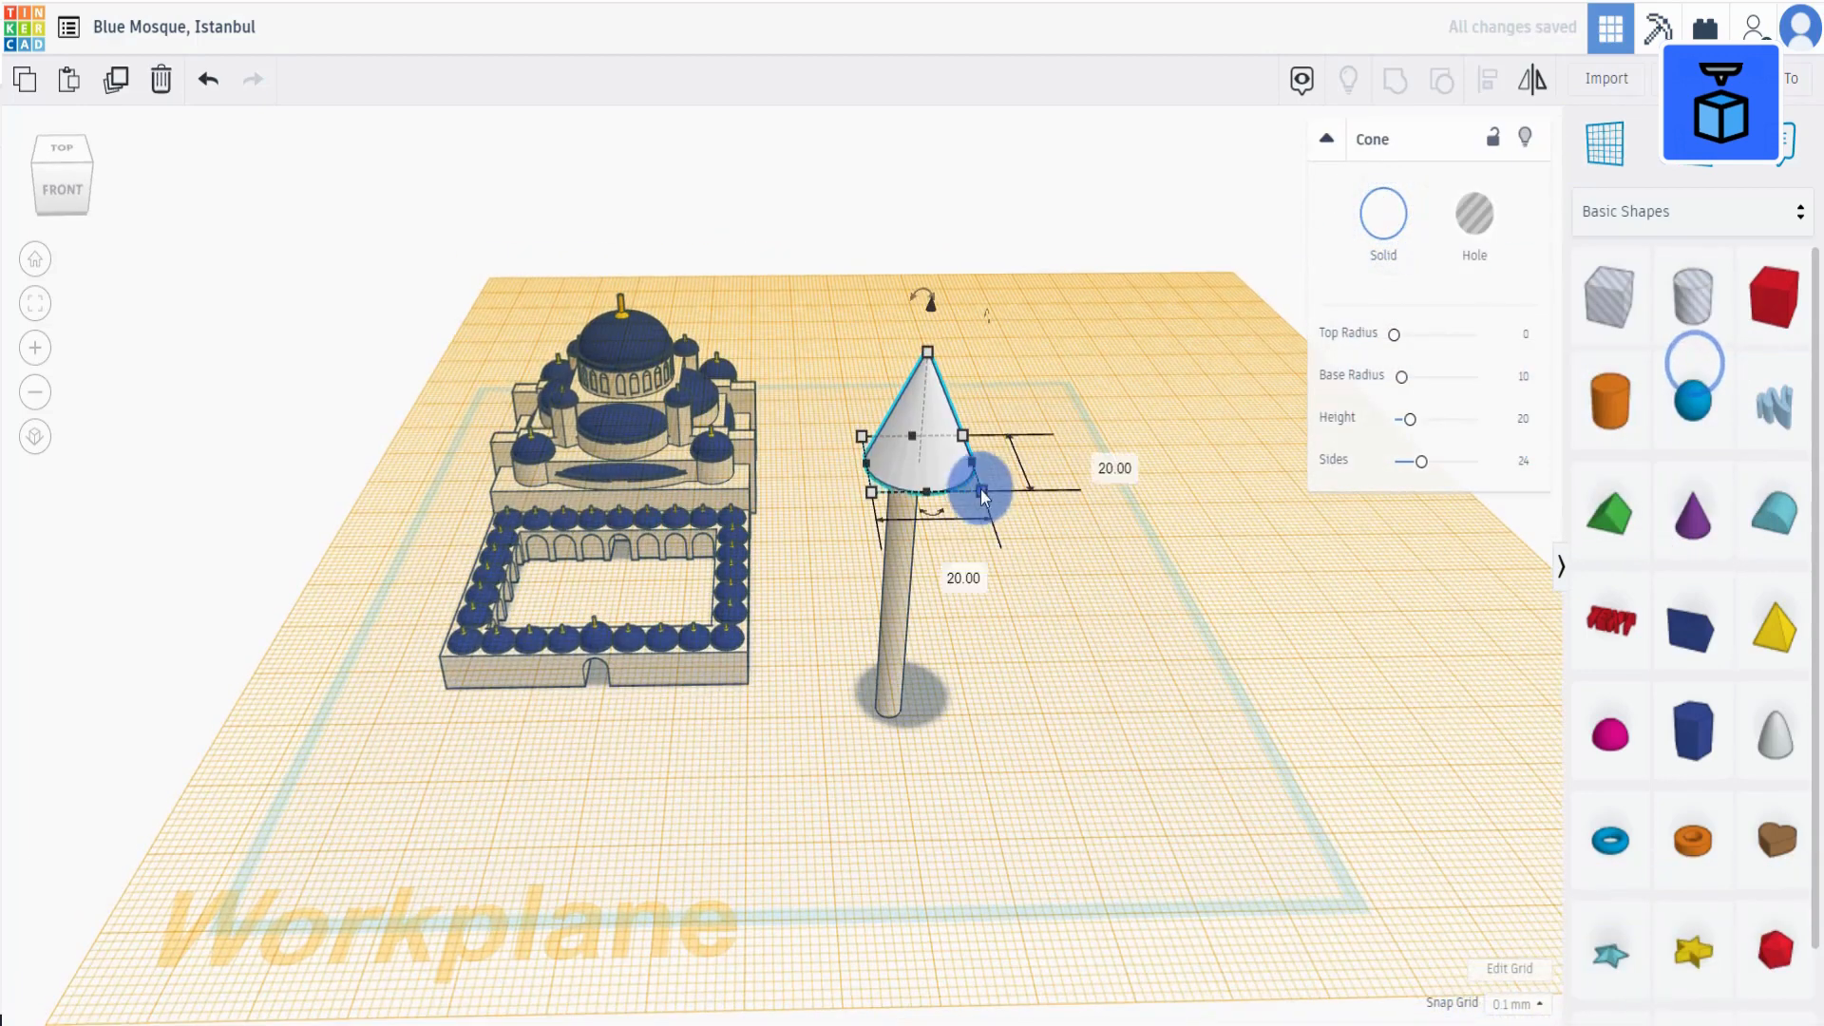
pyautogui.click(963, 578)
pyautogui.write('5')
pyautogui.press('Tab')
pyautogui.write('5')
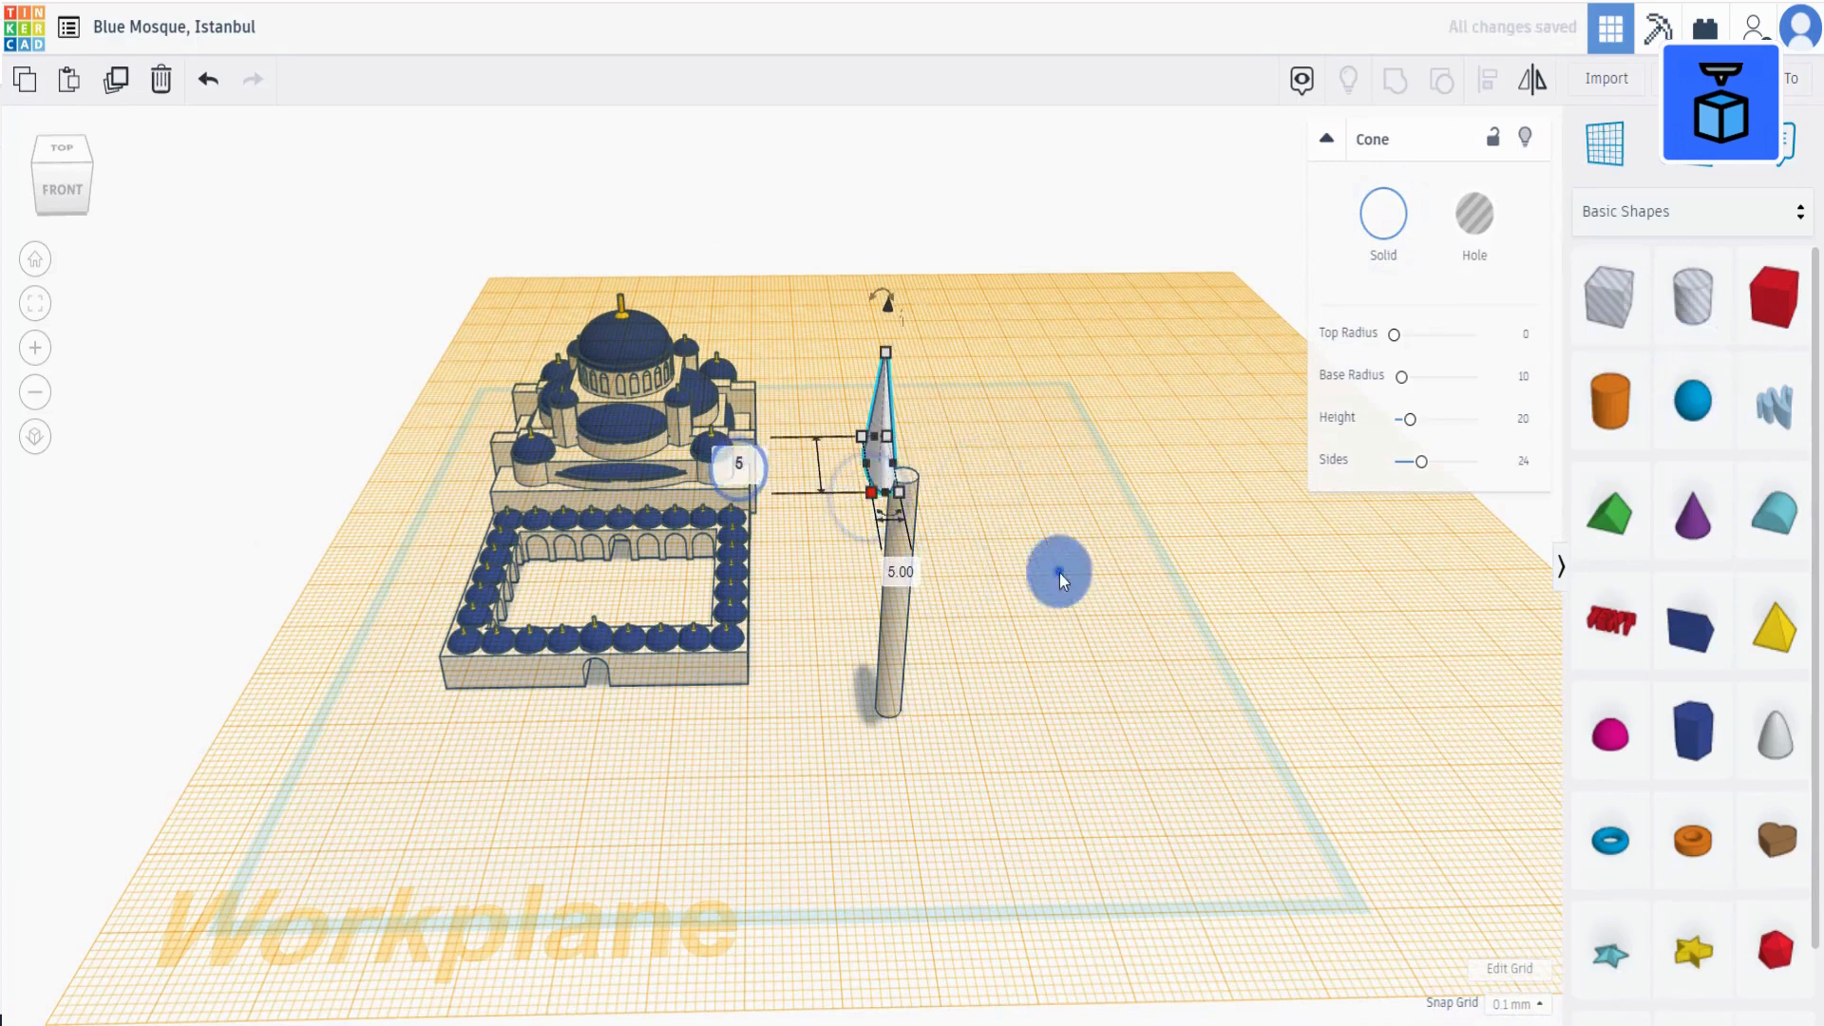
pyautogui.click(1058, 572)
# Centre the cone over the cylinder with Align and group the two shapes into one minaret shaft.
pyautogui.moveTo(1058, 572); pyautogui.dragTo(993, 639, button='right')
pyautogui.click(1488, 80)
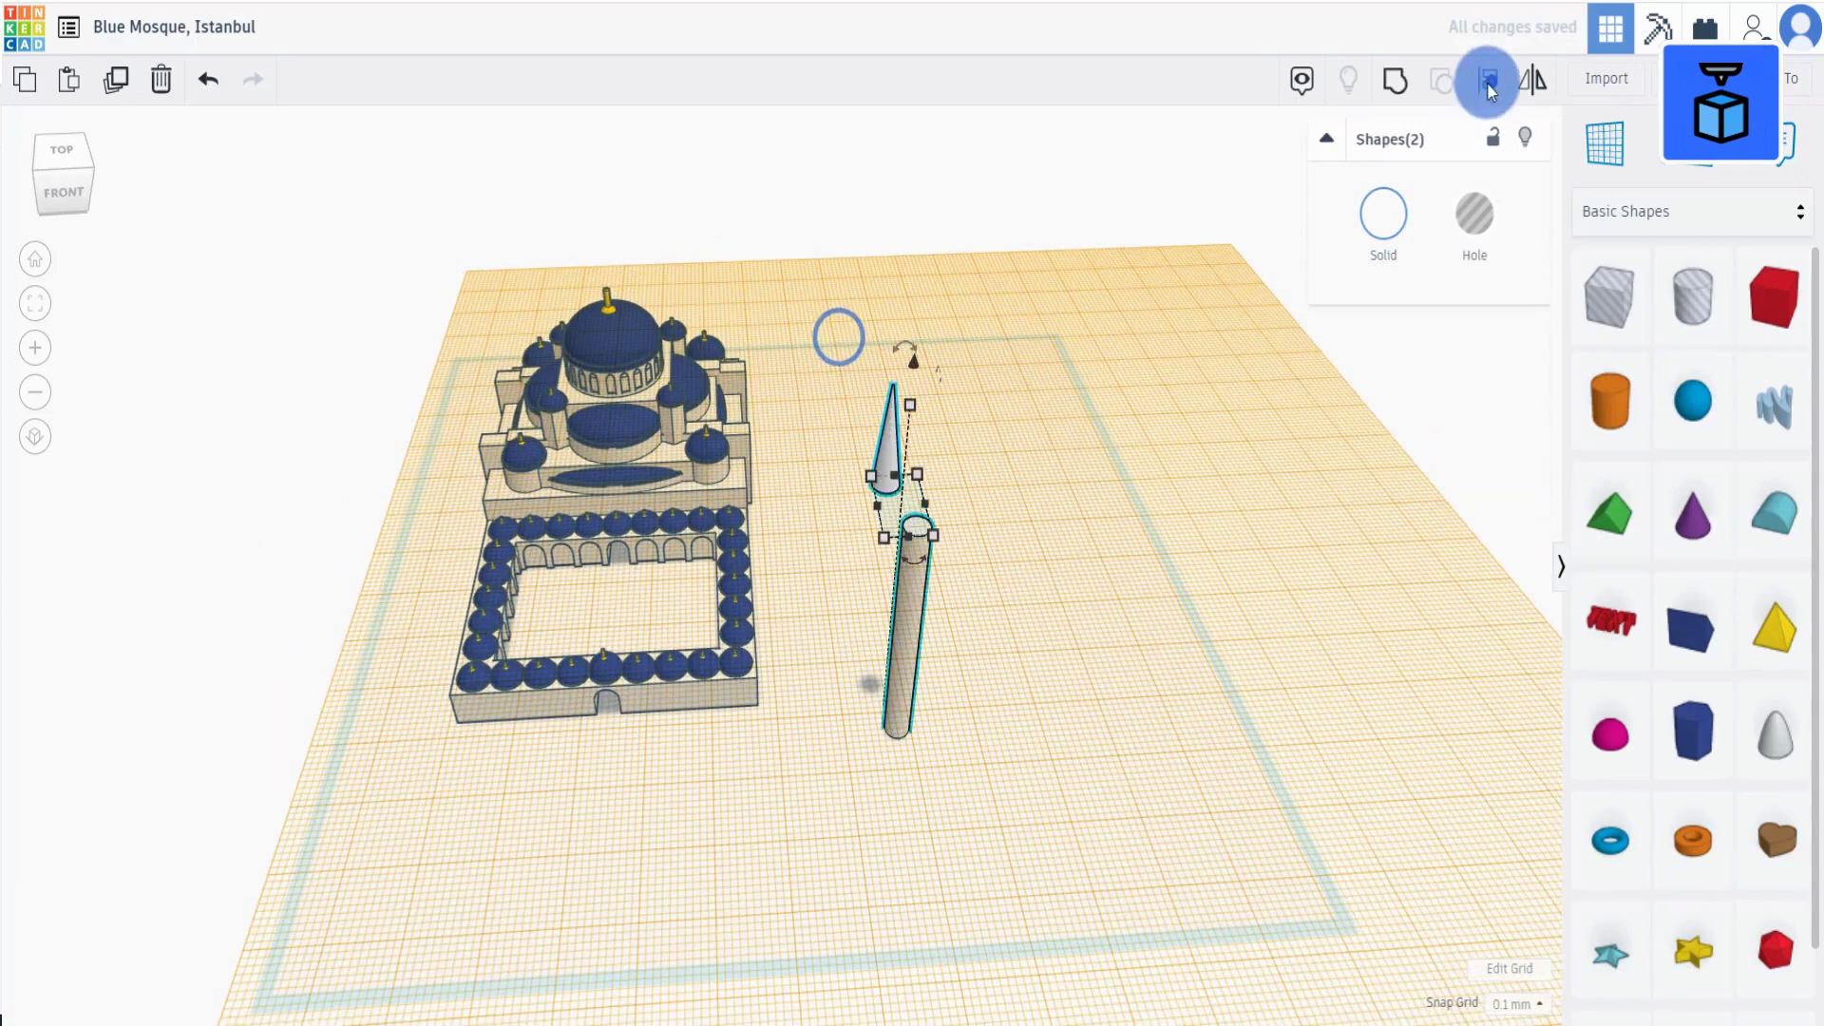
pyautogui.click(912, 562)
pyautogui.moveTo(1042, 583); pyautogui.dragTo(875, 273, button='right')
pyautogui.click(1340, 204)
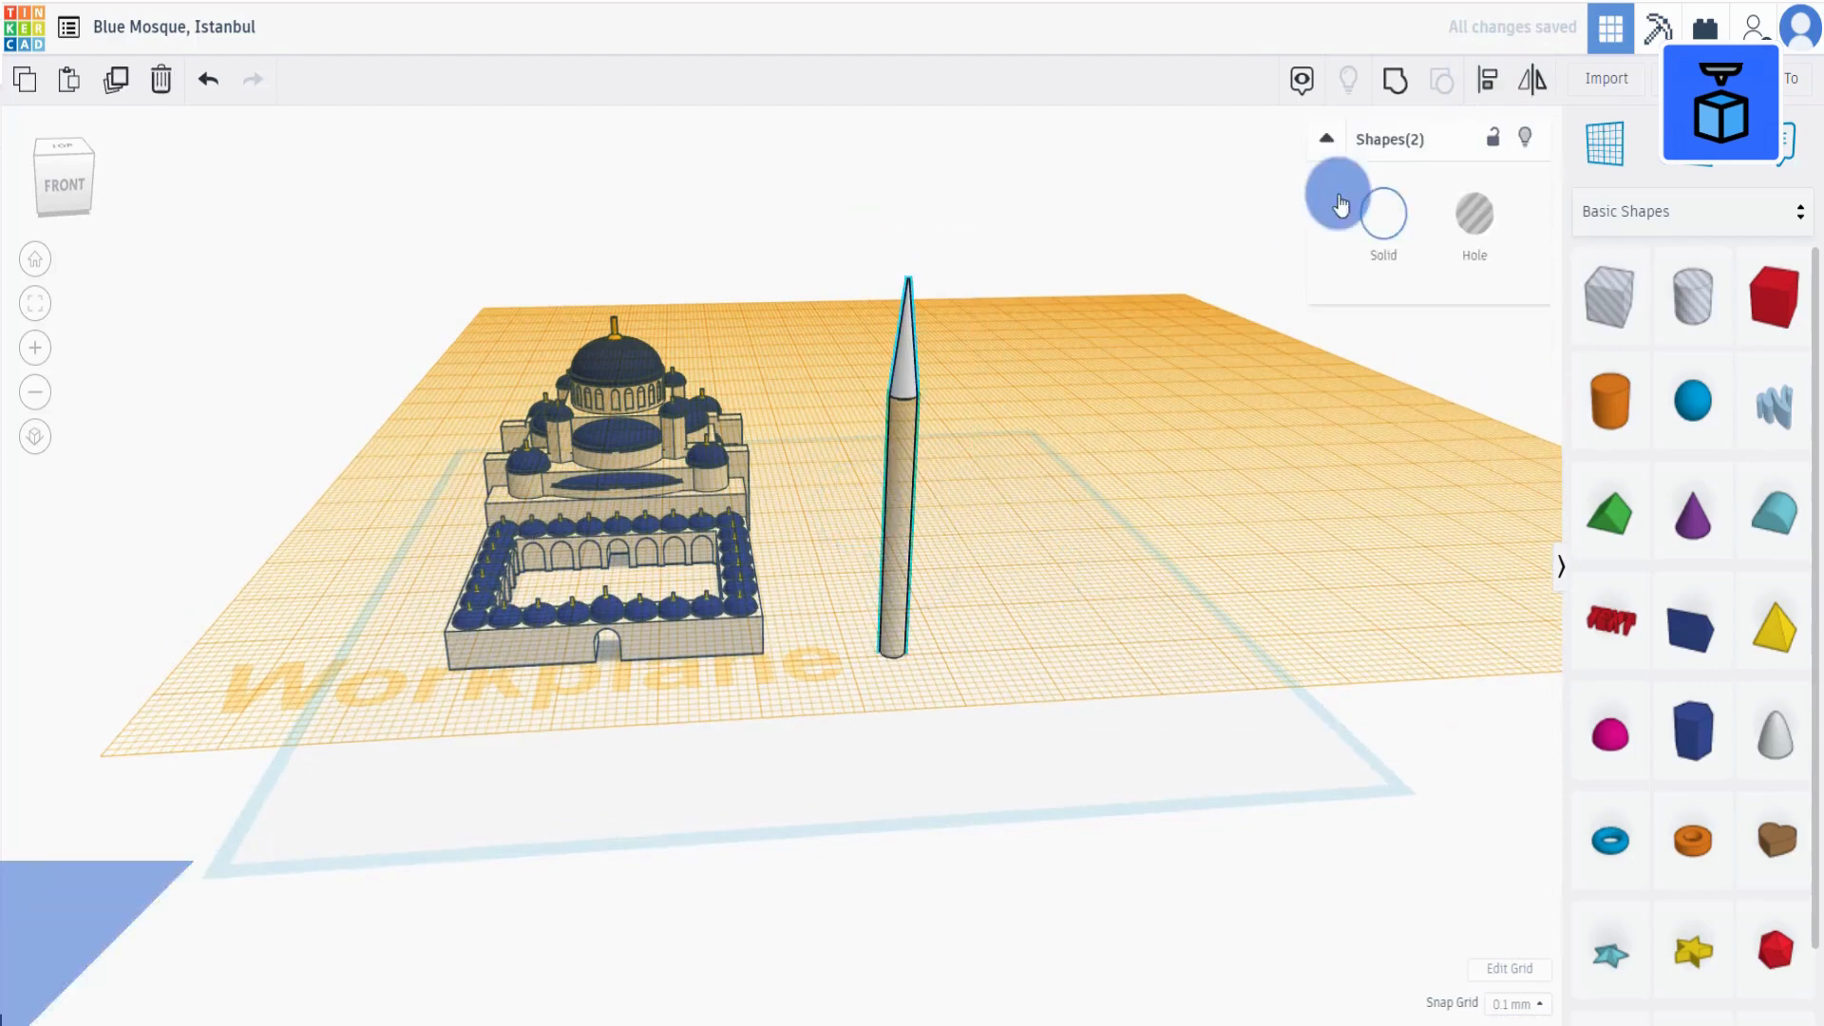
pyautogui.click(1402, 78)
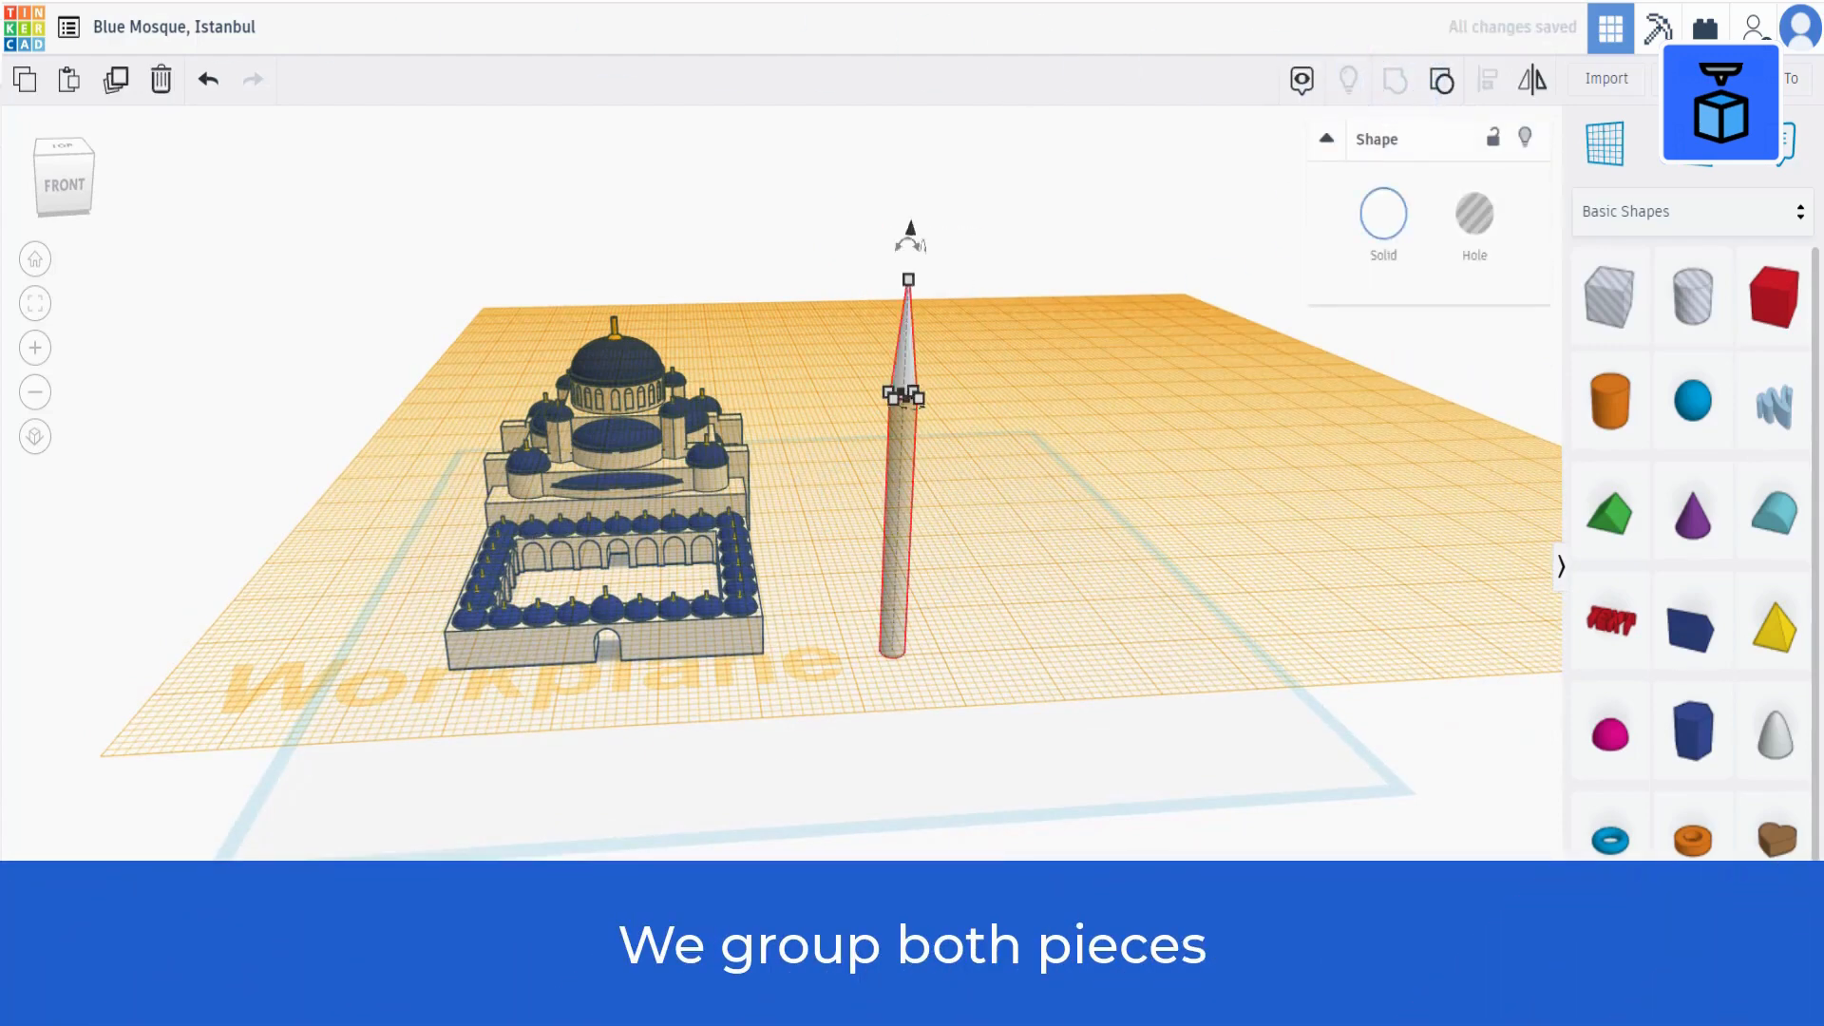
# Return the workplane to the base grid and place a tube in front of the minaret shaft, on its right.
pyautogui.click(1591, 142)
pyautogui.click(1261, 447)
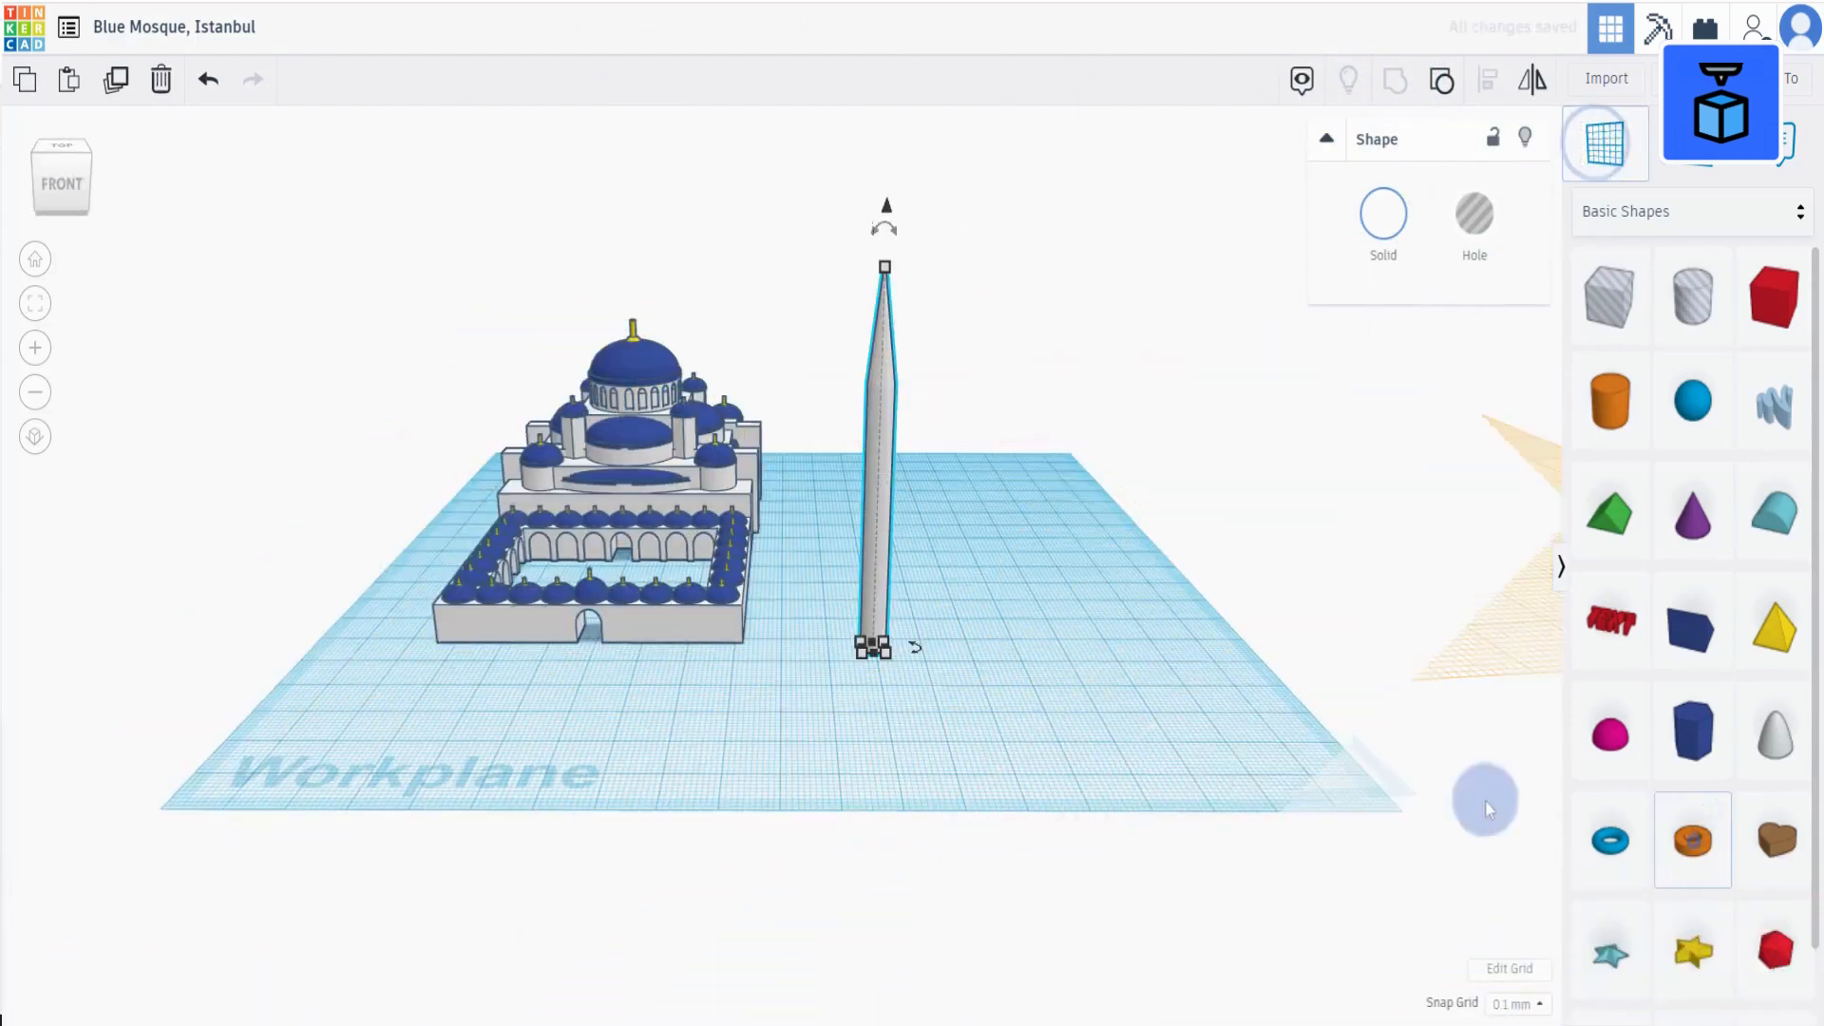
pyautogui.moveTo(1486, 808); pyautogui.dragTo(1110, 727)
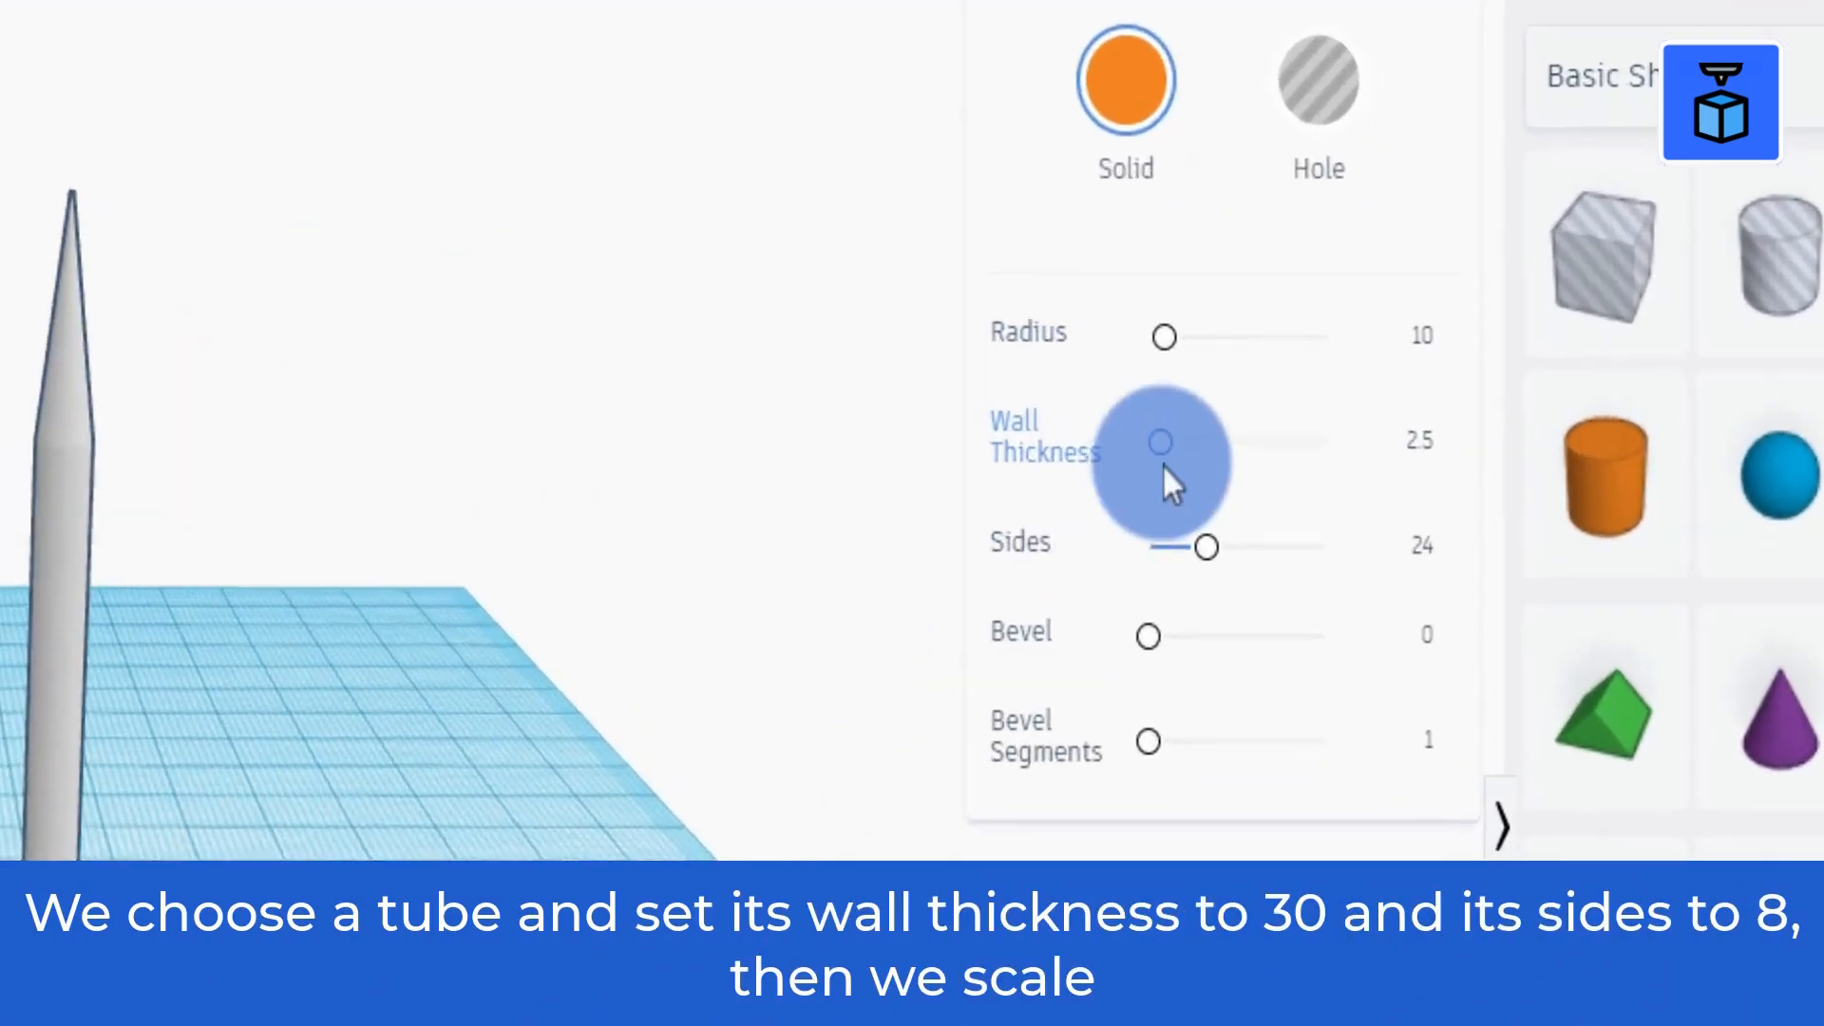
# Set the tube's wall thickness to 30 and its number of sides to 8.
pyautogui.click(1343, 398)
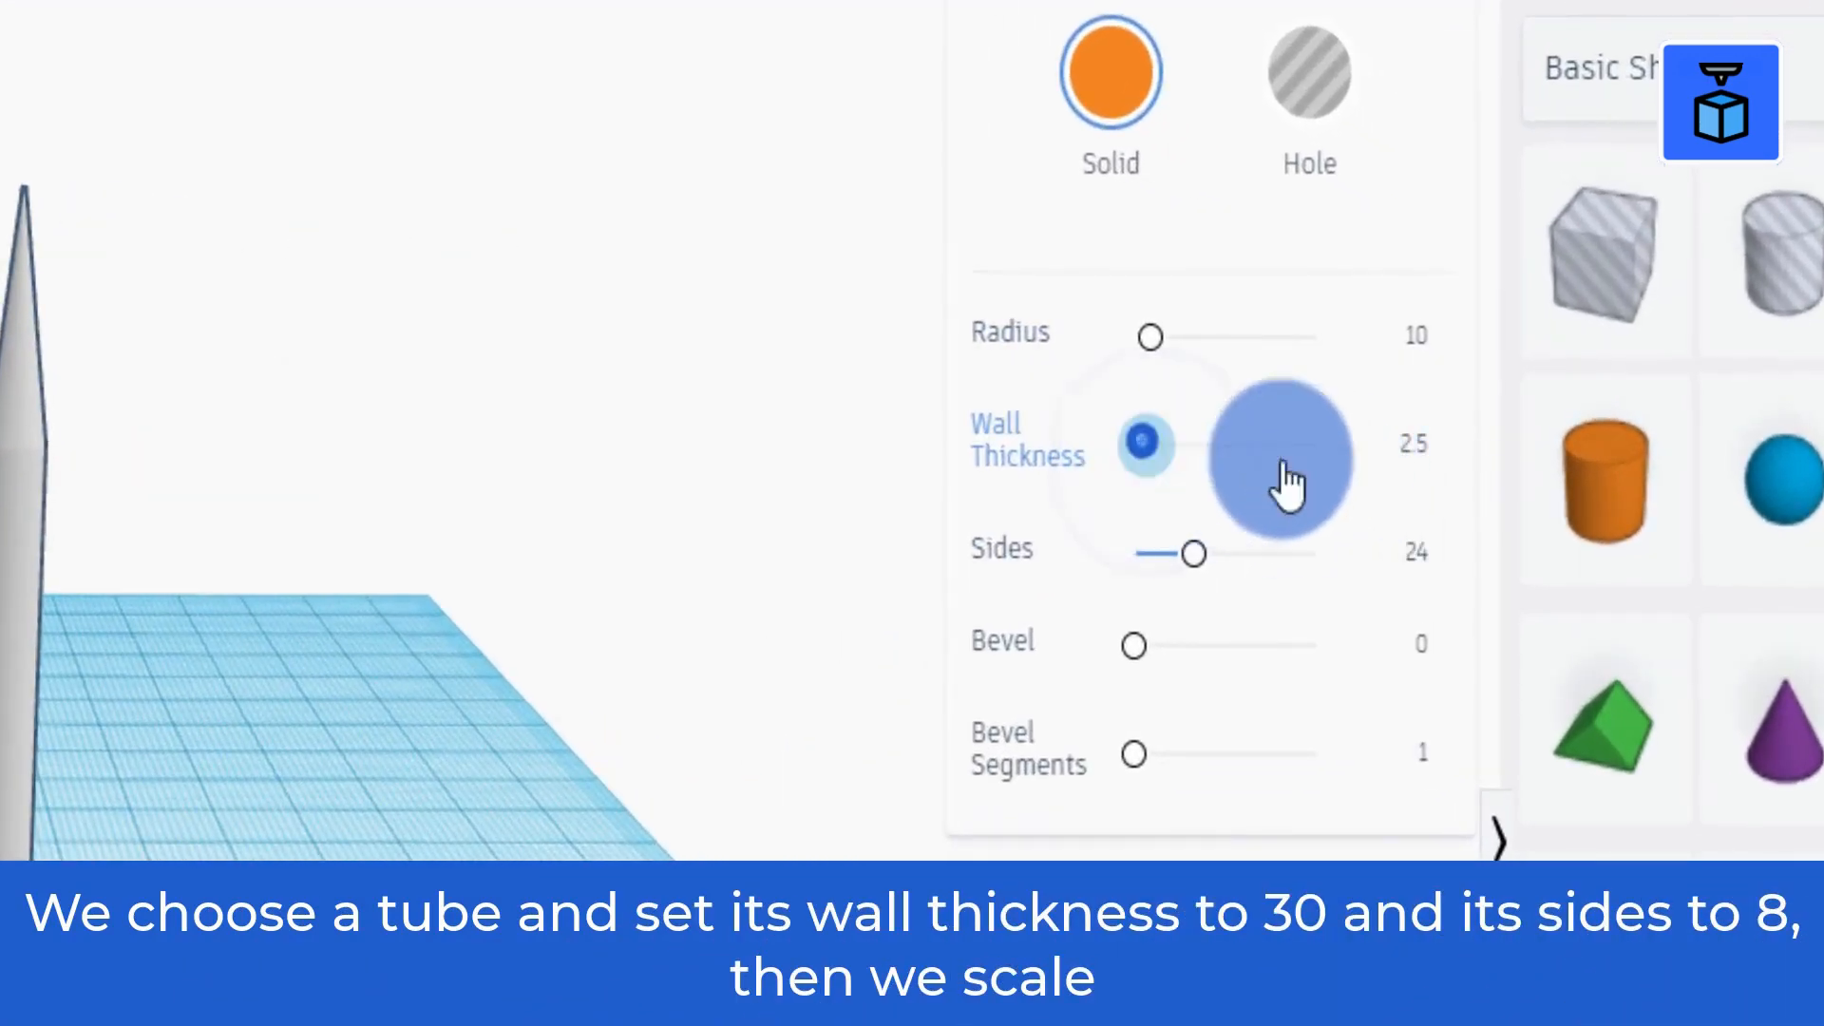
pyautogui.moveTo(1288, 484); pyautogui.dragTo(1446, 475)
pyautogui.click(1422, 550)
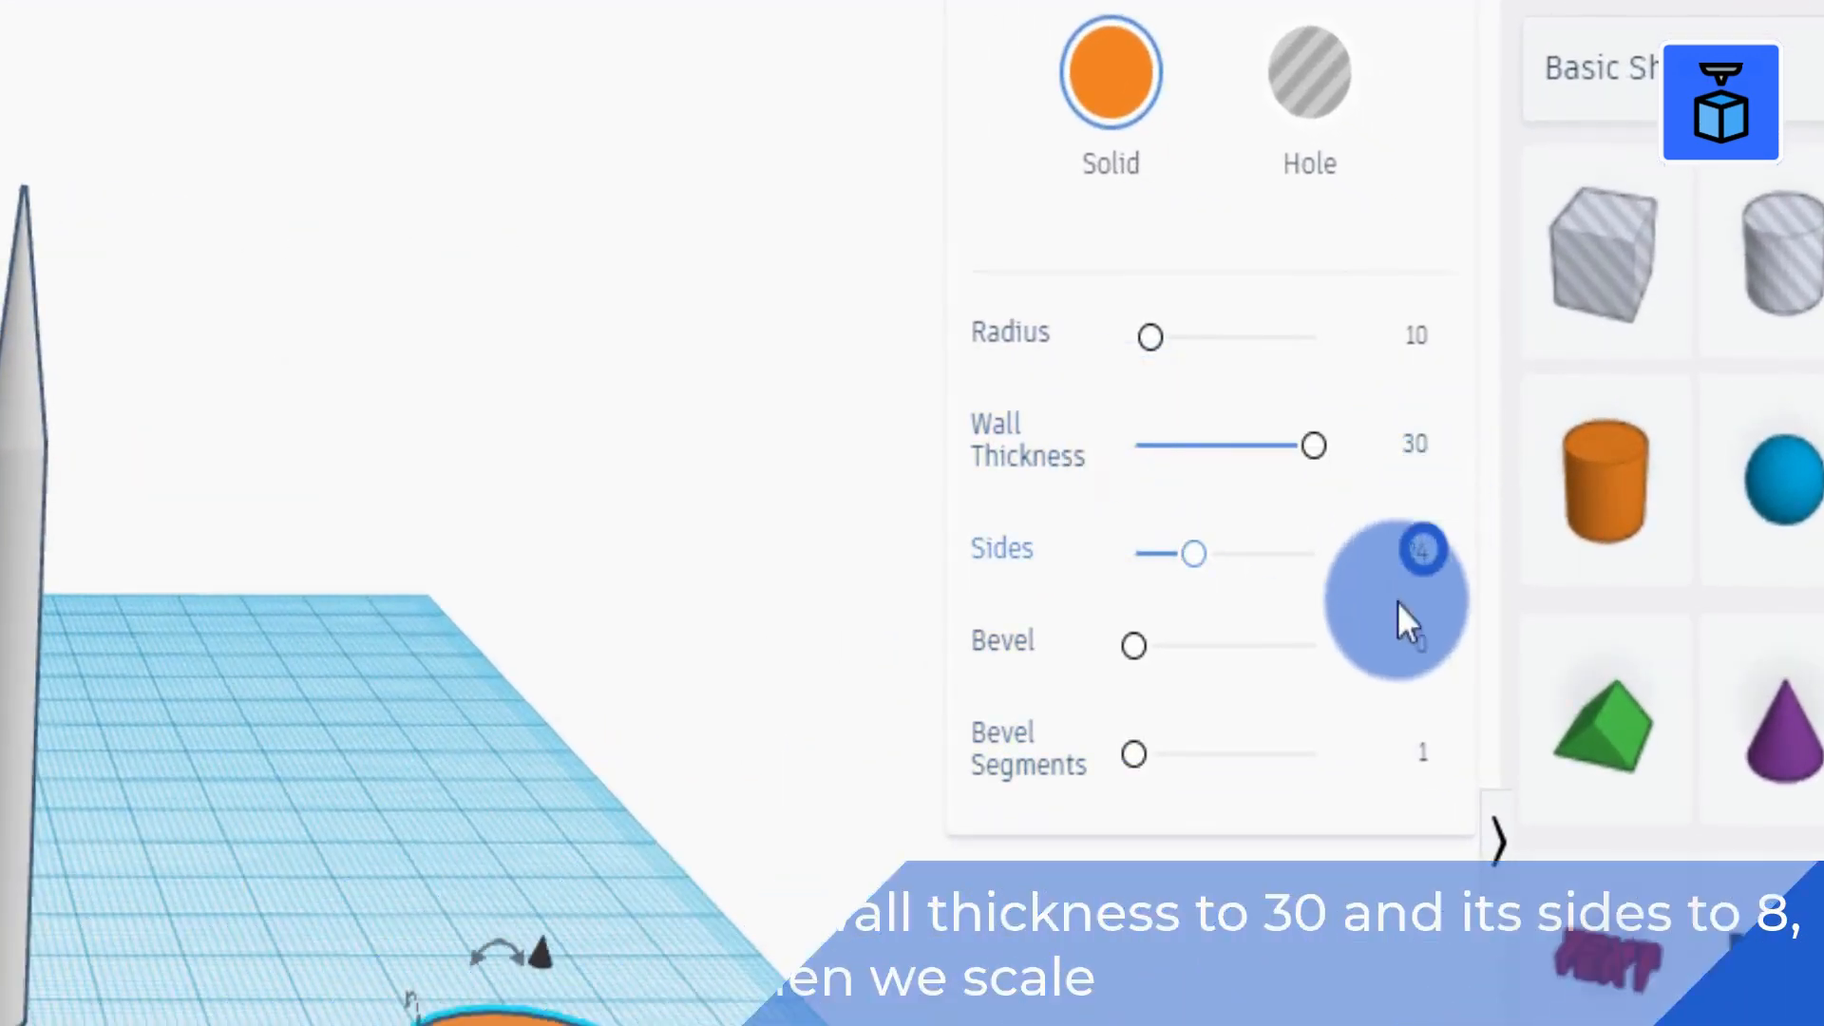
pyautogui.write('8')
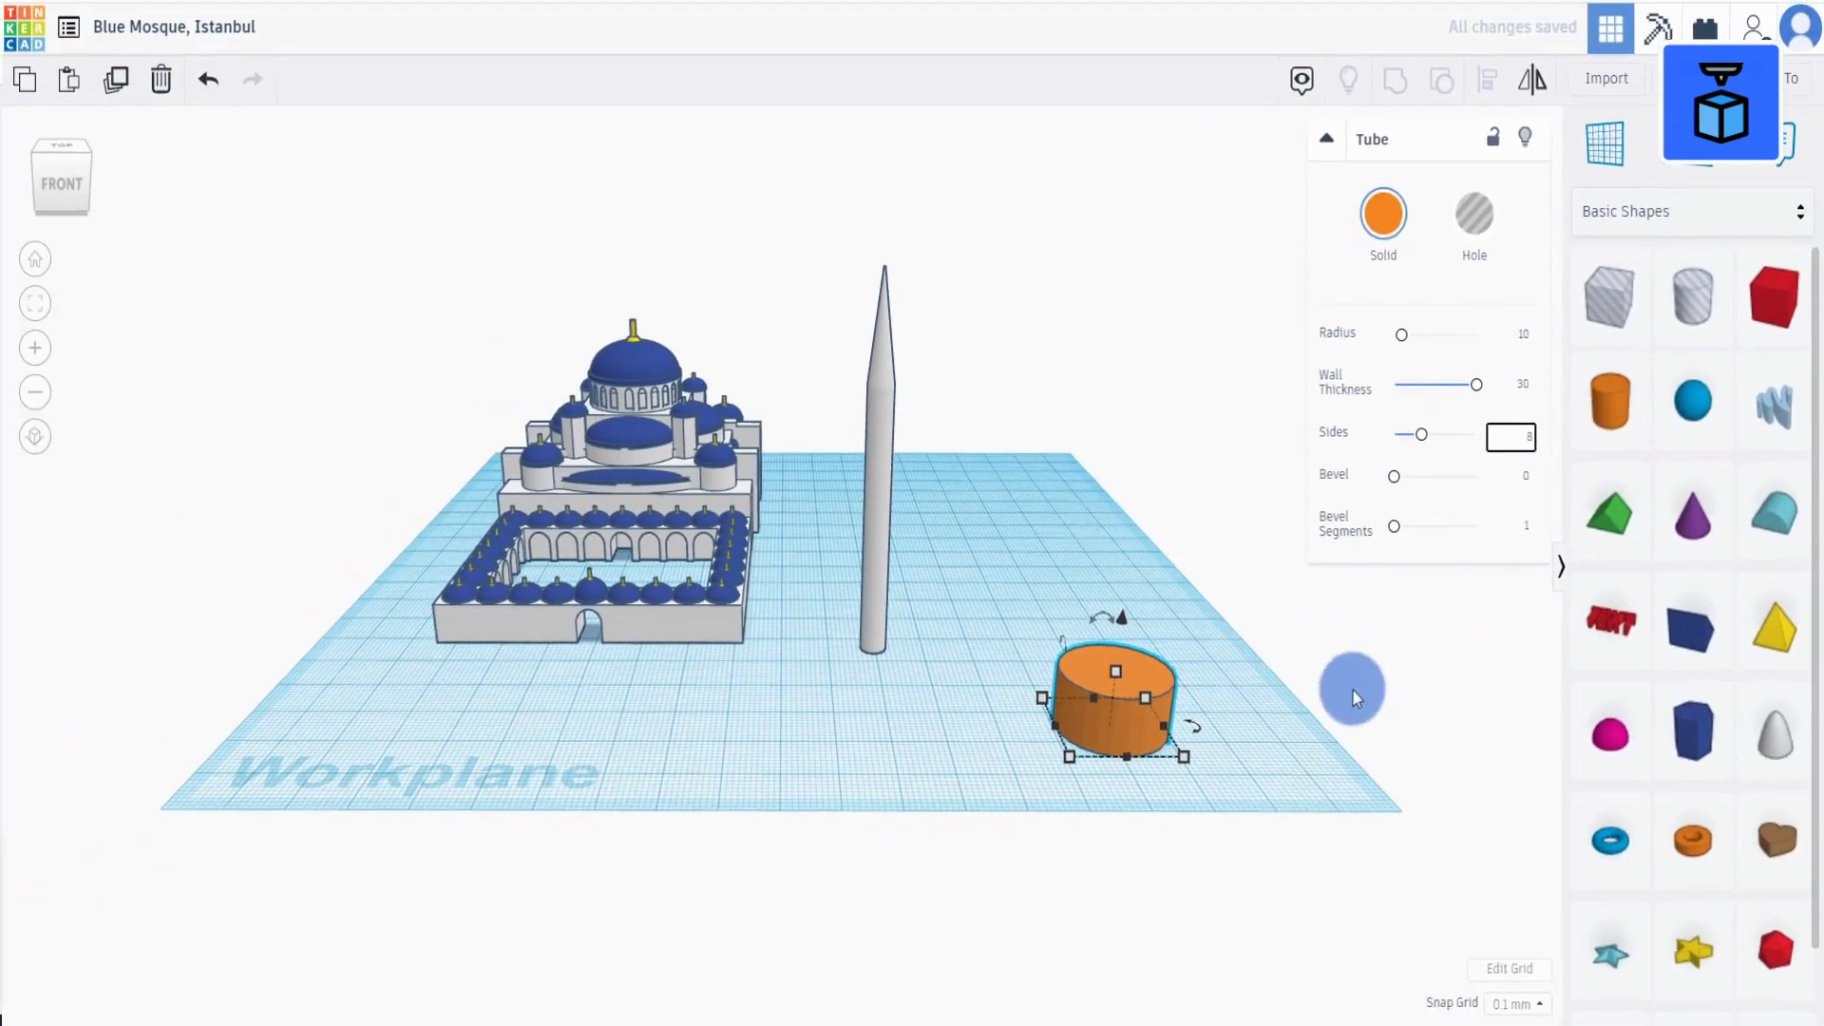
pyautogui.click(1292, 745)
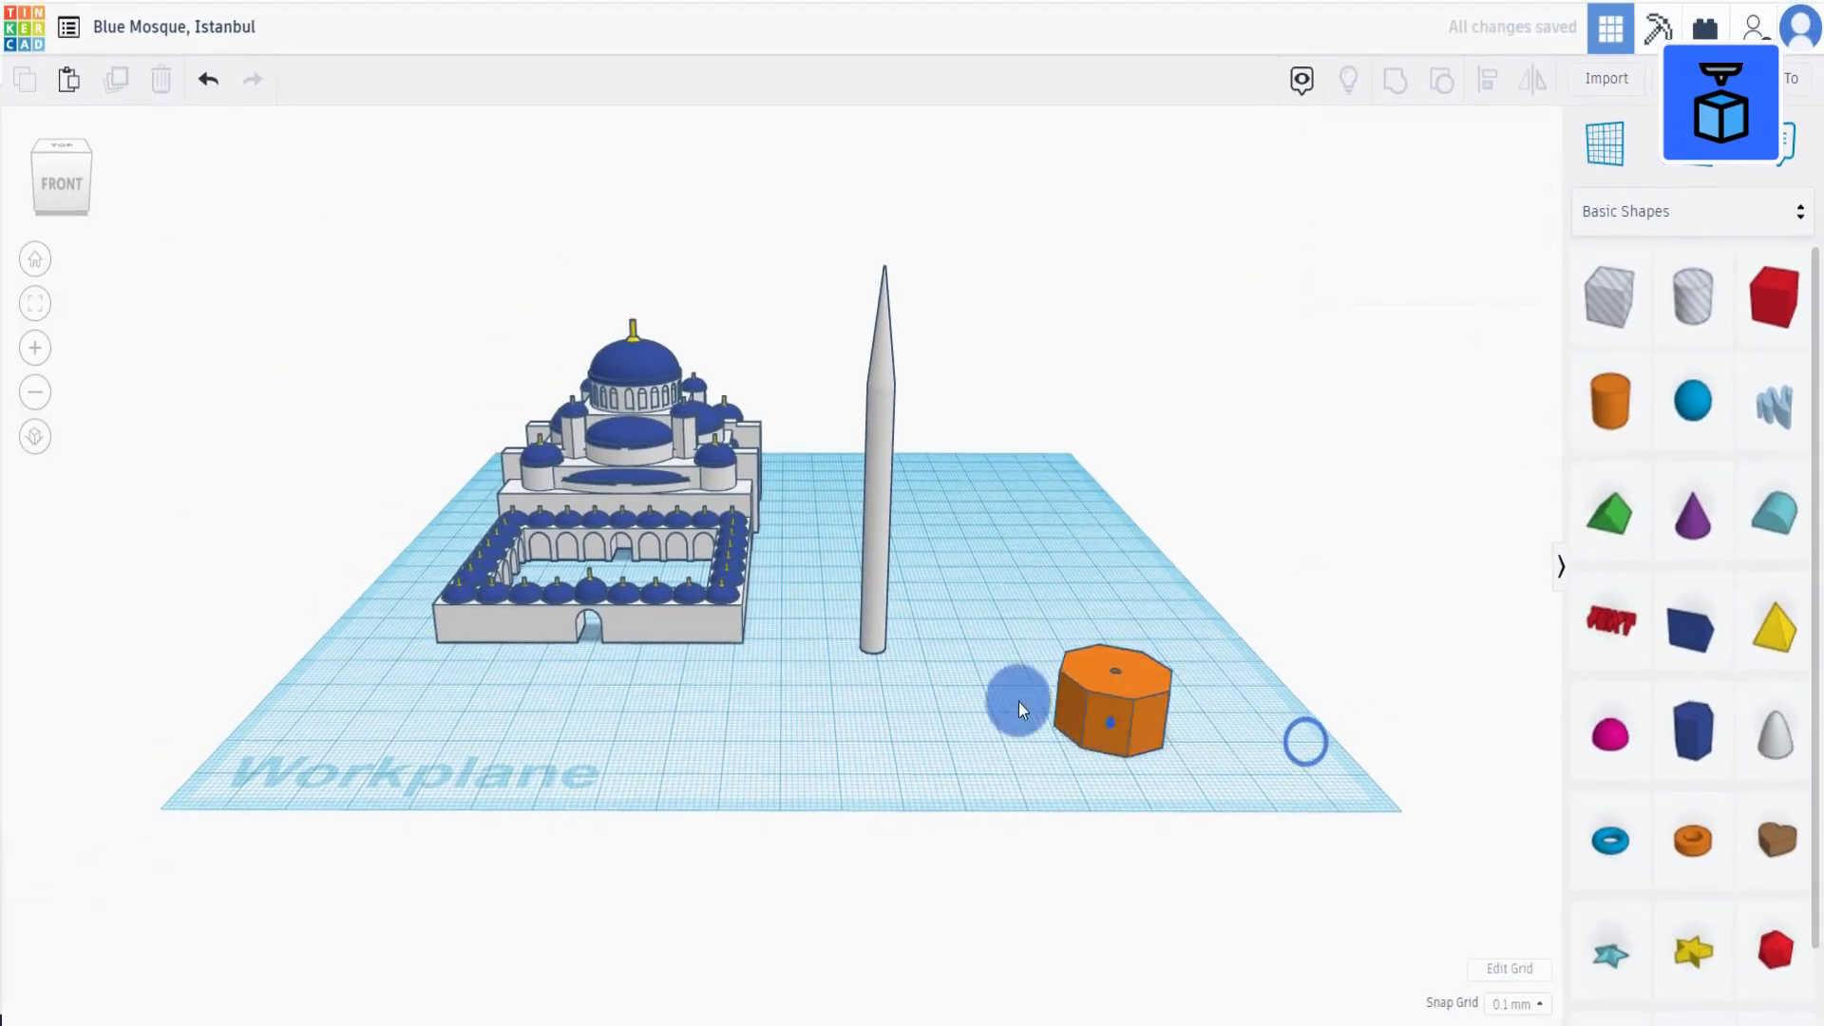
# Move the octagonal tube next to the minaret shaft and set its length and width to 7.65 mm each.
pyautogui.moveTo(1107, 721); pyautogui.dragTo(934, 693)
pyautogui.click(891, 726)
pyautogui.click(970, 796)
pyautogui.write('7.65')
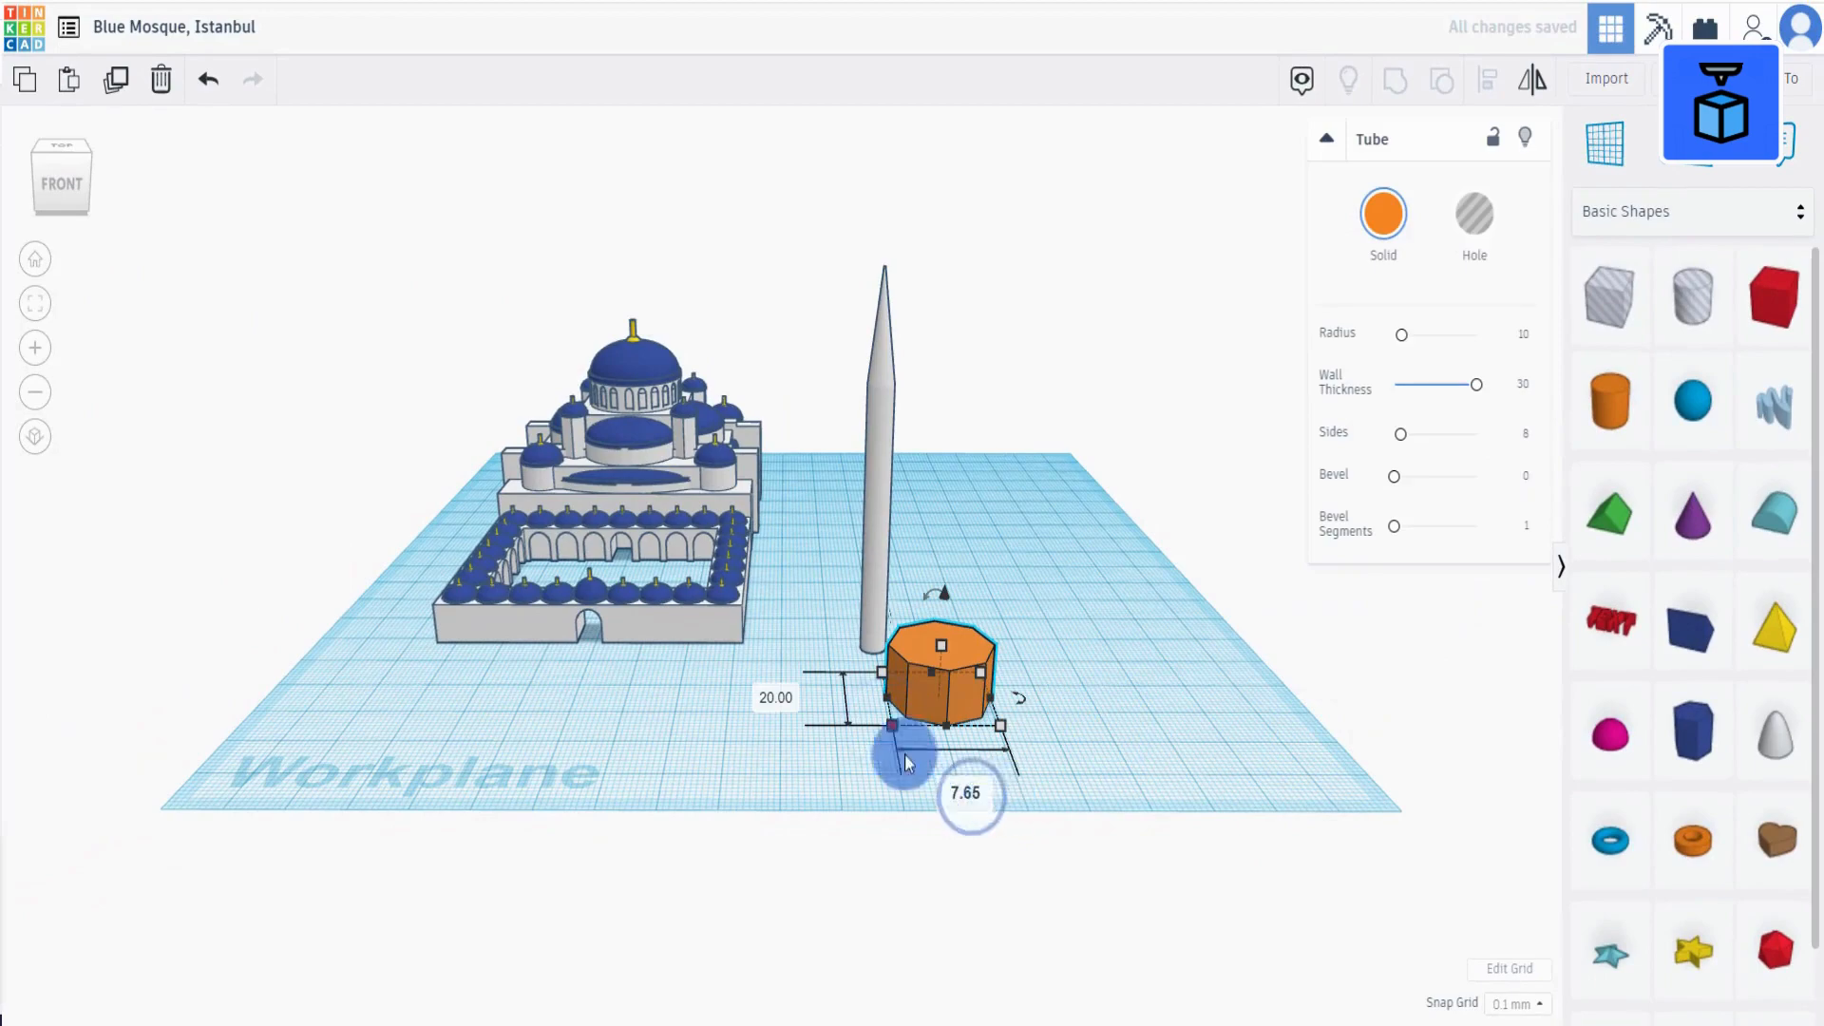
pyautogui.click(776, 697)
pyautogui.write('7.65')
pyautogui.click(1103, 758)
# Set the octagonal tube's height to 1 mm and colour it white.
pyautogui.click(968, 631)
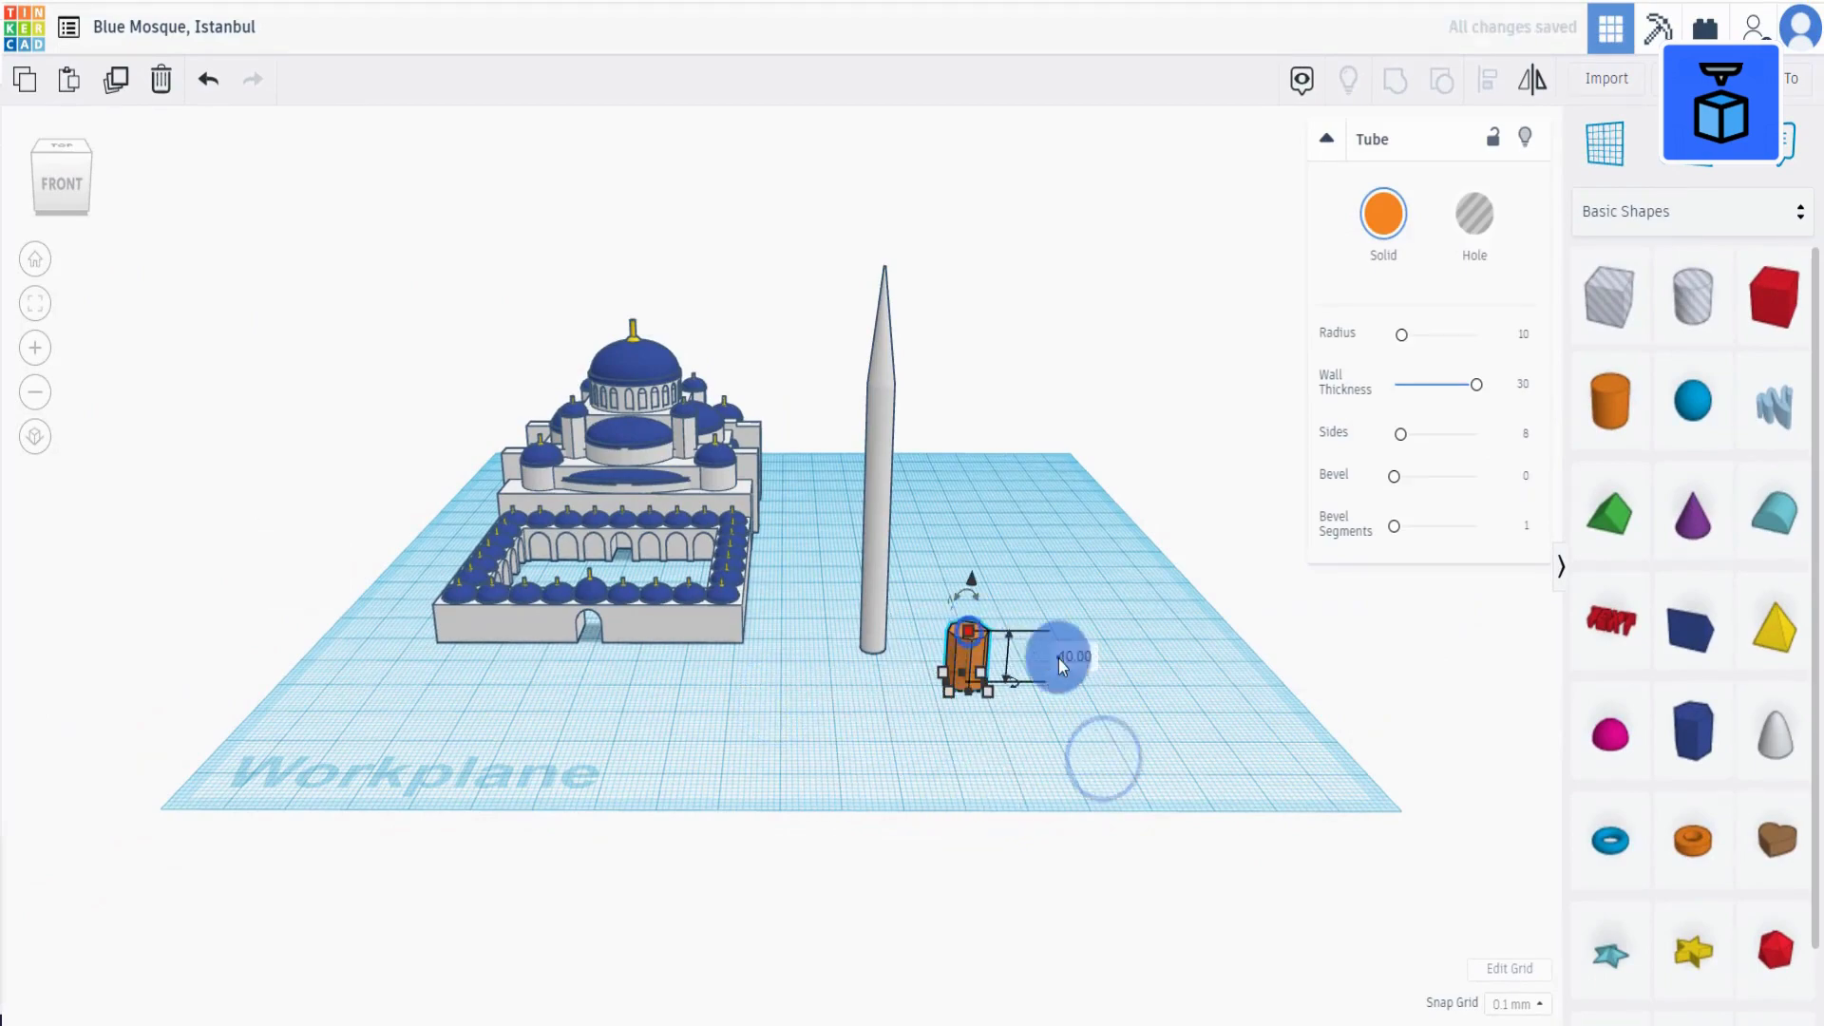
pyautogui.click(1058, 658)
pyautogui.write('1')
pyautogui.click(1140, 693)
pyautogui.moveTo(1045, 741); pyautogui.dragTo(1041, 788, button='right')
pyautogui.press('f')
pyautogui.click(1382, 220)
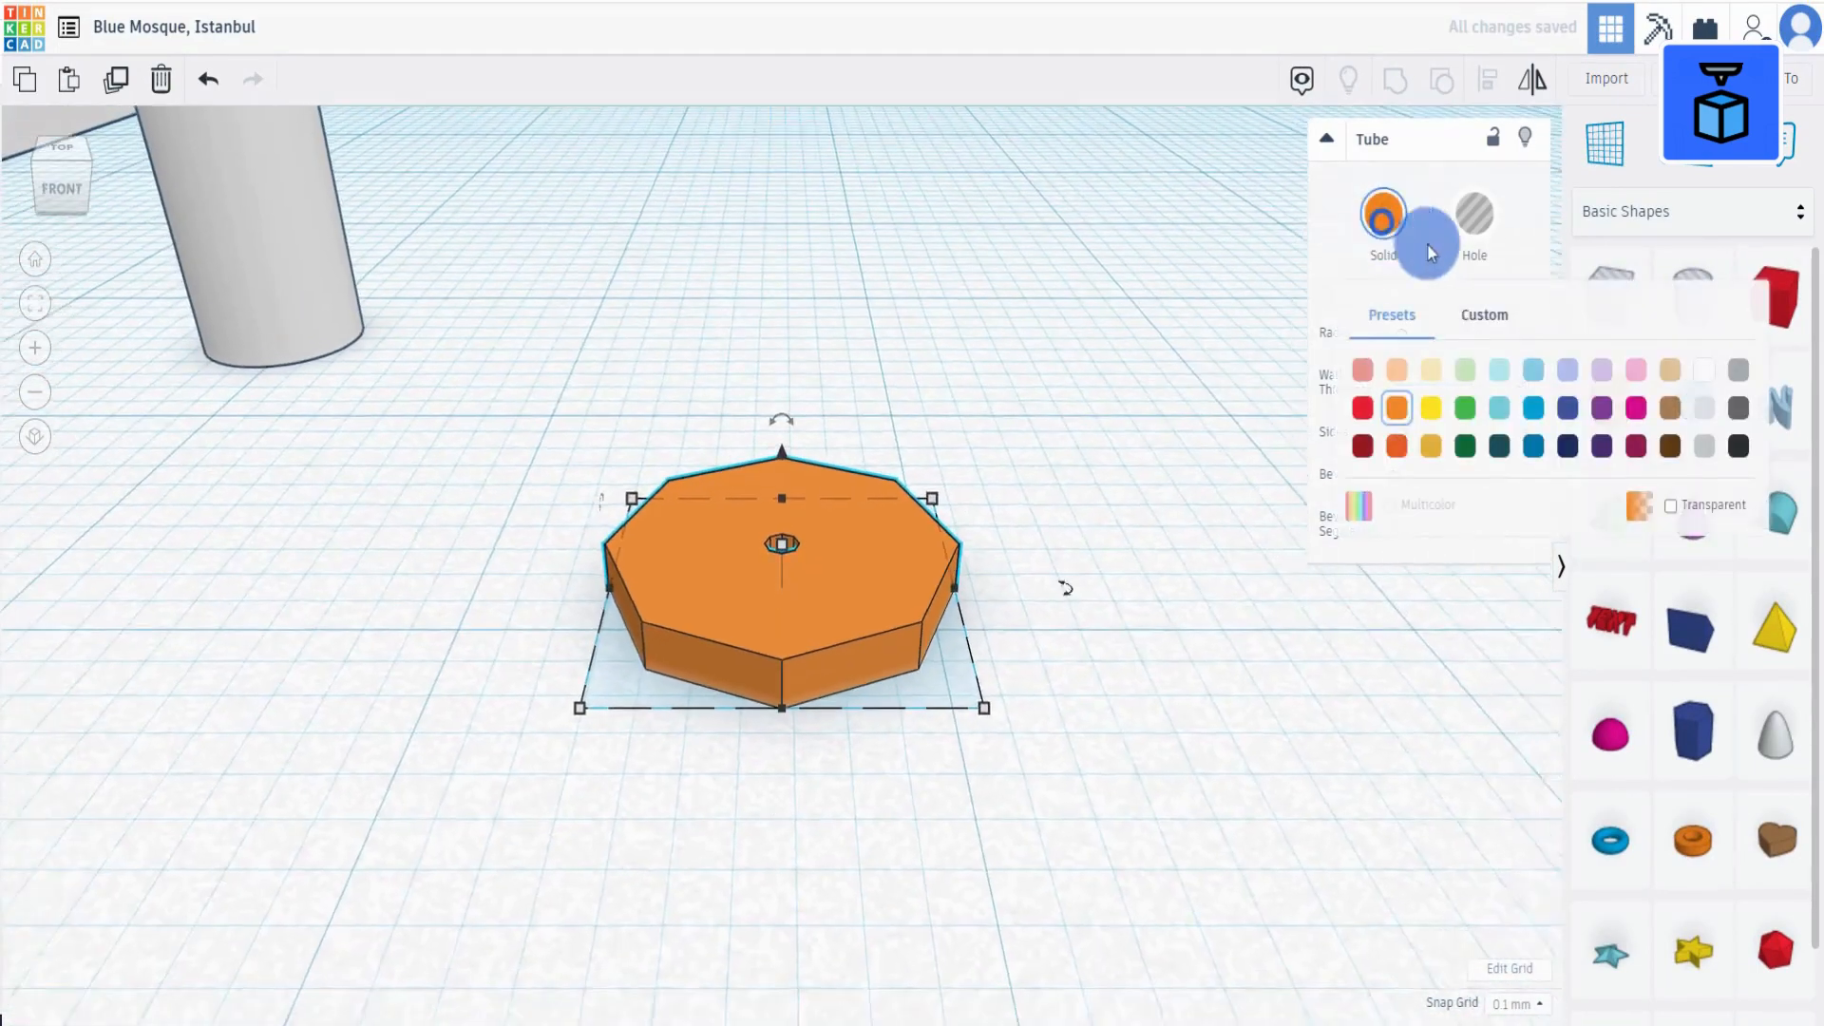
pyautogui.click(1701, 372)
# Centre the octagonal ring and the minaret shaft on each other in both horizontal directions with Align.
pyautogui.scroll(-10, 1553, 411)
pyautogui.moveTo(663, 640); pyautogui.dragTo(853, 446)
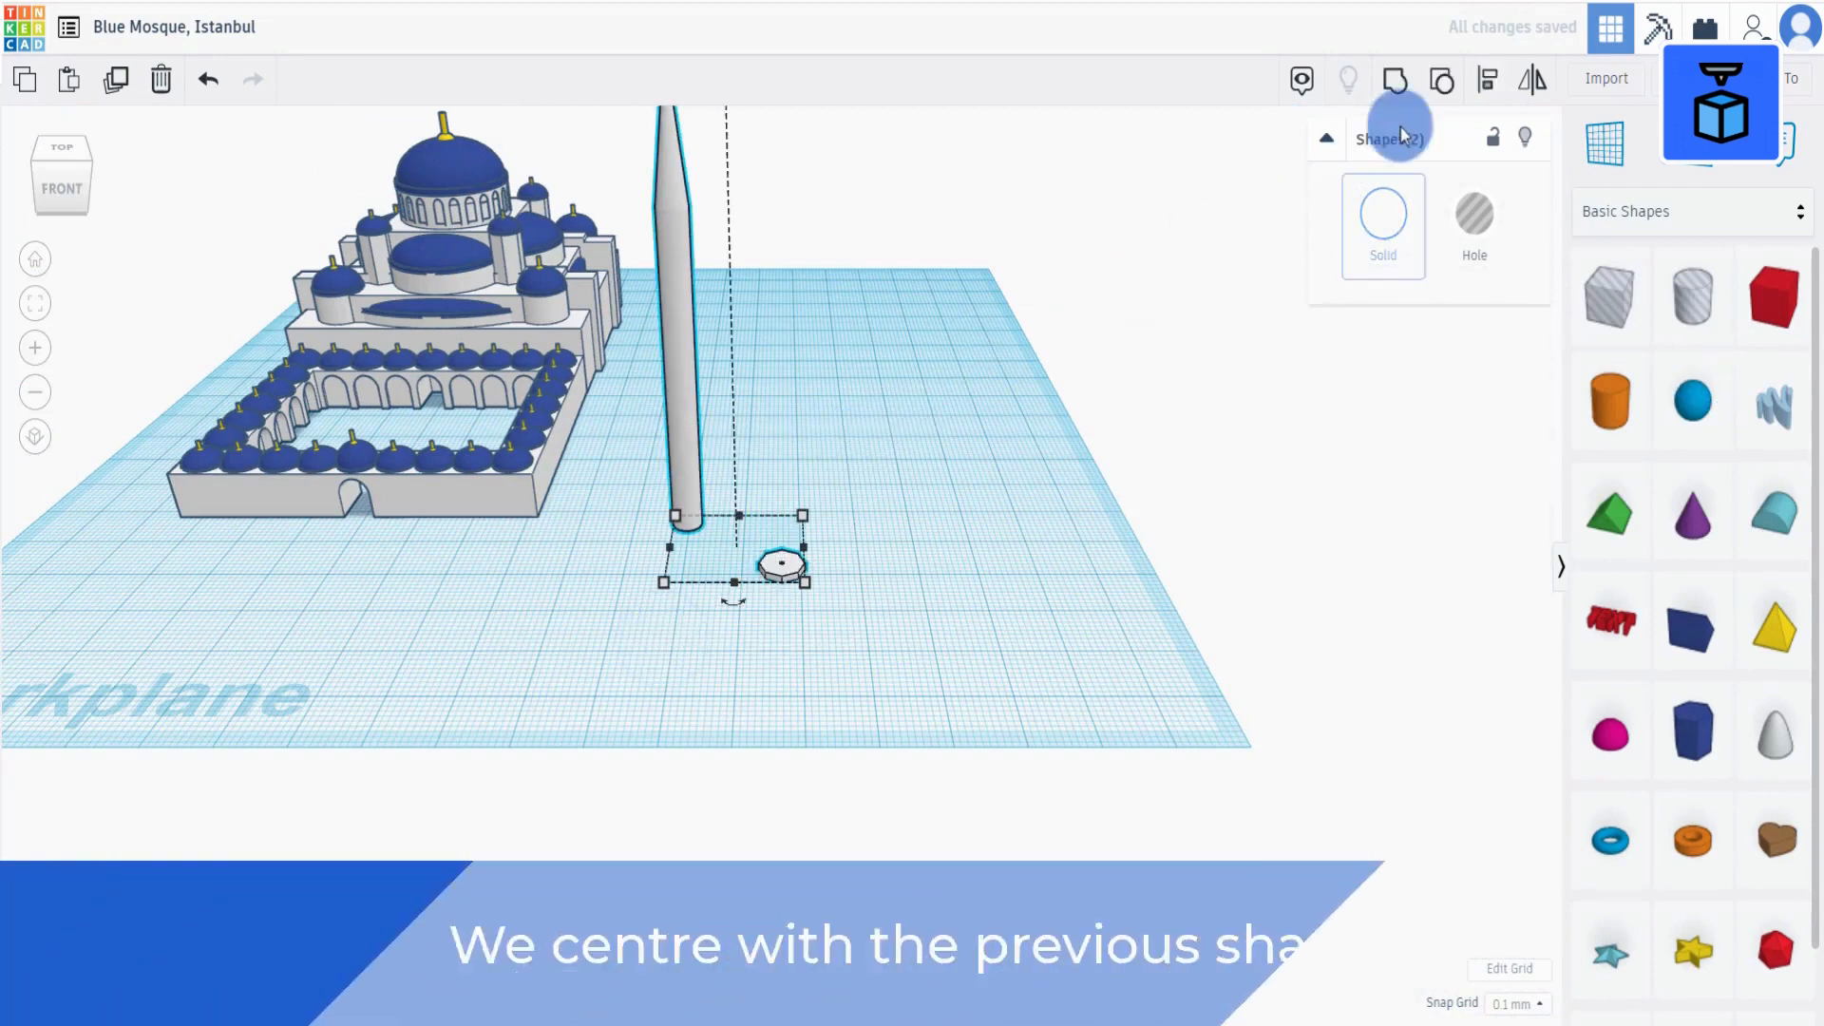
pyautogui.click(1487, 78)
pyautogui.click(733, 602)
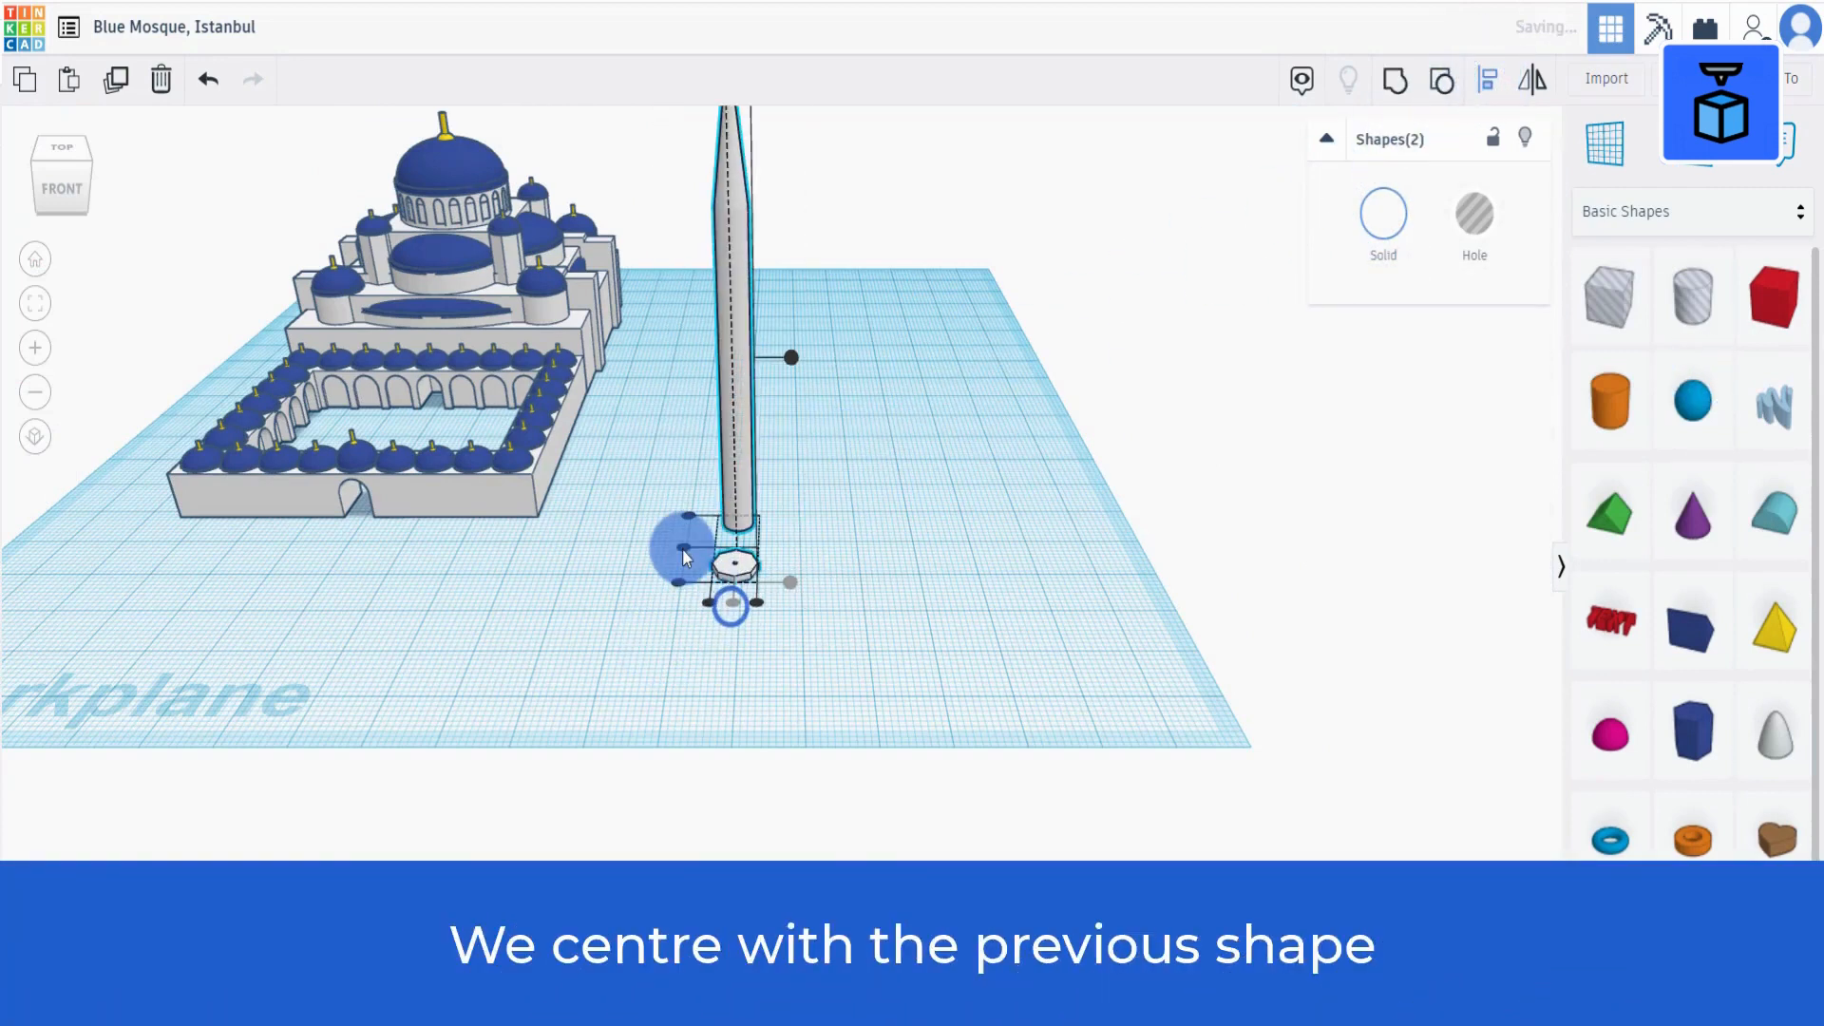
pyautogui.click(682, 548)
pyautogui.click(893, 561)
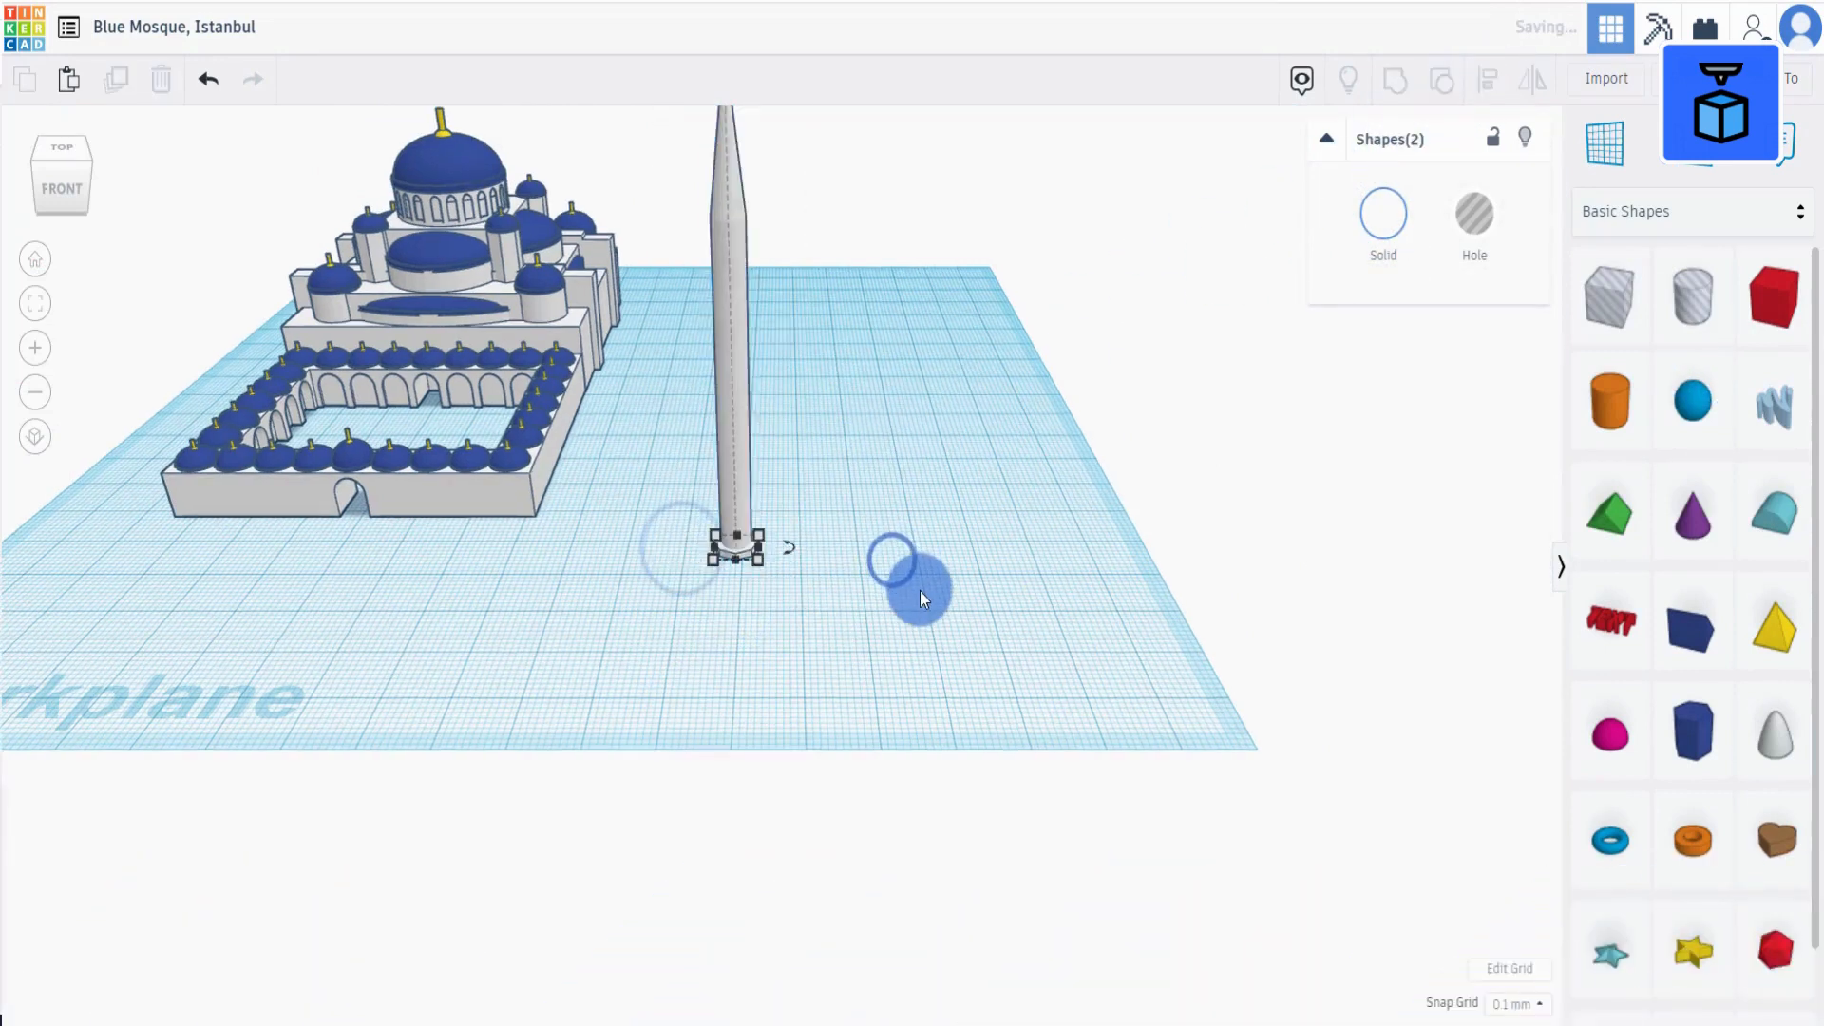
# Raise the octagonal ring about 18.6 mm above the workplane along the minaret shaft.
pyautogui.scroll(5, 914, 594)
pyautogui.click(651, 533)
pyautogui.scroll(-5, 652, 533)
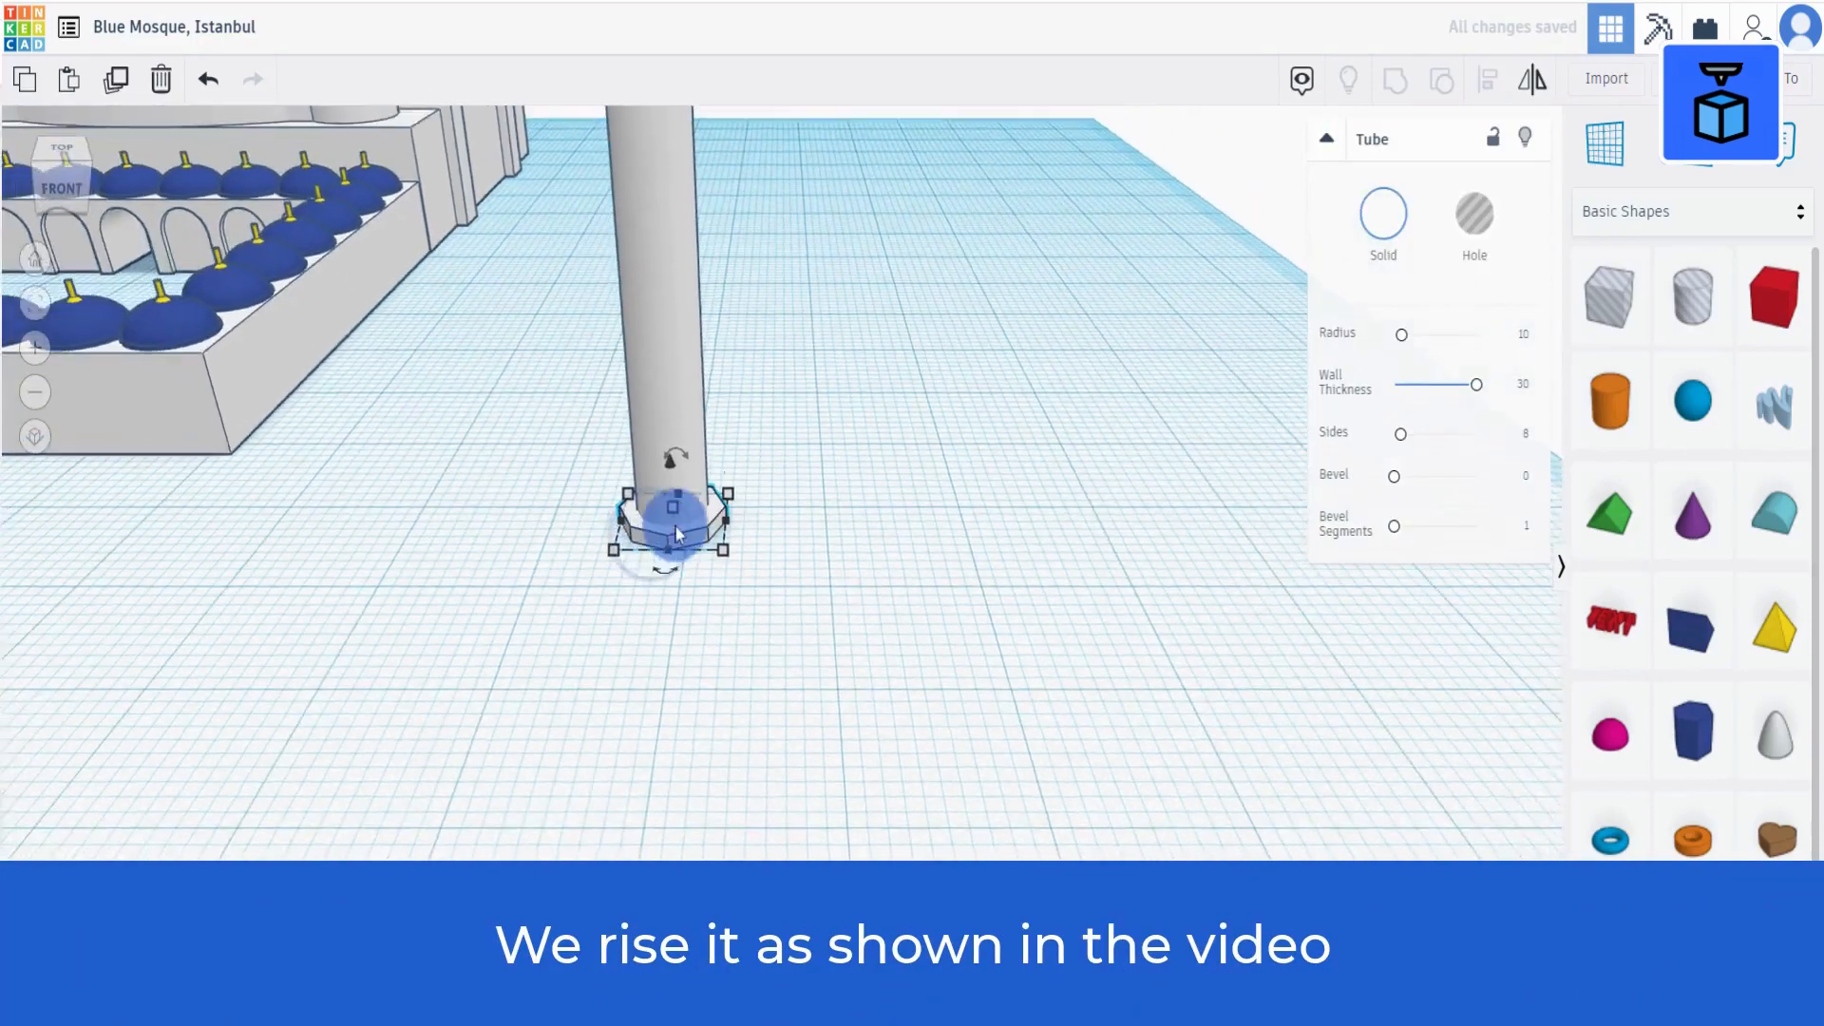
pyautogui.moveTo(760, 502); pyautogui.dragTo(747, 417)
pyautogui.scroll(5, 746, 418)
pyautogui.scroll(4, 746, 418)
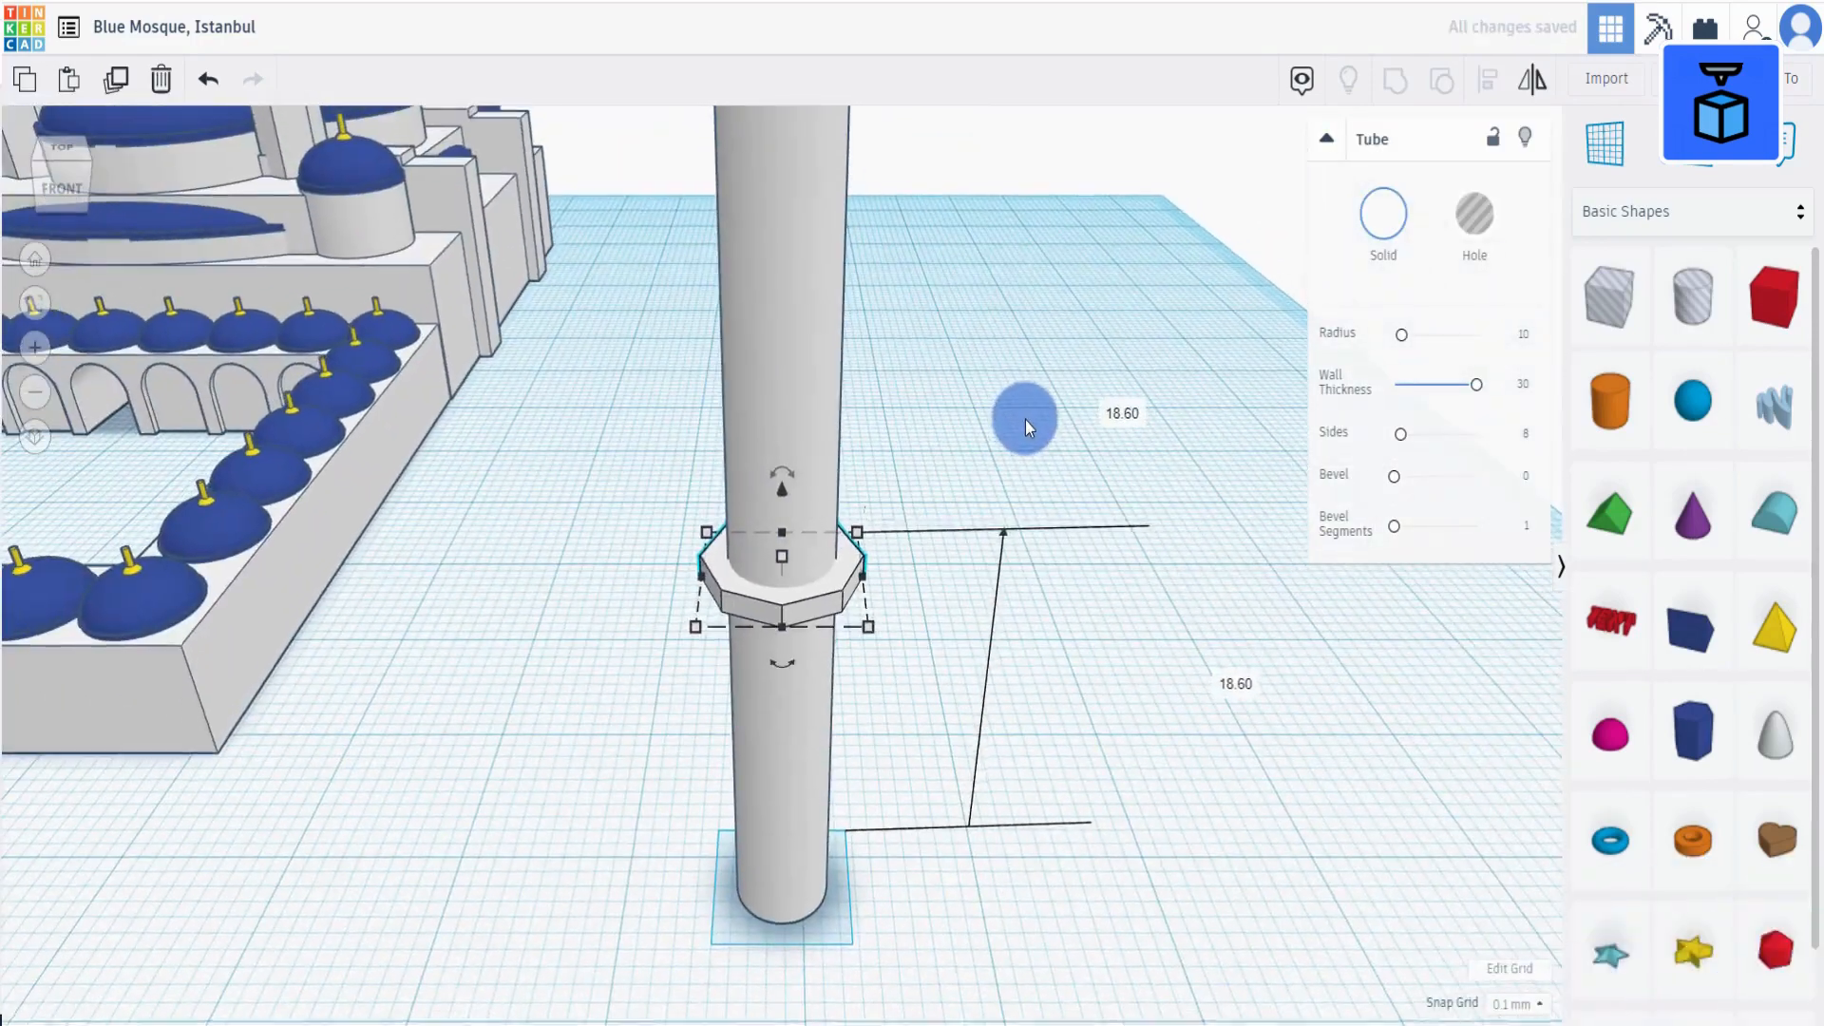
pyautogui.click(1024, 420)
pyautogui.moveTo(1024, 420); pyautogui.dragTo(950, 509, button='right')
# Duplicate the octagonal ring, lower the copy slightly beneath the original, and shrink it a little about its centre.
pyautogui.click(786, 598)
pyautogui.click(116, 79)
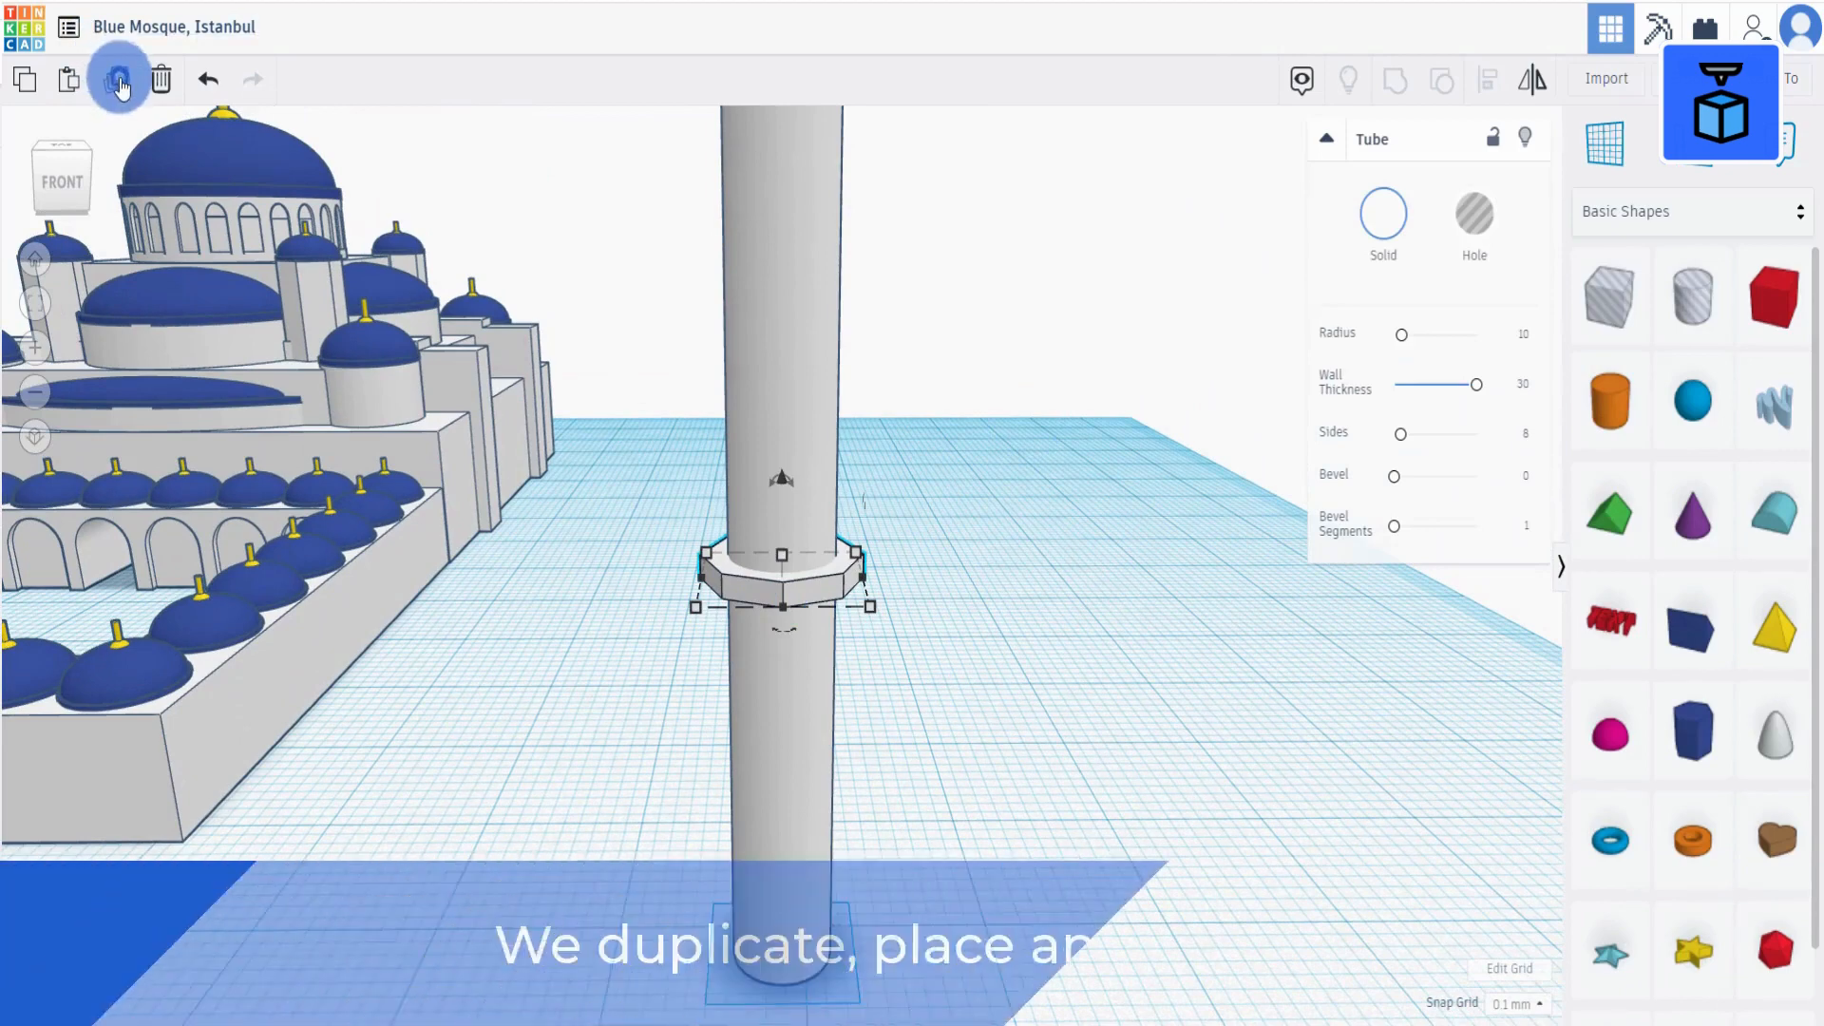
pyautogui.moveTo(783, 480); pyautogui.dragTo(784, 488)
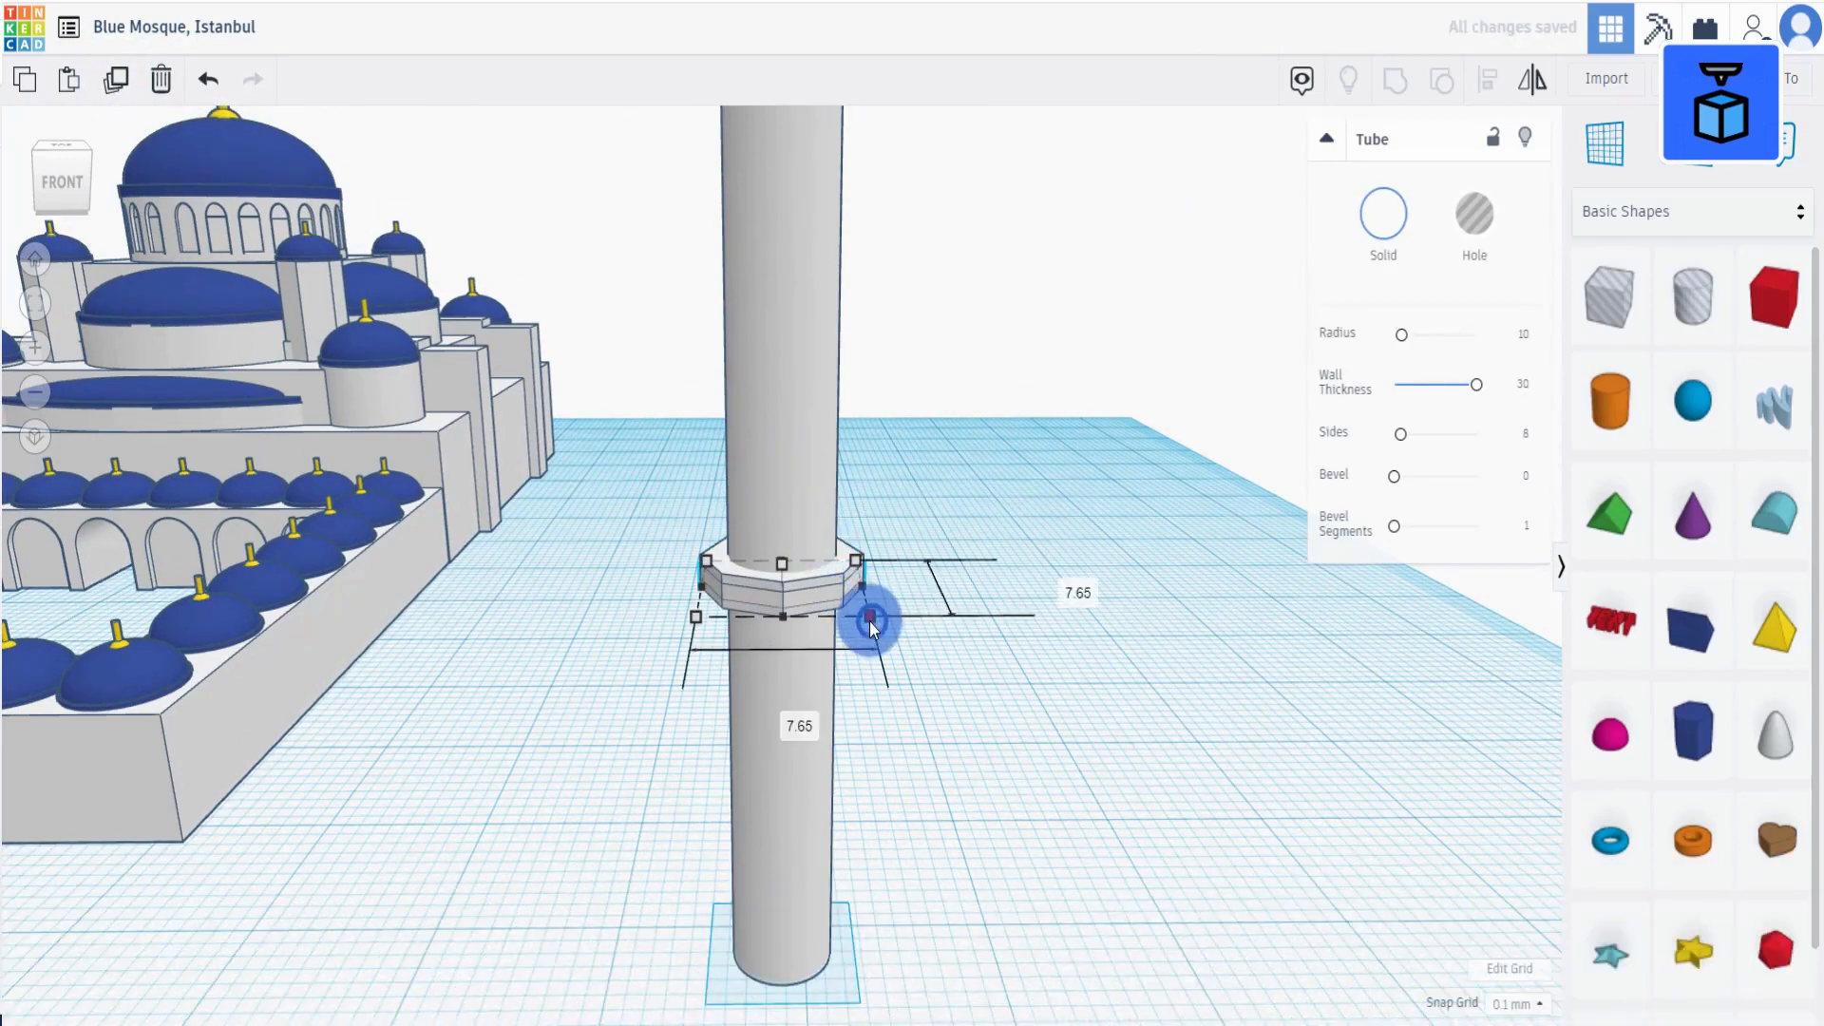
pyautogui.moveTo(866, 620); pyautogui.dragTo(862, 616)
pyautogui.moveTo(943, 646); pyautogui.dragTo(954, 584, button='right')
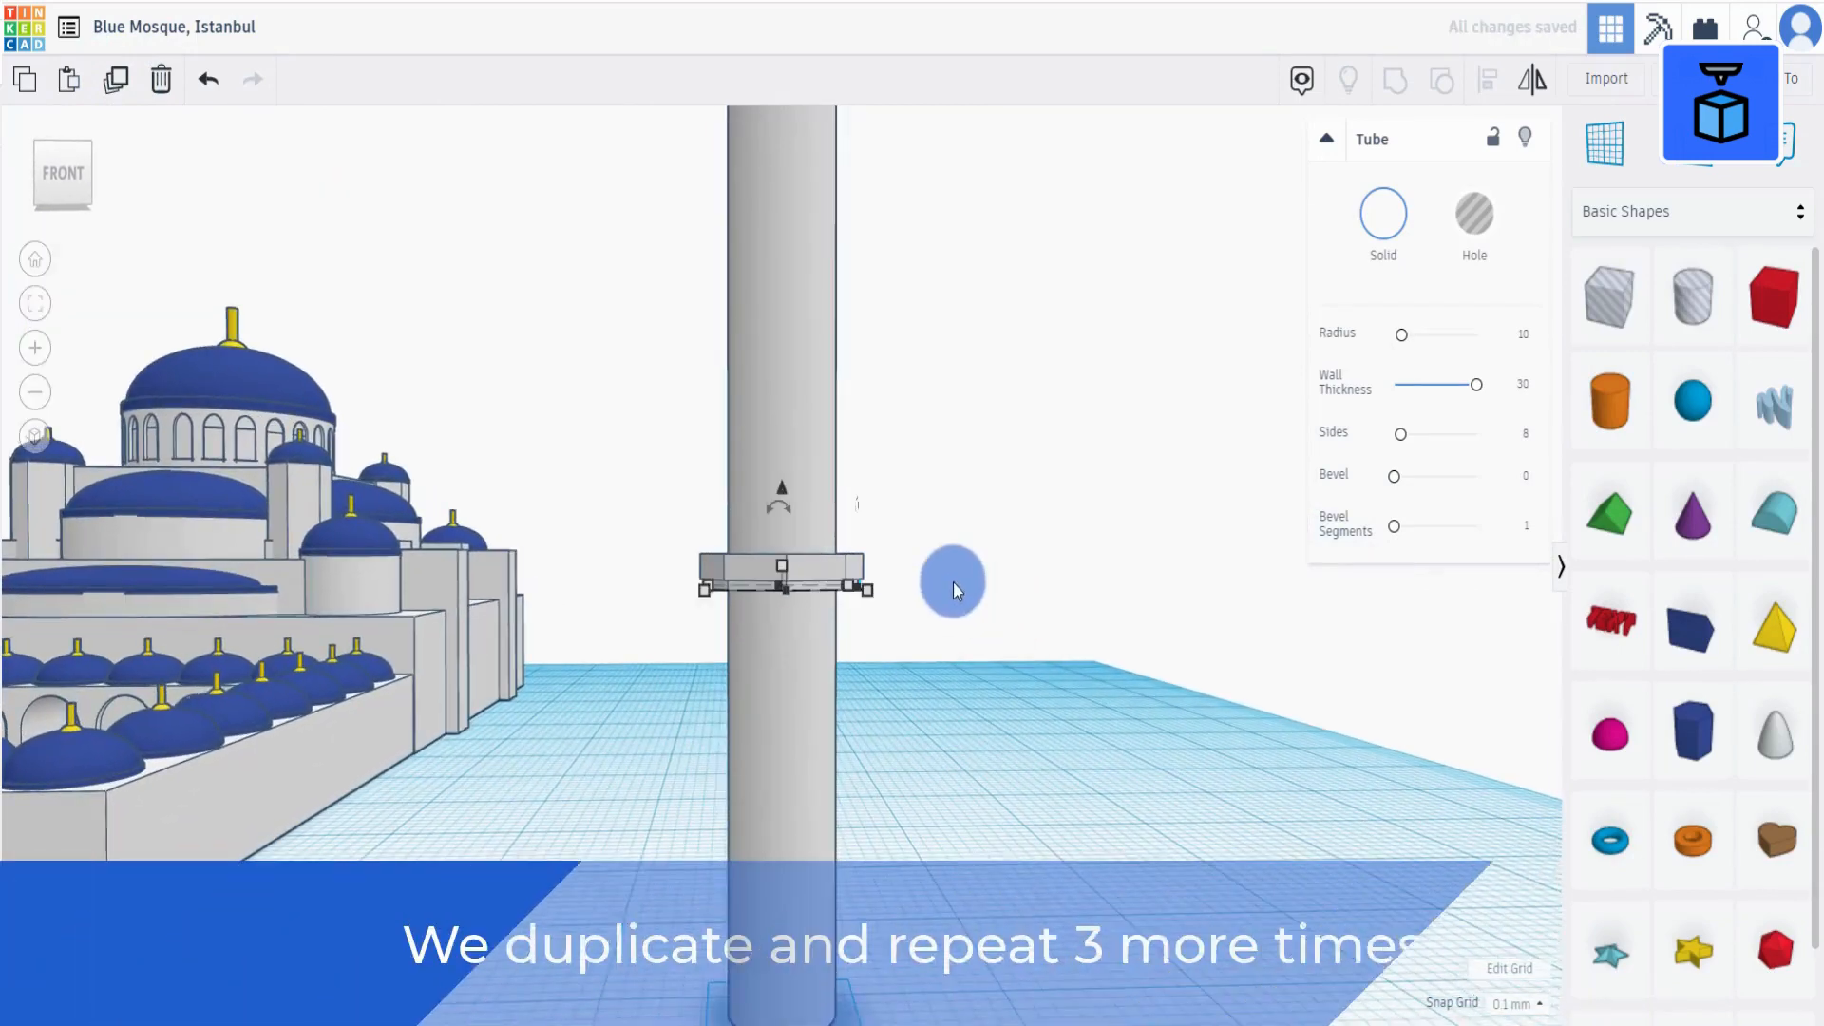
# Repeat the lowered, shrunken duplicate three more times to form a balcony that tapers downward.
pyautogui.click(127, 83)
pyautogui.click(126, 84)
pyautogui.click(128, 76)
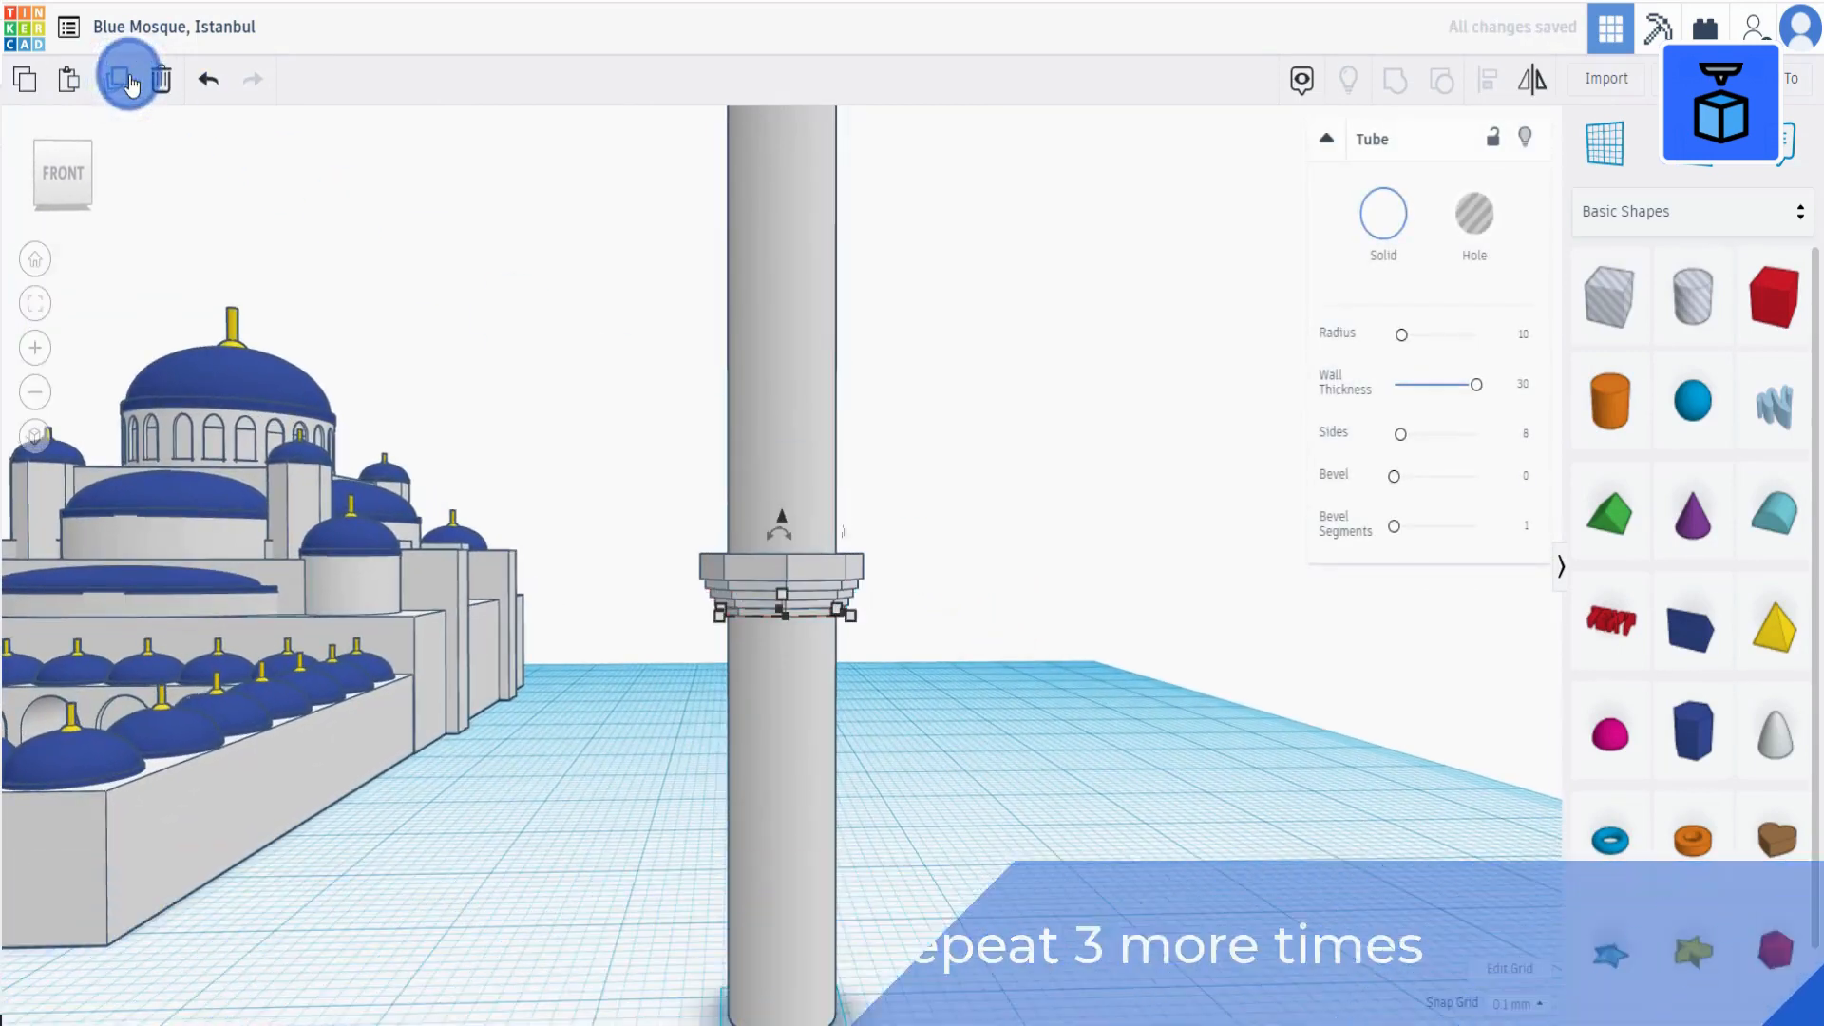
pyautogui.click(954, 673)
# Temporarily hide the minaret shaft, group the stacked octagonal rings into one balcony, and show the shaft again.
pyautogui.scroll(3, 786, 730)
pyautogui.click(737, 777)
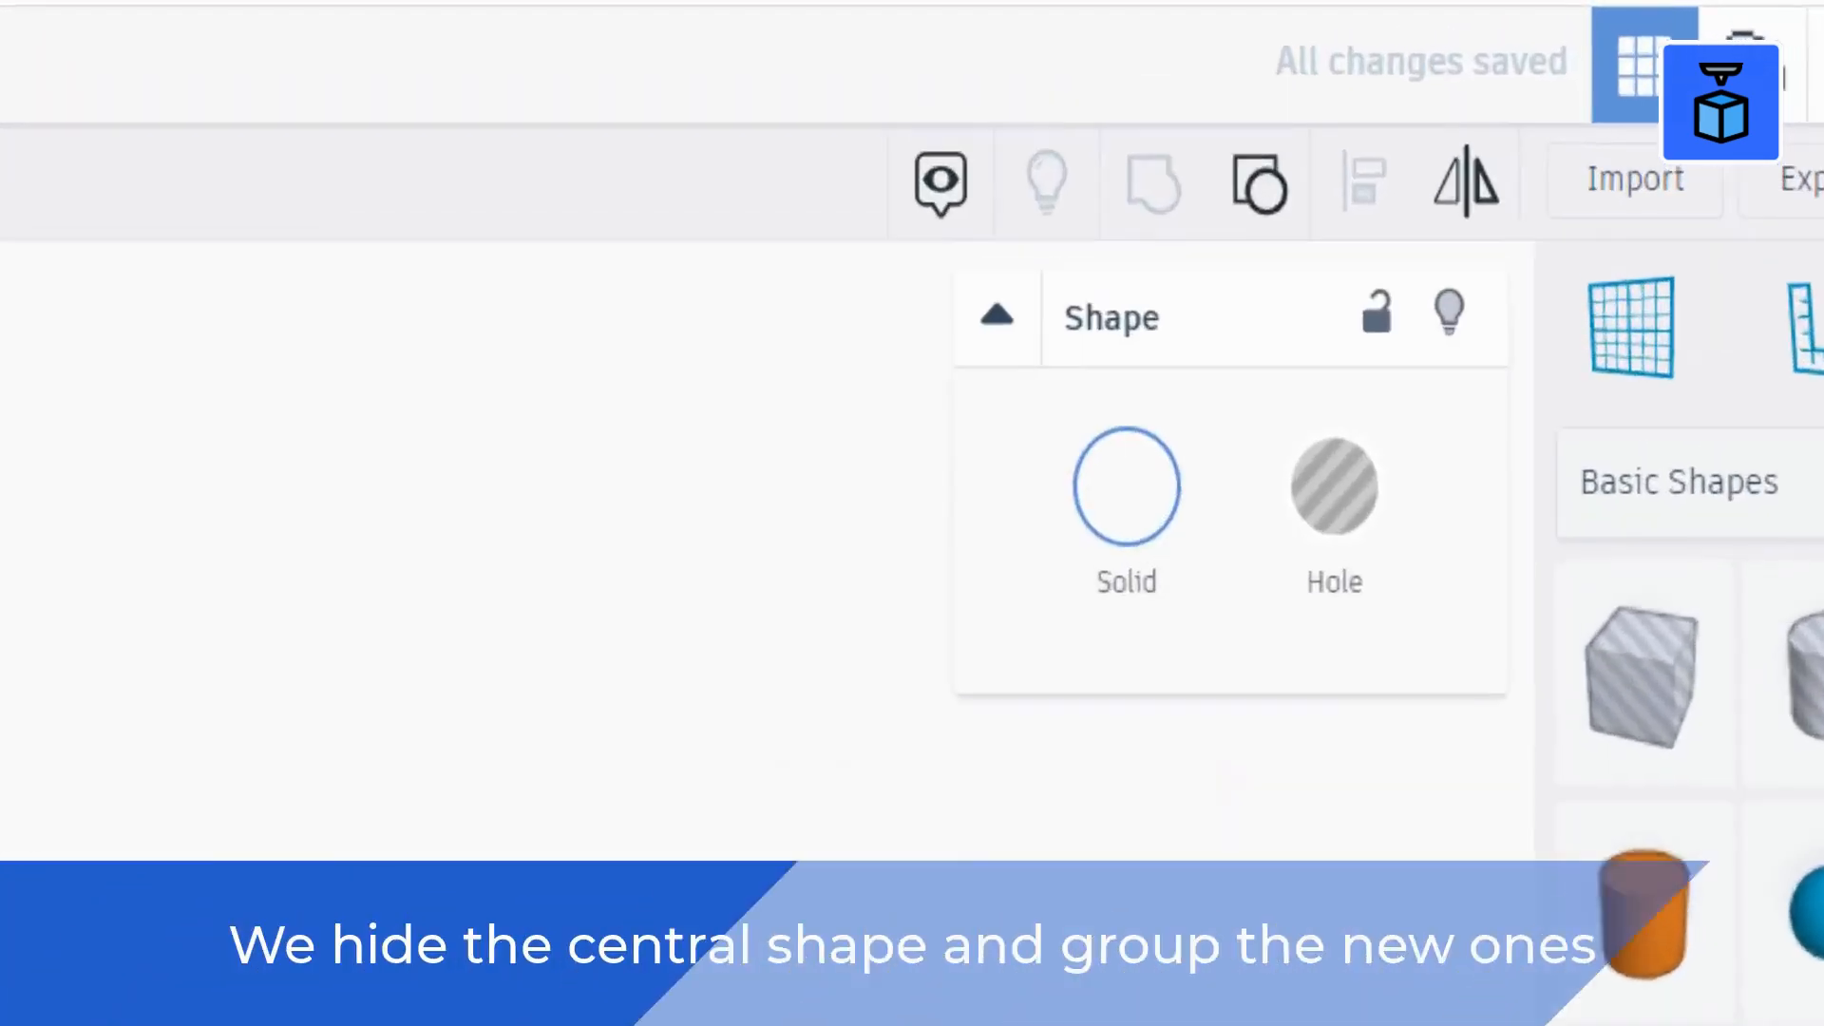
pyautogui.click(1523, 150)
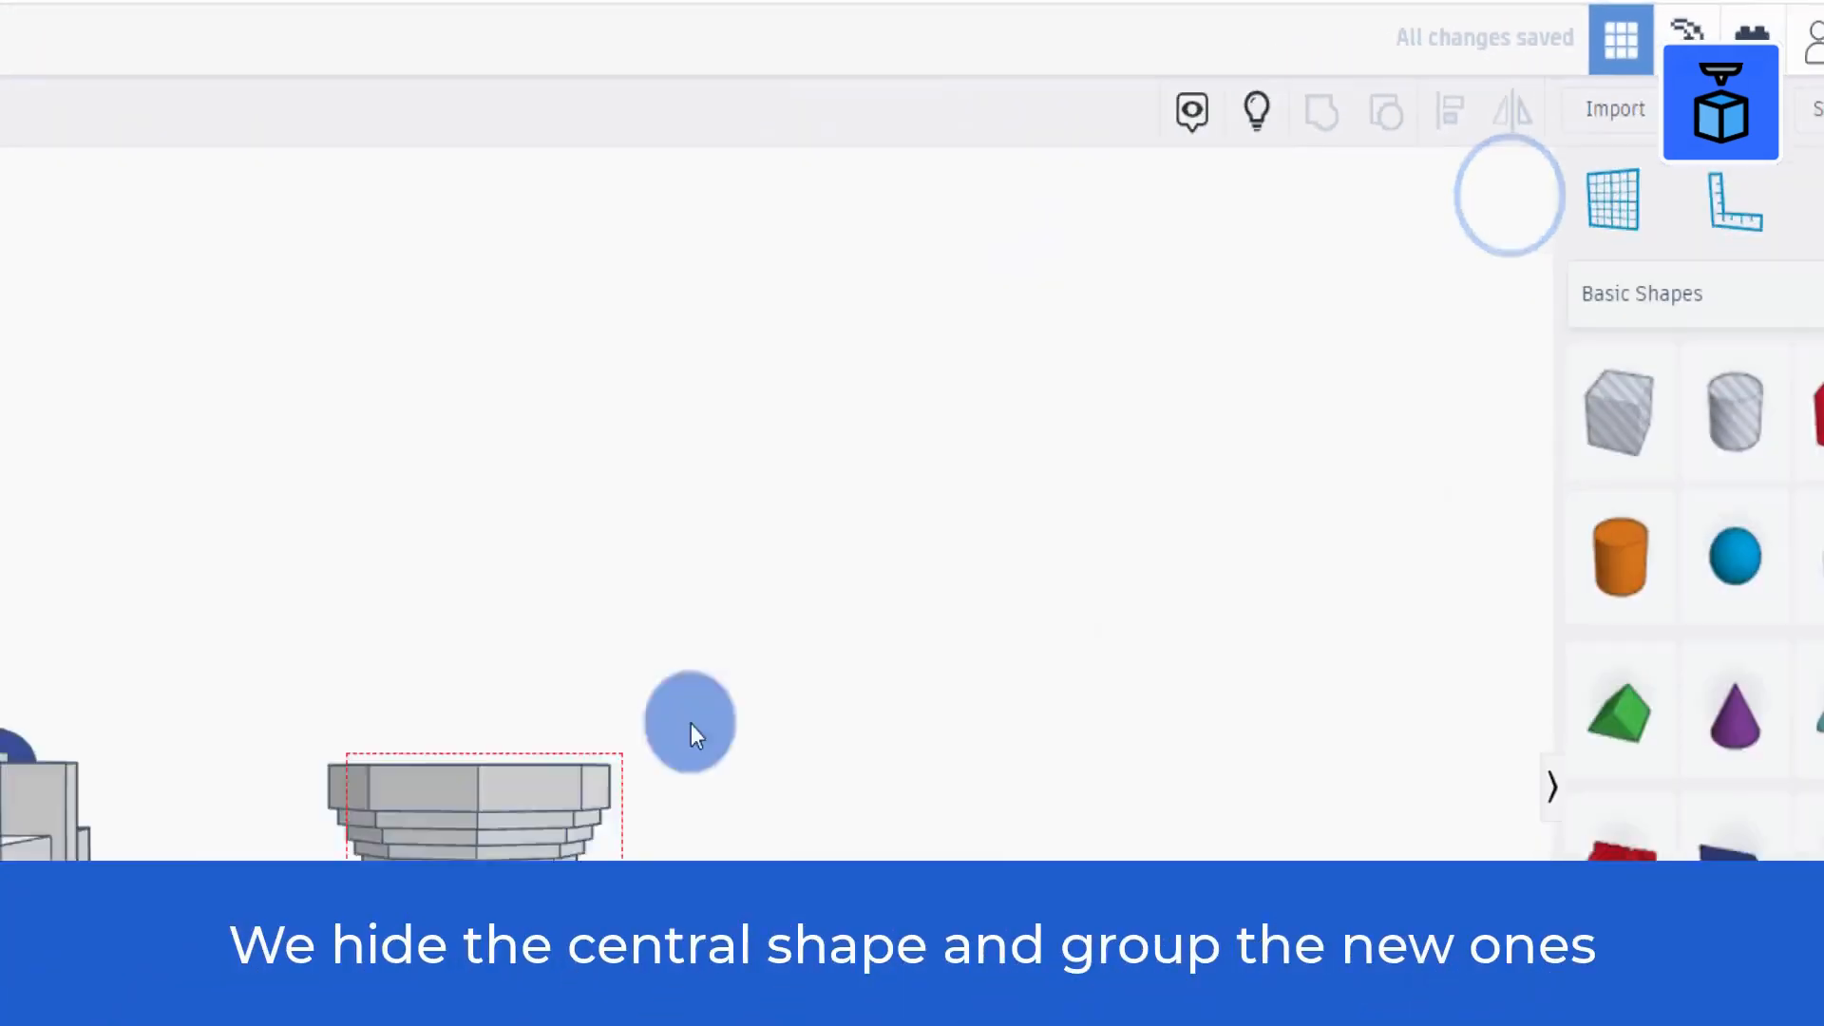
pyautogui.moveTo(692, 724); pyautogui.dragTo(793, 628)
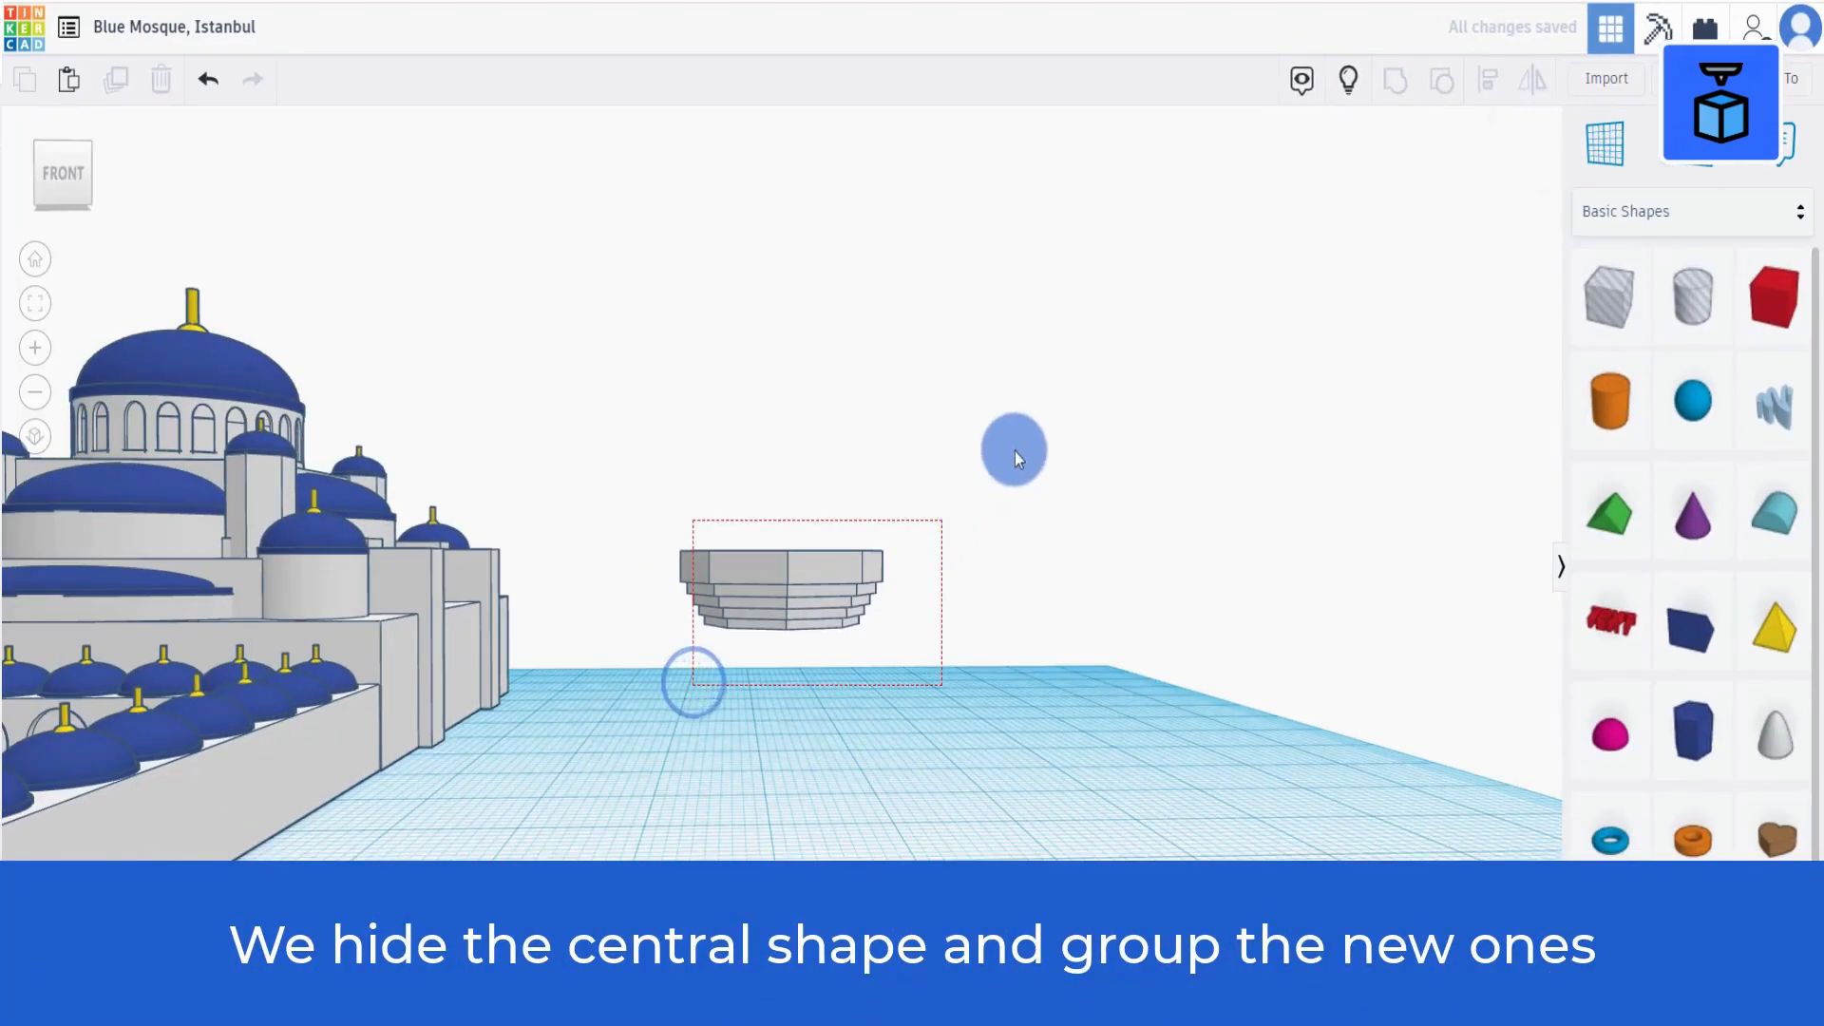
pyautogui.click(1327, 110)
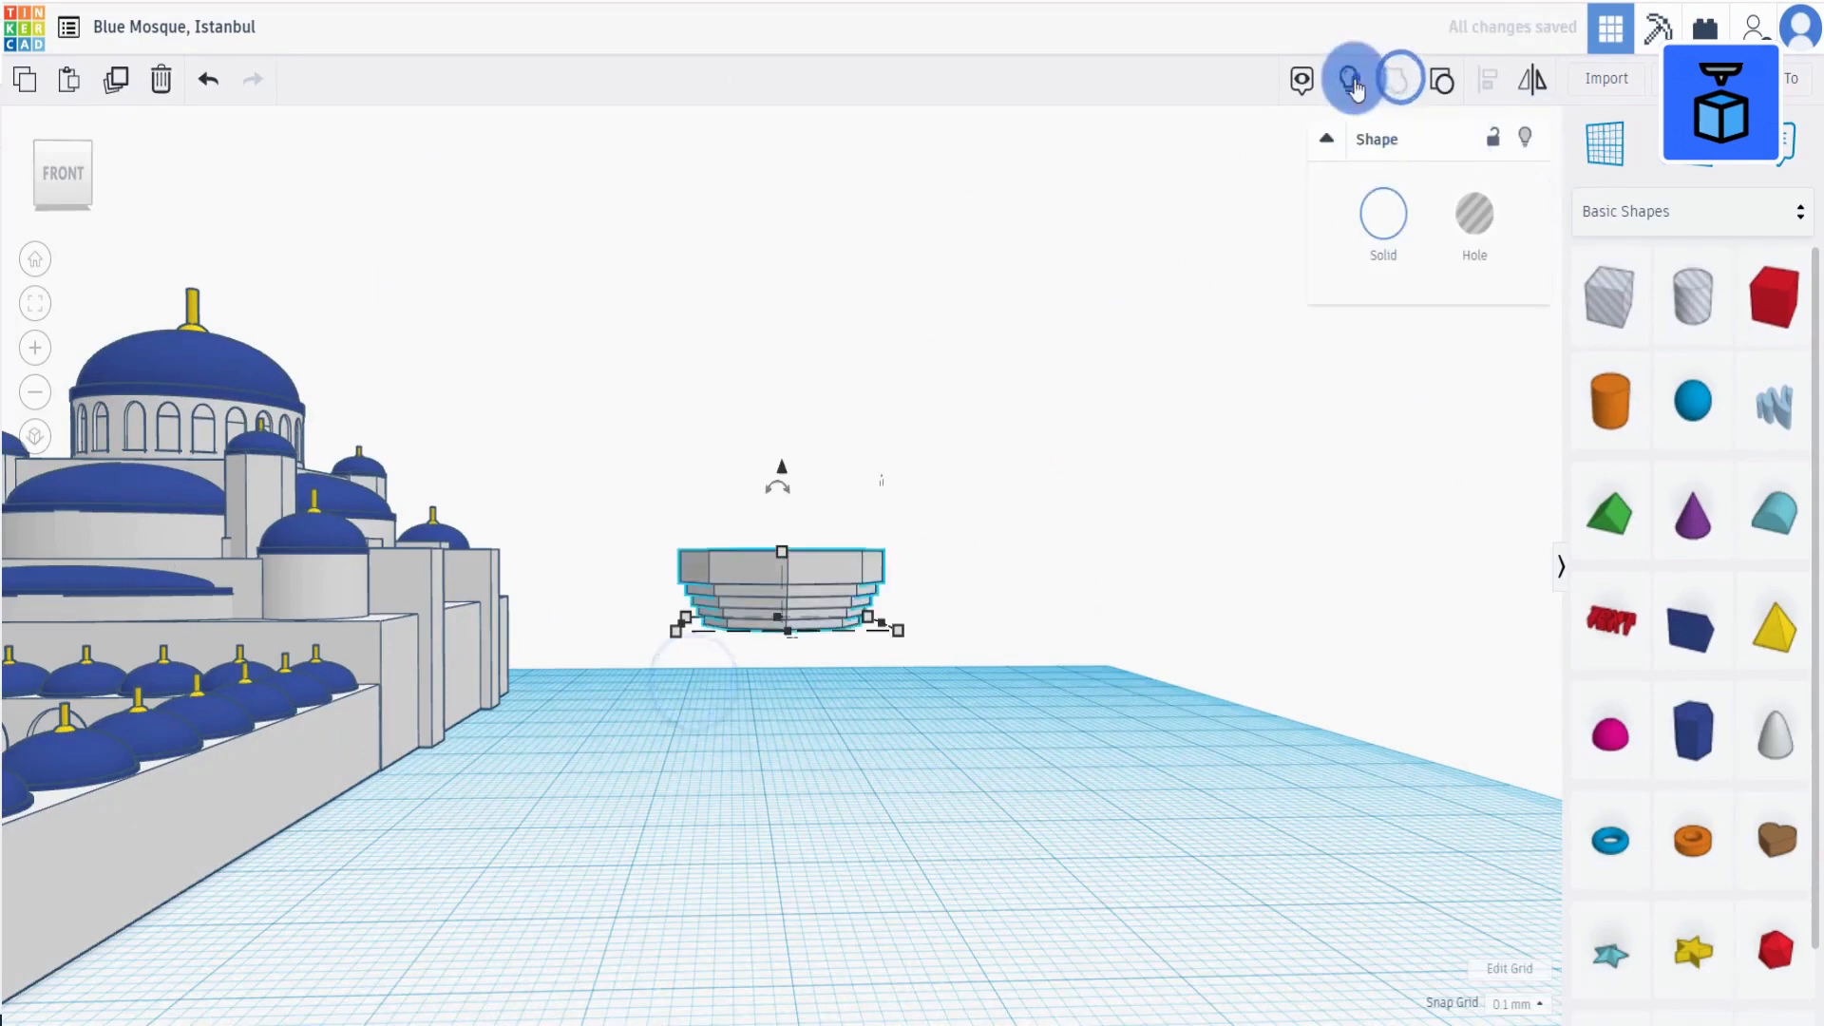
pyautogui.click(1355, 78)
# Duplicate the grouped balcony and raise the copy about 20.35 mm up the minaret shaft.
pyautogui.scroll(-5, 949, 521)
pyautogui.moveTo(918, 476); pyautogui.dragTo(916, 560, button='right')
pyautogui.click(781, 570)
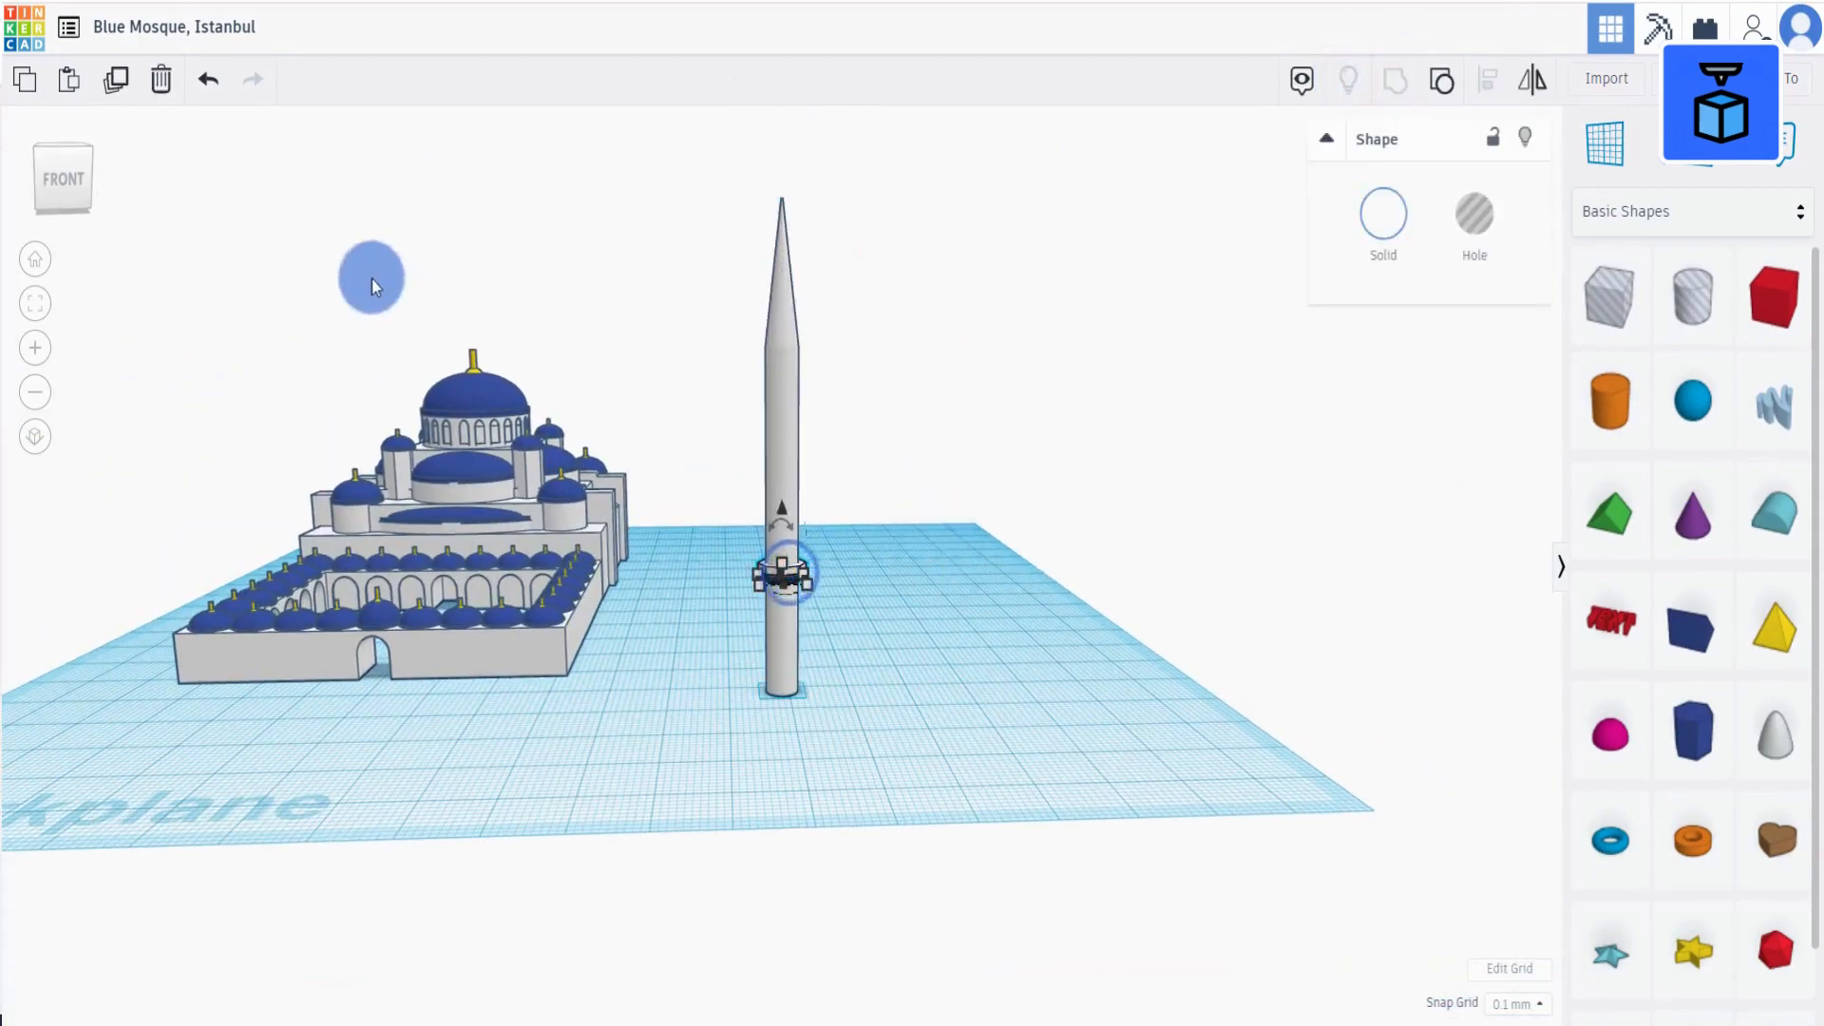
pyautogui.click(116, 79)
pyautogui.moveTo(783, 507); pyautogui.dragTo(779, 367)
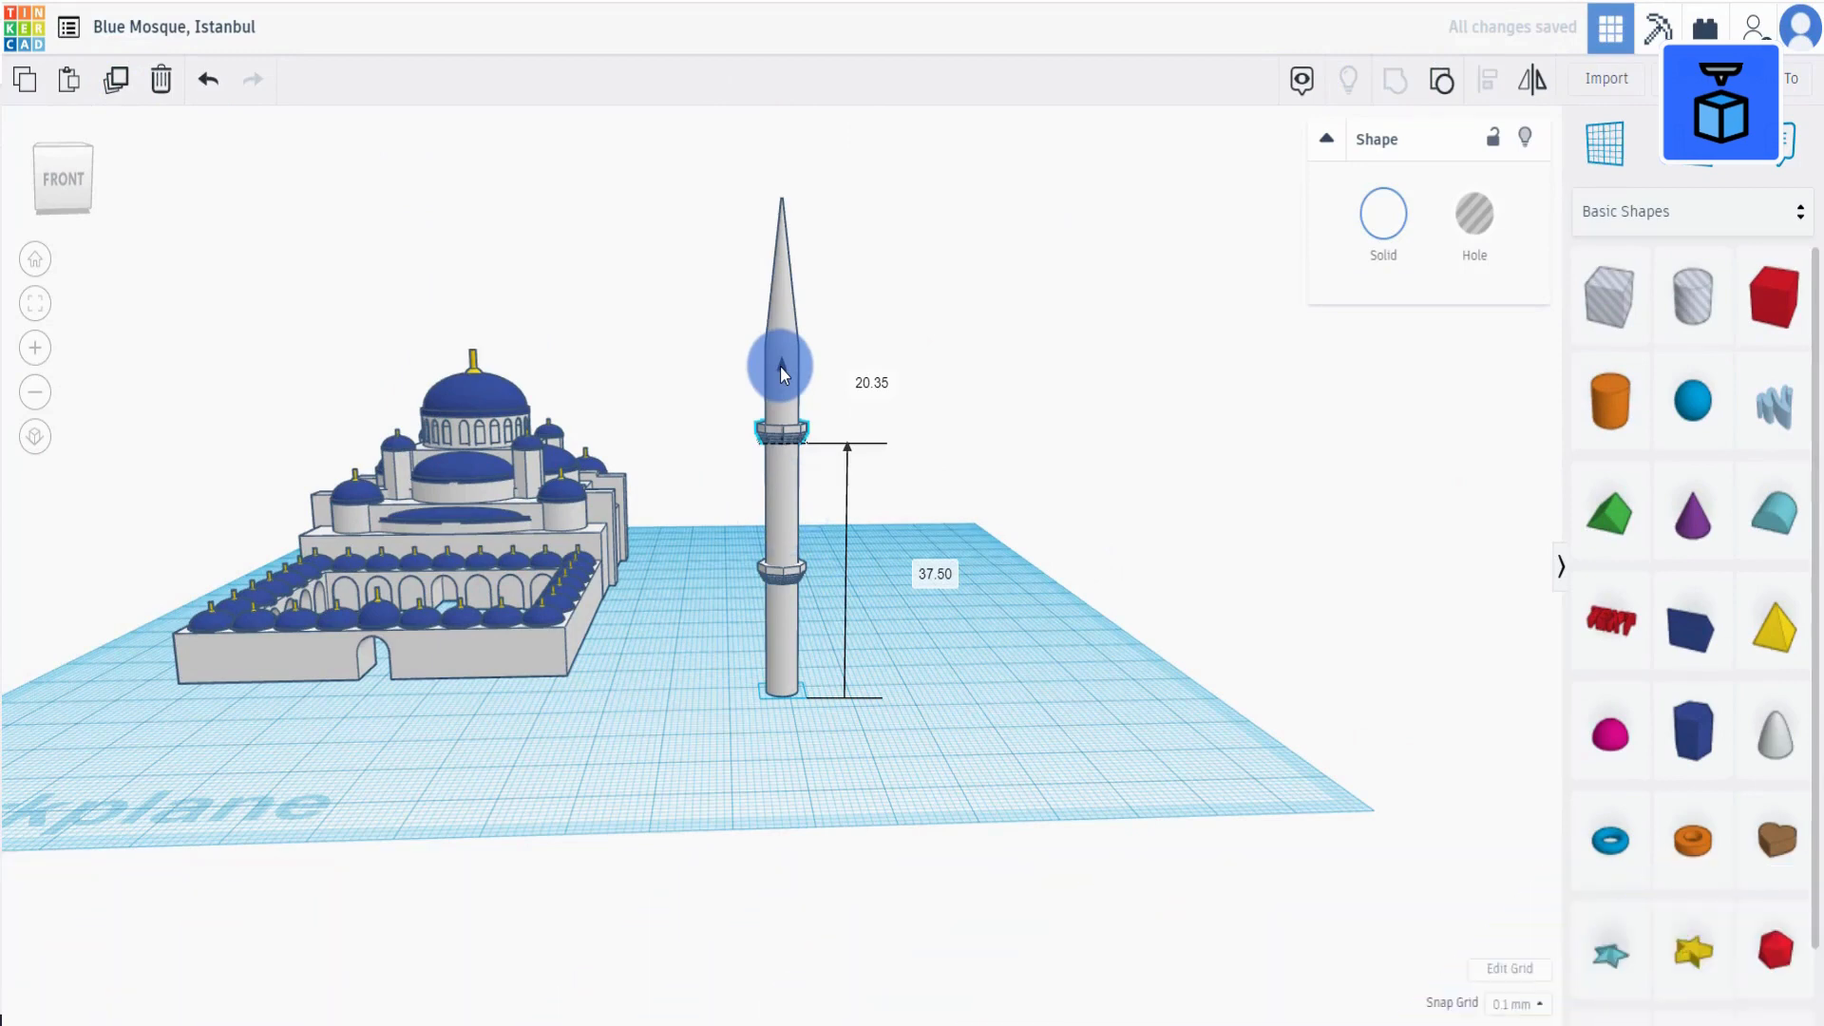
pyautogui.click(1011, 429)
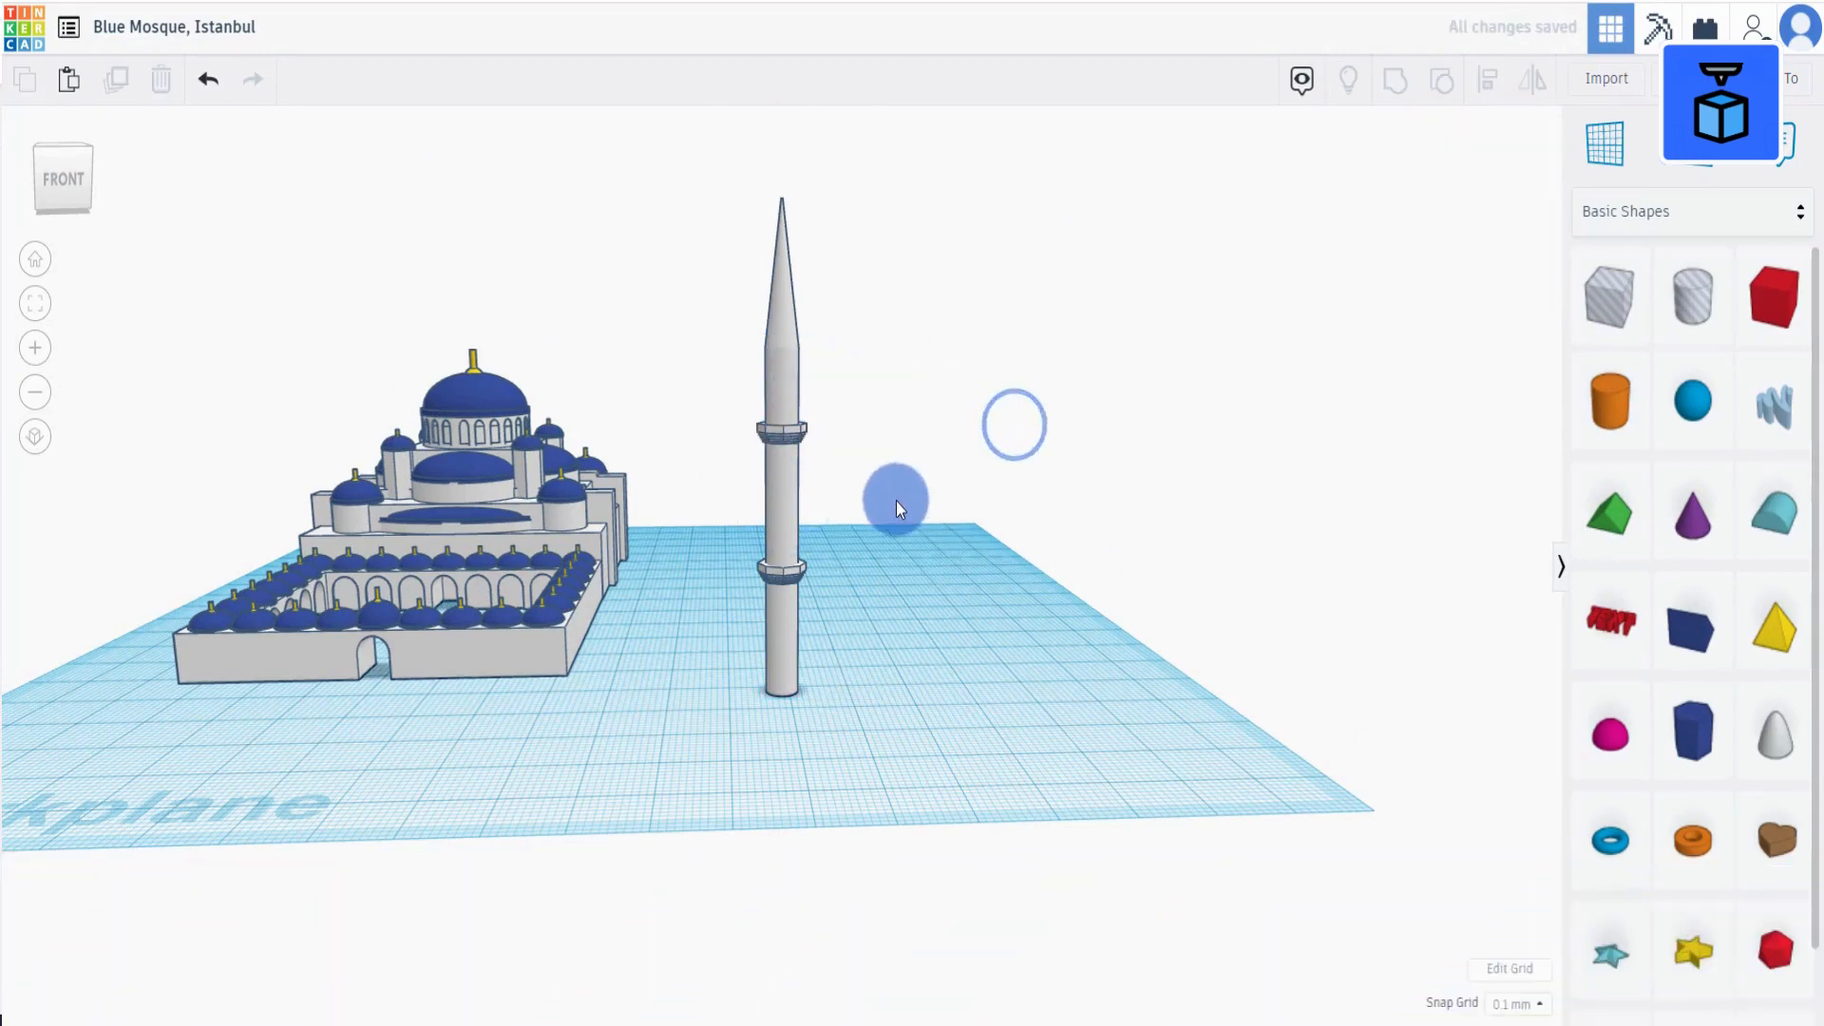
# Duplicate the whole minaret with its two balconies and set the copy apart from the original beside the mosque.
pyautogui.moveTo(896, 500); pyautogui.dragTo(896, 537, button='right')
pyautogui.moveTo(714, 754); pyautogui.dragTo(903, 352)
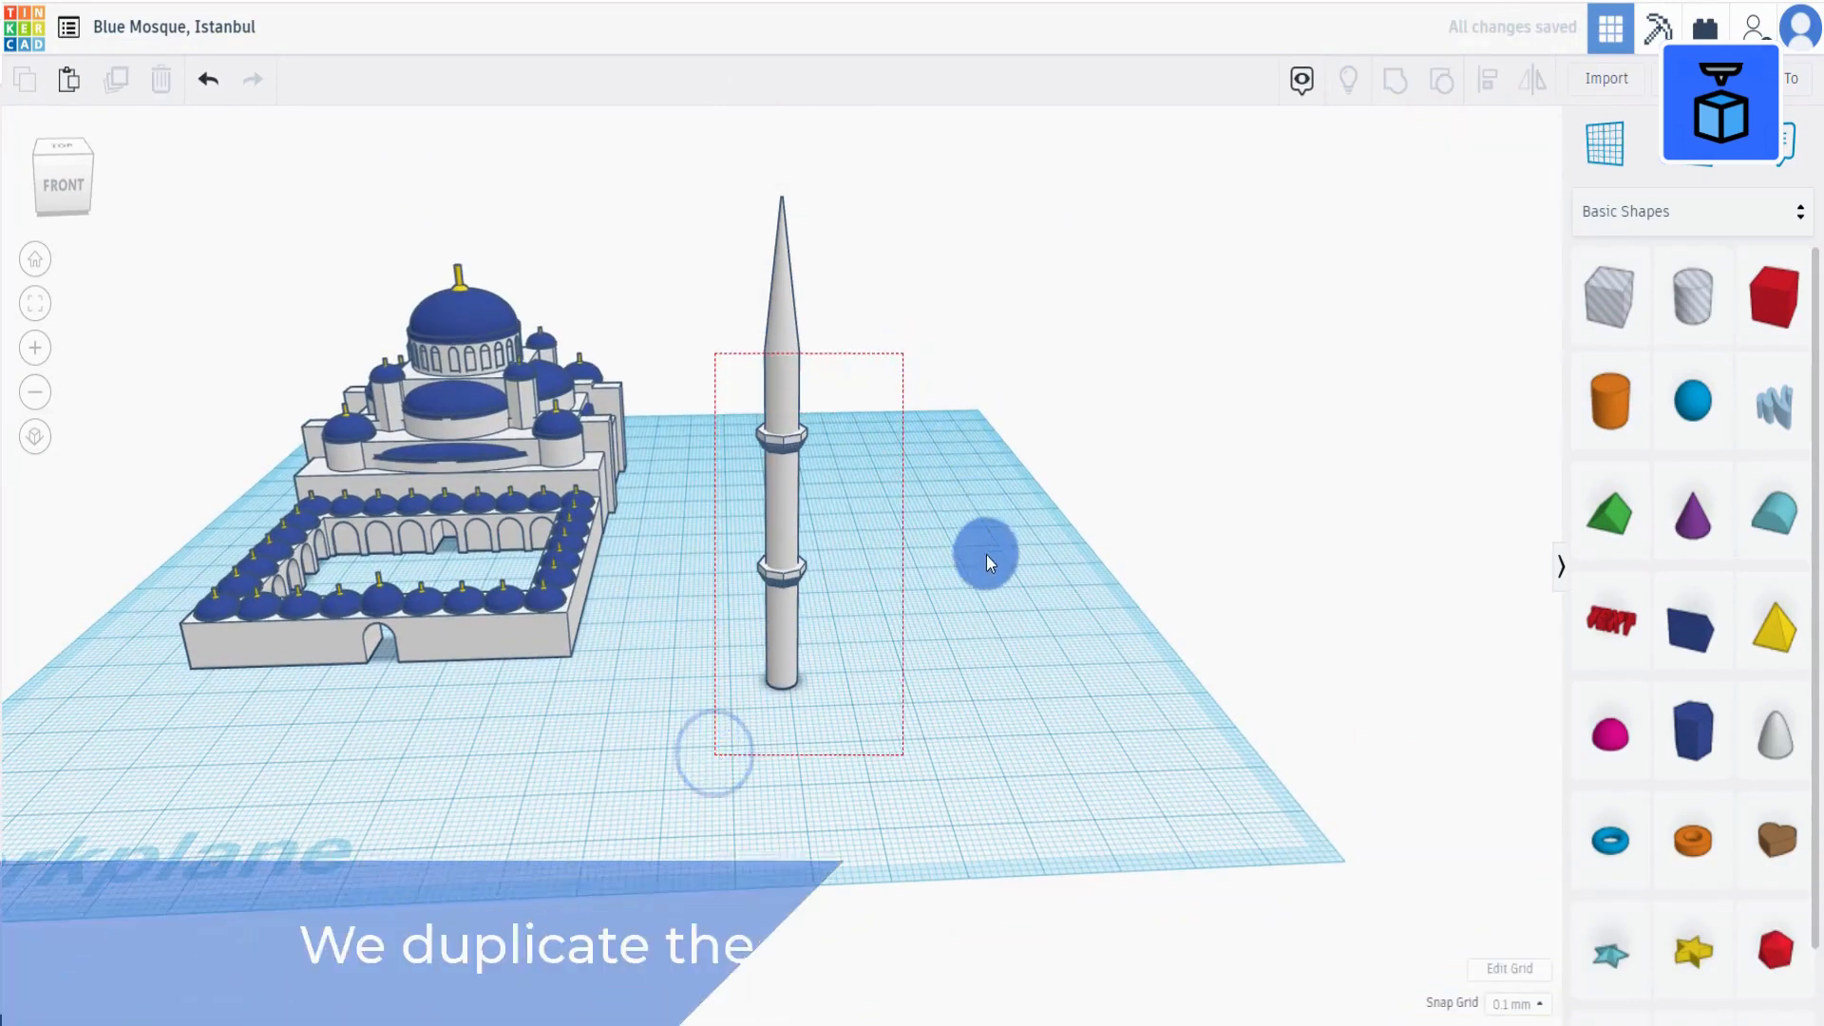
pyautogui.moveTo(935, 489); pyautogui.dragTo(934, 528, button='right')
pyautogui.scroll(-3, 935, 528)
pyautogui.click(115, 79)
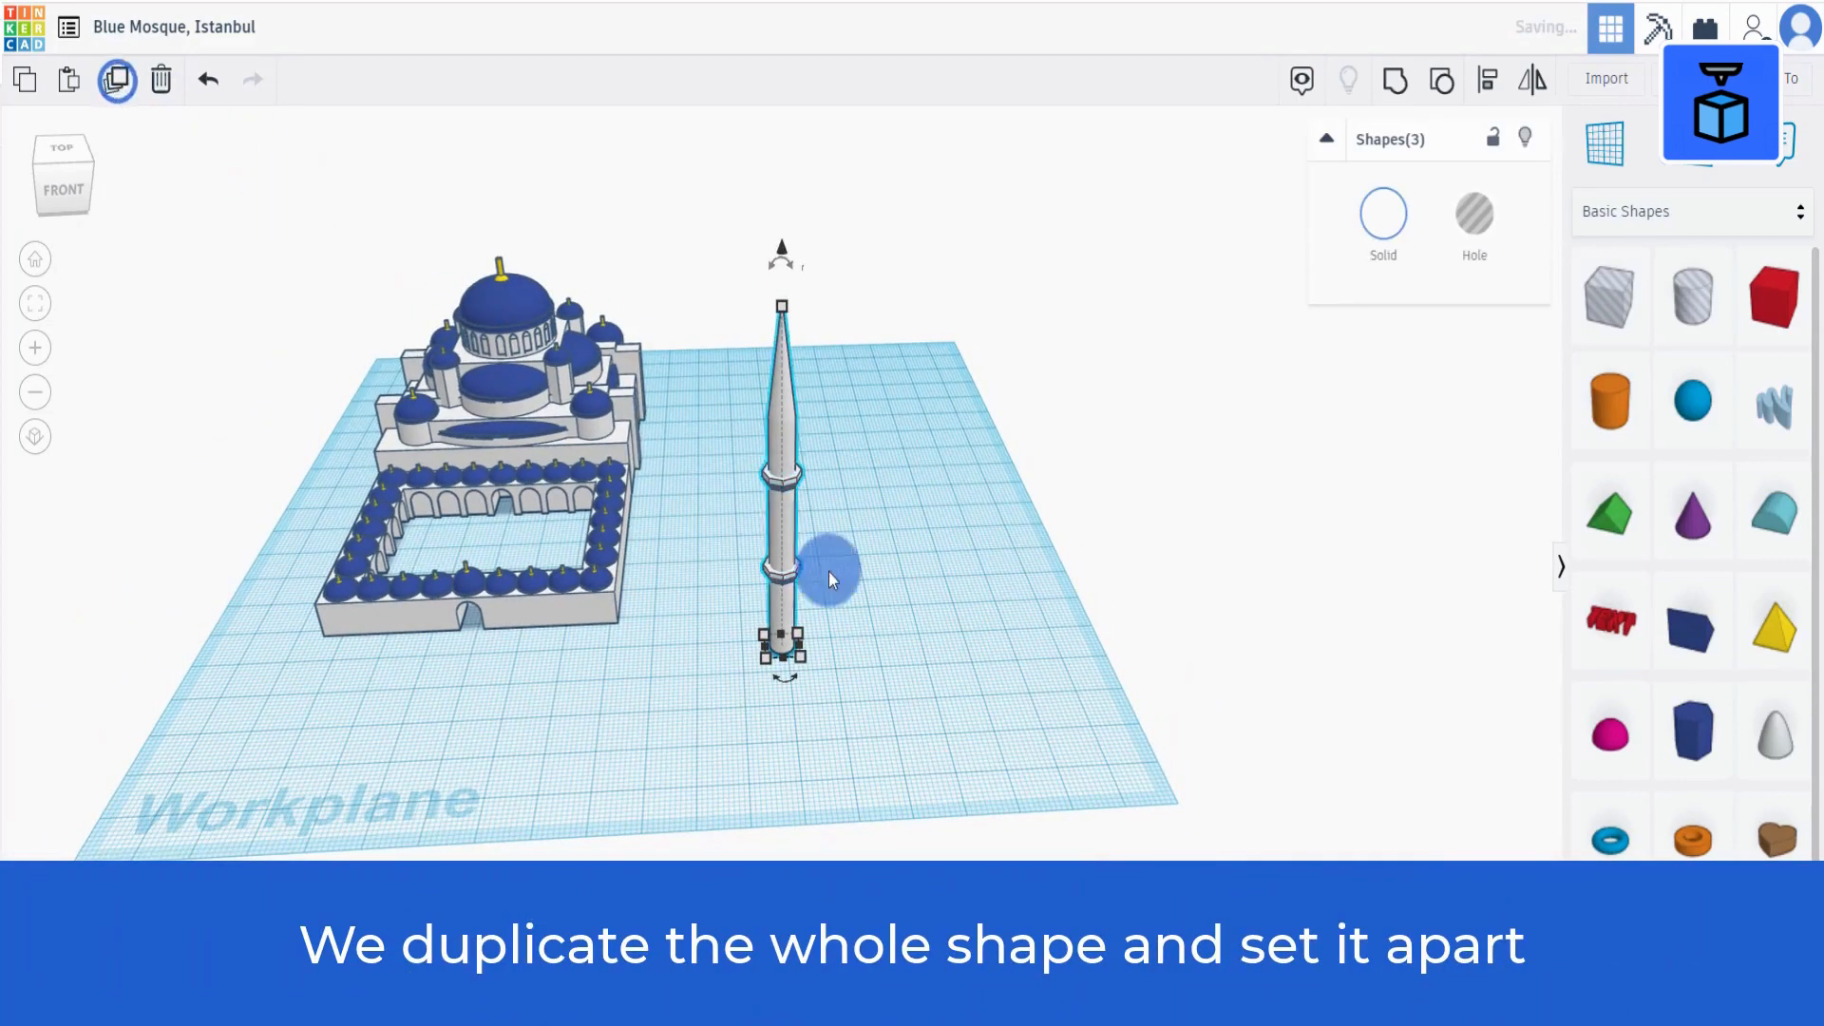
pyautogui.moveTo(835, 570); pyautogui.dragTo(520, 627, button='right')
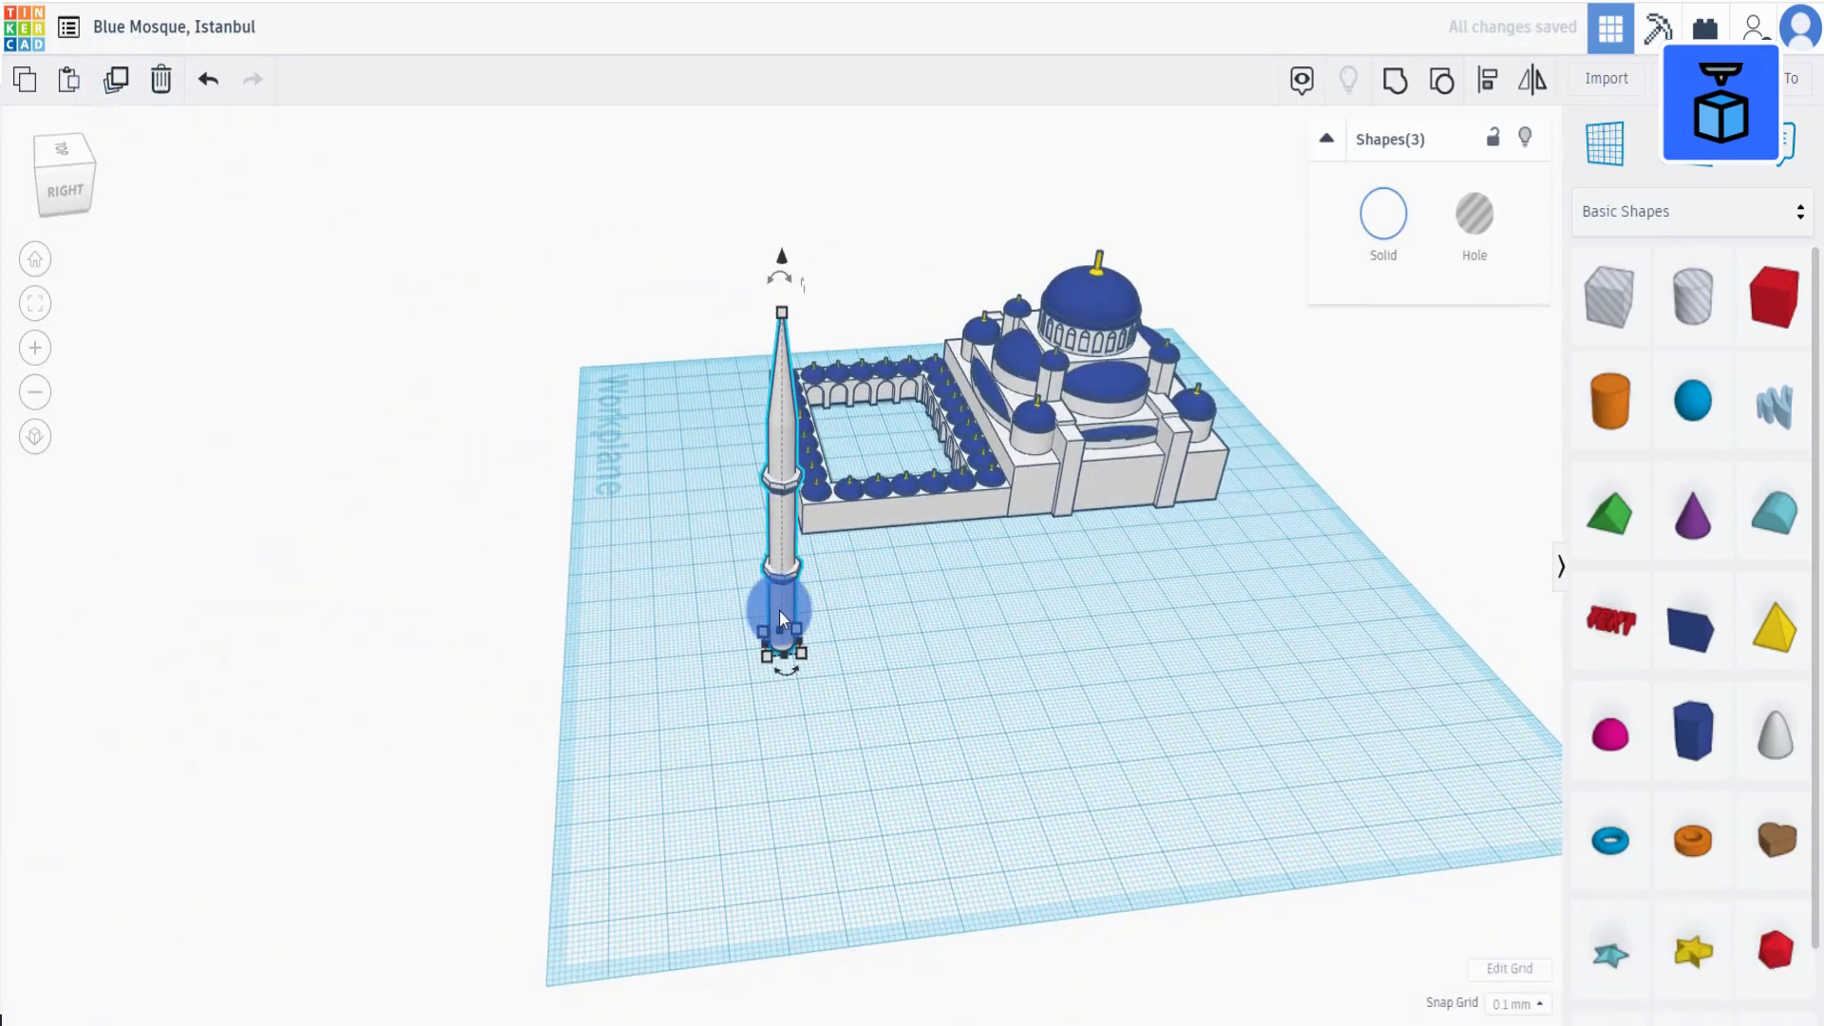
pyautogui.moveTo(779, 615); pyautogui.dragTo(921, 607)
# Raise the copied minaret's upper balcony, duplicate it, and lower the duplicate 12.70 mm to give the shaft three balconies.
pyautogui.moveTo(1018, 646); pyautogui.dragTo(968, 453, button='right')
pyautogui.click(969, 453)
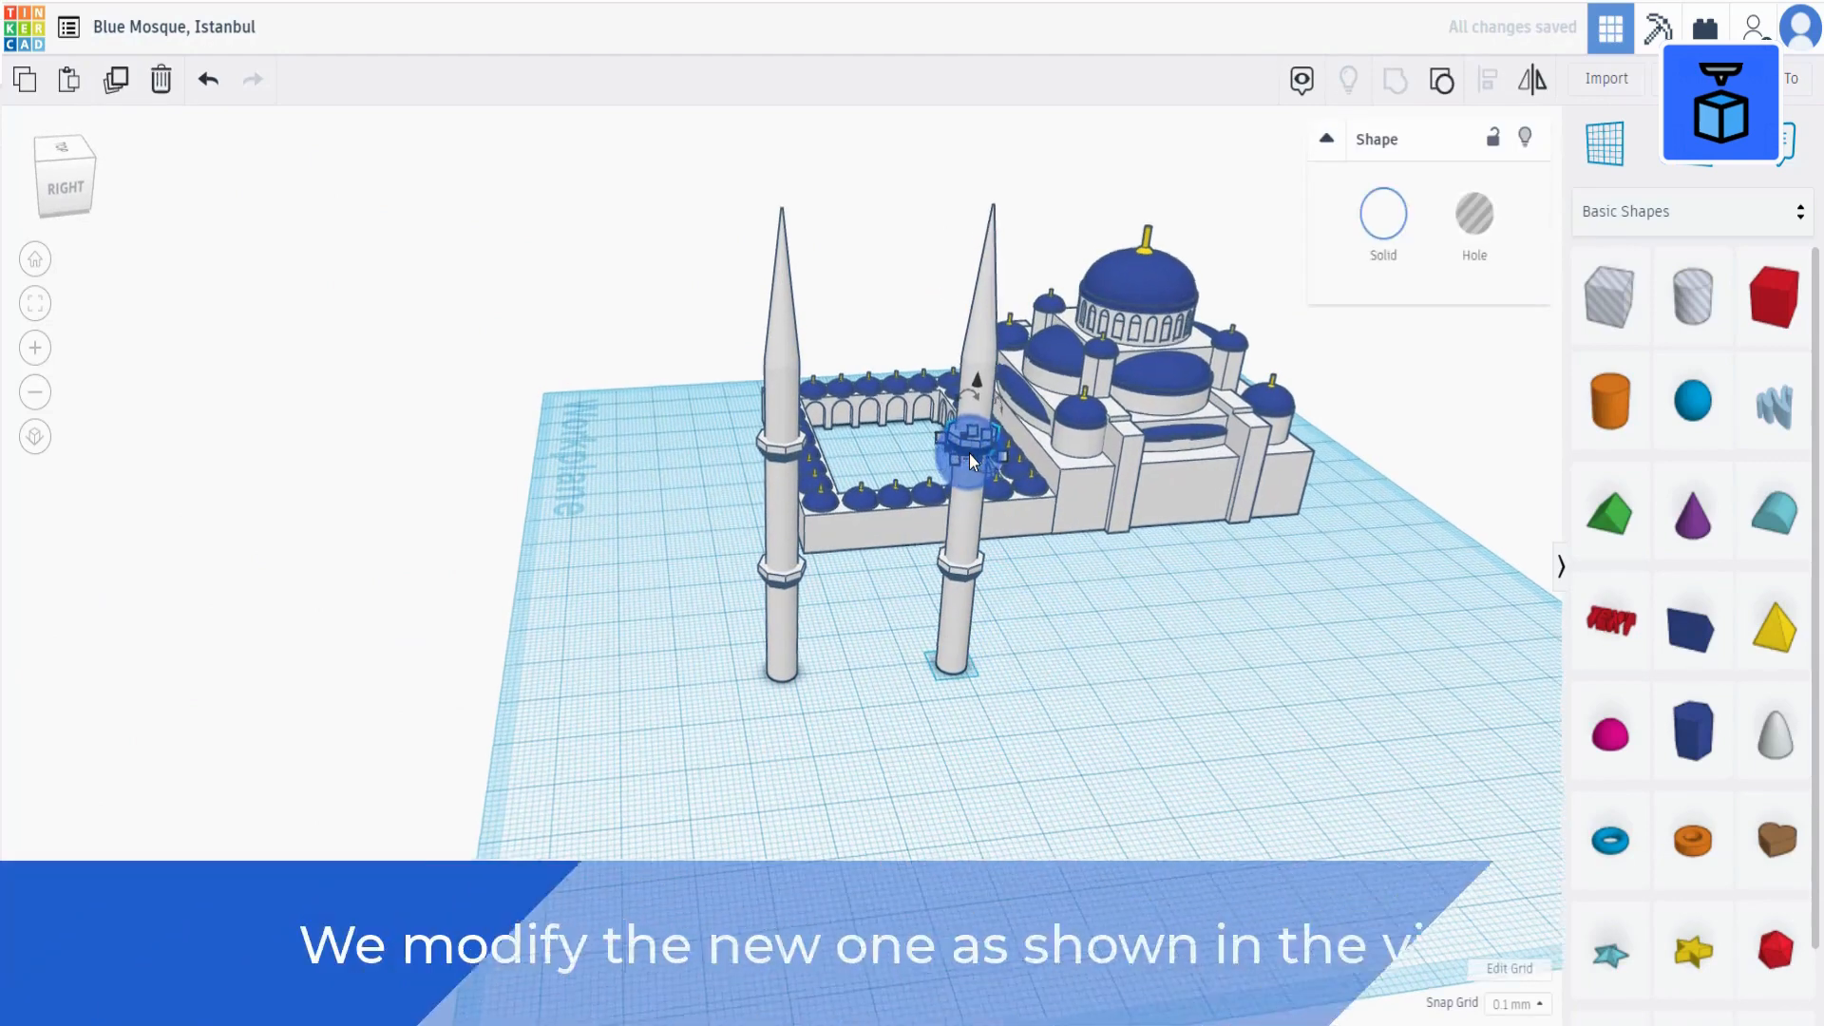
pyautogui.scroll(5, 969, 453)
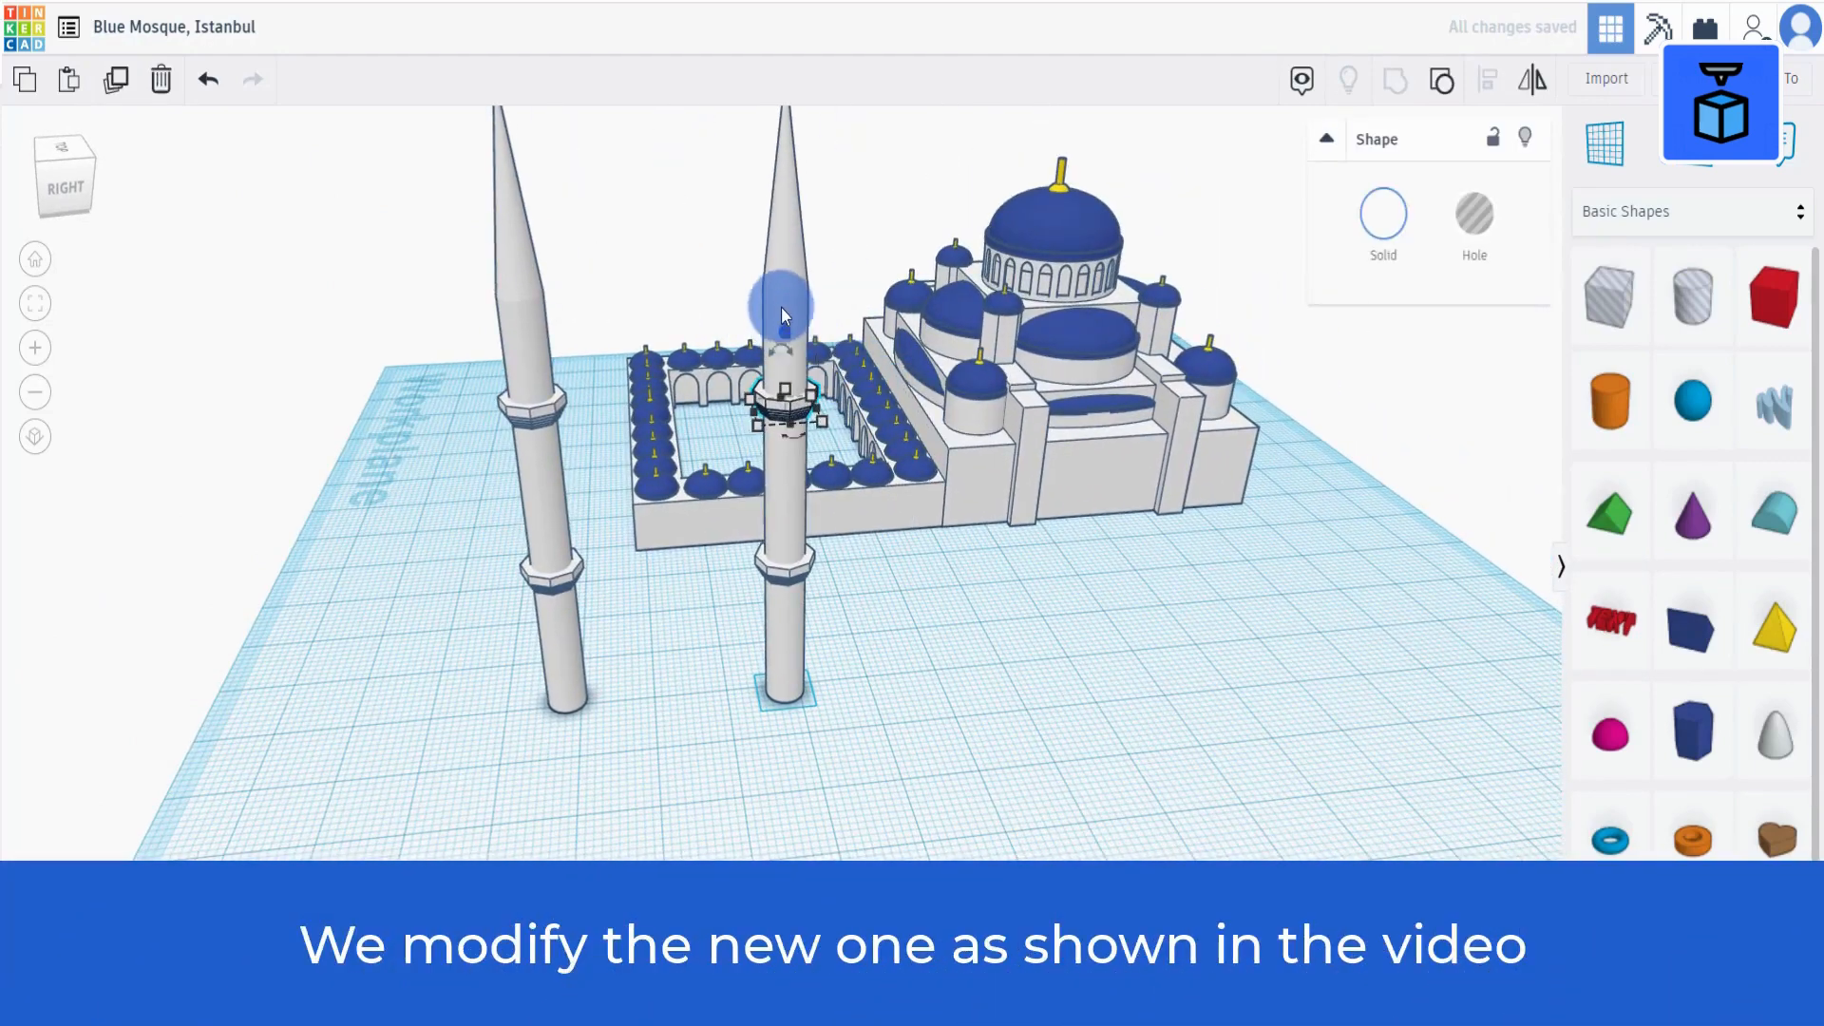
pyautogui.moveTo(780, 306); pyautogui.dragTo(796, 408)
pyautogui.click(114, 79)
pyautogui.click(1044, 693)
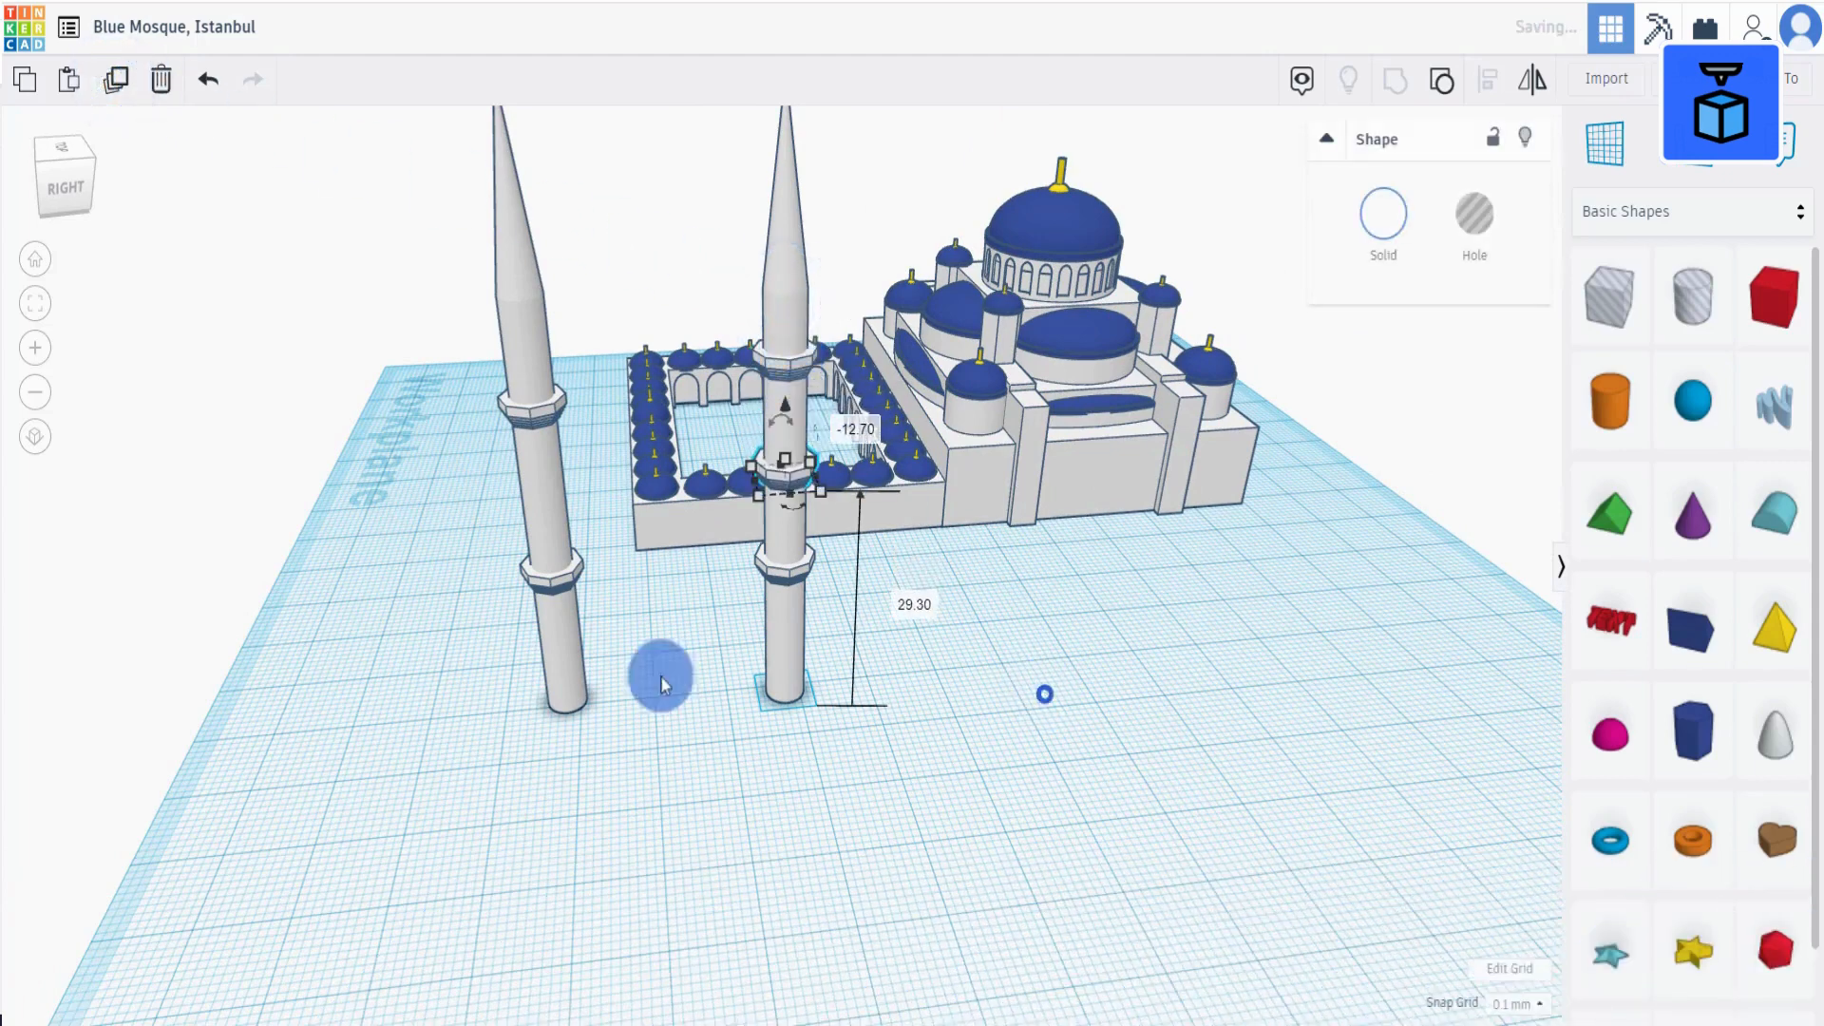
# Duplicate the original two-balcony minaret and place the copy on the other side of the three-balcony one.
pyautogui.click(554, 680)
pyautogui.moveTo(436, 761); pyautogui.dragTo(480, 294)
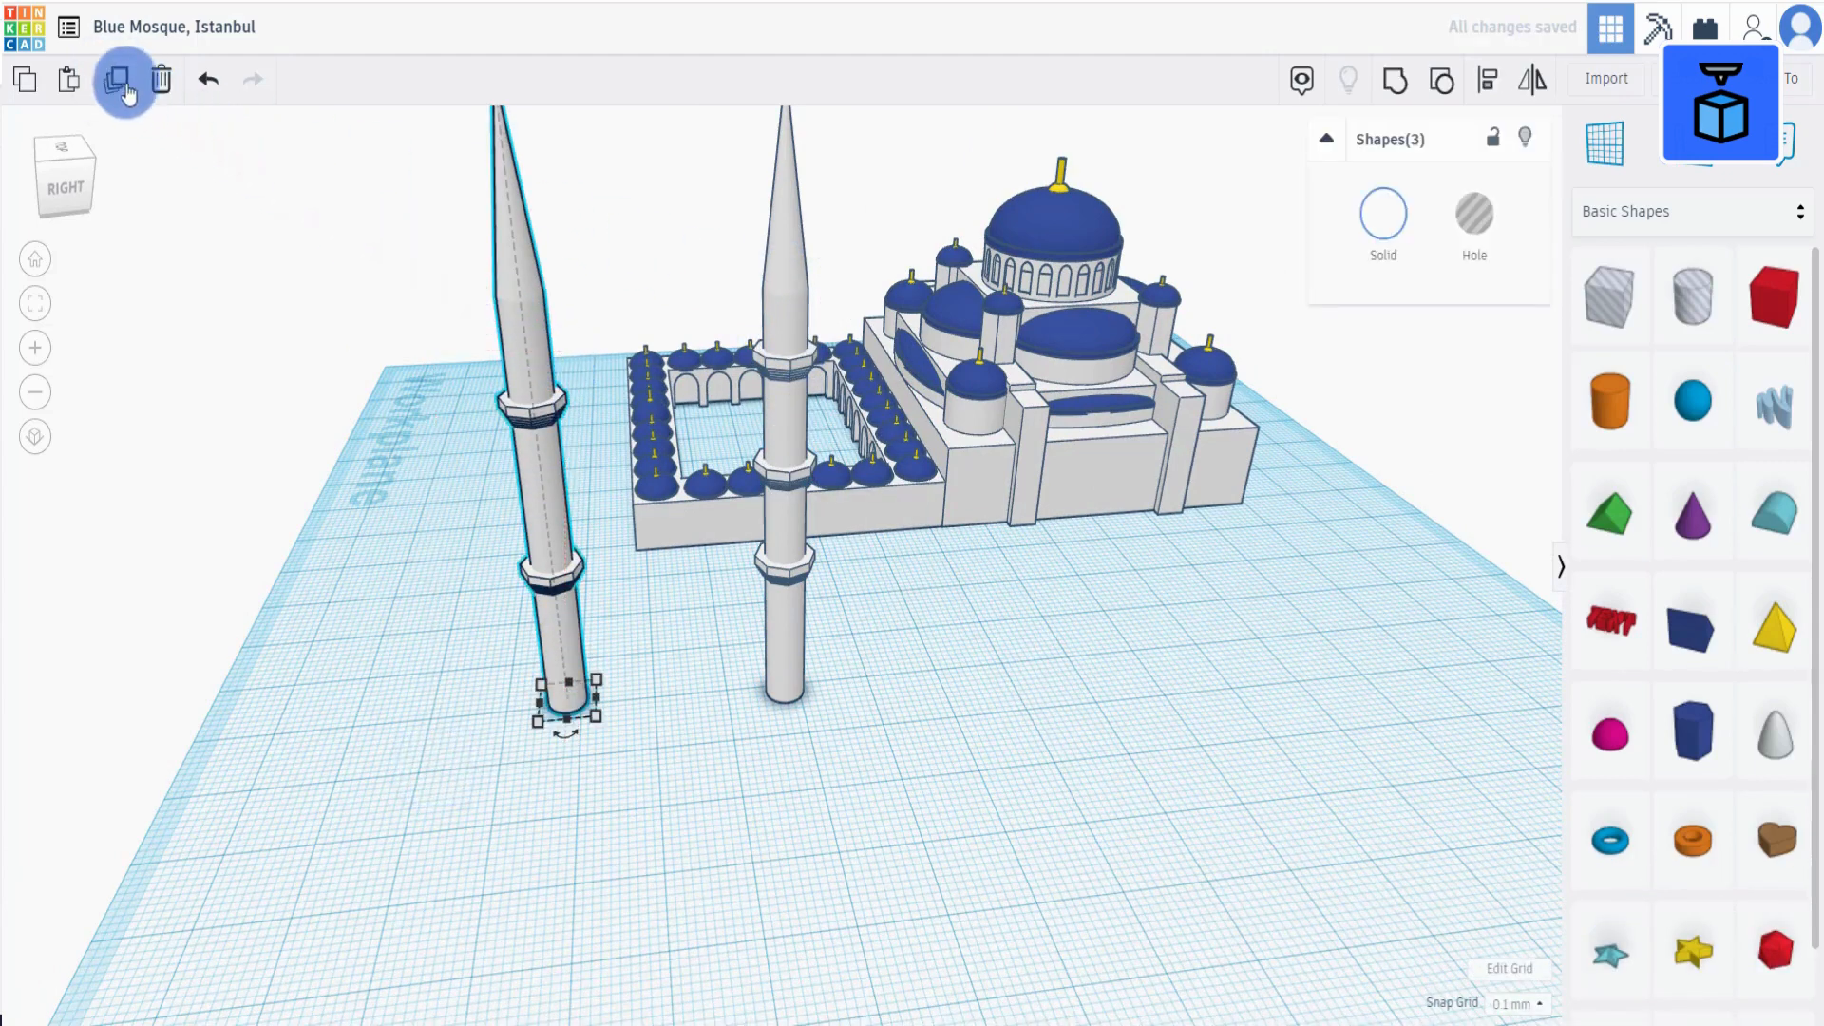
pyautogui.click(125, 86)
pyautogui.moveTo(557, 642); pyautogui.dragTo(1042, 645)
pyautogui.click(980, 720)
# Align all the parts of the three minarets on their centres so they stand in one line alongside the mosque.
pyautogui.moveTo(767, 775); pyautogui.dragTo(851, 800, button='right')
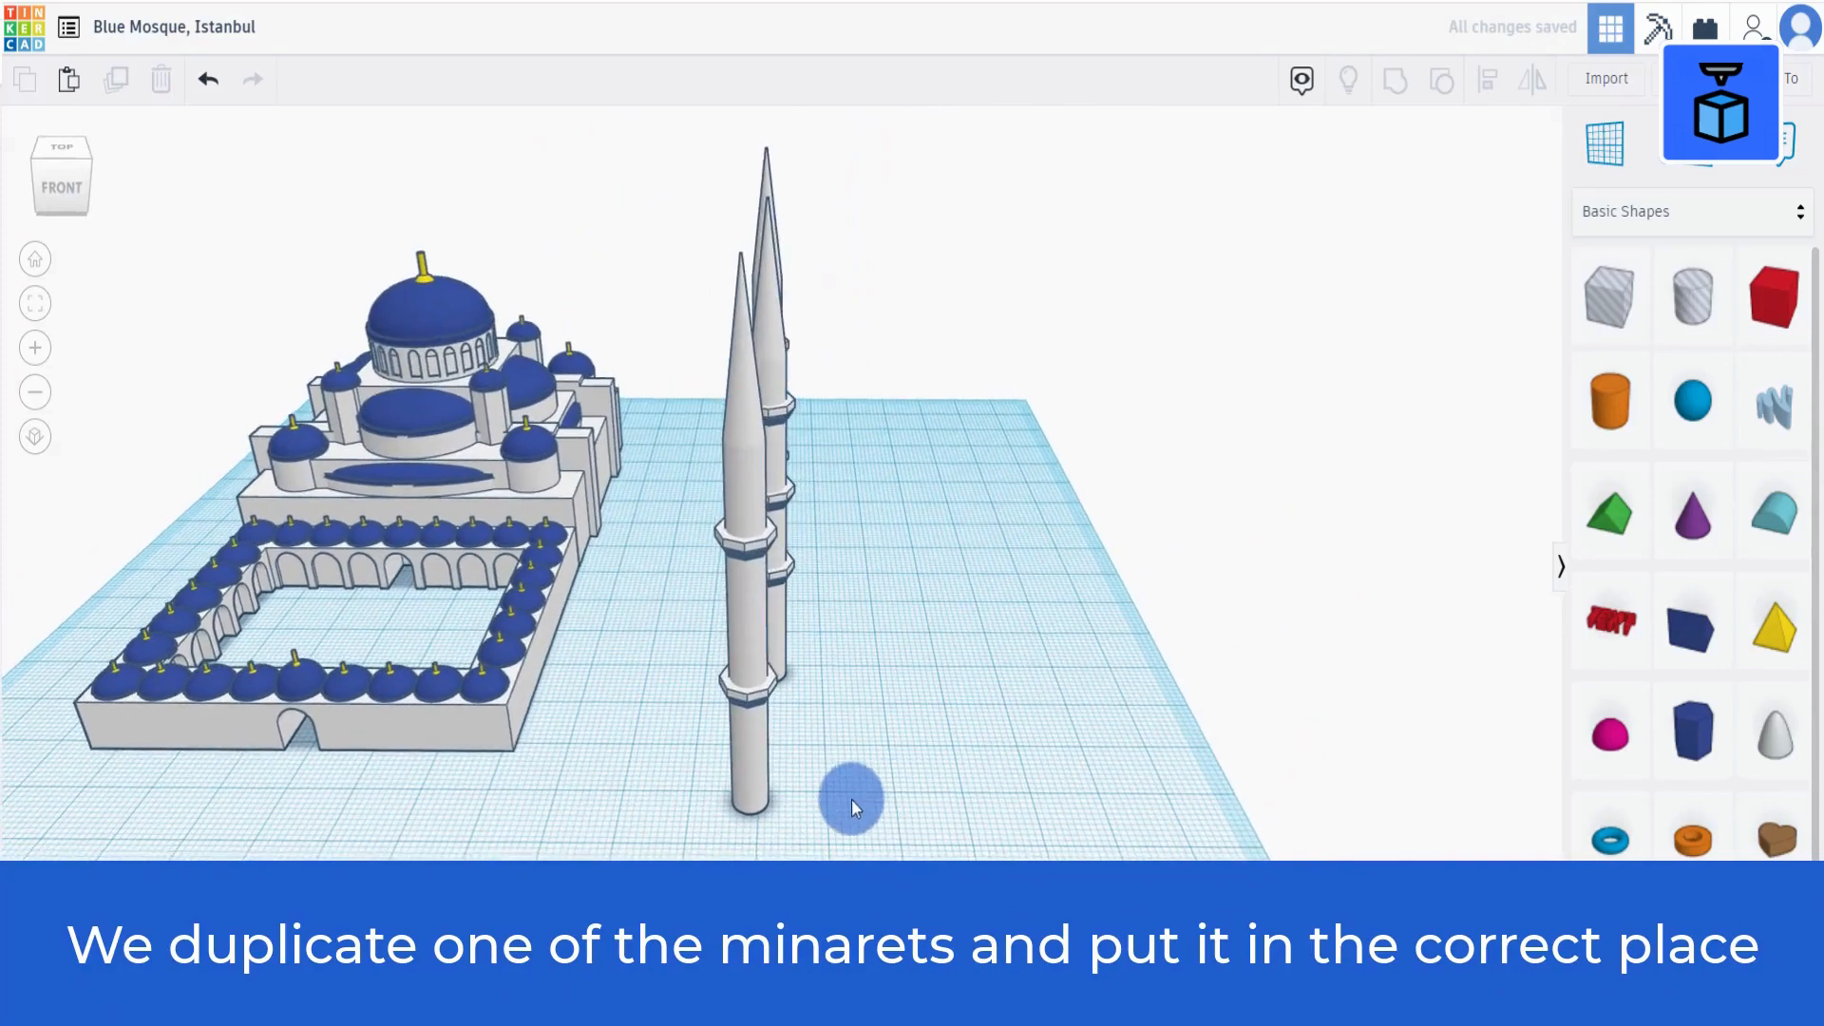
pyautogui.scroll(-3, 851, 800)
pyautogui.moveTo(693, 823); pyautogui.dragTo(1051, 165)
pyautogui.click(1491, 85)
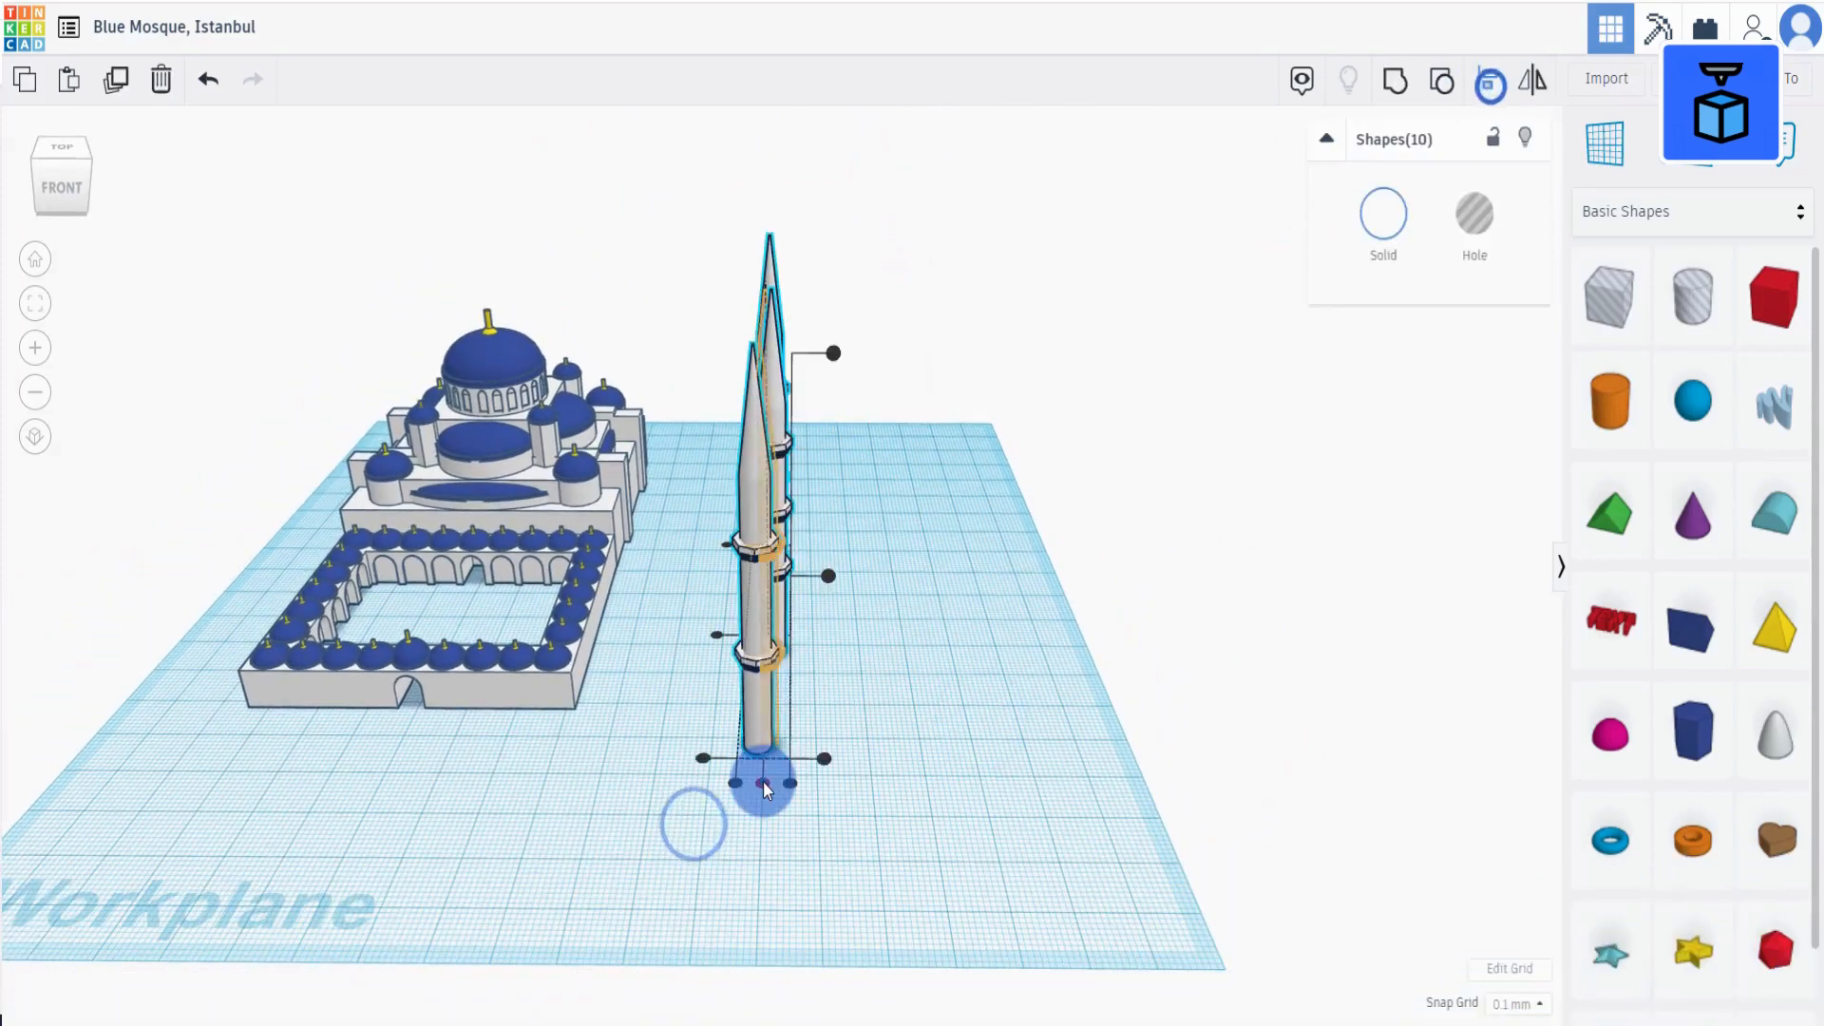
pyautogui.click(763, 784)
pyautogui.moveTo(983, 574); pyautogui.dragTo(684, 589, button='right')
pyautogui.click(786, 766)
# Group each minaret's shaft and balconies into a single object, one minaret at a time.
pyautogui.moveTo(602, 664); pyautogui.dragTo(577, 682, button='right')
pyautogui.moveTo(578, 682); pyautogui.dragTo(701, 361)
pyautogui.click(1397, 80)
pyautogui.click(740, 744)
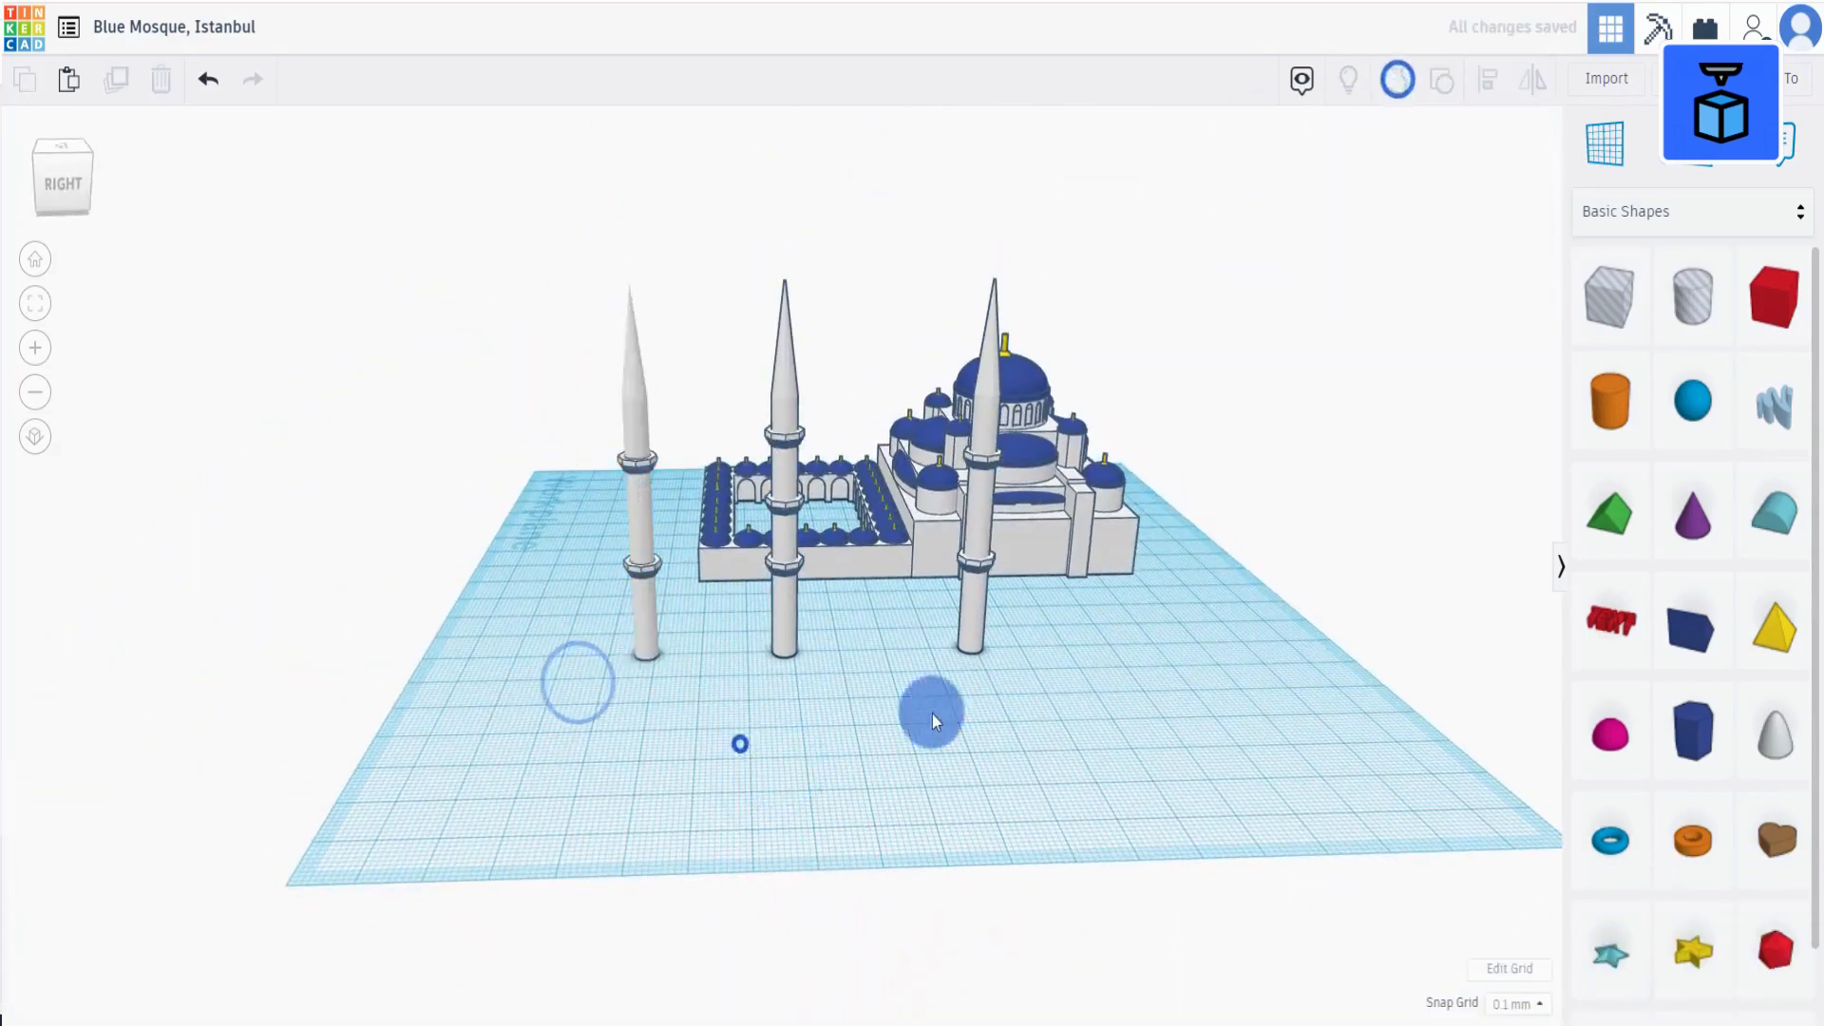
pyautogui.moveTo(932, 712); pyautogui.dragTo(1026, 726, button='right')
pyautogui.moveTo(721, 675); pyautogui.dragTo(809, 243)
pyautogui.click(1398, 78)
pyautogui.moveTo(581, 624); pyautogui.dragTo(698, 233)
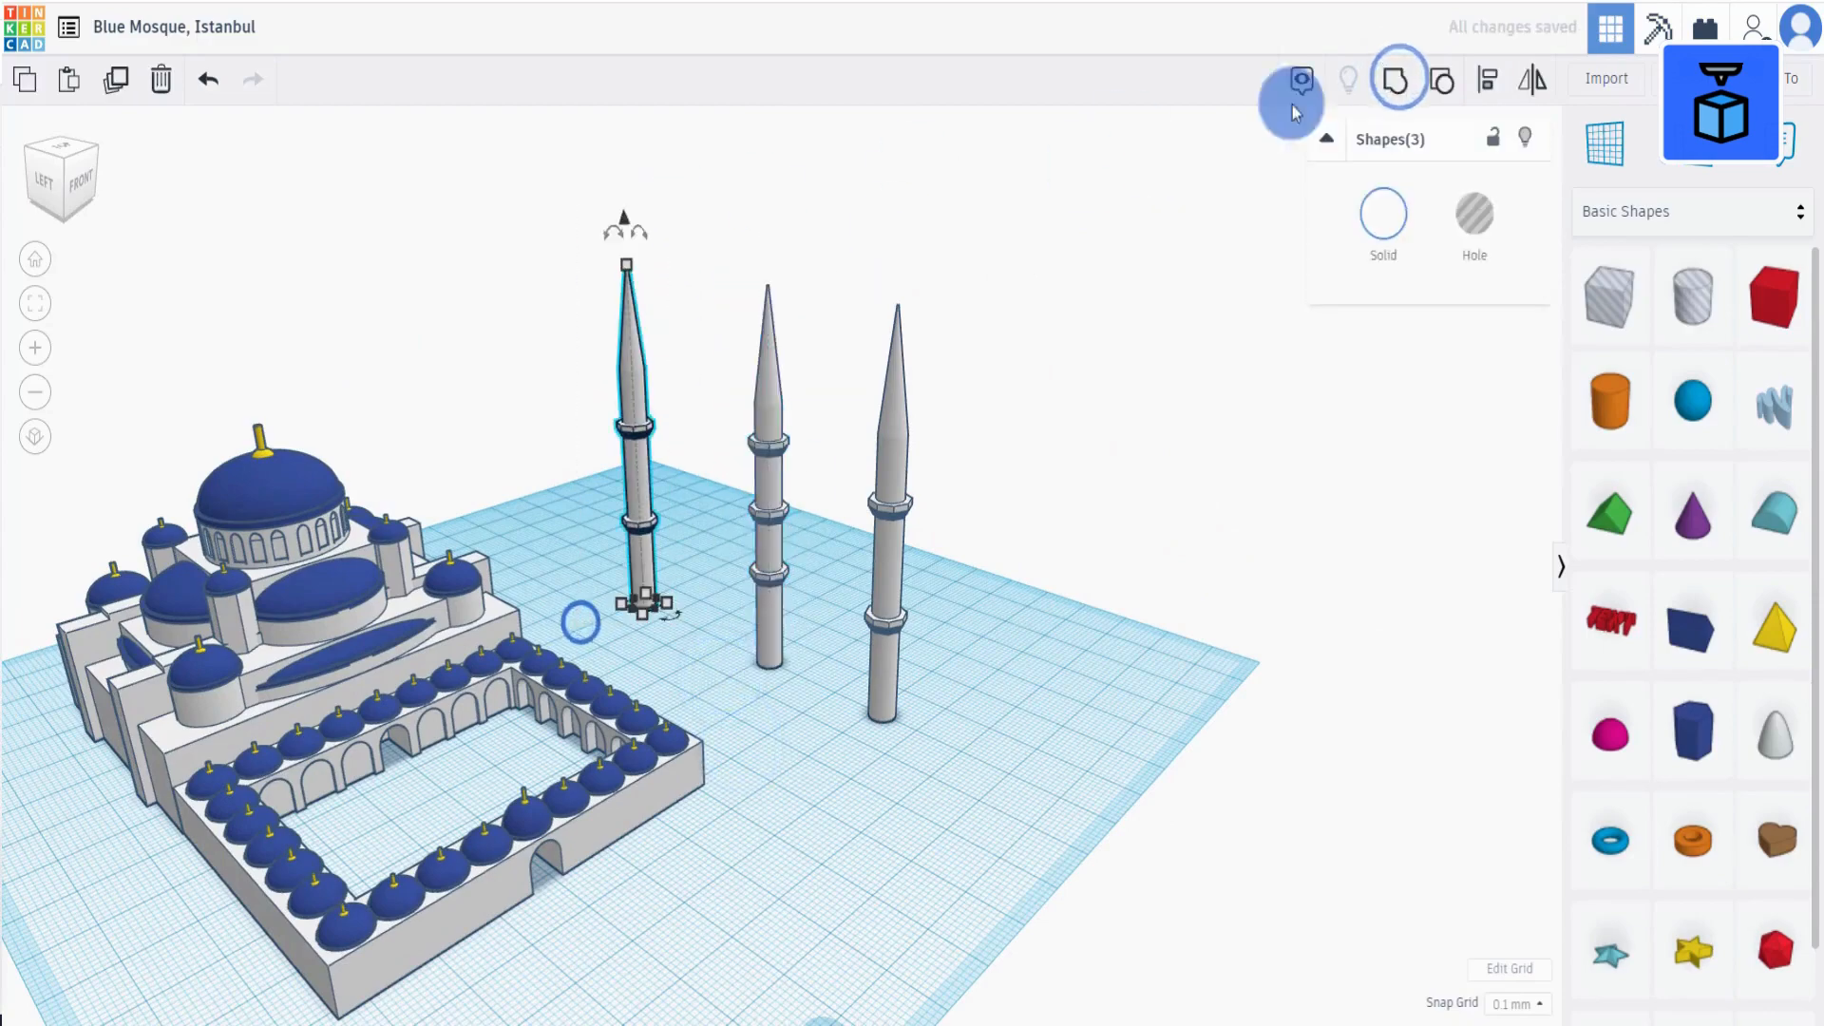
pyautogui.moveTo(989, 692); pyautogui.dragTo(647, 646, button='right')
# Move the three grouped minarets up against the side of the mosque.
pyautogui.moveTo(648, 646); pyautogui.dragTo(1173, 422)
pyautogui.moveTo(777, 611); pyautogui.dragTo(848, 532, button='right')
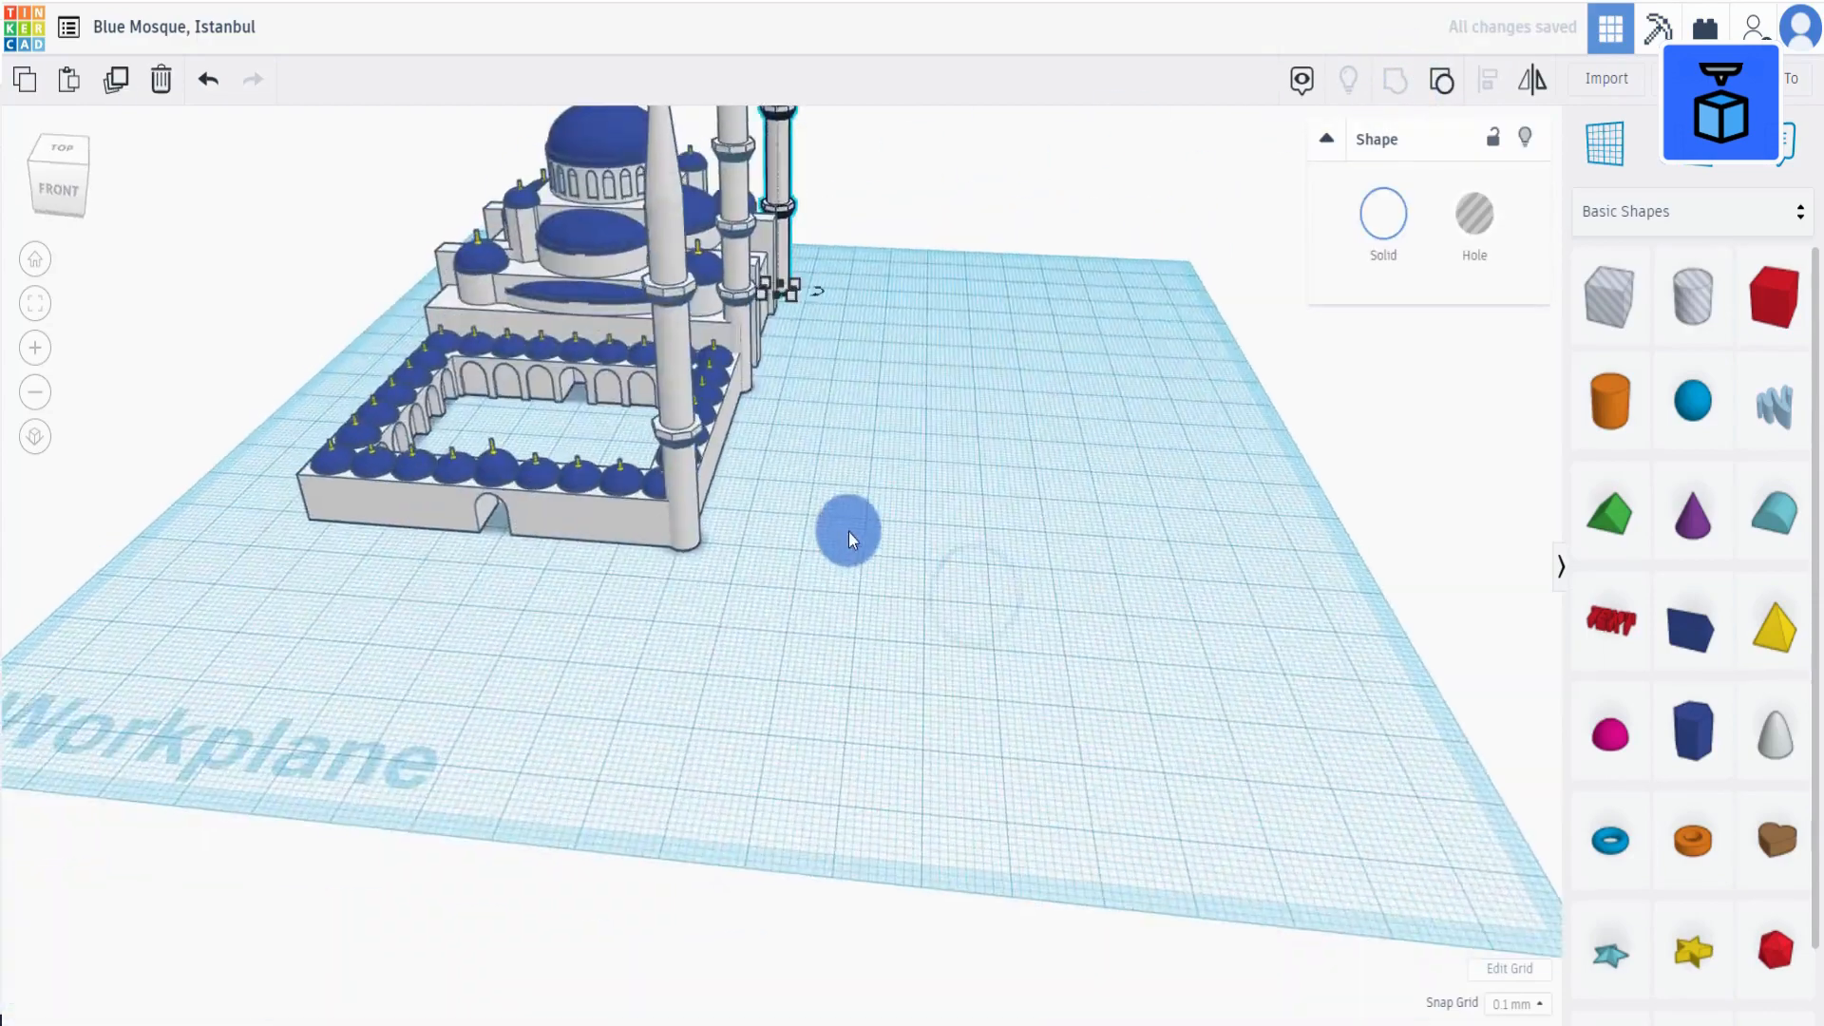
pyautogui.scroll(3, 746, 525)
# Nudge the front minaret into place at the front corner of the courtyard wall.
pyautogui.click(653, 510)
pyautogui.press('Right')
pyautogui.press('Right')
pyautogui.press('Right')
pyautogui.press('Right')
pyautogui.press('Right')
pyautogui.press('Right')
pyautogui.press('Right')
pyautogui.press('Right')
pyautogui.press('Right')
pyautogui.press('Right')
pyautogui.press('Right')
pyautogui.press('Right')
pyautogui.press('Right')
pyautogui.press('Right')
pyautogui.press('Right')
pyautogui.press('Right')
pyautogui.press('Right')
pyautogui.press('Down')
pyautogui.press('Down')
pyautogui.press('Down')
pyautogui.press('Down')
pyautogui.press('Down')
# Nudge the three-balcony minaret into place where the courtyard meets the main building.
pyautogui.moveTo(1121, 569); pyautogui.dragTo(883, 607, button='right')
pyautogui.scroll(-5, 706, 641)
pyautogui.scroll(5, 625, 602)
pyautogui.click(618, 598)
pyautogui.press('Down')
pyautogui.press('Down')
pyautogui.press('Down')
pyautogui.press('Down')
pyautogui.press('Down')
pyautogui.press('Down')
pyautogui.press('Down')
# Select all three minarets and align them on their centres along the side of the mosque.
pyautogui.click(944, 533)
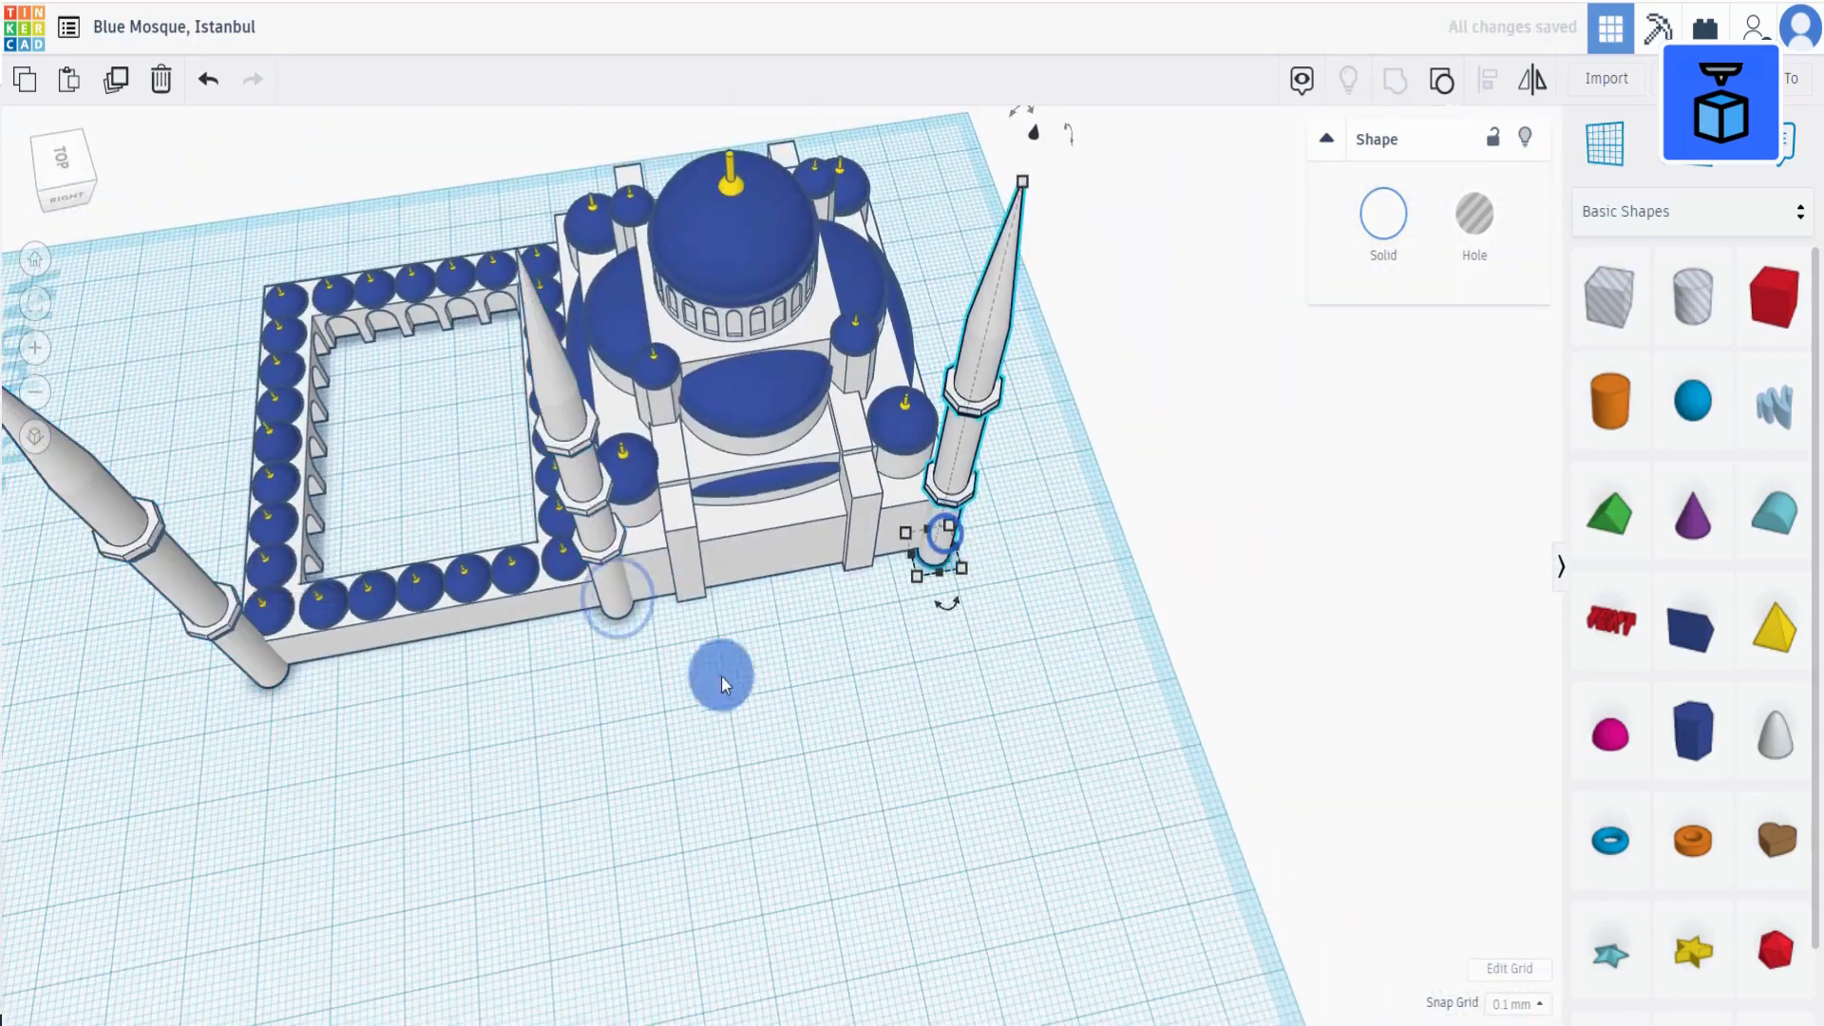
pyautogui.scroll(-5, 721, 676)
pyautogui.moveTo(721, 677); pyautogui.dragTo(950, 788, button='right')
pyautogui.keyDown('shift'); pyautogui.click(783, 726); pyautogui.keyUp('shift')
pyautogui.keyDown('shift'); pyautogui.click(767, 521); pyautogui.keyUp('shift')
pyautogui.scroll(2, 767, 521)
pyautogui.press('l')
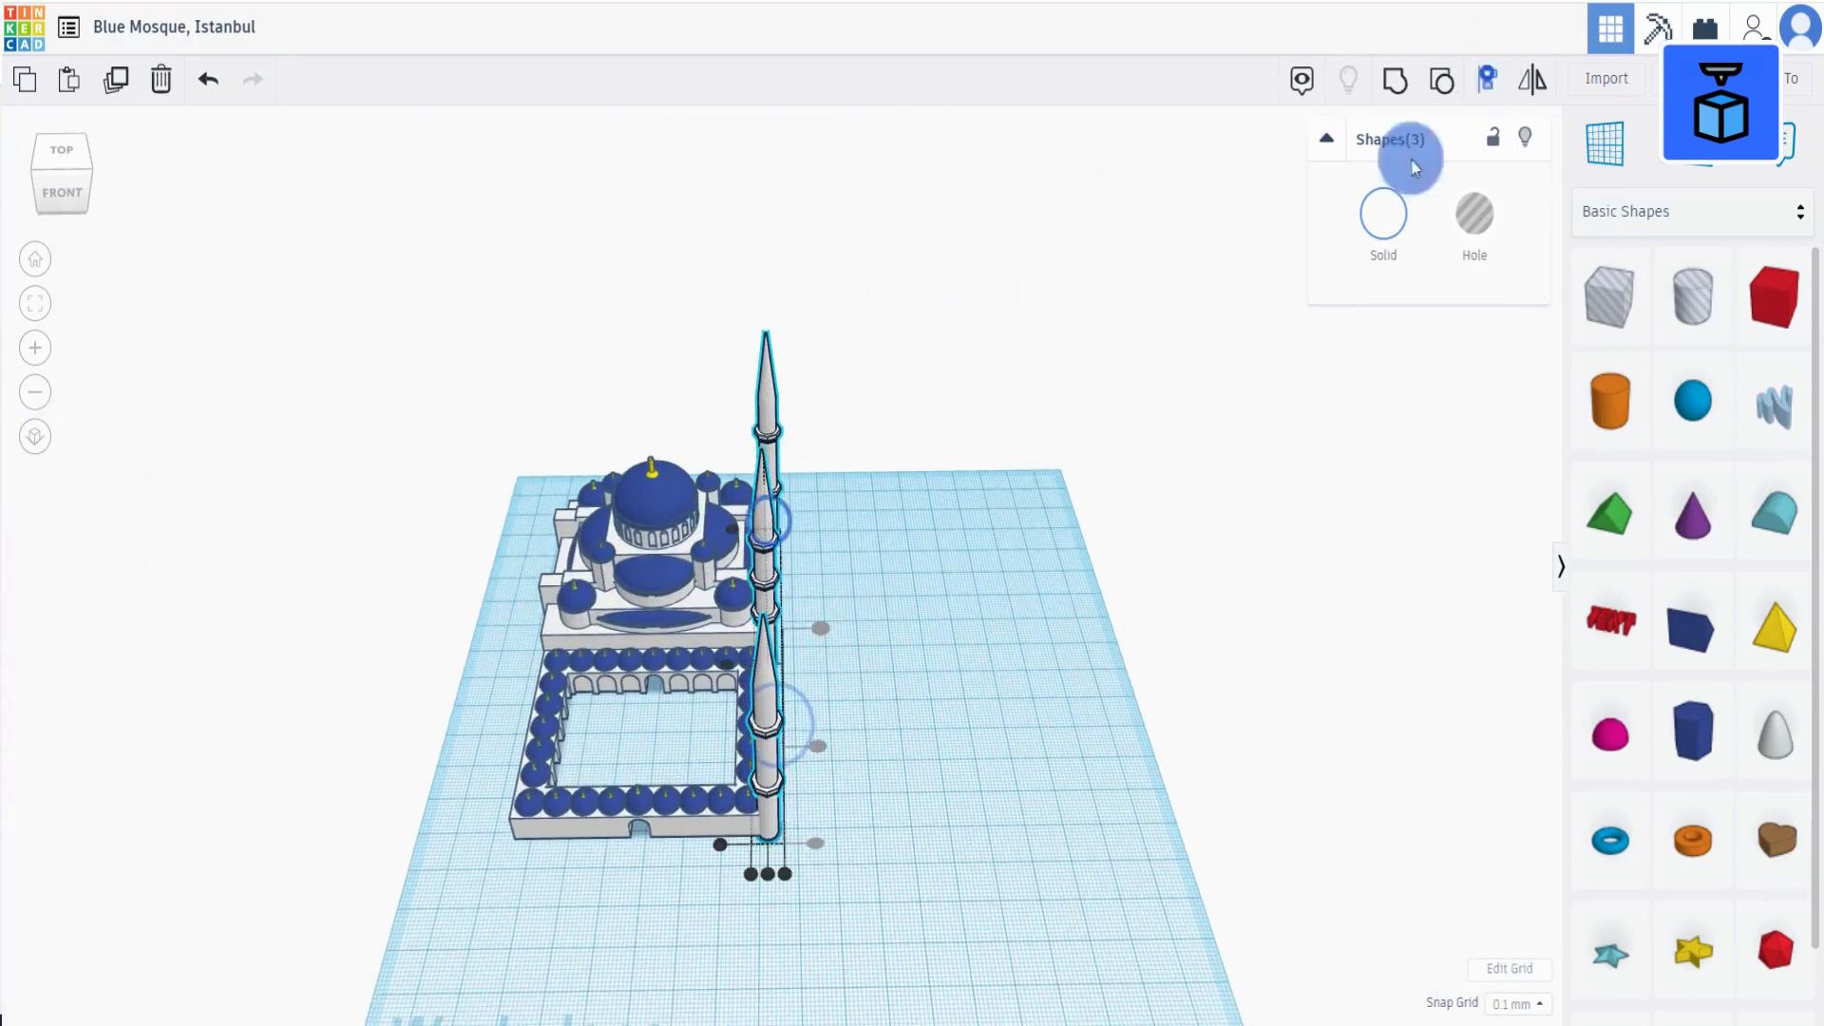
pyautogui.click(767, 872)
# Group the three aligned minarets, duplicate the group, and shift the copy straight across to the opposite side of the mosque.
pyautogui.hotkey('ctrl', 'g')
pyautogui.hotkey('ctrl', 'd')
pyautogui.hotkey('shift', 'Left')
pyautogui.hotkey('shift', 'Left')
pyautogui.hotkey('shift', 'Left')
pyautogui.hotkey('shift', 'Left')
pyautogui.hotkey('shift', 'Left')
pyautogui.hotkey('shift', 'Left')
pyautogui.hotkey('shift', 'Left')
pyautogui.hotkey('shift', 'Left')
pyautogui.hotkey('shift', 'Left')
pyautogui.hotkey('shift', 'Left')
pyautogui.hotkey('shift', 'Left')
pyautogui.hotkey('shift', 'Left')
pyautogui.hotkey('shift', 'Left')
pyautogui.hotkey('shift', 'Left')
pyautogui.hotkey('shift', 'Left')
pyautogui.hotkey('shift', 'Left')
pyautogui.hotkey('shift', 'Left')
pyautogui.hotkey('shift', 'Left')
pyautogui.hotkey('shift', 'Left')
pyautogui.hotkey('shift', 'Left')
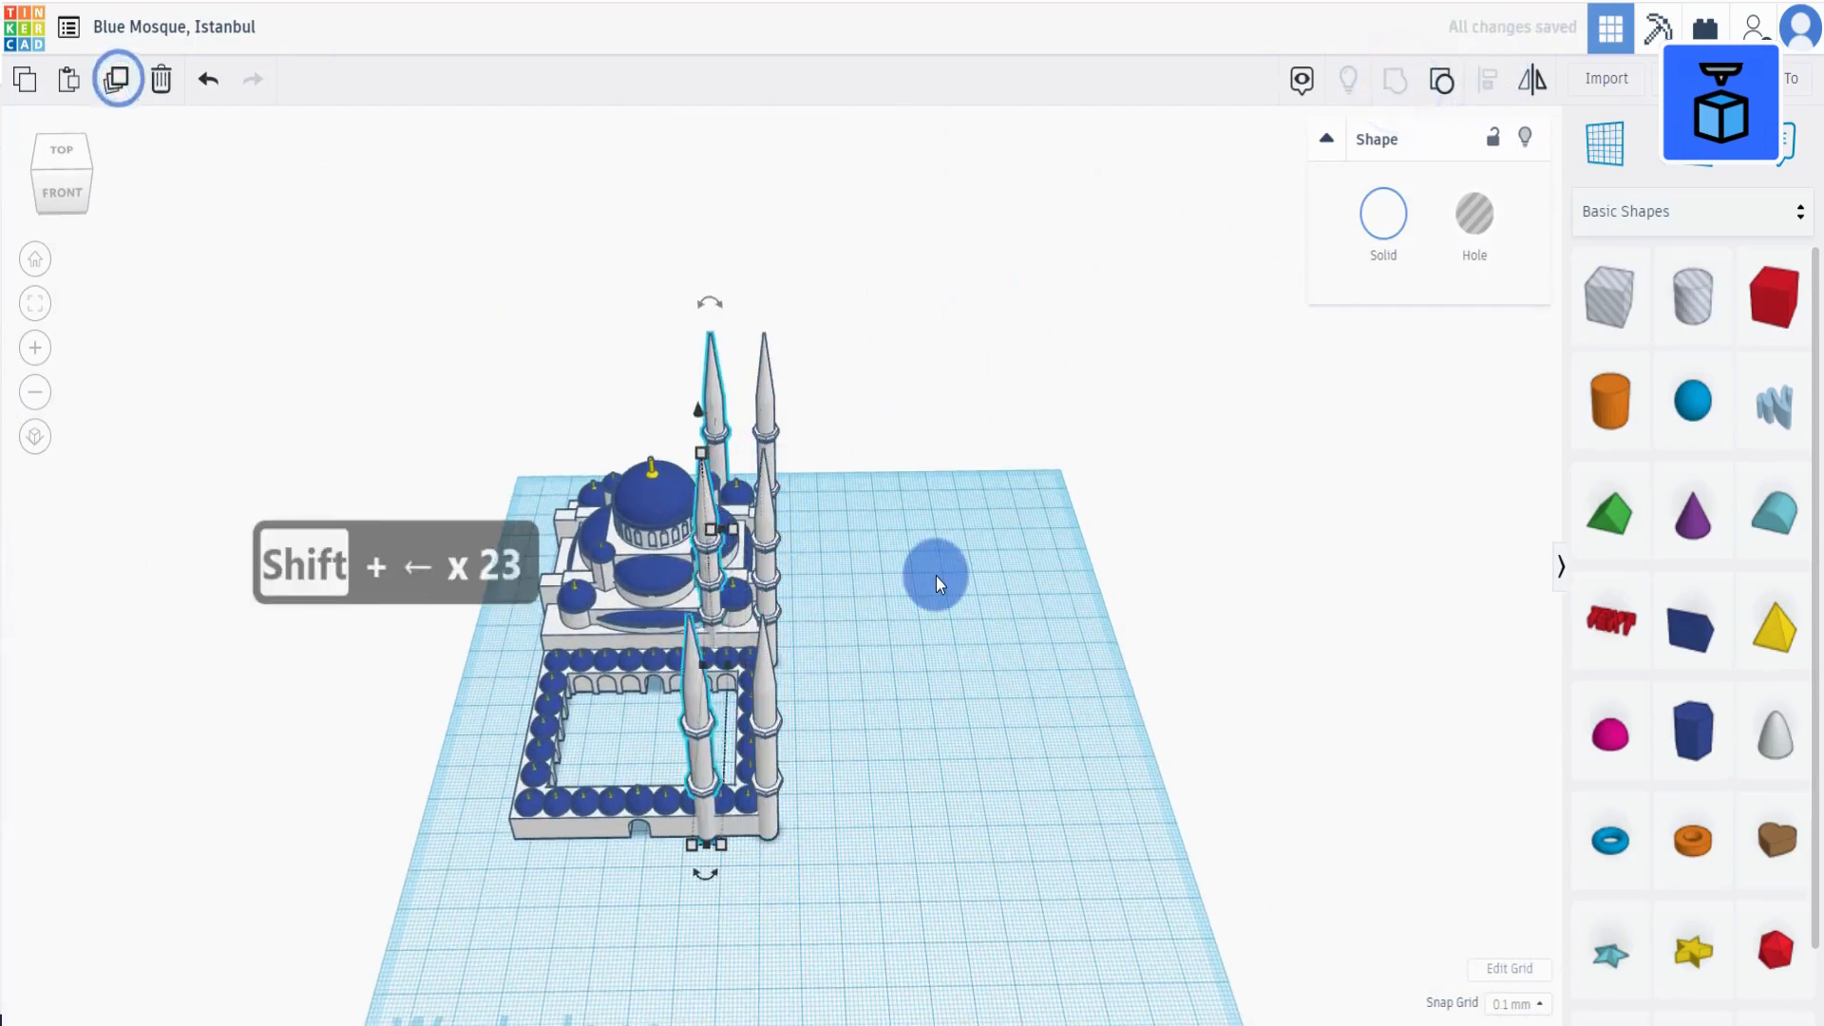
pyautogui.hotkey('shift', 'Left')
pyautogui.hotkey('shift', 'Left')
pyautogui.hotkey('shift', 'Left')
pyautogui.hotkey('shift', 'Left')
pyautogui.hotkey('shift', 'Left')
pyautogui.hotkey('shift', 'Left')
pyautogui.hotkey('shift', 'Left')
pyautogui.hotkey('shift', 'Left')
pyautogui.hotkey('shift', 'Left')
pyautogui.hotkey('shift', 'Left')
pyautogui.hotkey('shift', 'Left')
pyautogui.hotkey('shift', 'Left')
pyautogui.hotkey('shift', 'Left')
pyautogui.hotkey('shift', 'Left')
pyautogui.hotkey('shift', 'Left')
pyautogui.hotkey('shift', 'Left')
pyautogui.hotkey('shift', 'Left')
pyautogui.hotkey('shift', 'Left')
pyautogui.hotkey('shift', 'Left')
pyautogui.hotkey('shift', 'Left')
# Select the mosque together with all six minarets and group everything into one object.
pyautogui.moveTo(936, 575); pyautogui.dragTo(698, 770, button='right')
pyautogui.scroll(-3, 697, 769)
pyautogui.moveTo(516, 766); pyautogui.dragTo(864, 361)
pyautogui.click(1396, 73)
pyautogui.scroll(4, 847, 657)
pyautogui.moveTo(848, 657); pyautogui.dragTo(865, 665, button='right')
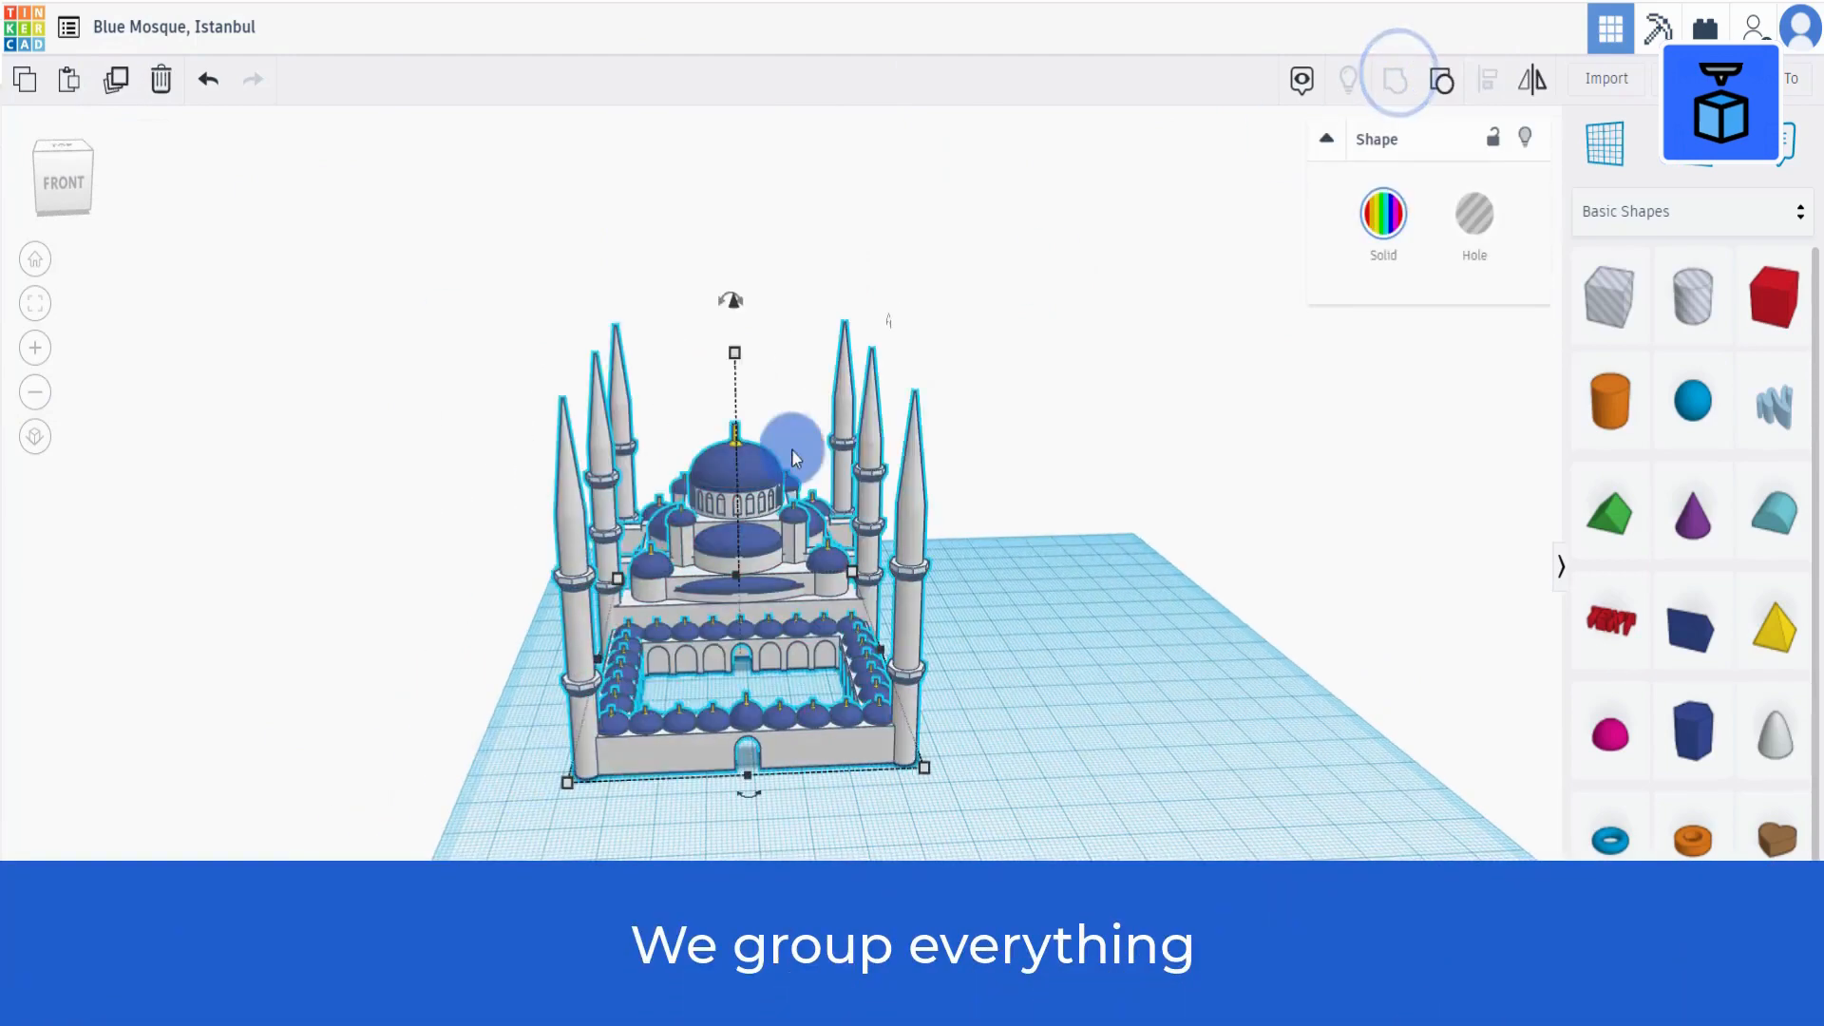
# Move the grouped mosque about 40.30 mm across and 6.10 mm along the workplane to a more central place, and deselect it.
pyautogui.moveTo(790, 448); pyautogui.dragTo(790, 513, button='right')
pyautogui.click(38, 259)
pyautogui.moveTo(678, 704); pyautogui.dragTo(864, 744)
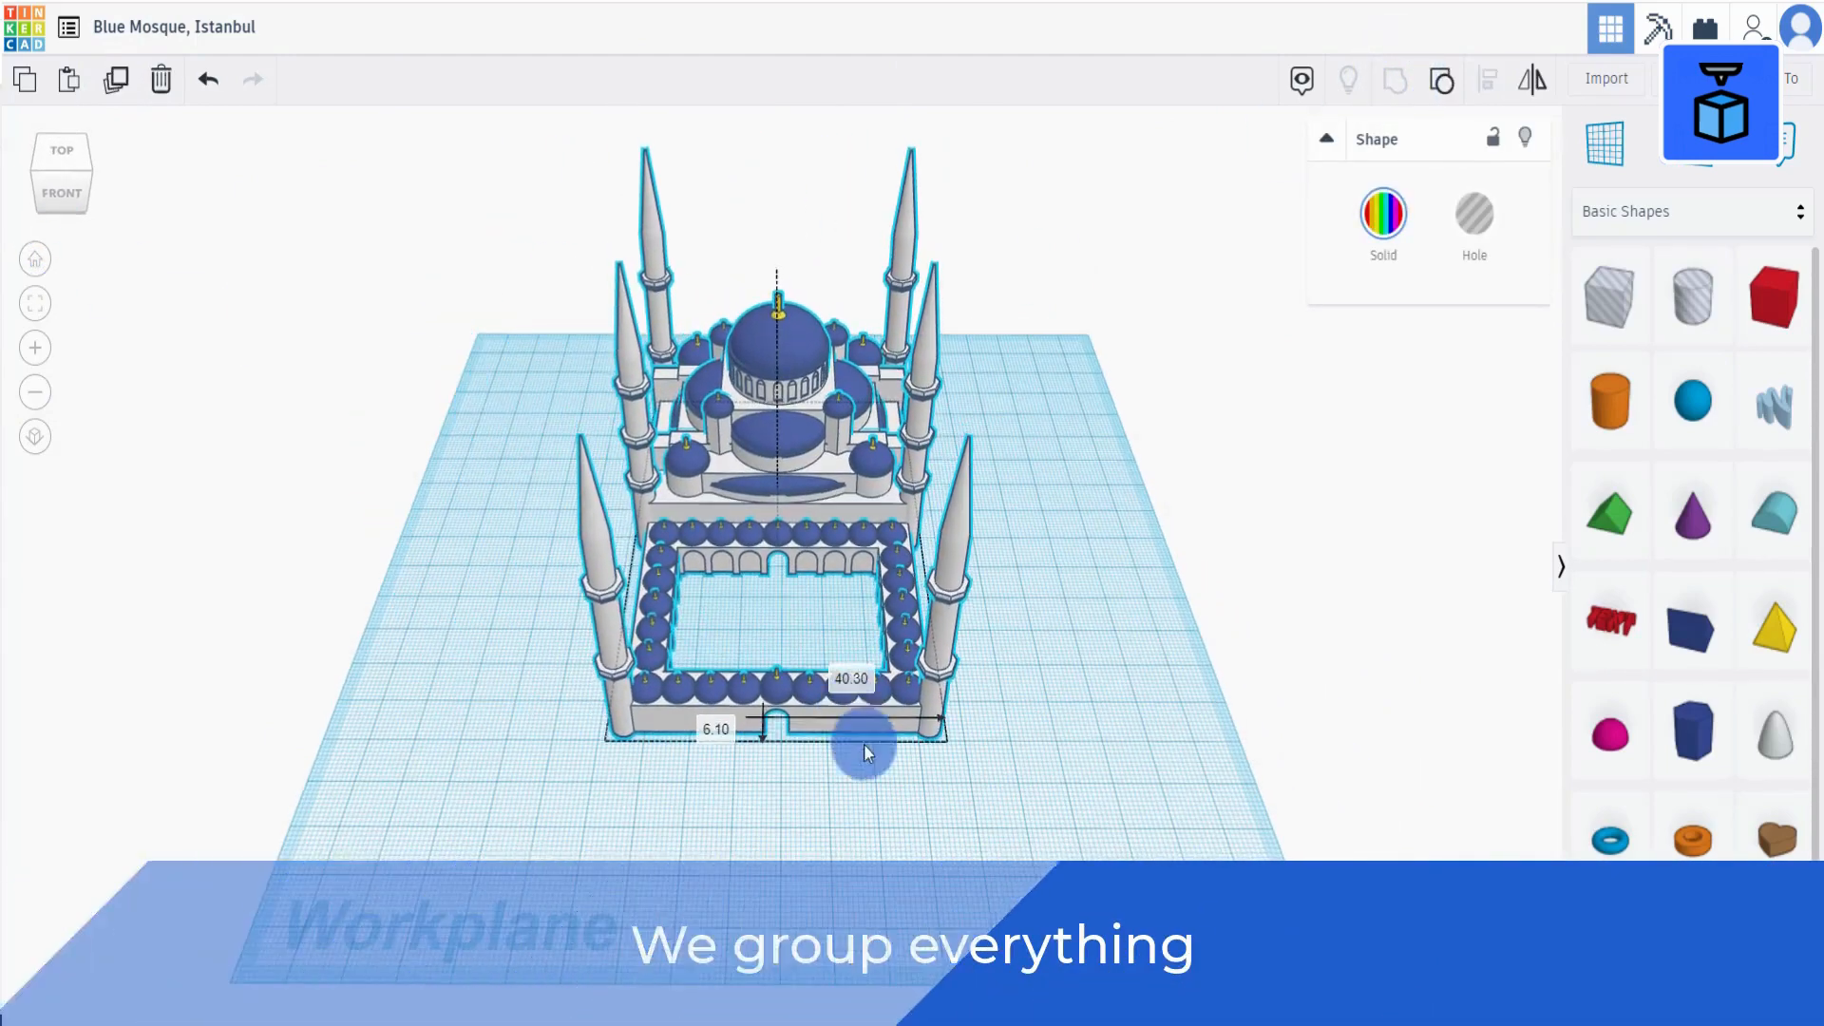
pyautogui.click(879, 792)
pyautogui.moveTo(880, 792); pyautogui.dragTo(636, 700, button='right')
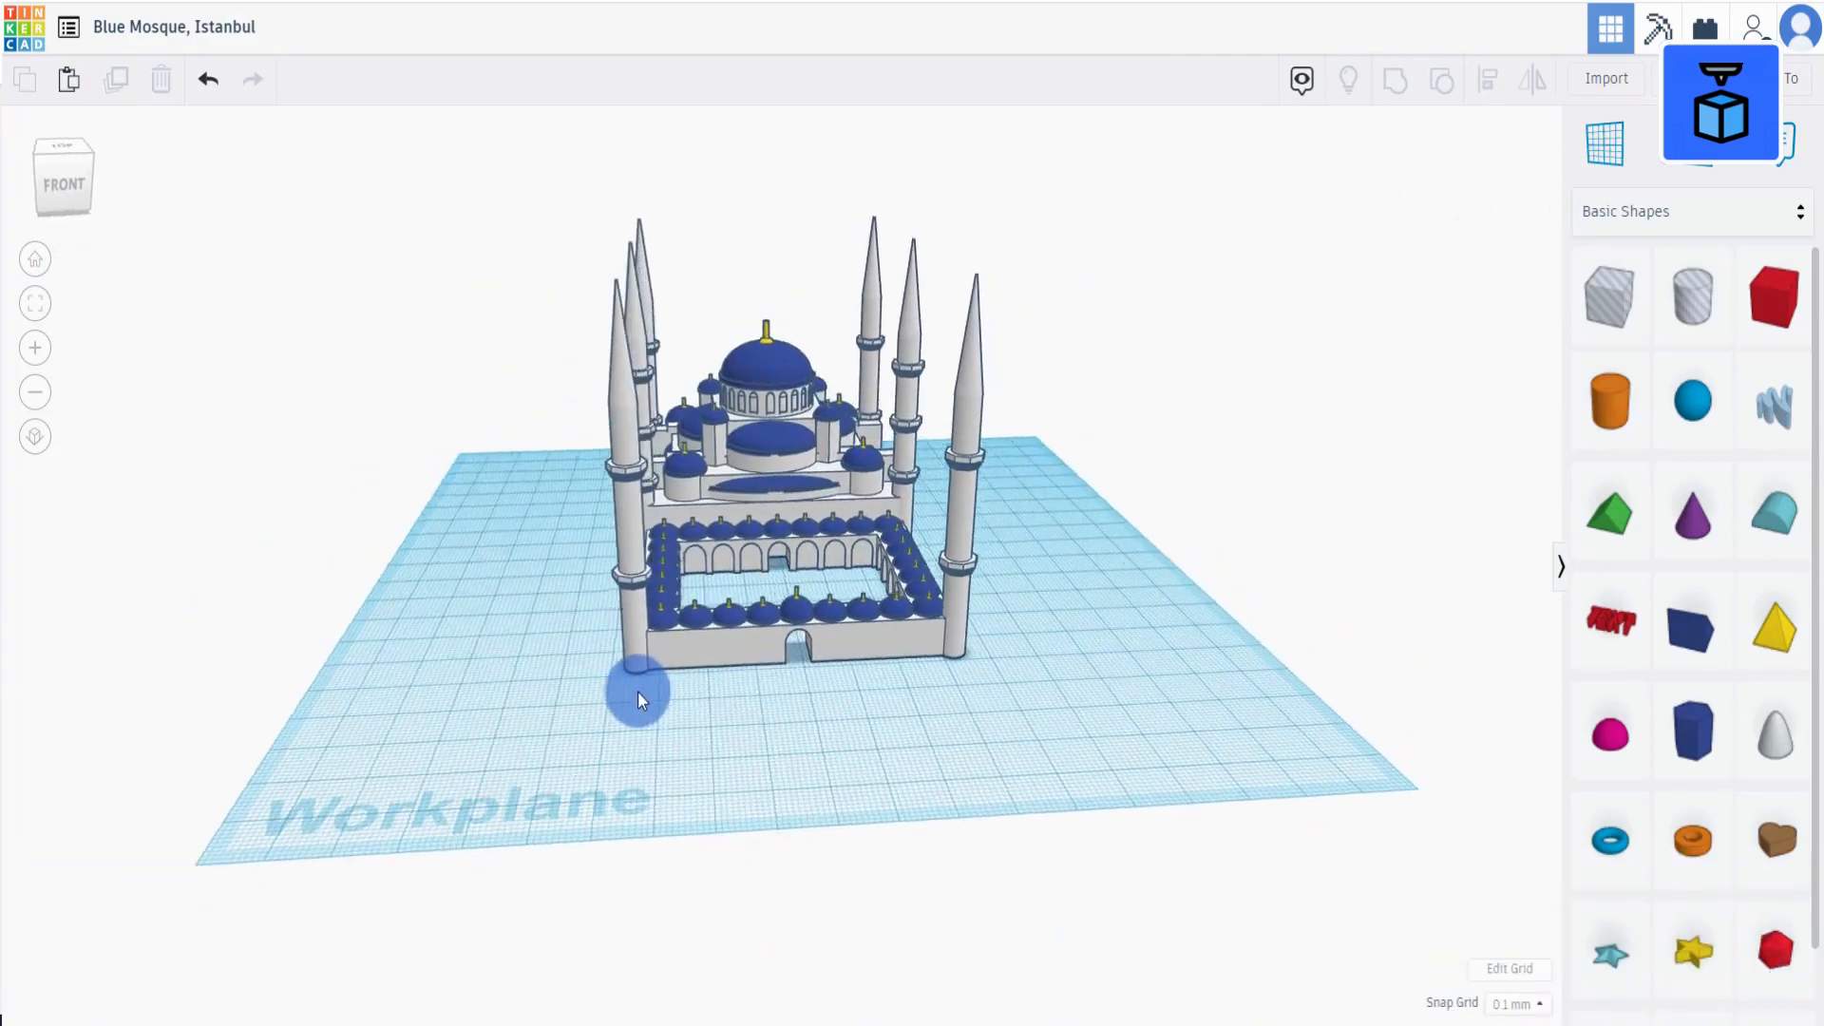